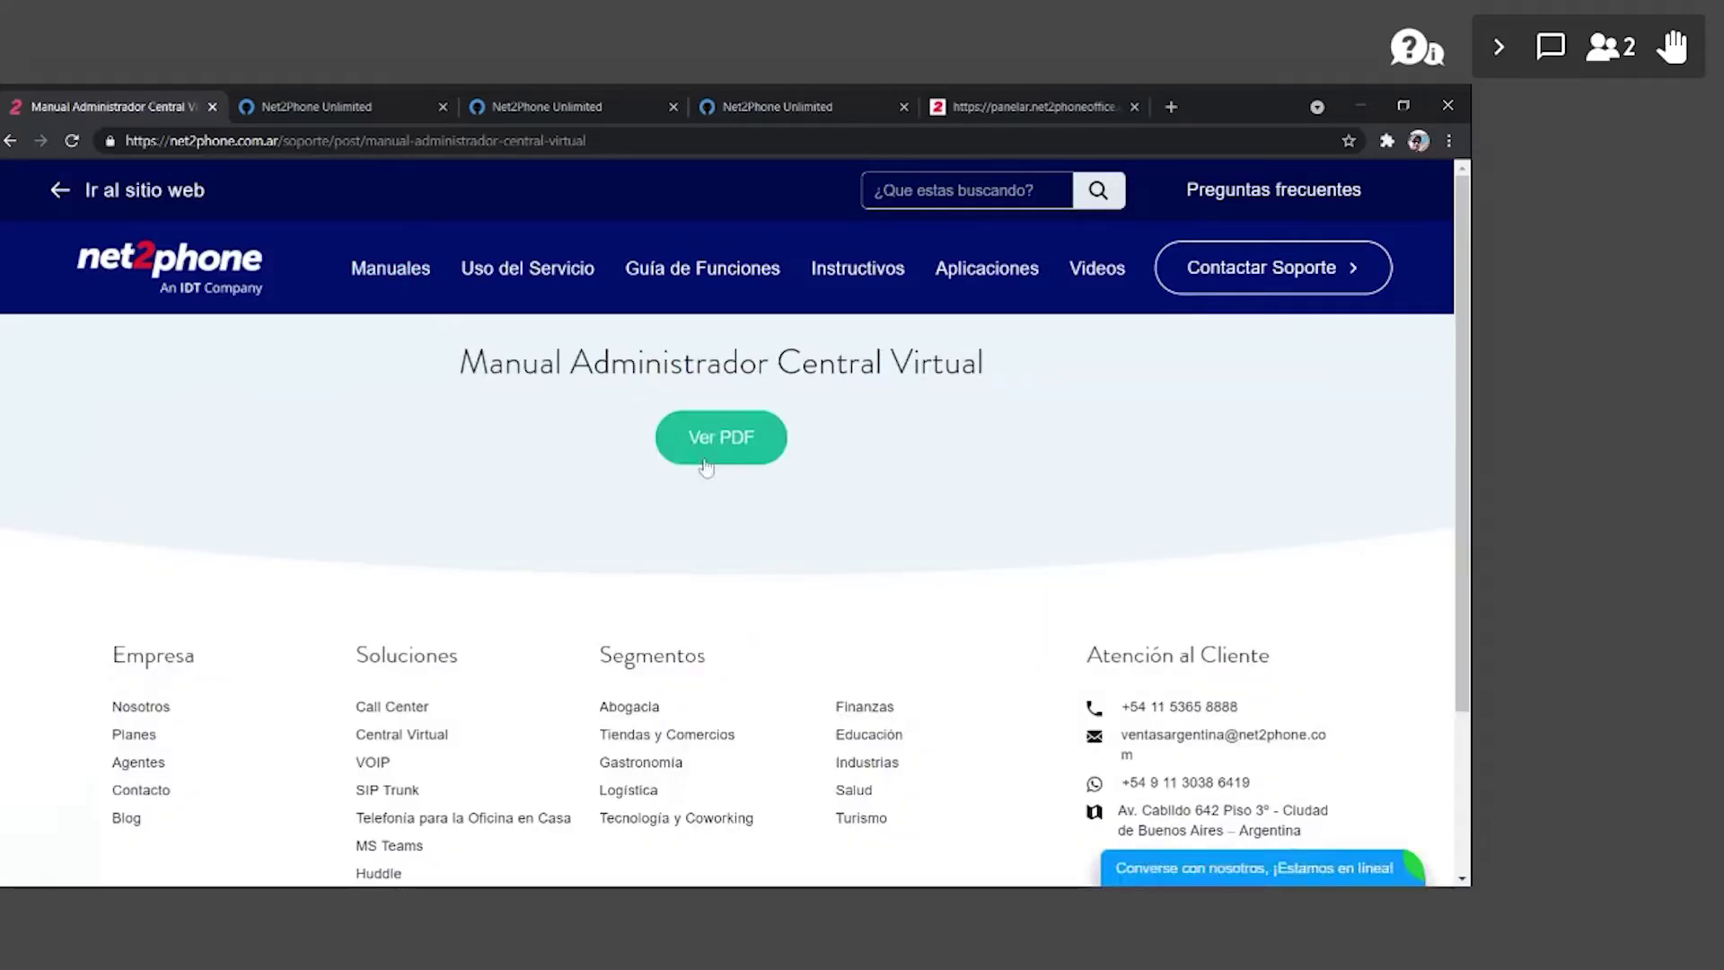
- Open the PDF of the Manual Administrador Central Virtual and examine its table of contents
left_click(709, 448)
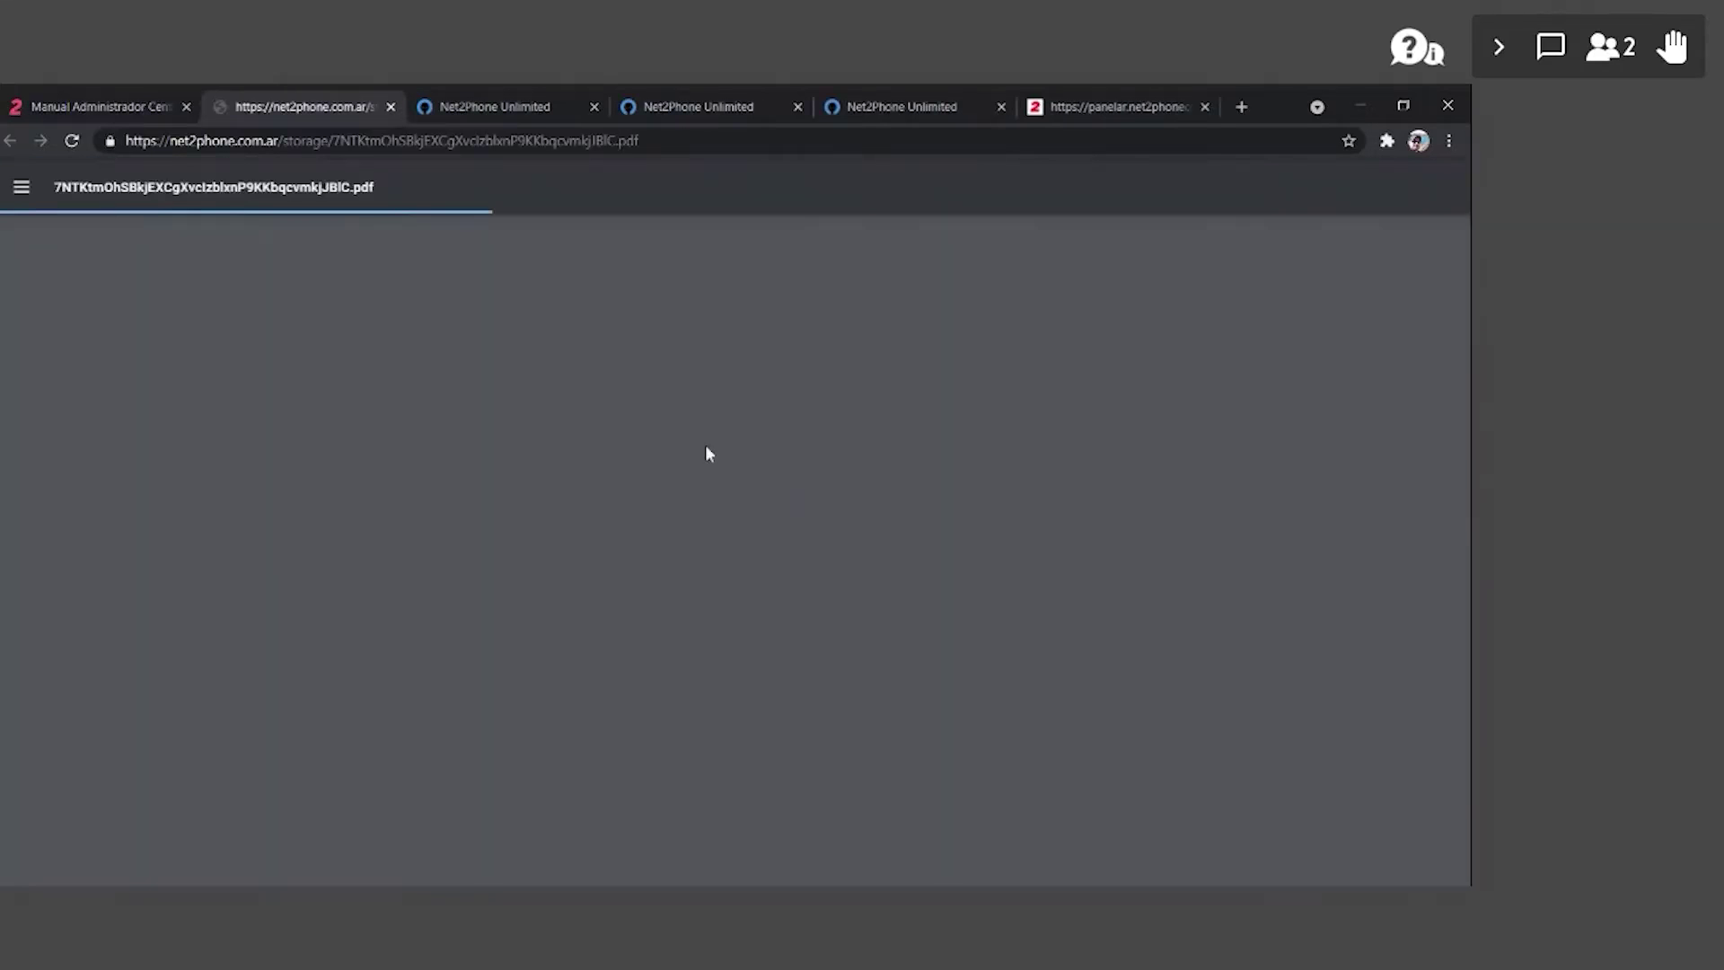
scroll(930, 578, "down", 4)
scroll(930, 578, "down", 20)
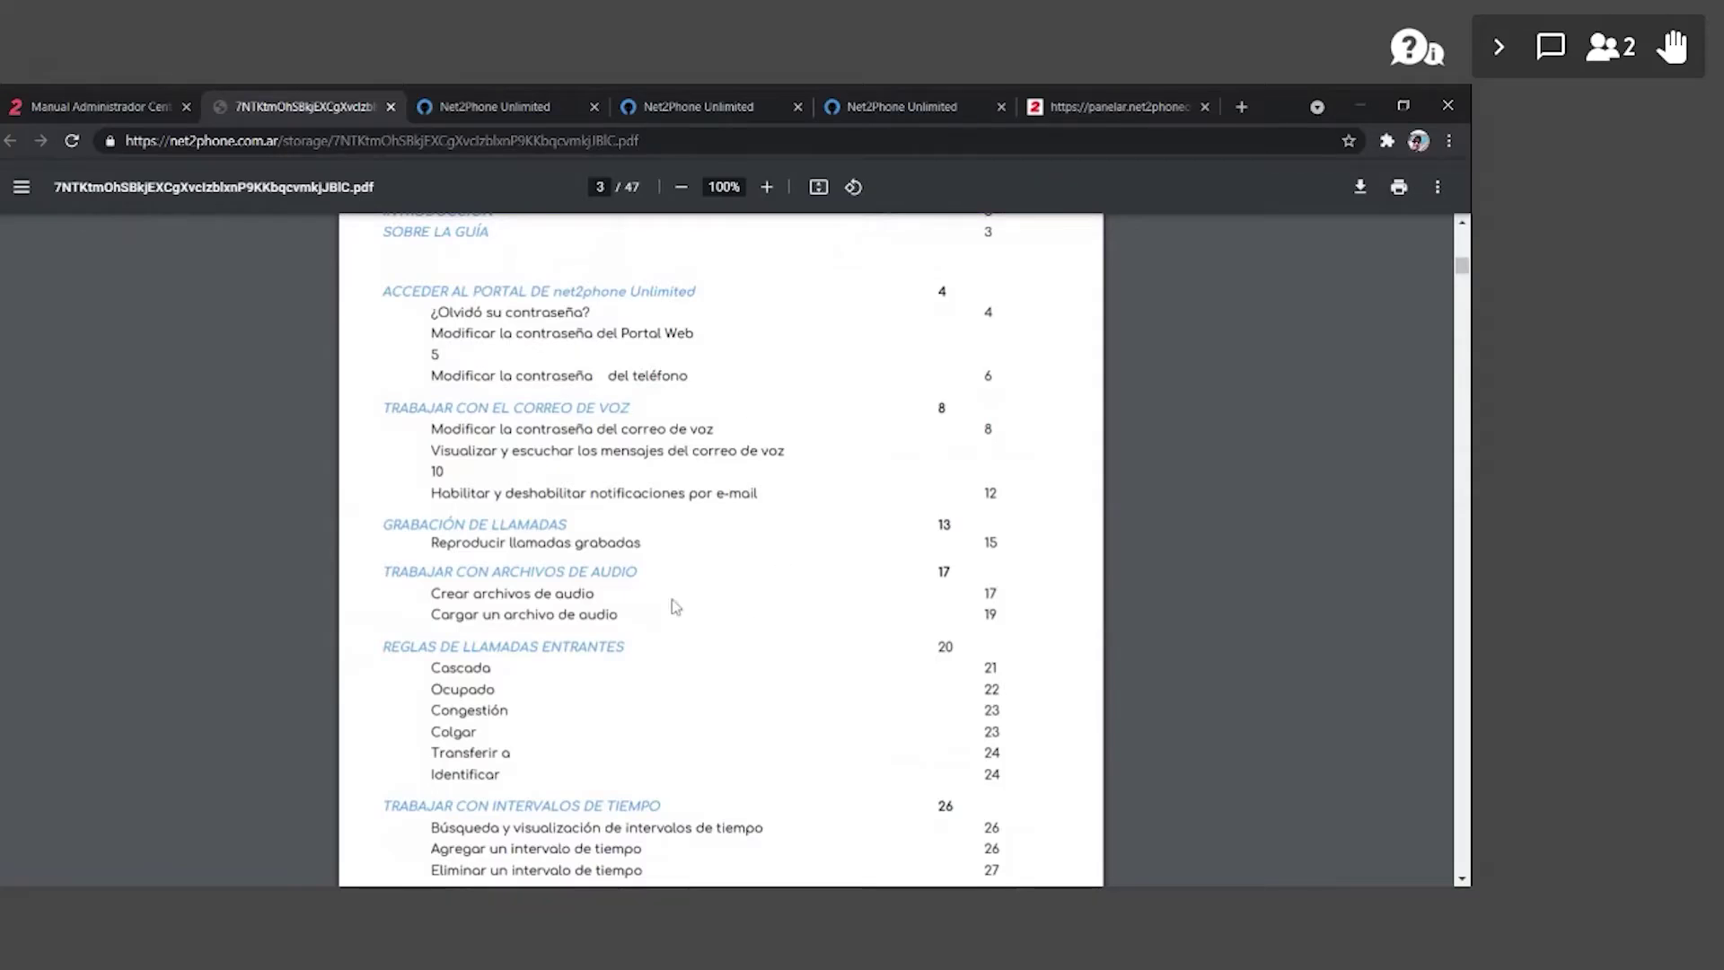
scroll(693, 628, "down", 1)
scroll(693, 628, "down", 1)
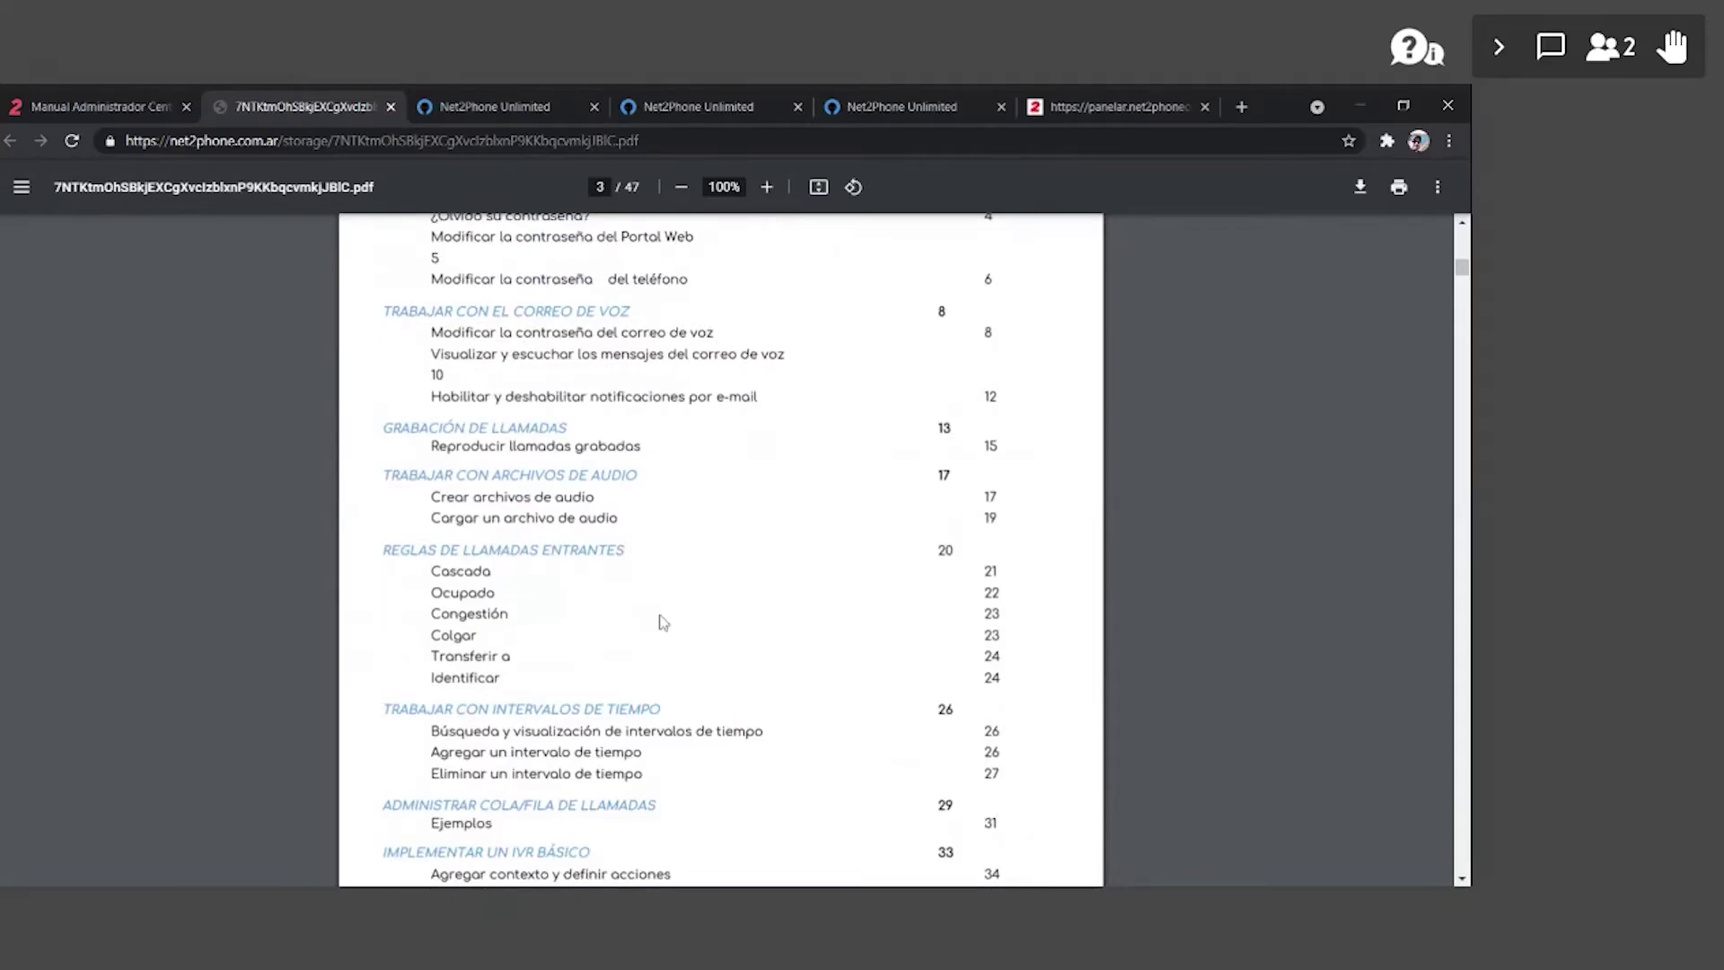
scroll(714, 643, "down", 2)
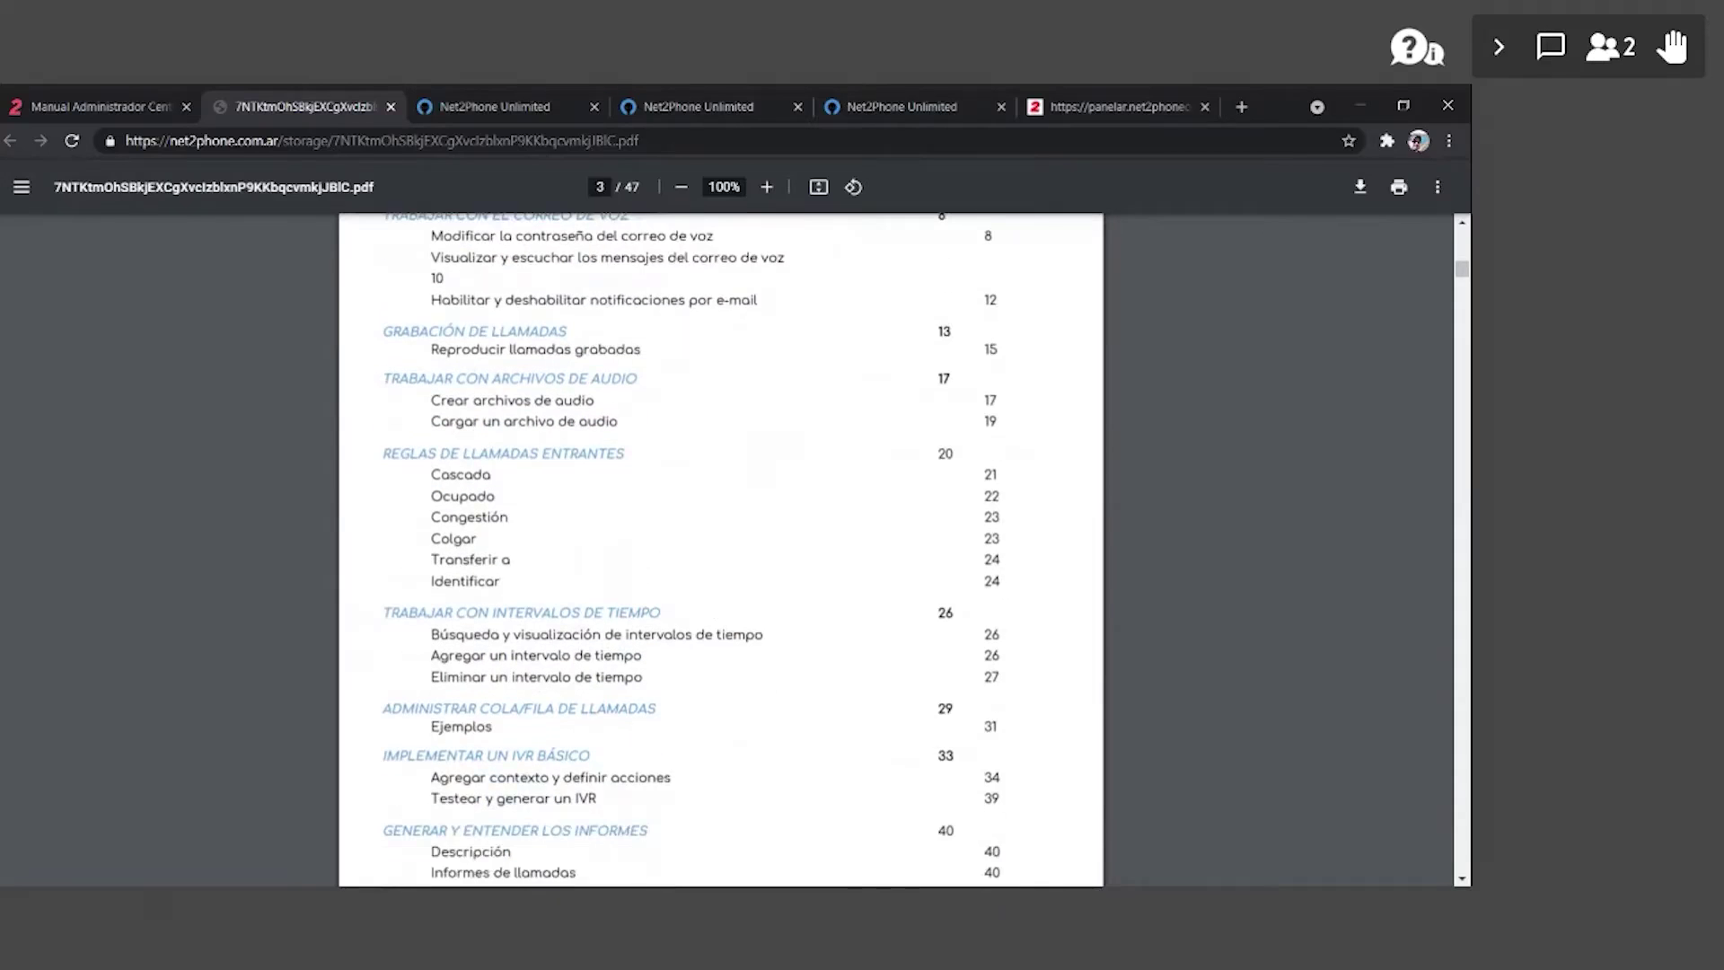
scroll(721, 547, "down", 2)
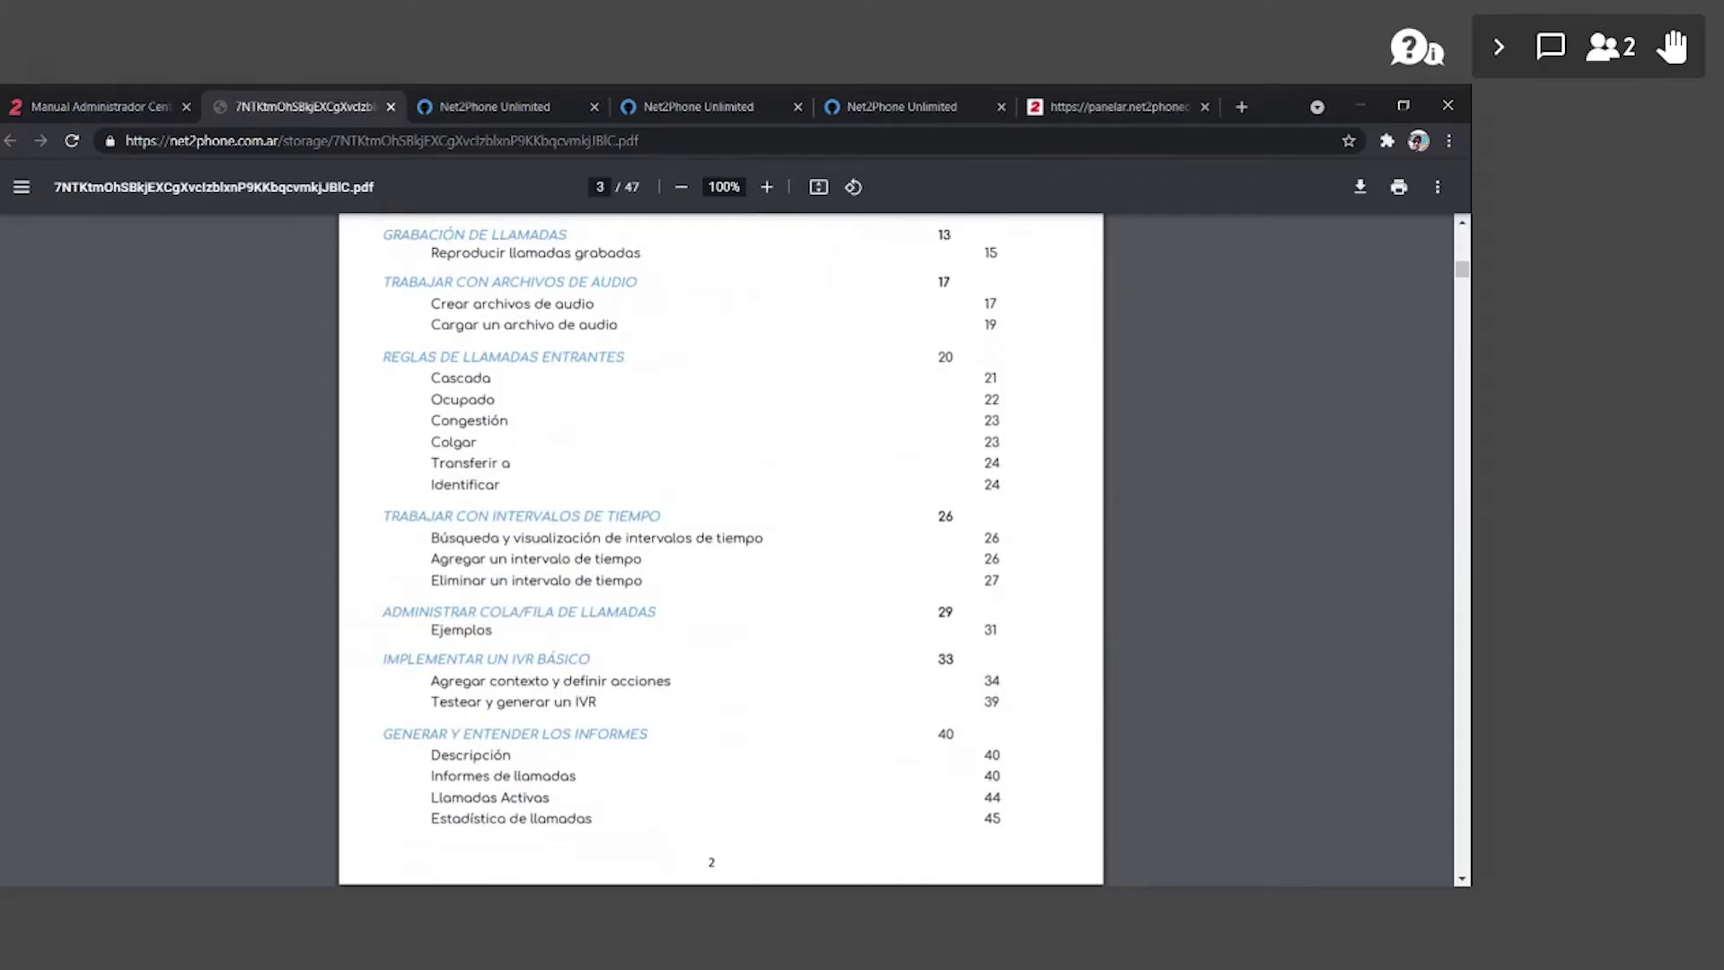
- Return to the manual's cover page and look over the legal notice on the page after it
scroll(671, 694, "up", 5)
scroll(672, 694, "up", 10)
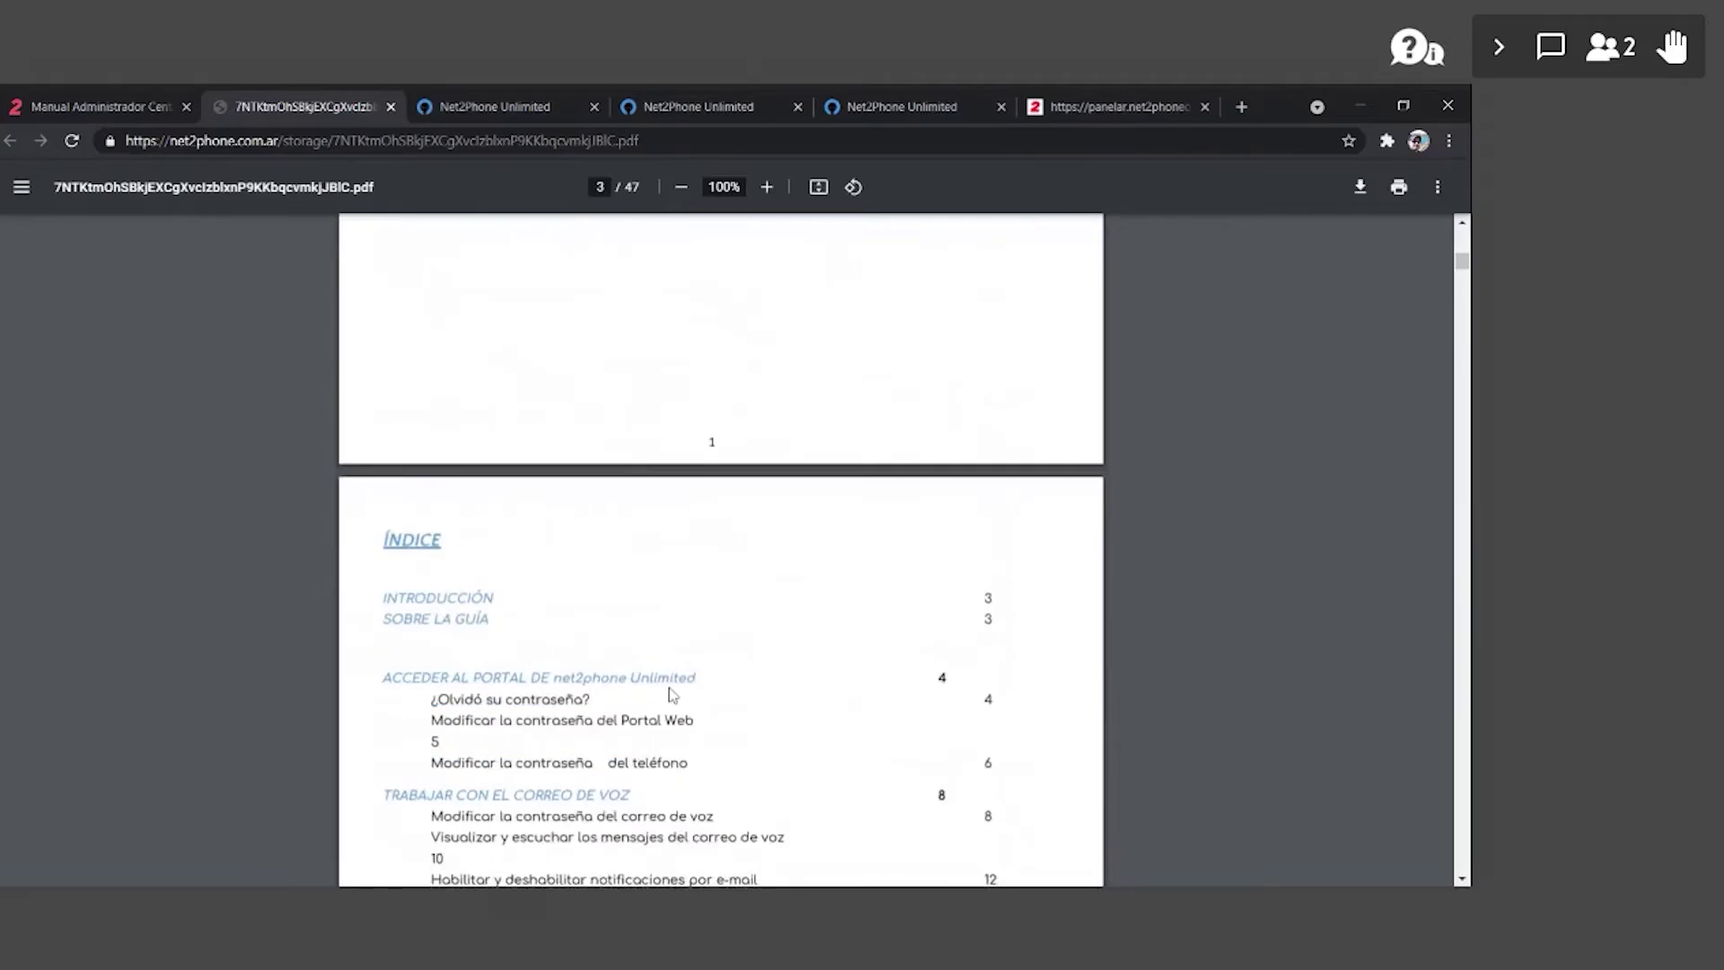
scroll(663, 692, "up", 8)
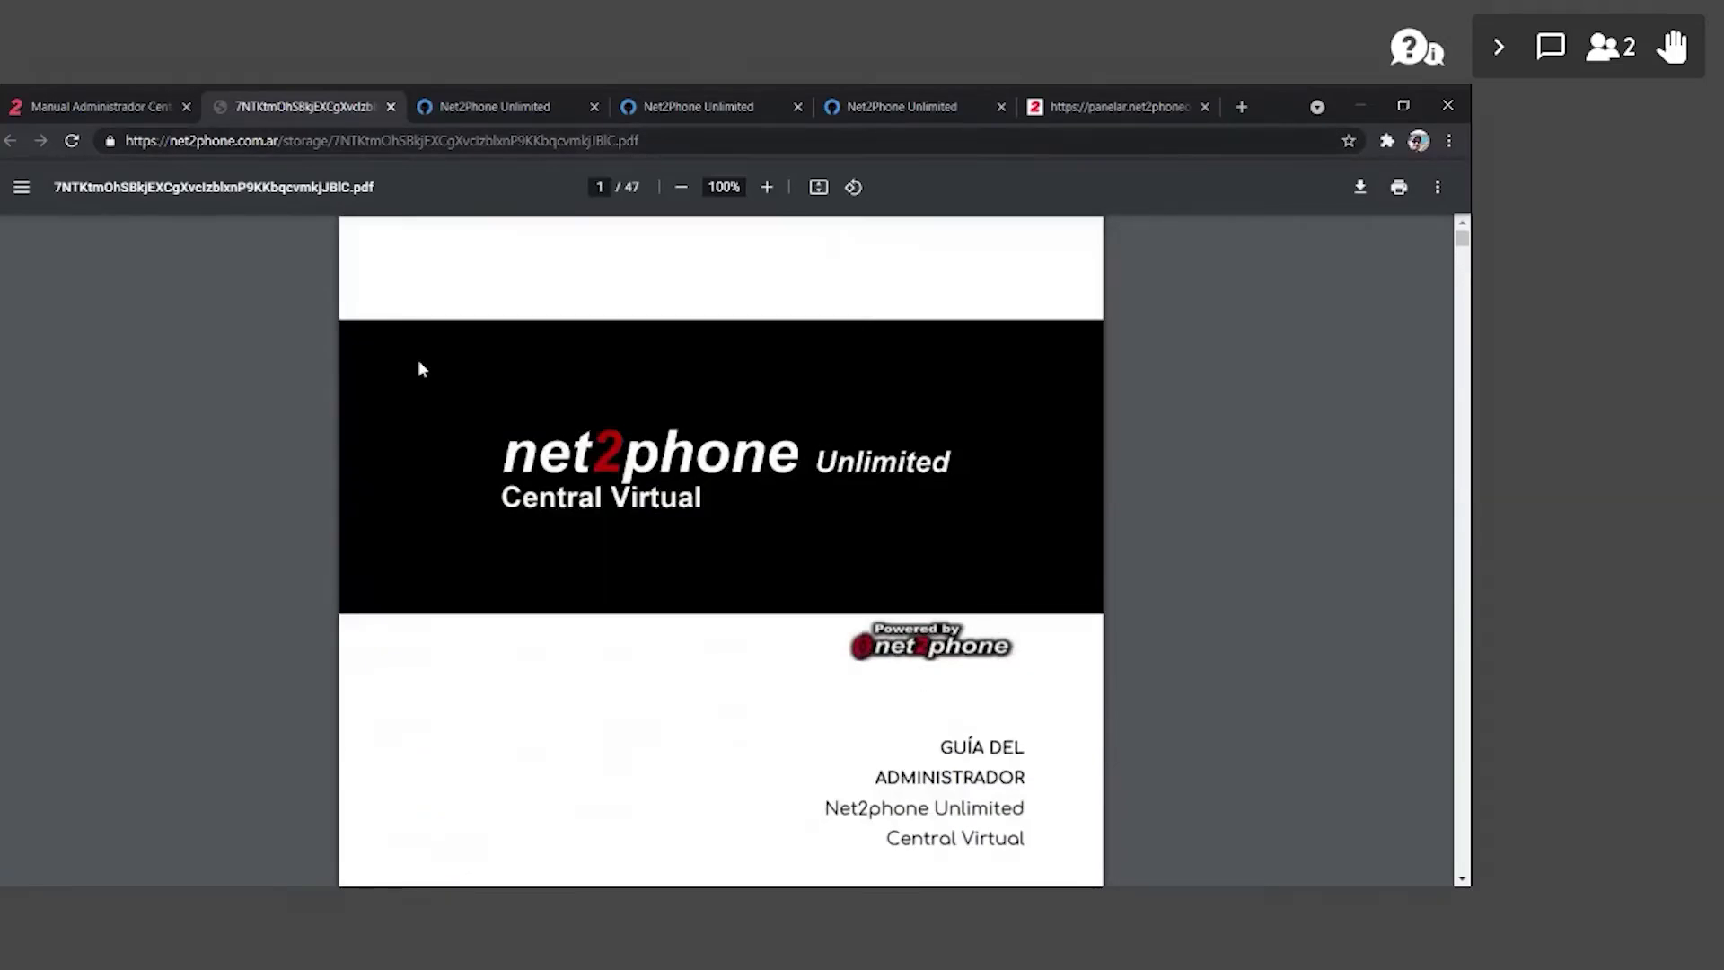
scroll(493, 581, "down", 8)
scroll(553, 660, "down", 10)
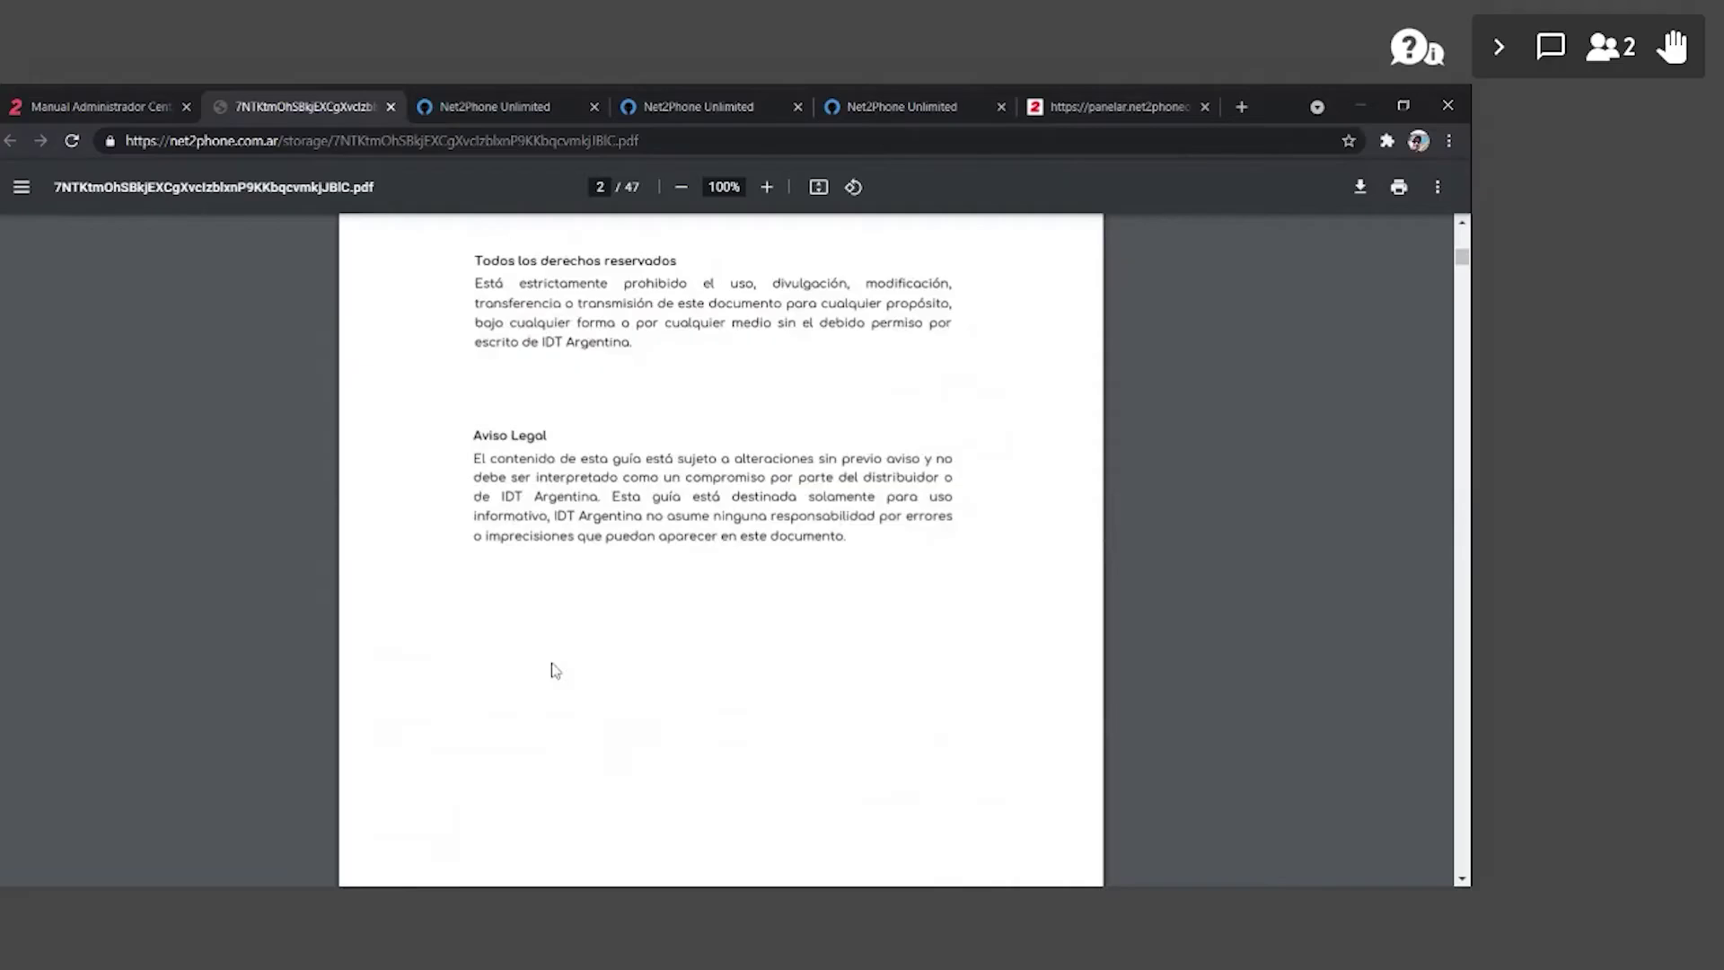
- Close the portal's login page and look over the Users Management page of the Net2phone Argentina account
left_click(481, 105)
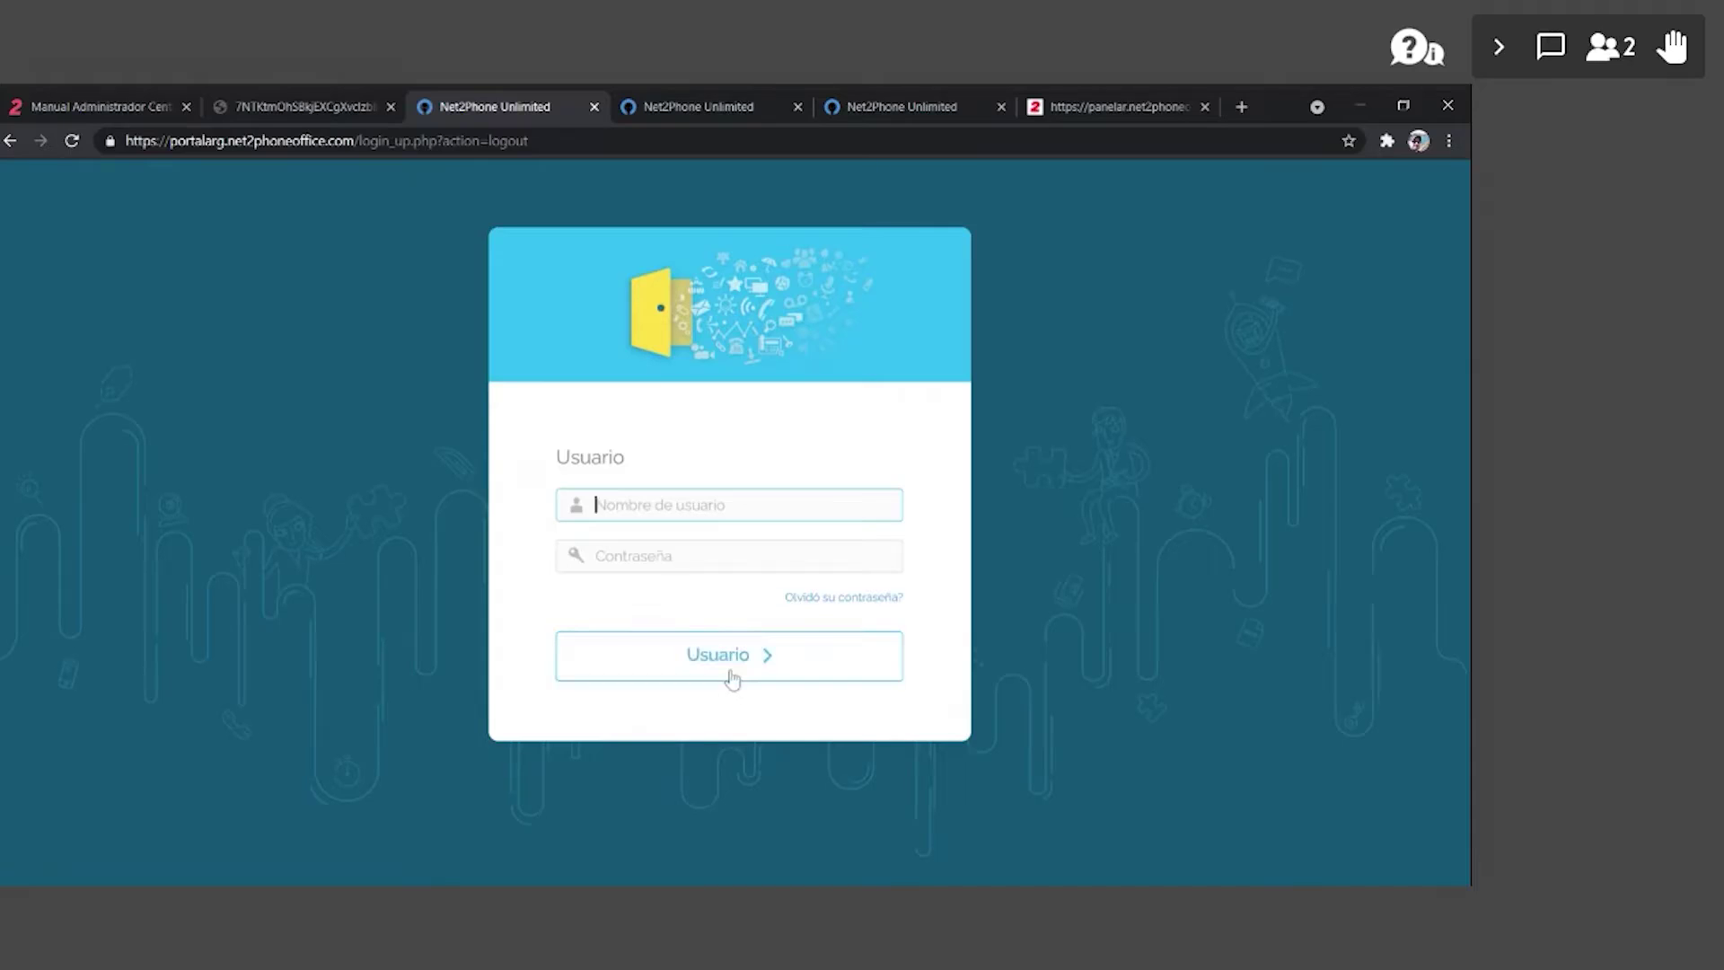
left_click(654, 106)
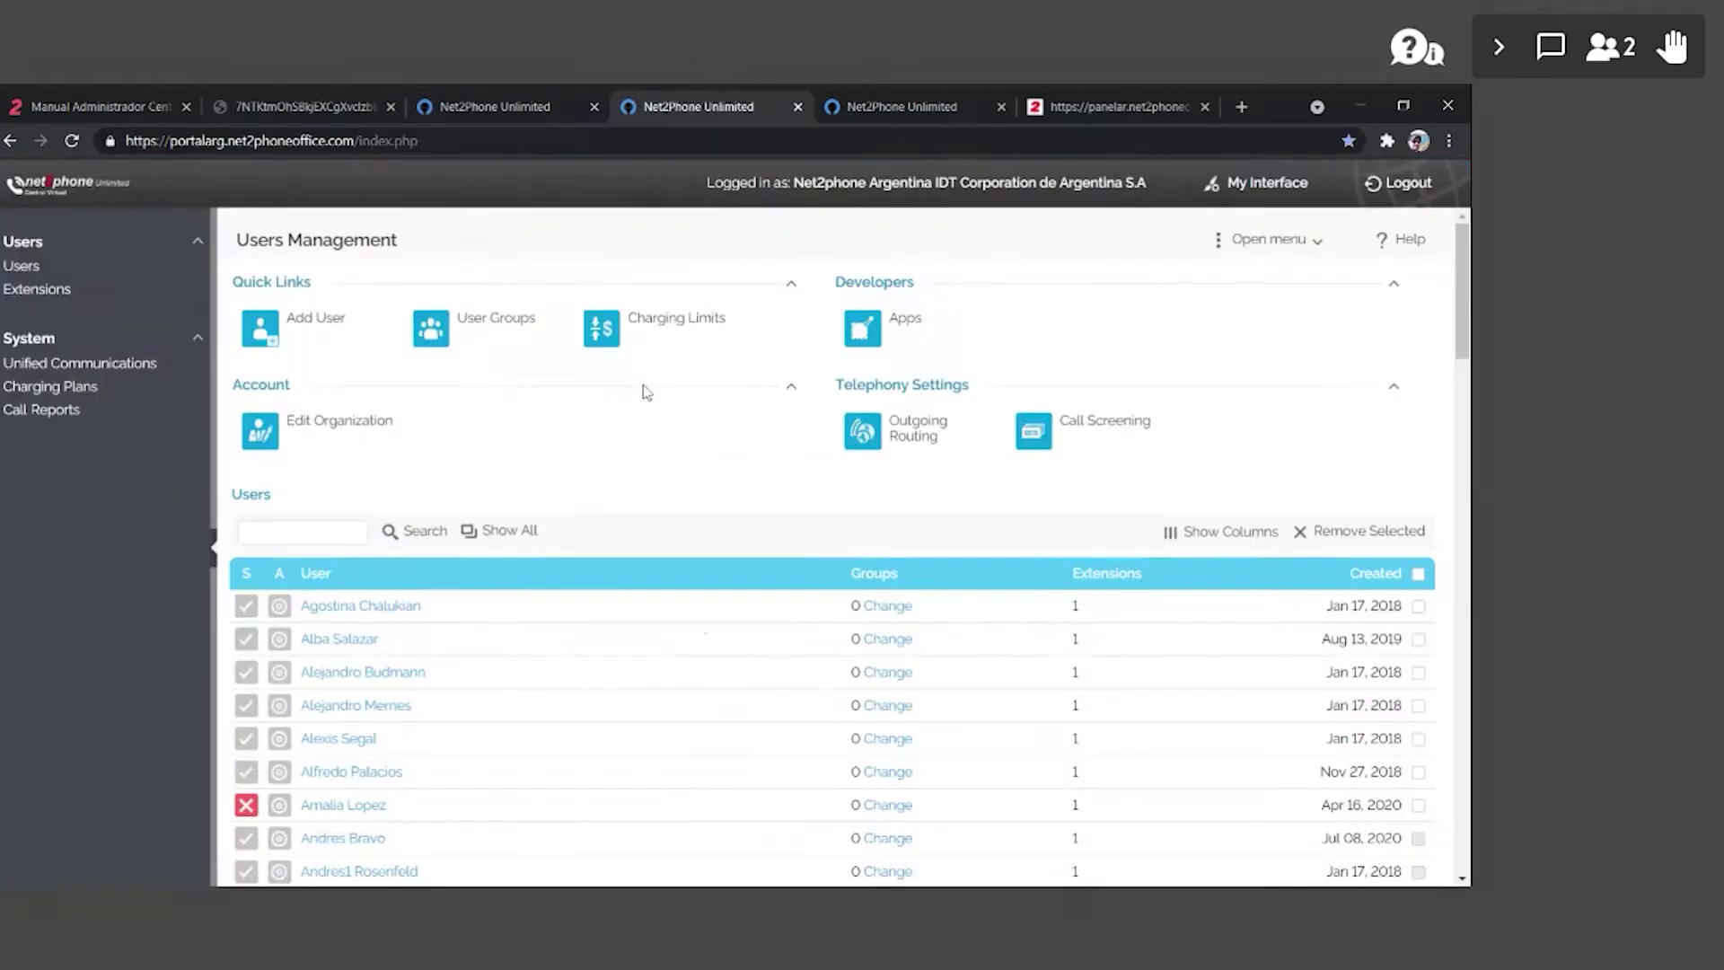
left_click(594, 107)
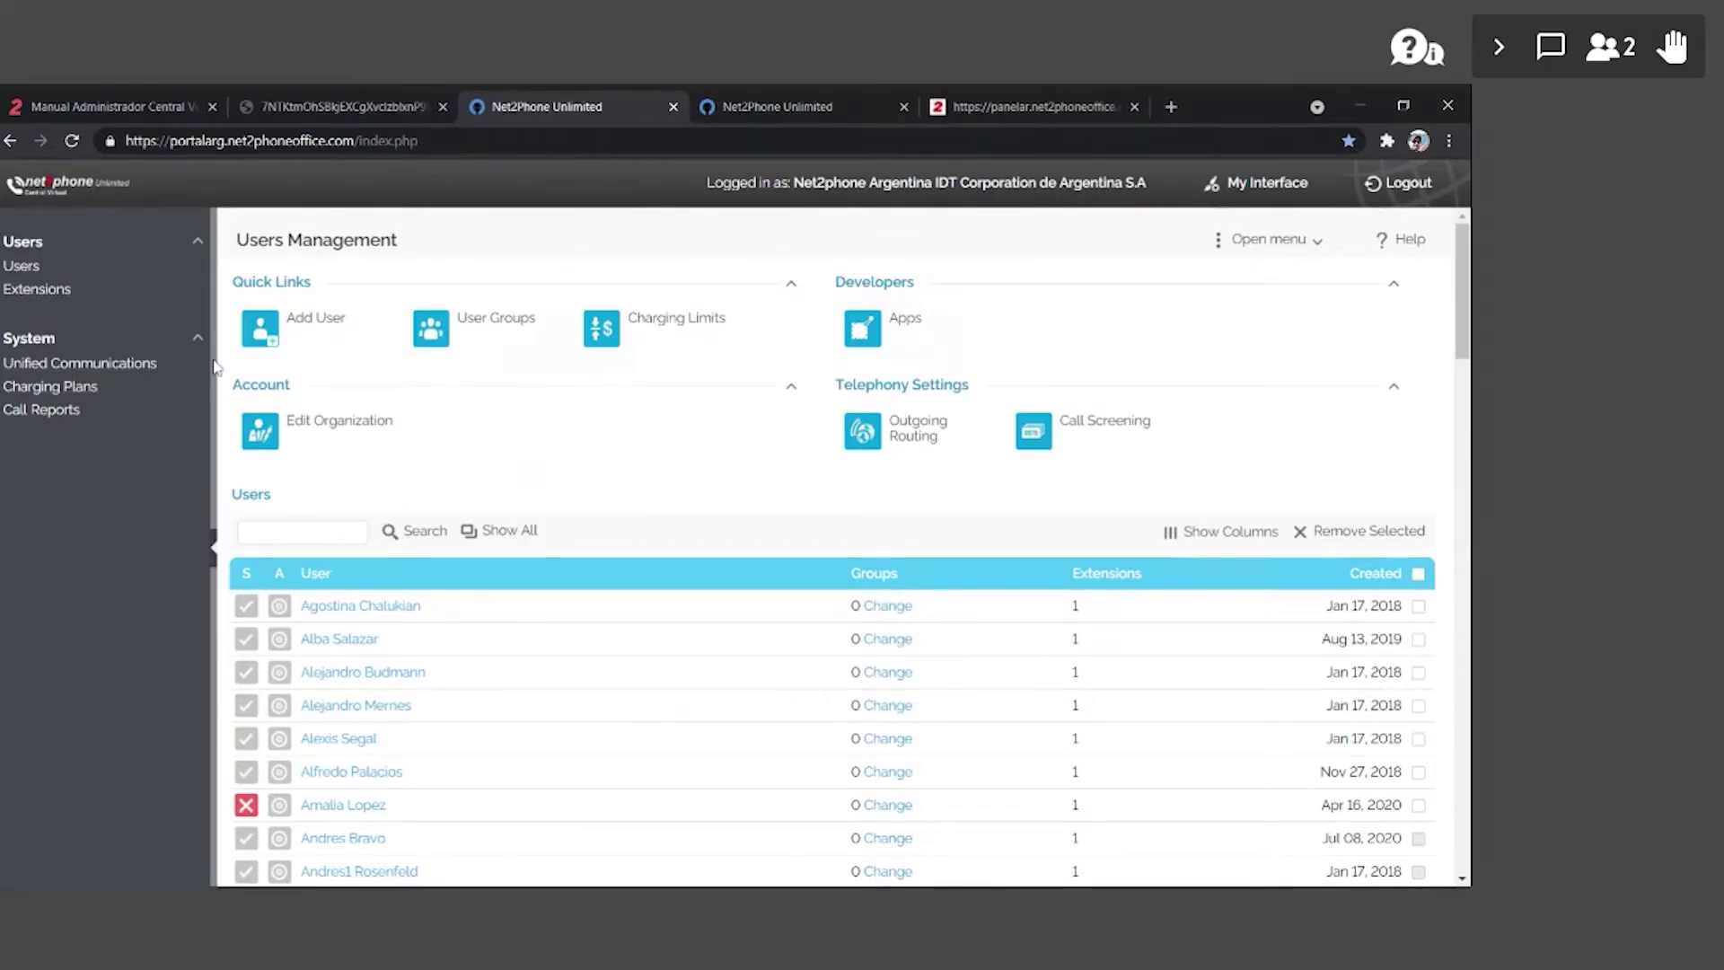
scroll(216, 366, "down", 1)
scroll(219, 366, "up", 1)
scroll(619, 377, "down", 1)
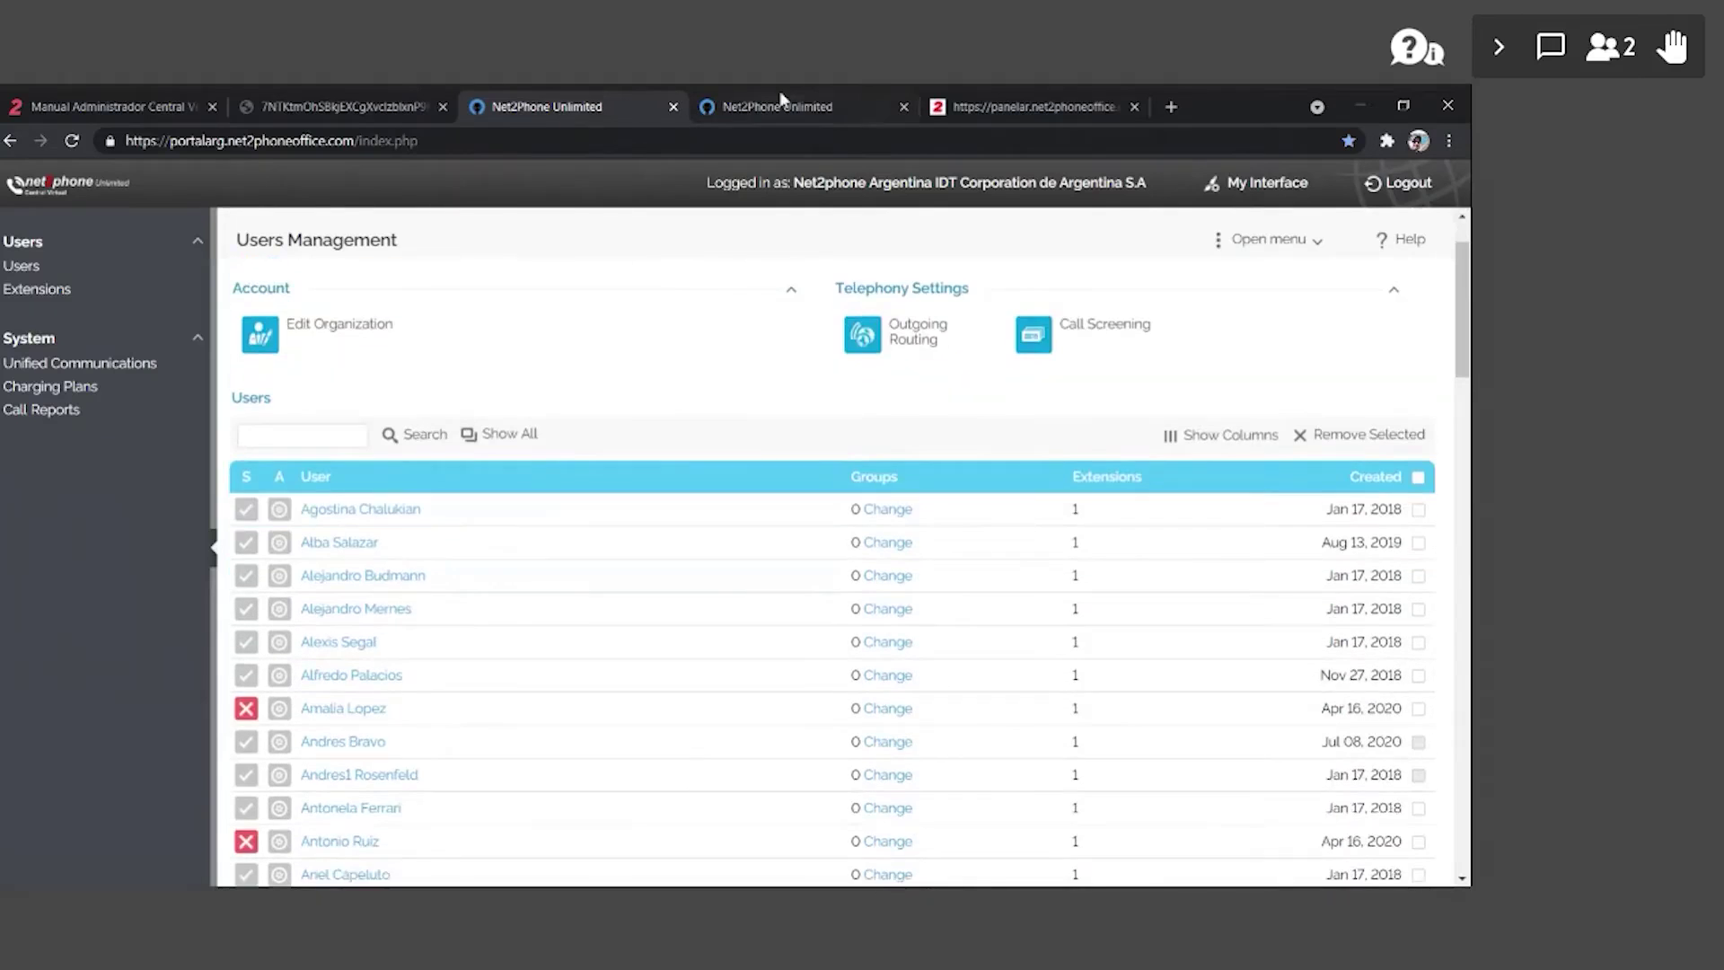
- In the N2P Pruebas account, open the administration tools for user Interno 2001 and collapse the side navigation
left_click(780, 100)
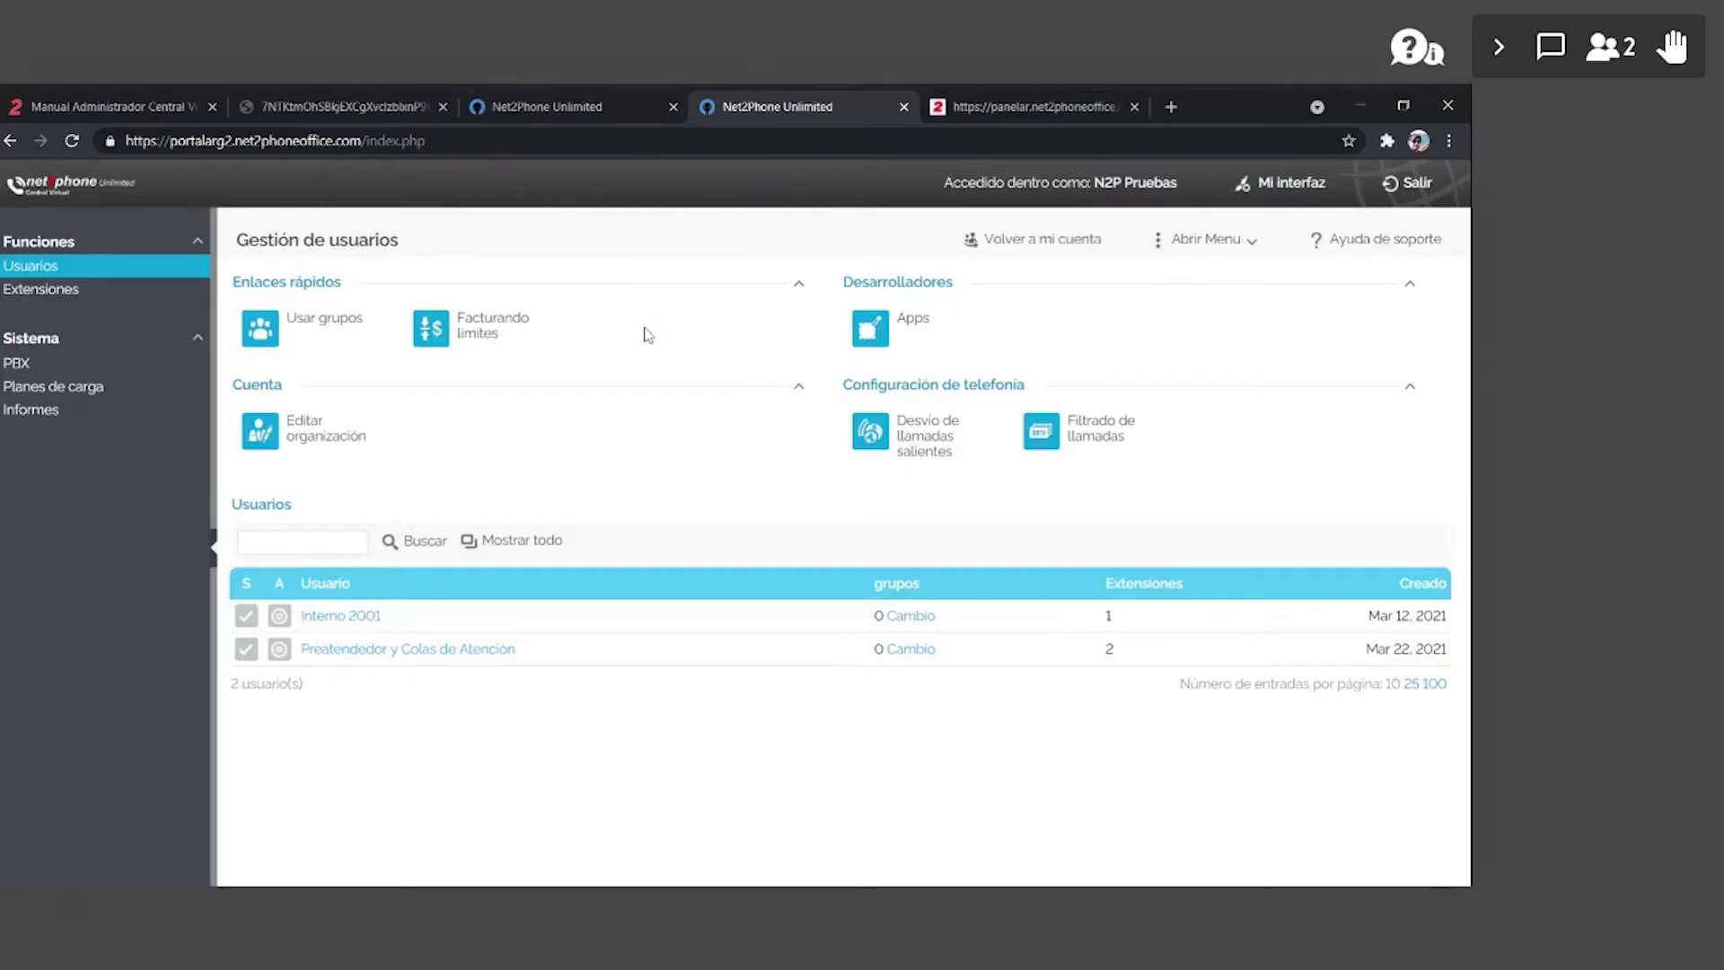
left_click(354, 615)
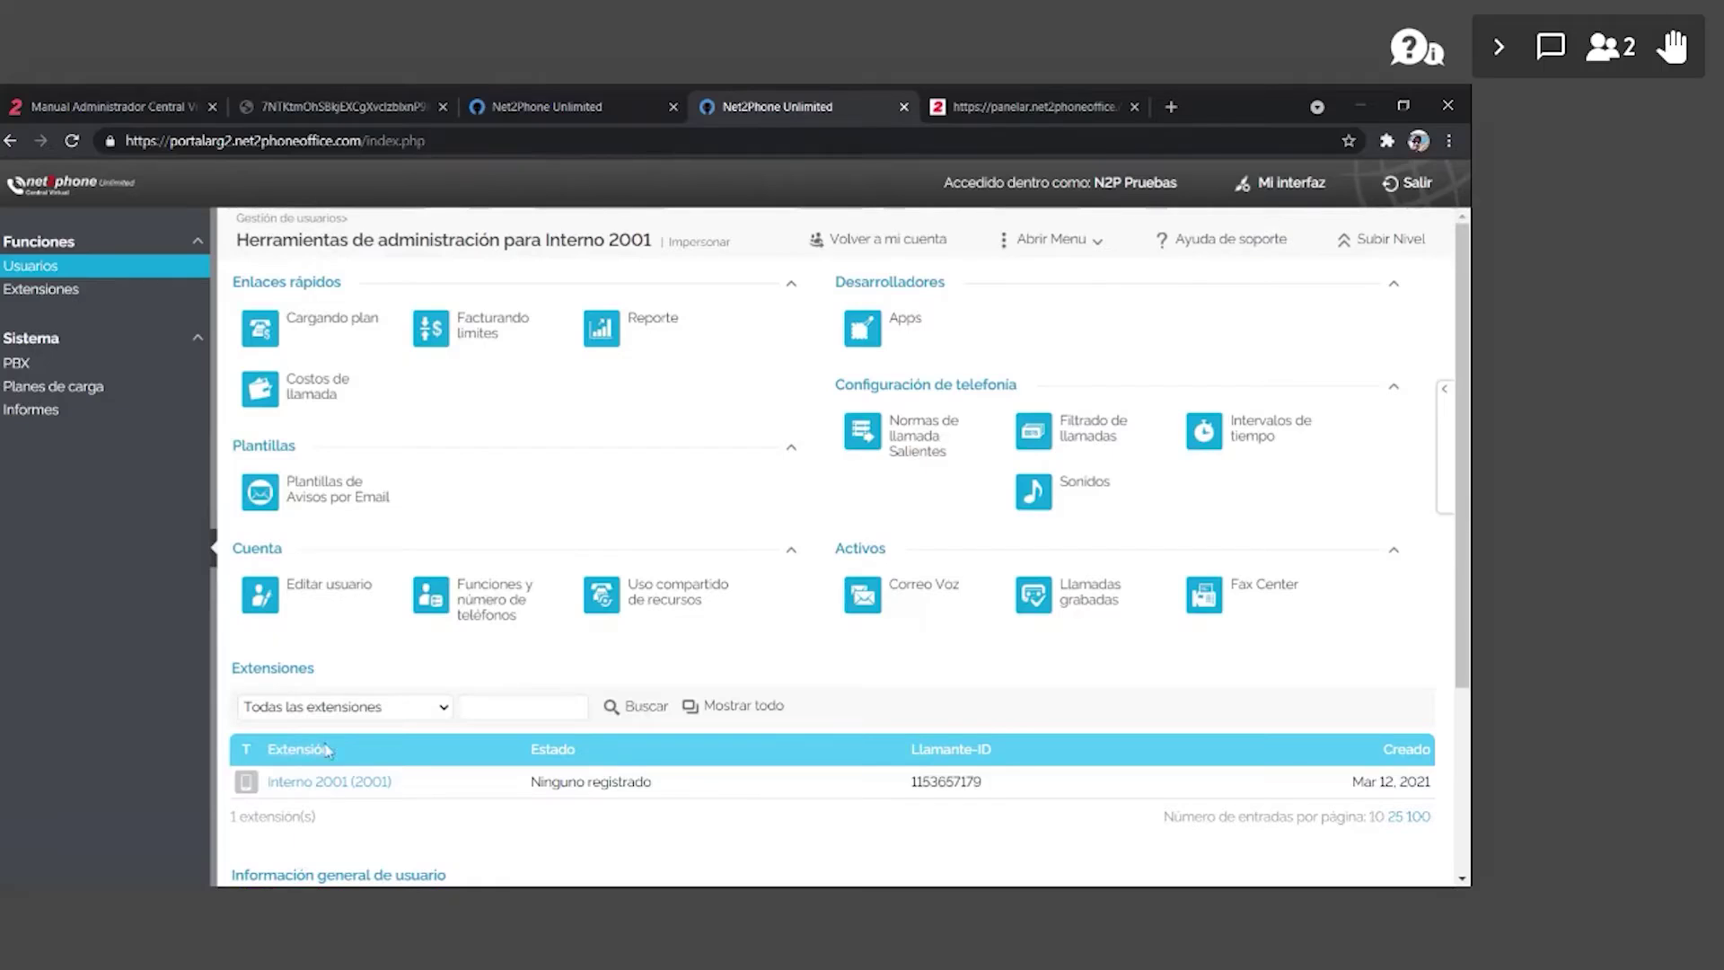
left_click(213, 545)
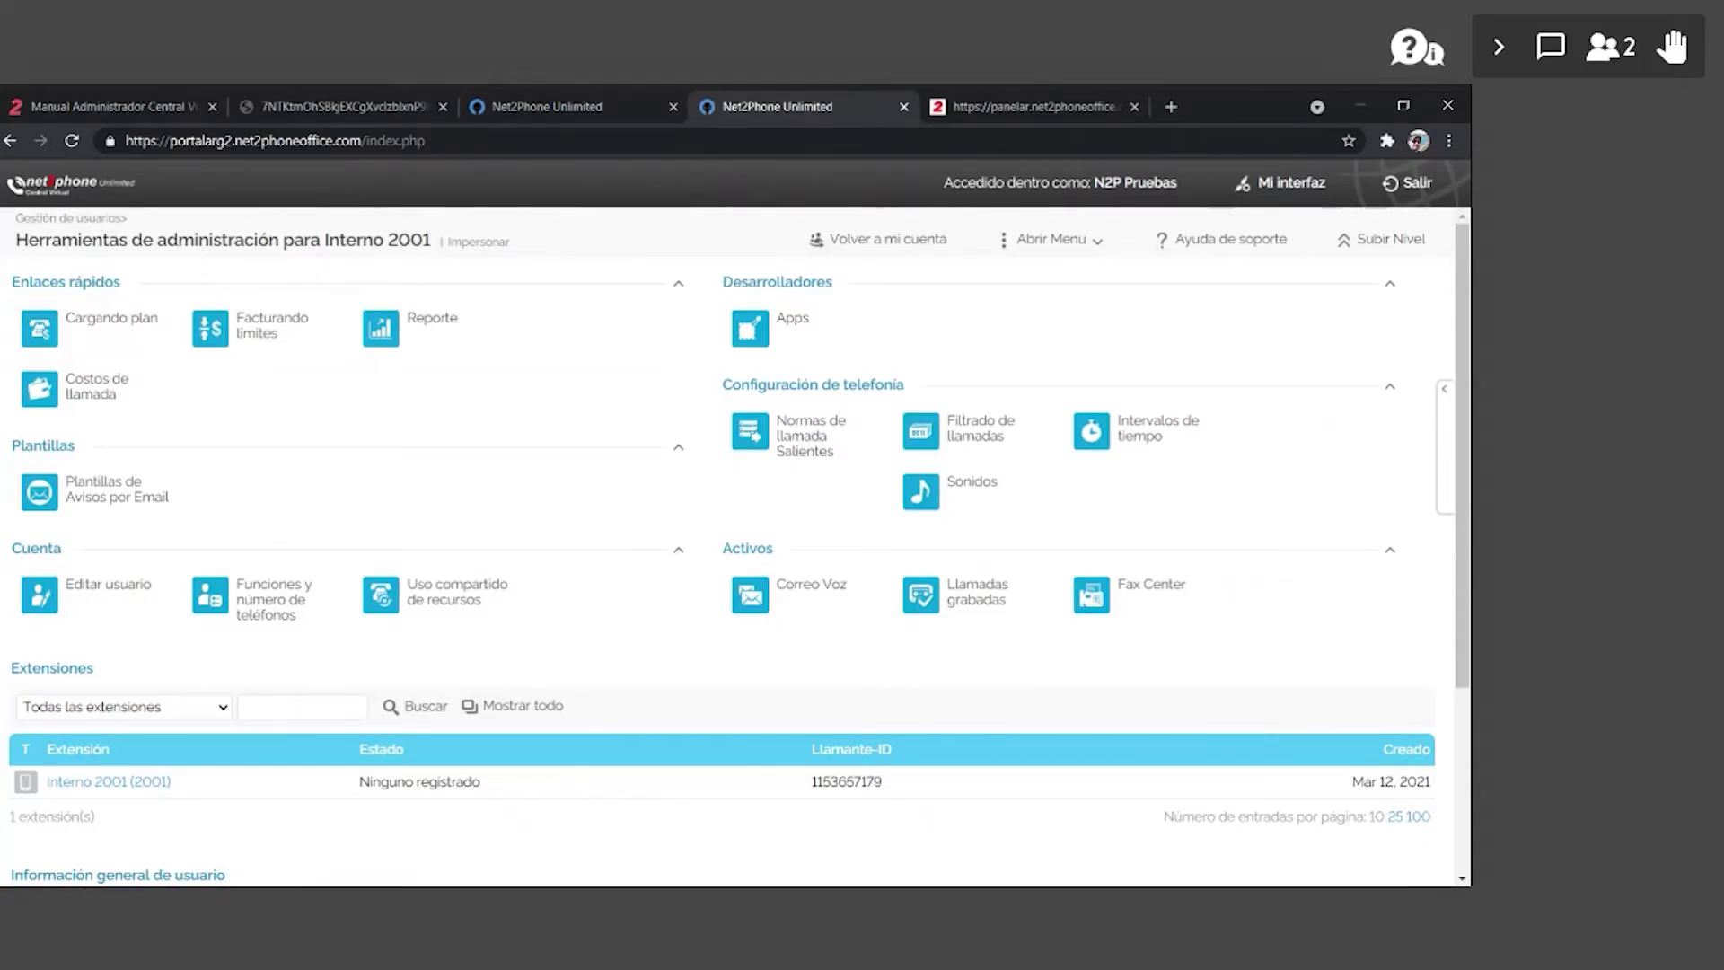
scroll(362, 628, "down", 1)
scroll(362, 629, "down", 1)
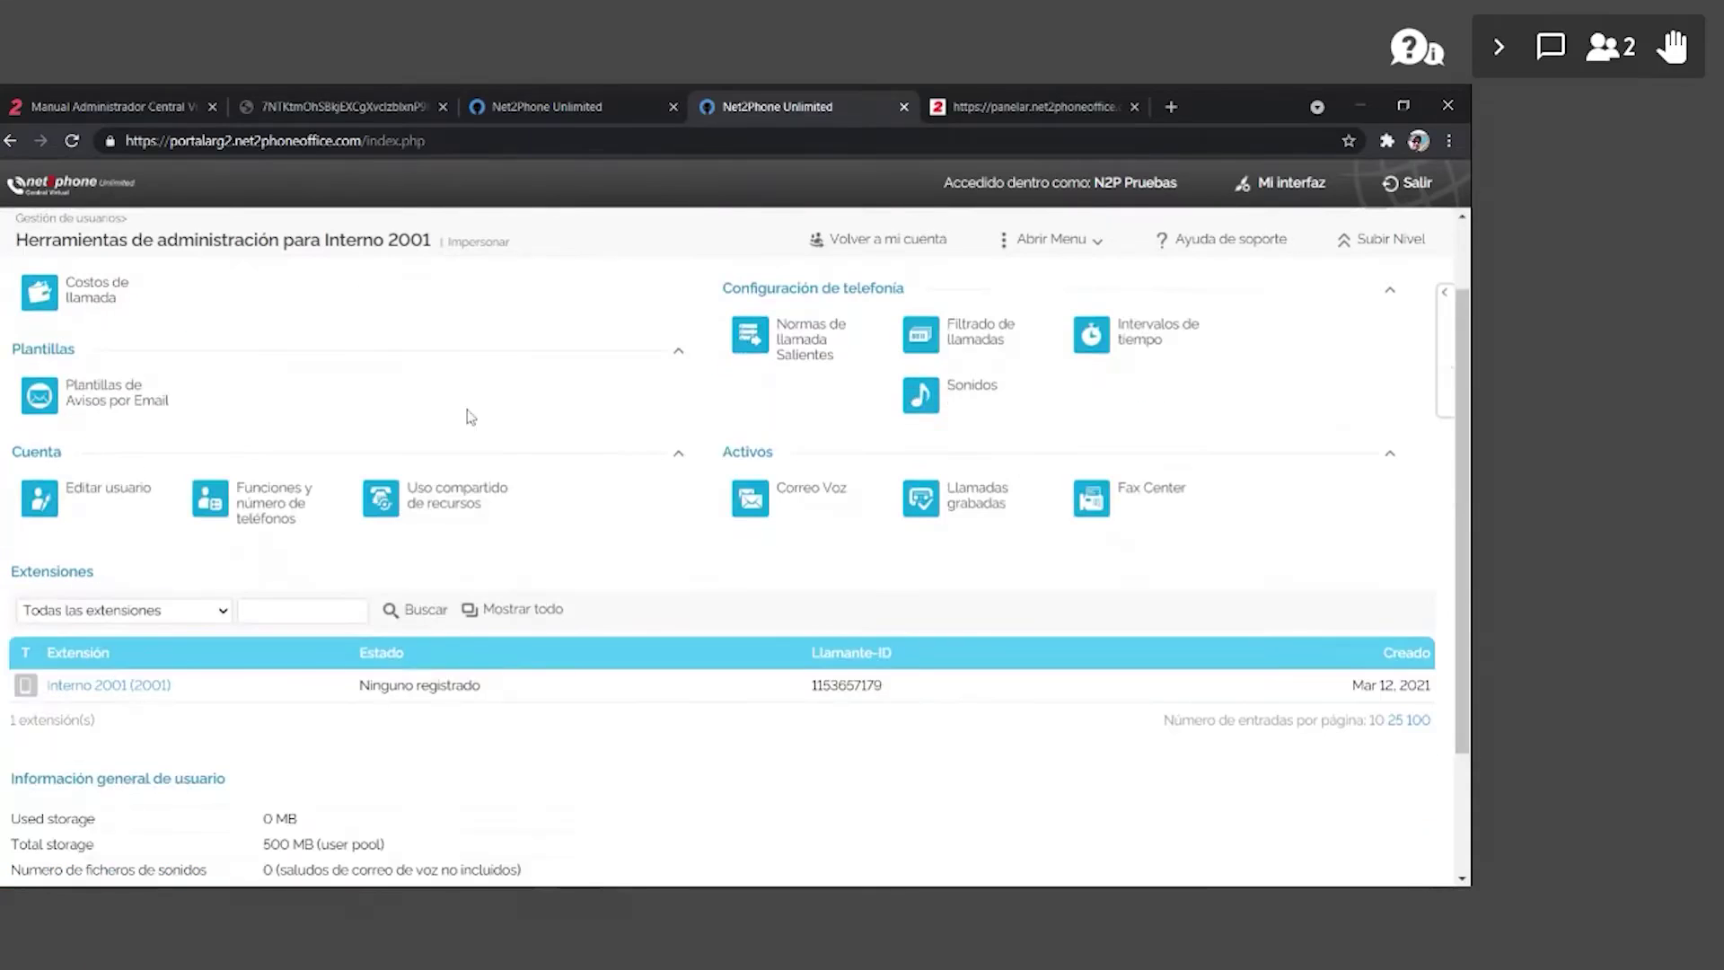
scroll(386, 592, "up", 1)
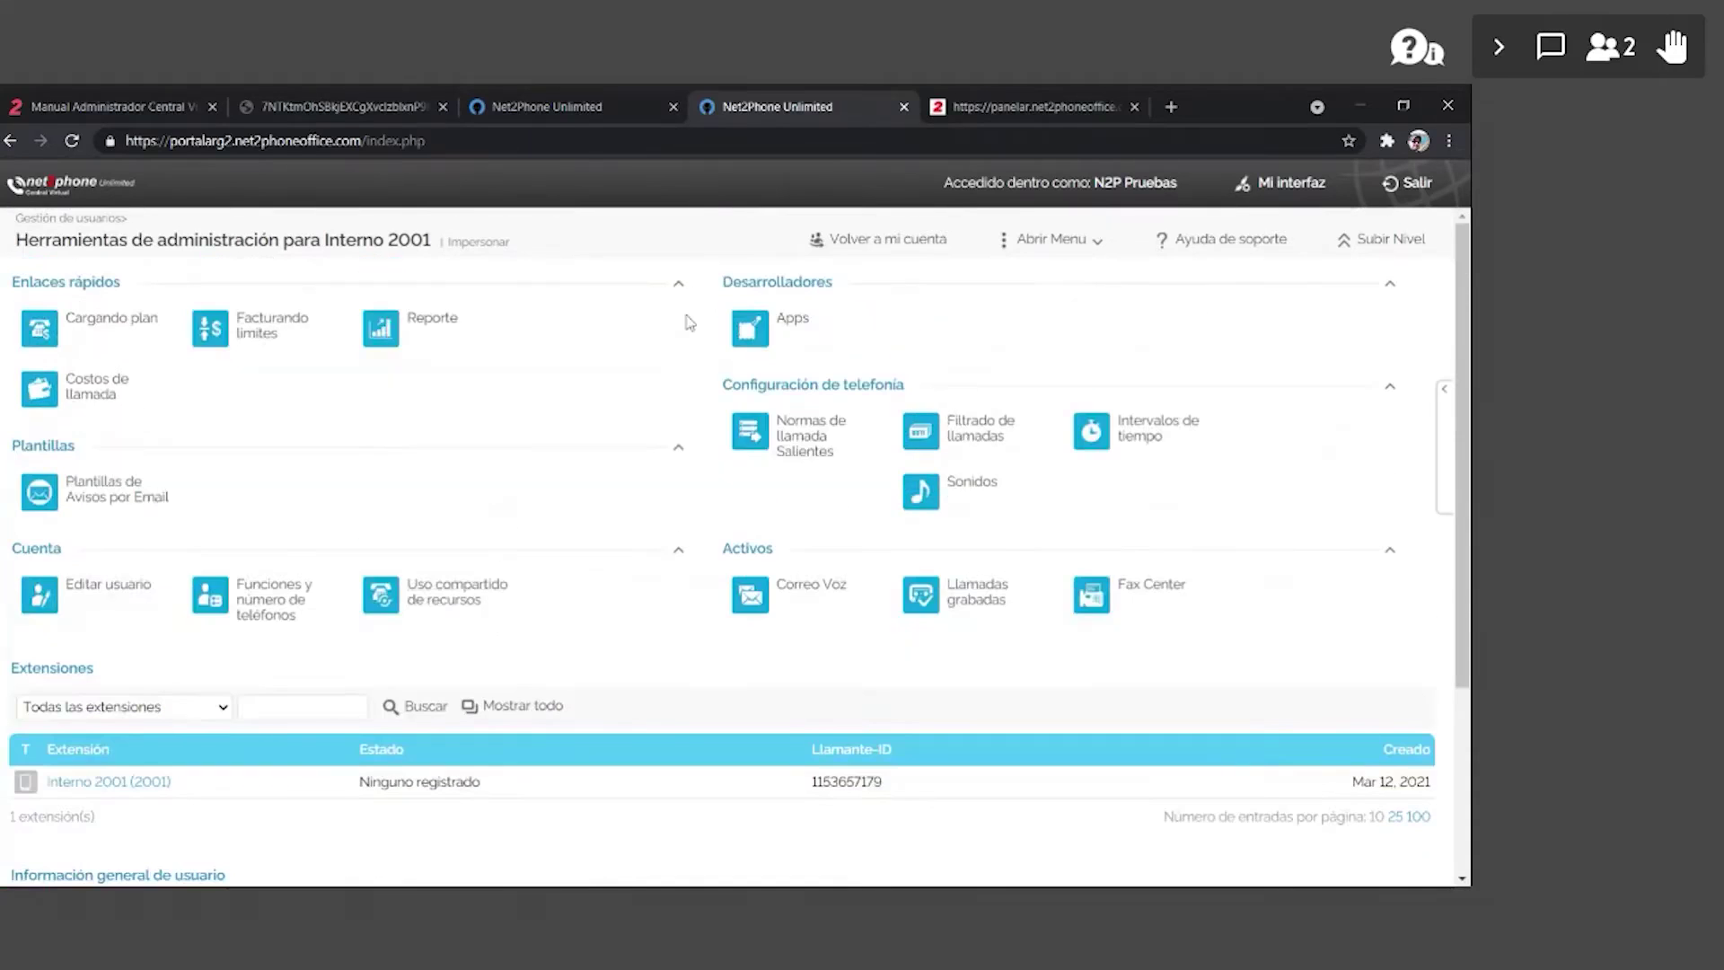
- Collapse the Enlaces rápidos, Plantillas, Desarrolladores and Configuración de telefonía sections of the Interno 2001 tools page
left_click(134, 786)
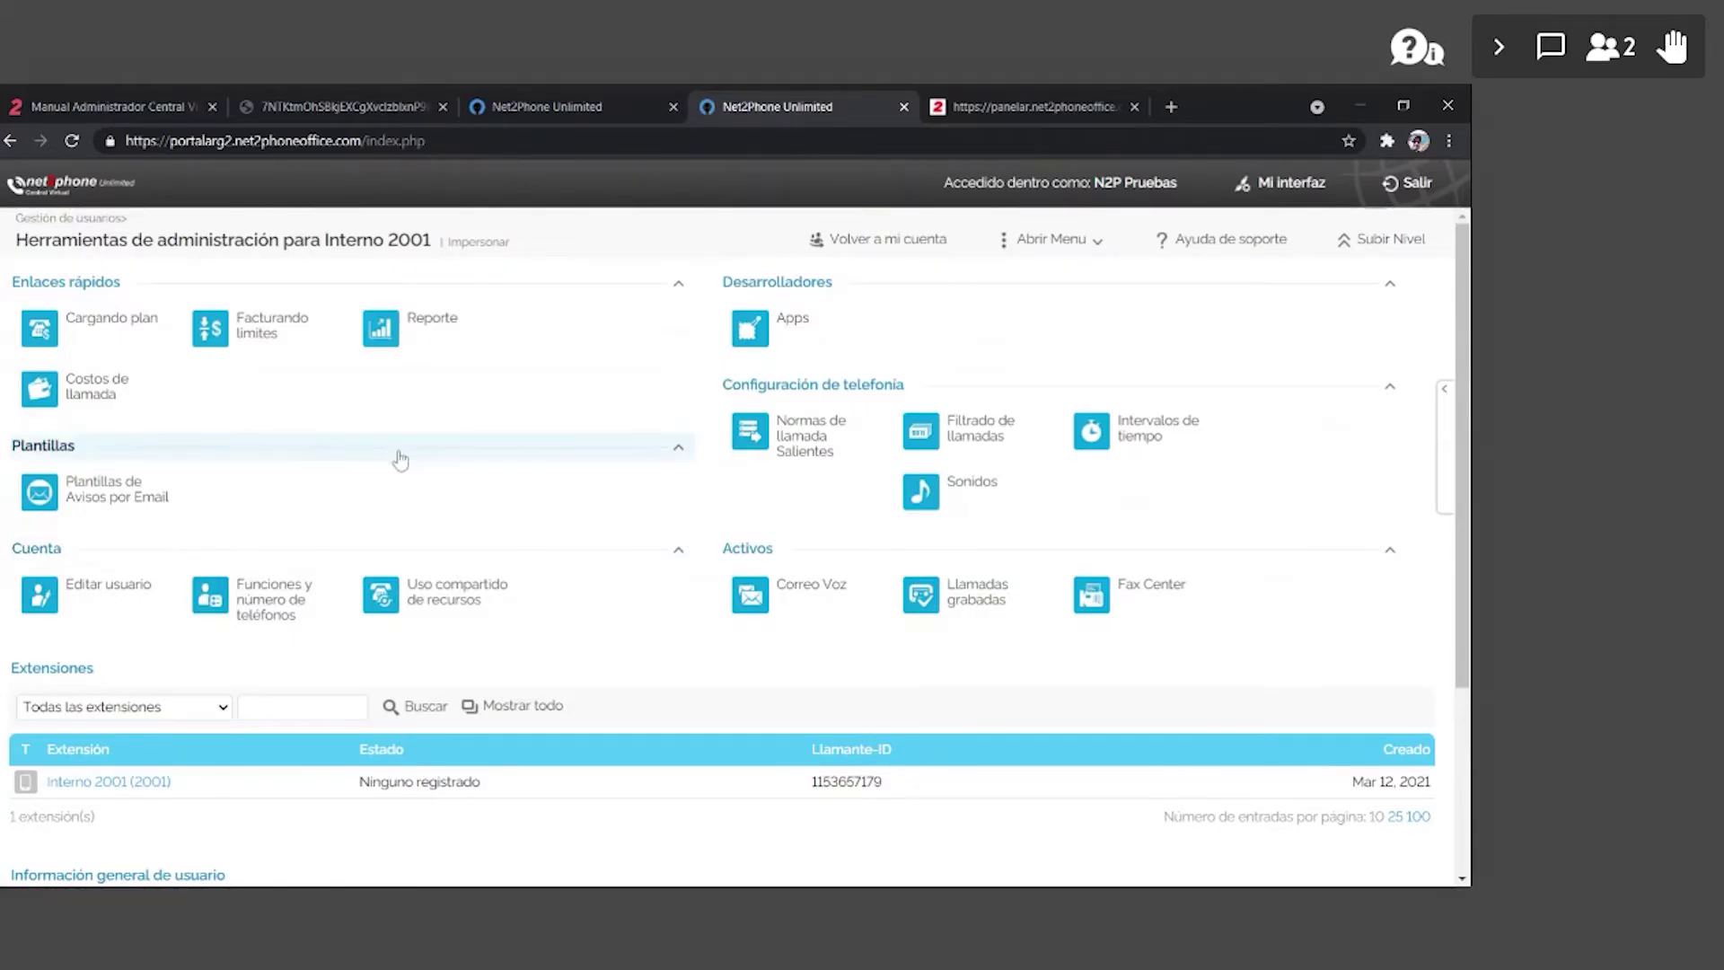
left_click(400, 459)
left_click(669, 282)
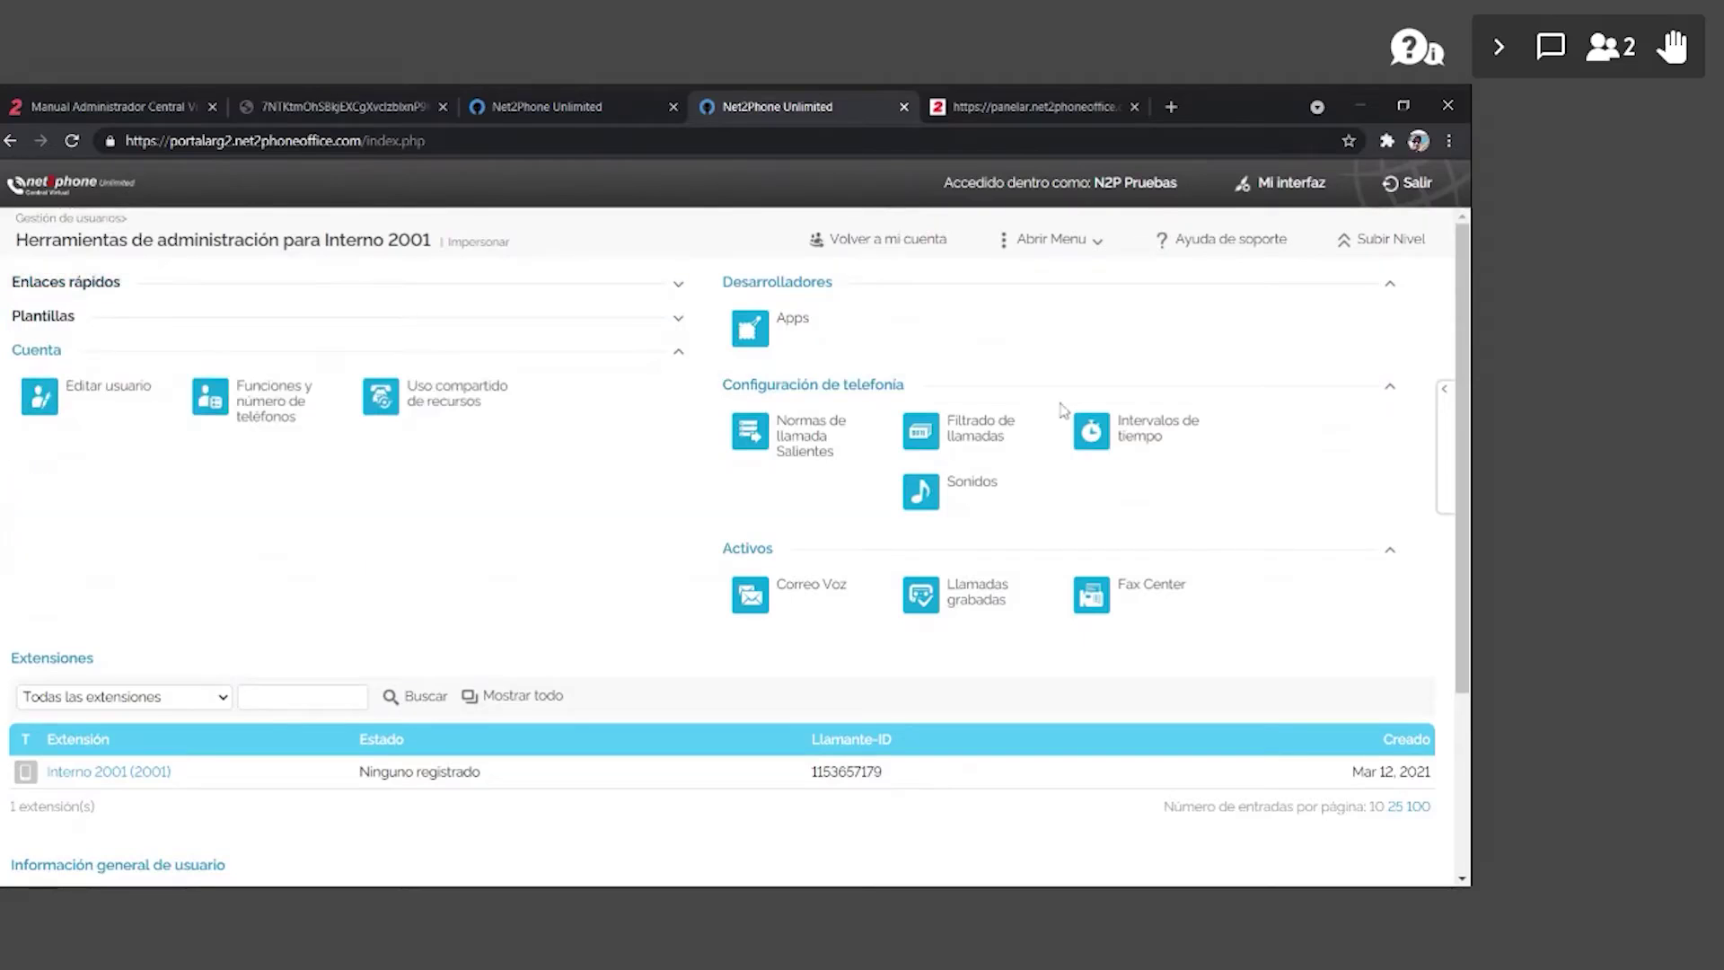
left_click(1068, 285)
left_click(1250, 321)
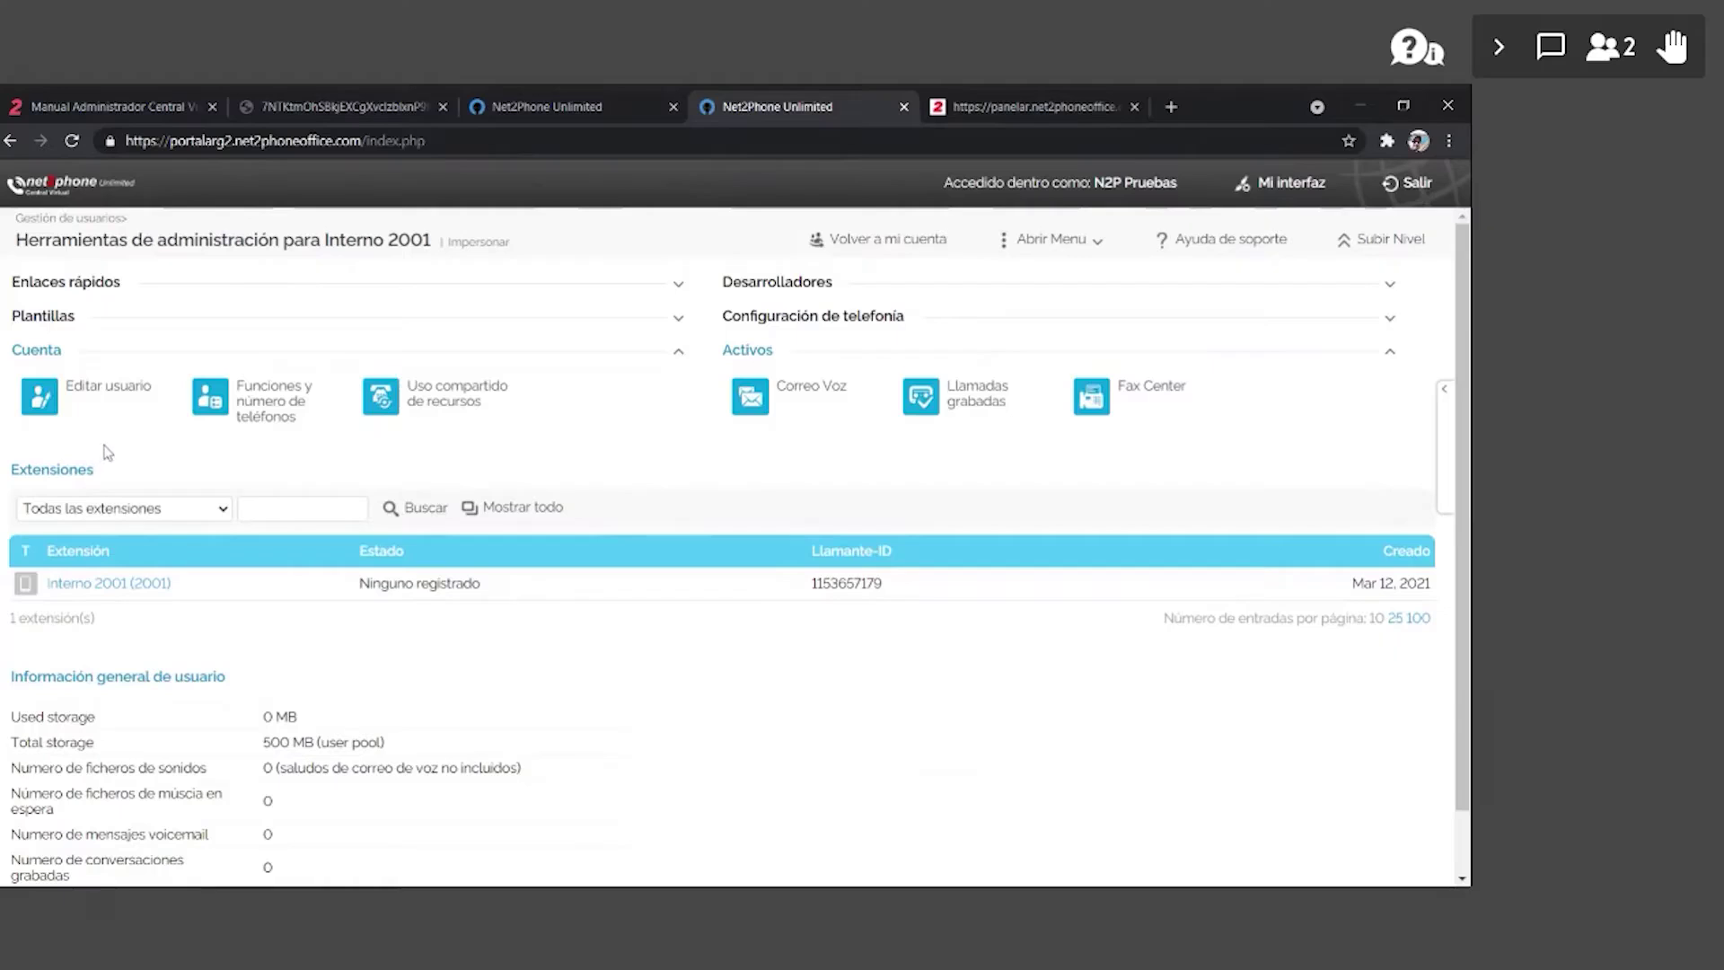
- Open the Interno 2001 account for editing and examine its fields, highlighting the Nombre de usuario value
left_click(109, 393)
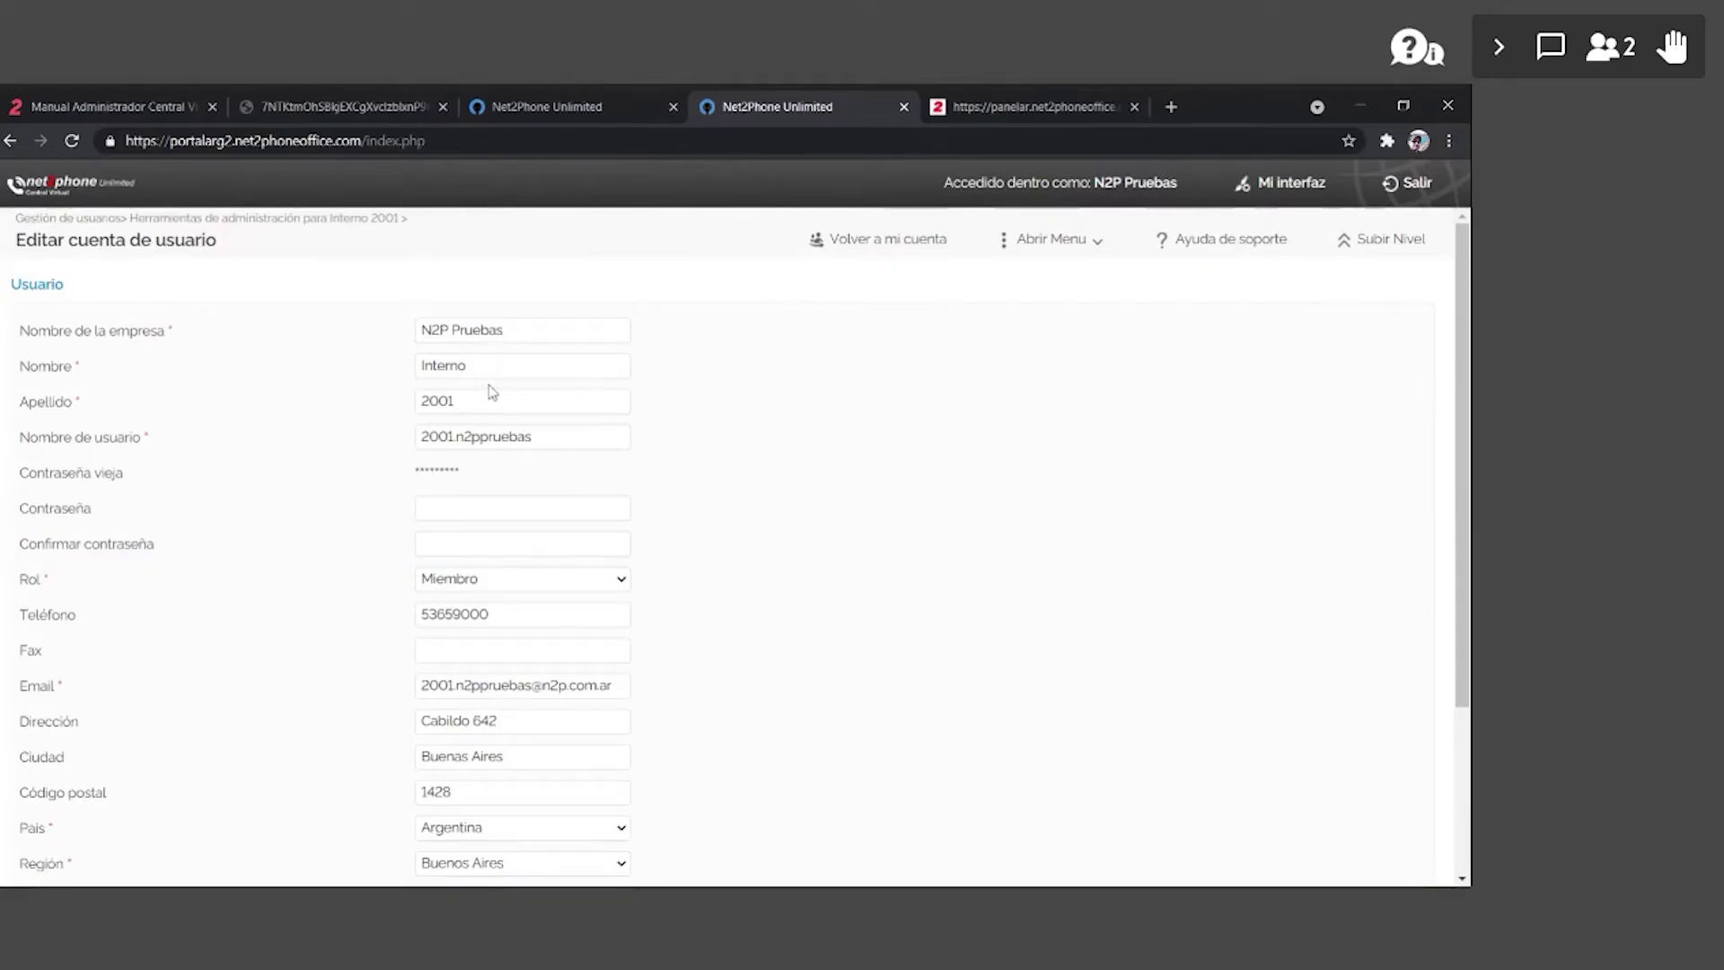
left_click_drag(537, 437, 395, 449)
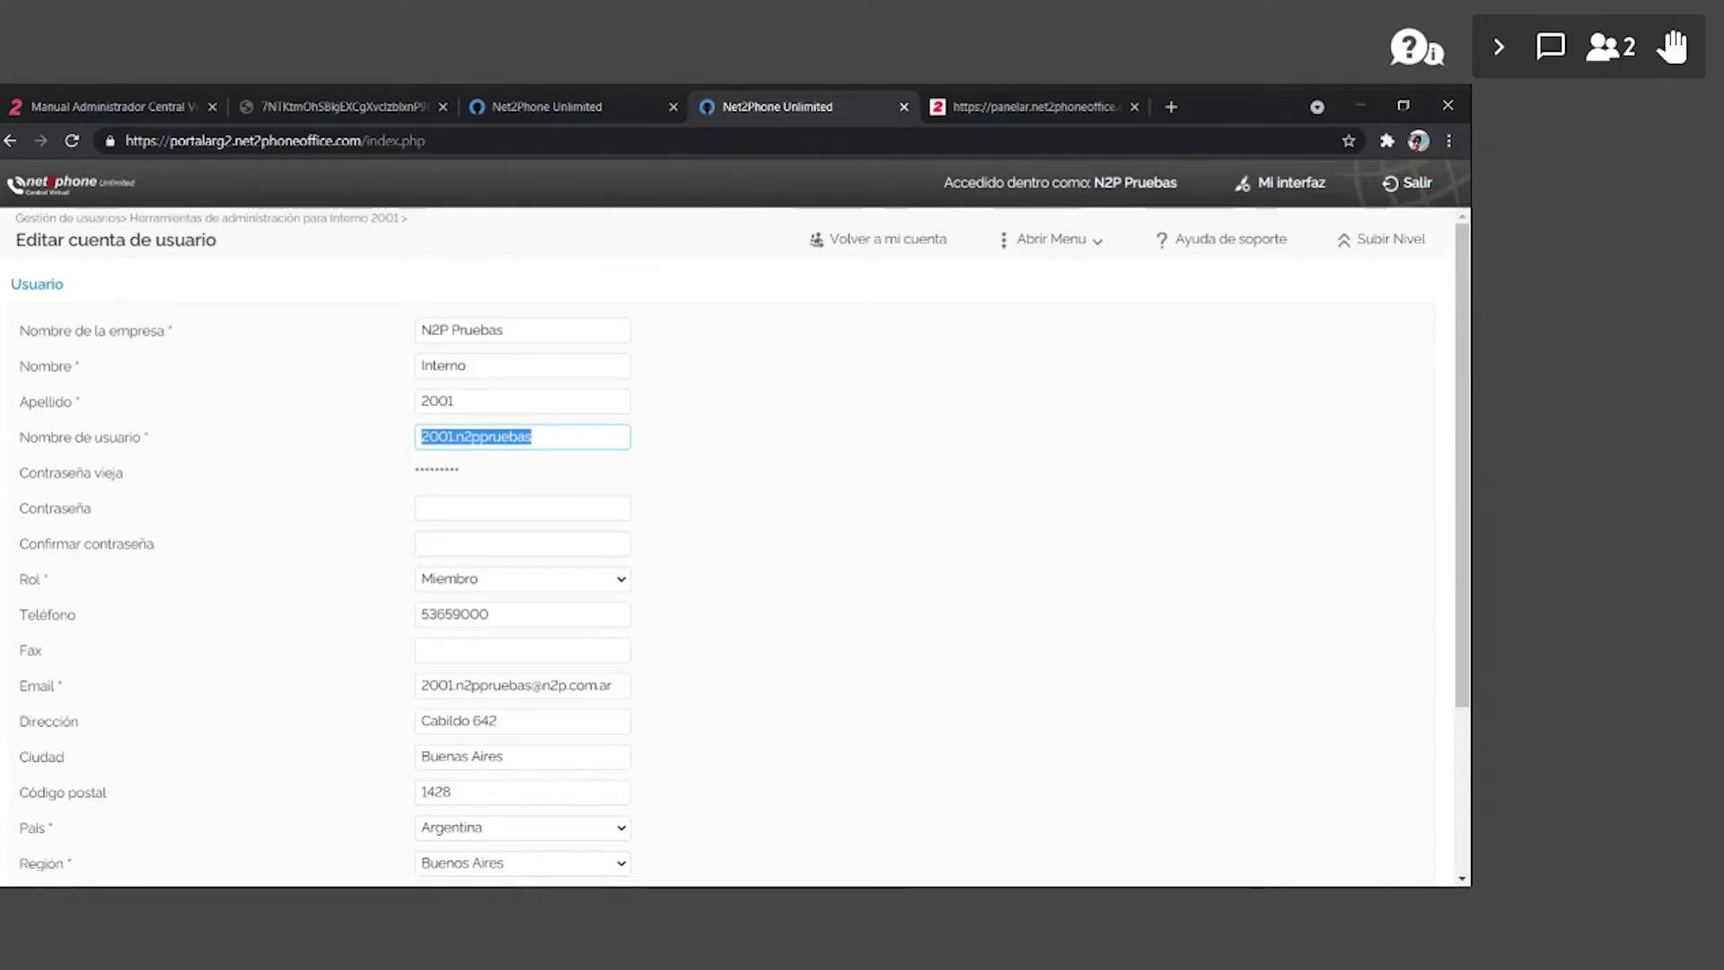
scroll(503, 386, "down", 1)
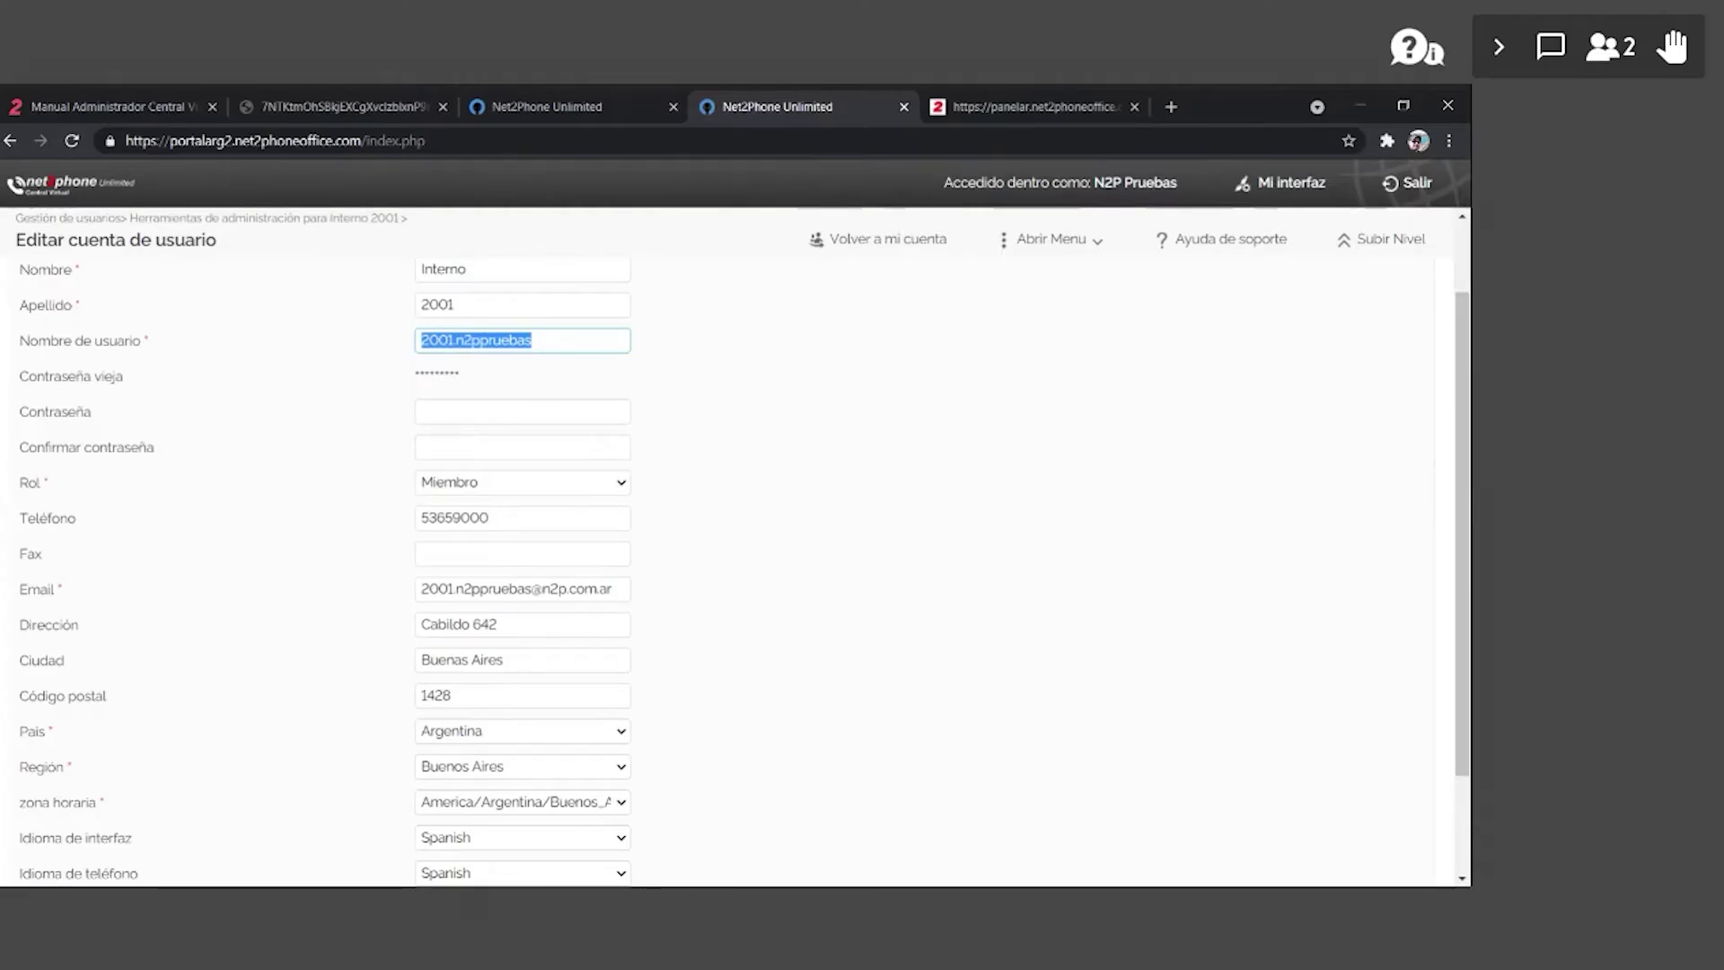
scroll(638, 649, "down", 3)
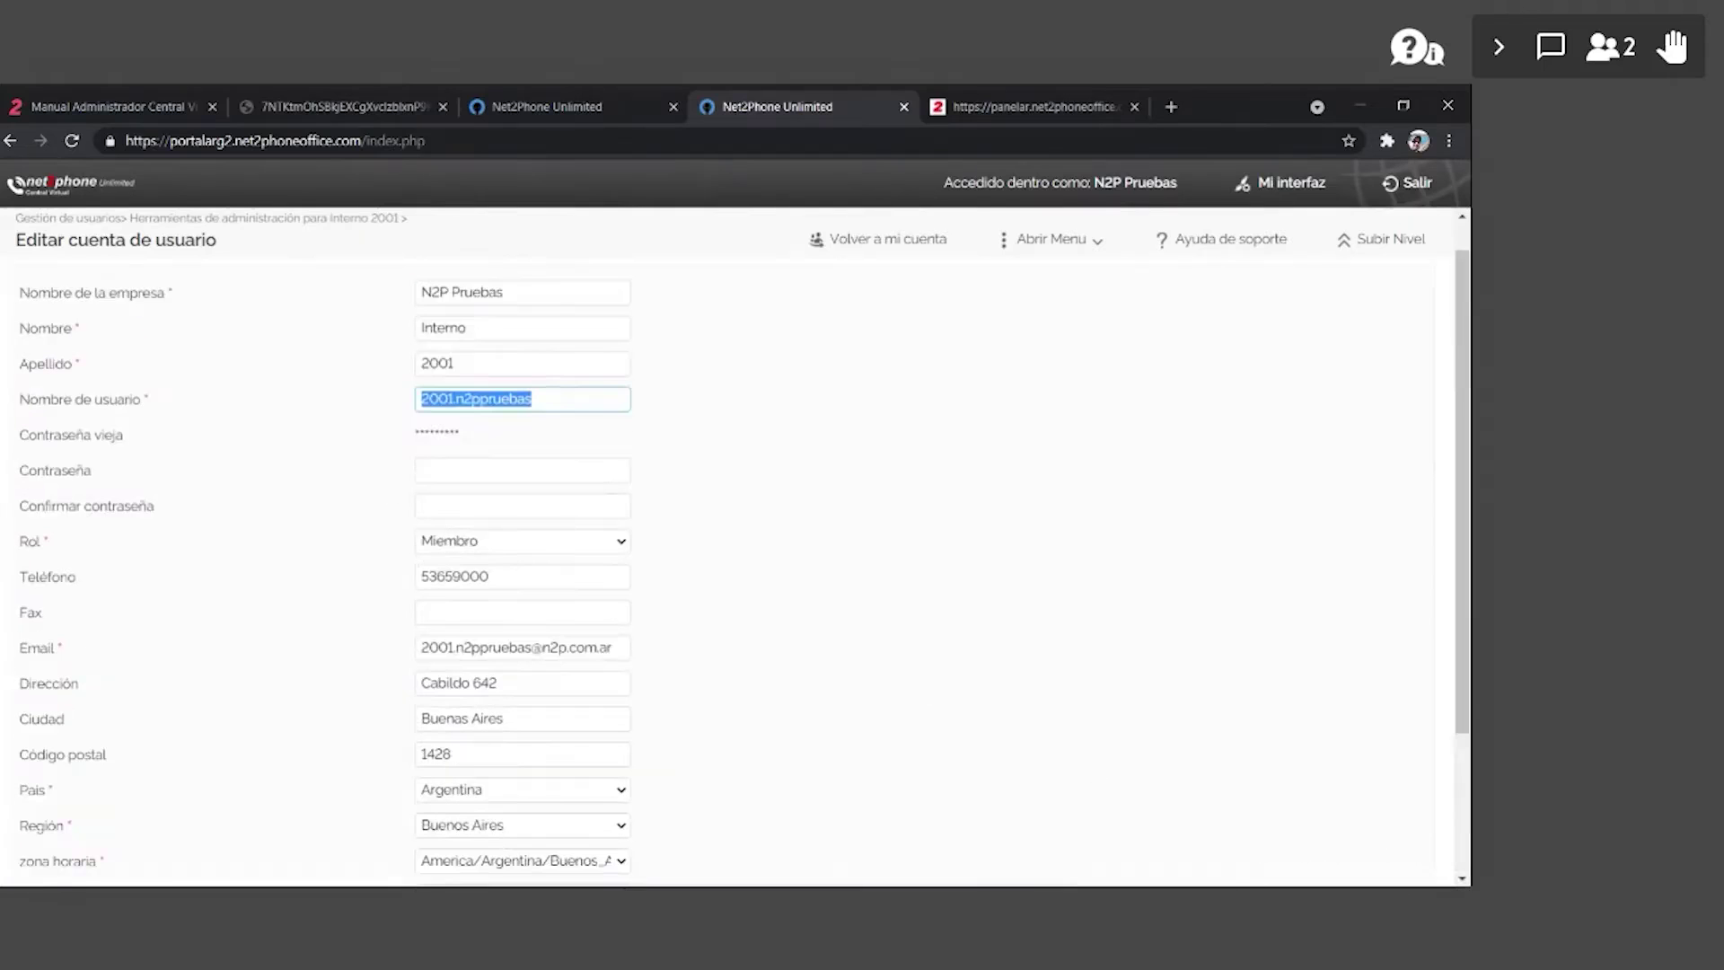
scroll(350, 664, "down", 1)
scroll(350, 665, "down", 1)
scroll(440, 637, "down", 2)
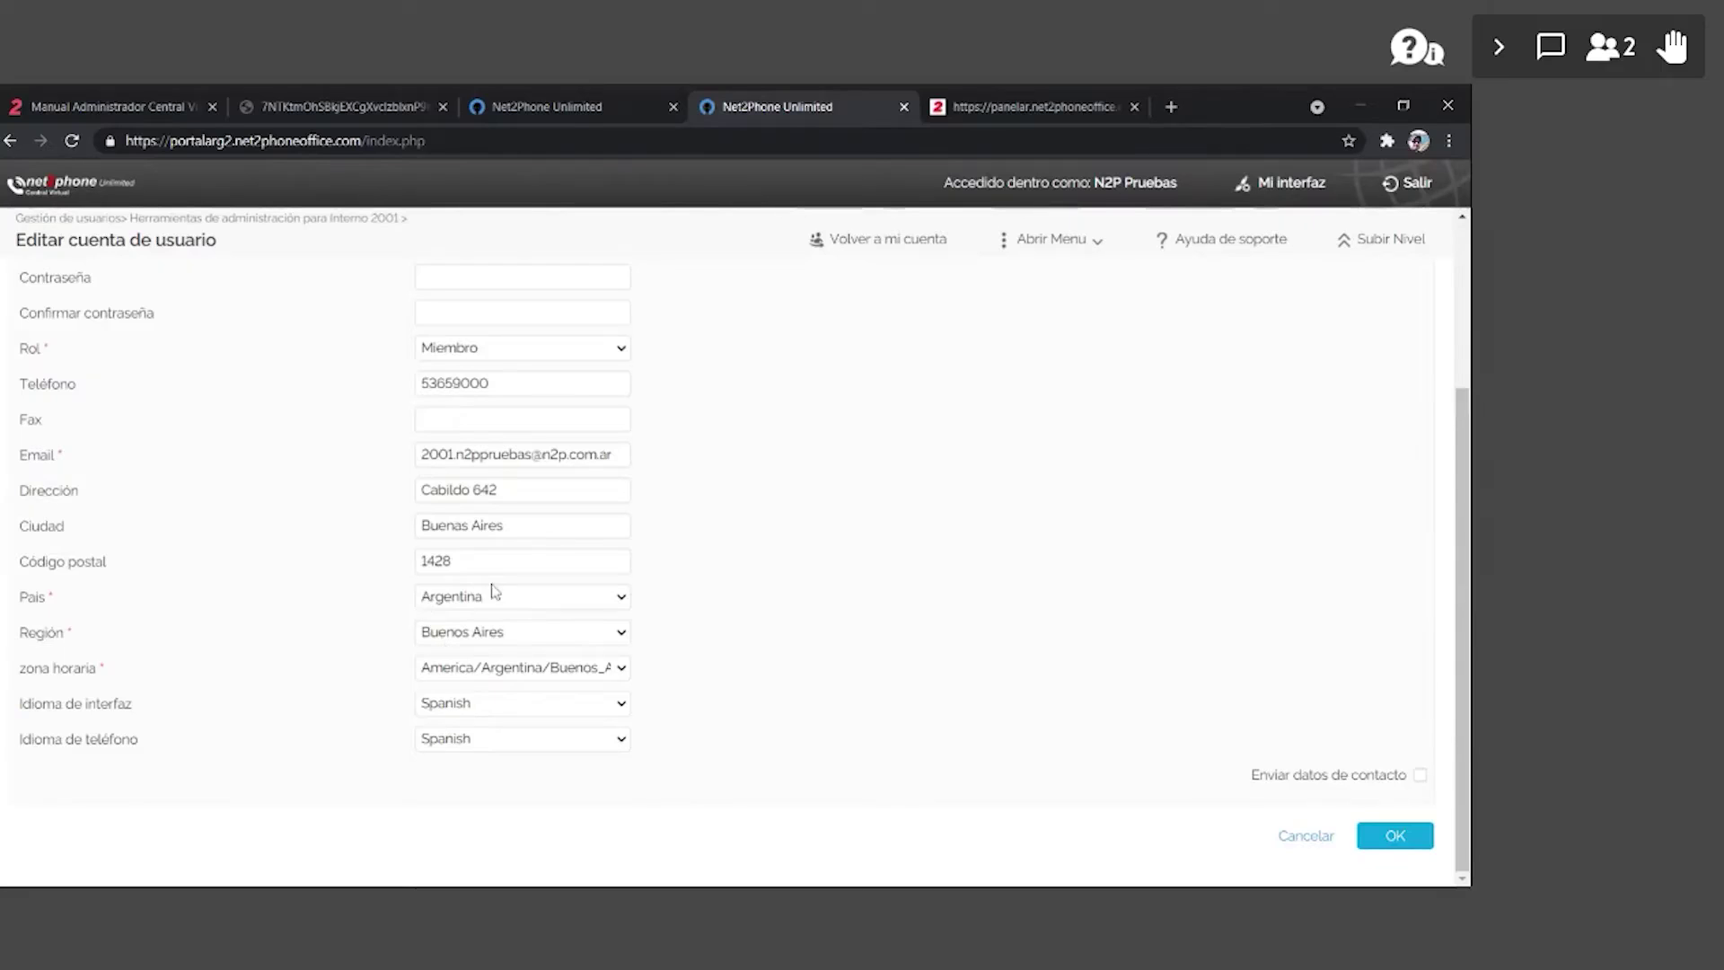
- Review the contact, time zone and language fields of the user account, and leave the form without saving
scroll(539, 593, "up", 1)
scroll(454, 539, "up", 4)
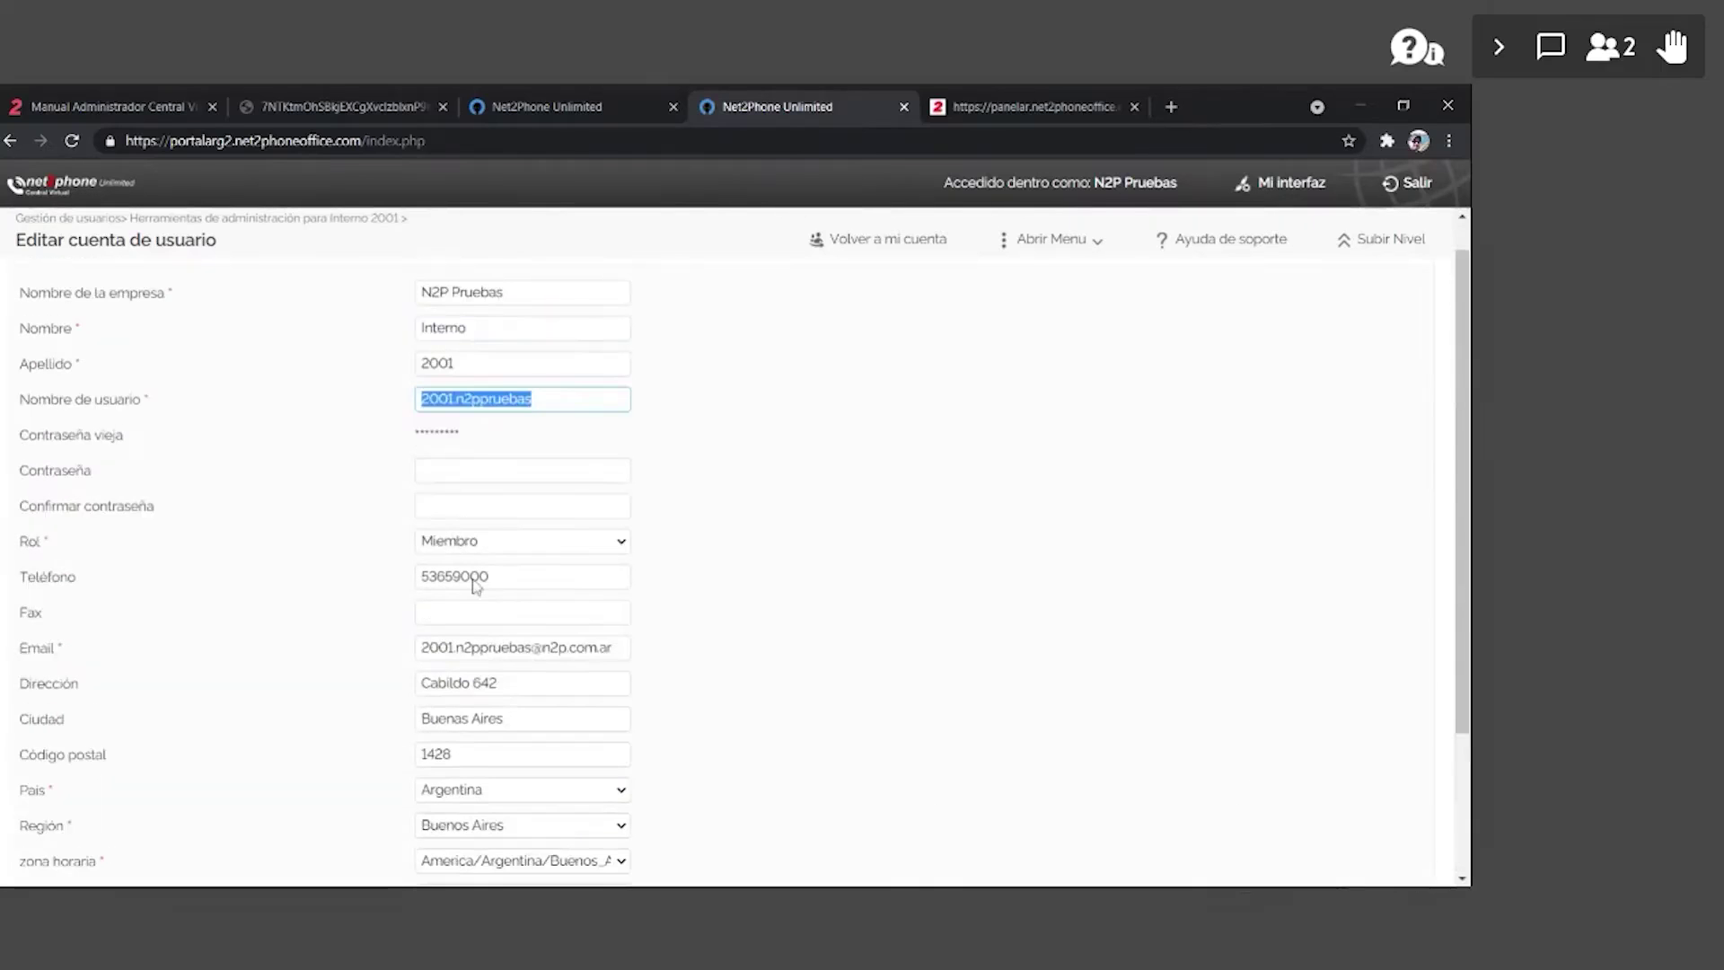
scroll(658, 738, "down", 1)
scroll(658, 738, "down", 3)
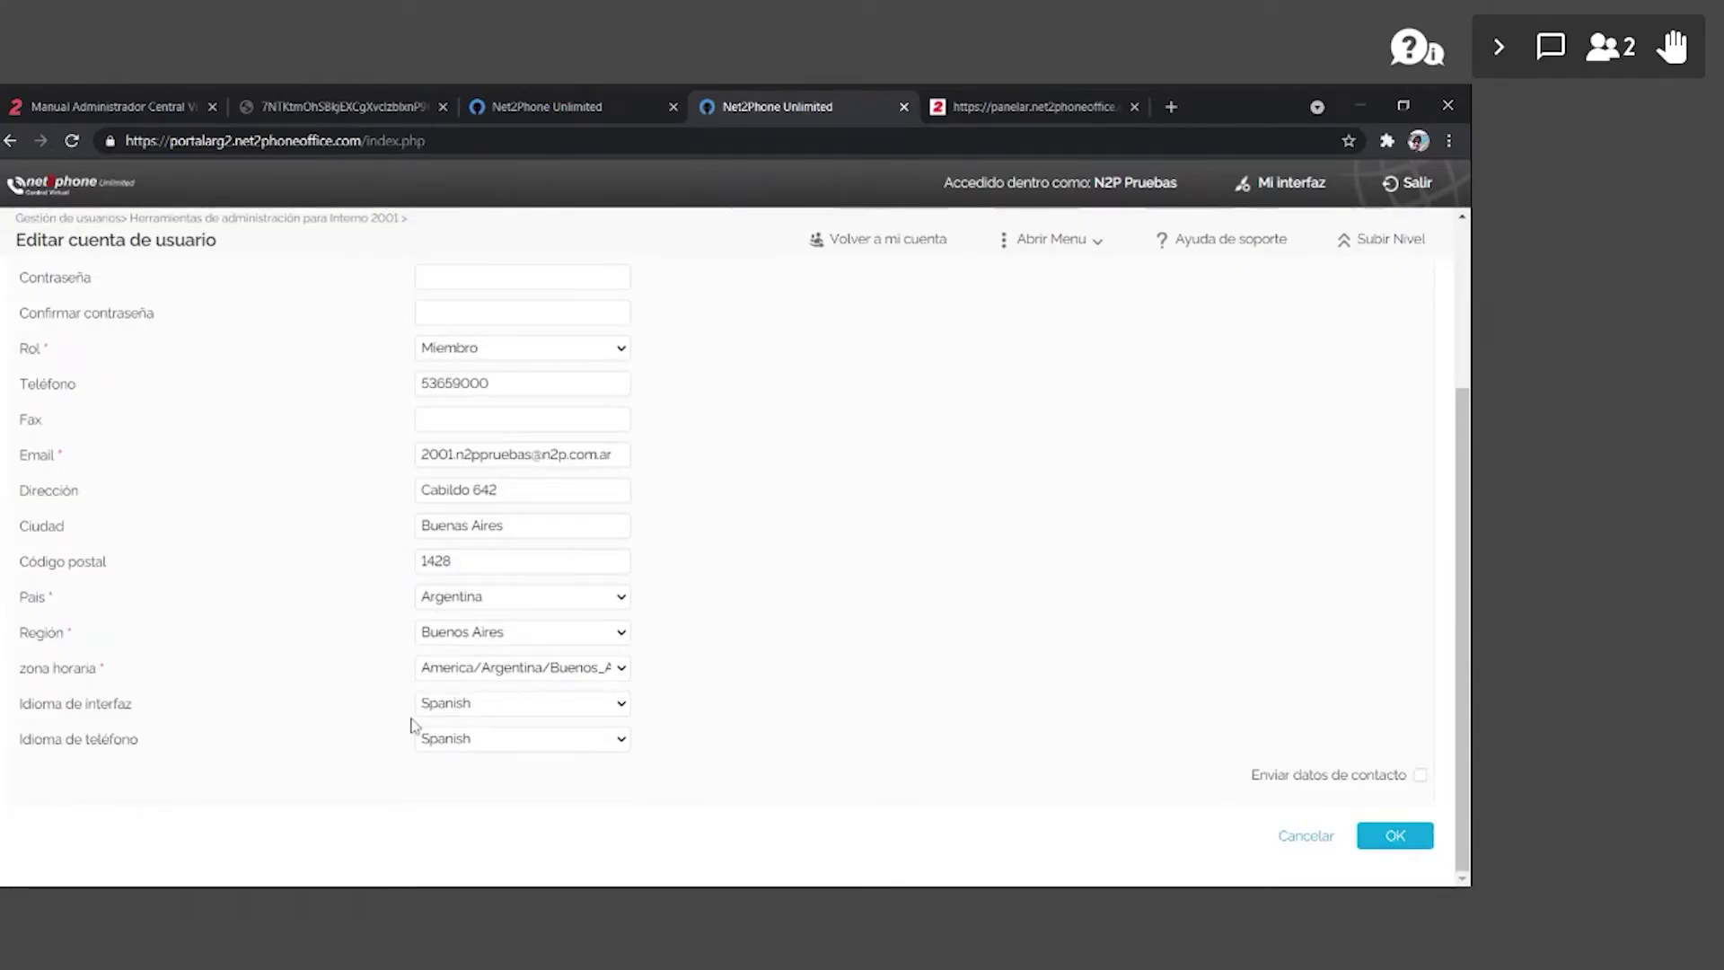
key("shift+Tab")
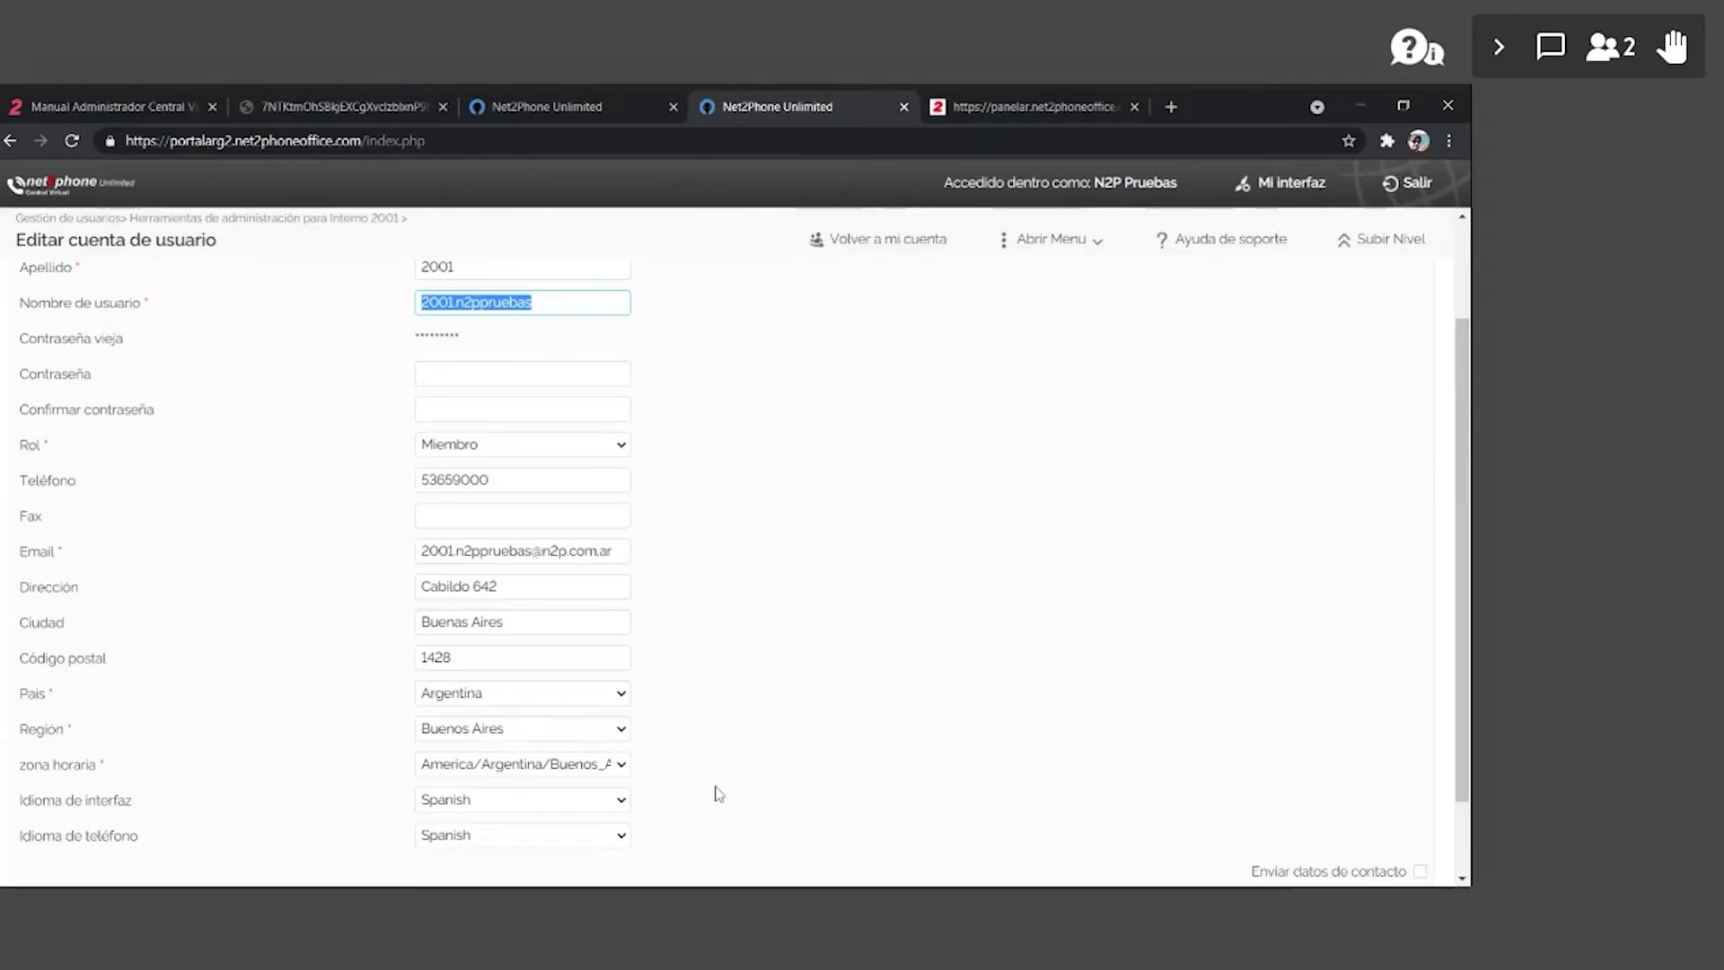
scroll(697, 789, "down", 2)
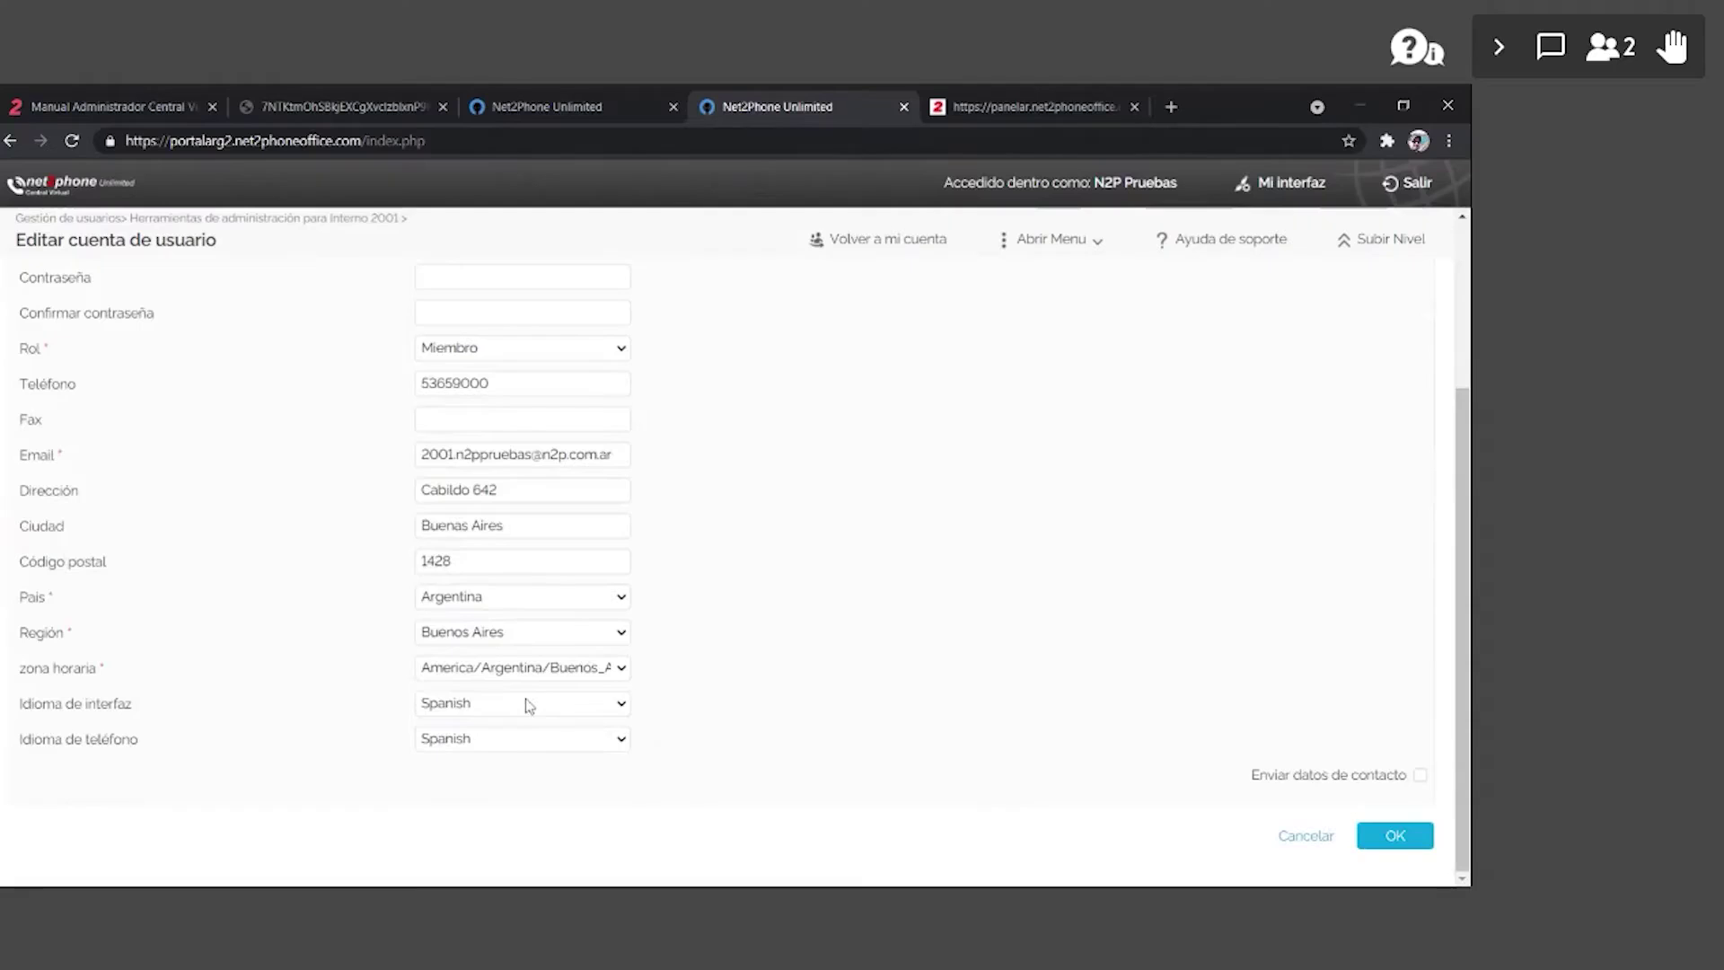
left_click(1307, 835)
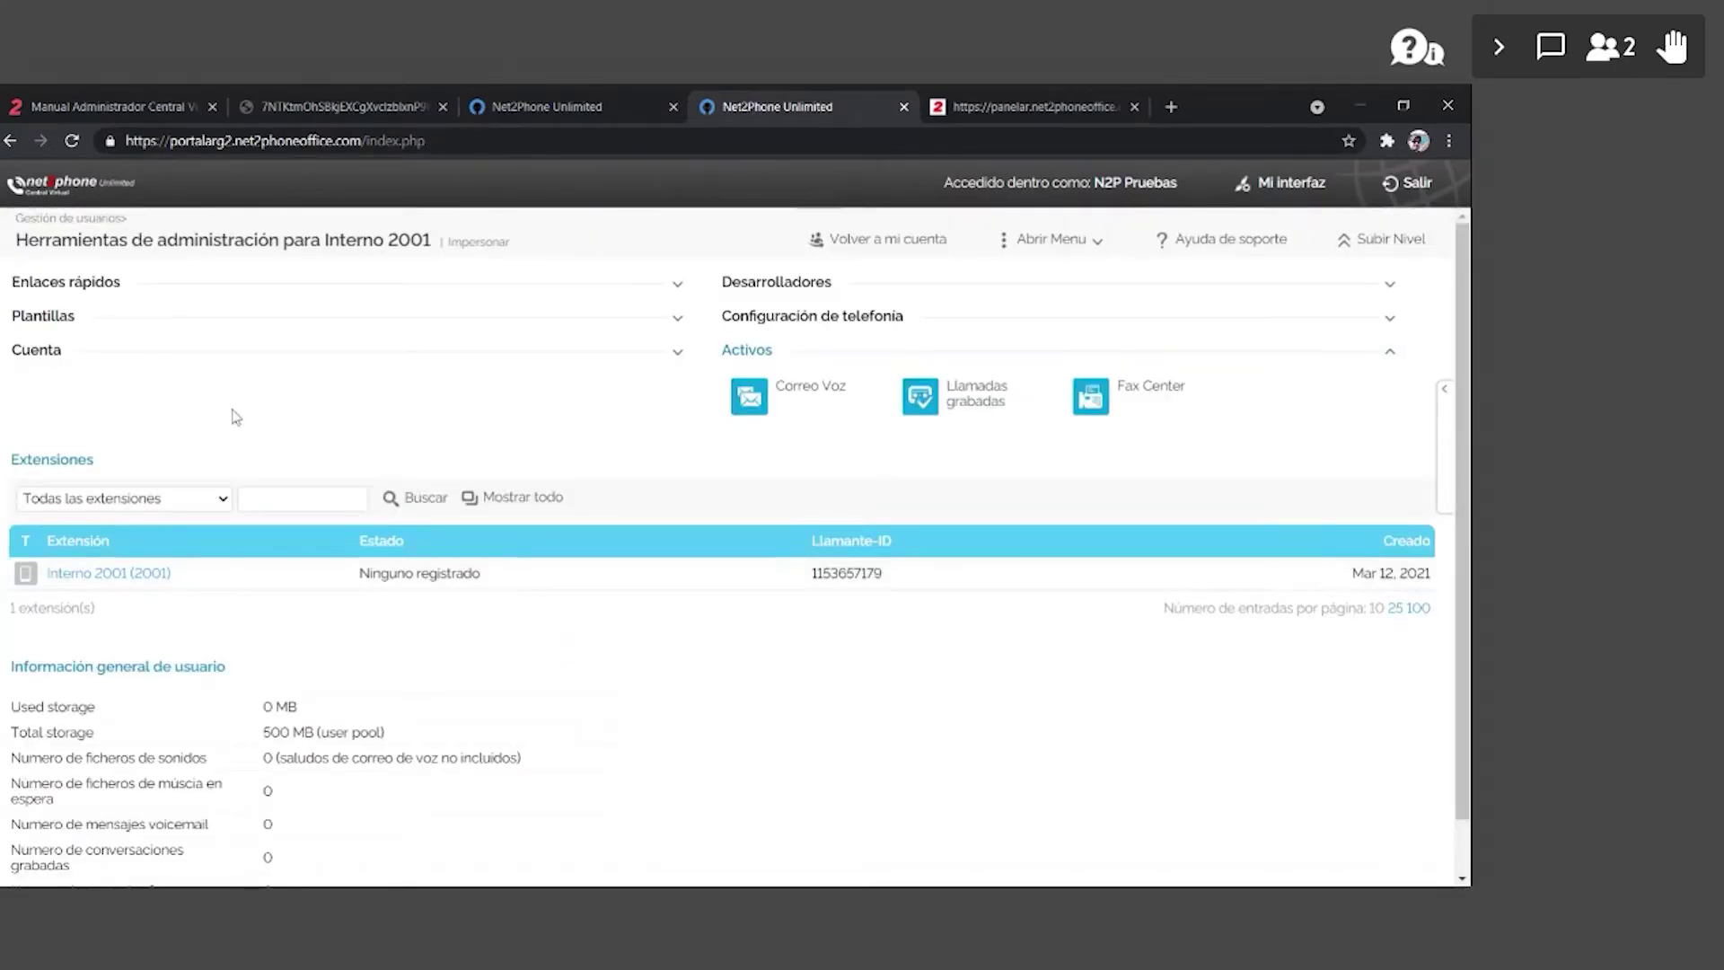
- Check the index of the PDF manual and return to the Interno 2001 administration tools
left_click(333, 106)
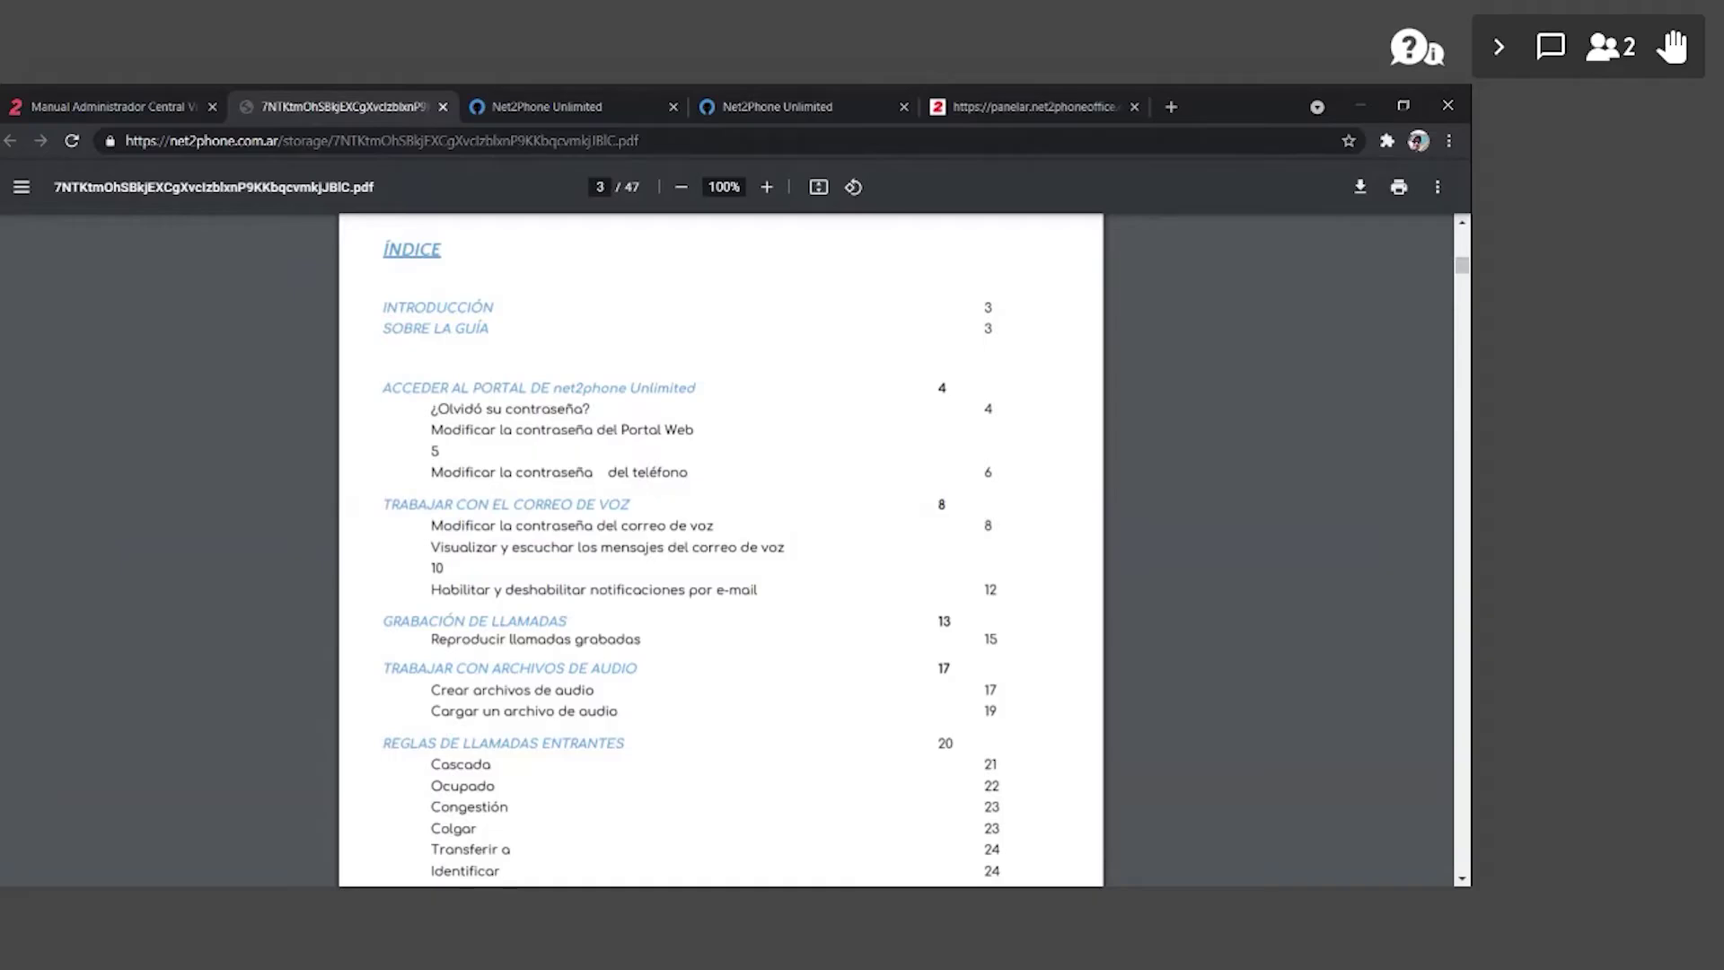
left_click(508, 106)
key("ctrl+Tab")
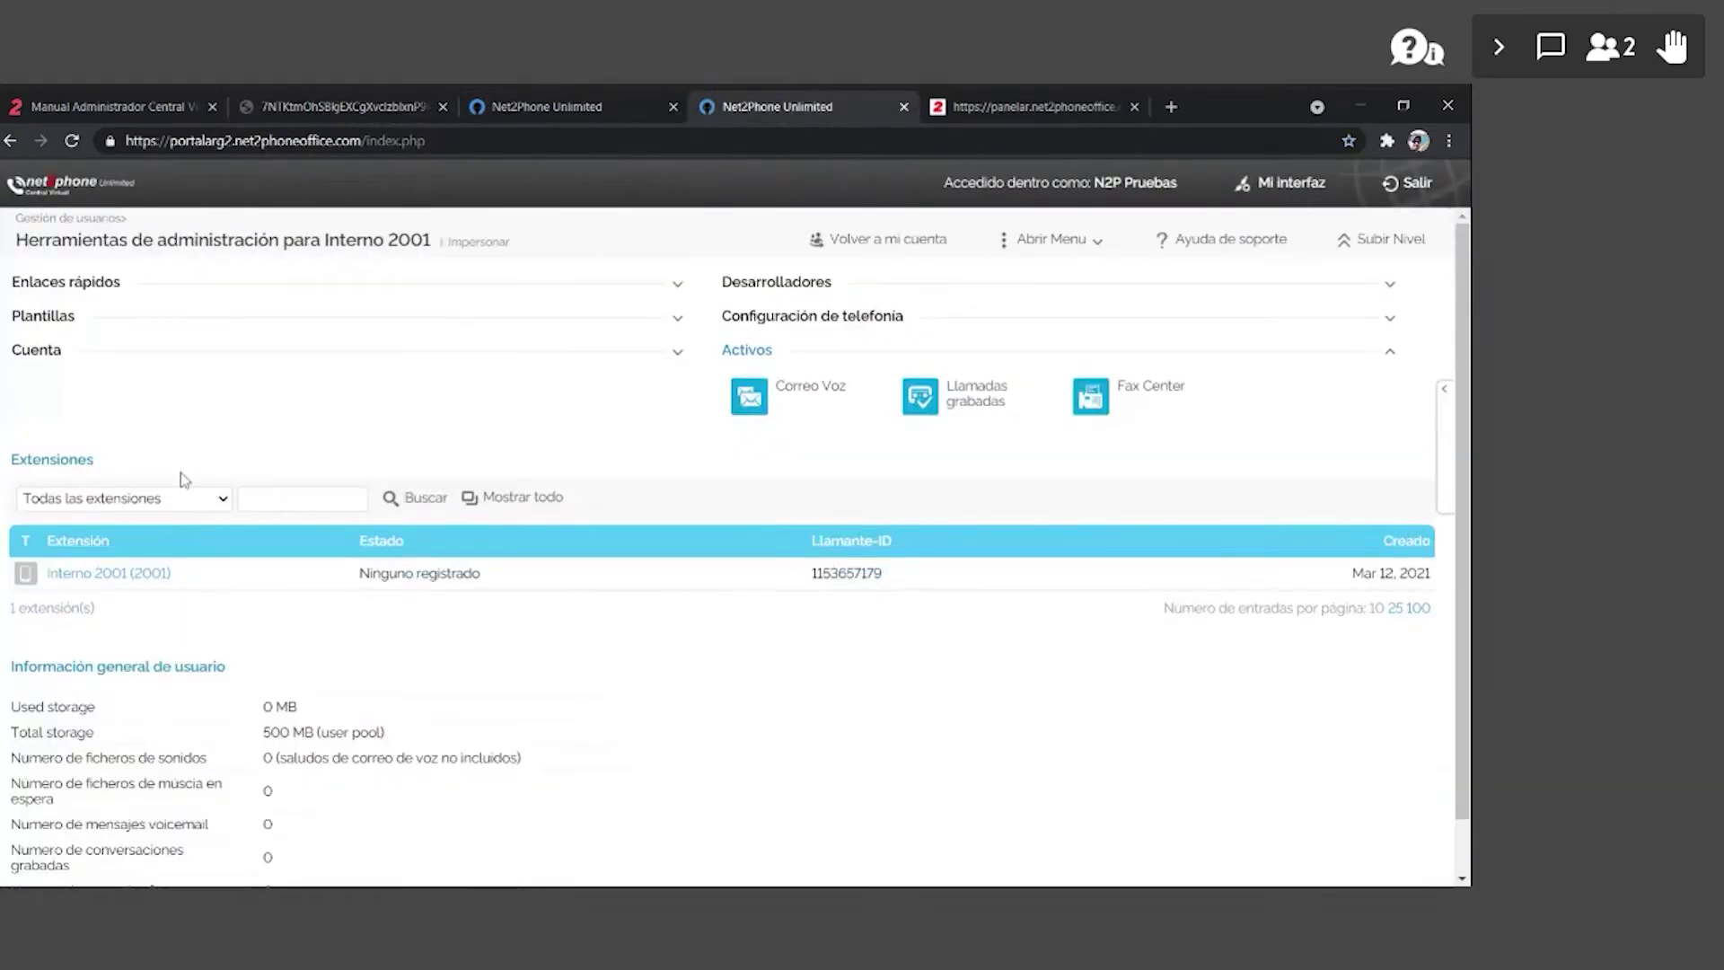
- Reopen the account details of Interno 2001, highlight the Email field's value, and go back up to the user's tools
left_click(106, 396)
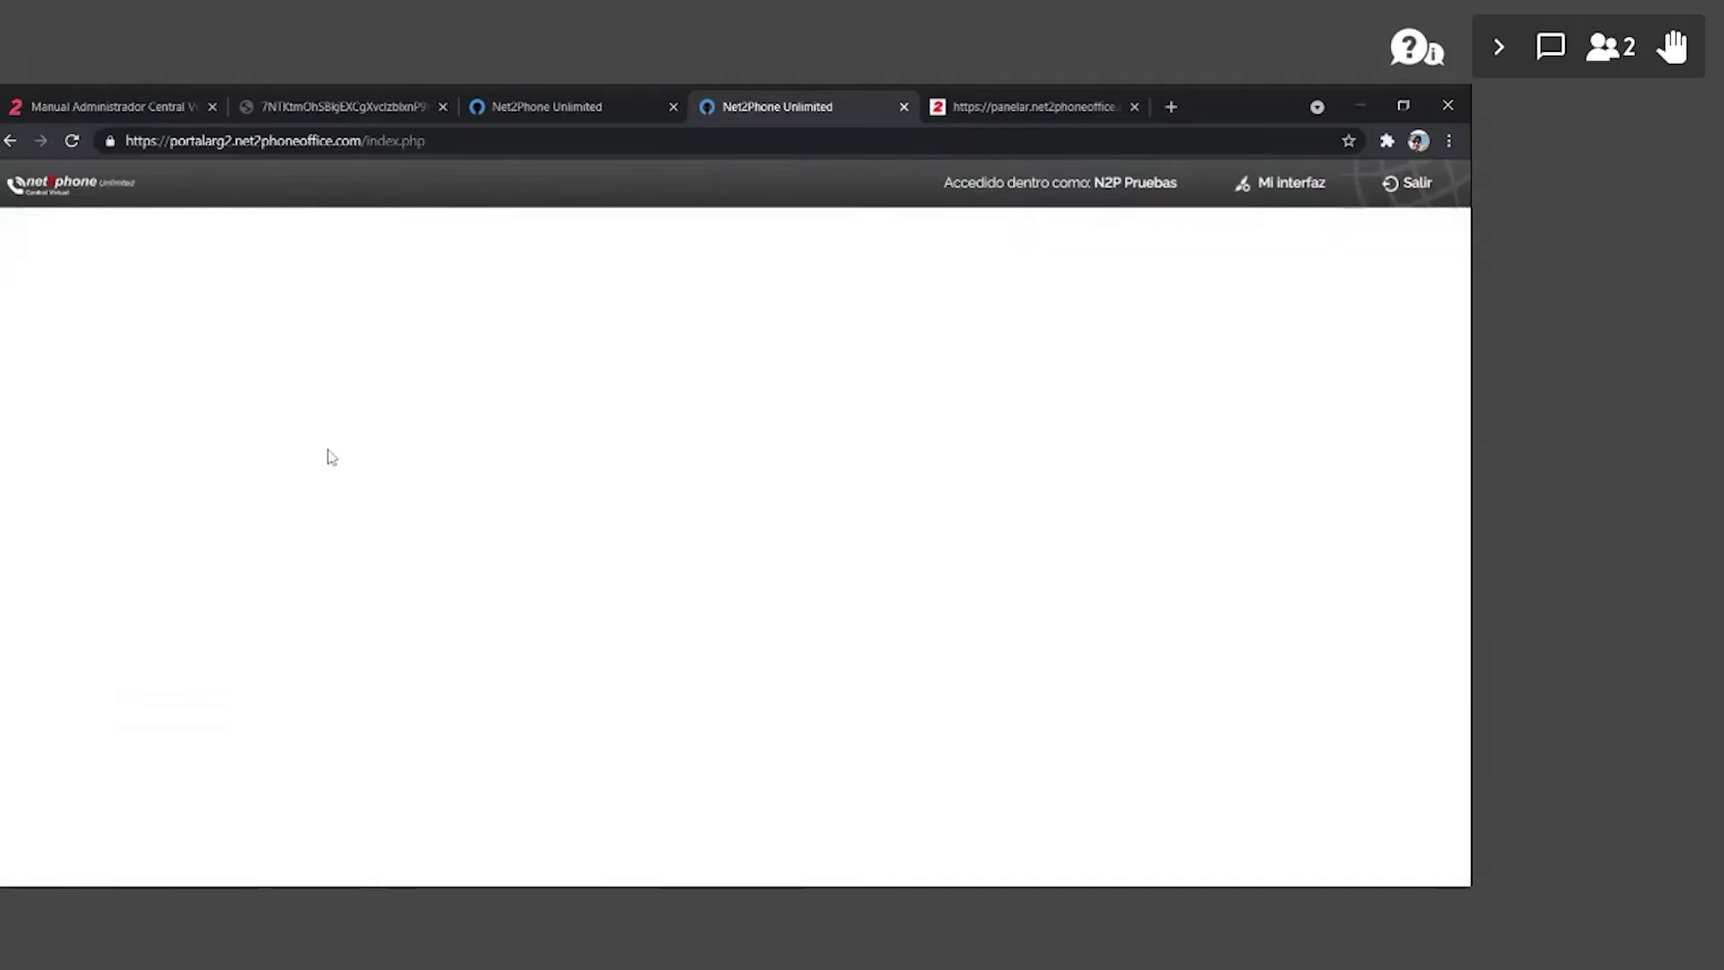
scroll(308, 589, "down", 1)
left_click_drag(619, 589, 419, 589)
left_click(1351, 239)
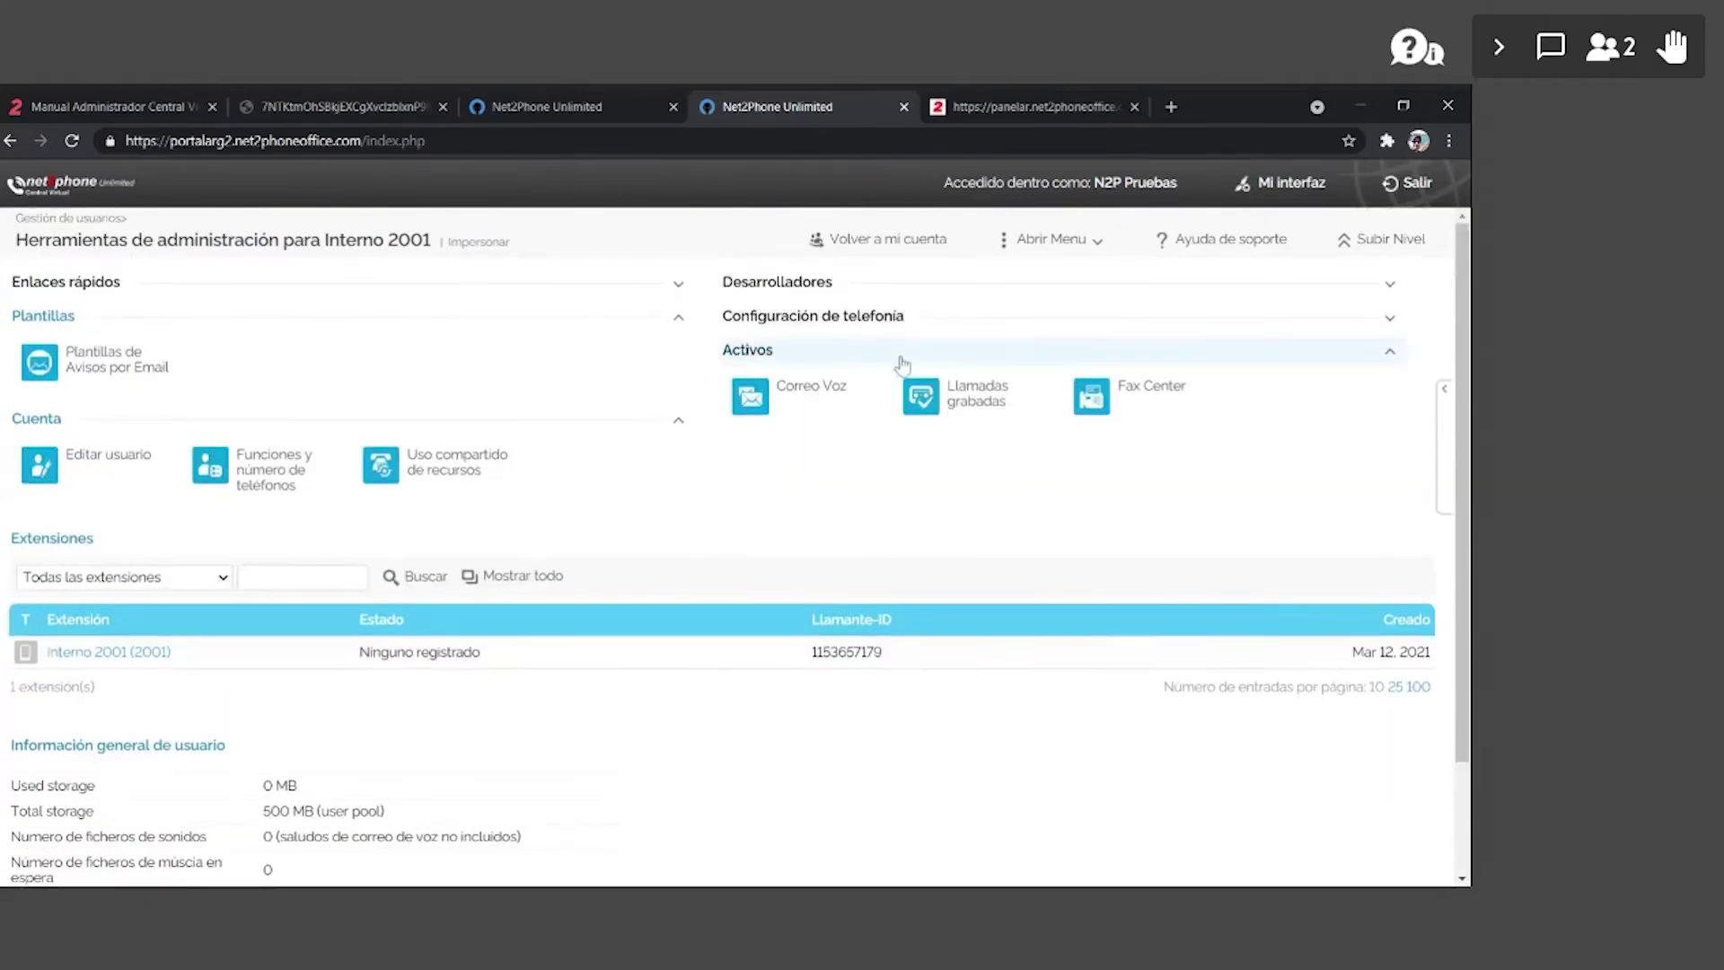
- Check the PDF manual's index and the Net2phone Argentina user list, and open the voicemail messages of Interno 2001
left_click(346, 106)
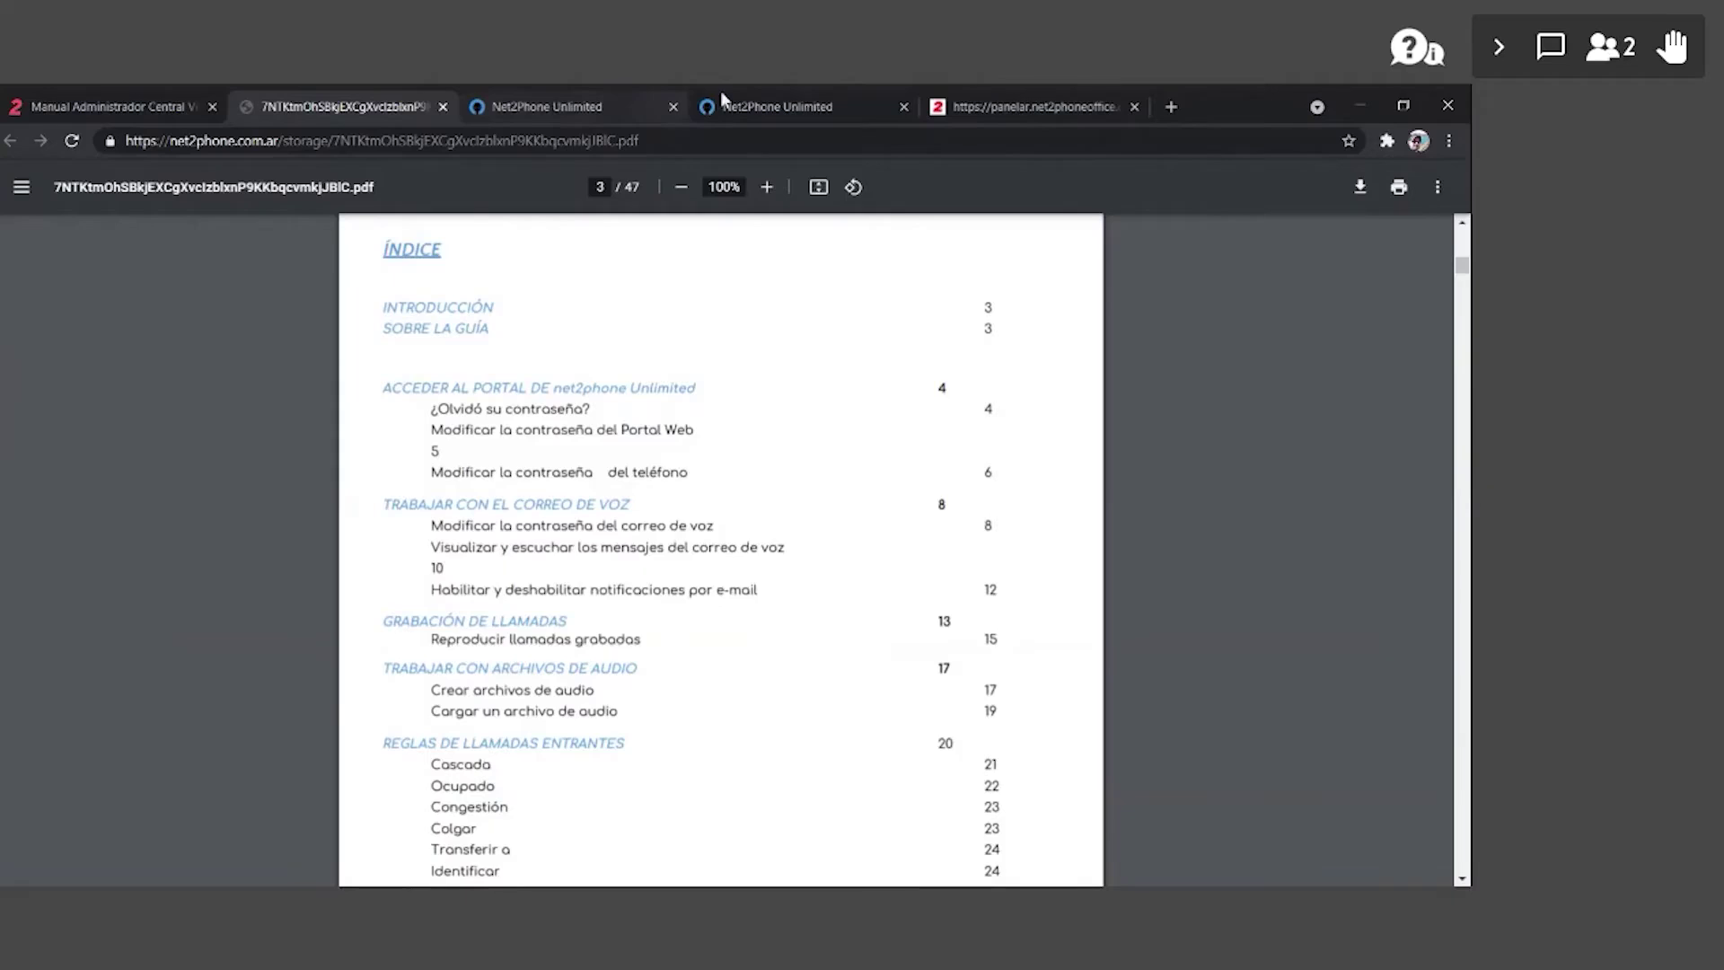
key("ctrl+Tab")
scroll(316, 563, "down", 8)
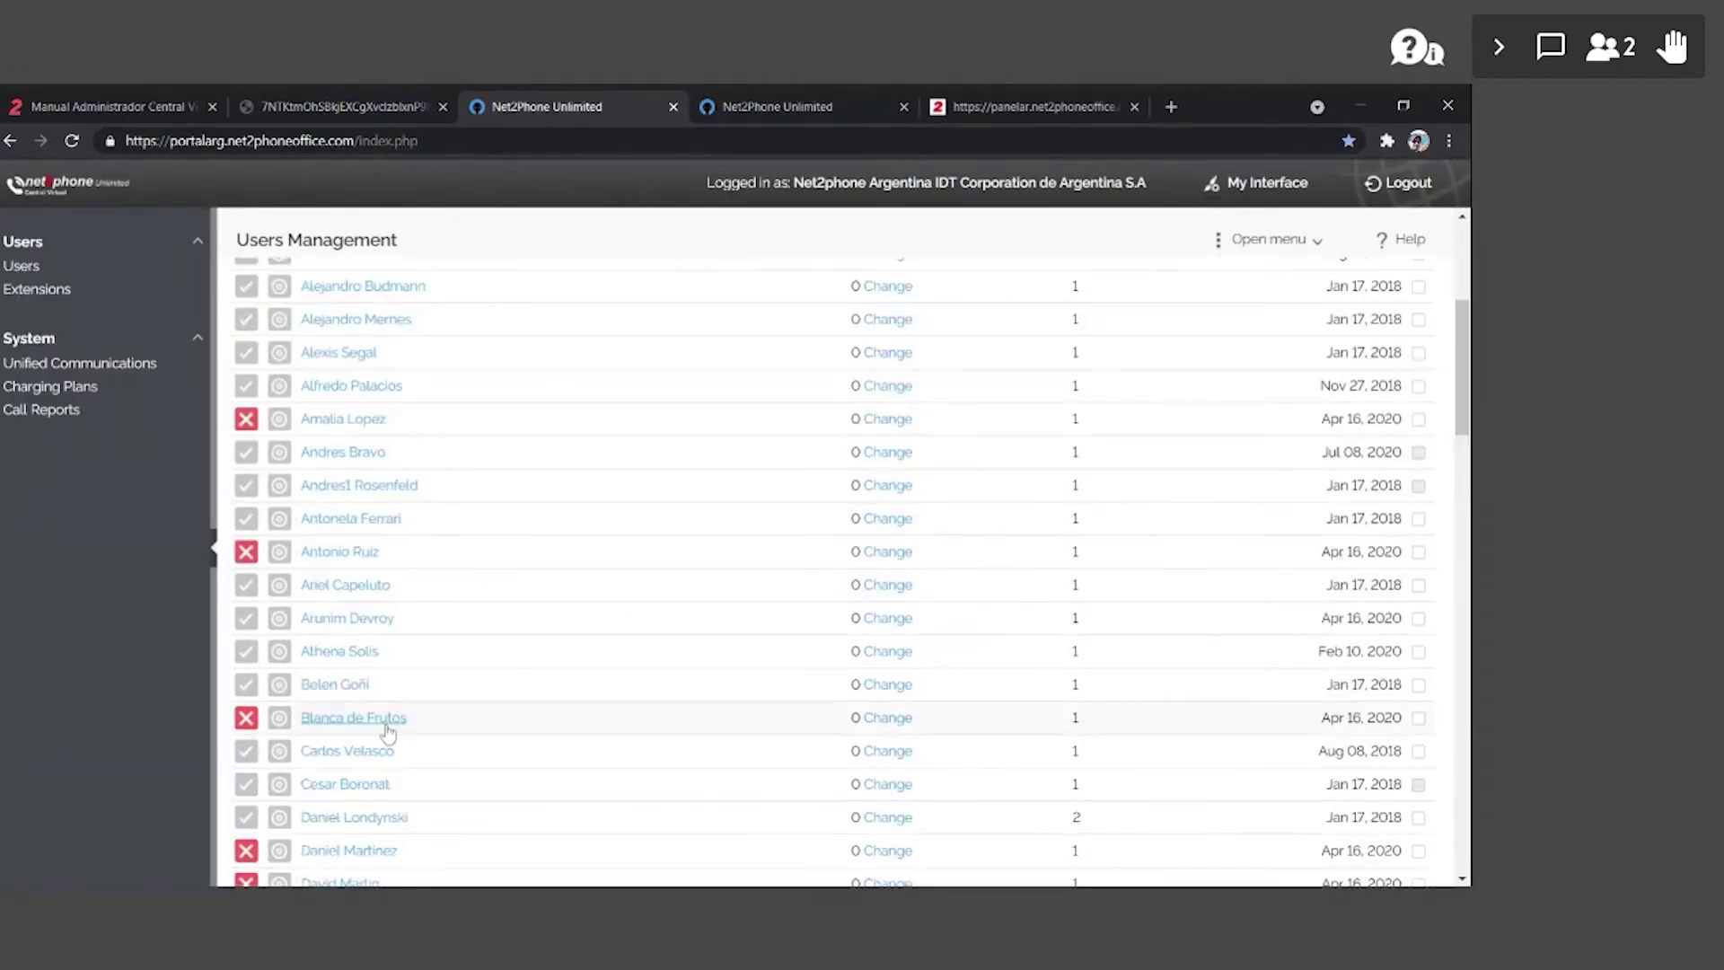
left_click(772, 107)
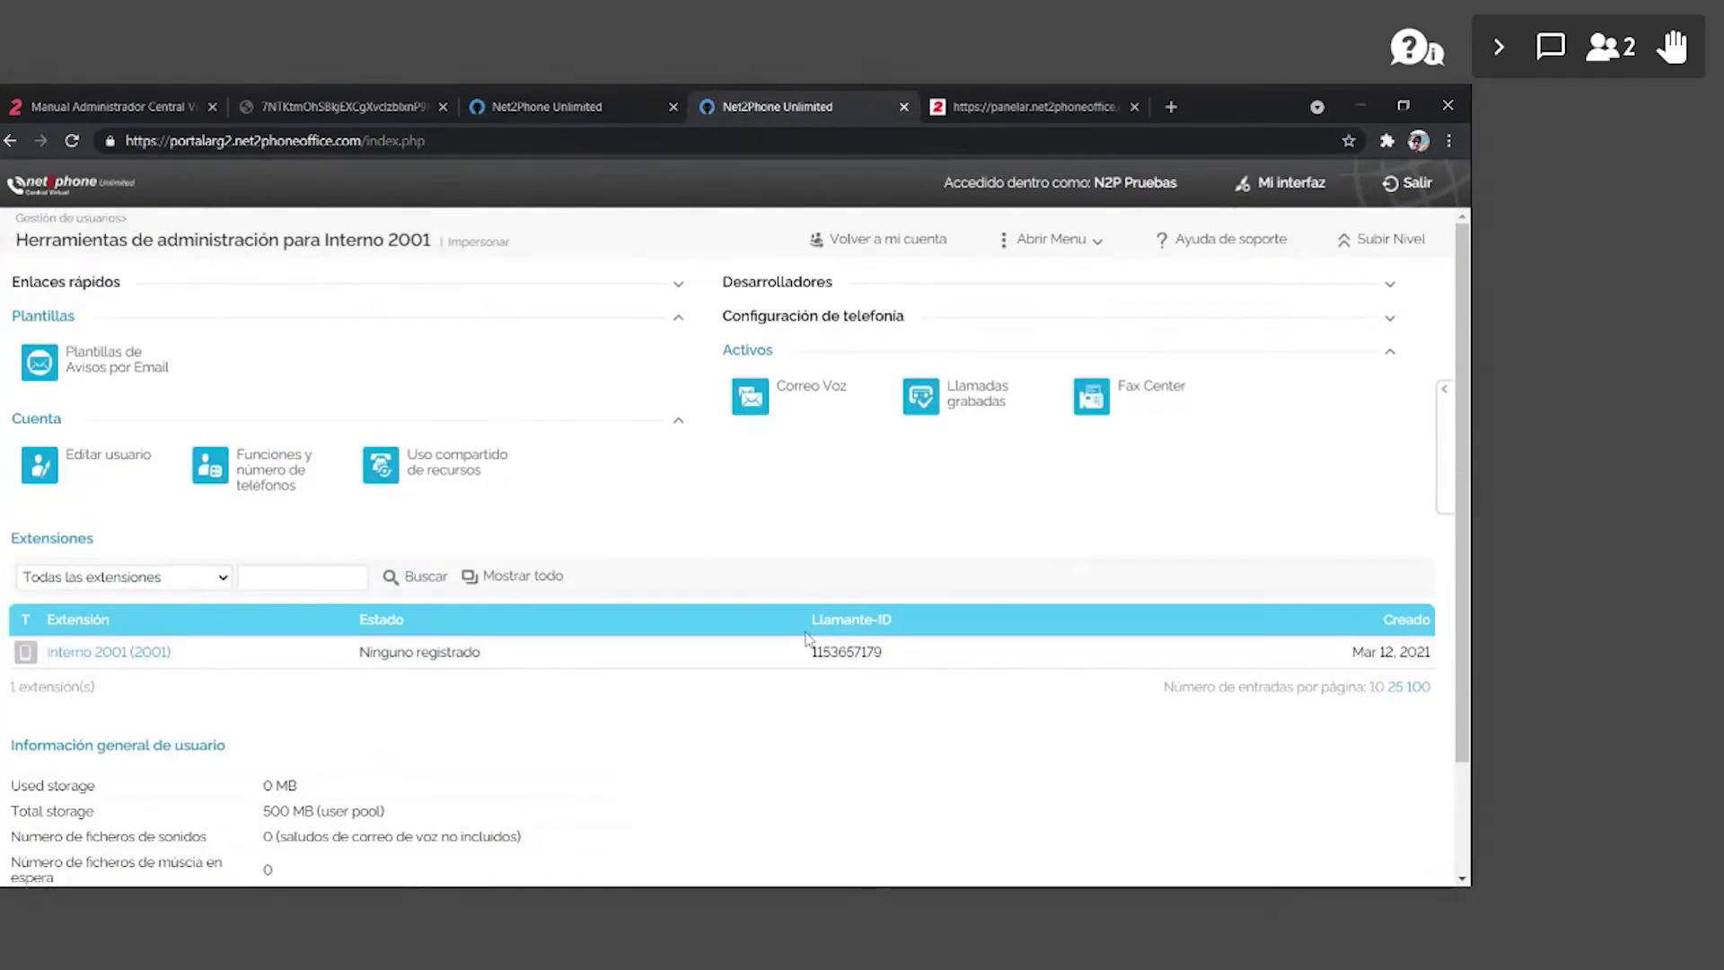
left_click(811, 394)
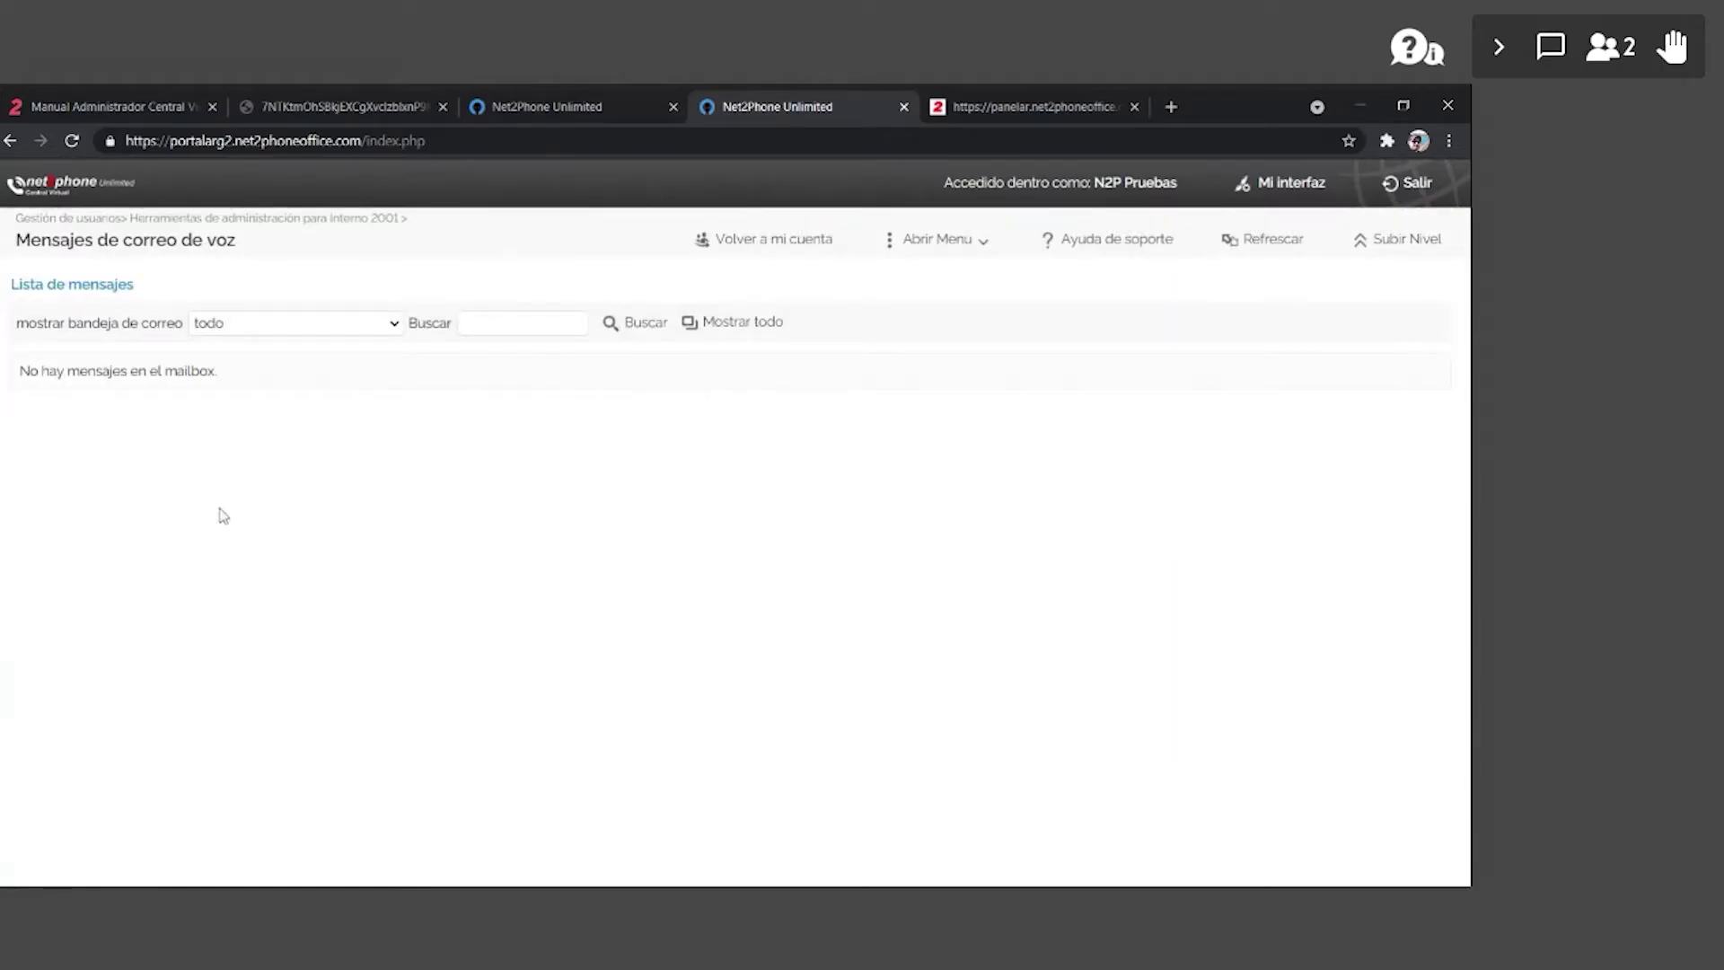
- Check the voicemail mailboxes of two different users in the Net2phone Argentina account
left_click(542, 103)
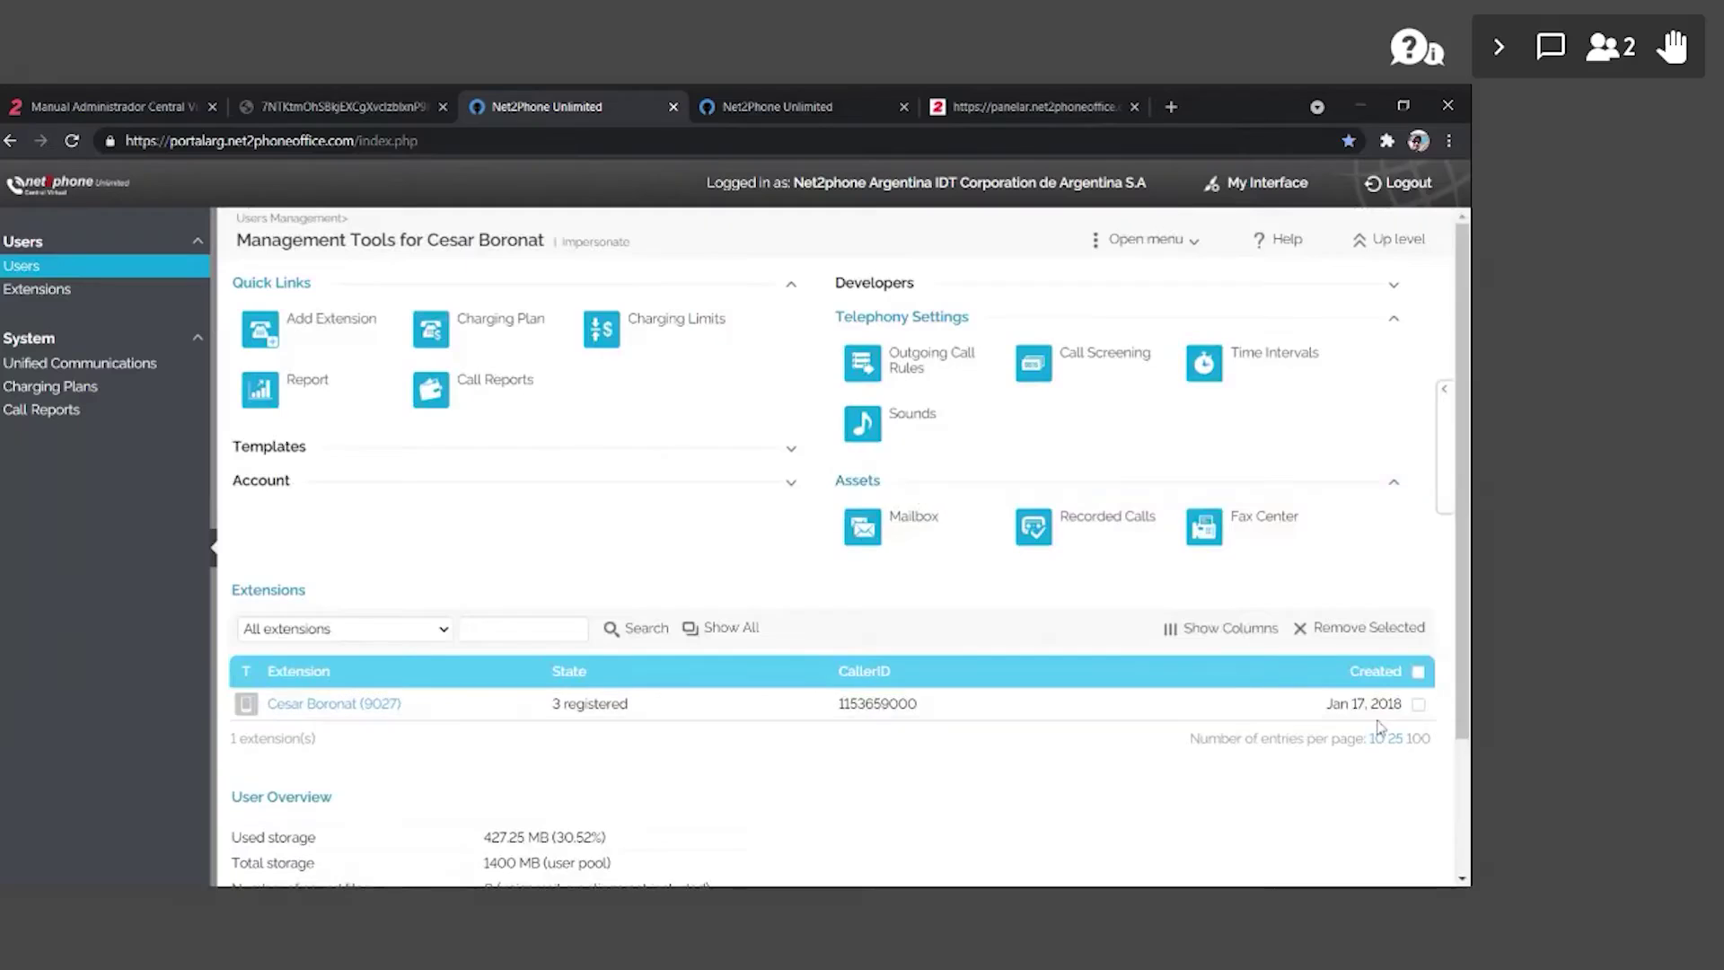
left_click(914, 524)
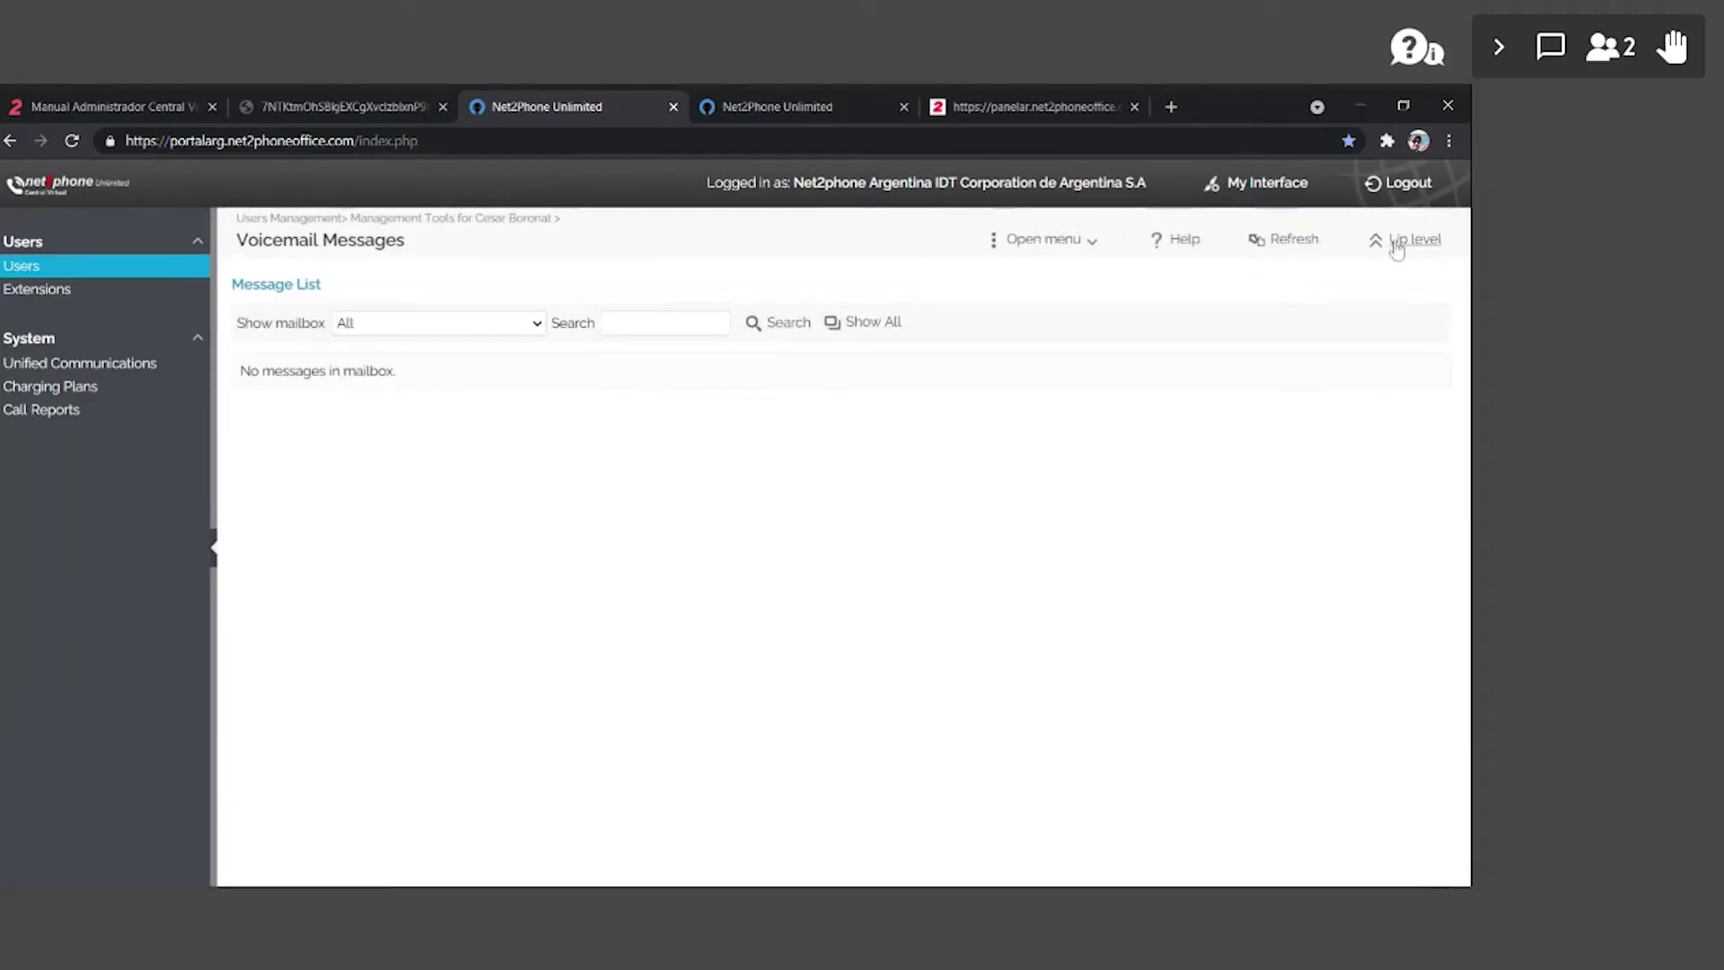
key("alt+Left")
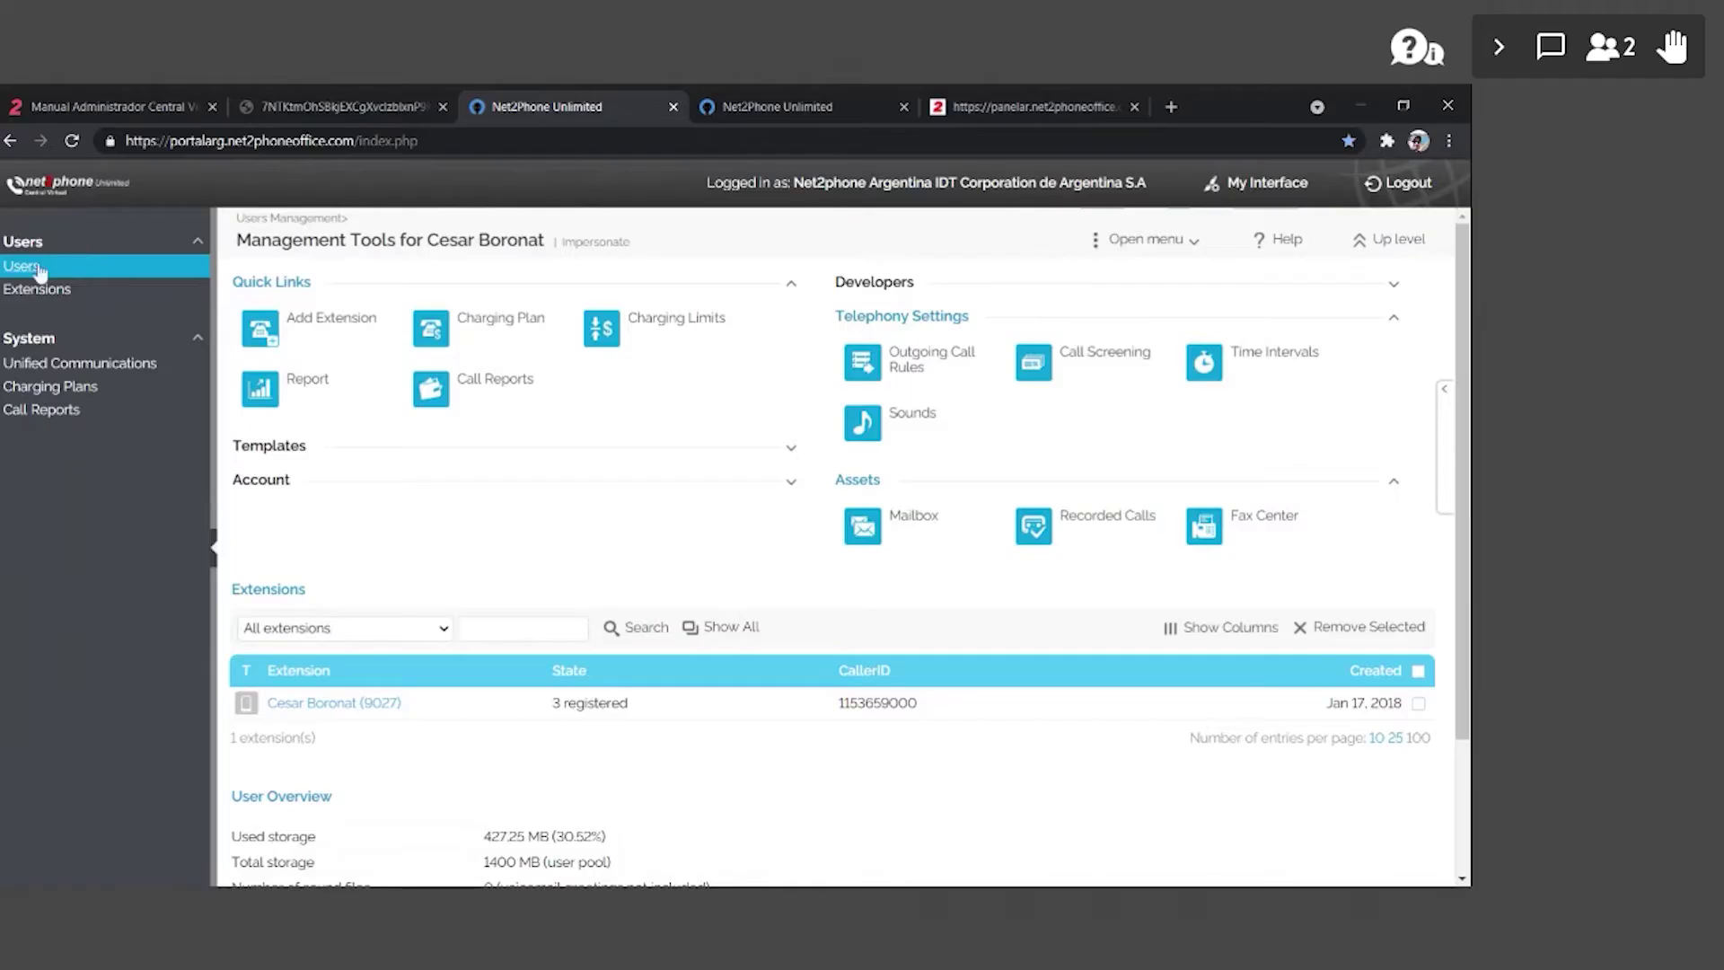
key("alt+Left")
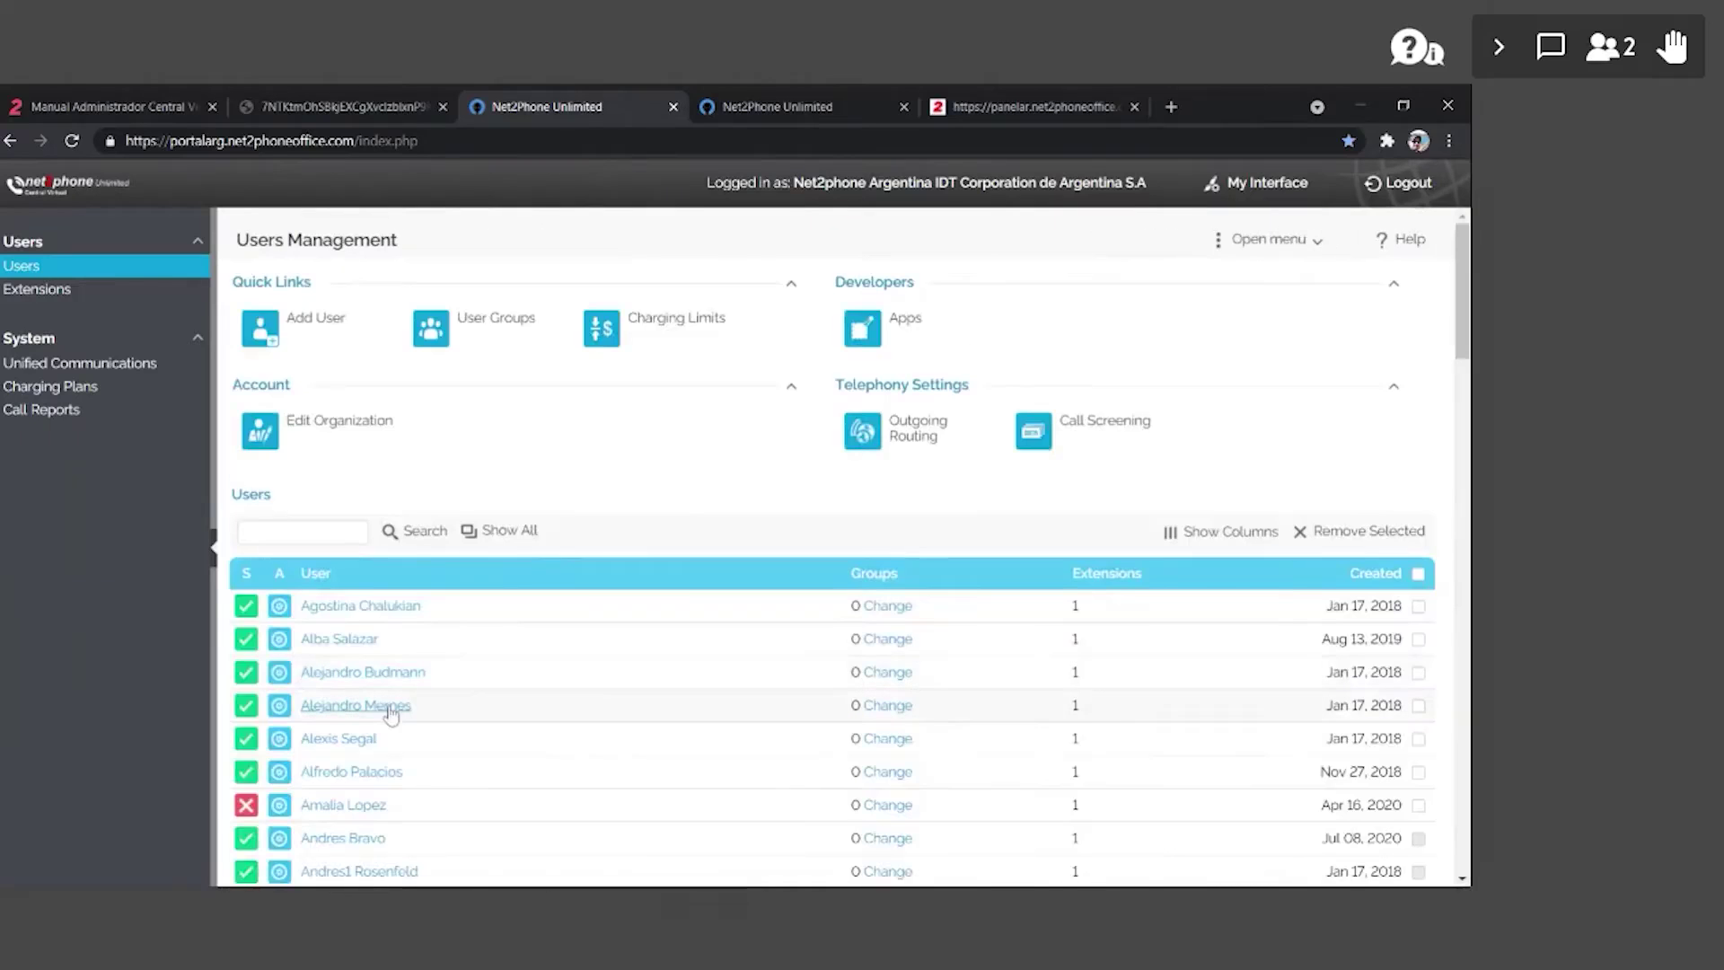
left_click(388, 706)
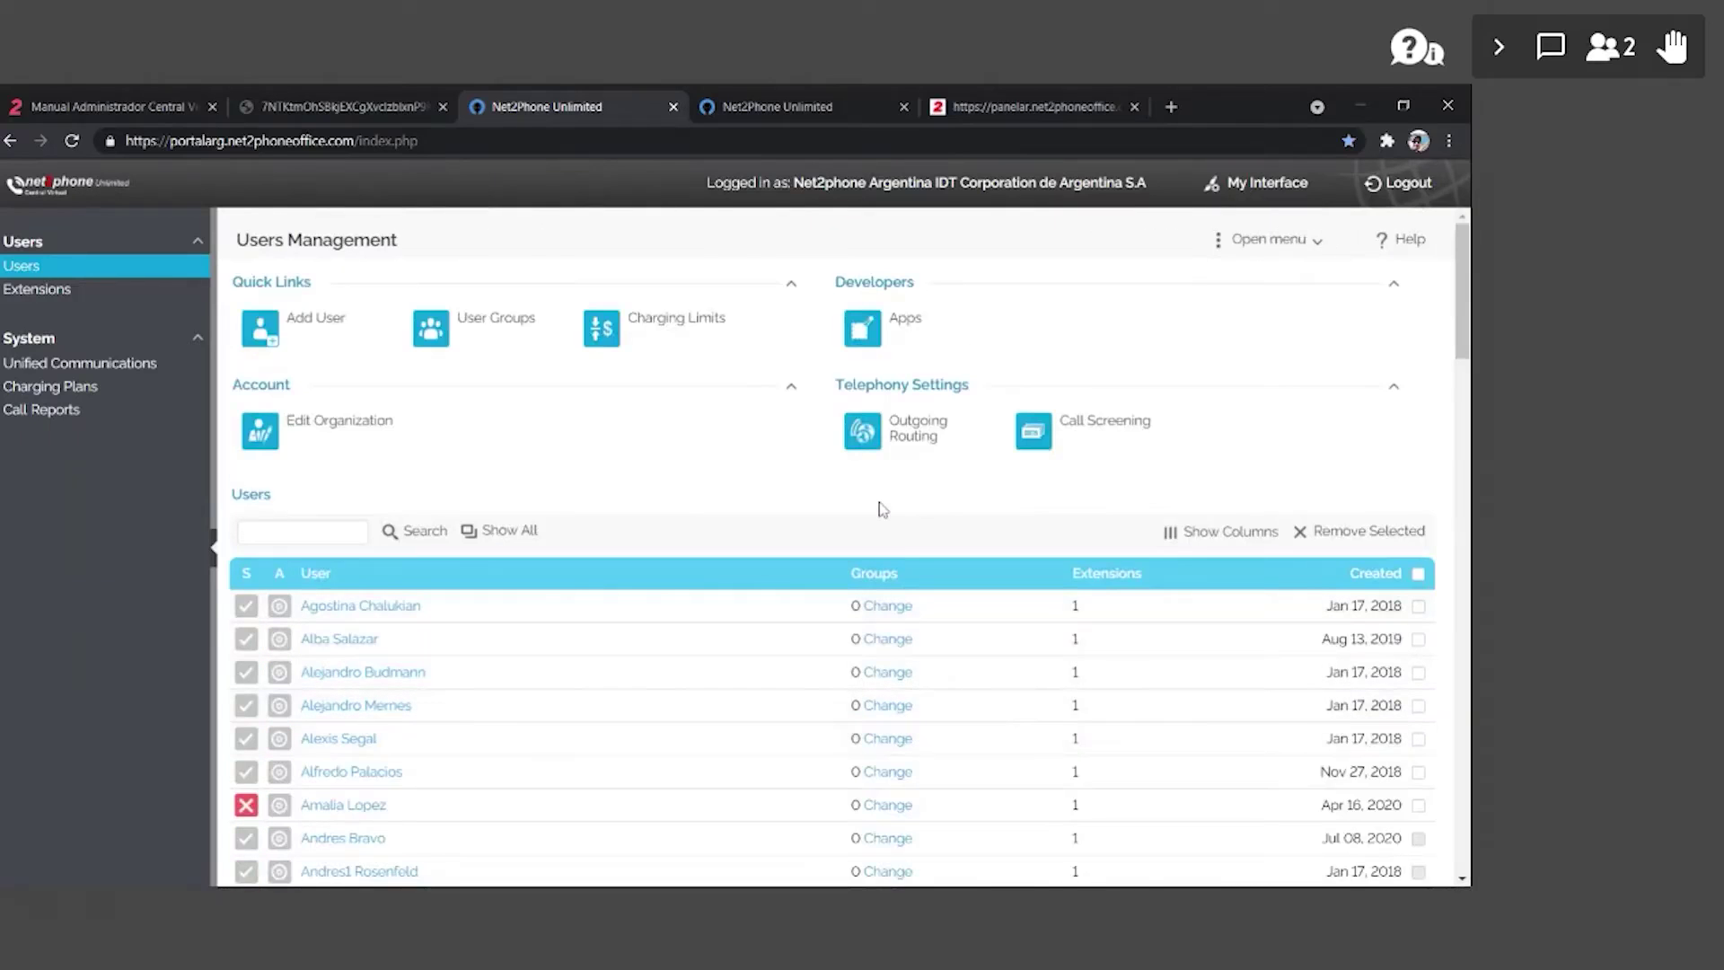
left_click(909, 521)
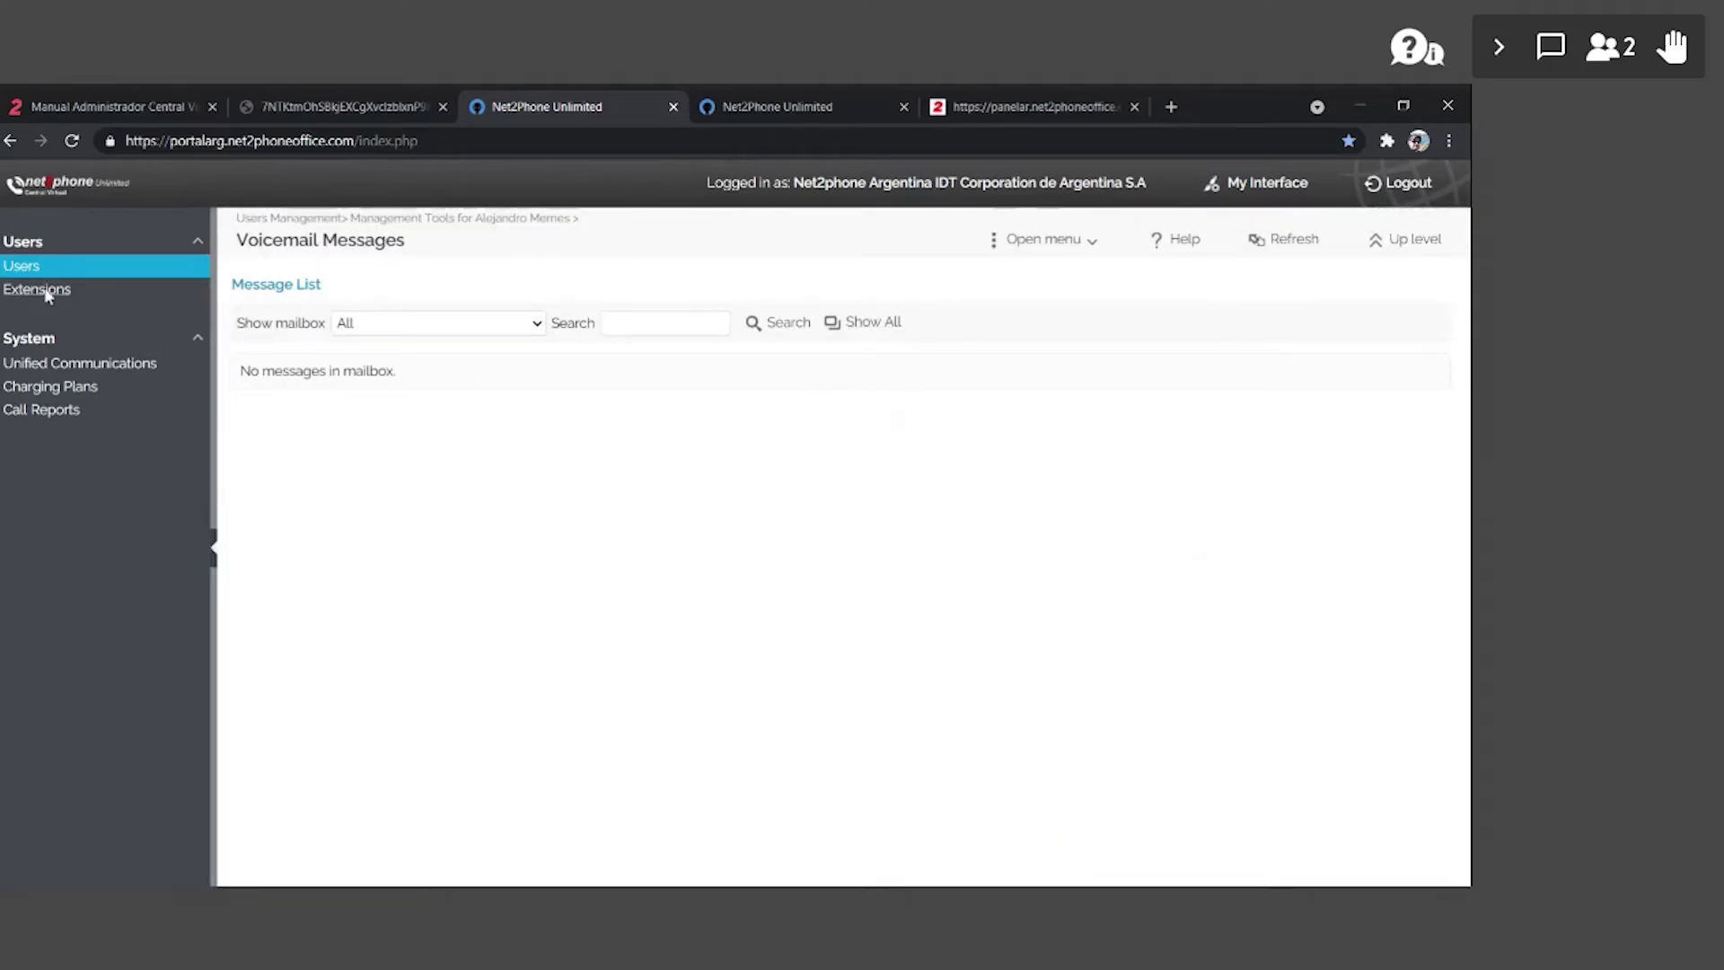
- Look through the Users Management list for another user, checking the Interno 2001 voicemail page in between
scroll(431, 489, "down", 5)
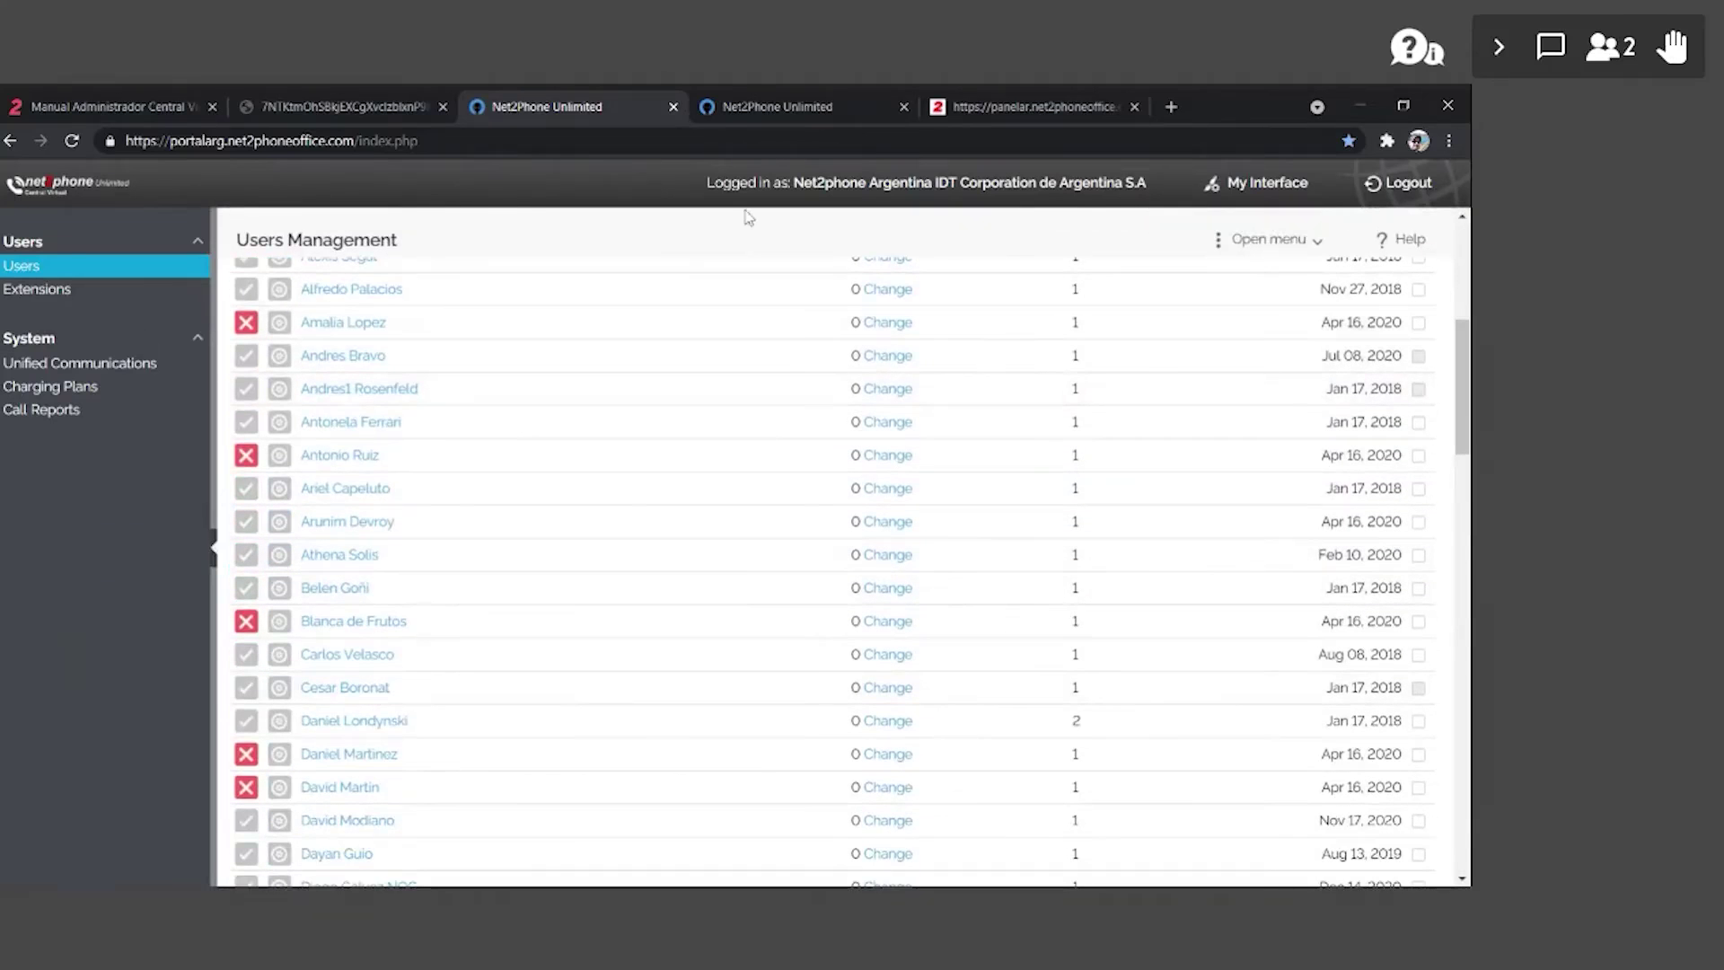
scroll(404, 682, "down", 3)
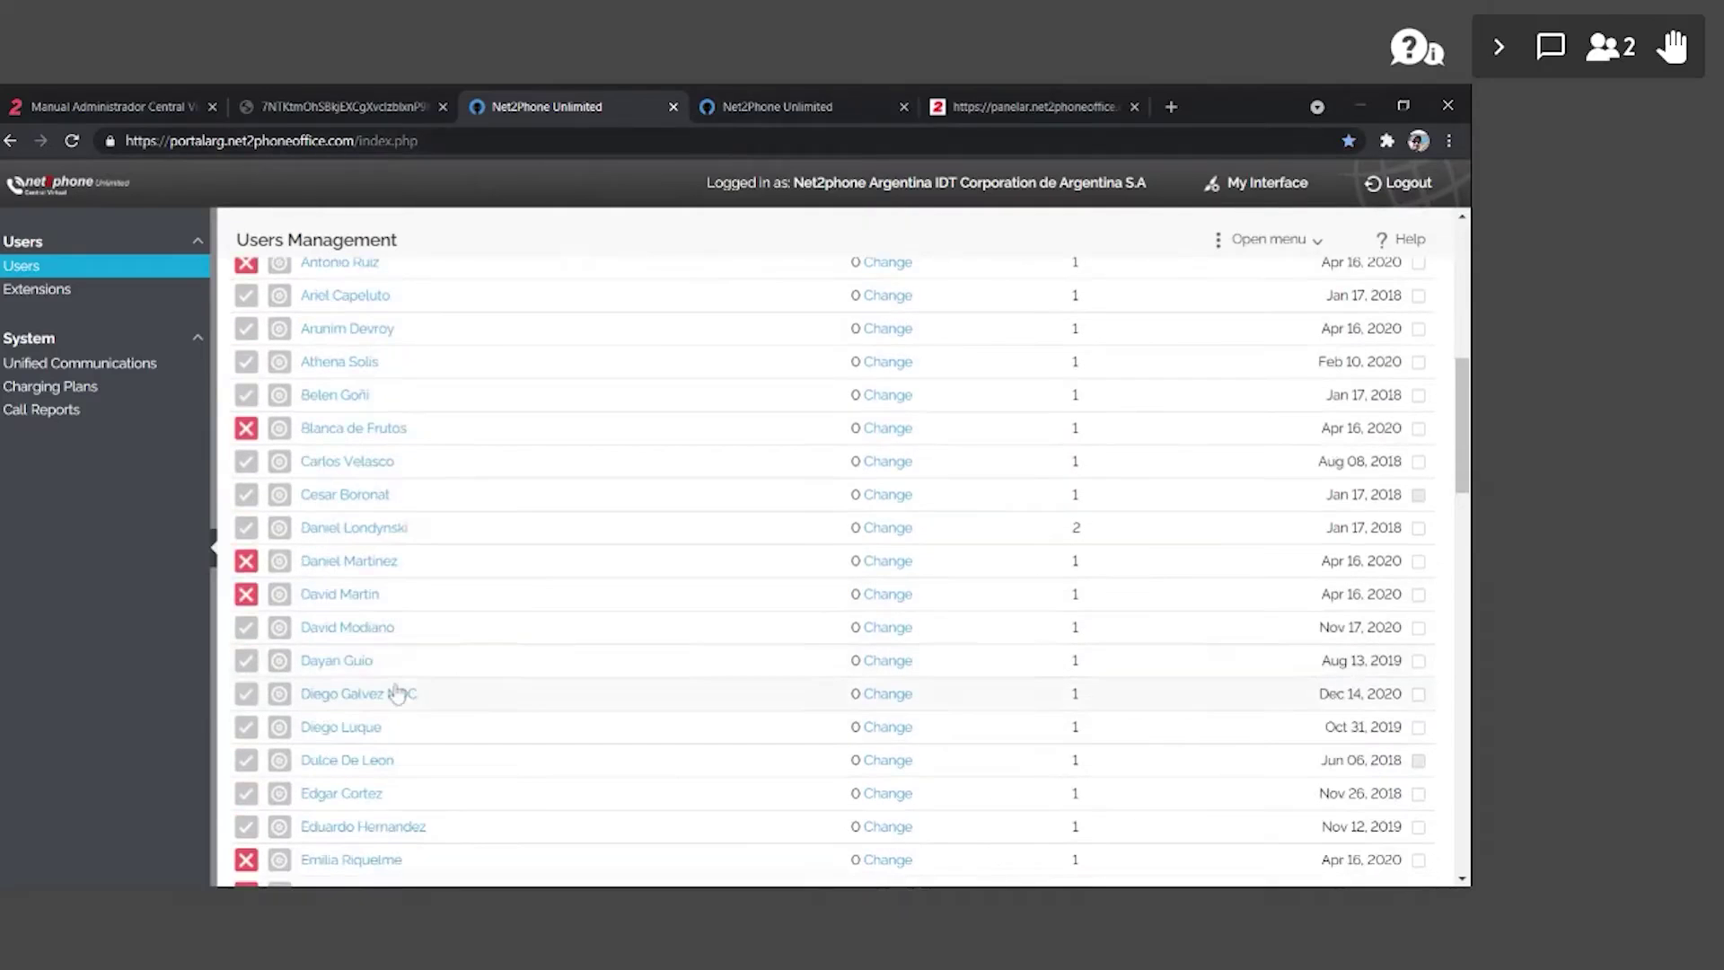
scroll(422, 664, "down", 4)
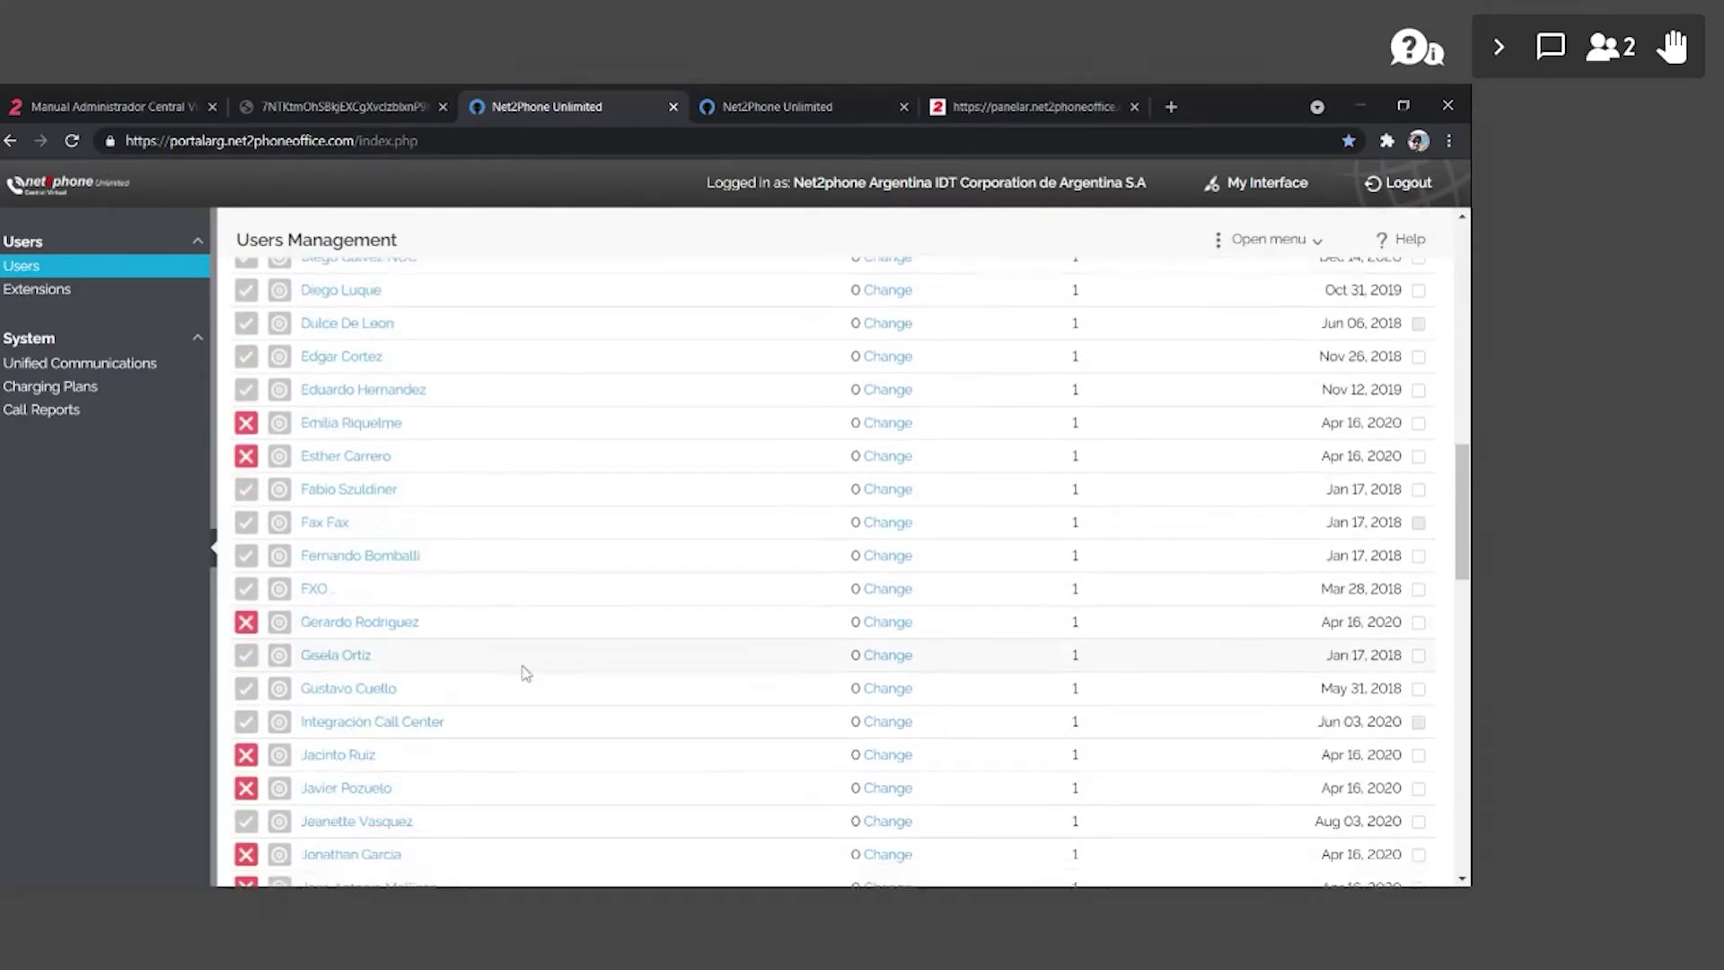
left_click(740, 104)
left_click(605, 110)
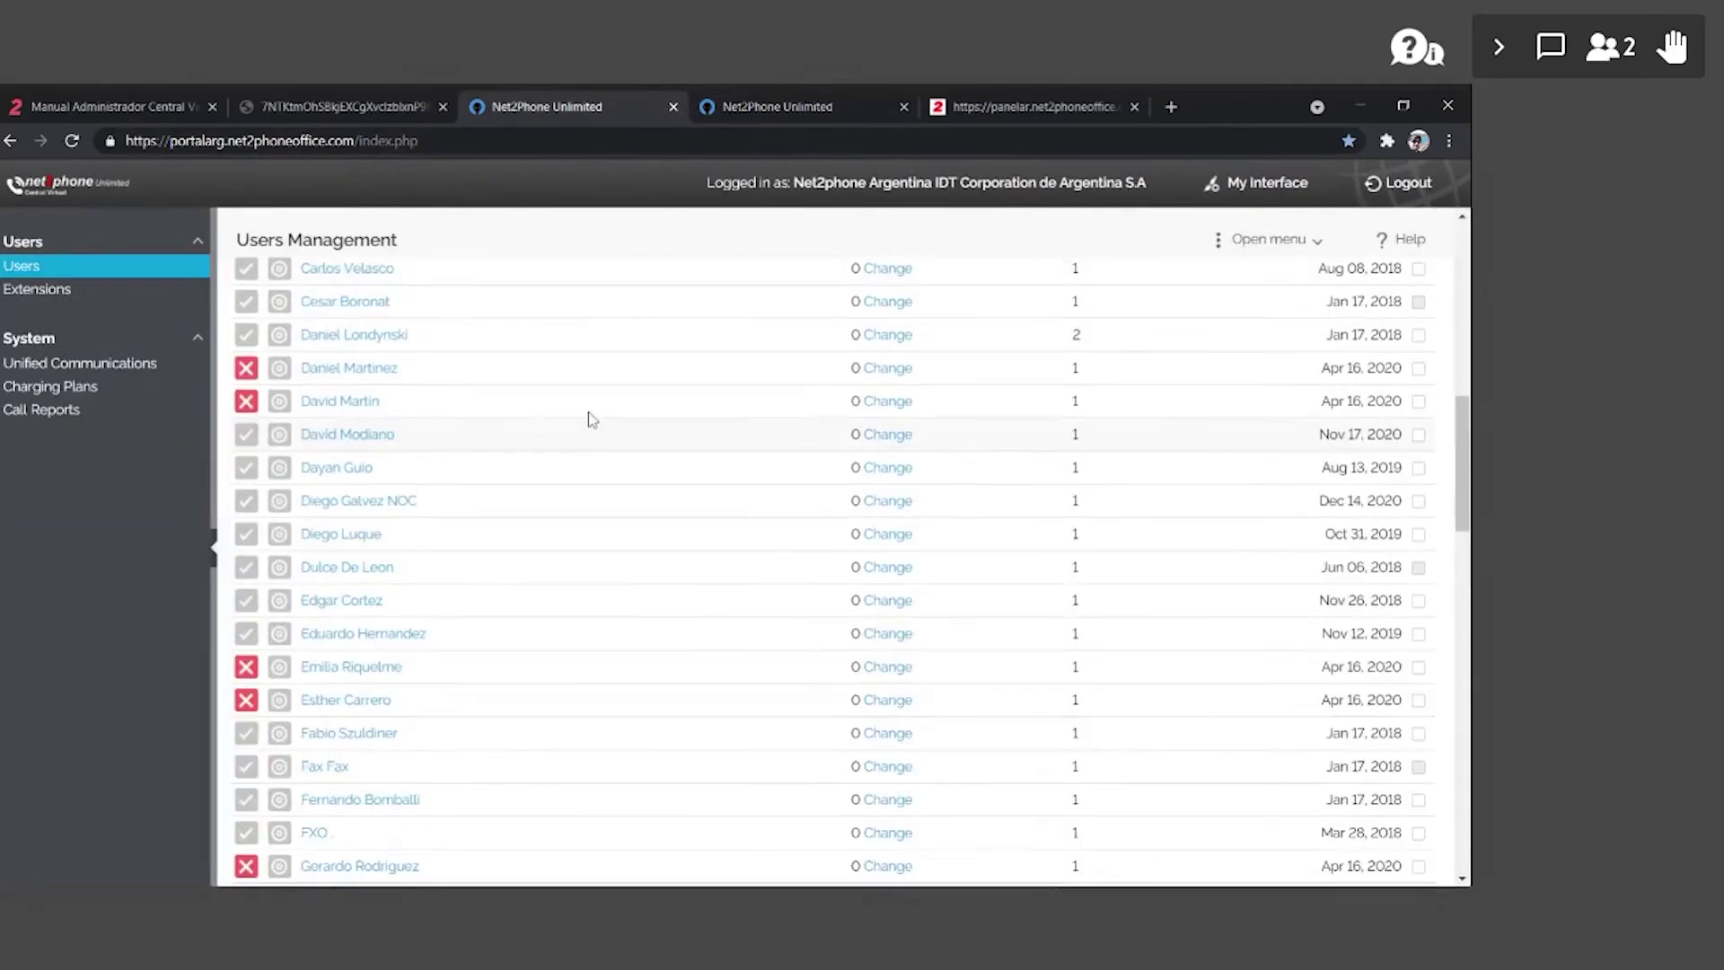
key("ctrl+Tab")
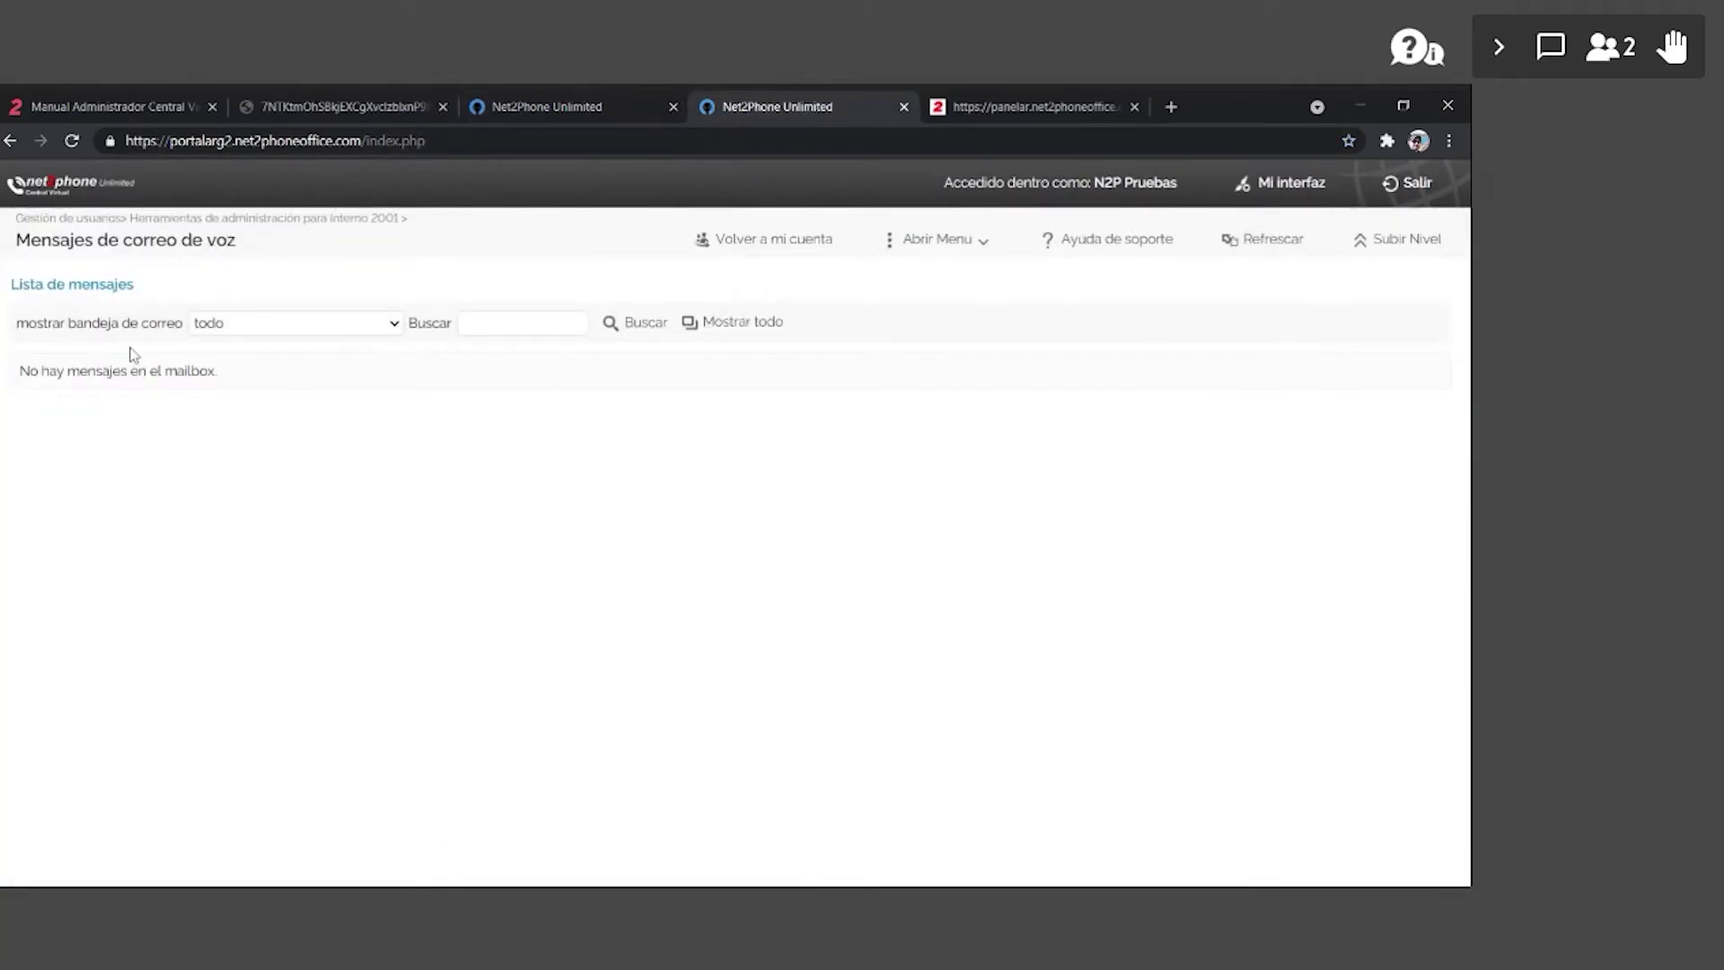
left_click(520, 97)
- Open the recorded calls of a Net2phone Argentina user and examine the list's origin, destination, folder, size and date columns
scroll(369, 530, "up", 1)
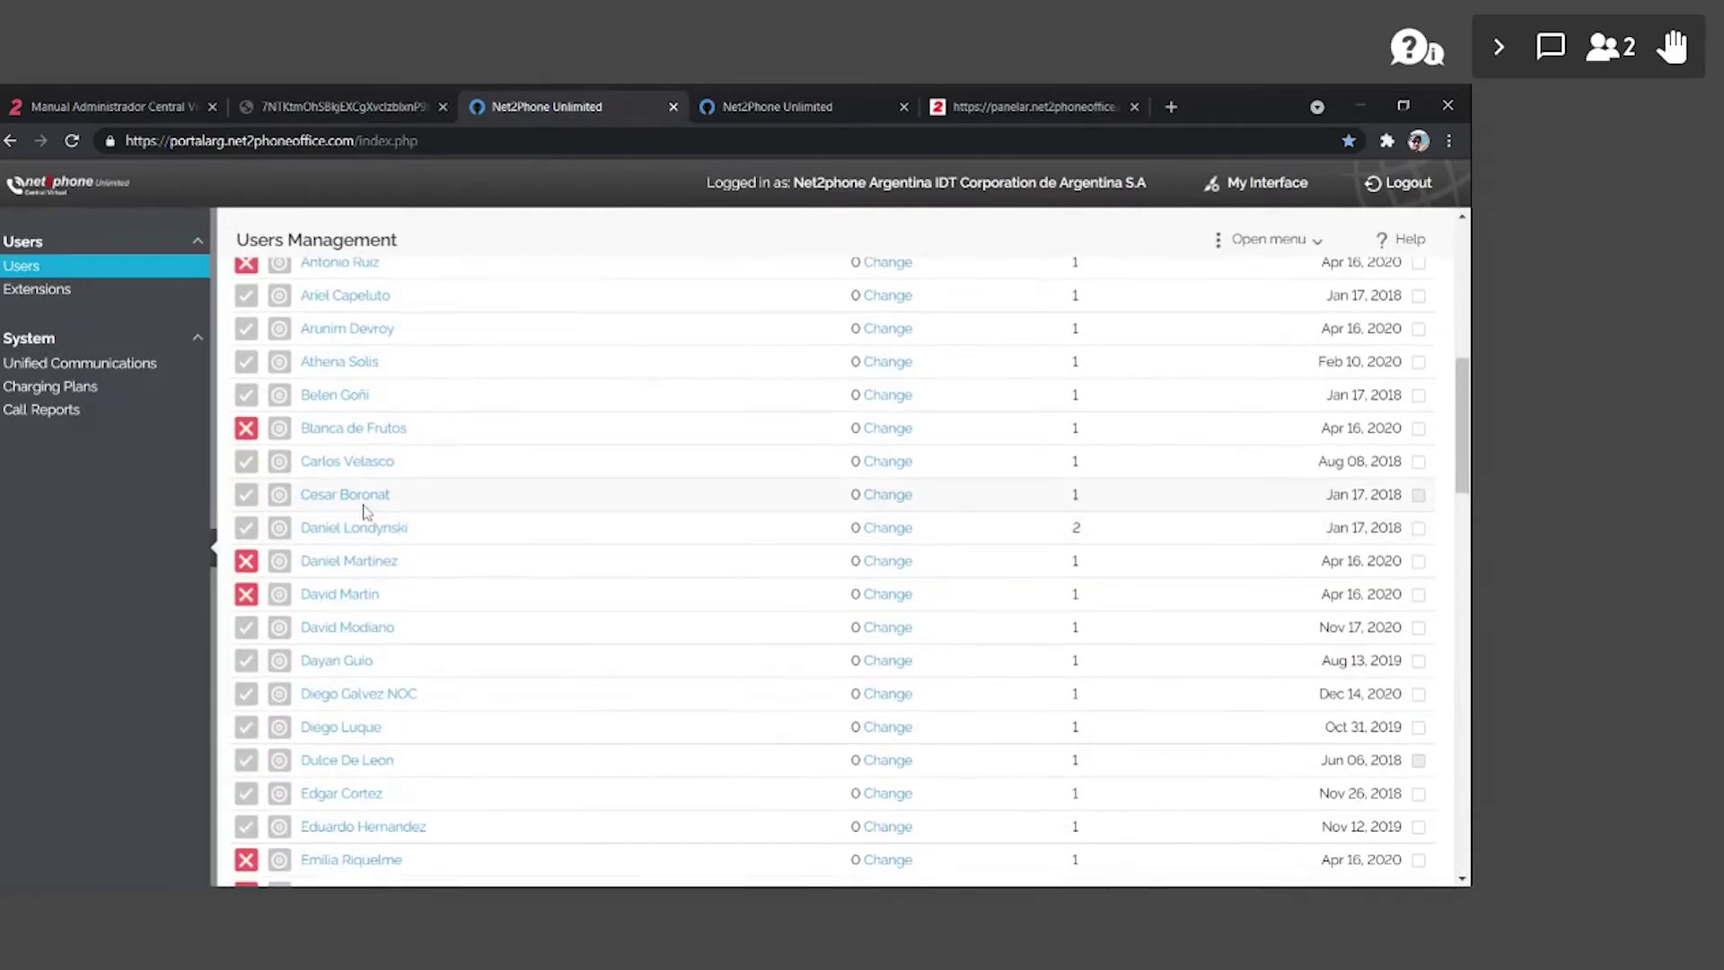
left_click(1014, 530)
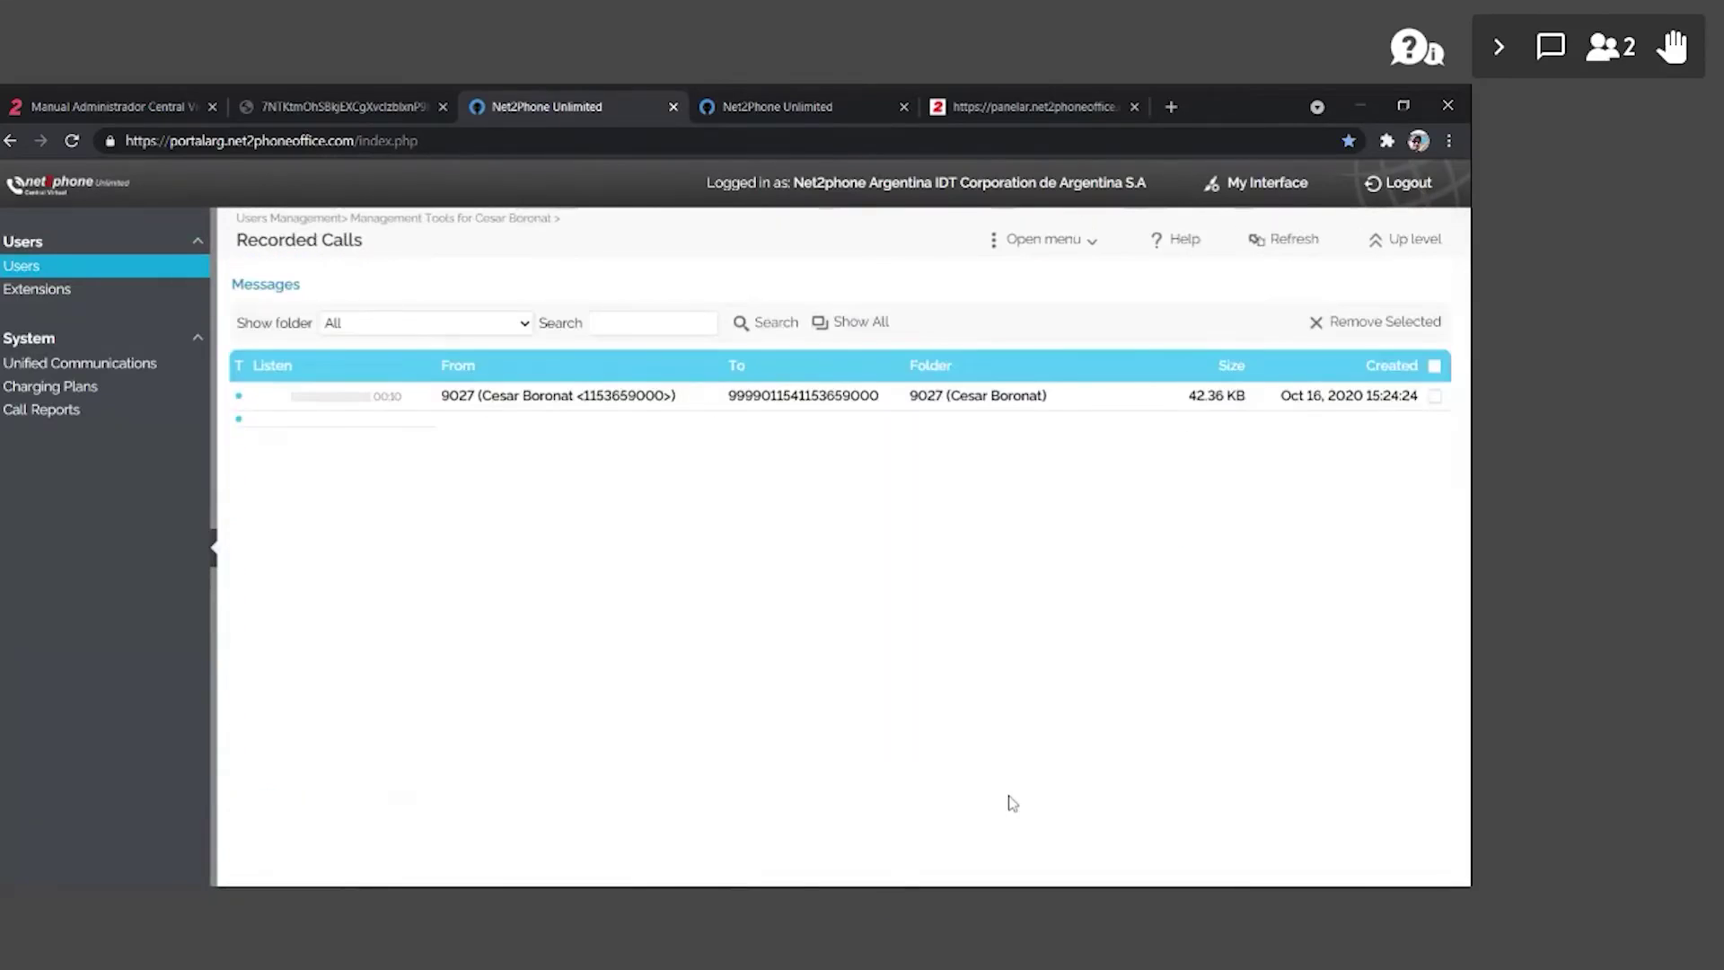
scroll(473, 630, "down", 5)
scroll(473, 630, "up", 3)
scroll(473, 630, "up", 2)
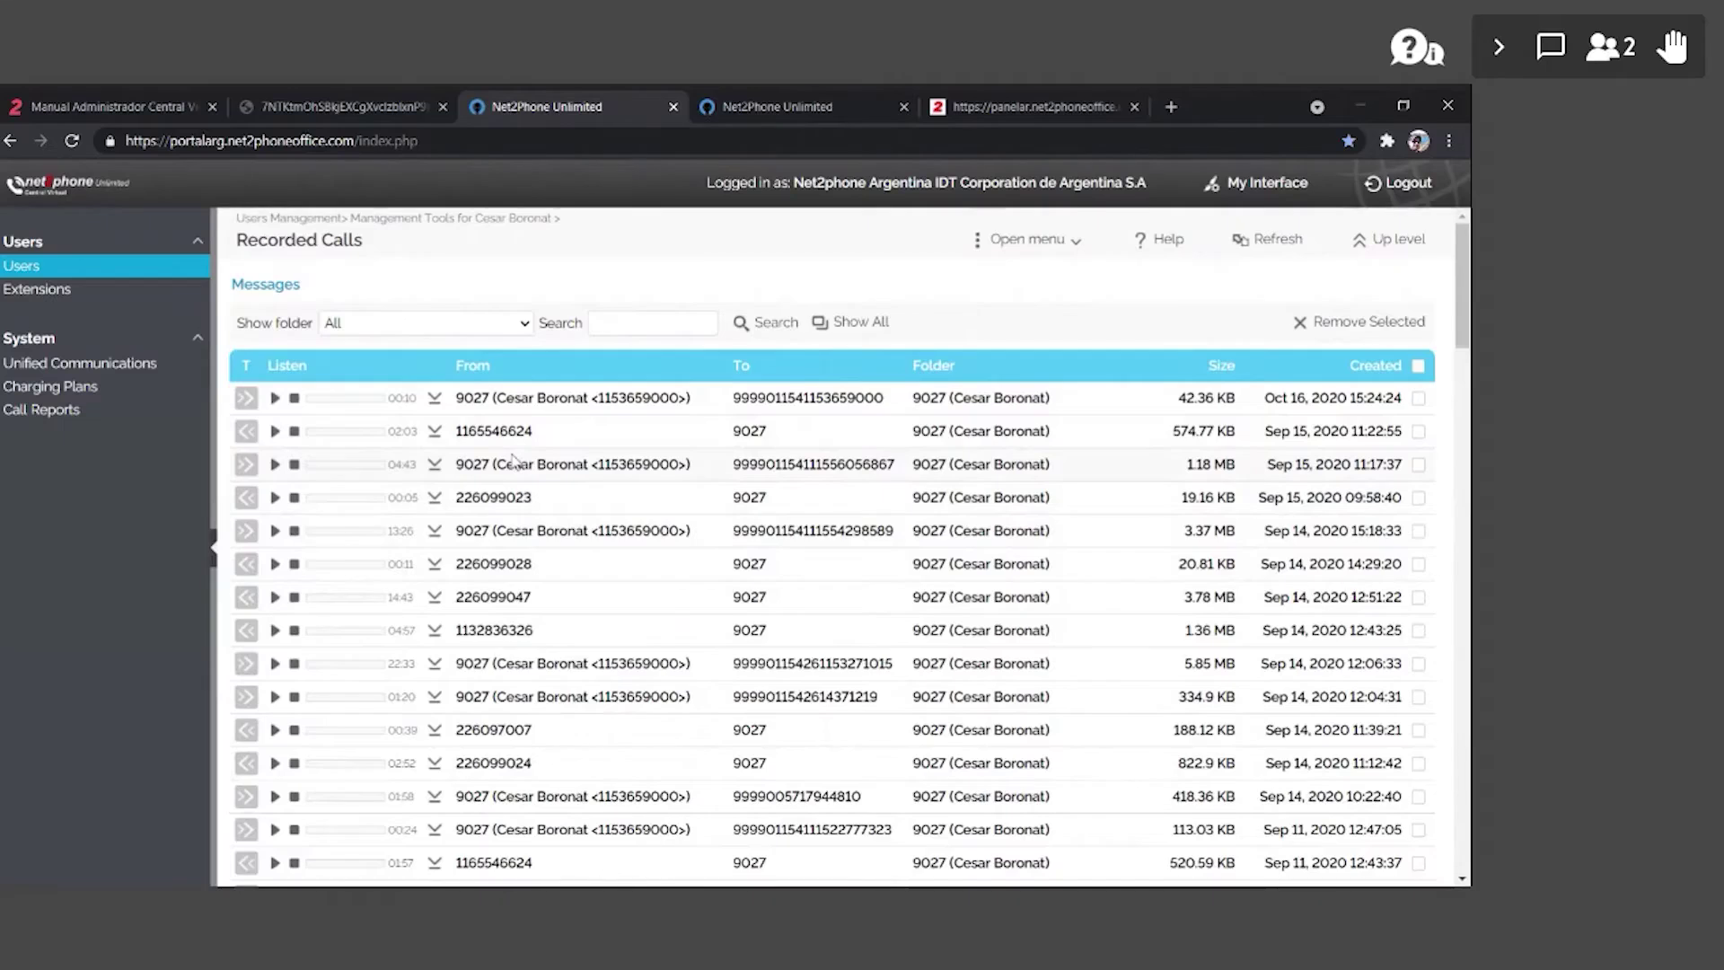
scroll(514, 460, "down", 2)
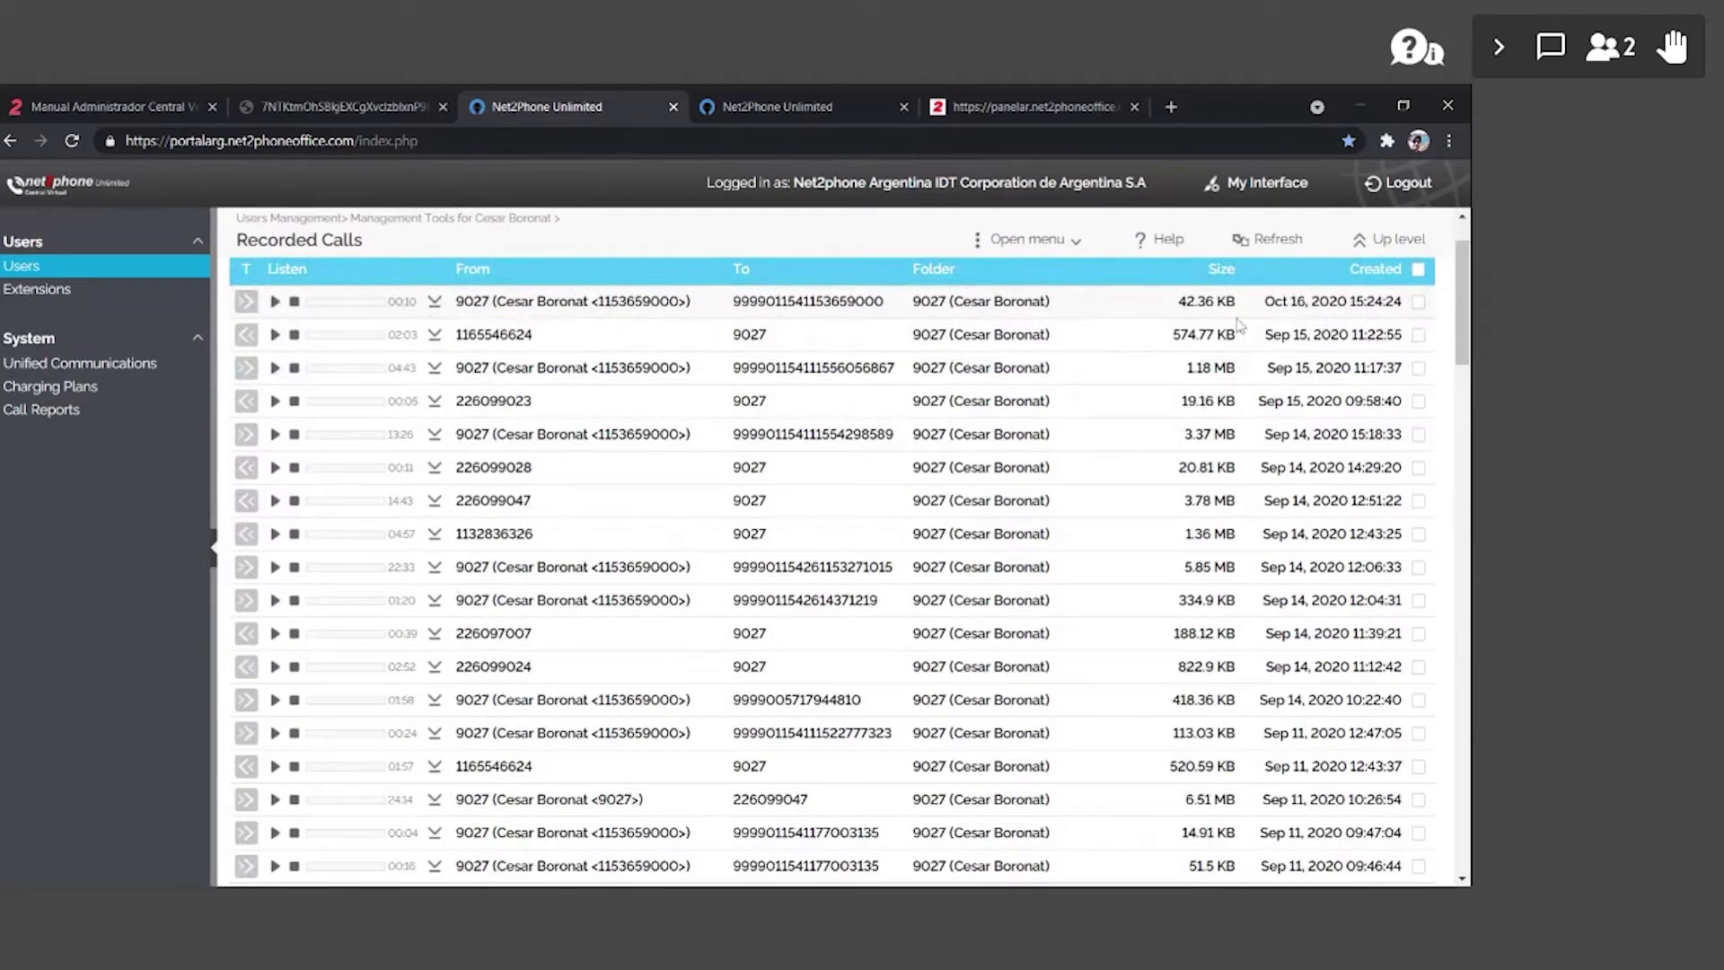
- Delete the recorded call dated Oct 16, 2020 15:24:24 and go back to the user's management tools
left_click(1418, 302)
scroll(1415, 309, "up", 2)
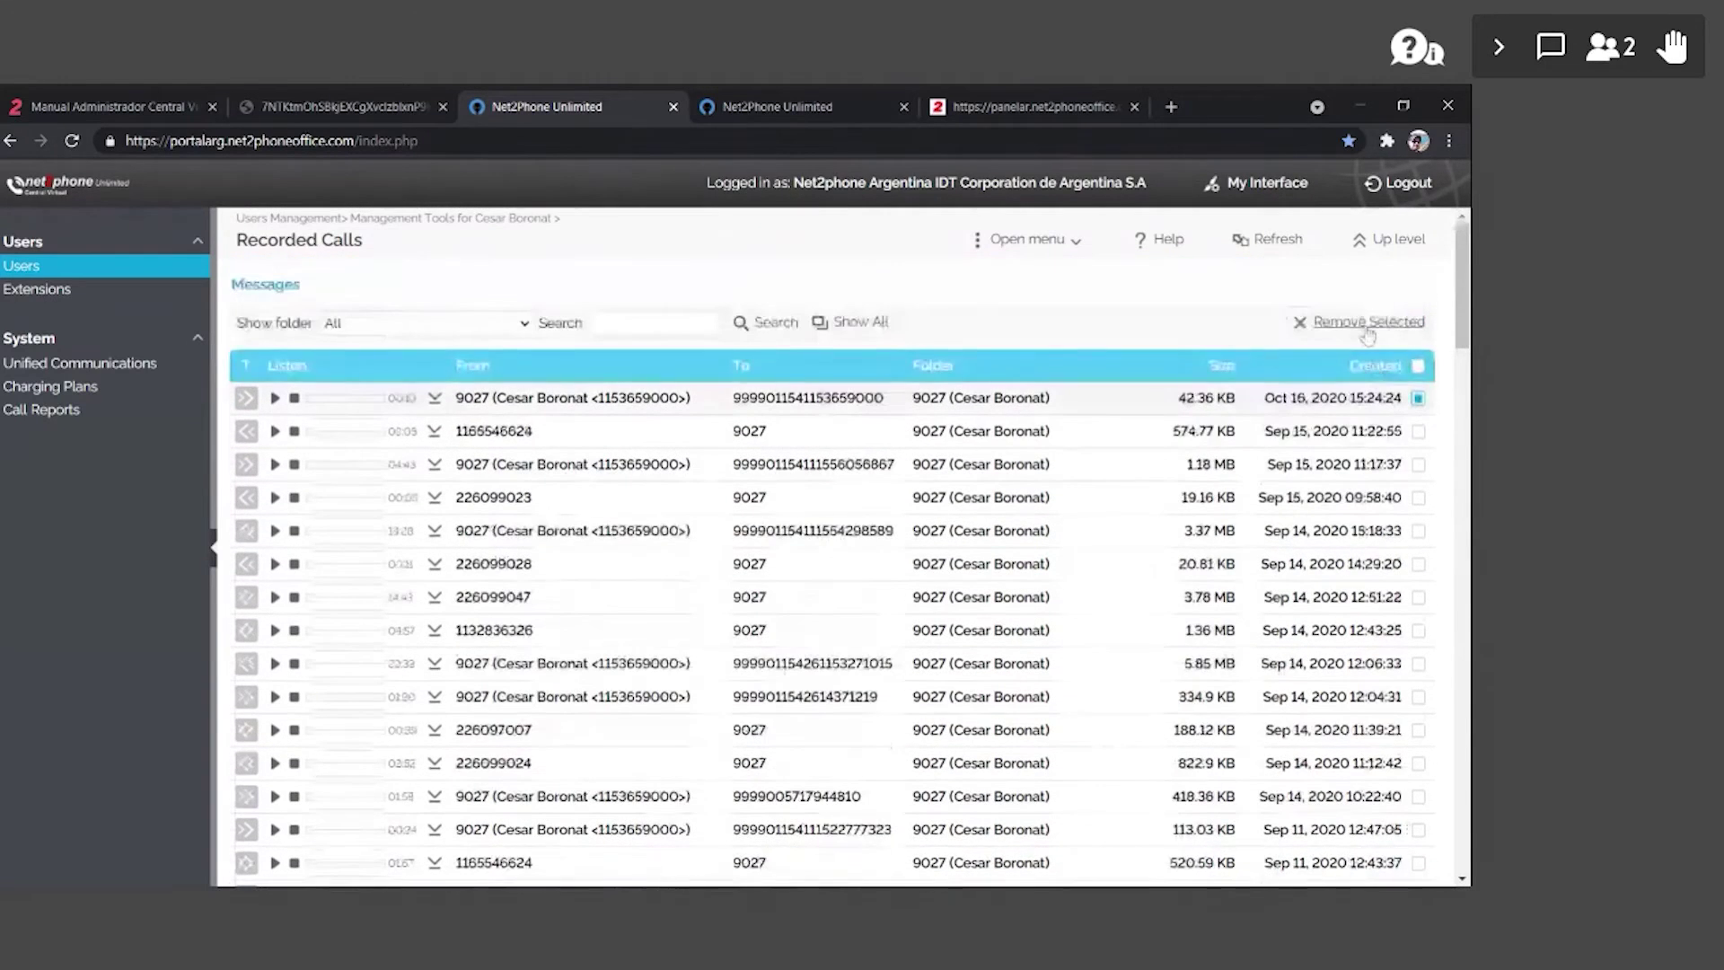
left_click(1359, 323)
left_click(807, 243)
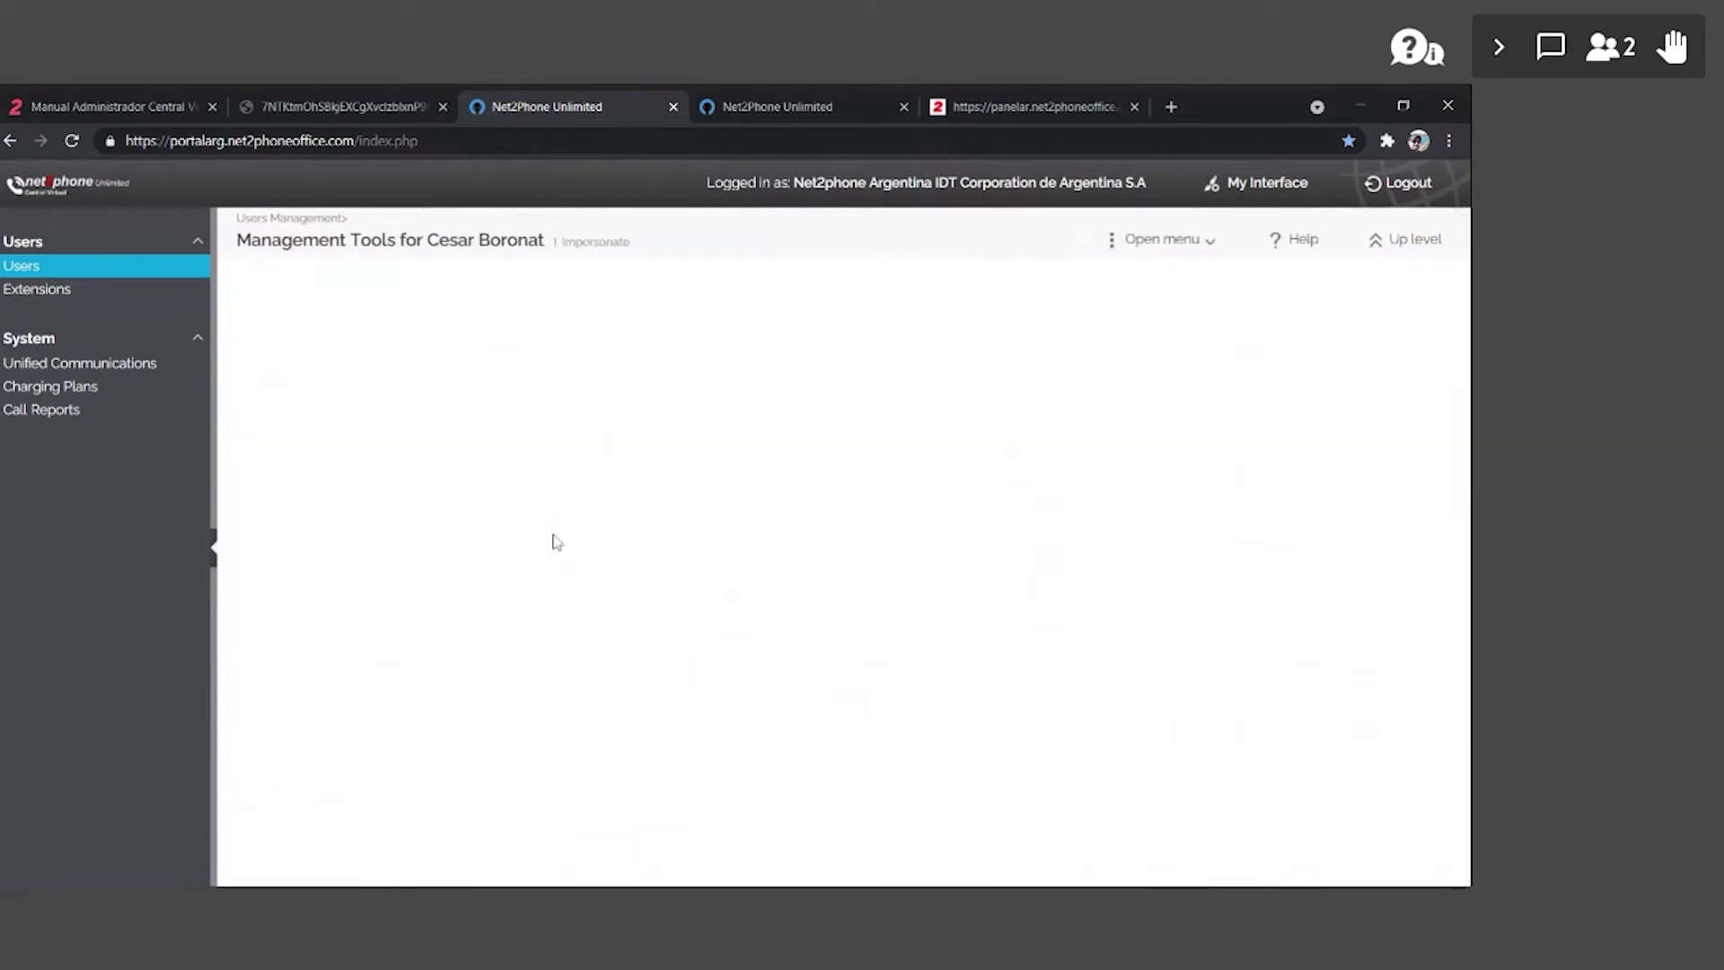
- Read the manual's sections on changing the voicemail password and on viewing, playing and deleting voicemail messages
left_click(332, 104)
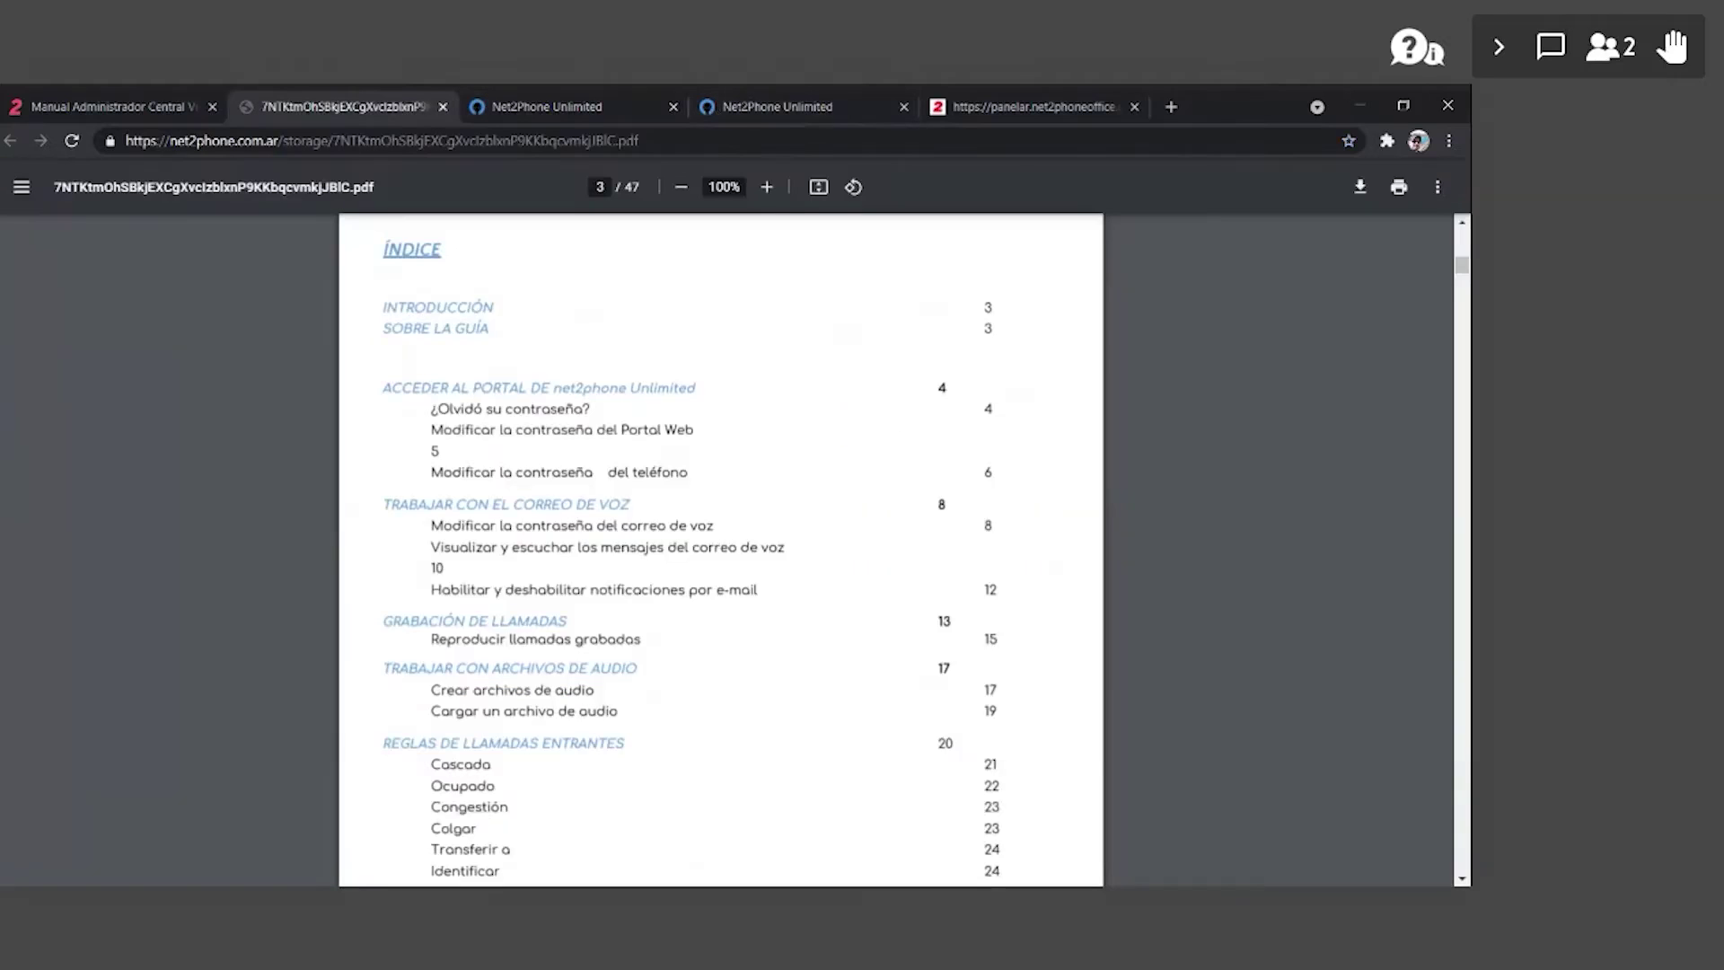
left_click_drag(1463, 267, 1312, 386)
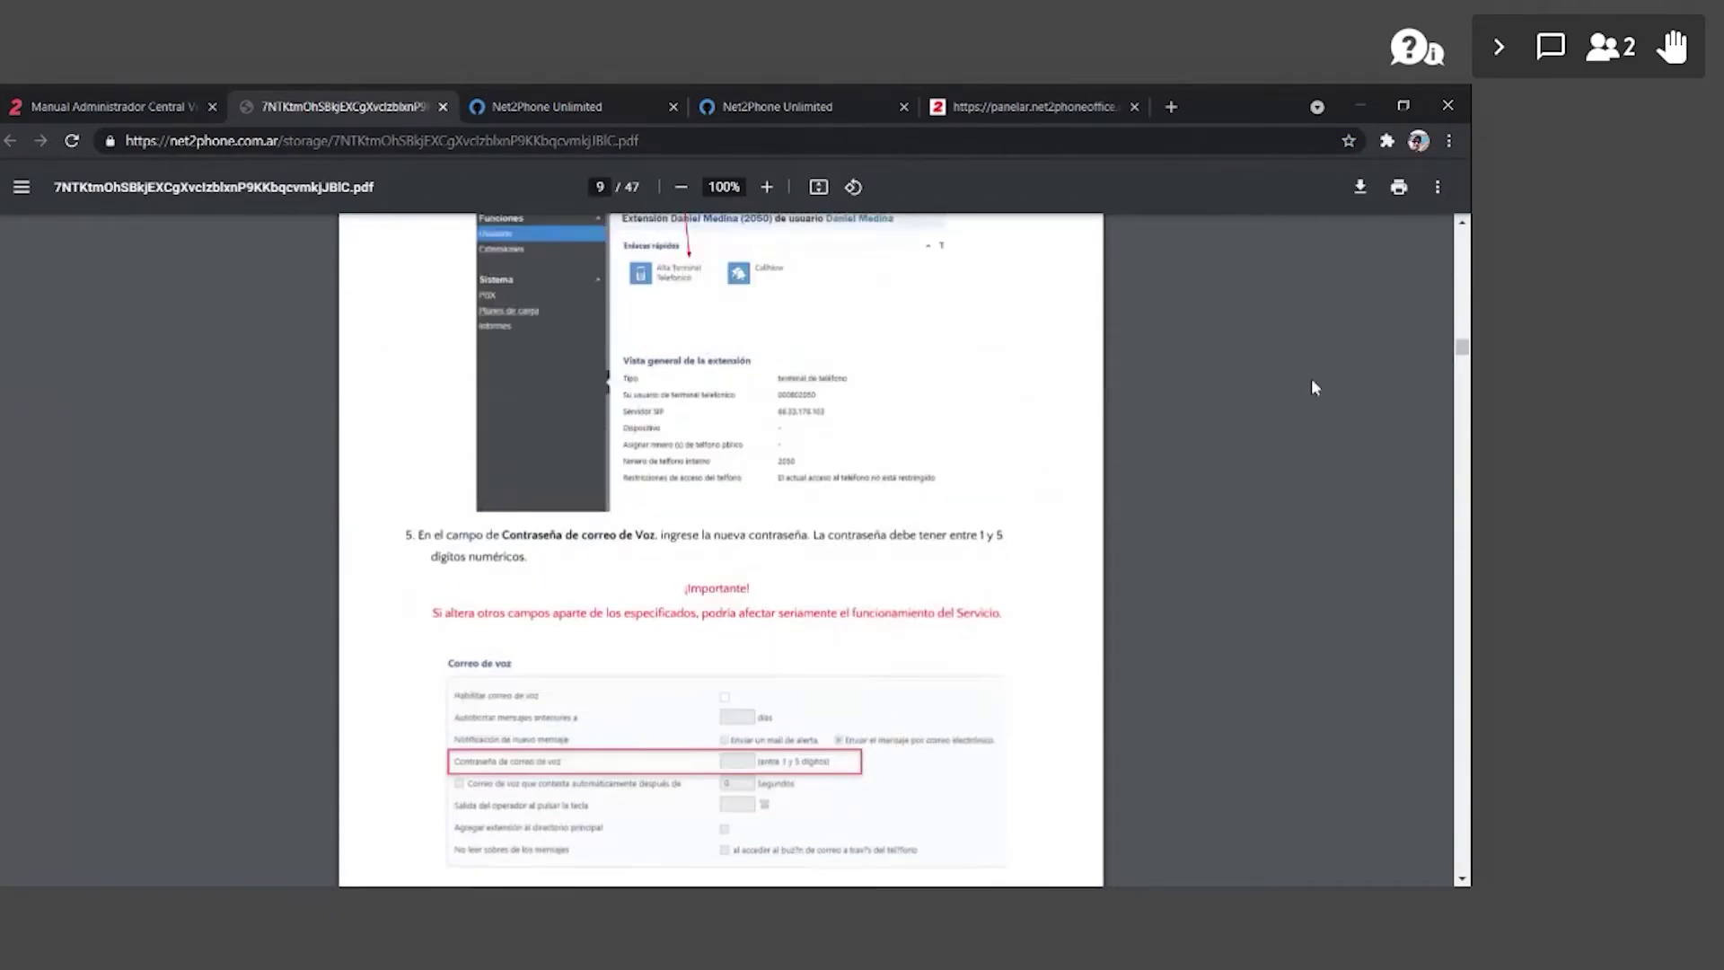
scroll(1312, 386, "up", 10)
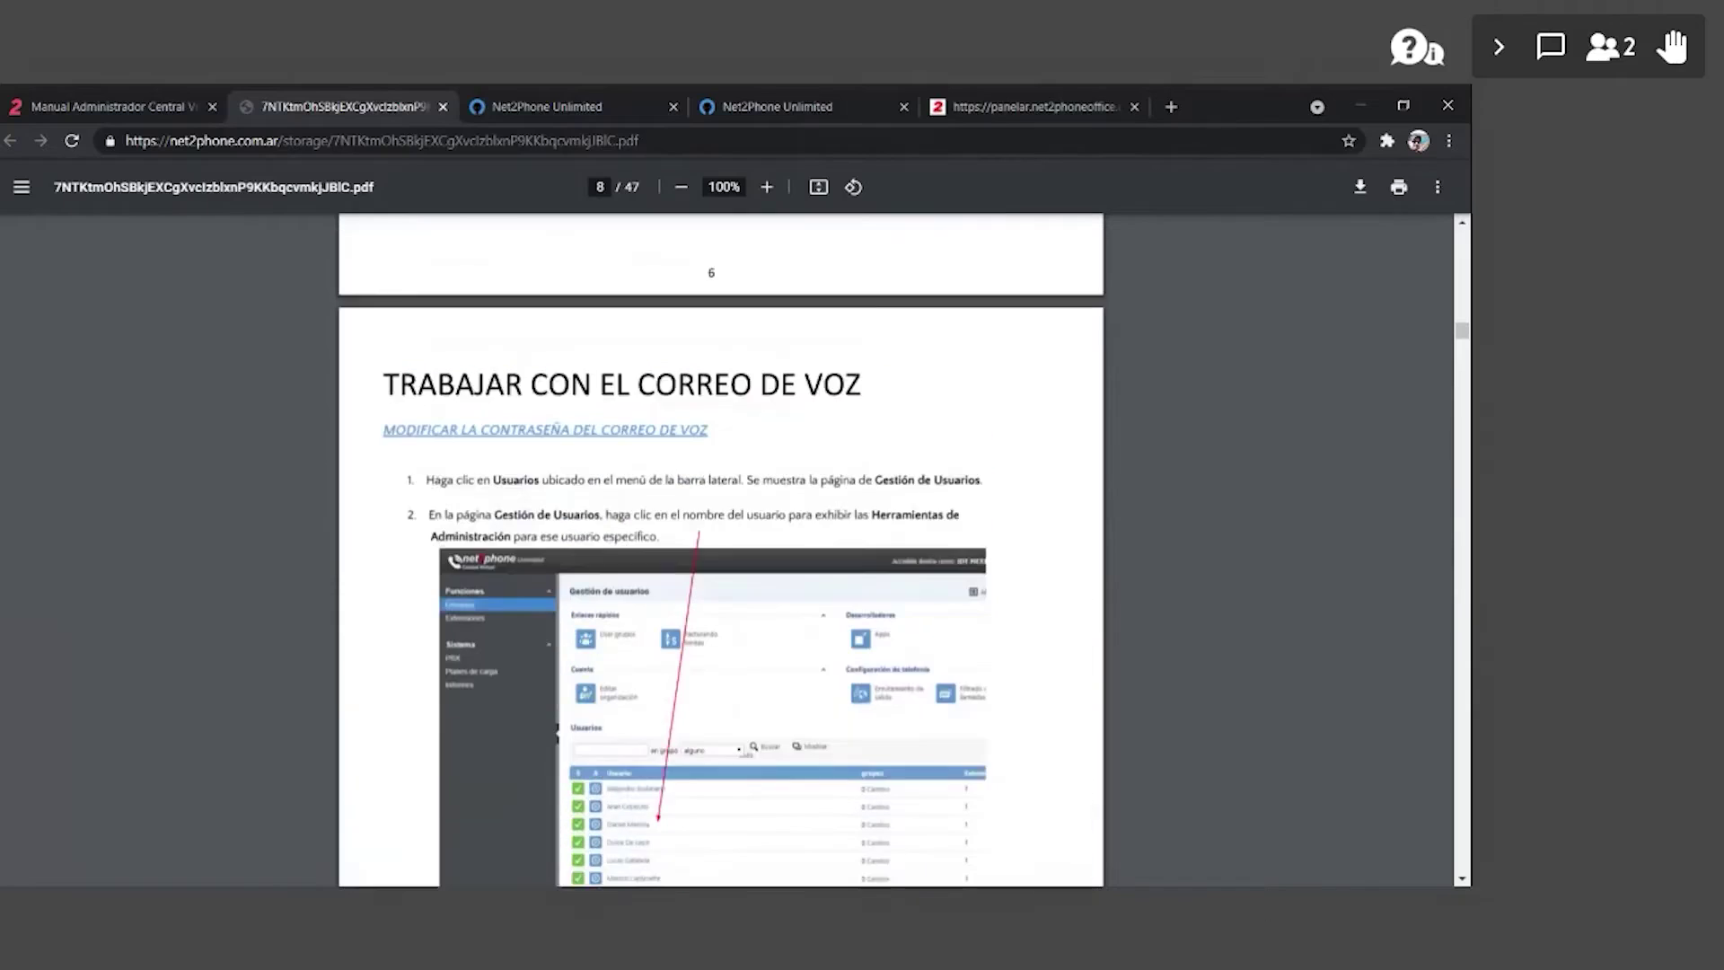
scroll(669, 750, "down", 6)
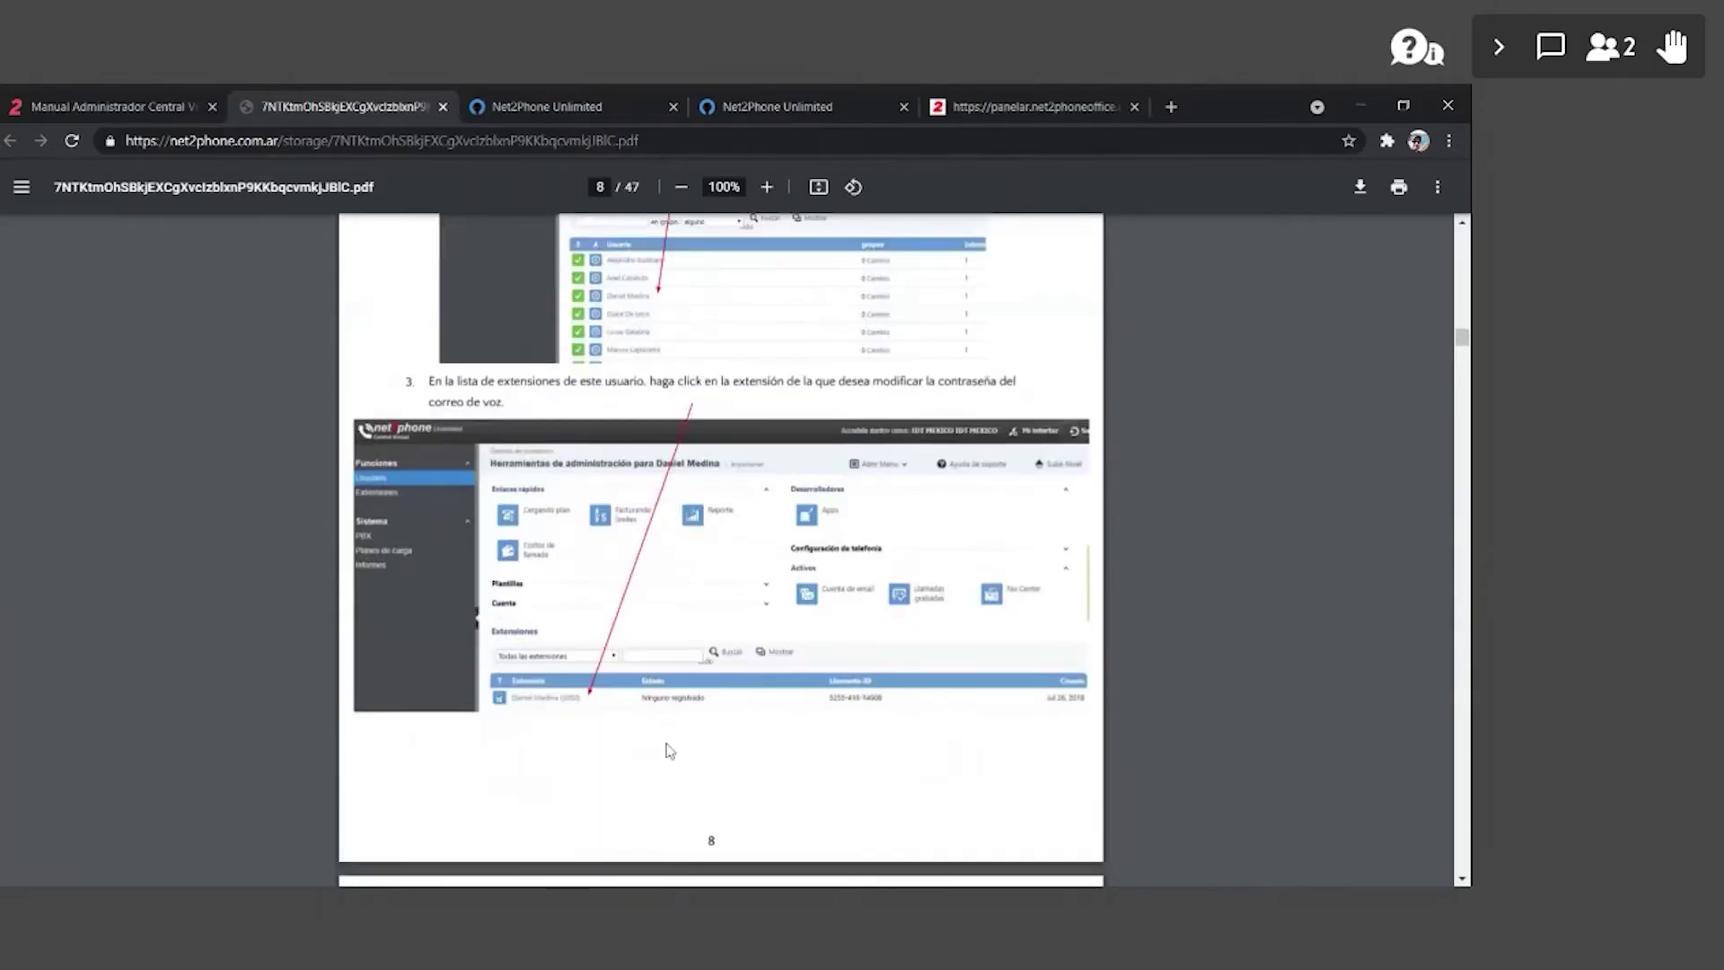
scroll(669, 750, "down", 10)
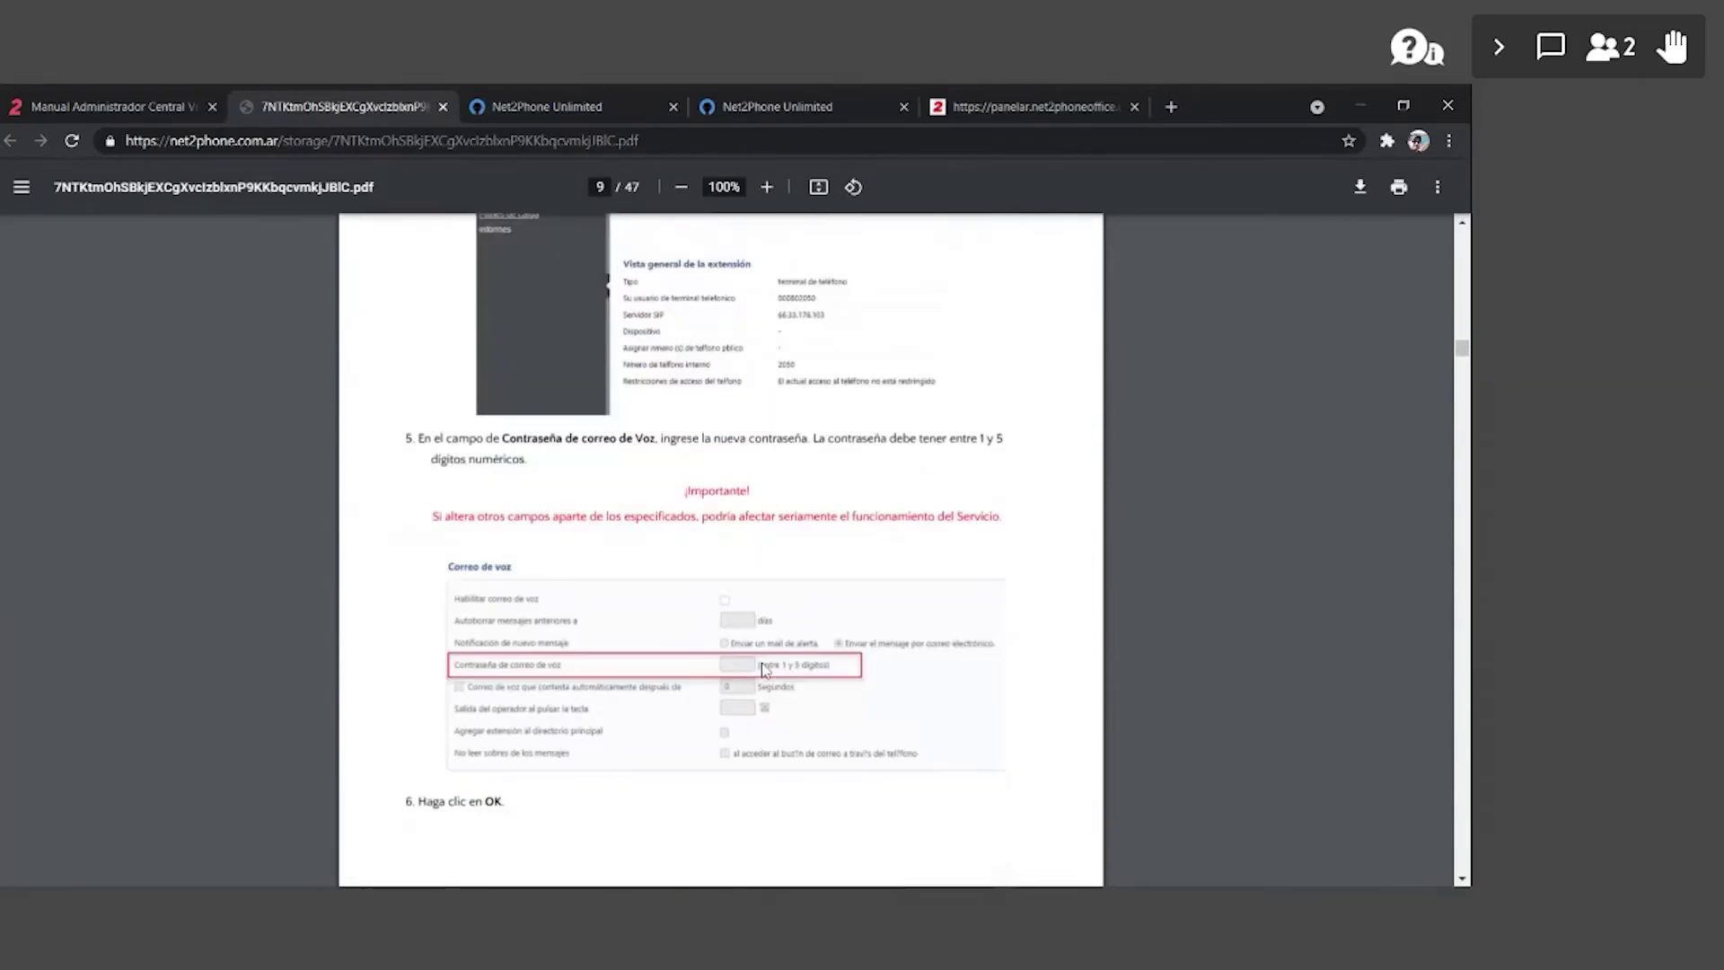
scroll(764, 669, "down", 8)
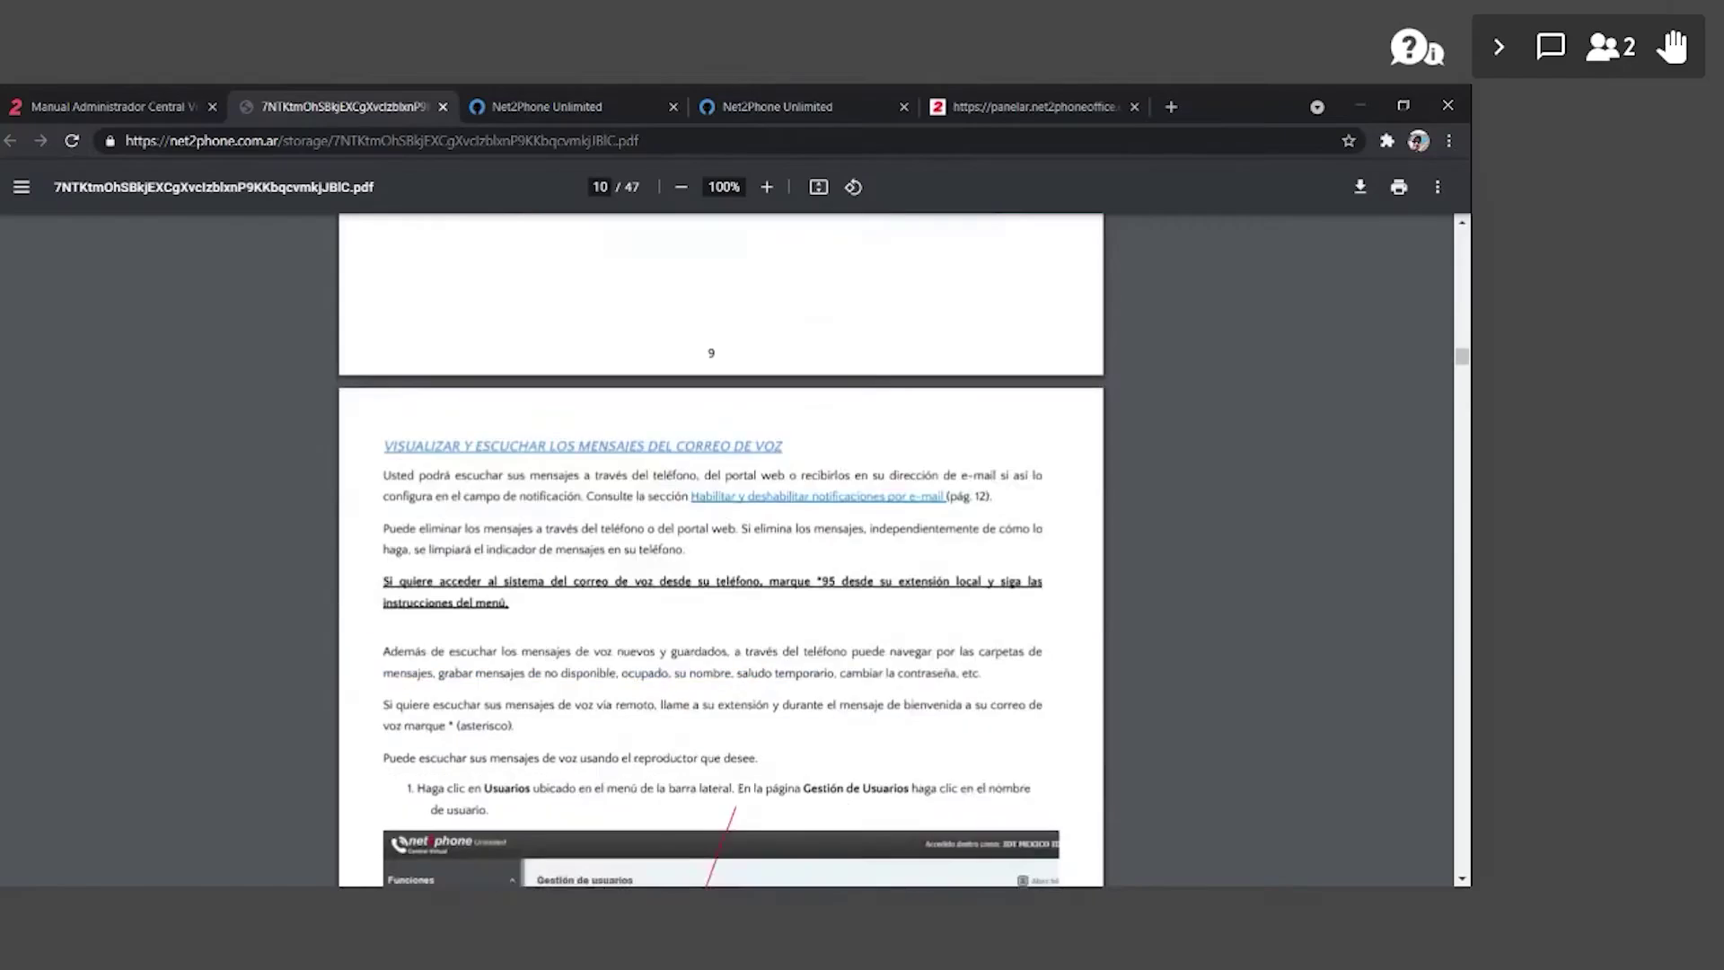
scroll(787, 675, "down", 10)
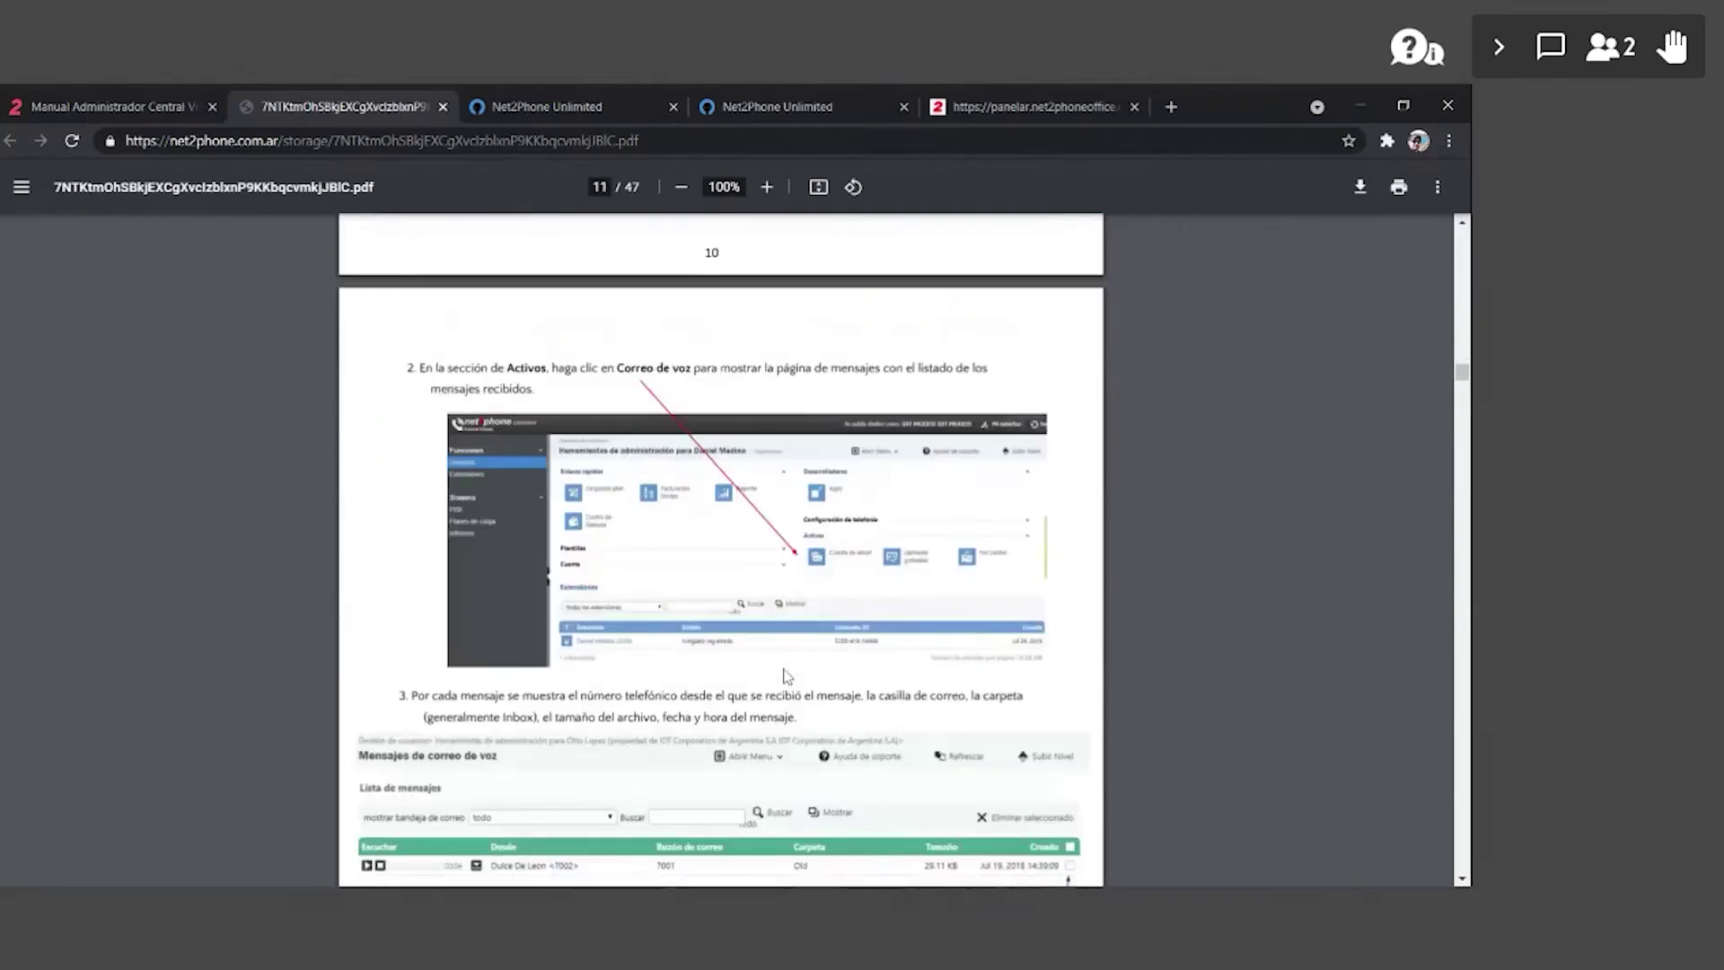
scroll(786, 675, "down", 5)
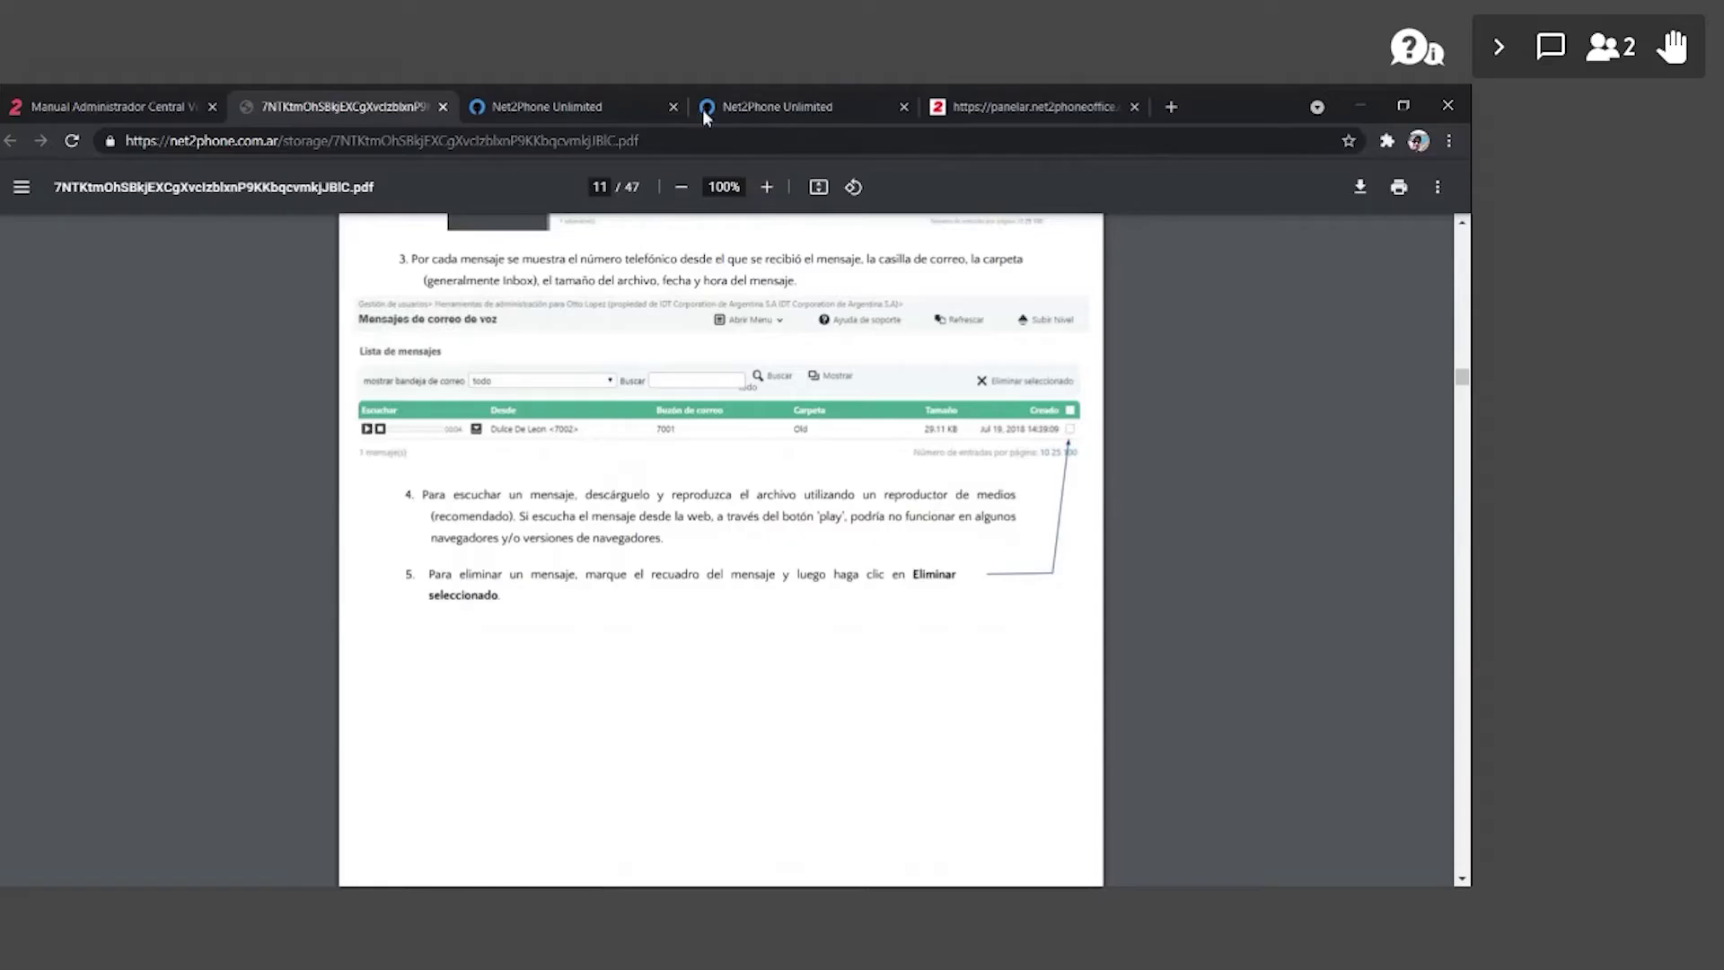
scroll(721, 404, "up", 2)
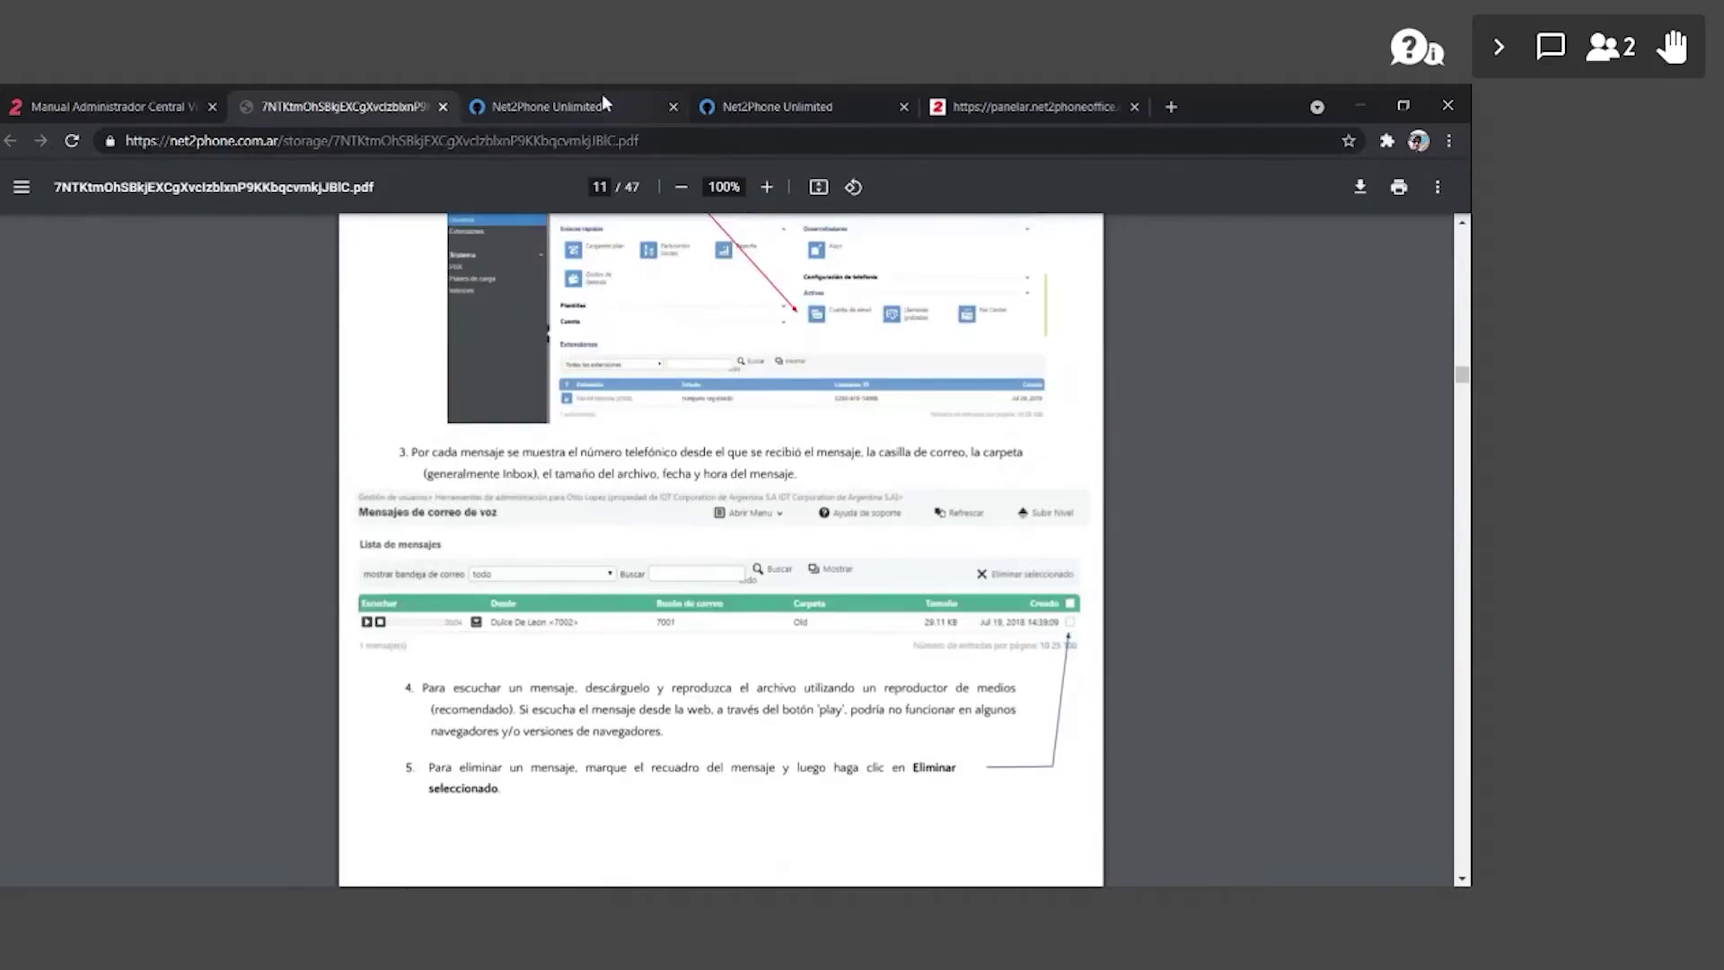
- Return from the manual to the Net2phone Argentina portal and reopen the same user's recorded calls list
left_click(602, 101)
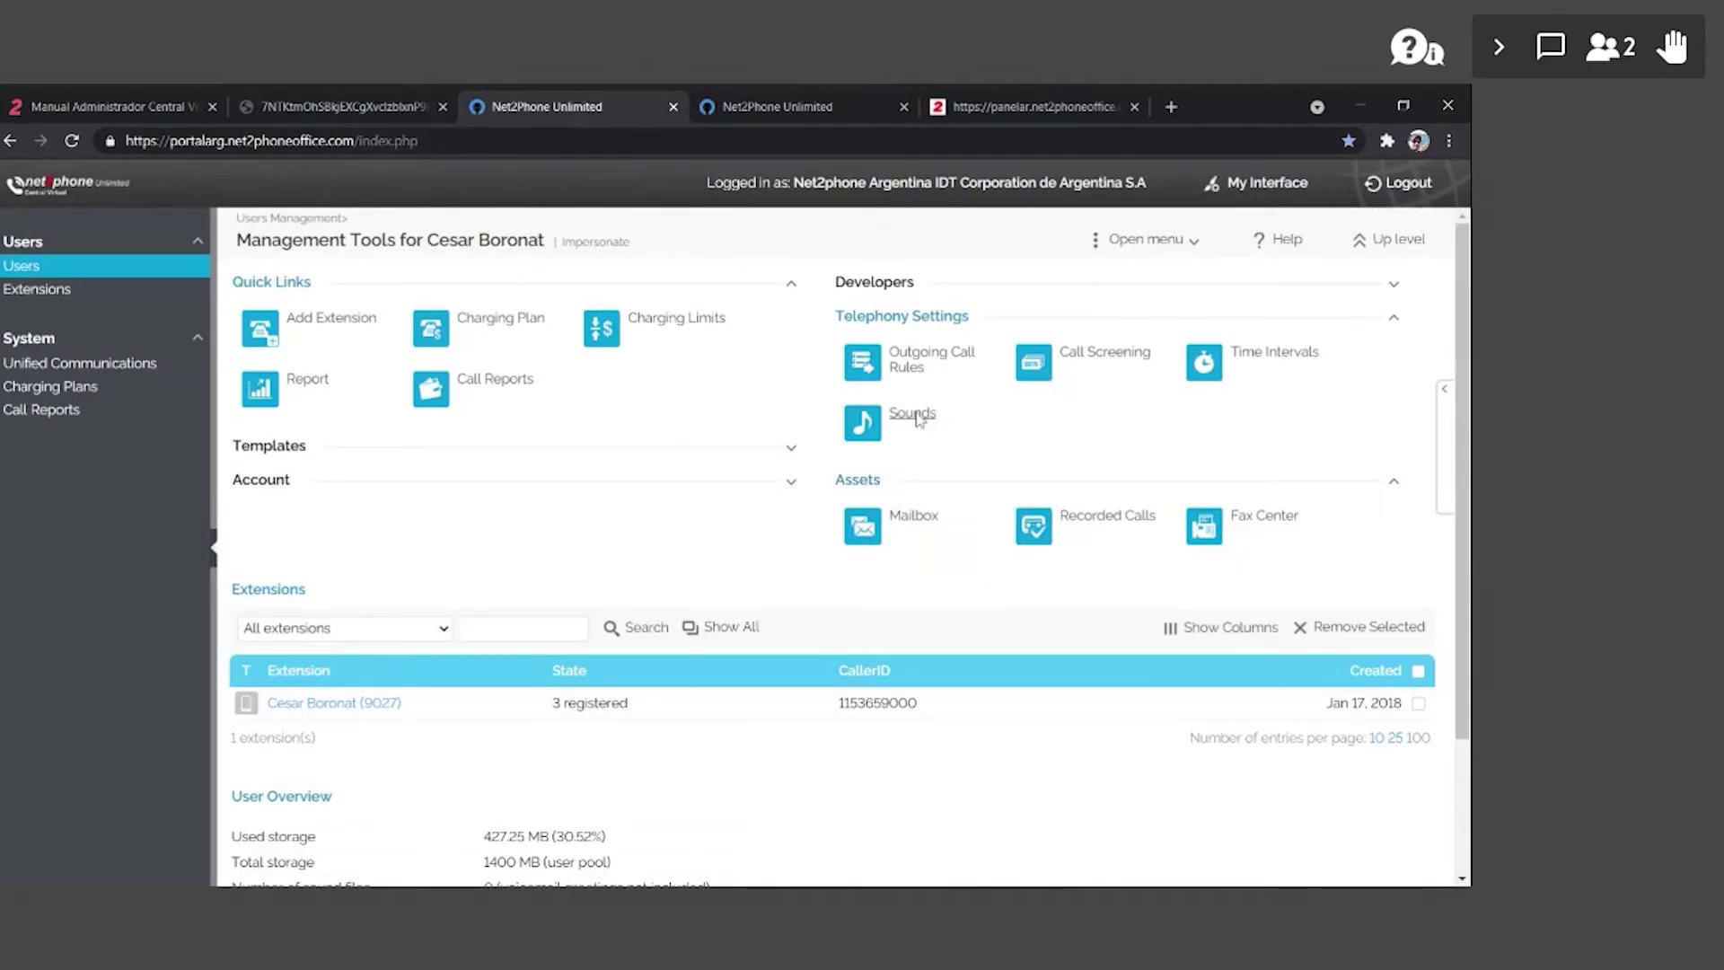
left_click(717, 99)
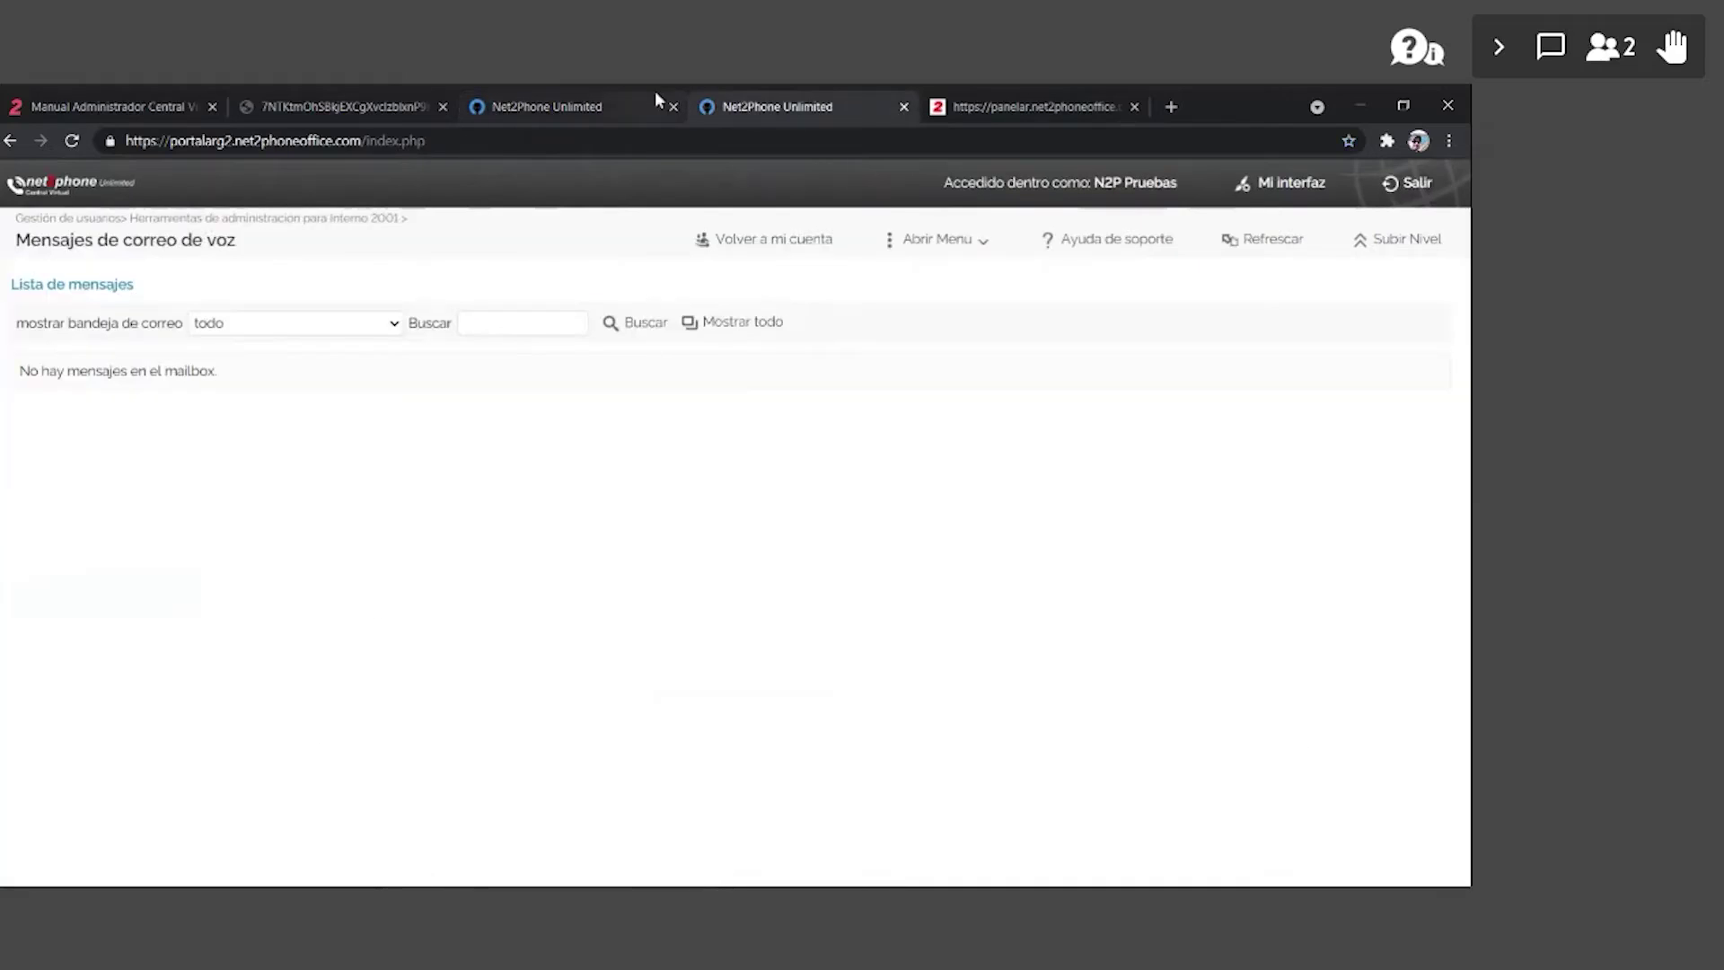
left_click(627, 106)
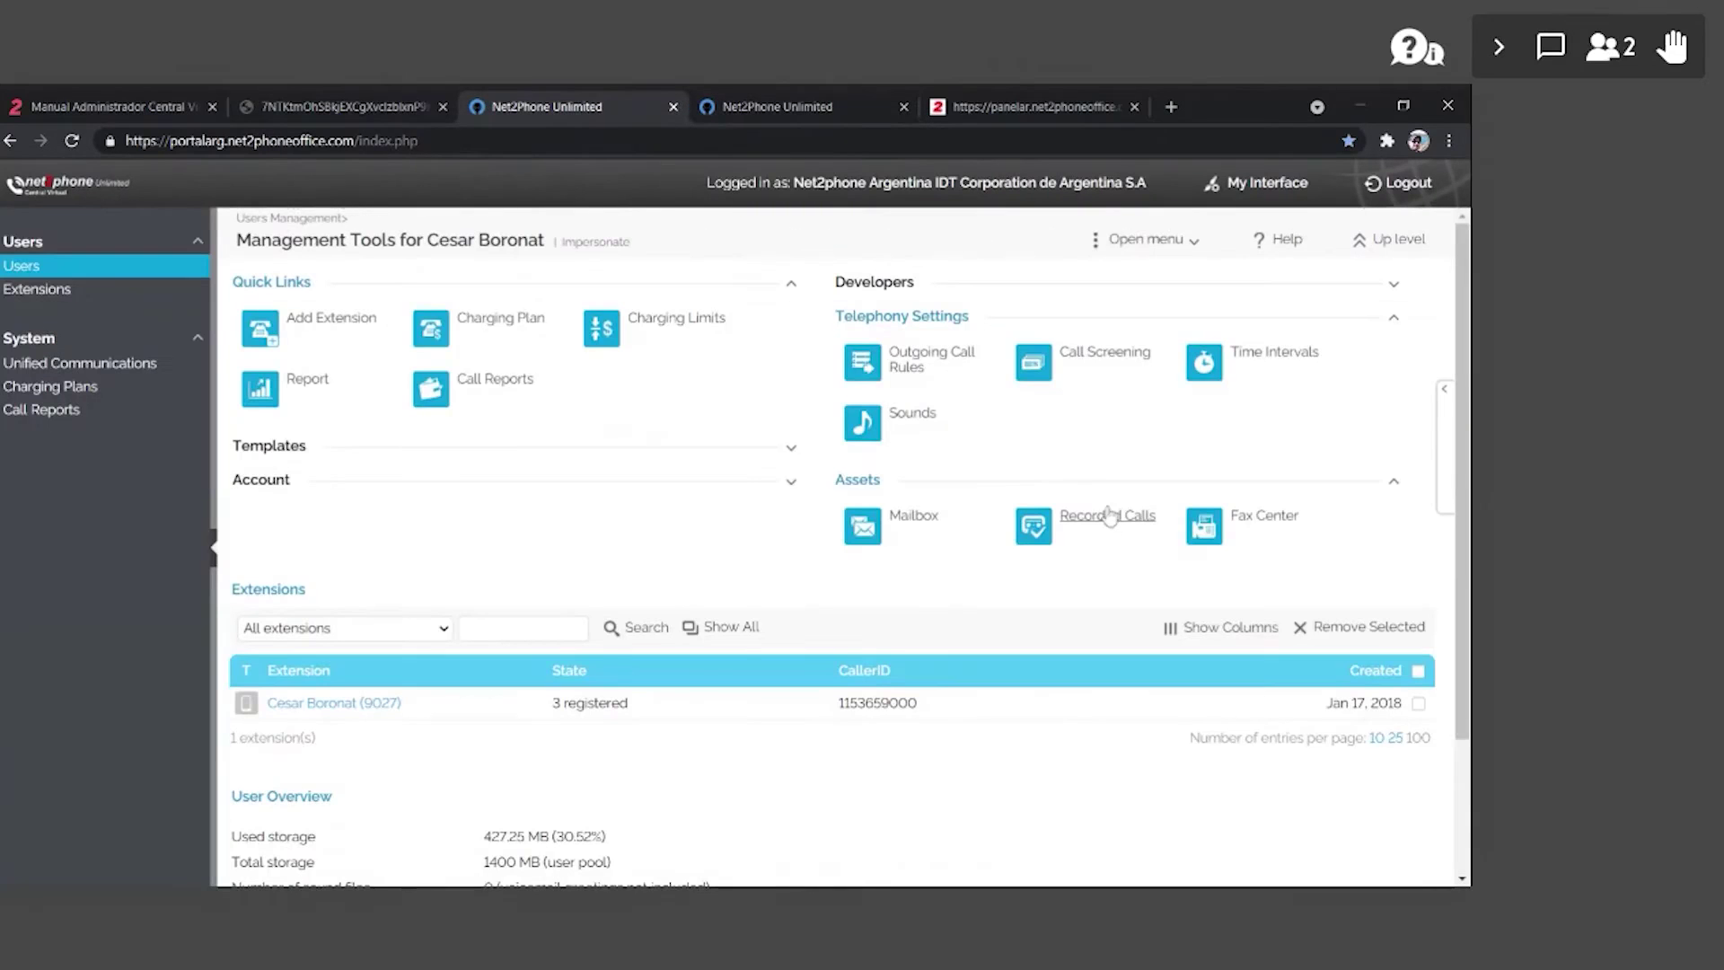
left_click(1110, 517)
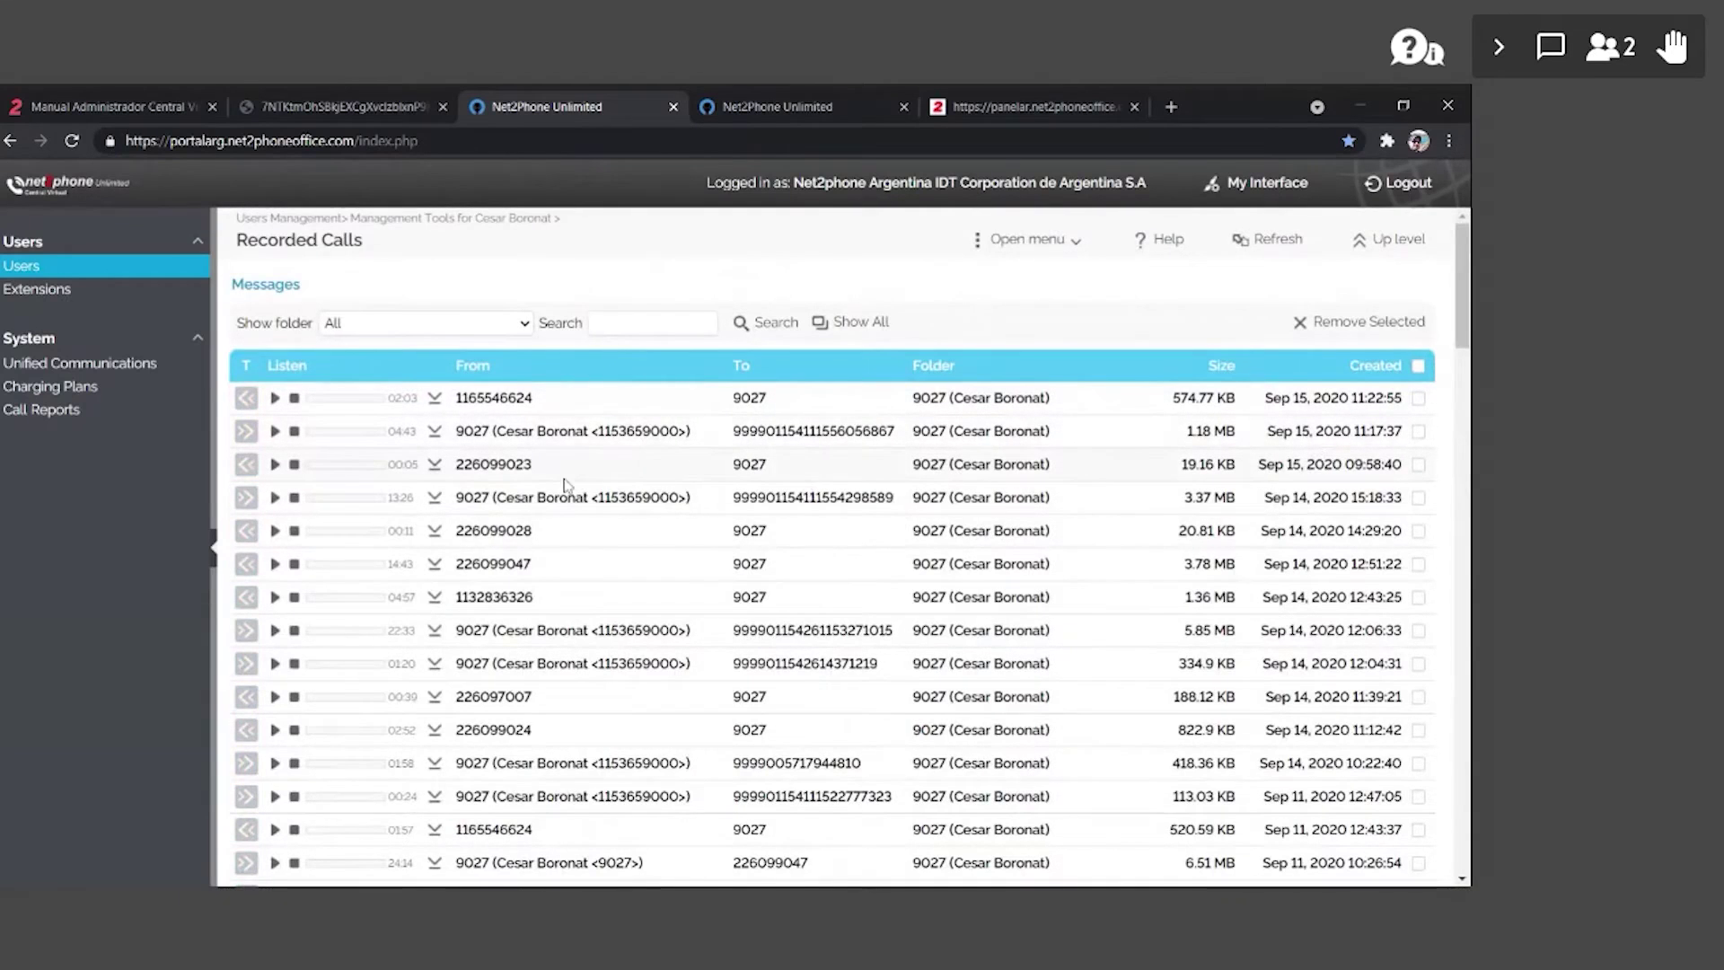
scroll(898, 518, "down", 1)
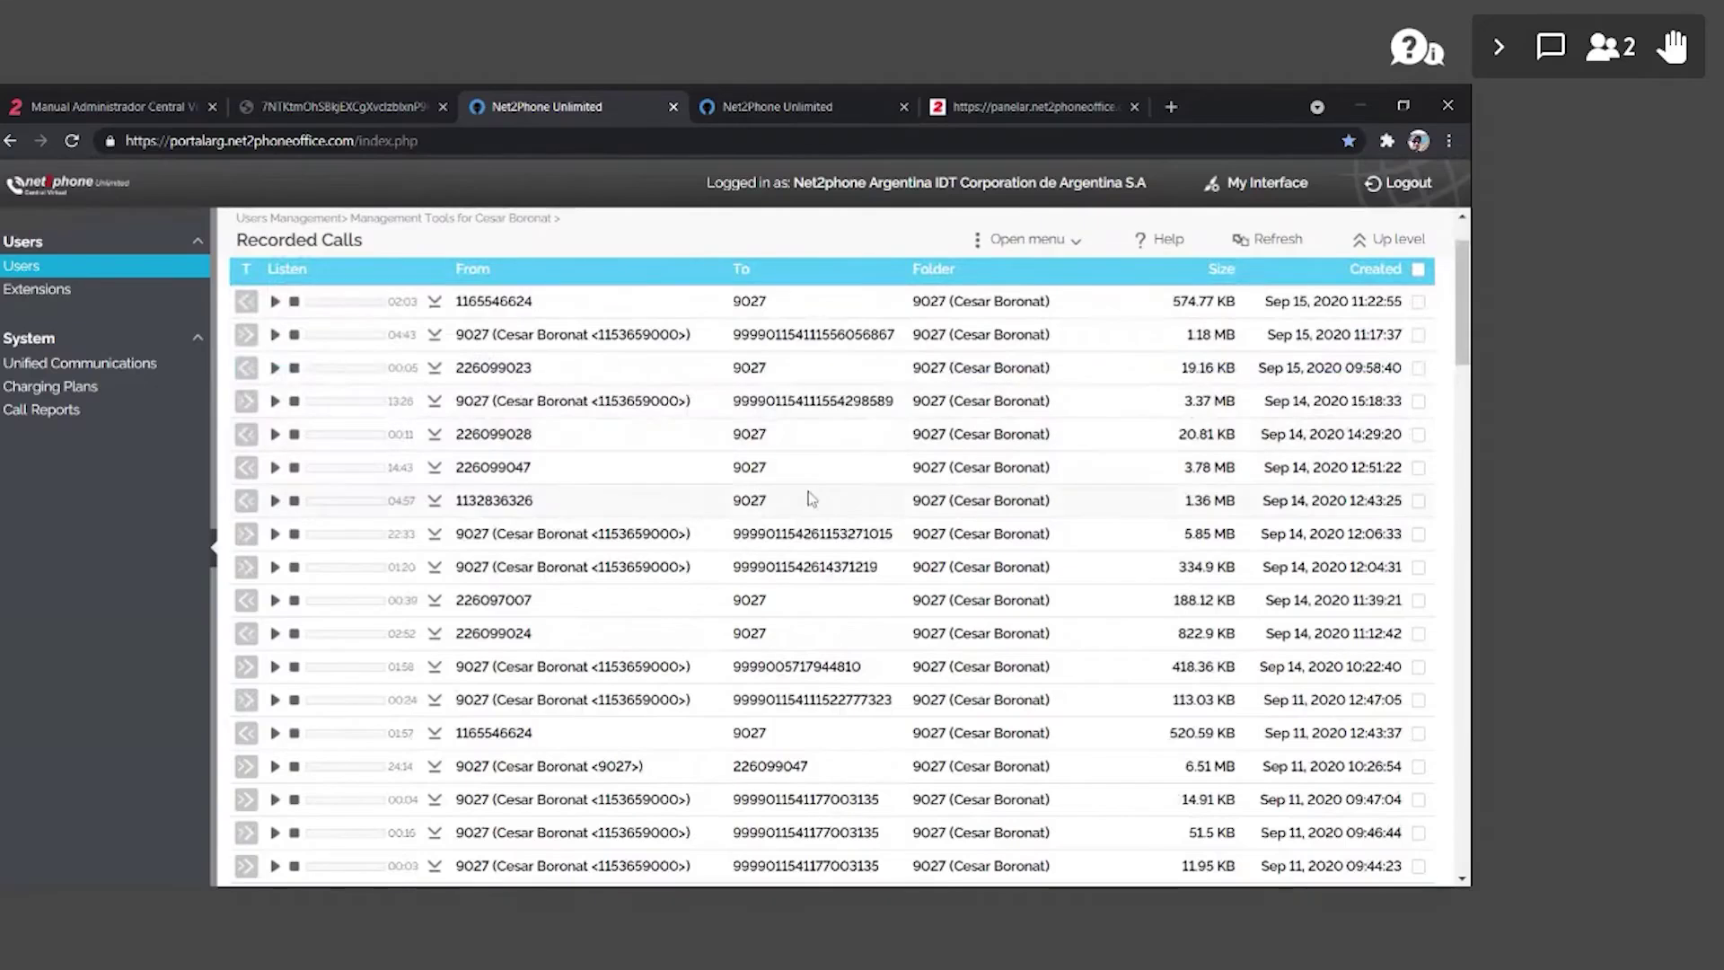
- Look over the user's recorded calls list once more and go back up to the user's management tools
scroll(575, 454, "down", 1)
scroll(616, 458, "up", 3)
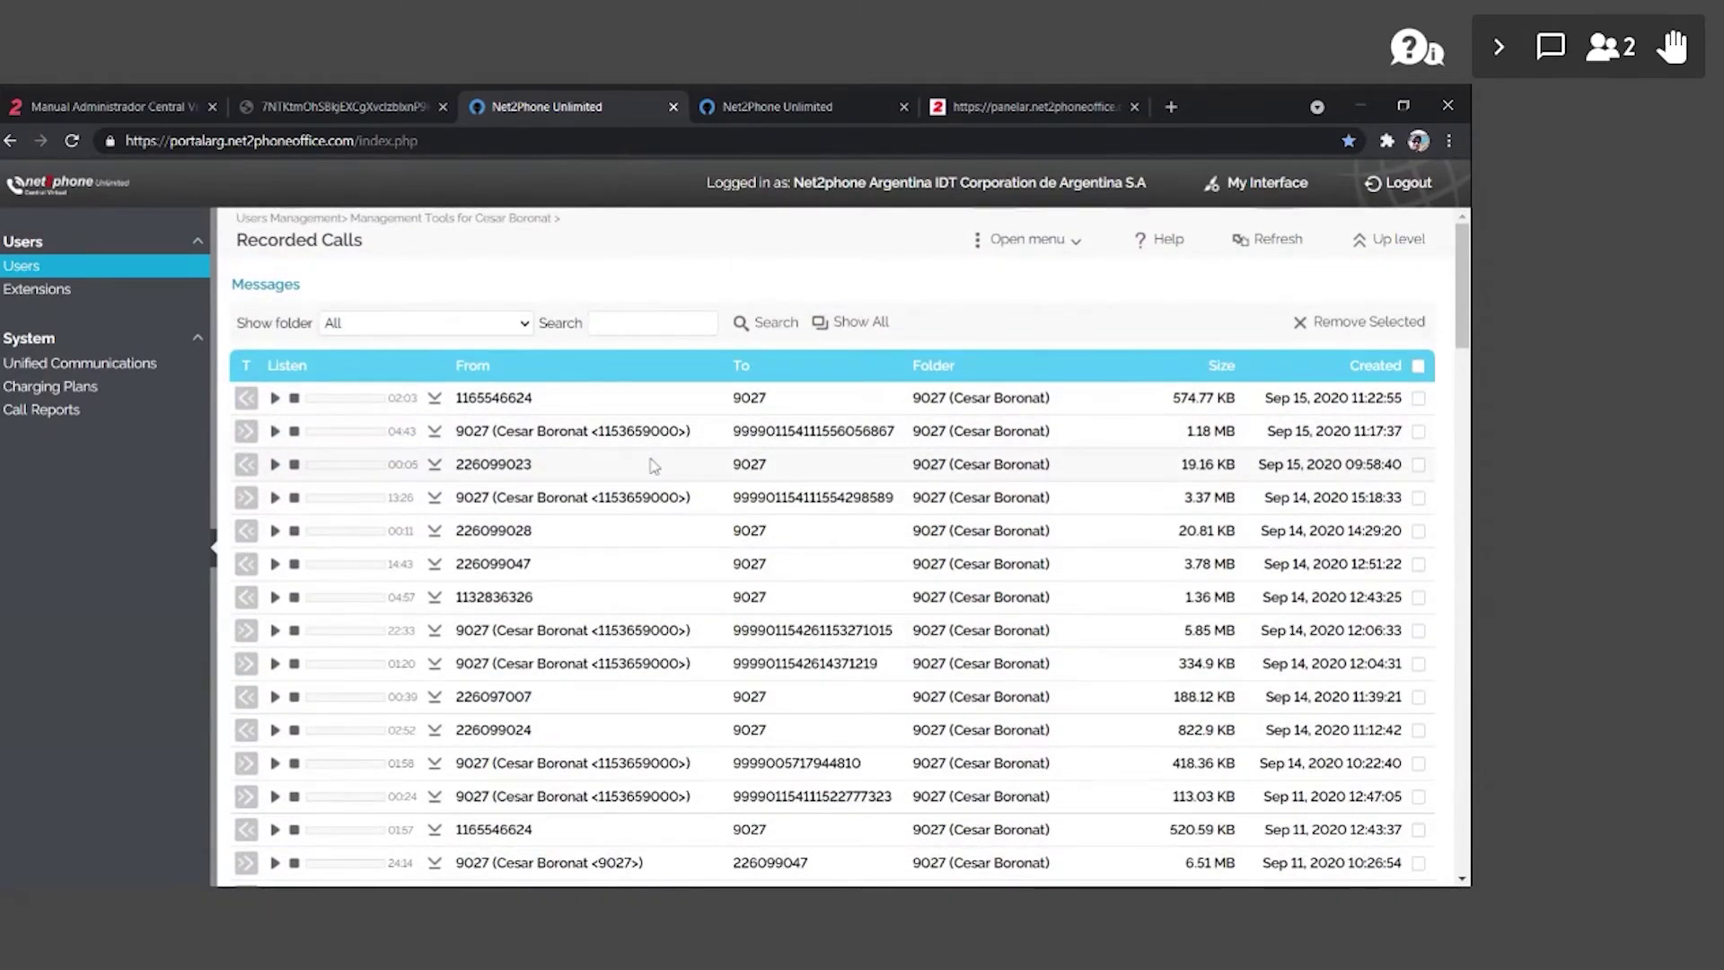
left_click(1400, 240)
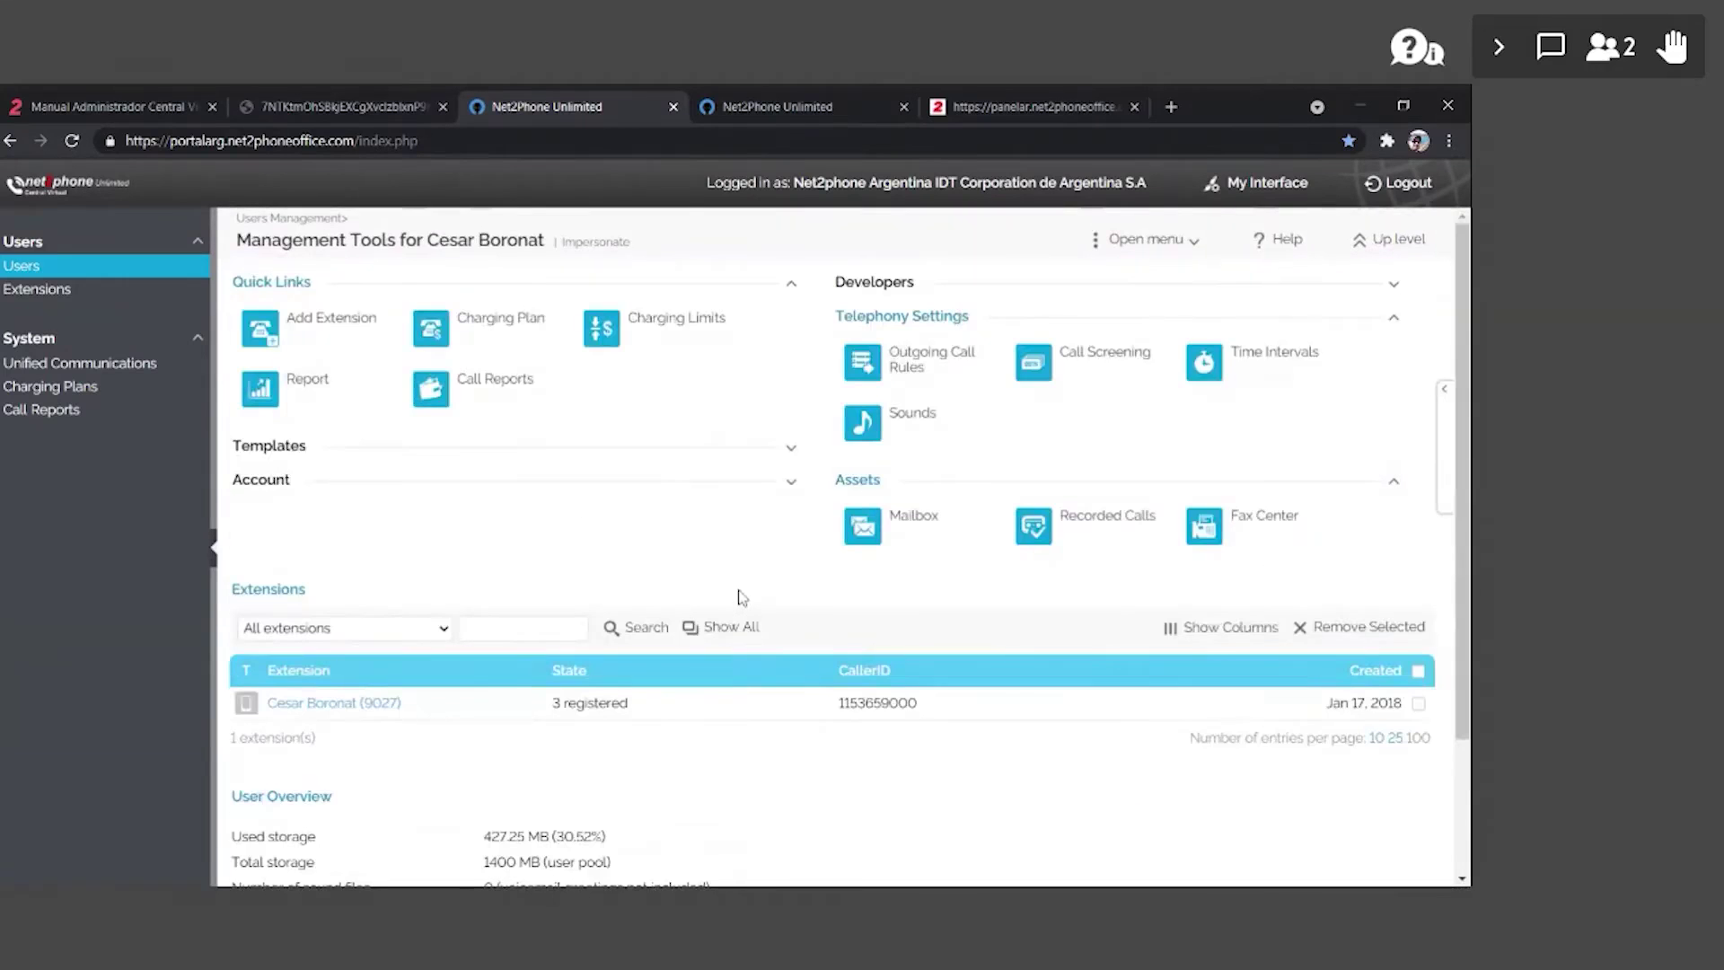
- Switch to the administrator manual and review its table of contents through the call recording, audio, incoming rules and IVR sections
left_click(315, 106)
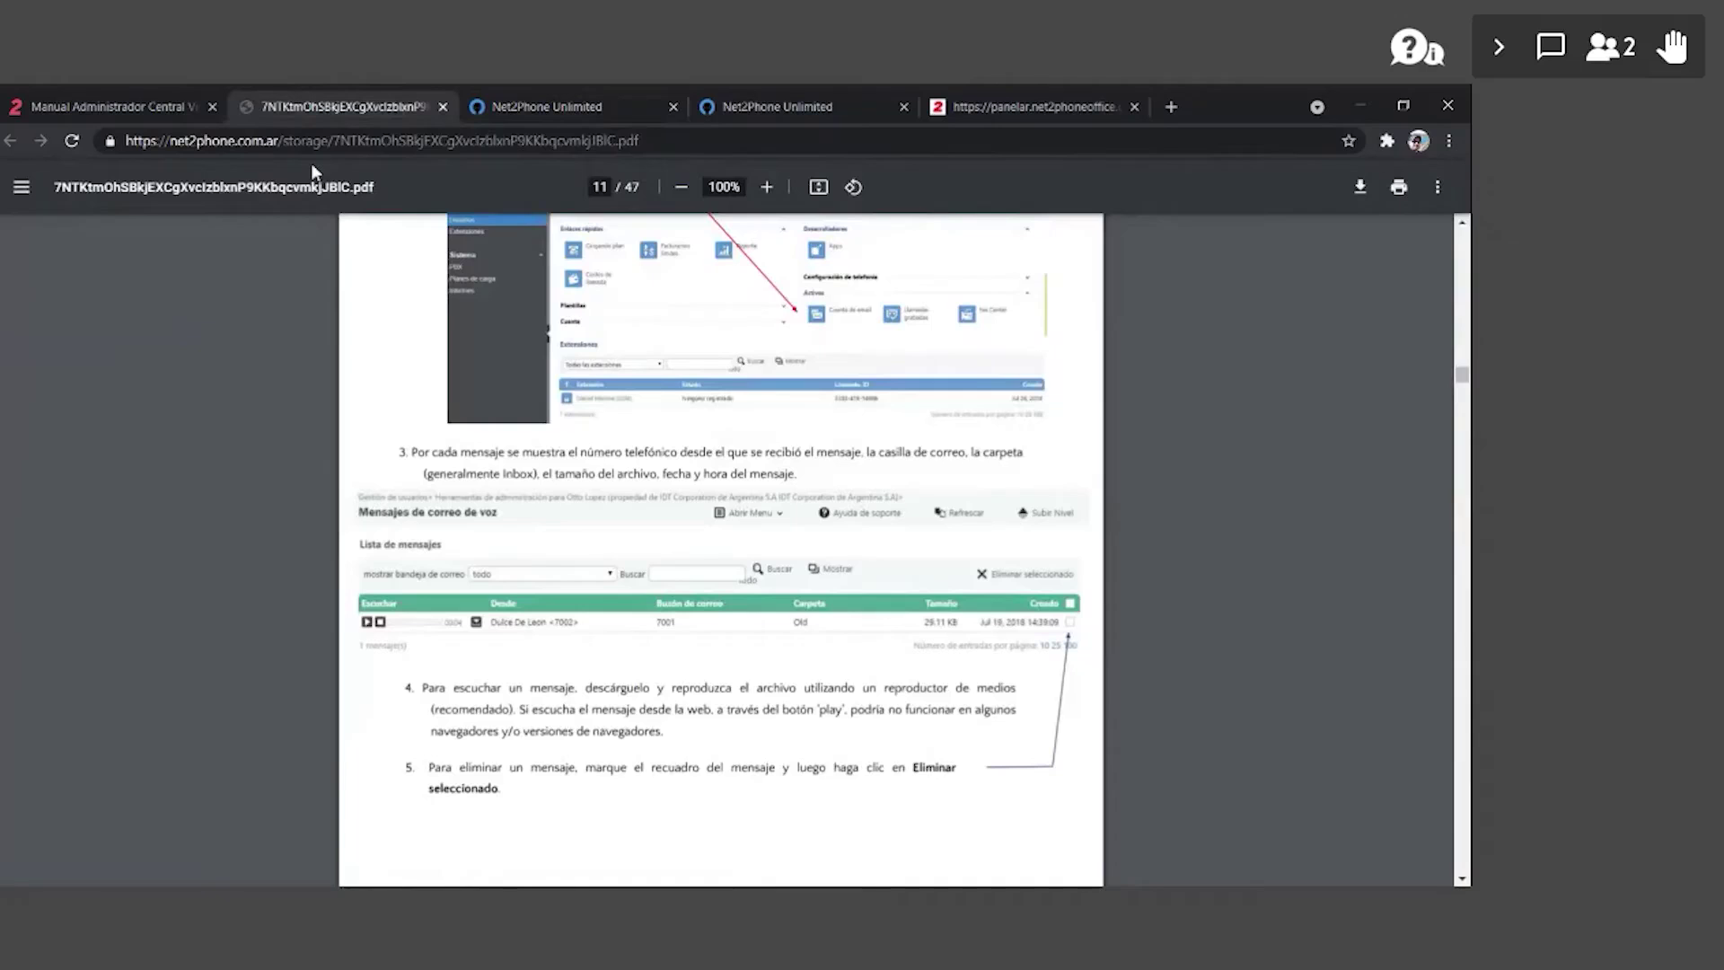
left_click_drag(1461, 375, 1459, 281)
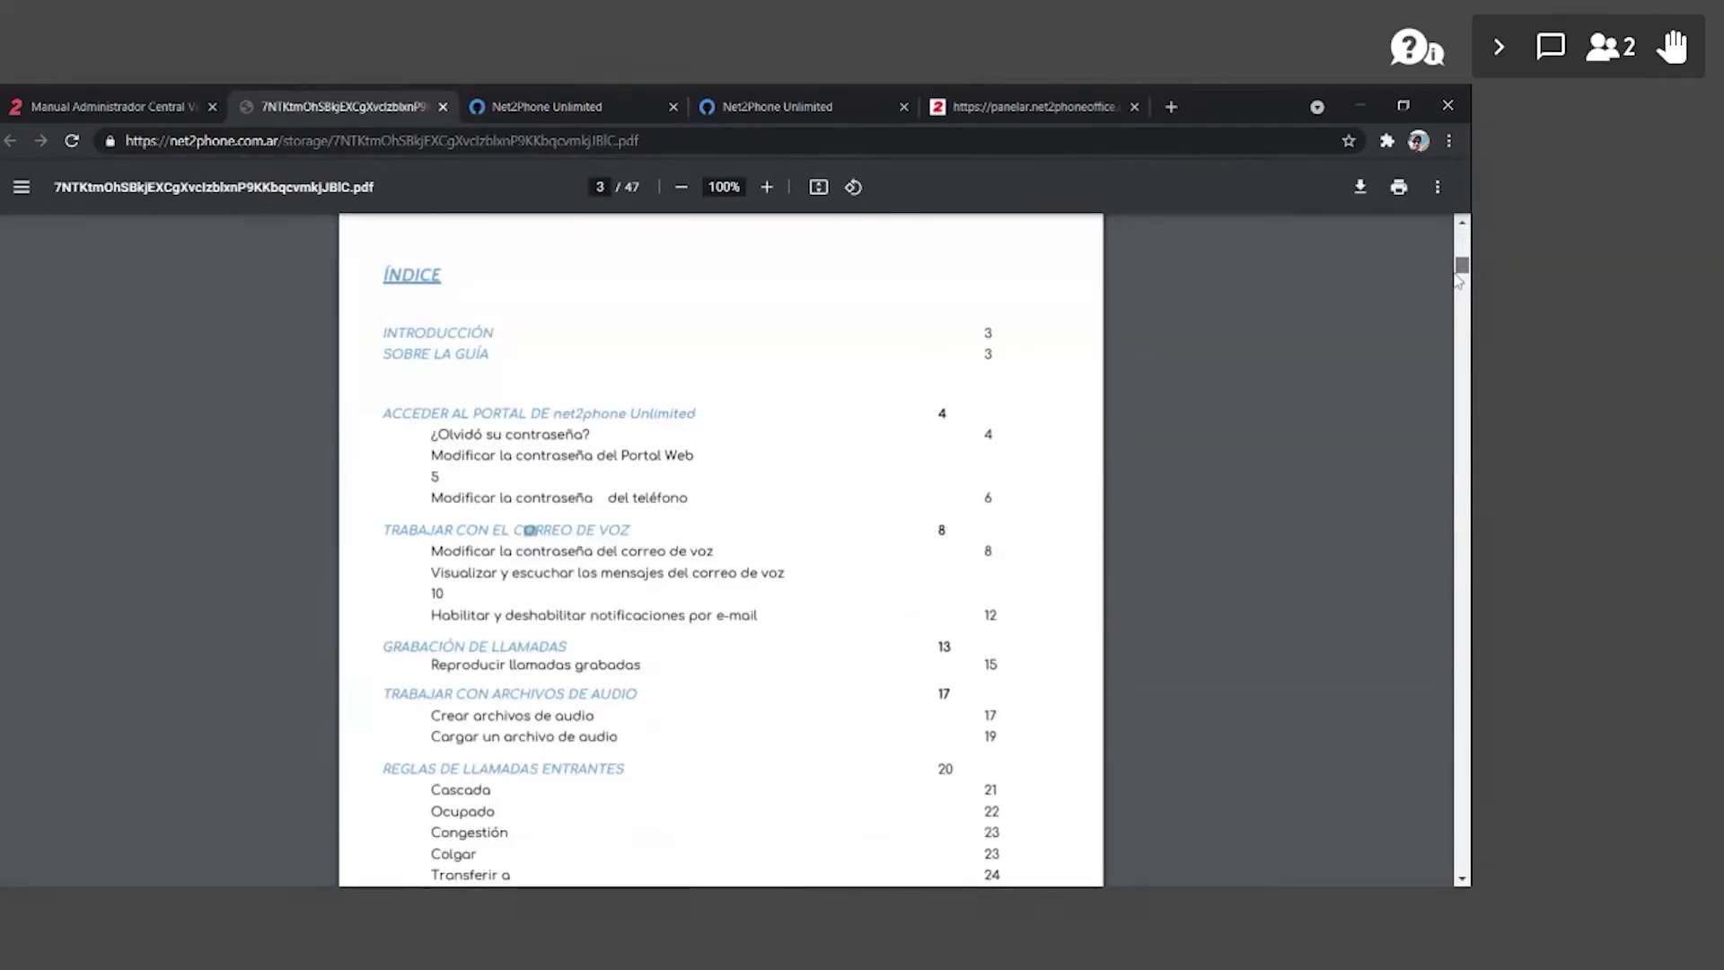
scroll(1458, 281, "down", 2)
scroll(1459, 281, "down", 3)
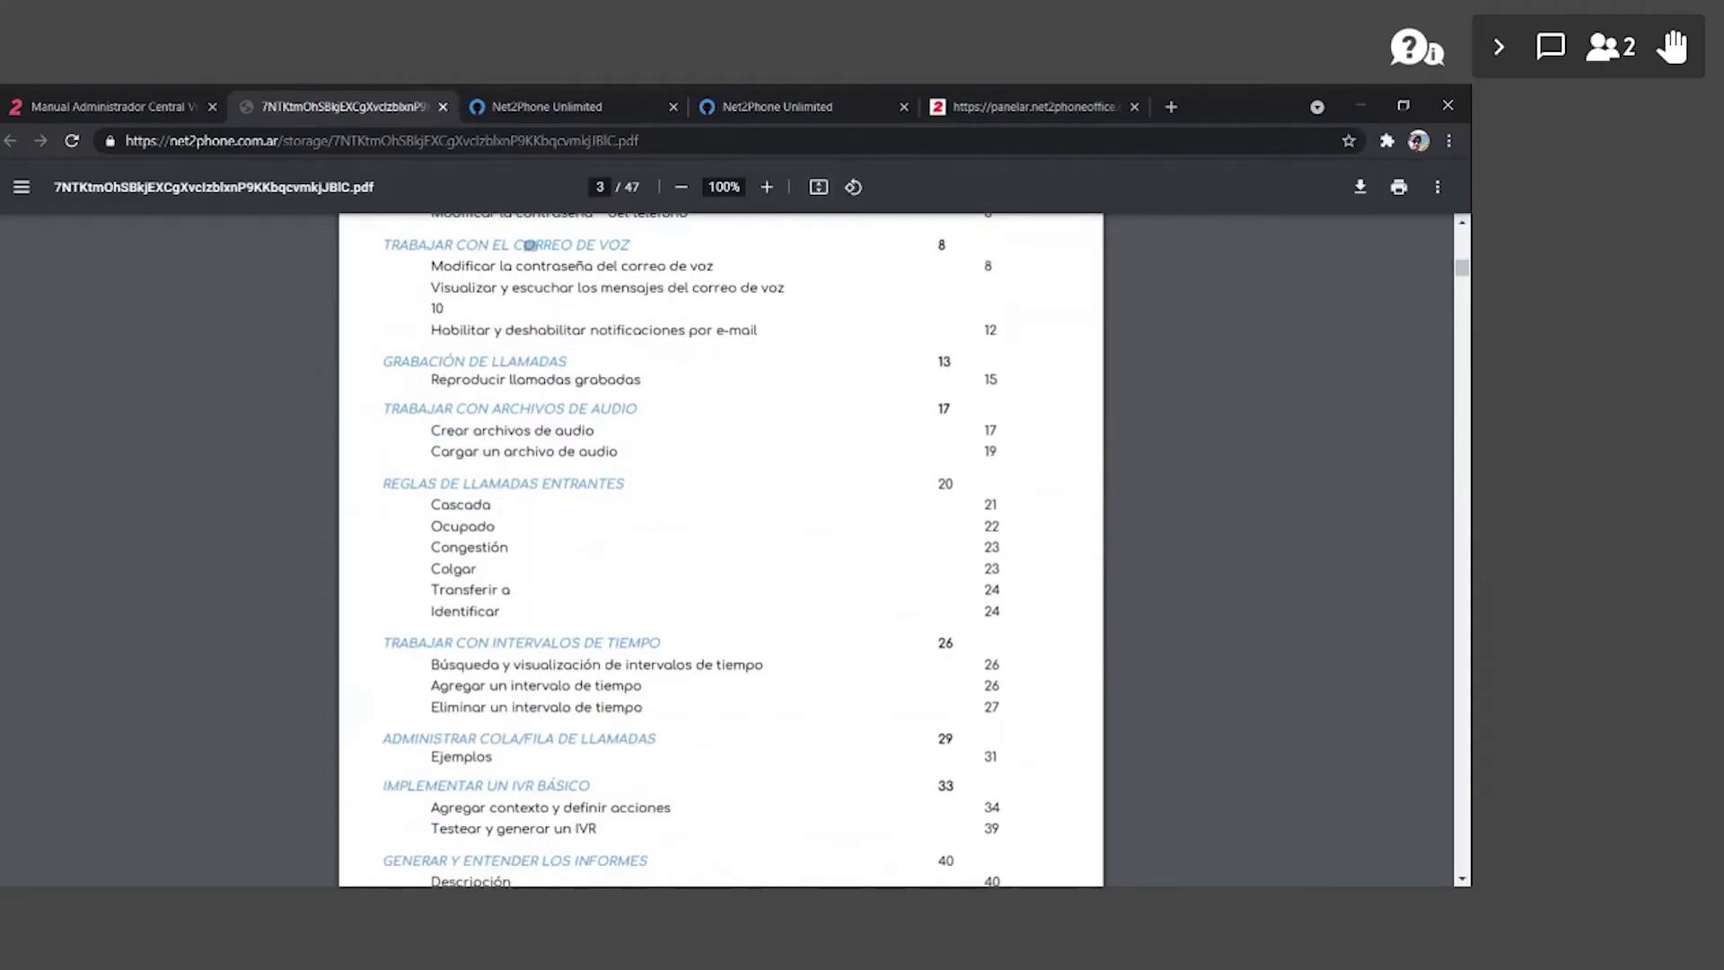
- Check both portal sessions and open the extension page of the selected Net2phone Argentina user
left_click(541, 105)
left_click(715, 112)
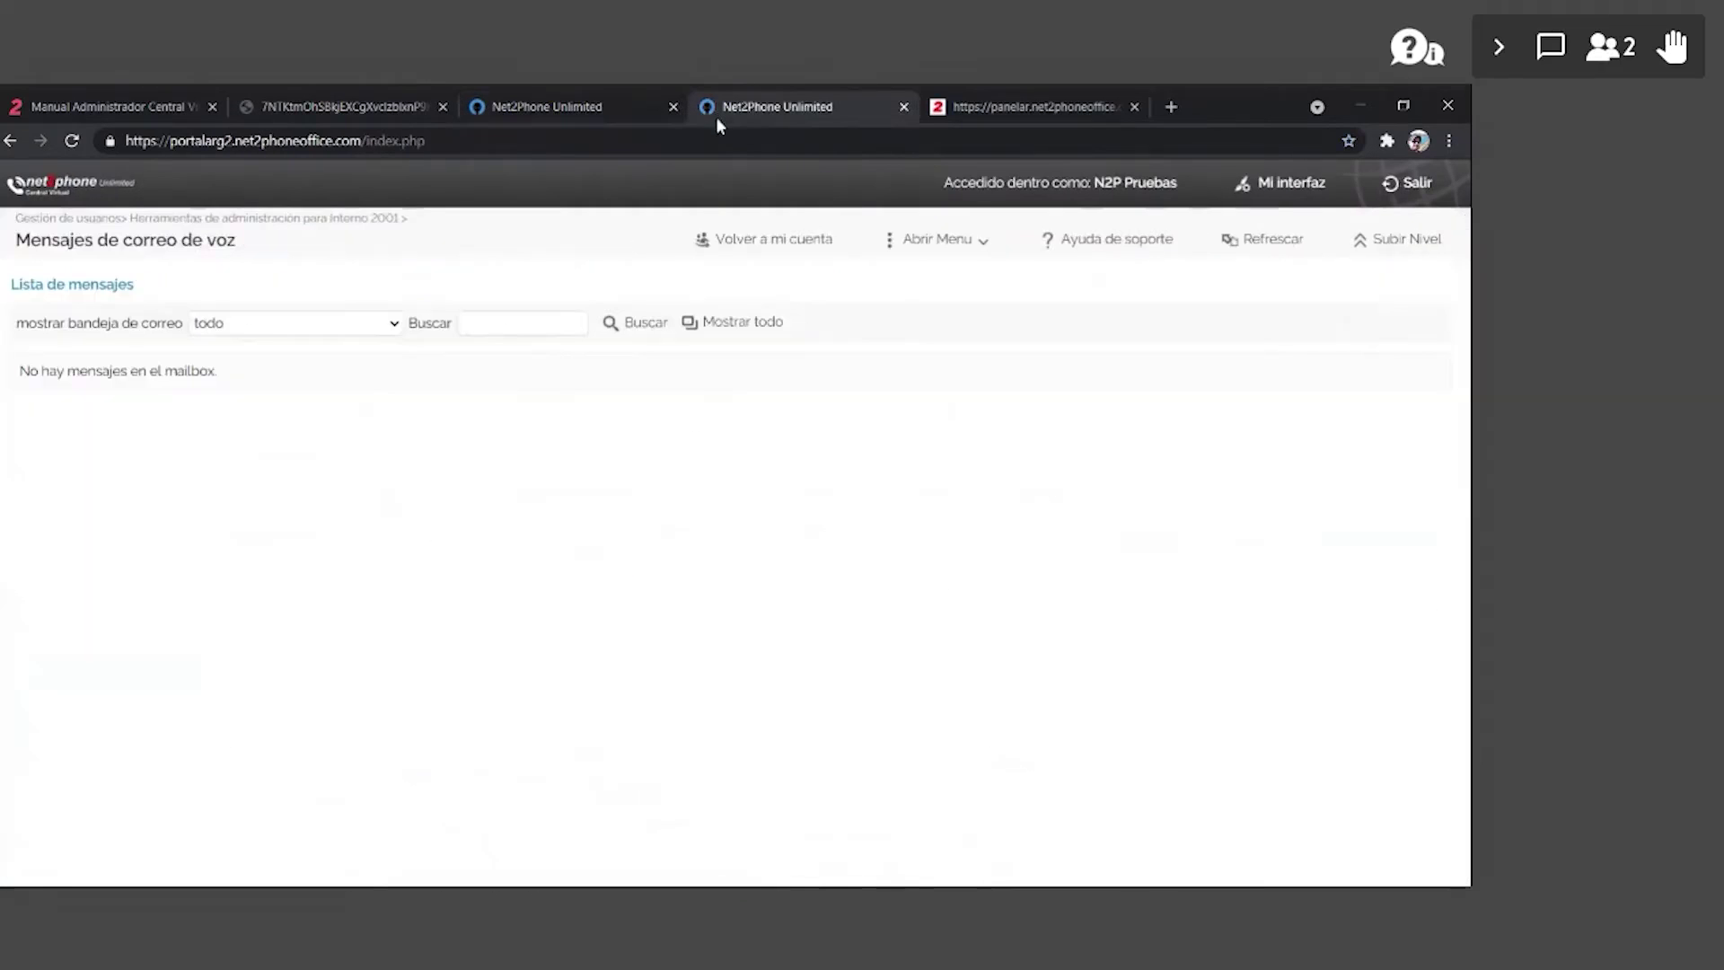
left_click(592, 100)
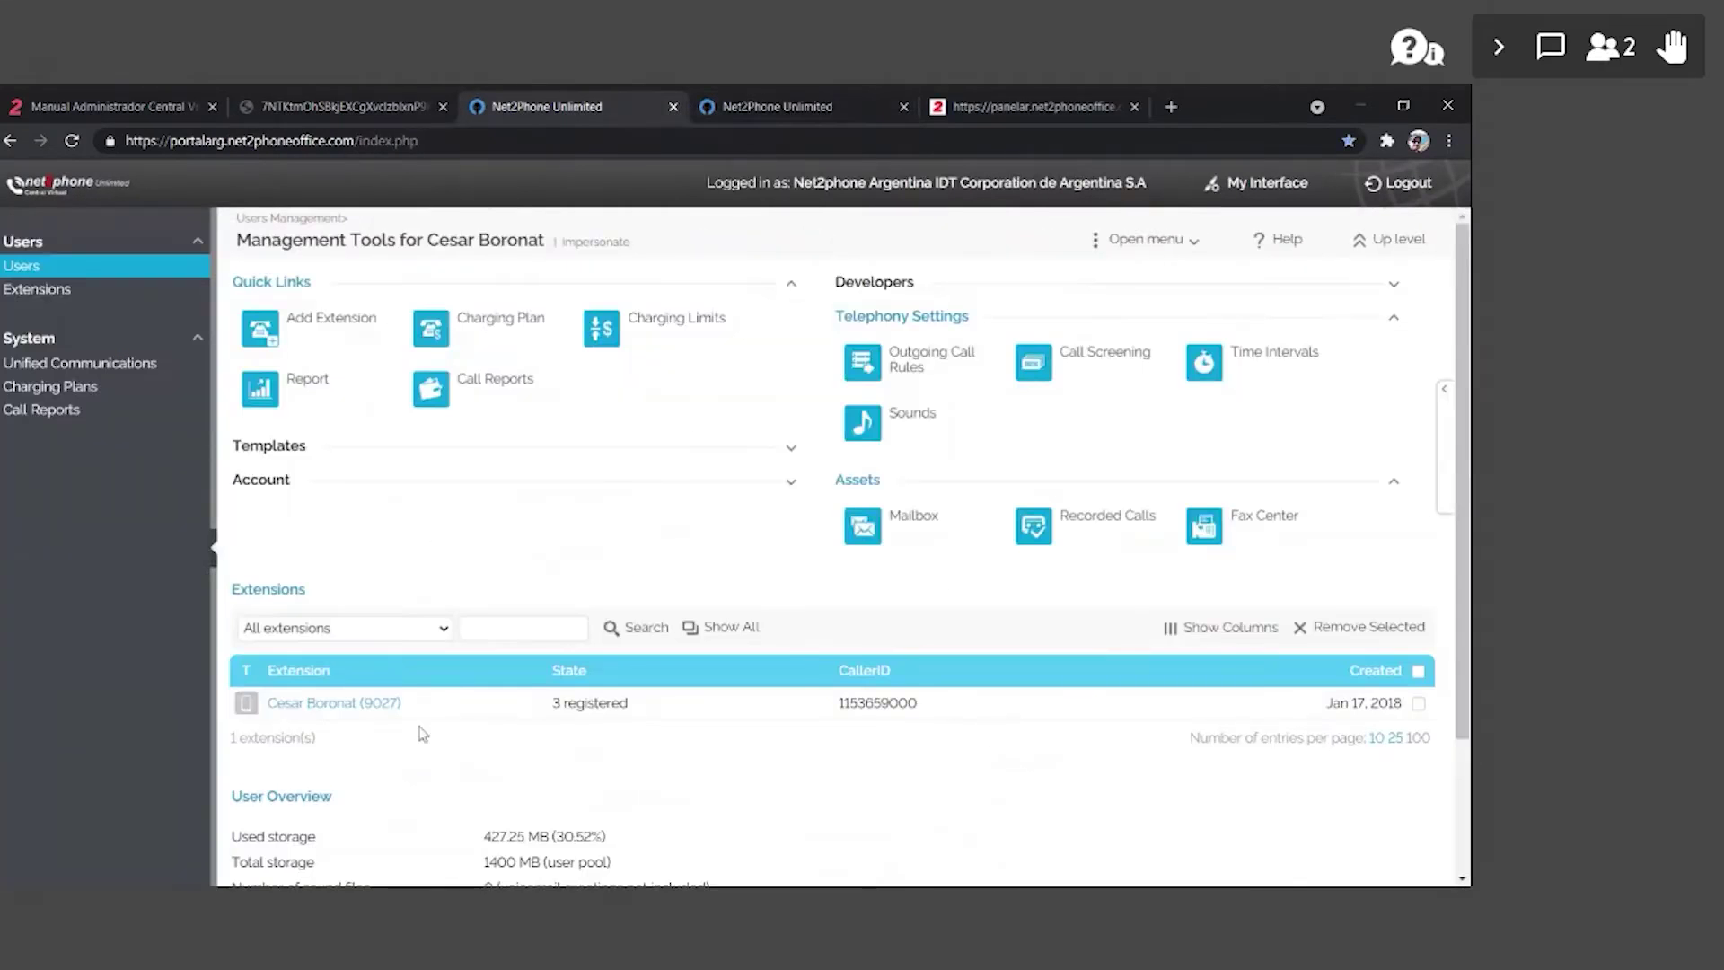
left_click(378, 704)
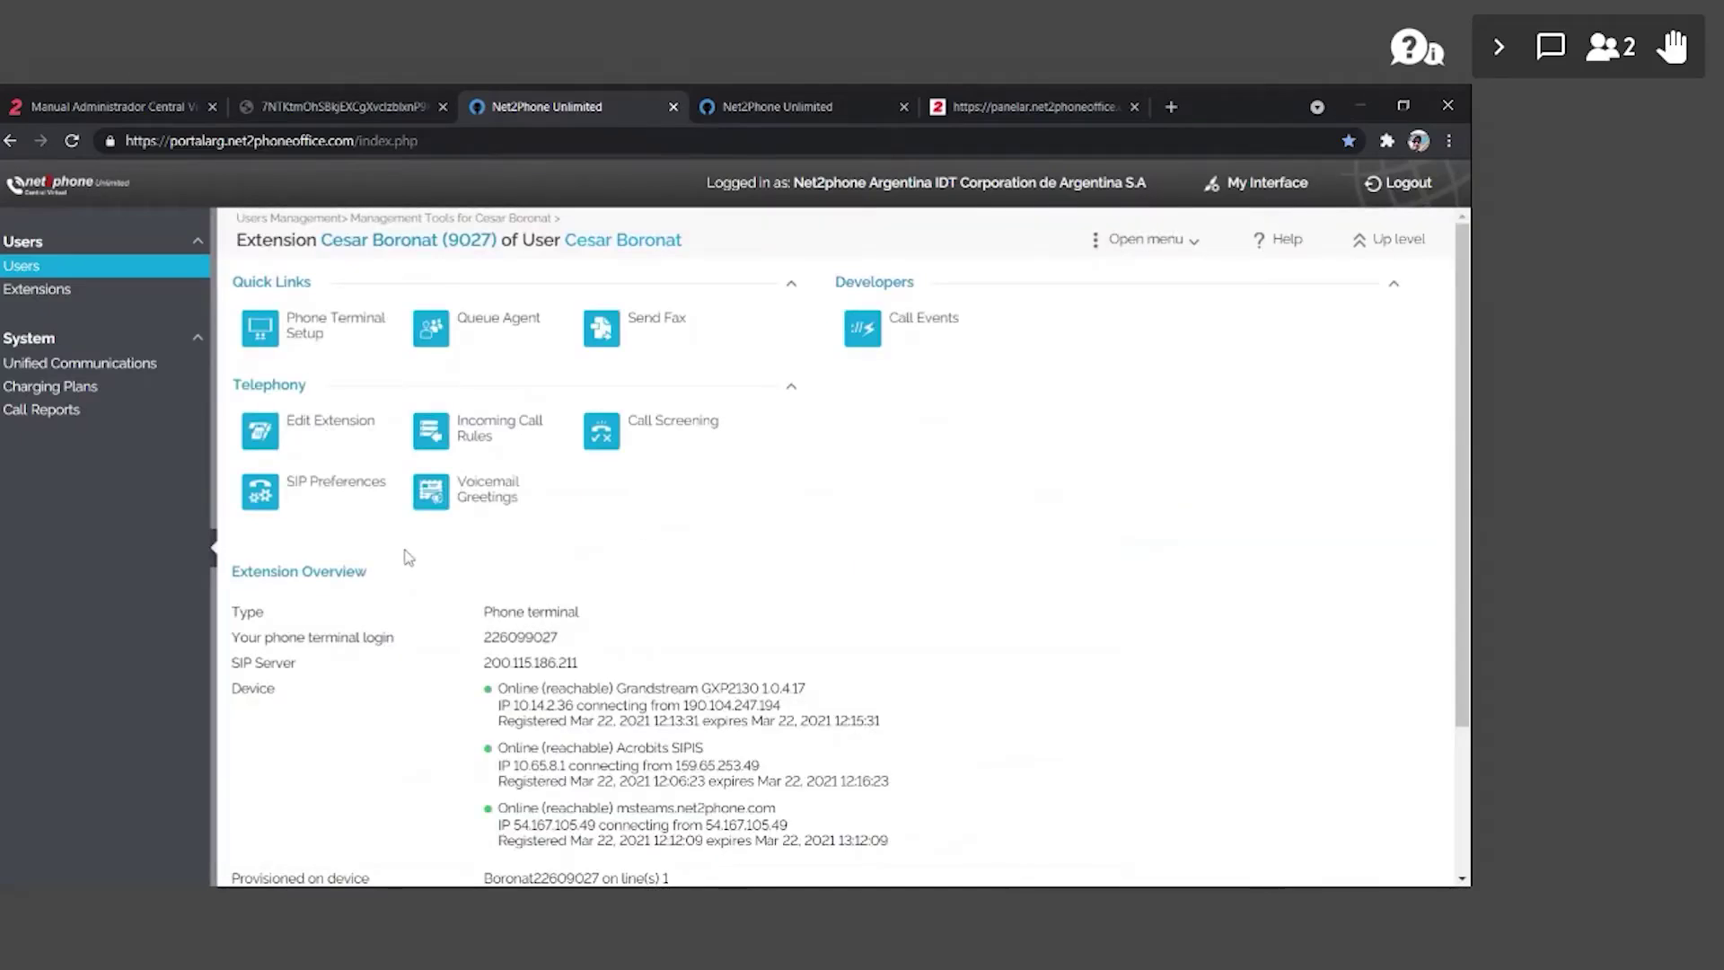
- In the N2P Pruebas portal, open the extension configuration of Interno 2001 at its voicemail settings
left_click(796, 93)
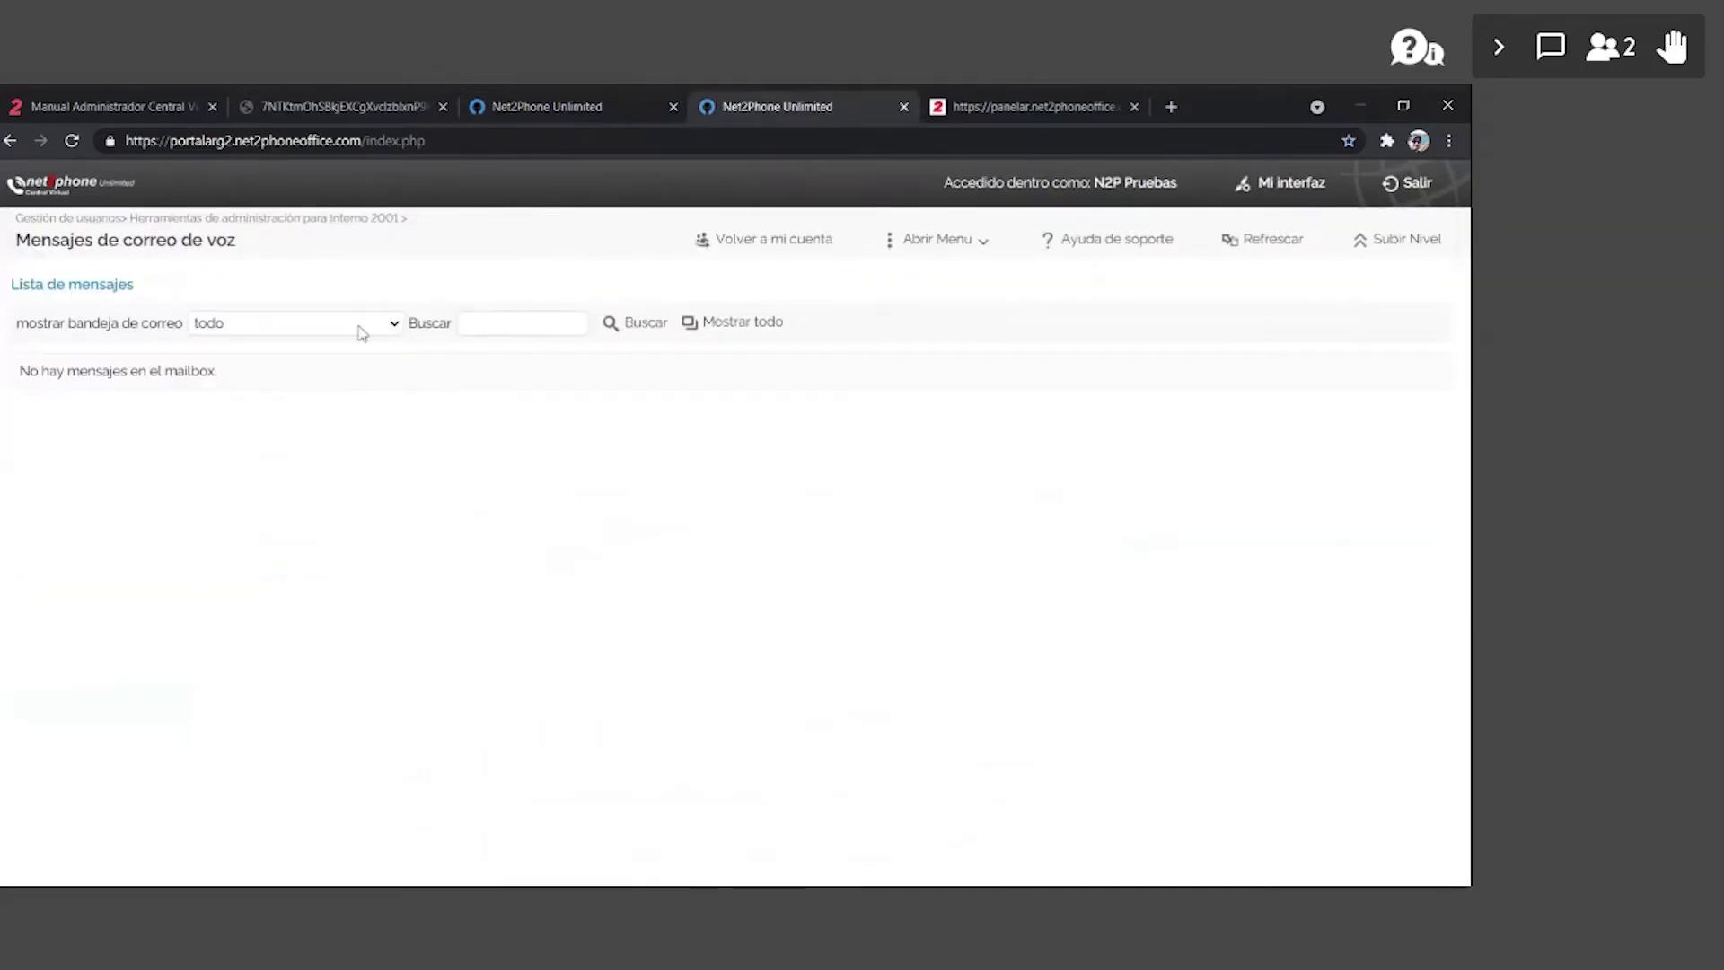
left_click(325, 219)
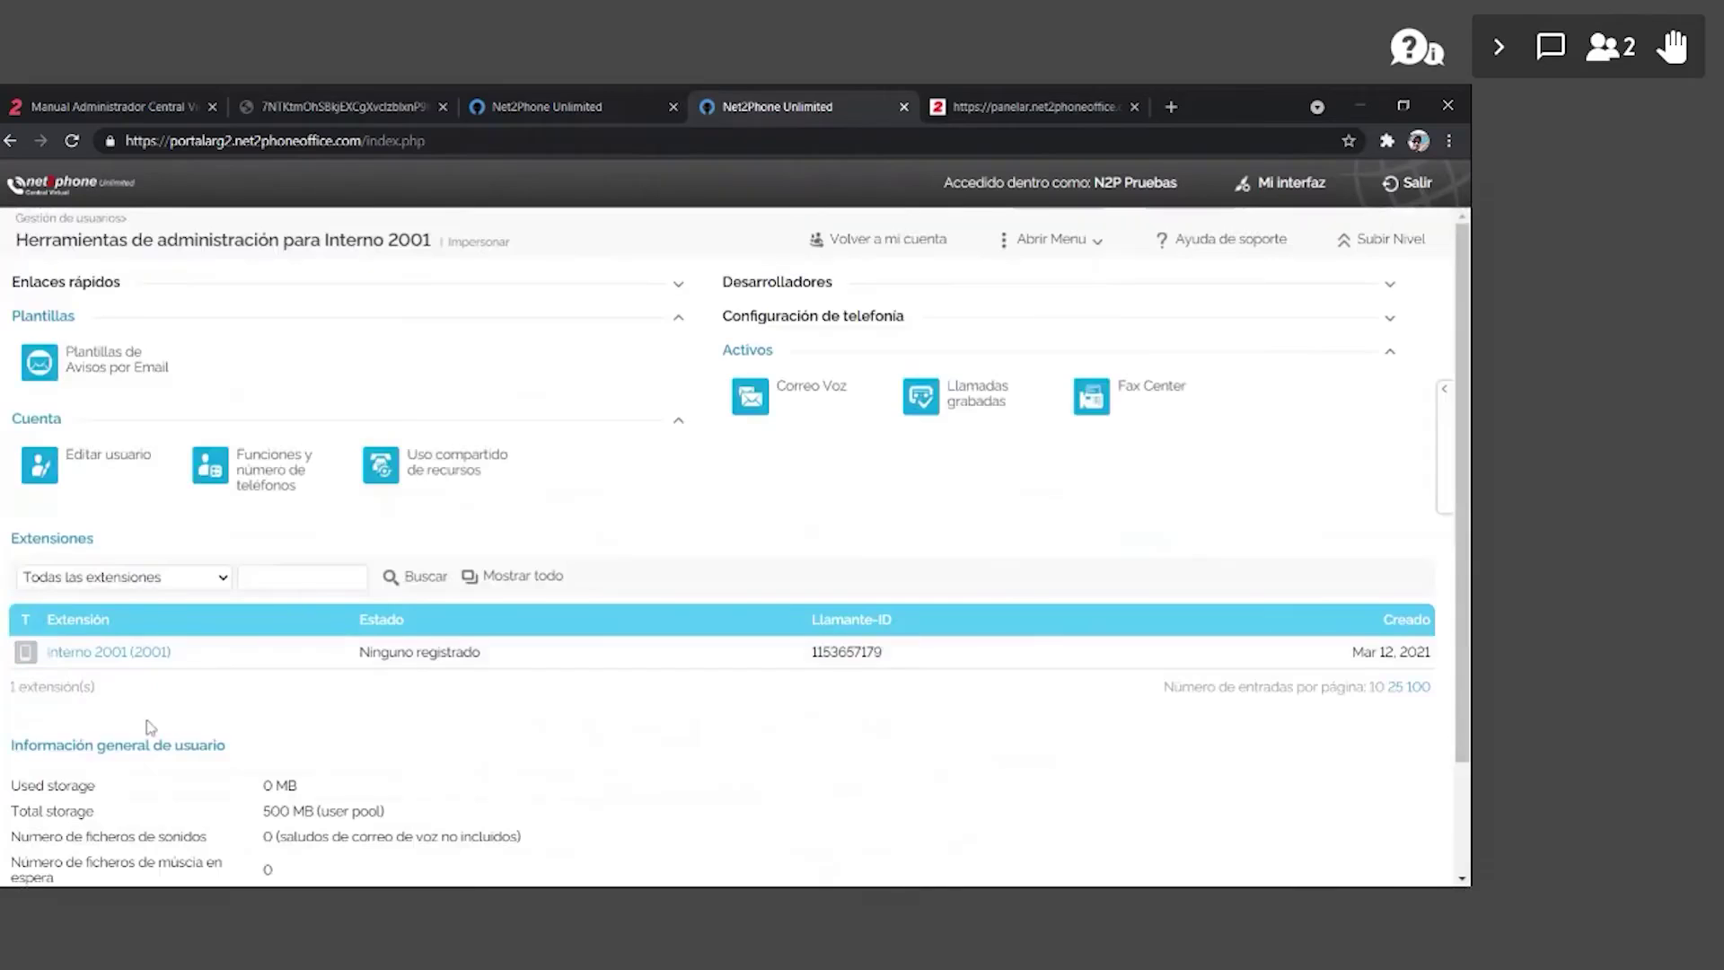
left_click(130, 655)
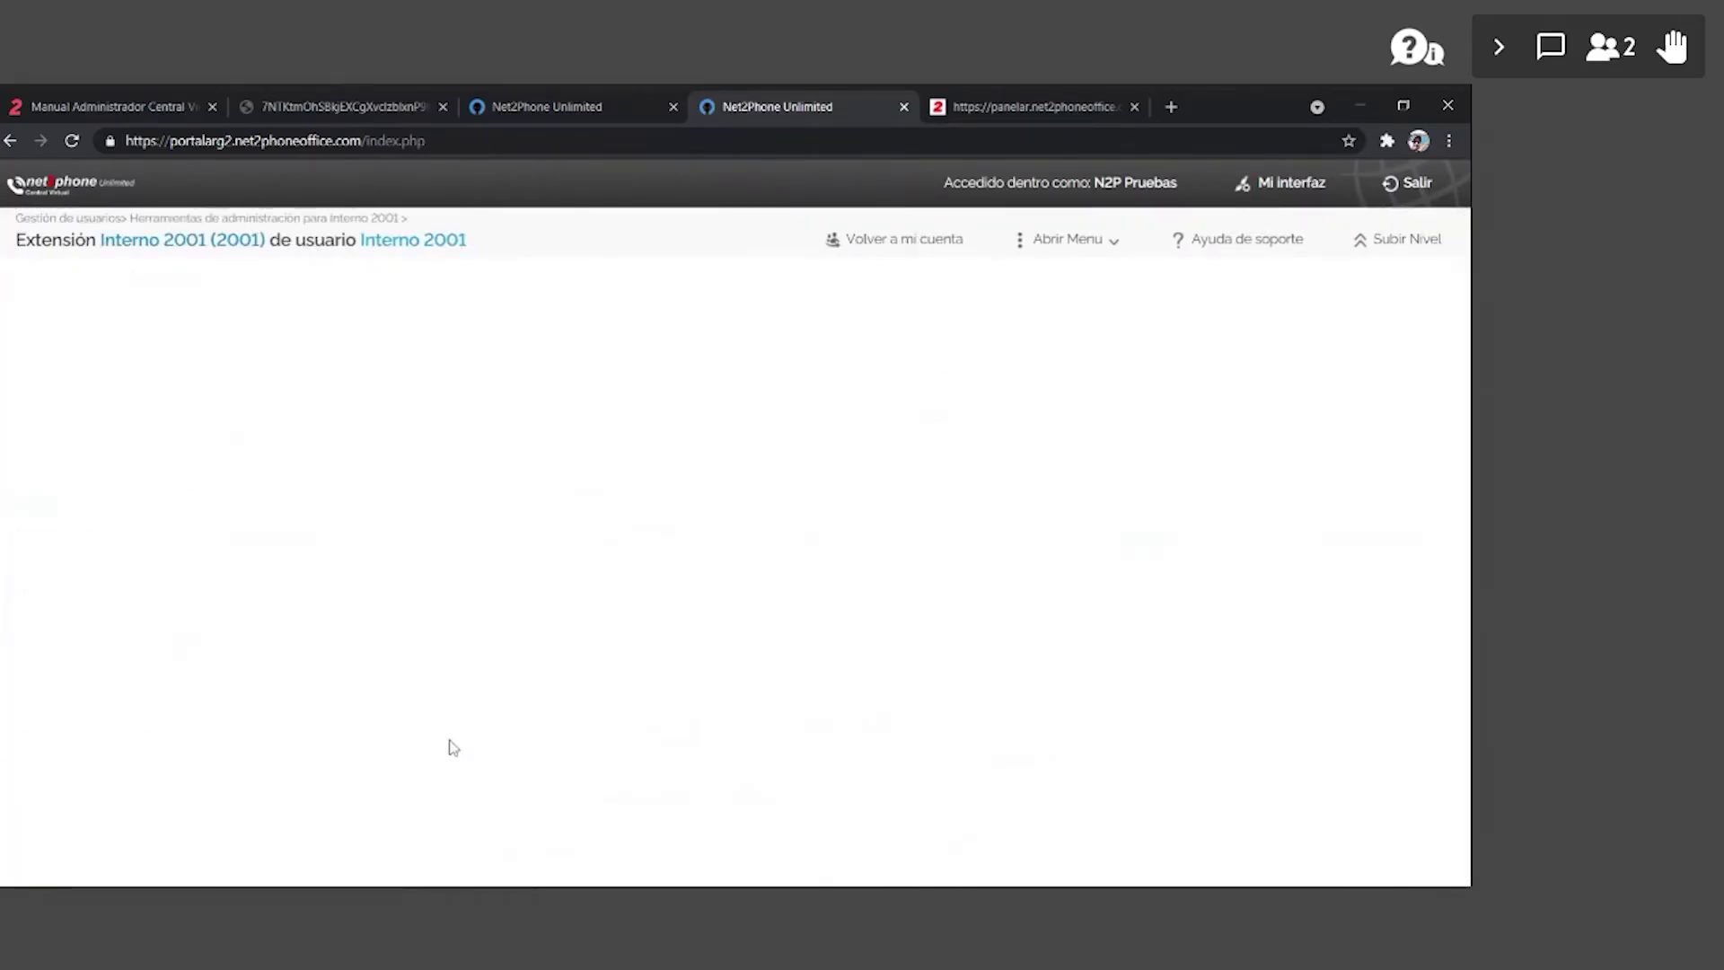
left_click(111, 337)
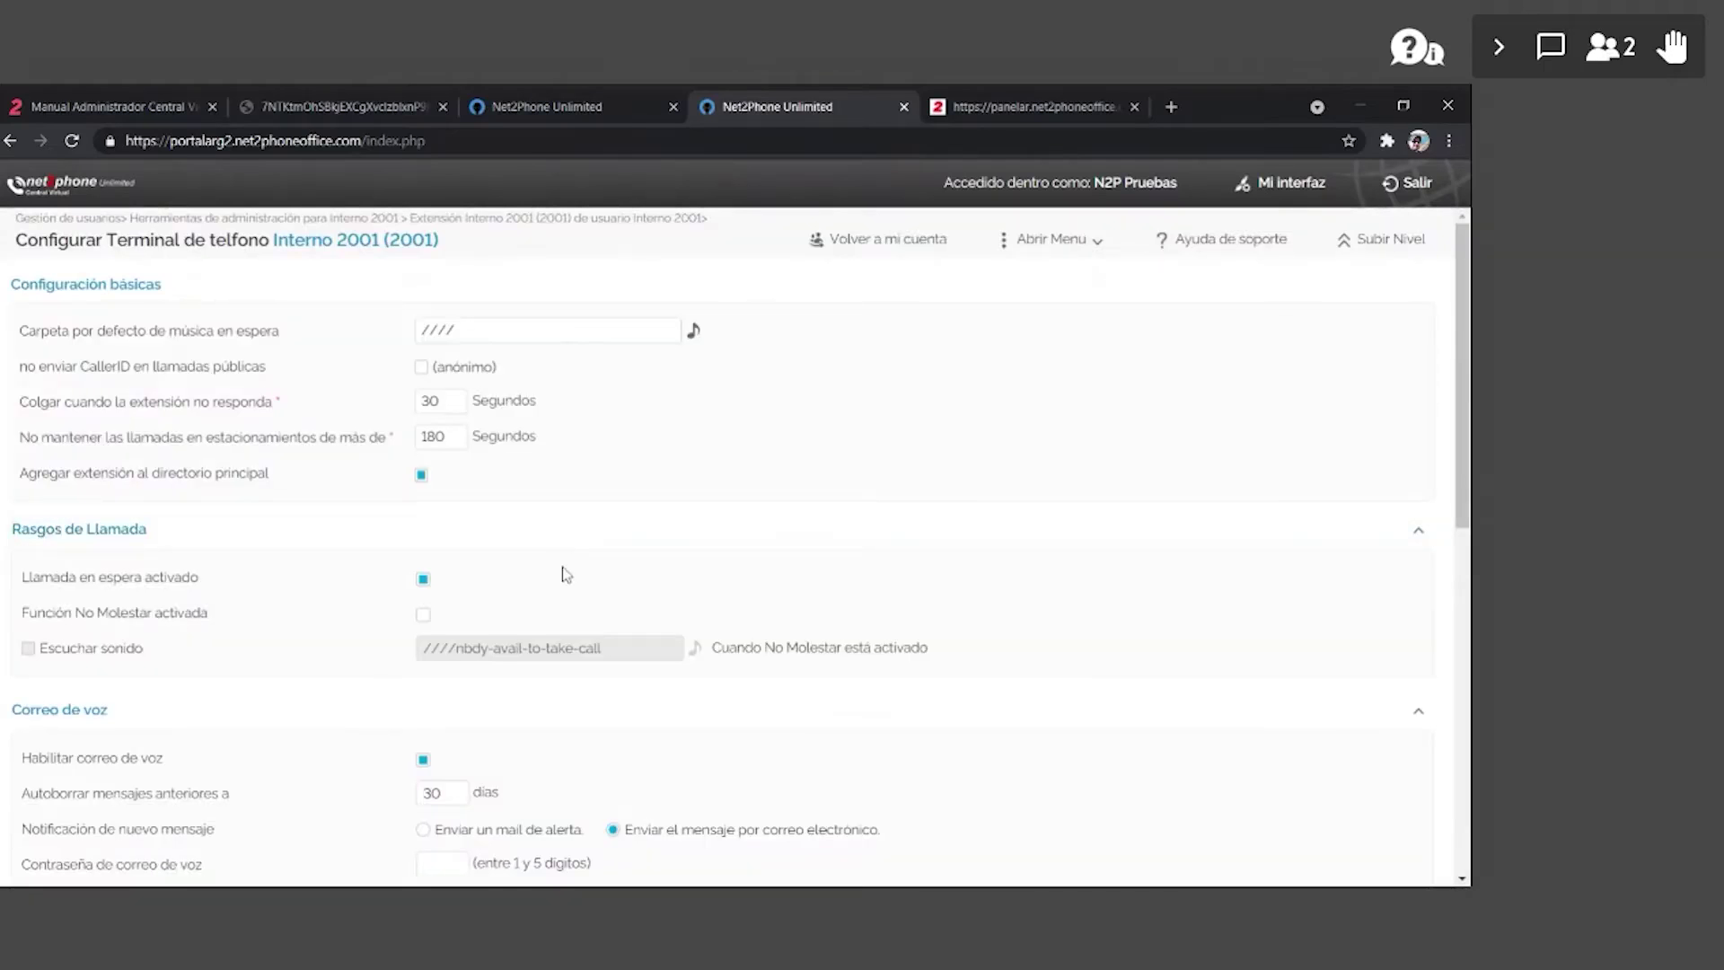
scroll(566, 574, "down", 2)
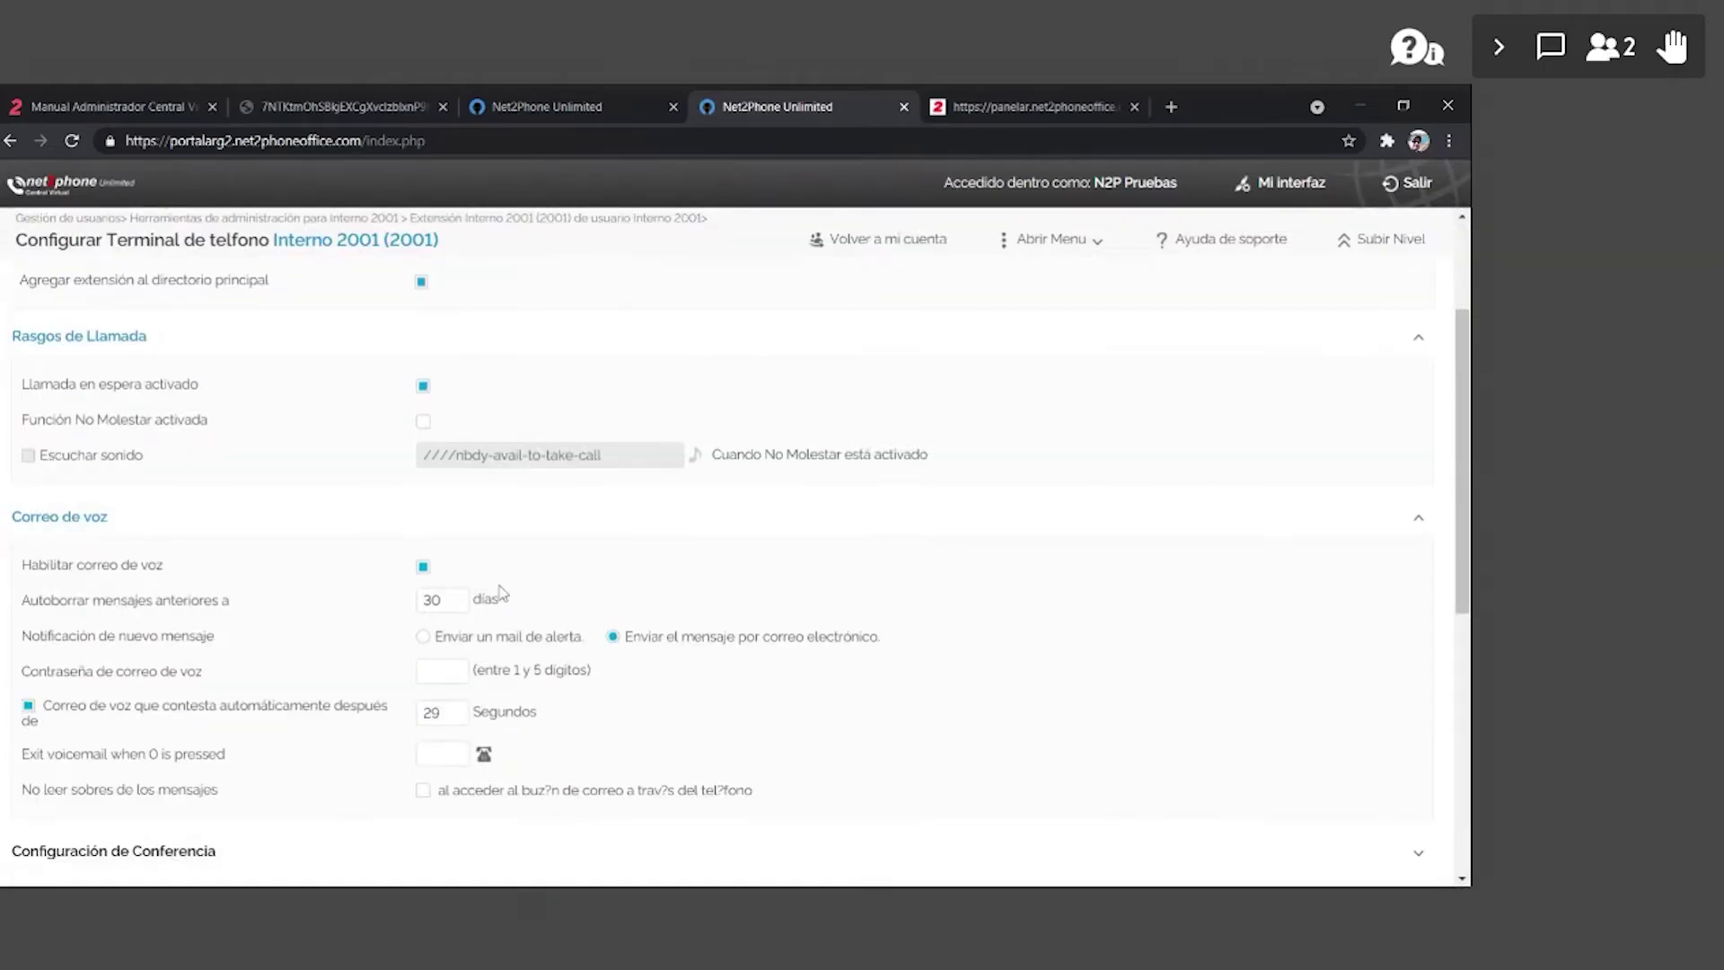
- Collapse and reopen the voicemail section and inspect the number of days before old messages are auto-deleted
left_click(27, 517)
left_click(27, 518)
key("Tab")
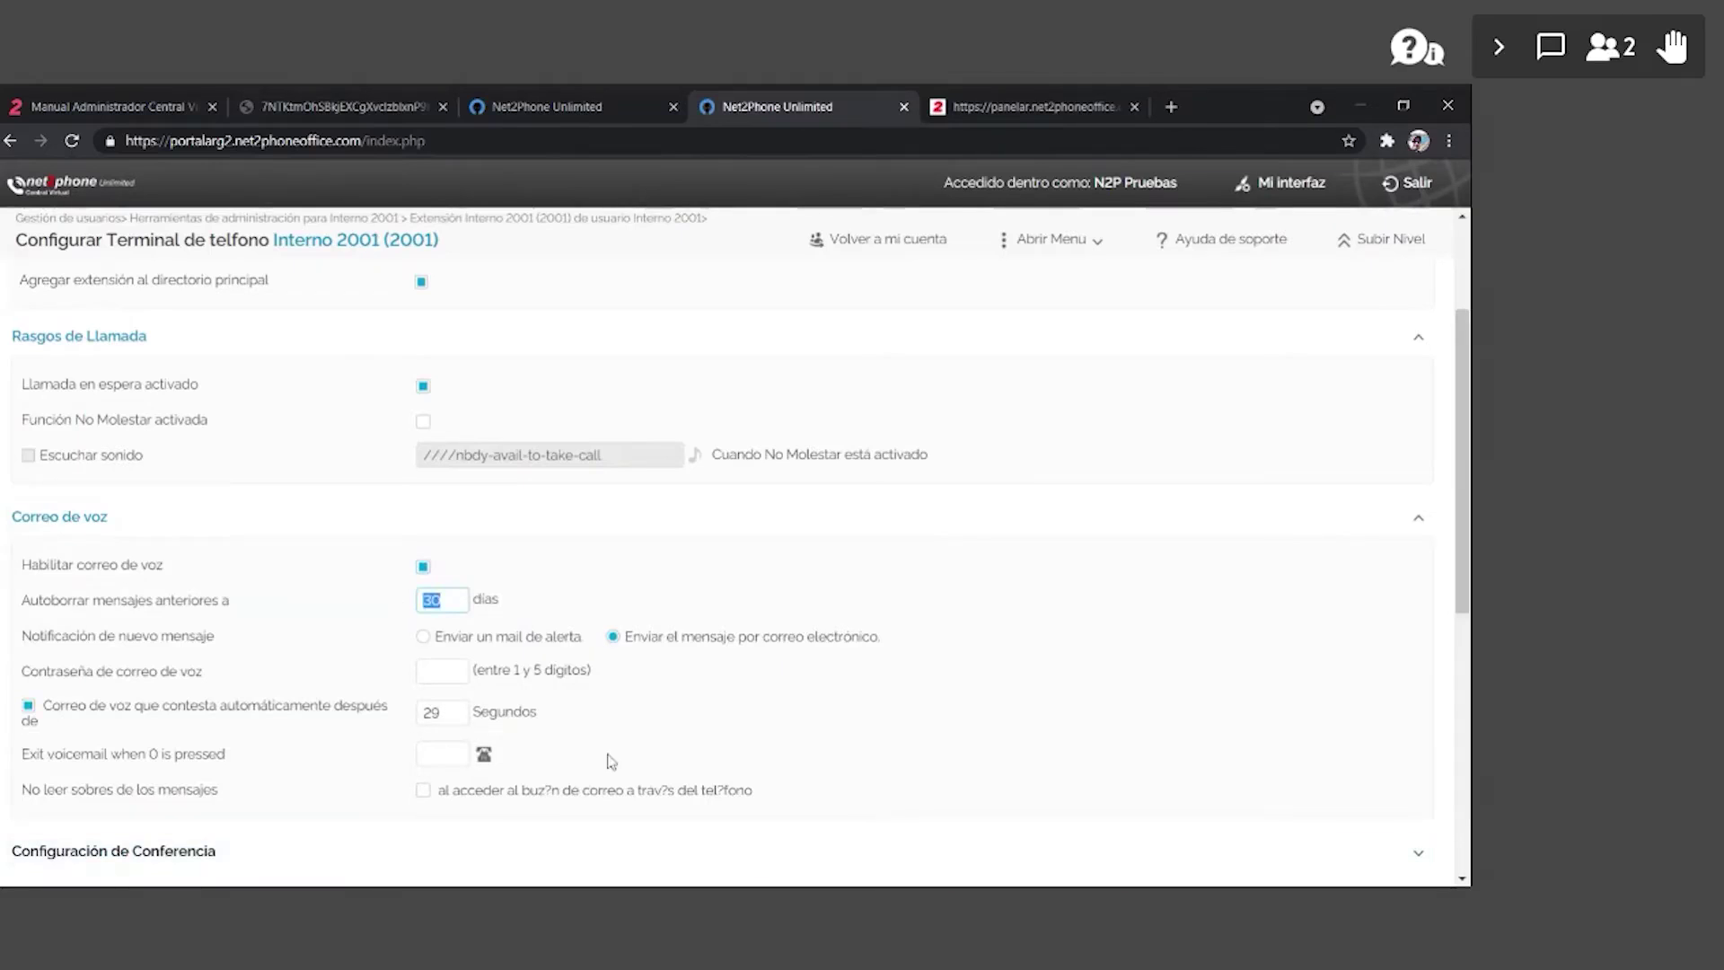
key("Right")
scroll(437, 875, "down", 2)
- Try a 15-second automatic voicemail answer delay and point out the email delivery of new messages and the voicemail password setting
left_click(25, 616)
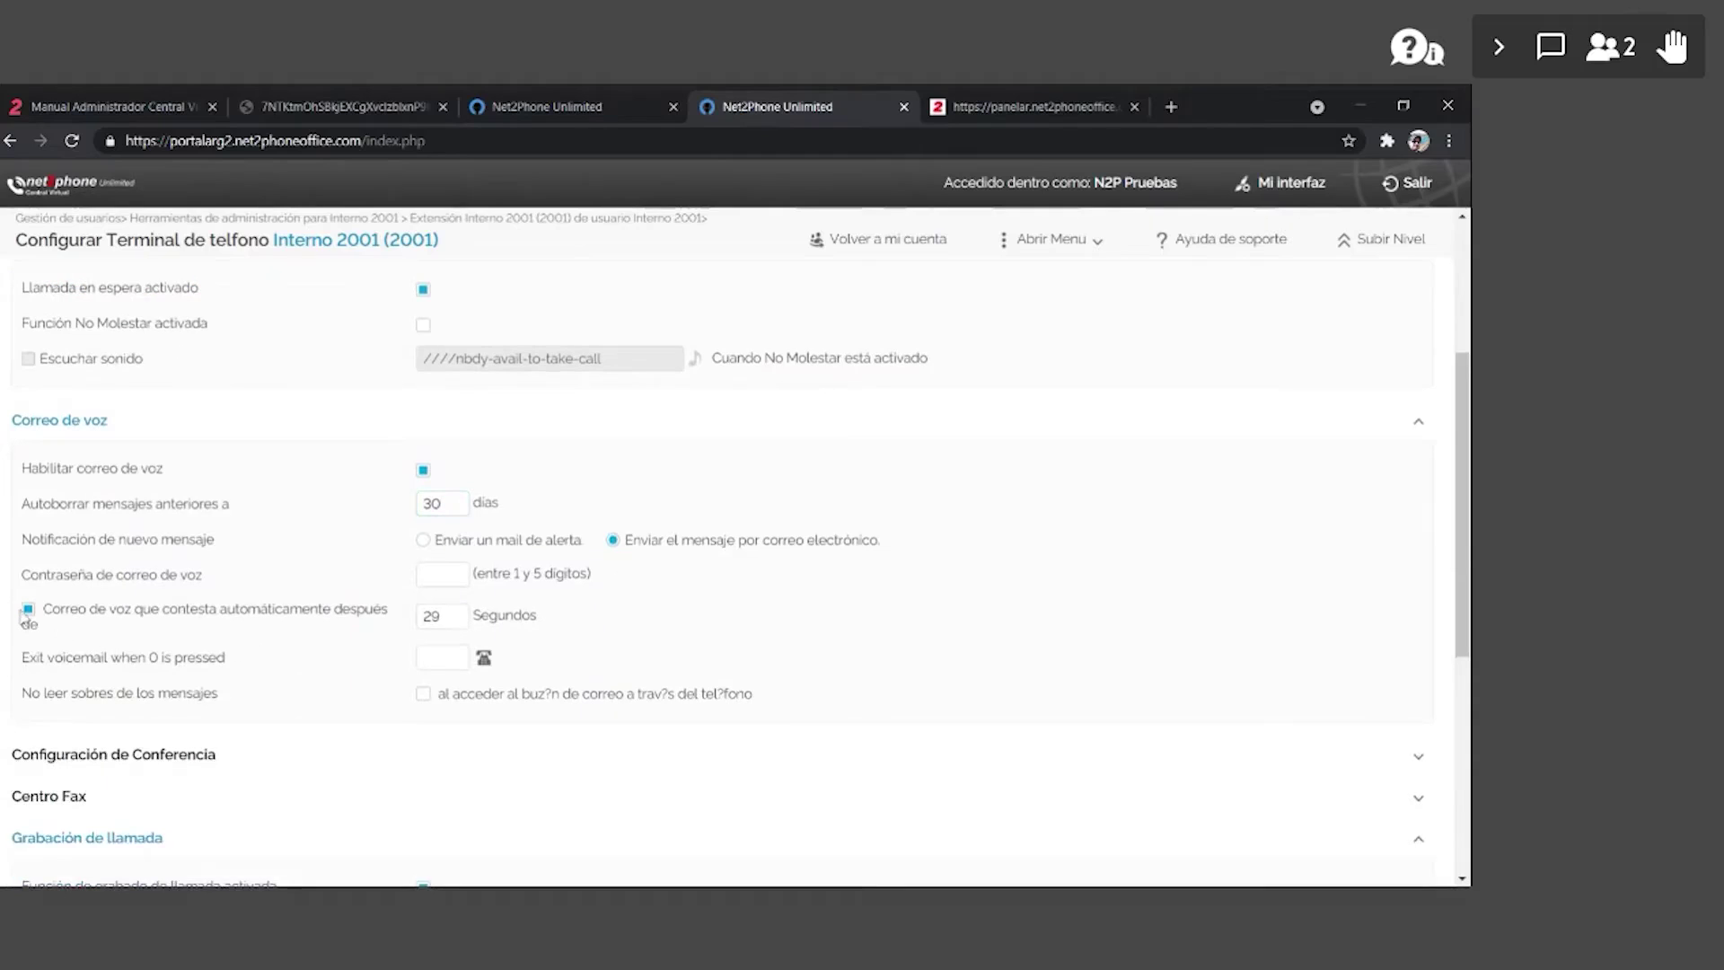
key("Tab")
type("15")
left_click_drag(631, 540, 871, 541)
left_click(838, 644)
left_click(442, 575)
scroll(458, 628, "down", 5)
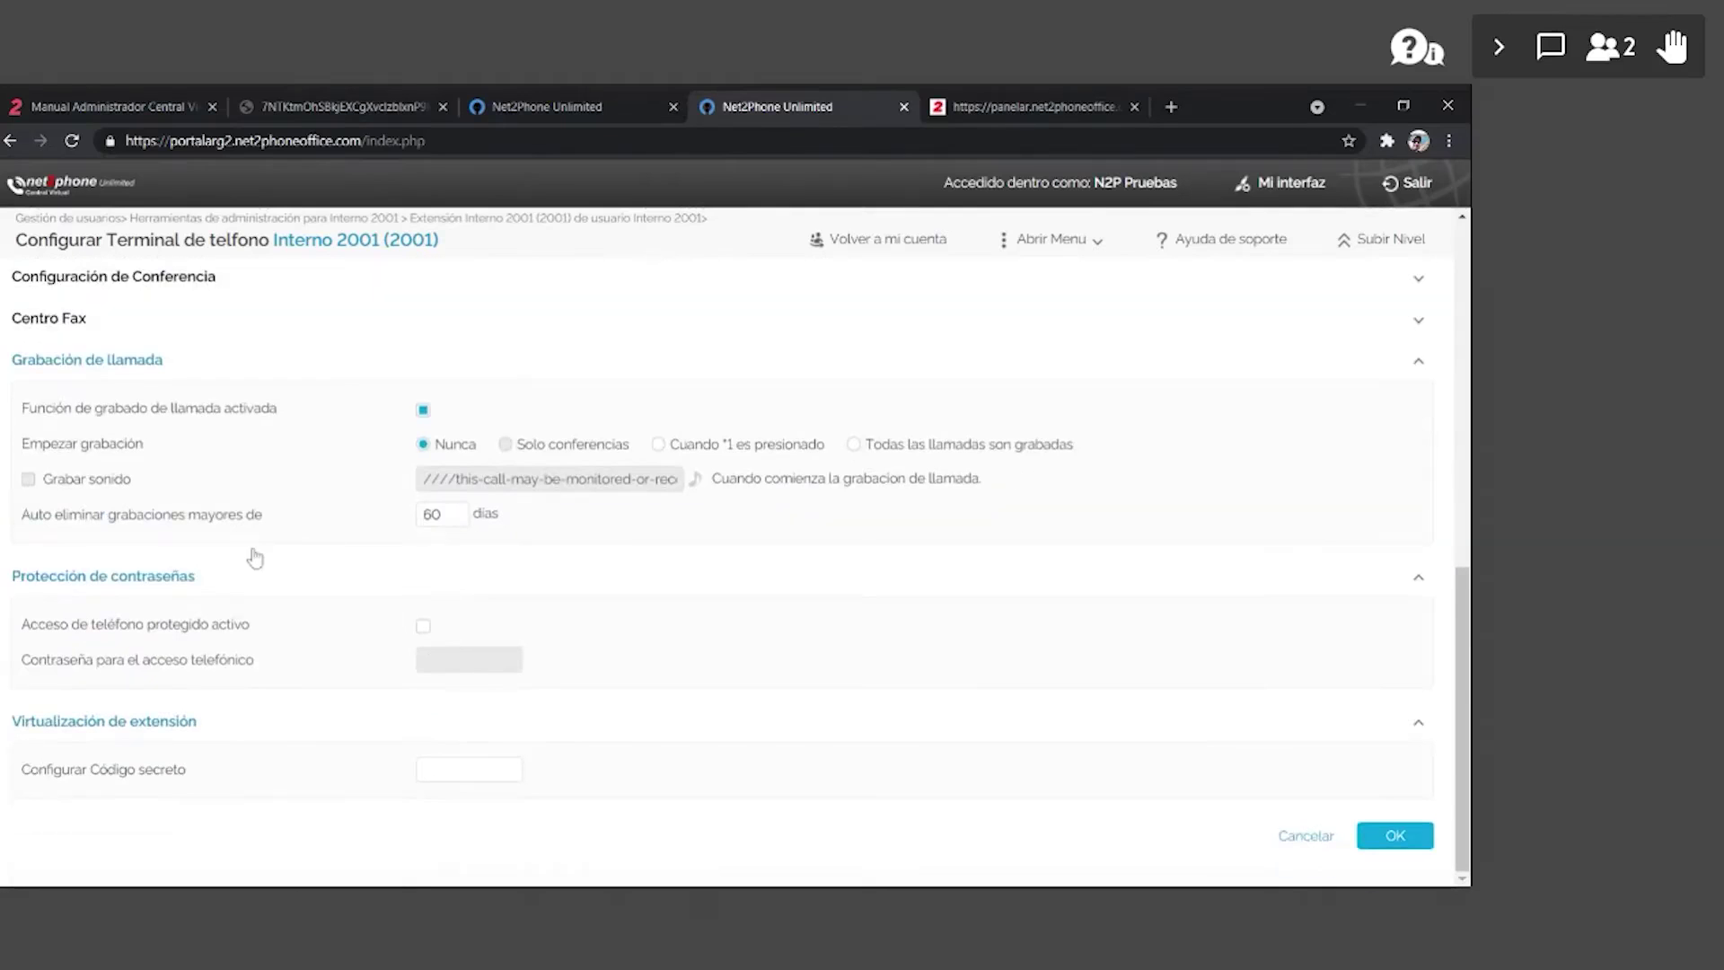
- Try the call recording options by choosing "Cuando *1 es presionado" and "Todas las llamadas son grabadas", and leave the configuration without saving
left_click(423, 411)
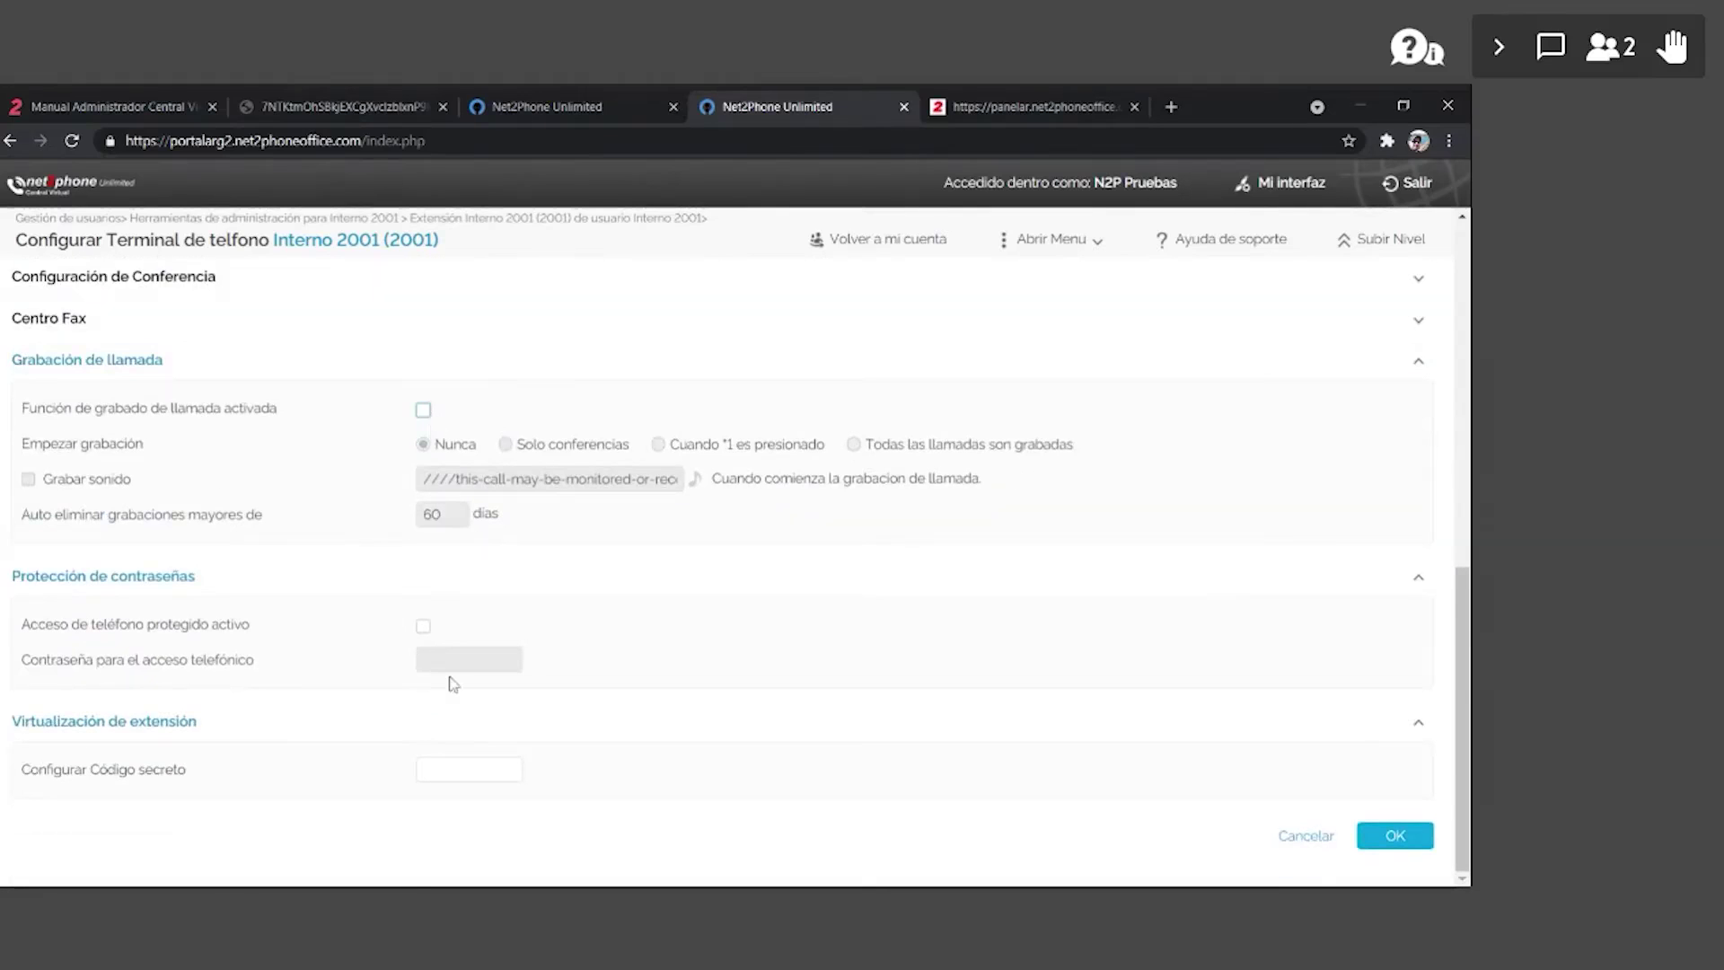
left_click(423, 410)
left_click(658, 444)
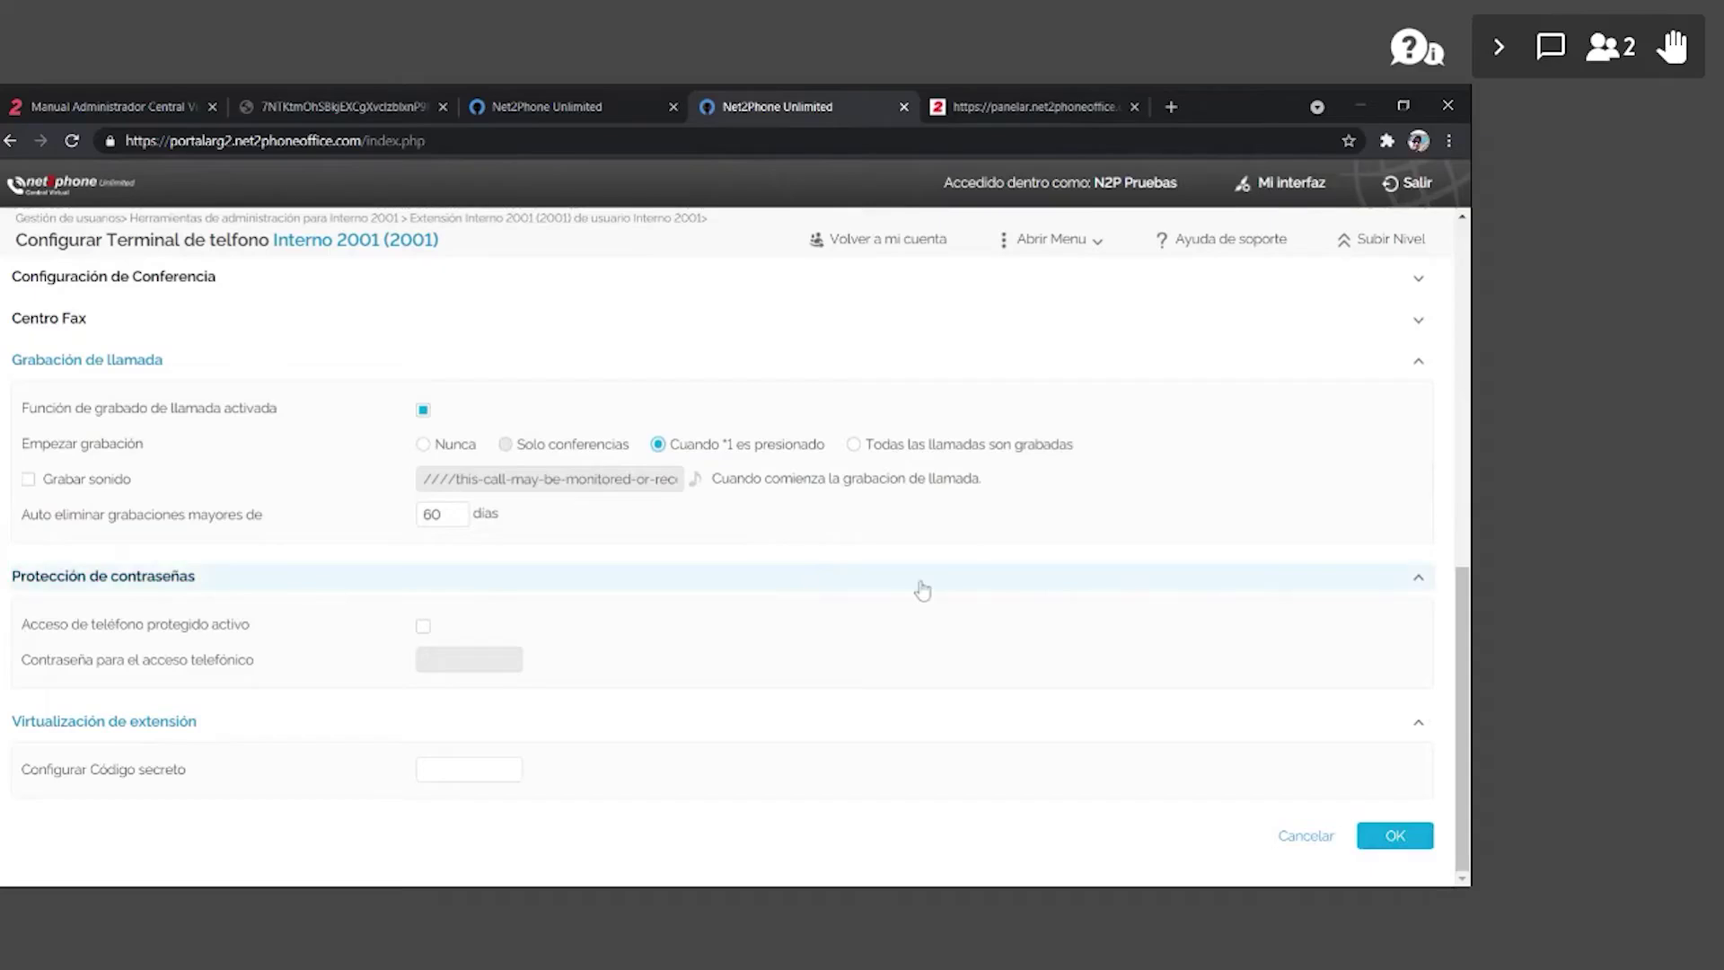
left_click(853, 444)
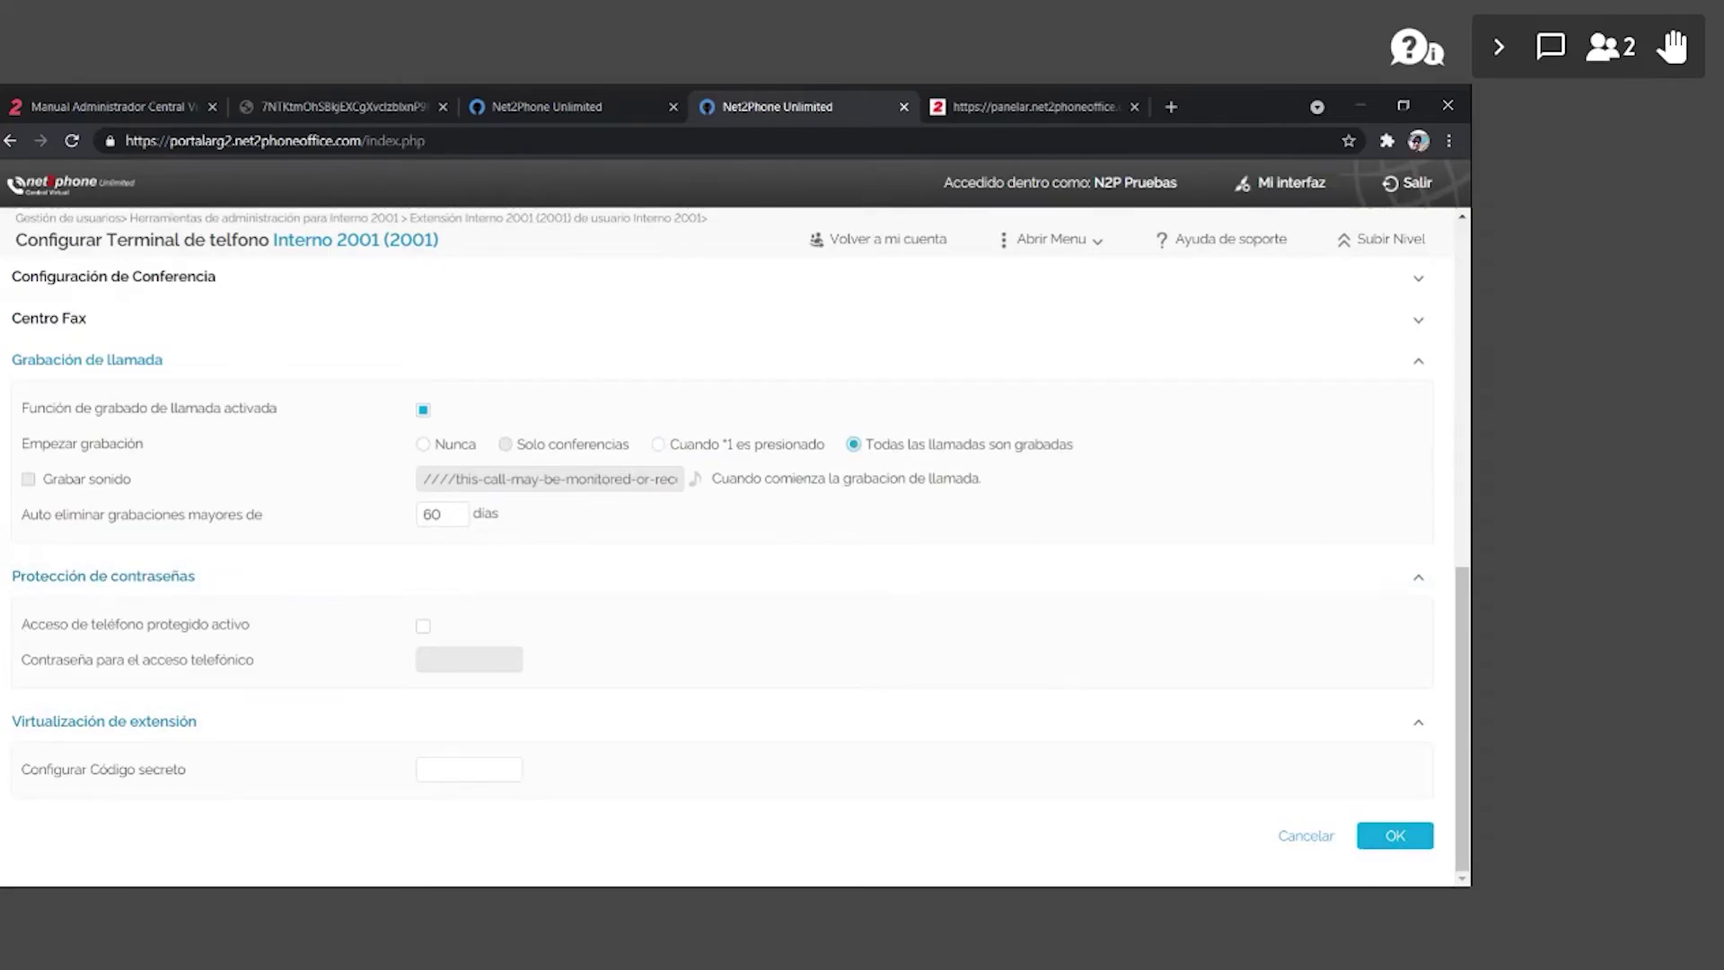
double_click(432, 514)
scroll(862, 662, "up", 4)
scroll(864, 662, "up", 4)
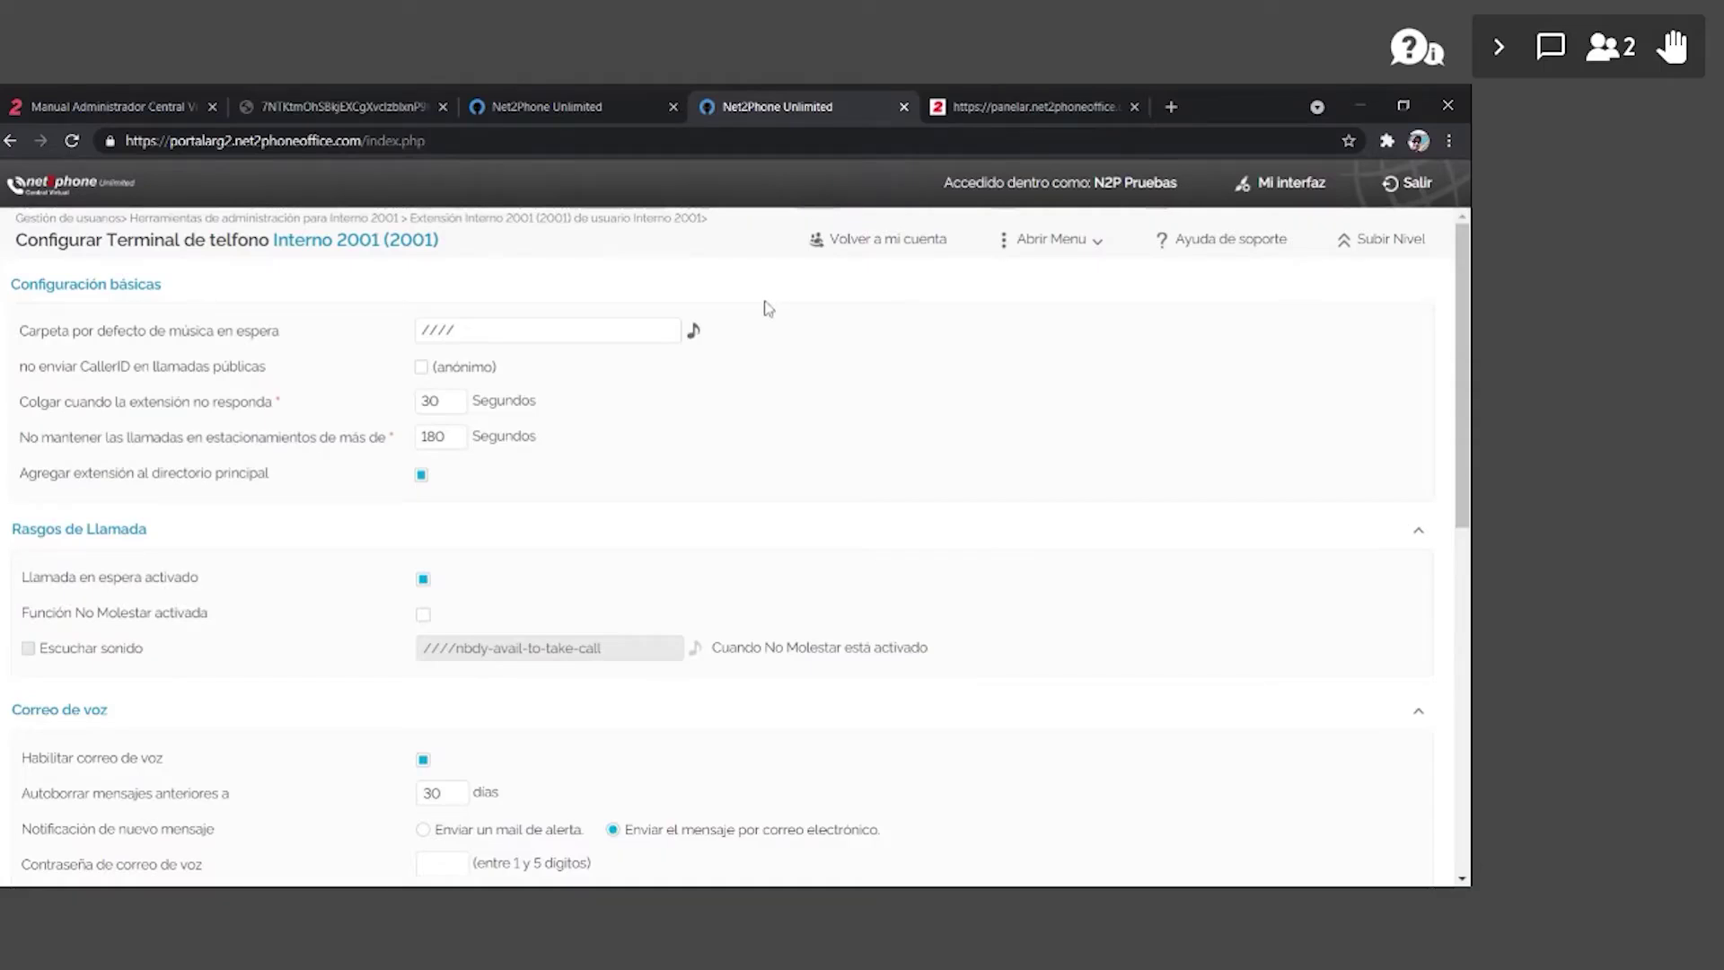
left_click(1369, 260)
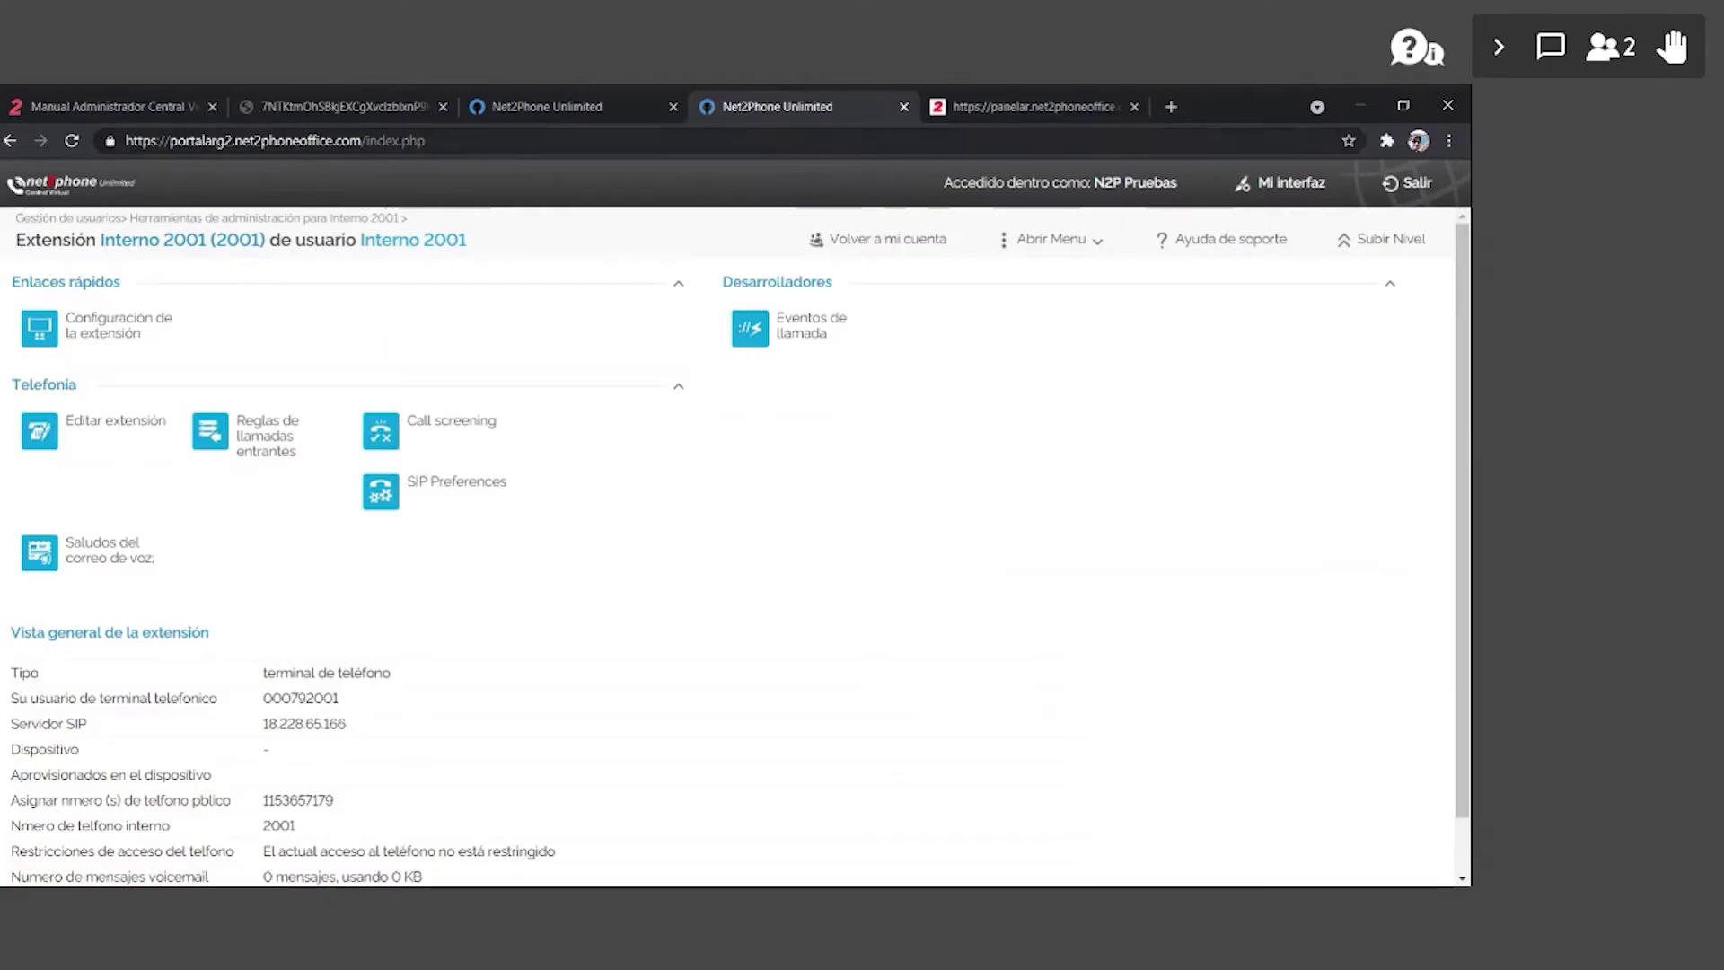
- Check the manual's index entries on incoming call rules and return to the N2P Pruebas portal
left_click(341, 106)
scroll(568, 452, "down", 2)
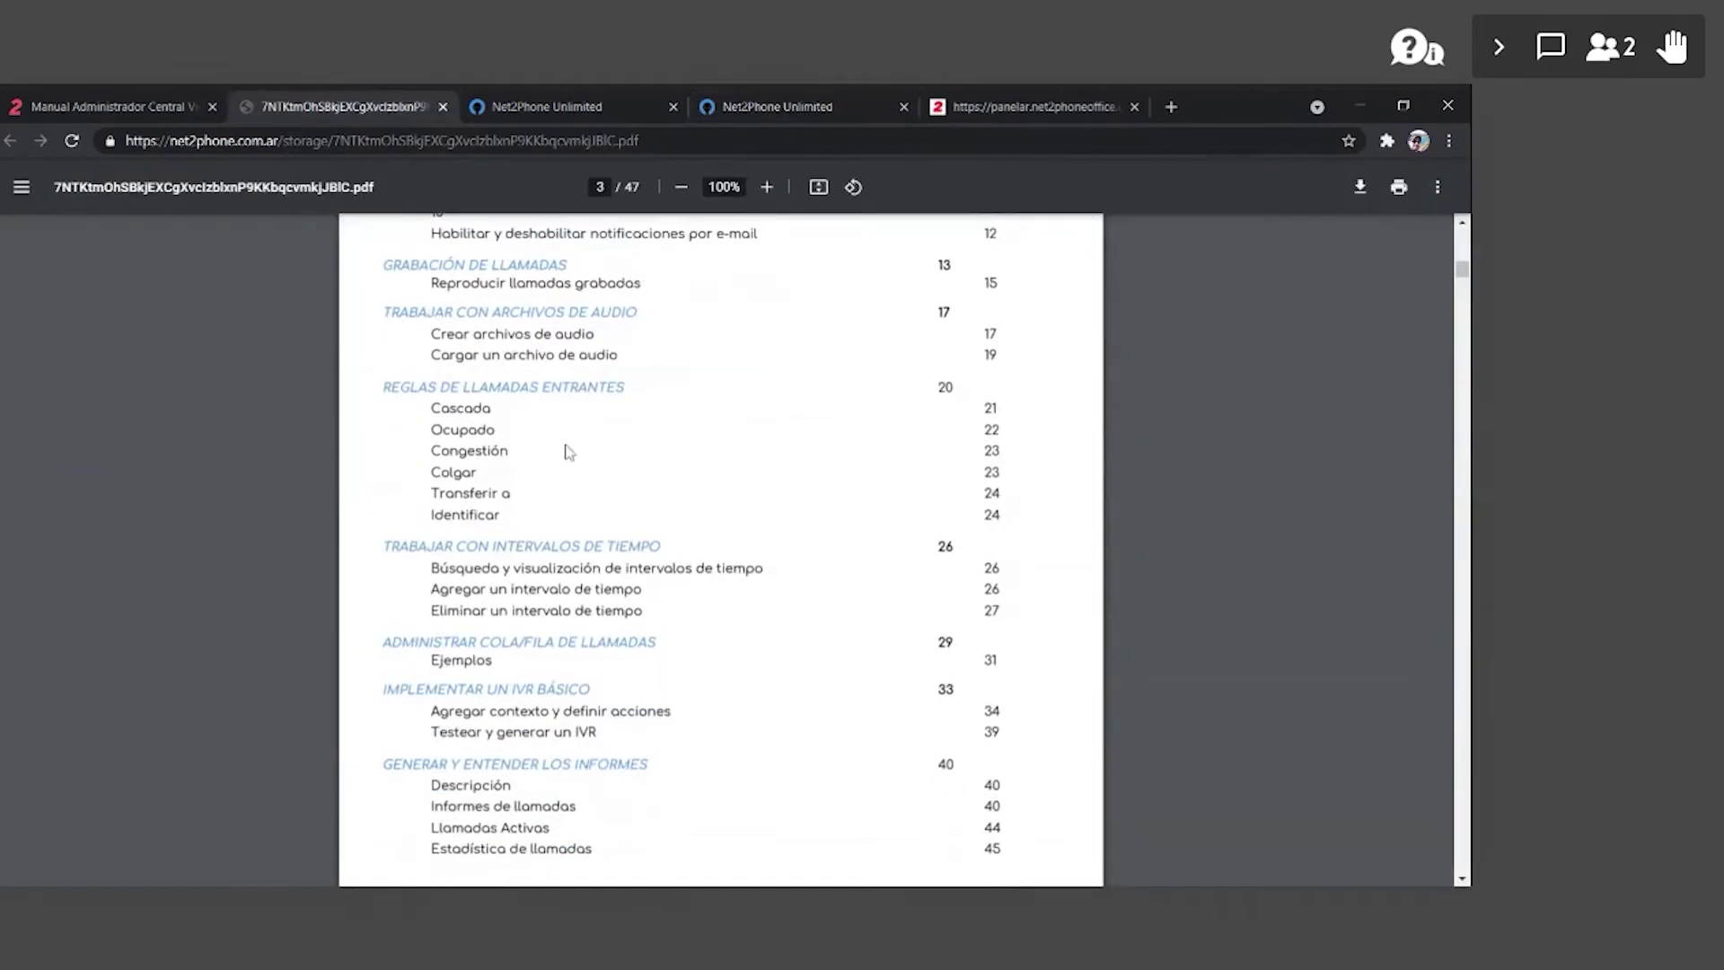
left_click(503, 106)
left_click(778, 106)
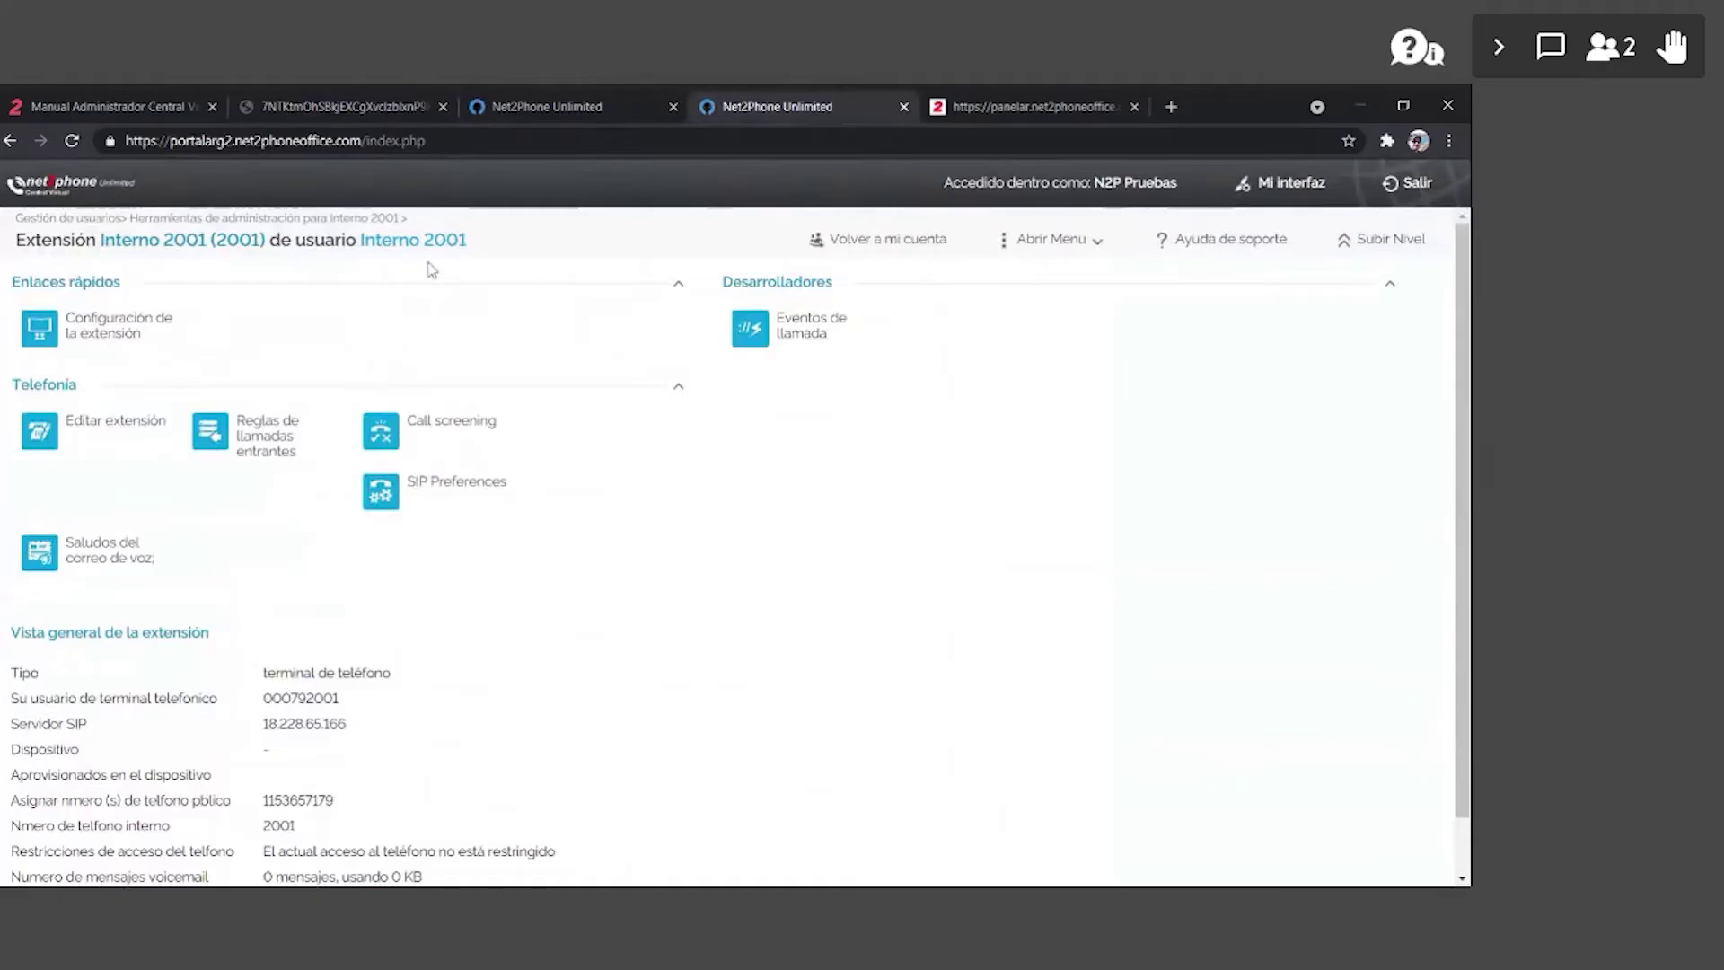
- Go back through the user list to Interno 2001's extension and open its incoming call rules
left_click(329, 220)
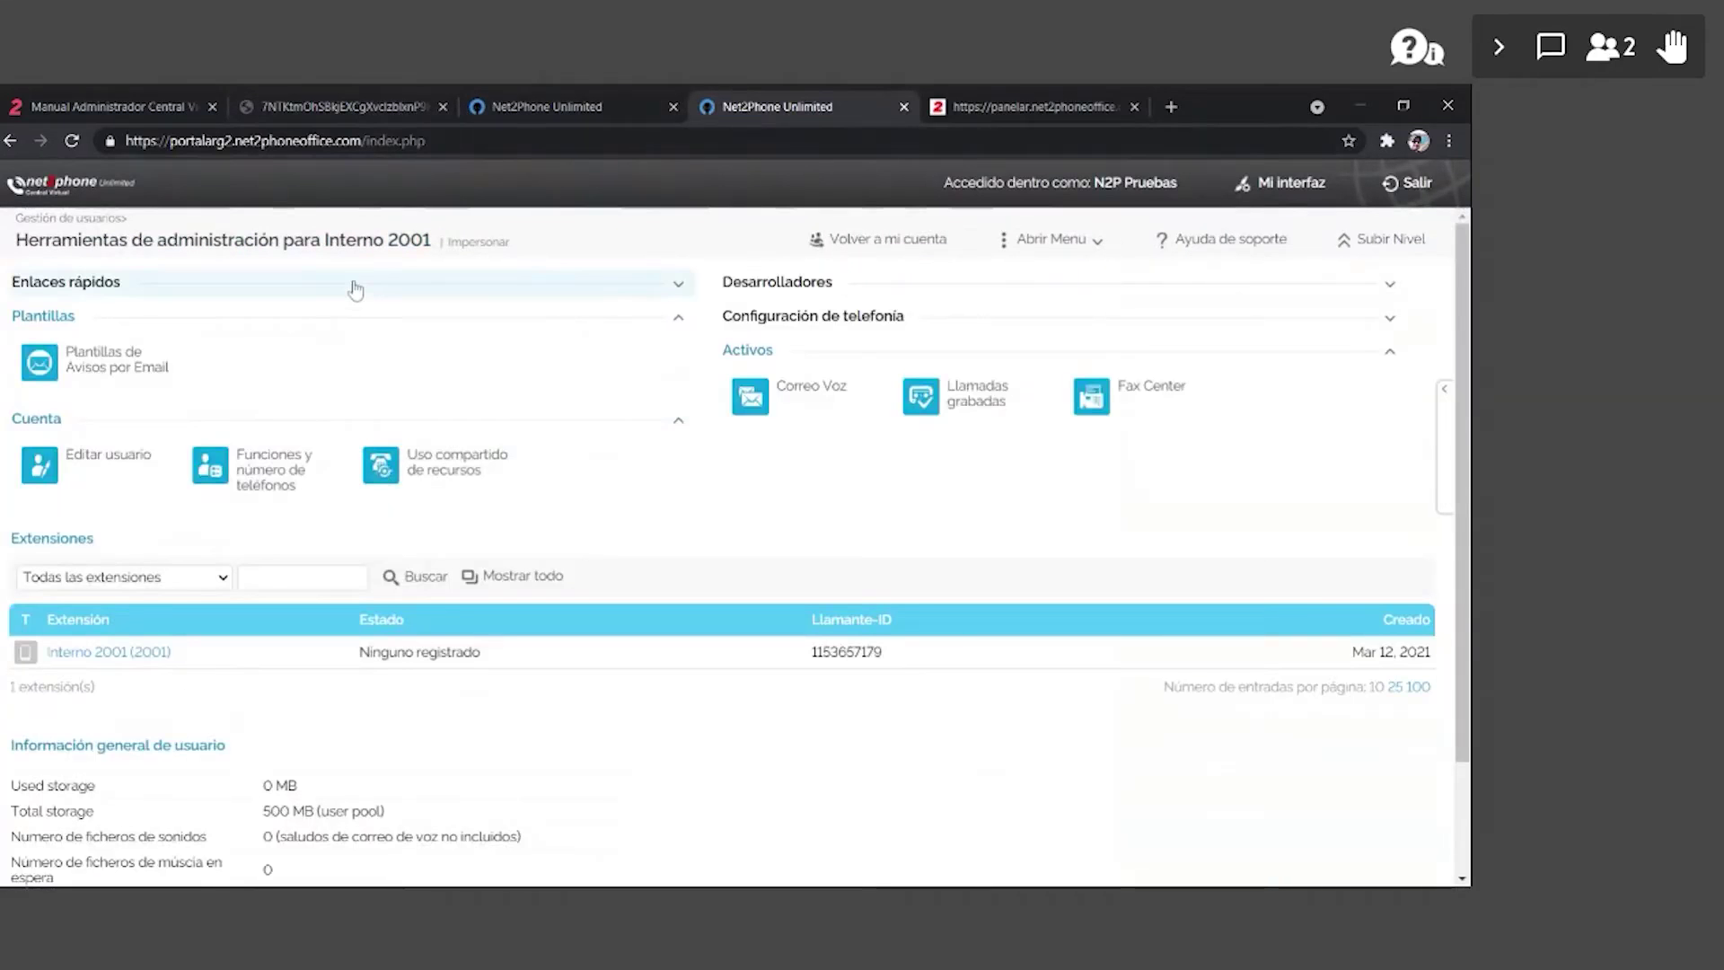
left_click(3, 545)
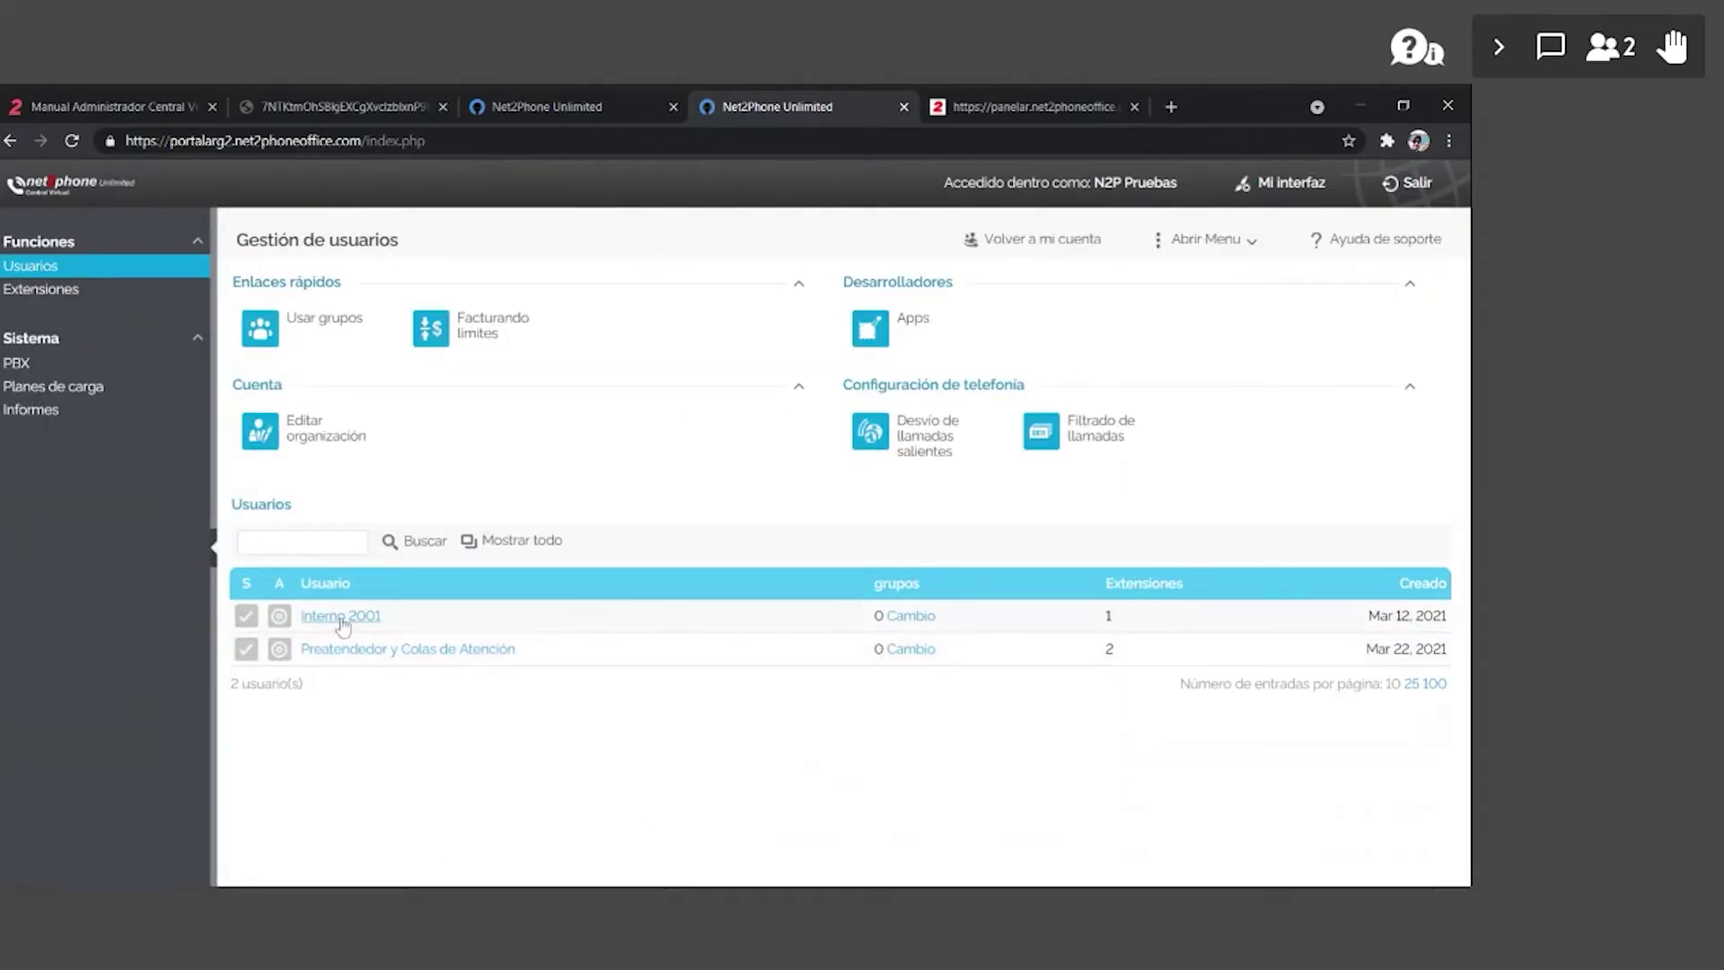
left_click(342, 618)
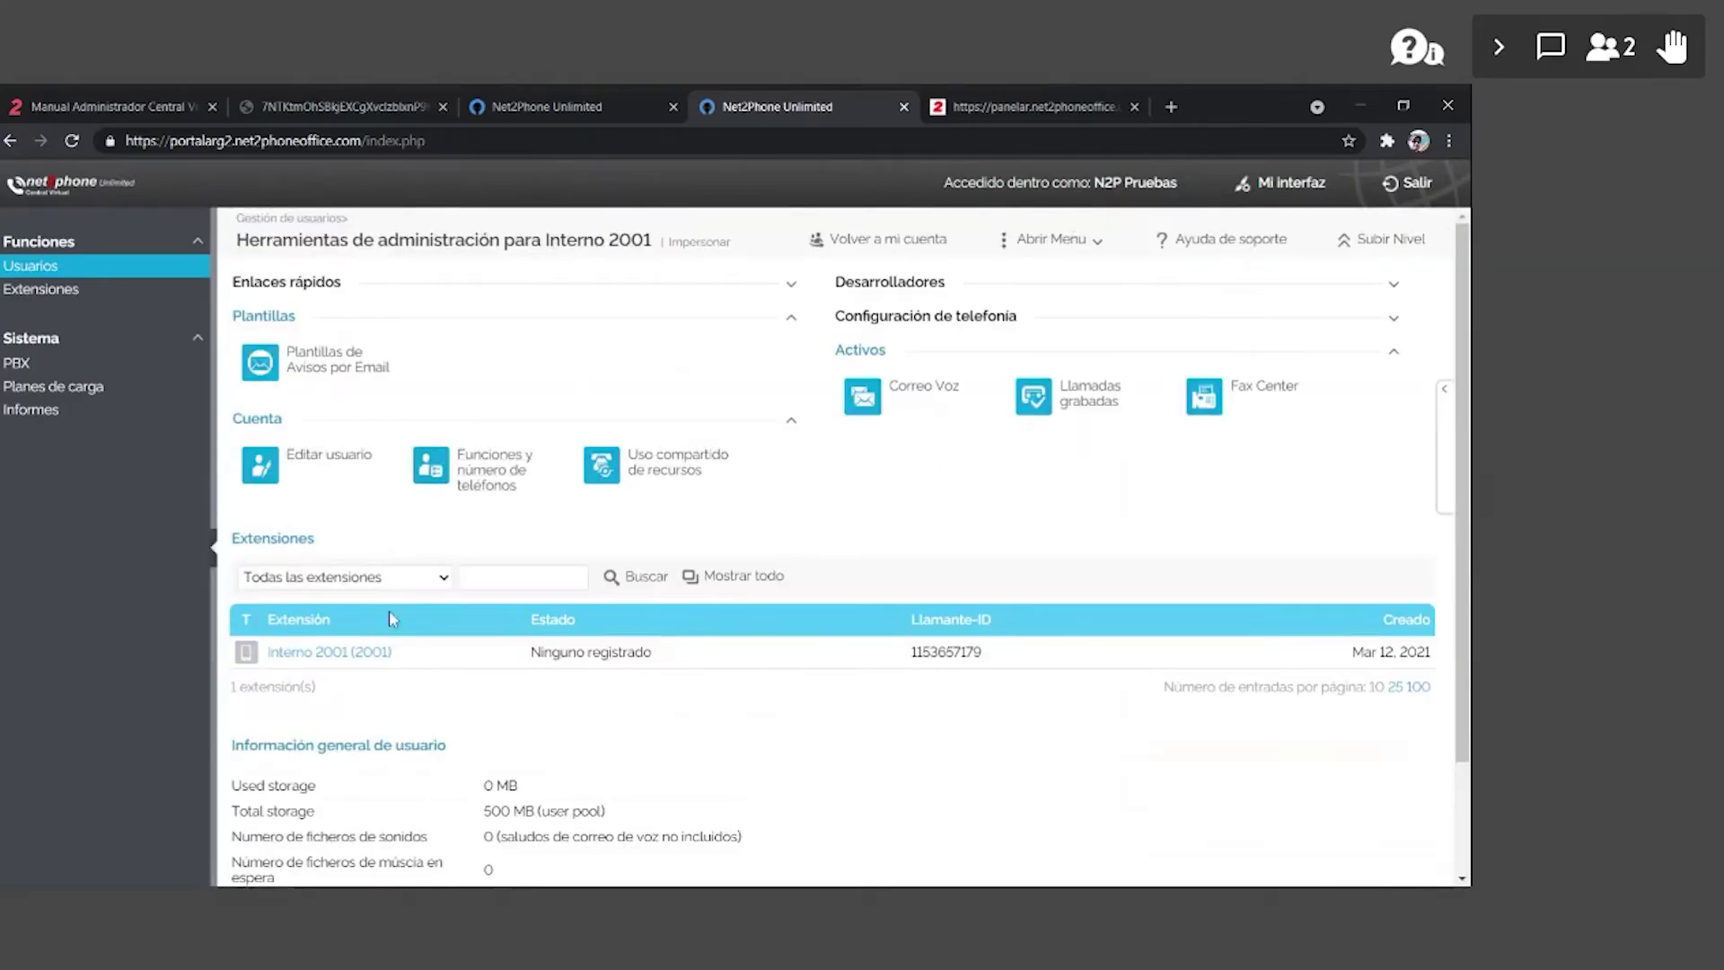
left_click(214, 545)
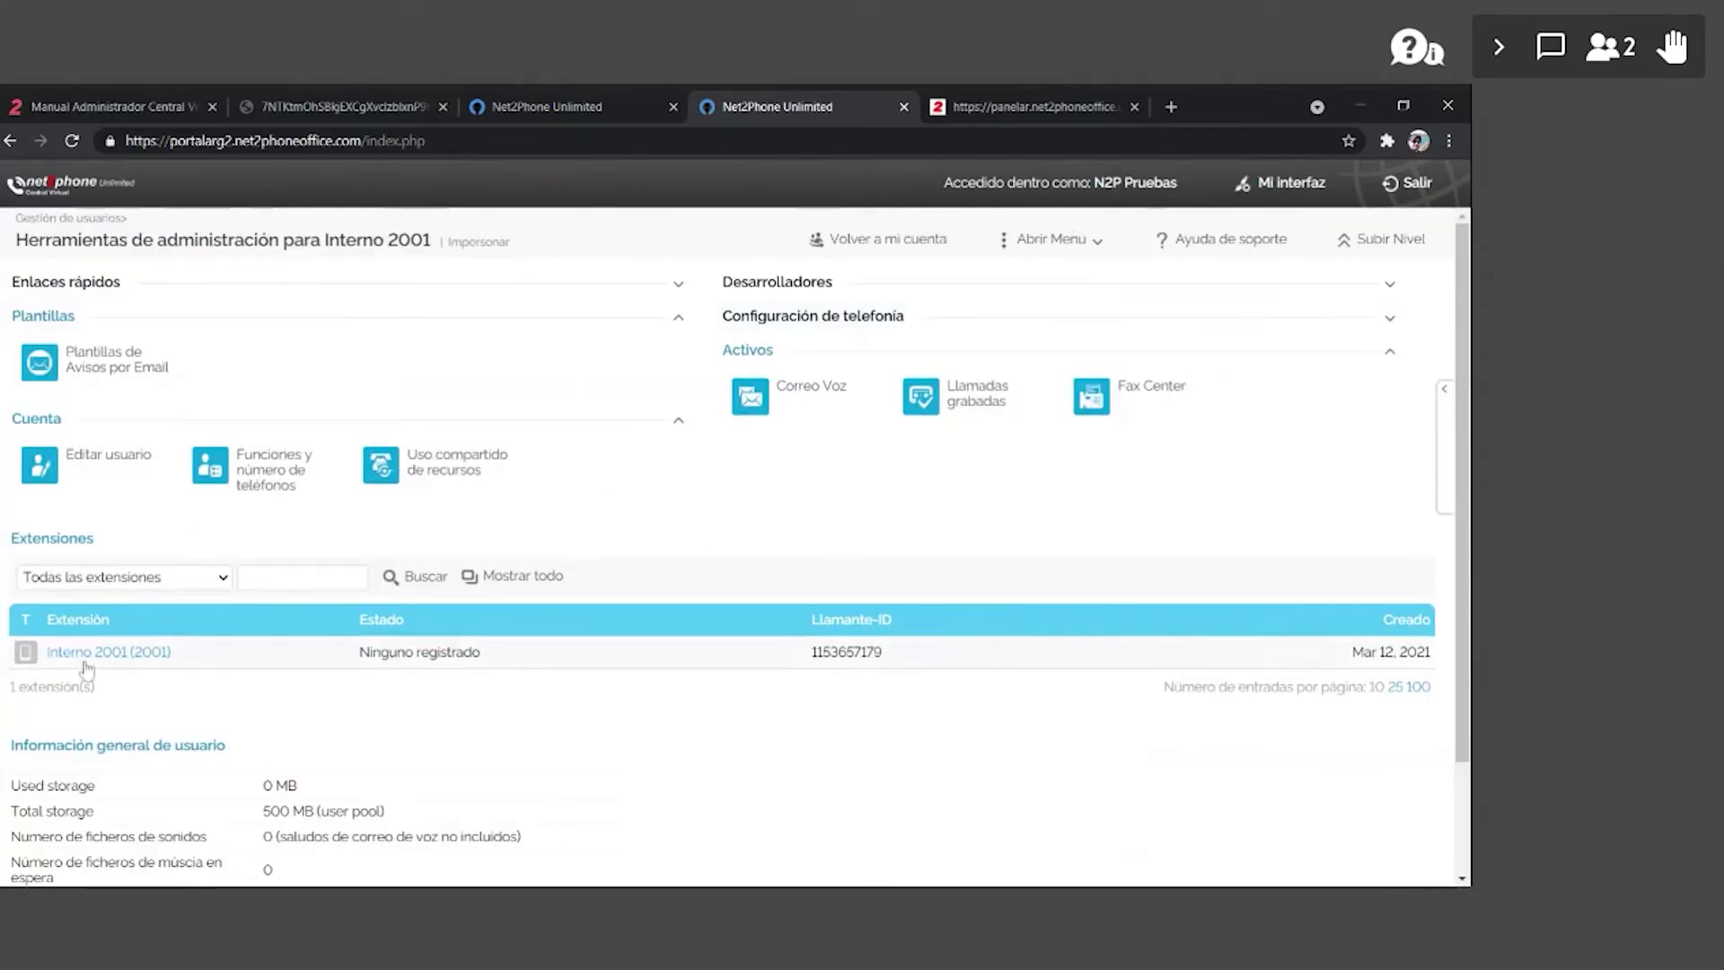
left_click(110, 653)
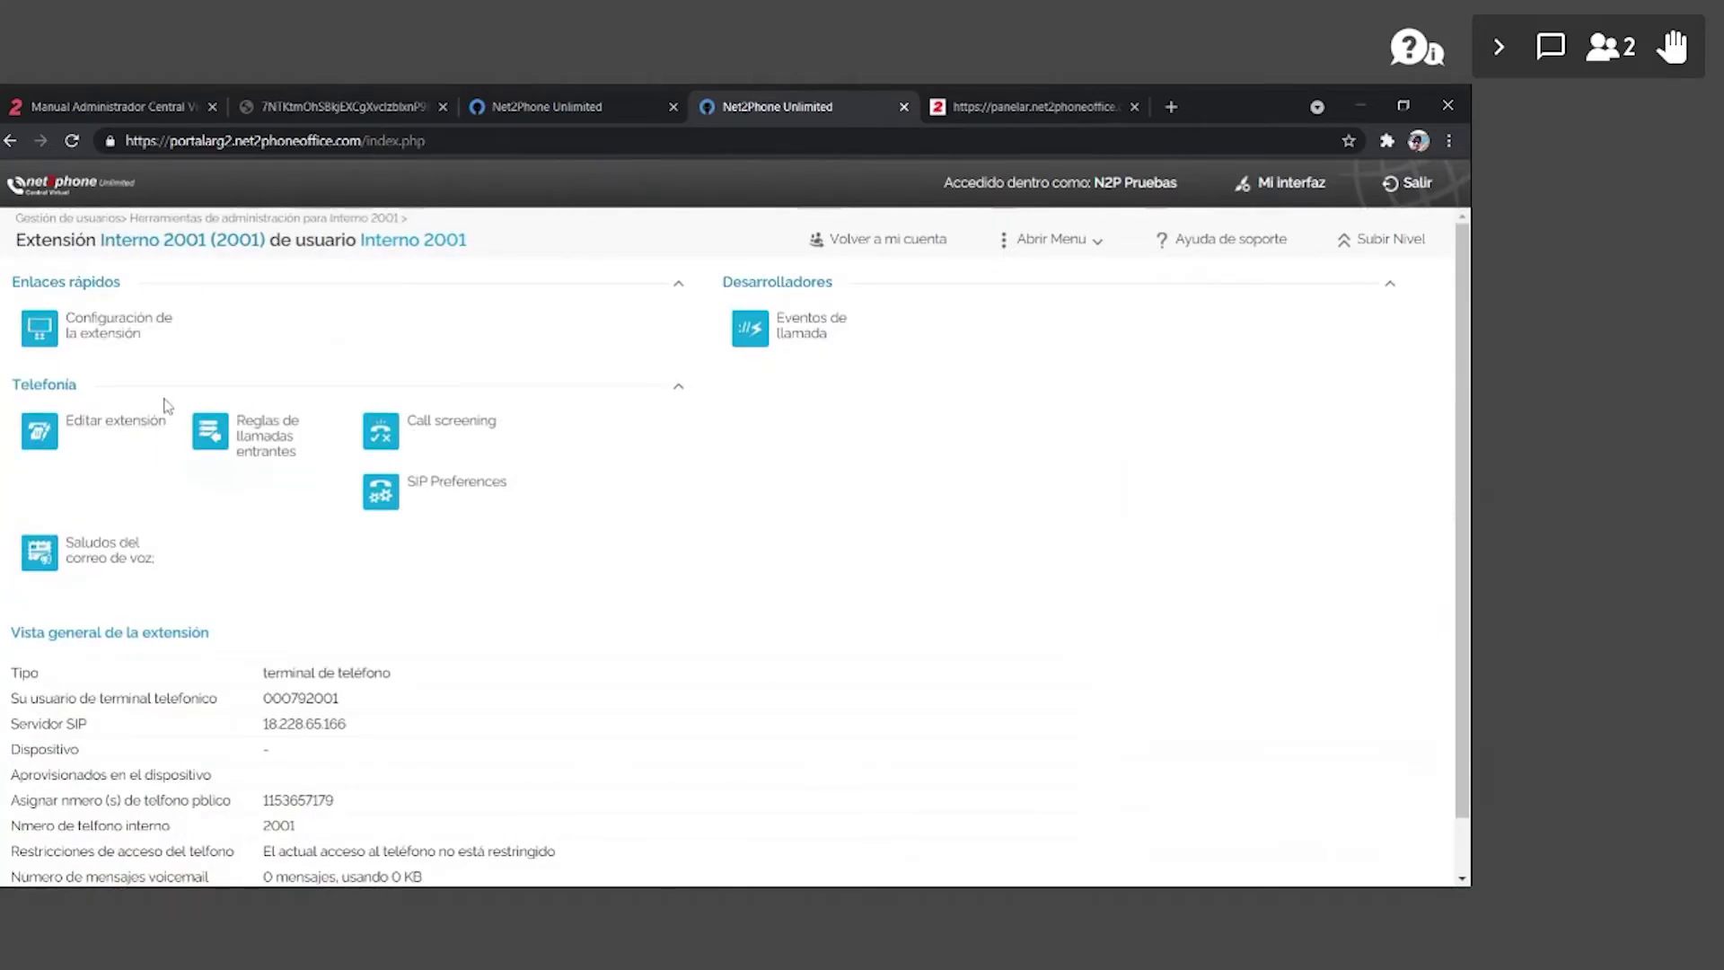
left_click(258, 460)
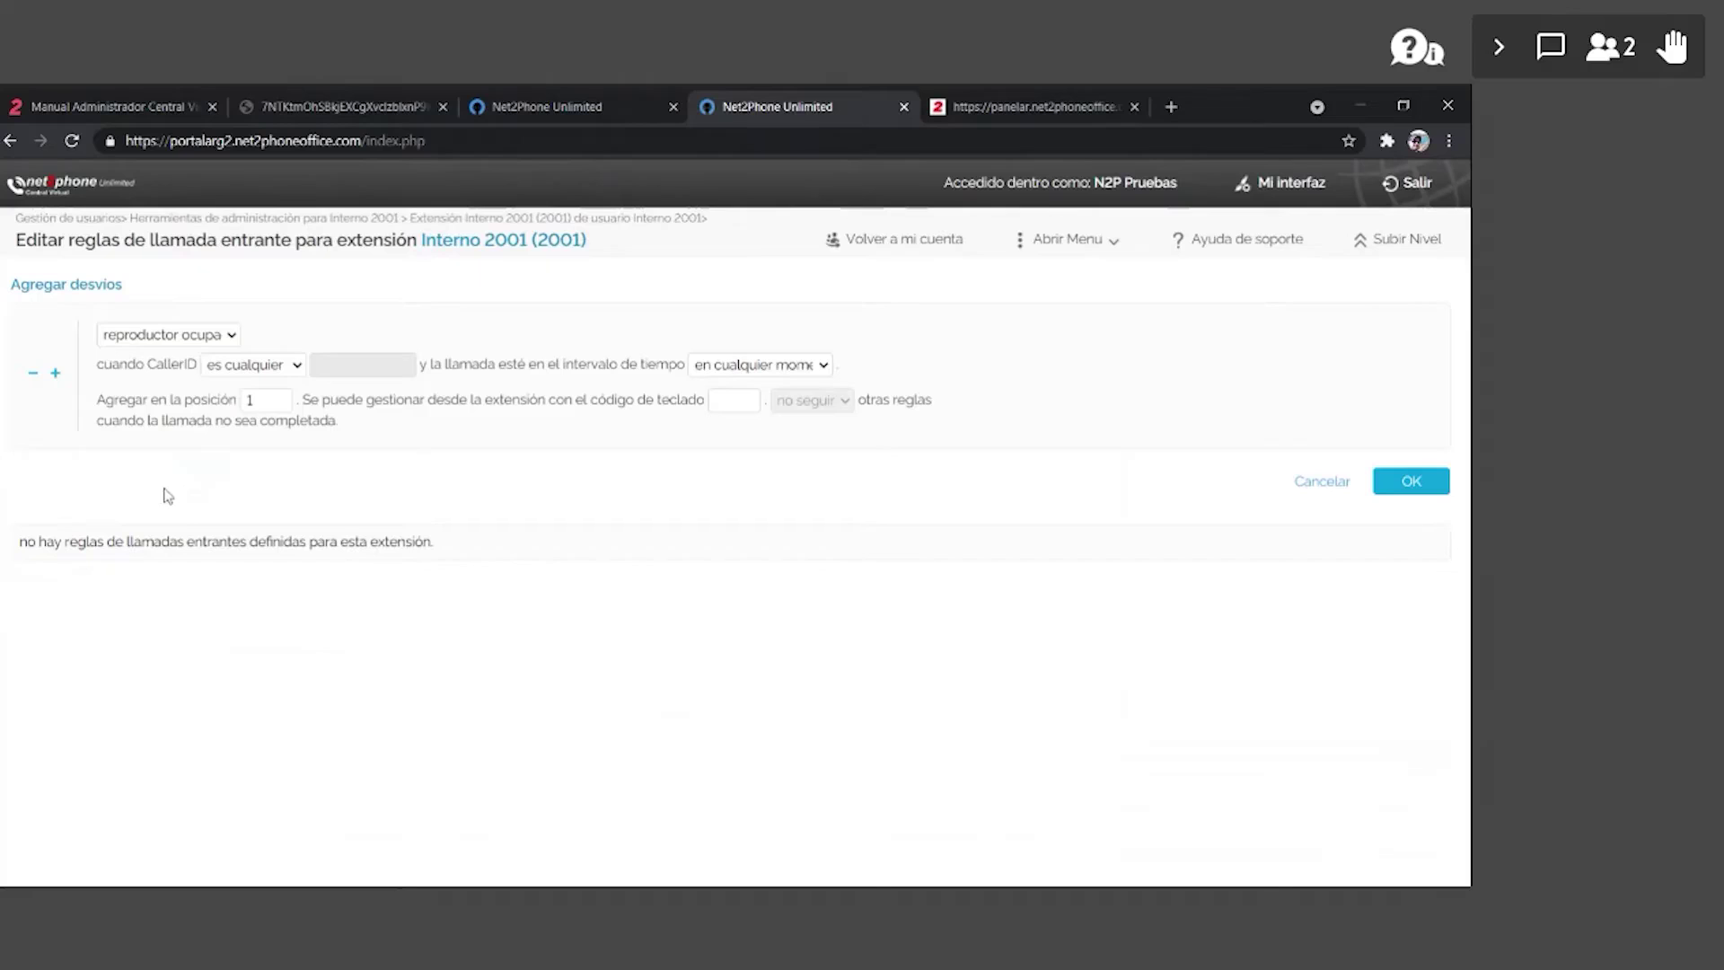
- Set the new incoming call rule to "transferir a" and enter a sample destination phone number
left_click(197, 344)
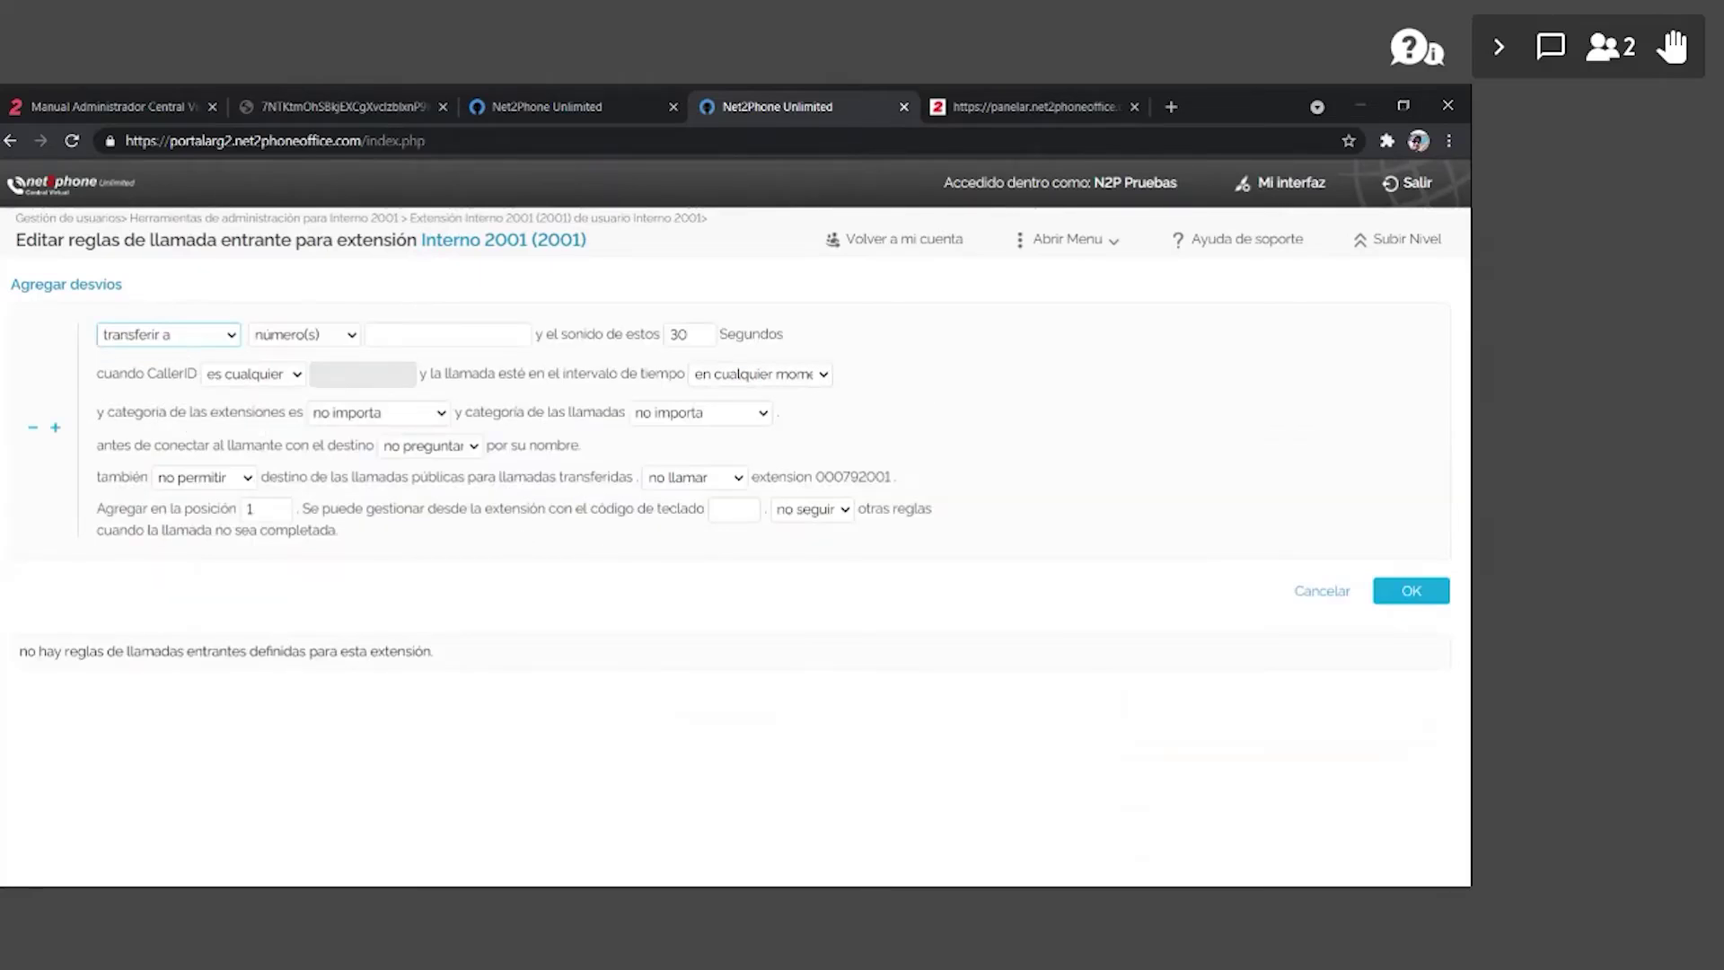
left_click(447, 334)
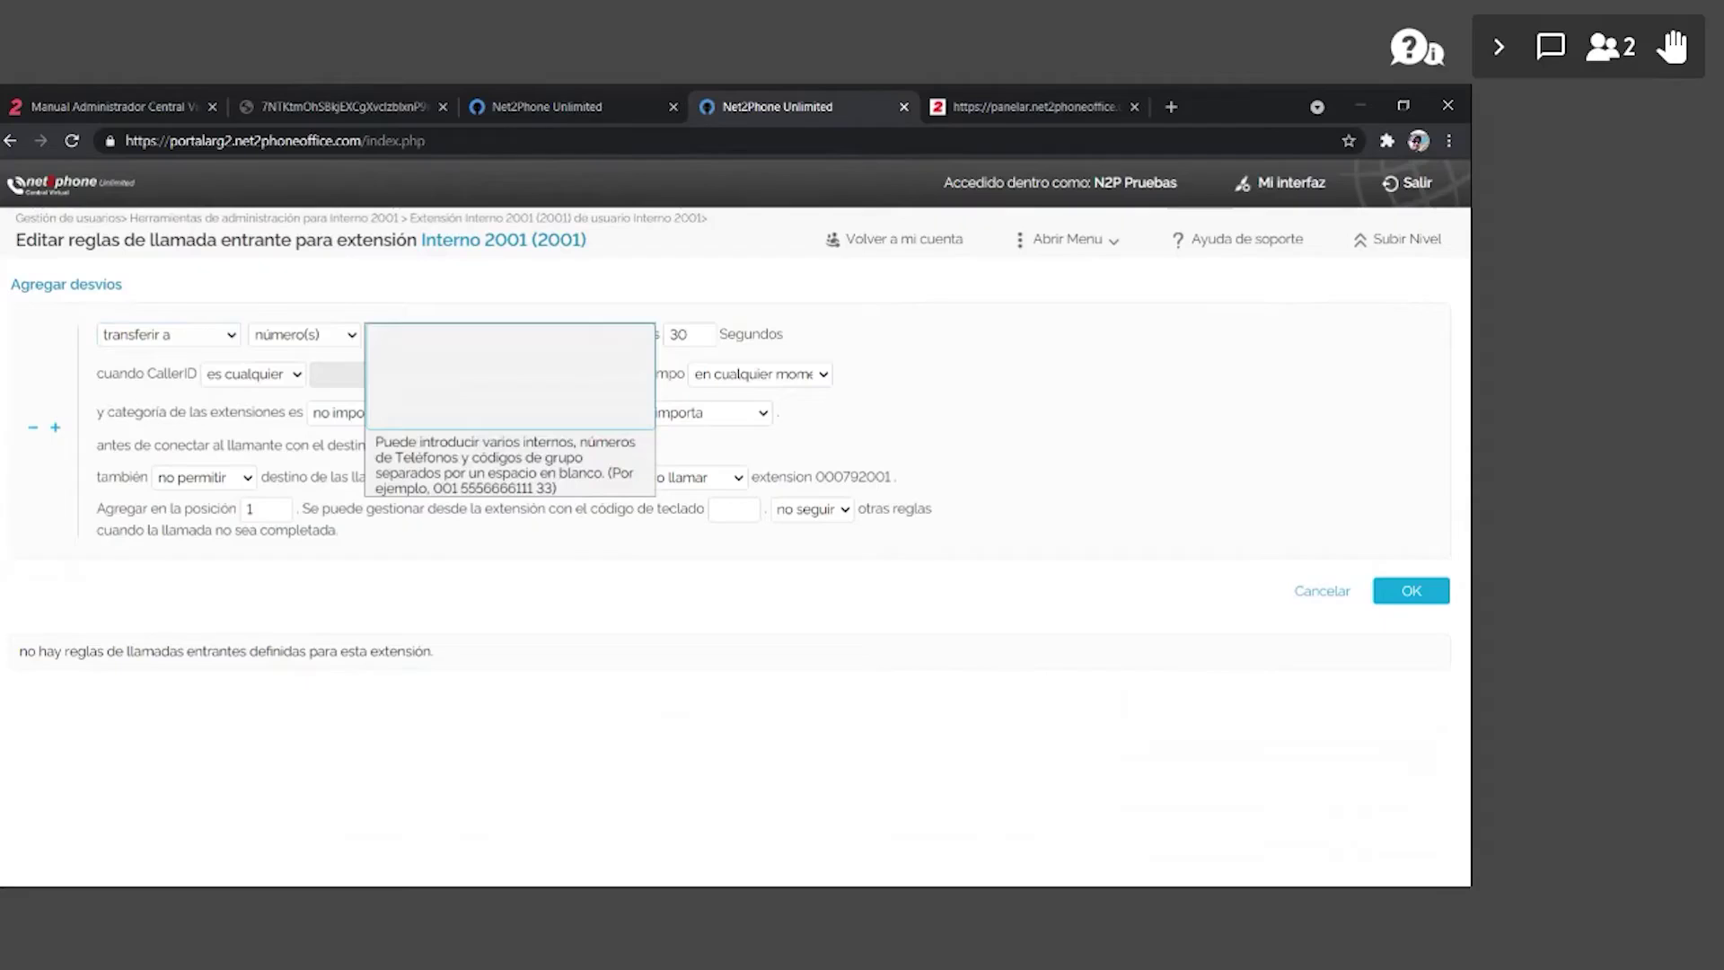
type("555555555")
key("Tab")
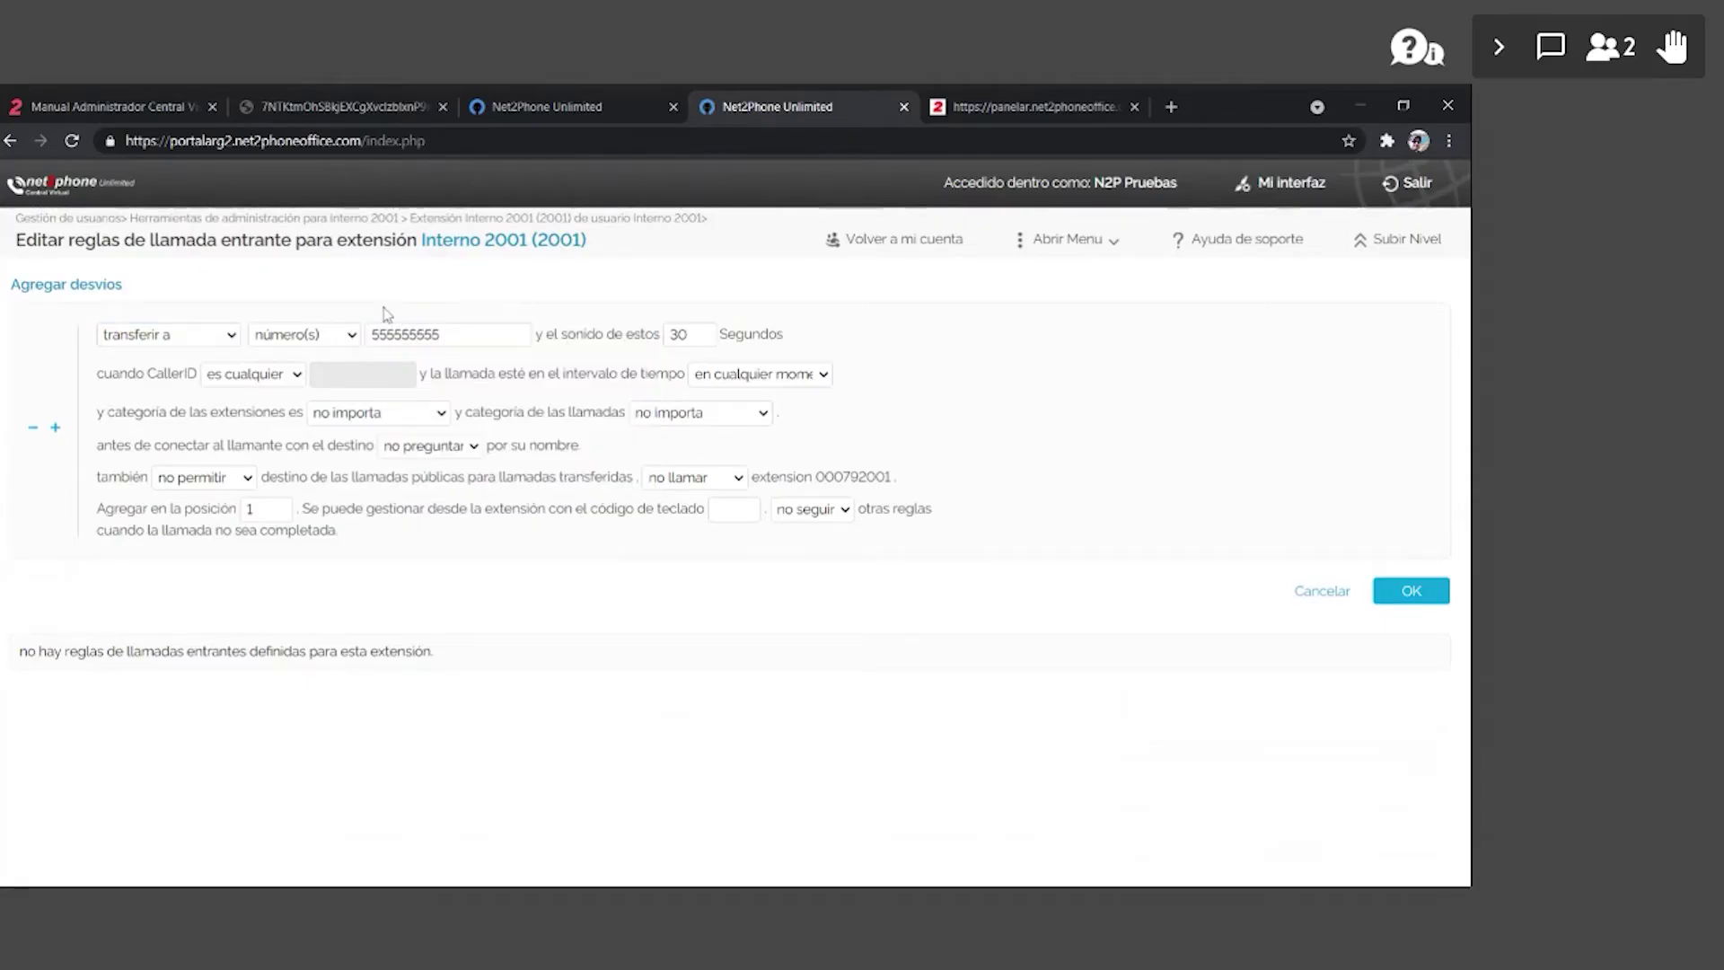
- Set the rule's CallerID condition to "coincidencia" and enter the caller's phone number
left_click(254, 393)
left_click(393, 374)
type("5365900")
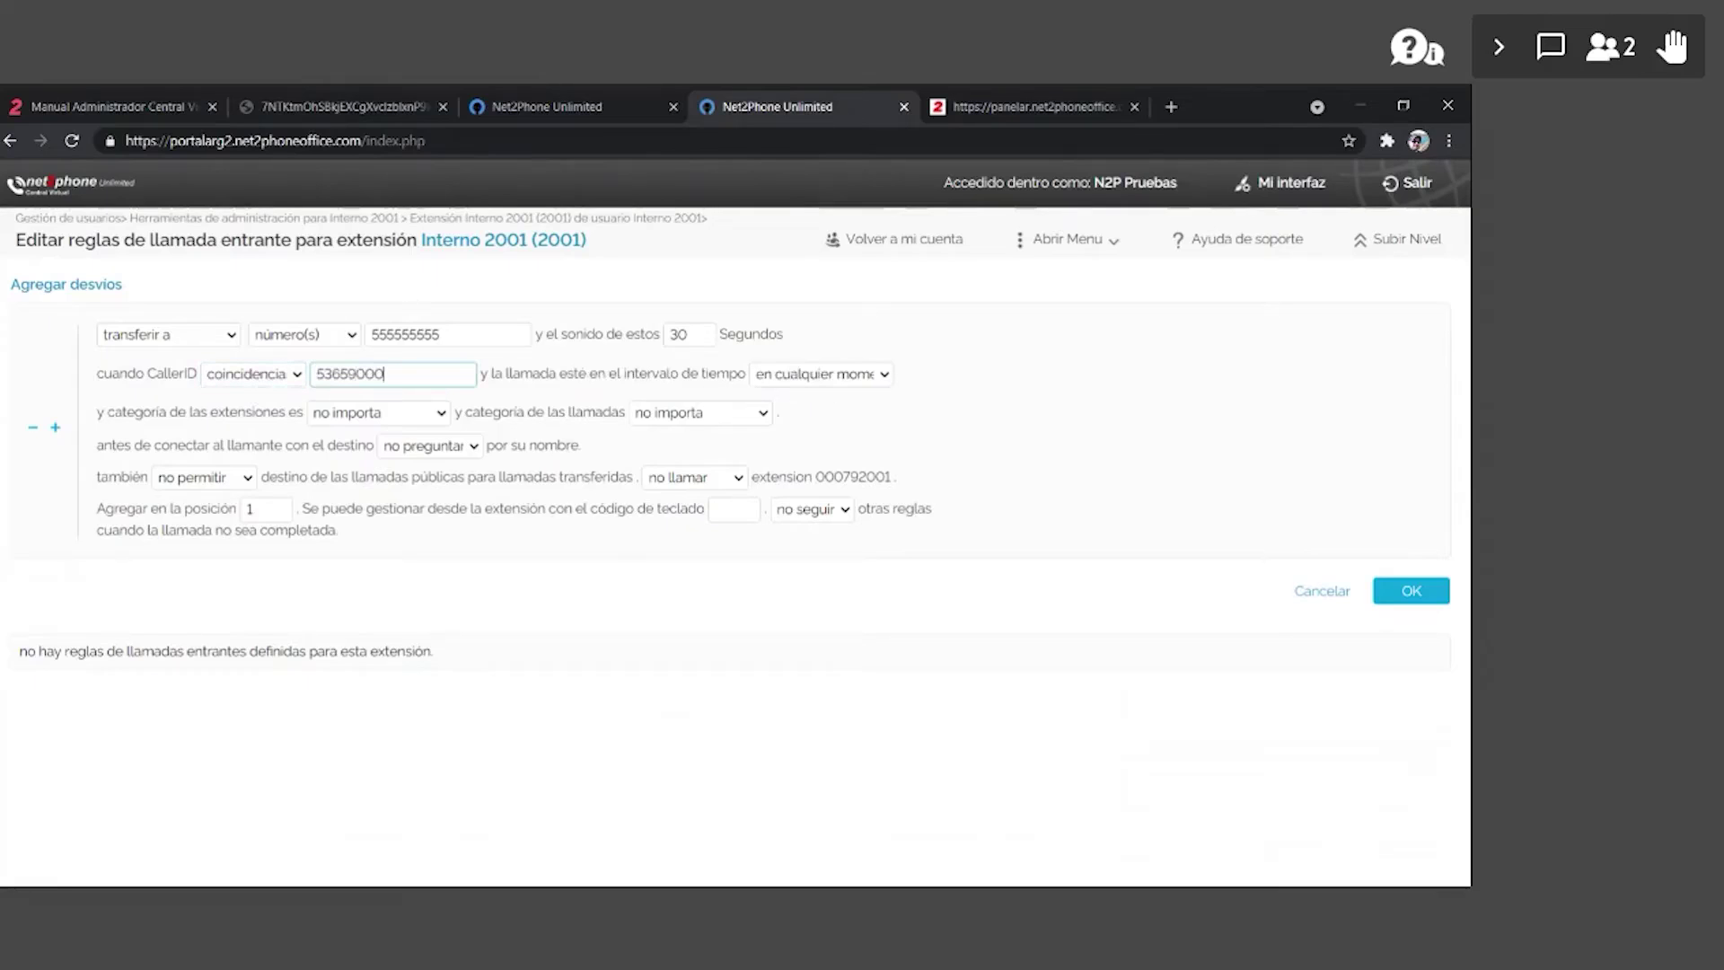
type("0")
key("ctrl+a")
- Review the new rule's destination number, ring duration, call time interval and CallerID number
left_click(447, 334)
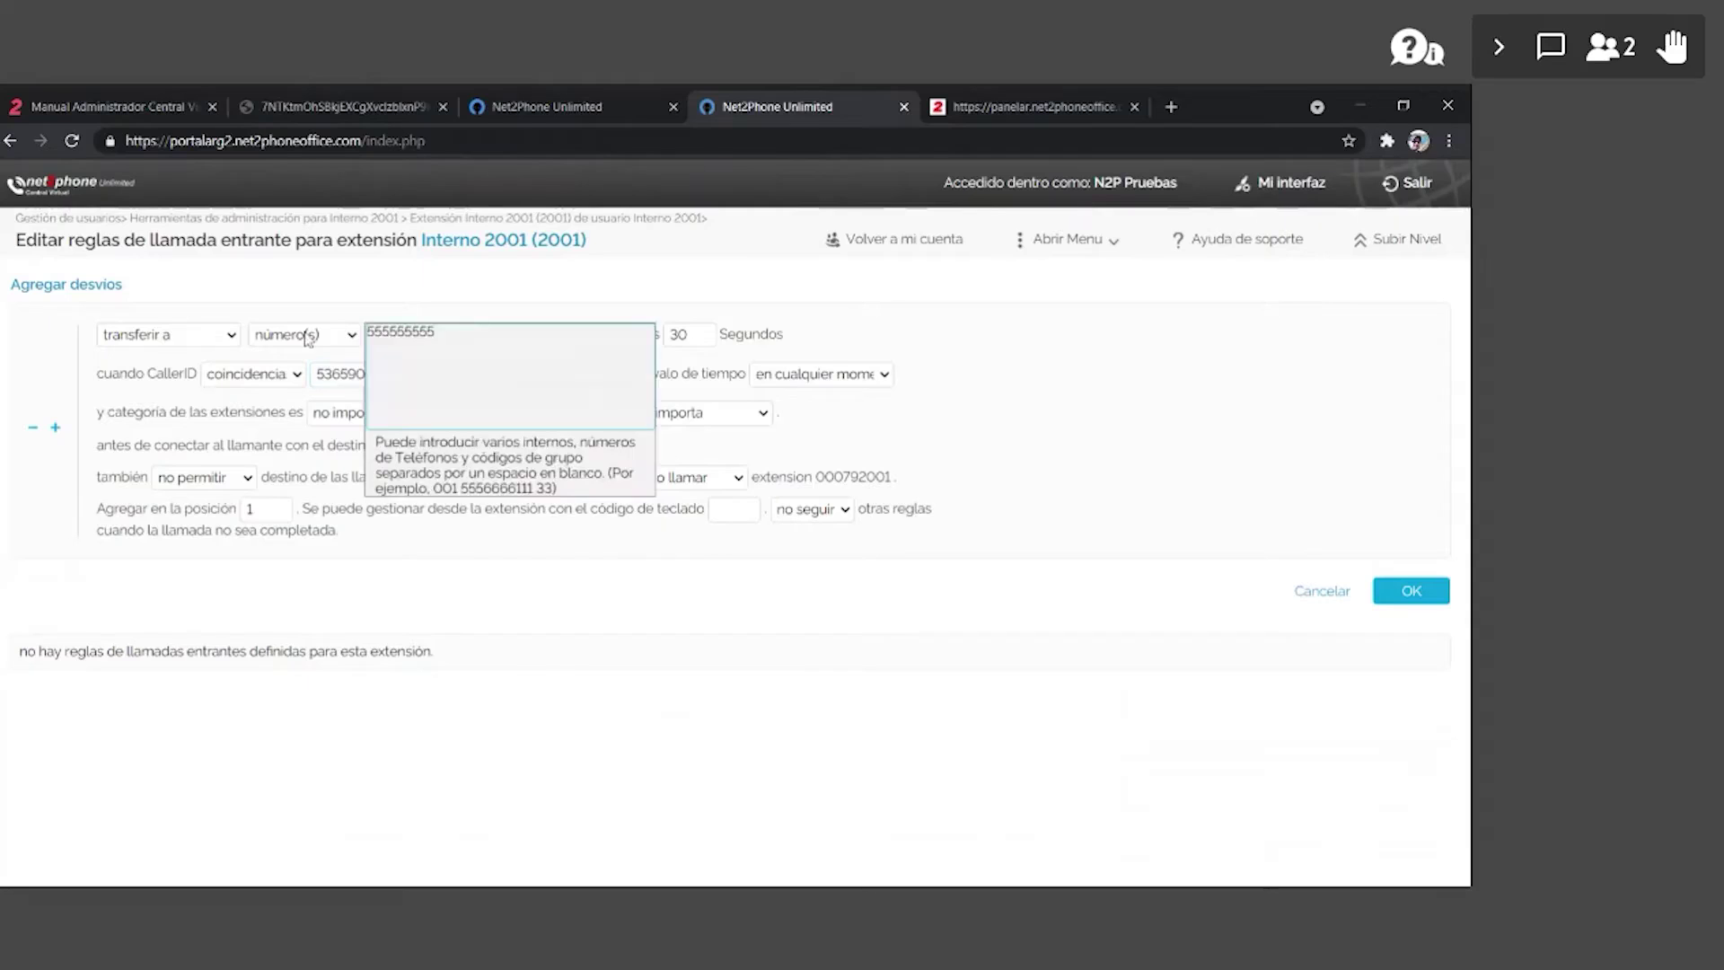
left_click(857, 326)
key("ctrl+a")
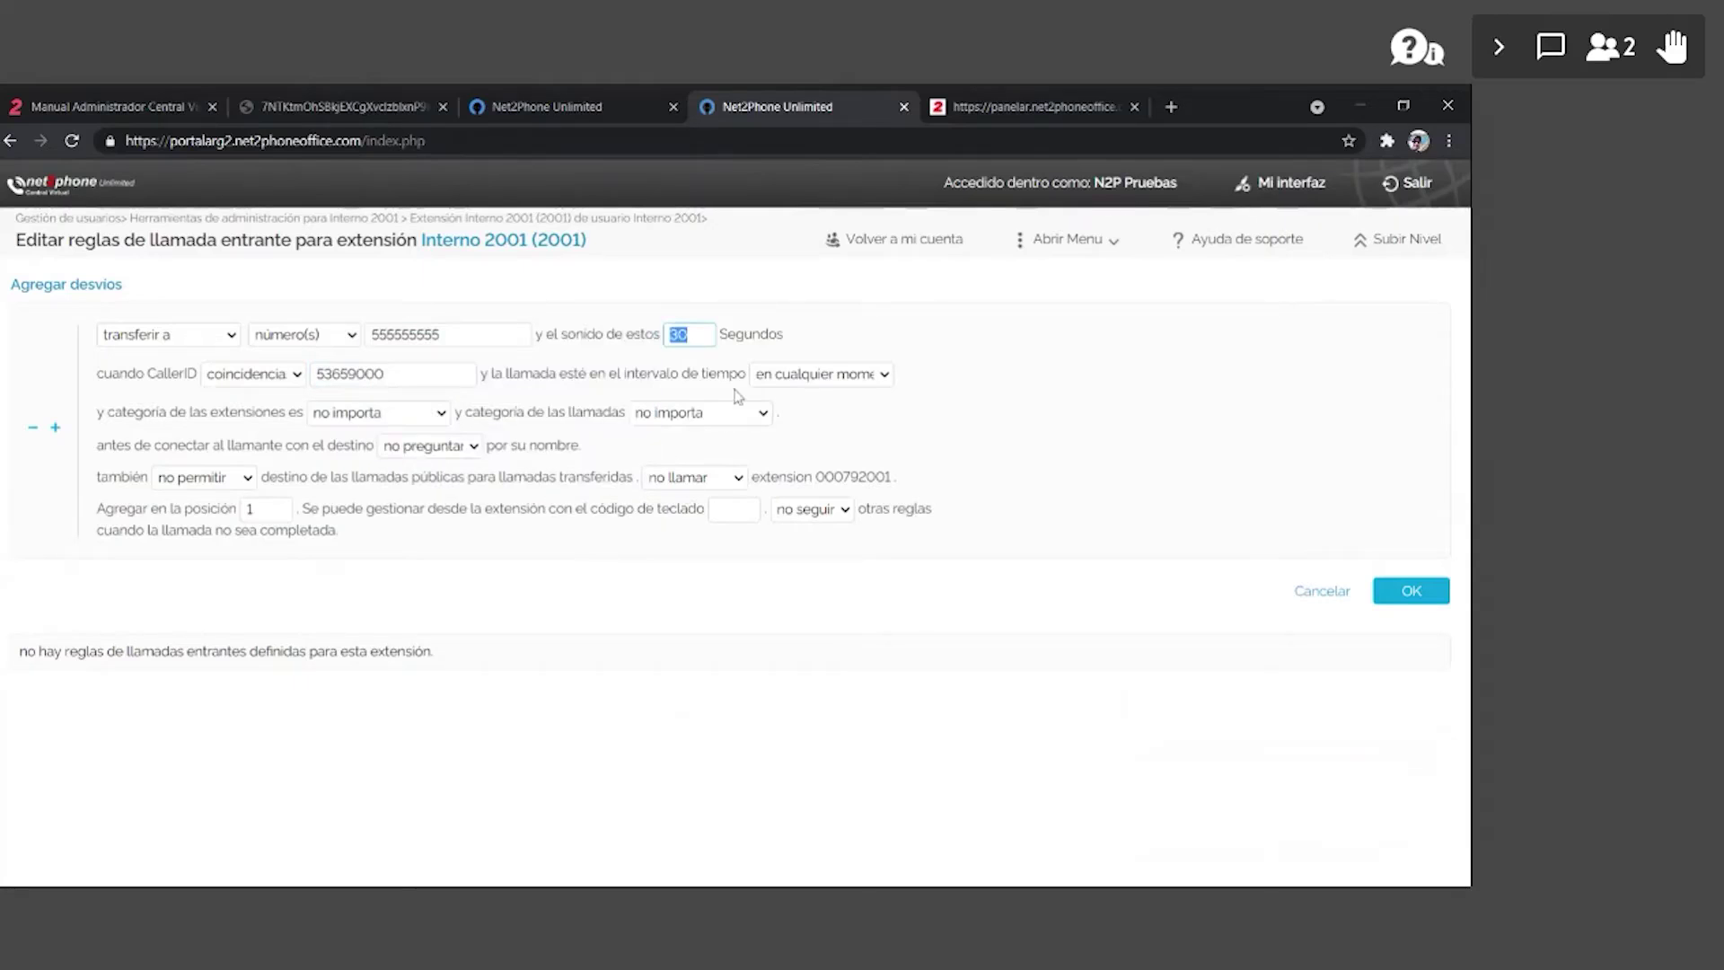
left_click(934, 391)
left_click_drag(520, 376, 699, 376)
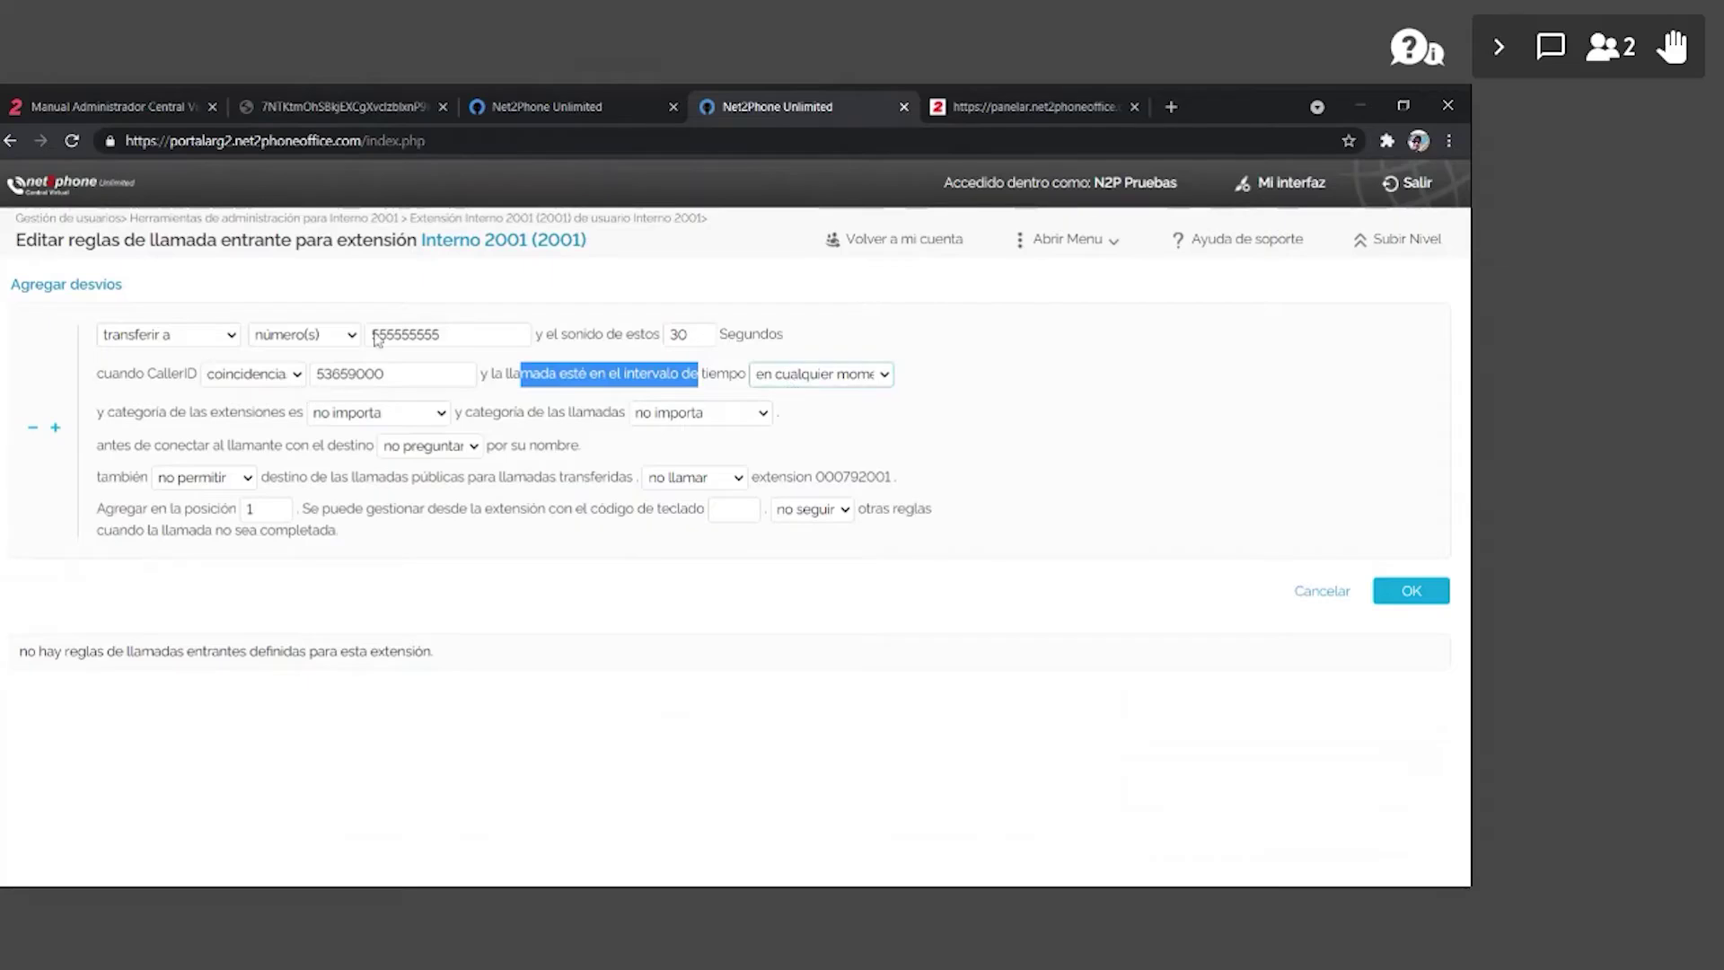
left_click_drag(454, 374, 314, 375)
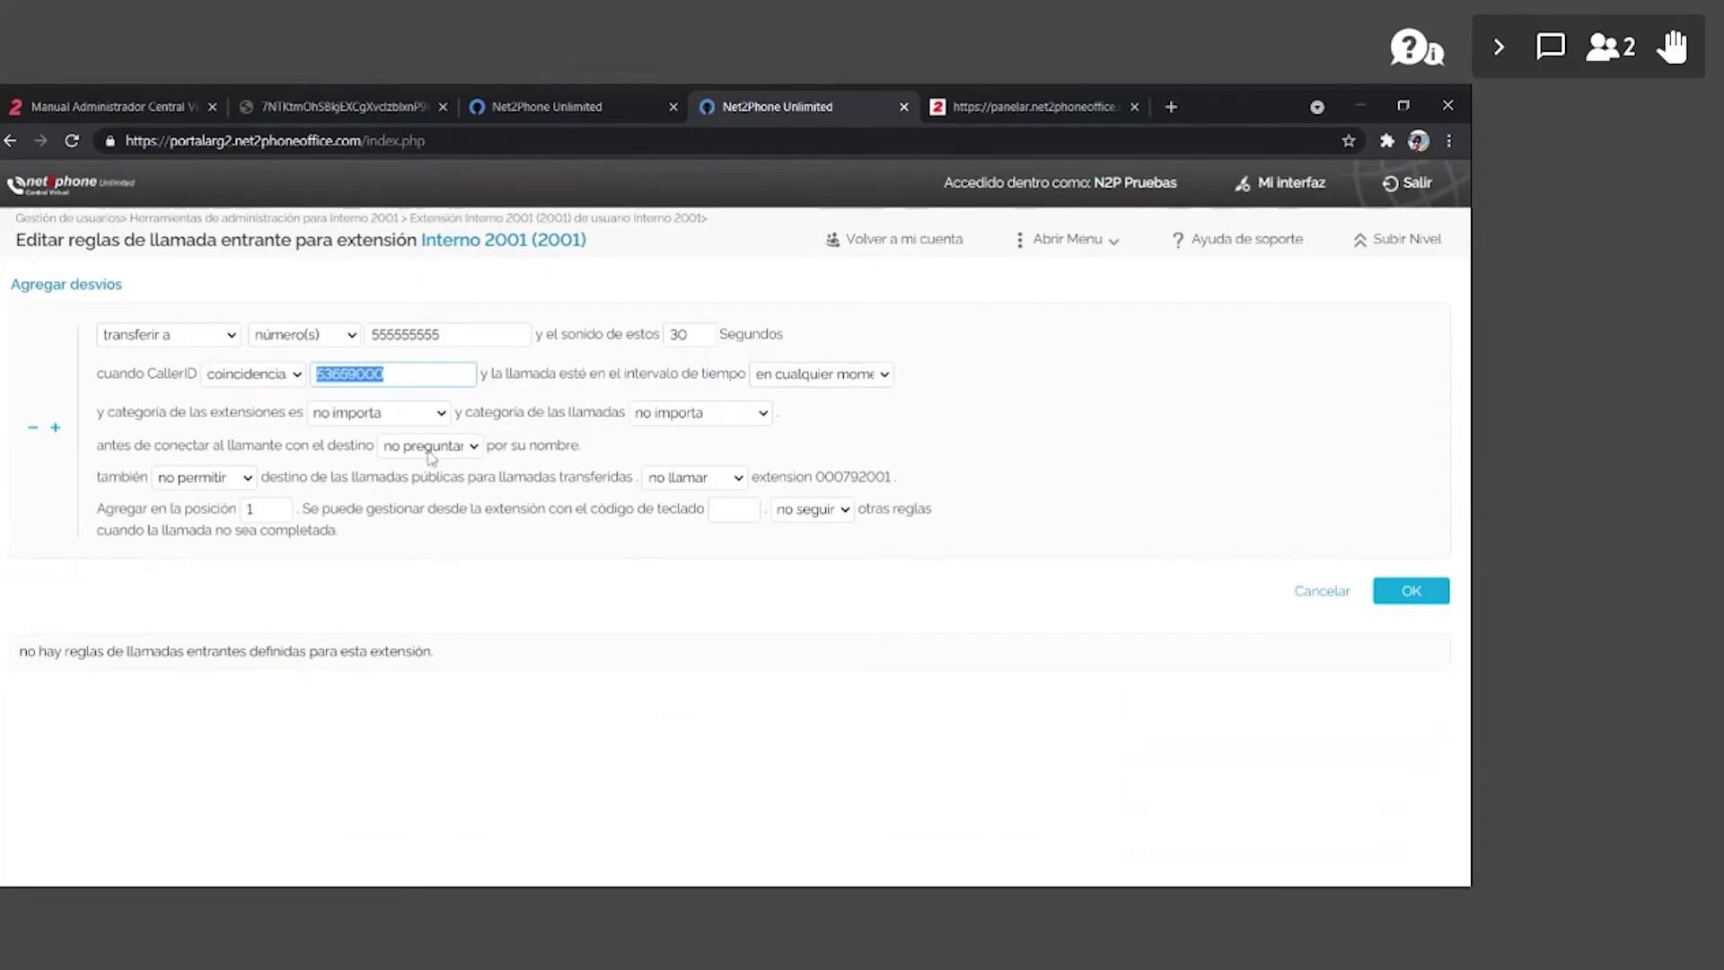
- Set the rule's transfer destination to extension 2002 and save the rule
left_click(463, 335)
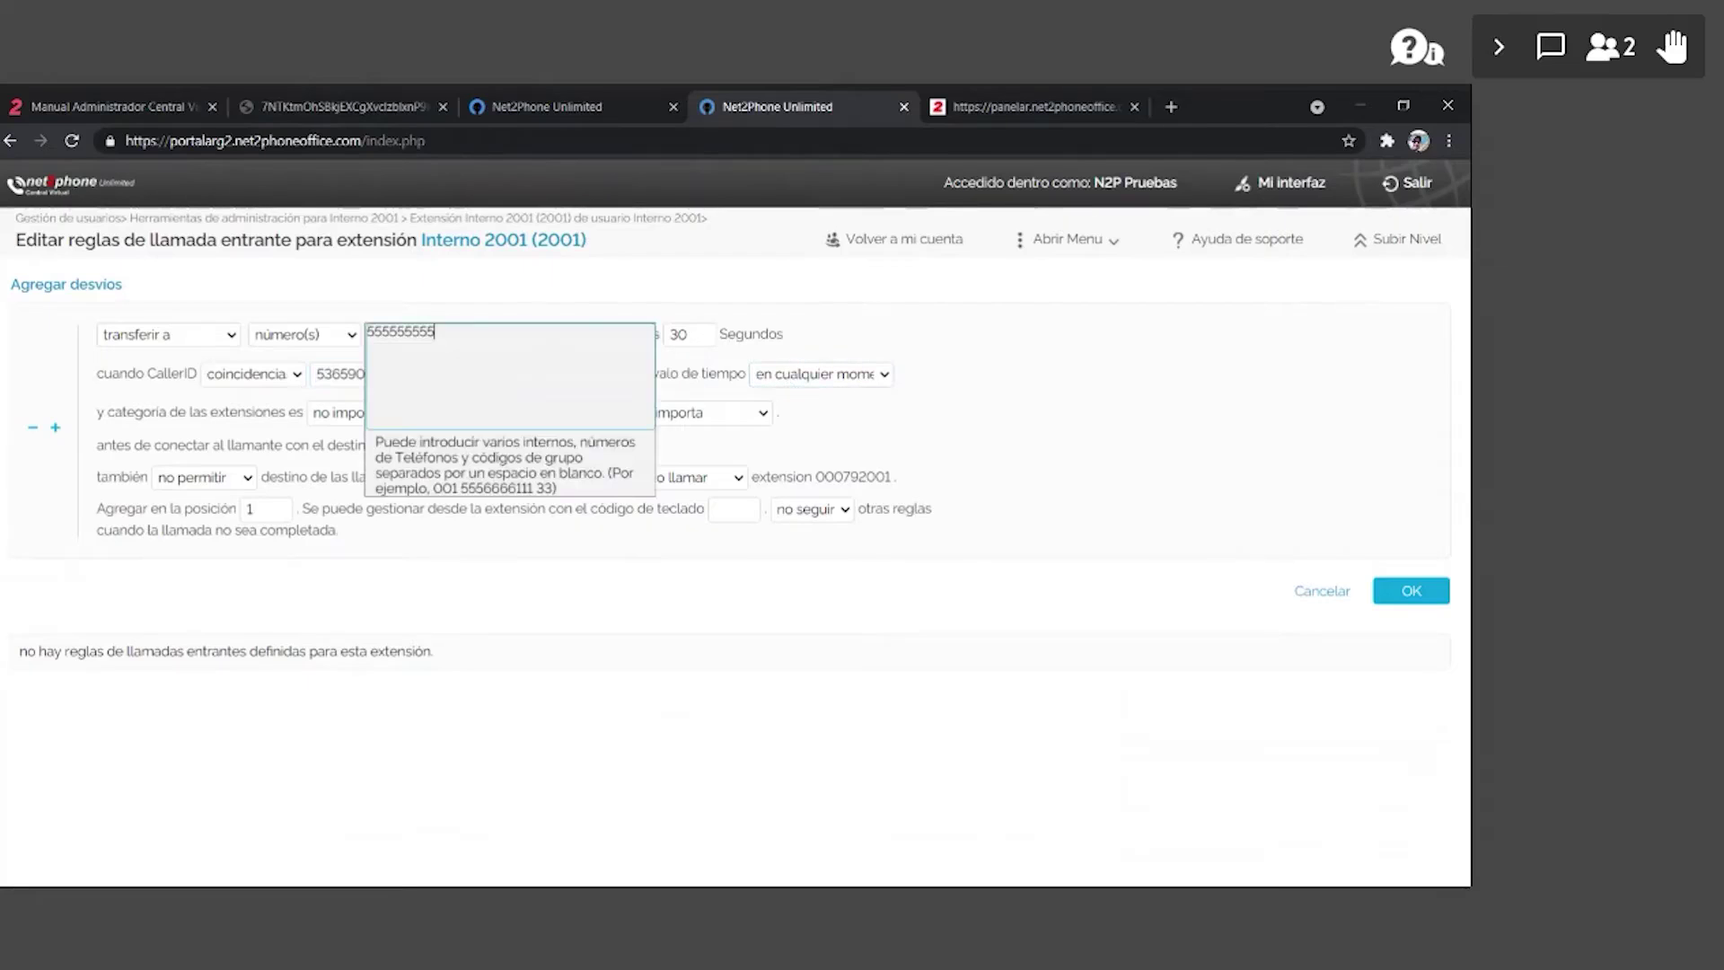
double_click(369, 337)
type("2002")
left_click(461, 603)
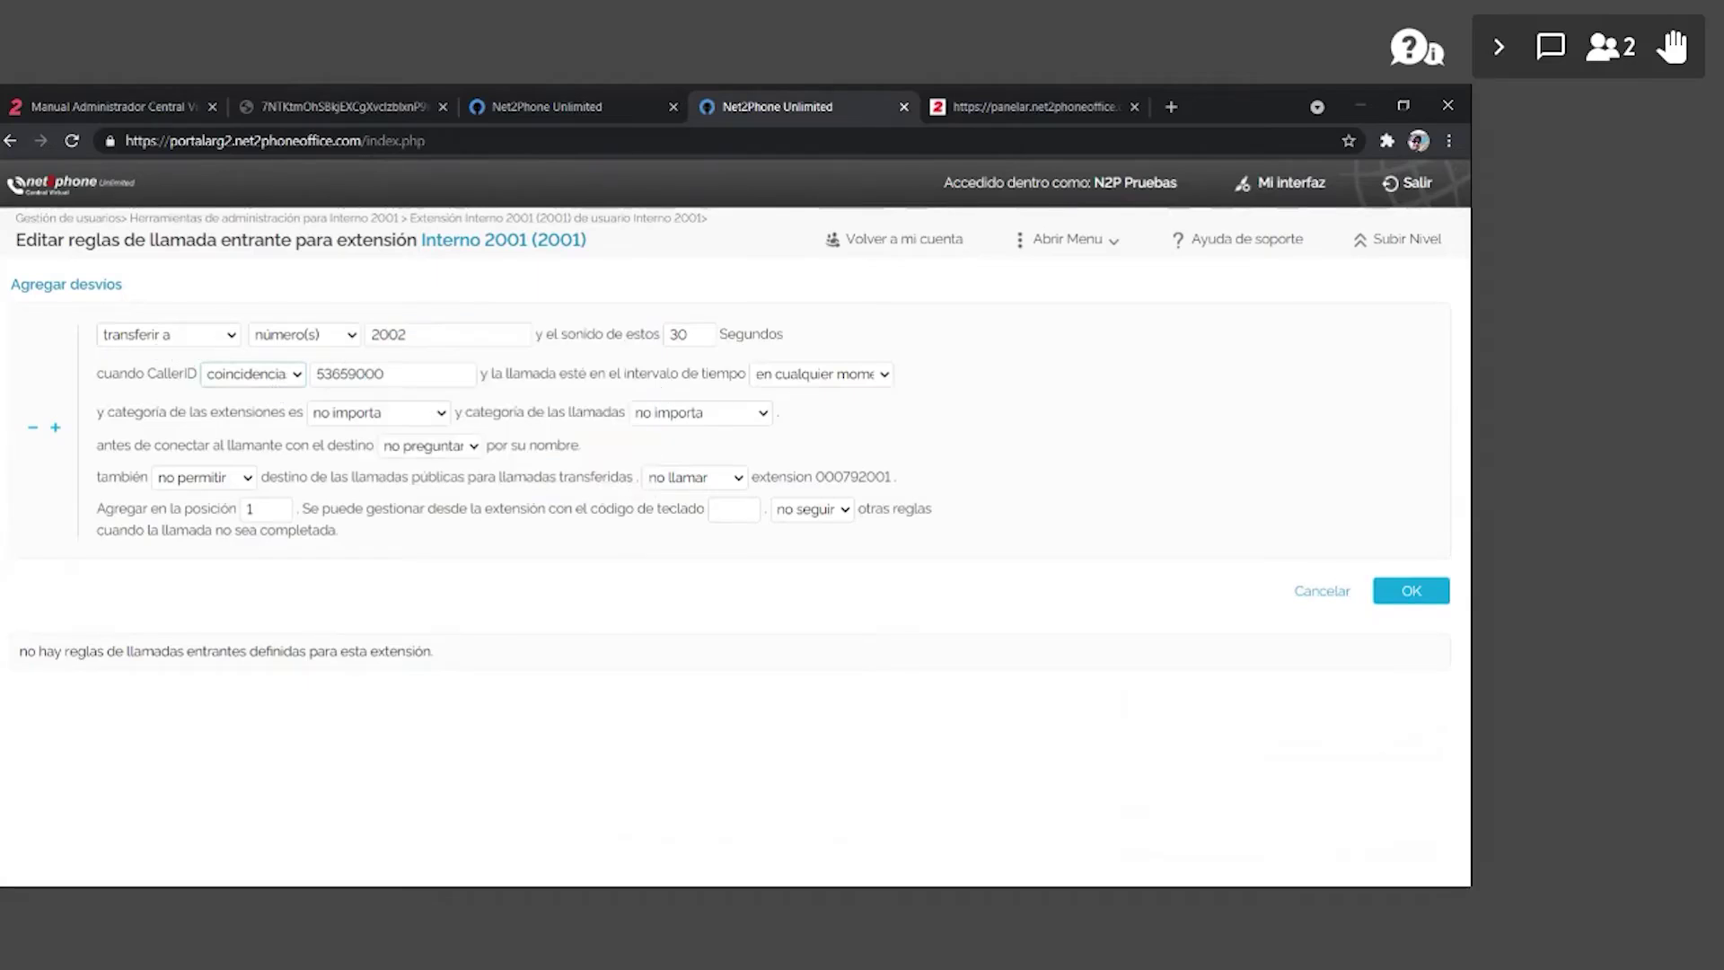
key("Tab")
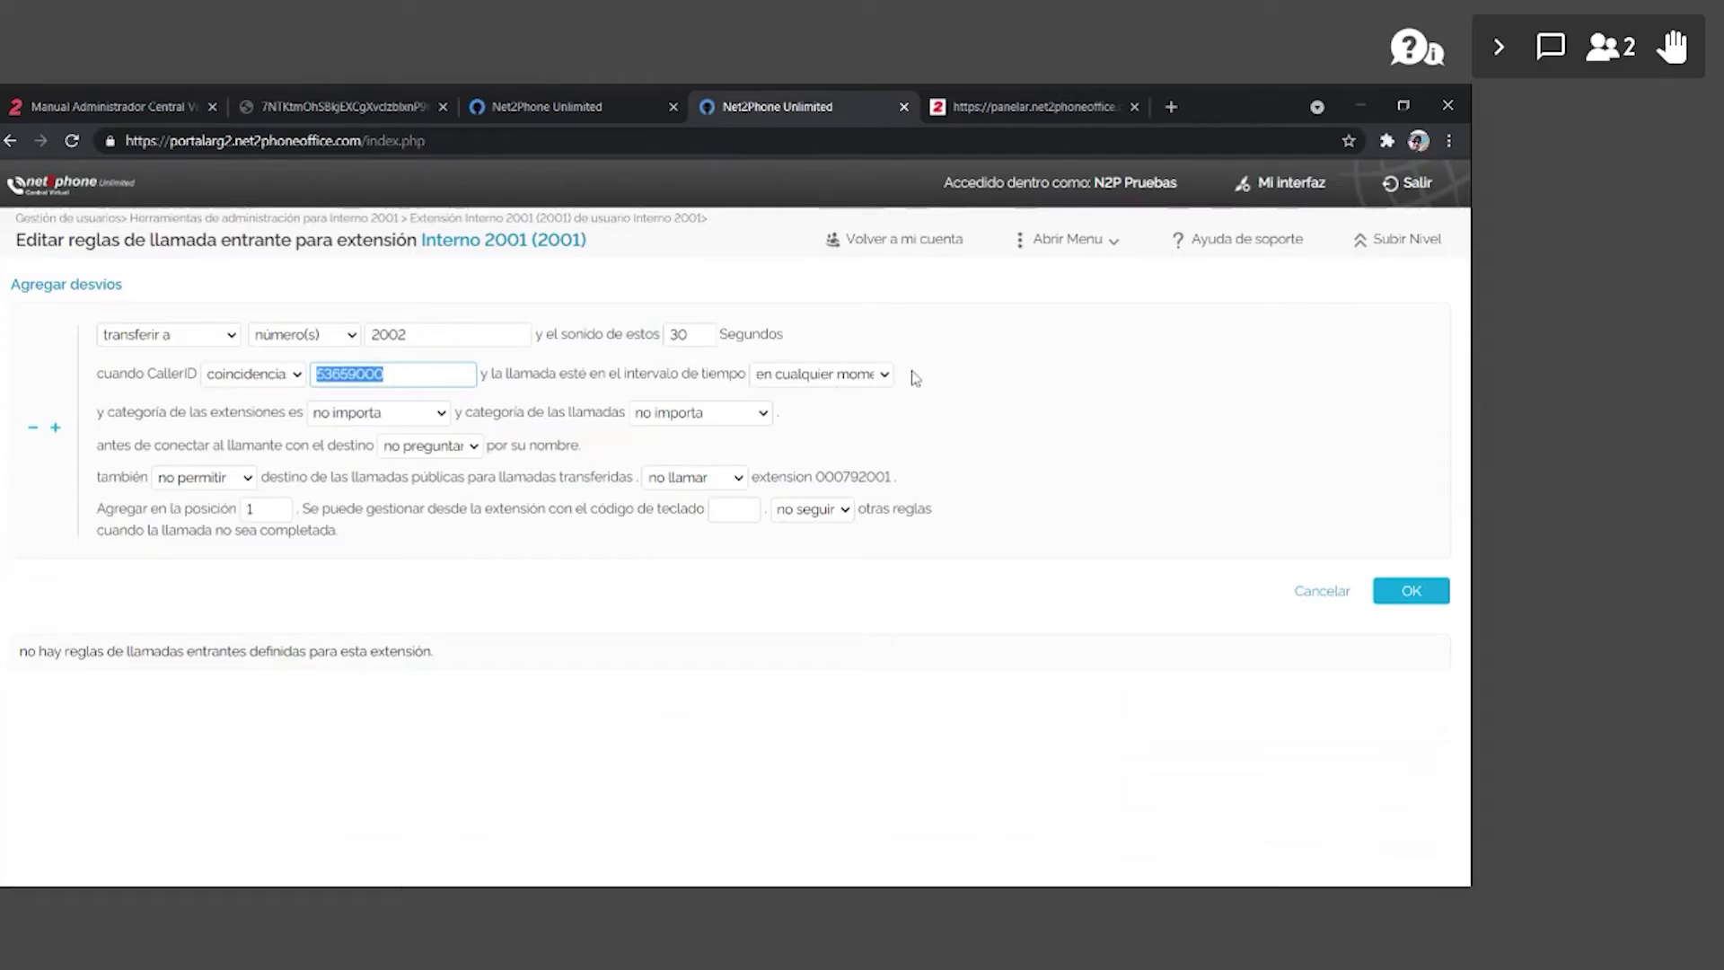
left_click(1418, 592)
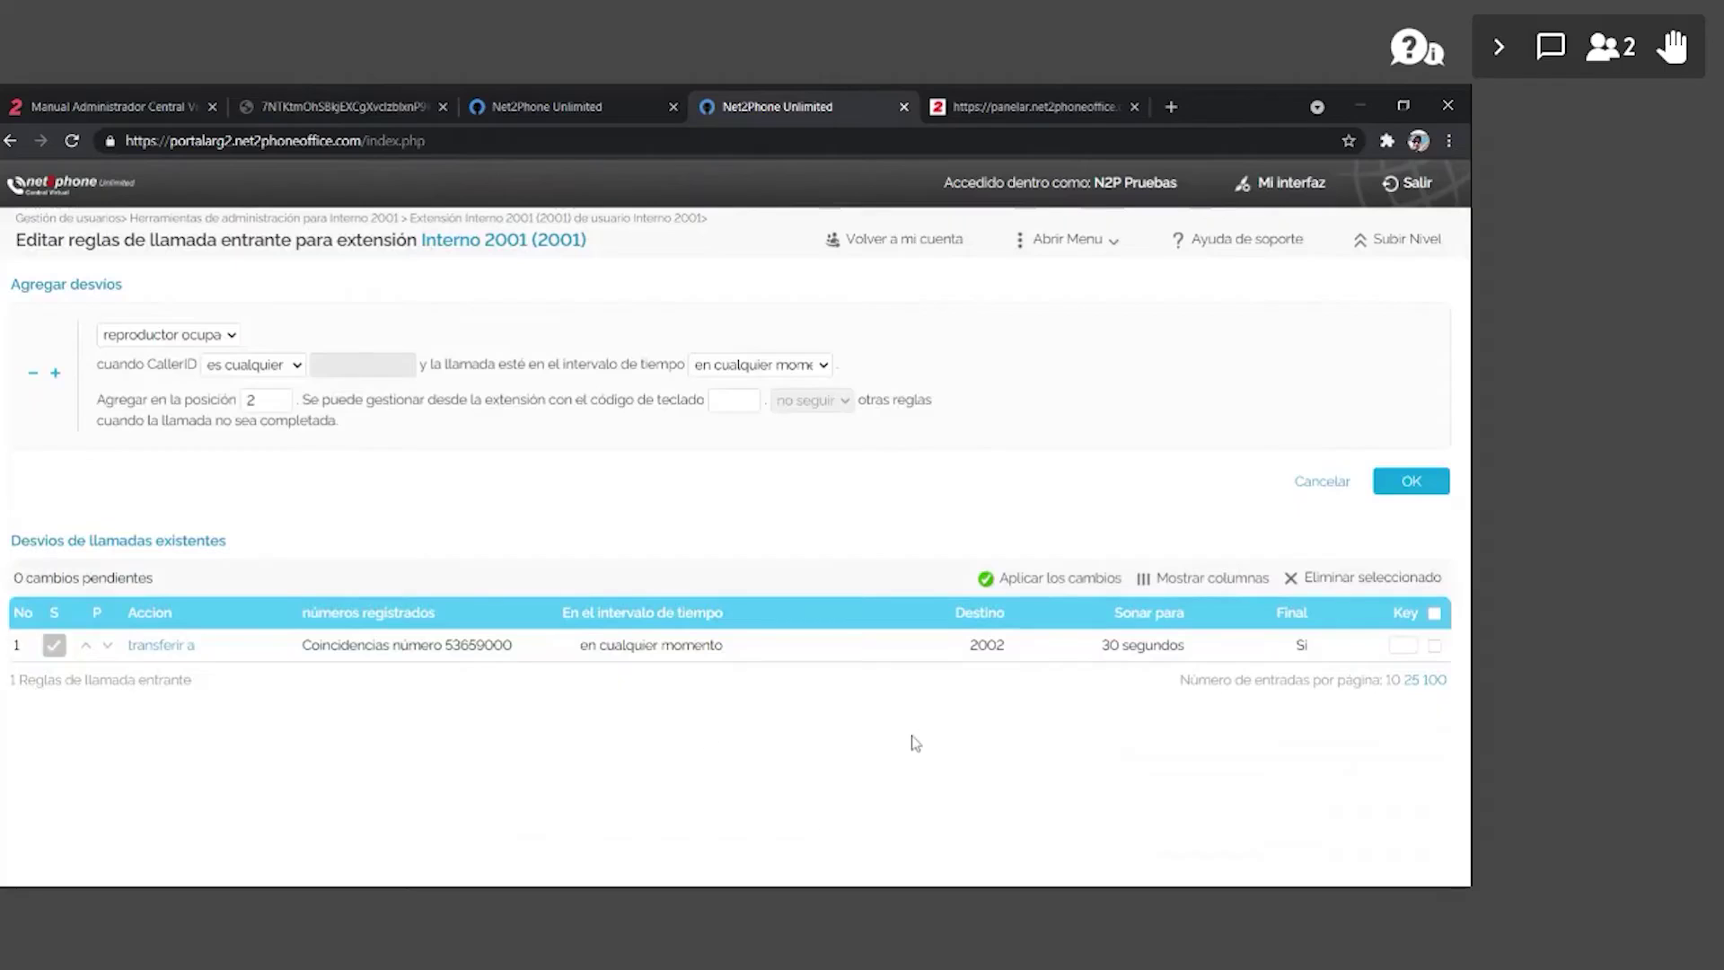
- Check the saved rule's caller number and destination, and delete the rule
left_click_drag(513, 644, 453, 645)
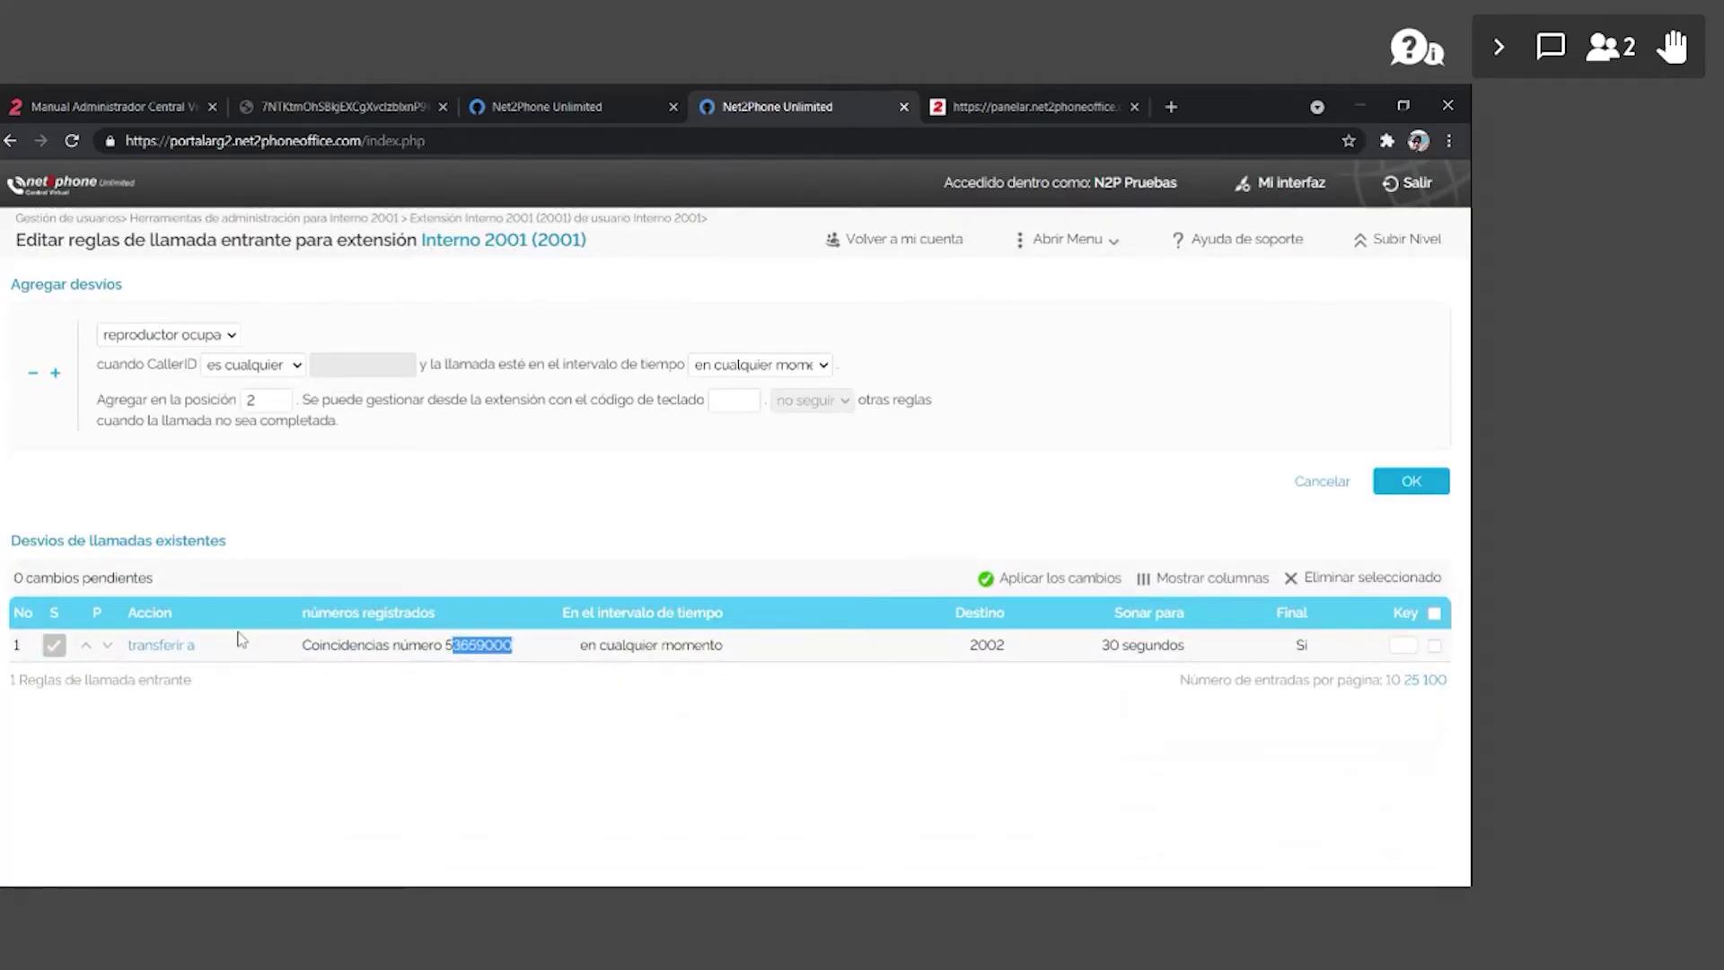
double_click(1012, 646)
left_click(1434, 645)
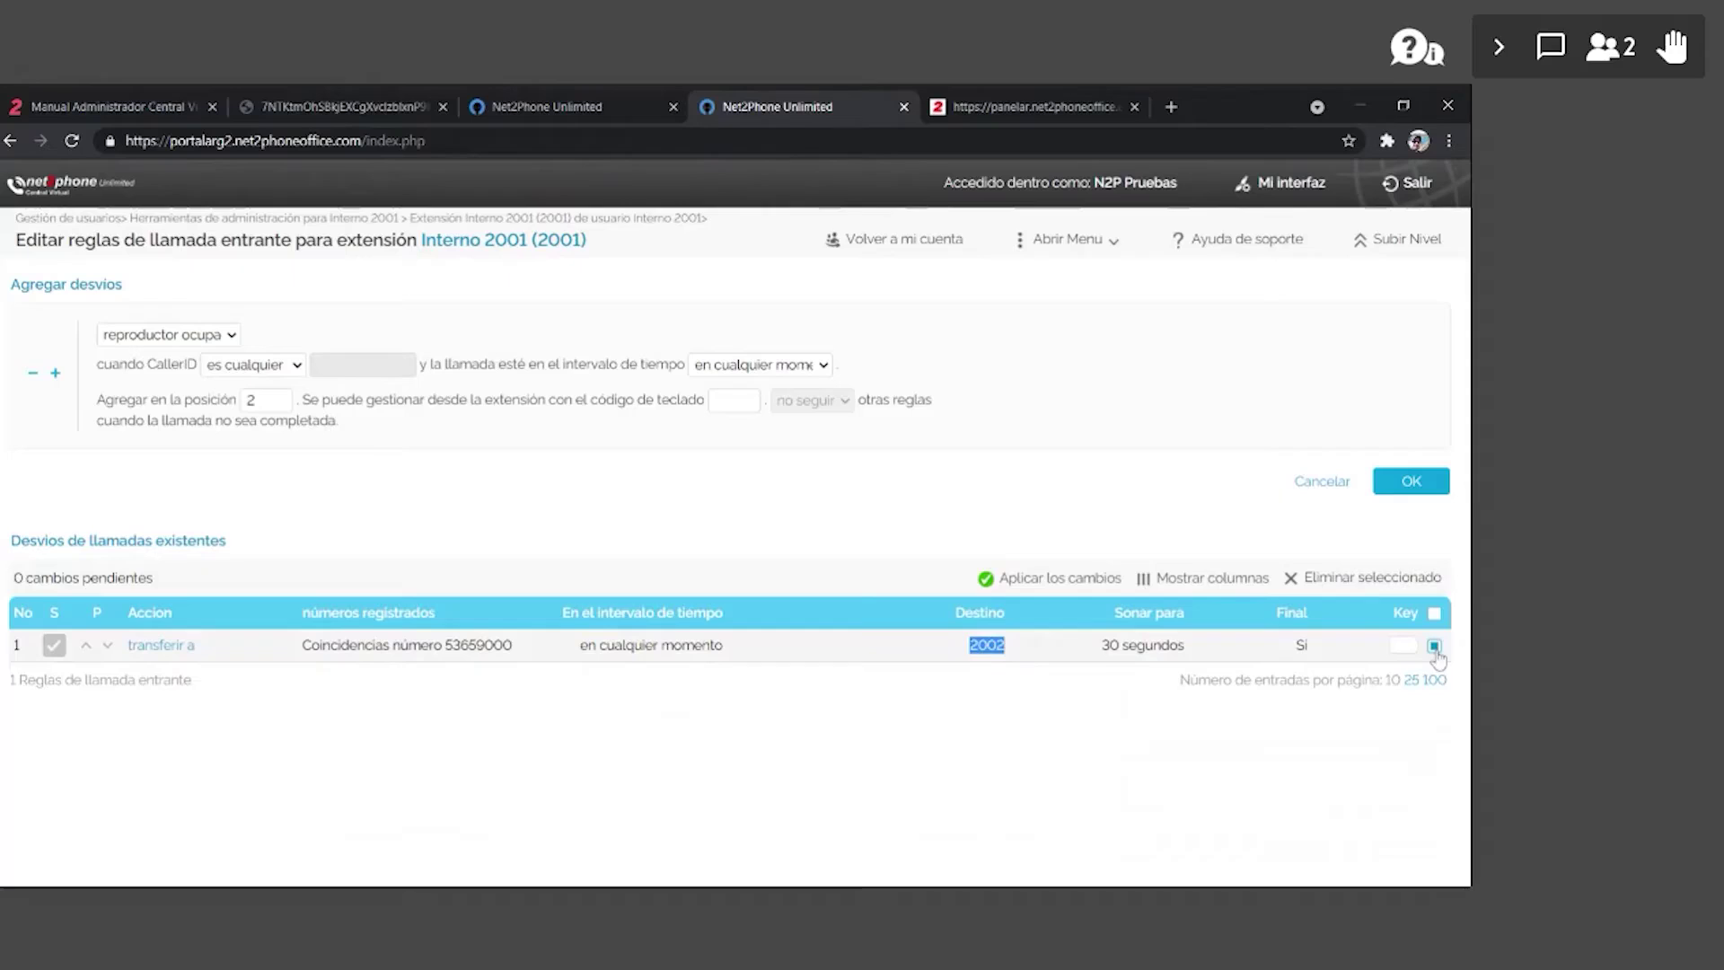
left_click(1371, 582)
left_click(819, 272)
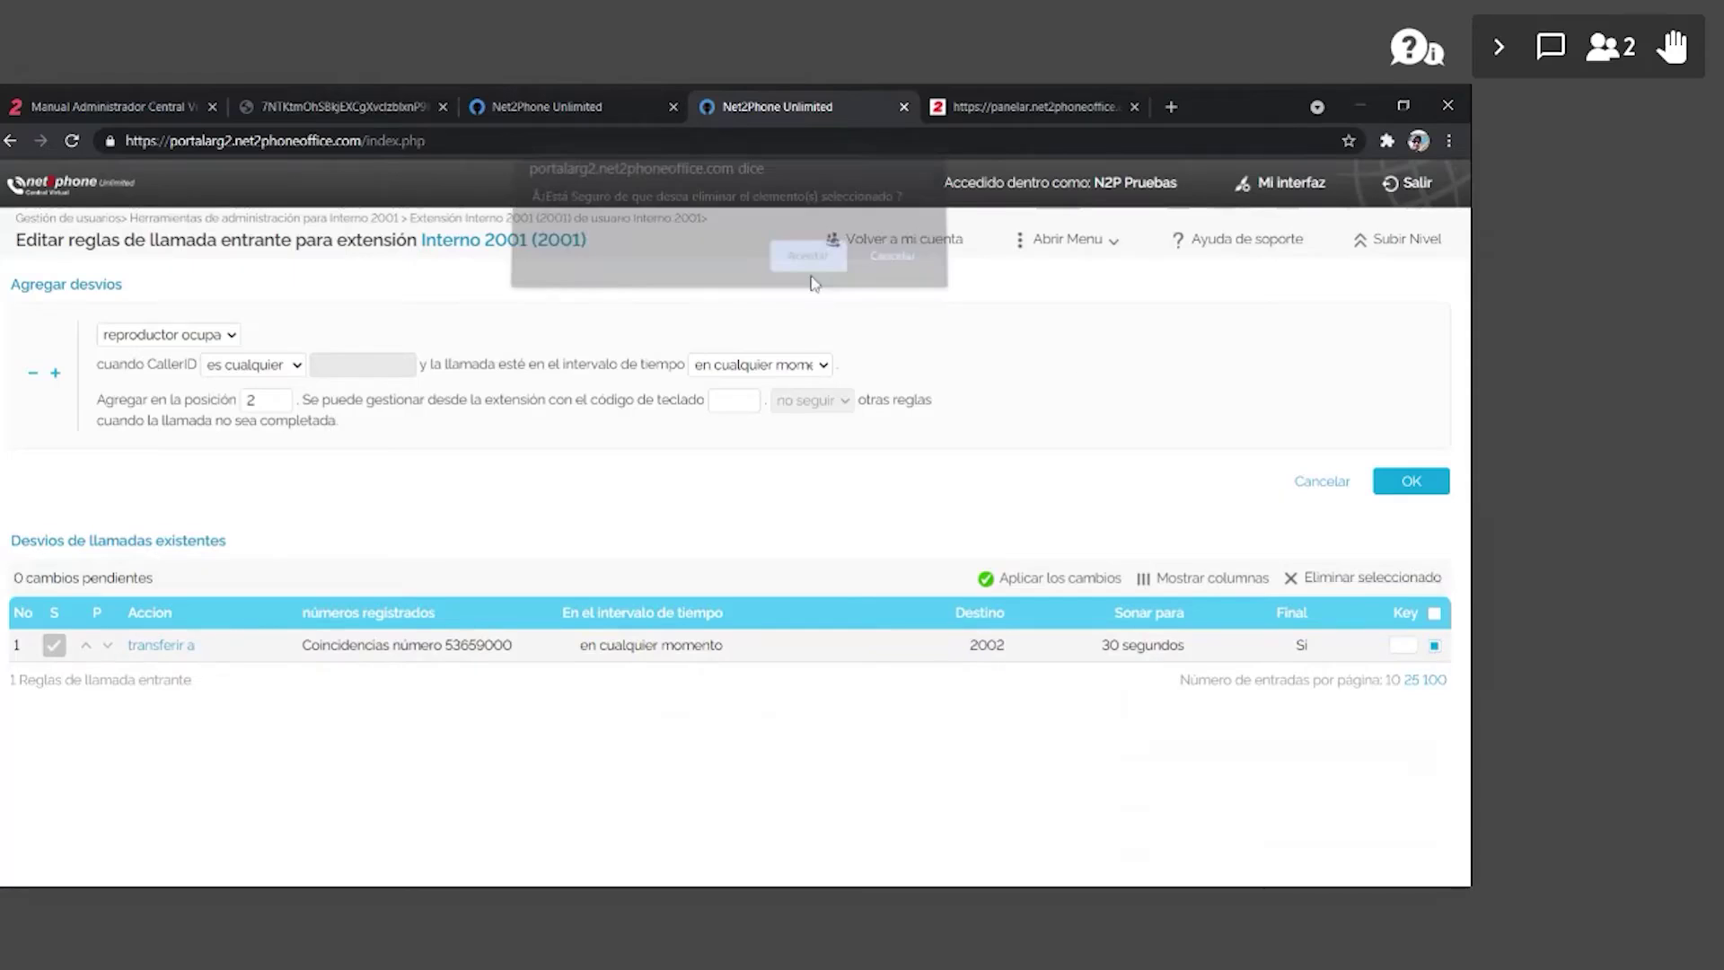
- Start a "transferir a" rule to a sample destination number, with CallerID "coincidencia" on the caller's phone number
left_click(158, 354)
left_click(386, 334)
type("555555555")
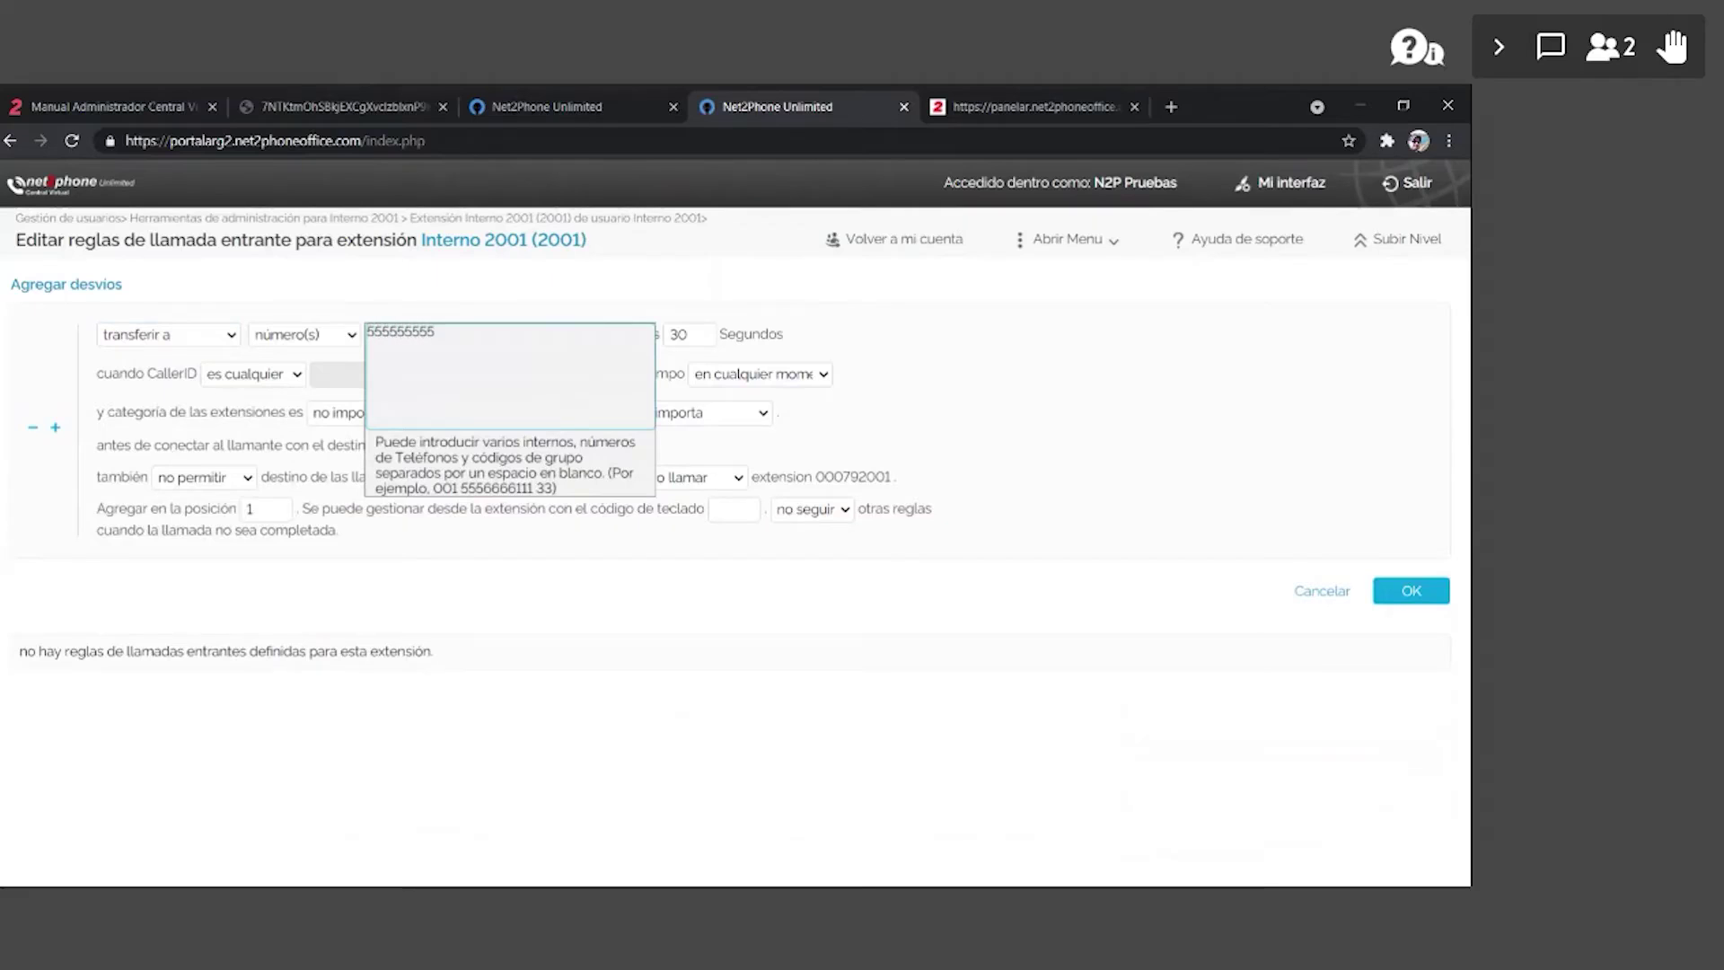
left_click(356, 292)
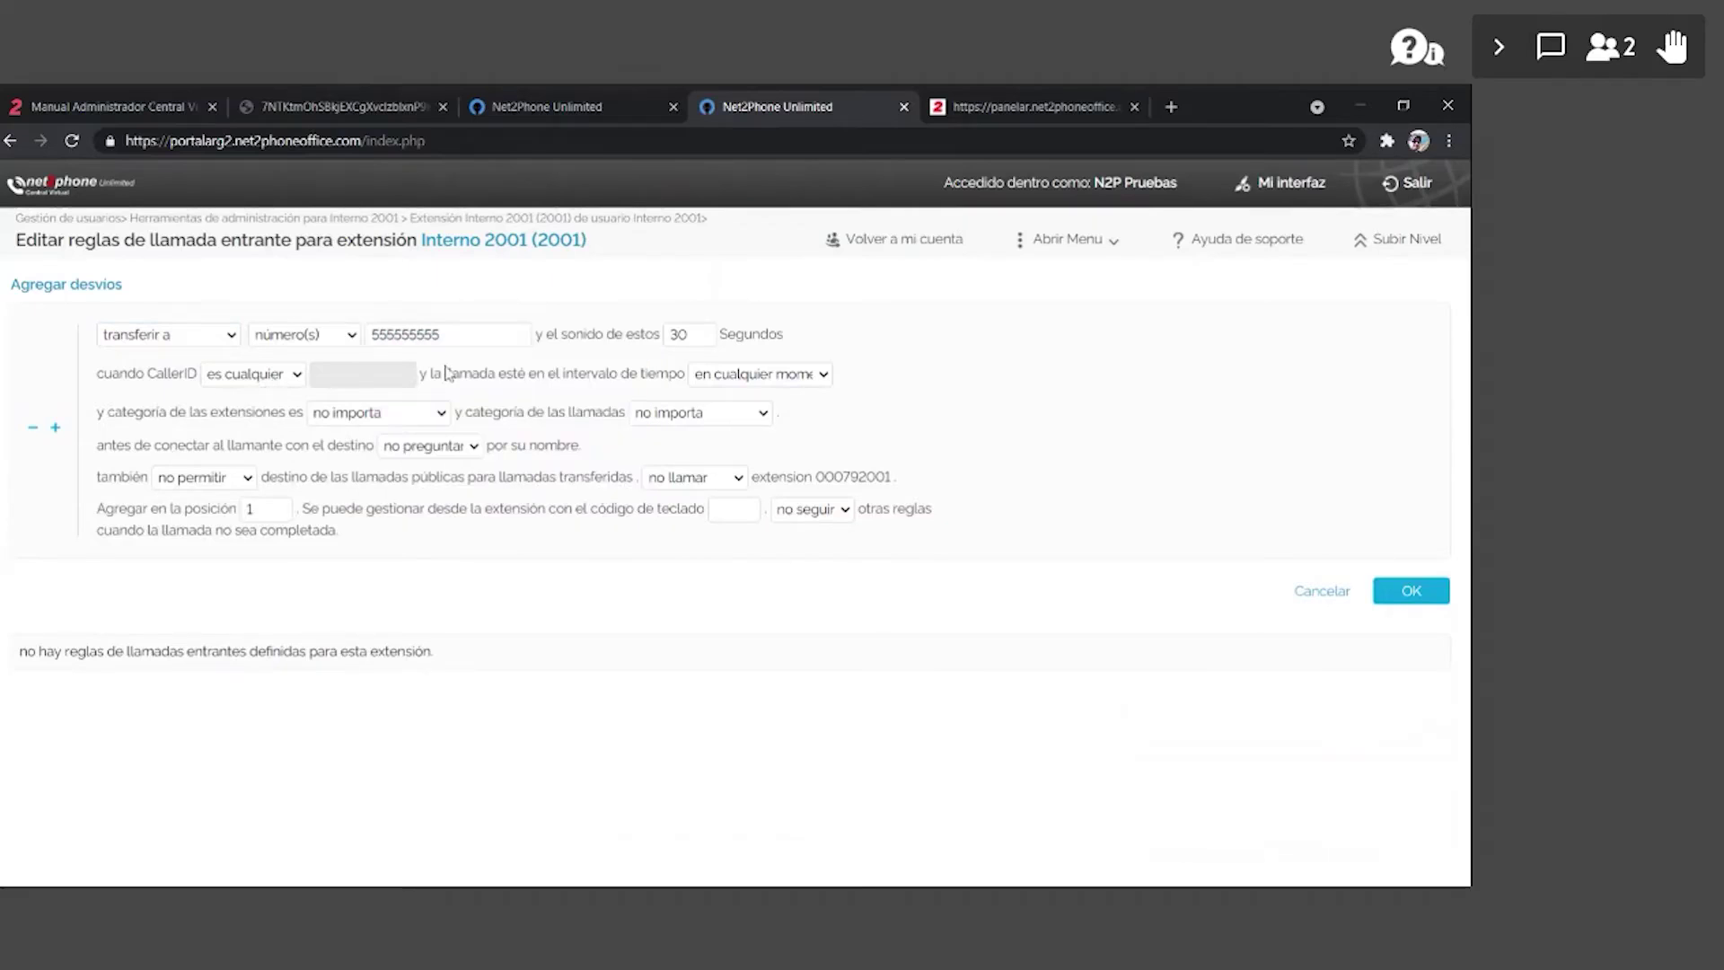
left_click(310, 395)
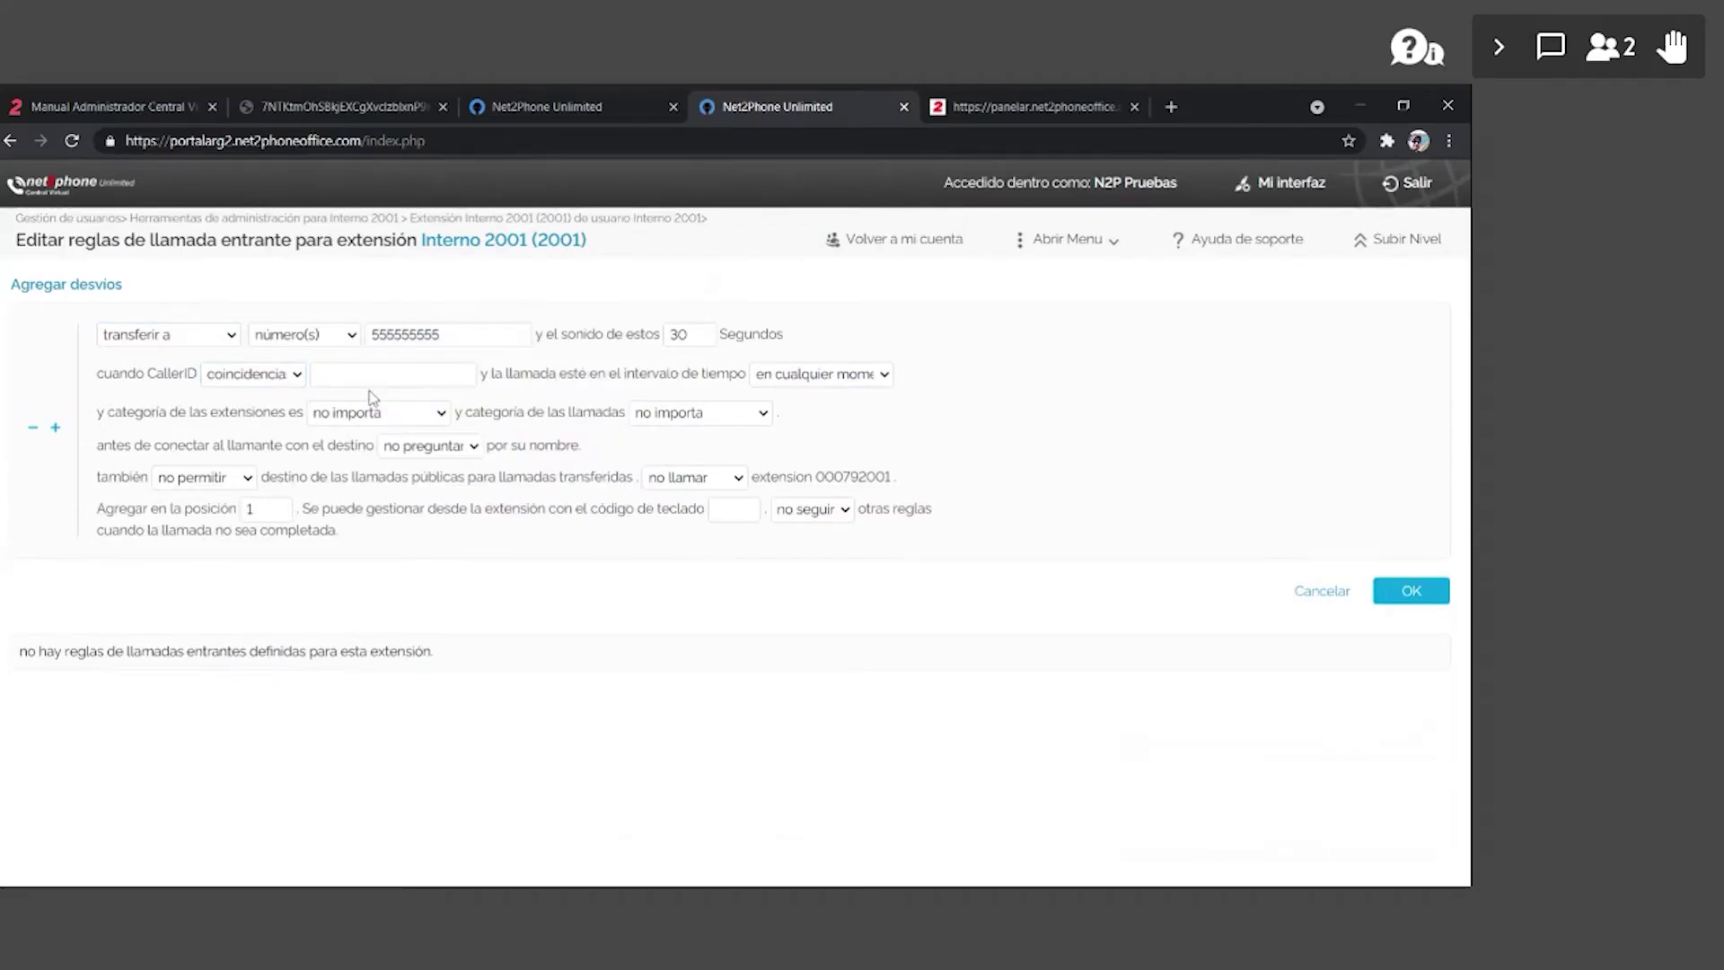
left_click(392, 373)
type("53659000")
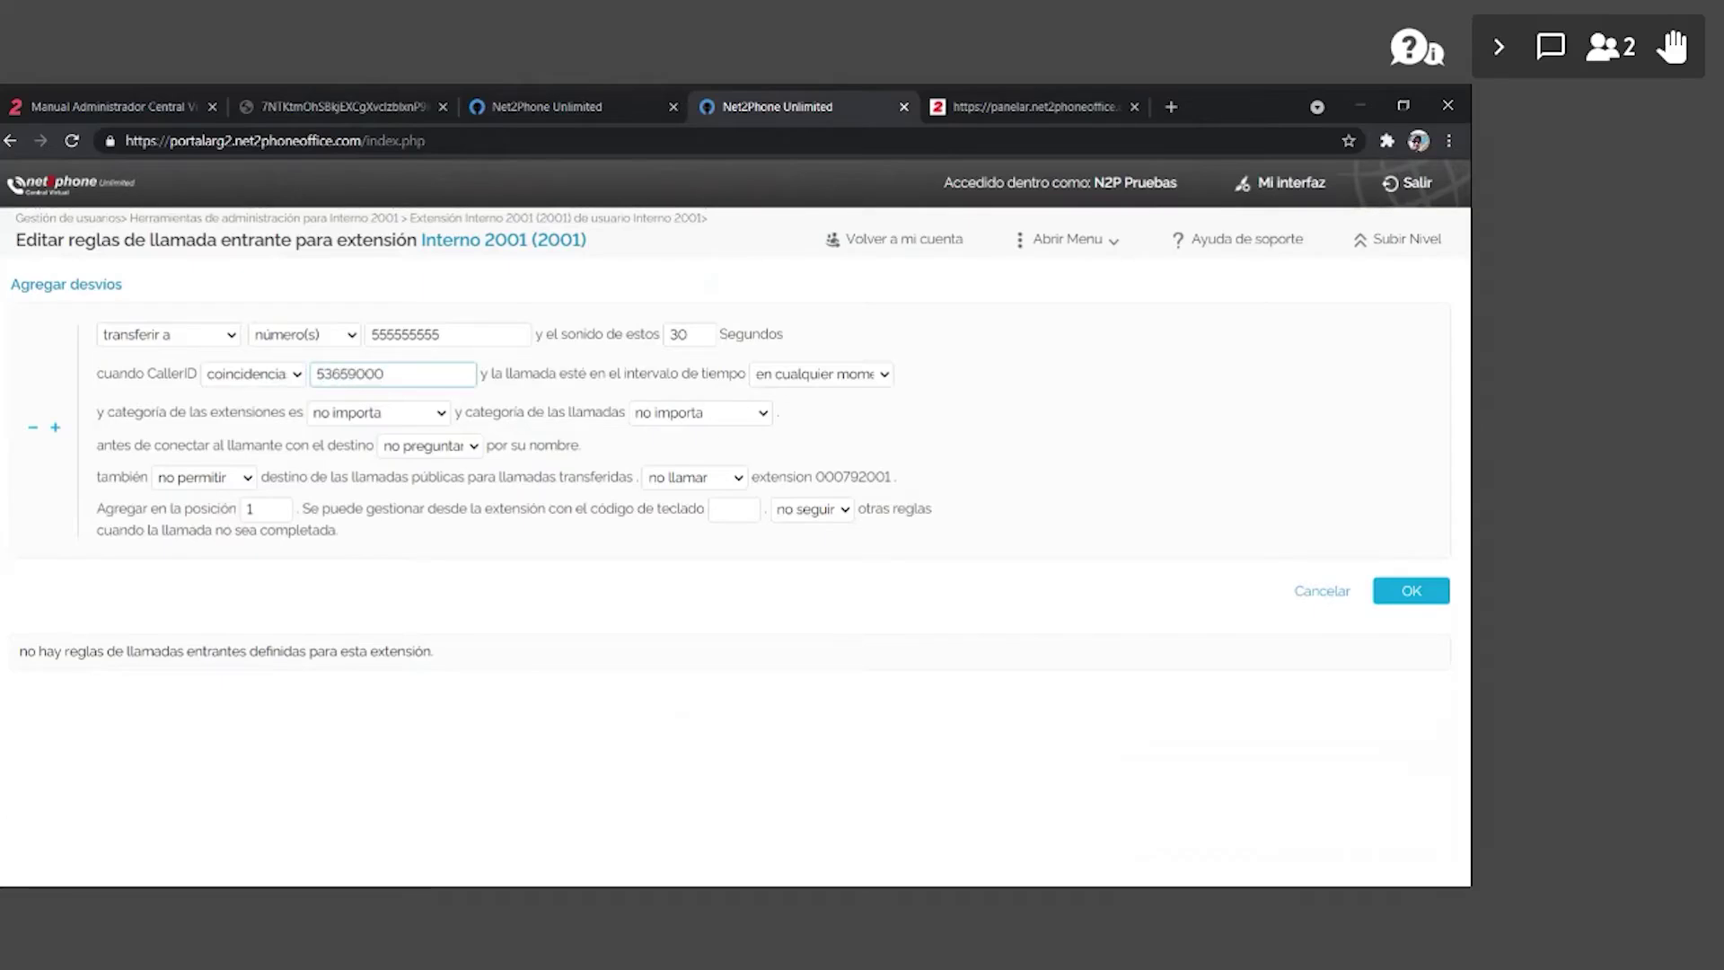
- Set public call destinations for transferred calls to "permitir" and have the rule also ring extension 000792001
left_click(217, 483)
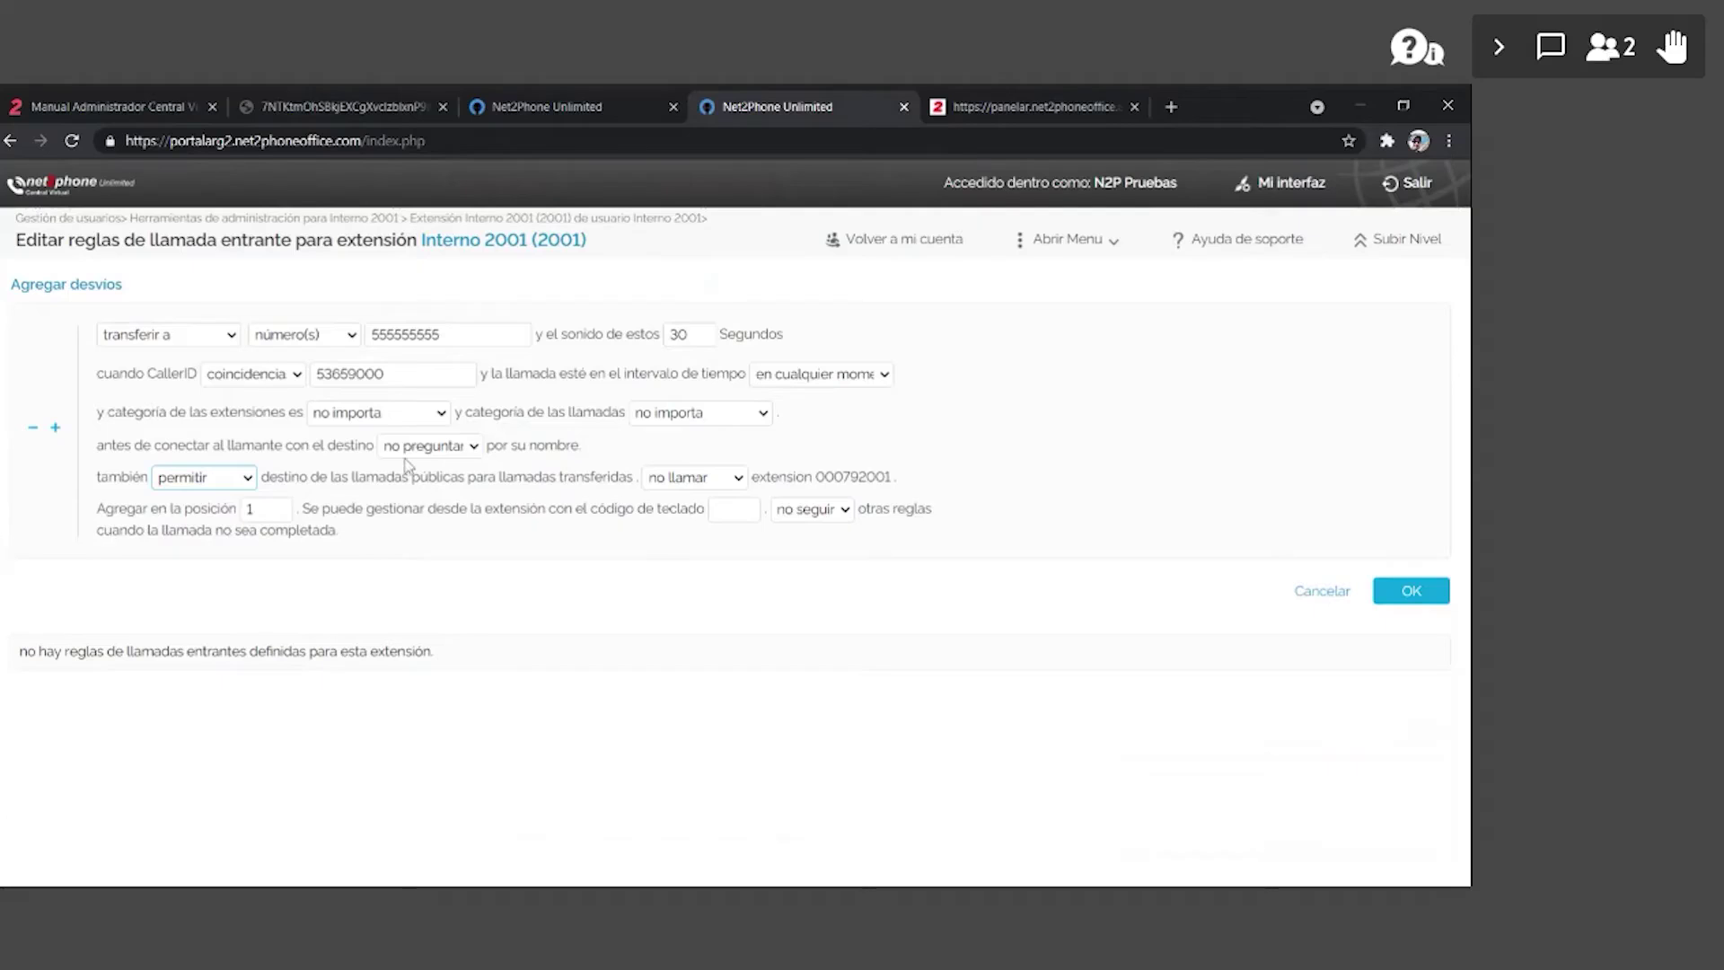
left_click(439, 340)
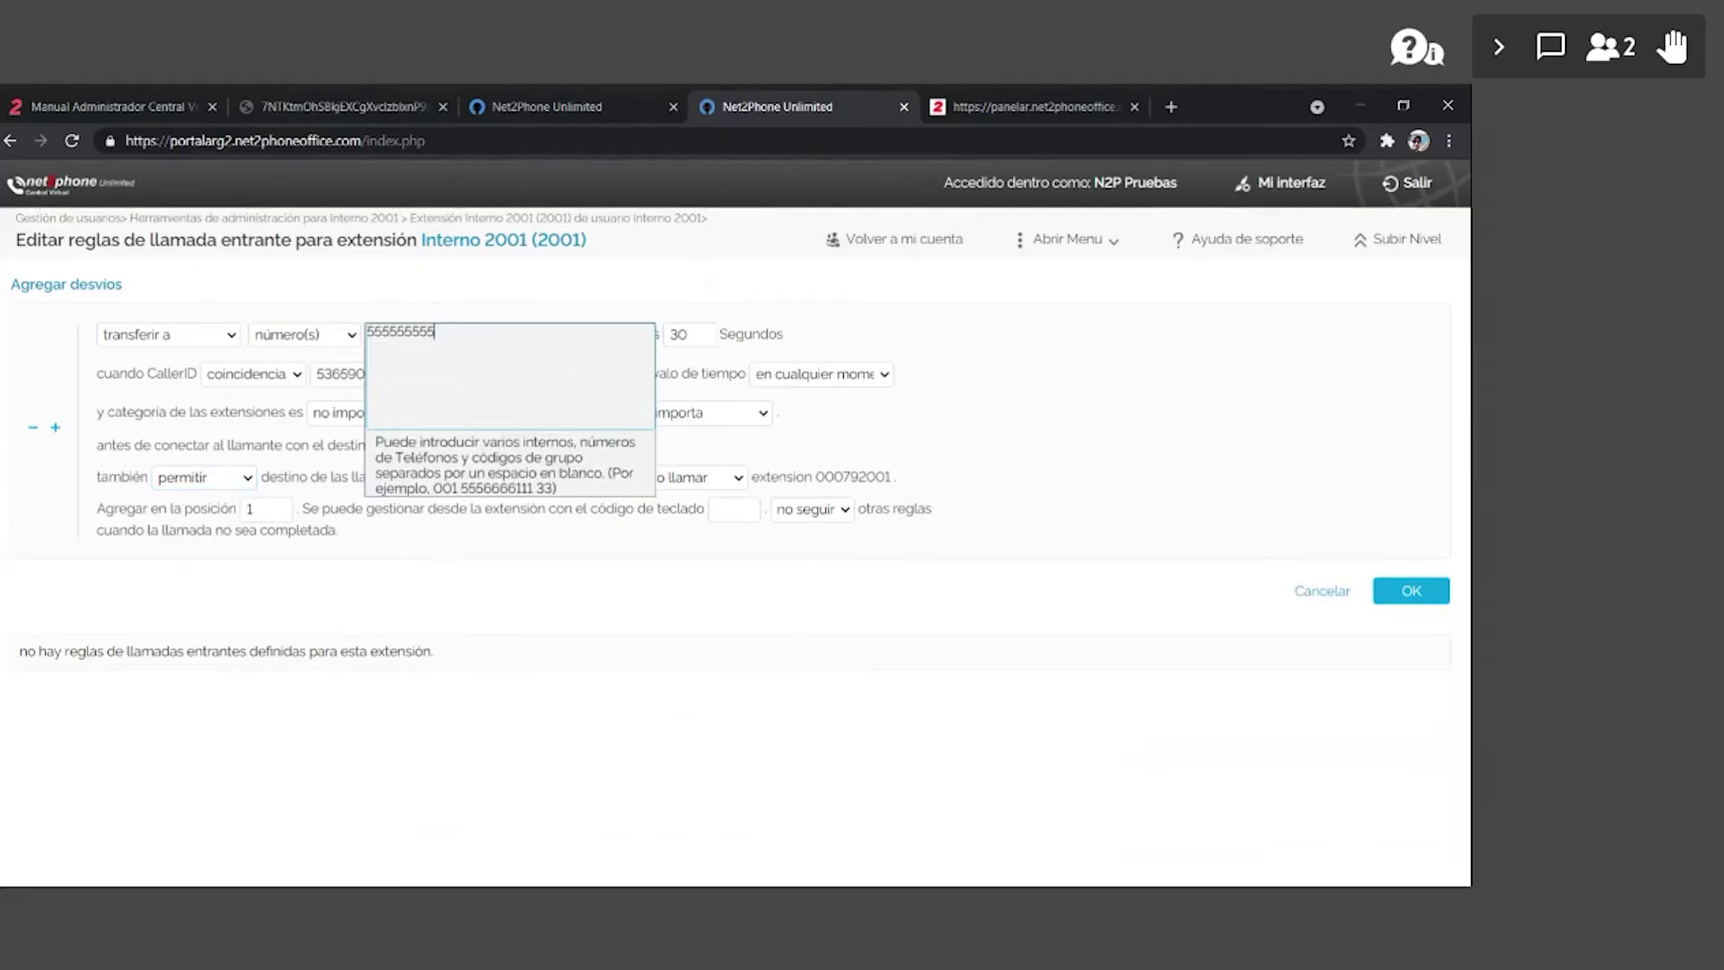
left_click(1062, 366)
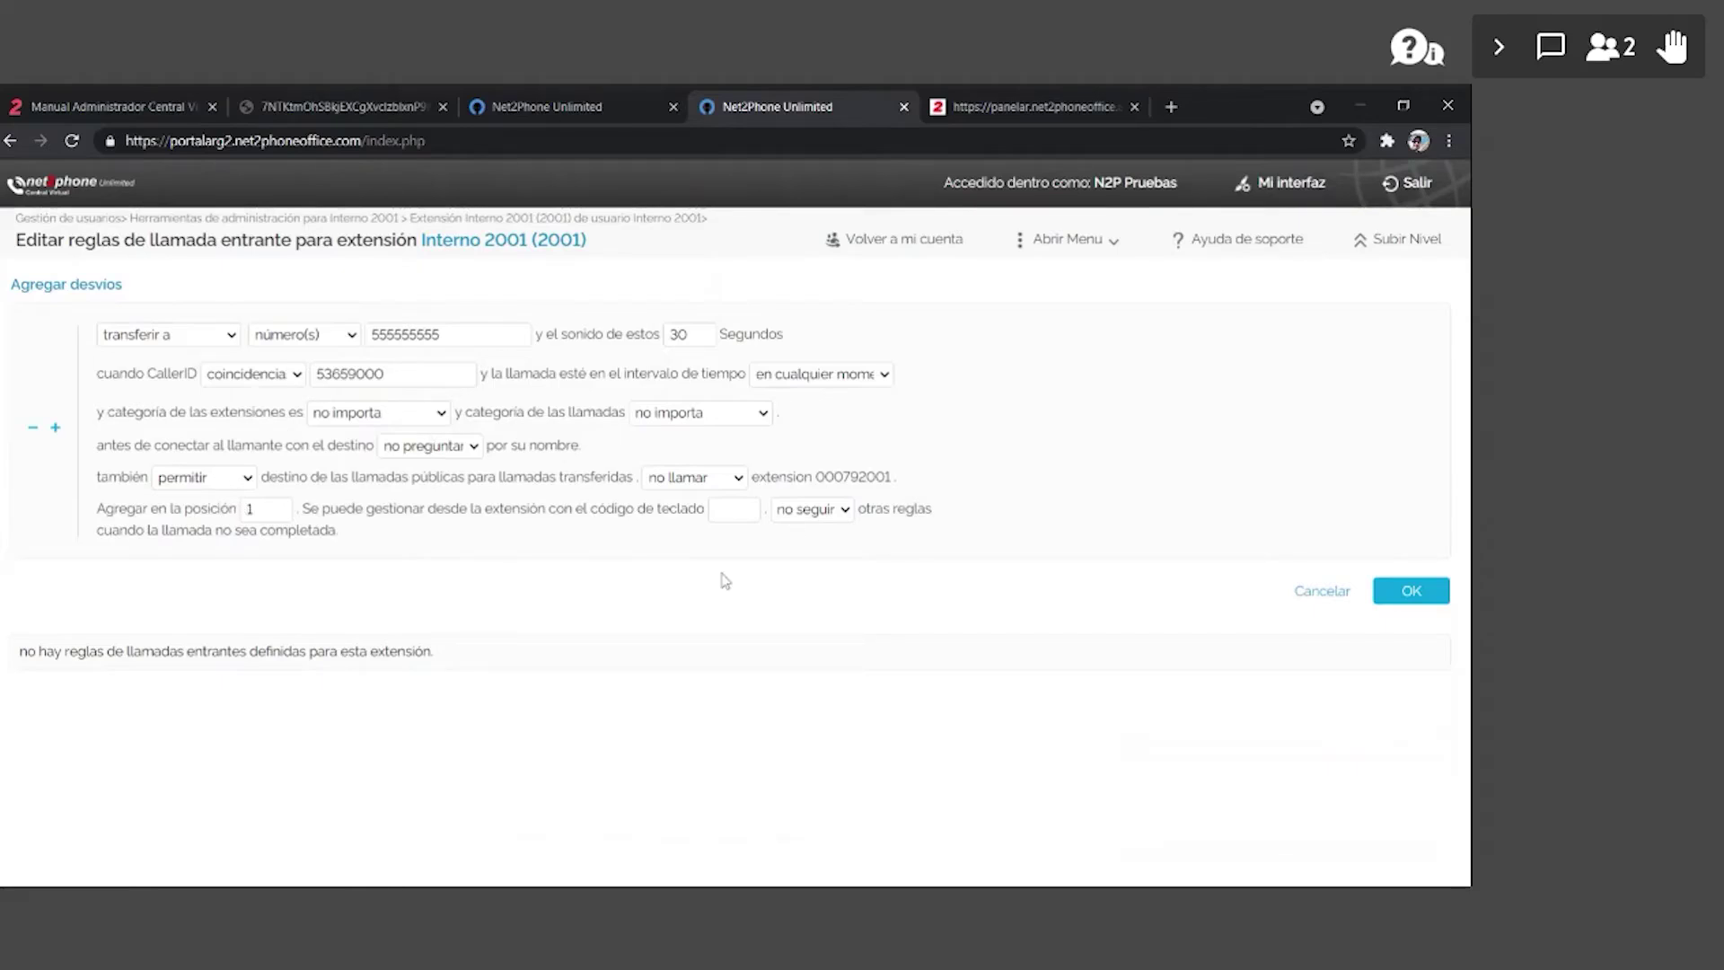
left_click(692, 476)
left_click(691, 508)
left_click(518, 577)
- Clear the CallerID number, set the condition to match any caller, and cancel the transfer rule
left_click_drag(386, 374, 293, 377)
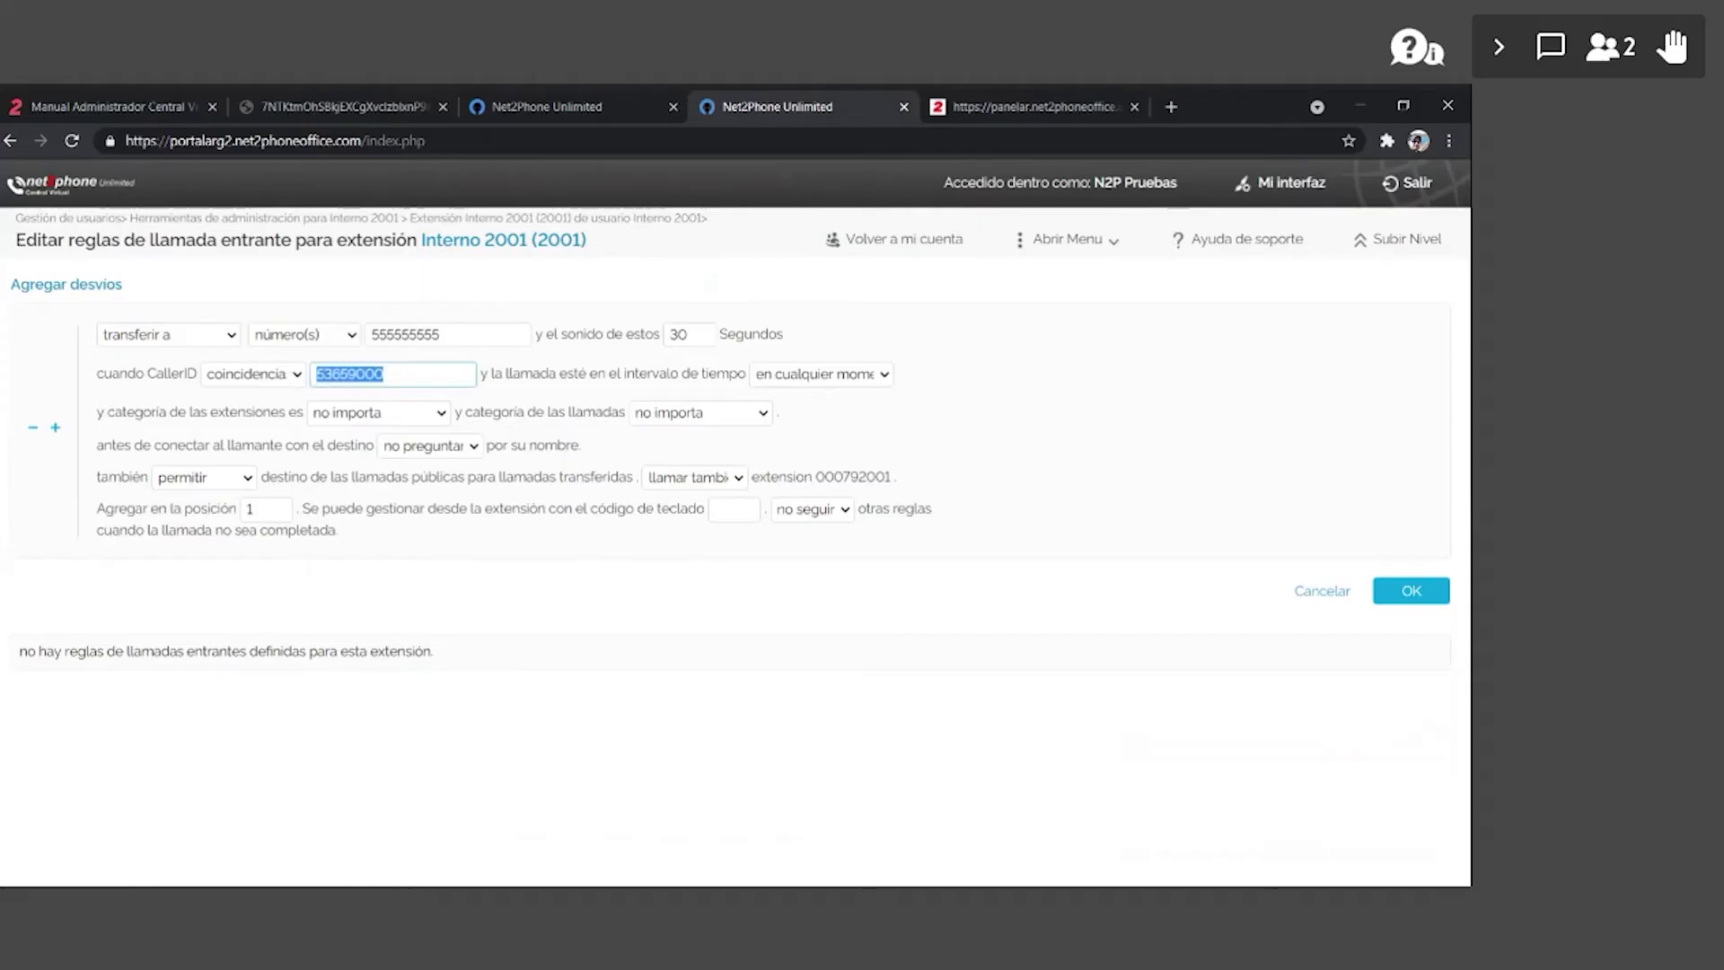
key("BackSpace")
key("shift+Tab")
key("Up")
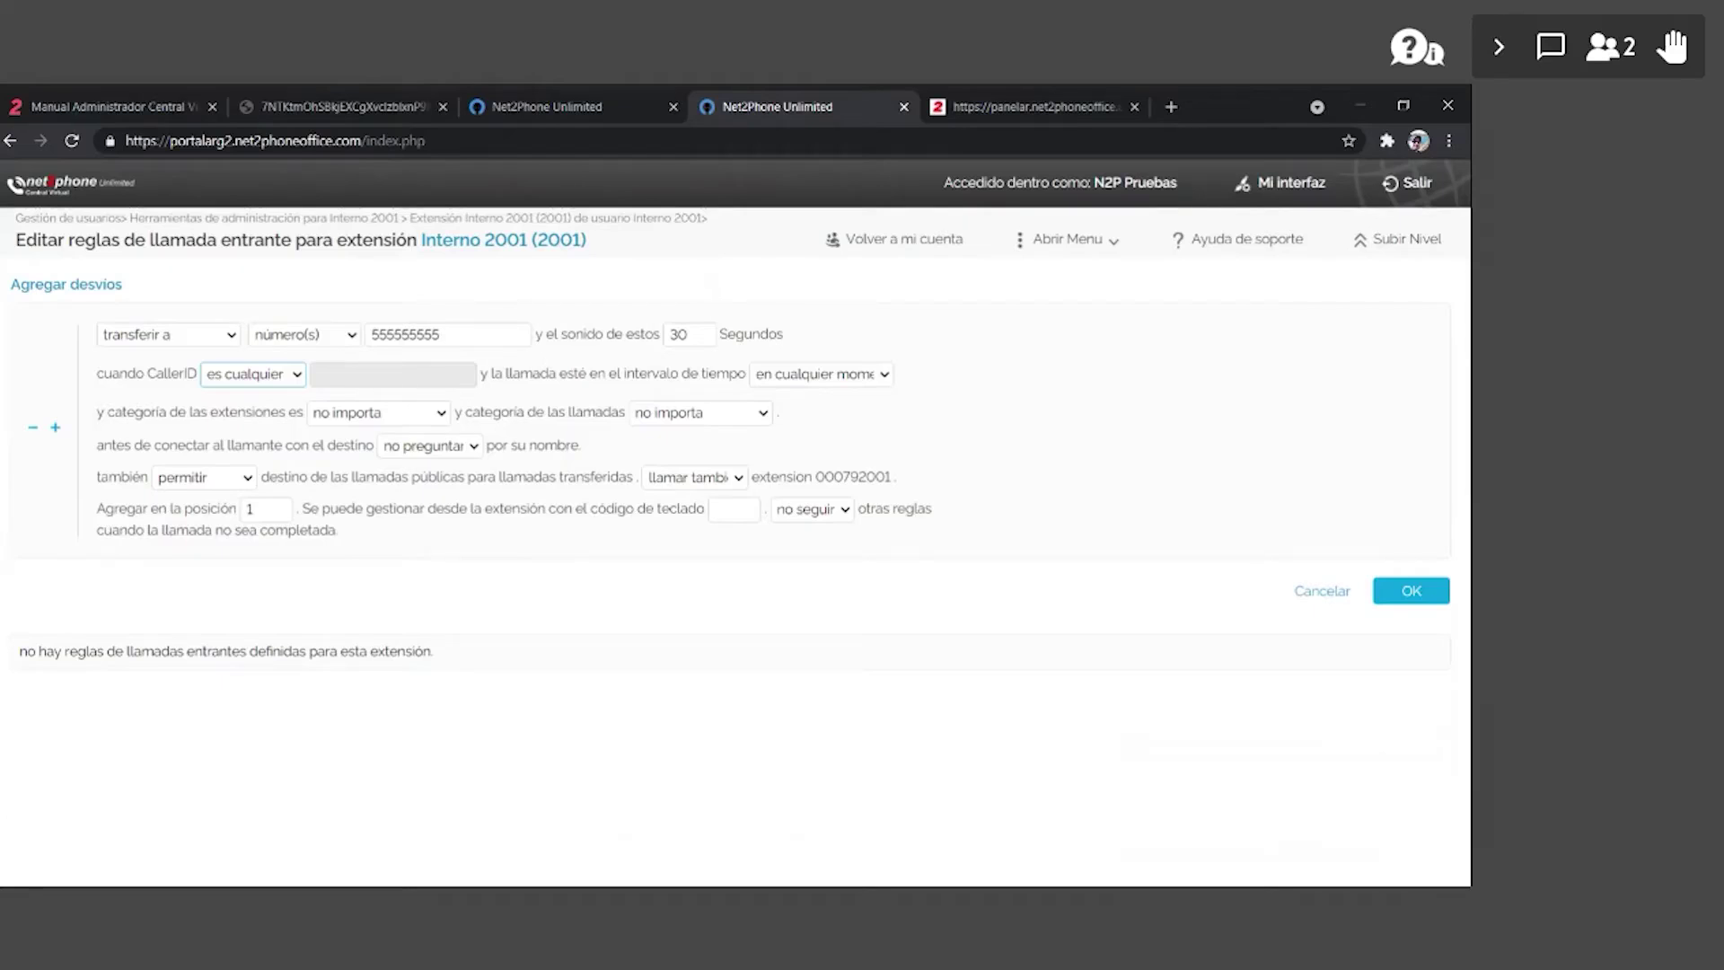
left_click(476, 336)
left_click(901, 443)
left_click(1324, 593)
left_click(306, 462)
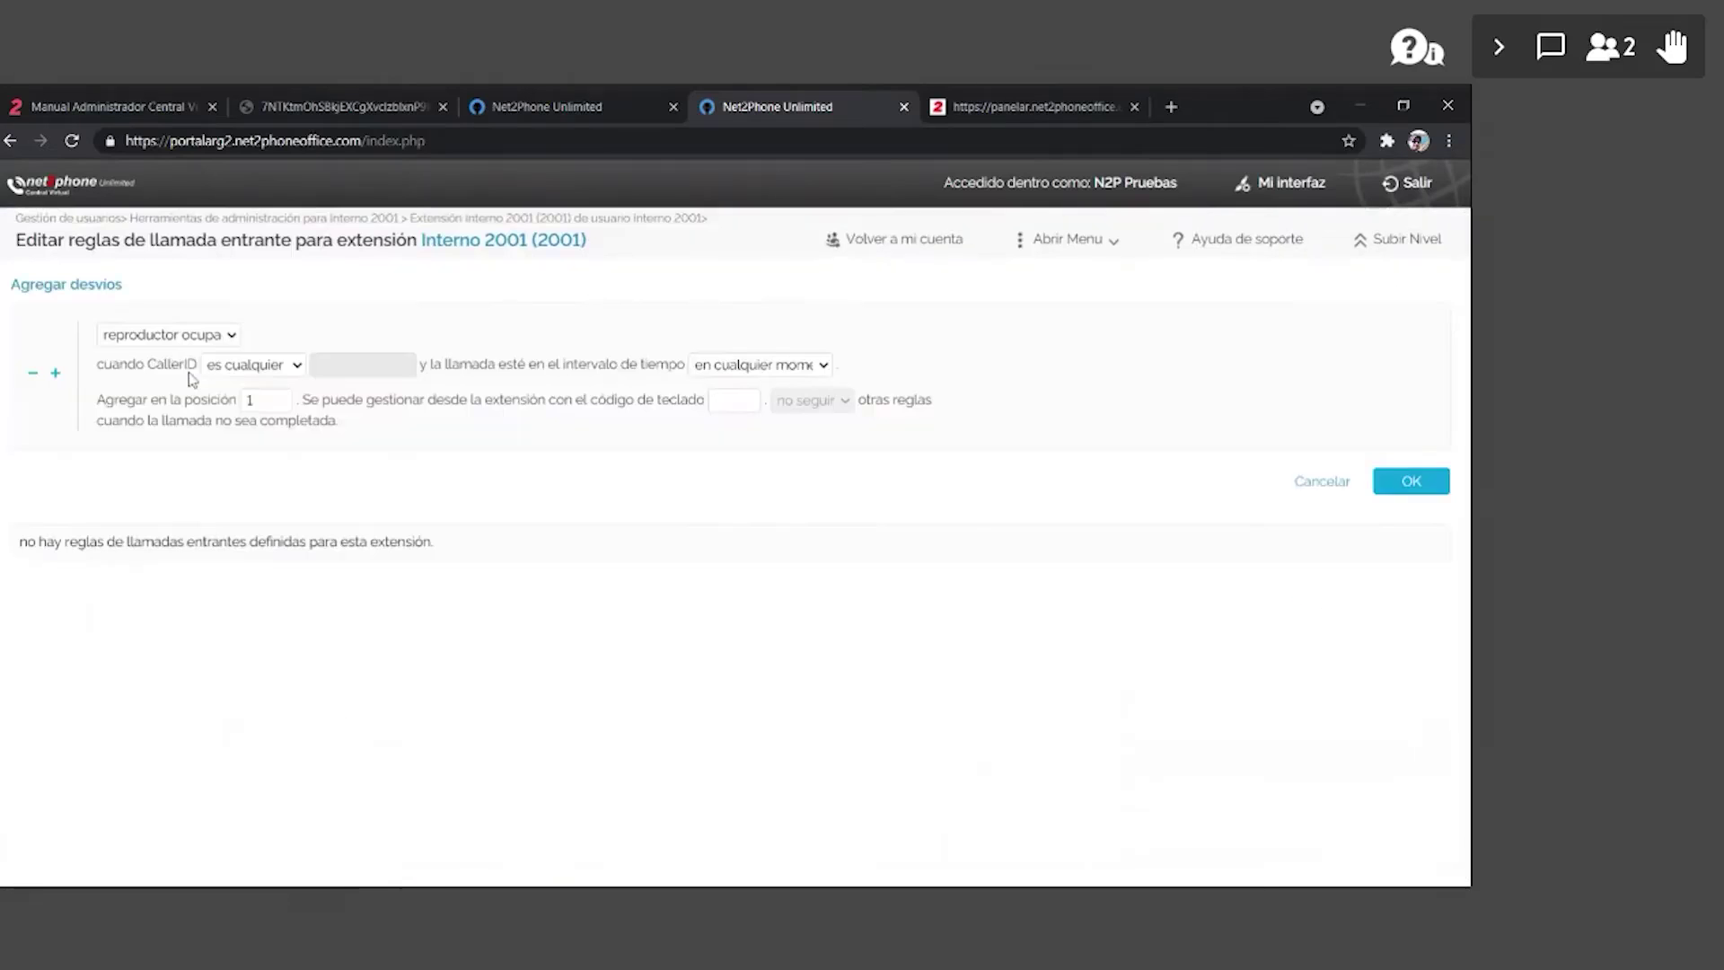
- Set the rule action to "colgar" with CallerID "coincidencia" and enter the caller's phone number
left_click(164, 352)
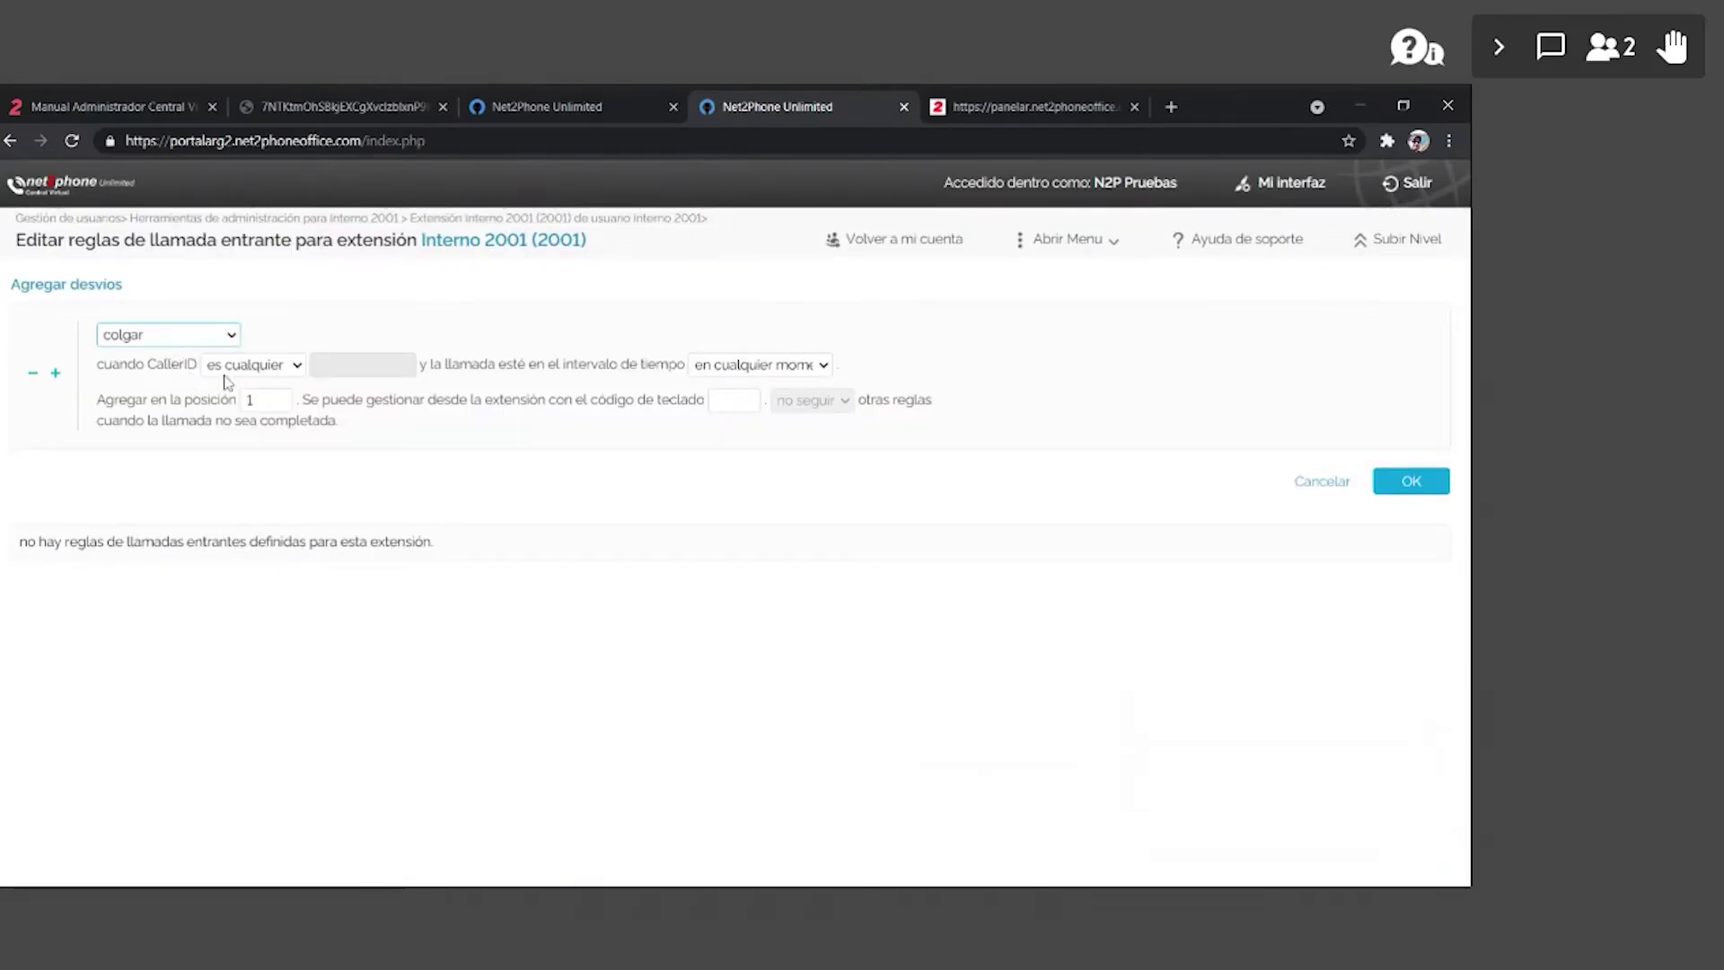
left_click(272, 369)
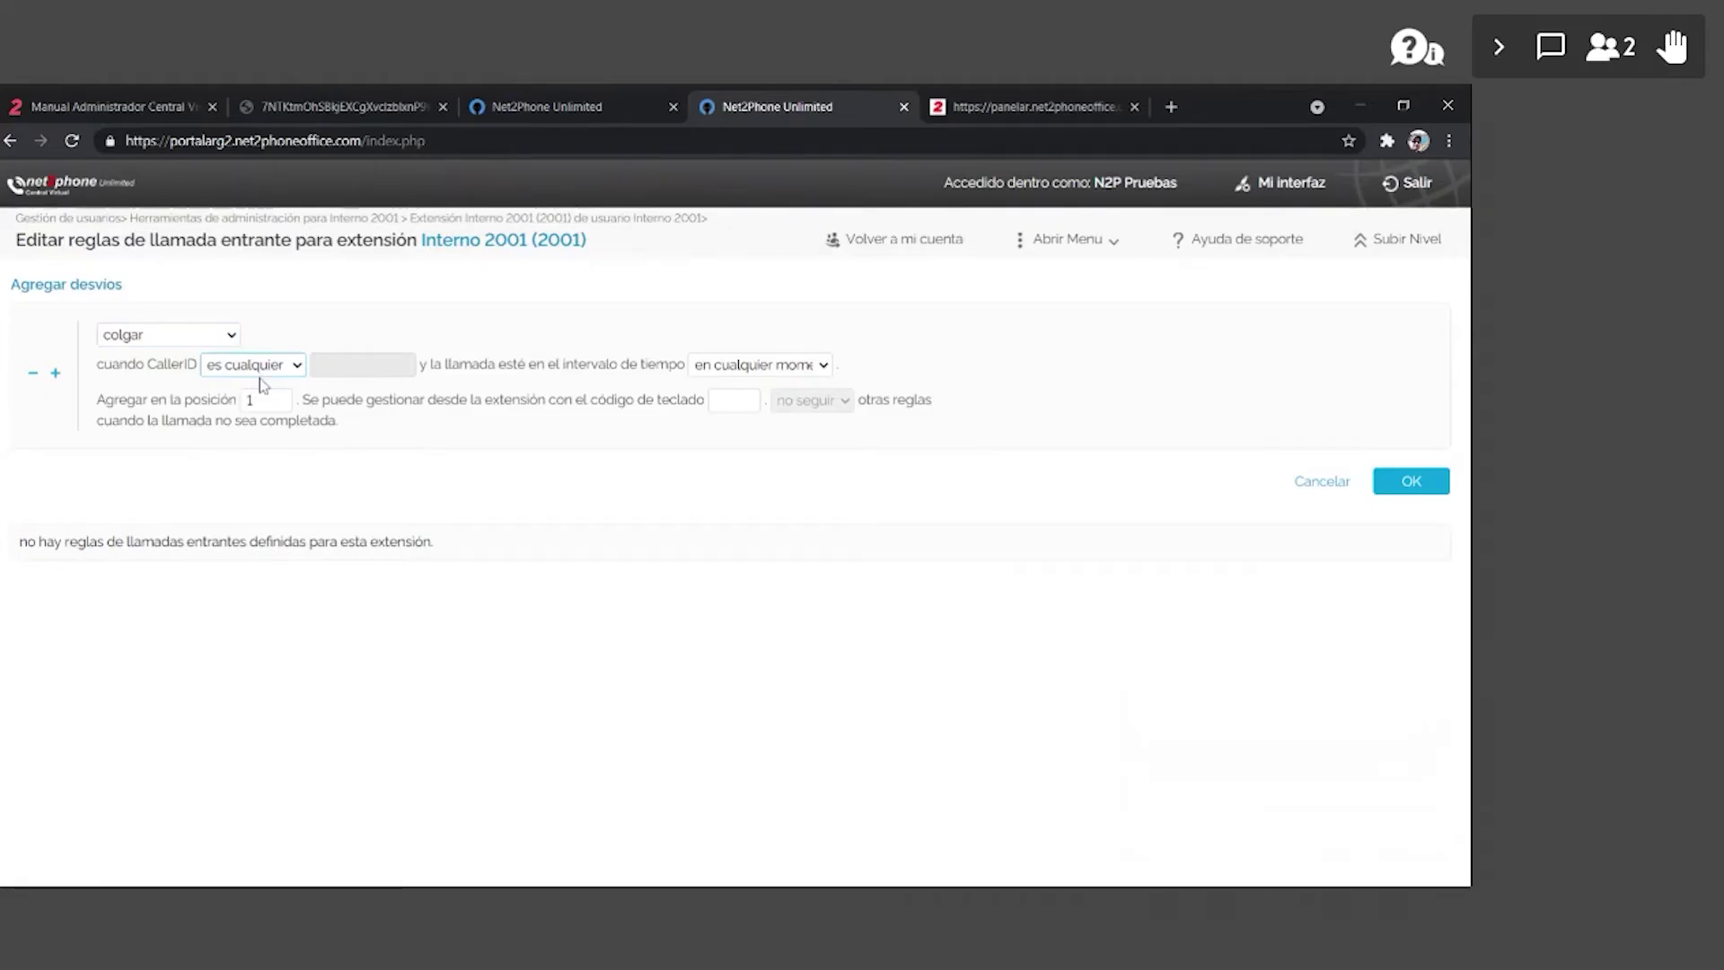
left_click(297, 382)
left_click(393, 364)
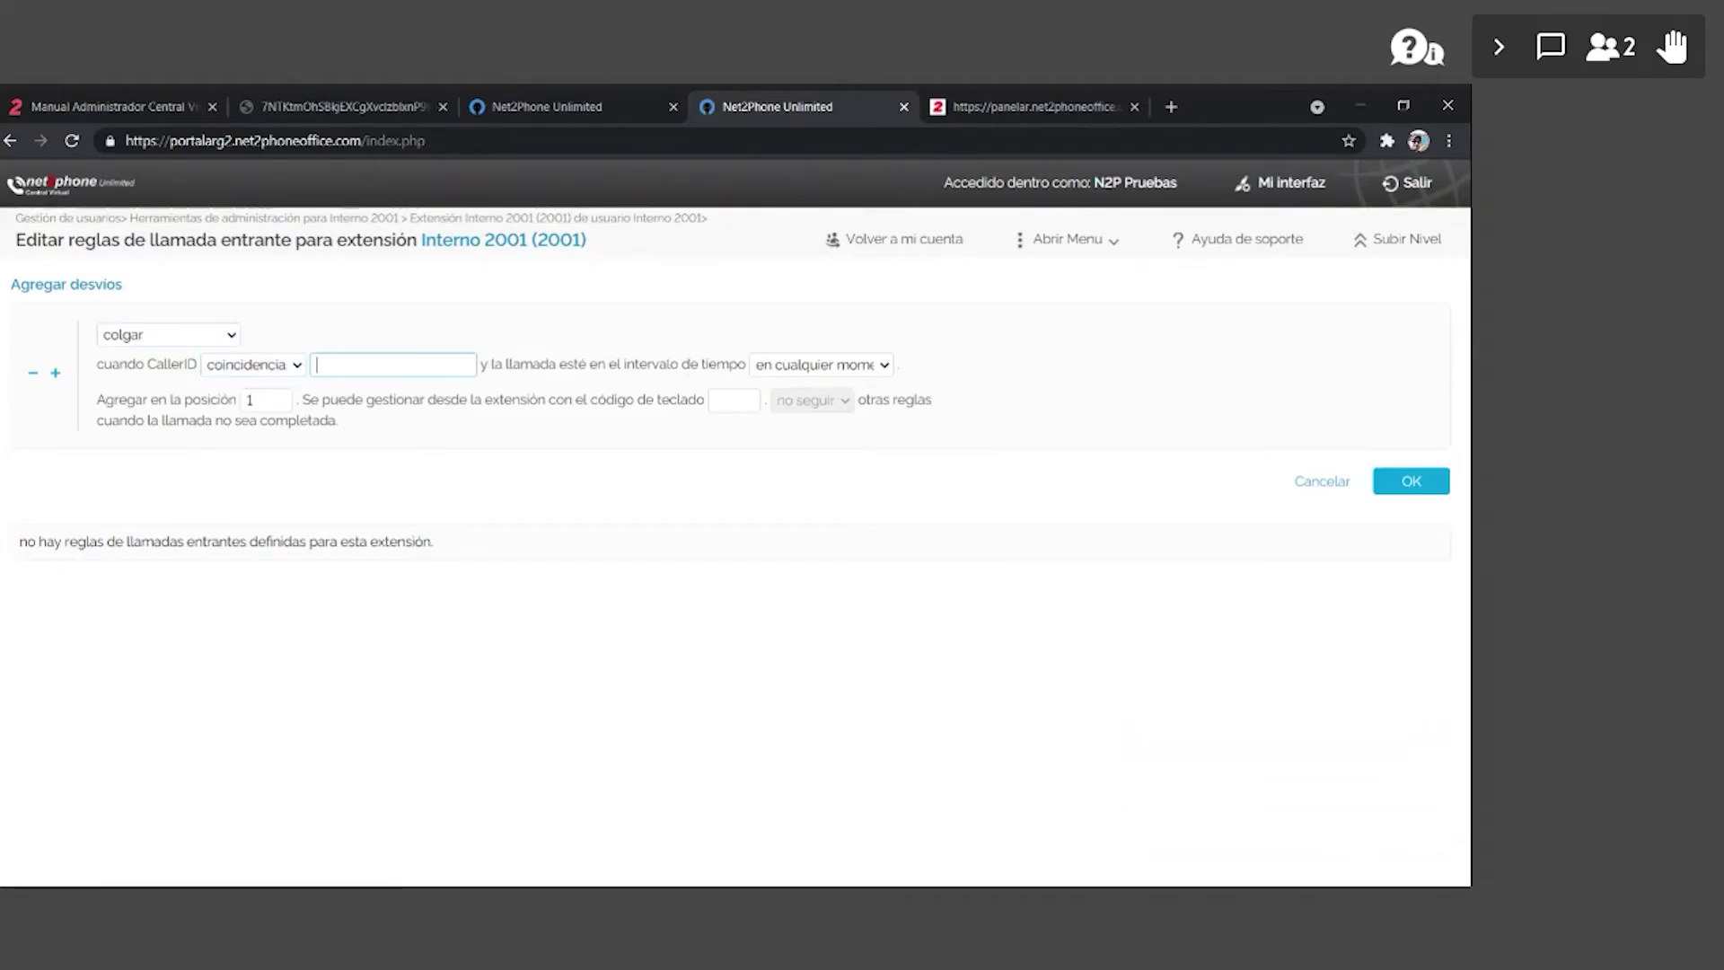
type("53659000")
- Change the rule action to "cascada" with a 60-second total ring time, calling 2001 after 10 seconds
left_click(157, 335)
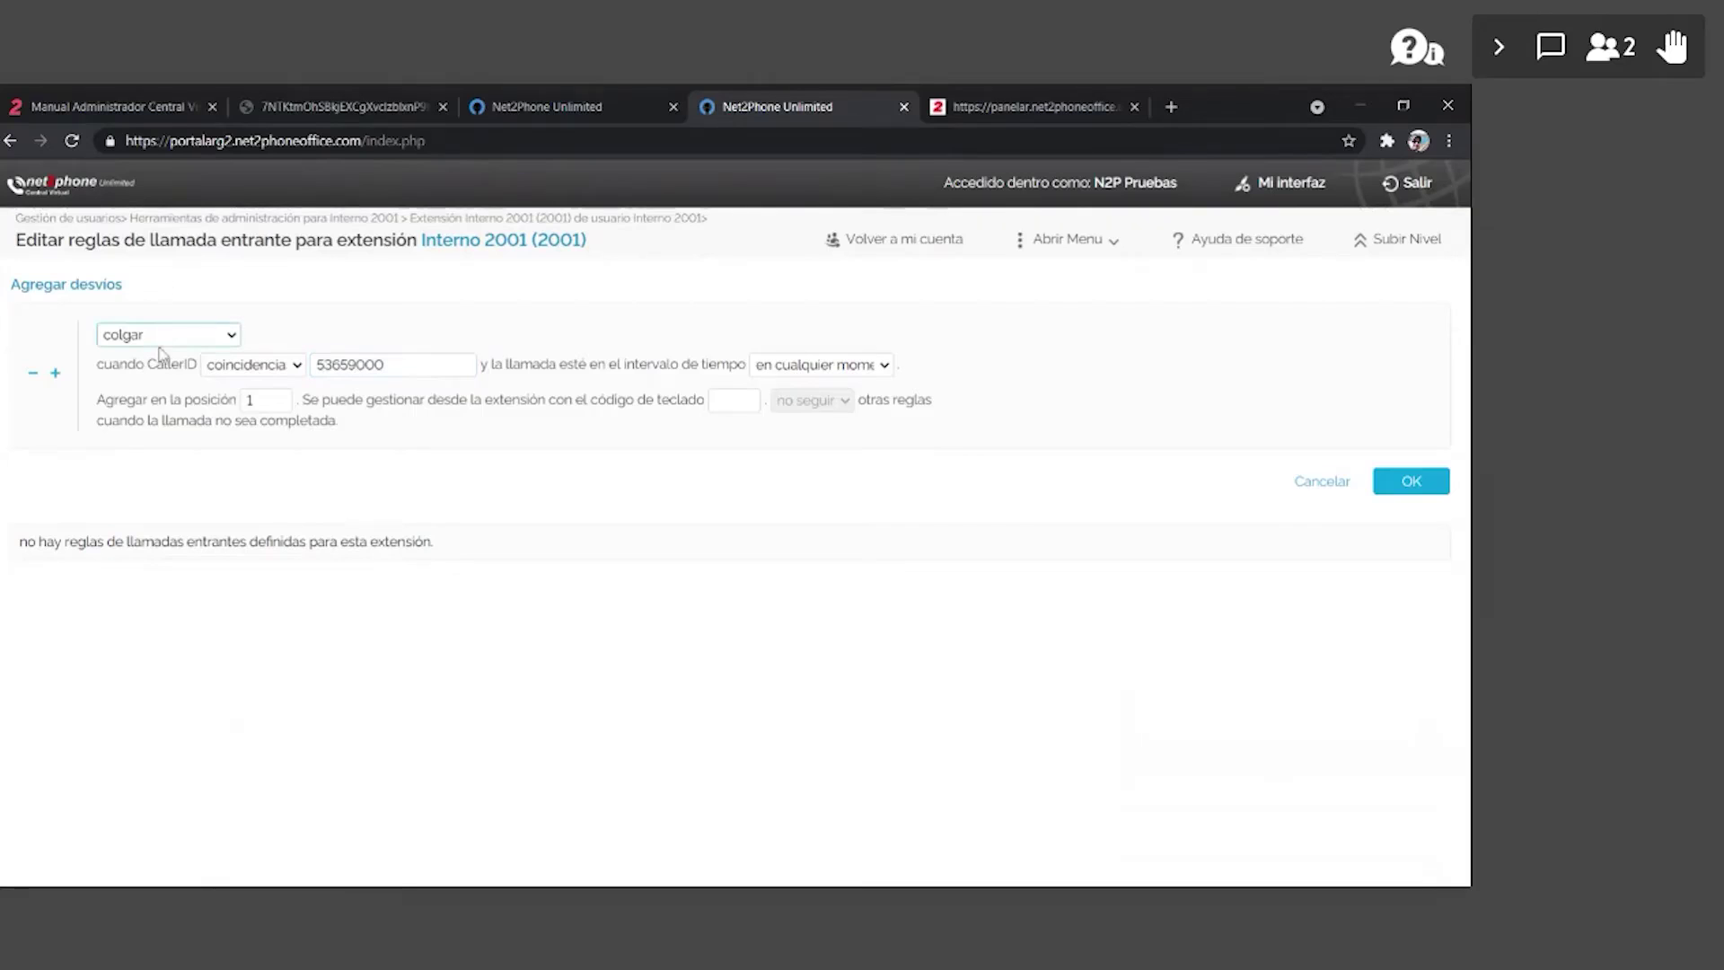
left_click(160, 353)
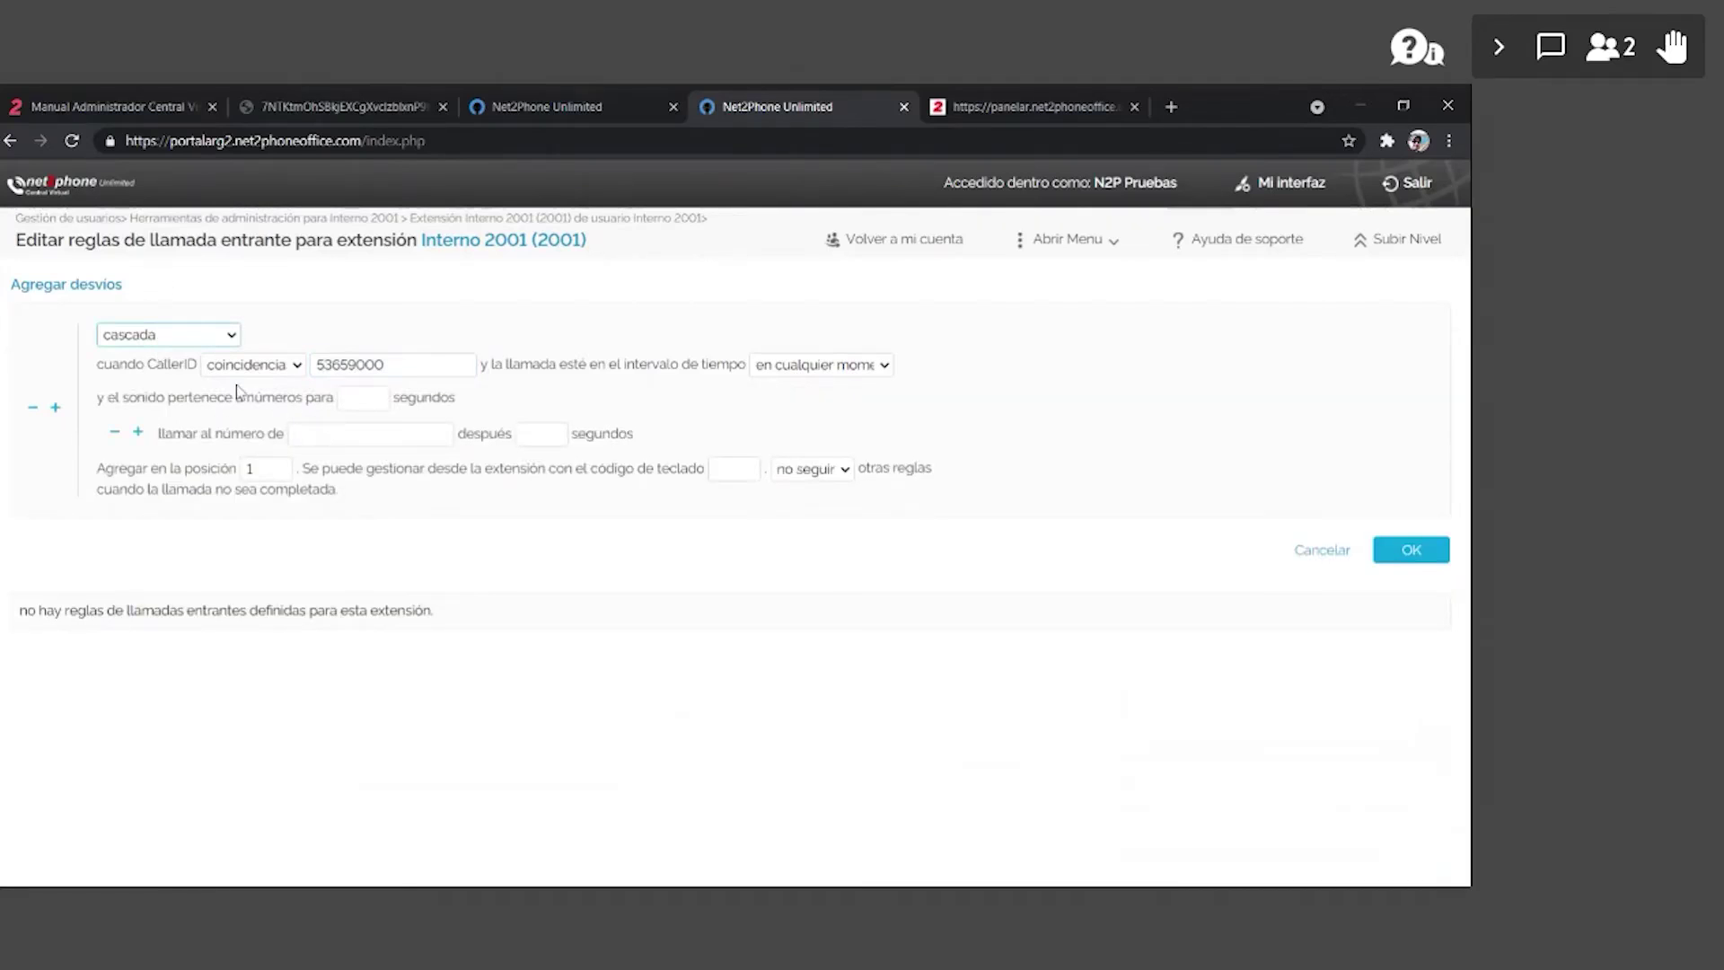
left_click(363, 397)
type("60")
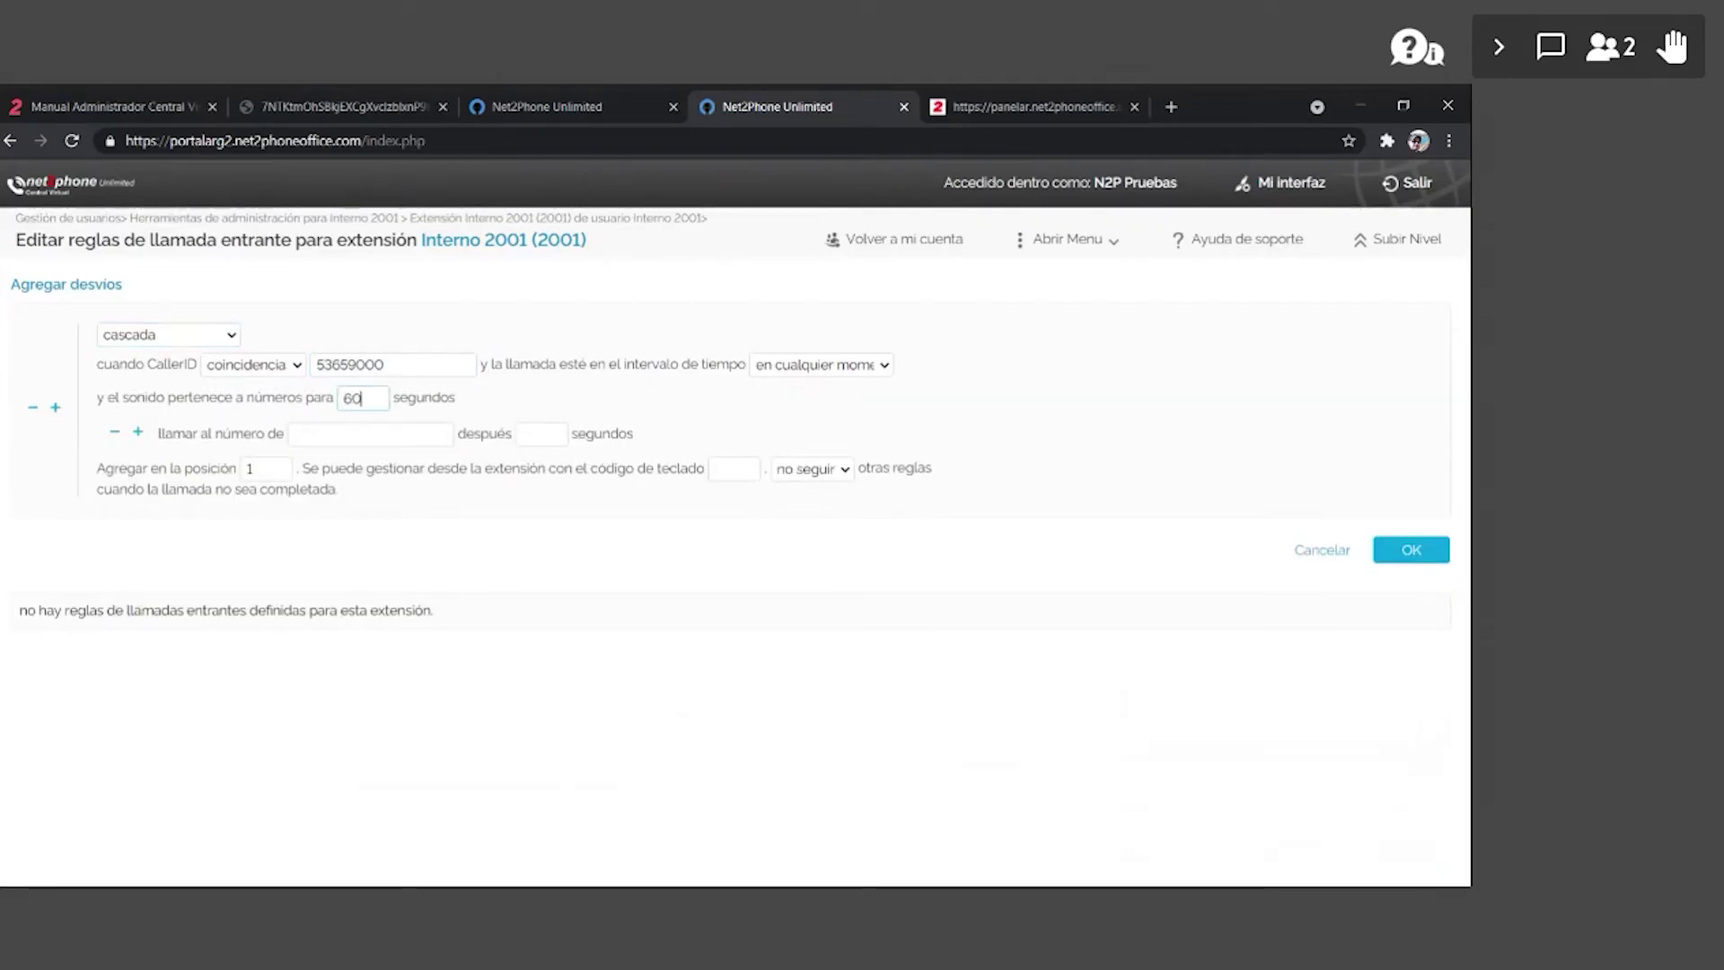
key("Tab")
type("2001")
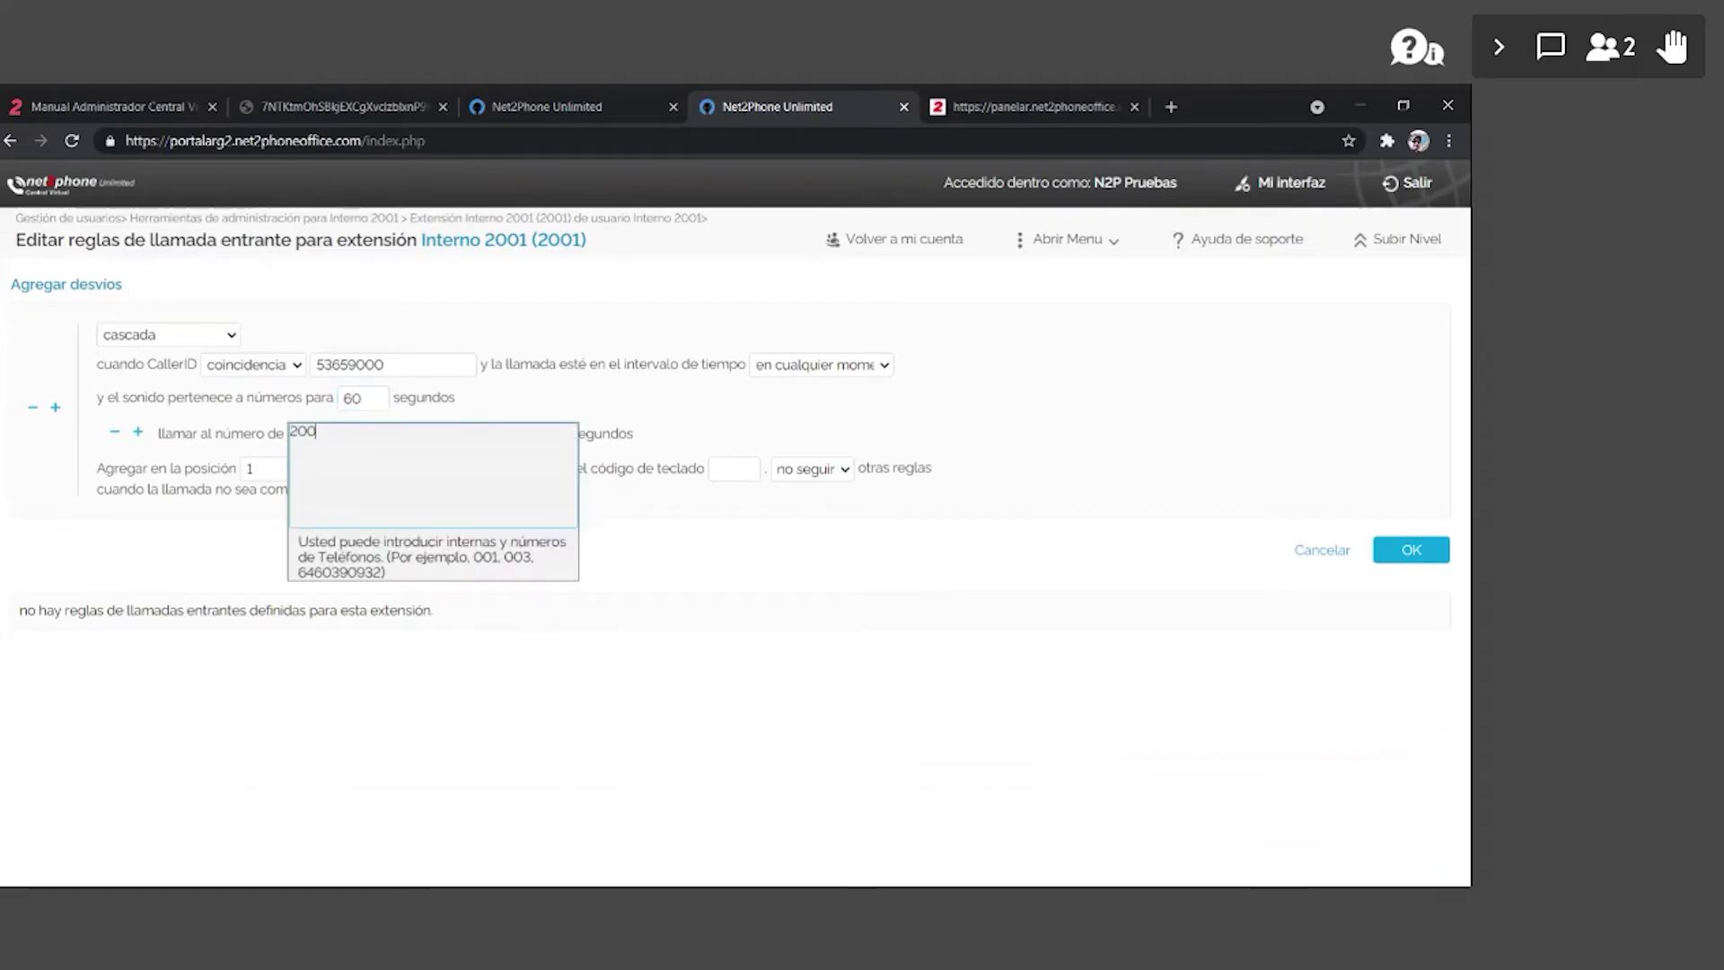
left_click(541, 434)
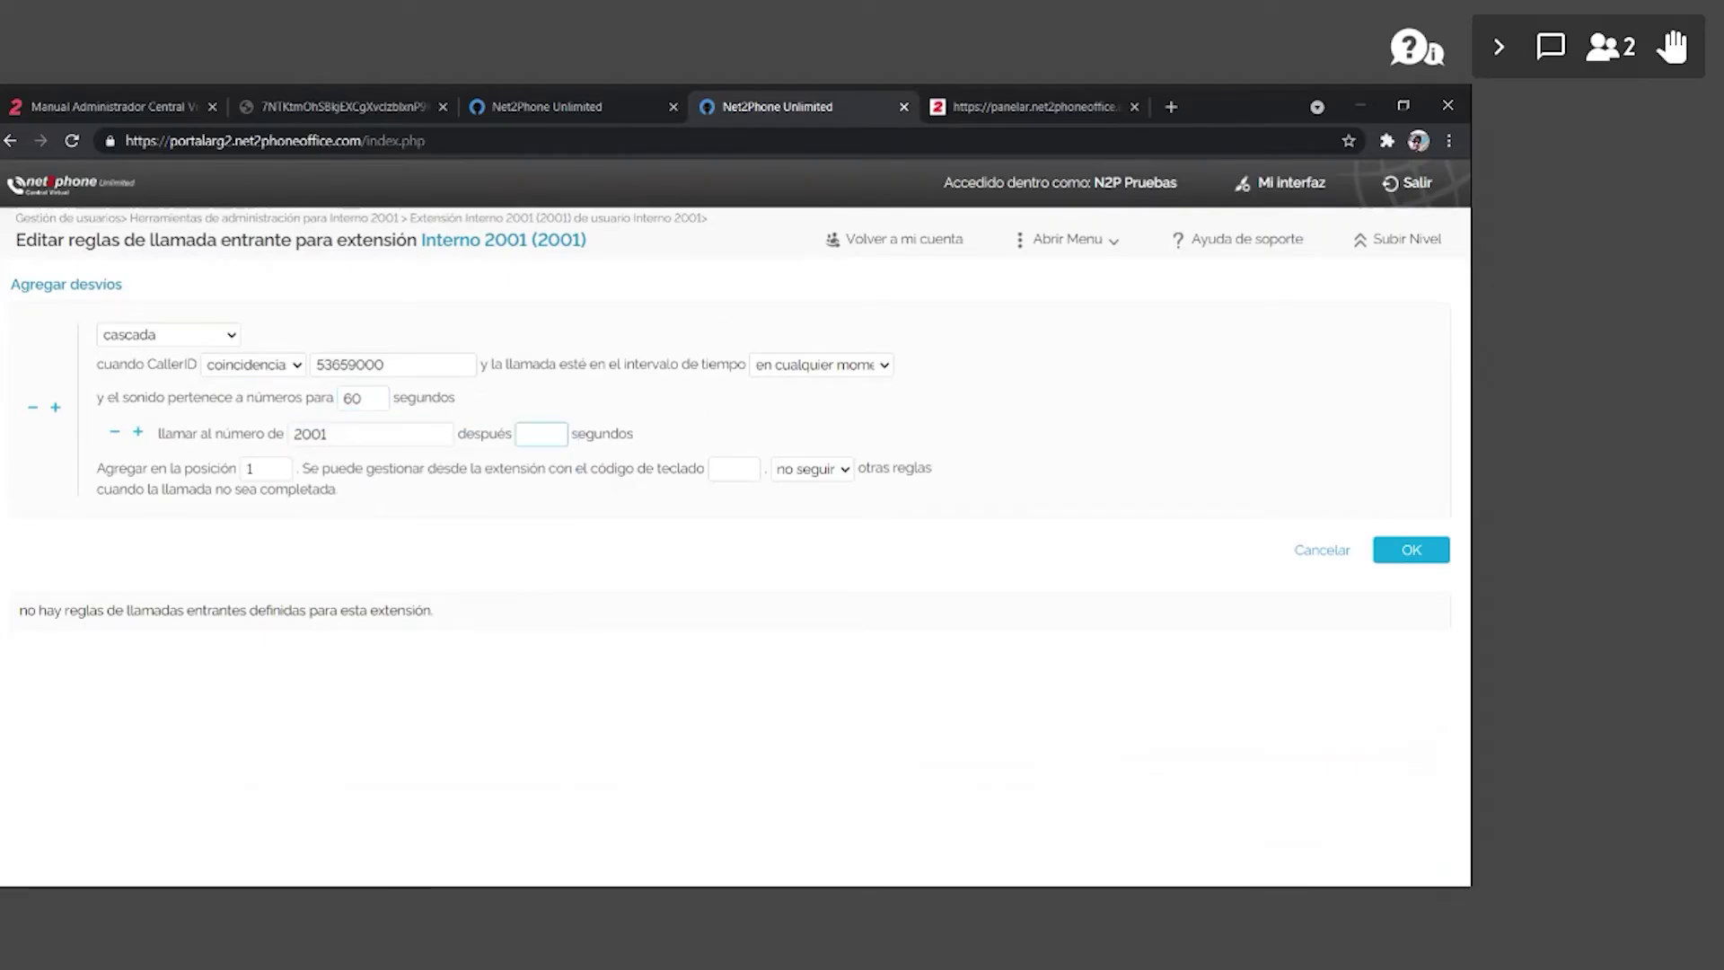
type("10")
- Add a second cascade entry that calls 2002 after 10 seconds and recheck the total ring time
left_click(137, 433)
left_click(368, 474)
type("2002")
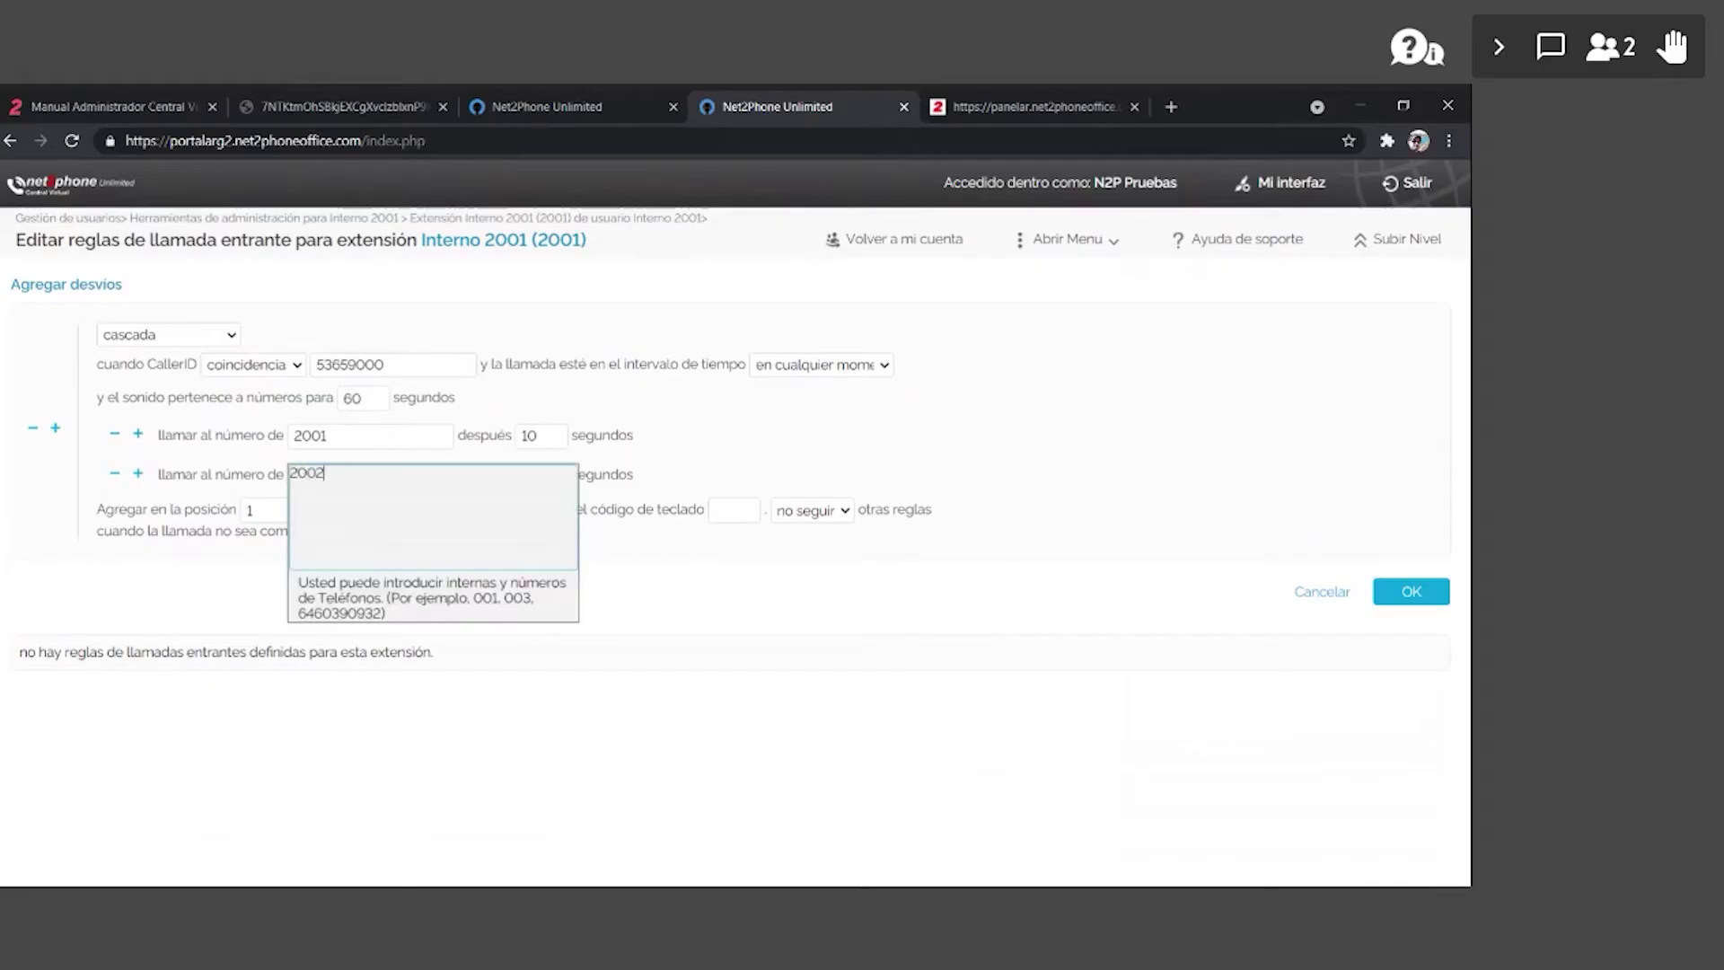
left_click(541, 474)
type("10")
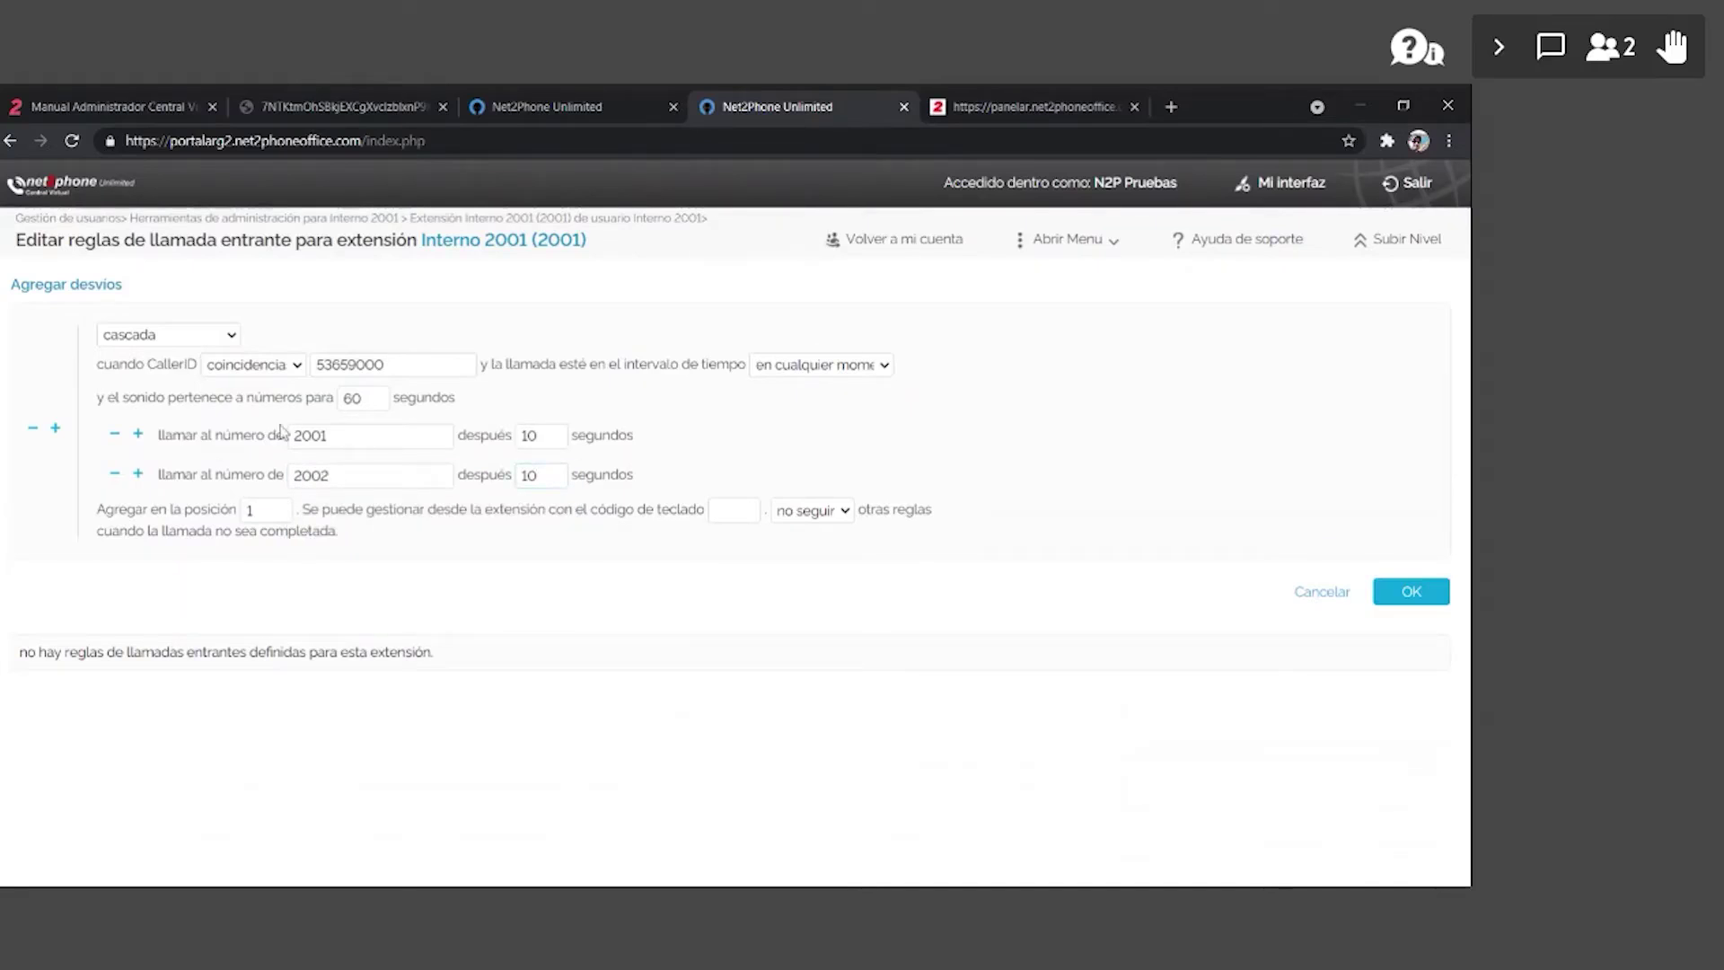
double_click(354, 397)
key("Tab")
double_click(377, 399)
- Switch to the administrator manual and review the index entries under "Reglas de llamadas entrantes"
left_click(364, 106)
left_click_drag(400, 387, 625, 388)
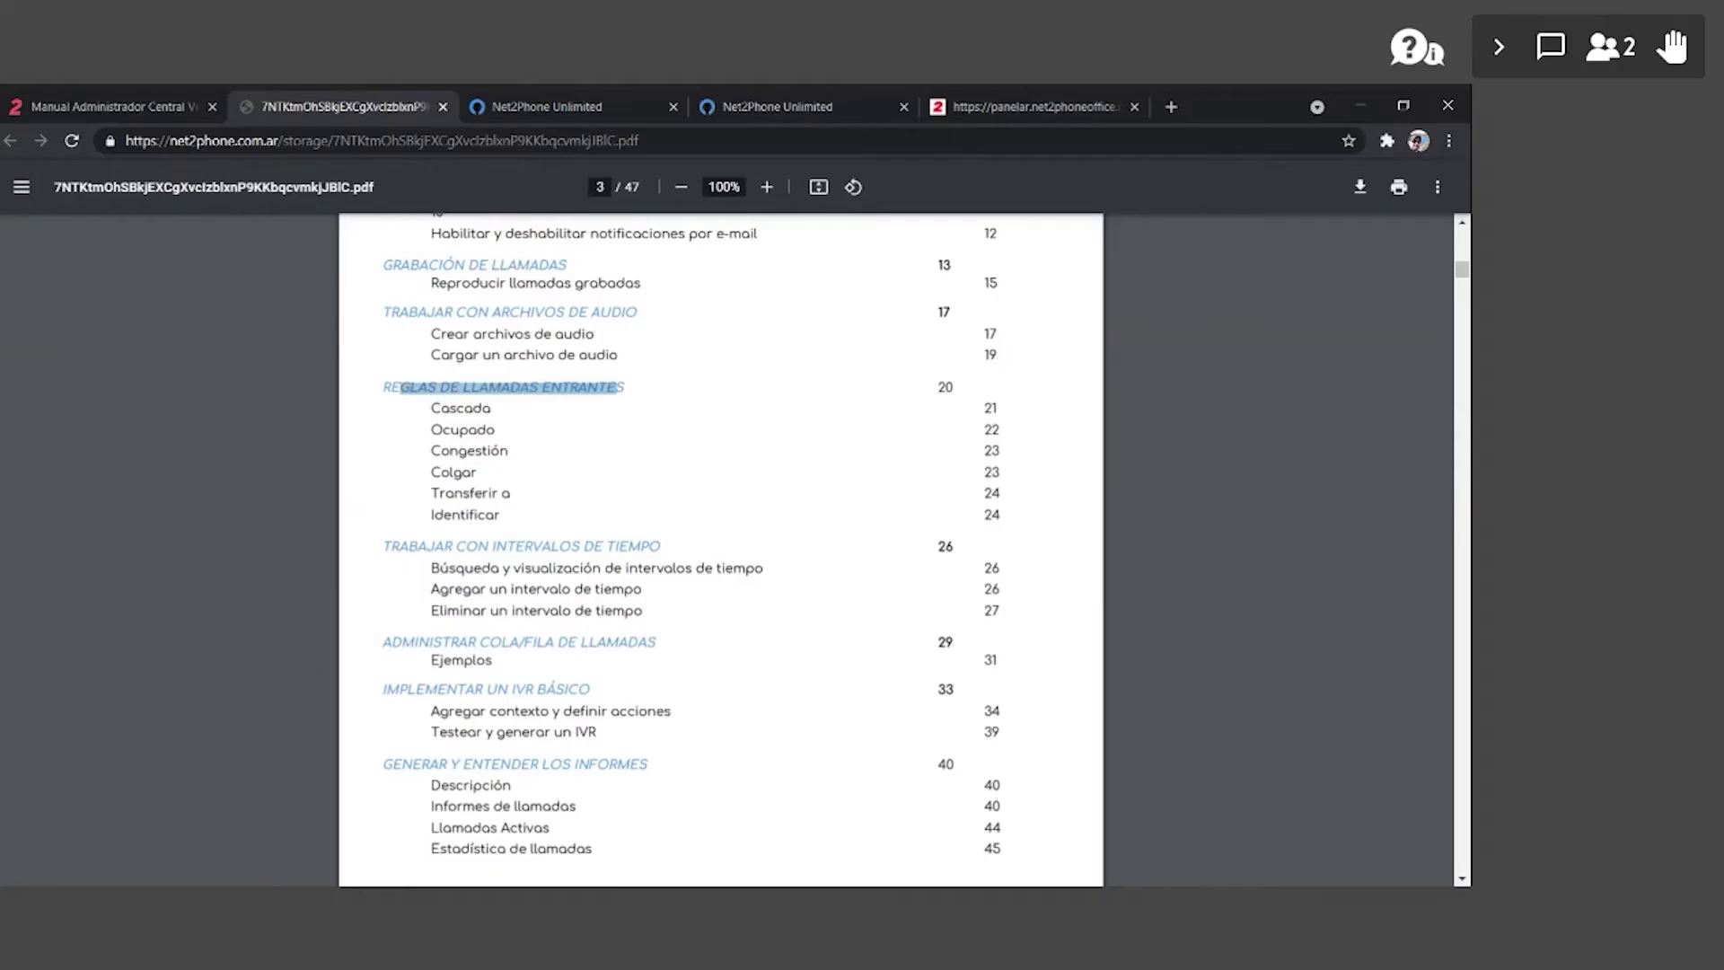
left_click_drag(543, 439, 505, 516)
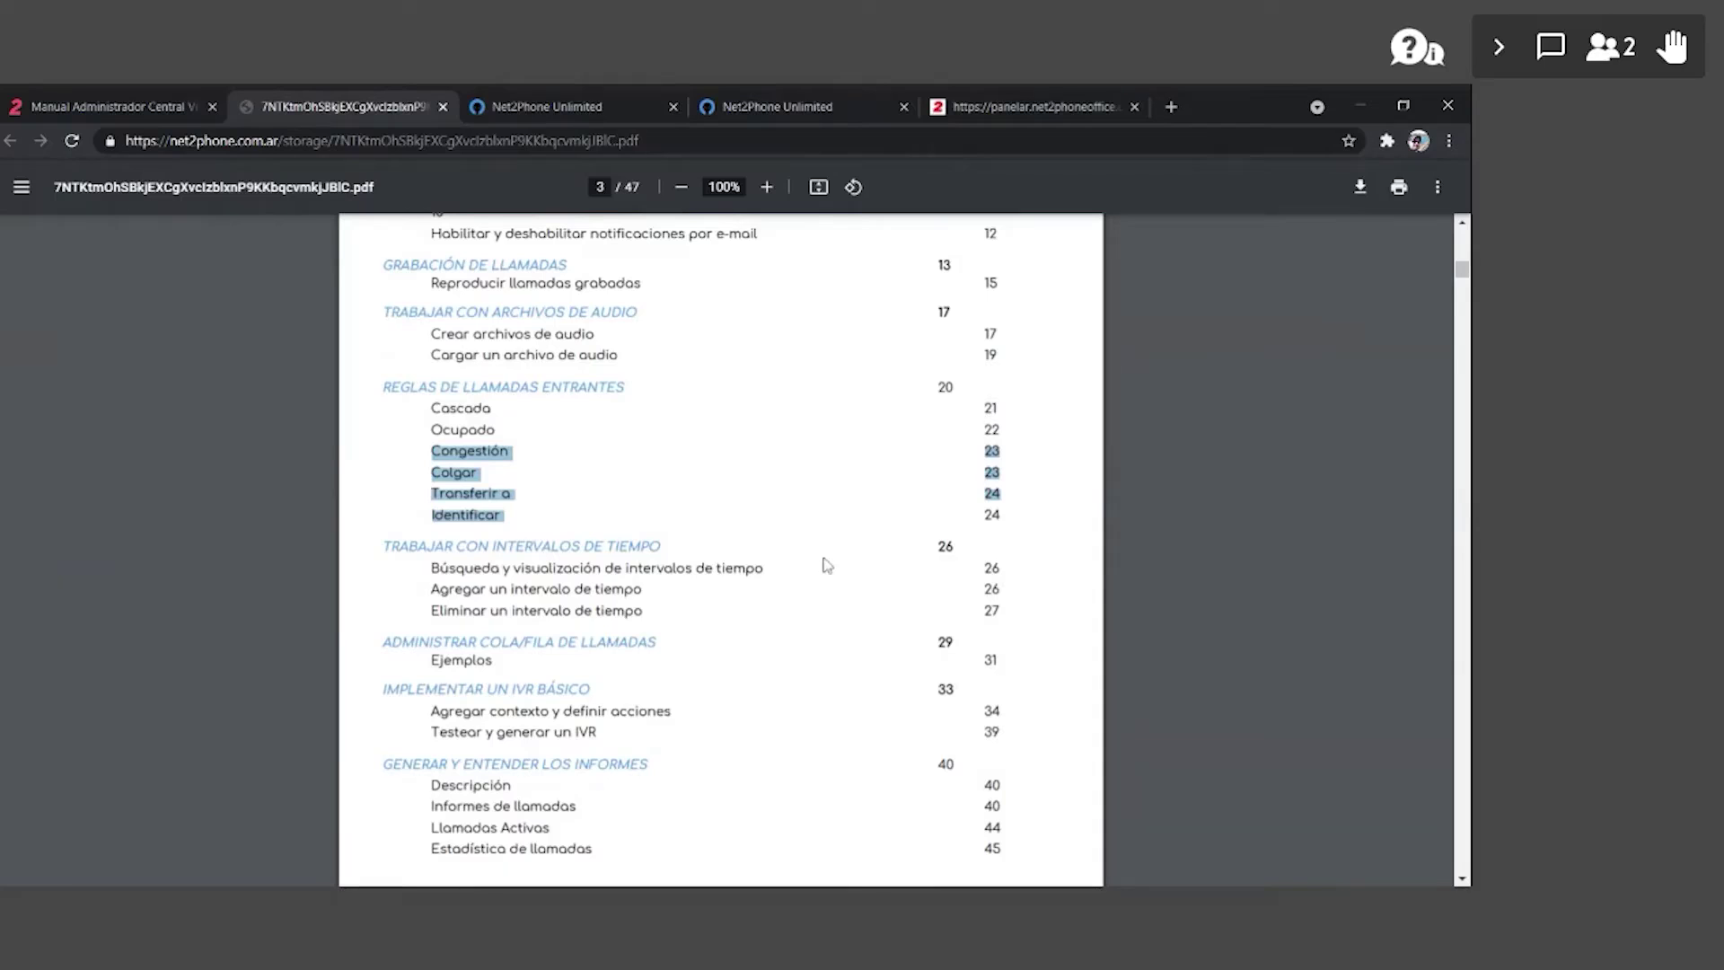
- Return to the N2P Pruebas portal and leave the rule editor for Interno 2001's extension page
left_click(588, 109)
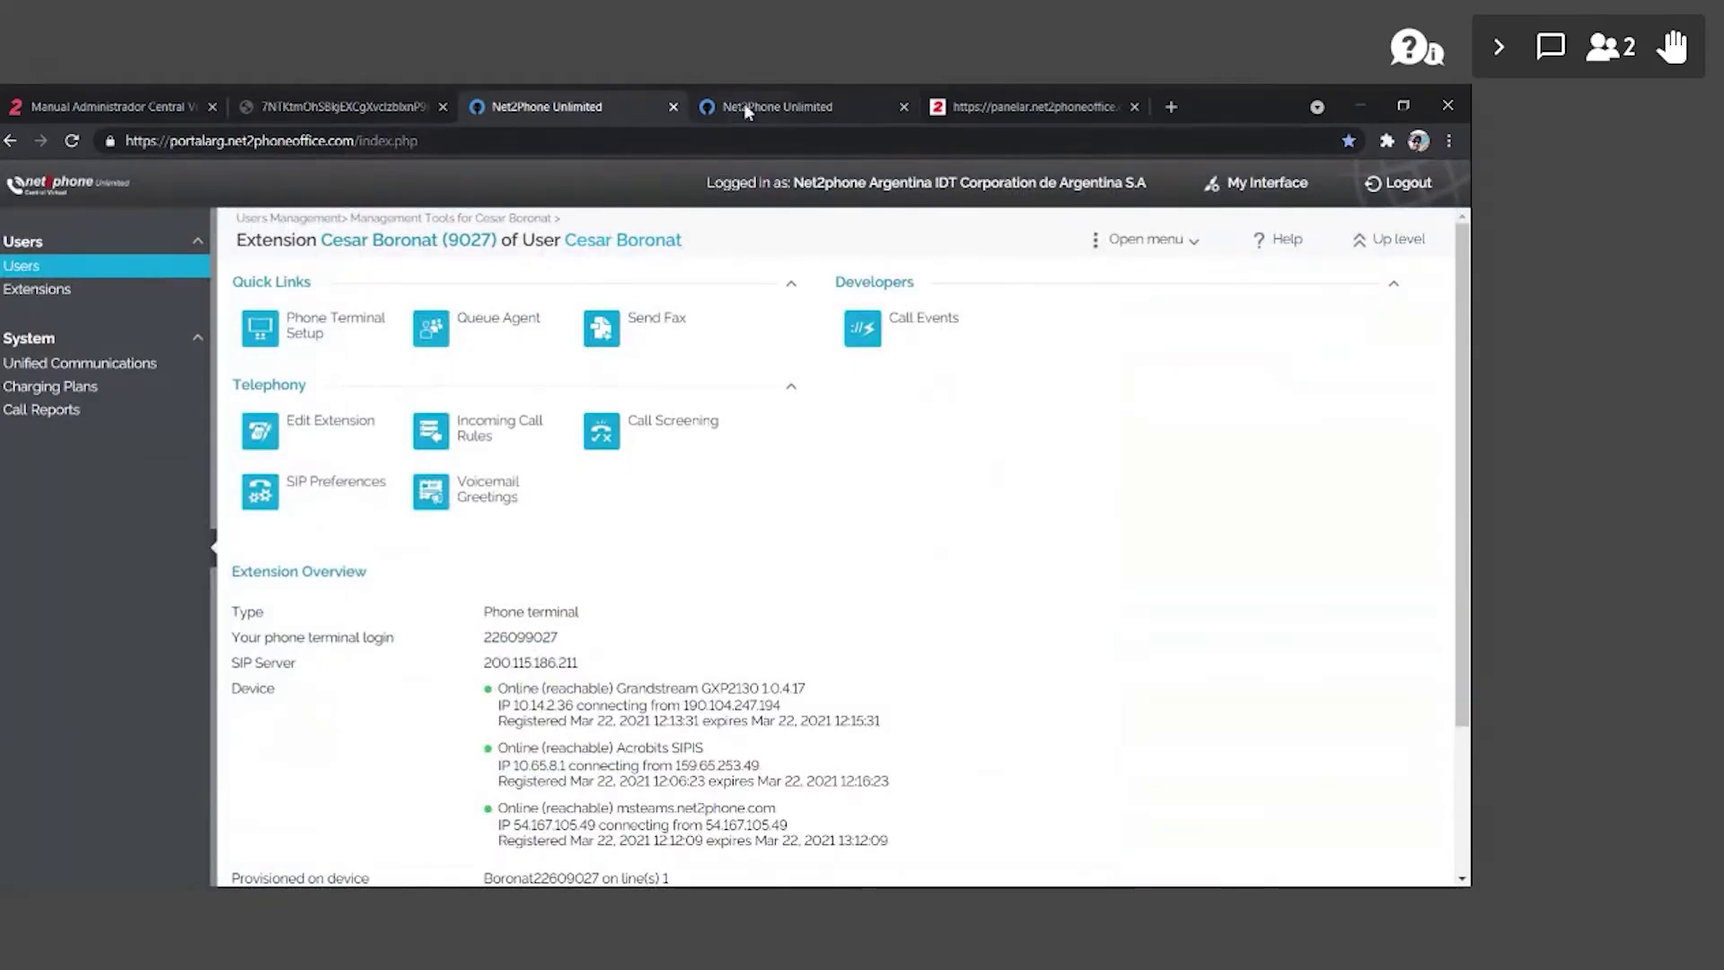
left_click(770, 106)
left_click(521, 219)
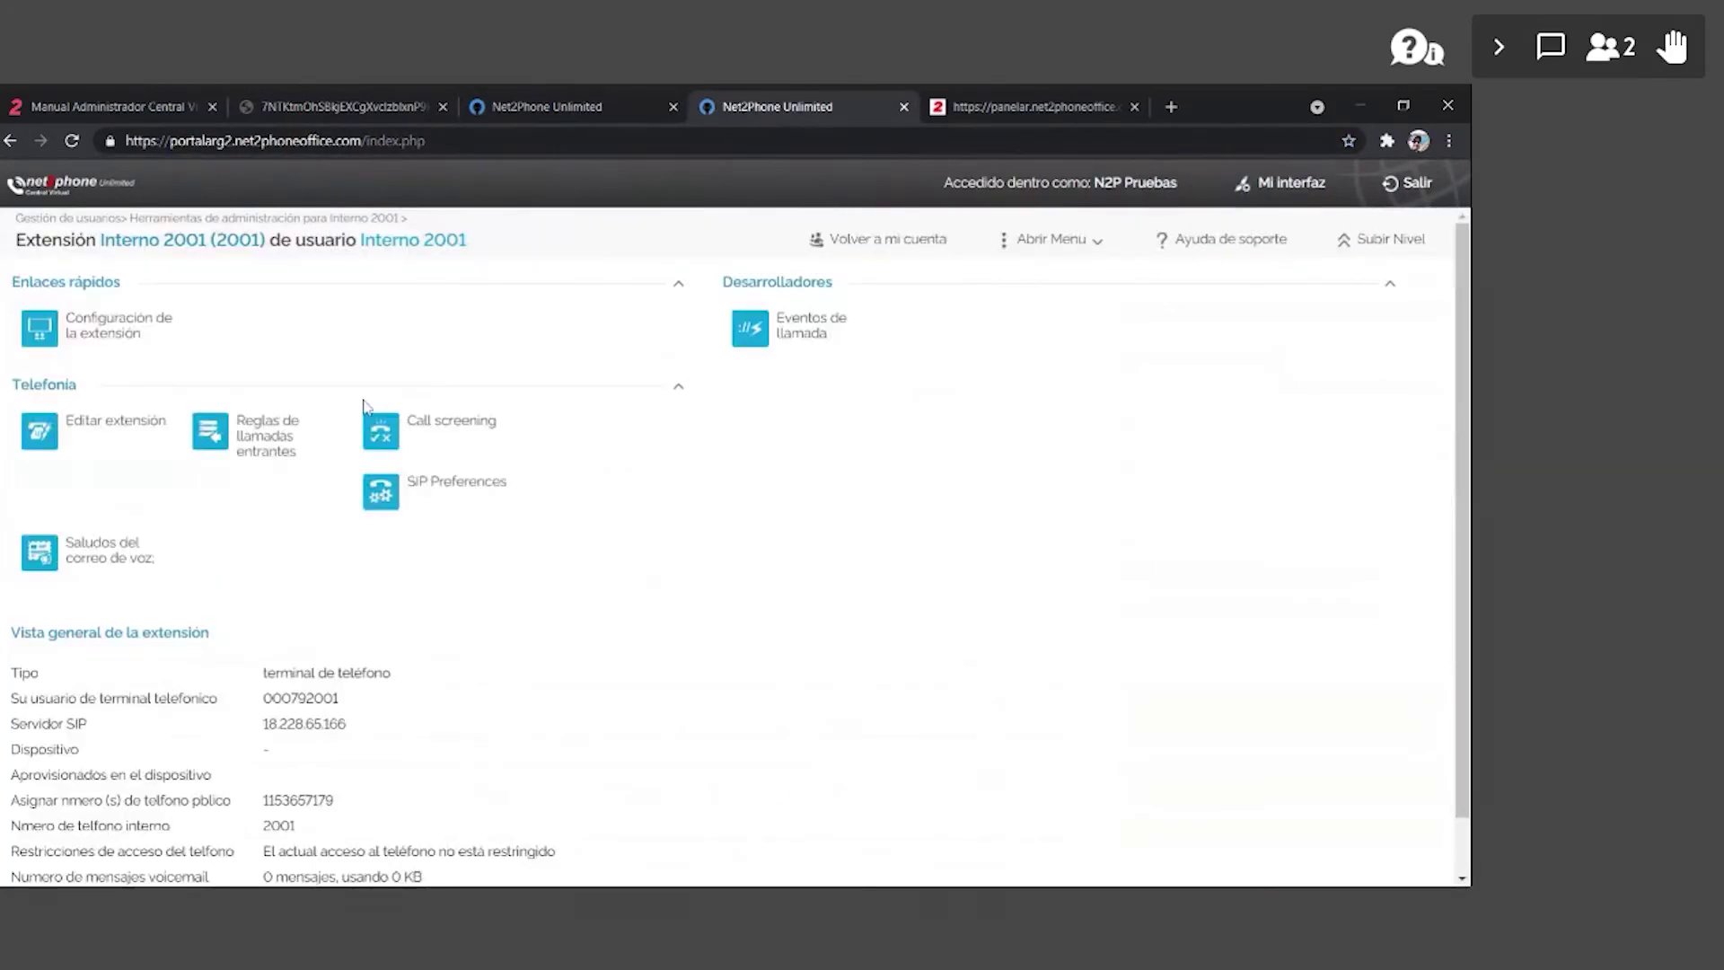
- Open the form for adding a new time interval from Interno 2001's user administration tools
left_click(389, 248)
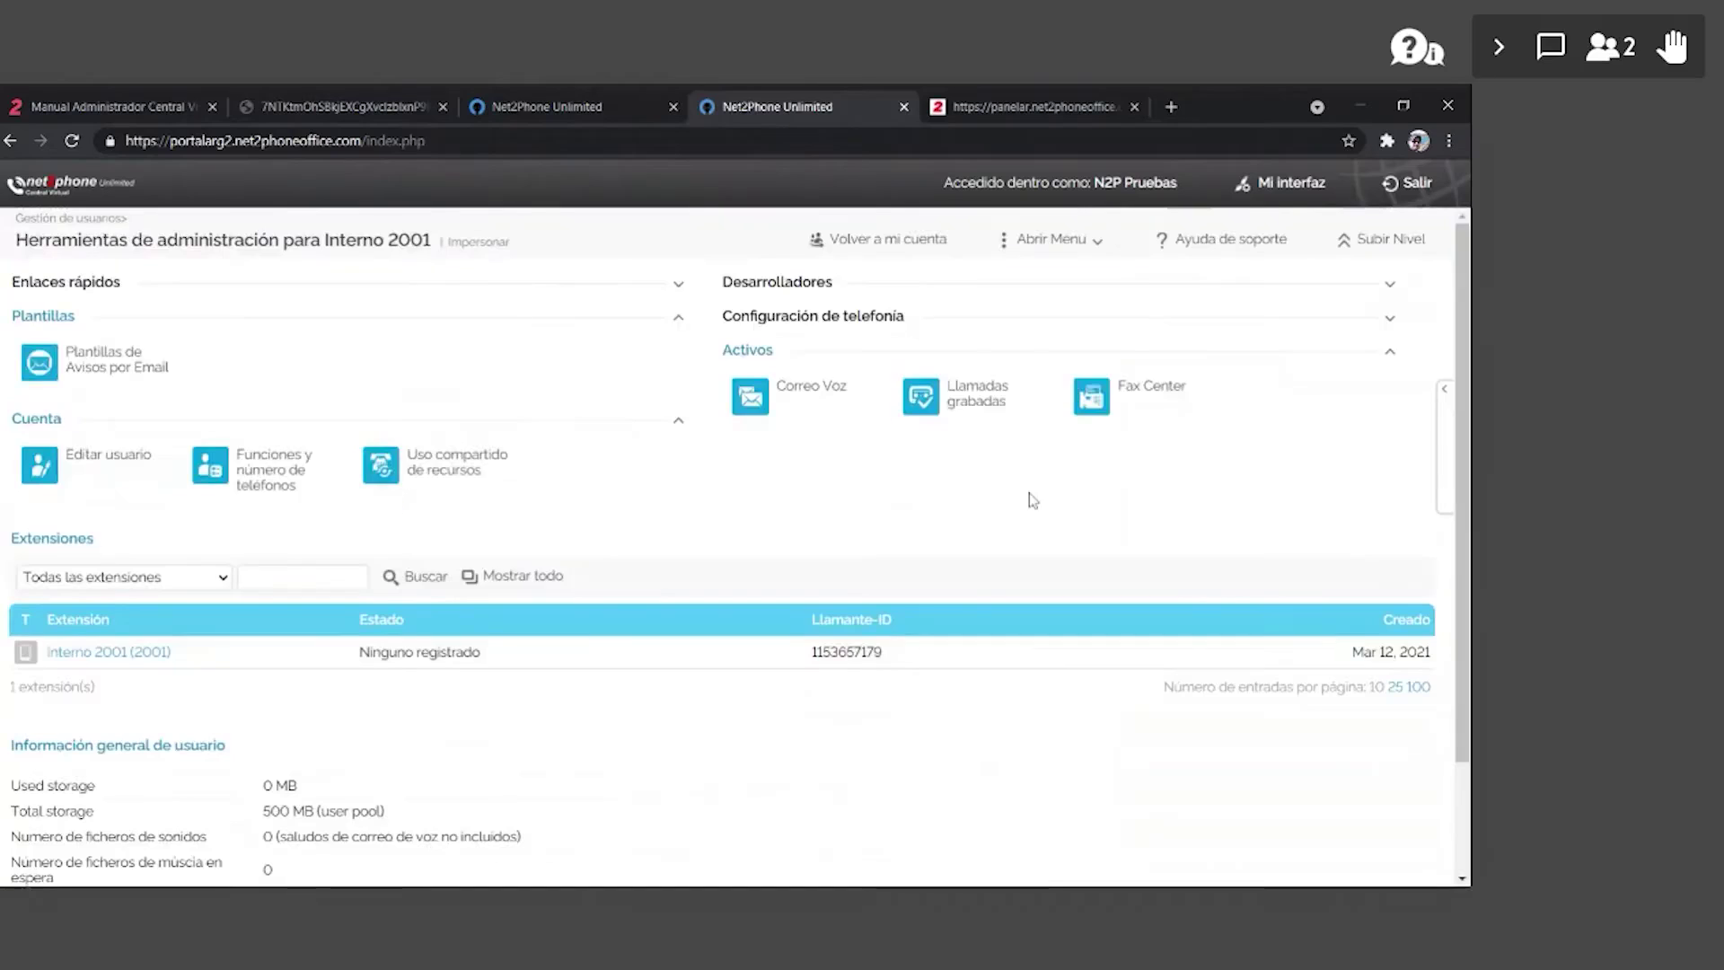
left_click(1132, 316)
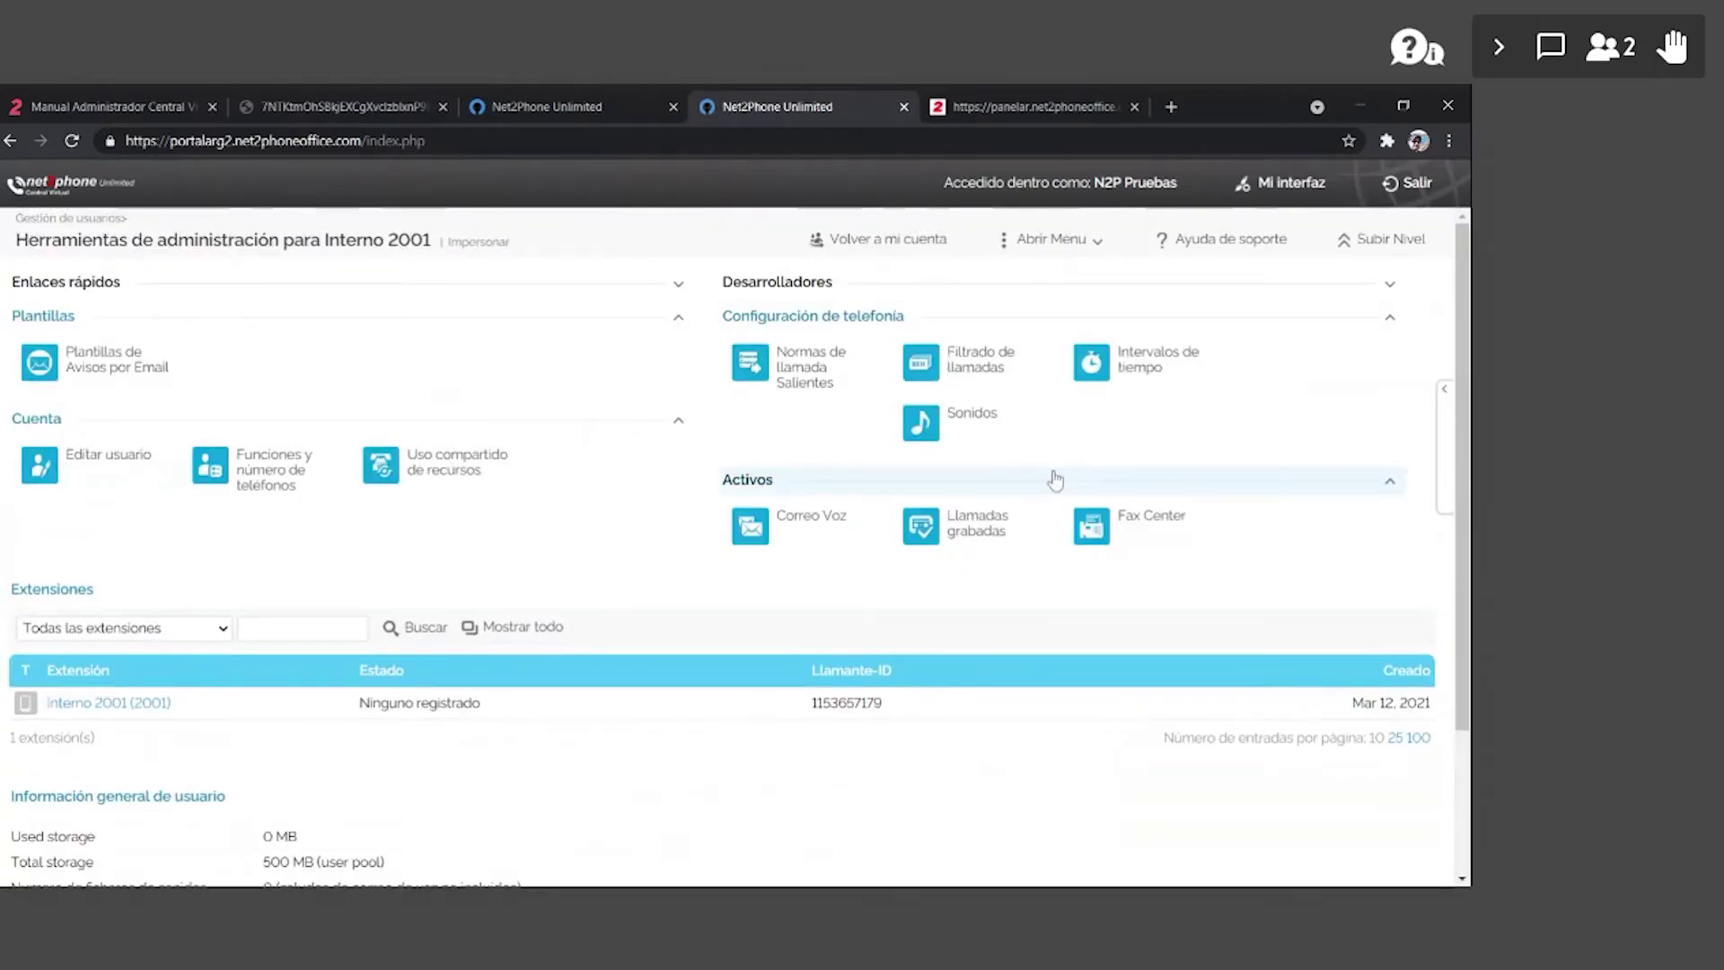
left_click(1148, 374)
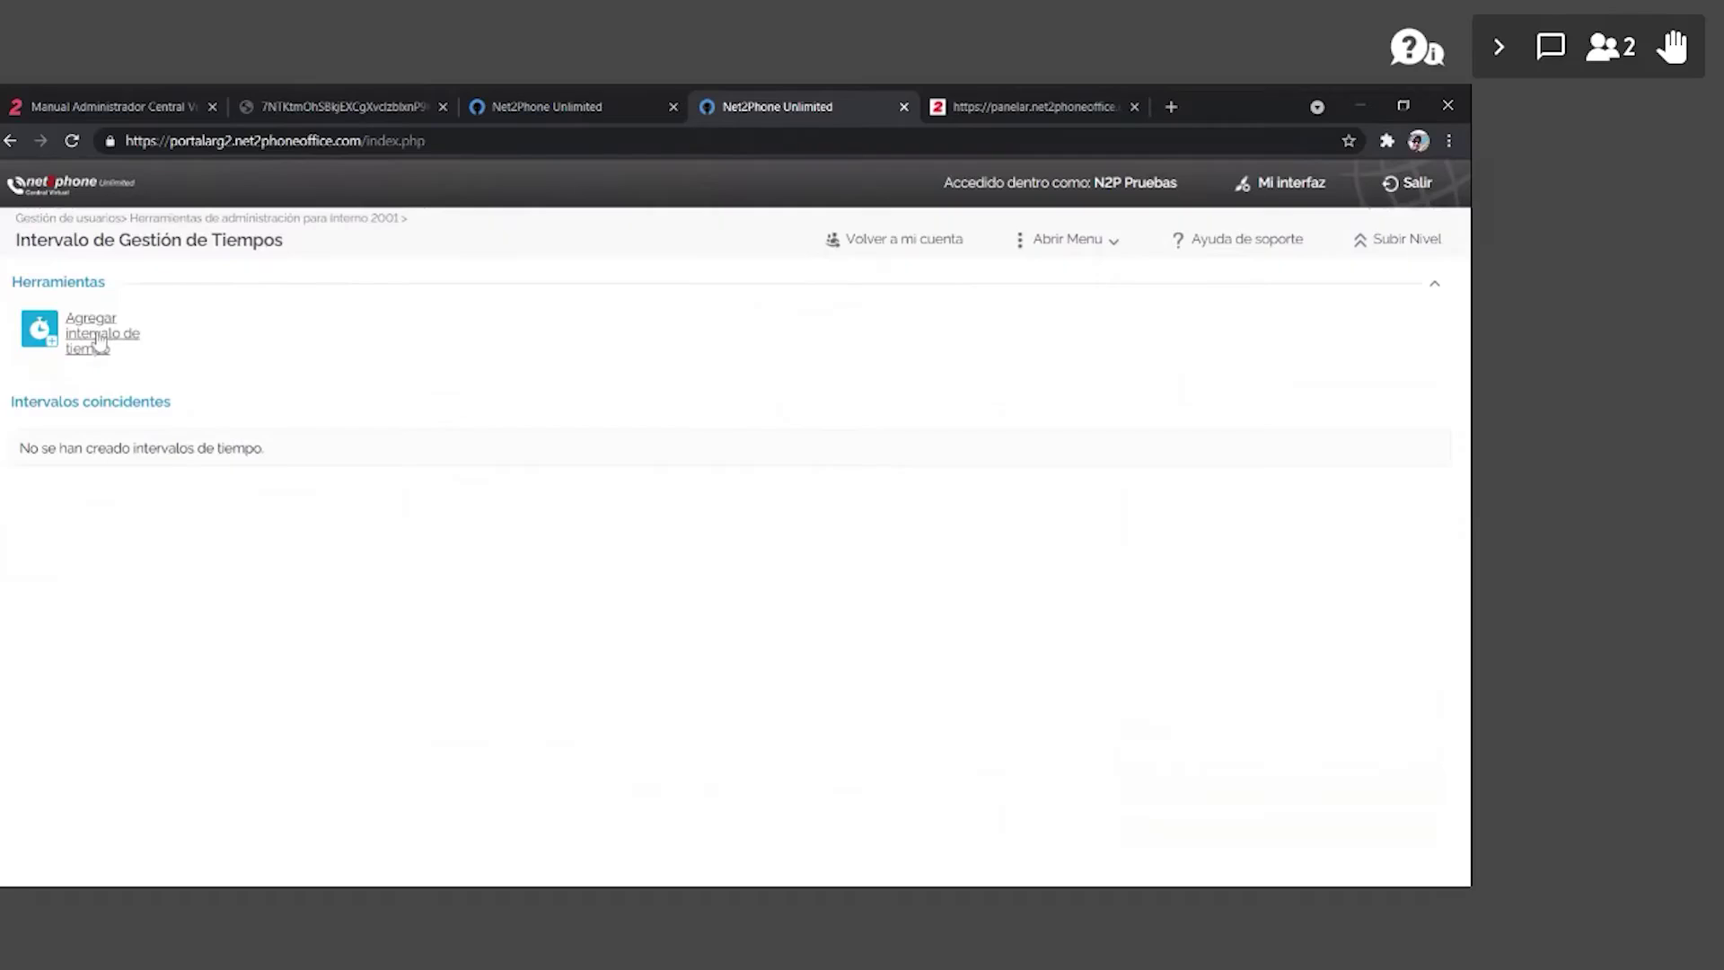
left_click(100, 342)
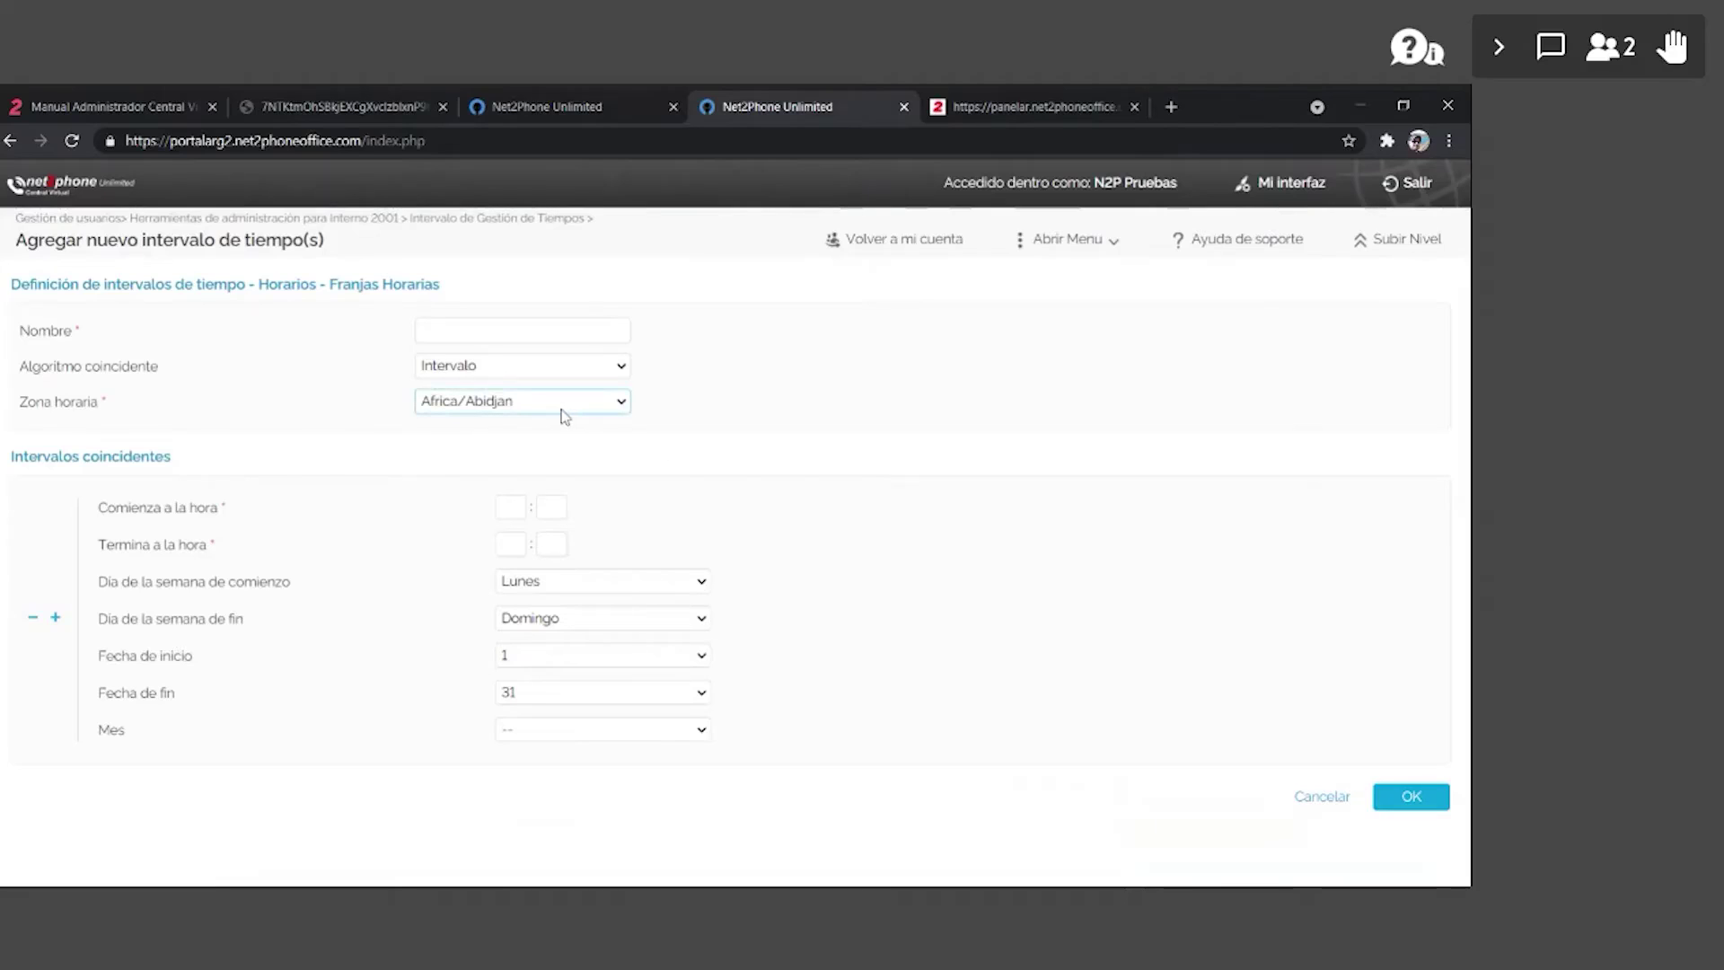
- Name the time interval ALMUERZO, with the "Dias individuales" matching algorithm and the America/Argentina/Buenos_Aires time zone
key("Down")
type("America/Argentina/Bu")
key("shift+Tab")
type("d")
key("shift+Tab")
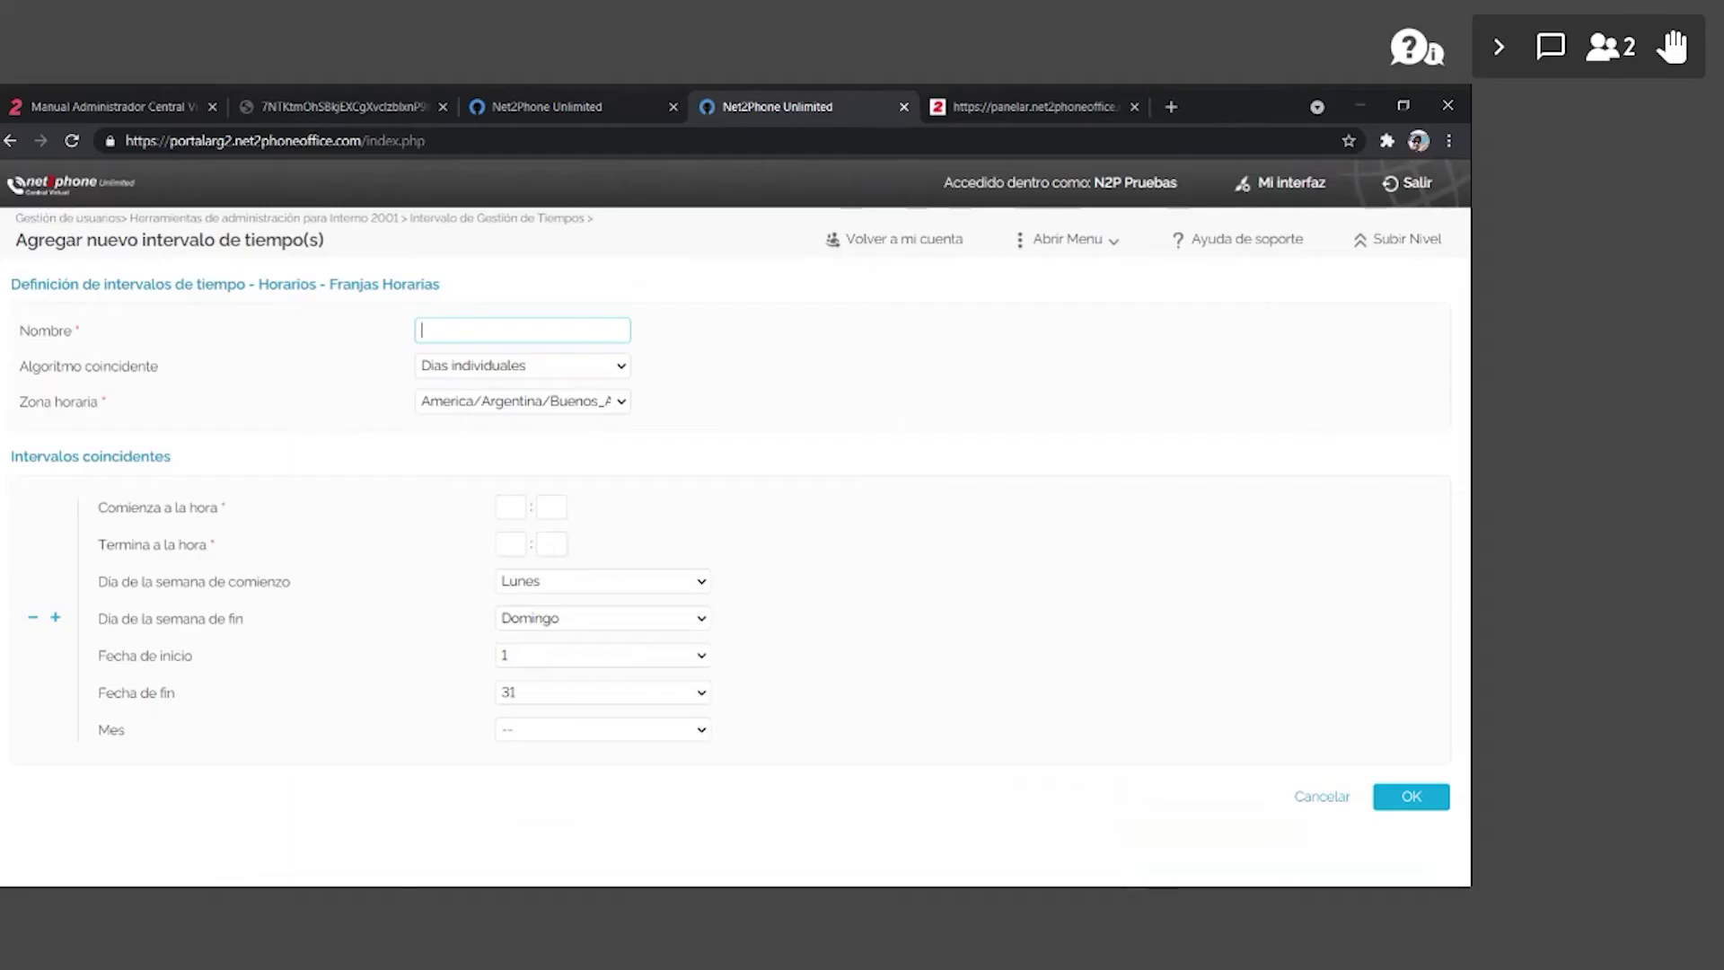
type("ALMUERZO")
key("Return")
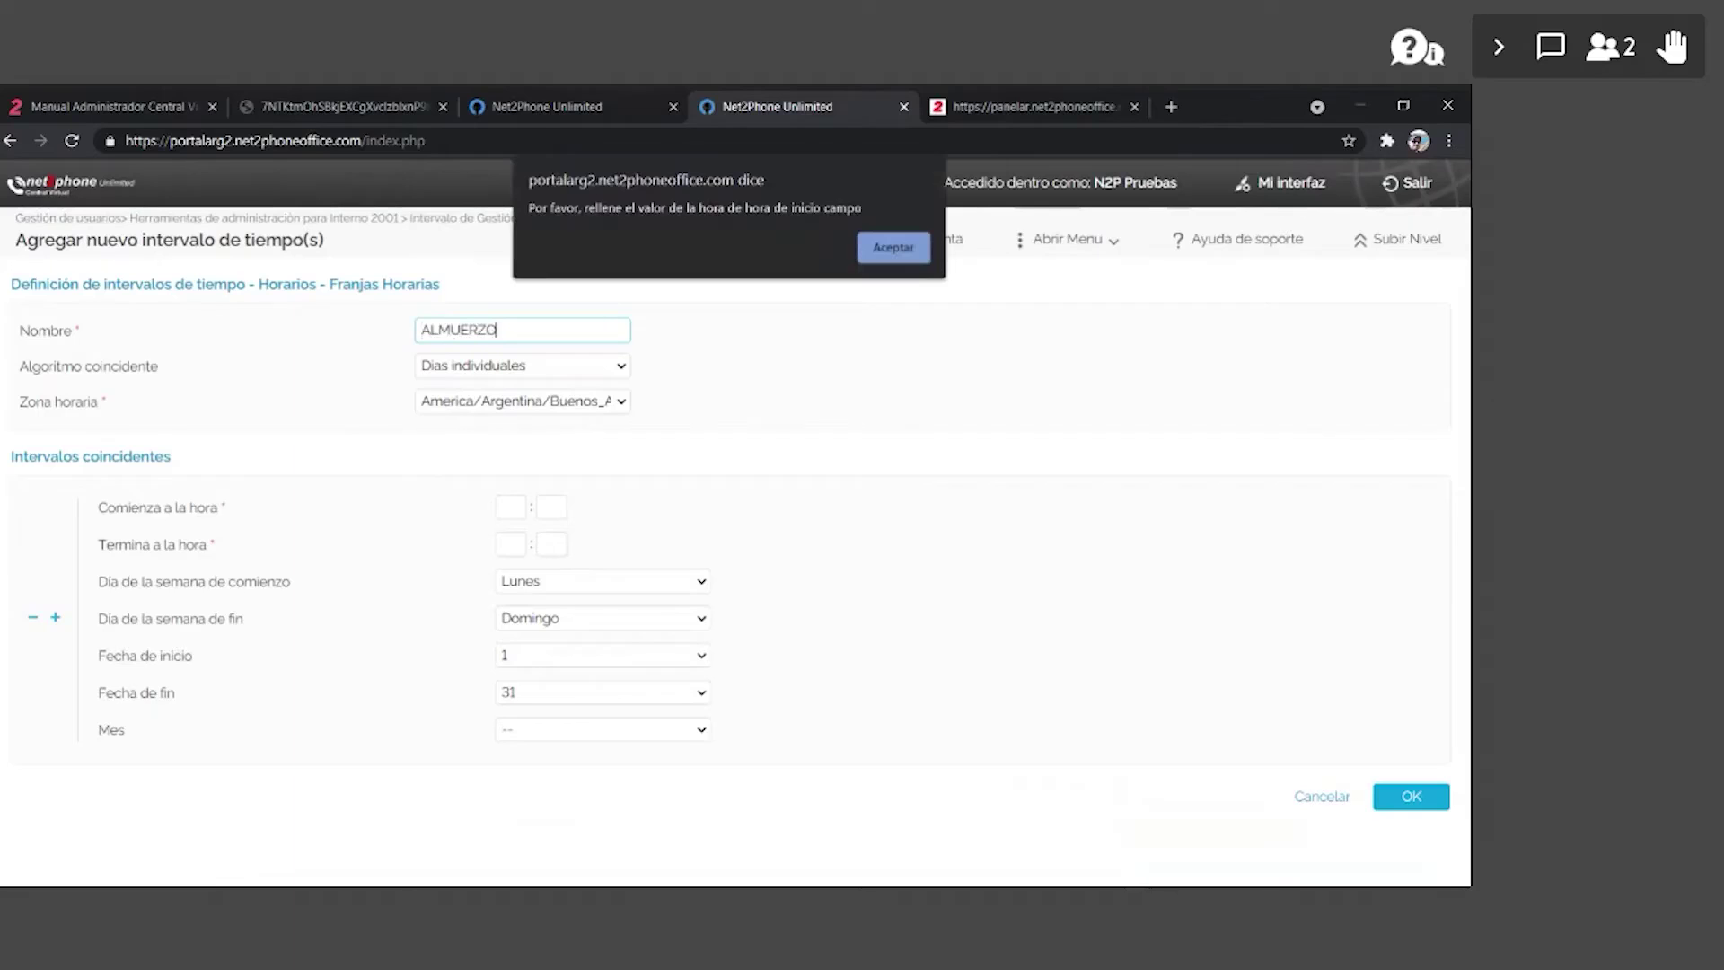
left_click(916, 255)
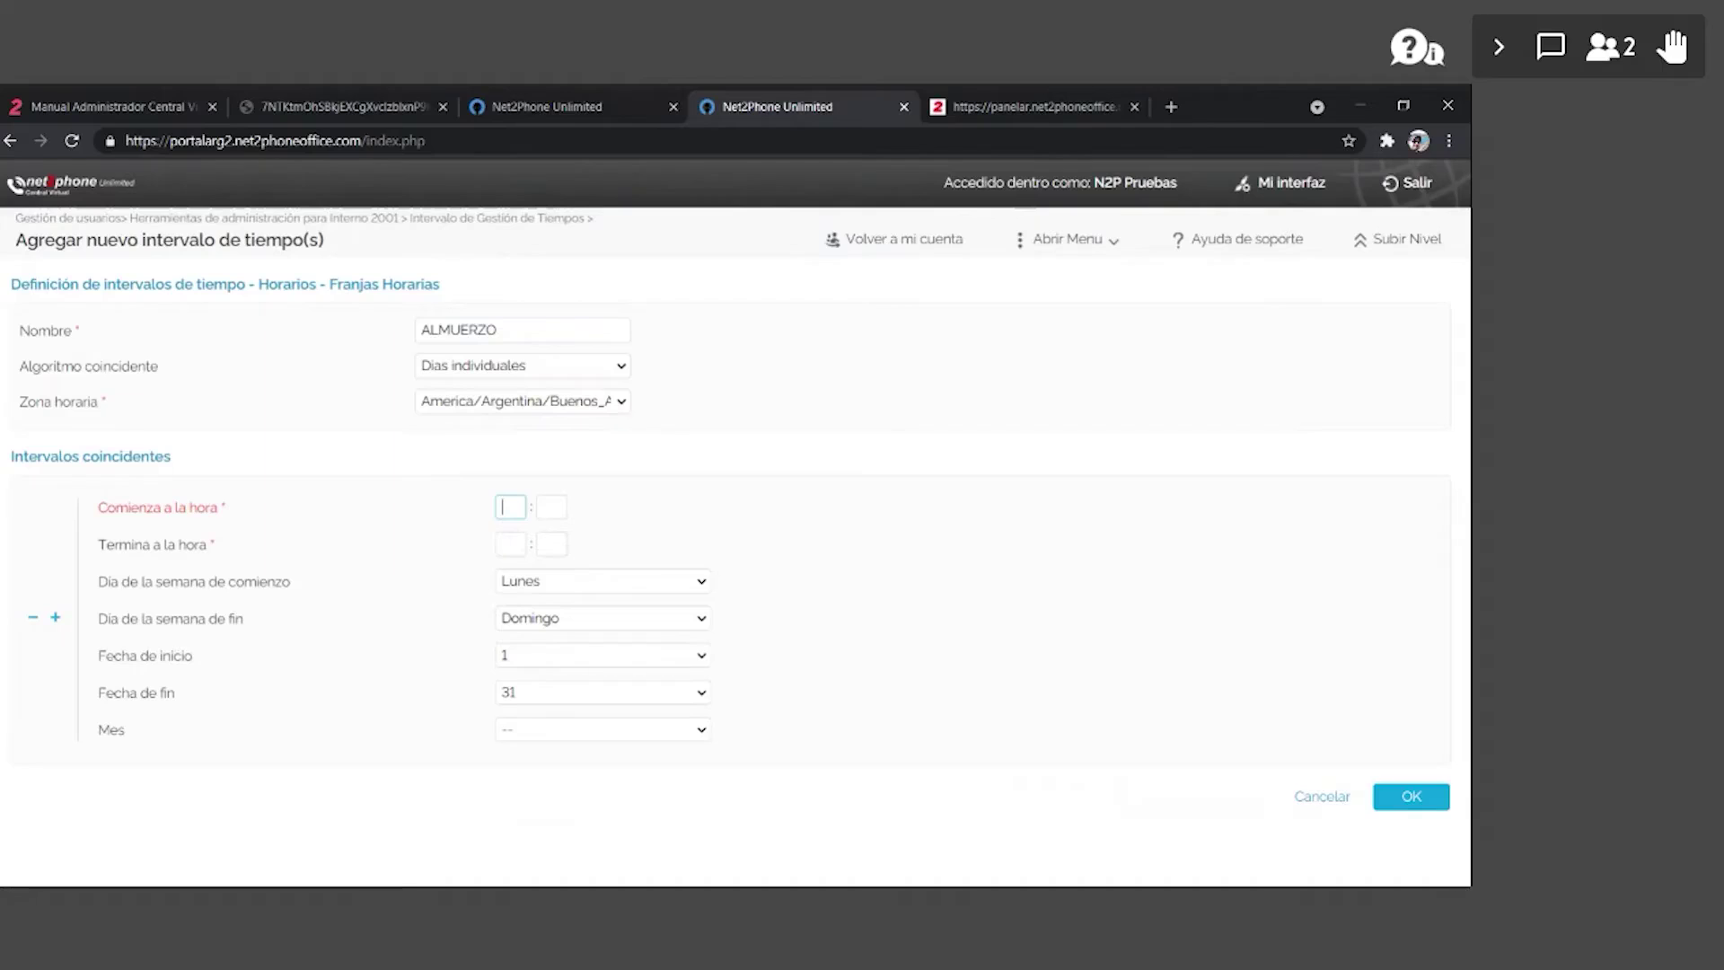
- Set the ALMUERZO interval to run from 13:00 to 14:00, Lunes through Viernes
left_click(551, 507)
type("00")
key("Tab")
type("14")
key("Tab")
type("00")
left_click(536, 629)
key("v")
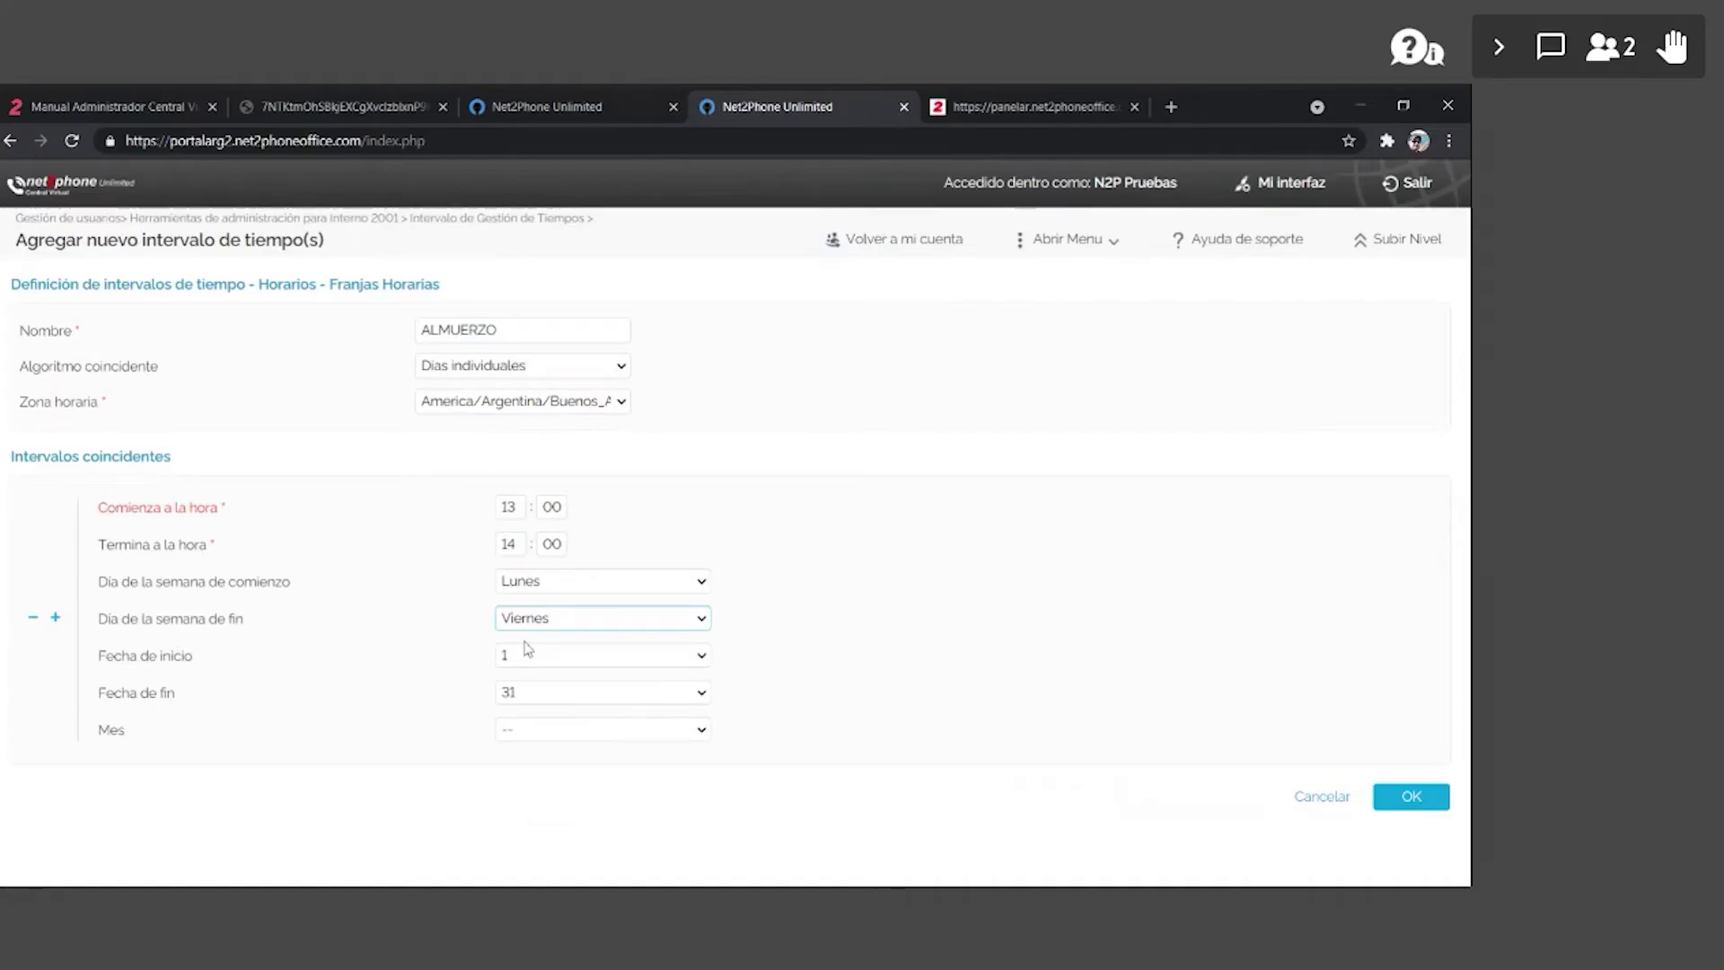
double_click(506, 509)
left_click(608, 527)
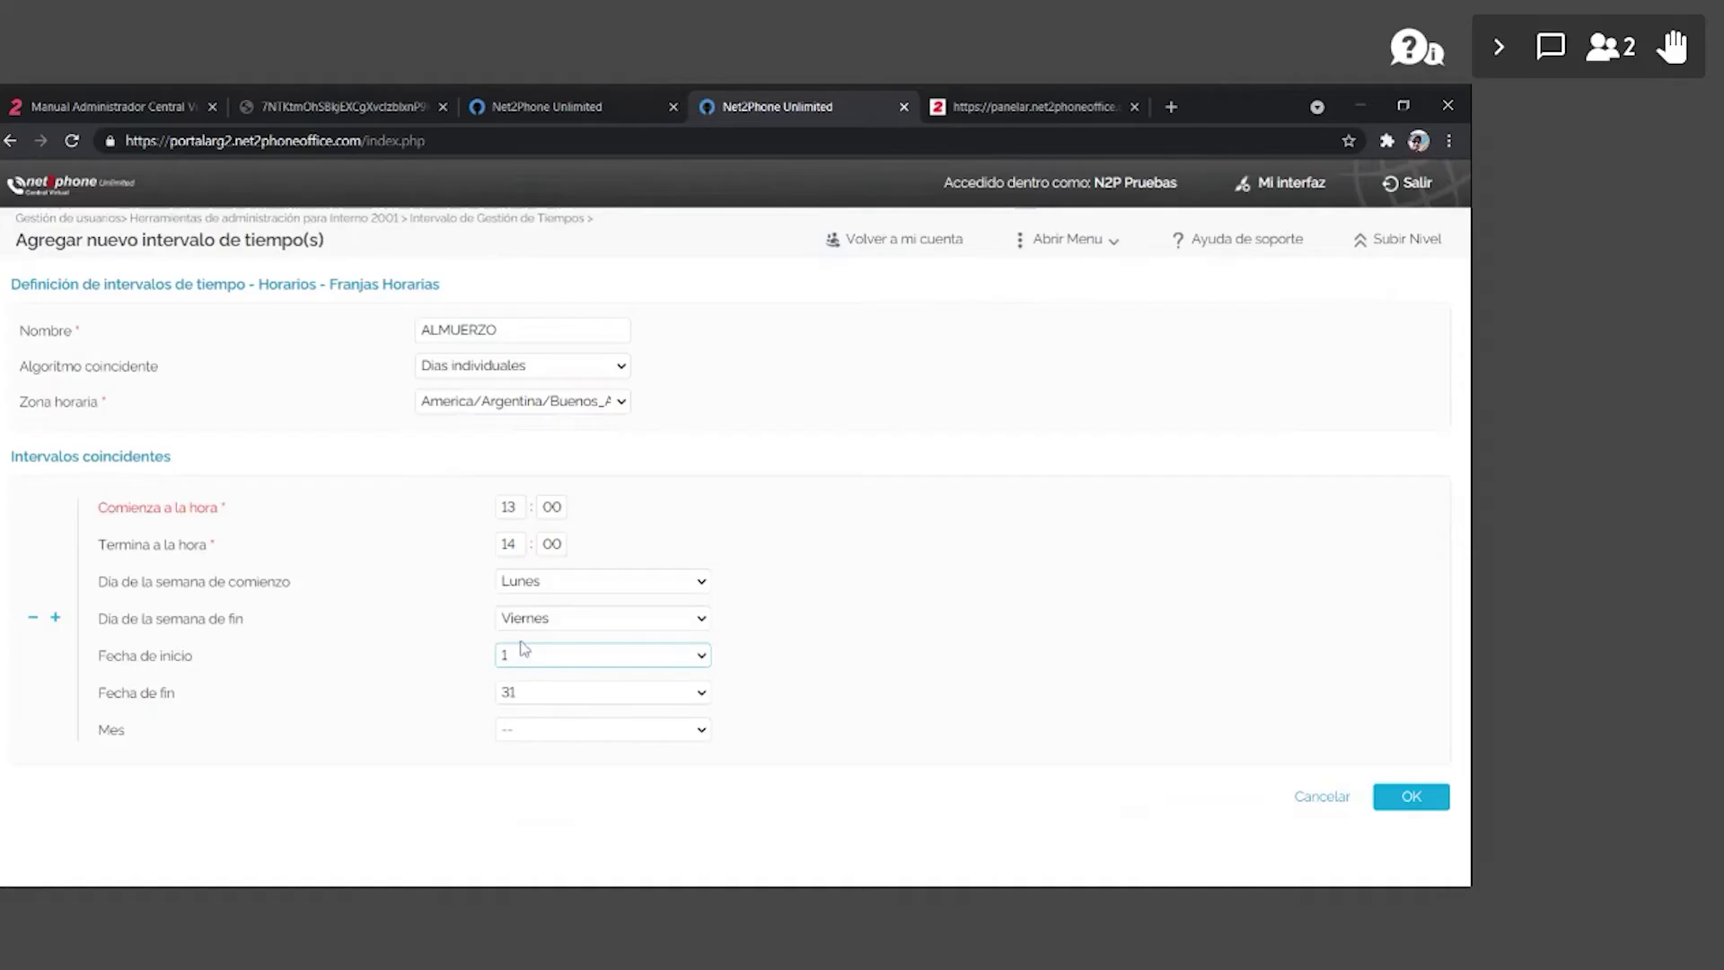
- Try limiting the ALMUERZO interval to dates 15 through 19 of a month, and reset the date and month limits
type("15")
type("19")
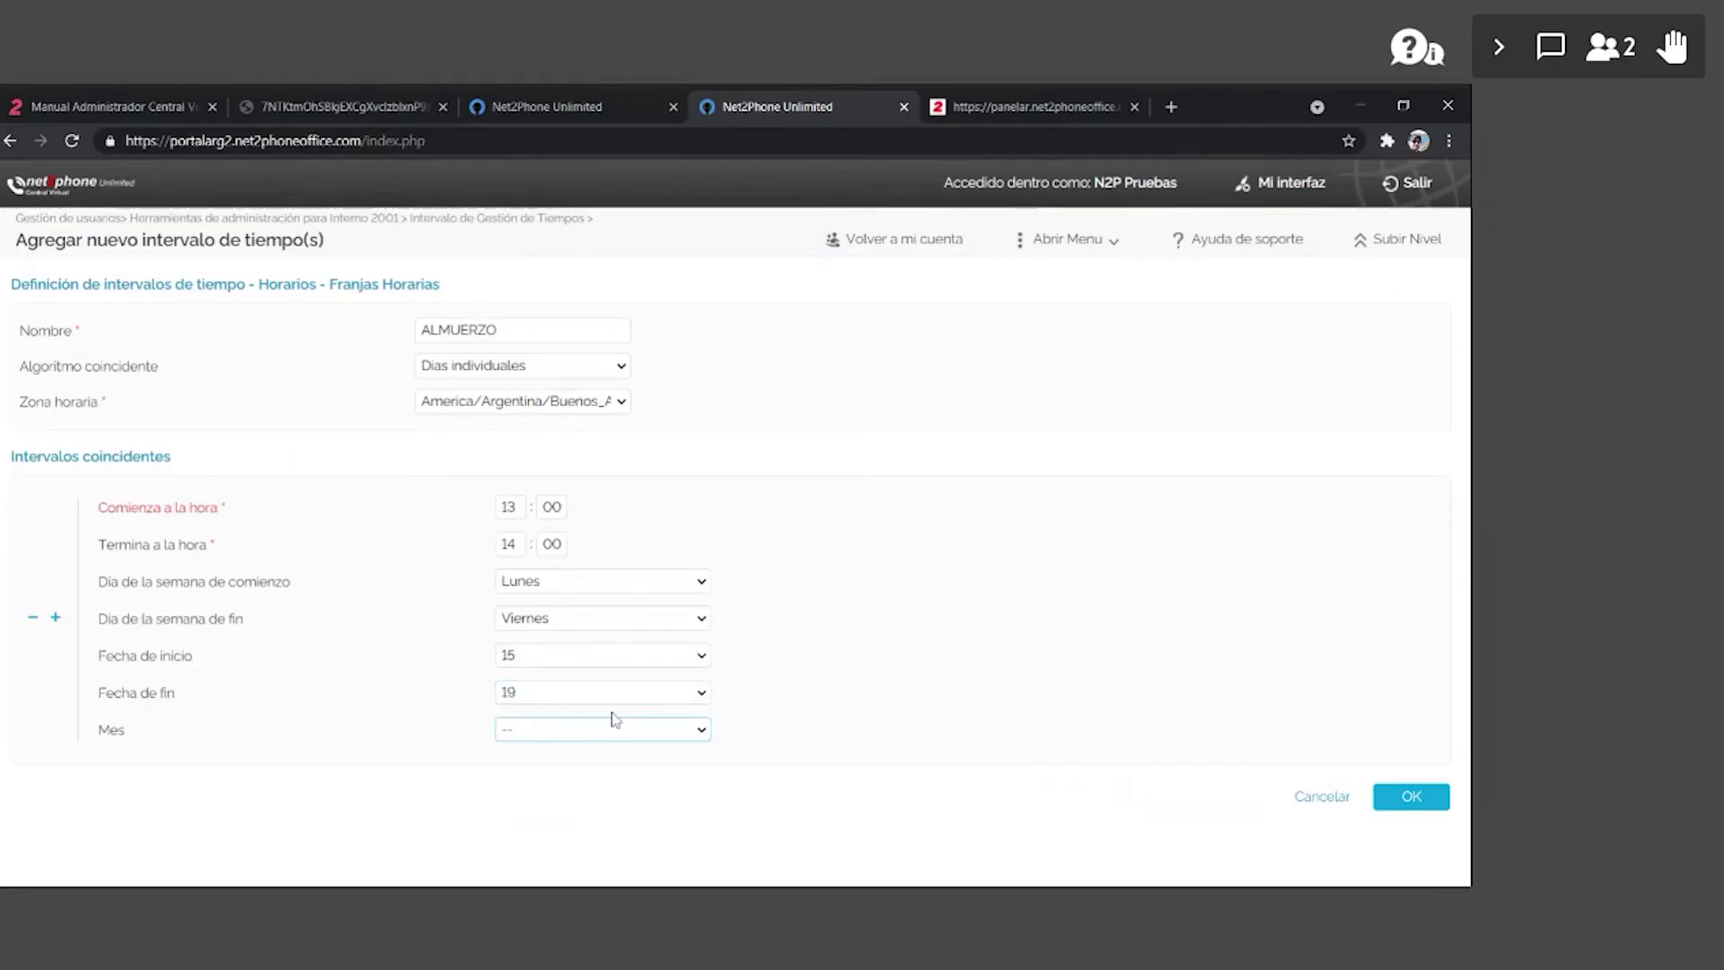
type("m")
key("Home")
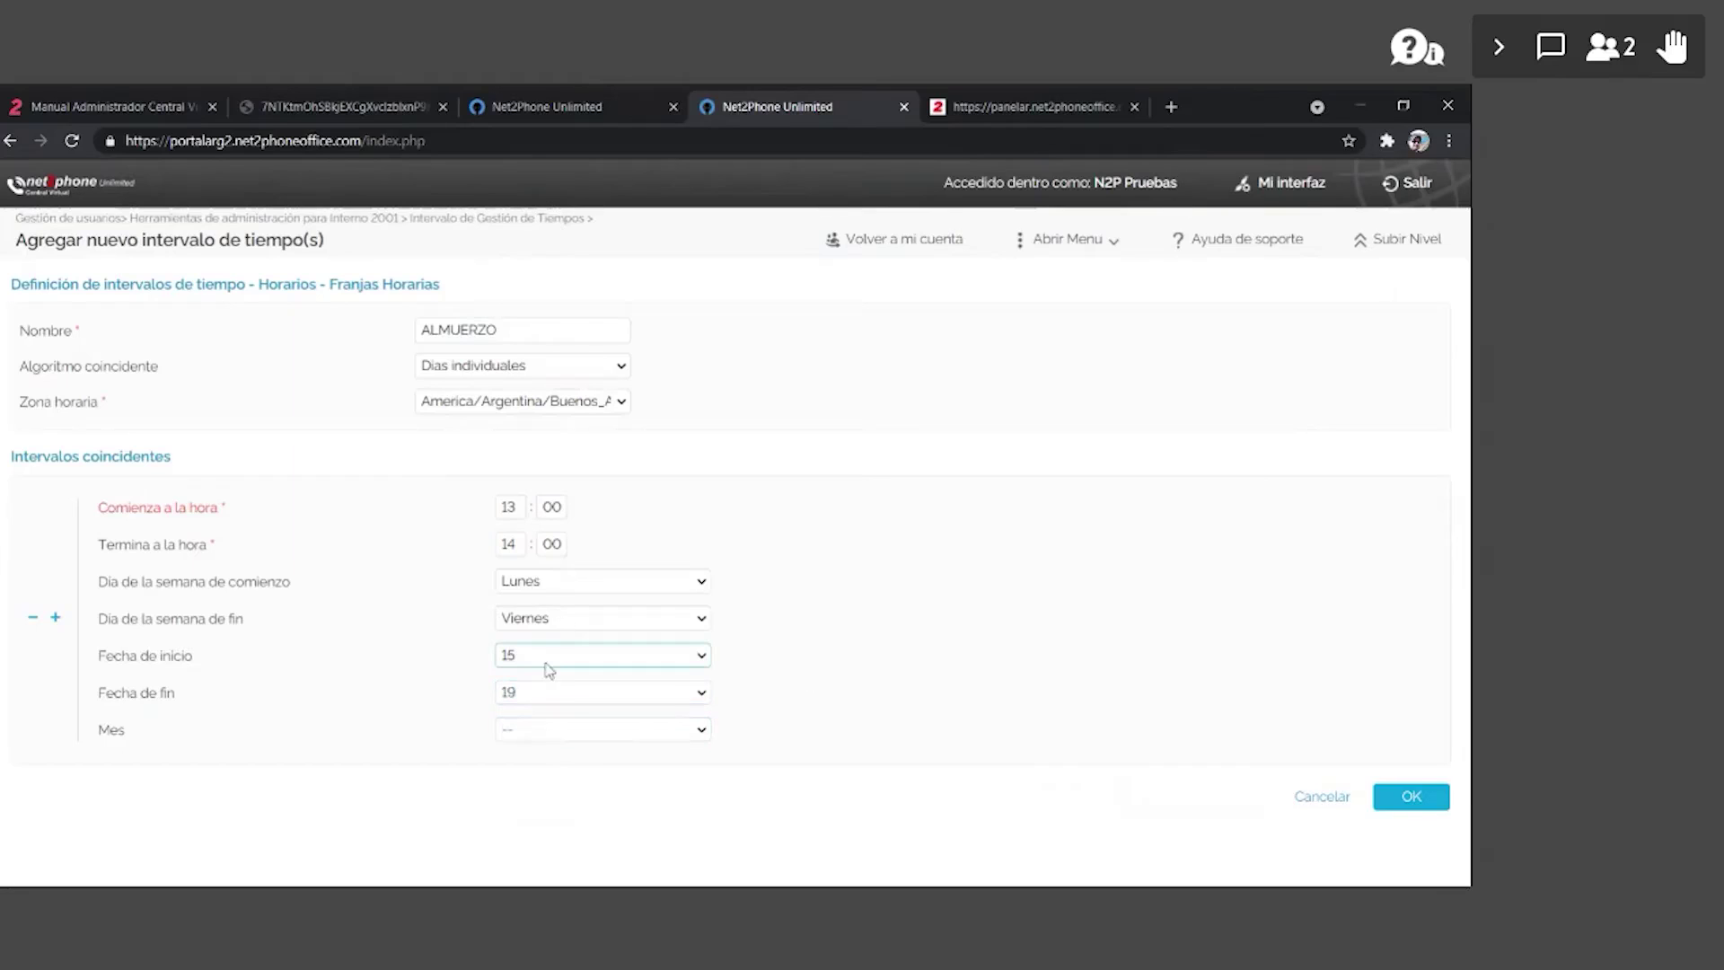
key("Home")
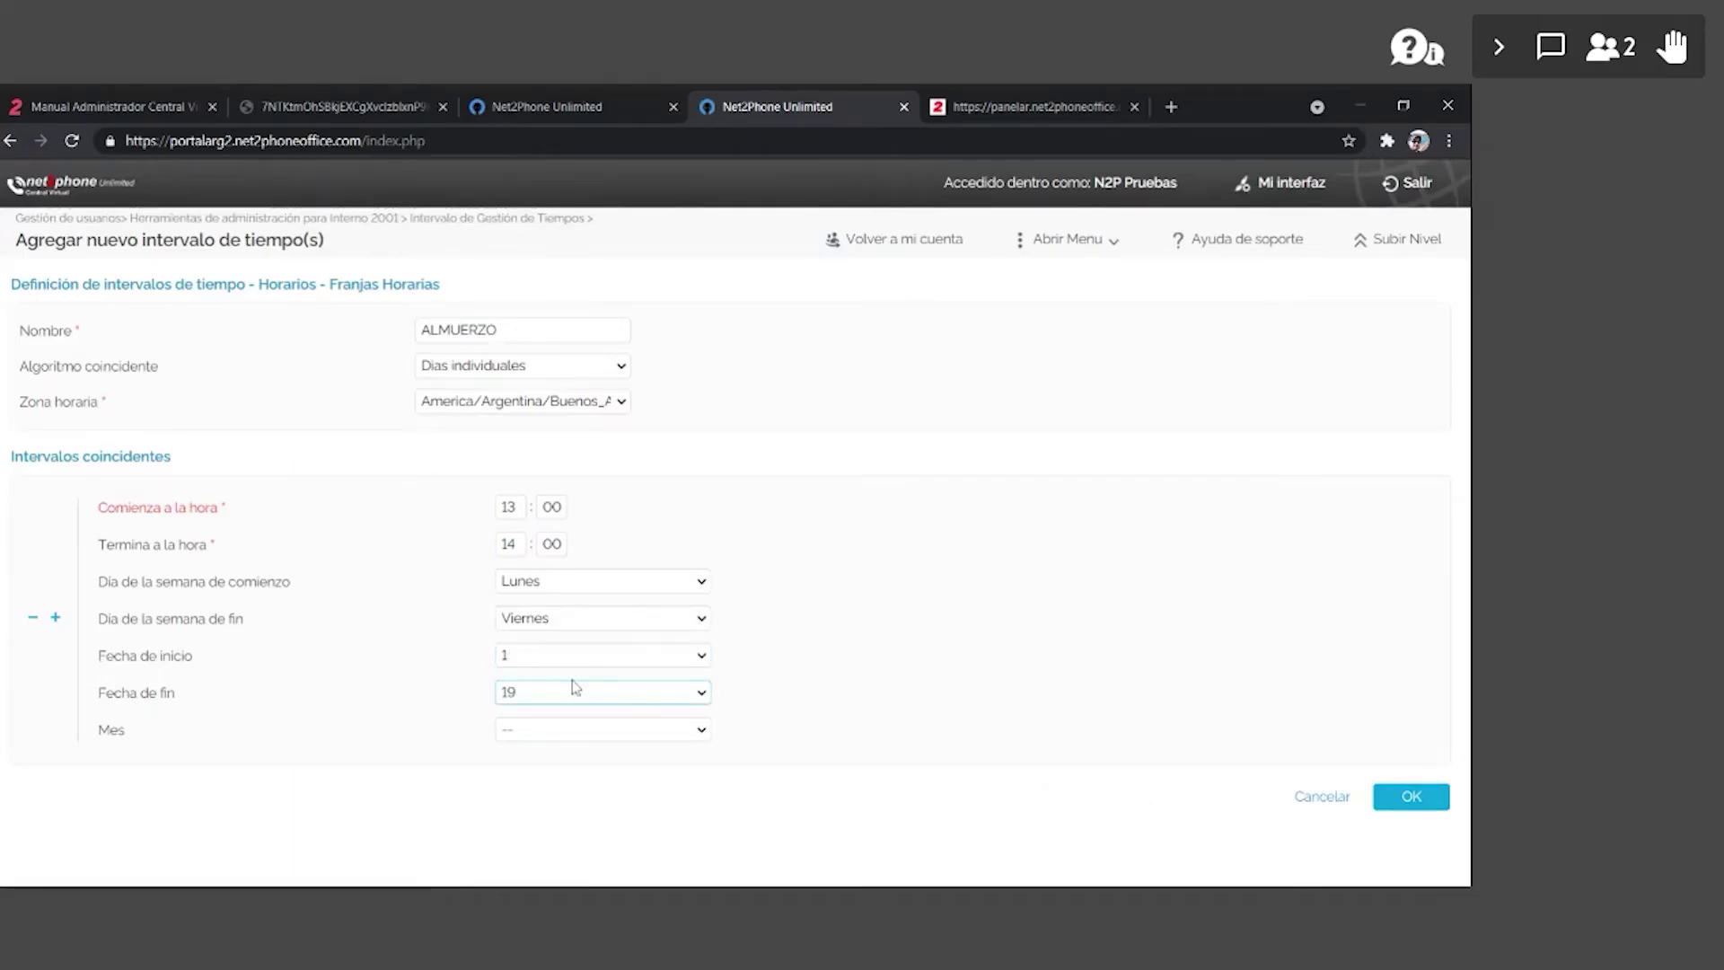
key("End")
- Save the ALMUERZO interval and open the incoming call rules of extension Interno 2001 (2001)
left_click(1393, 796)
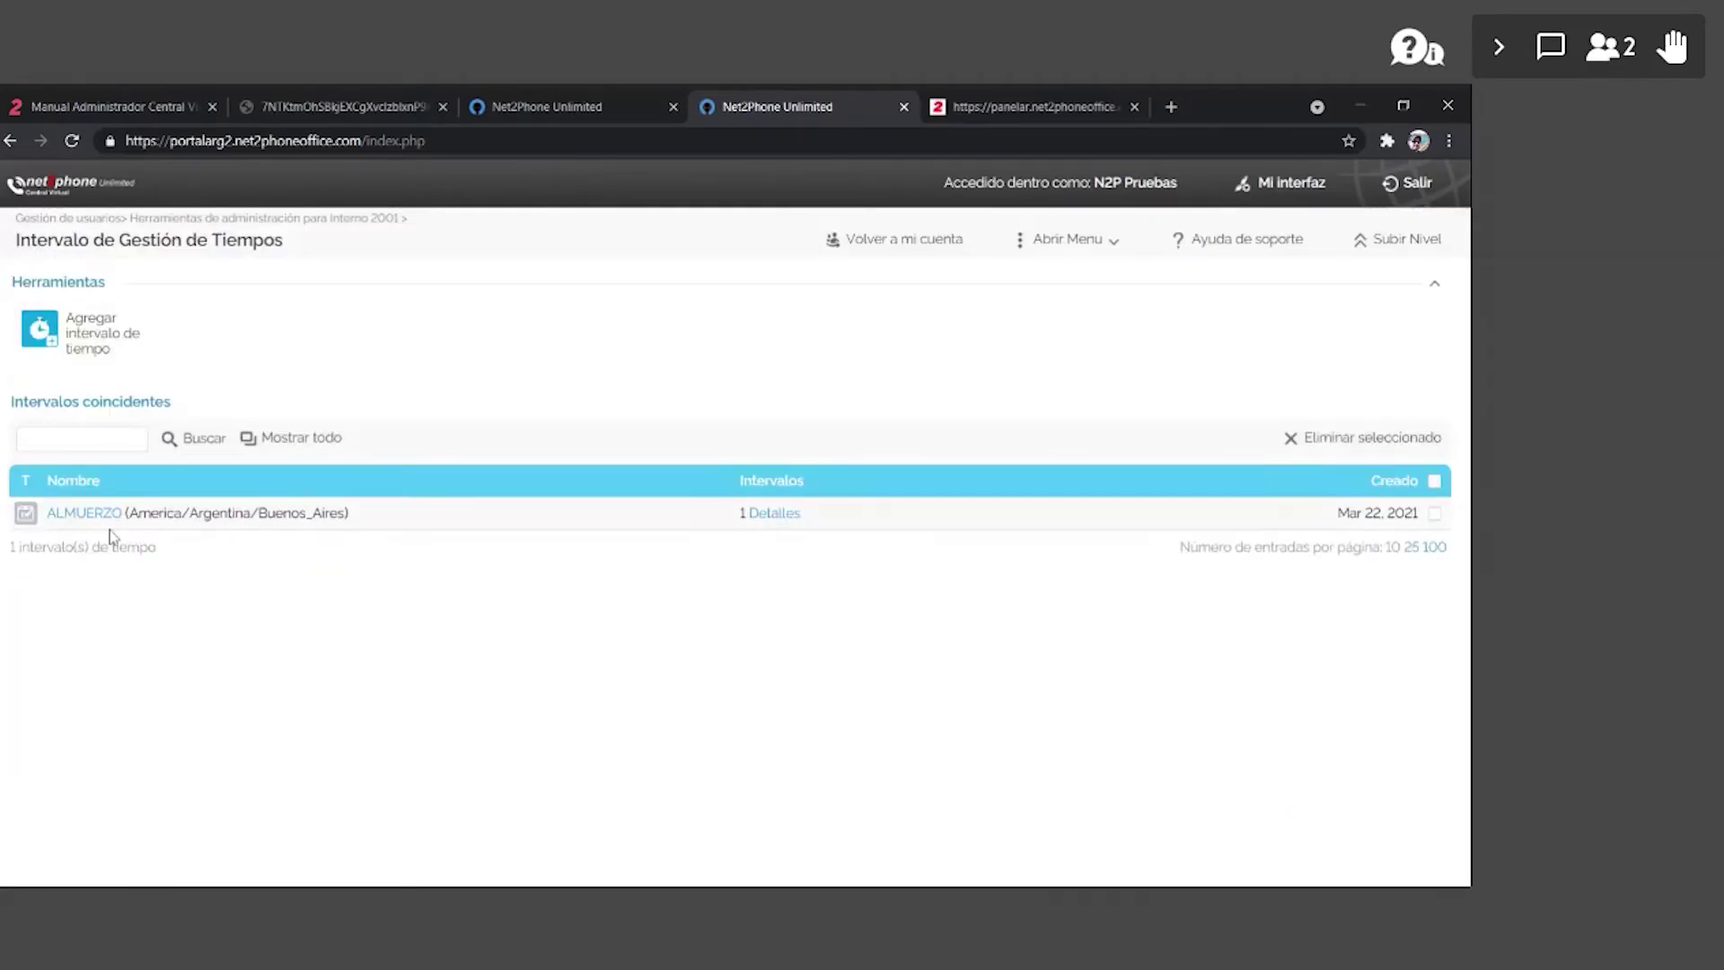
left_click(1382, 255)
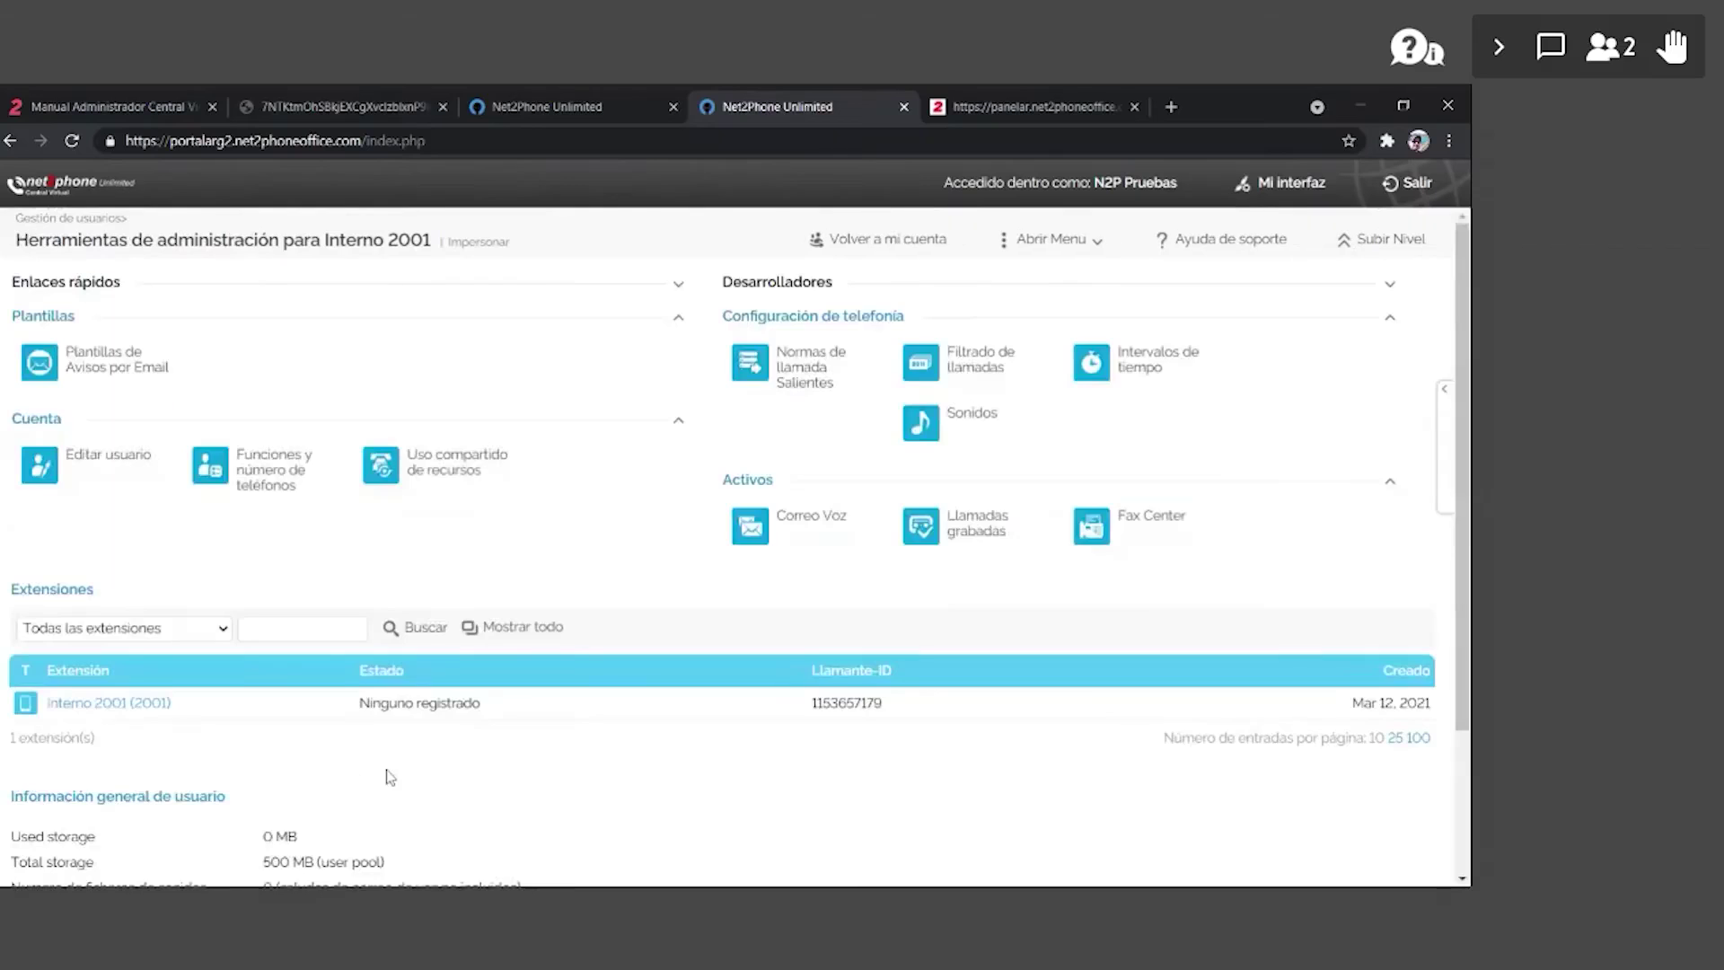
left_click(151, 704)
left_click(262, 440)
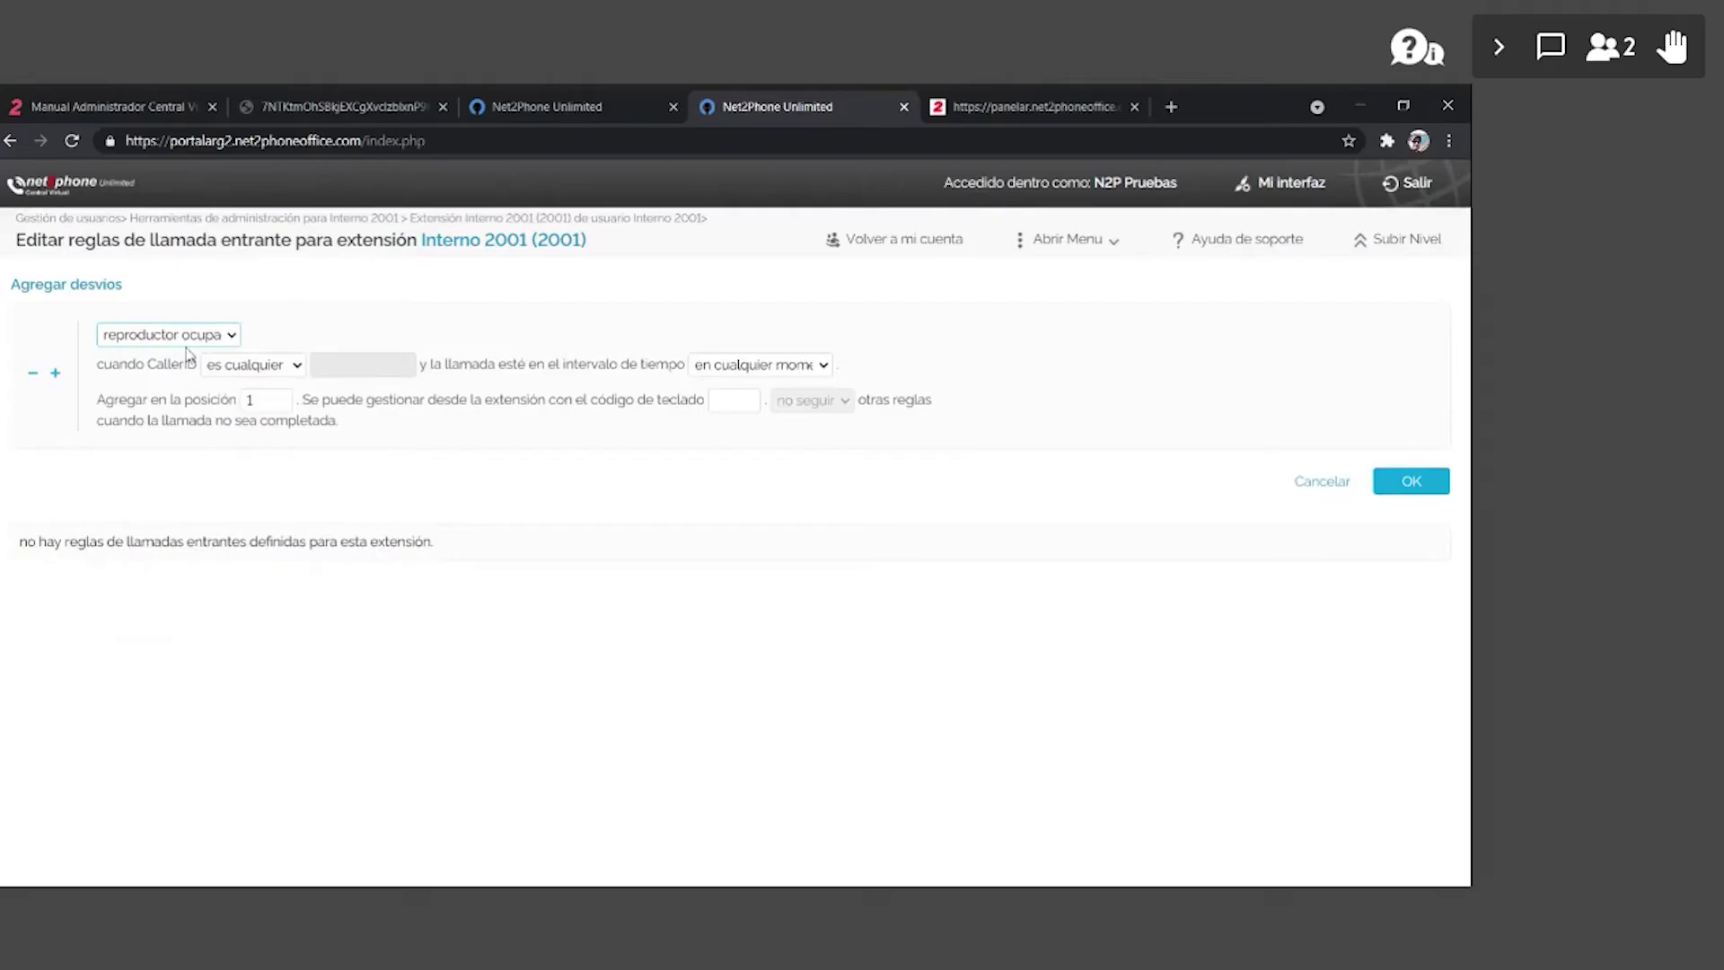
- Add a rule that transfers calls to 2002 during the ALMUERZO interval, and review its interval and destination in the list
left_click(187, 355)
type("2002")
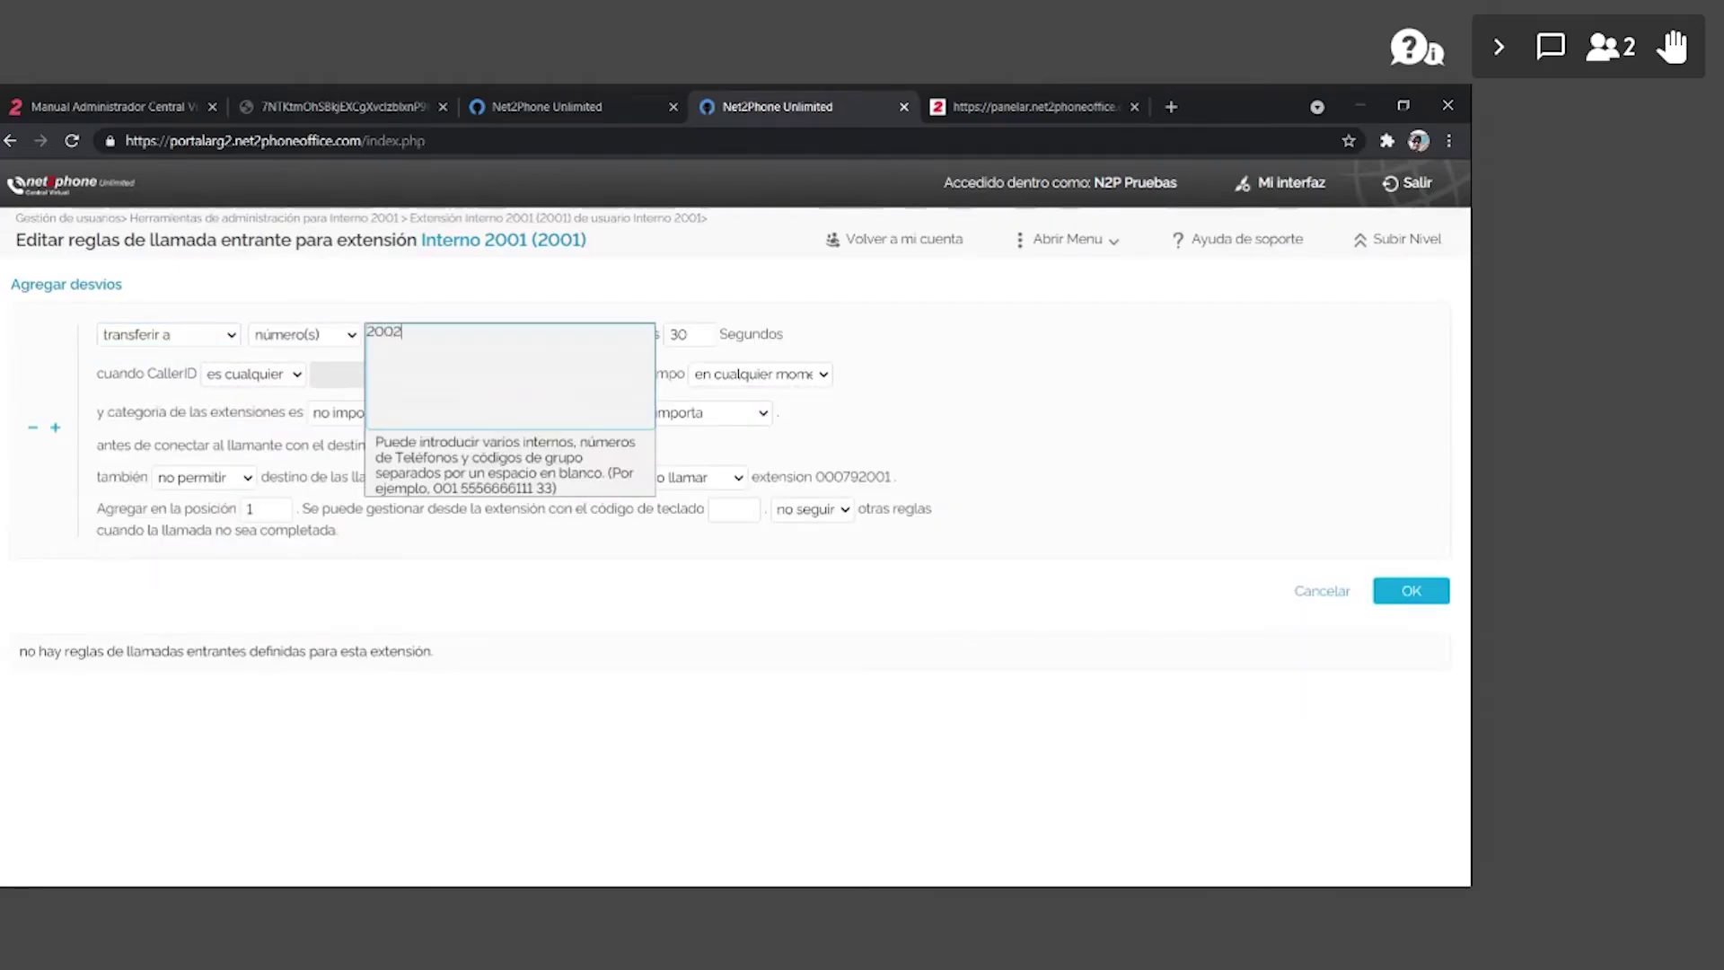
left_click(239, 384)
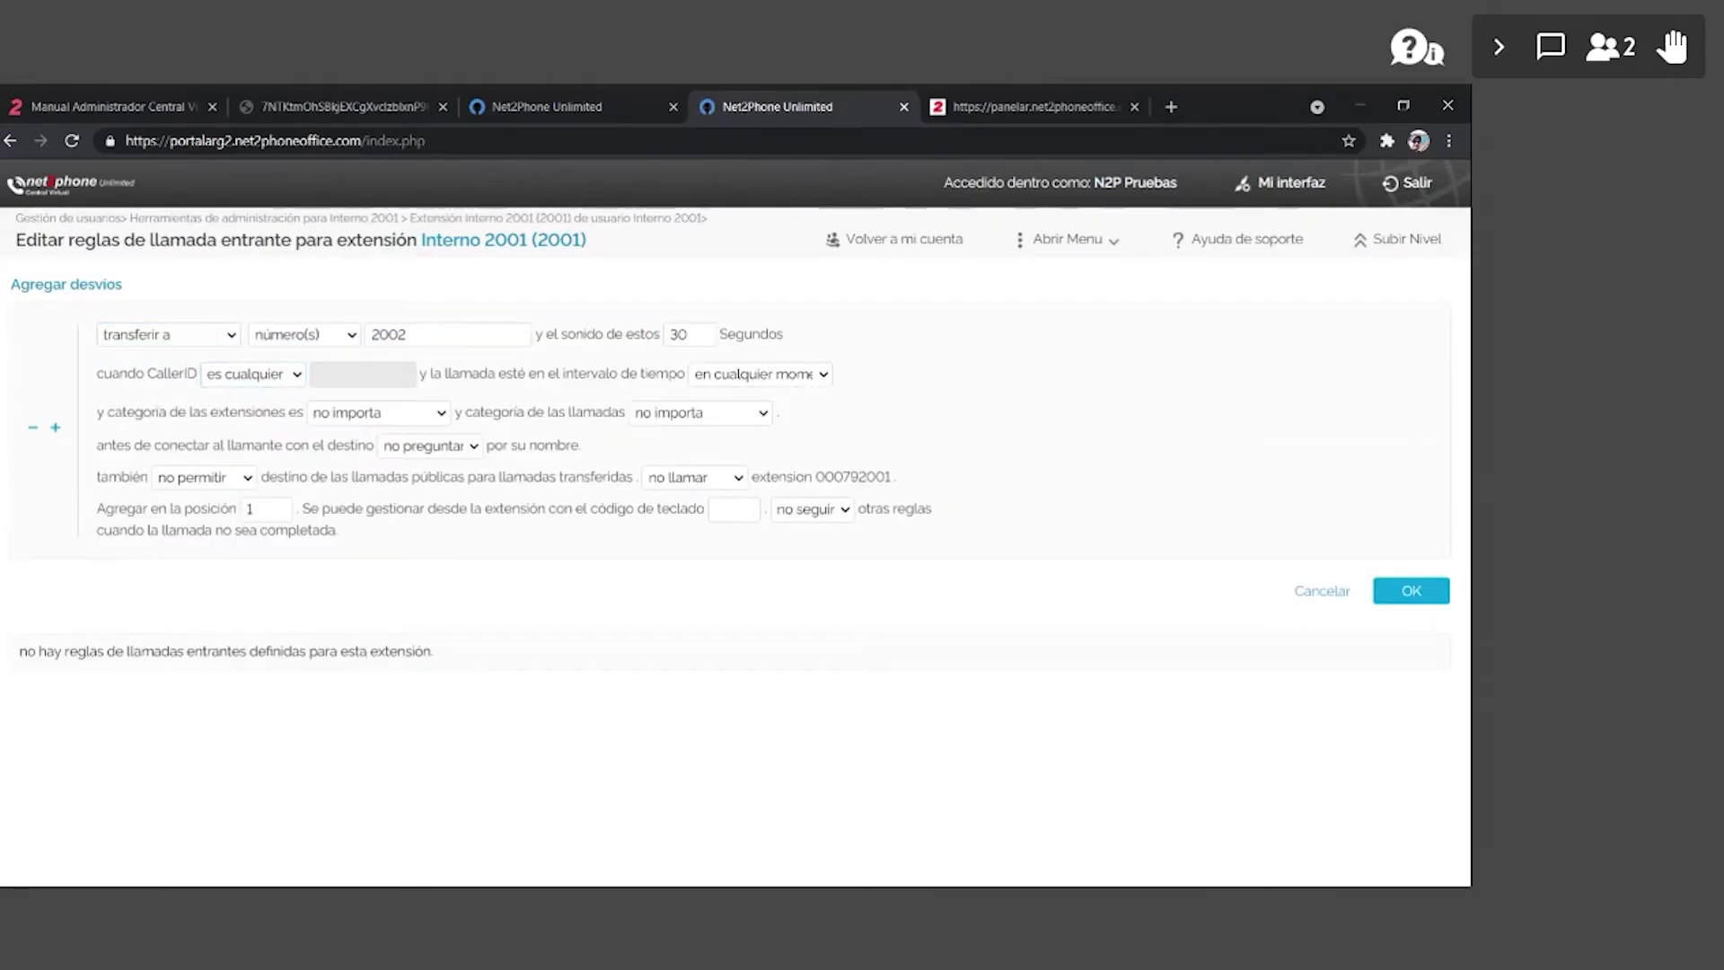
left_click(723, 432)
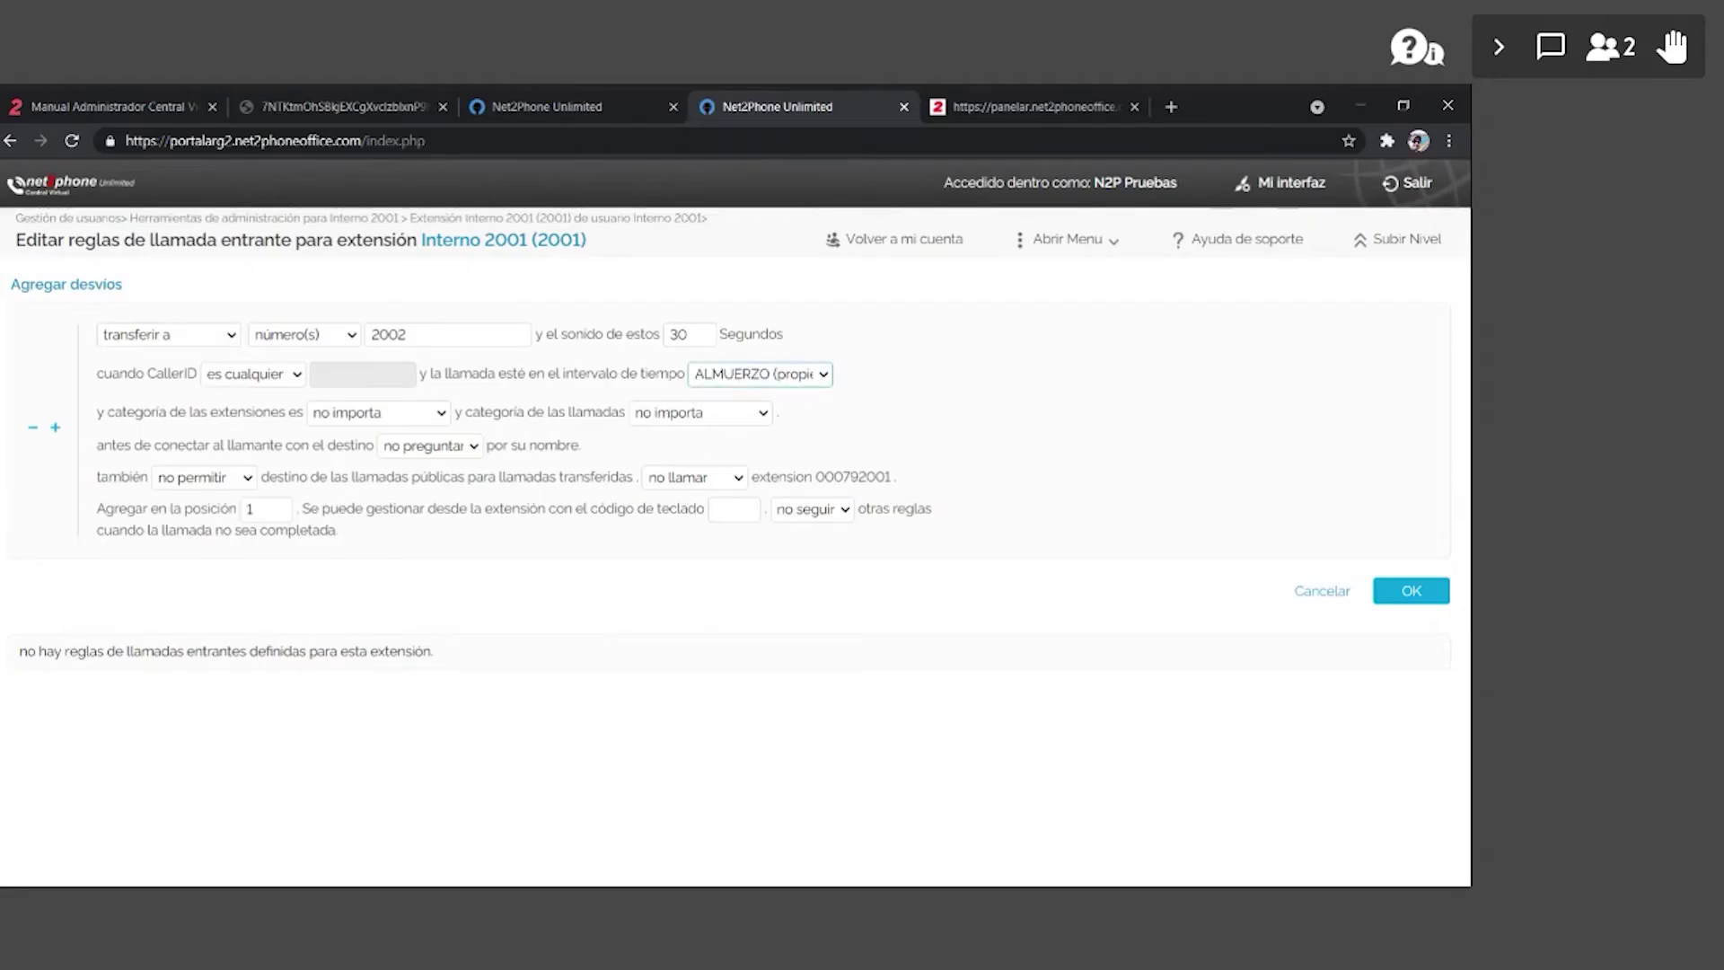
left_click(1403, 590)
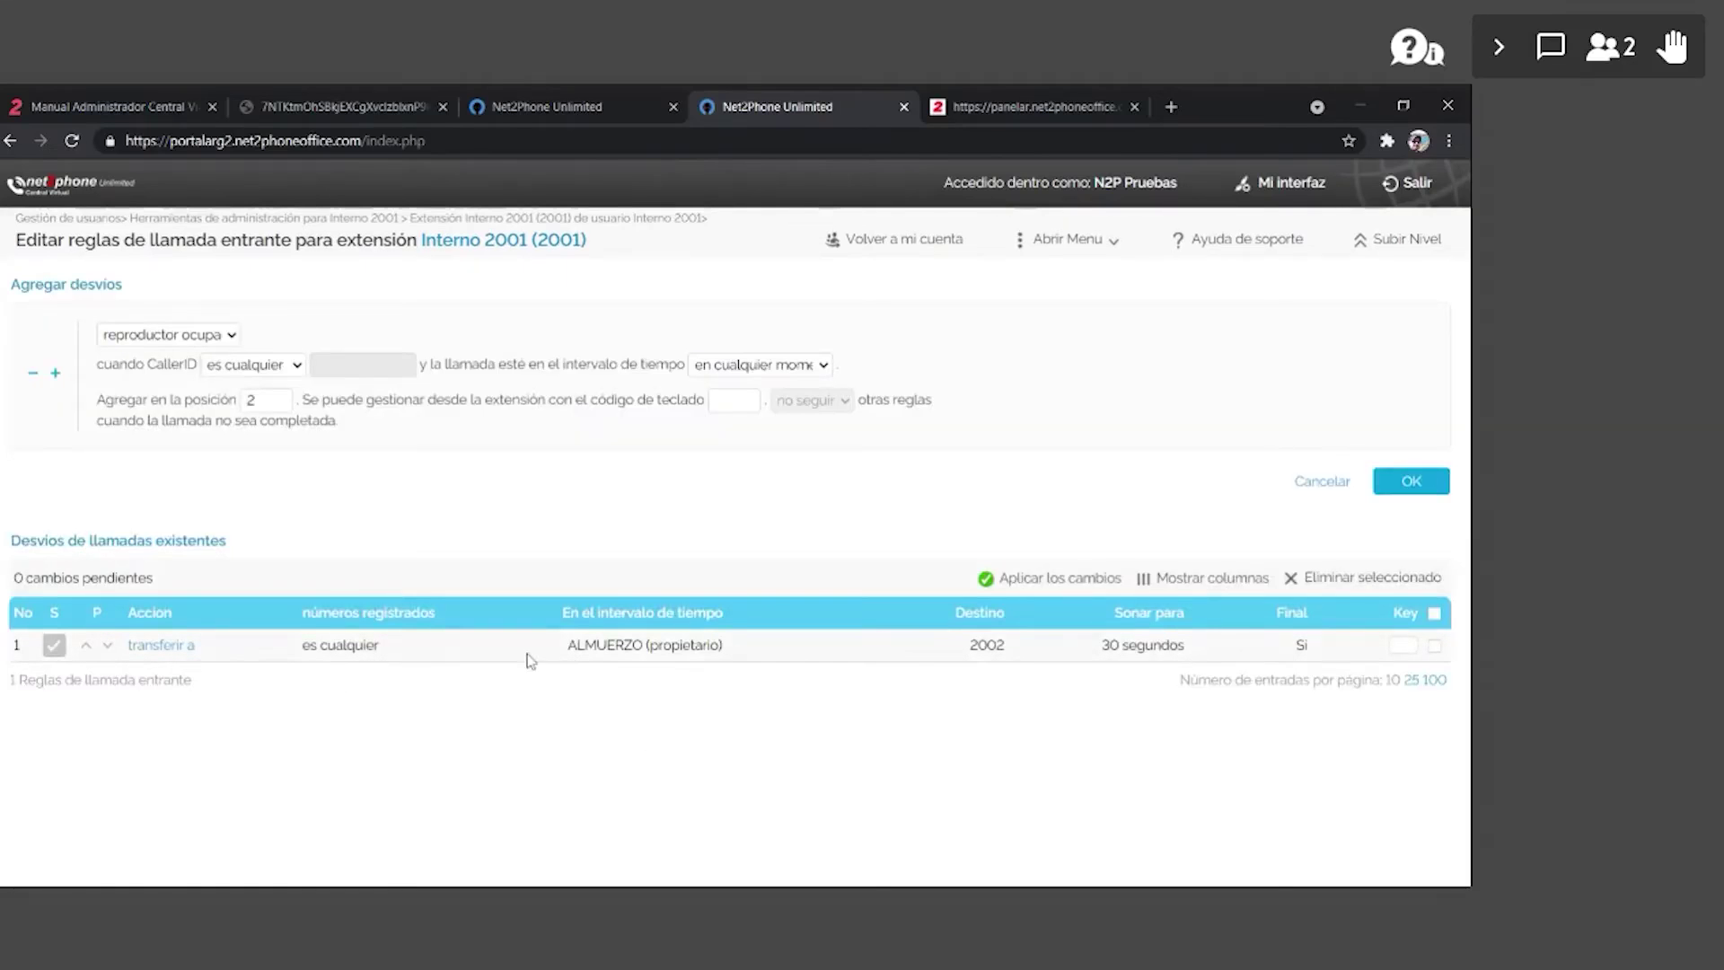
left_click_drag(532, 661, 768, 658)
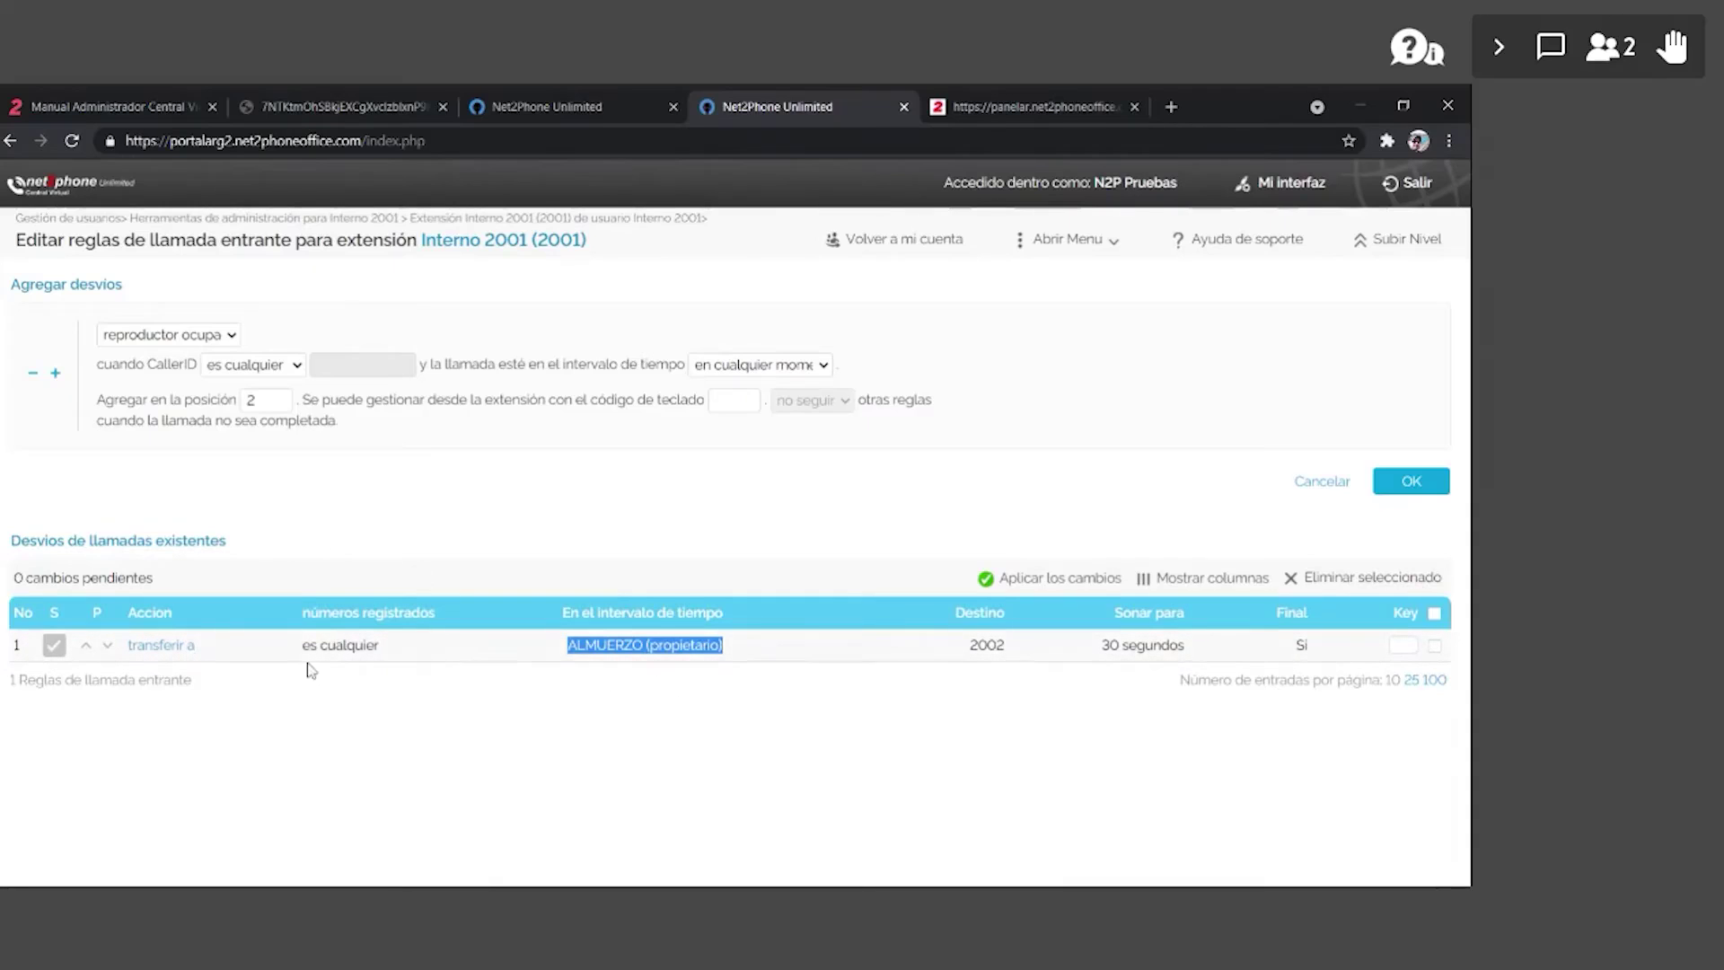
left_click_drag(1044, 654, 950, 652)
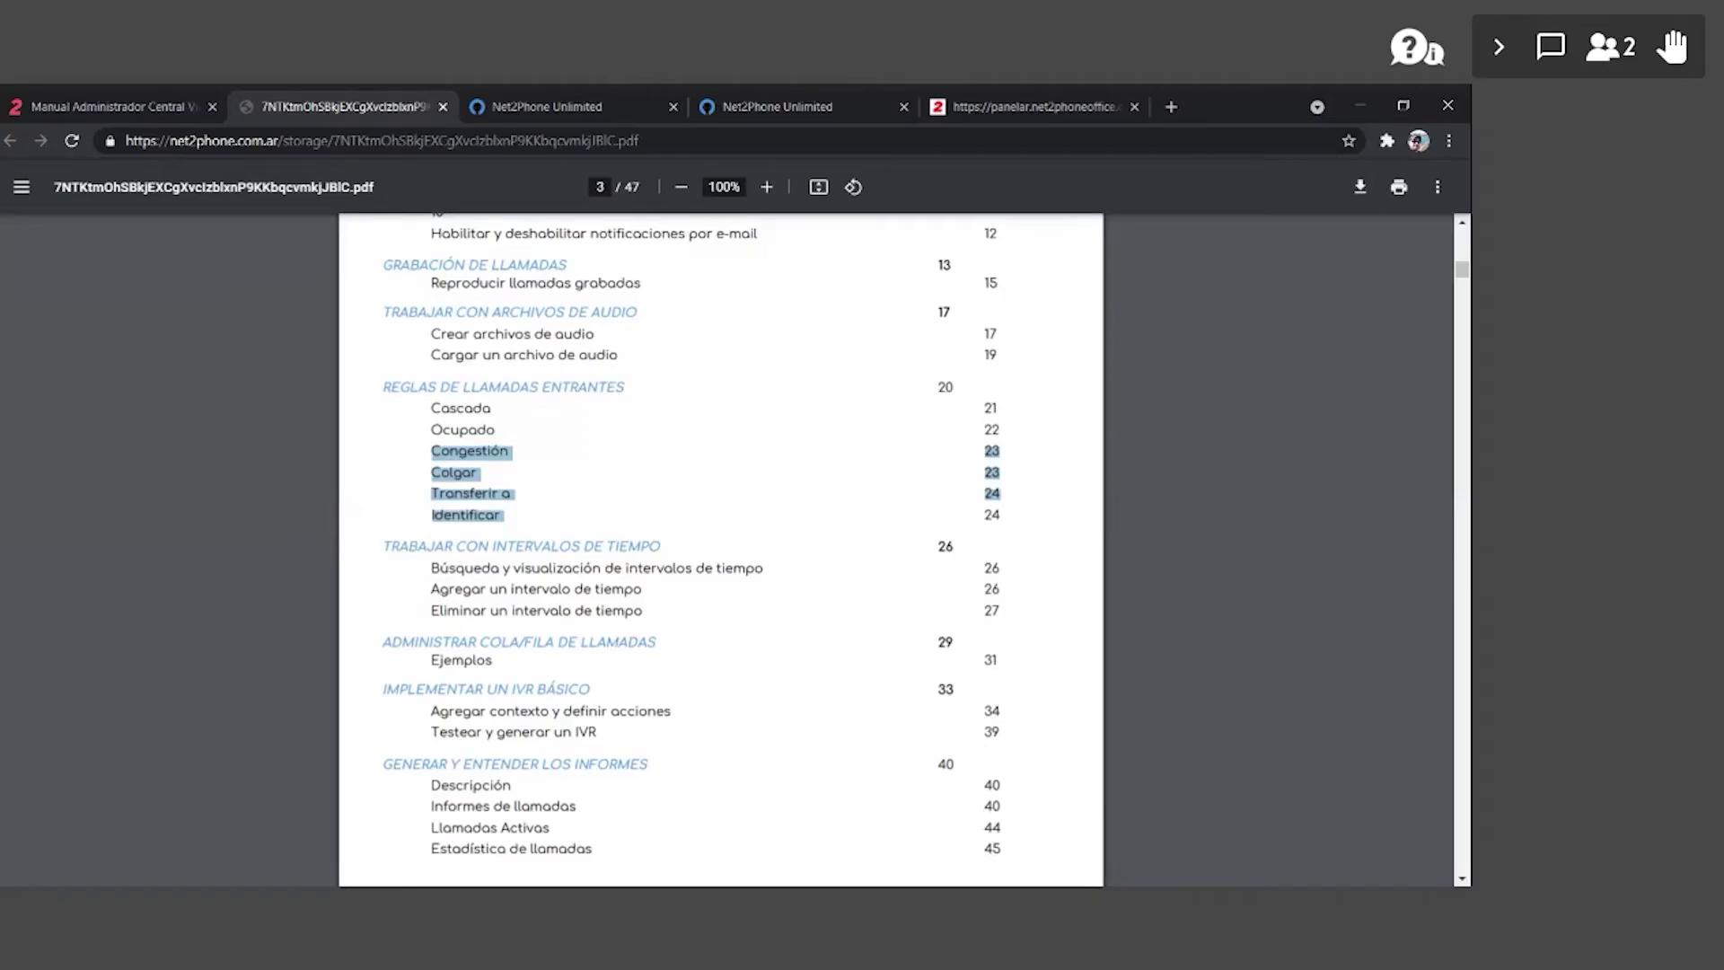
- Return to the N2P Pruebas portal, delete the transfer rule and go back to the extension page
left_click(589, 106)
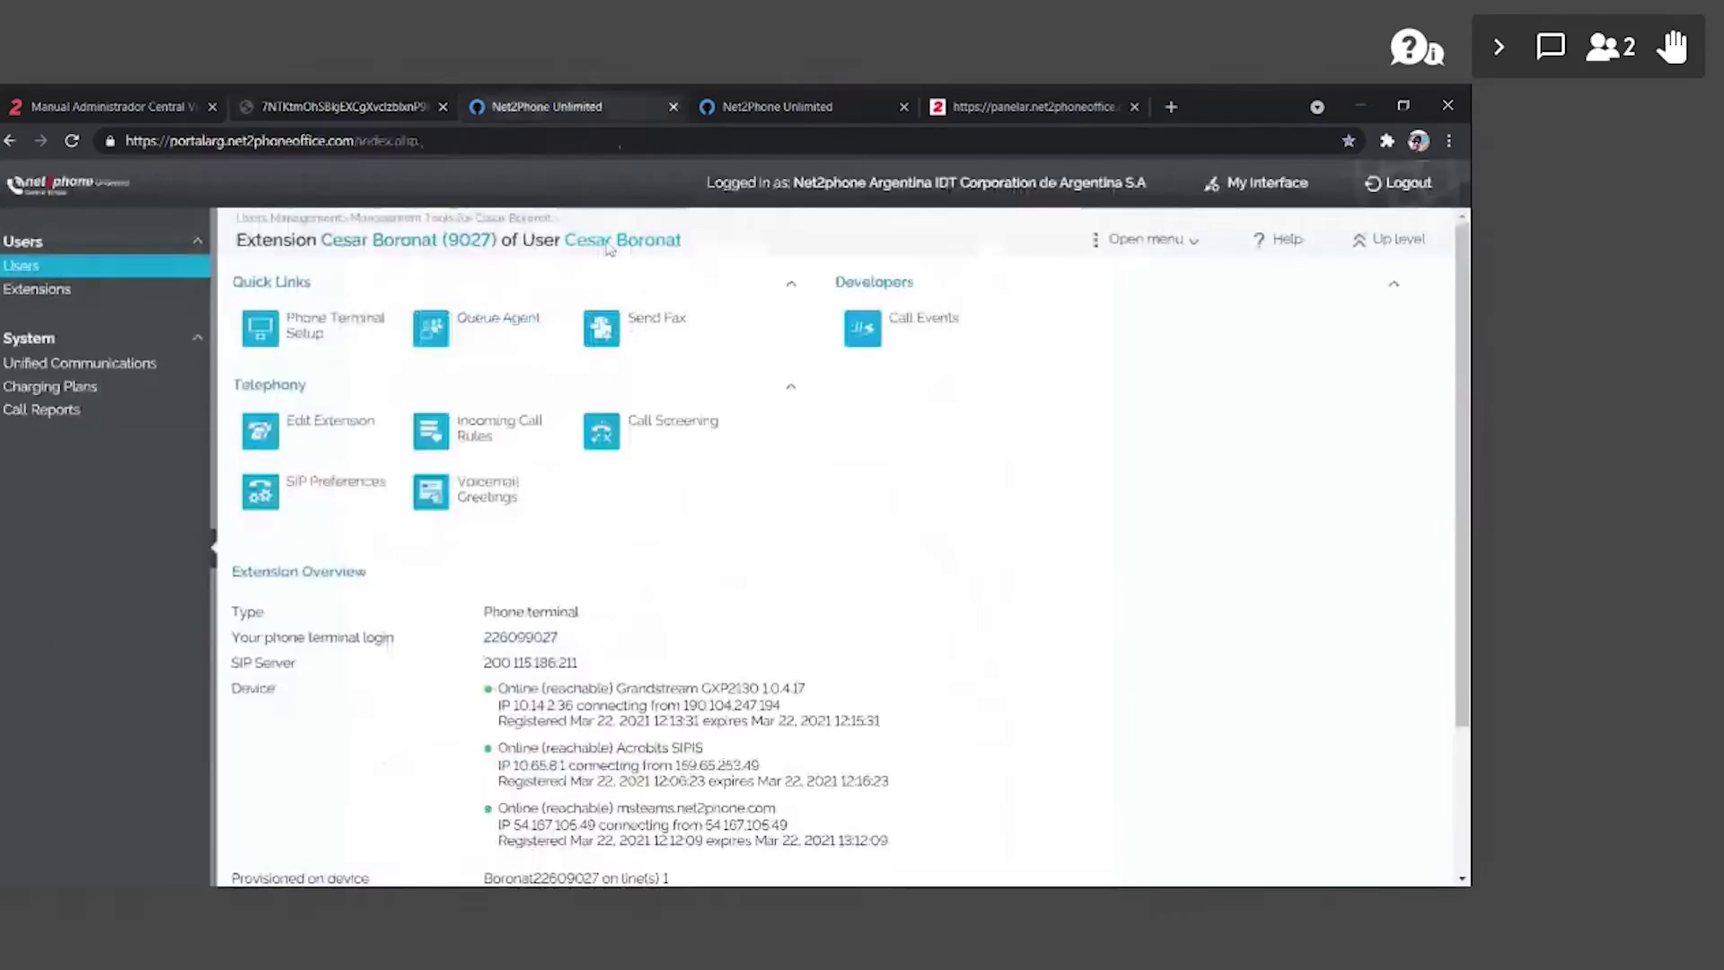
left_click(815, 102)
left_click(1361, 582)
left_click(808, 271)
left_click(1398, 240)
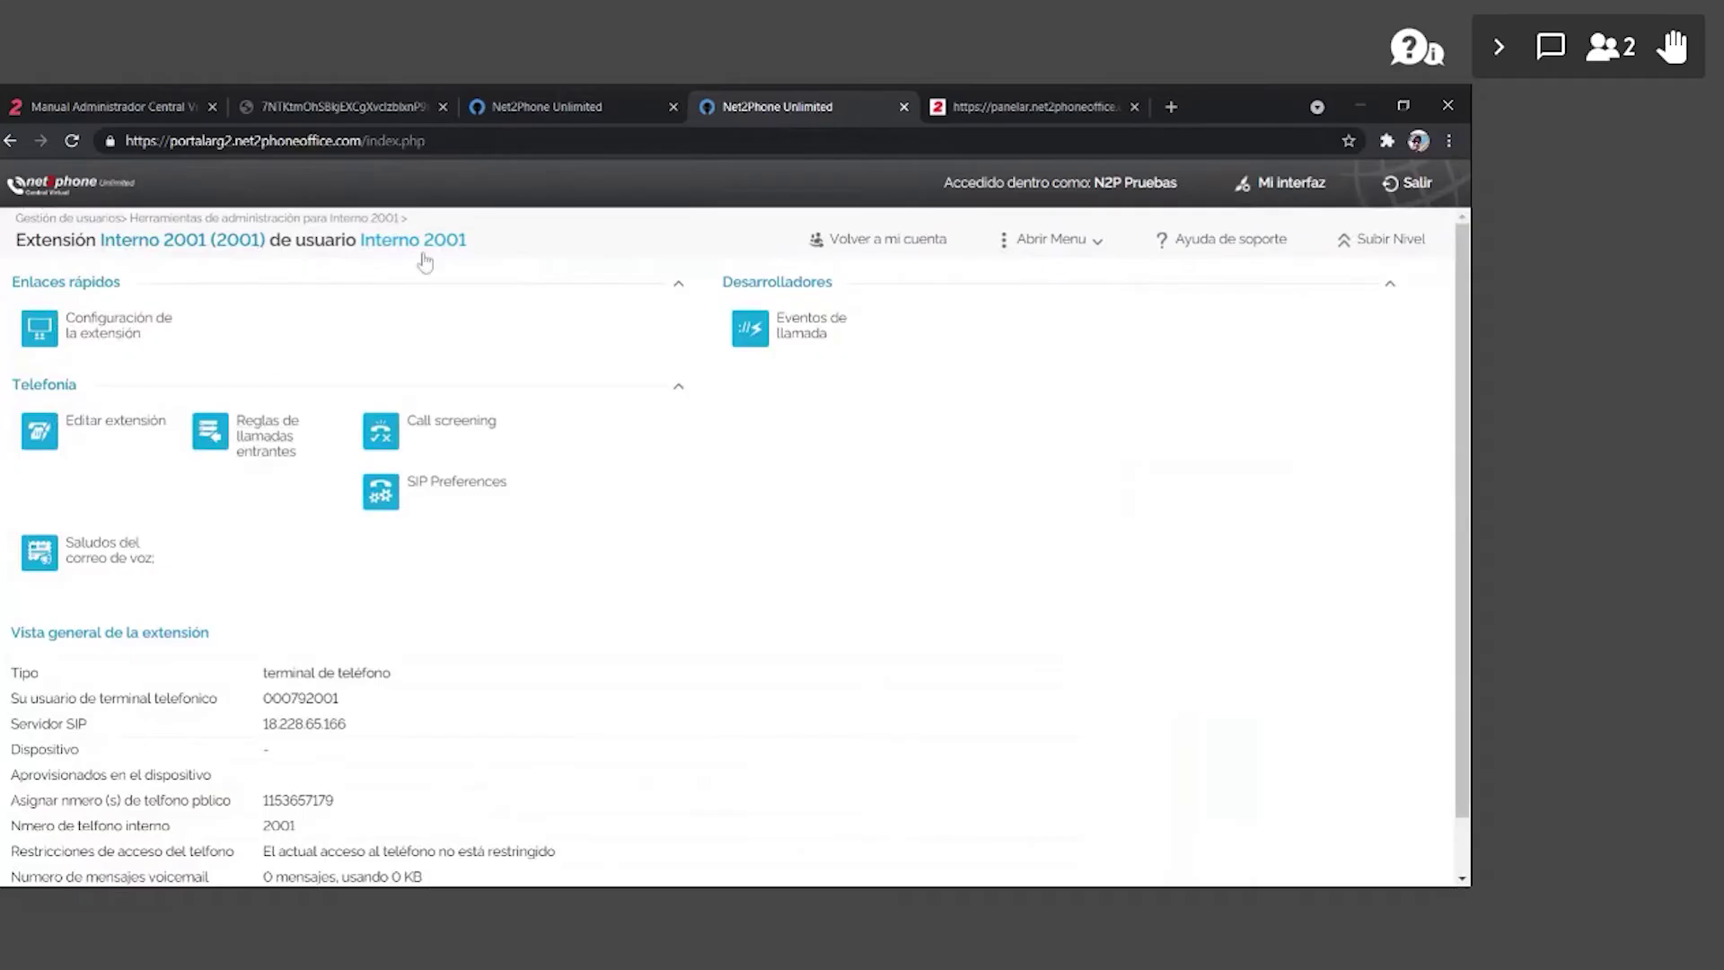
- Delete the ALMUERZO time interval from Interno 2001's interval list
left_click(419, 240)
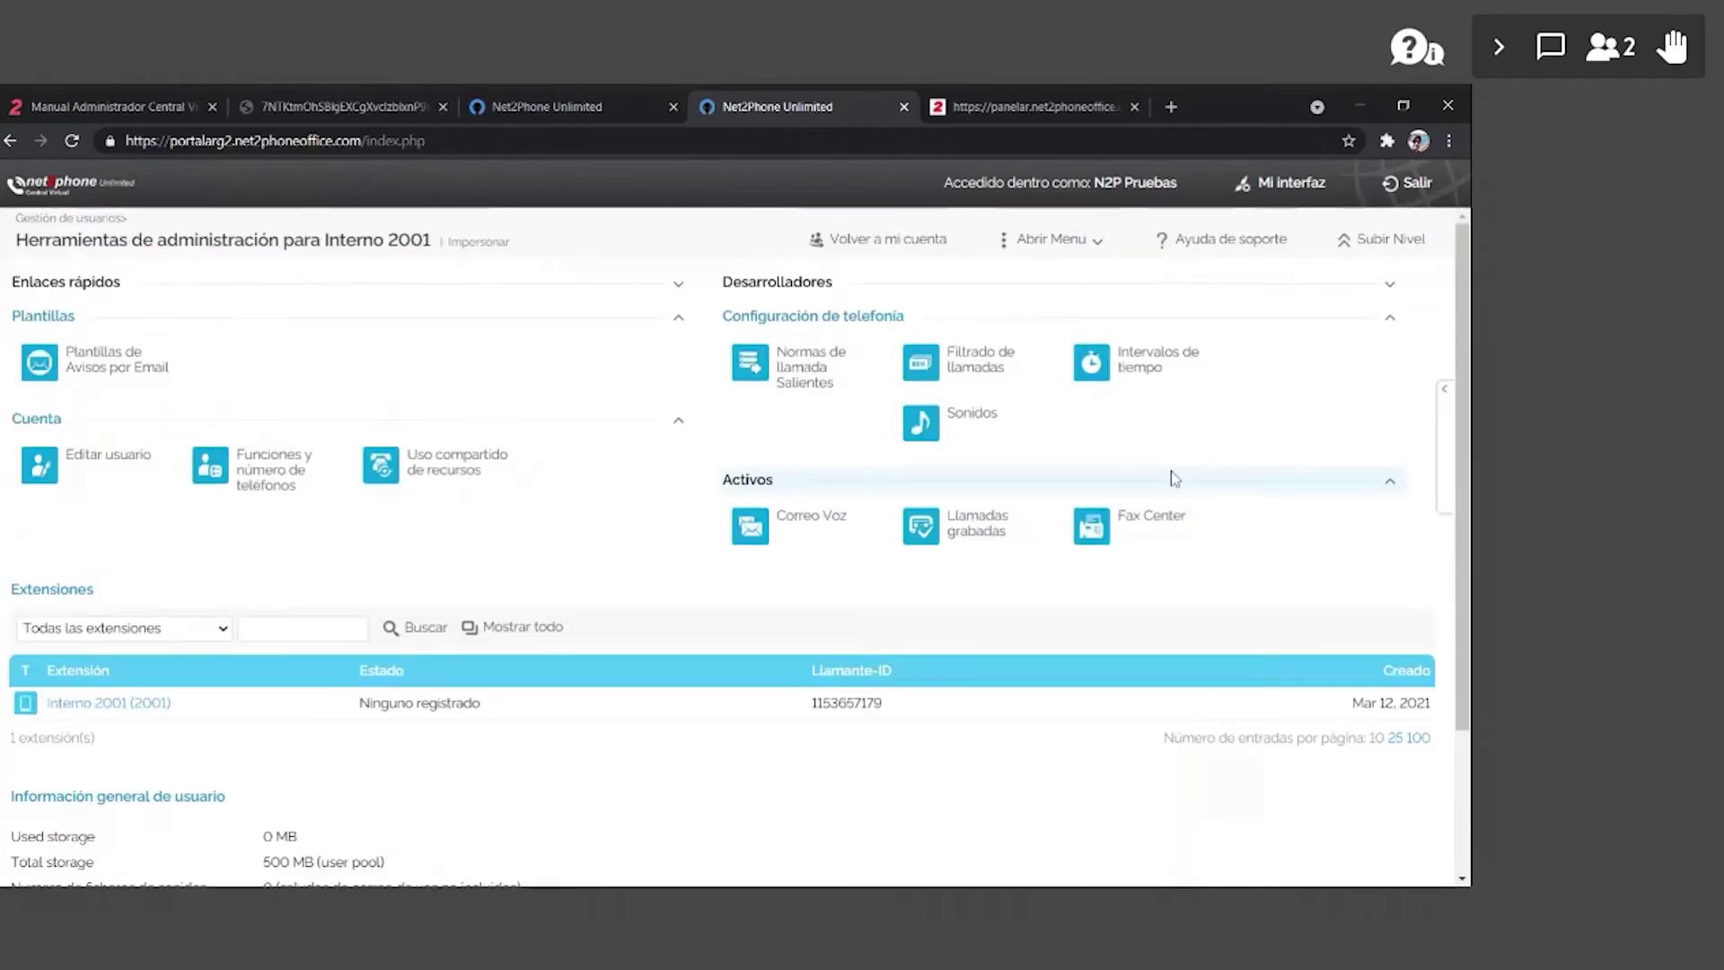
left_click(1140, 373)
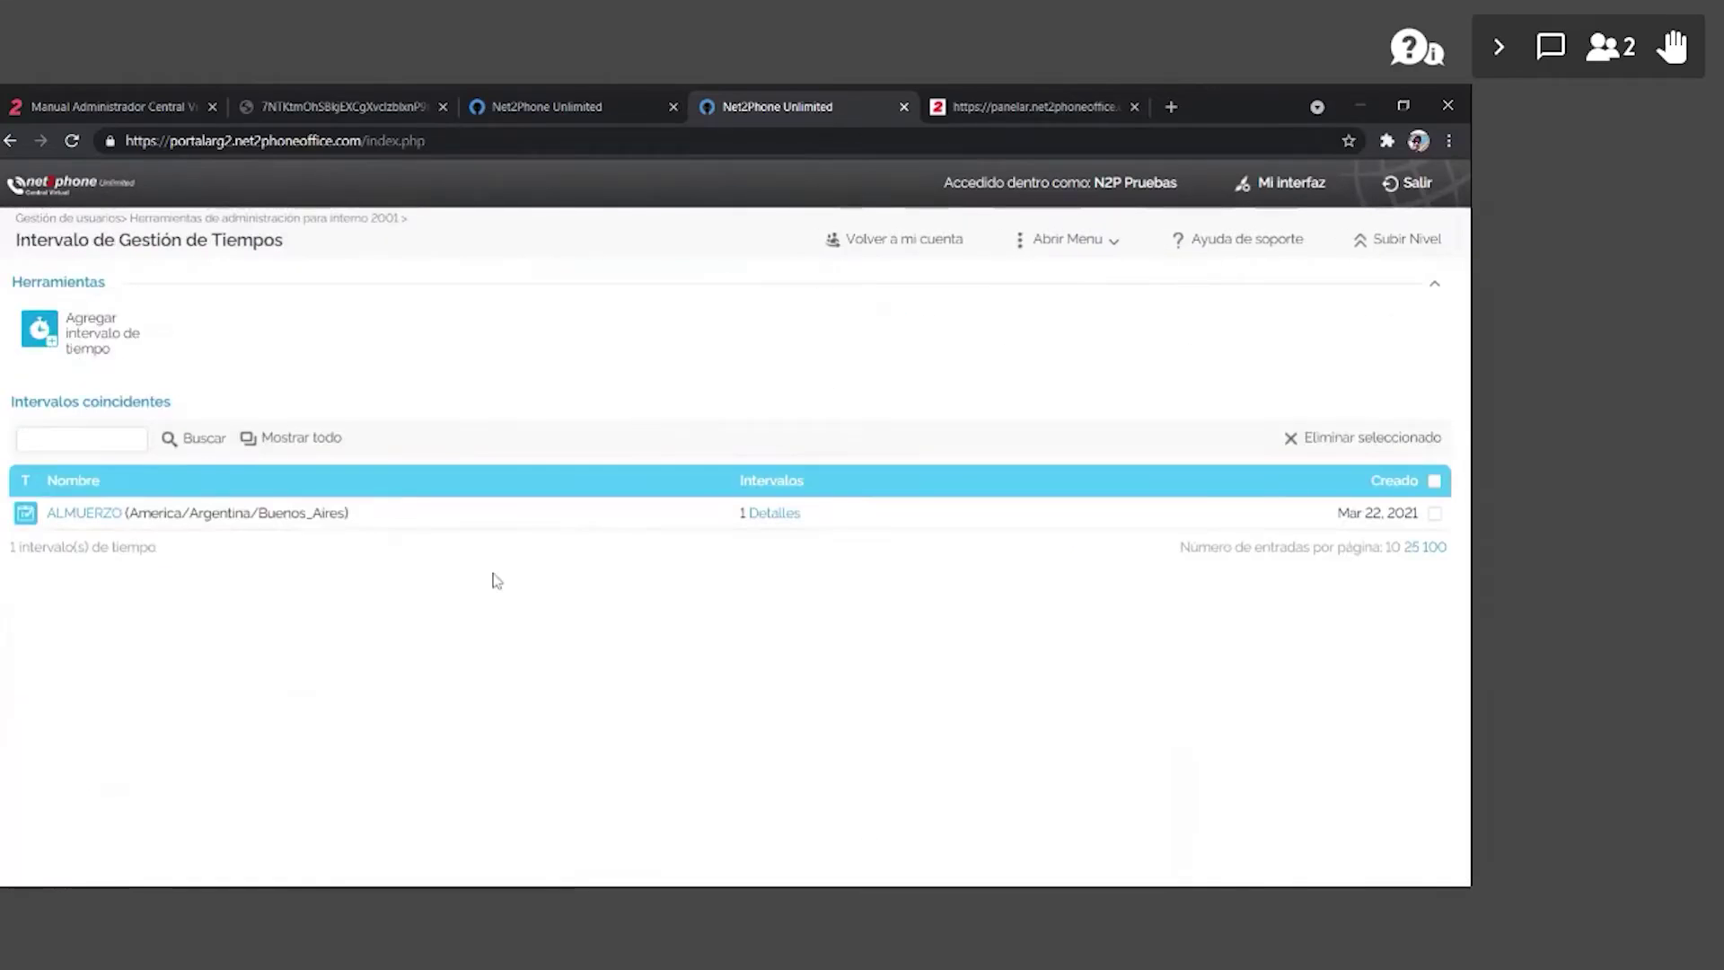
left_click(1444, 511)
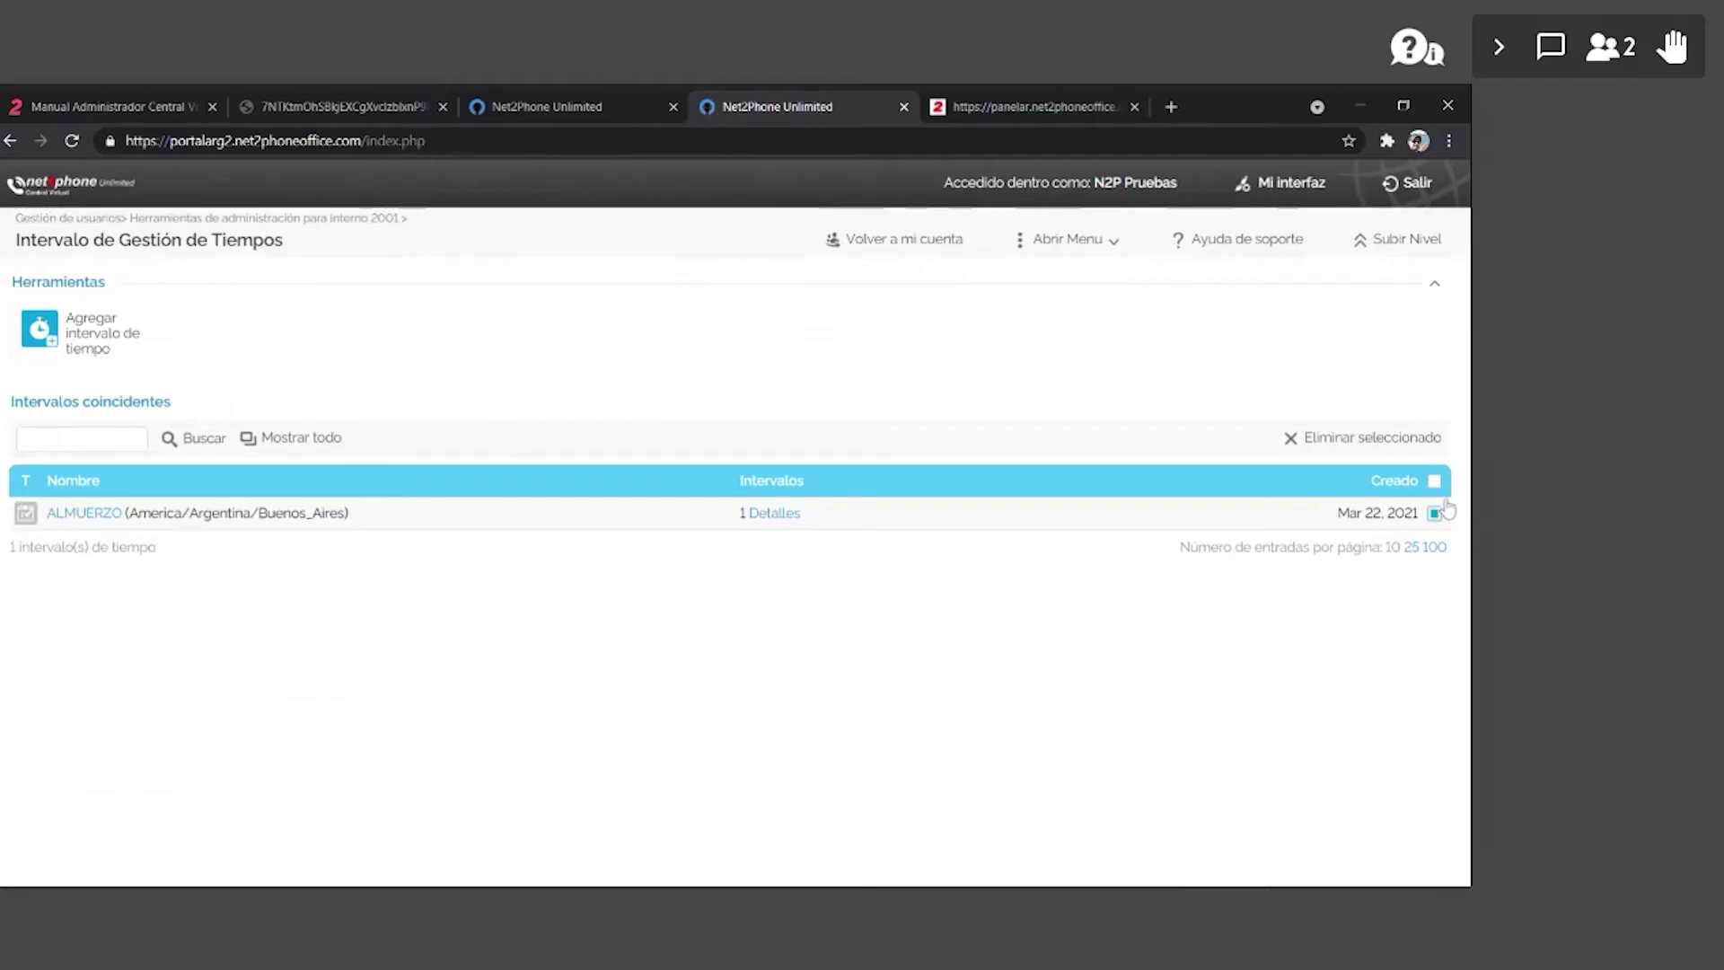
left_click(1426, 440)
left_click(808, 268)
- Switch to the administrator manual and review the index entries on time intervals, call queues, IVR and reports
left_click(327, 110)
scroll(638, 496, "down", 2)
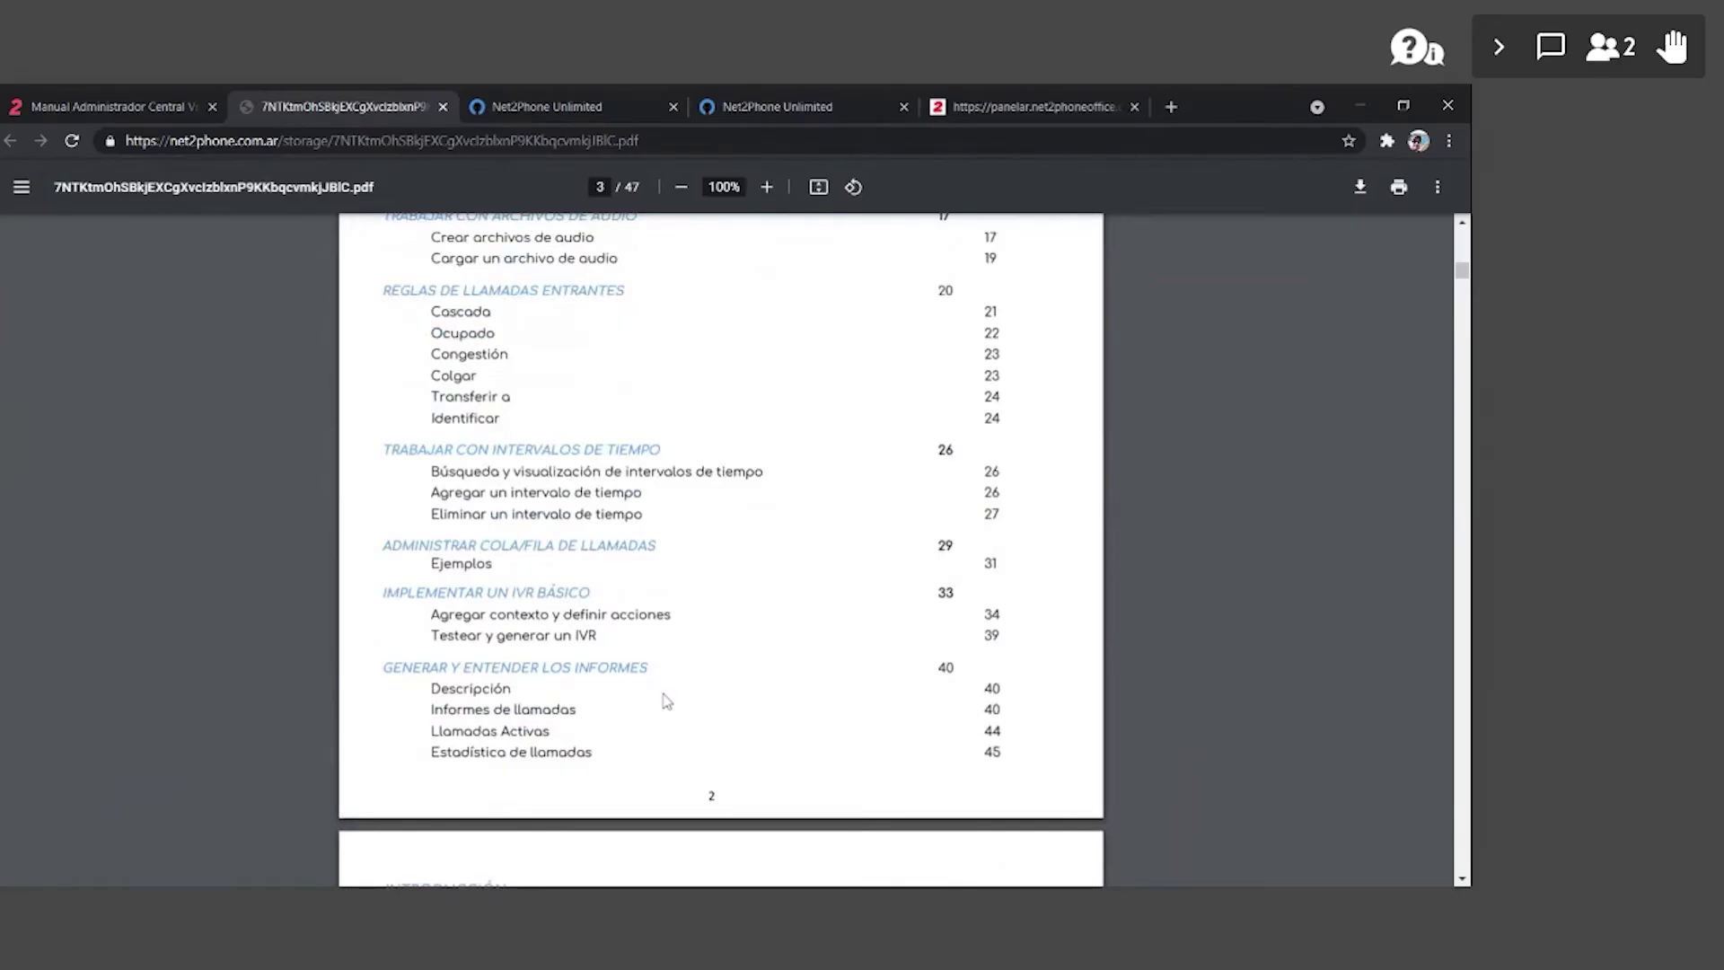
scroll(669, 682, "down", 1)
scroll(669, 683, "down", 1)
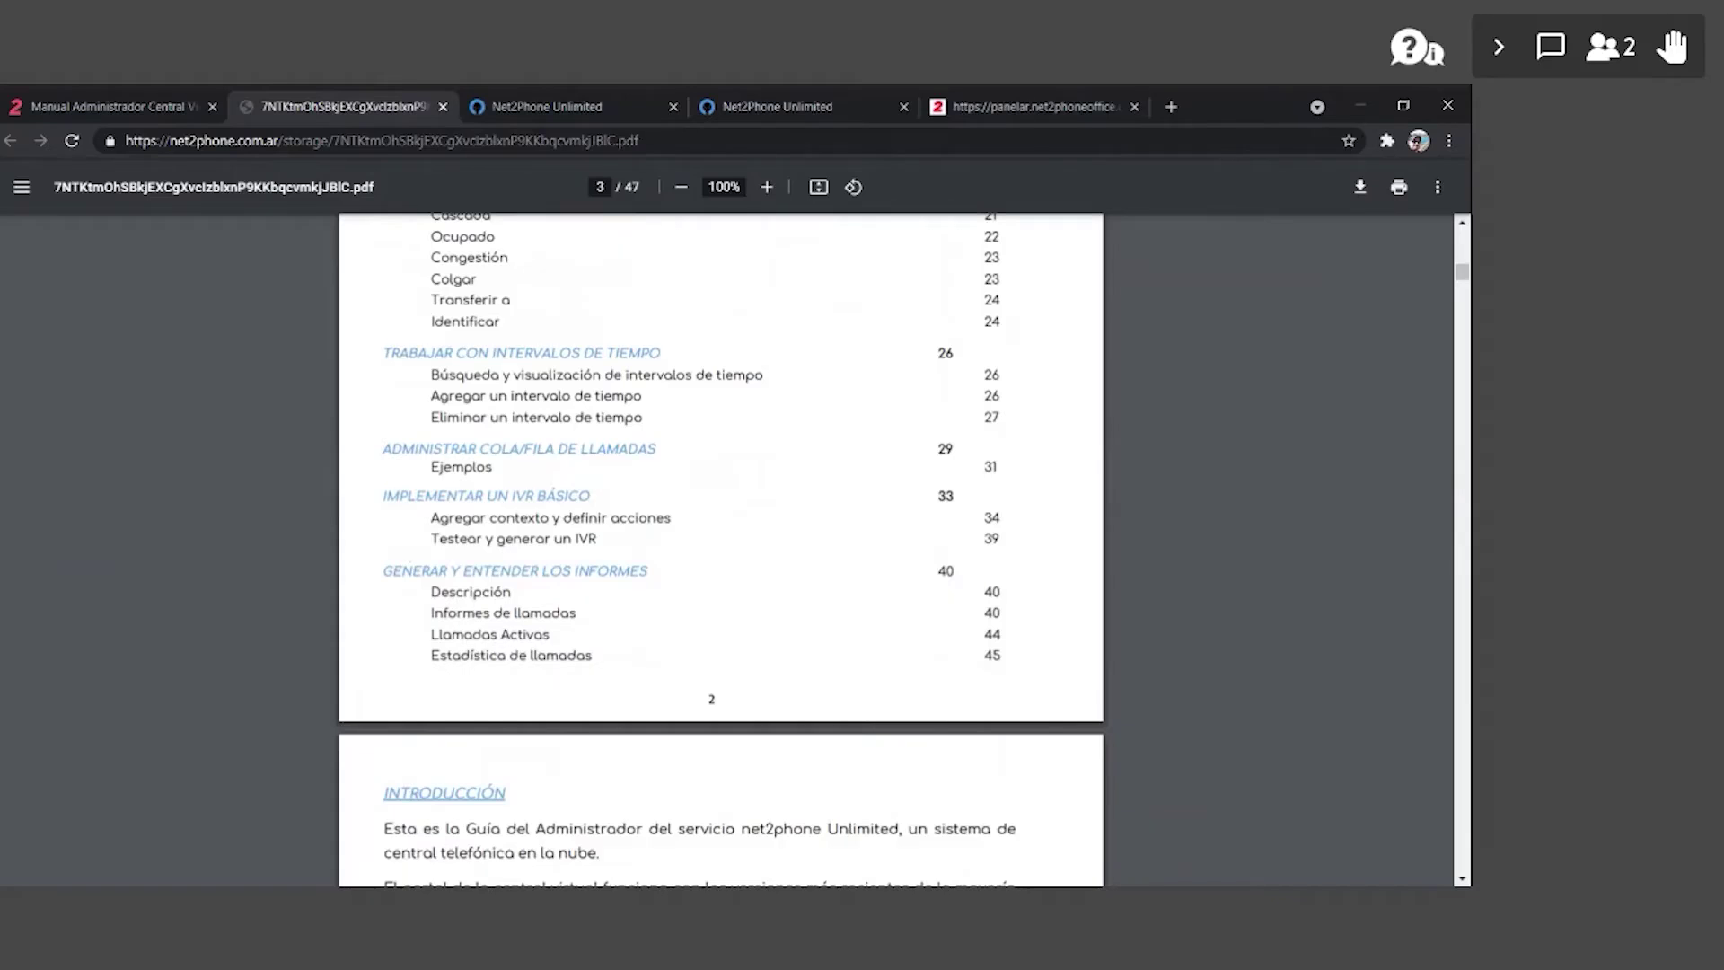
- Return to the N2P Pruebas portal and open the user "Preatendedor y Colas de Atención" from user management
left_click(589, 105)
left_click(777, 106)
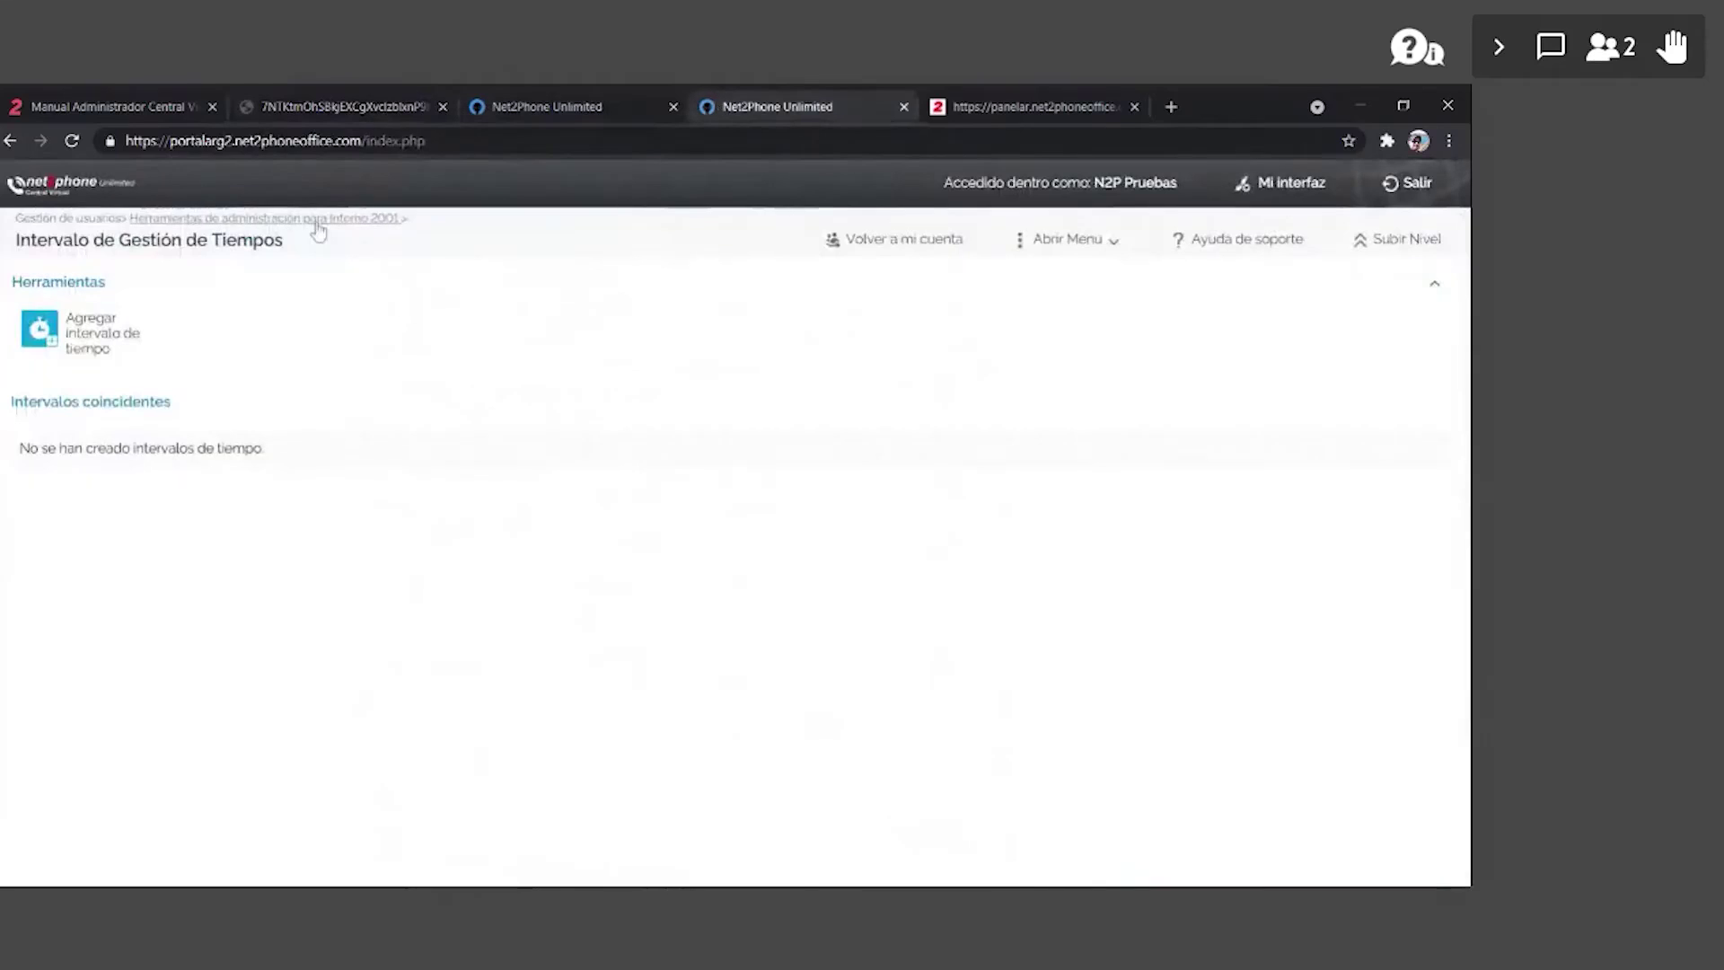
left_click(269, 218)
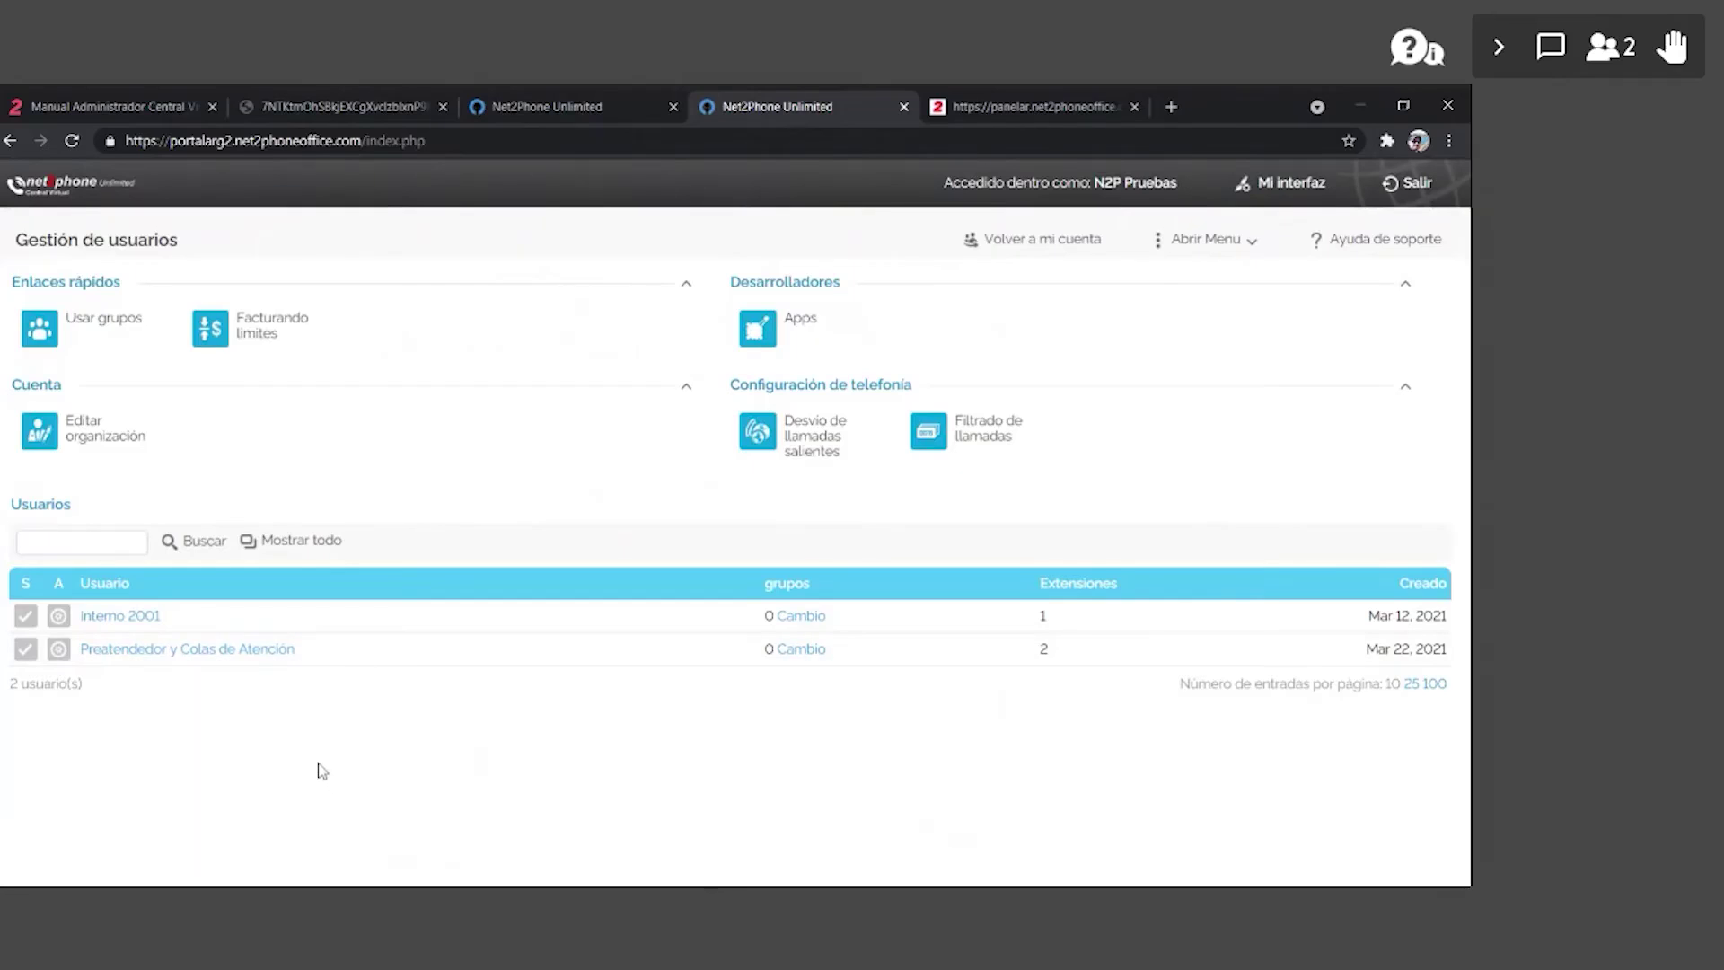
left_click(233, 656)
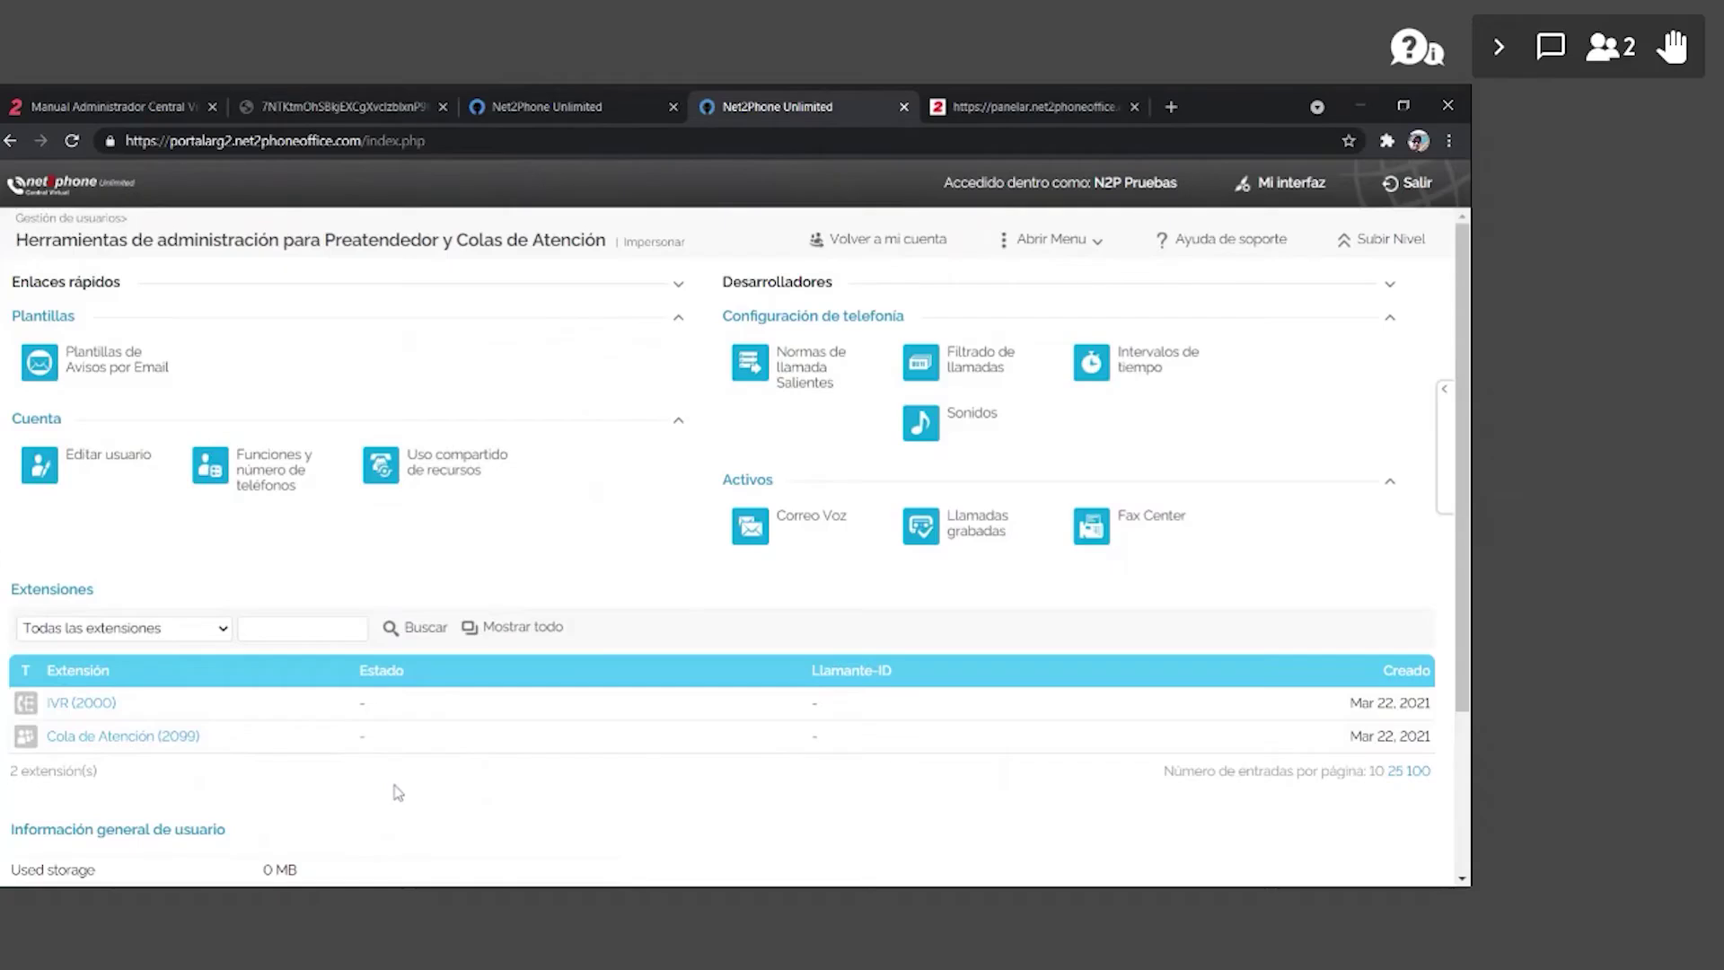
- Open the extension settings of "Cola de Atención (2099)" for editing
scroll(397, 790, "down", 1)
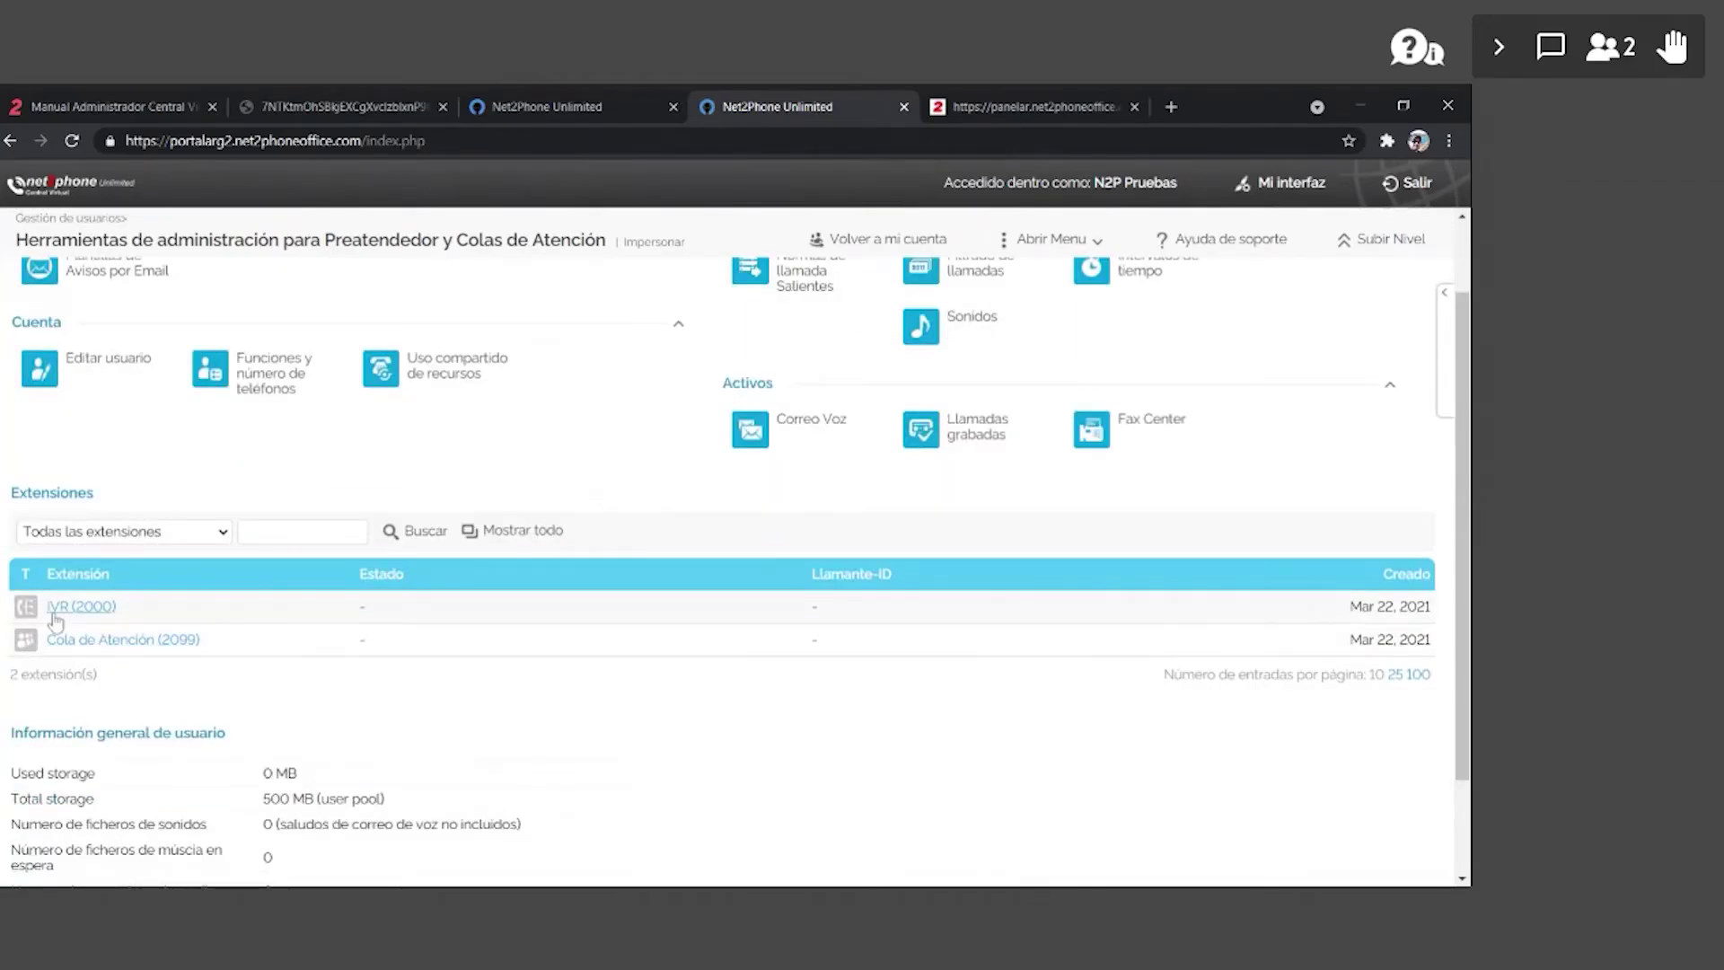
left_click(126, 642)
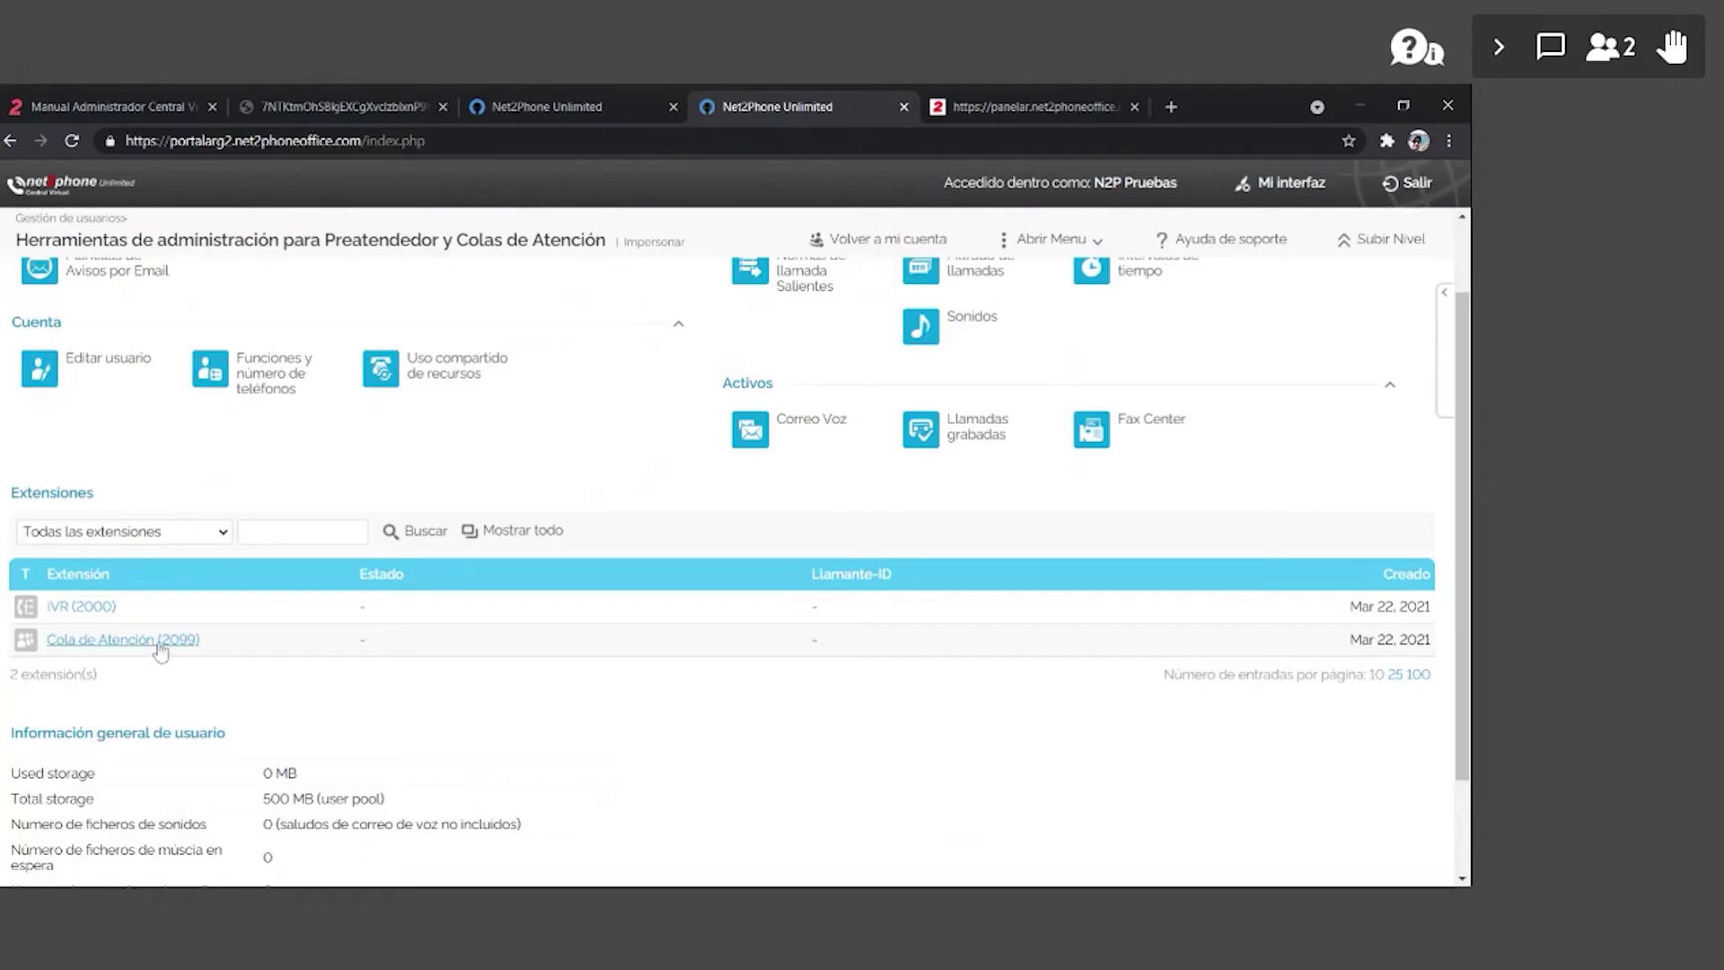
triple_click(284, 687)
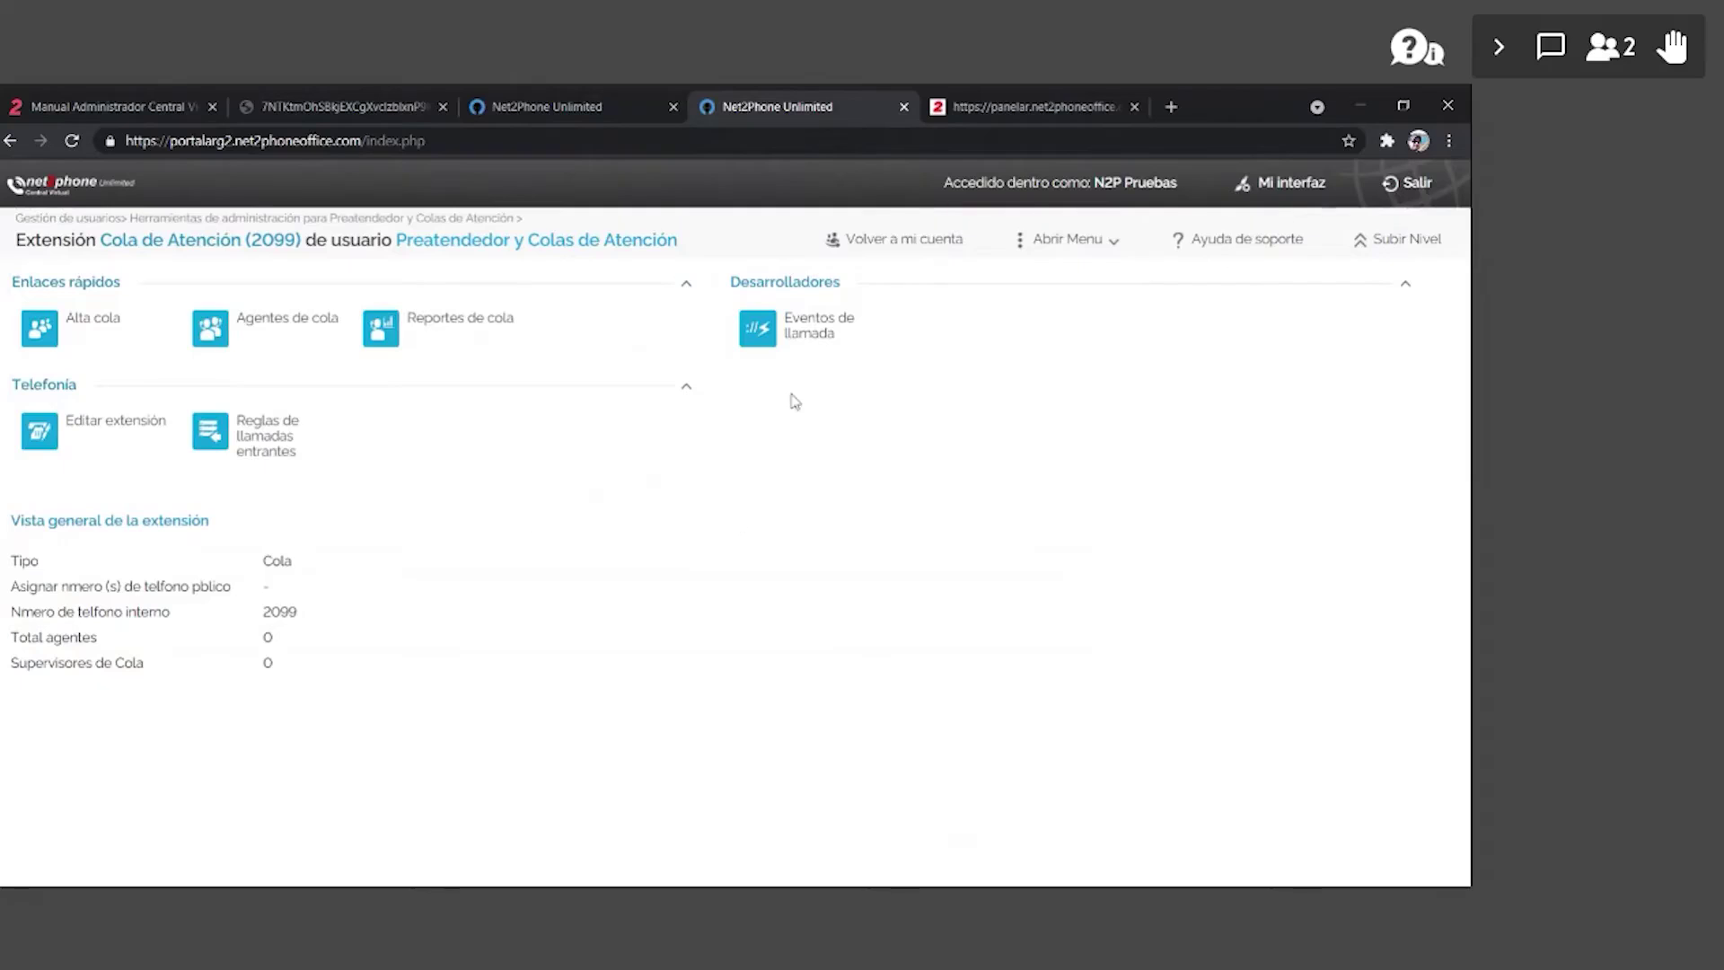
left_click(115, 422)
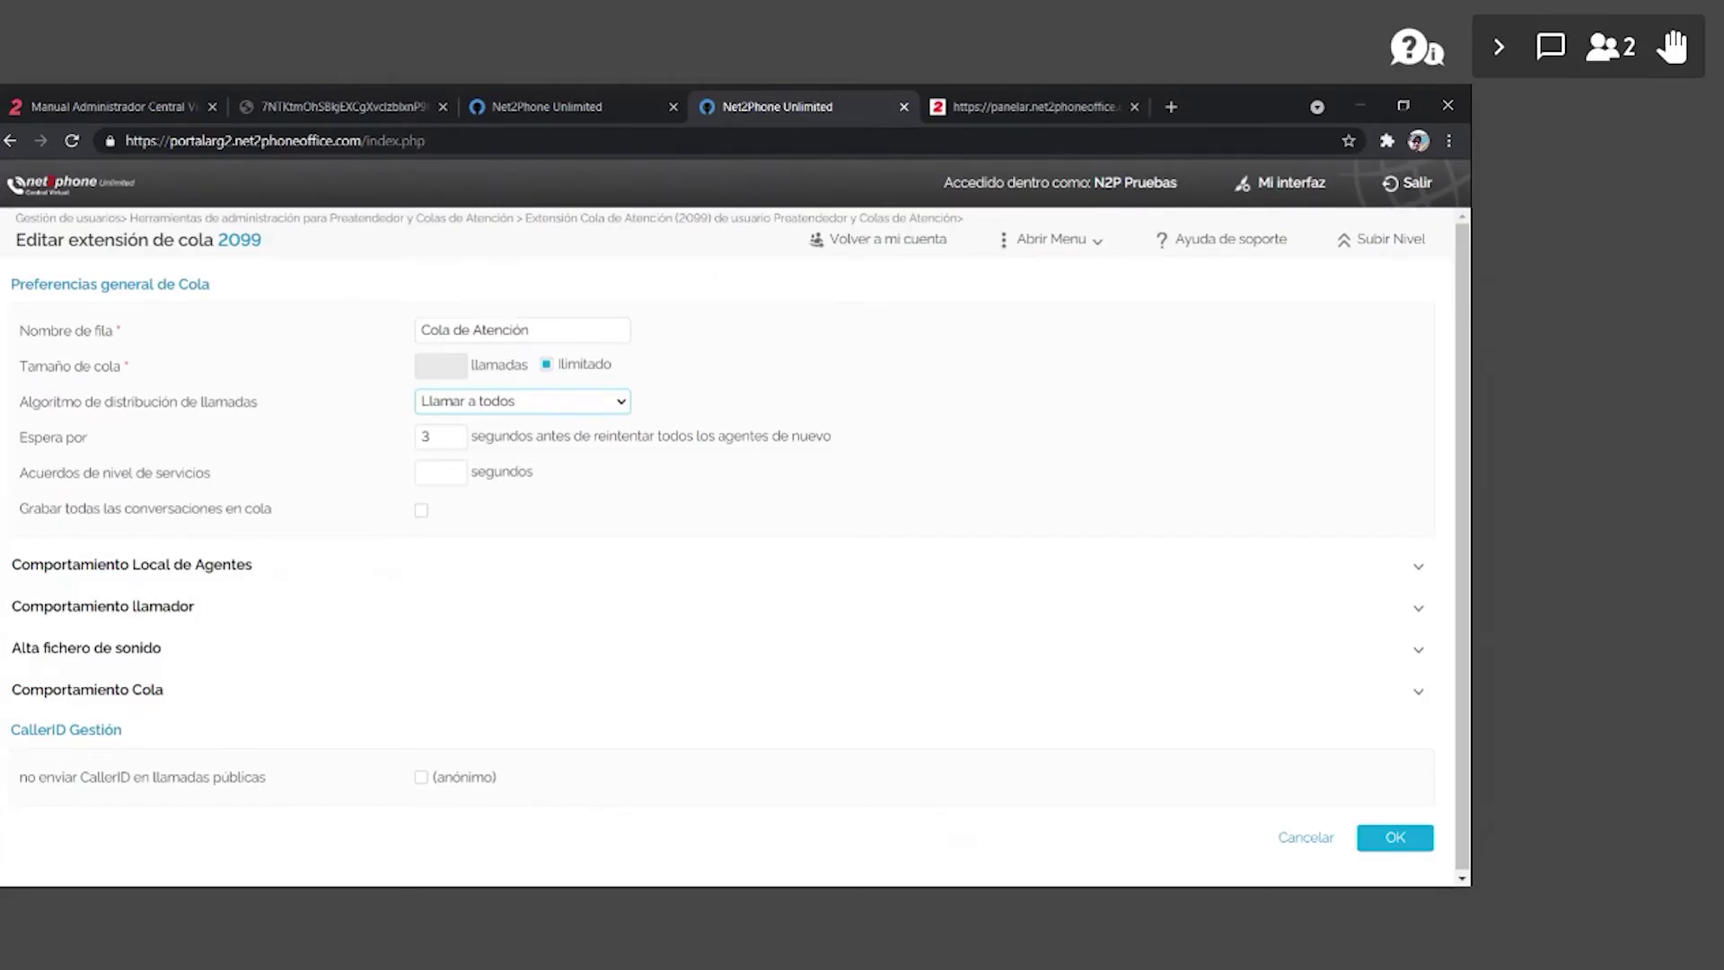
- Set the queue's call distribution algorithm to "Menor número de llamadas" and expand the "Comportamiento Local de Agentes" settings
left_click(472, 418)
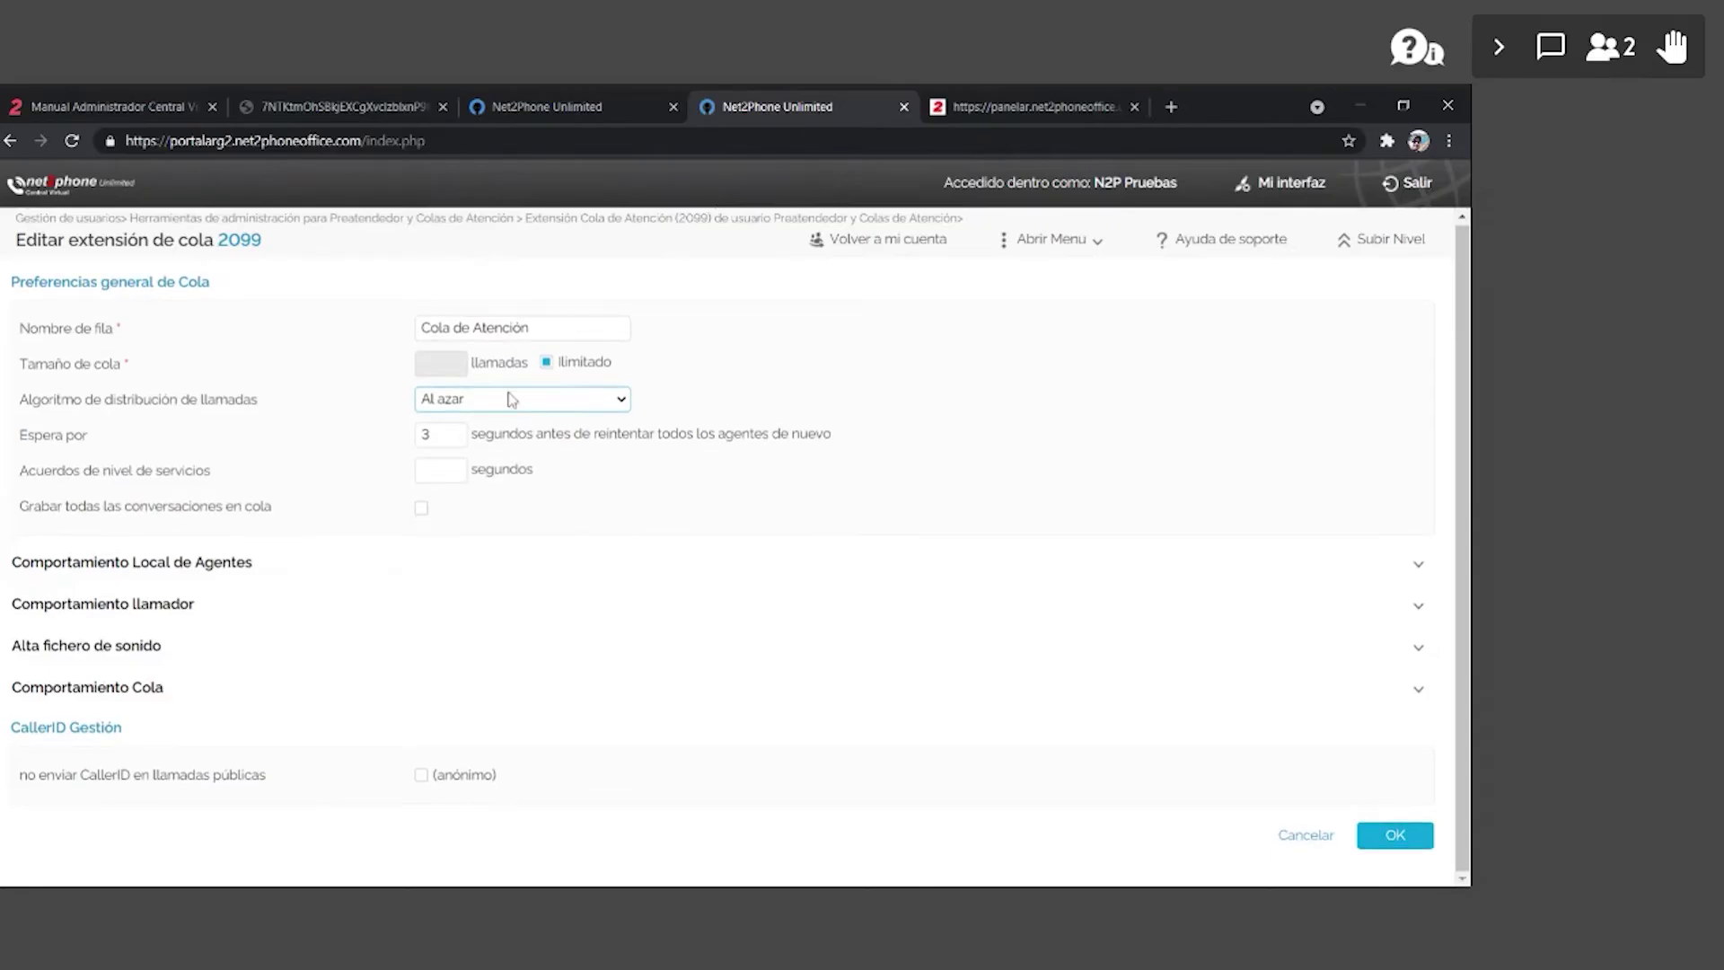
key("Down")
left_click(270, 566)
scroll(269, 566, "down", 1)
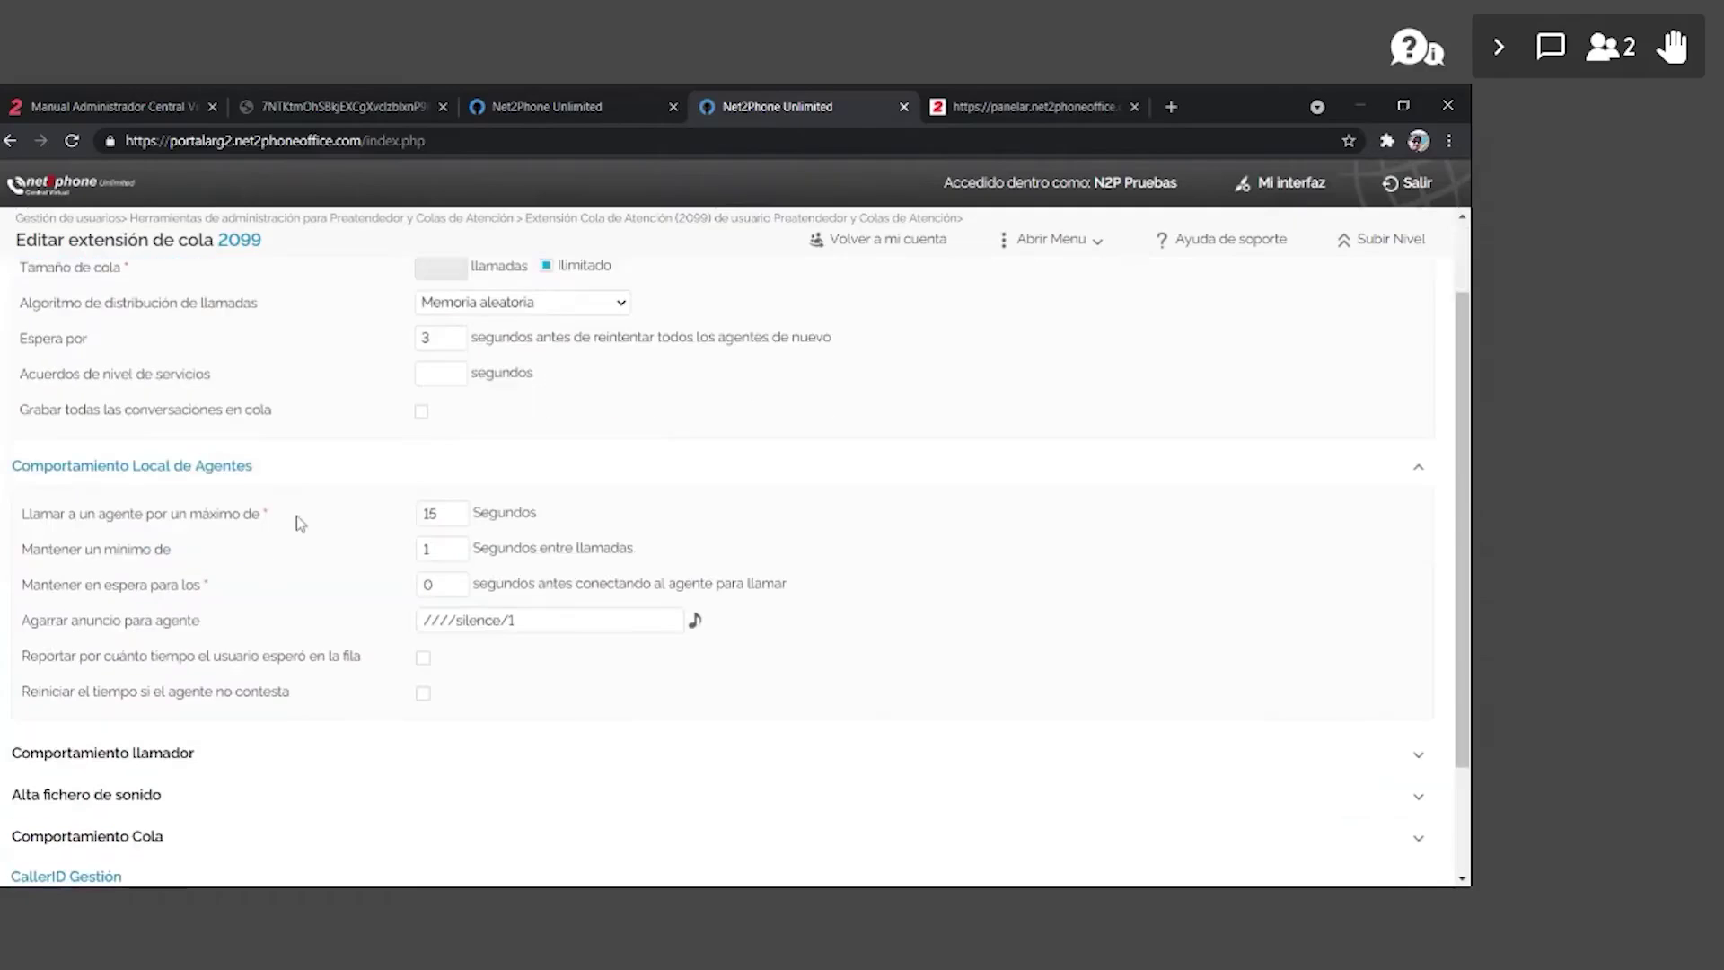
left_click(474, 309)
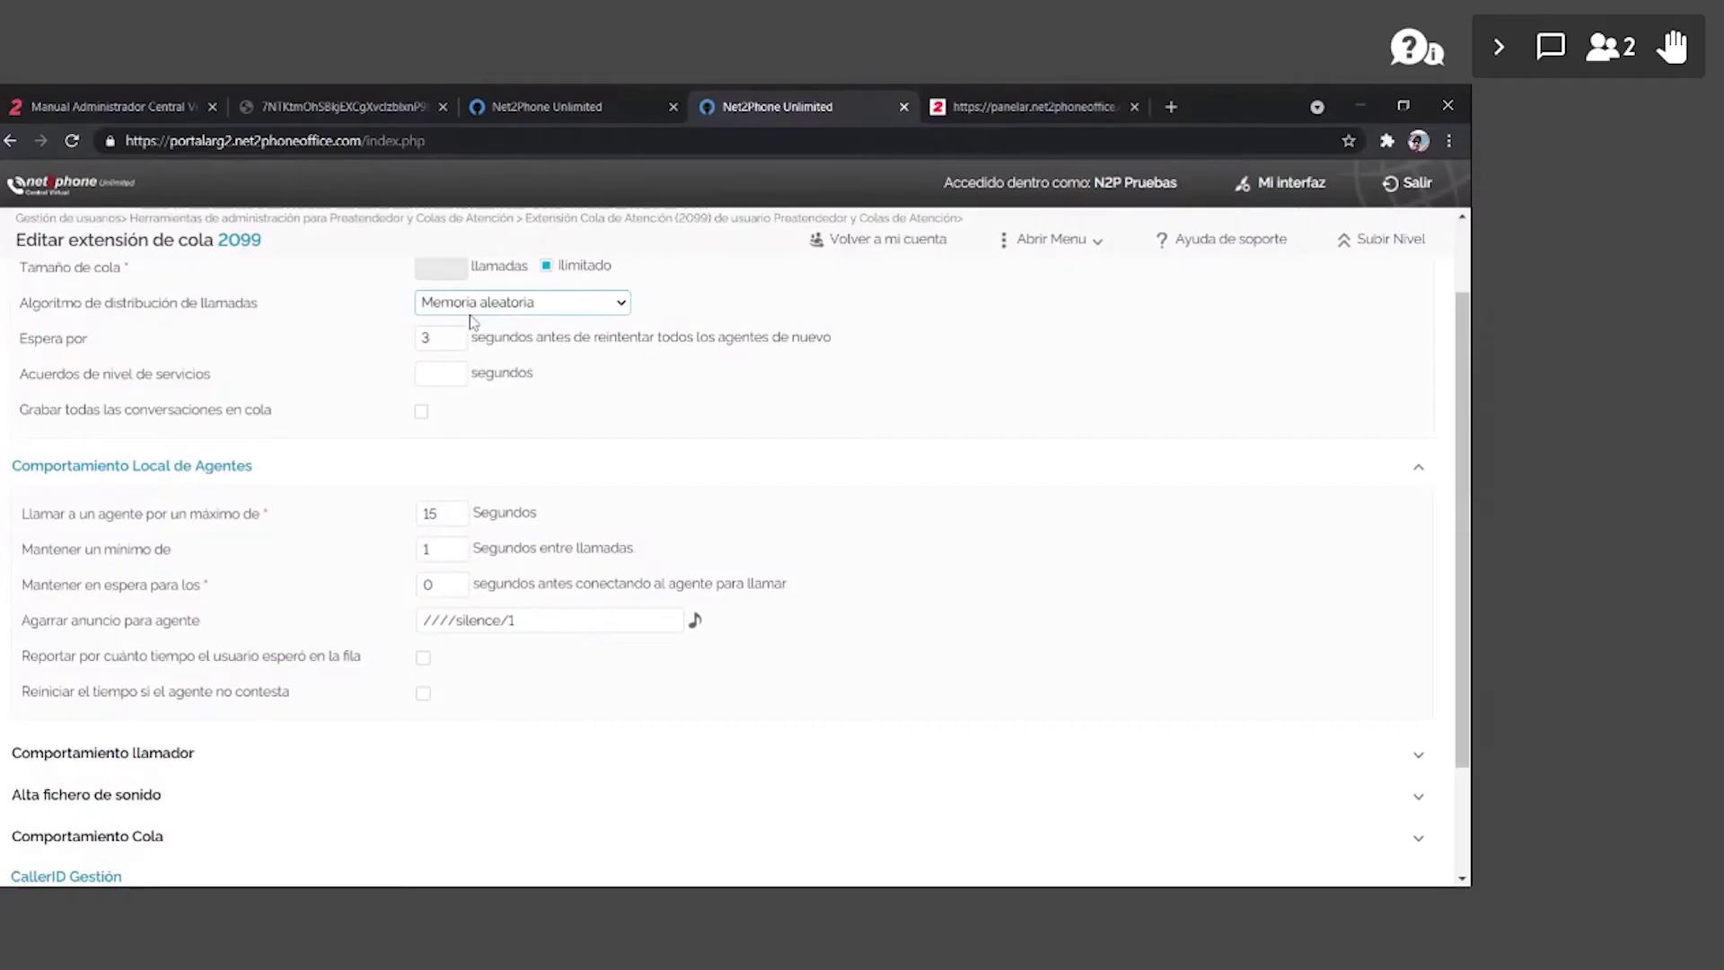
key("Down")
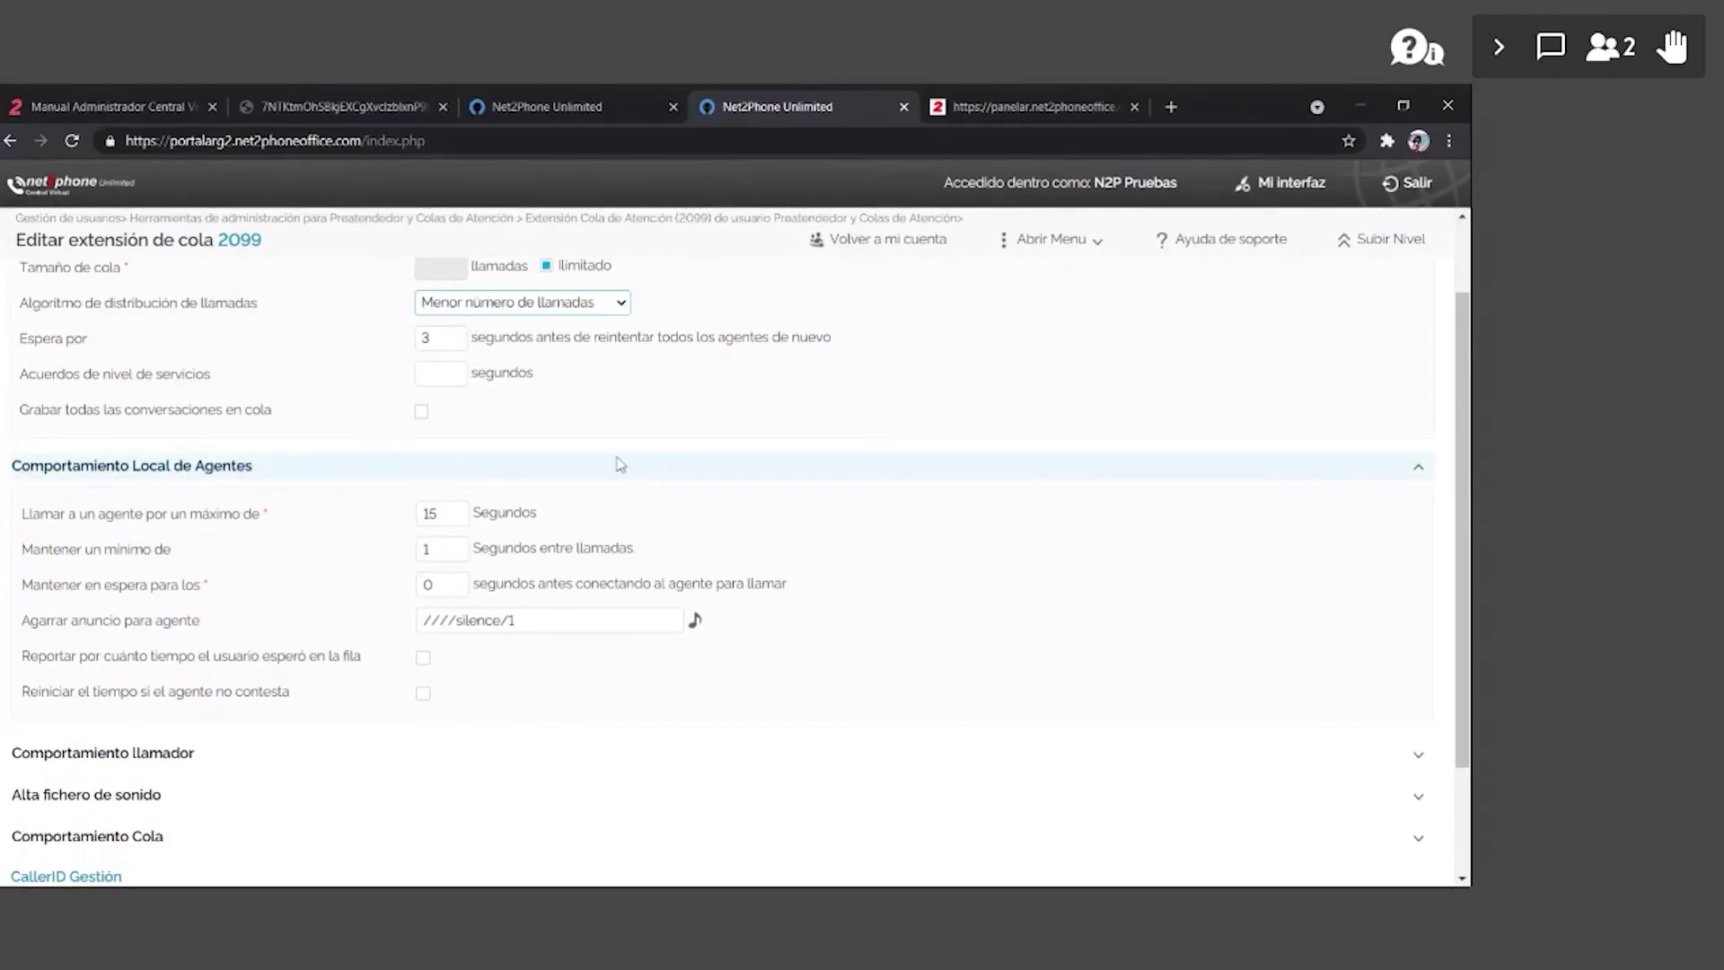
- Examine the local agent behaviour settings, including maximum ring time, minimum time between calls, hold time and wait-time reporting
double_click(430, 513)
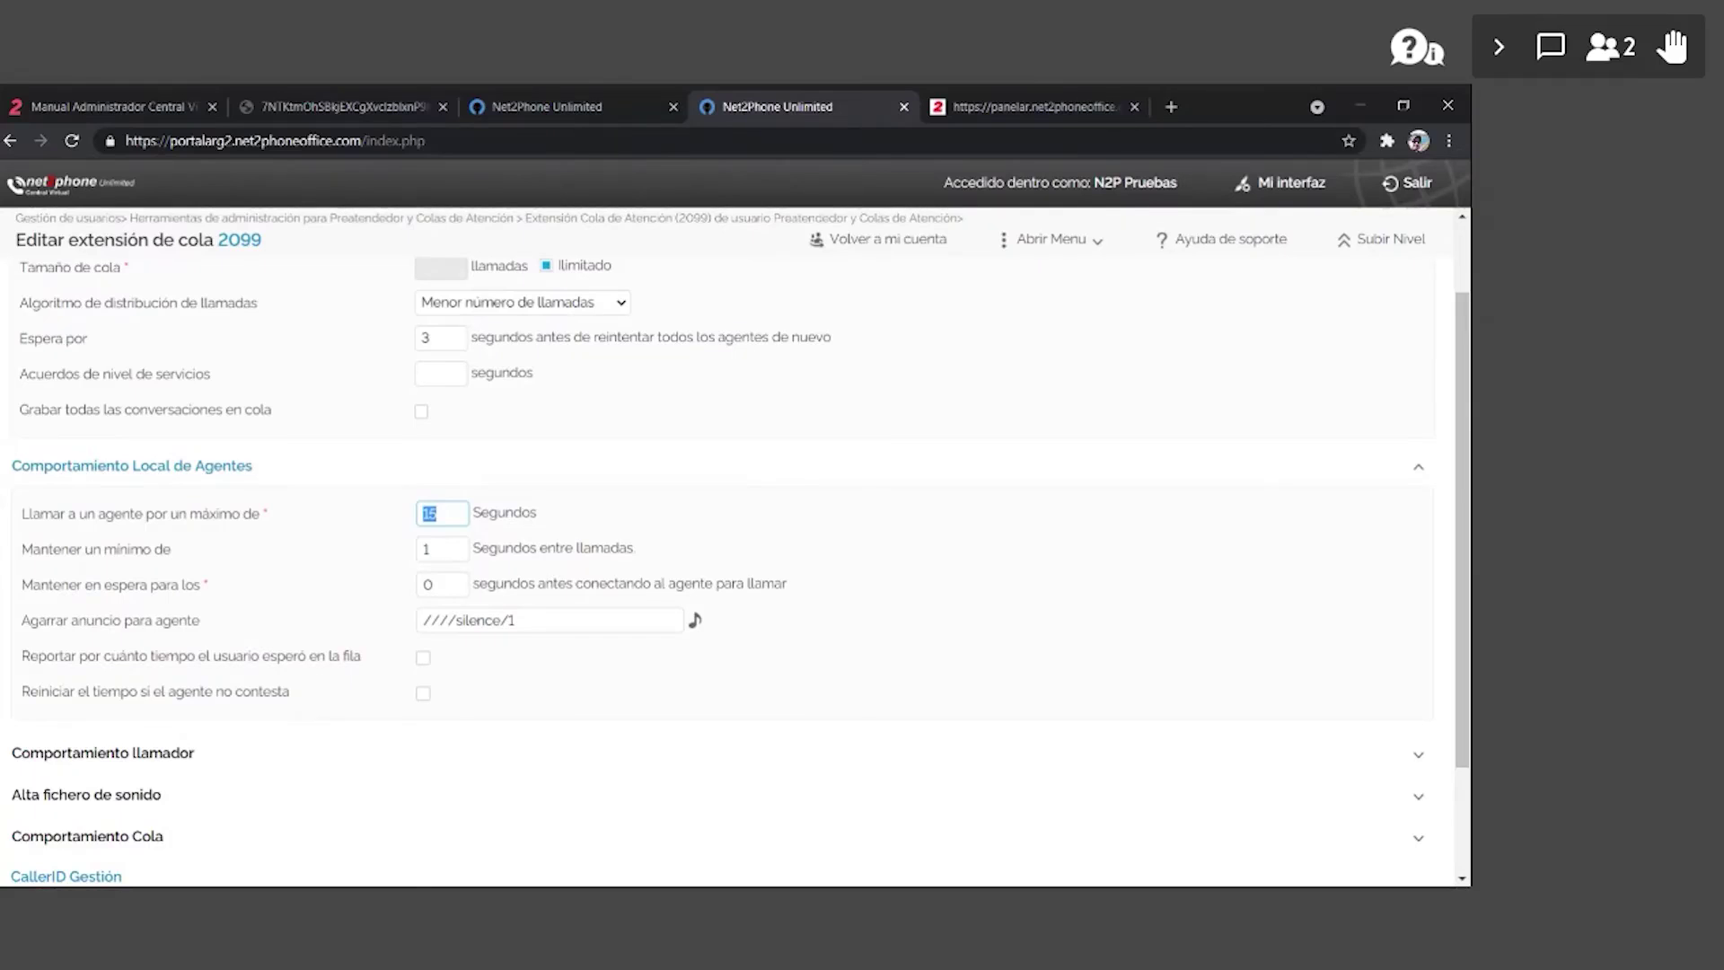
left_click(384, 534)
scroll(373, 569, "down", 1)
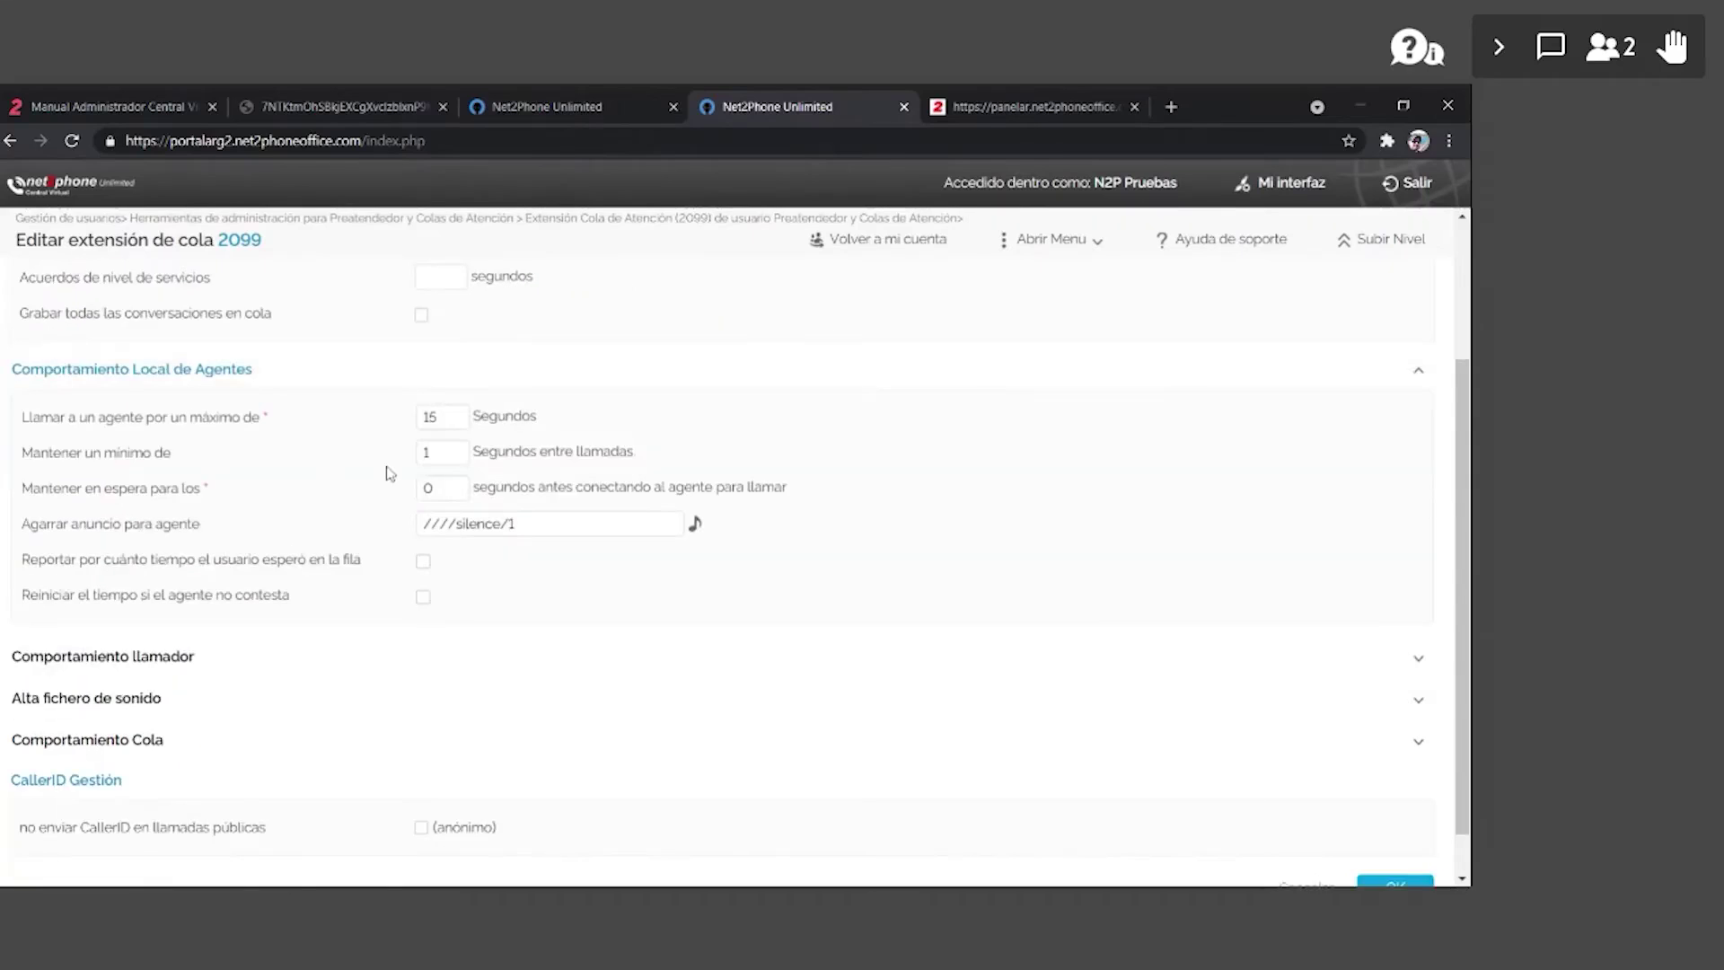
double_click(426, 453)
scroll(252, 508, "down", 1)
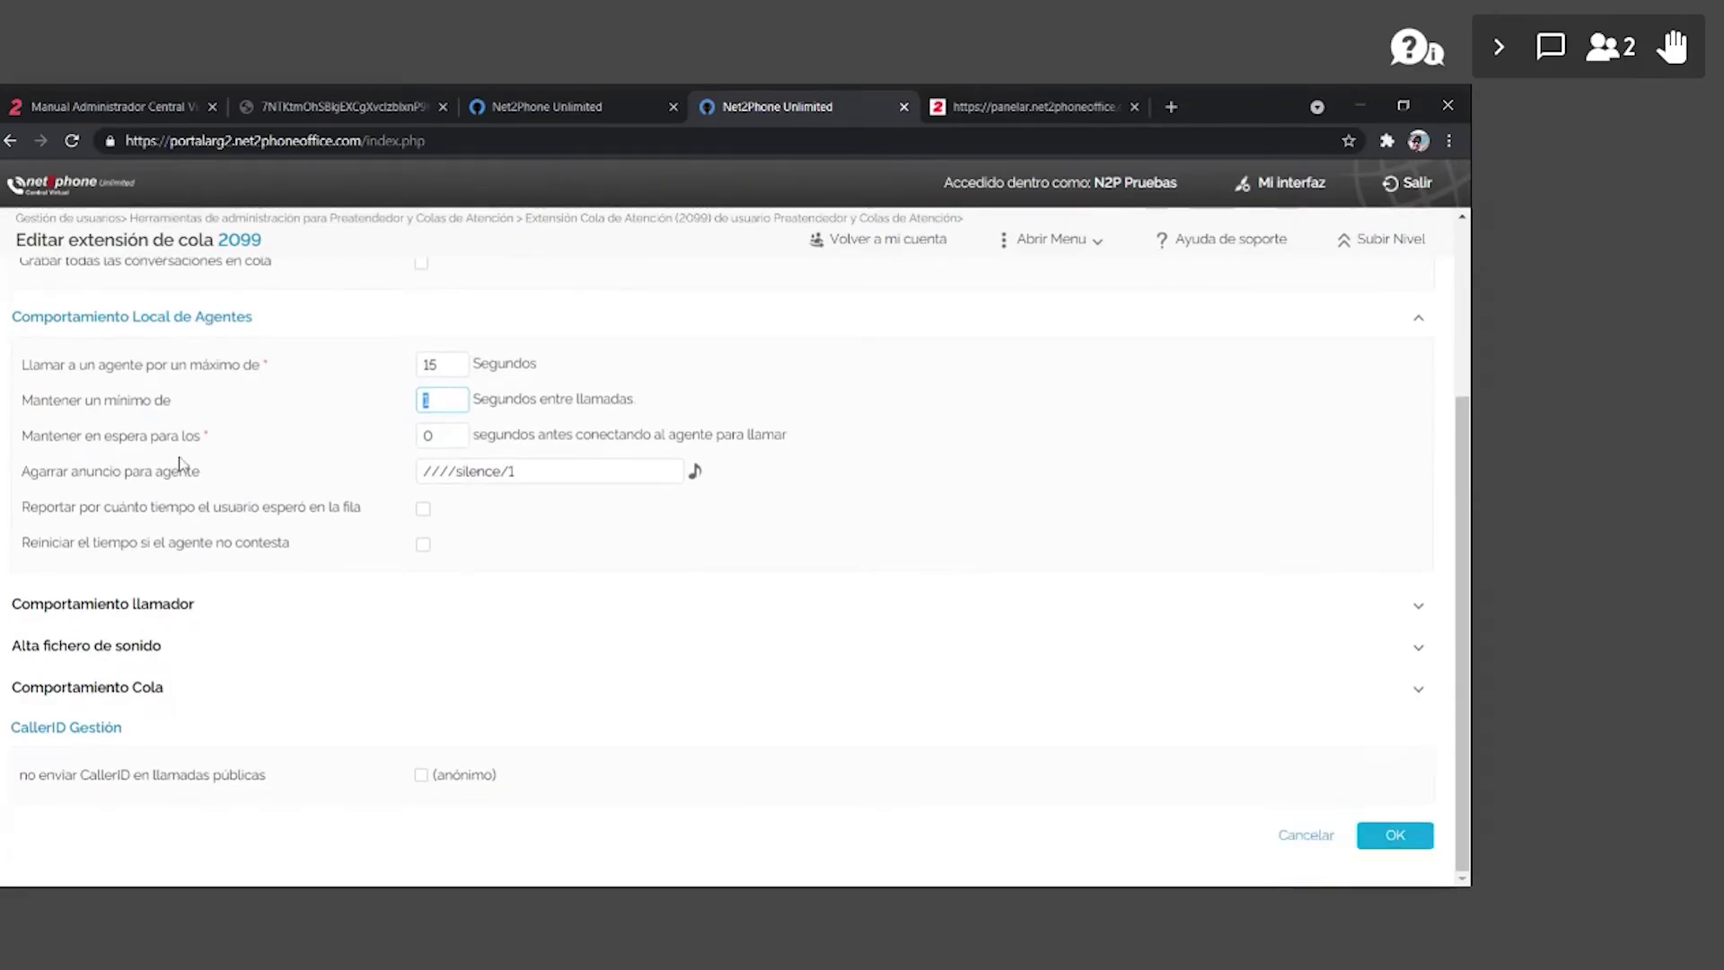
double_click(422, 437)
left_click(423, 508)
left_click(423, 509)
- Expand the "Comportamiento llamador" settings and set the hold position announcement to "Periodically"
left_click(247, 624)
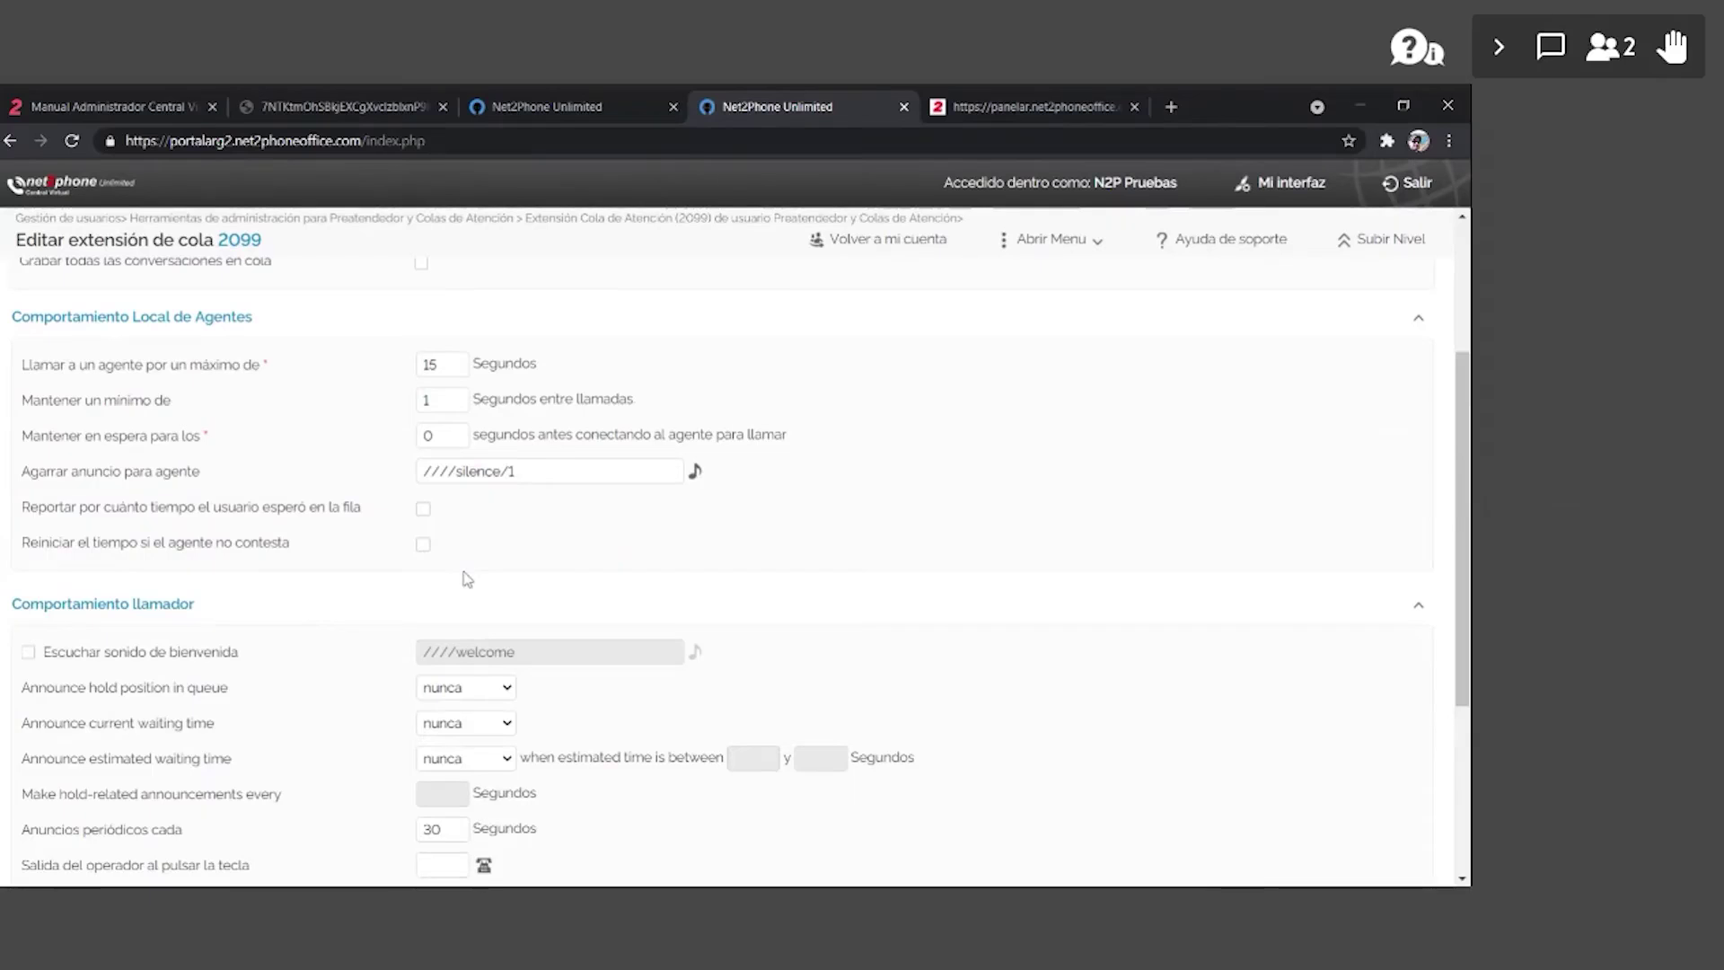
scroll(503, 629, "down", 2)
scroll(512, 674, "down", 2)
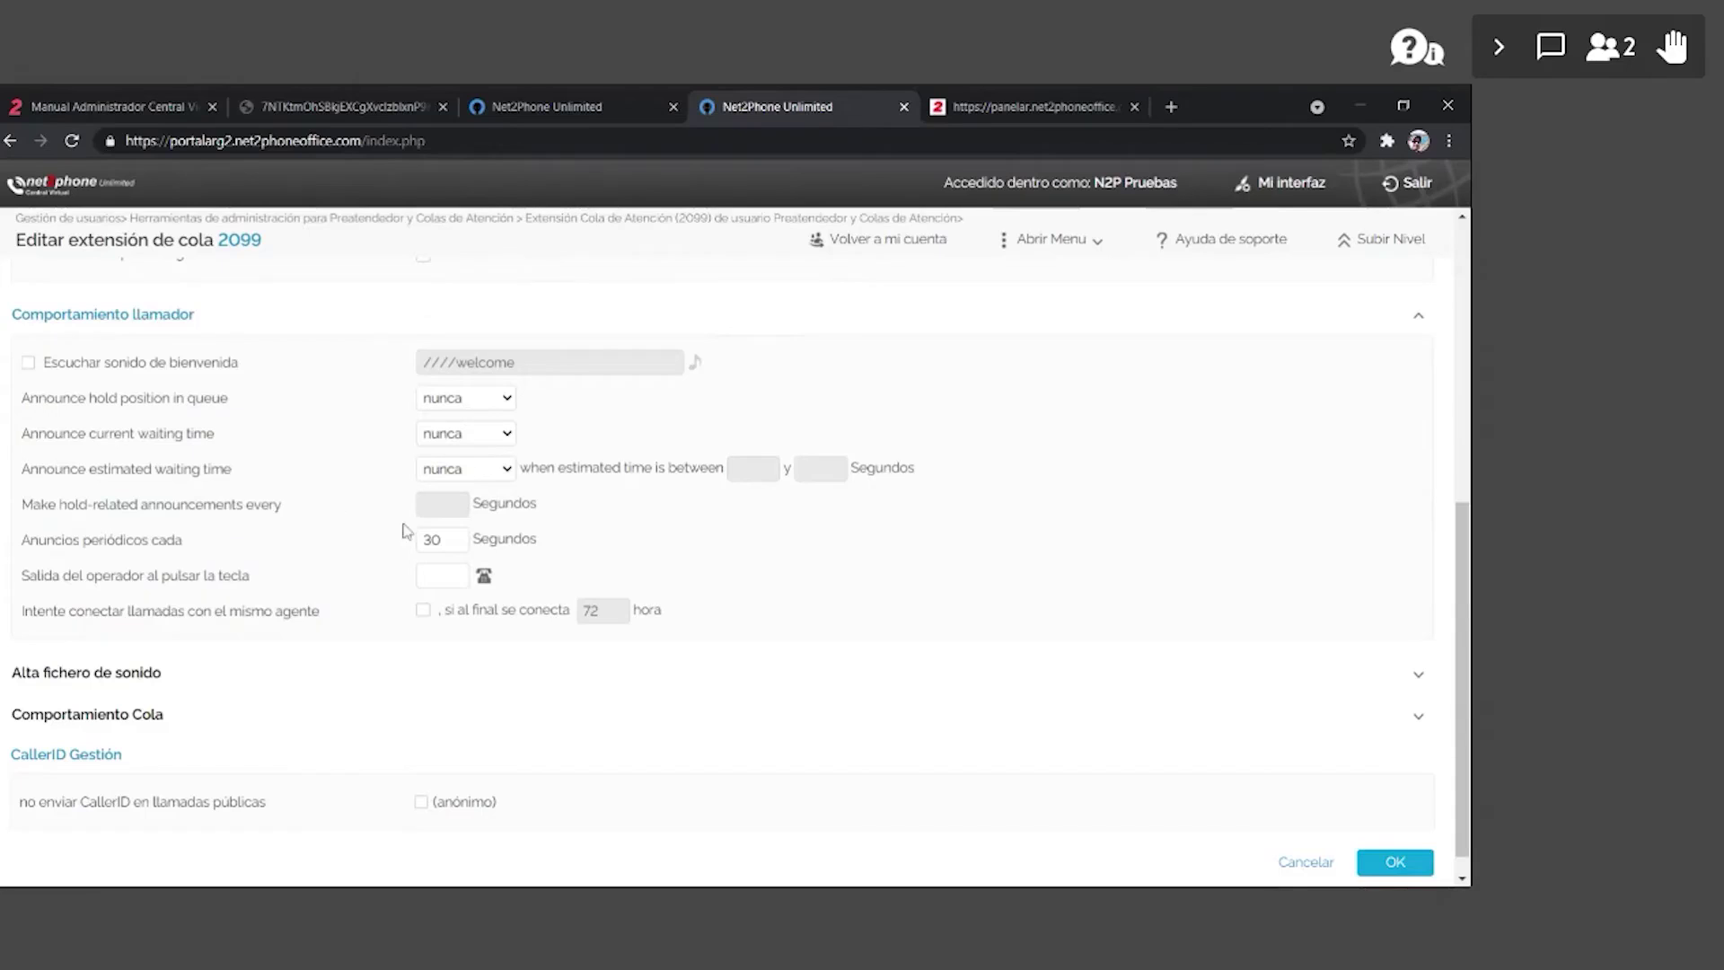
scroll(229, 526, "down", 1)
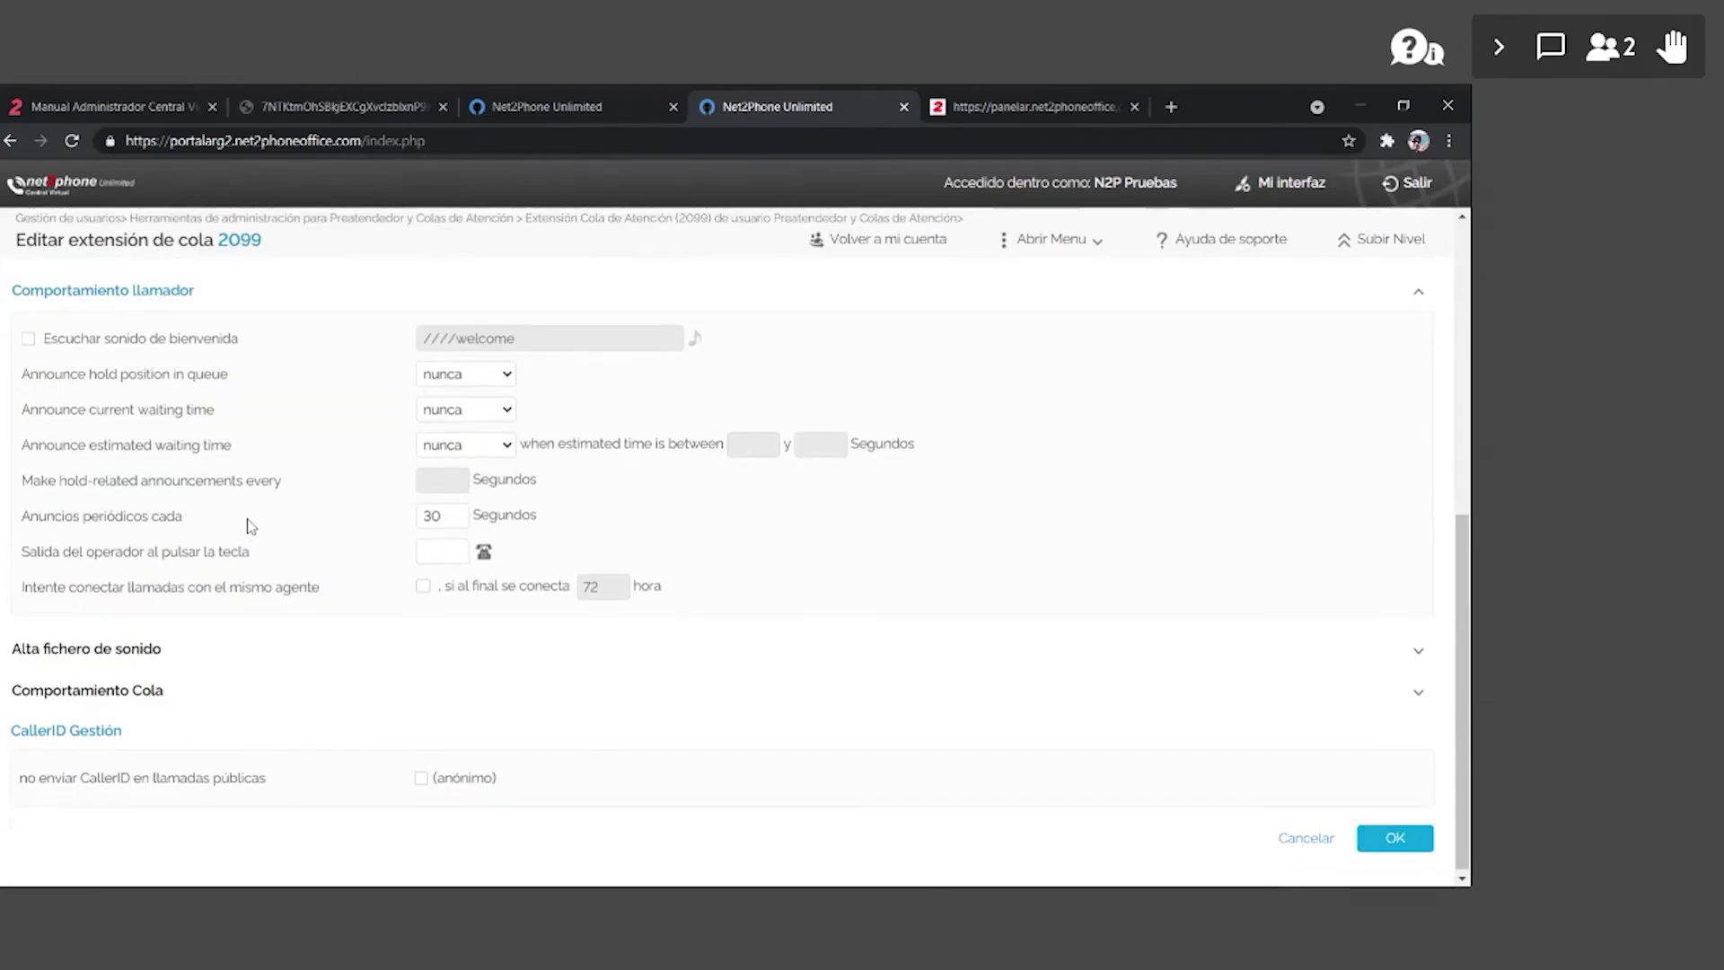
left_click(494, 372)
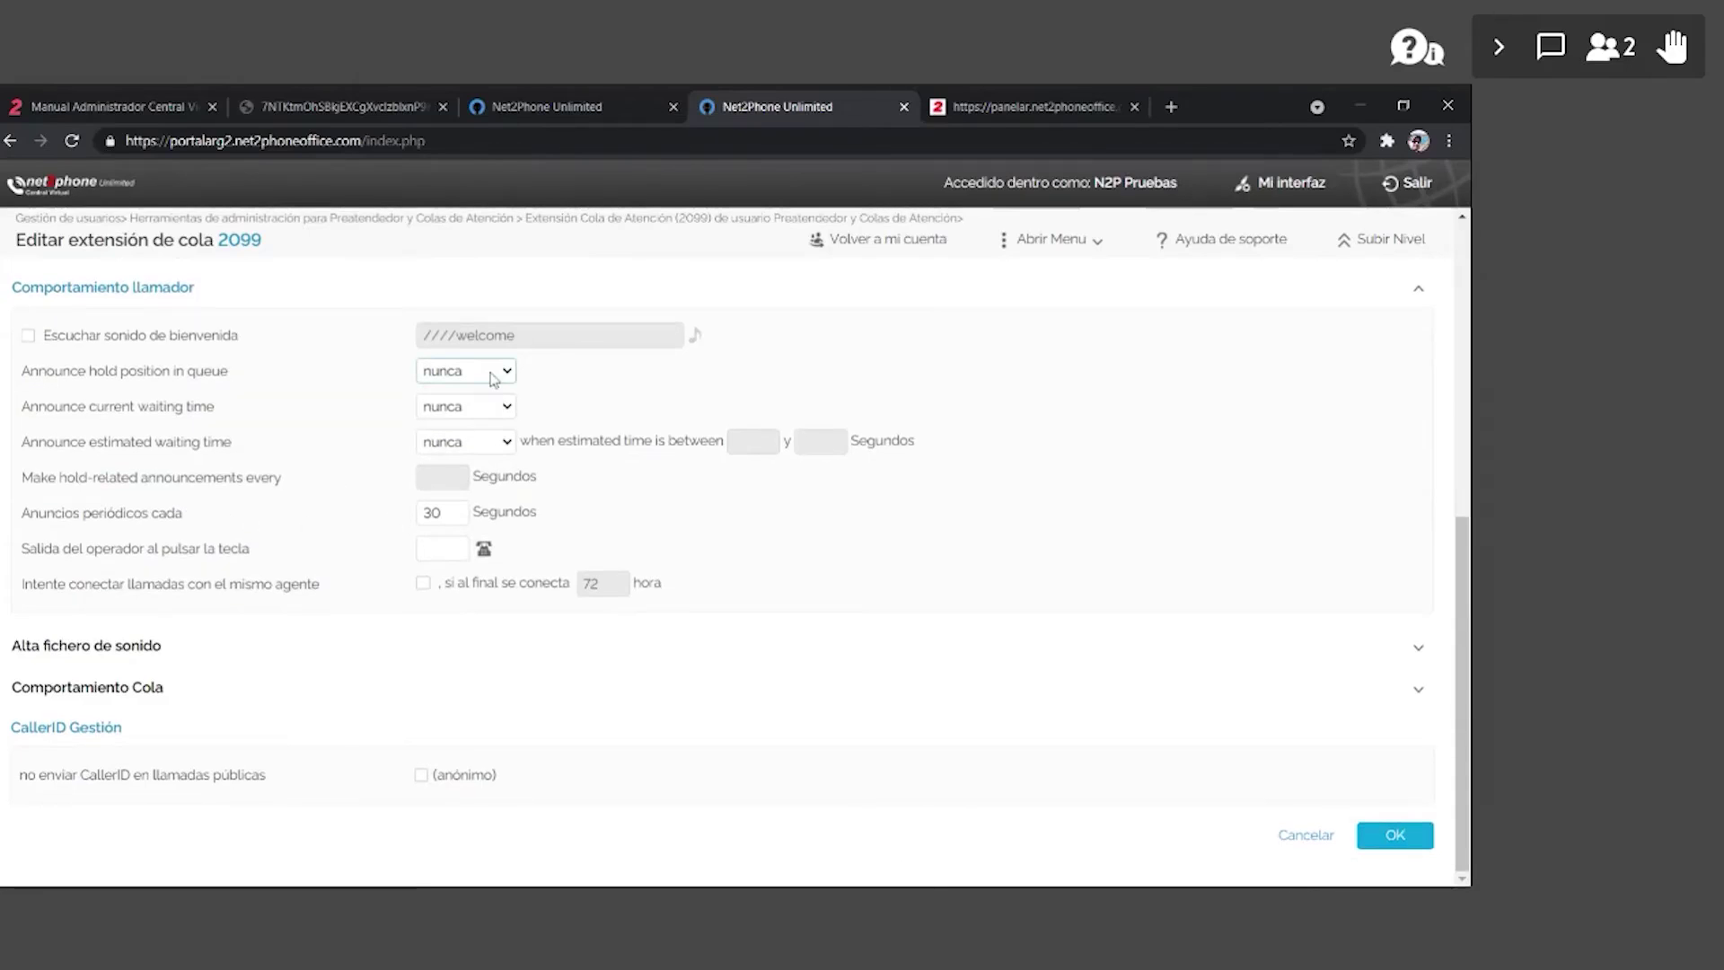
left_click(456, 442)
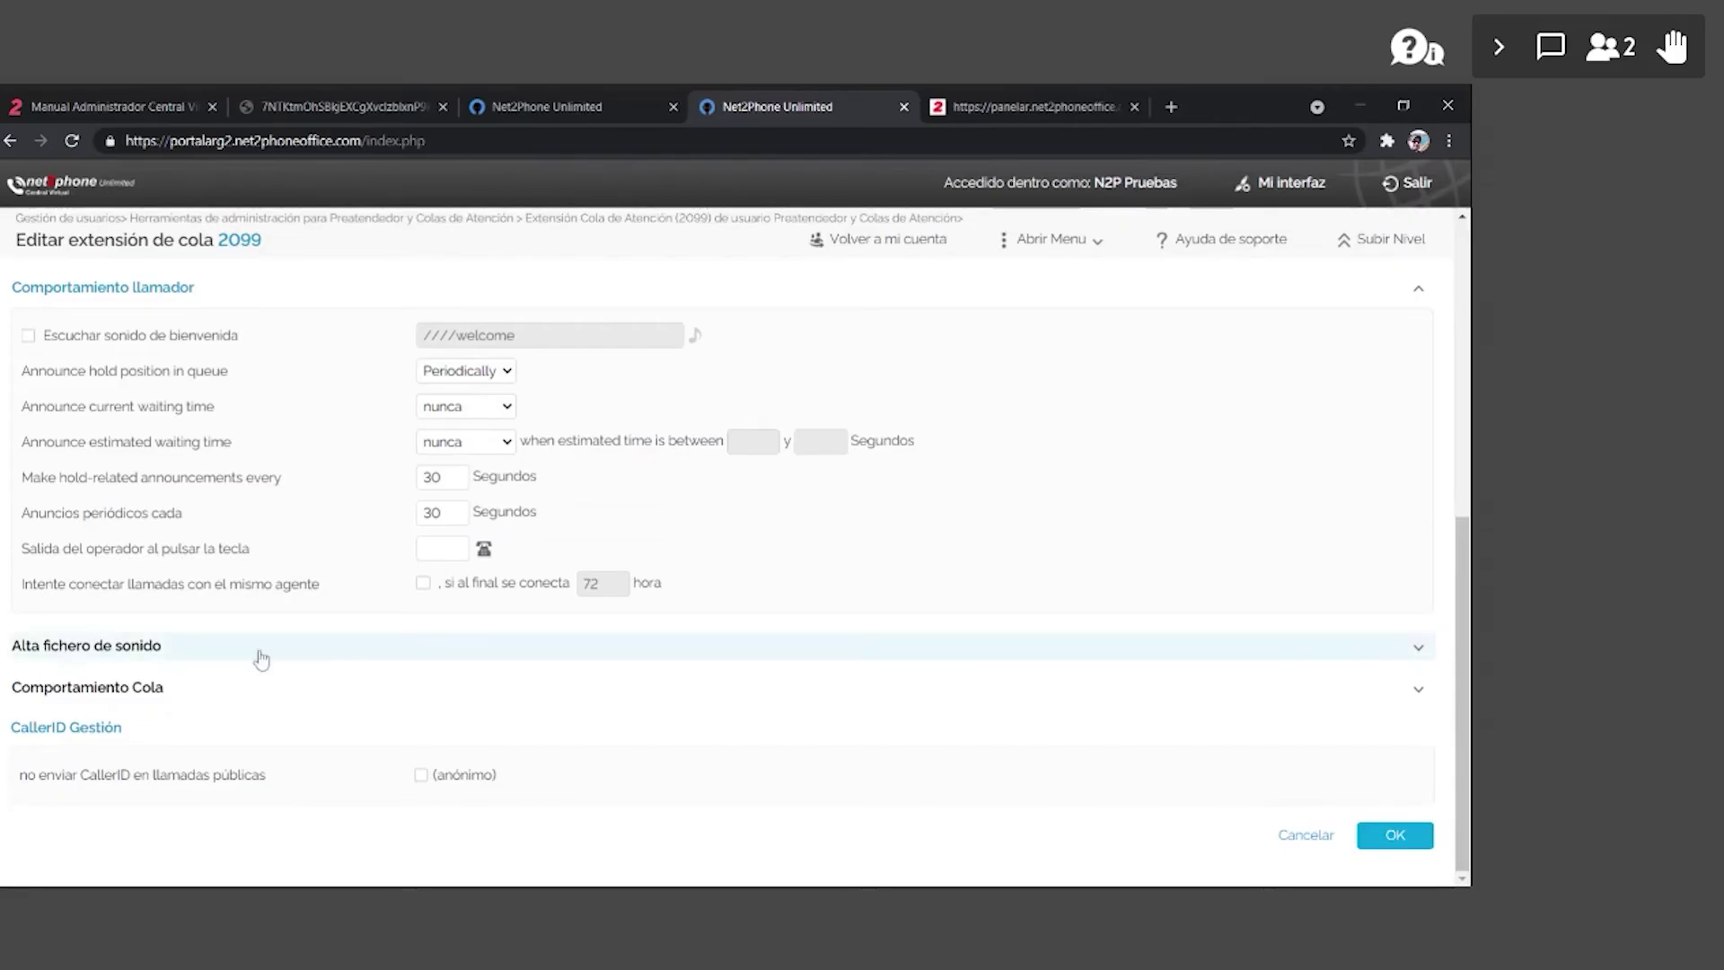
- Expand the "Alta fichero de sonido" settings and set the hold position announcement back to "nunca"
left_click(310, 654)
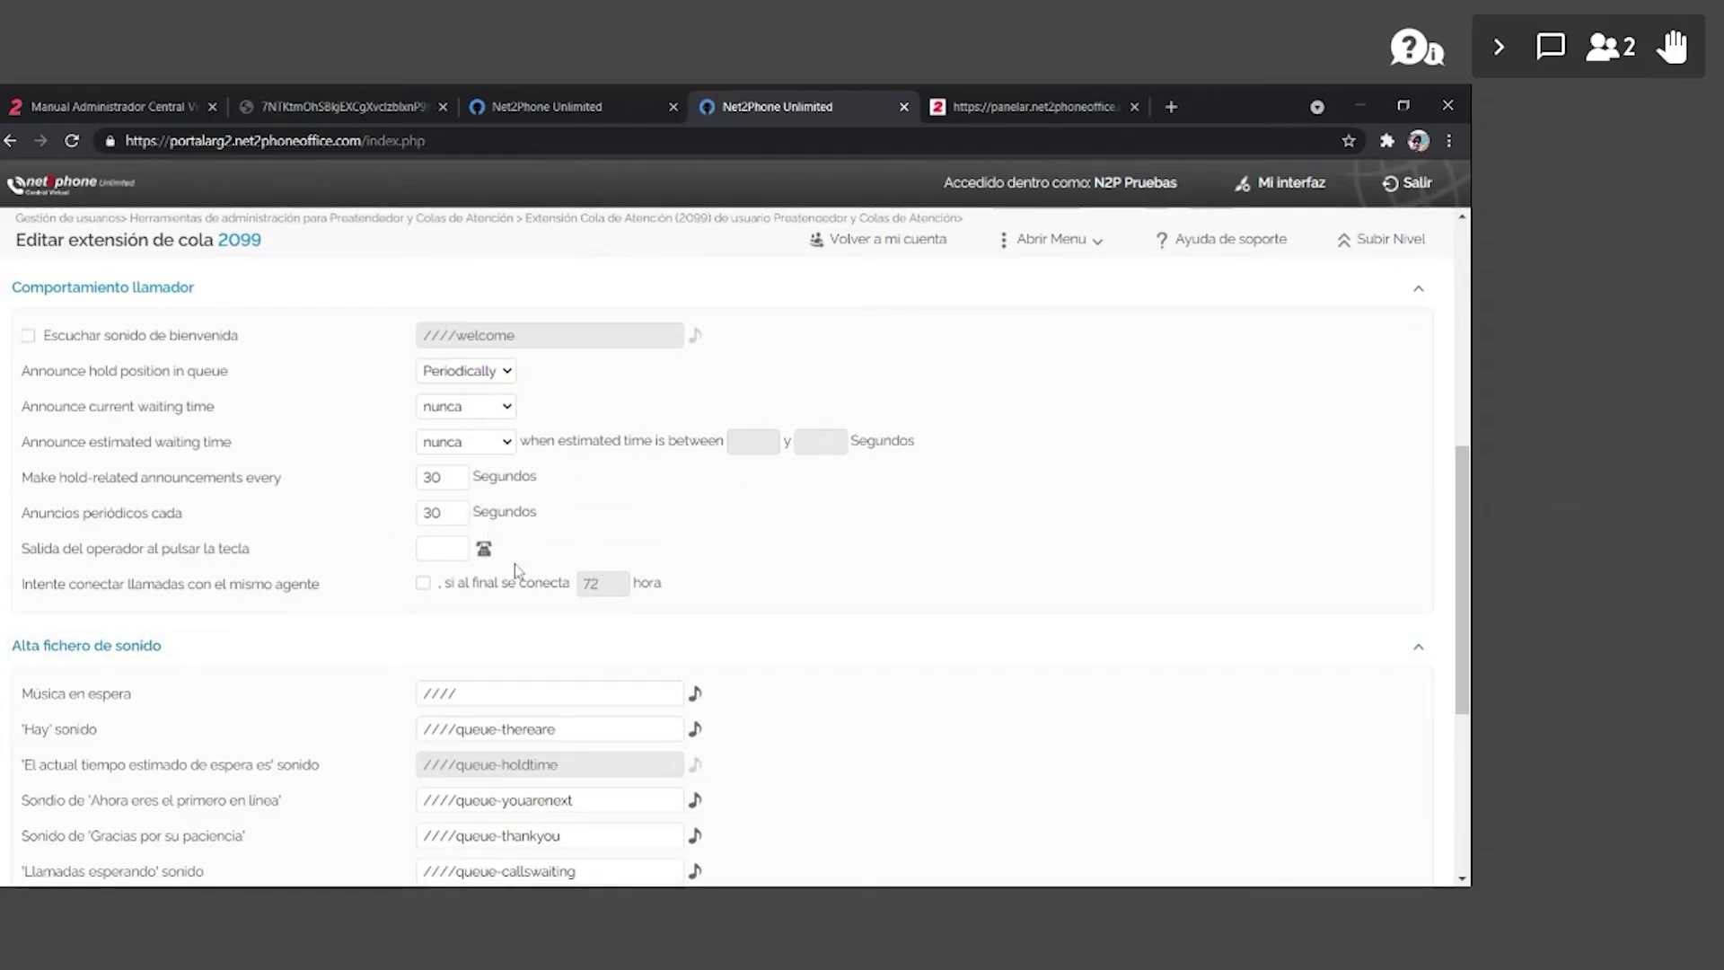
scroll(418, 574, "down", 2)
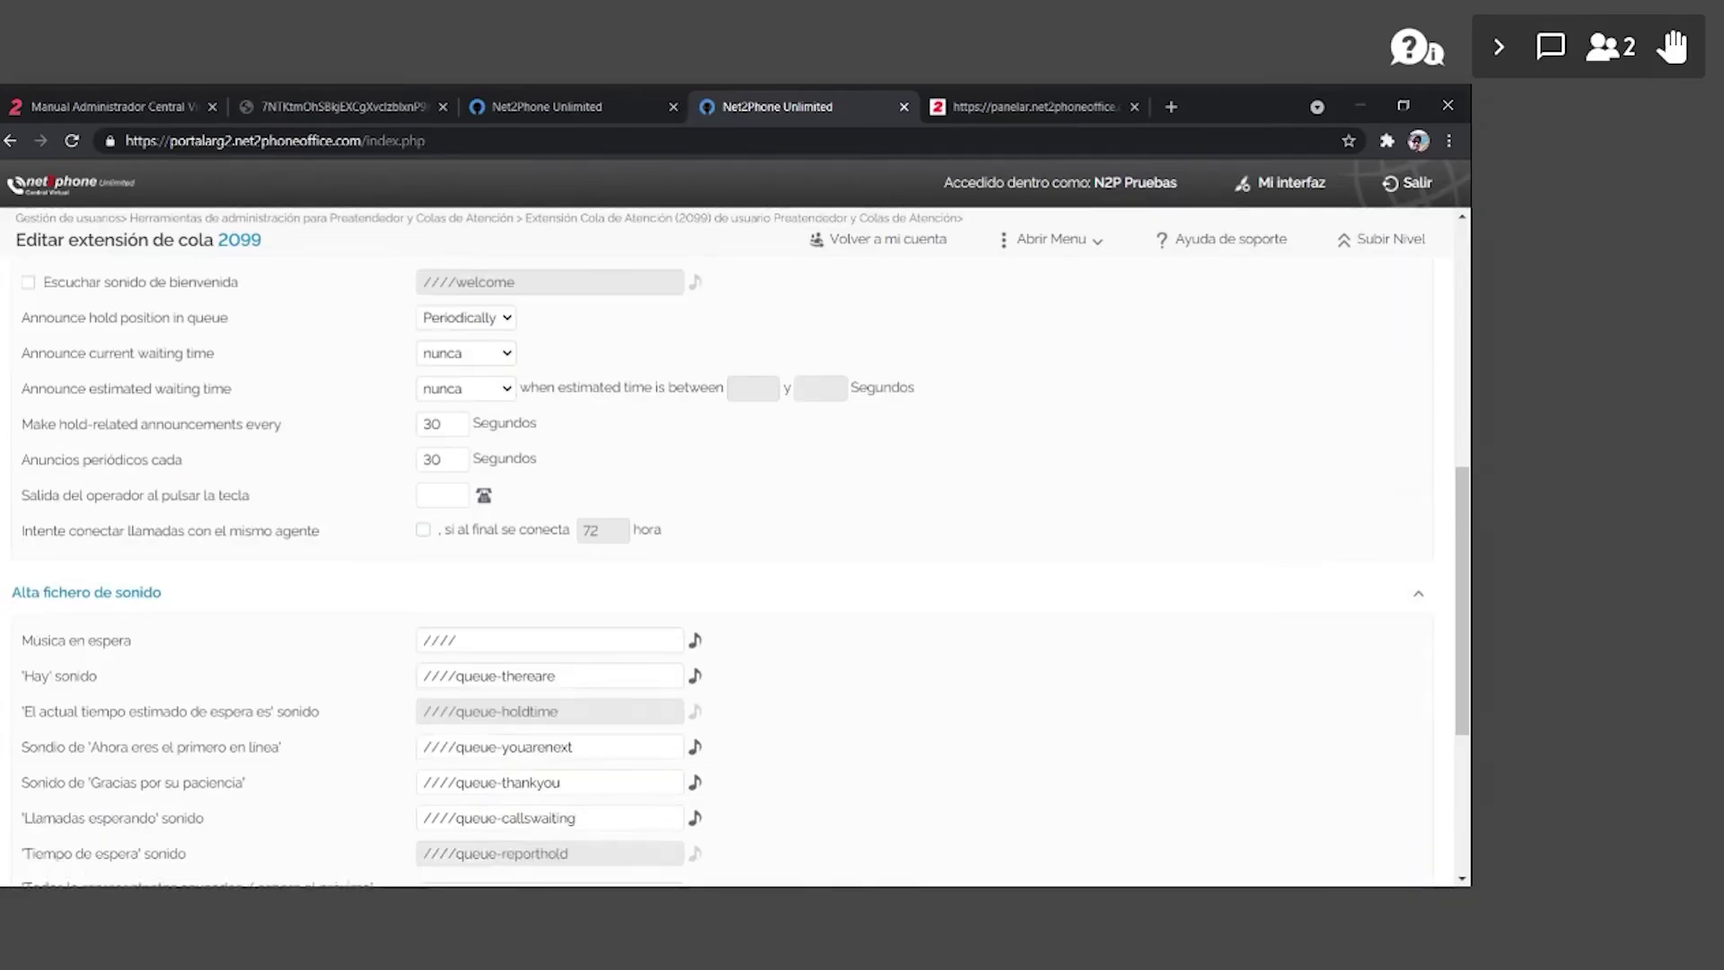
scroll(419, 532, "up", 3)
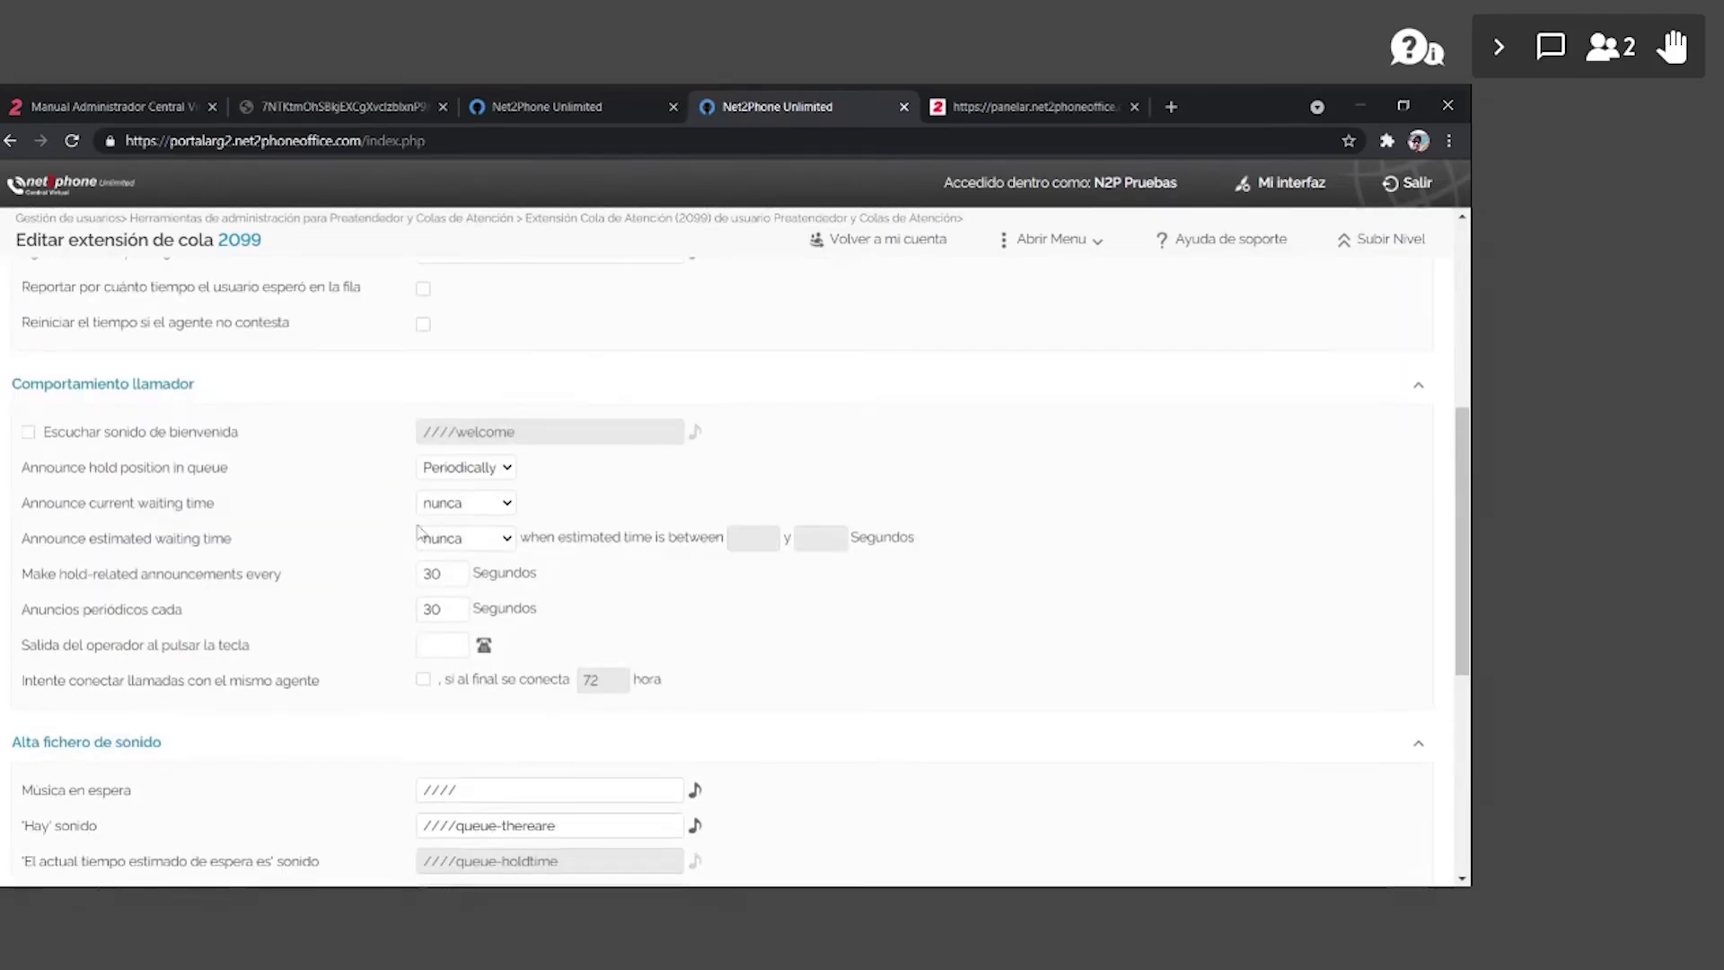
left_click(467, 468)
left_click(466, 490)
- Examine the queue's sound file settings together with the caller announcement options they depend on
scroll(466, 485, "down", 3)
scroll(464, 376, "up", 1)
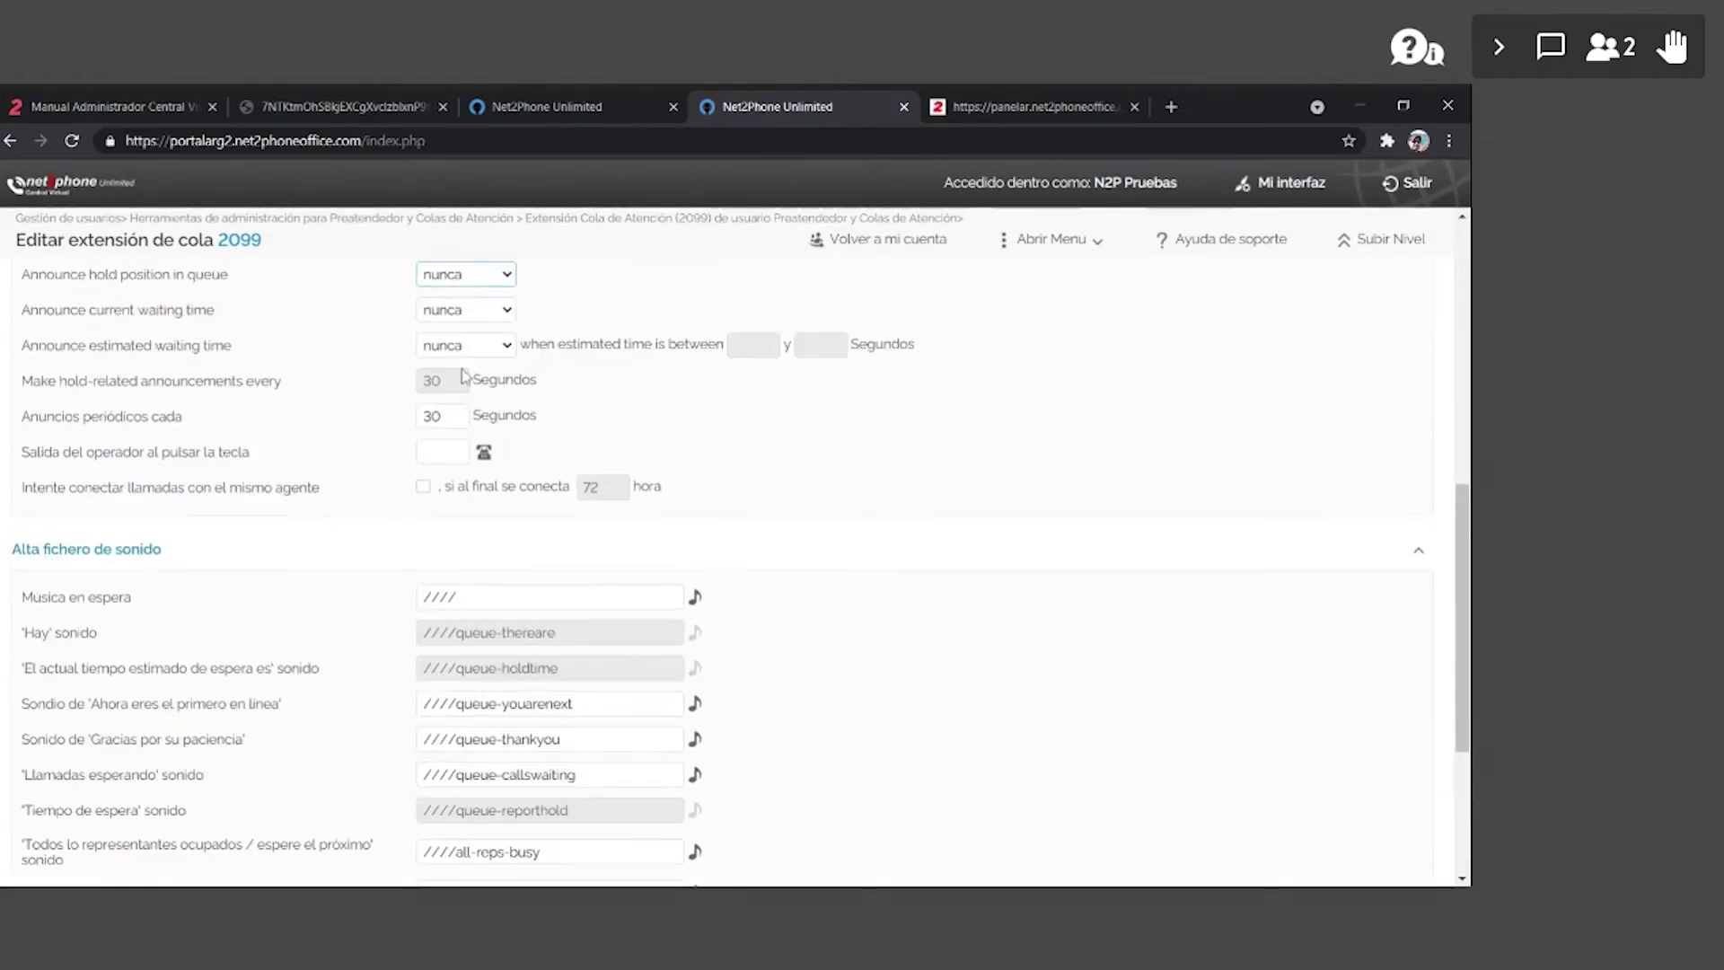
scroll(479, 589, "down", 1)
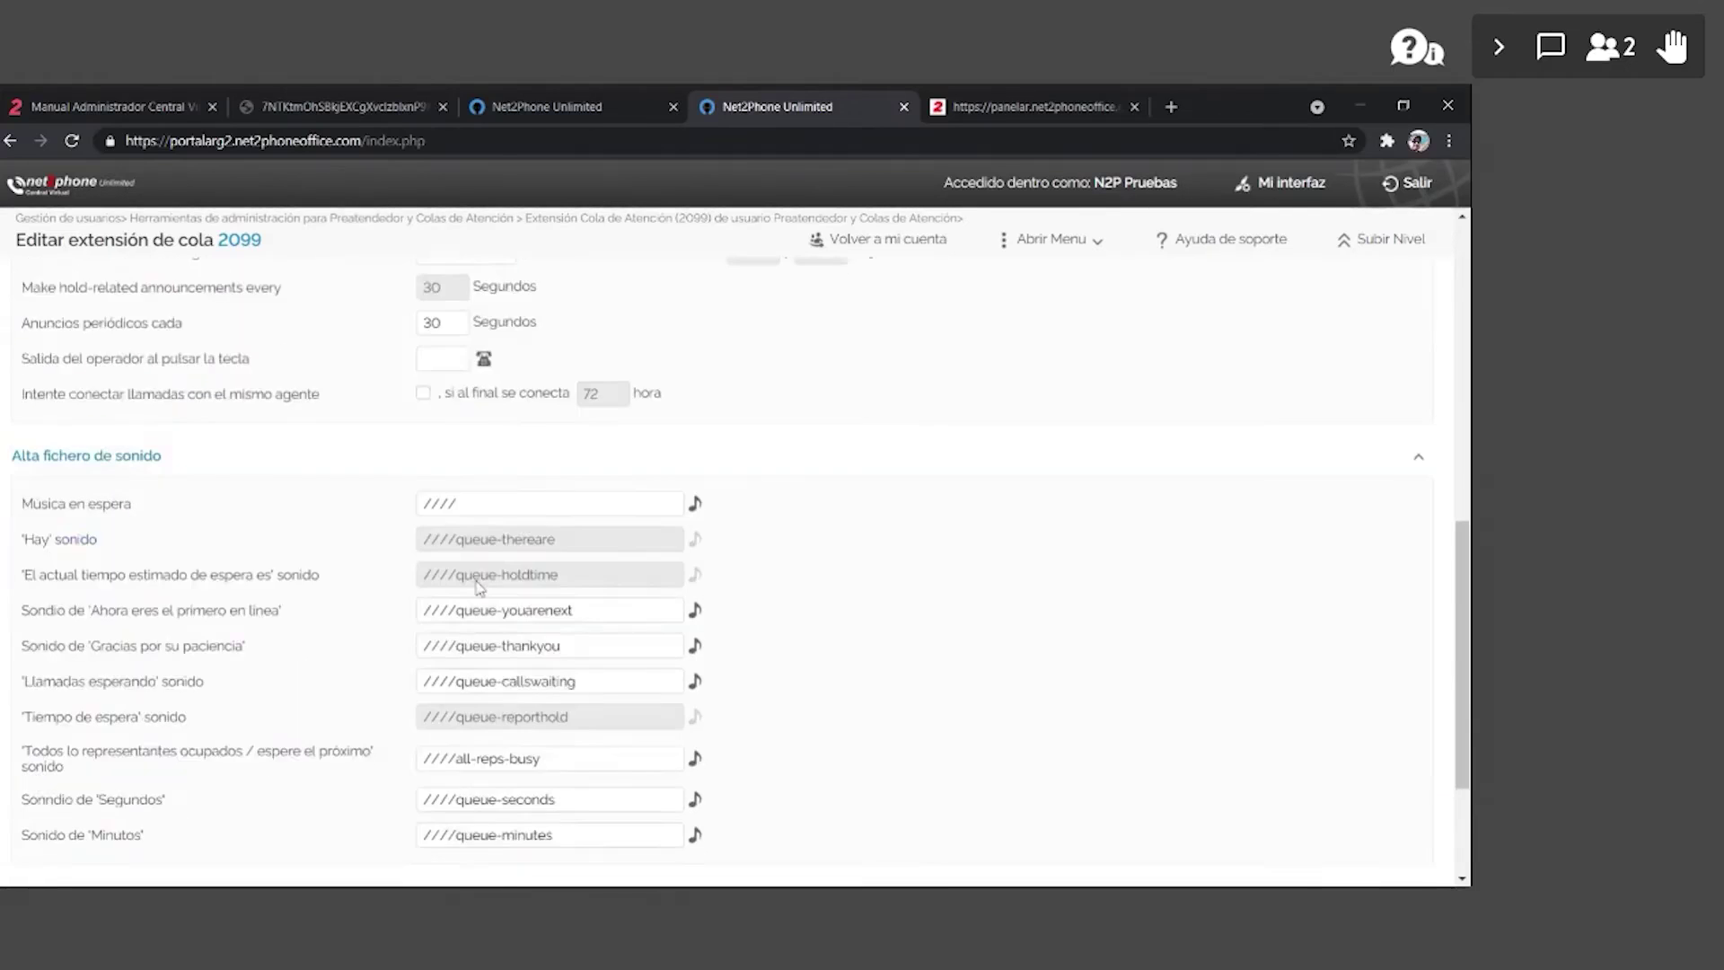
scroll(478, 589, "down", 1)
scroll(552, 593, "up", 2)
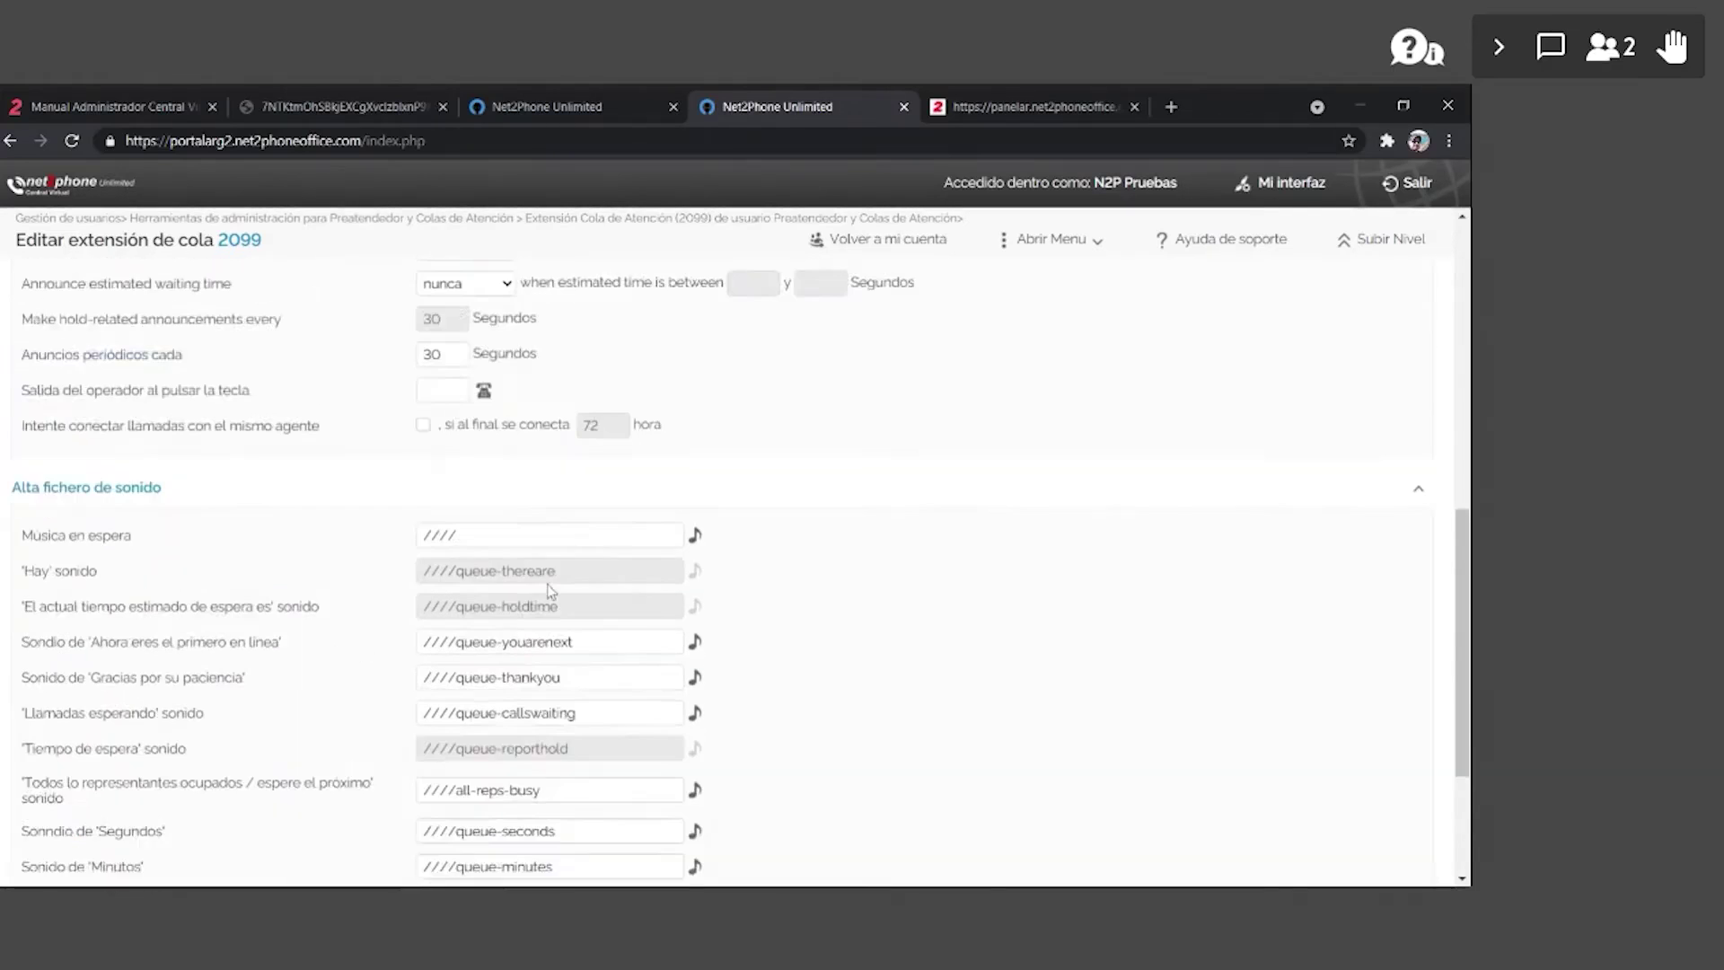
scroll(551, 592, "up", 1)
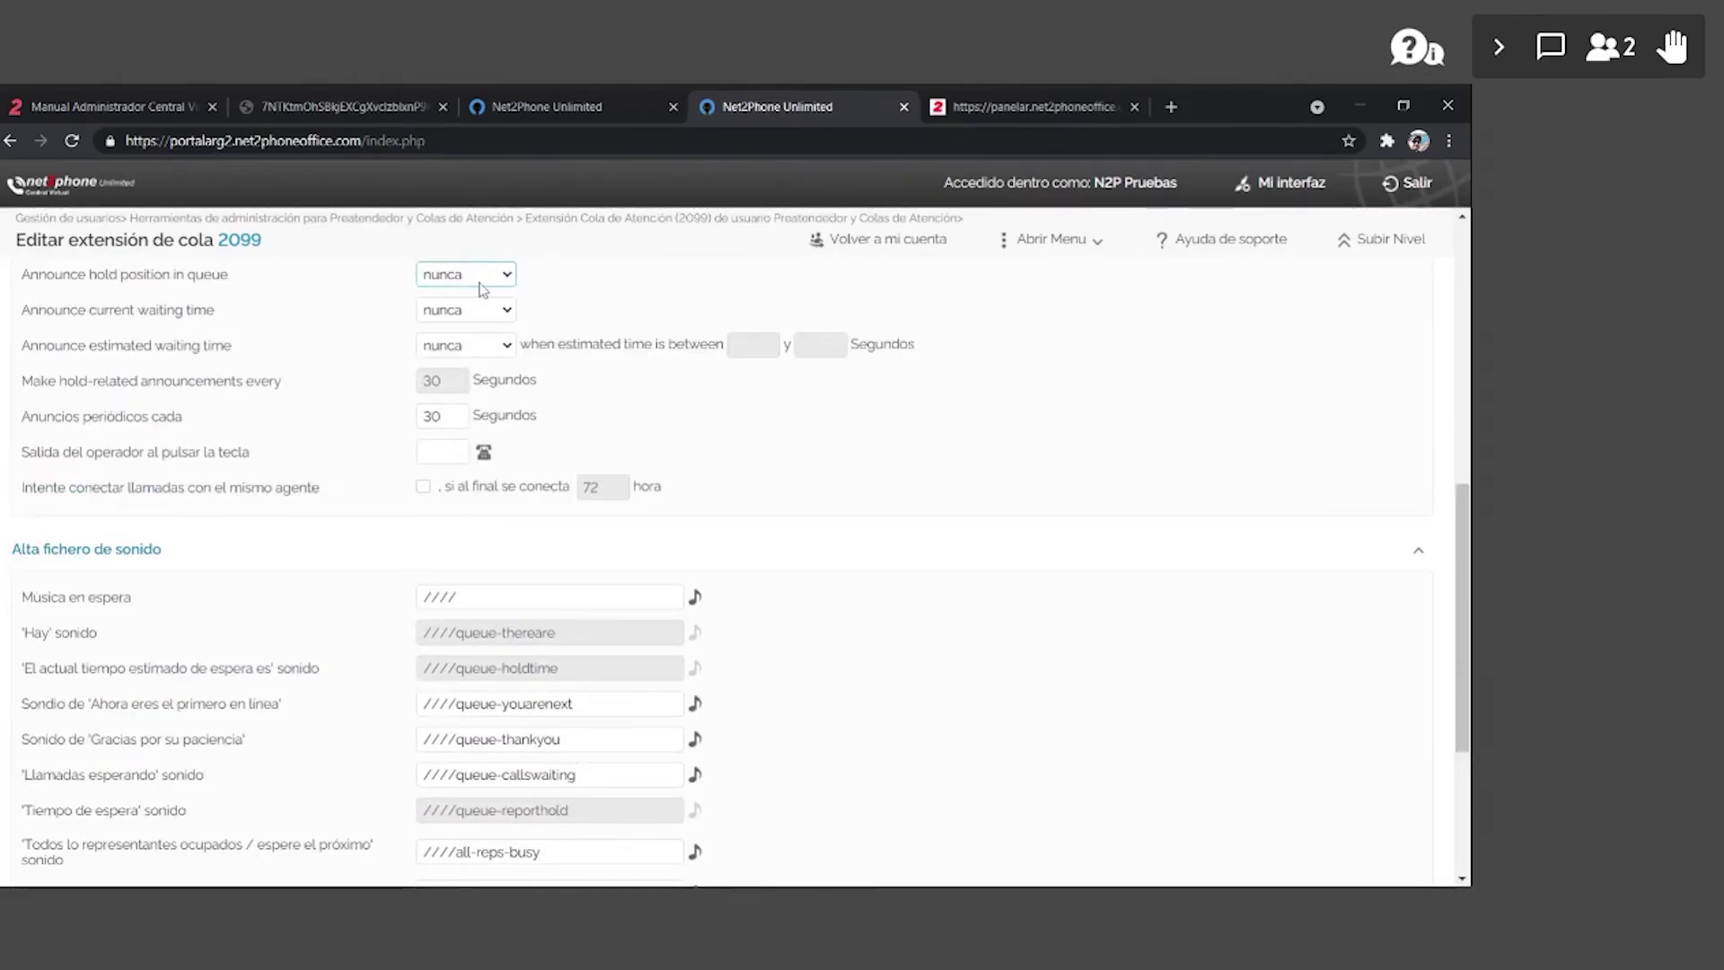
scroll(368, 480, "down", 3)
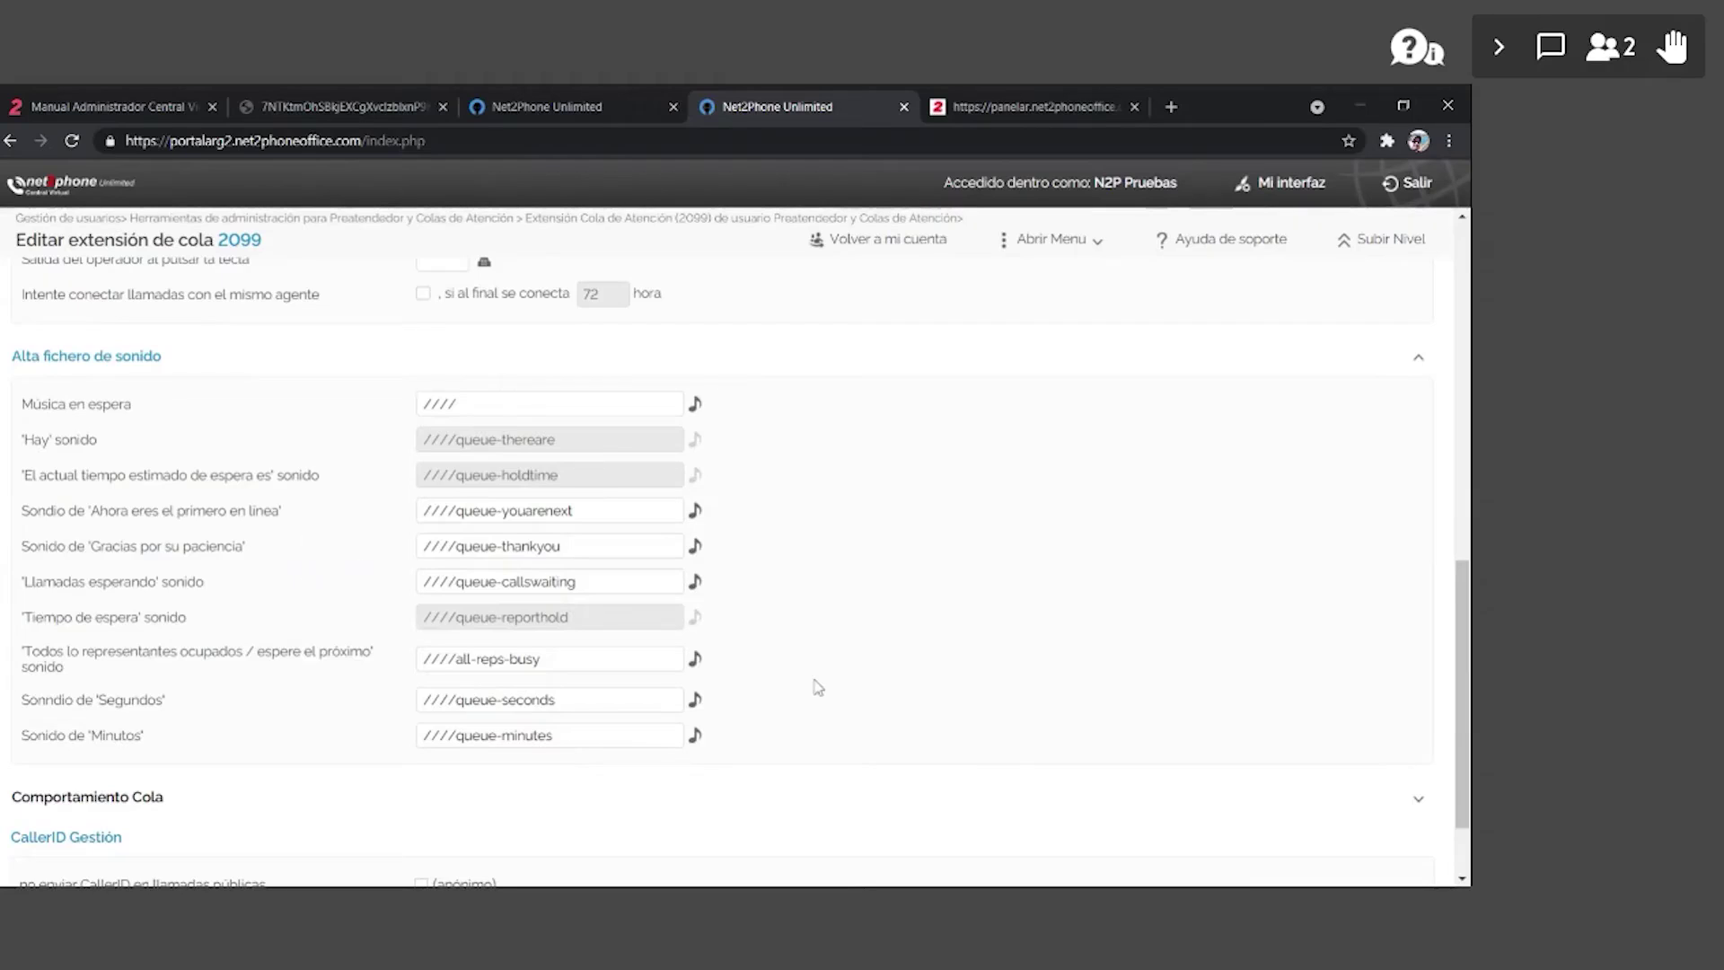
left_click_drag(107, 651, 373, 654)
left_click(682, 680)
scroll(750, 674, "up", 1)
scroll(751, 674, "down", 1)
scroll(854, 677, "down", 1)
scroll(819, 677, "up", 3)
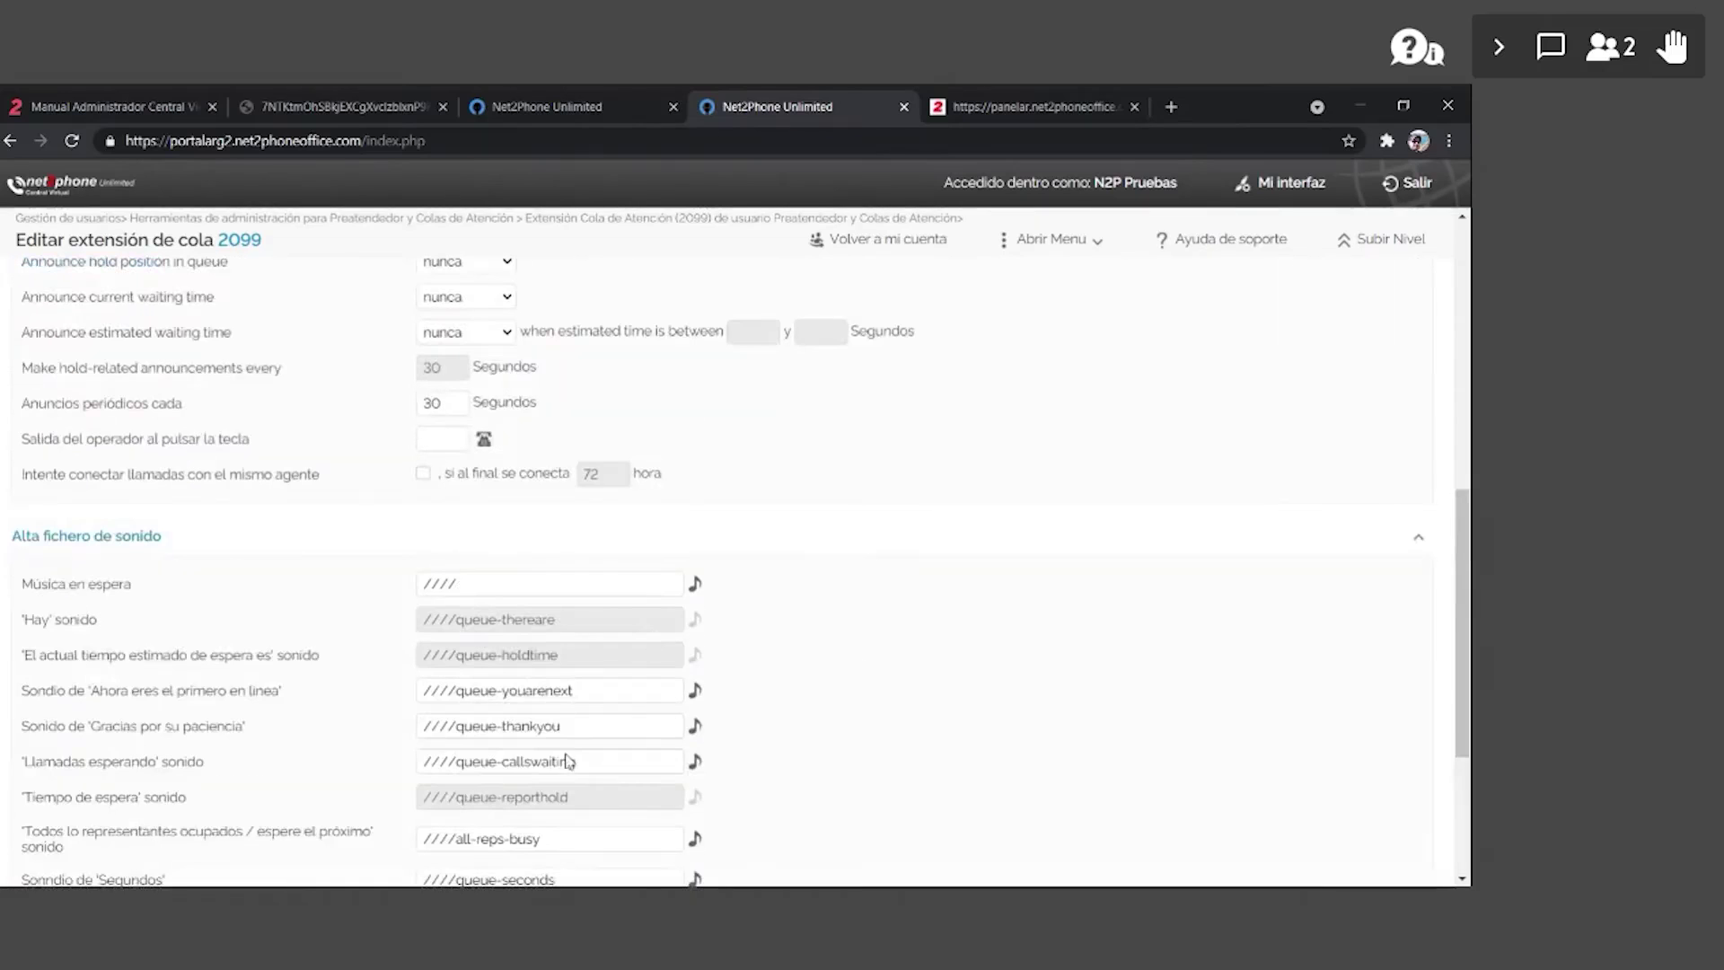
scroll(567, 762, "down", 1)
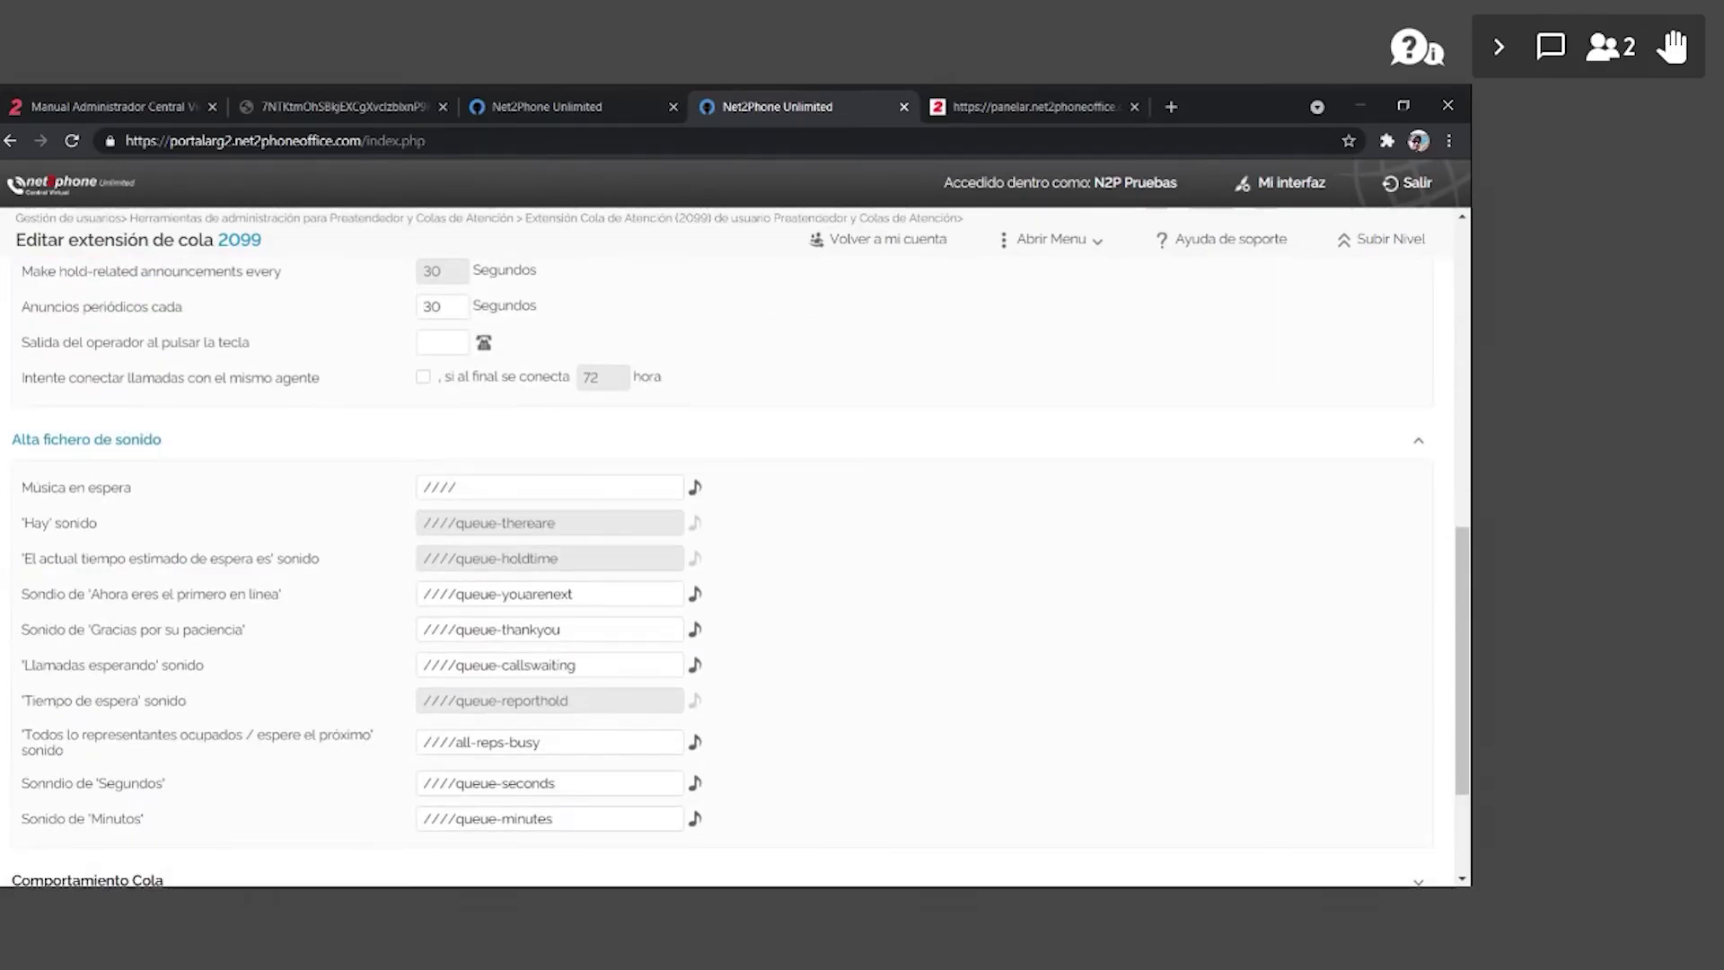
scroll(745, 763, "down", 2)
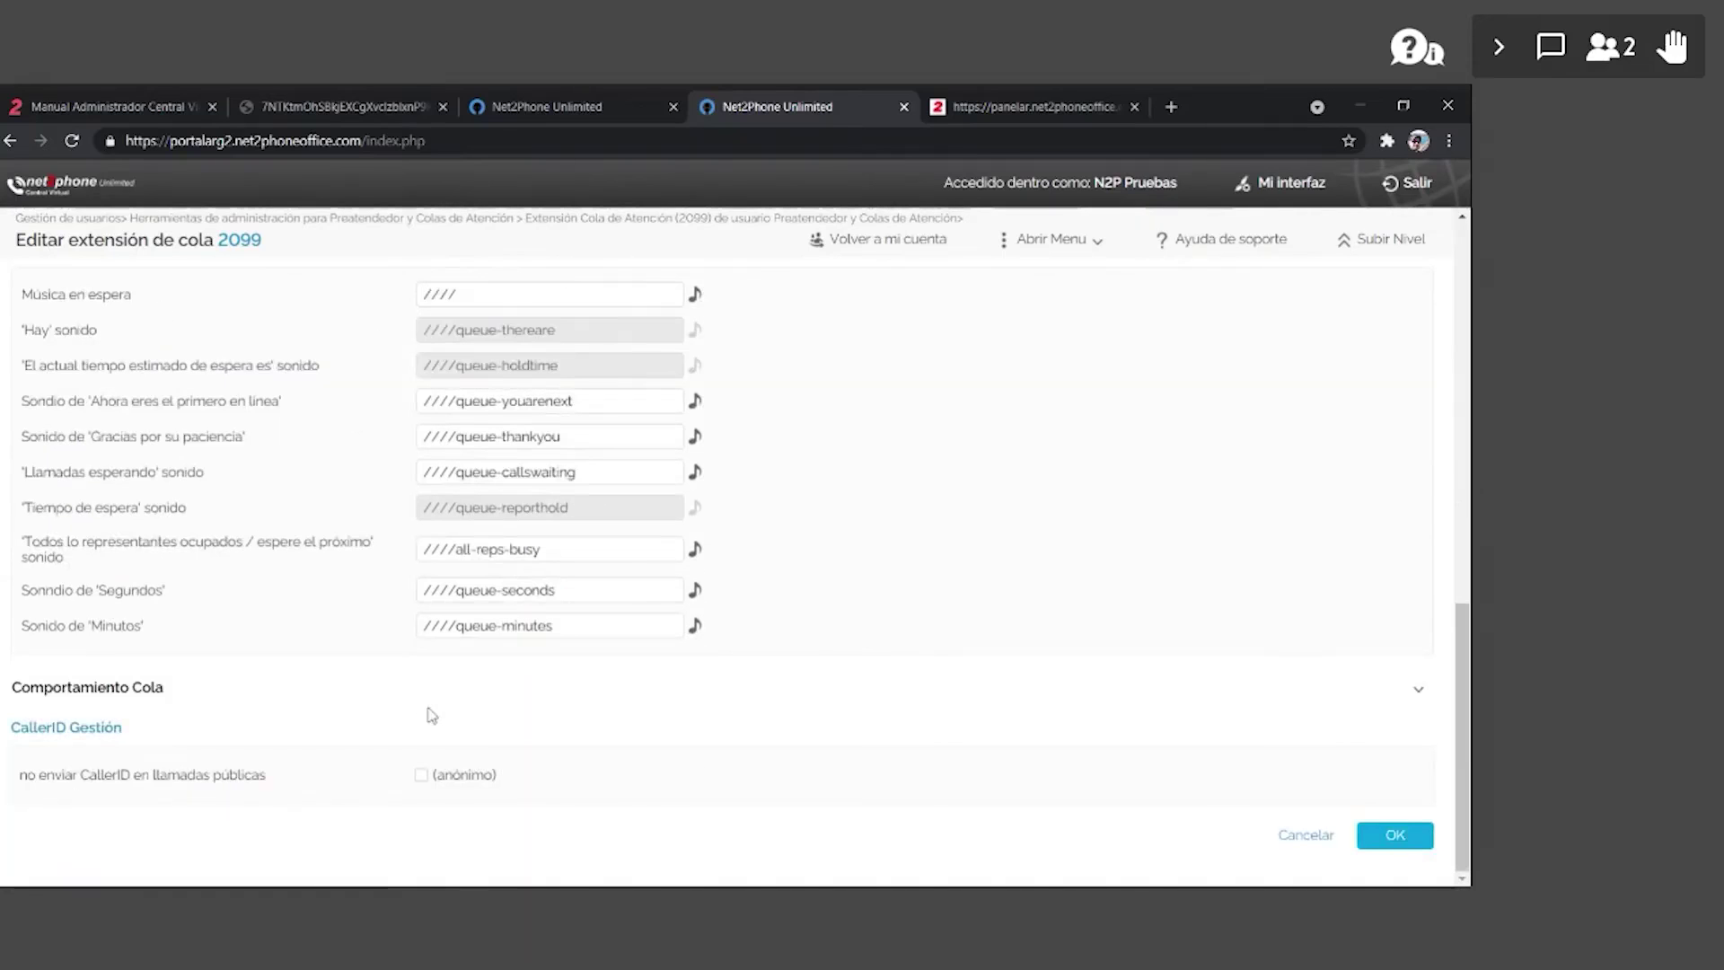
scroll(933, 369, "up", 3)
scroll(934, 368, "up", 2)
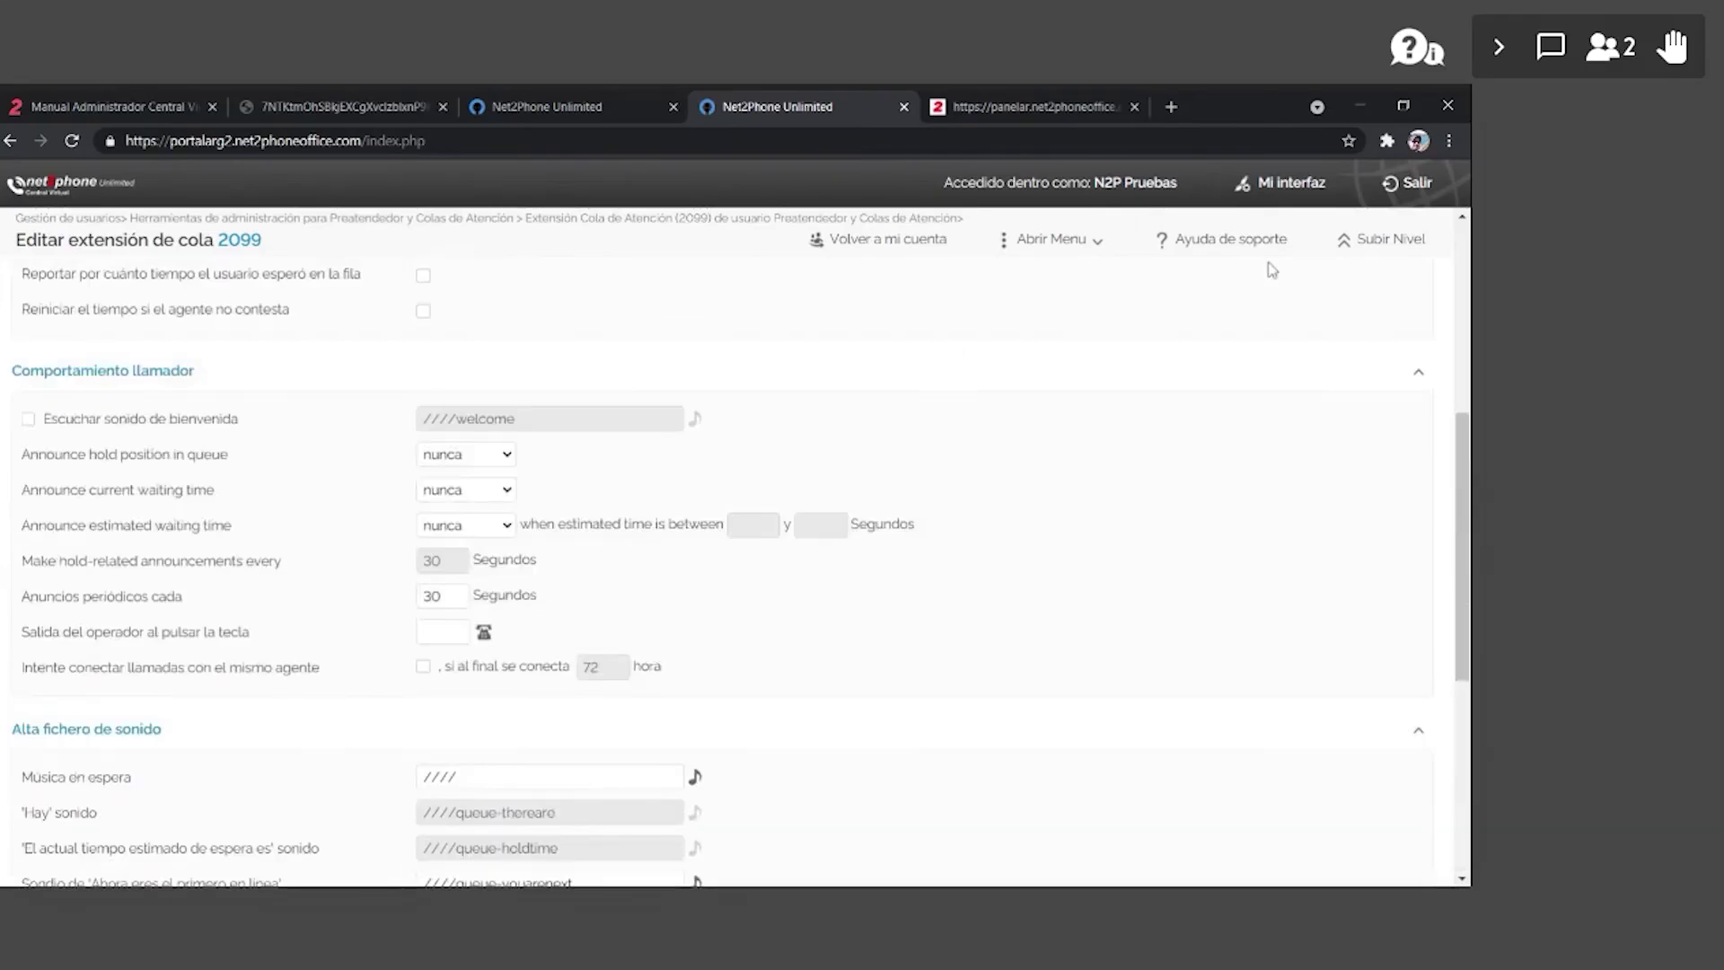
- Add Interno 2001 to queue 2099 as a local agent with no authorization requirement or supervisor role, and log the agent in
left_click(1379, 239)
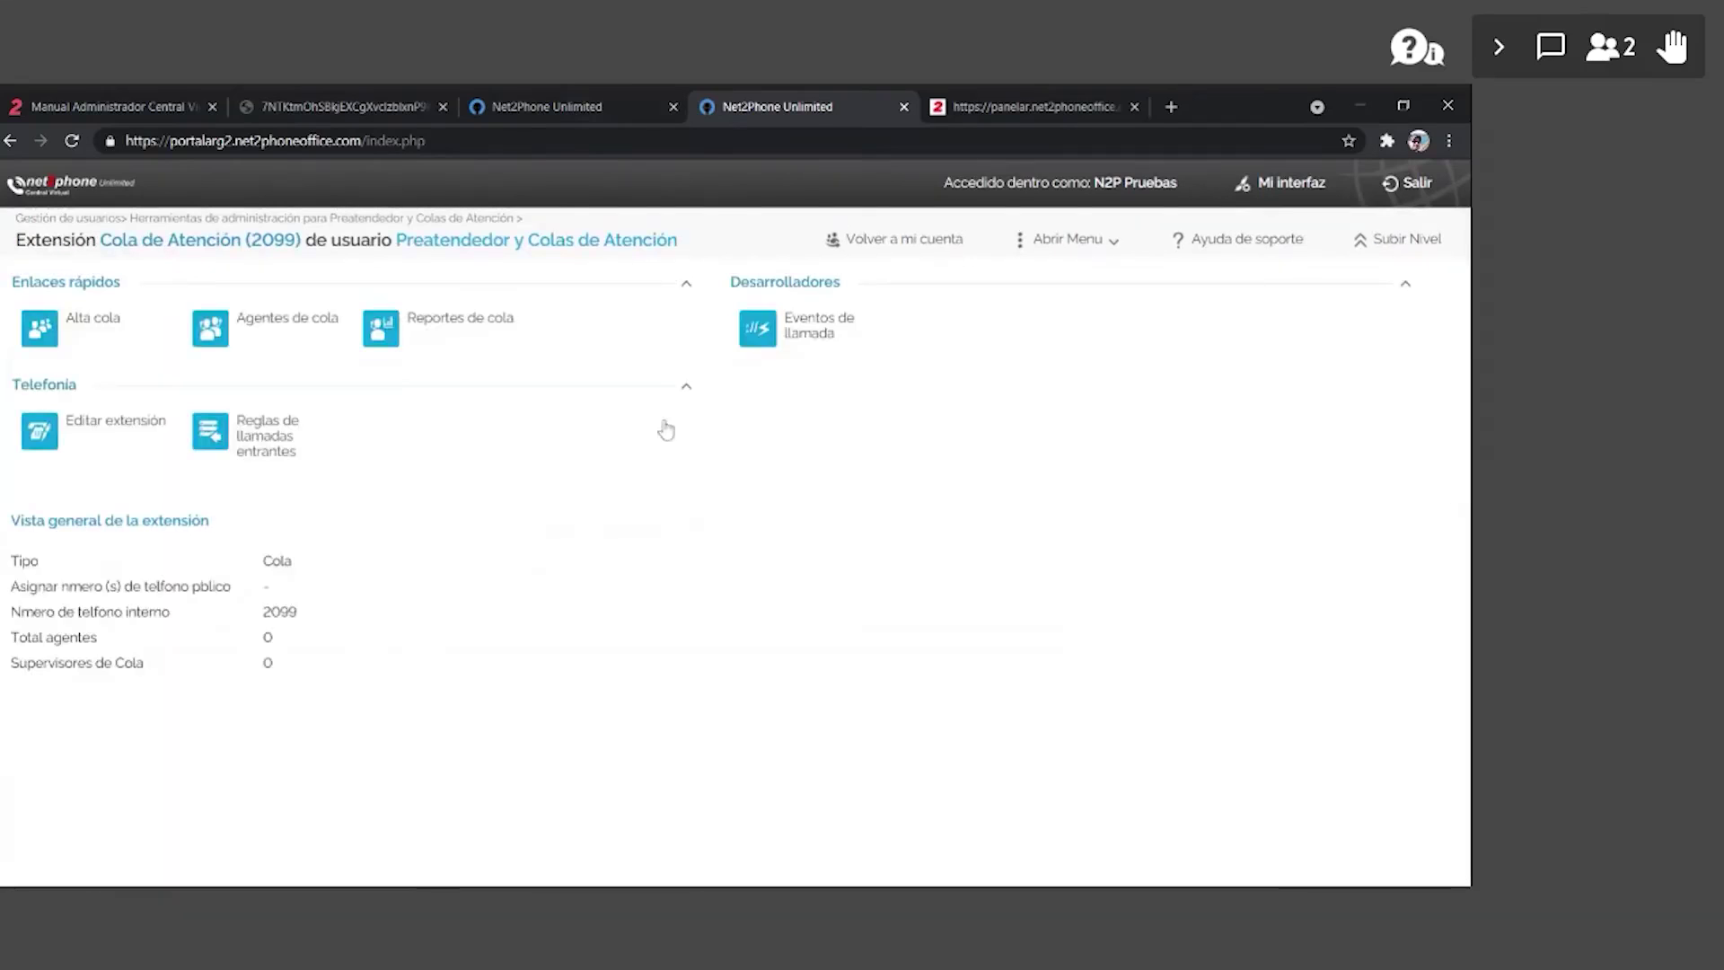
left_click(281, 330)
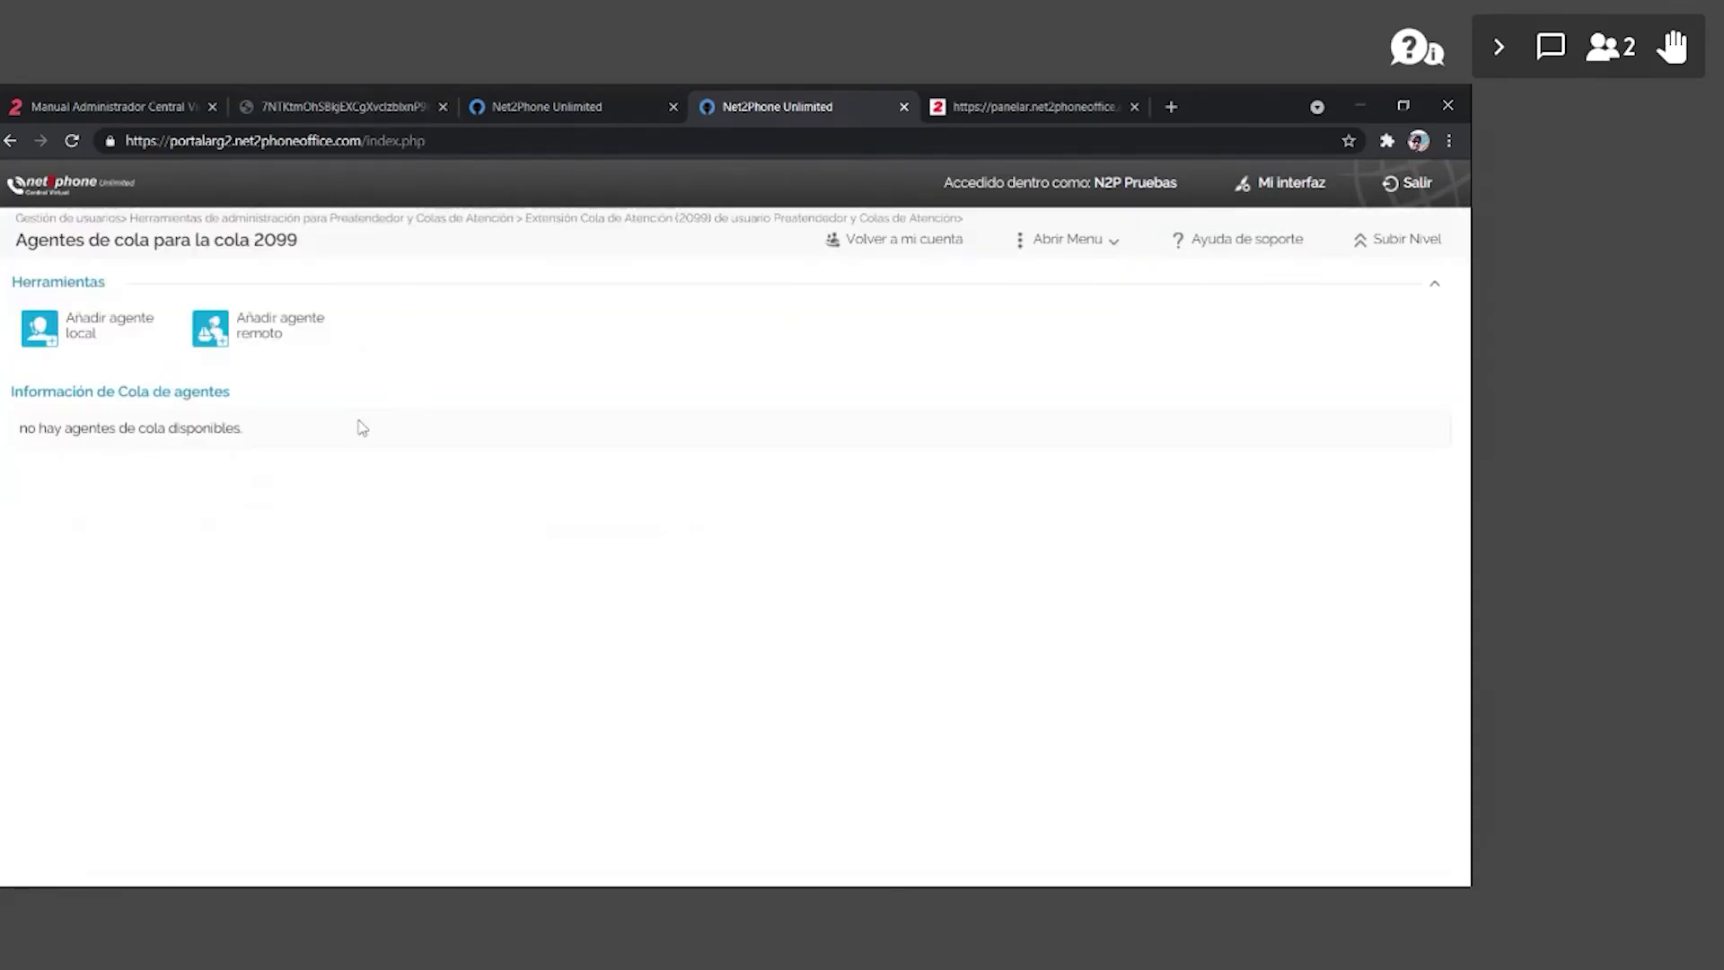
left_click(99, 325)
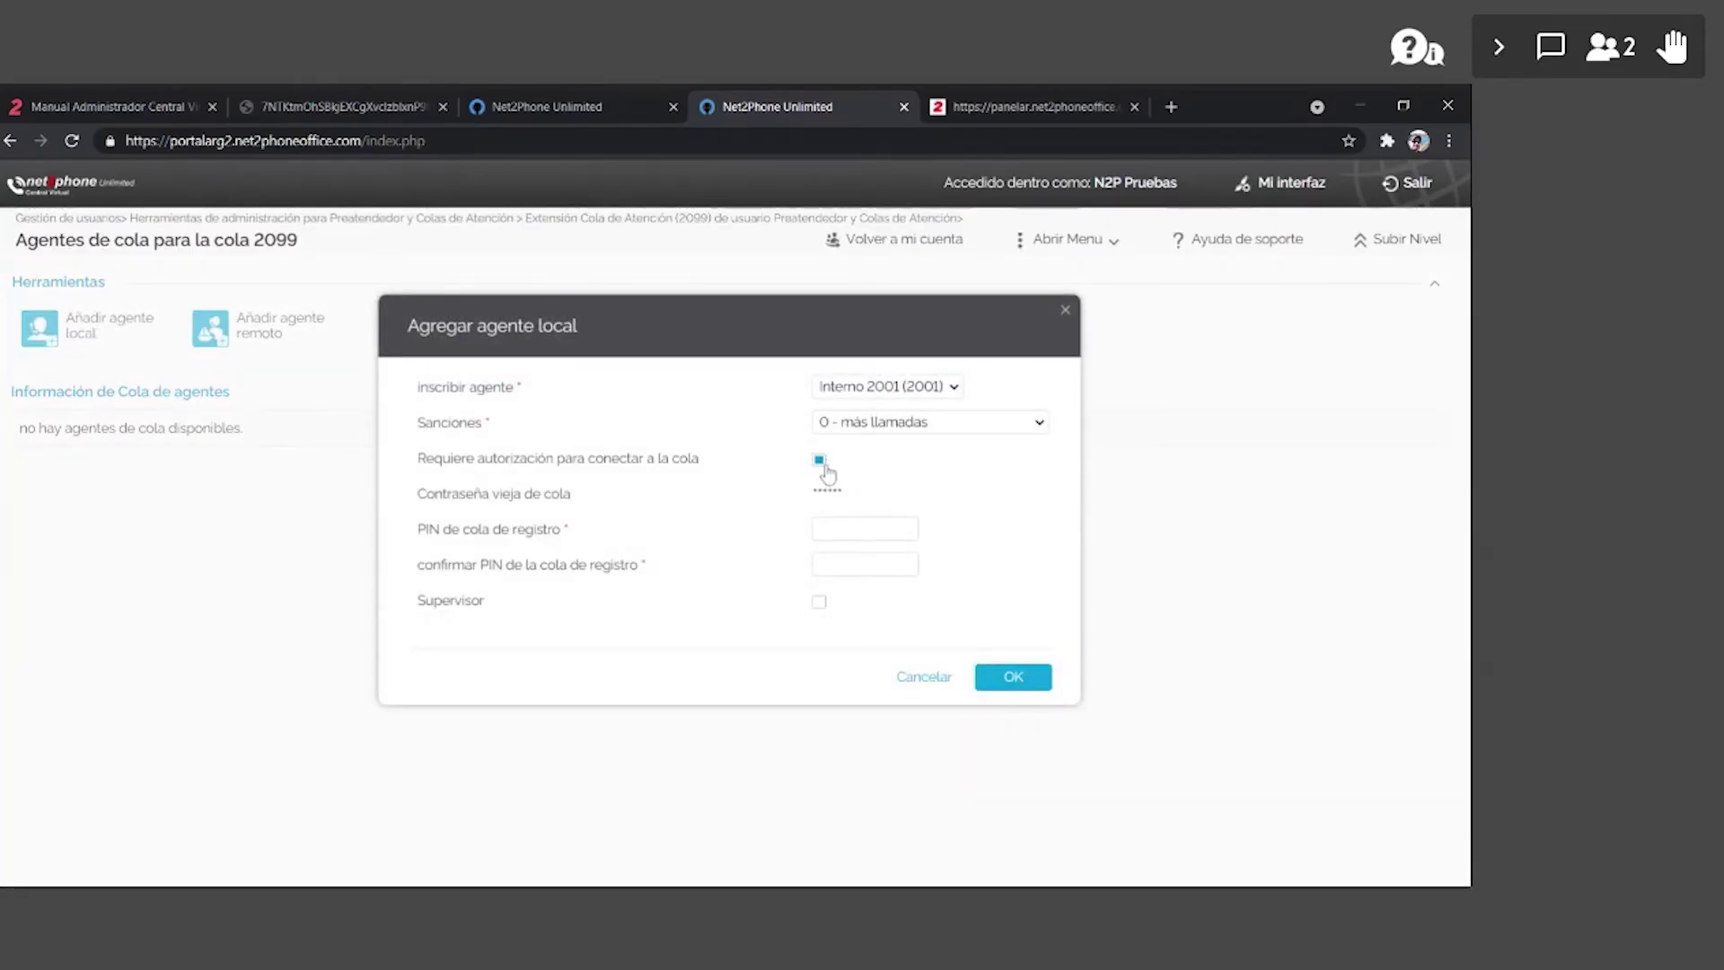
left_click(819, 460)
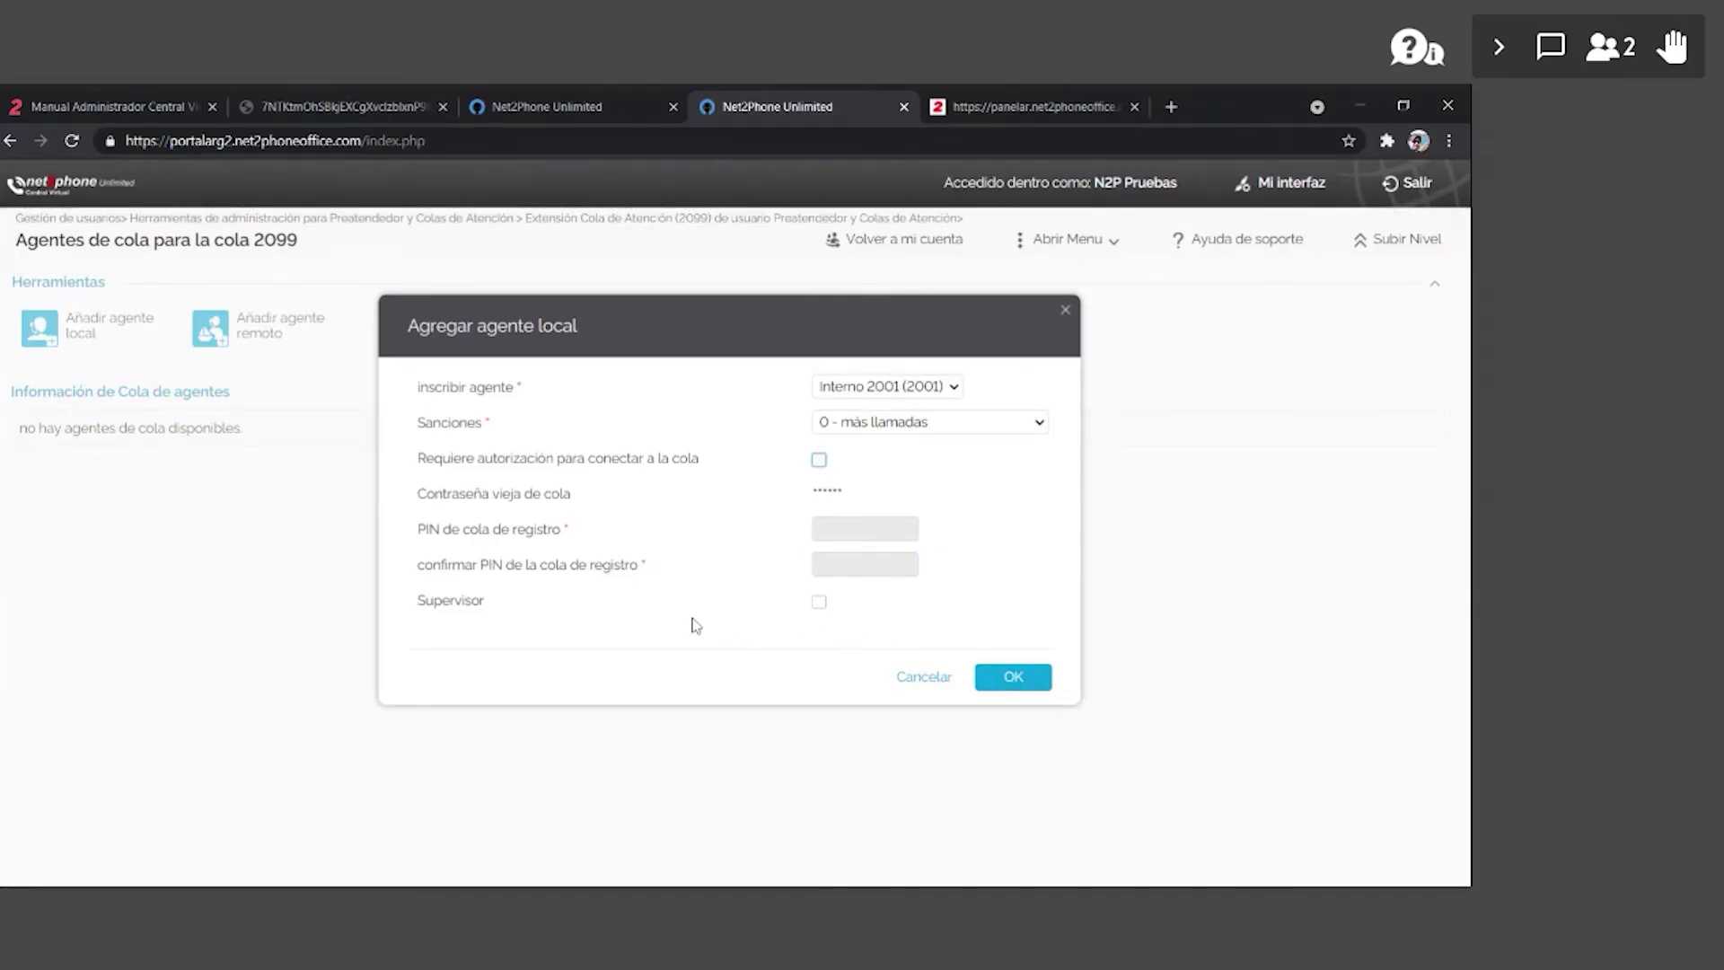
left_click(818, 602)
left_click(818, 603)
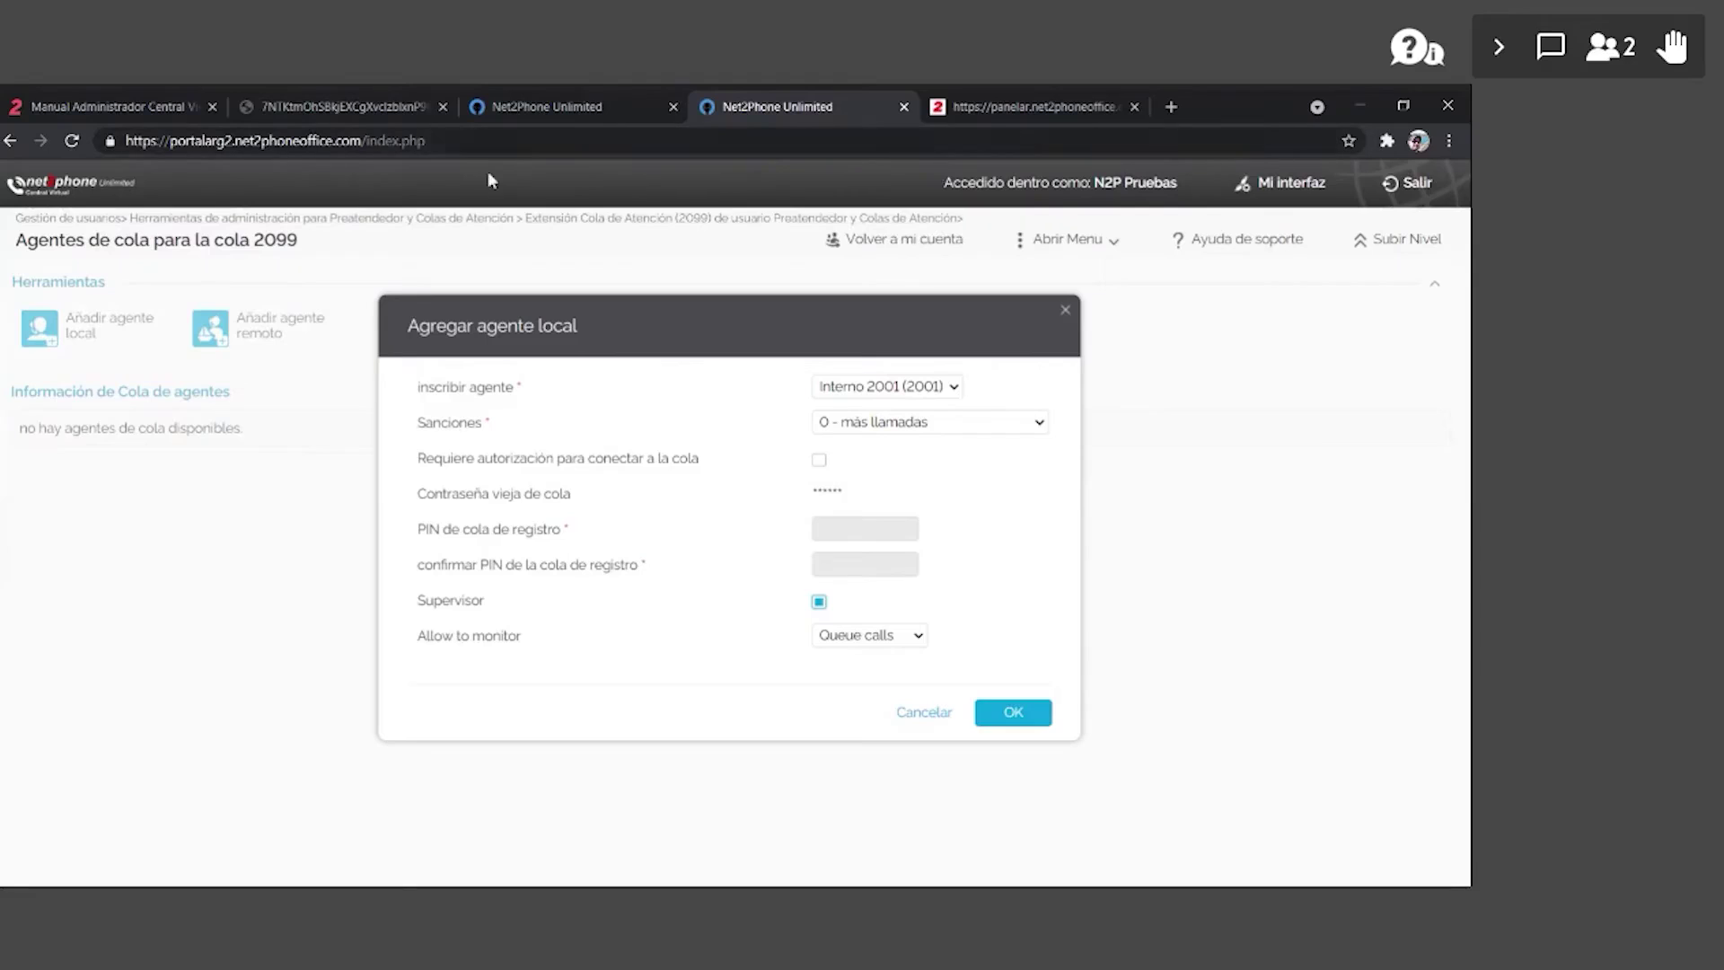
left_click(824, 604)
left_click(1012, 677)
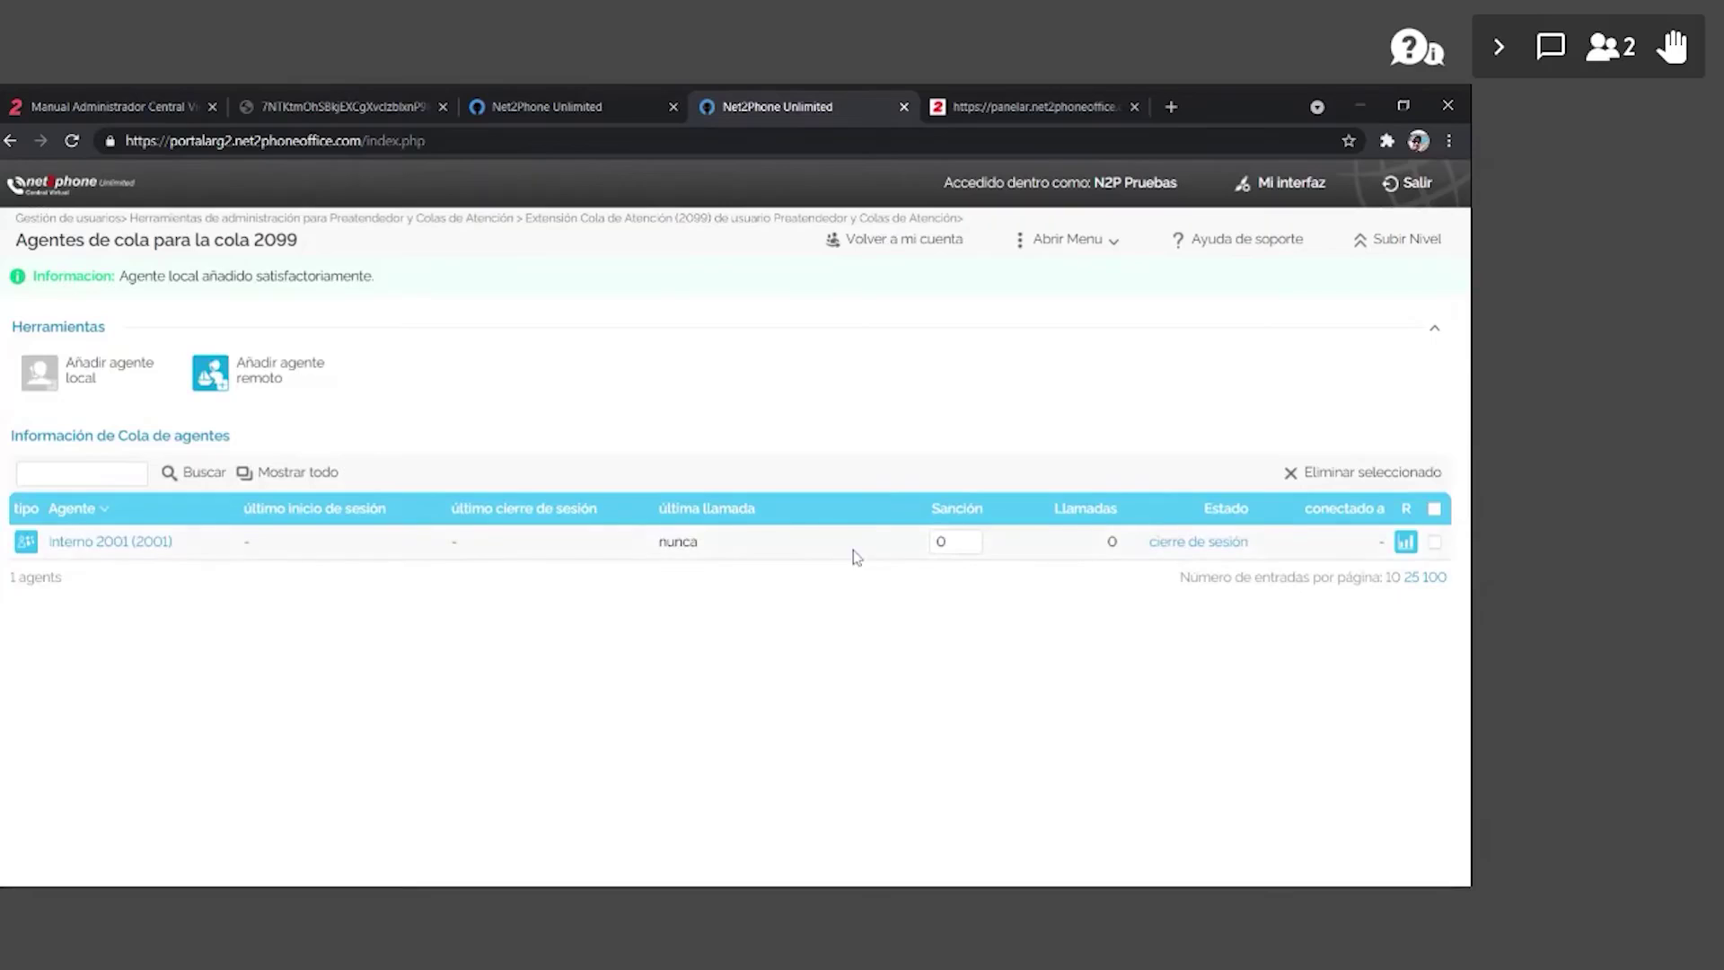
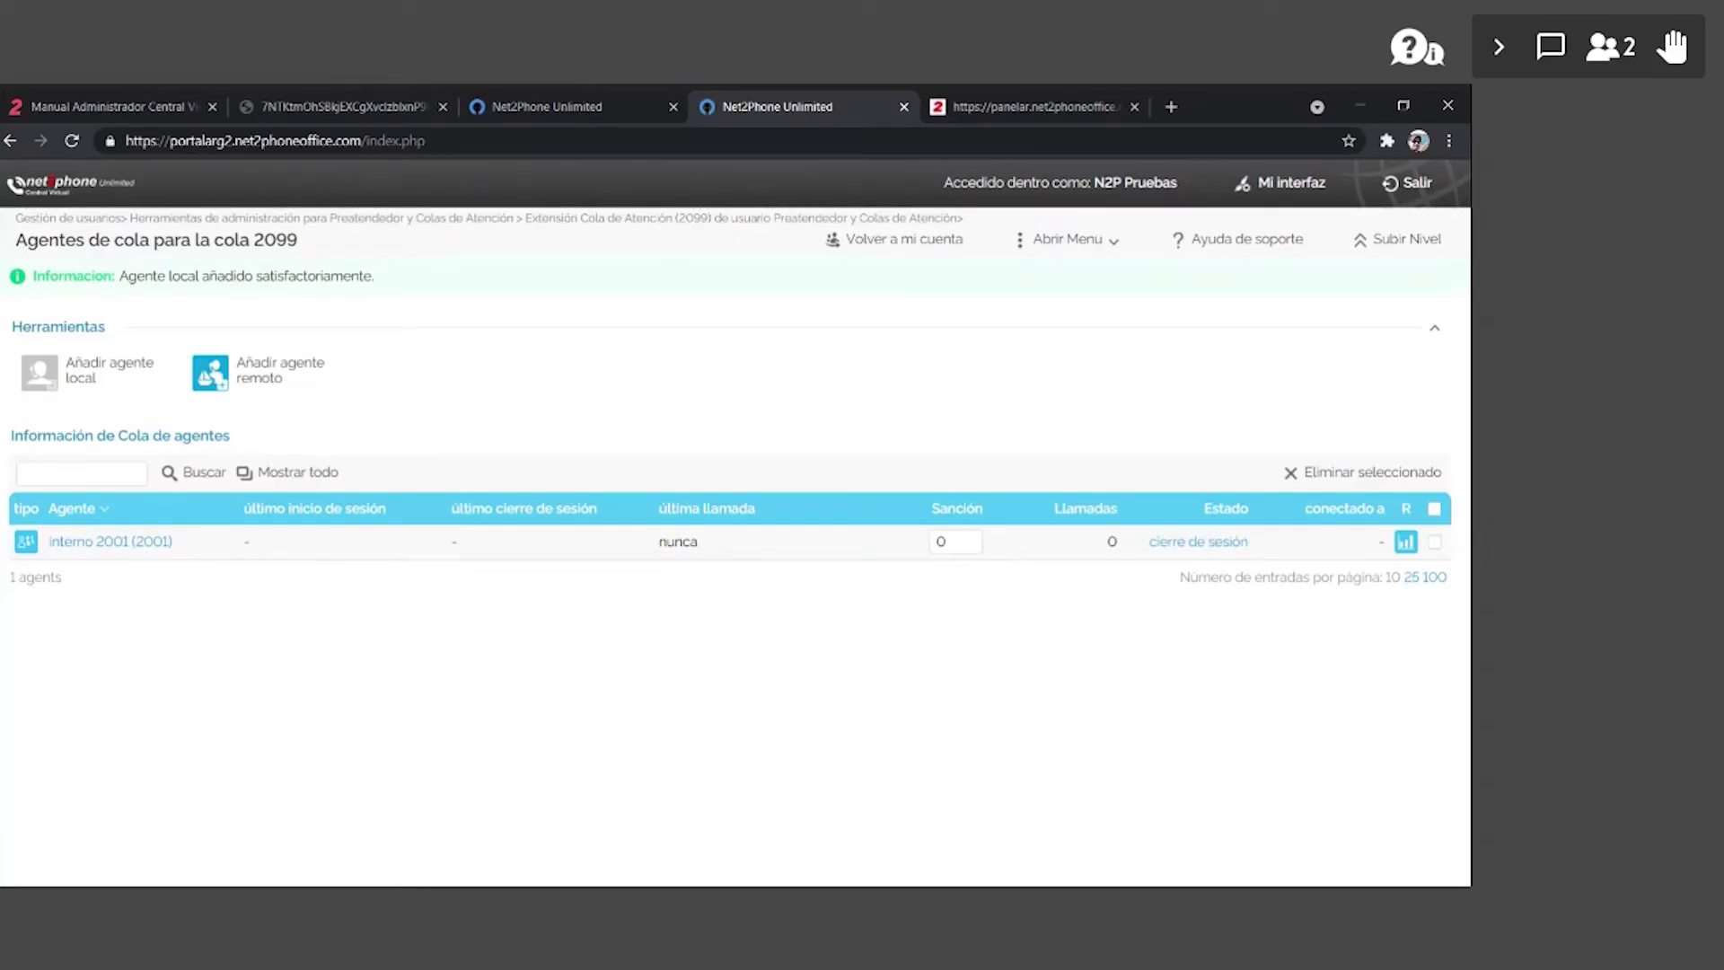
left_click(1181, 543)
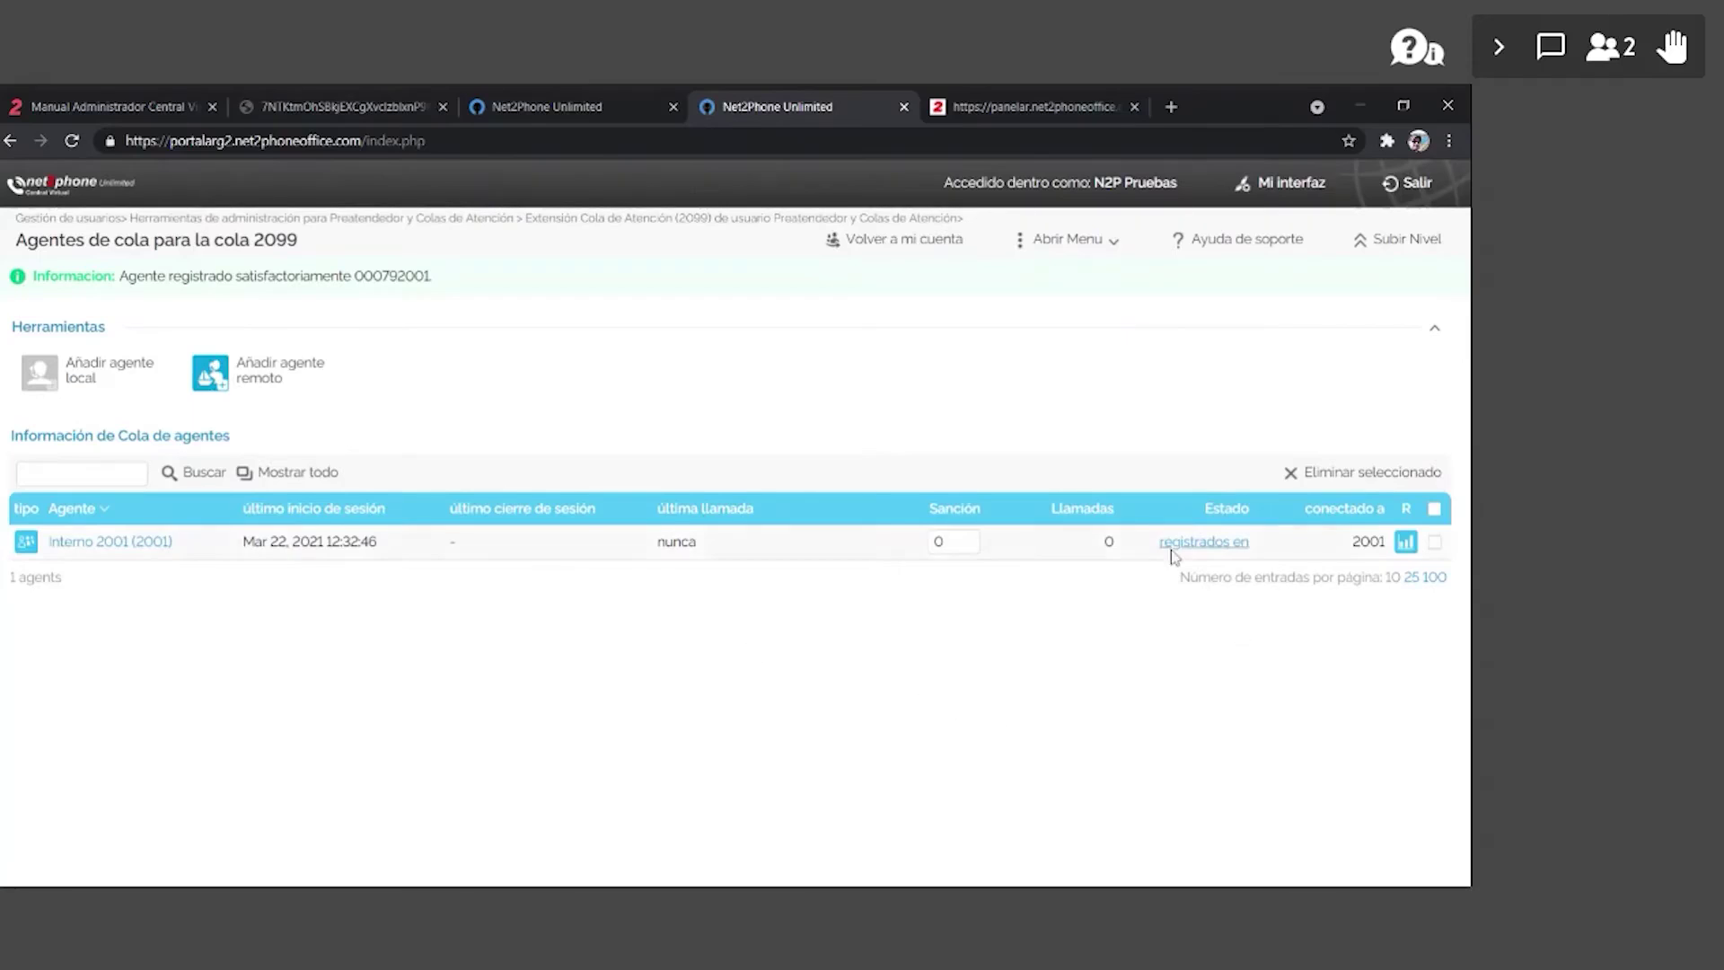
- Return to the tools of the user "Preatendedor y Colas de Atención" and open the sound manager
left_click(1412, 261)
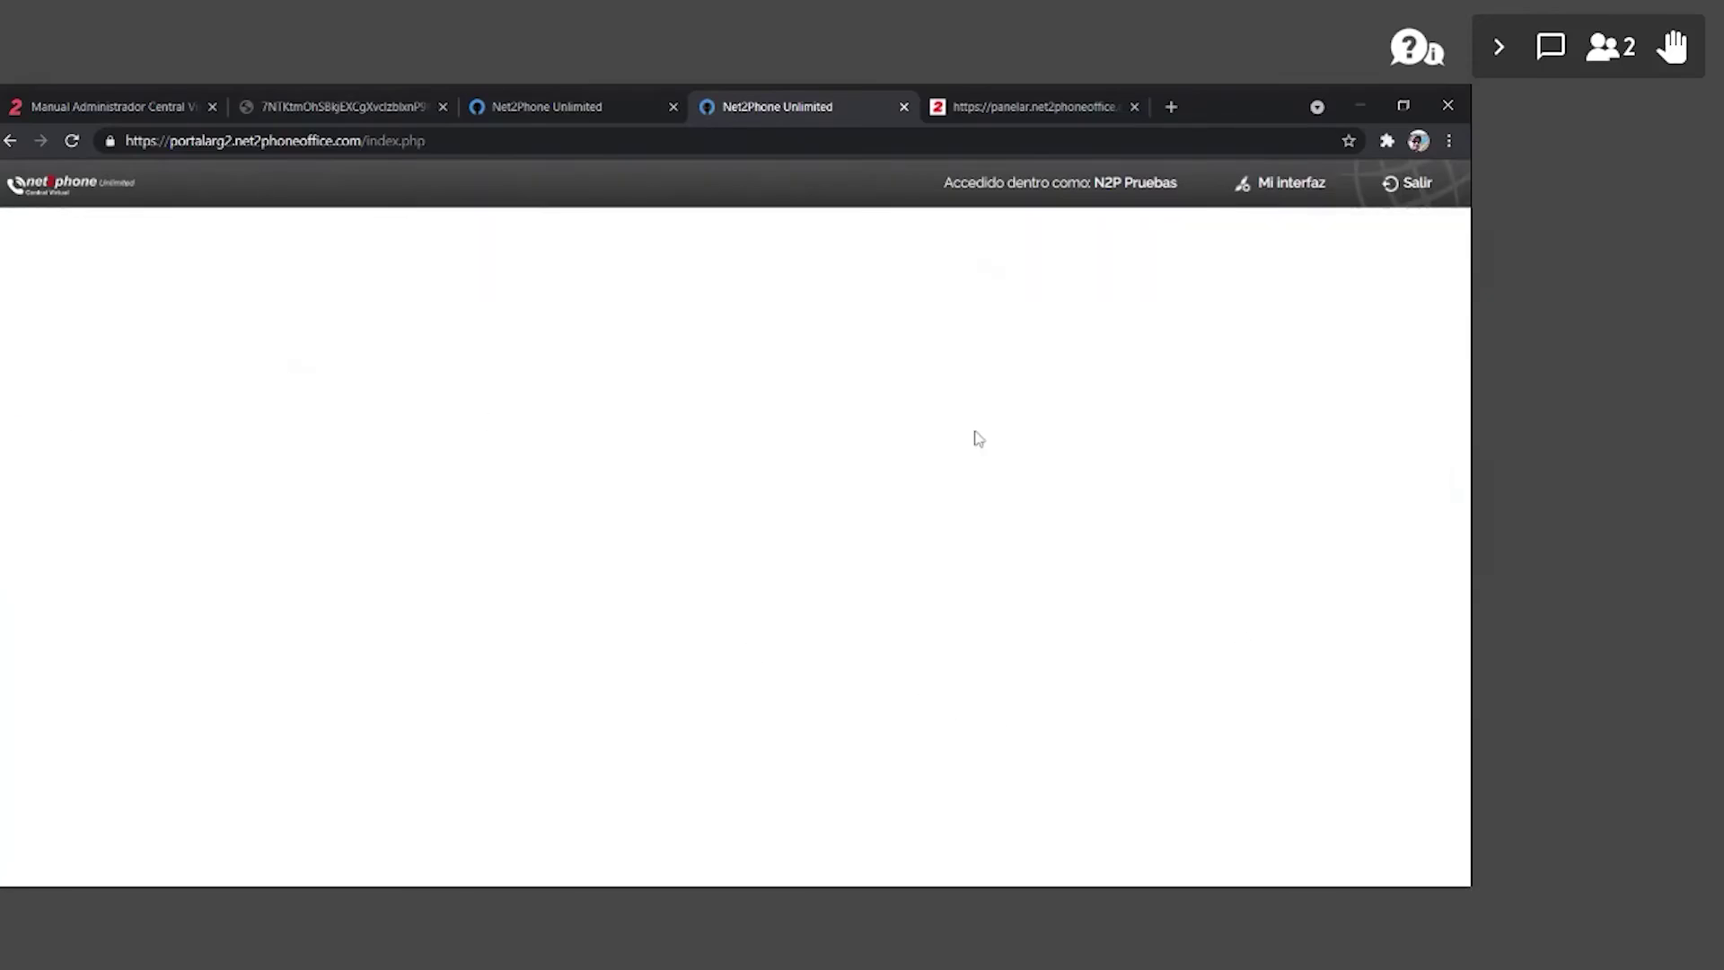
left_click(542, 250)
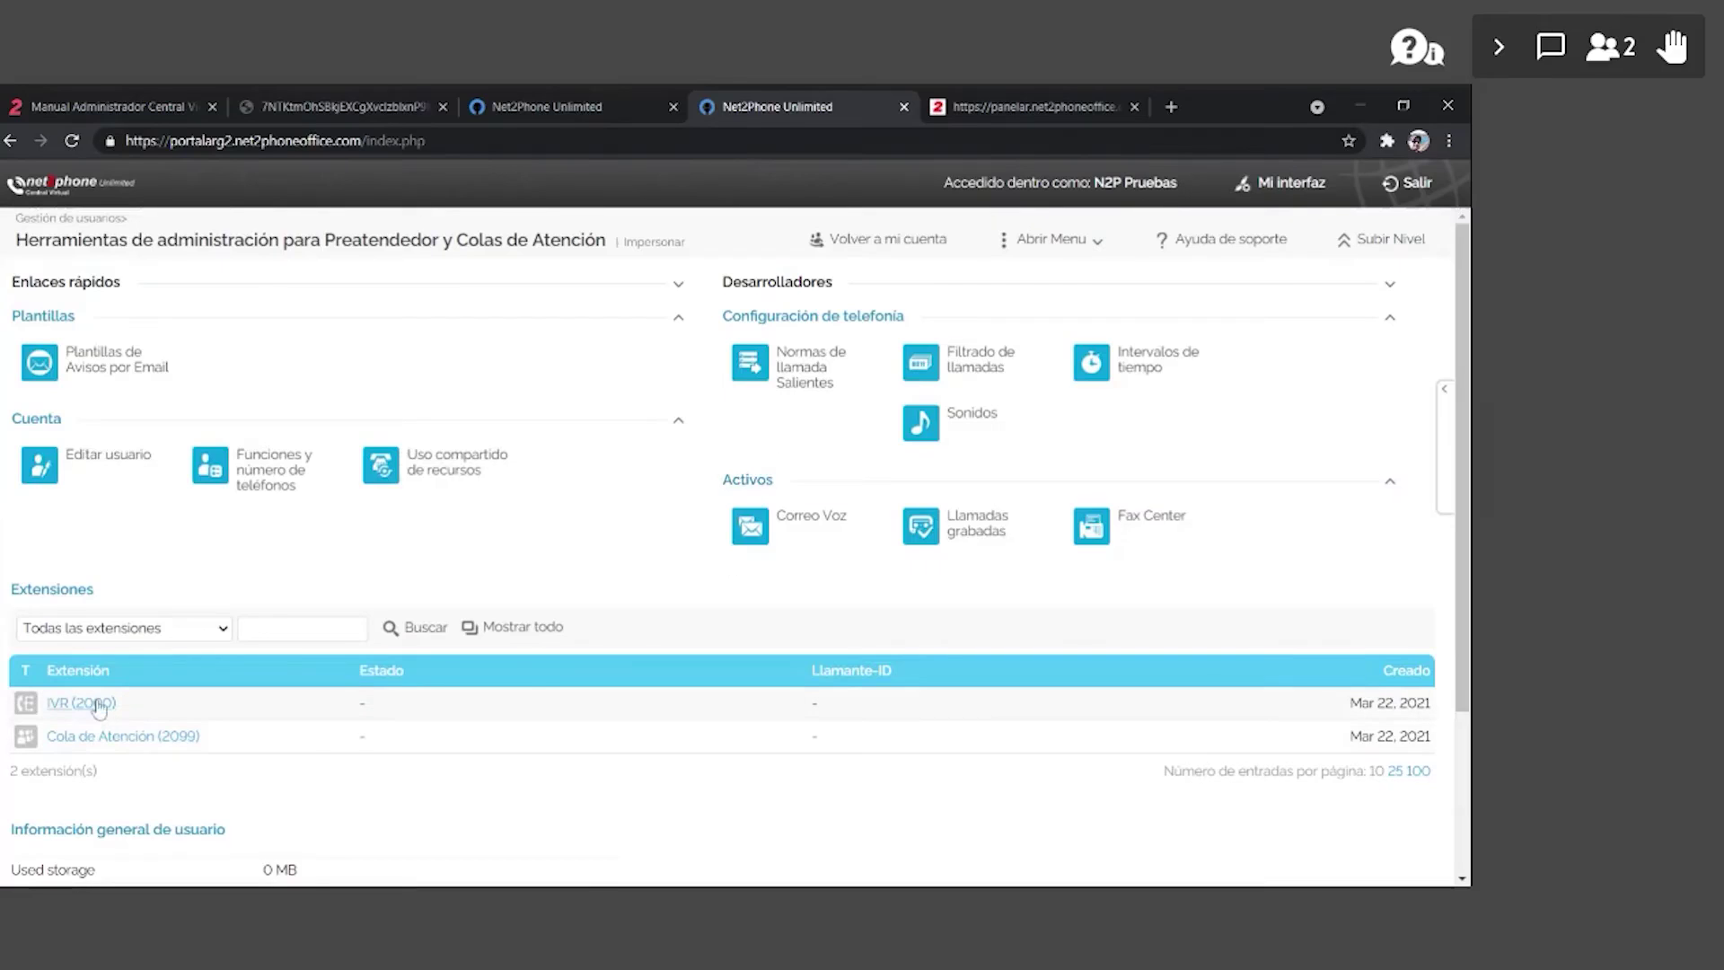
left_click(972, 416)
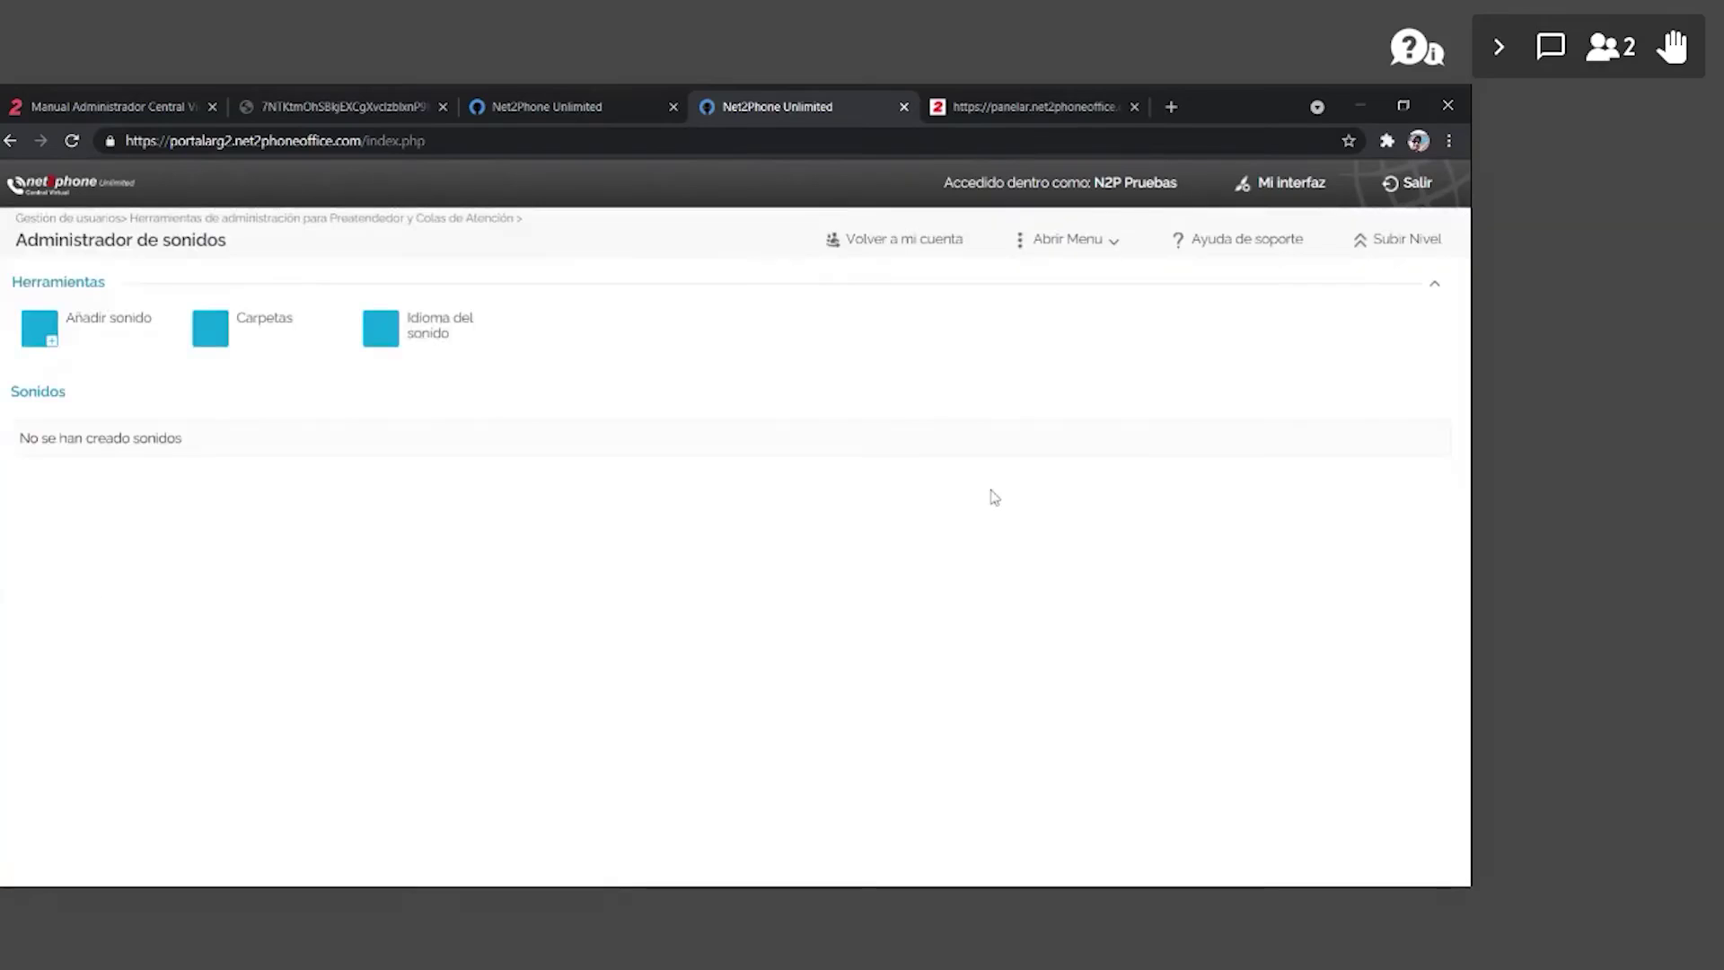
- Add a new sound named "Bienvenida", upload the generic welcome recording as its default English sound file, and save it
left_click(96, 335)
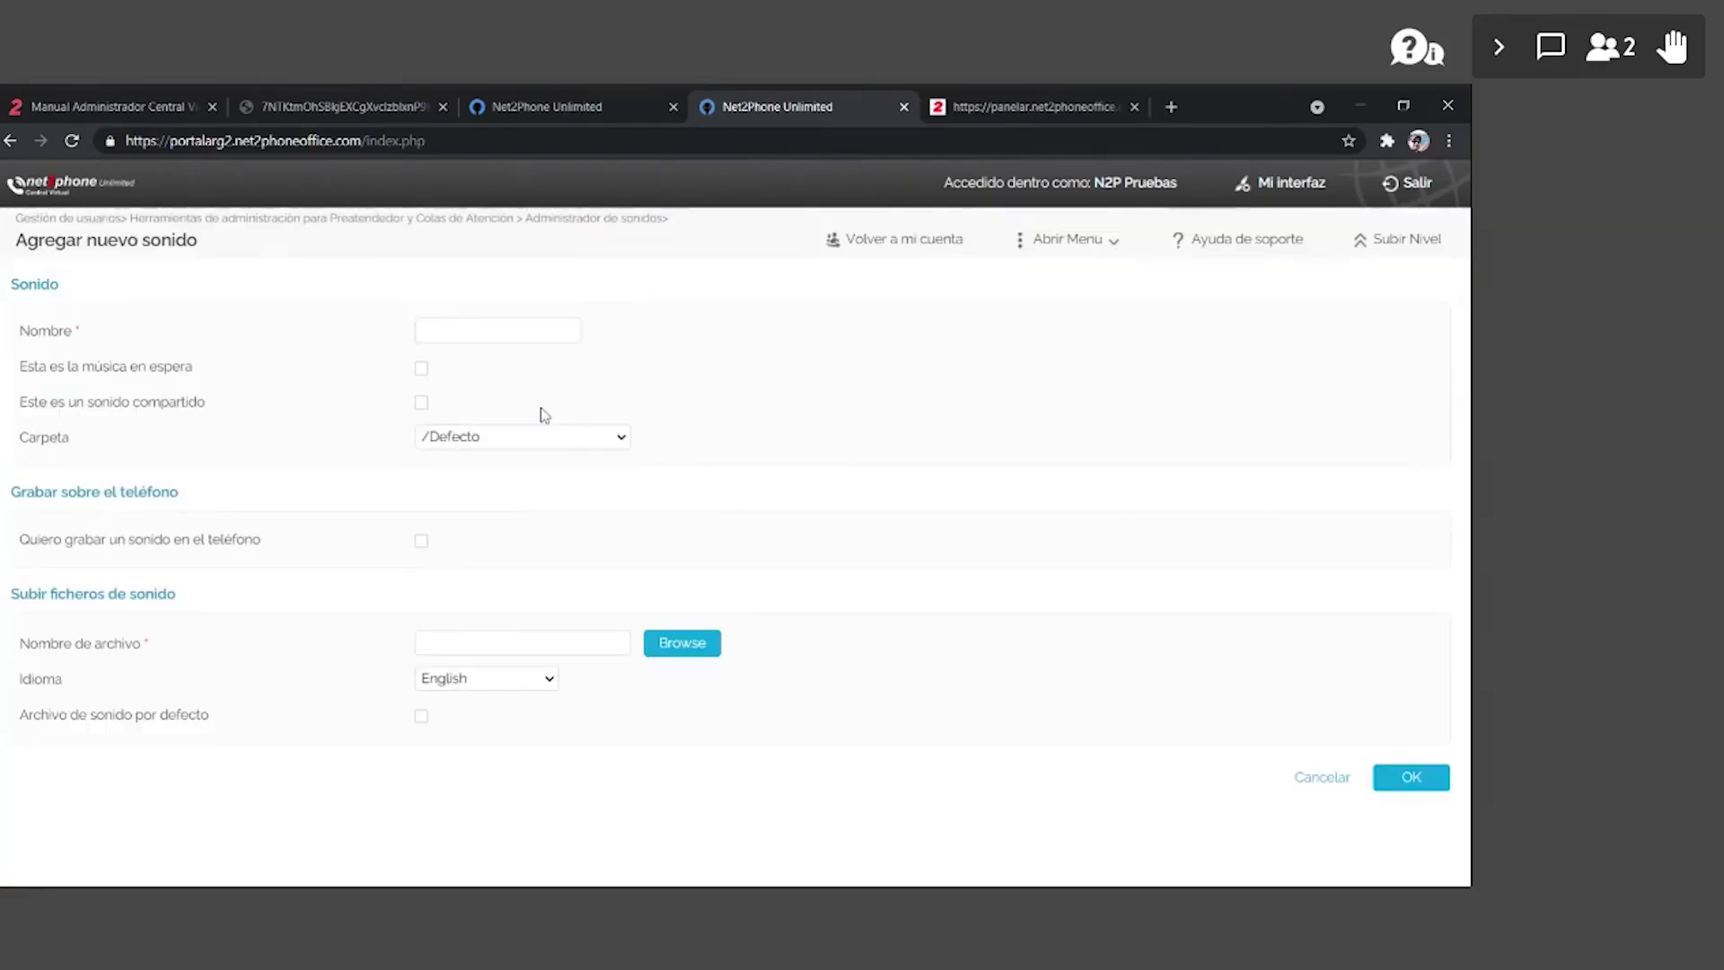
left_click(462, 332)
type("bIENV")
key("BackSpace")
type("Be")
left_click(422, 368)
left_click(421, 369)
left_click(421, 717)
left_click(676, 645)
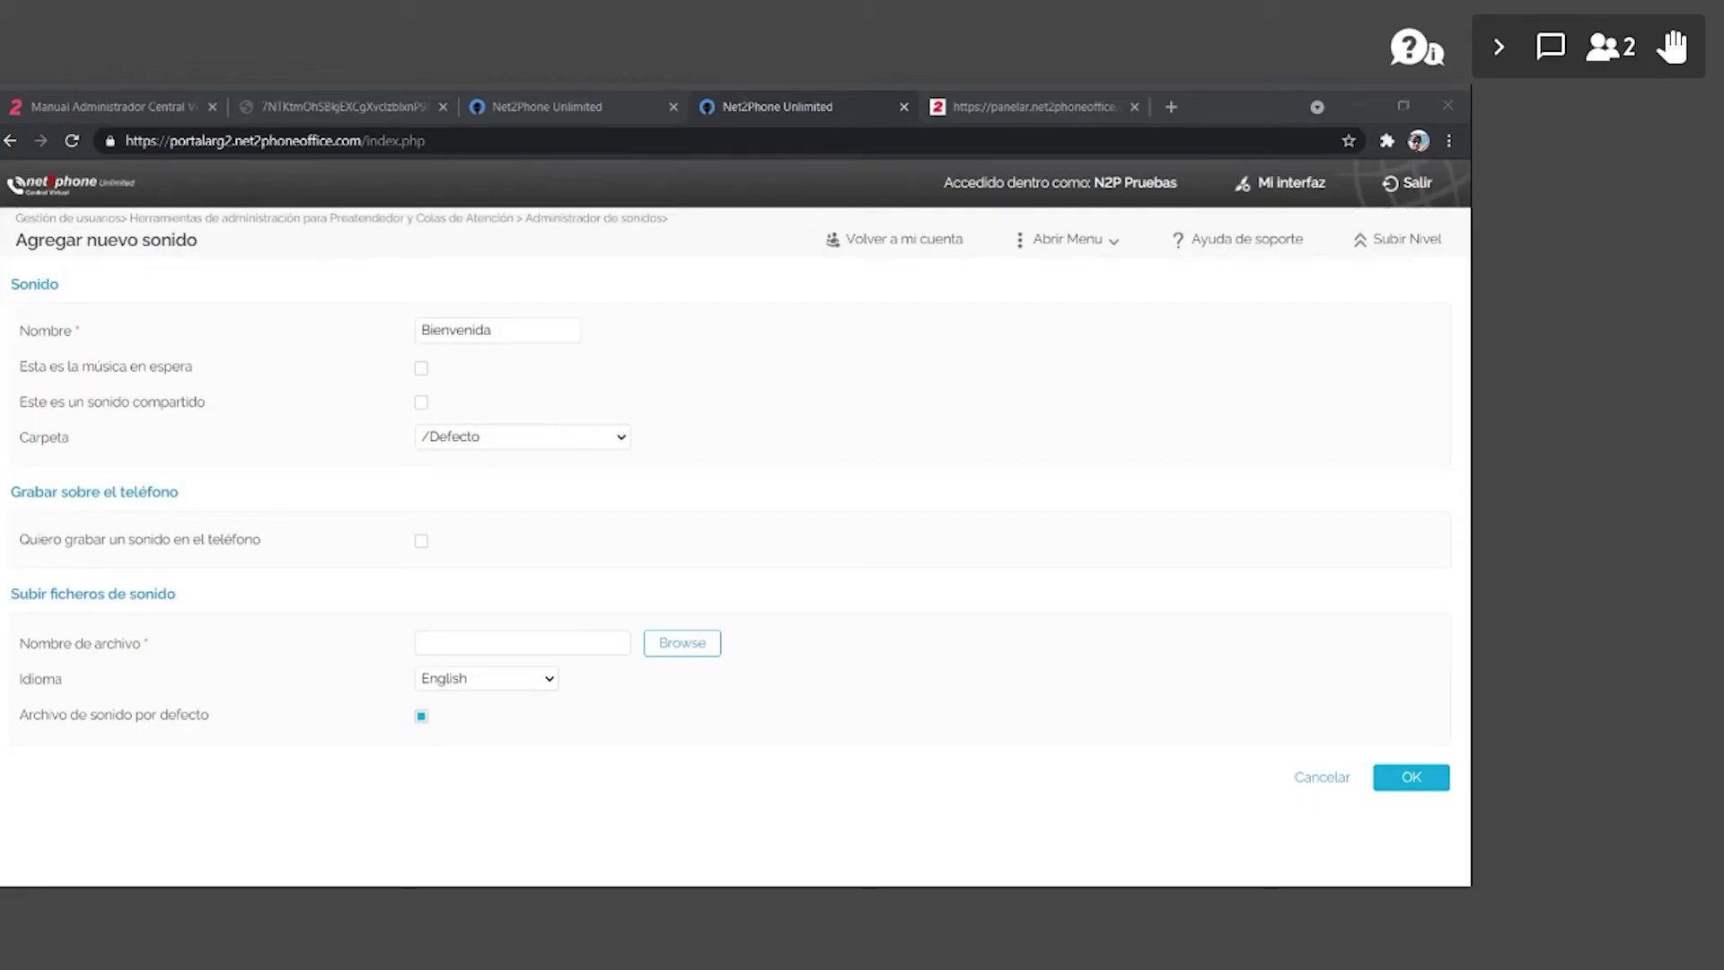
left_click(1008, 608)
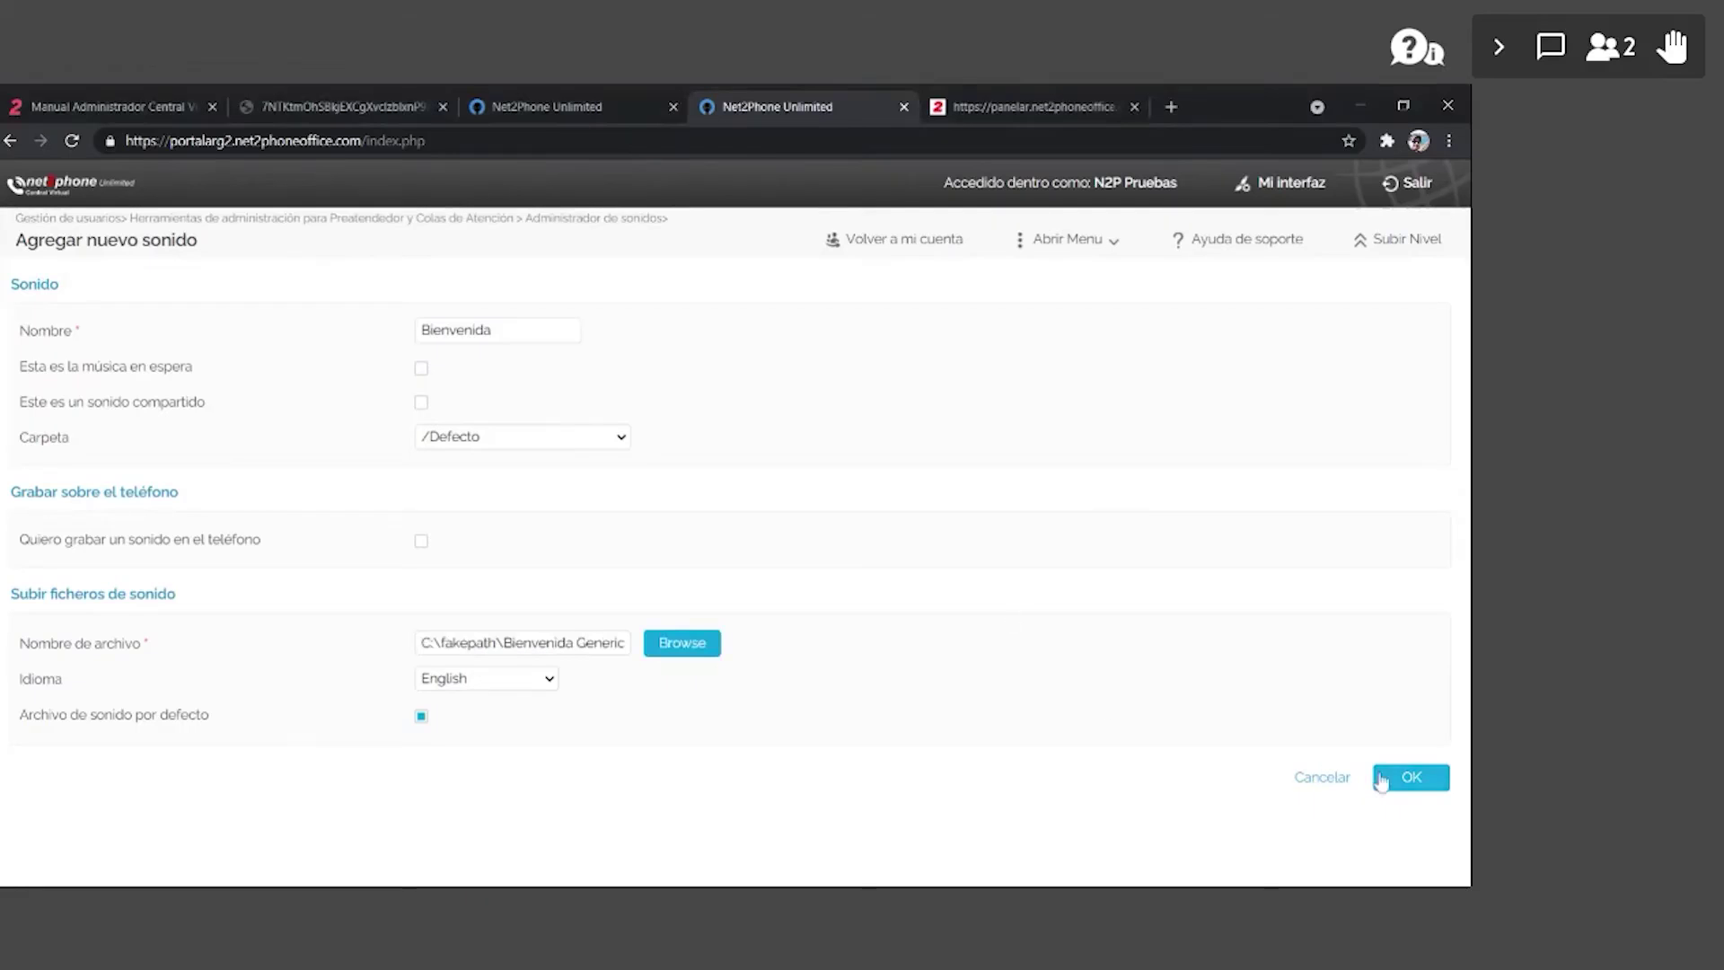
left_click(1389, 779)
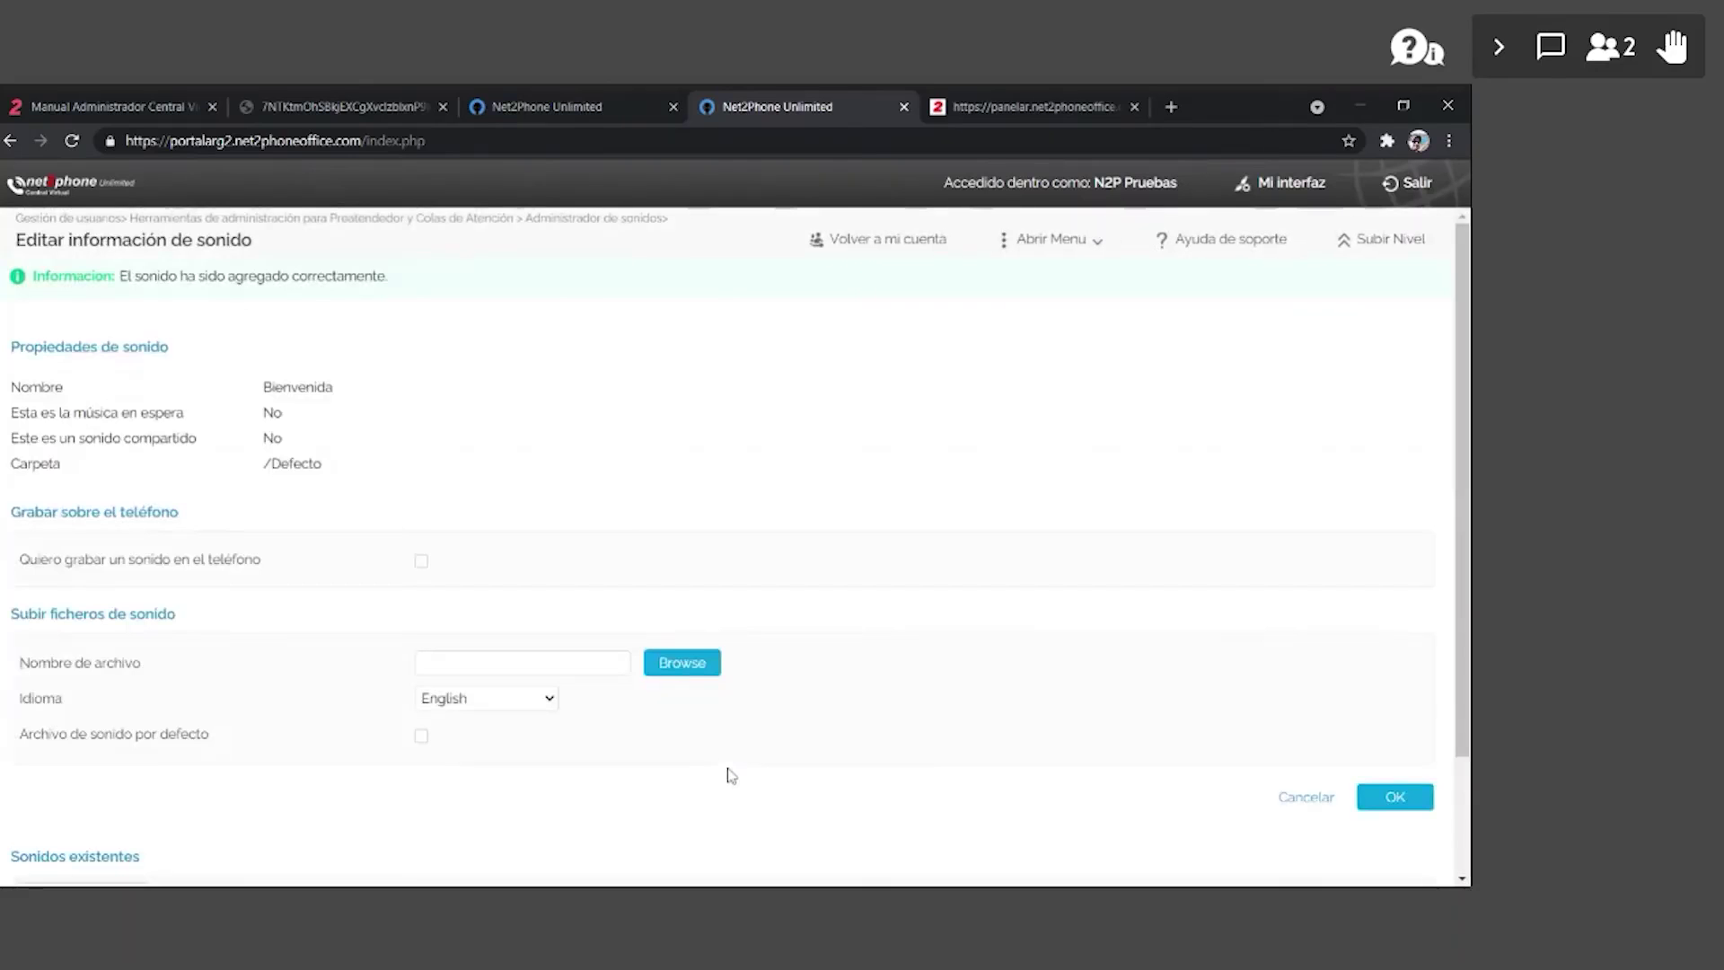
- Play and pause the uploaded Bienvenida.wav, and return to the tools of the user "Preatendedor y Colas de Atención"
scroll(473, 724, "down", 2)
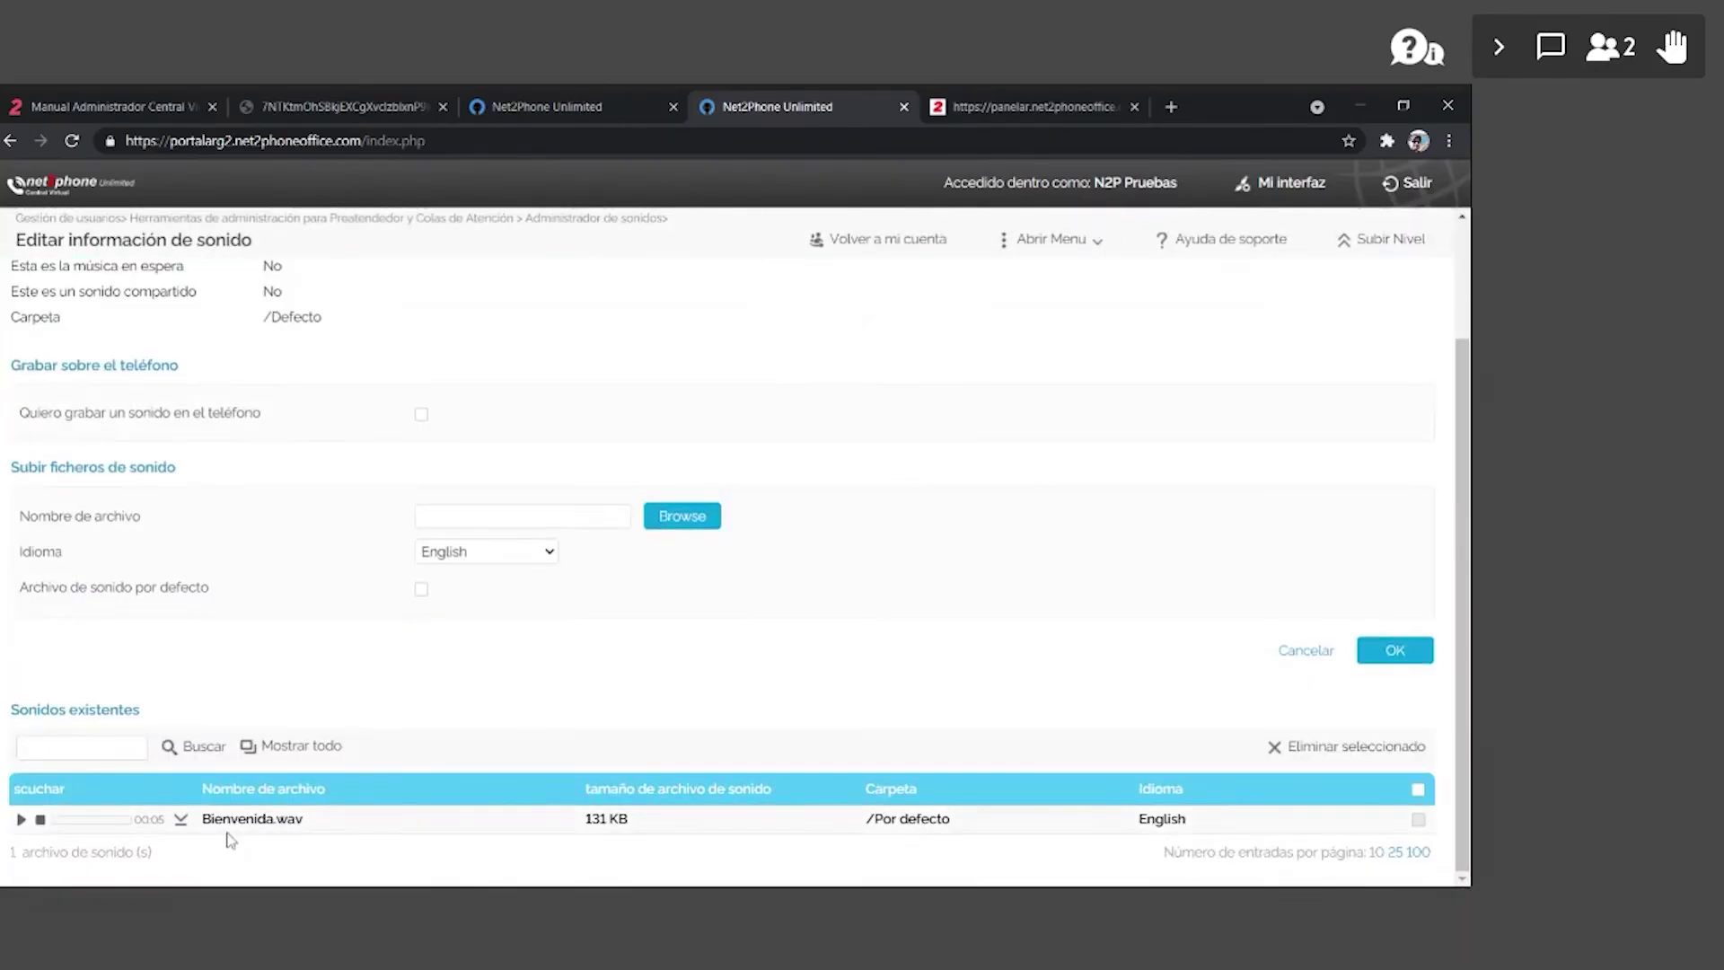
left_click(21, 821)
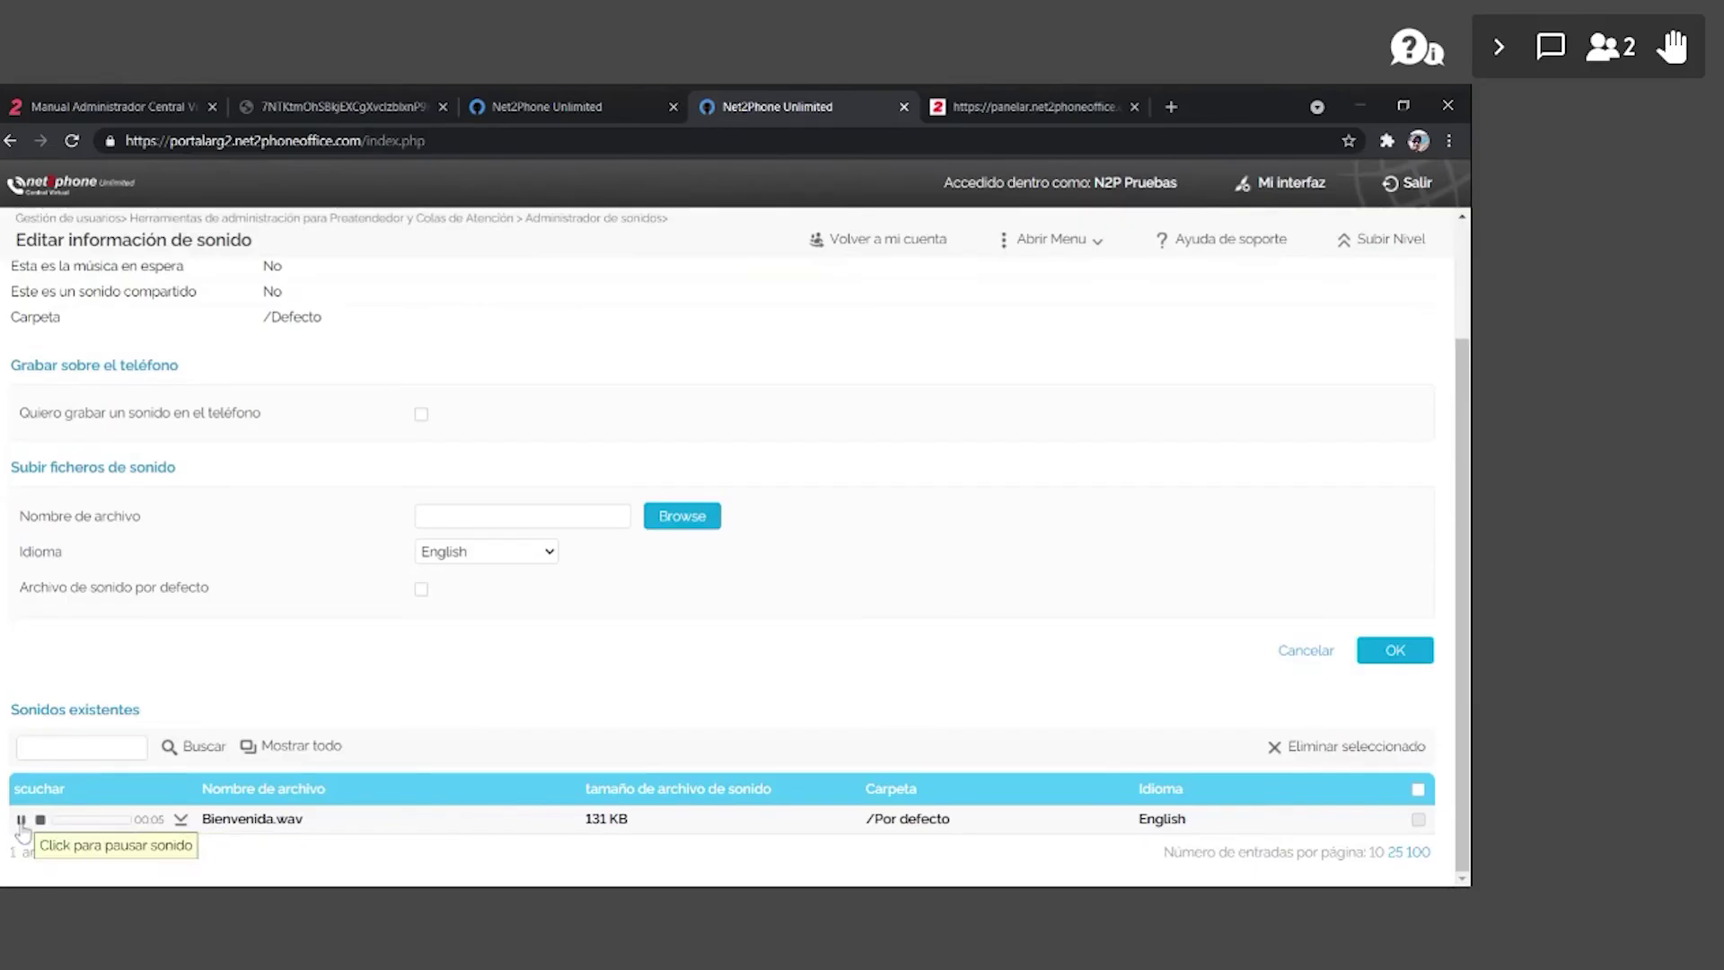
left_click(22, 820)
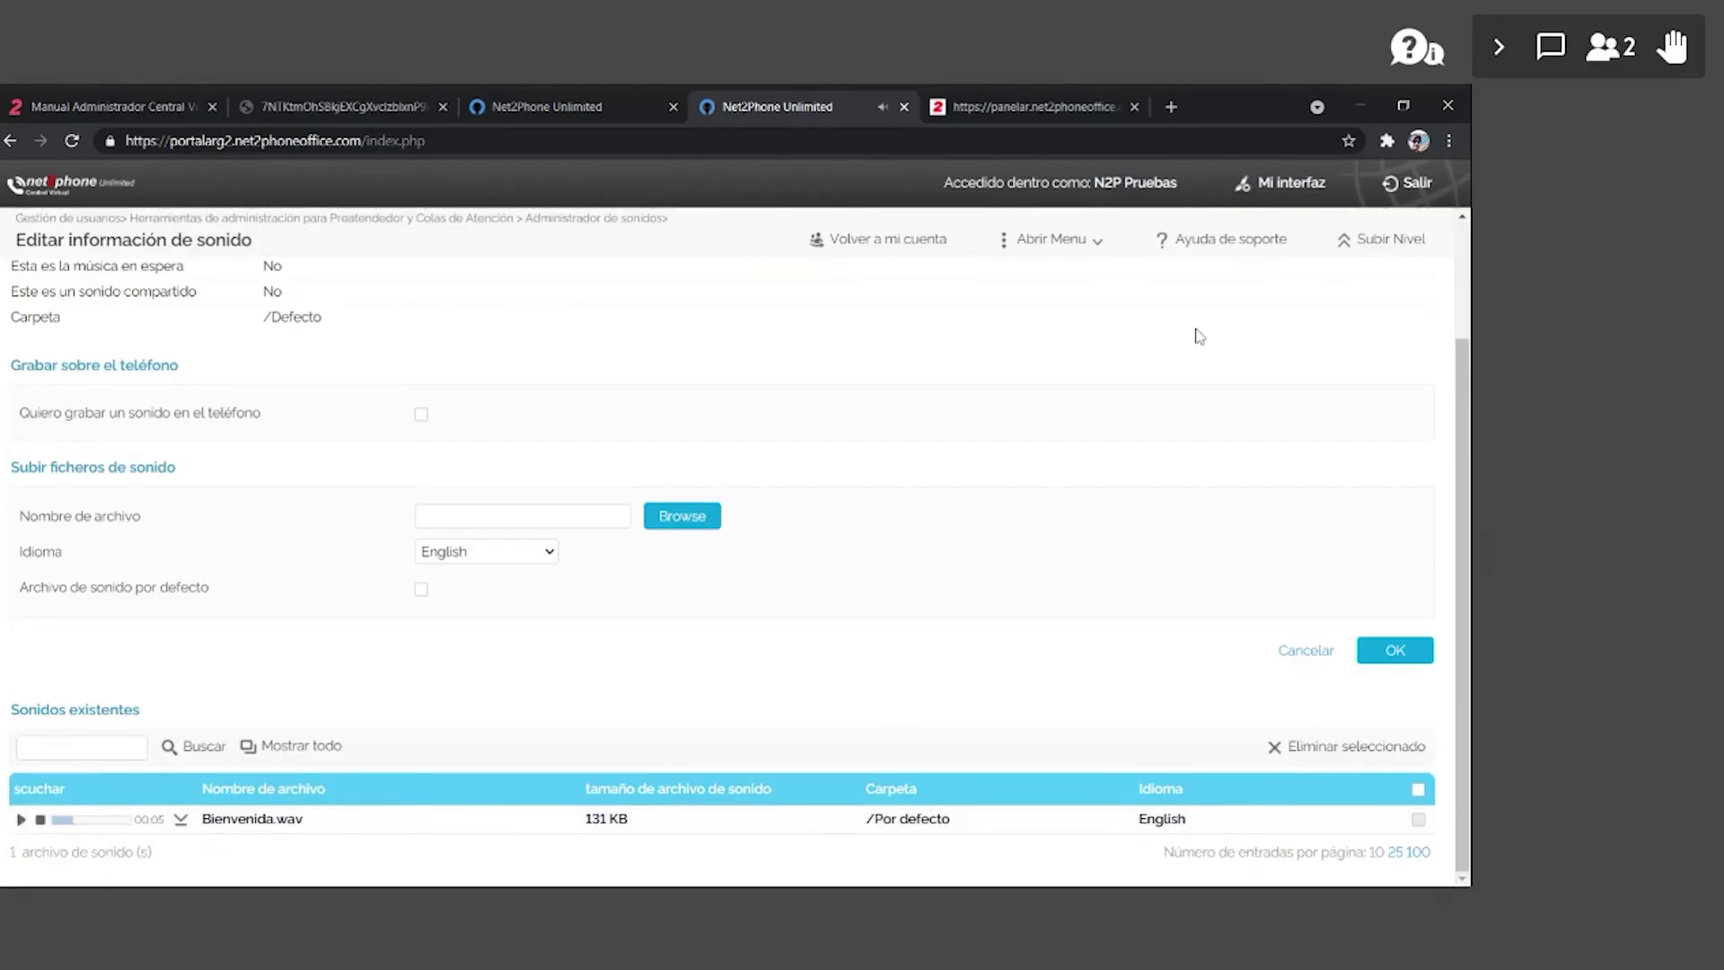
left_click(1356, 256)
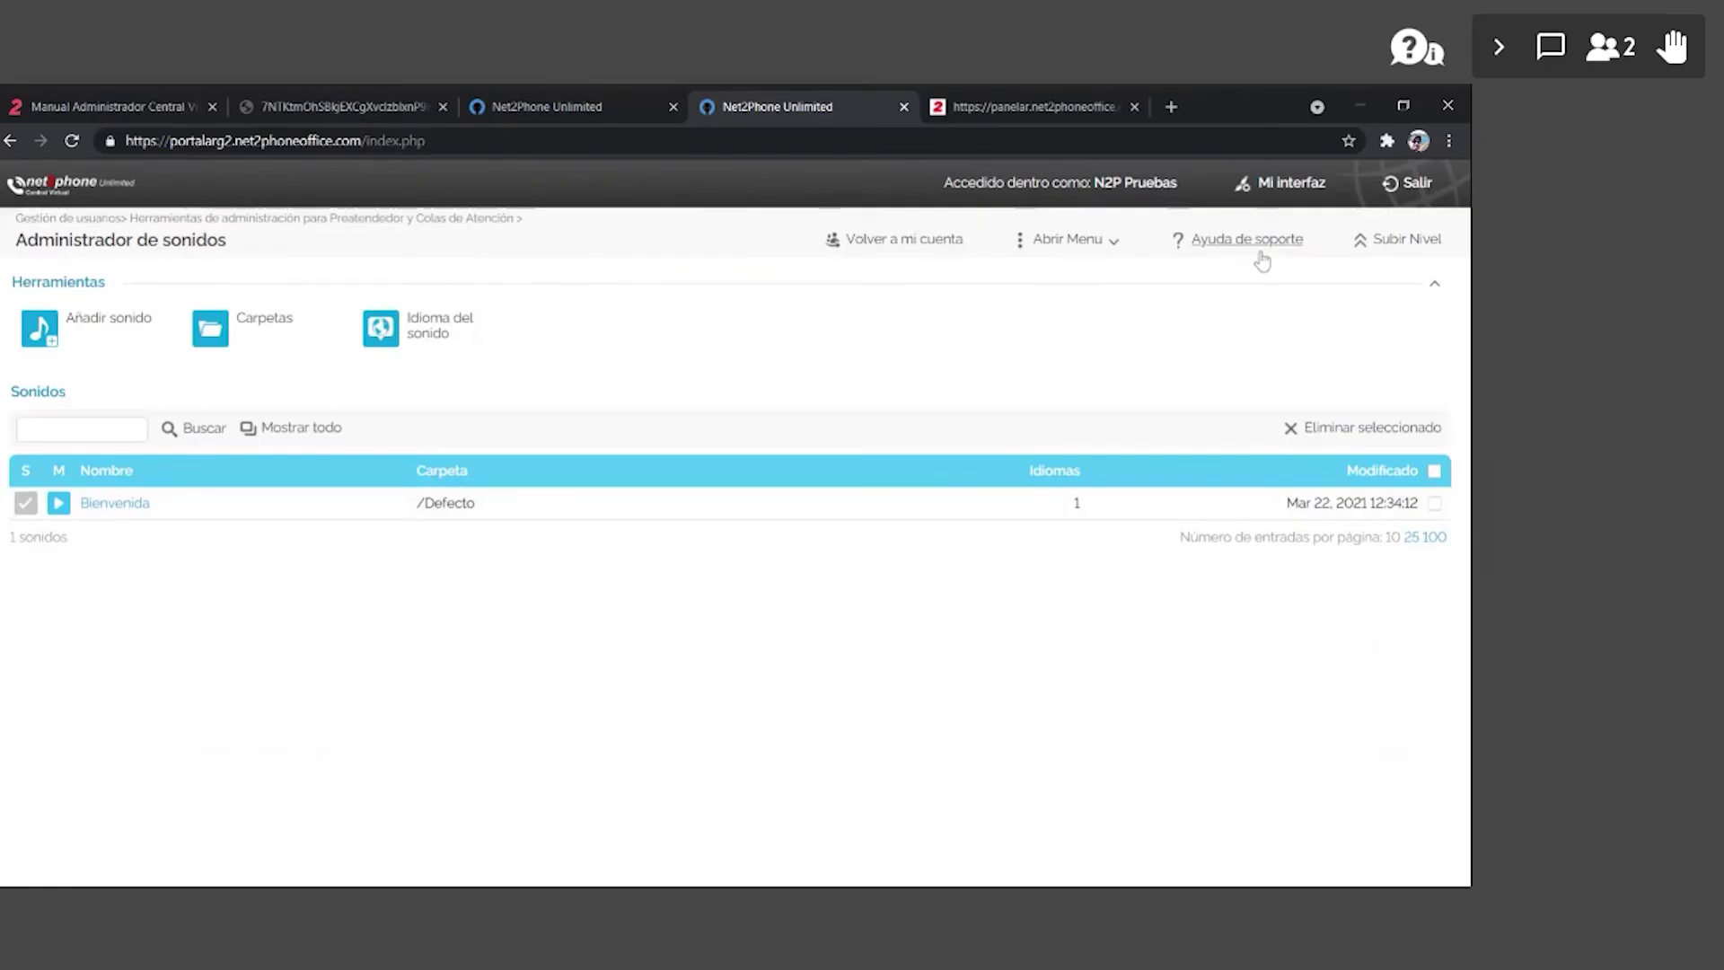
left_click(1401, 252)
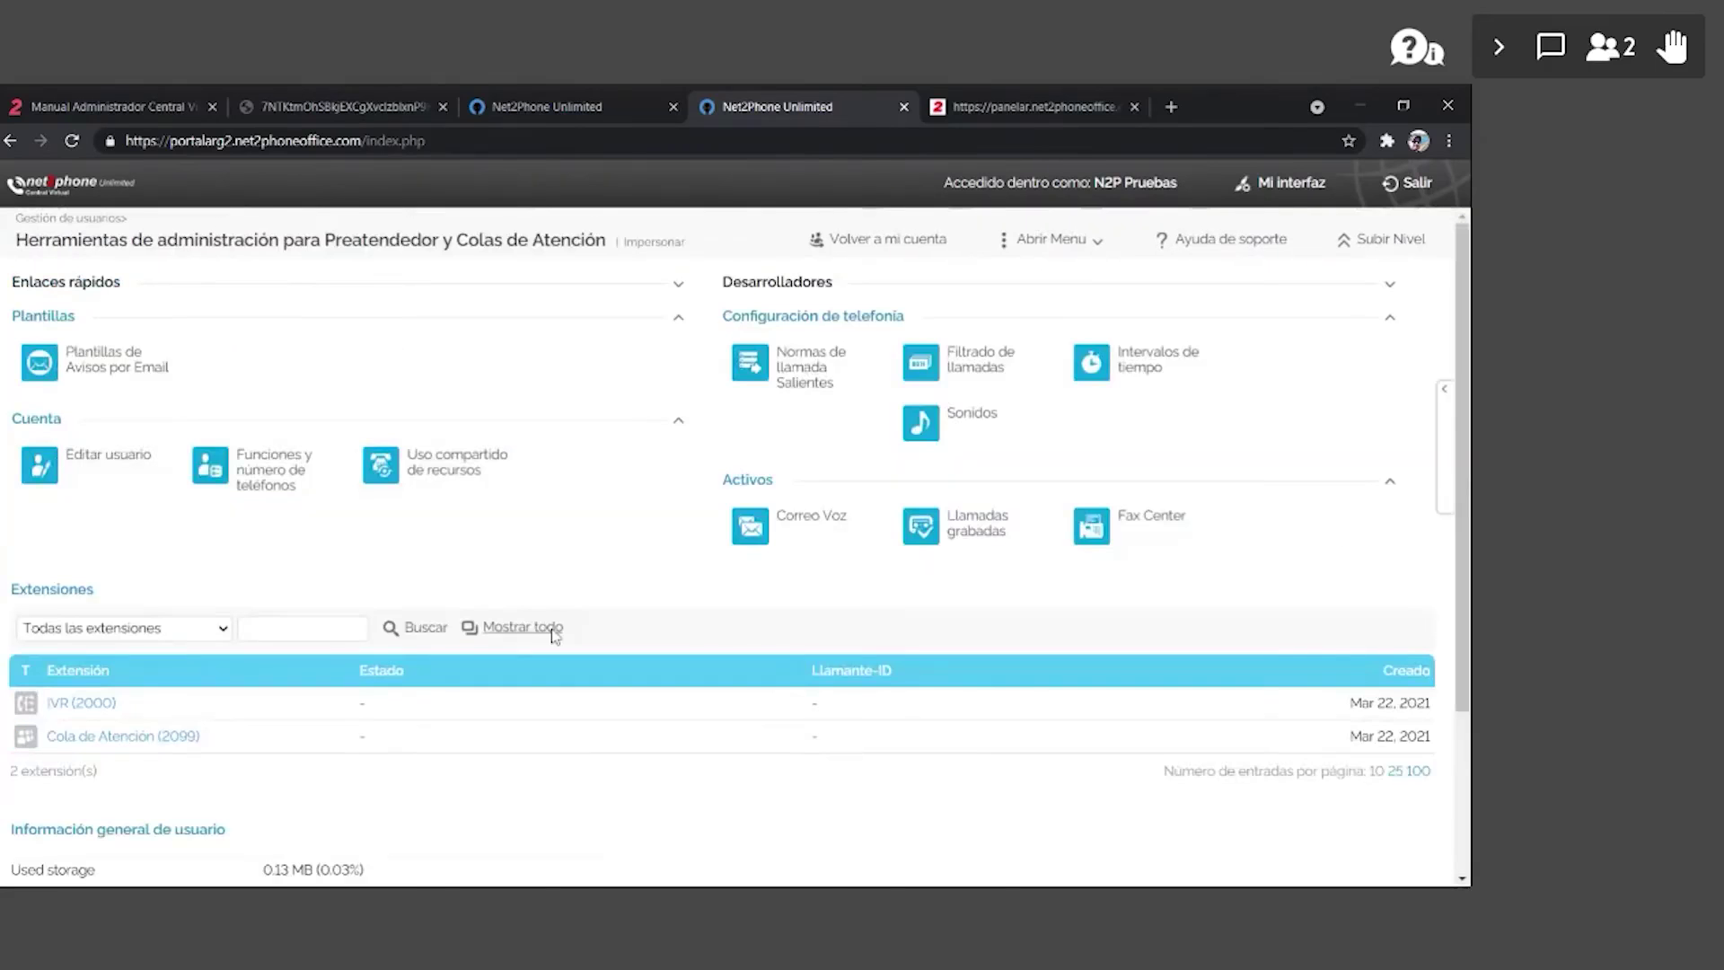
- Switch to the PDF administrator manual and find the section "Trabajar con archivos de audio" in its table of contents
left_click(355, 109)
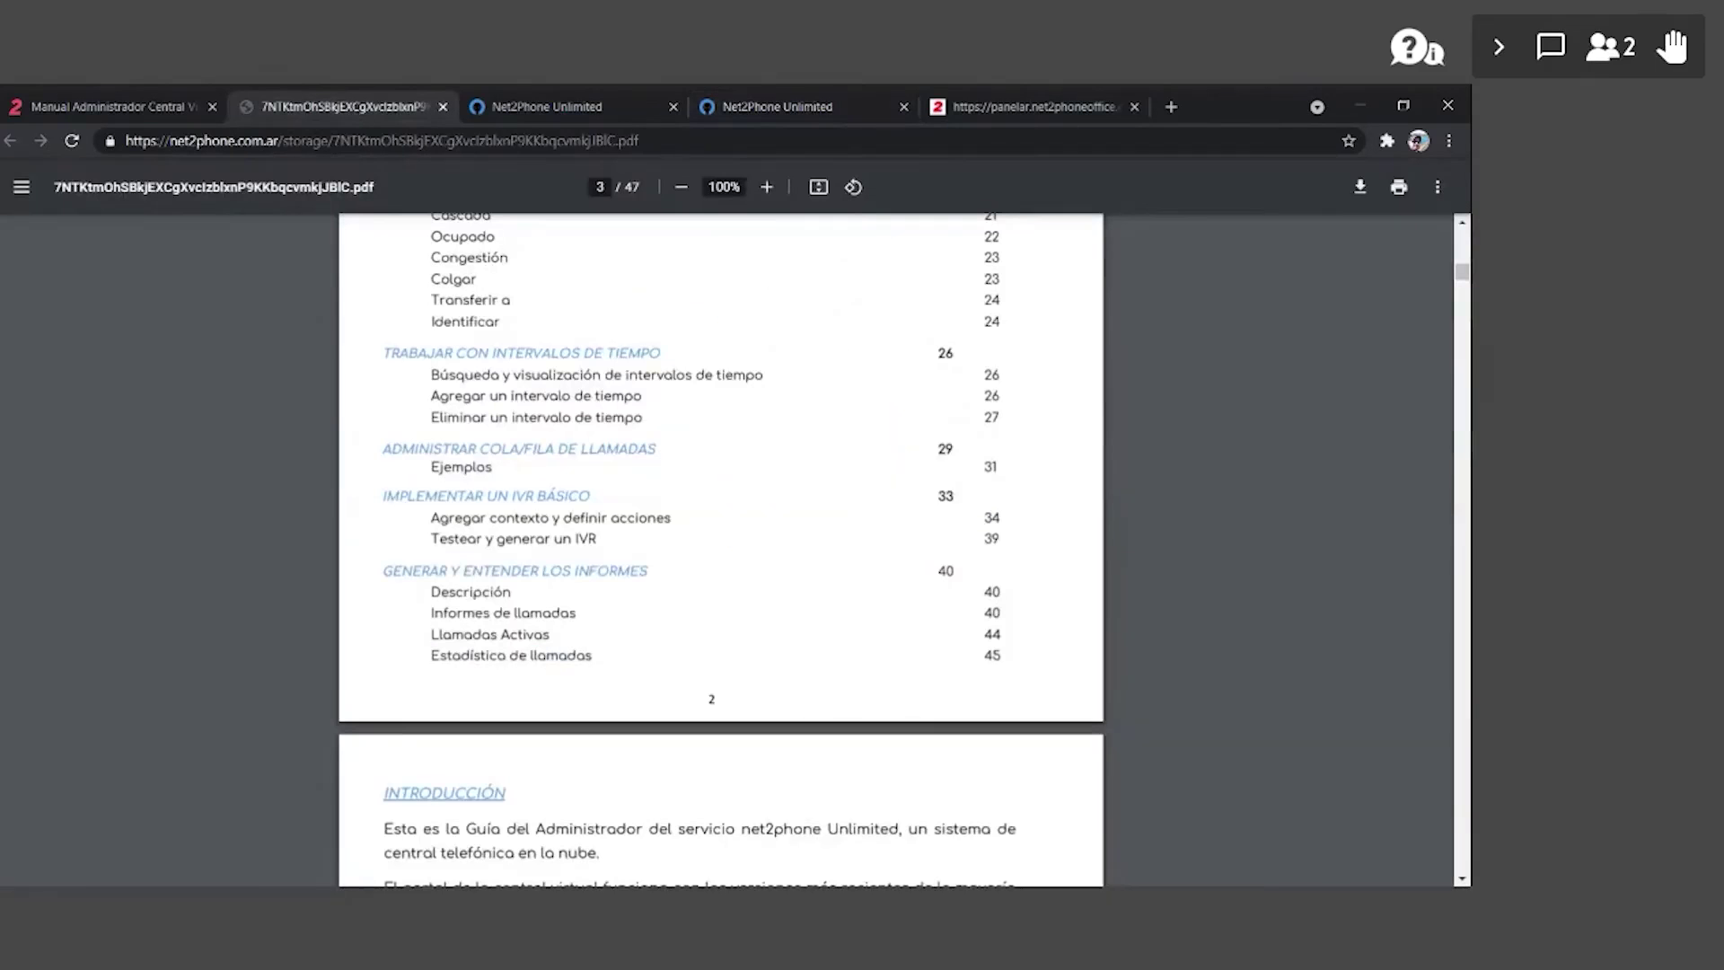
scroll(721, 549, "up", 1)
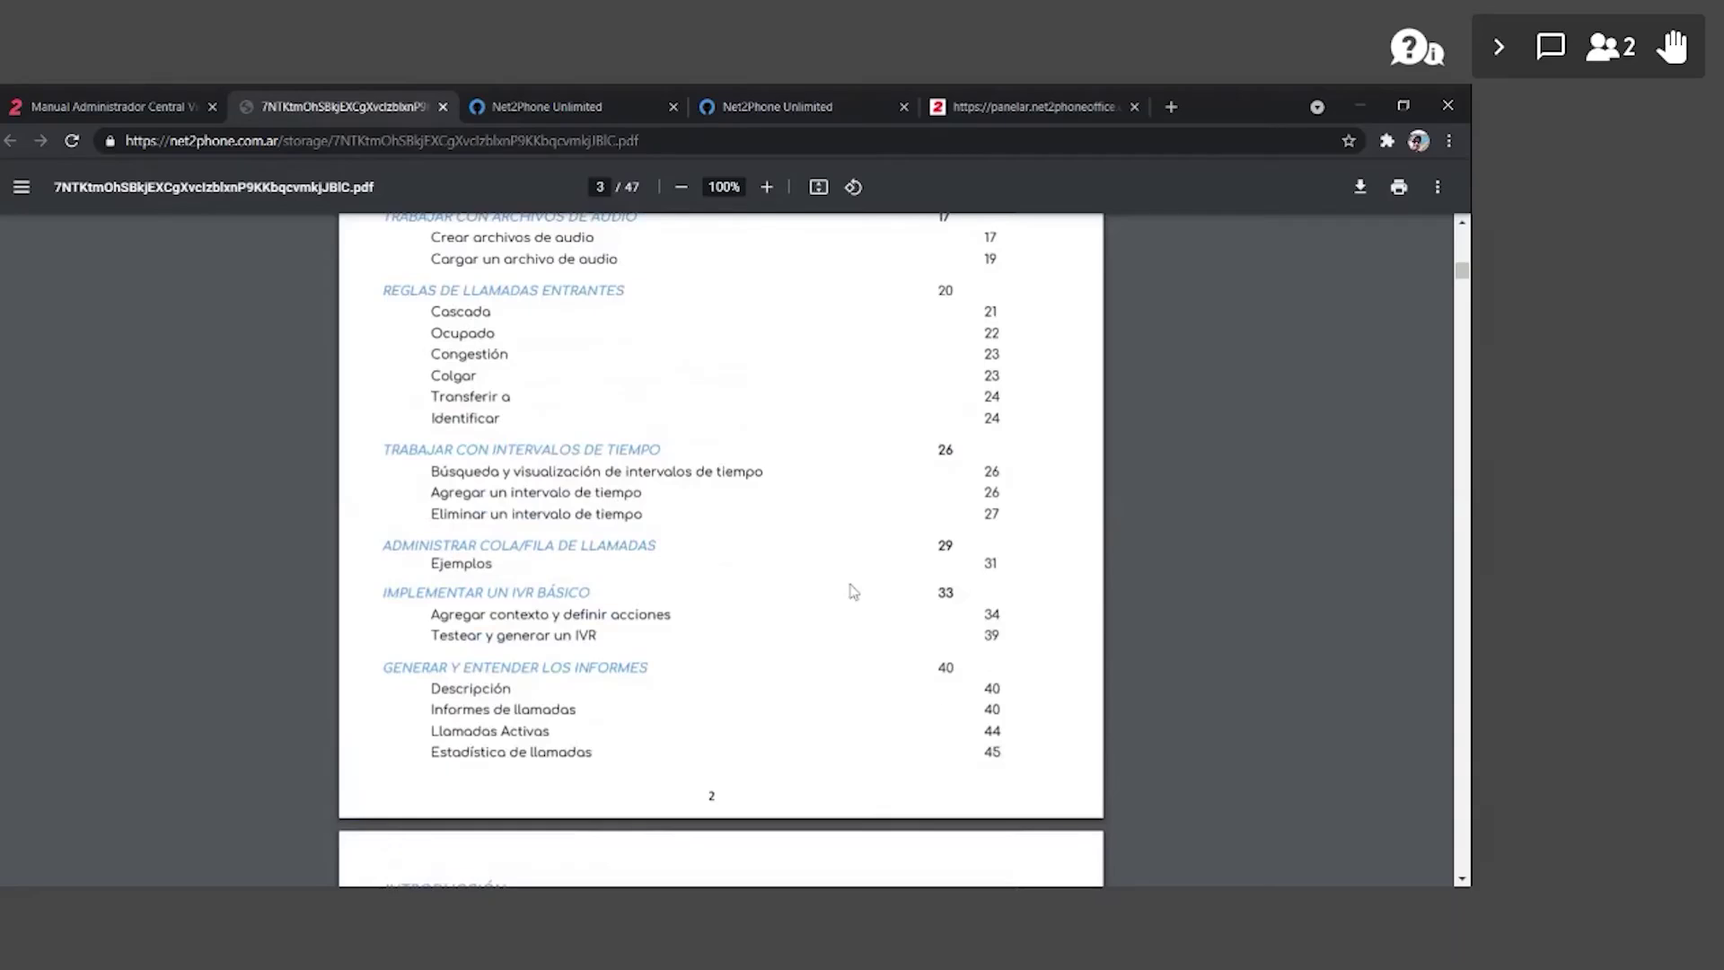
scroll(850, 585, "up", 4)
scroll(850, 588, "down", 1)
scroll(775, 522, "down", 2)
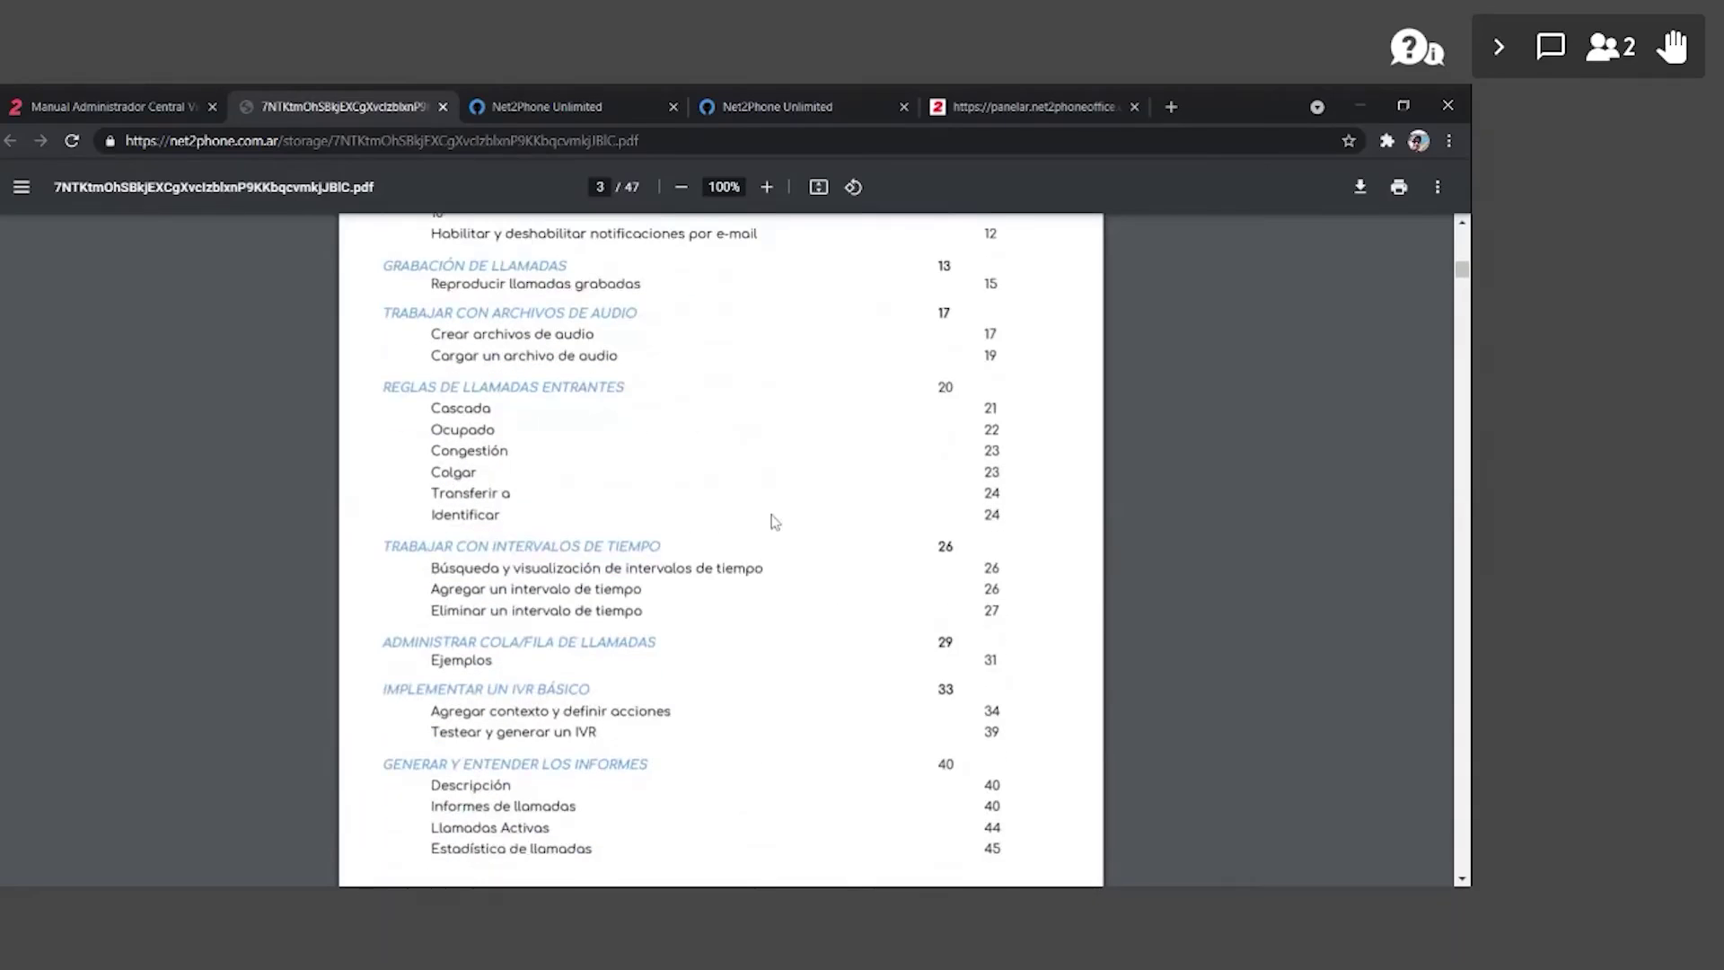
left_click_drag(382, 312, 621, 357)
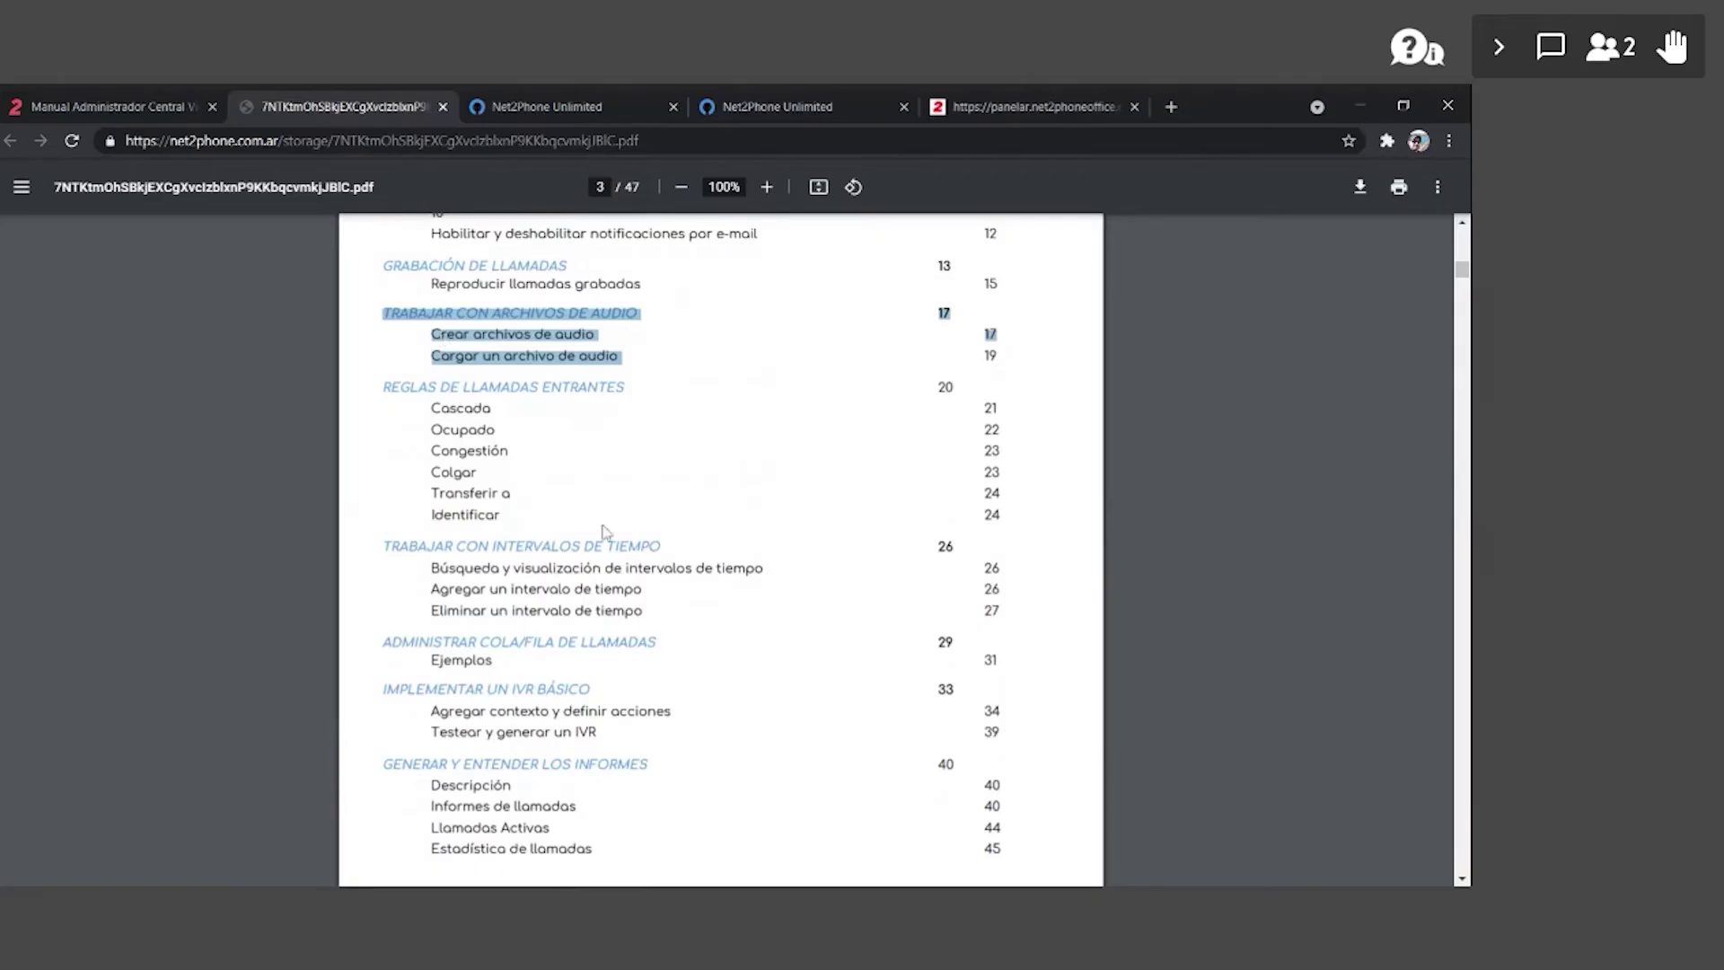
scroll(605, 532, "down", 2)
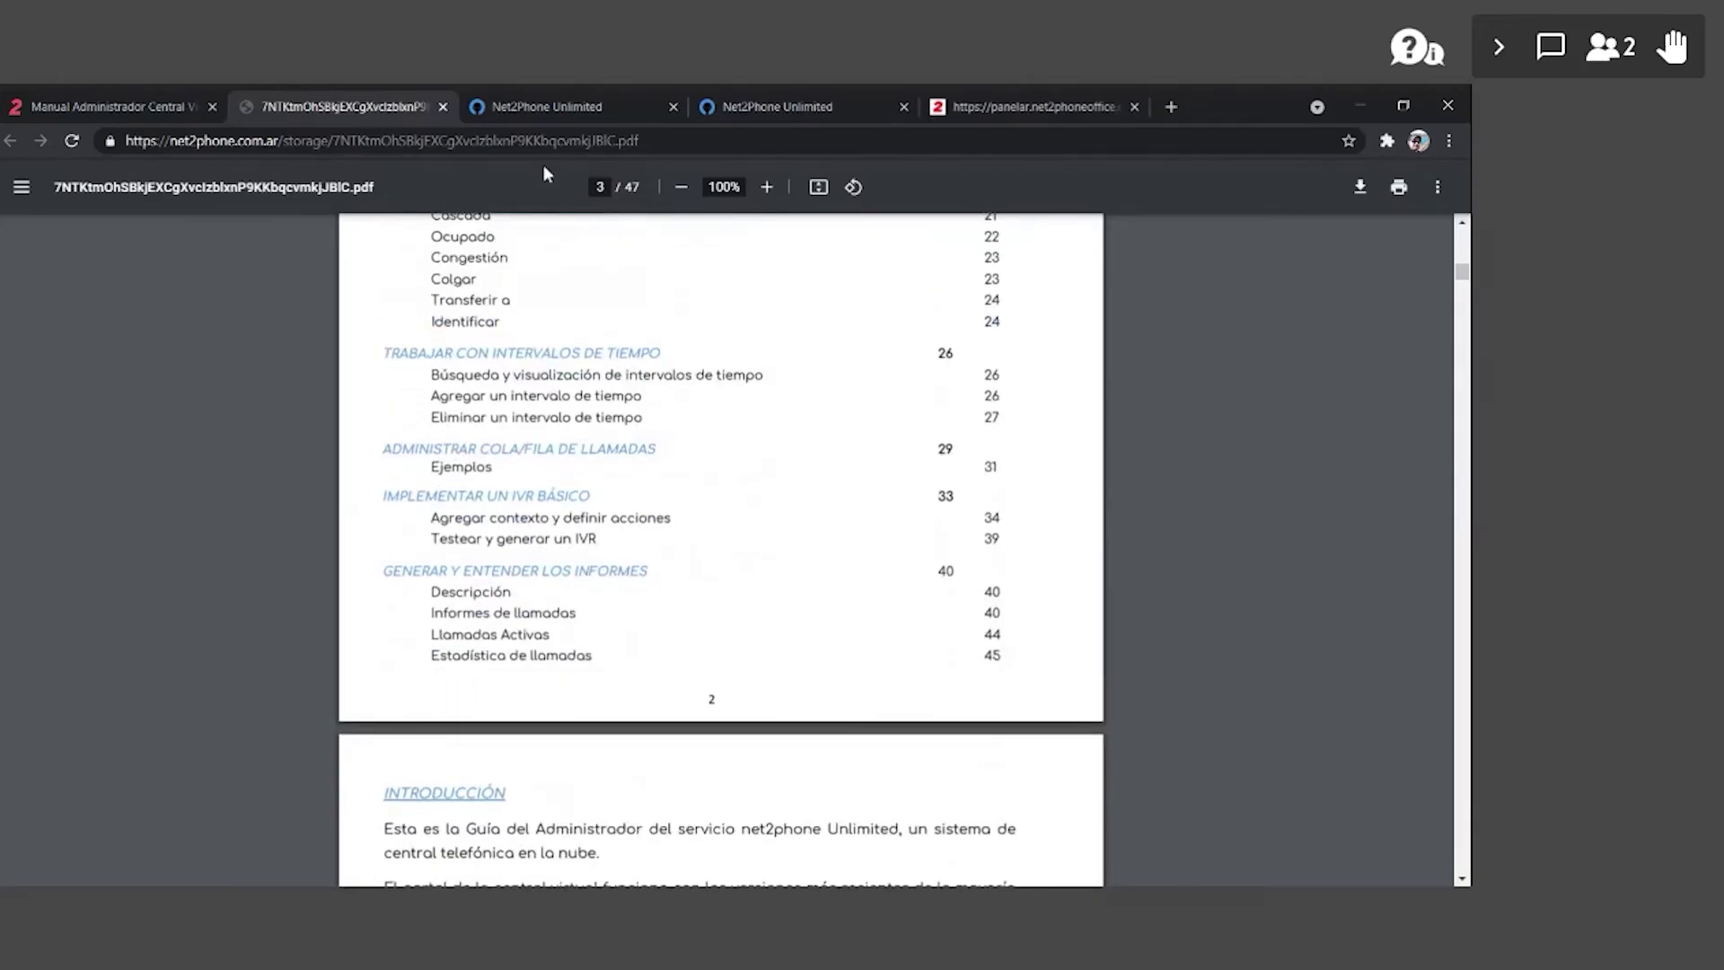
- Switch back to the net2phone portal and open the IVR setup of extension IVR (2000) to reach the new context form for IVR_PRUEBAS
left_click(557, 109)
left_click(778, 106)
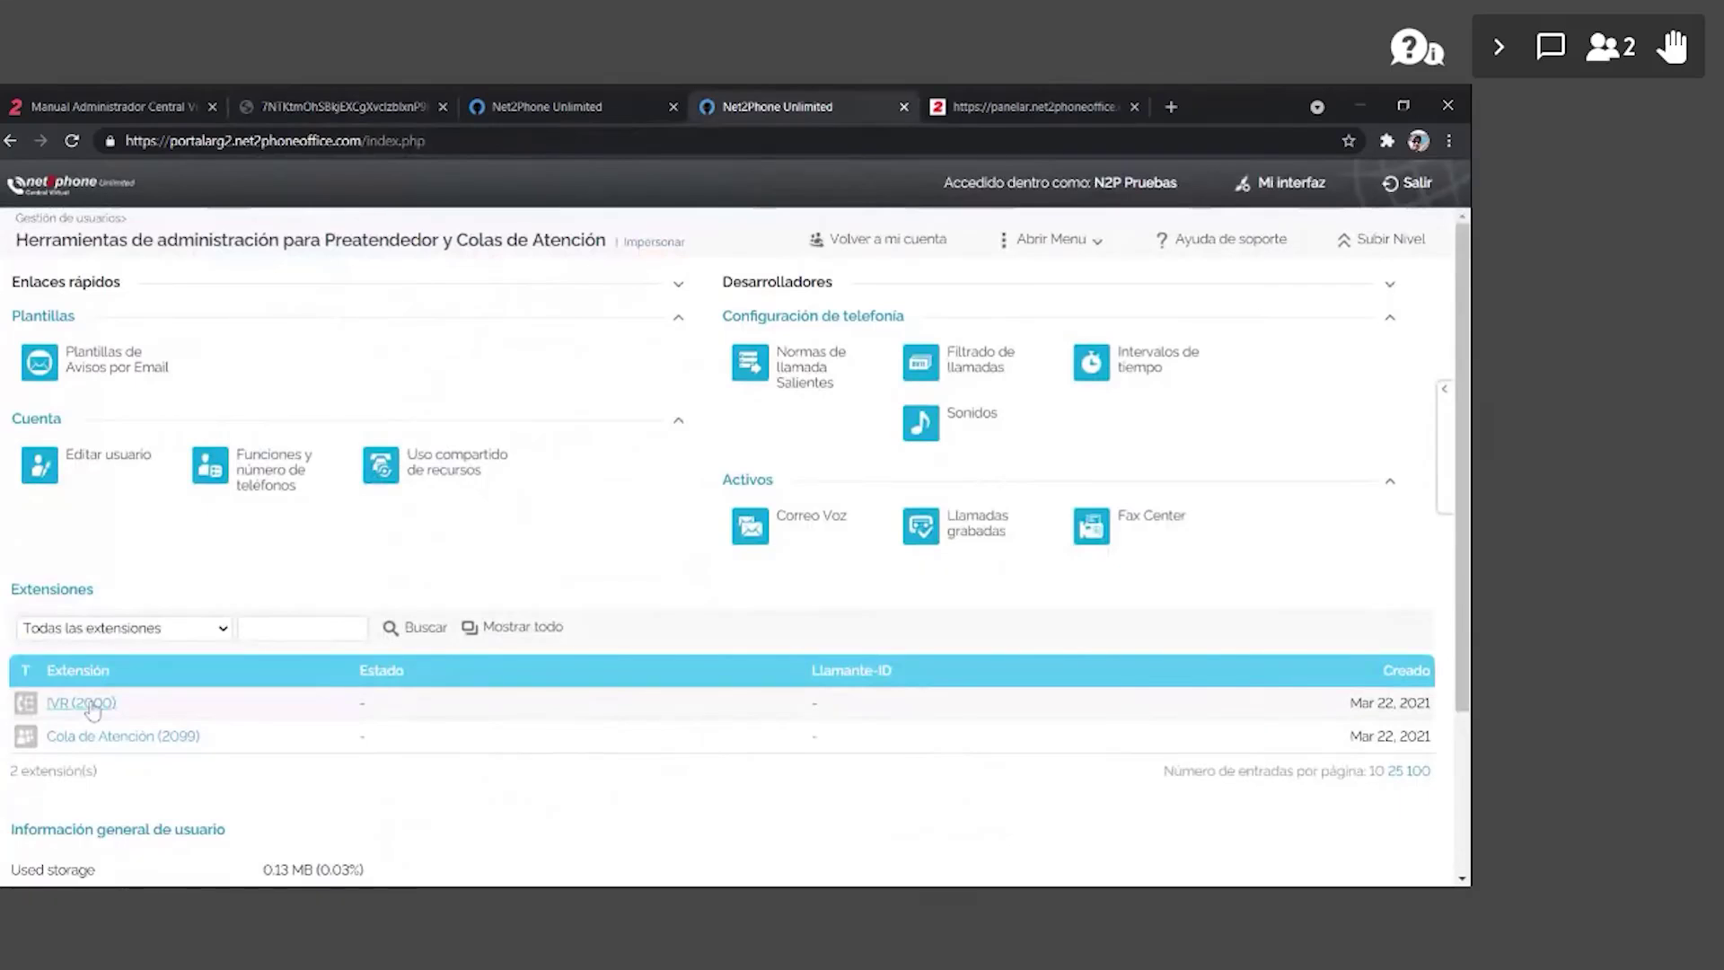
left_click(82, 703)
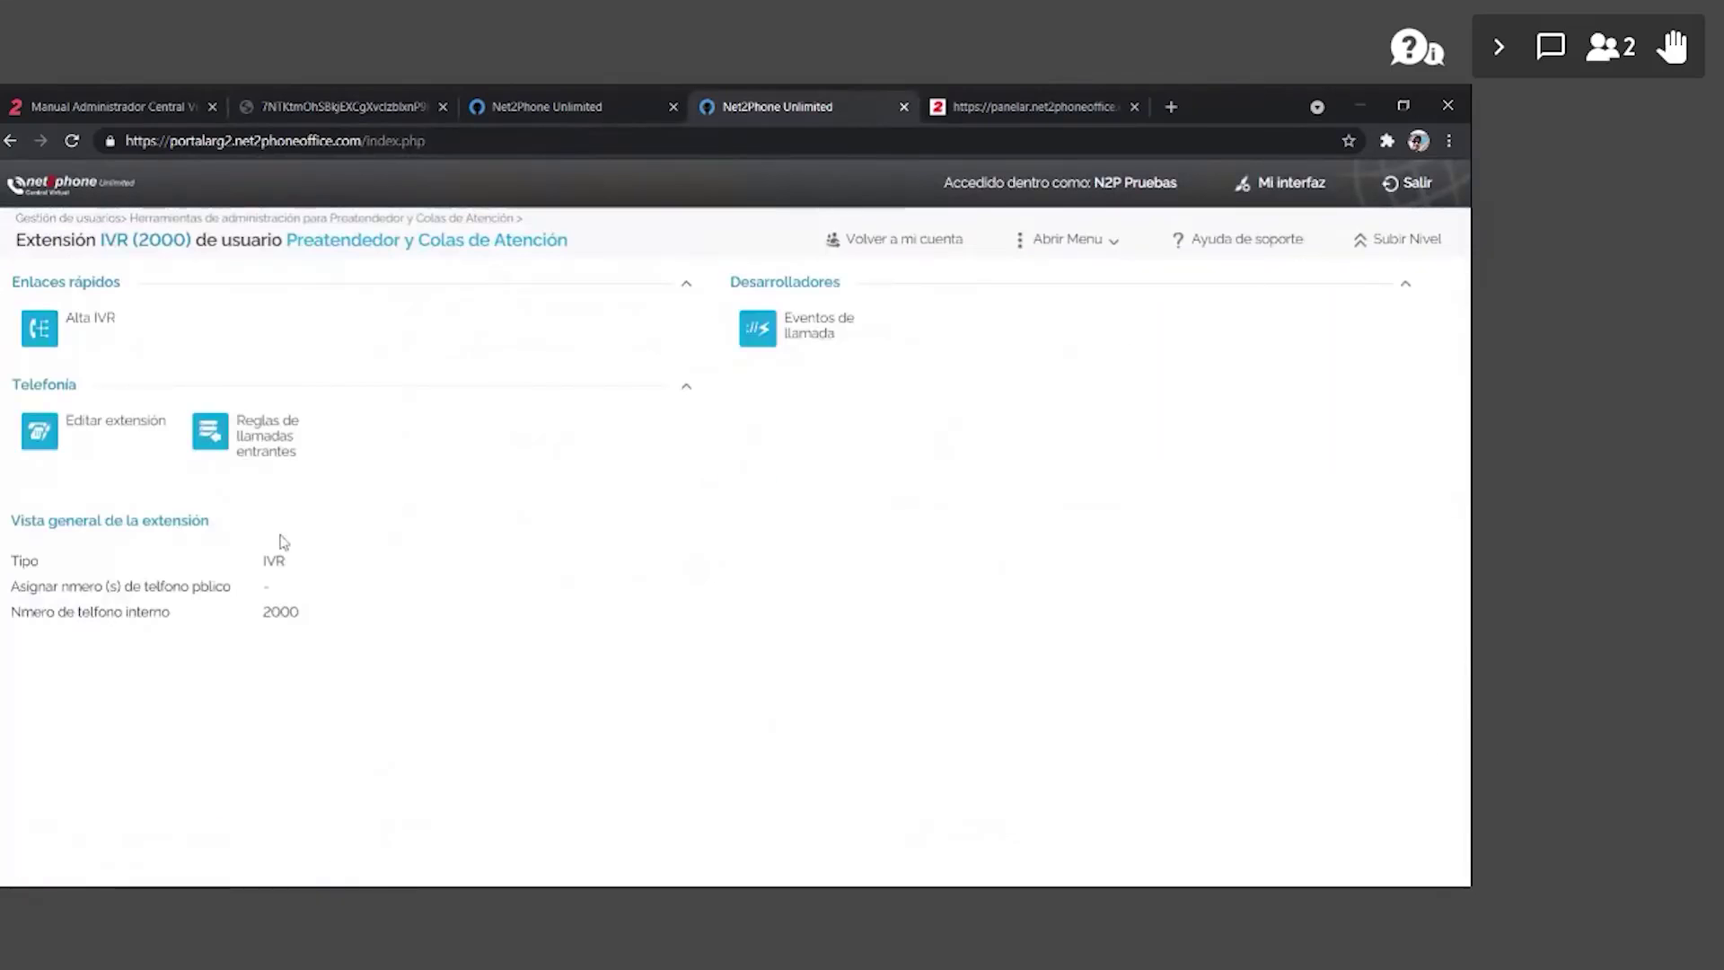
left_click(89, 326)
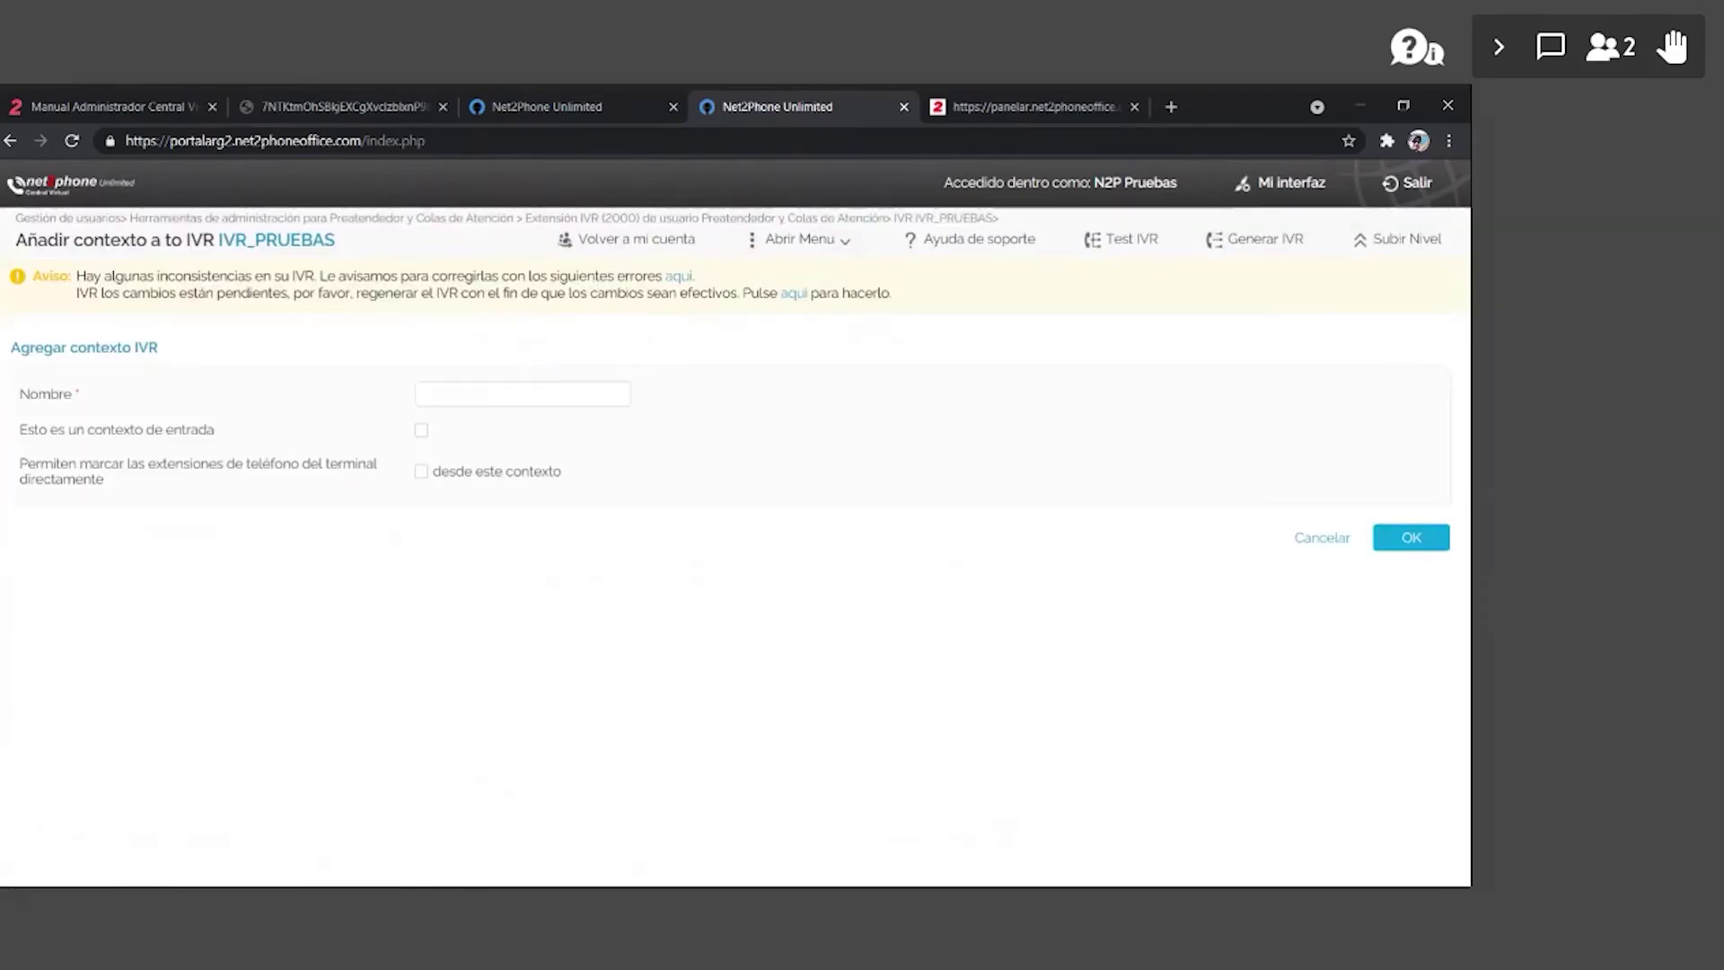
- Add a context named "Inicio" to IVR_PRUEBAS, mark it as an entry context, and review its options
left_click(522, 394)
type("Inicio")
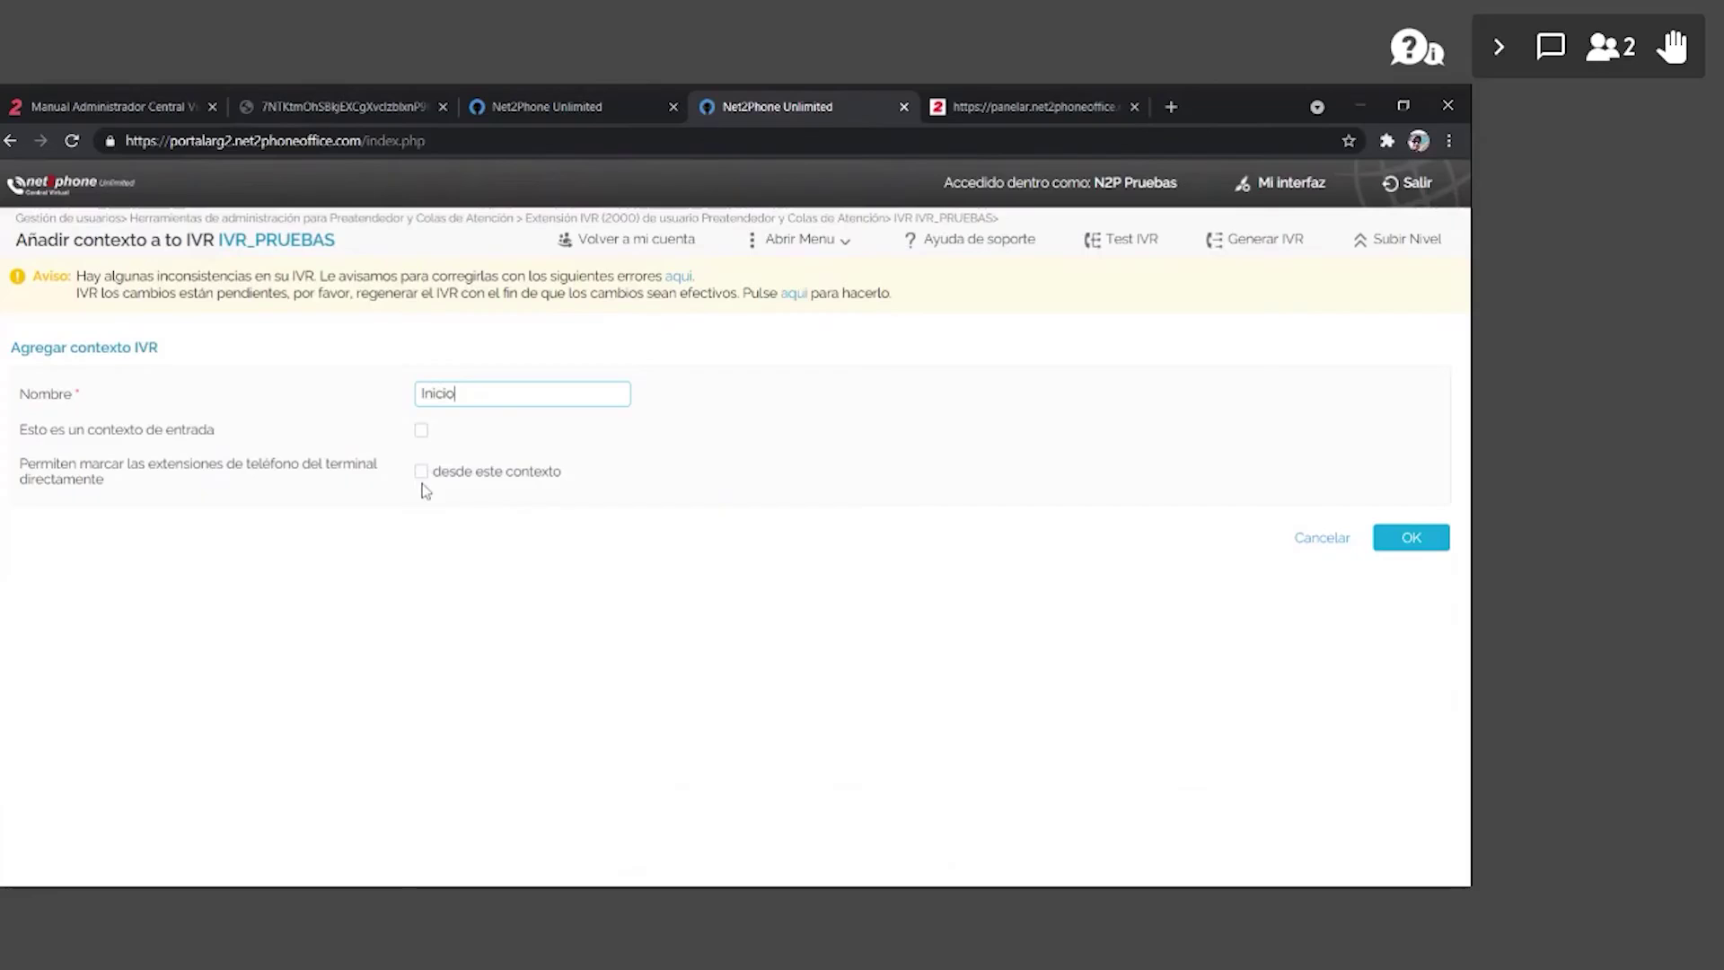
left_click(421, 431)
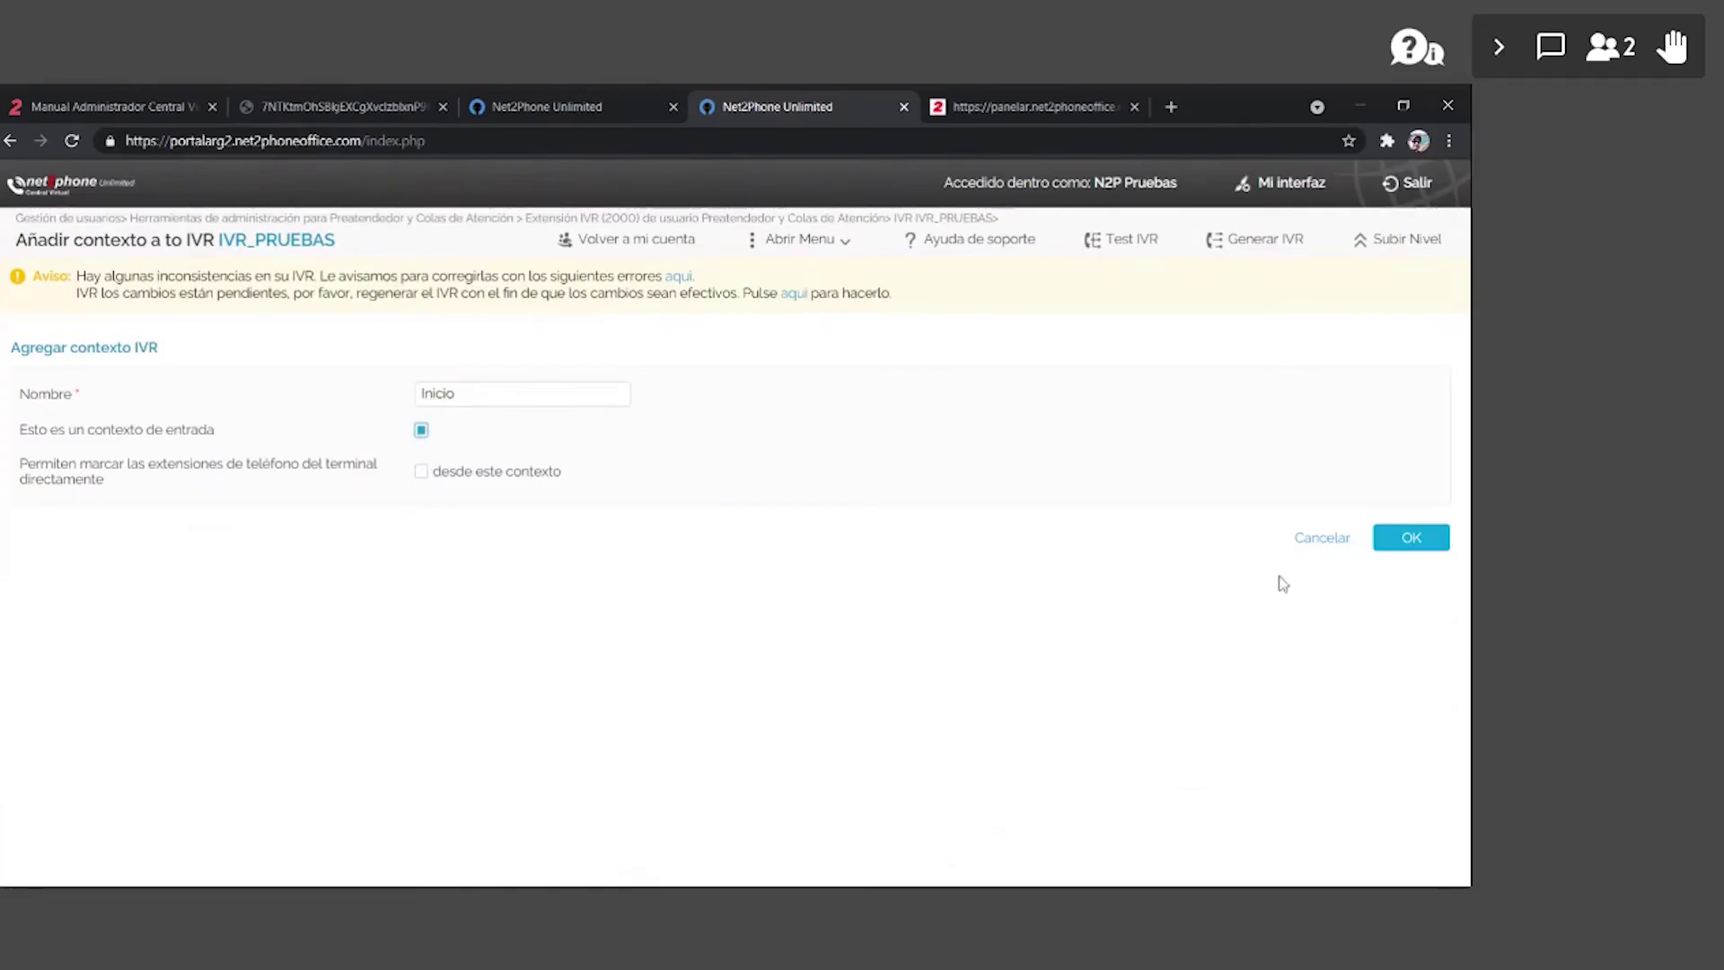
left_click(1412, 537)
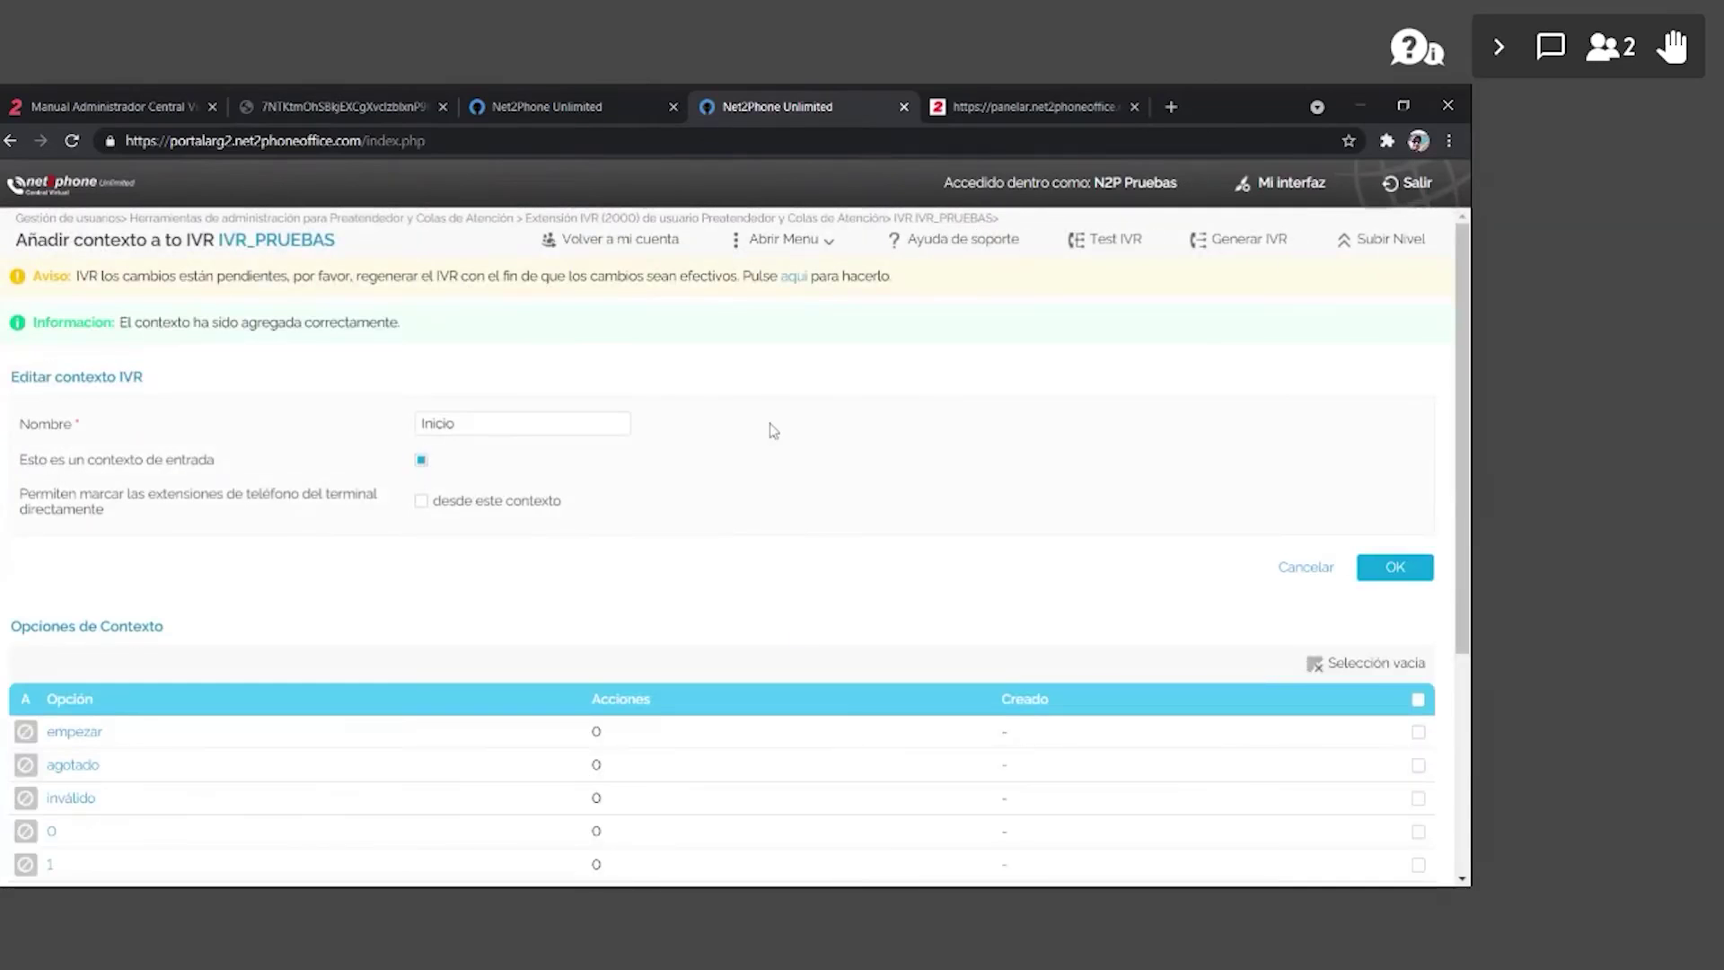
scroll(583, 632, "down", 2)
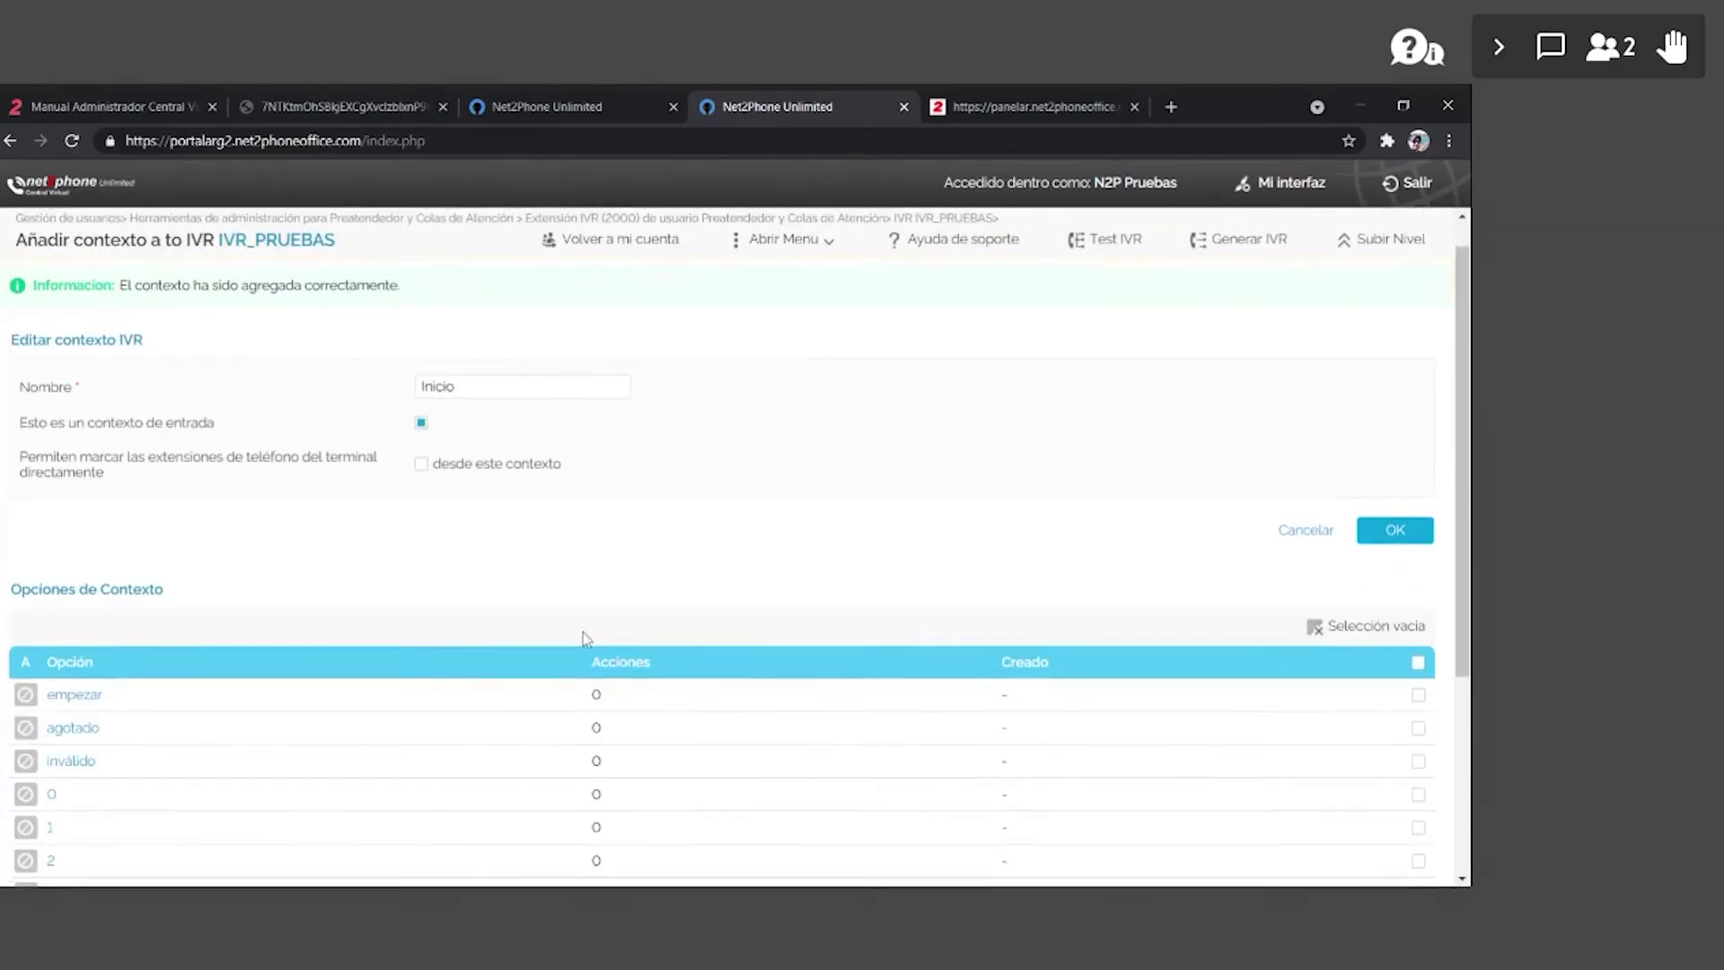
scroll(583, 565, "up", 2)
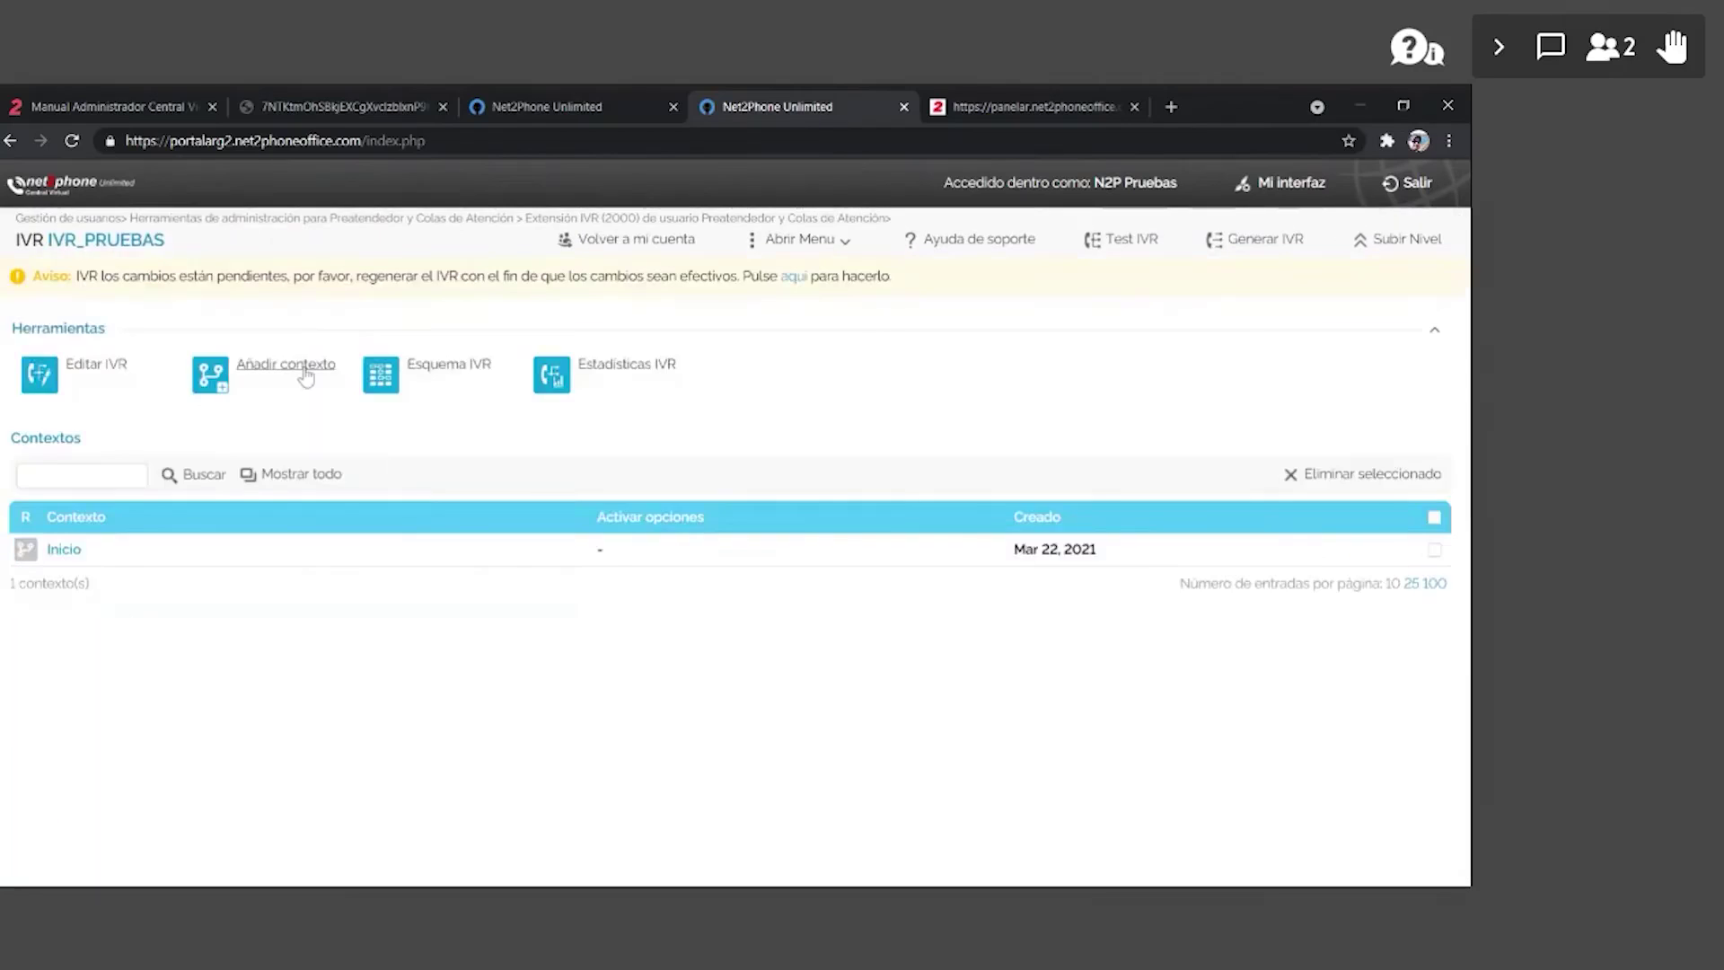
- Add a second context named "Laboral" to IVR_PRUEBAS, without making it an entry context, and return to the IVR overview
left_click(305, 373)
left_click(521, 377)
type("Laboral")
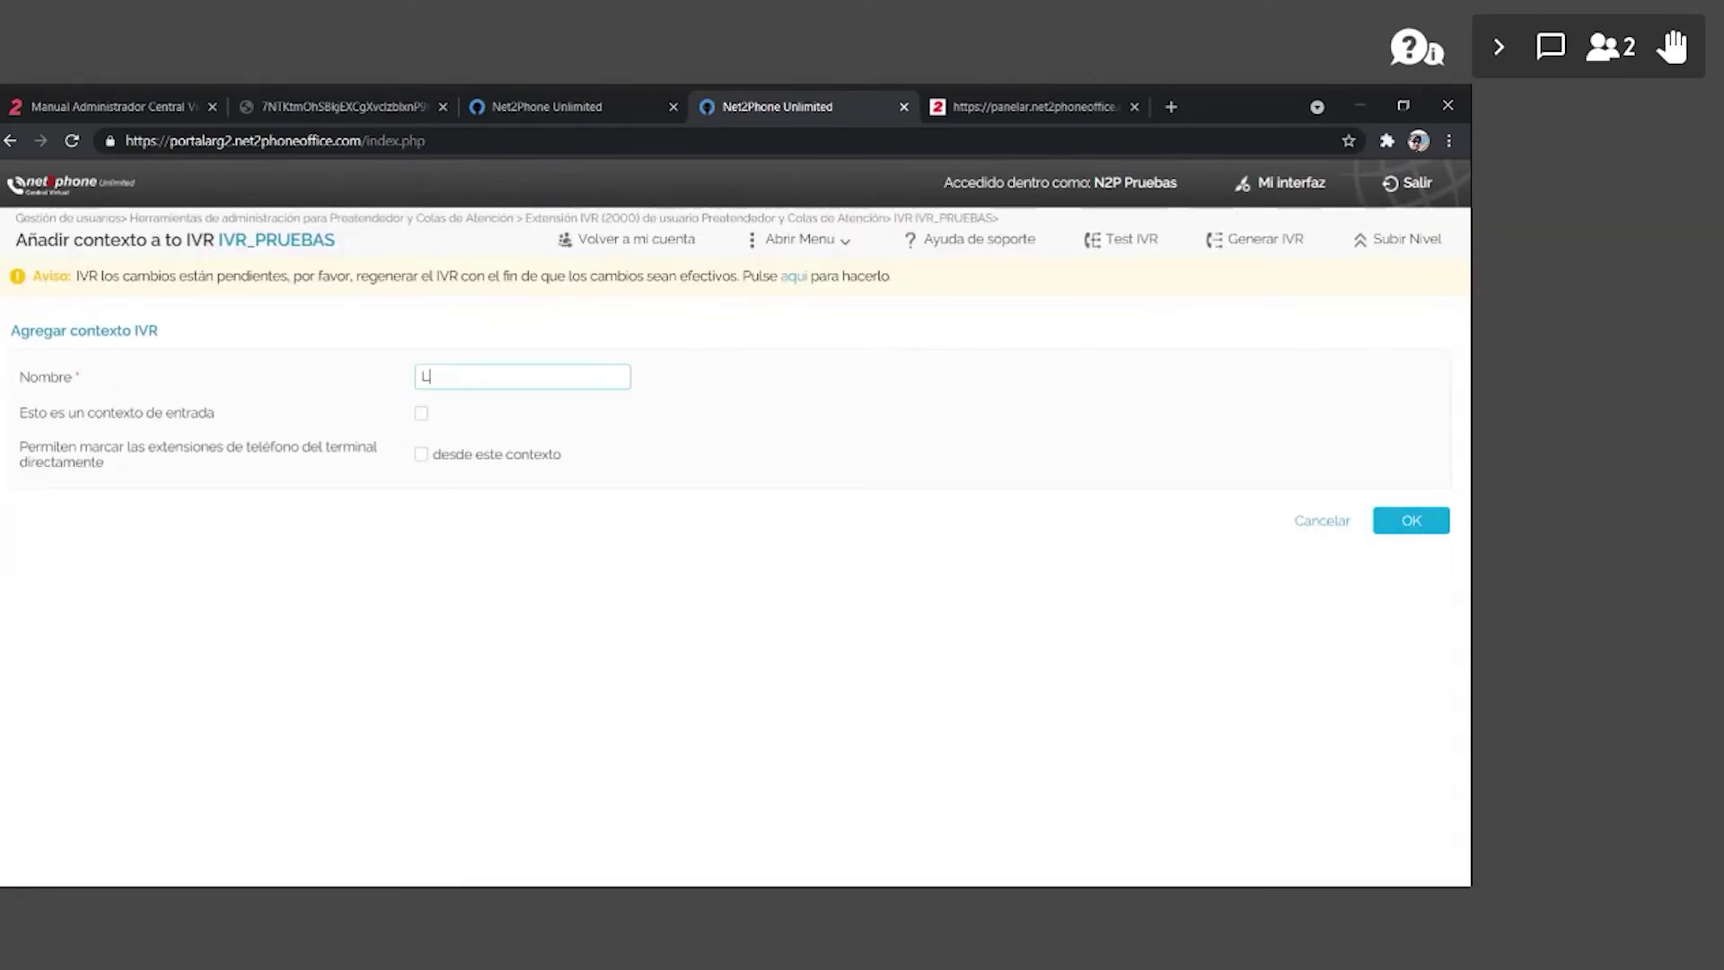
left_click(1412, 520)
left_click(1365, 251)
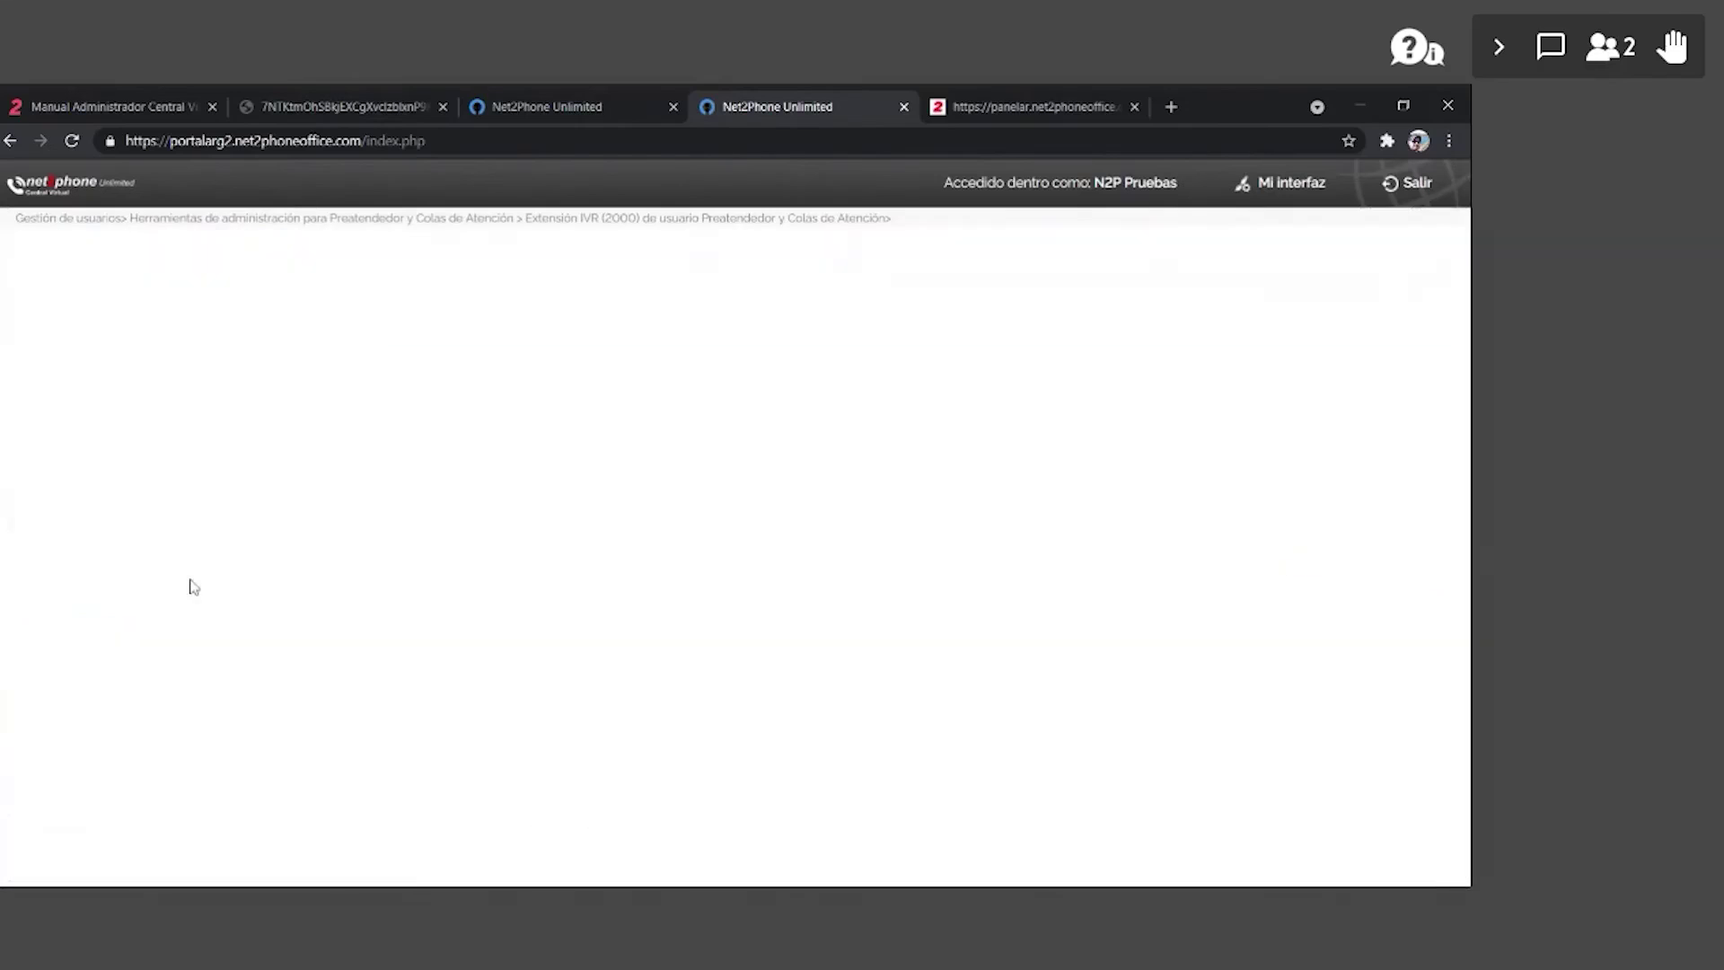
- Add a third context named "No_Laboral" to IVR_PRUEBAS without making it an entry context
left_click(273, 368)
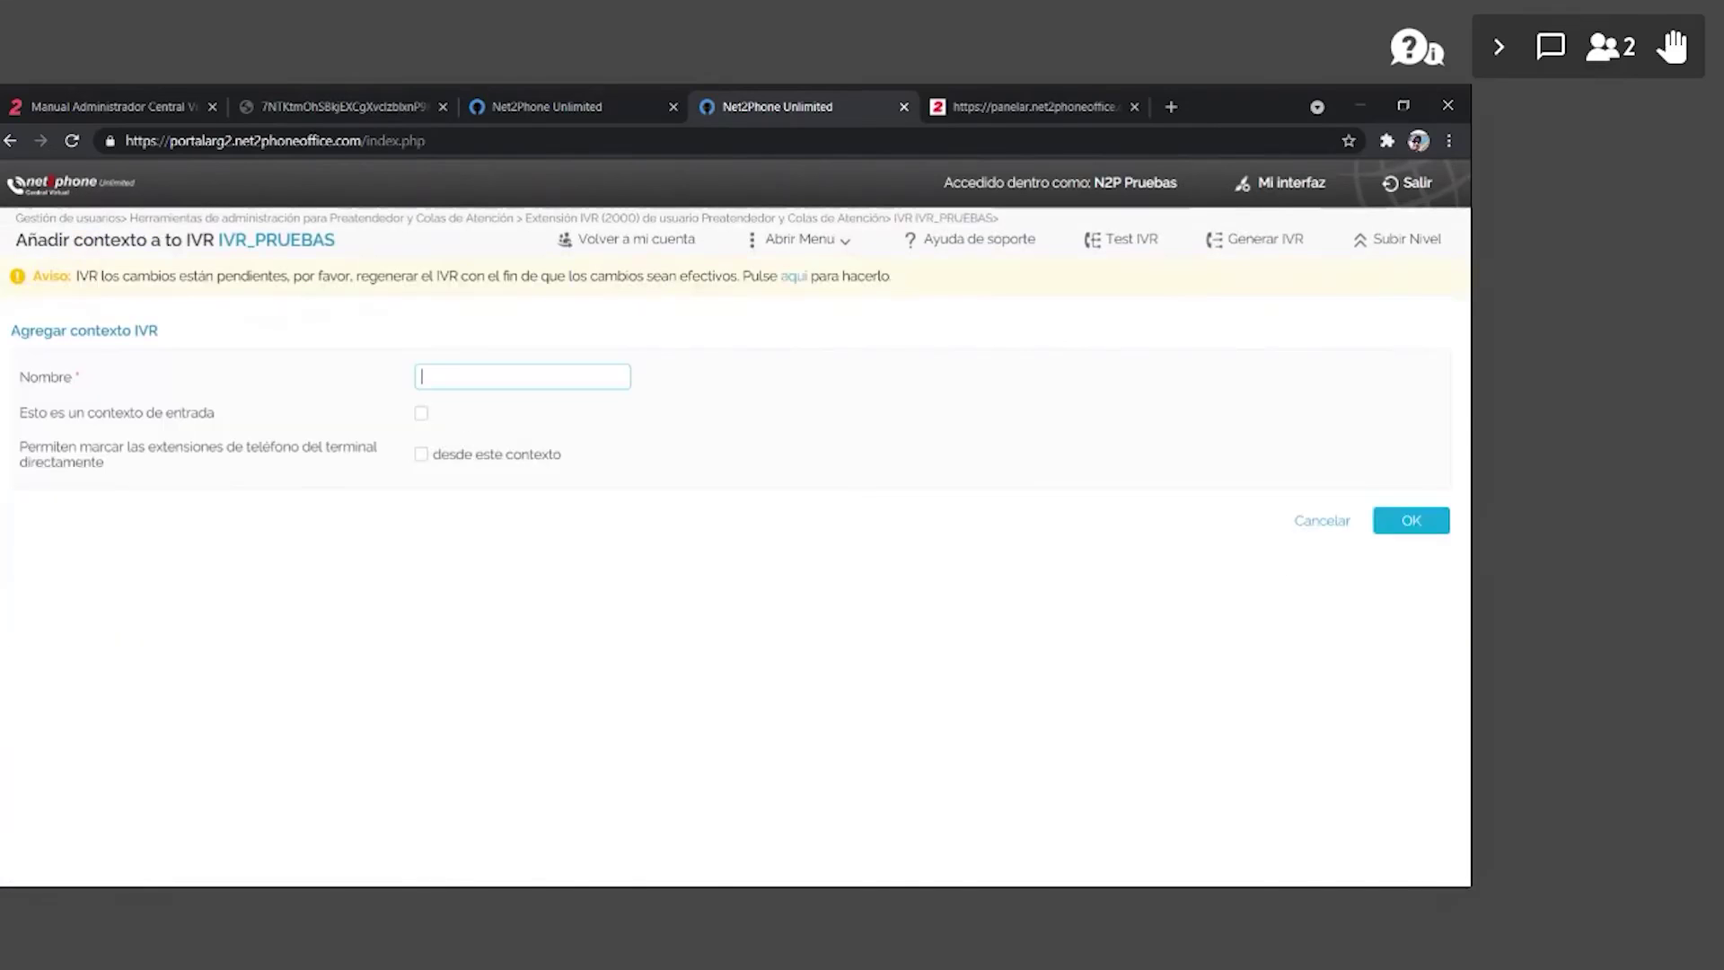
type("No L")
key("BackSpace")
key("BackSpace")
type("Laboral")
left_click(1396, 513)
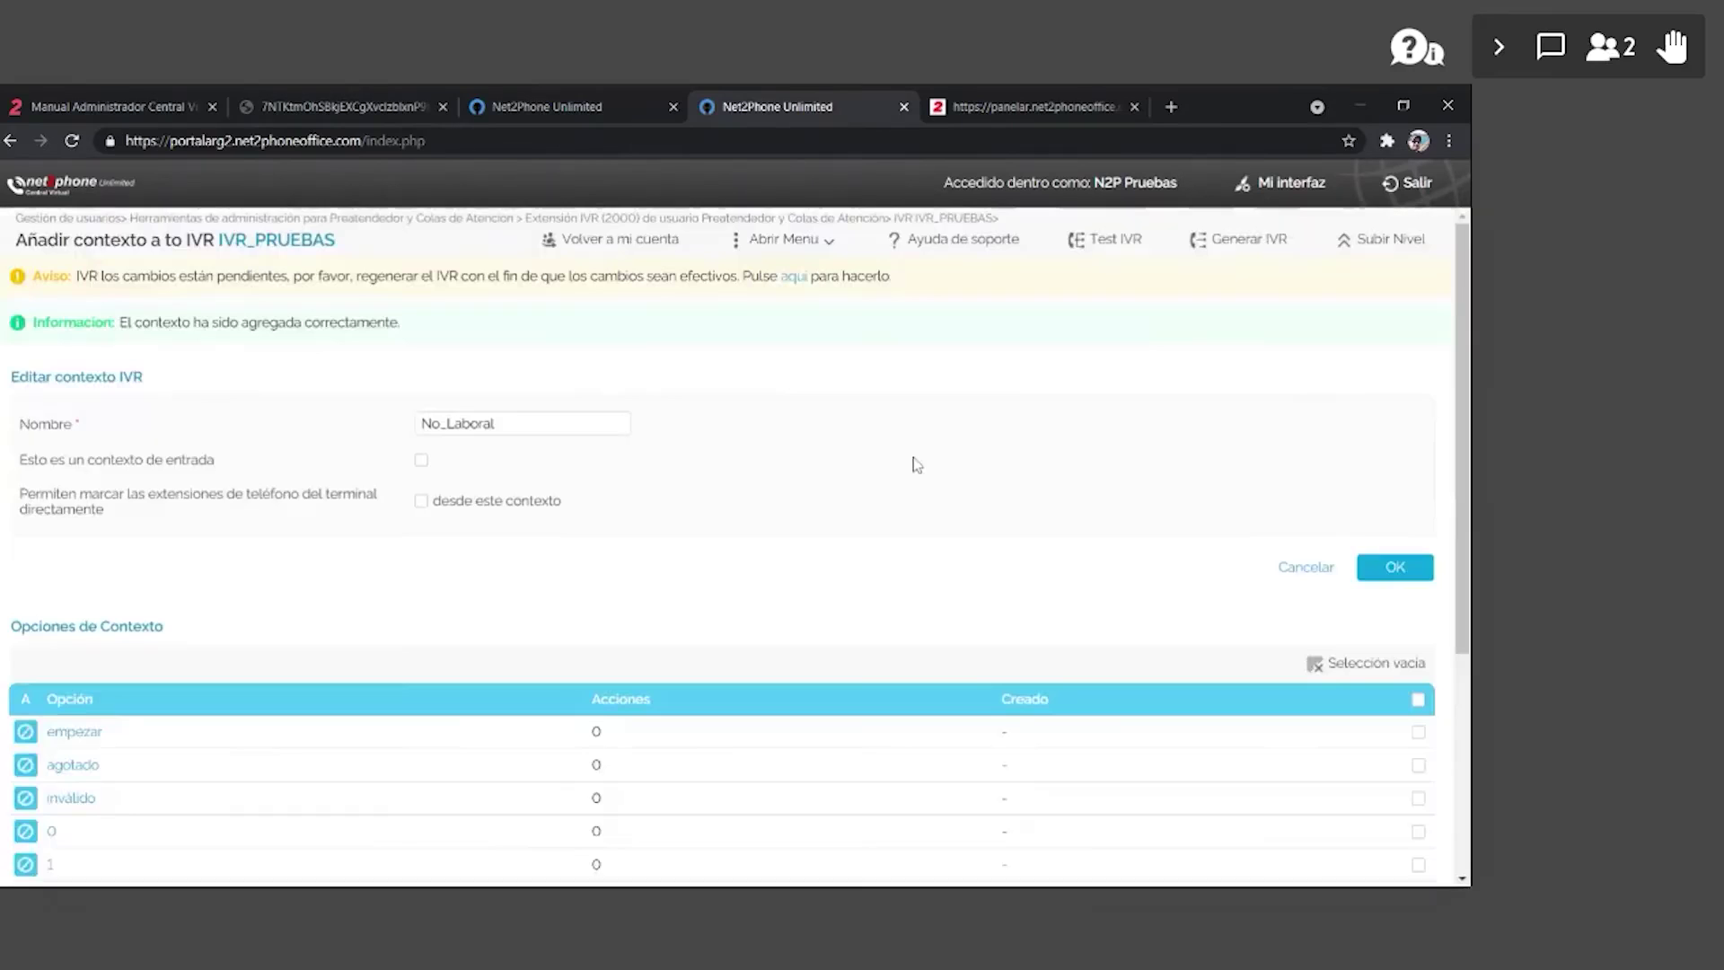
- Start a new time interval named "Laboral" for the user "Preatendedor y Colas de Atención" with time zone America/Argentina/Buenos_Aires
left_click(467, 222)
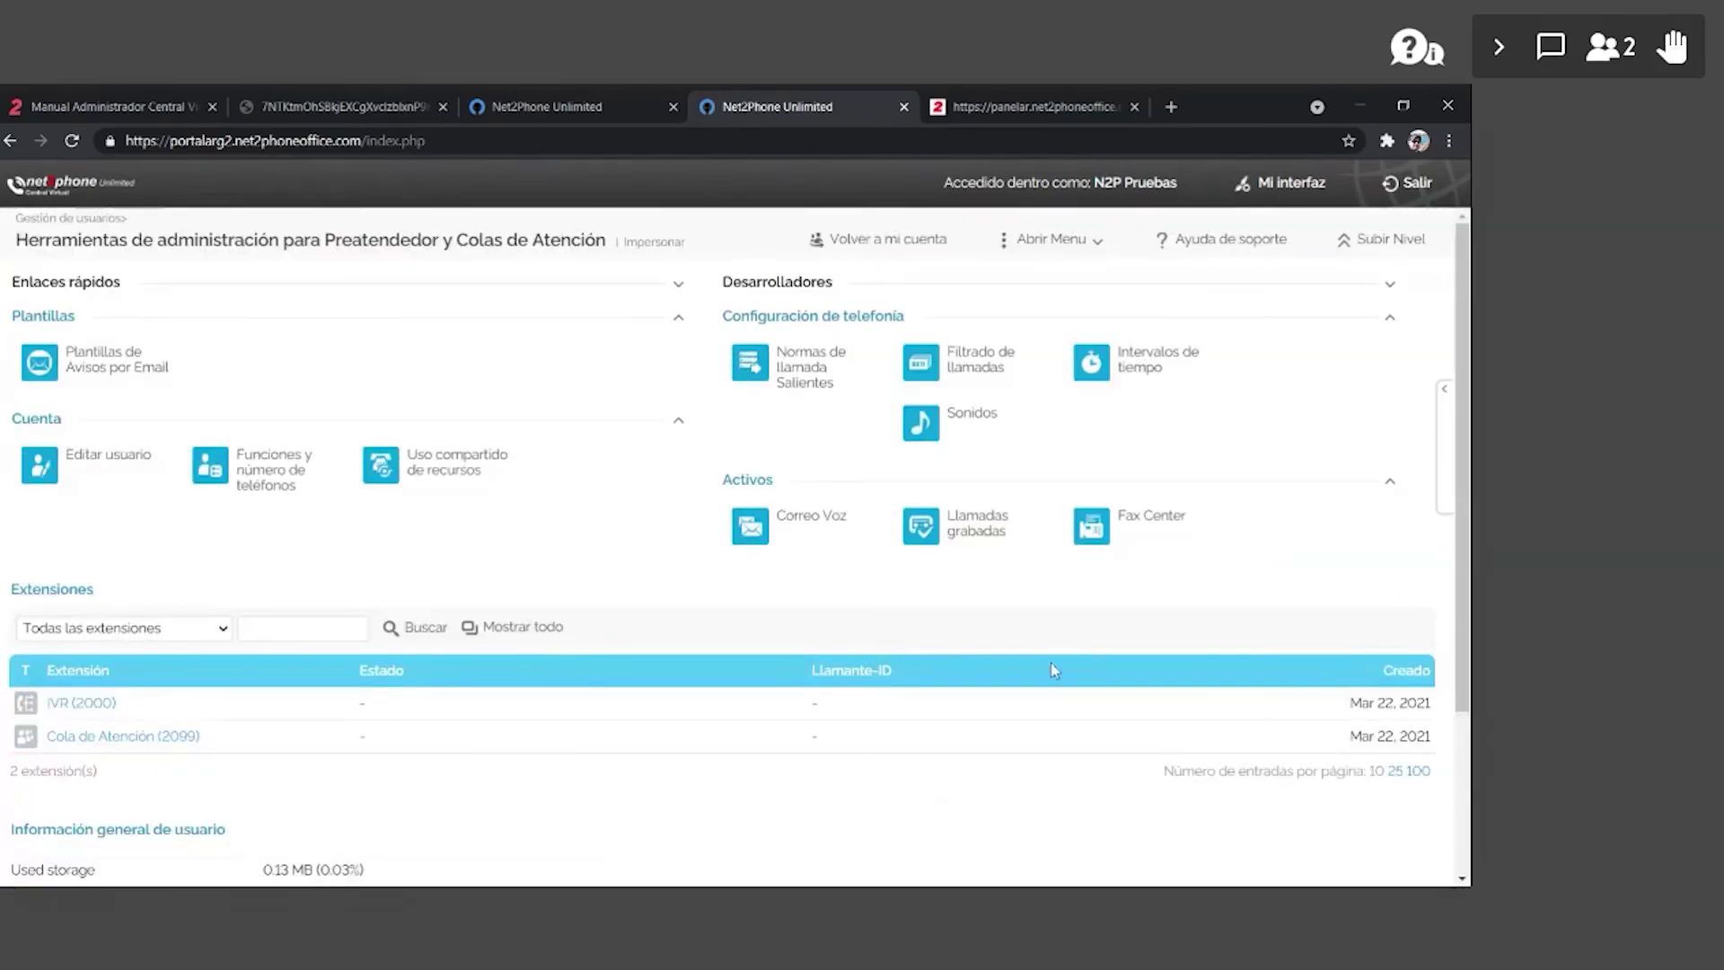
left_click(1138, 368)
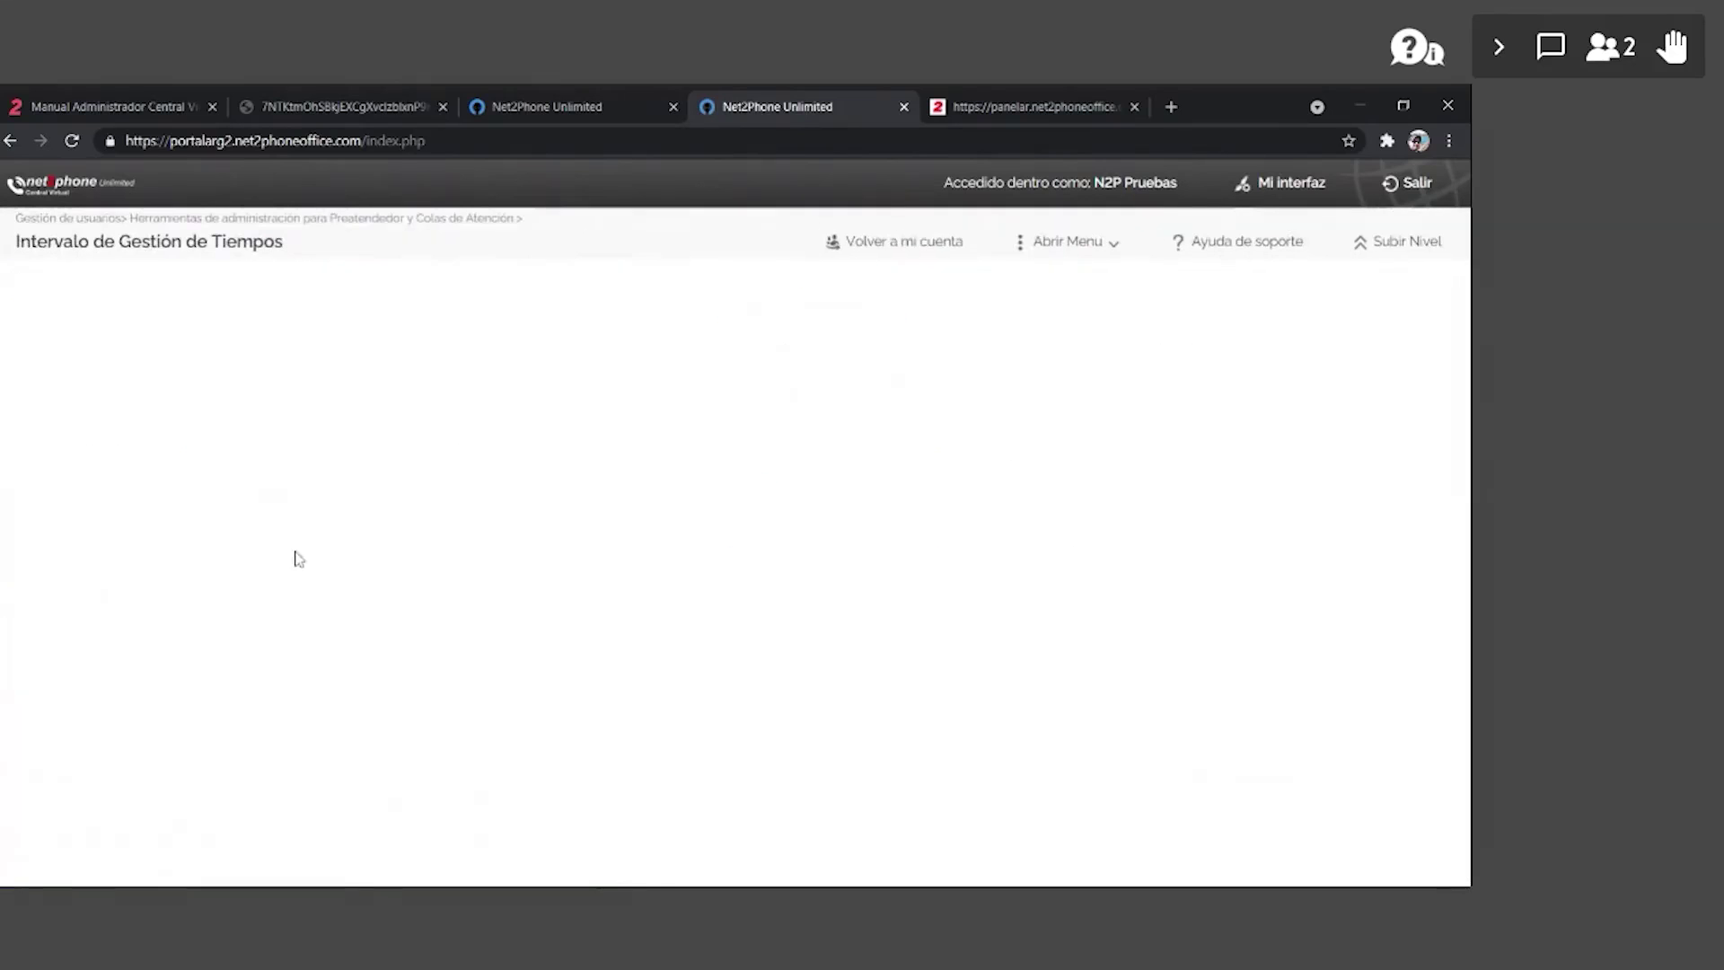
left_click(103, 350)
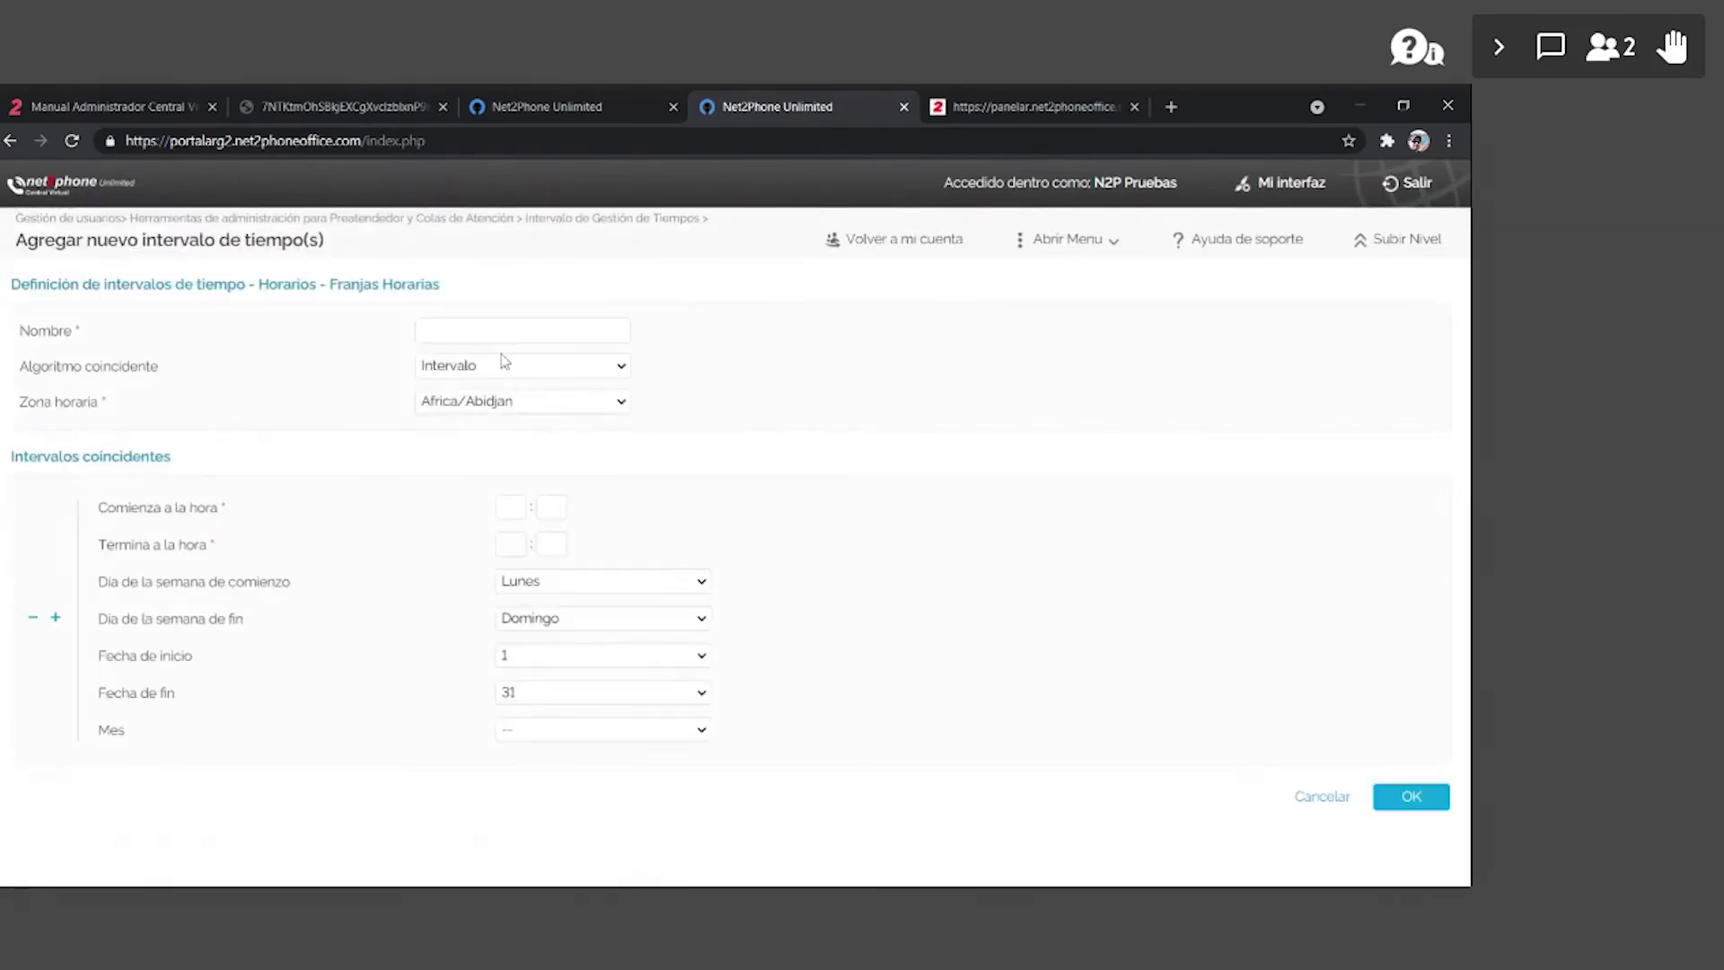
left_click(476, 404)
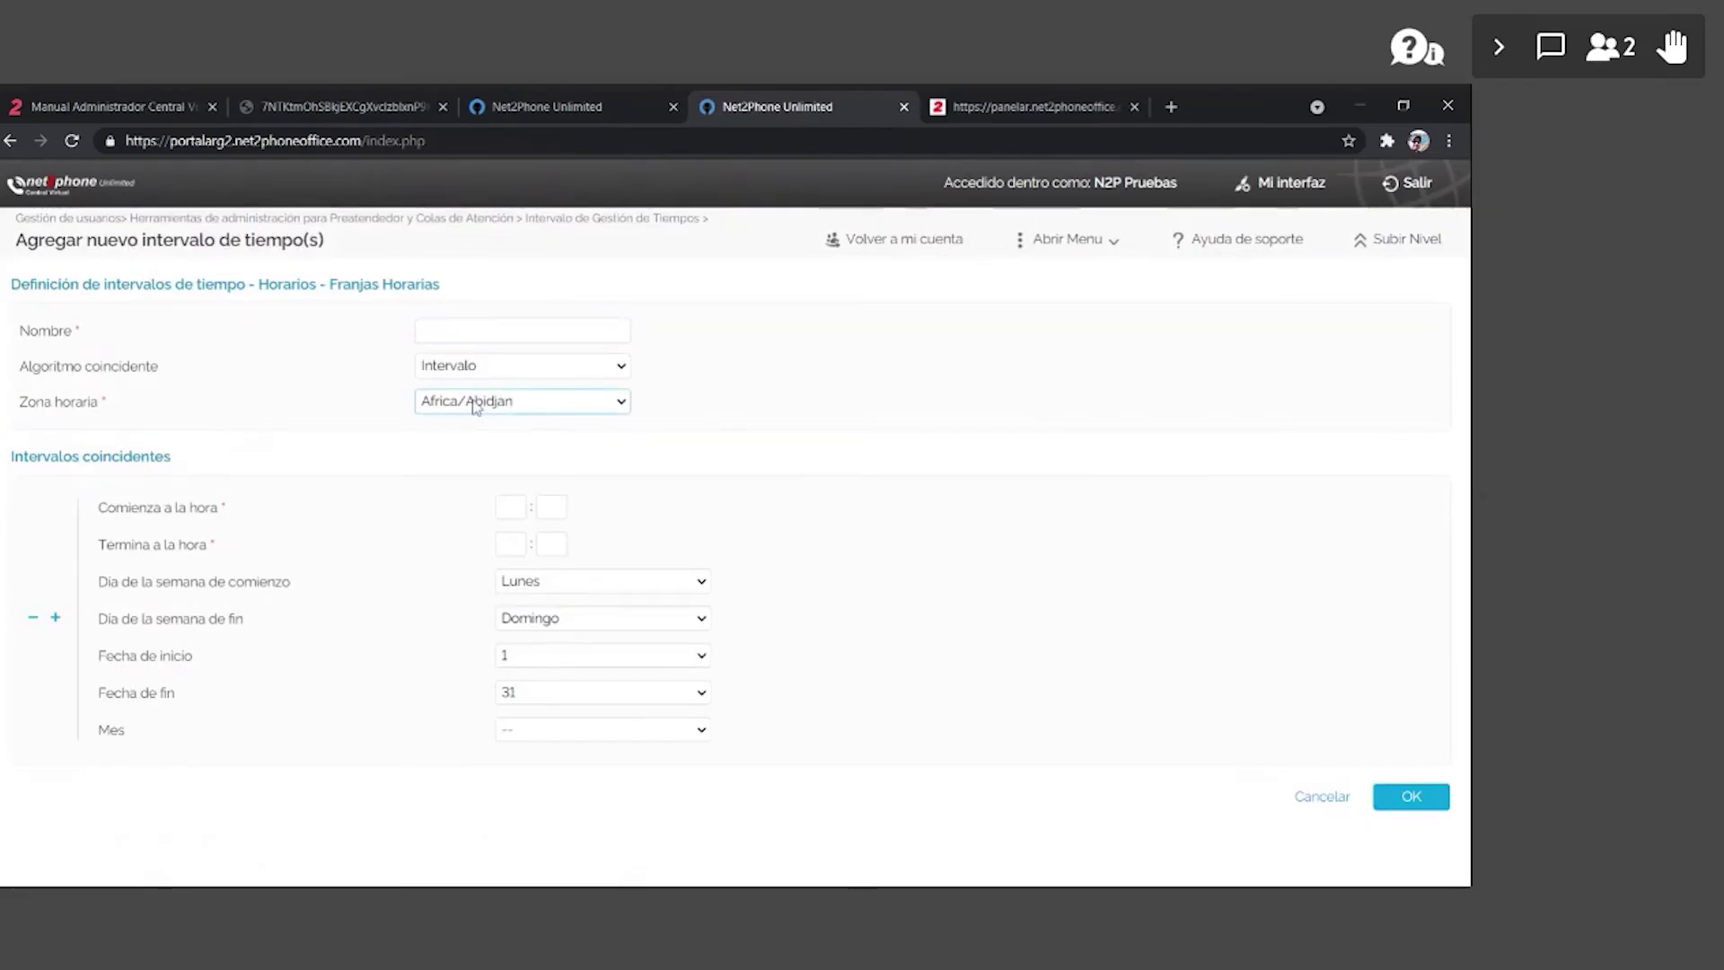
type("am")
type("america/ar")
left_click(522, 329)
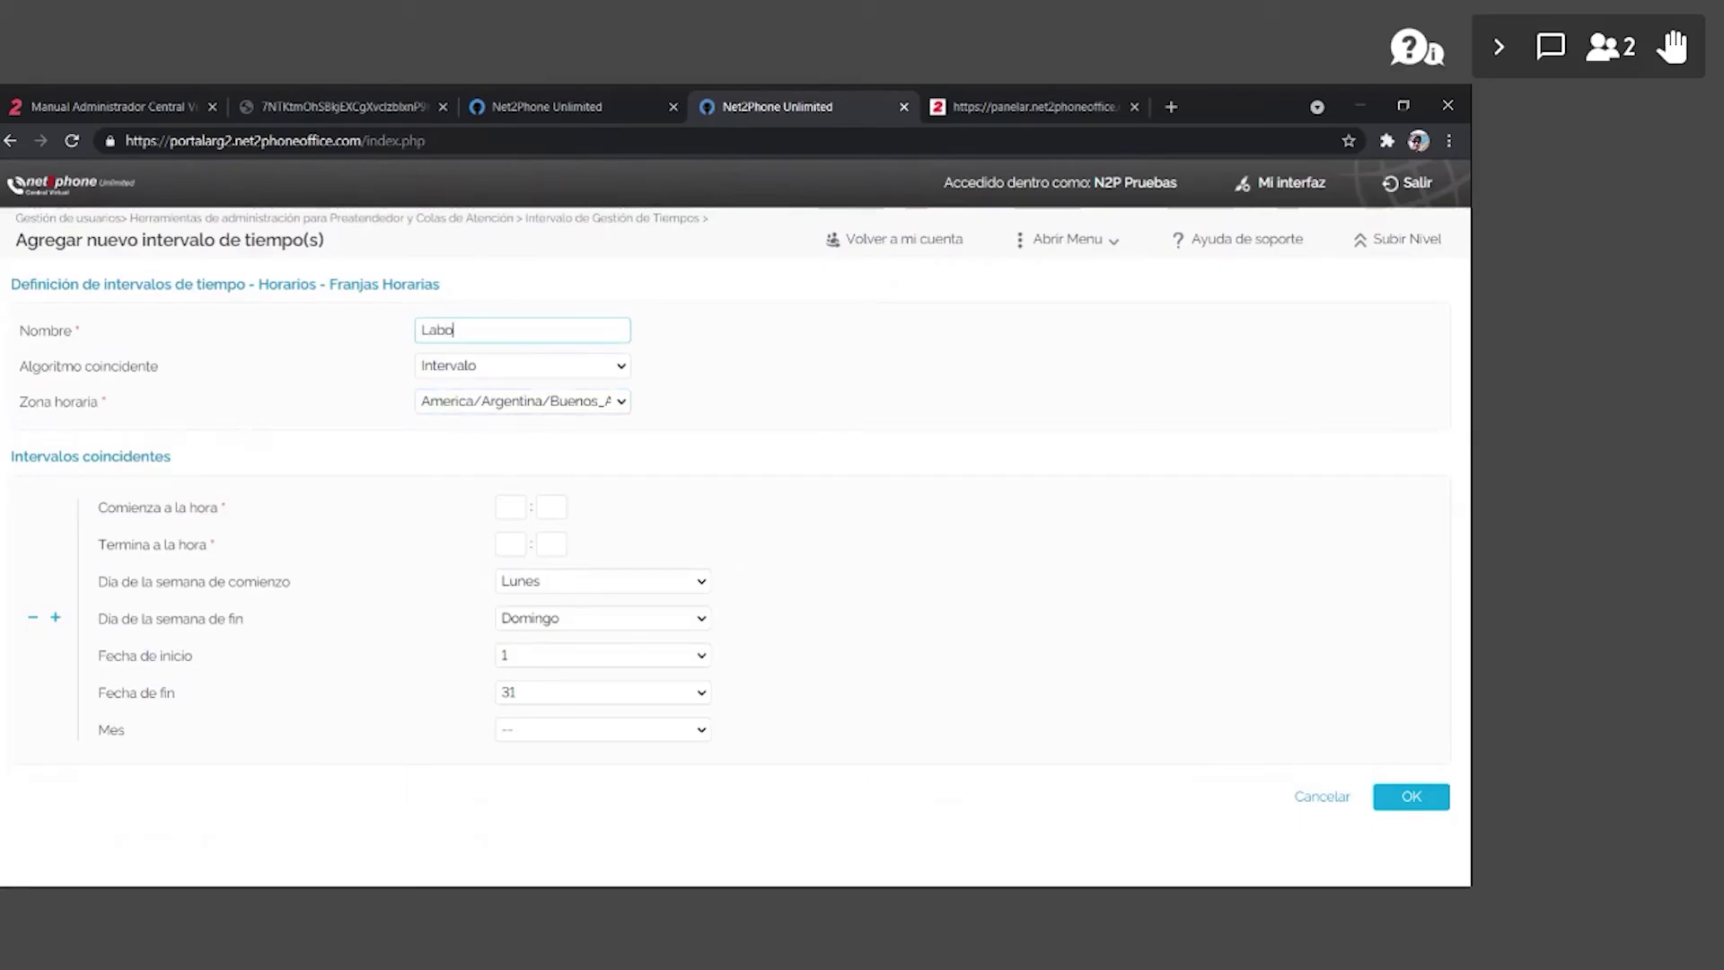
type("Laboral")
- Set the time interval to run from 9:00 to 21:00, choose its ending weekday, and save it
left_click(510, 507)
key("Tab")
type("00")
type("21")
key("Tab")
type("00")
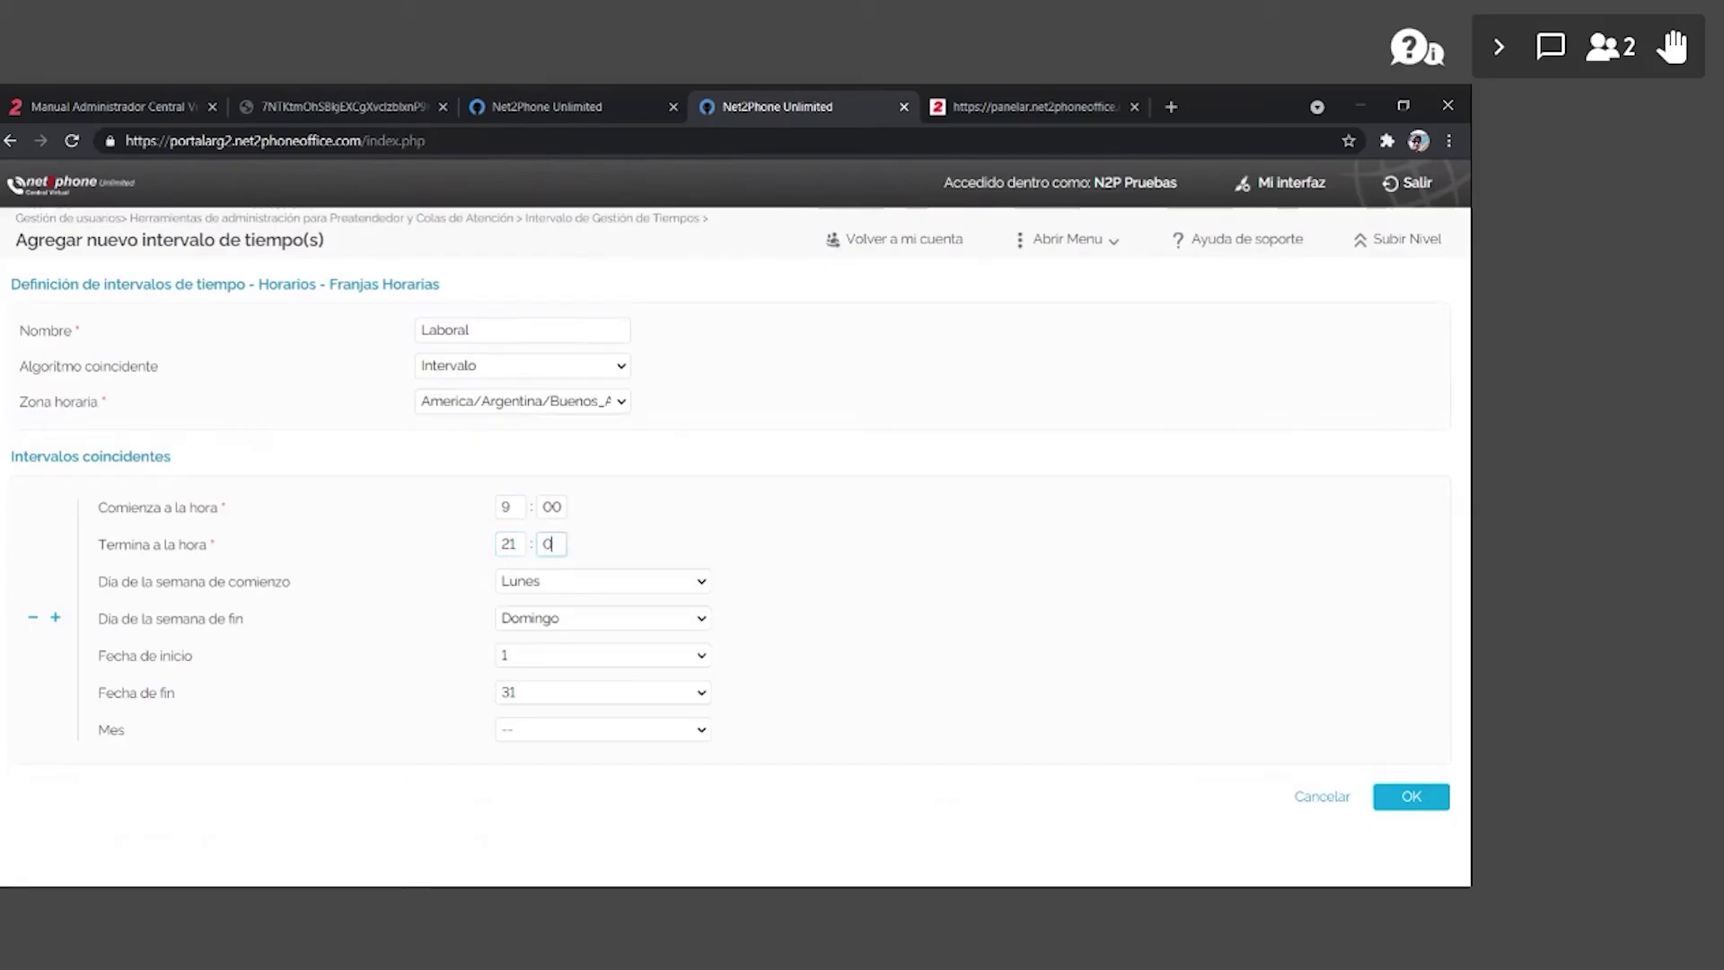
left_click(593, 620)
left_click(1394, 806)
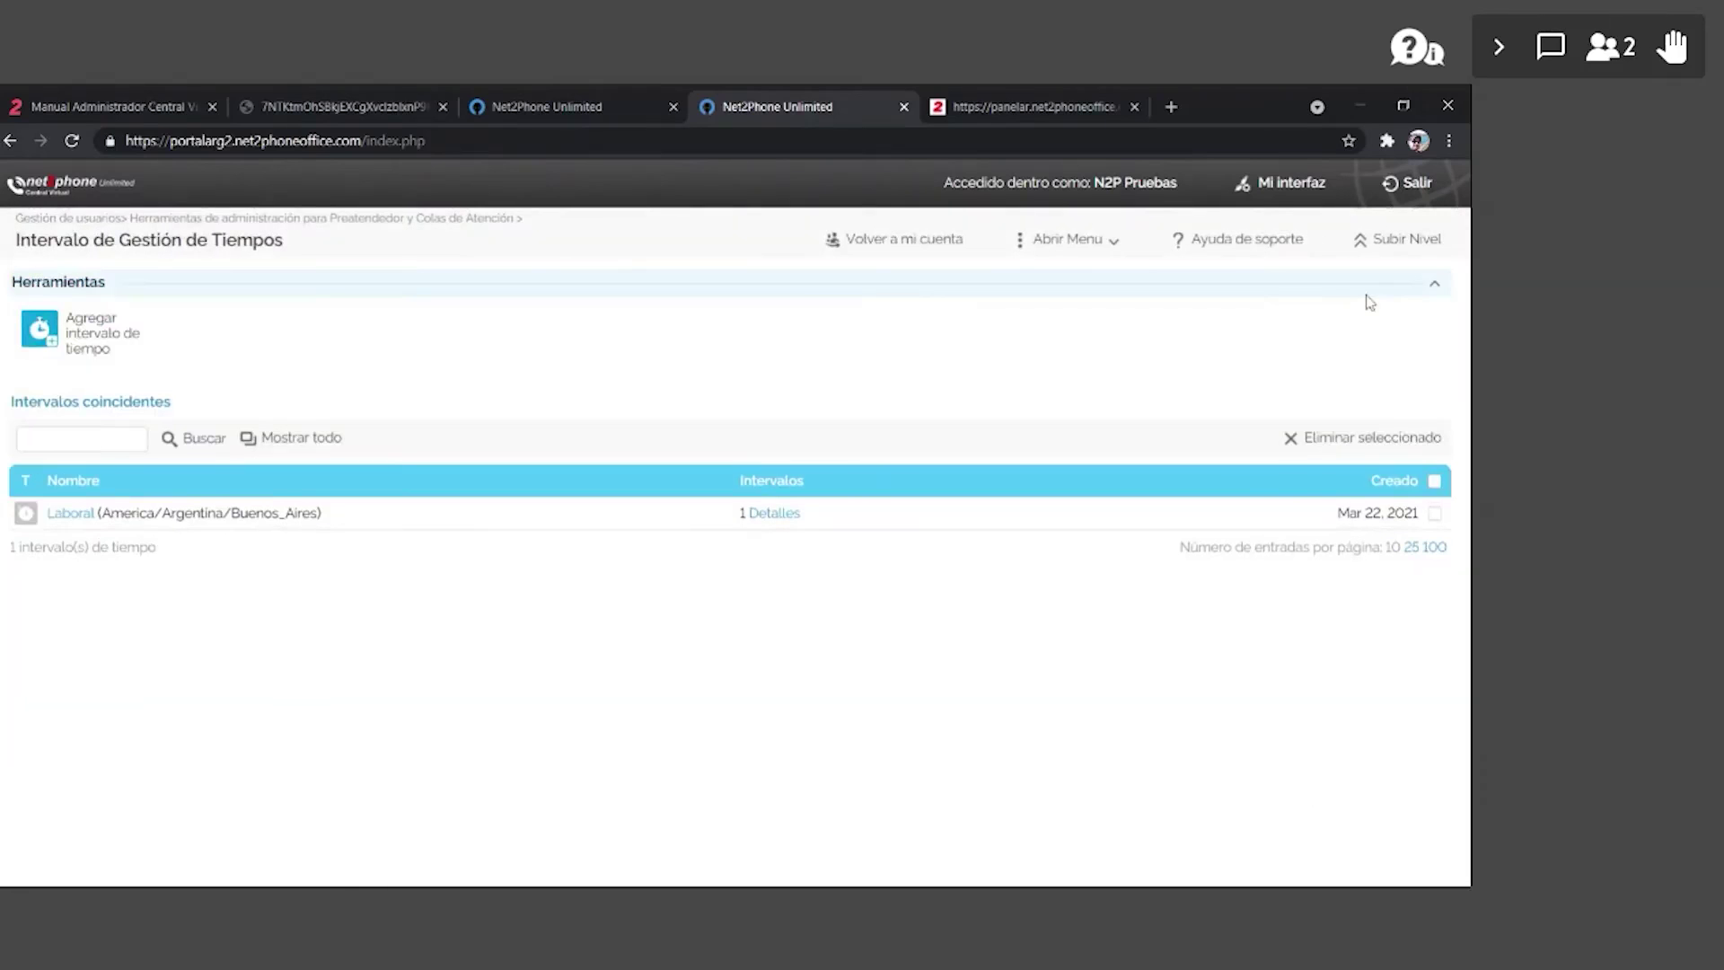
- Return to extension IVR (2000) and open the context list of IVR_PRUEBAS
left_click(1406, 238)
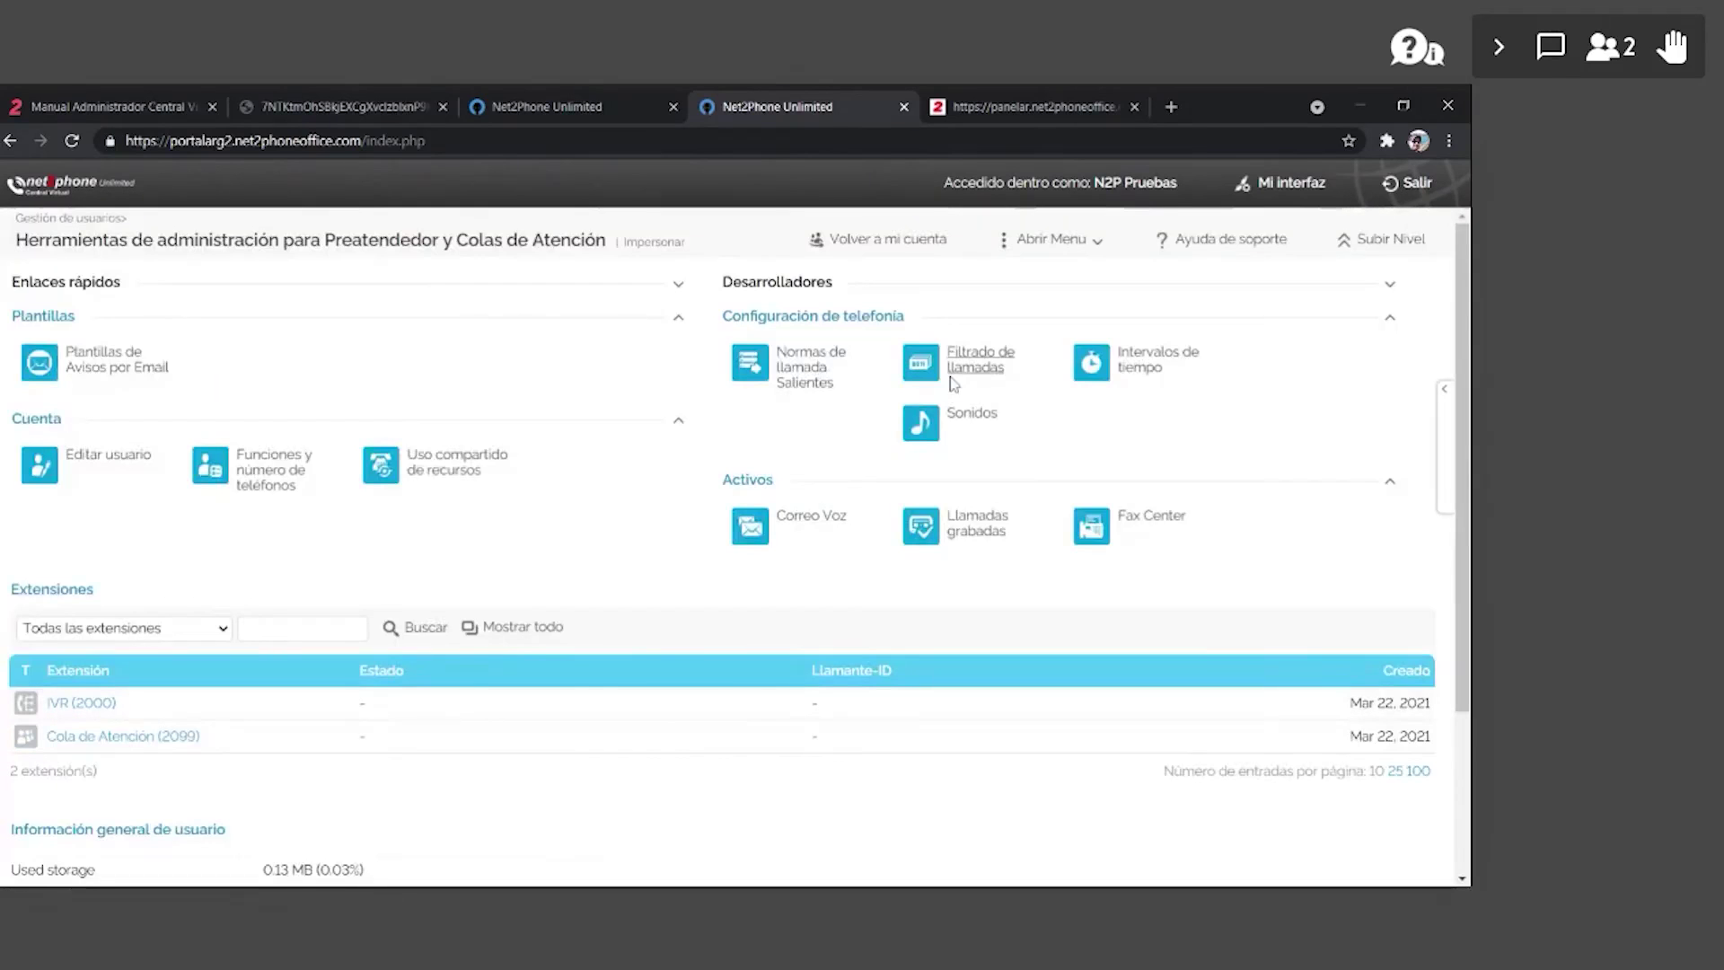
left_click(83, 704)
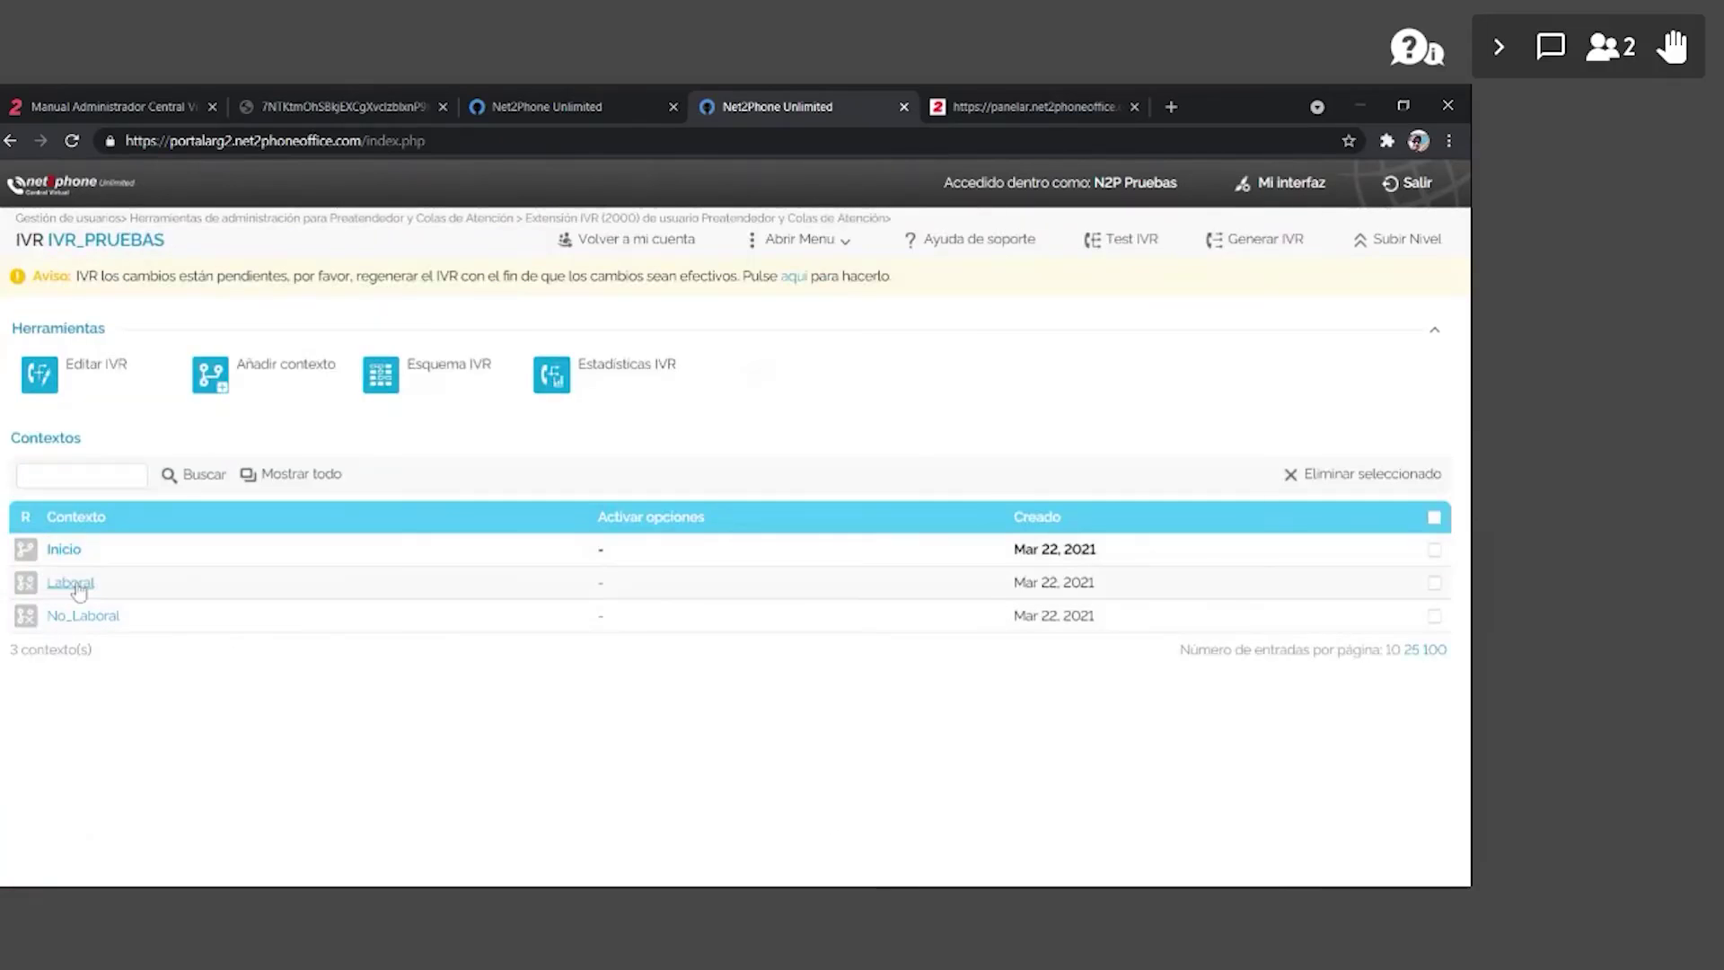
- Open the Inicio context and examine its available options, including empezar, agotado, inválido and the keypad digits
left_click(63, 551)
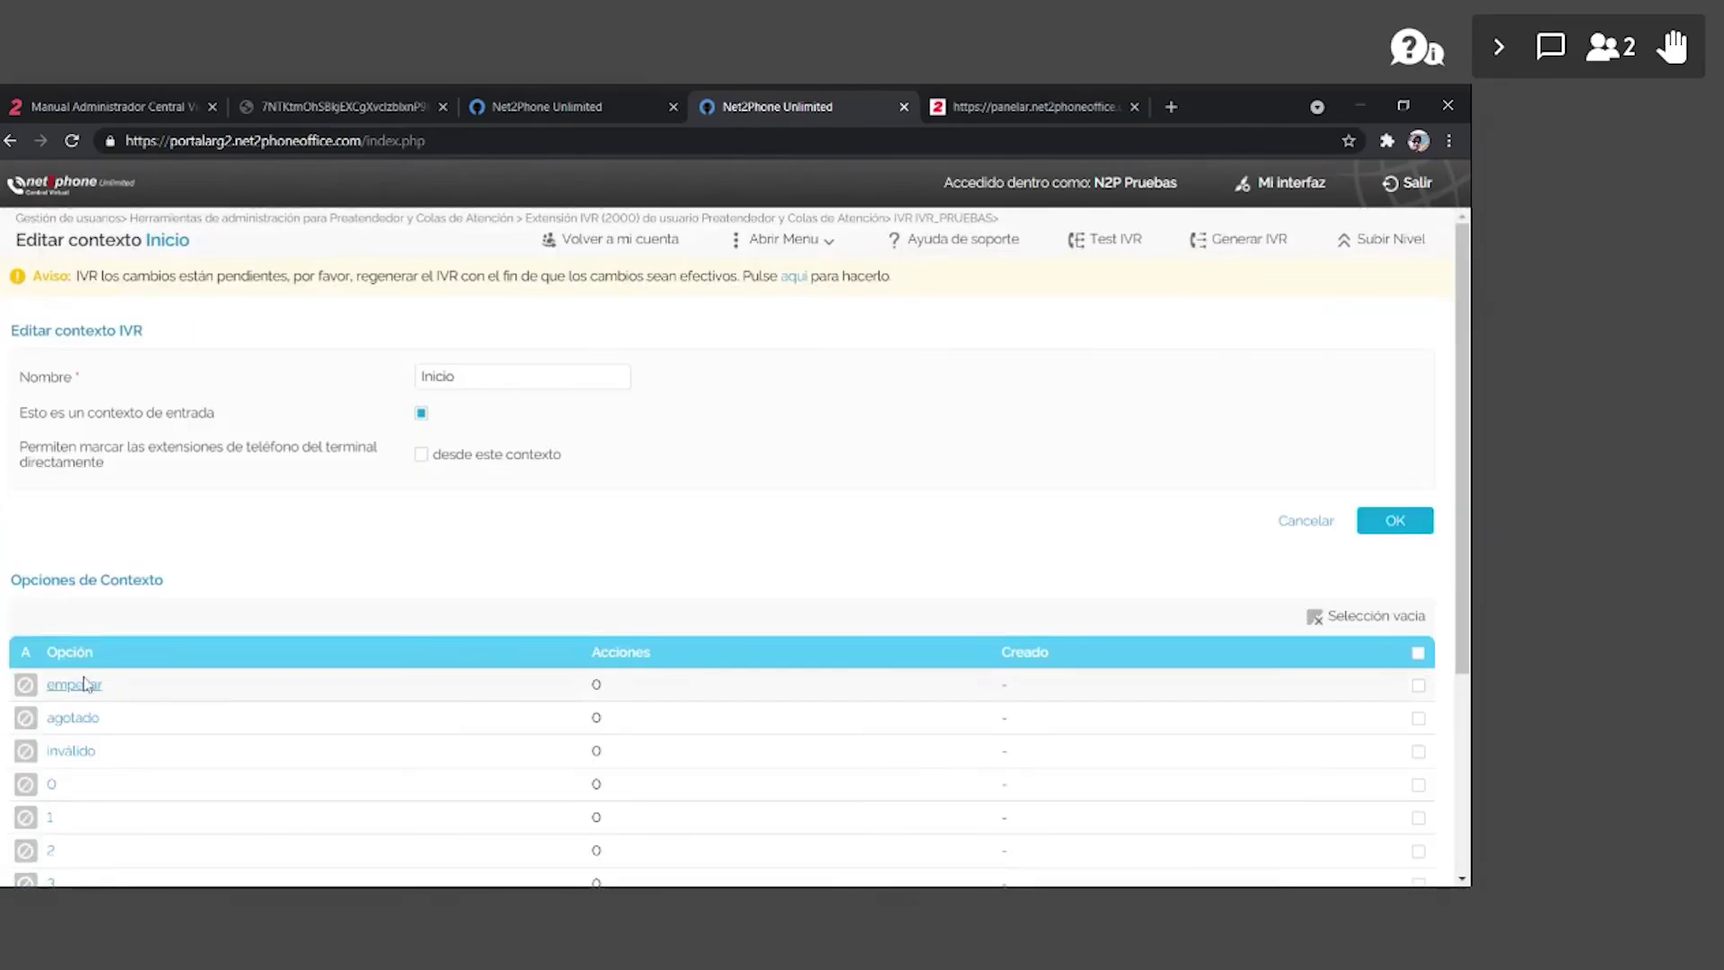
scroll(108, 692, "down", 3)
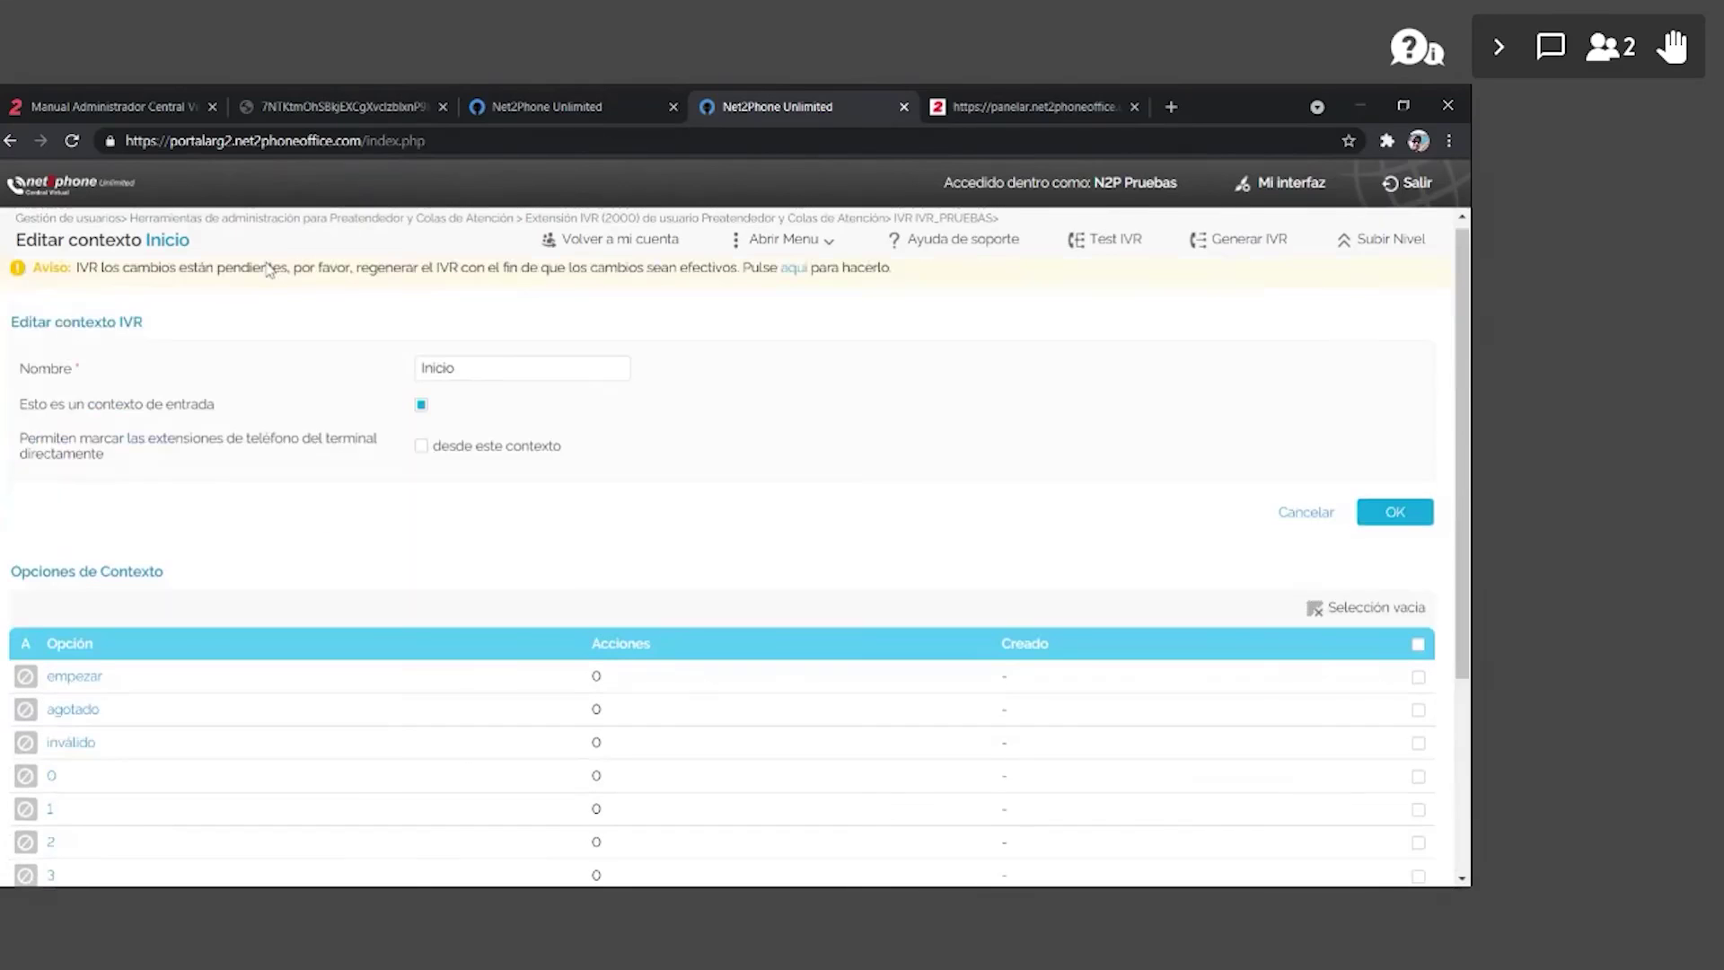
double_click(72, 675)
scroll(93, 697, "down", 2)
left_click_drag(100, 516, 47, 516)
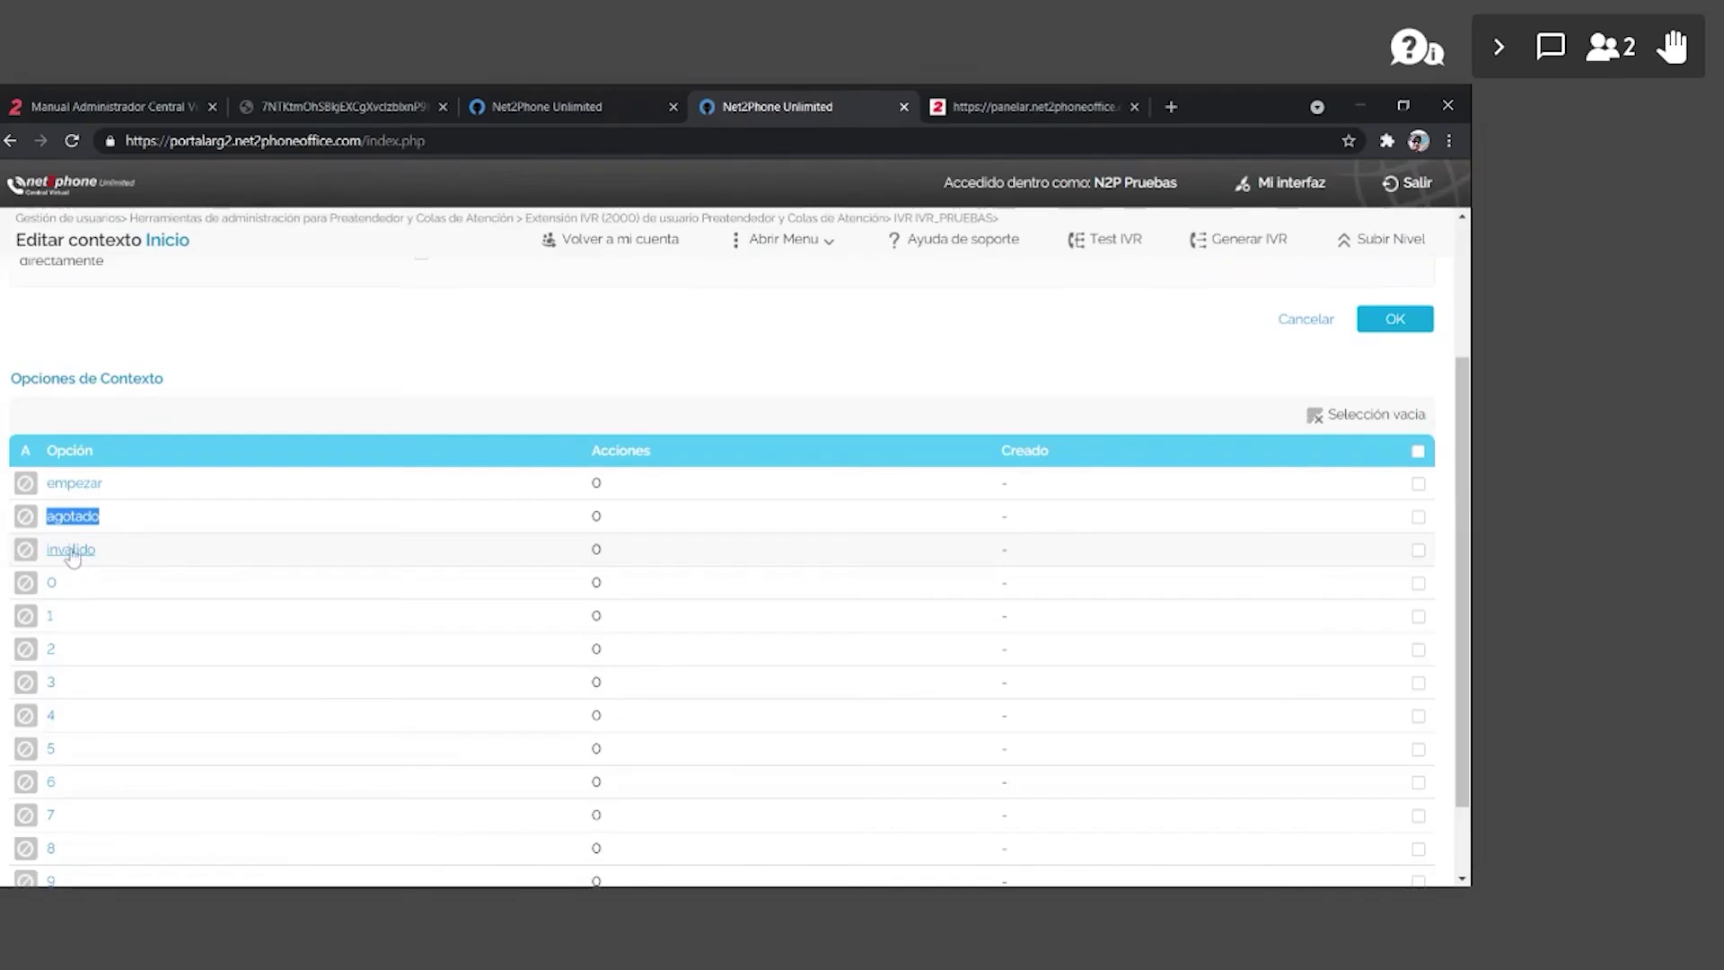
scroll(73, 564, "down", 1)
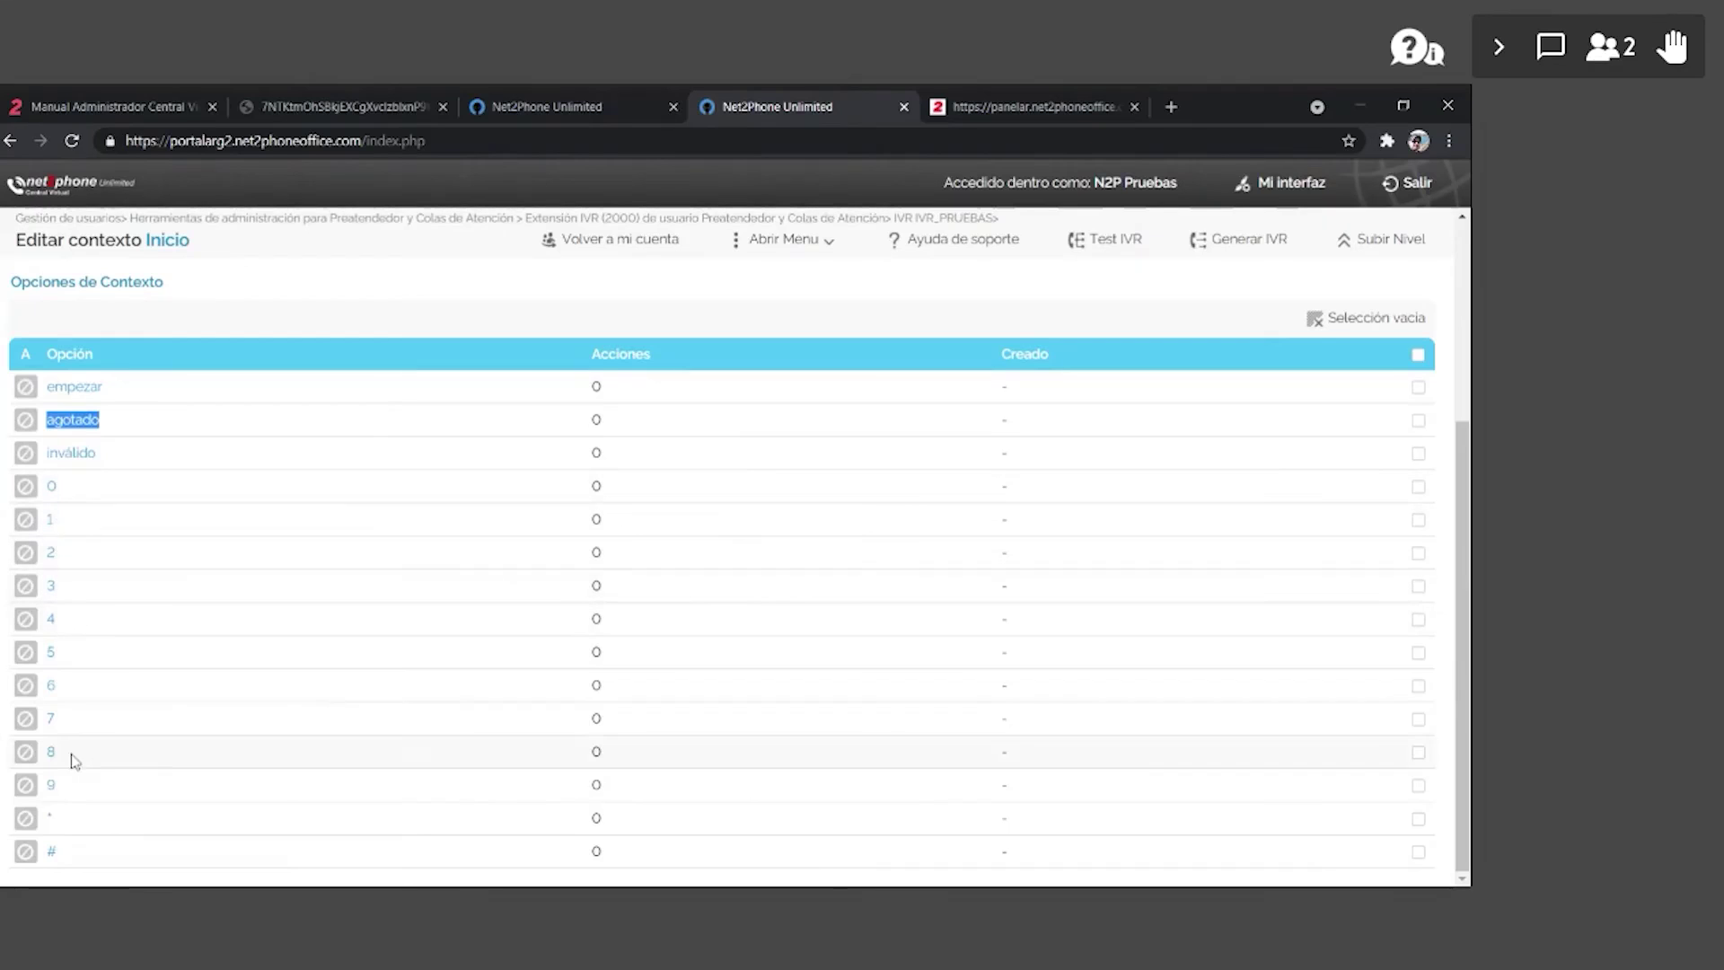
left_click(580, 608)
left_click_drag(579, 608, 643, 709)
left_click(636, 849)
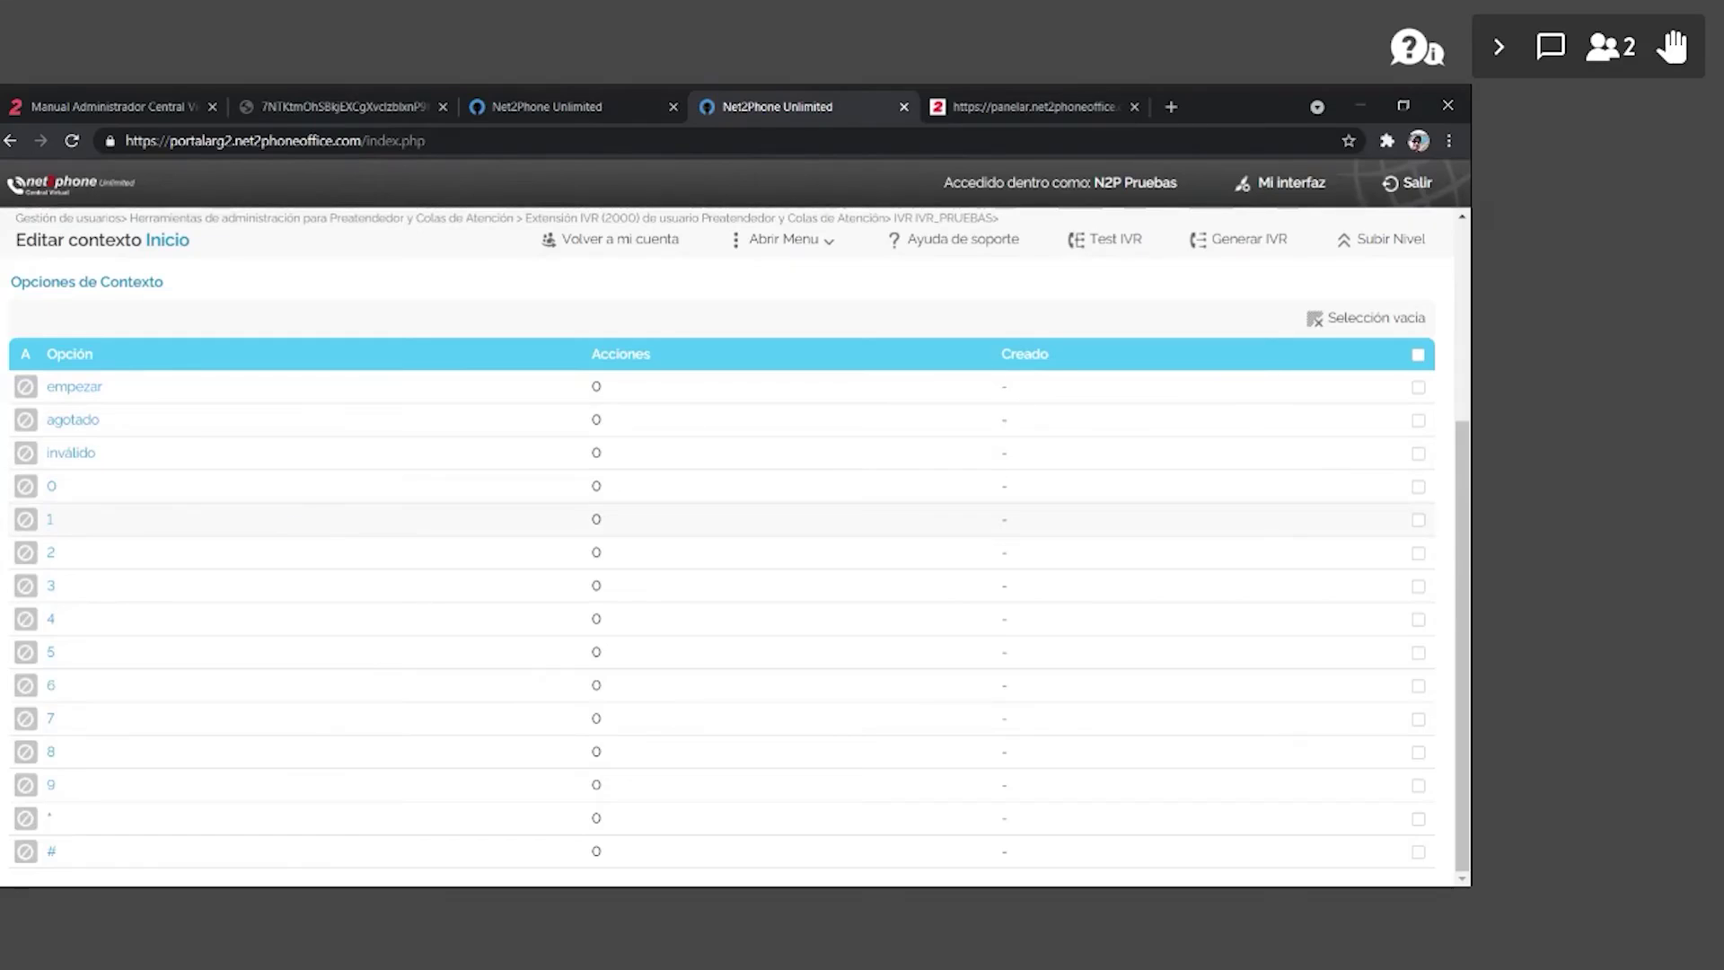
- For Inicio's empezar option, choose the action "intervalo de tiempo basado en salto de context" with the Laboral time interval
left_click(73, 387)
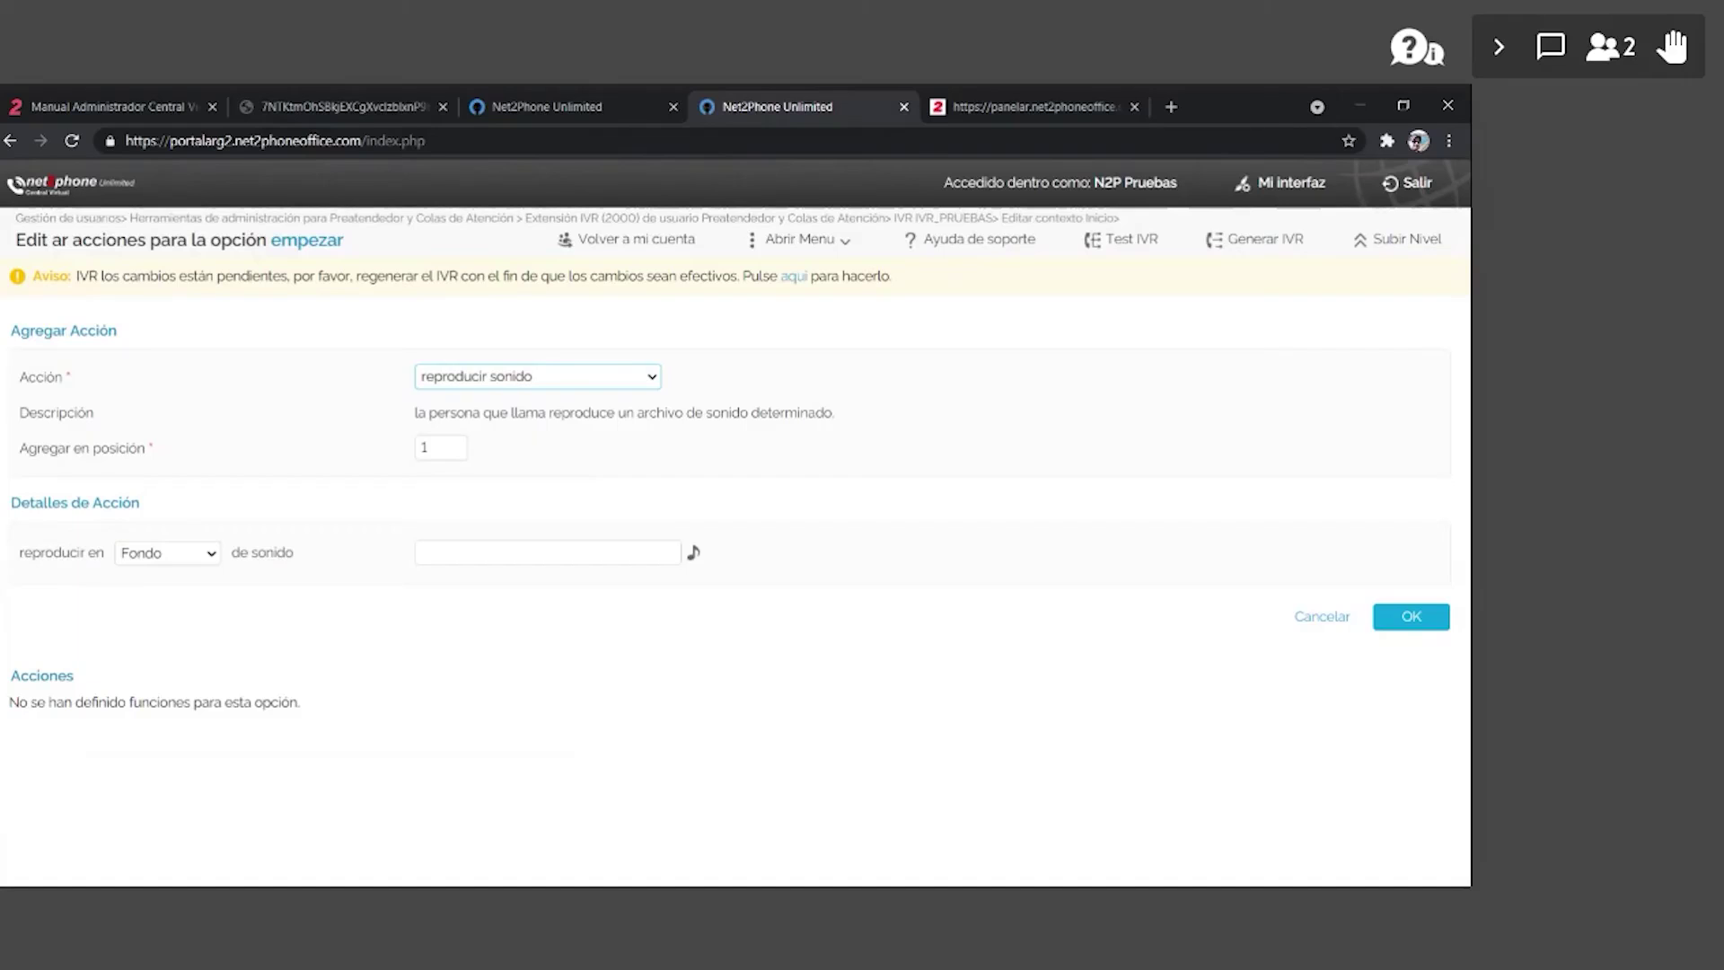
key("Down")
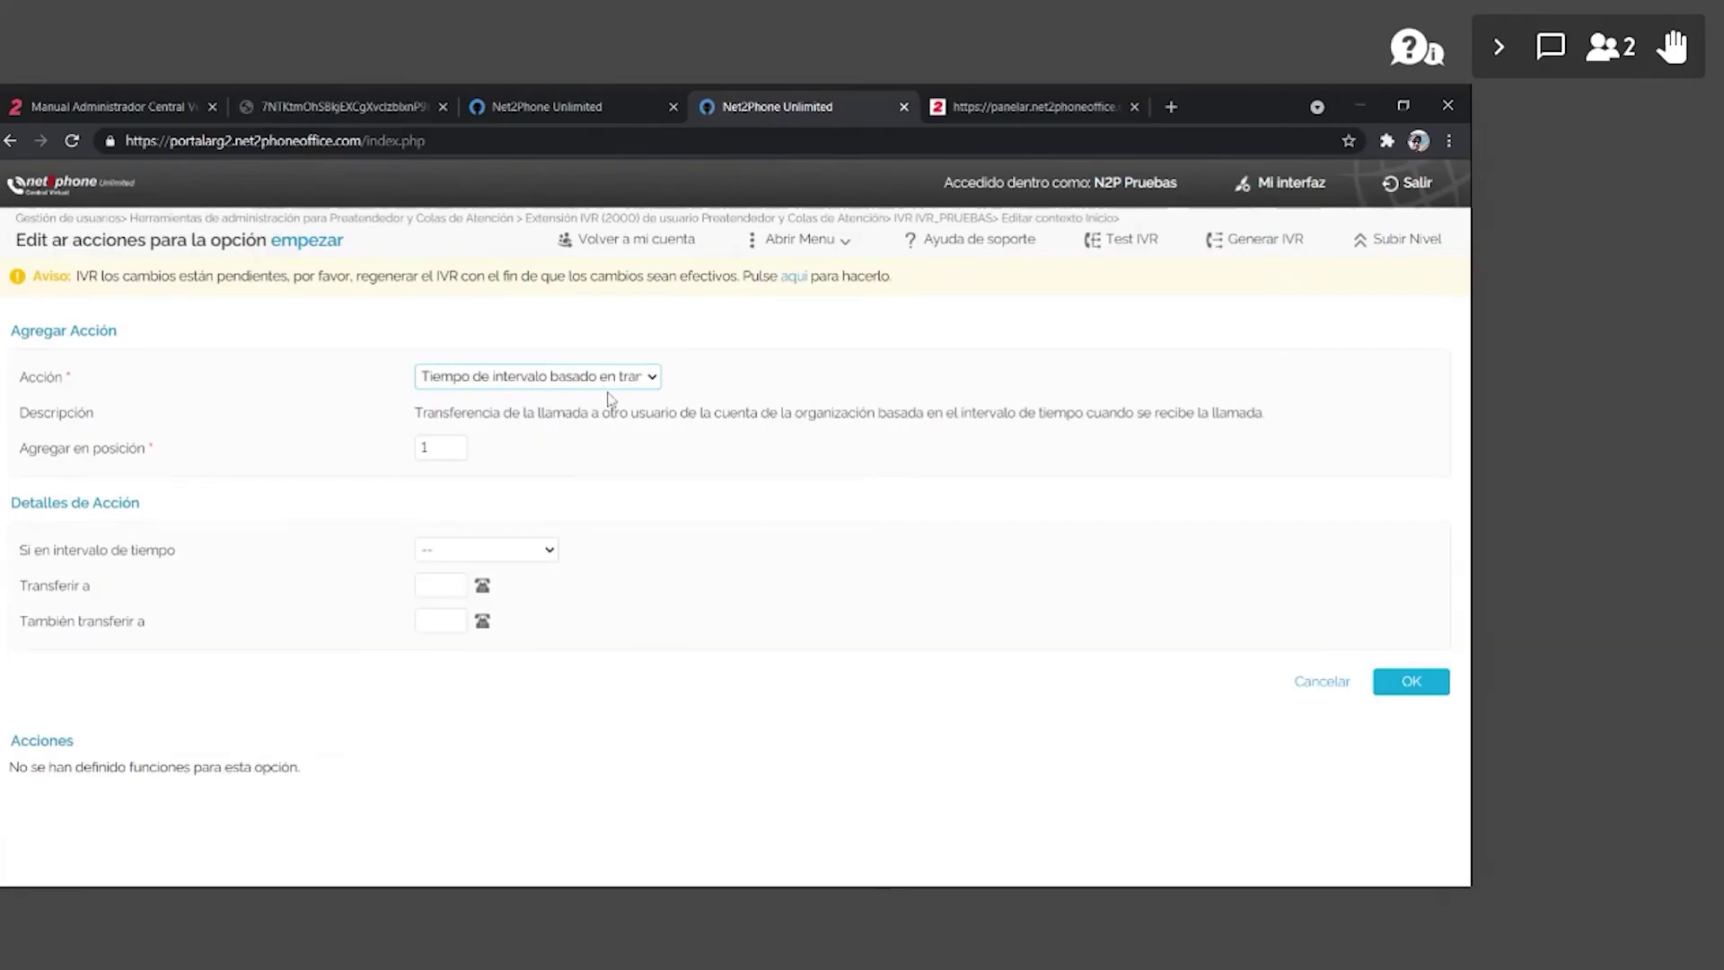
key("Down")
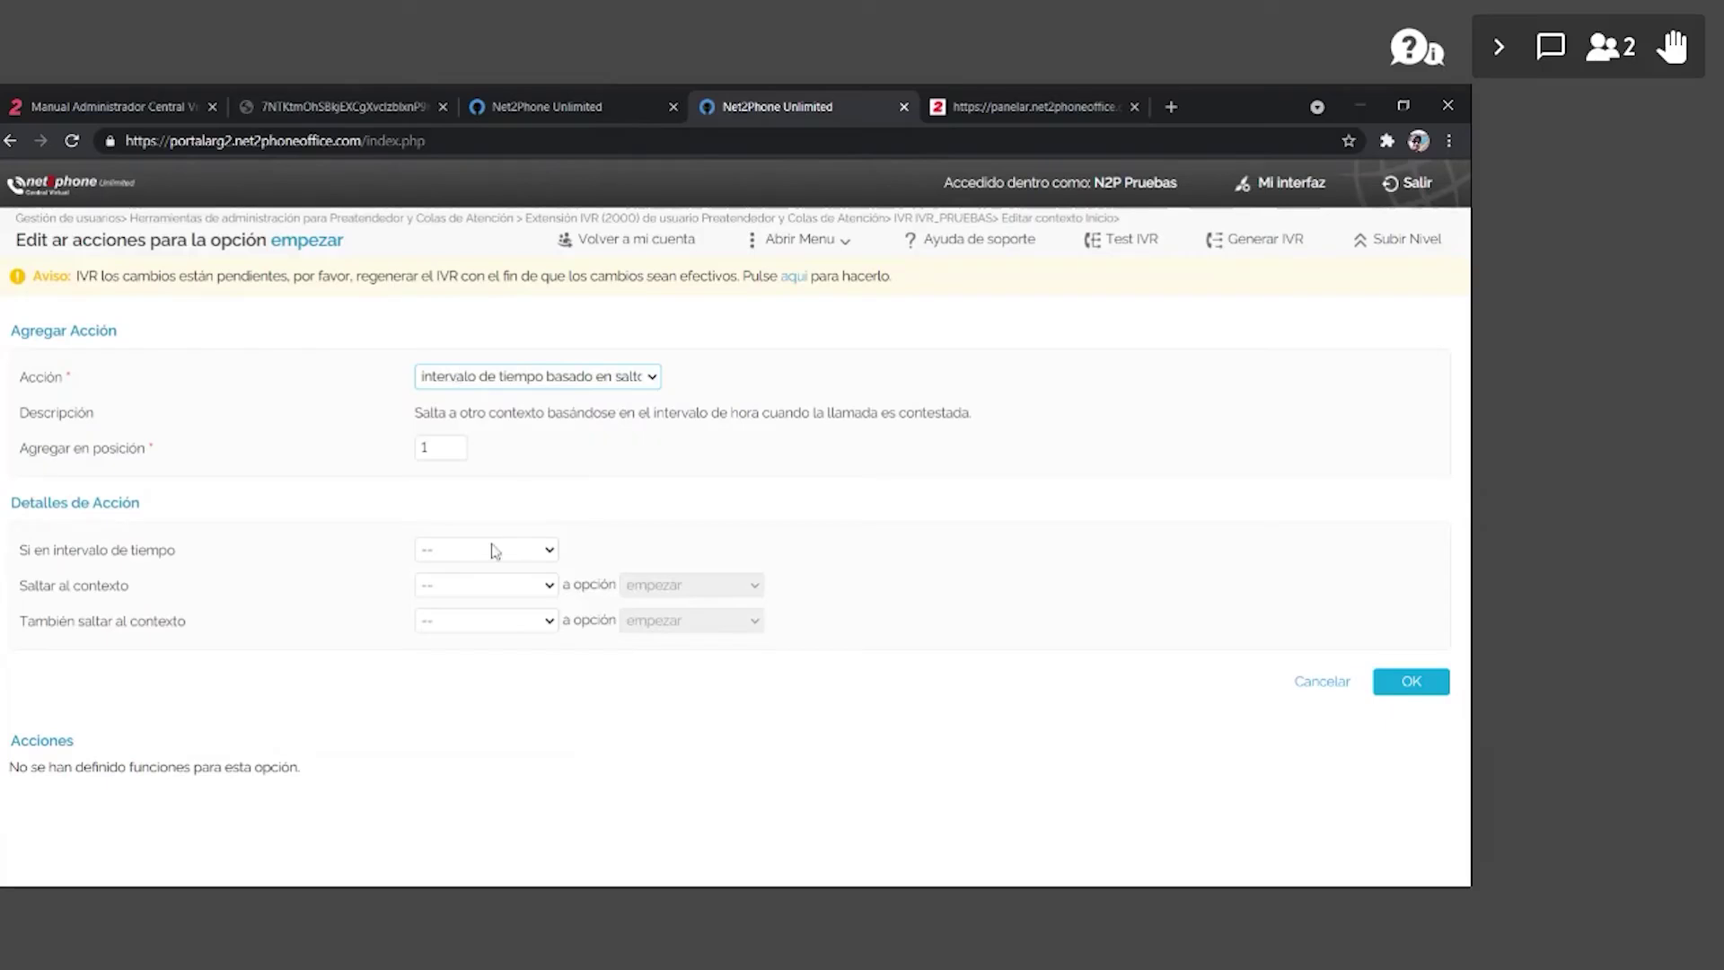
left_click(461, 557)
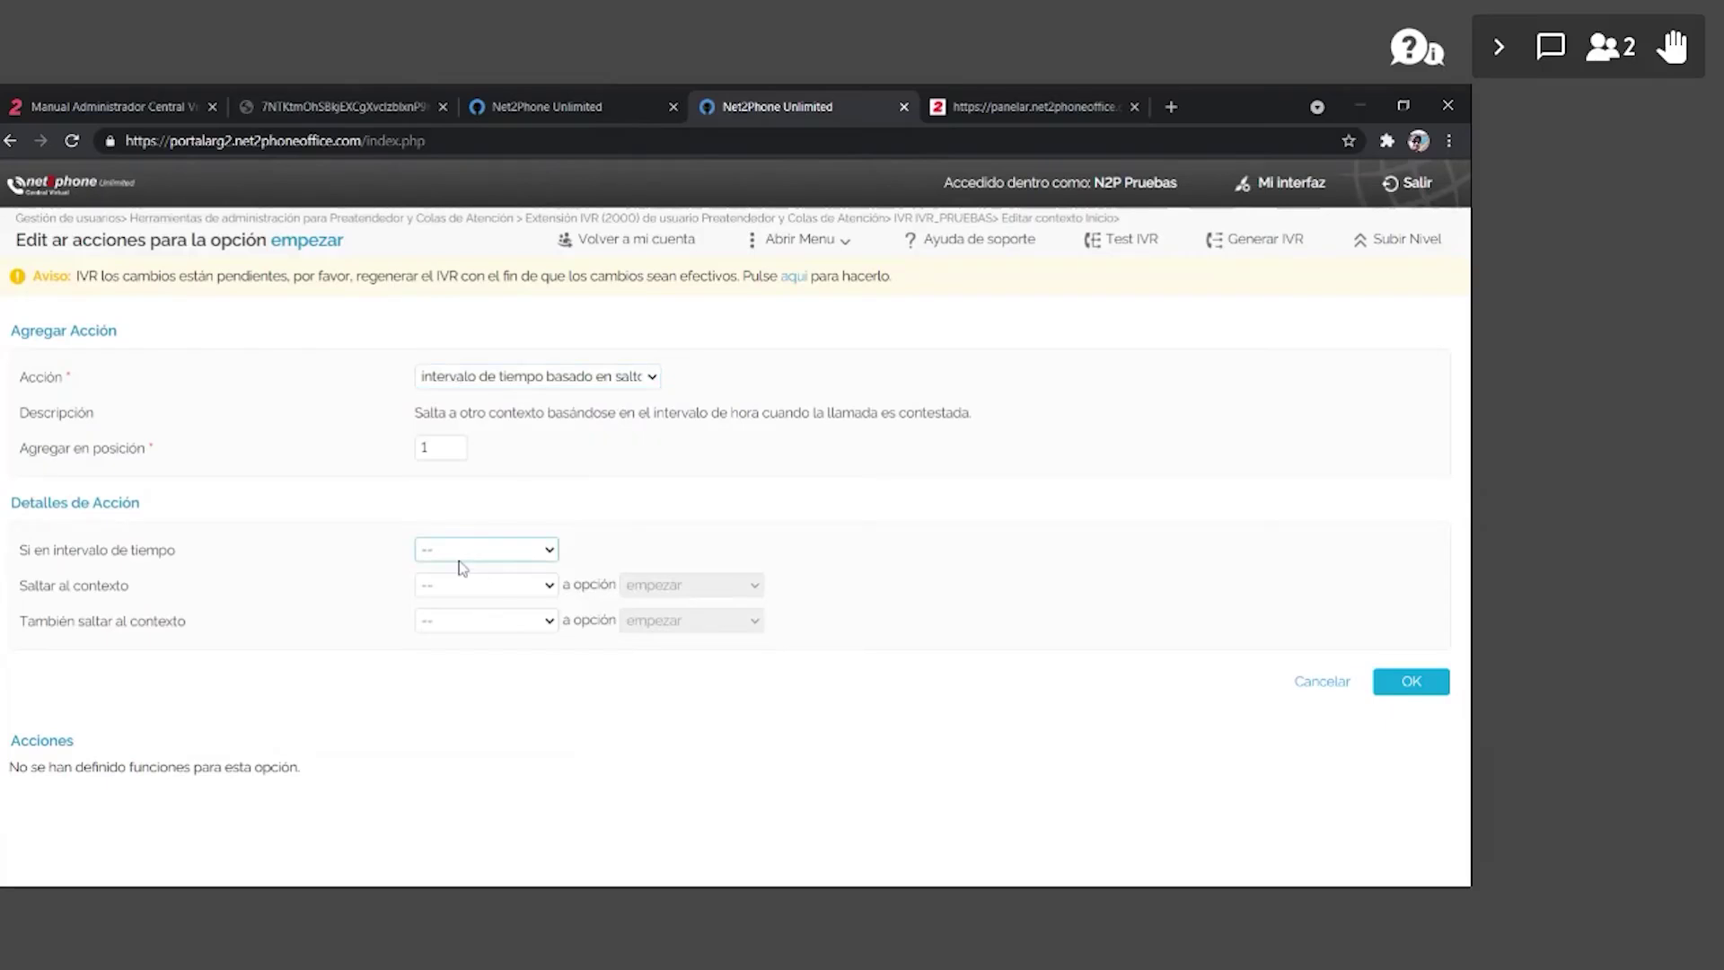
key("Down")
- Set the jump to Laboral's empezar option and the alternative jump to No_Laboral's empezar option, and save the action
left_click(468, 597)
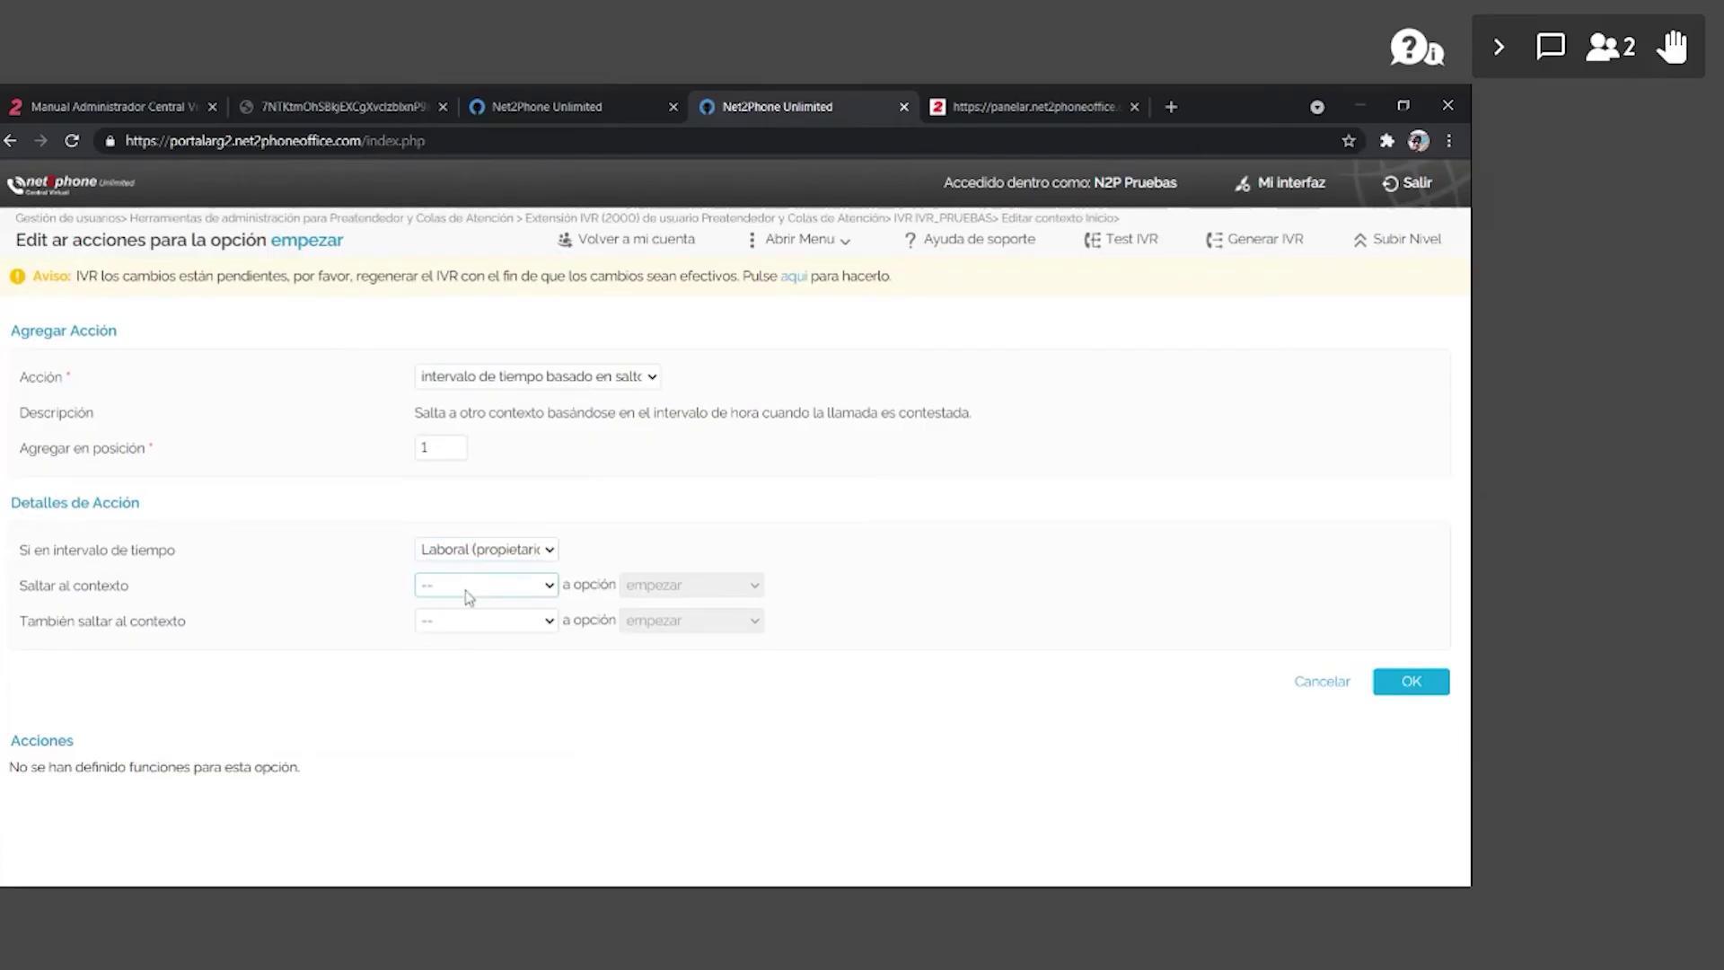
left_click(468, 600)
left_click(521, 622)
left_click(525, 643)
left_click(659, 593)
left_click(881, 692)
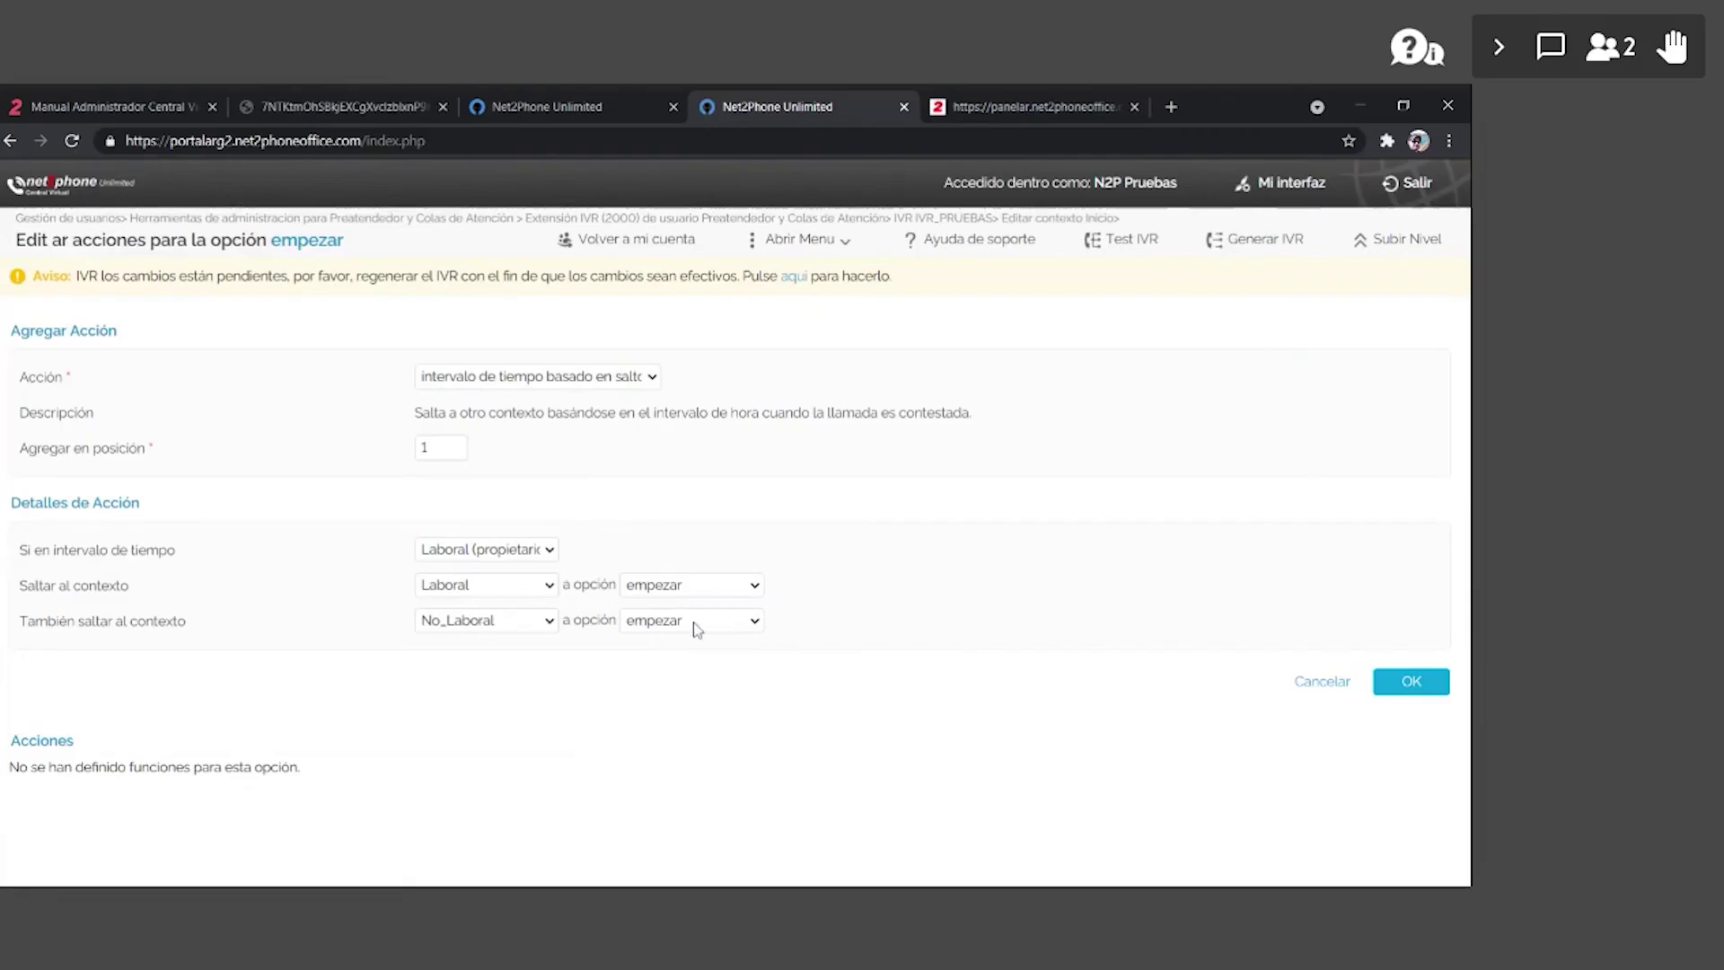
left_click(1412, 681)
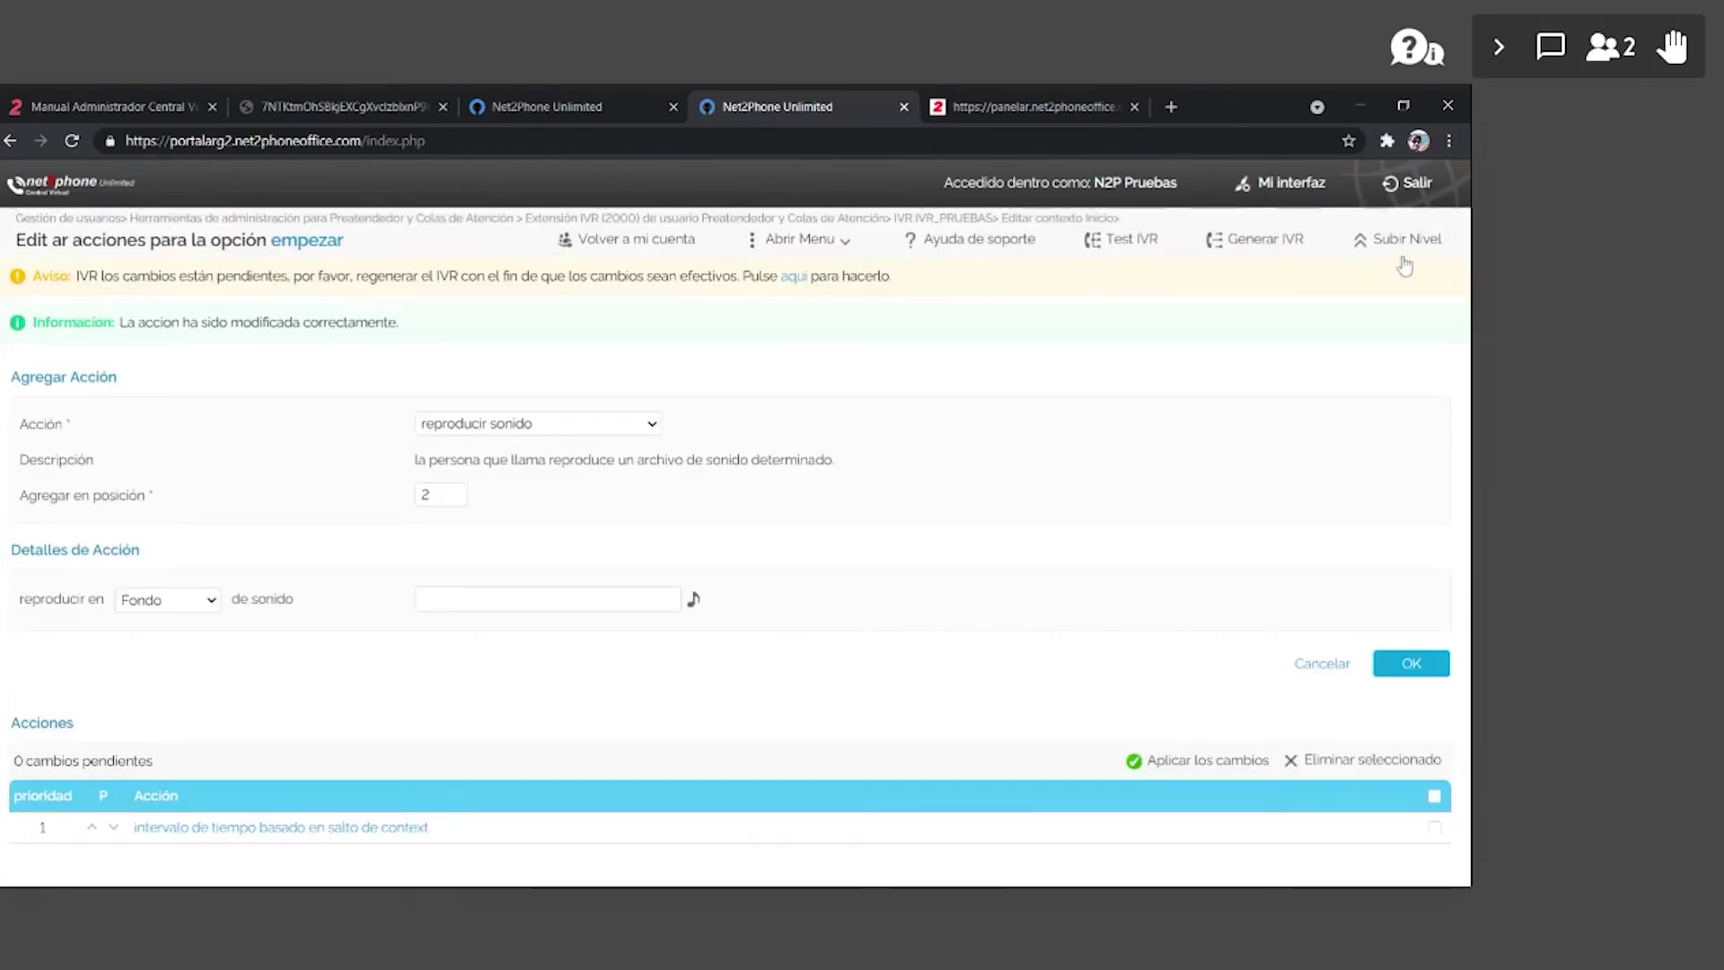
- Go back to the IVR_PRUEBAS overview, inspect how the contexts are linked in the IVR schema, and return to the overview
left_click(1405, 266)
scroll(440, 727, "down", 2)
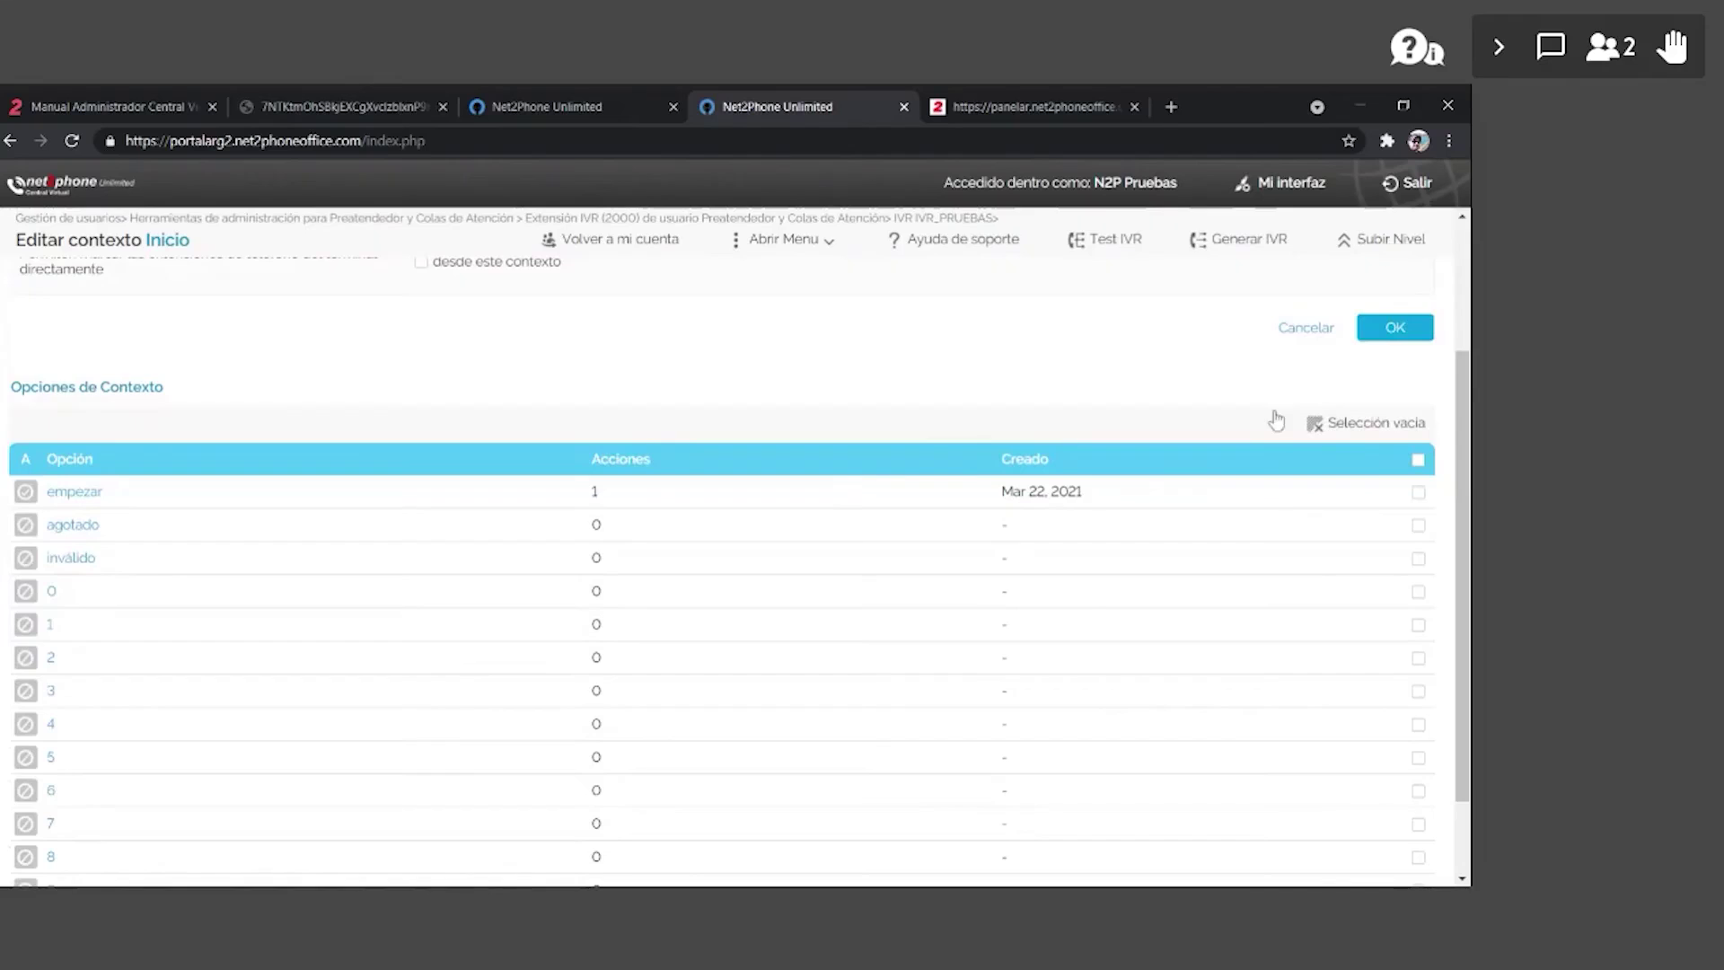
left_click(1305, 327)
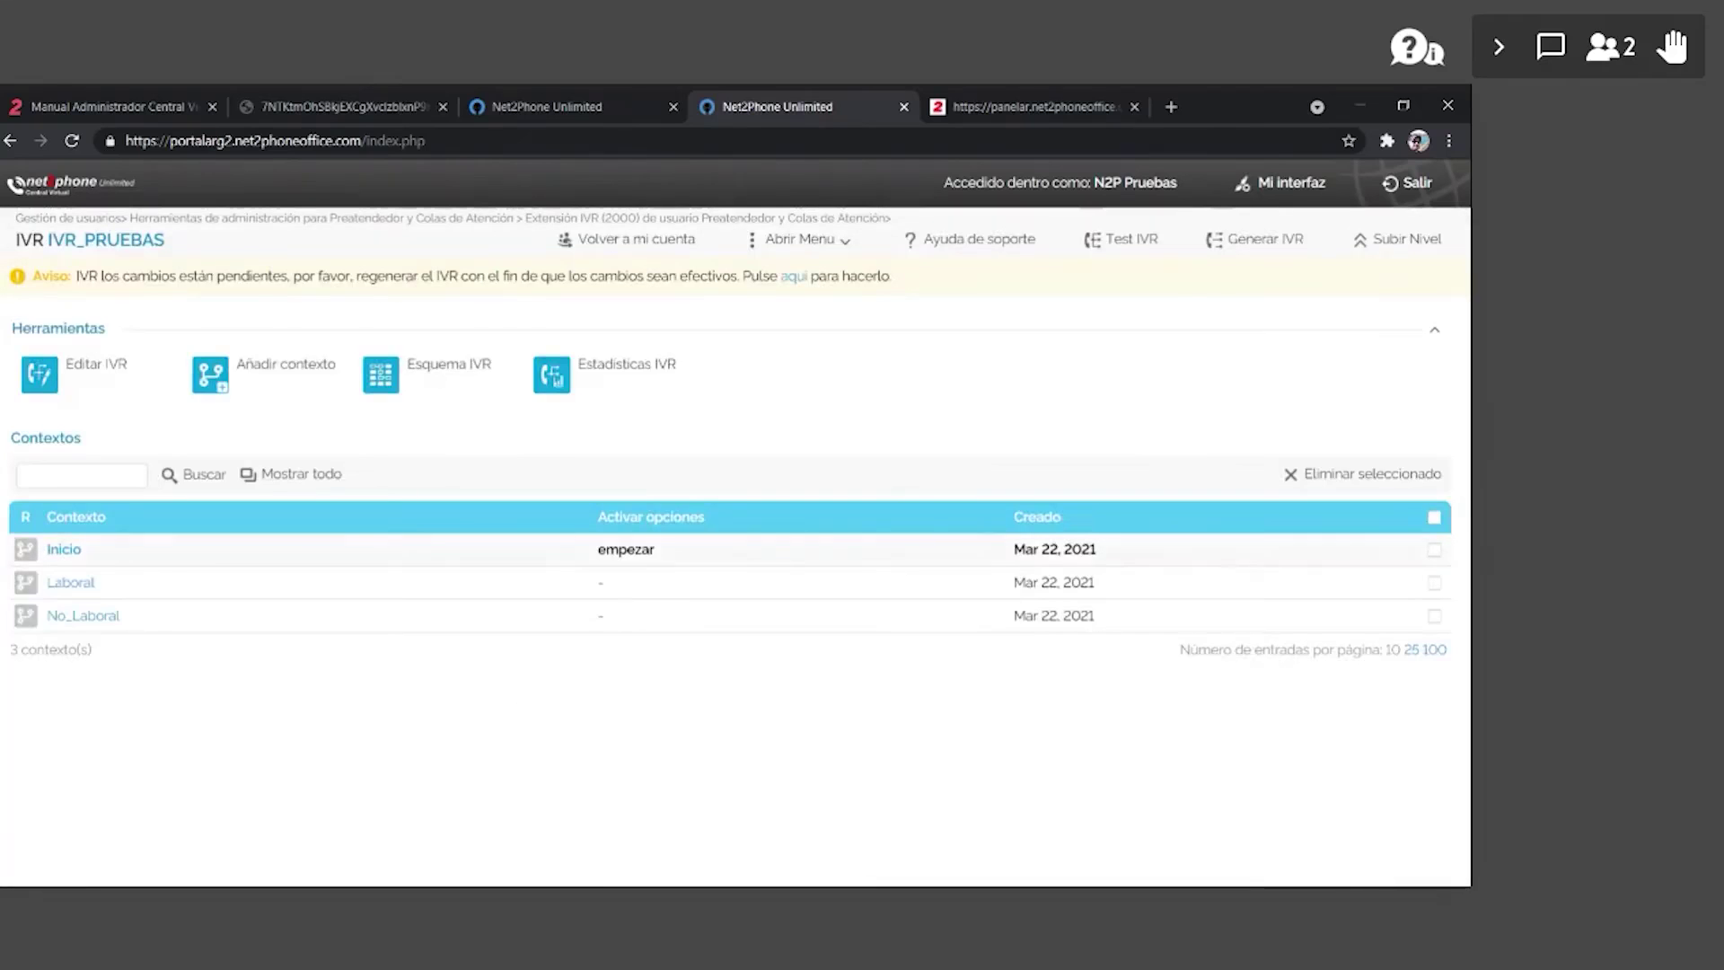
left_click(449, 364)
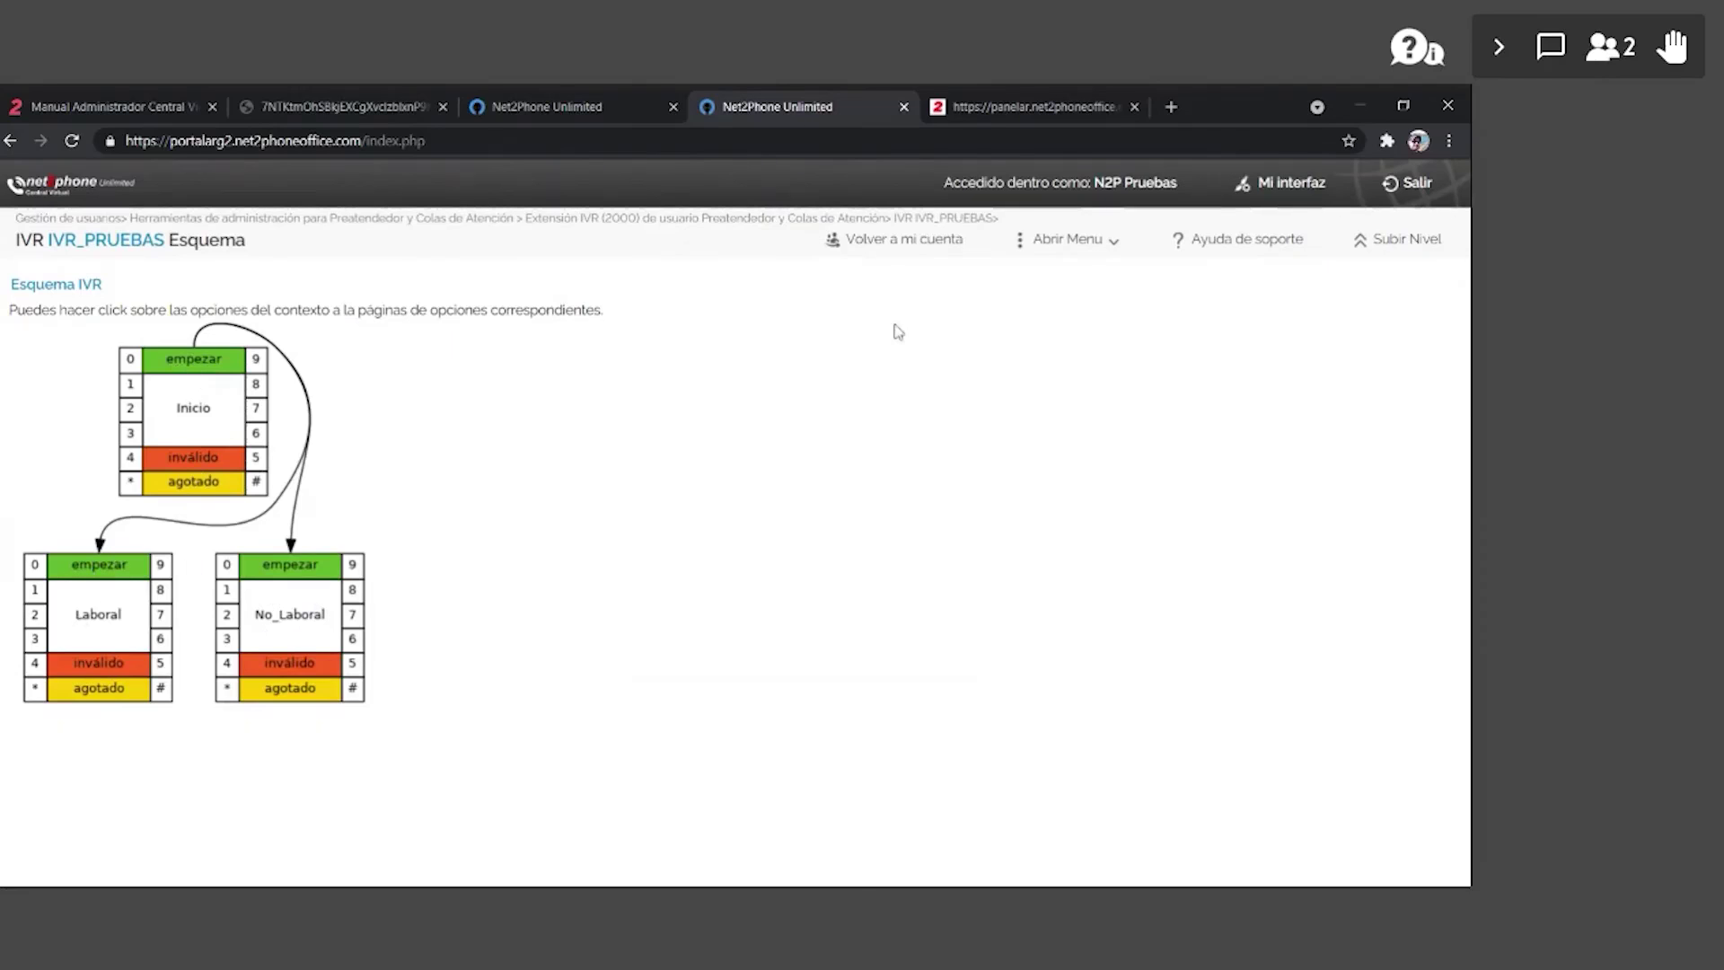
left_click(1408, 252)
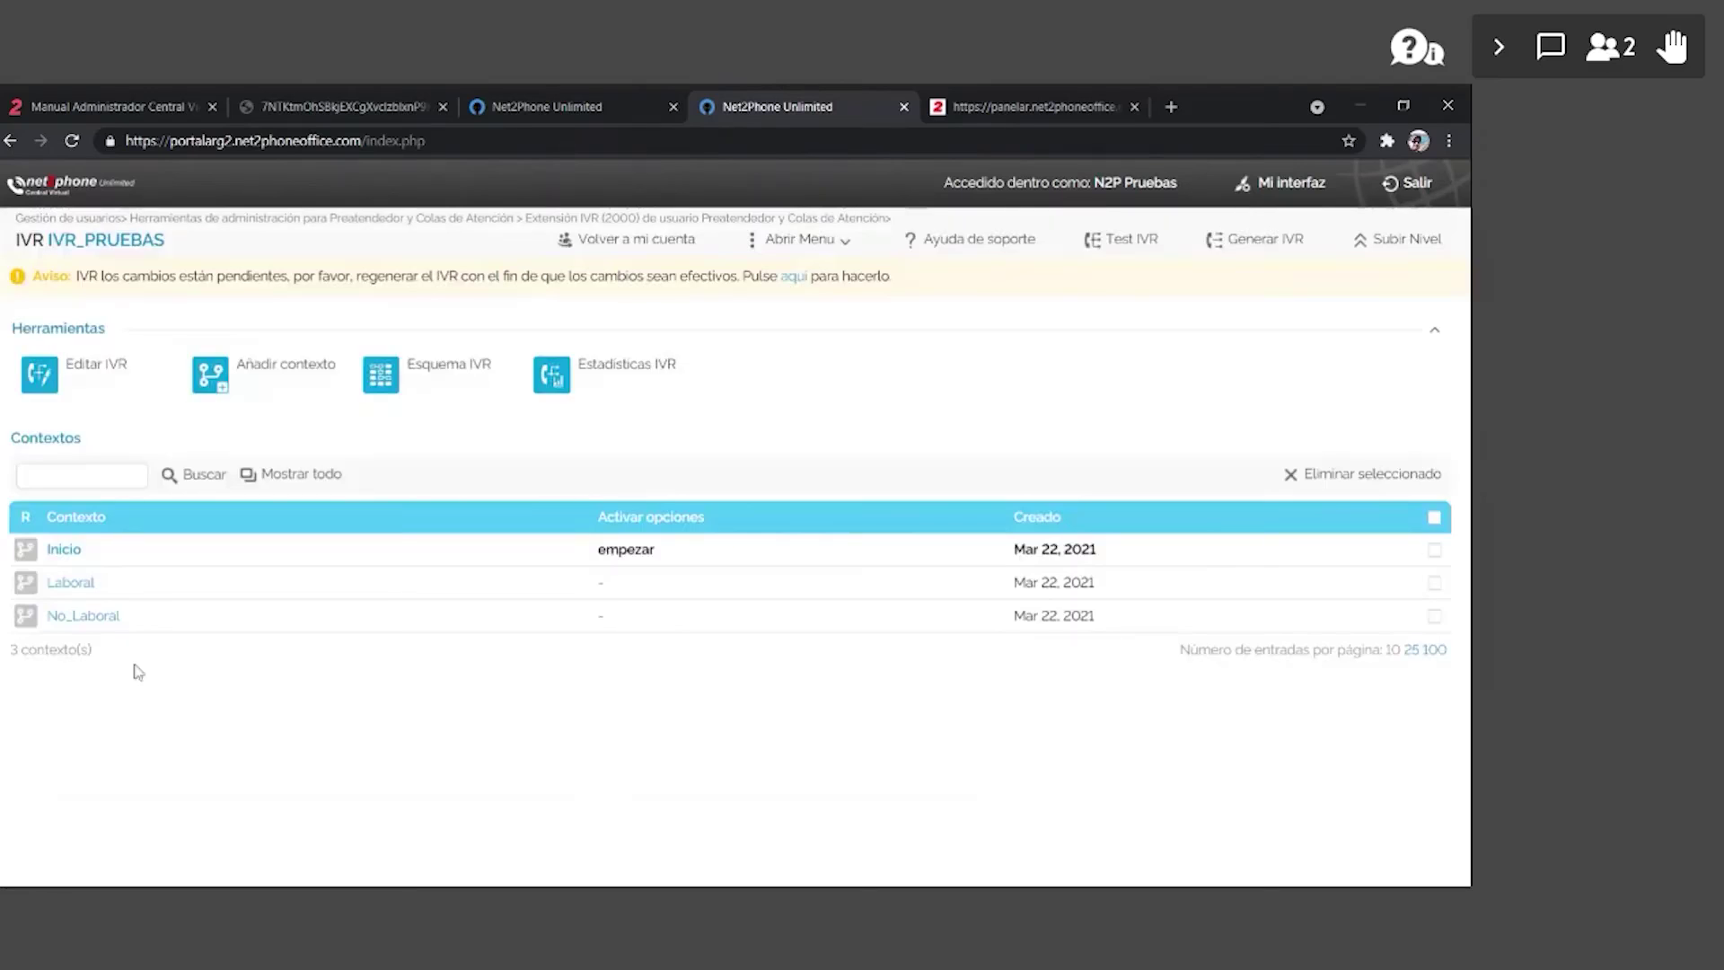
- In the Laboral context, tick direct dialing of phone extensions and open the actions of the empezar option
left_click(72, 584)
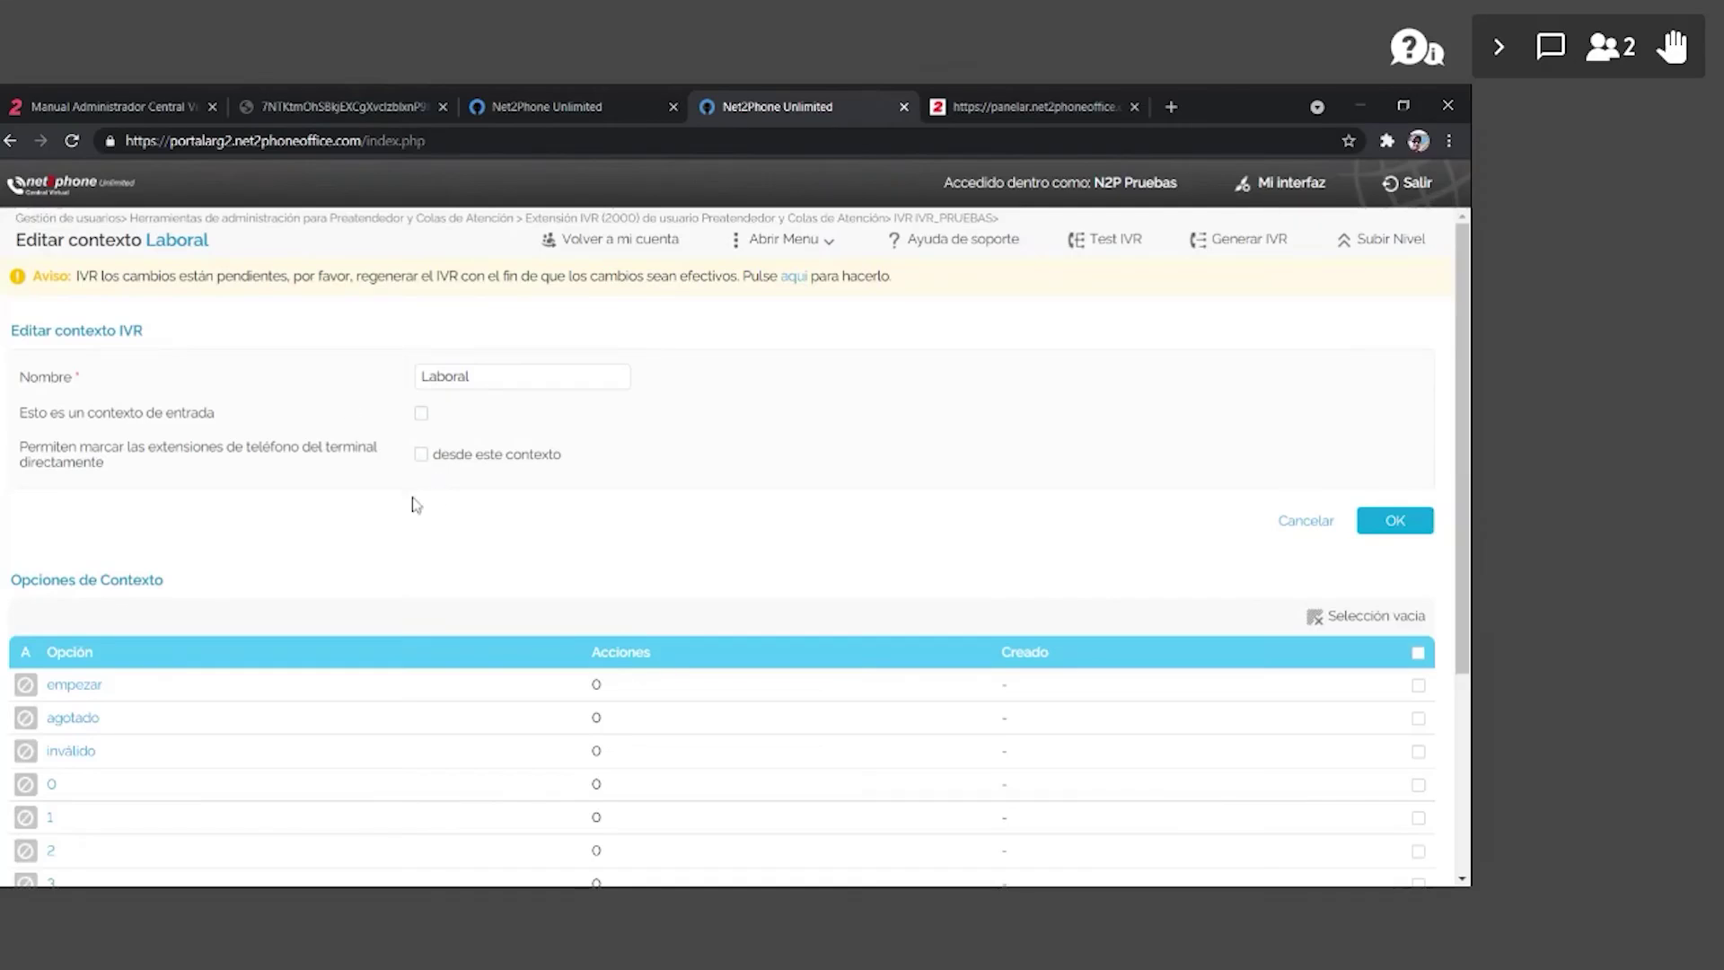
left_click(421, 455)
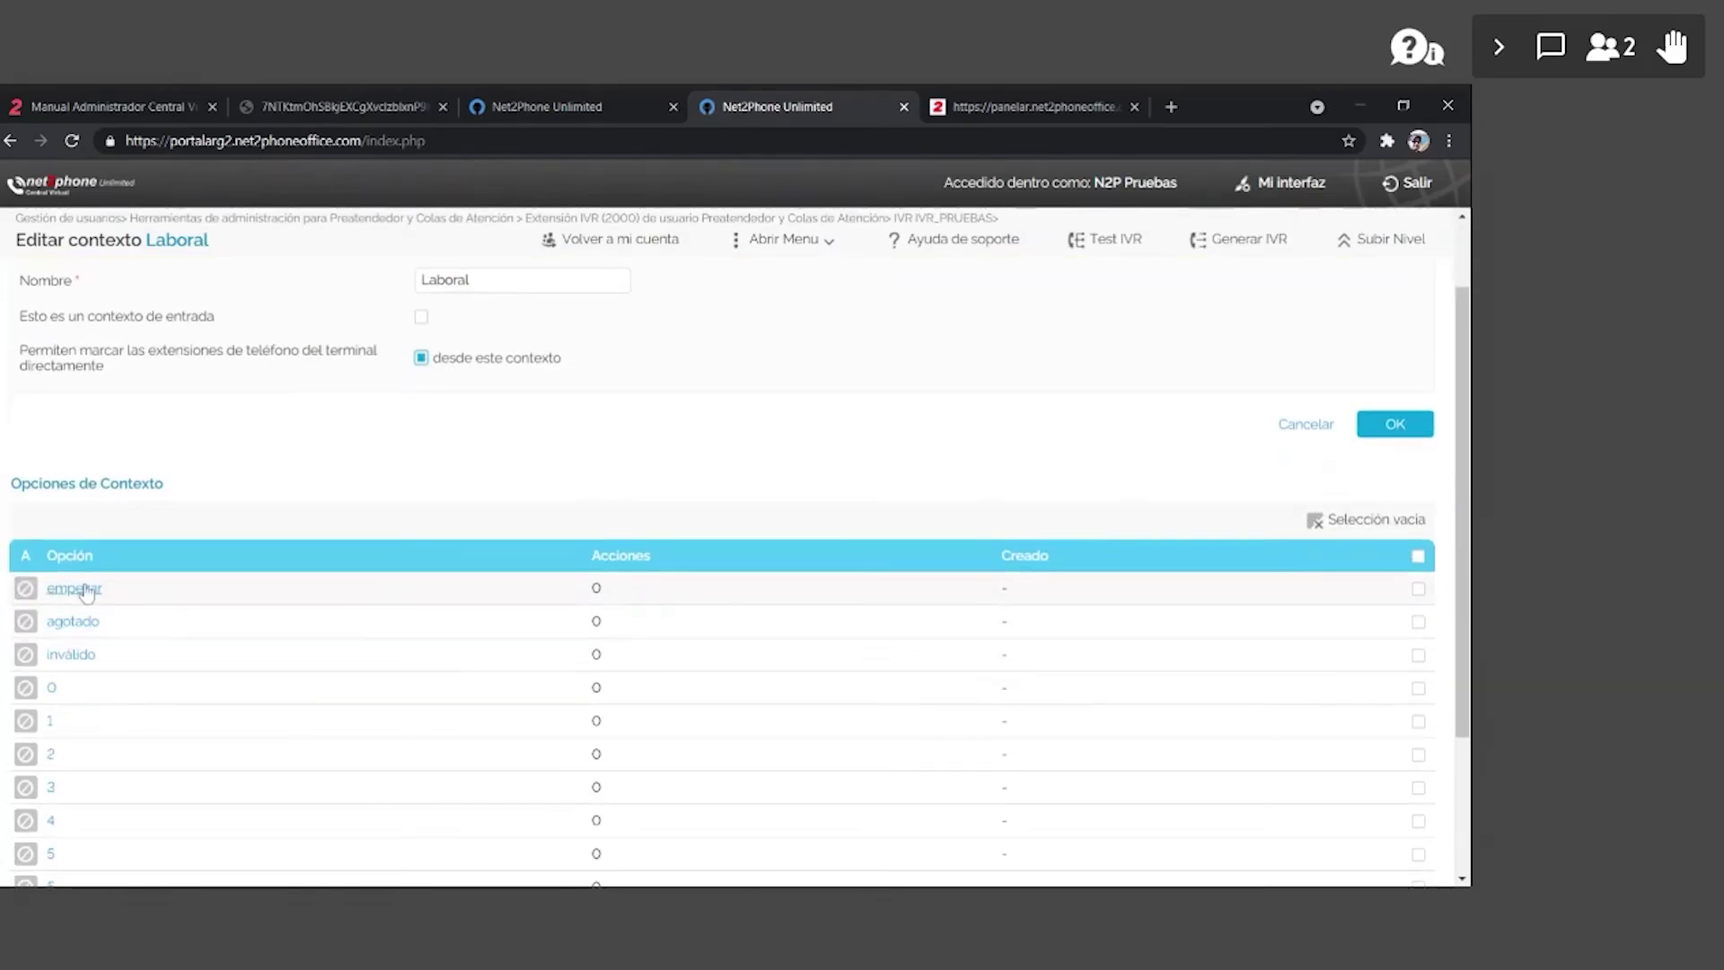
left_click(81, 590)
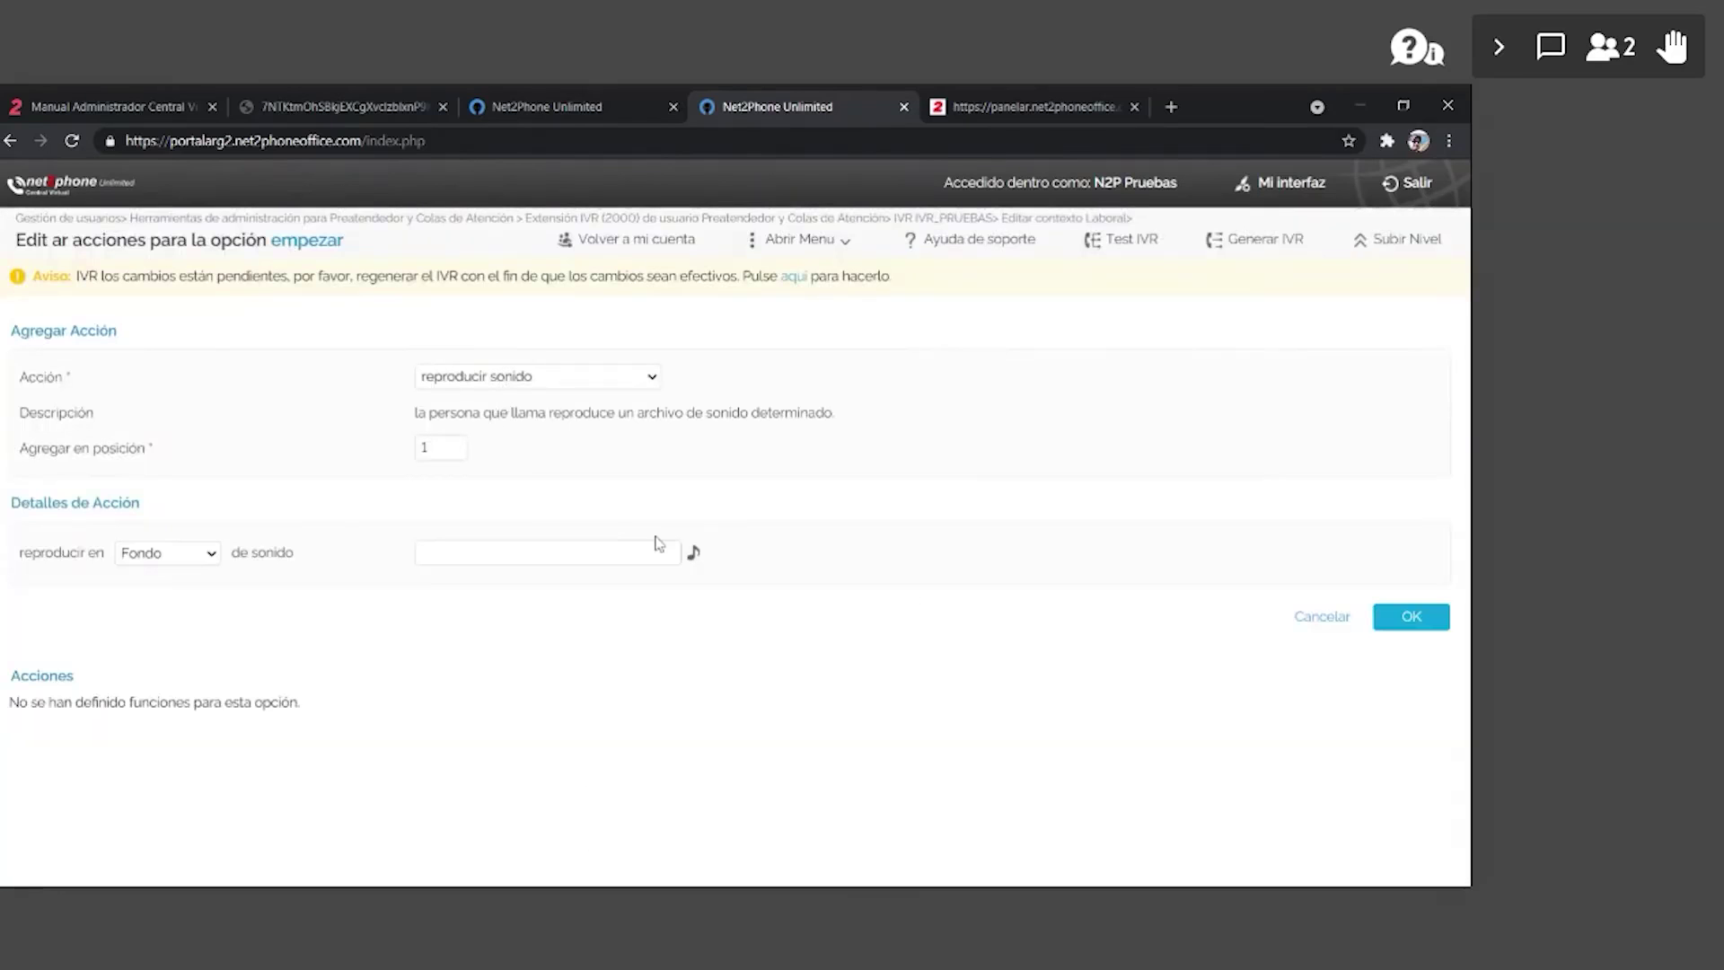
- Find the Bienvenida recording by searching for "Bienveni" and add a Fondo "reproducir sonido" action that plays it
left_click(693, 551)
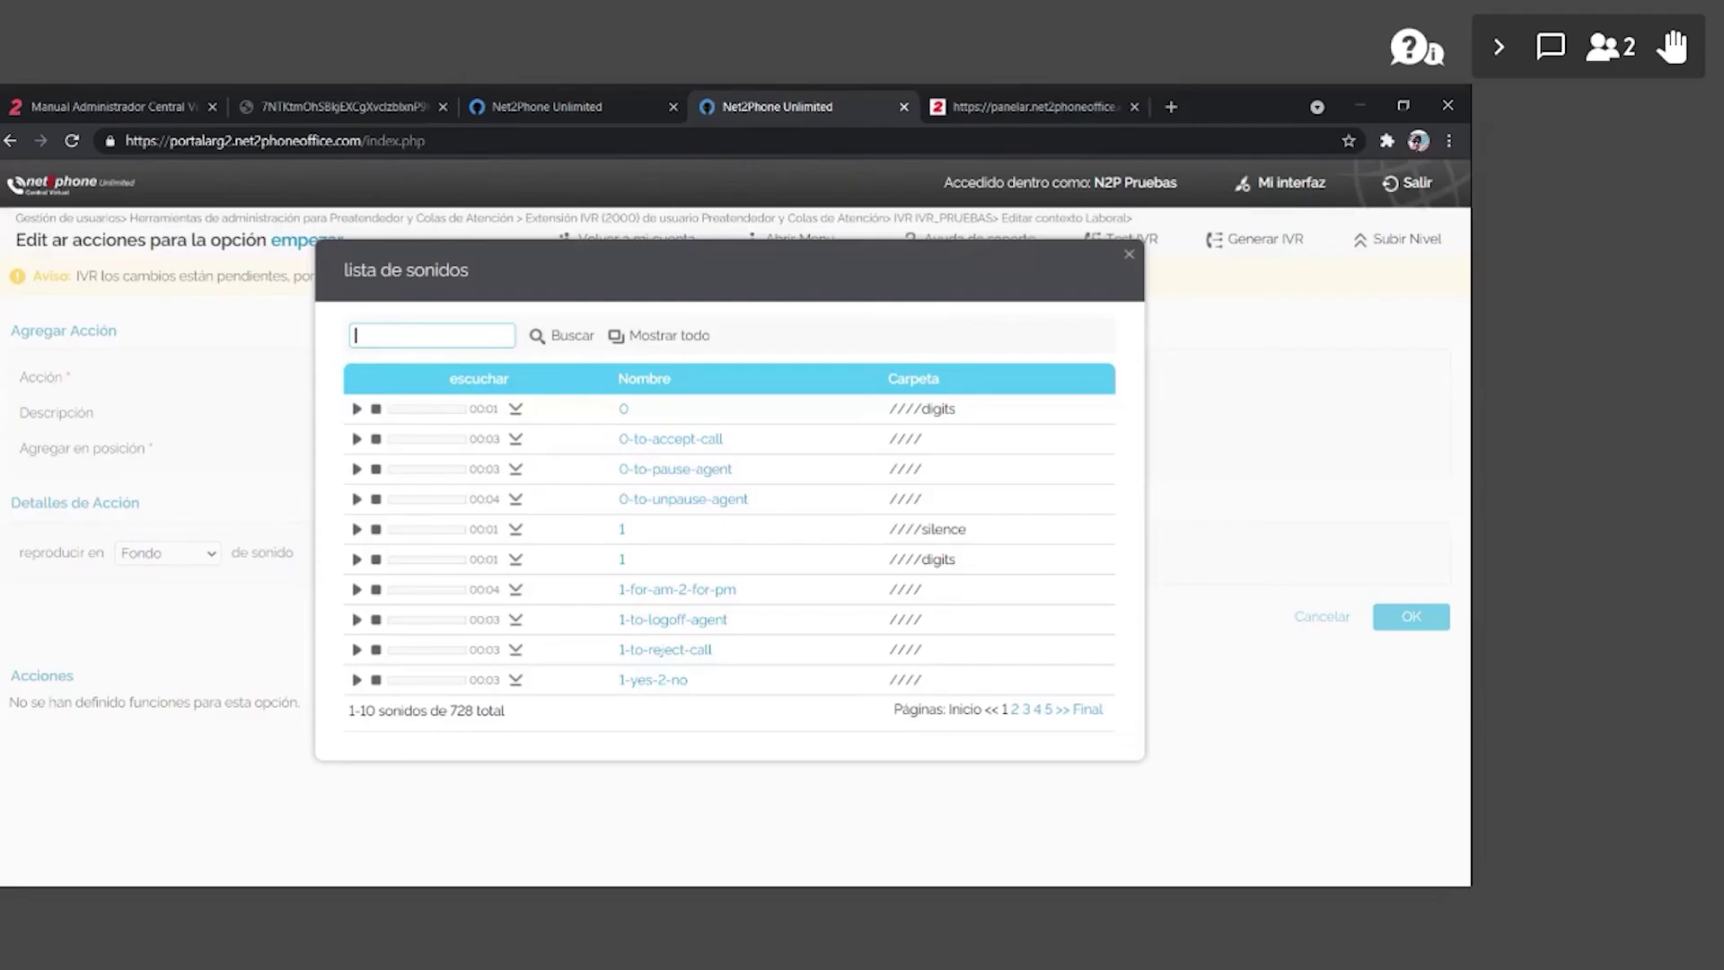
type("Bienven")
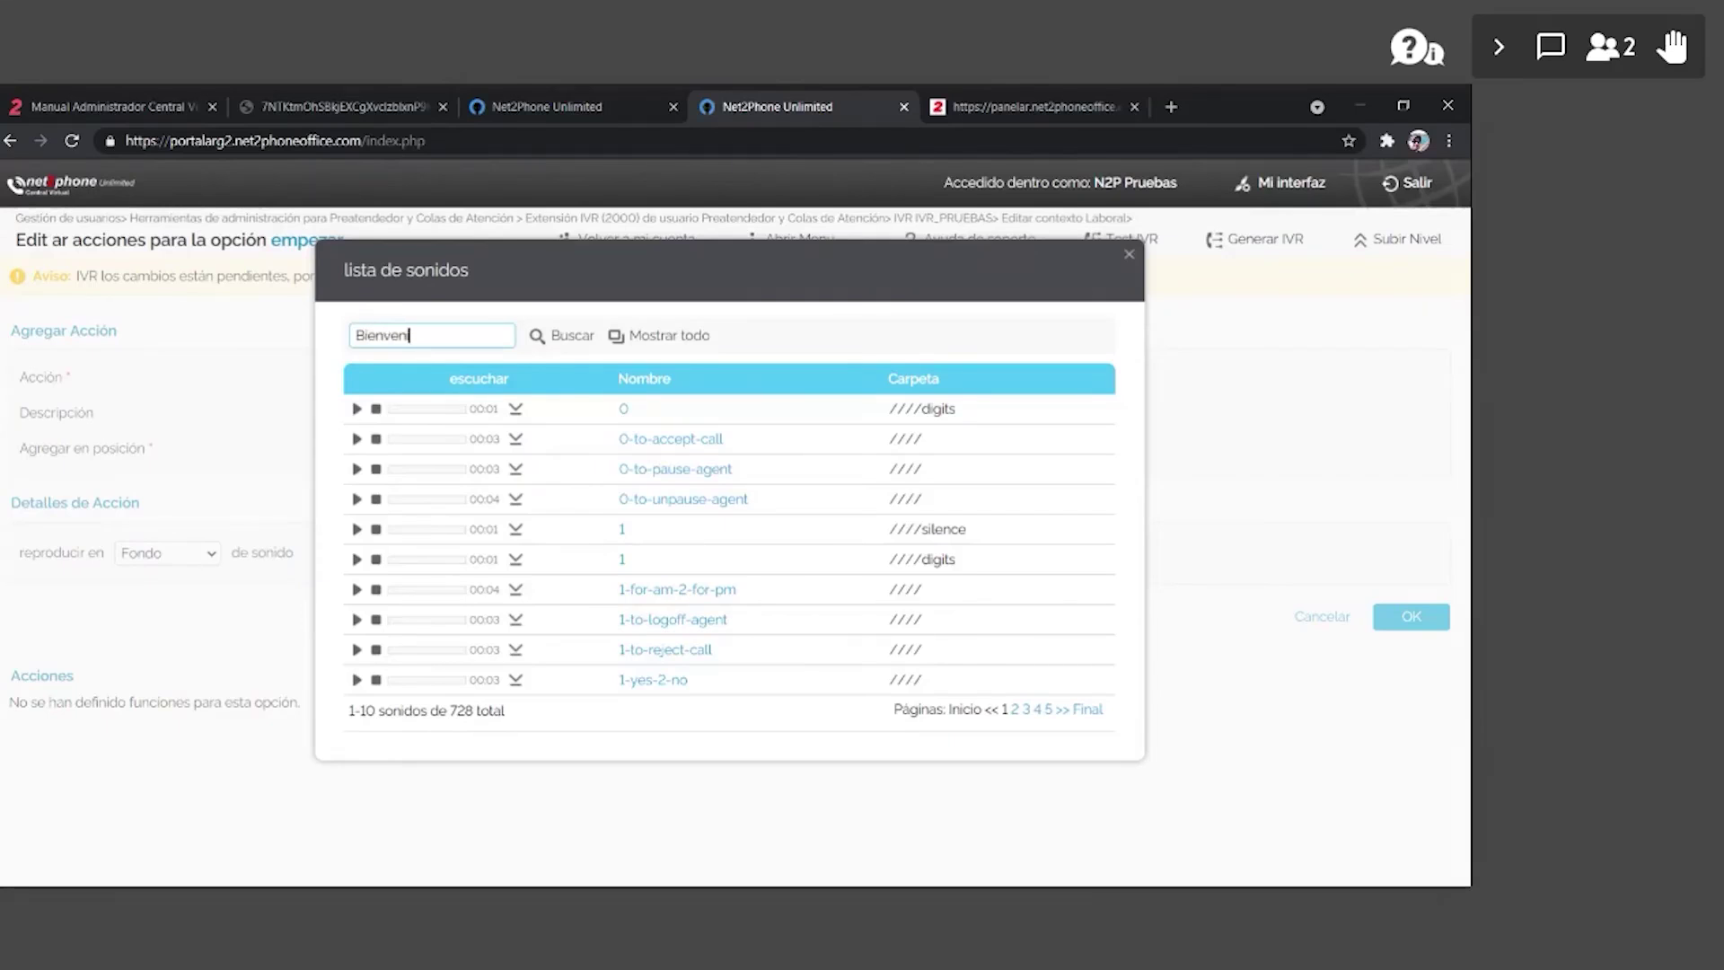
type("i")
left_click(565, 340)
left_click(654, 526)
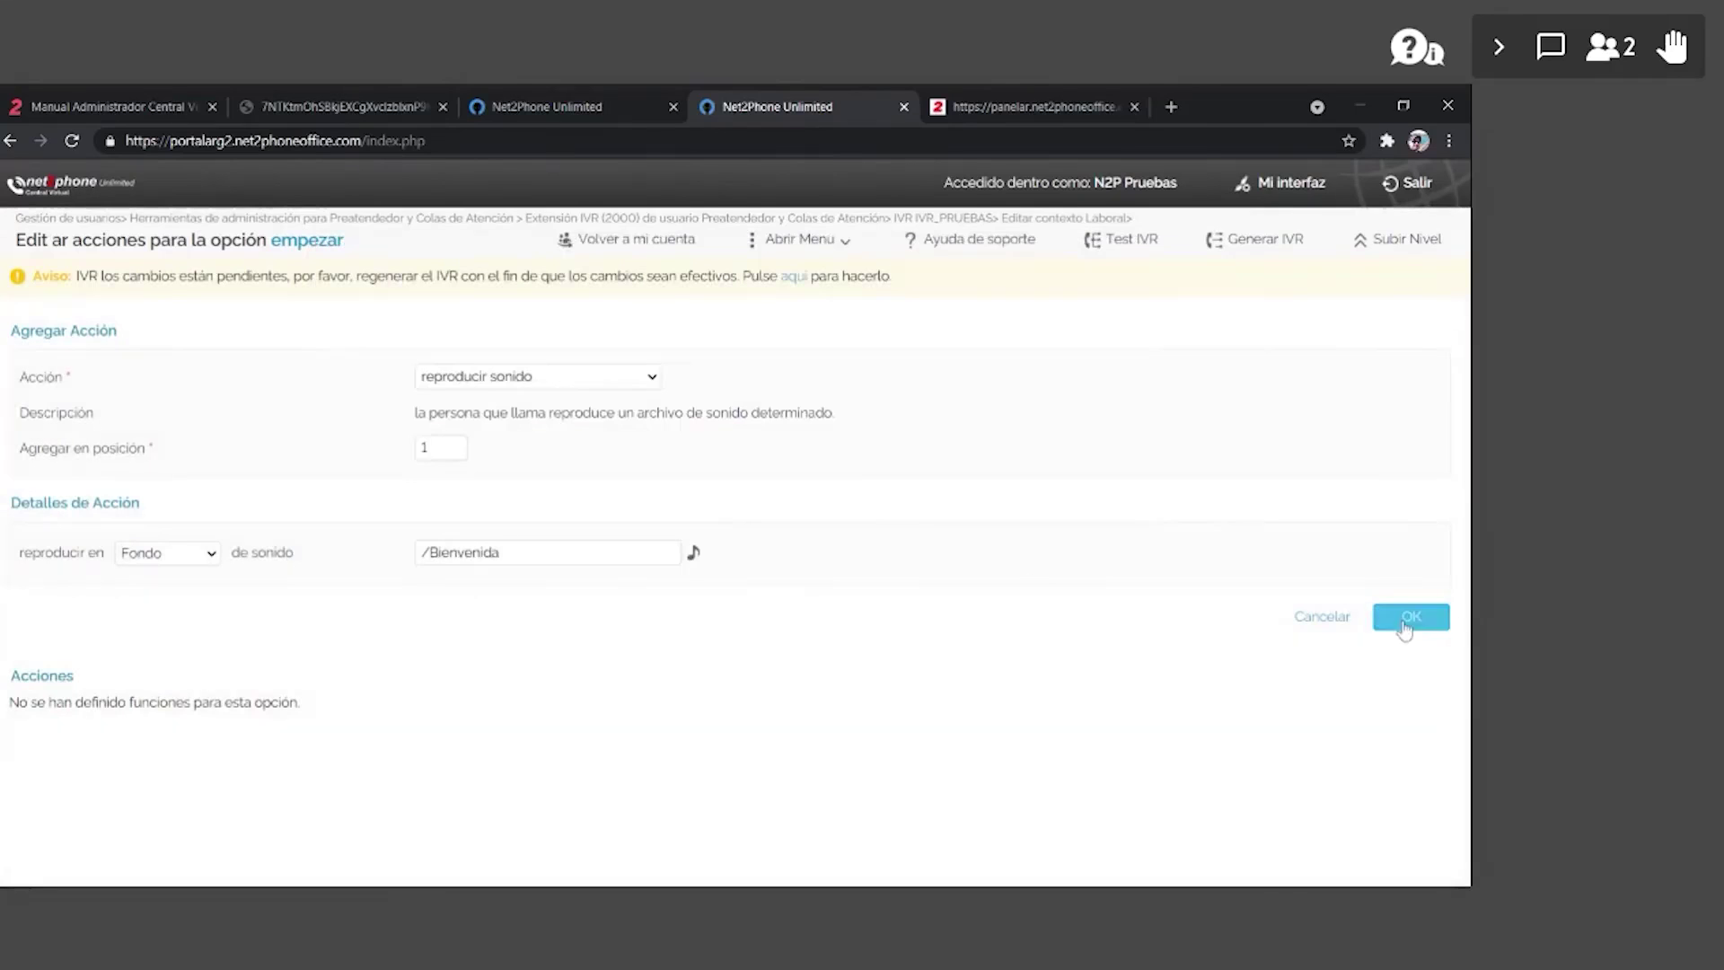
left_click(1427, 618)
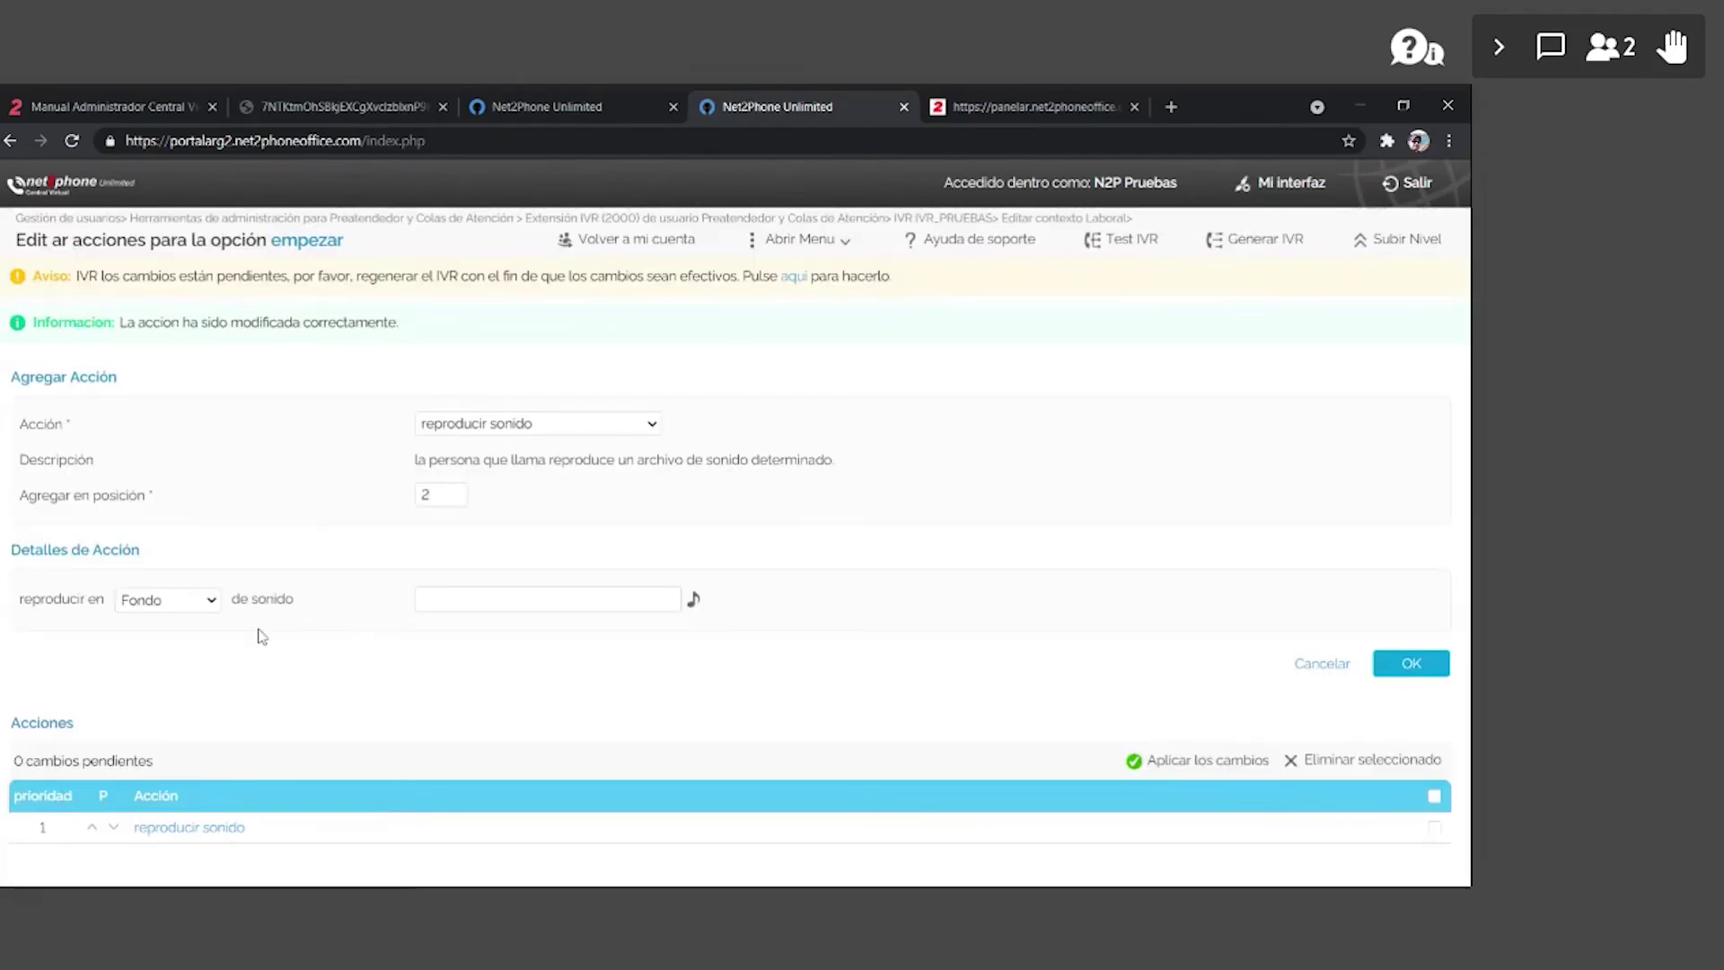
- Add an action to the Laboral context's option 1 that transfers the call to the Cola de Atención extension 2099
left_click(1398, 241)
scroll(58, 665, "down", 3)
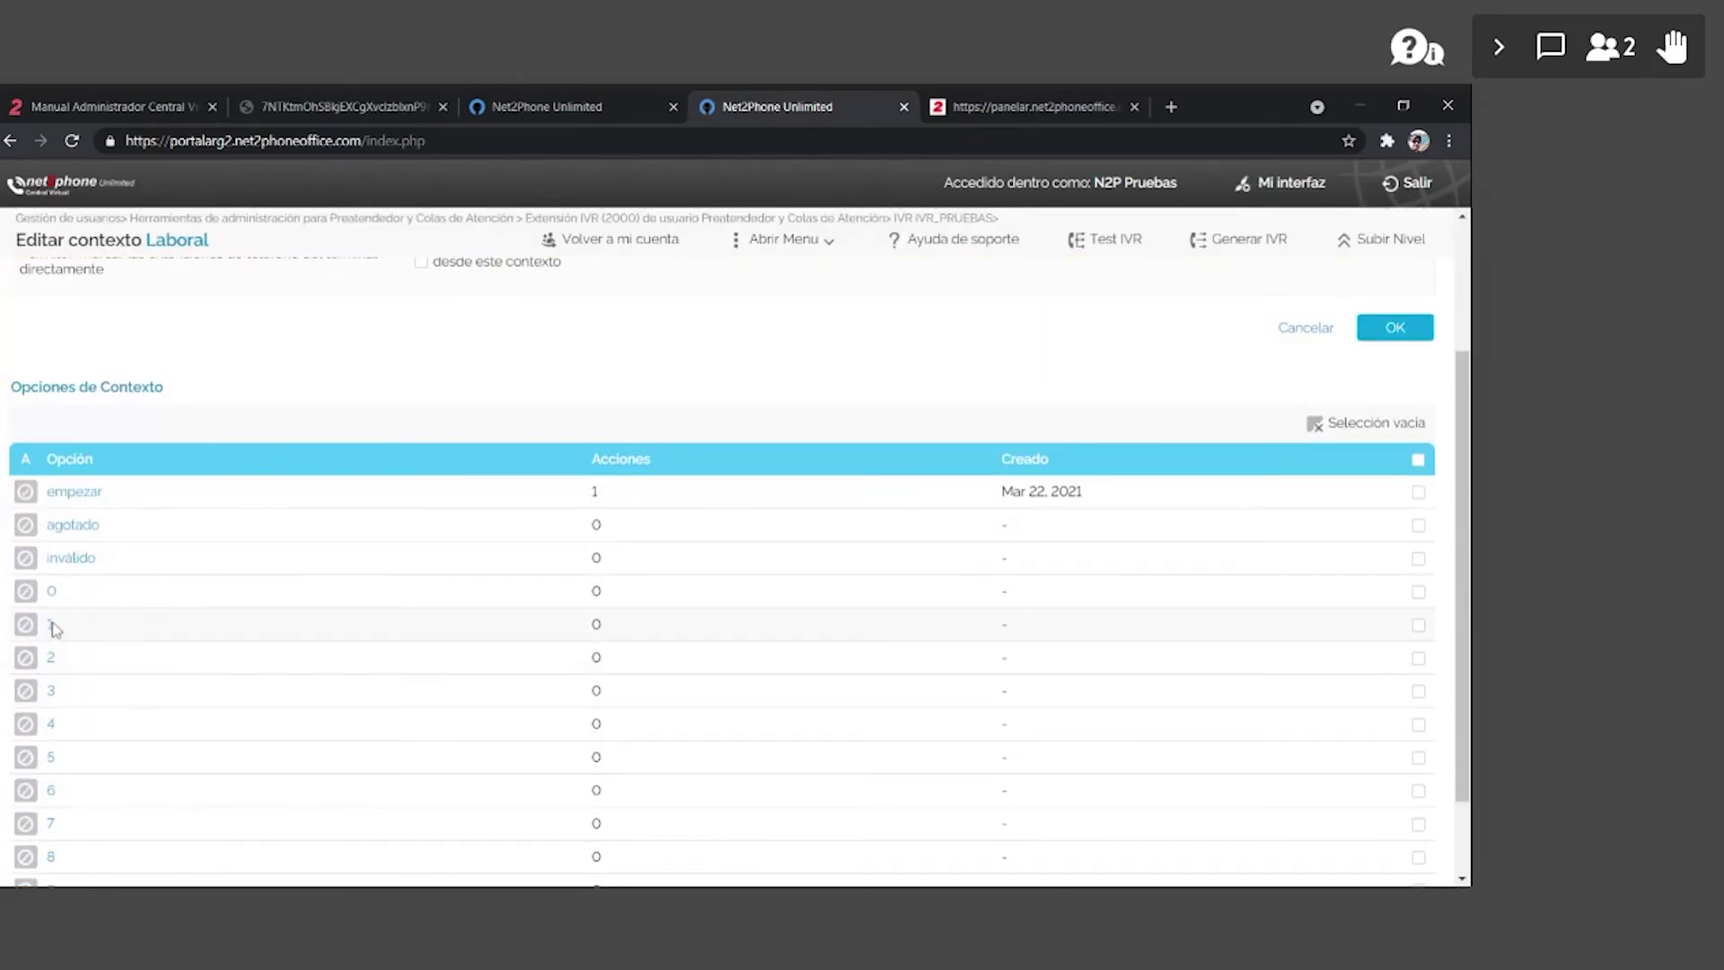
left_click(51, 625)
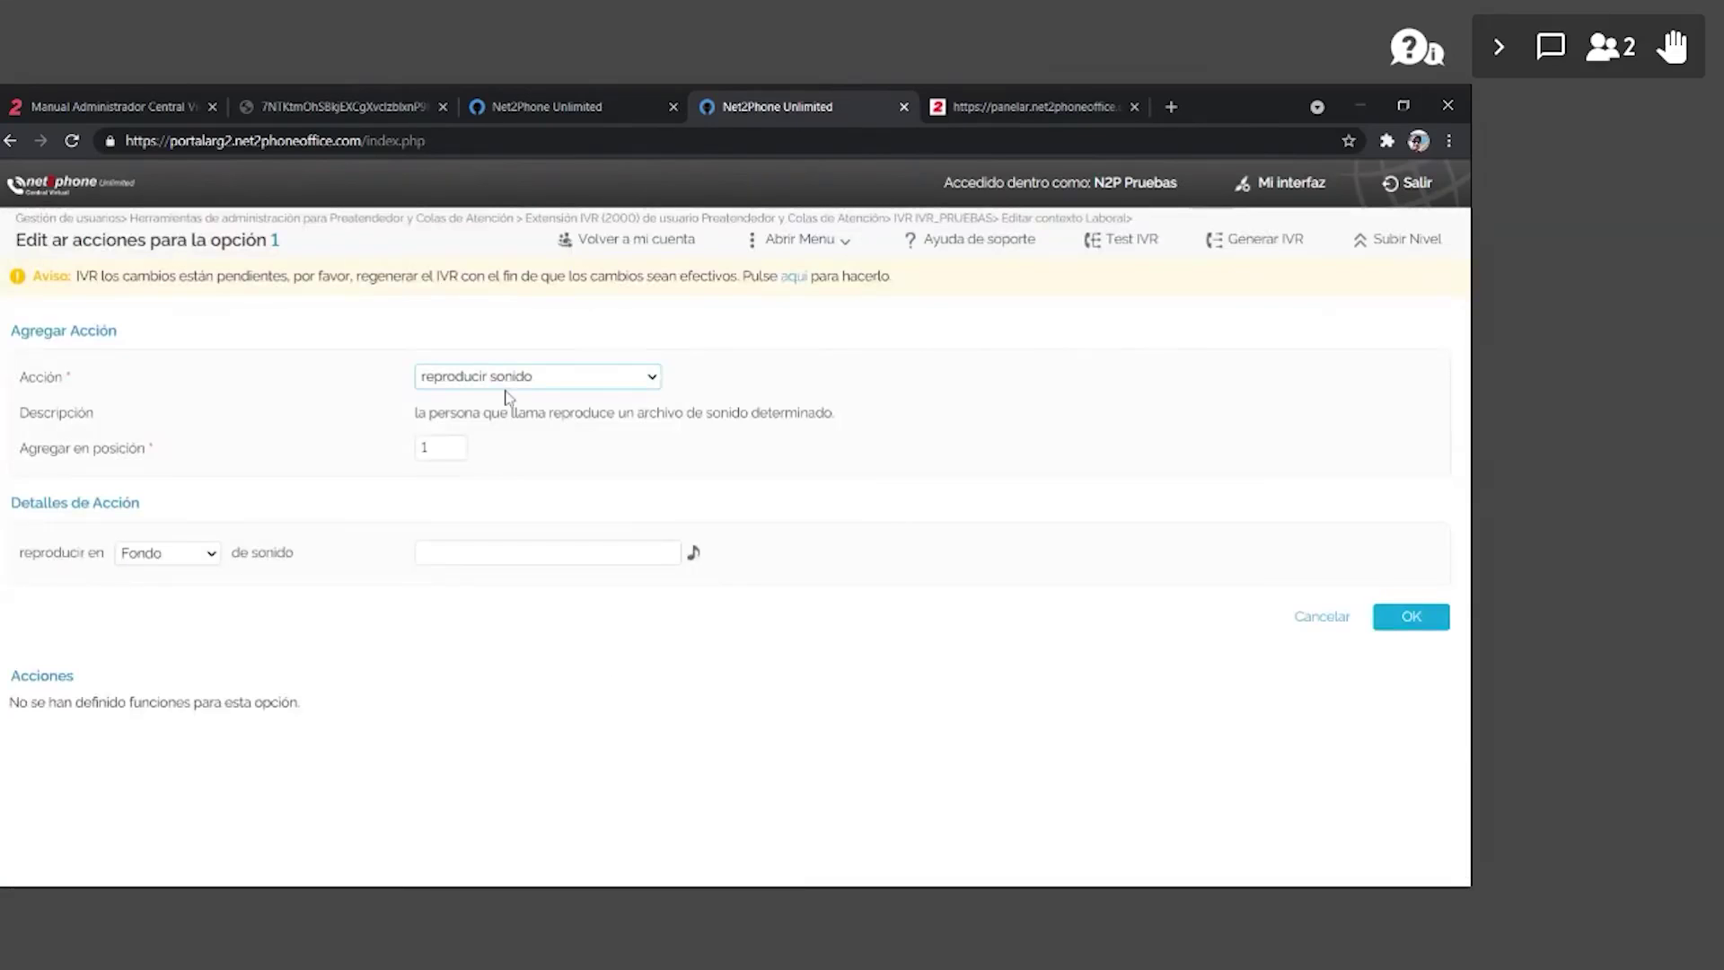
left_click(506, 398)
left_click(477, 550)
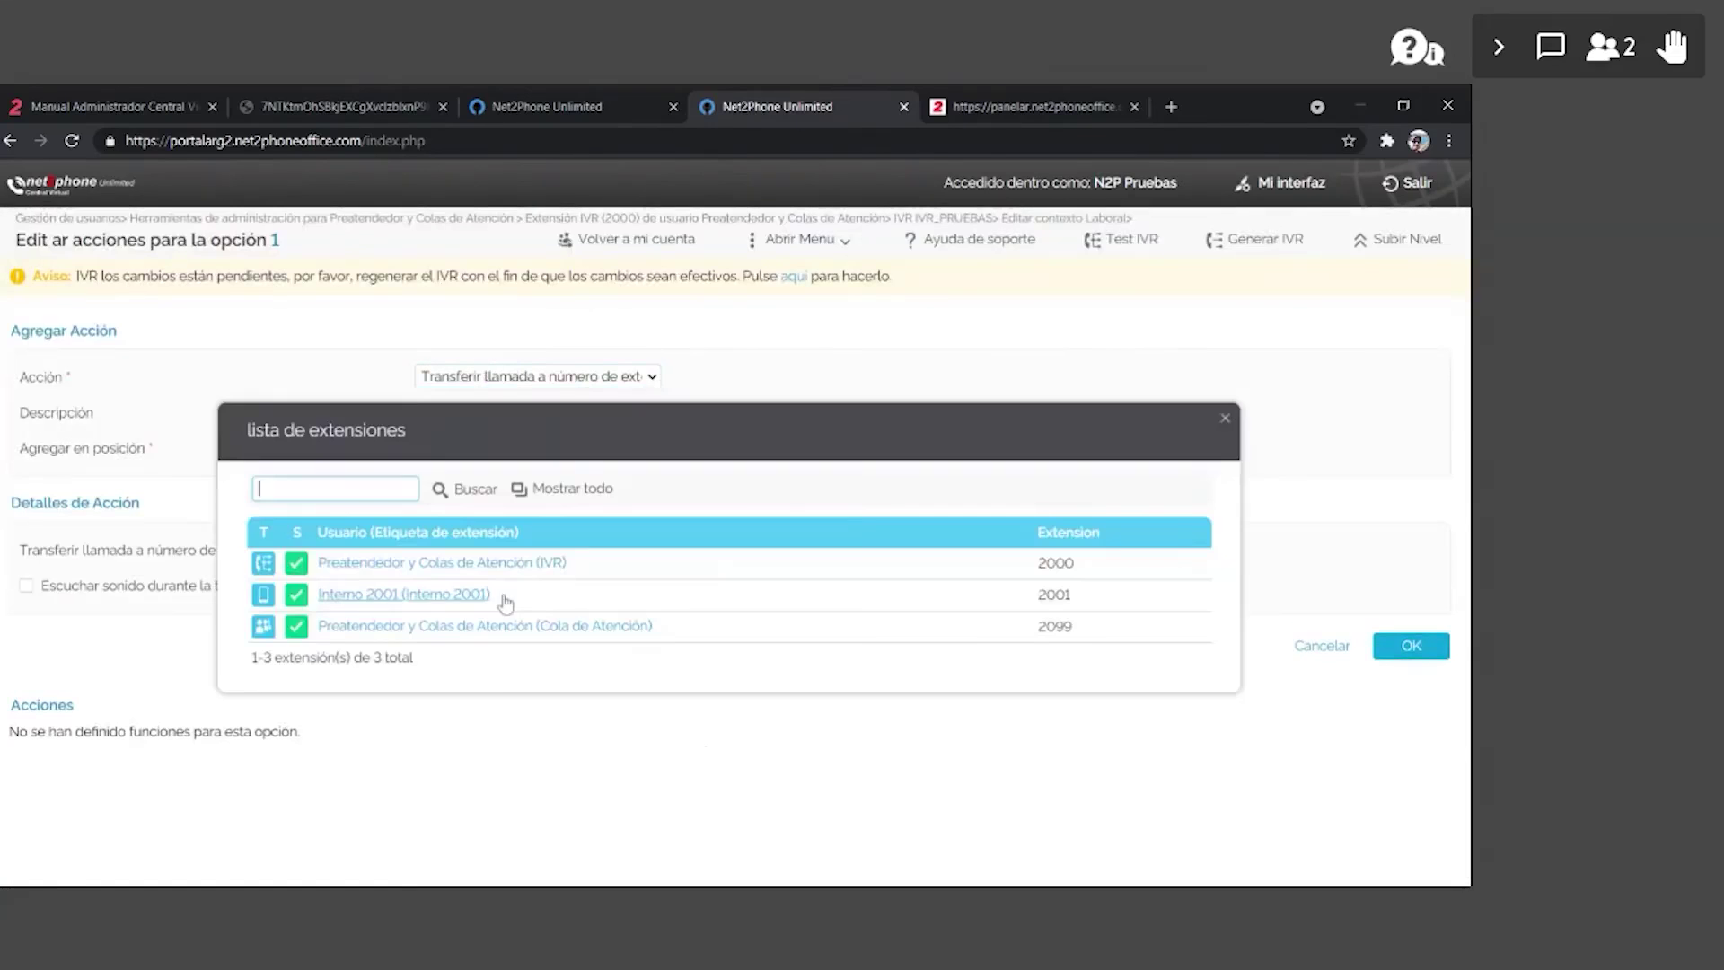
left_click(1224, 419)
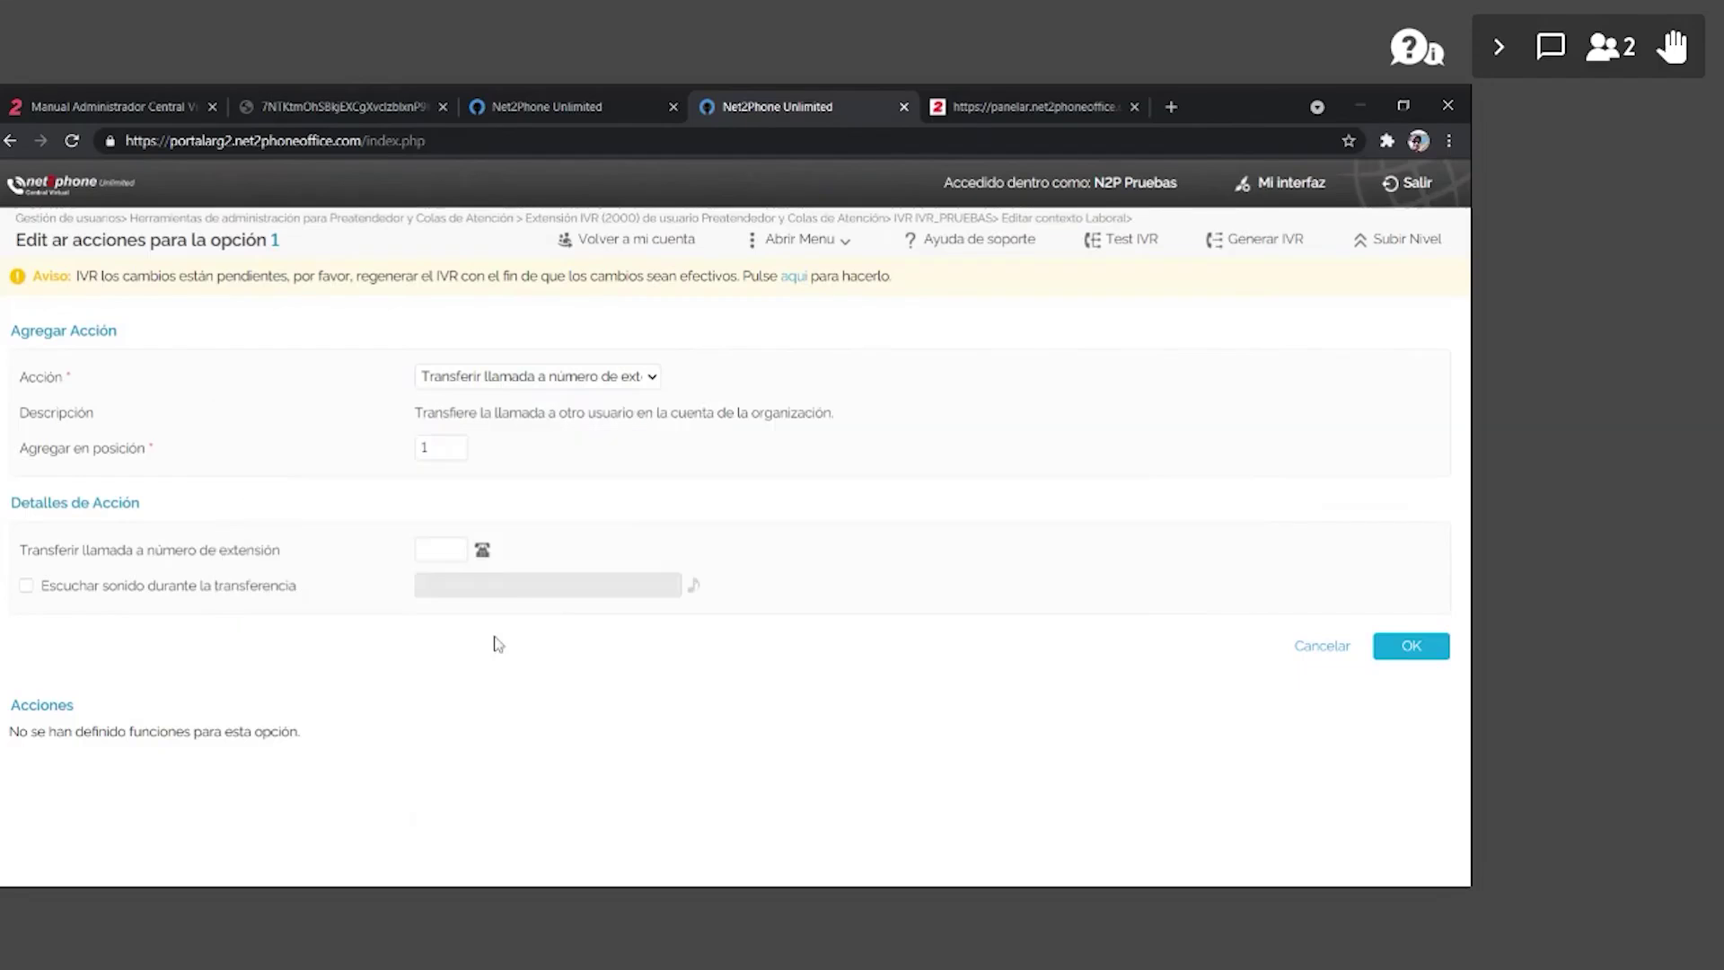
left_click(484, 552)
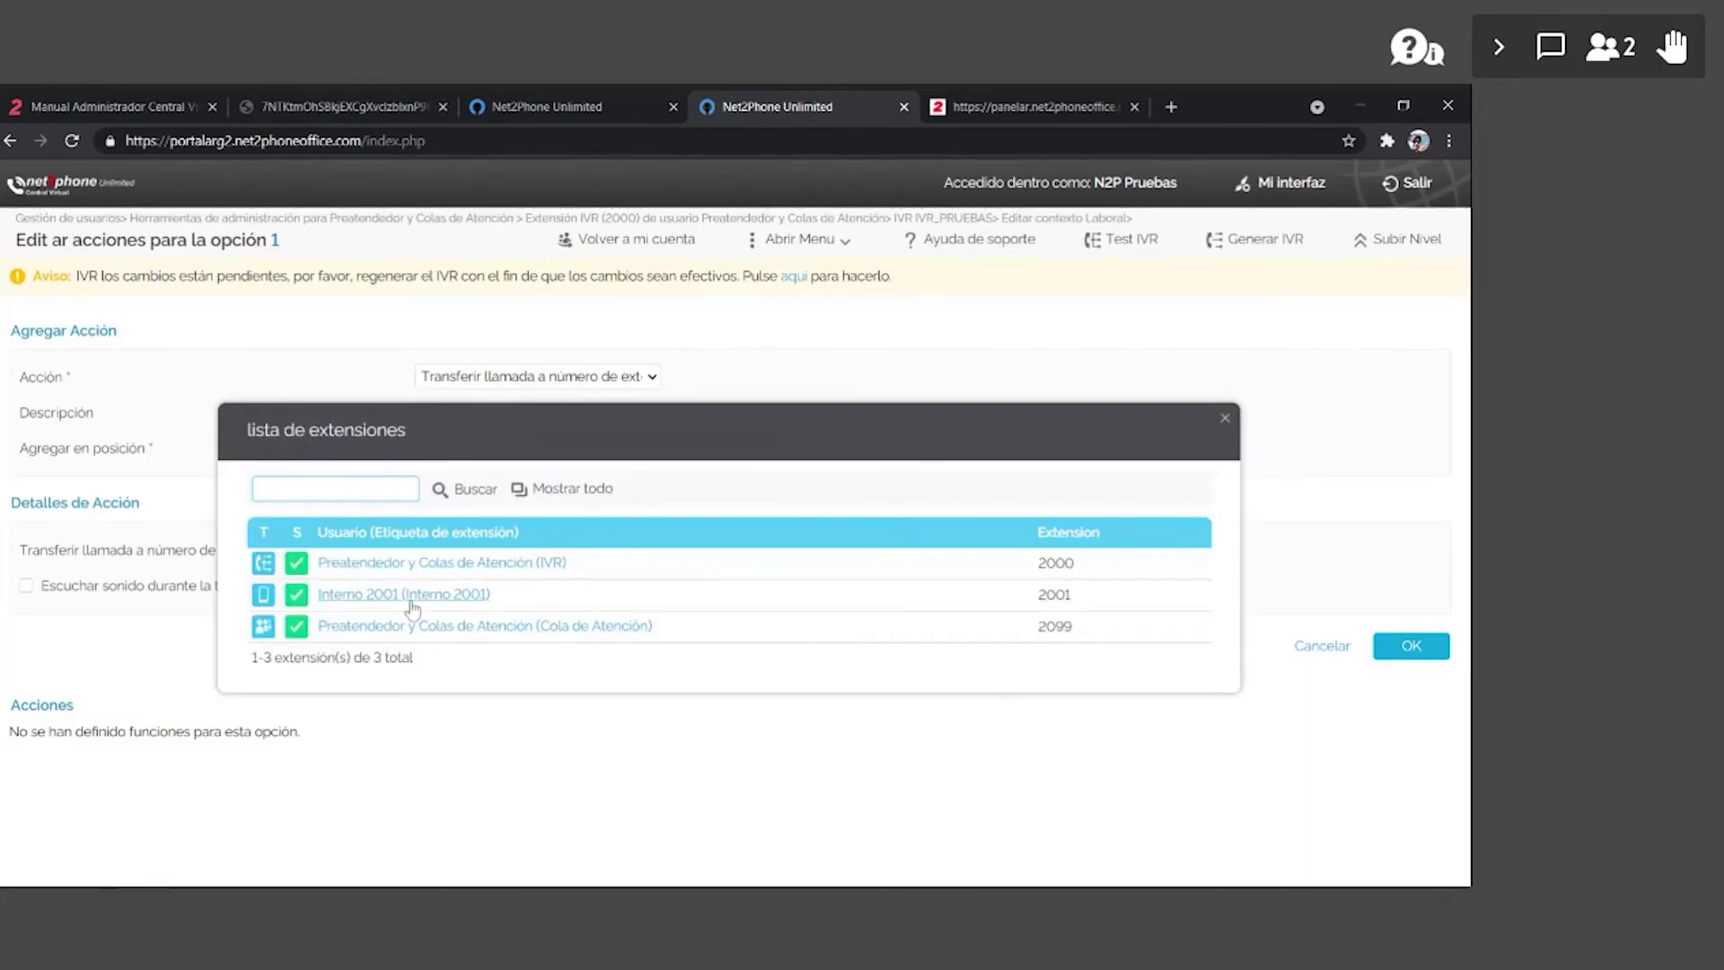
left_click(429, 628)
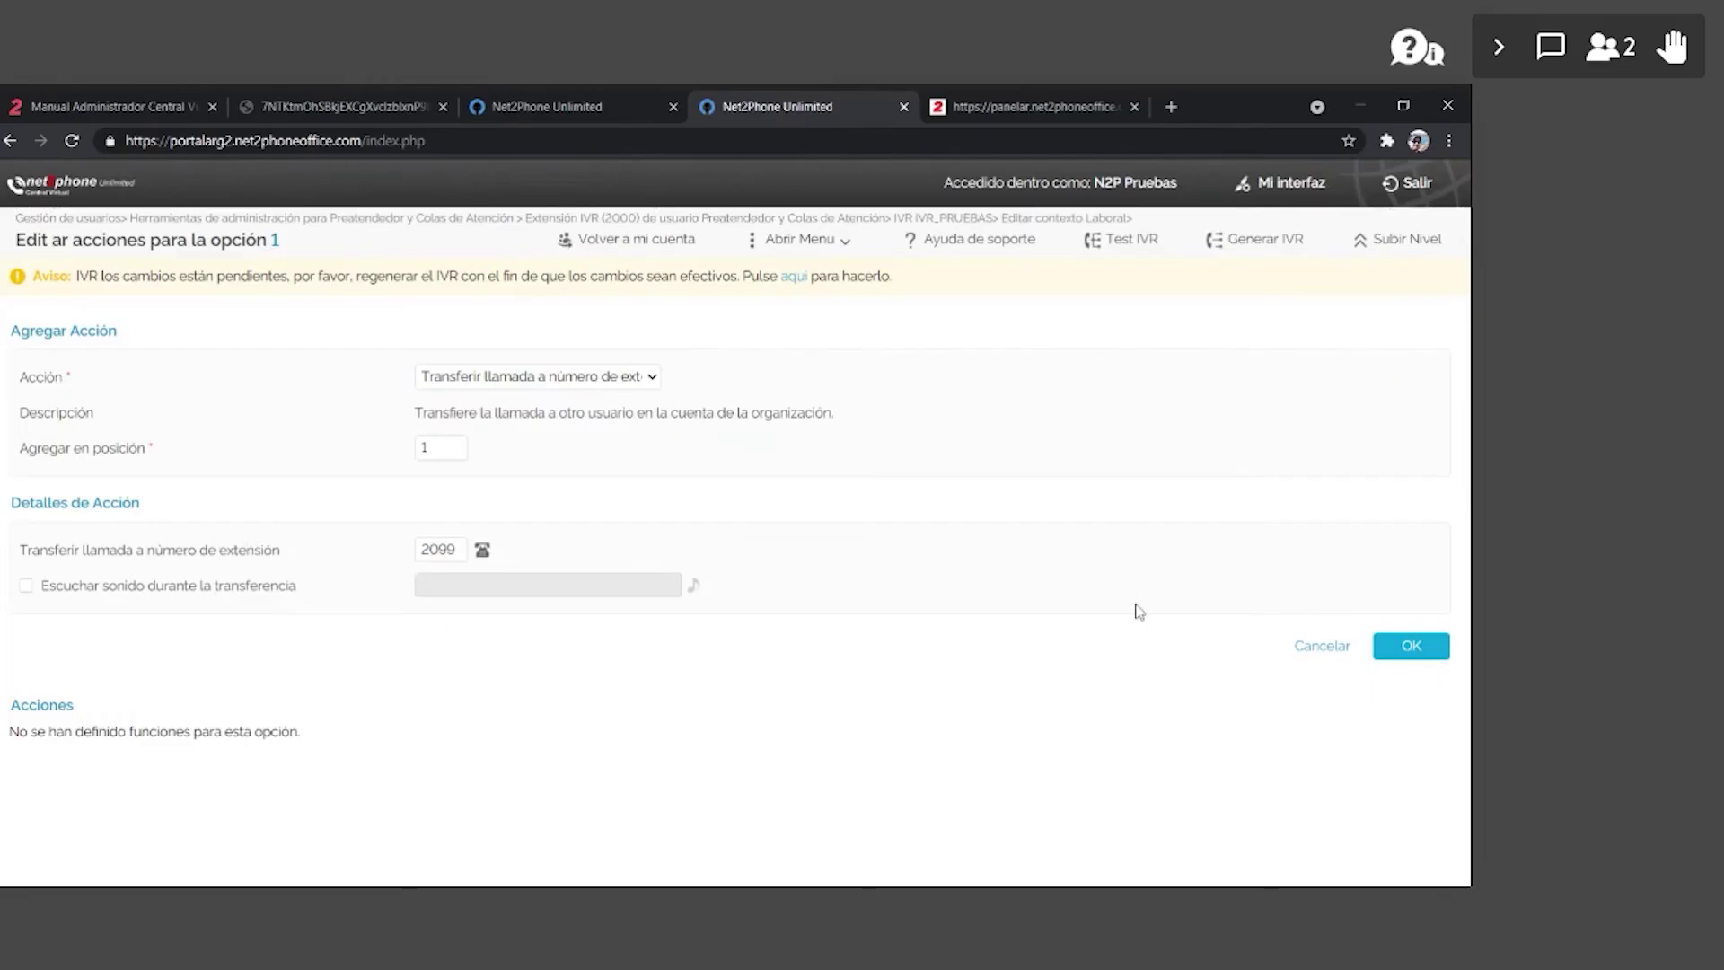
left_click(1405, 660)
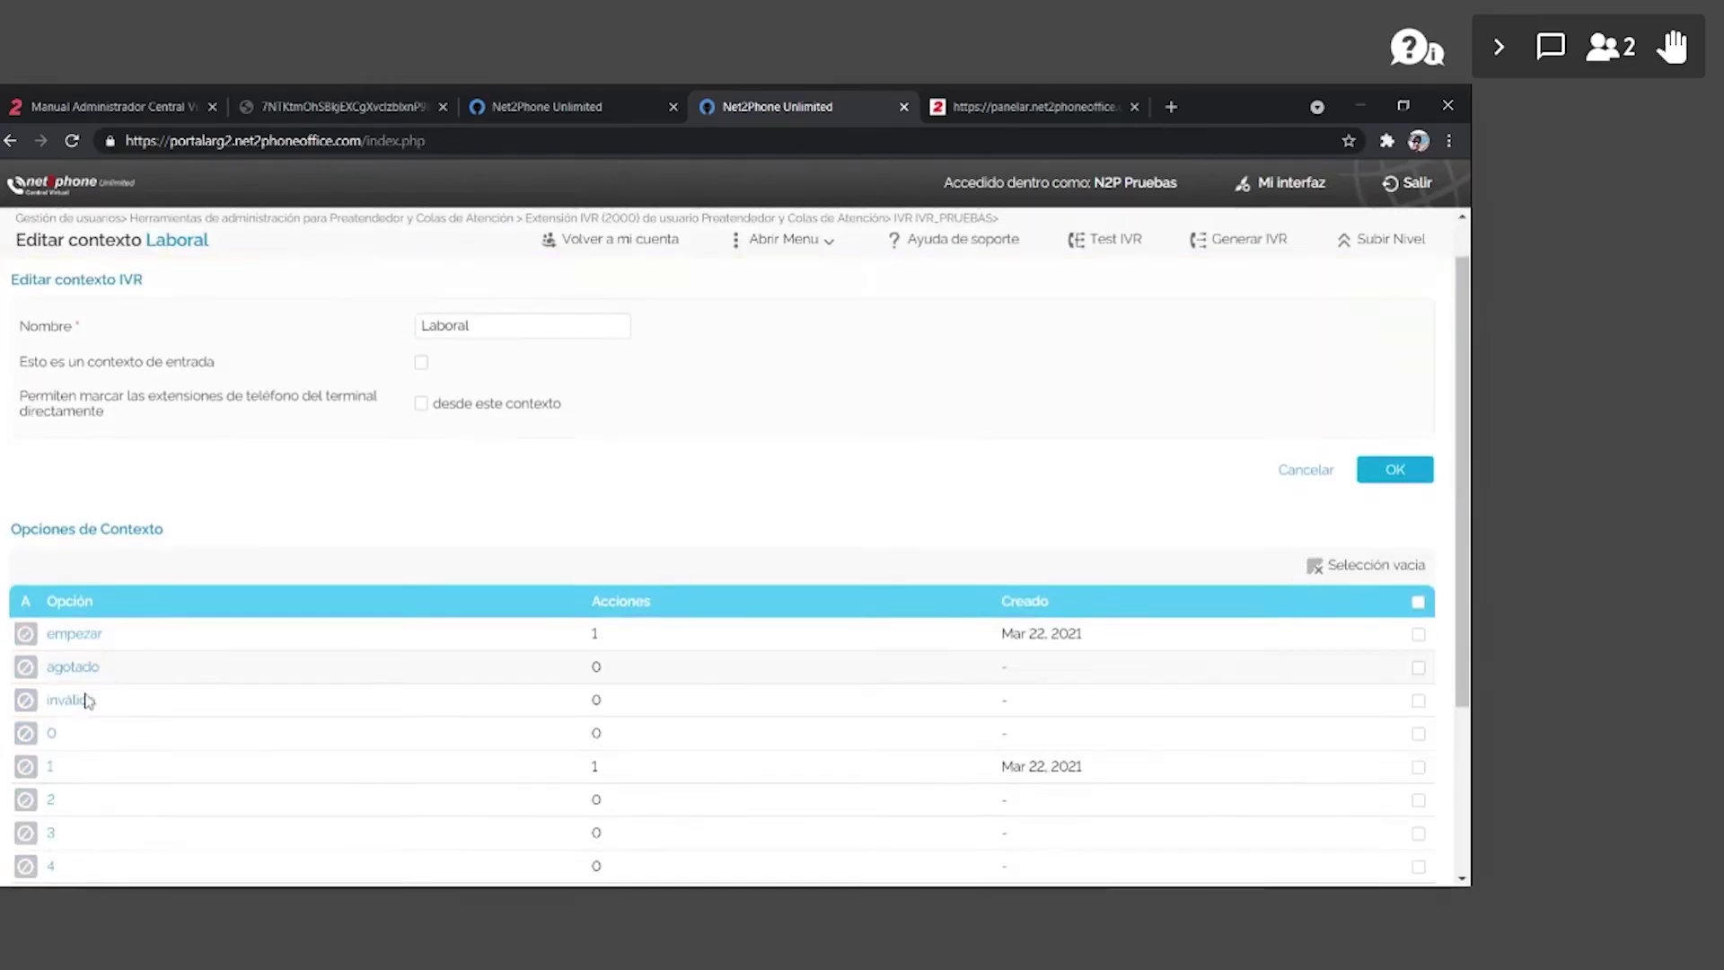
- Add a time-interval jump action to the Laboral context's agotado option, set to "en cualquier momento" and returning to Laboral's empezar option
left_click(90, 662)
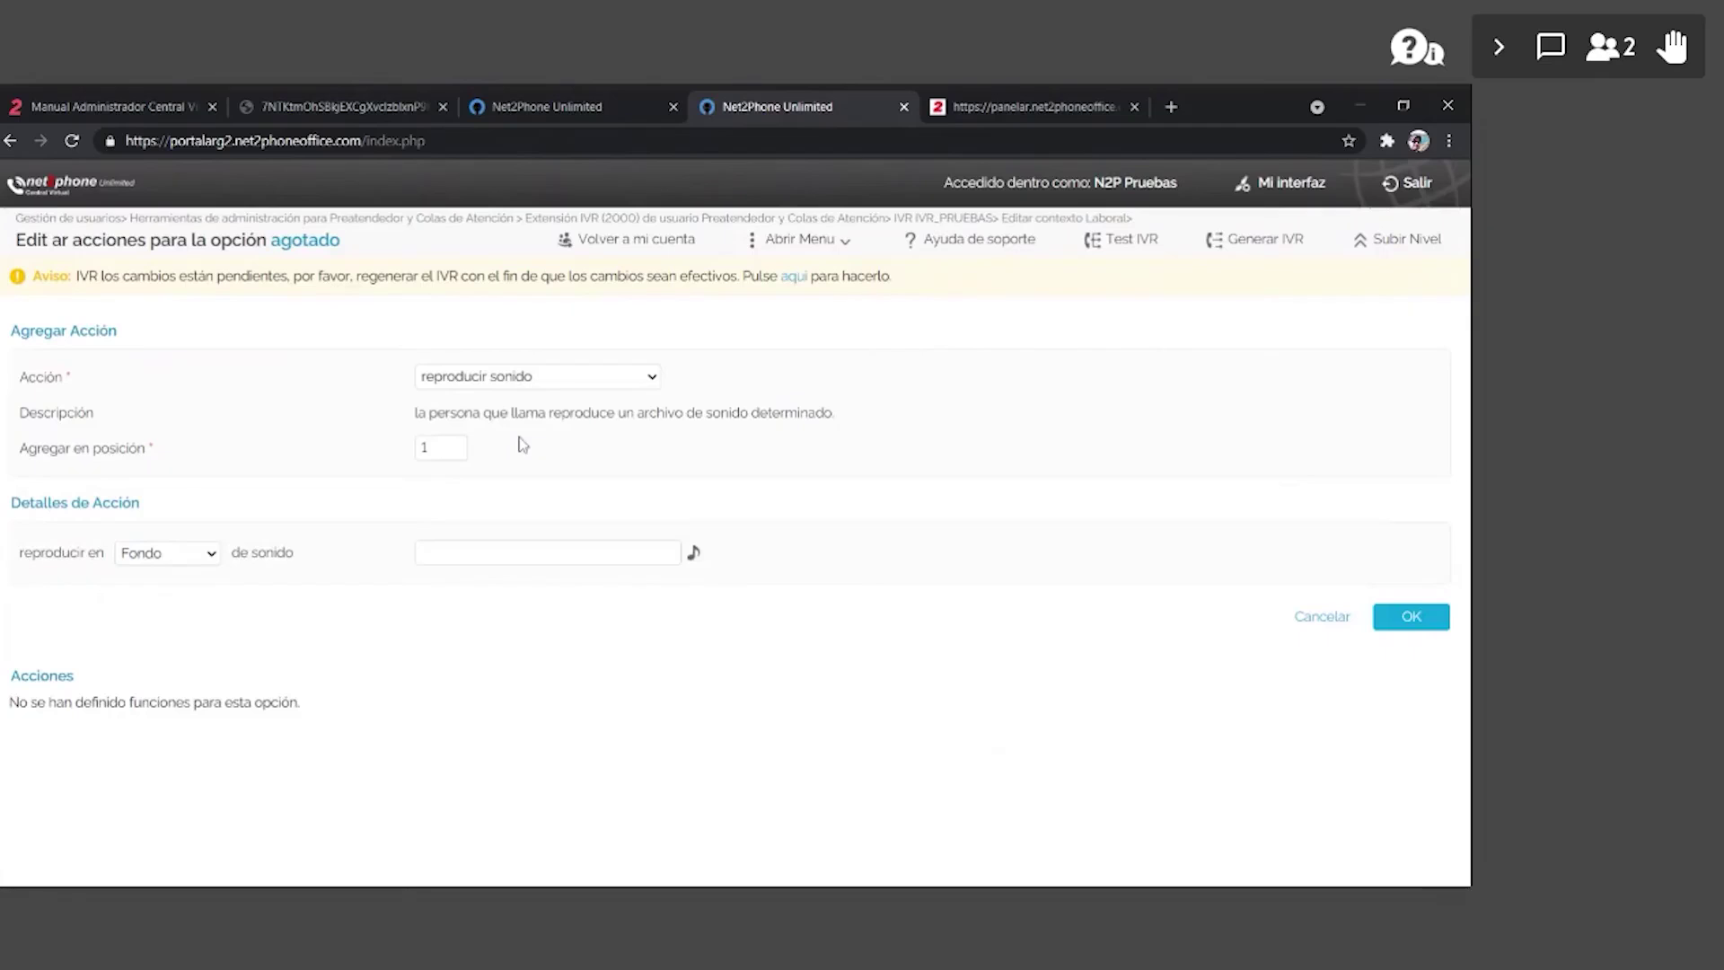
left_click(478, 398)
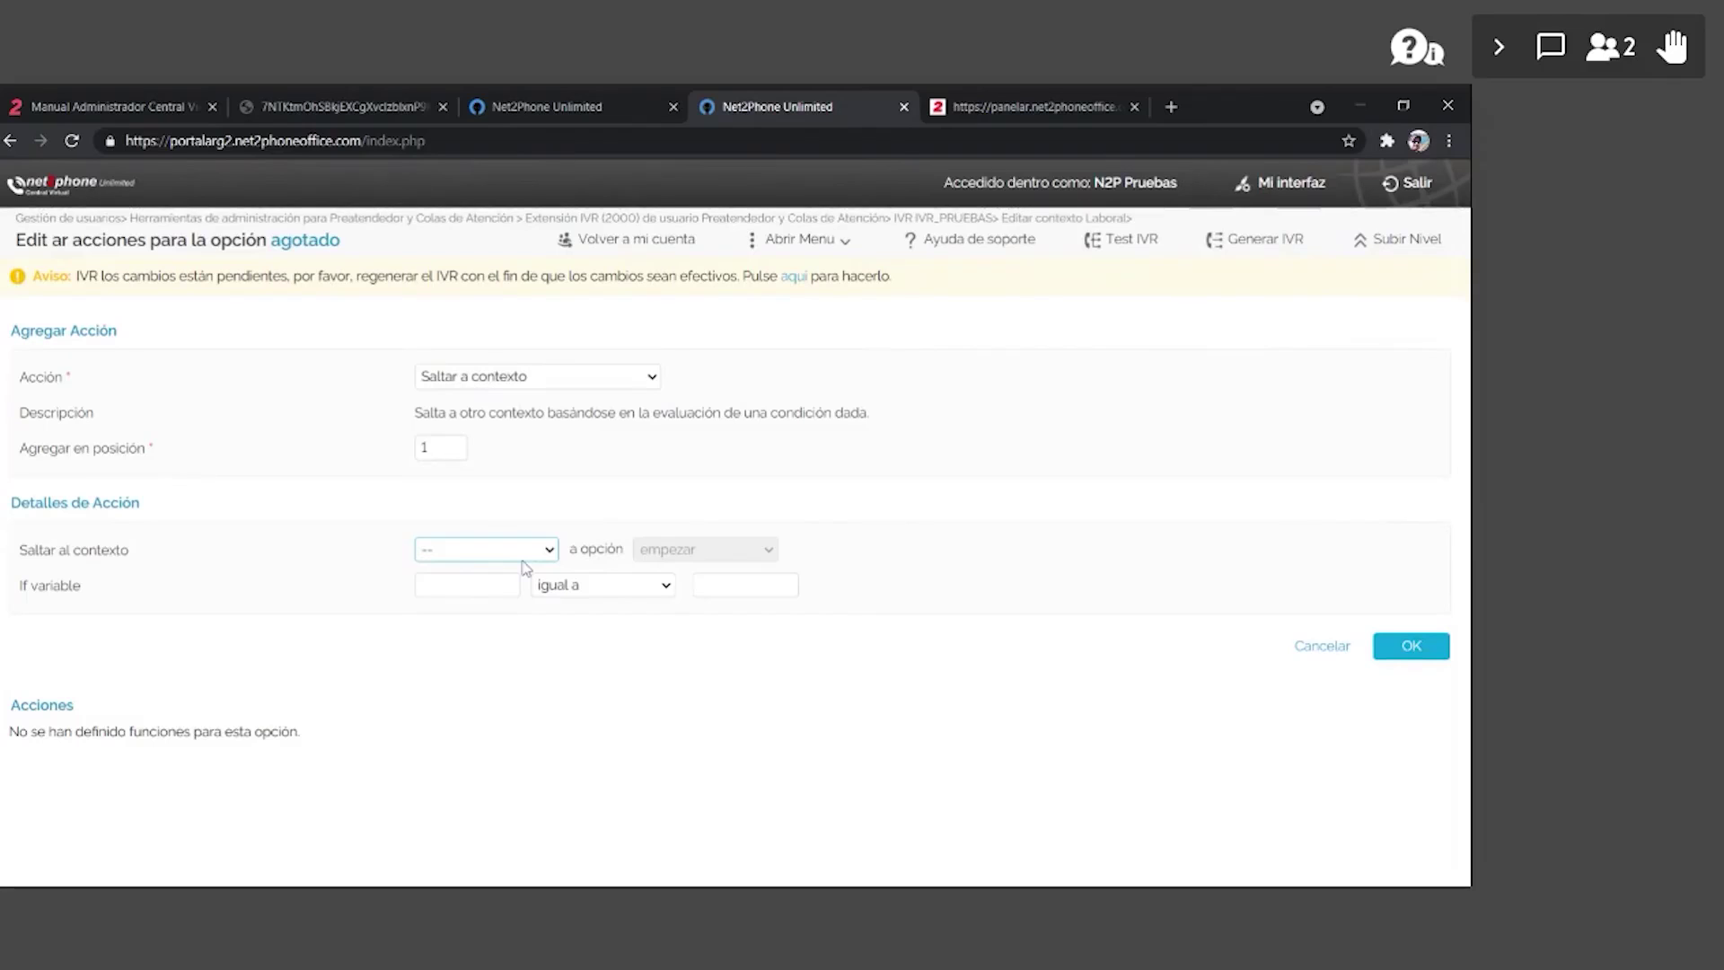
left_click(527, 629)
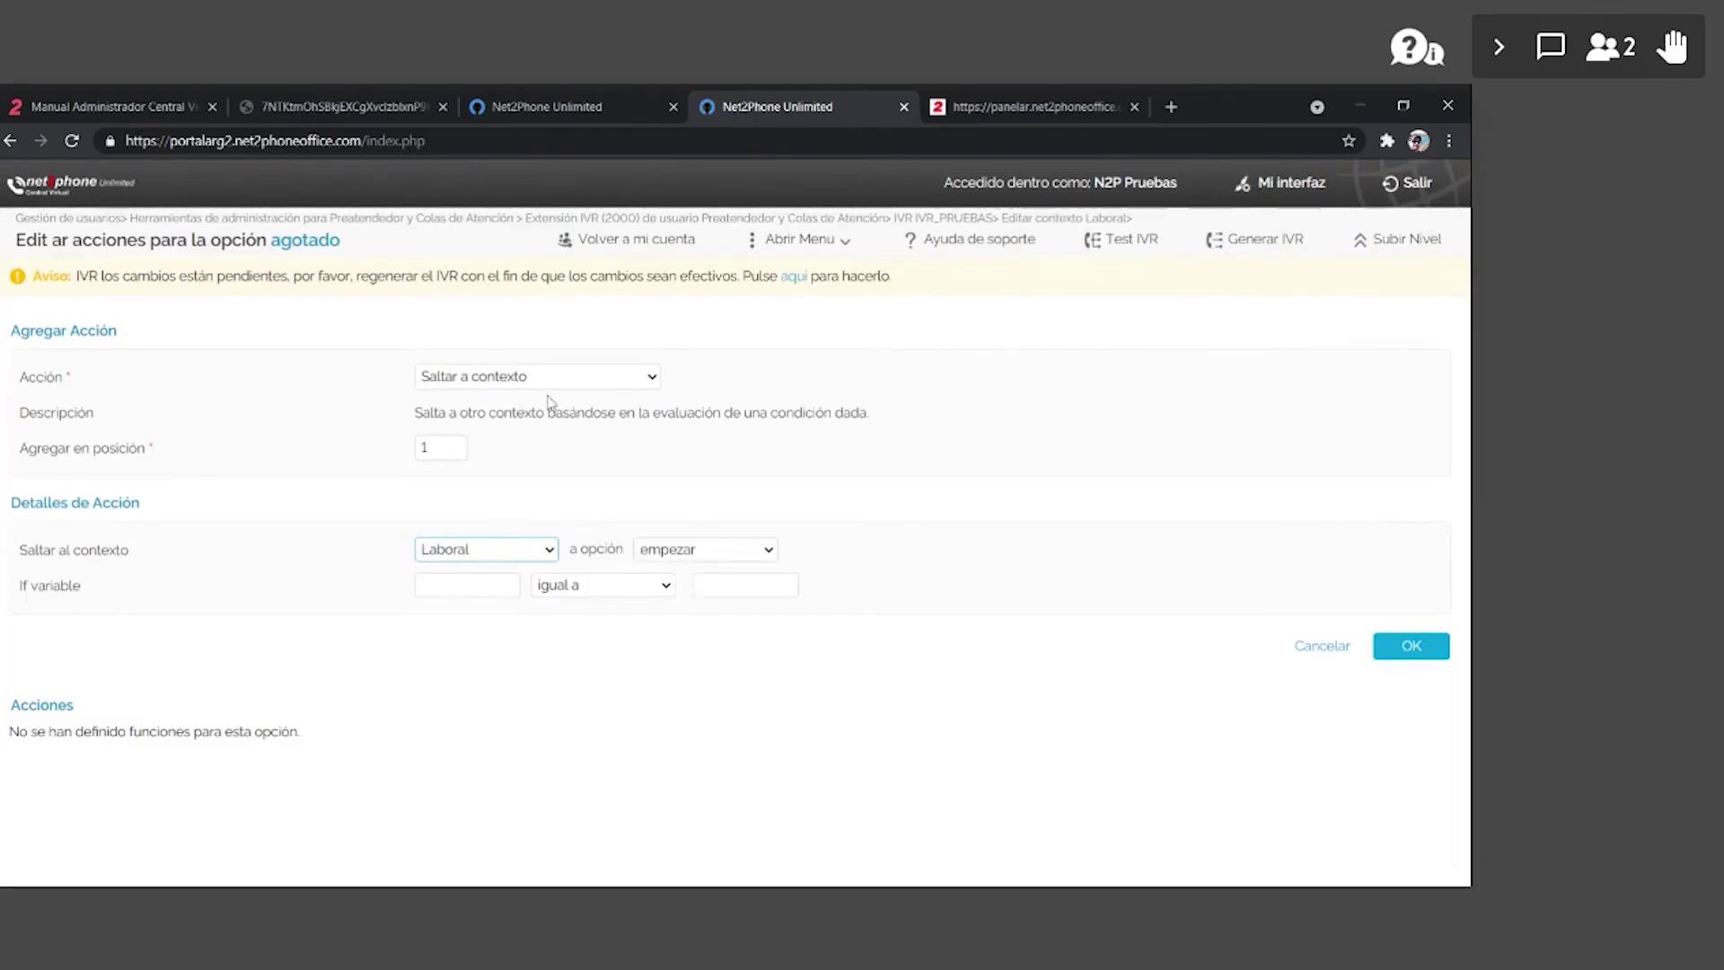
left_click(547, 379)
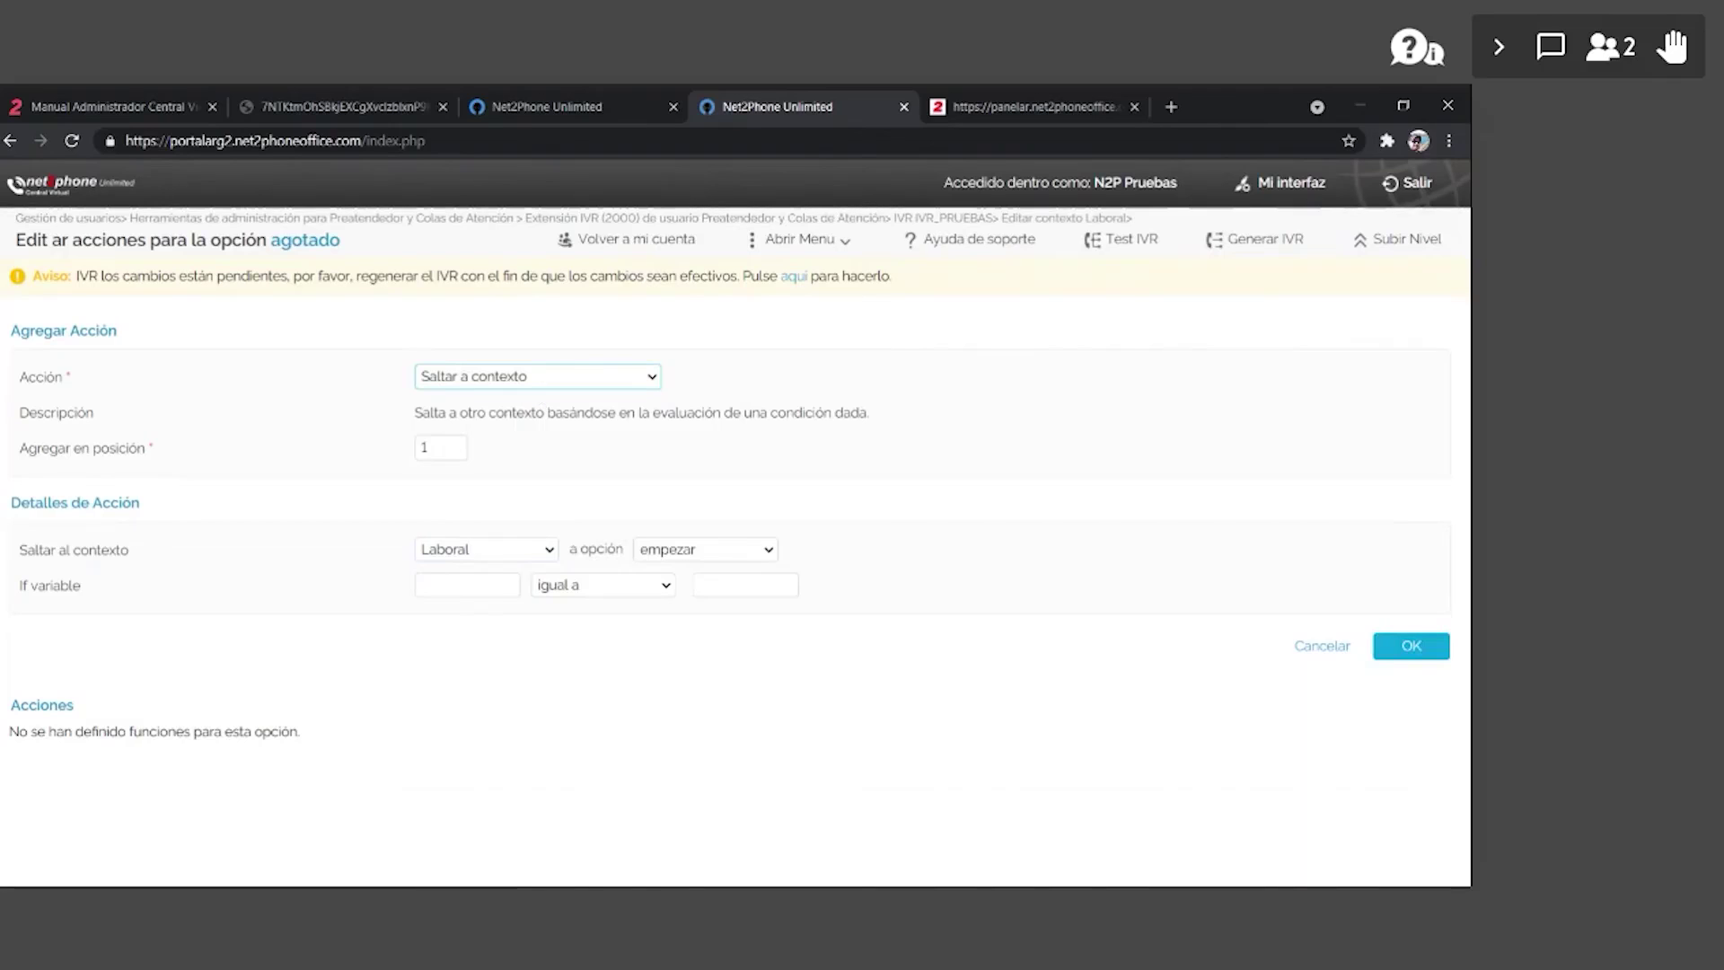
left_click(478, 521)
left_click(434, 585)
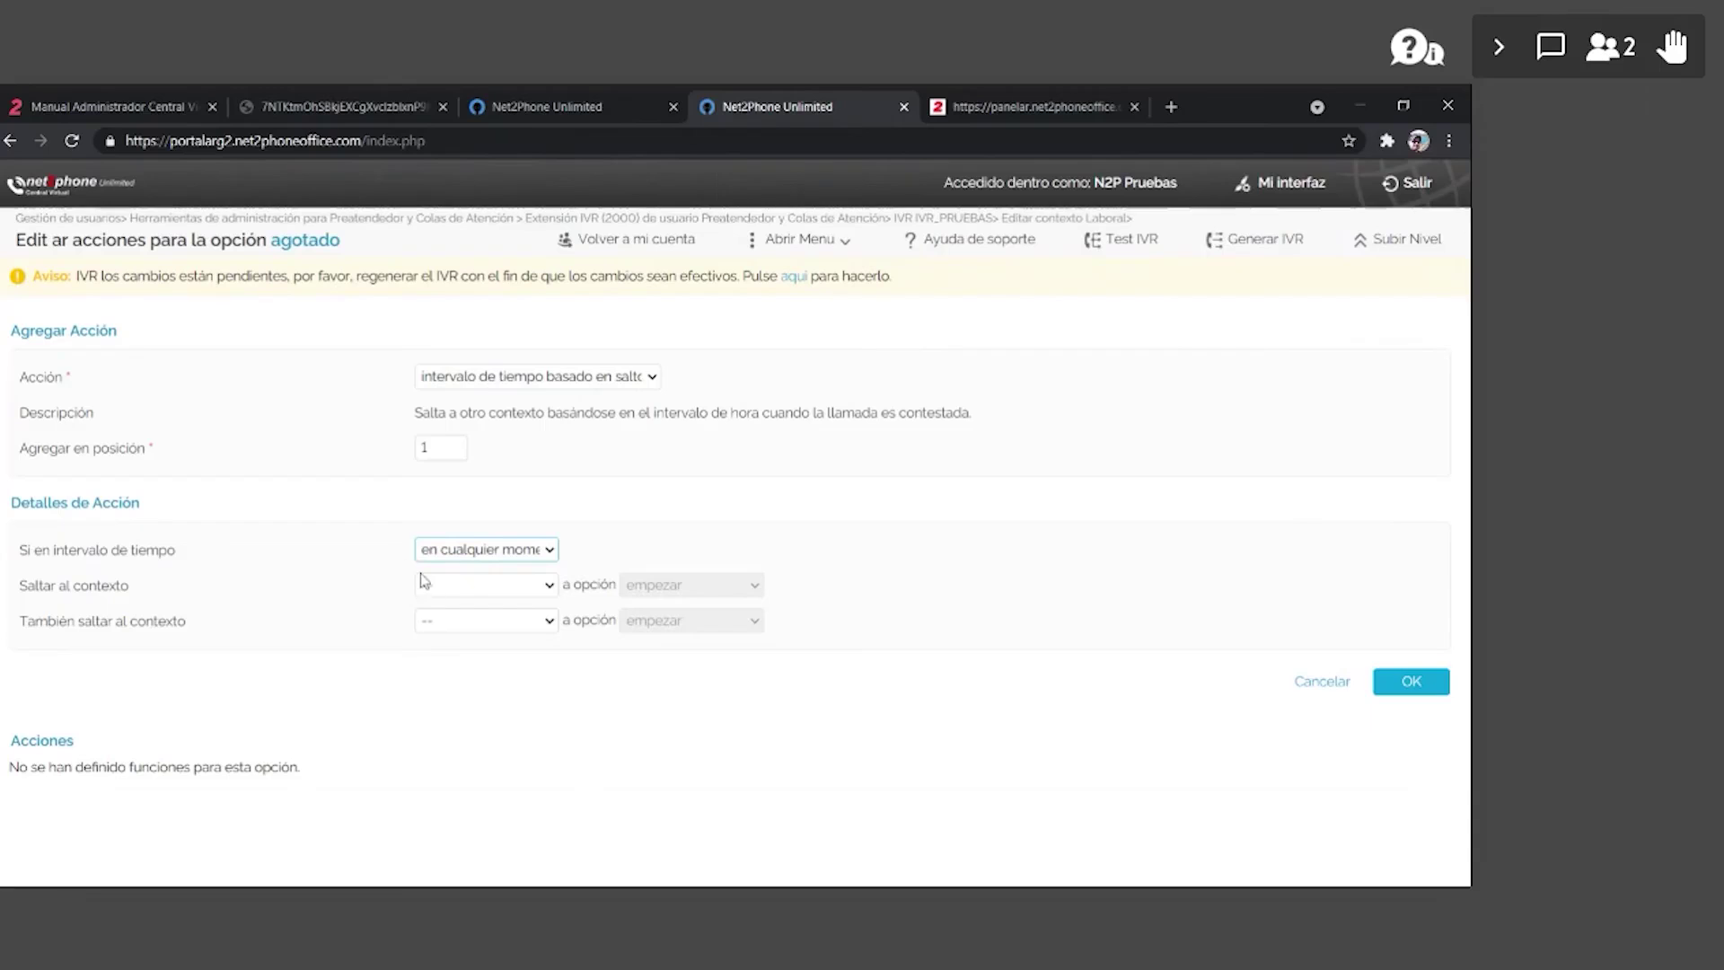
left_click(473, 595)
left_click(472, 603)
left_click(1407, 683)
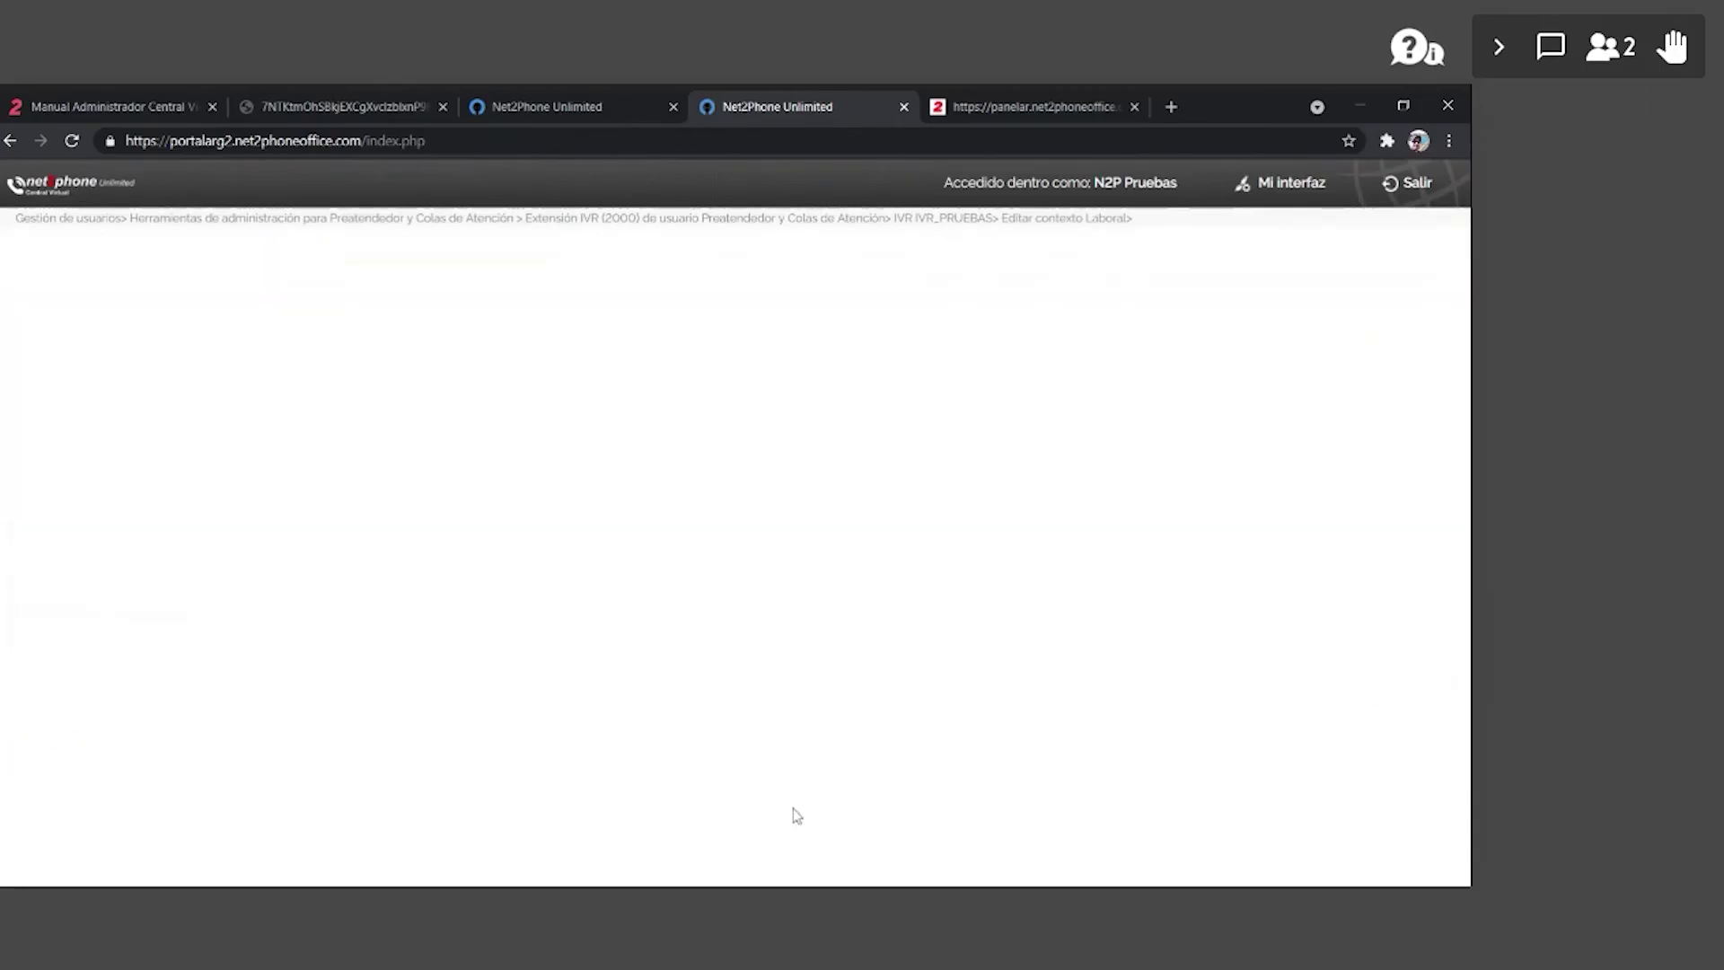
left_click(1390, 239)
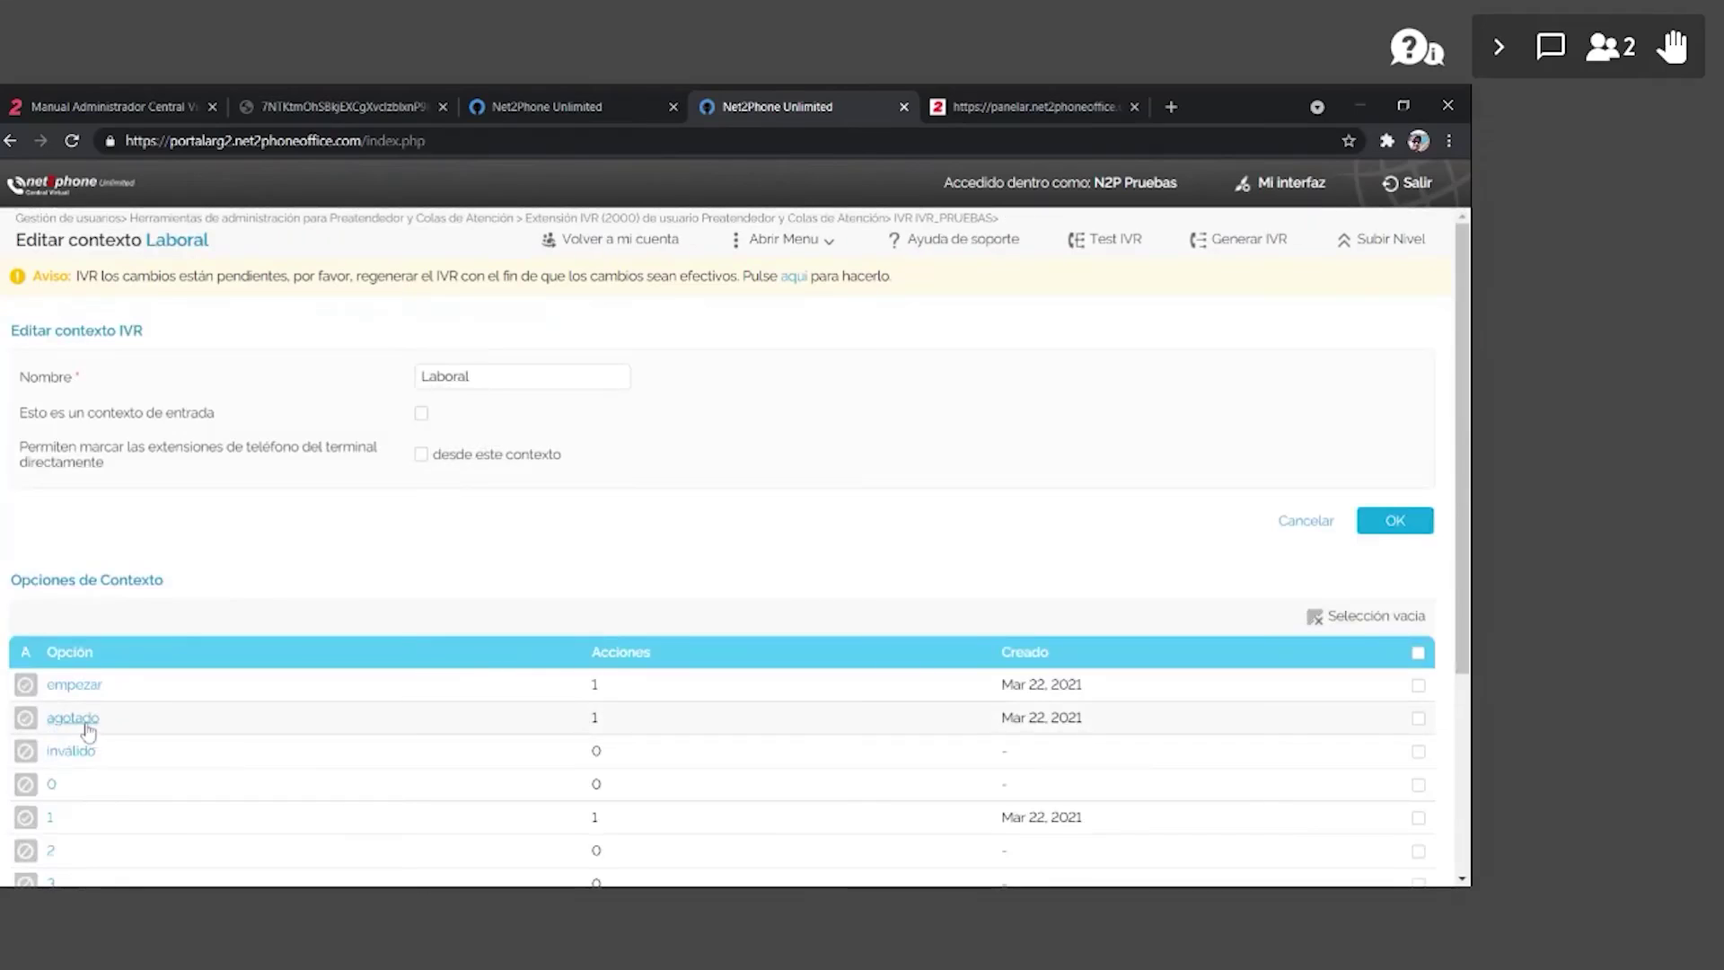
- Add a time-interval jump action to the inválido option, set to "en cualquier momento" and leading to Laboral's empezar option
left_click_drag(104, 687, 55, 685)
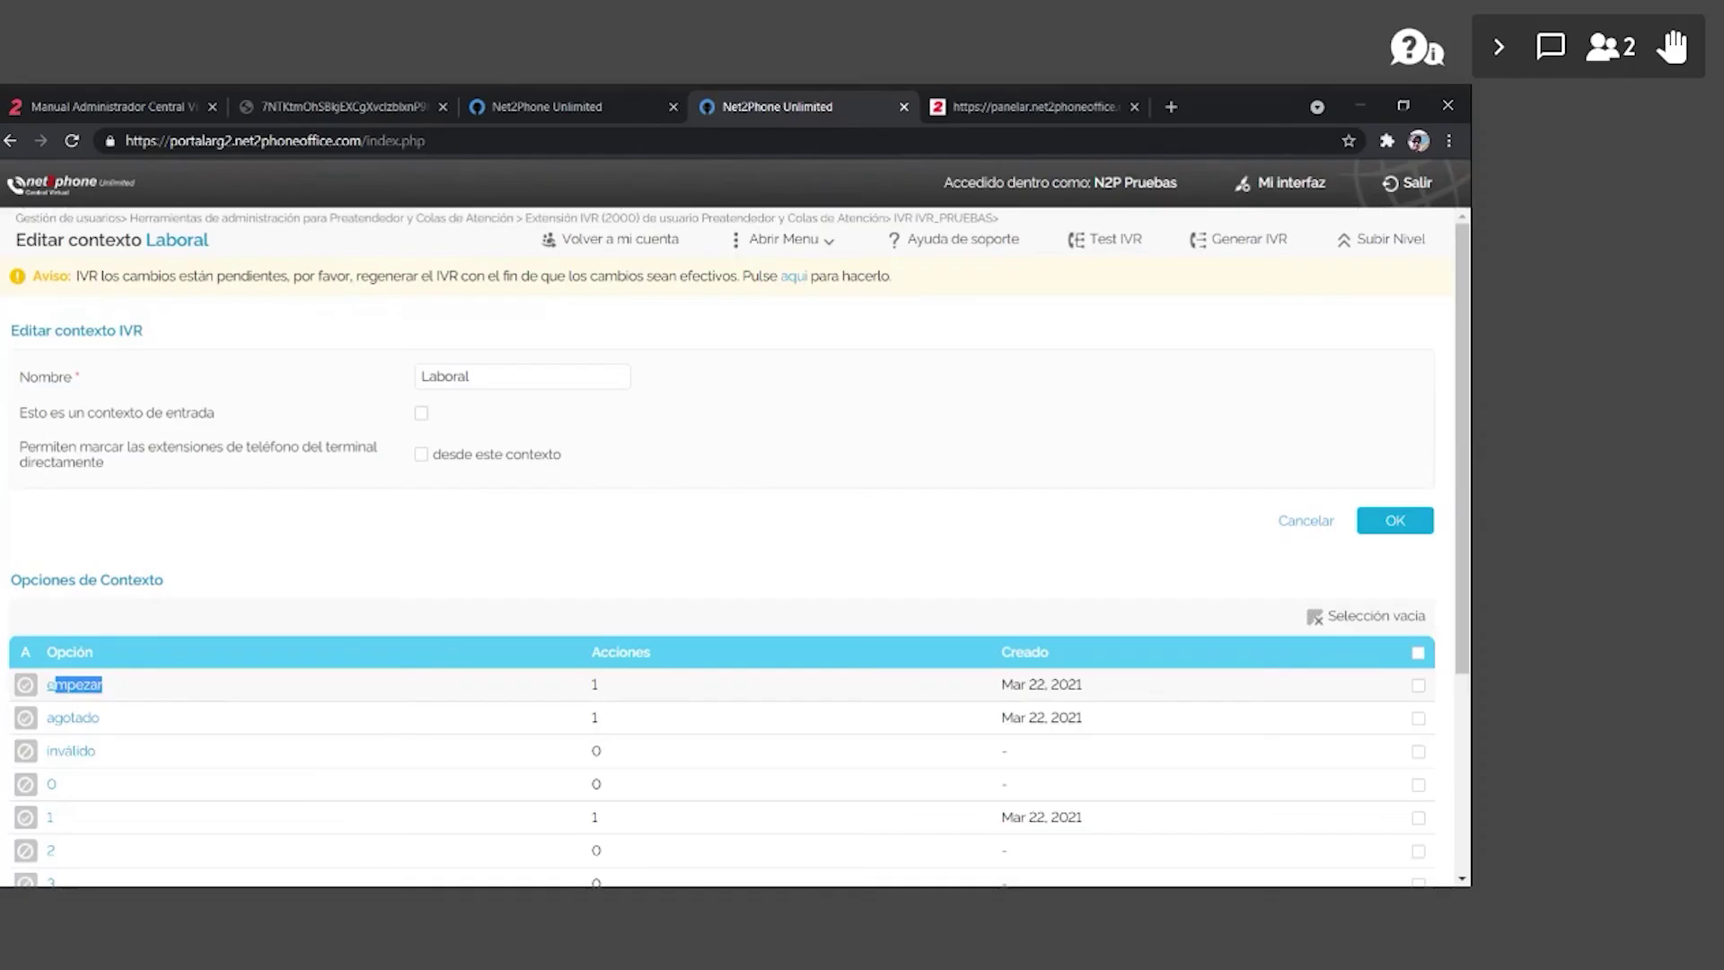
left_click(72, 752)
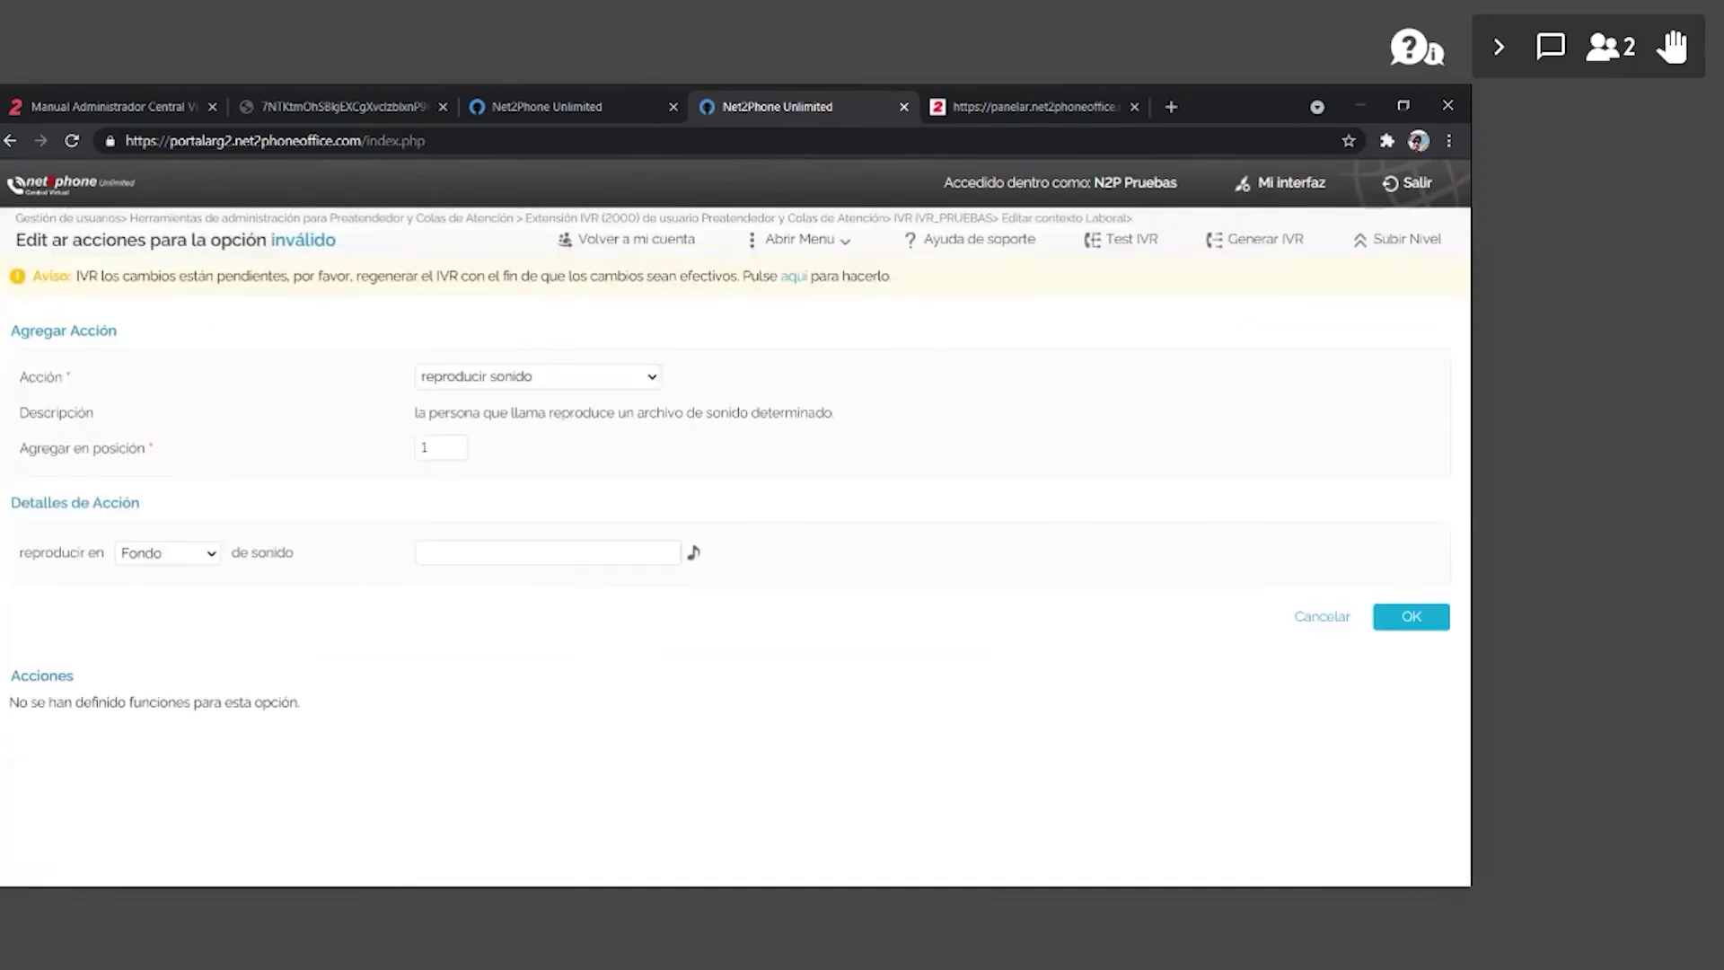
left_click(530, 383)
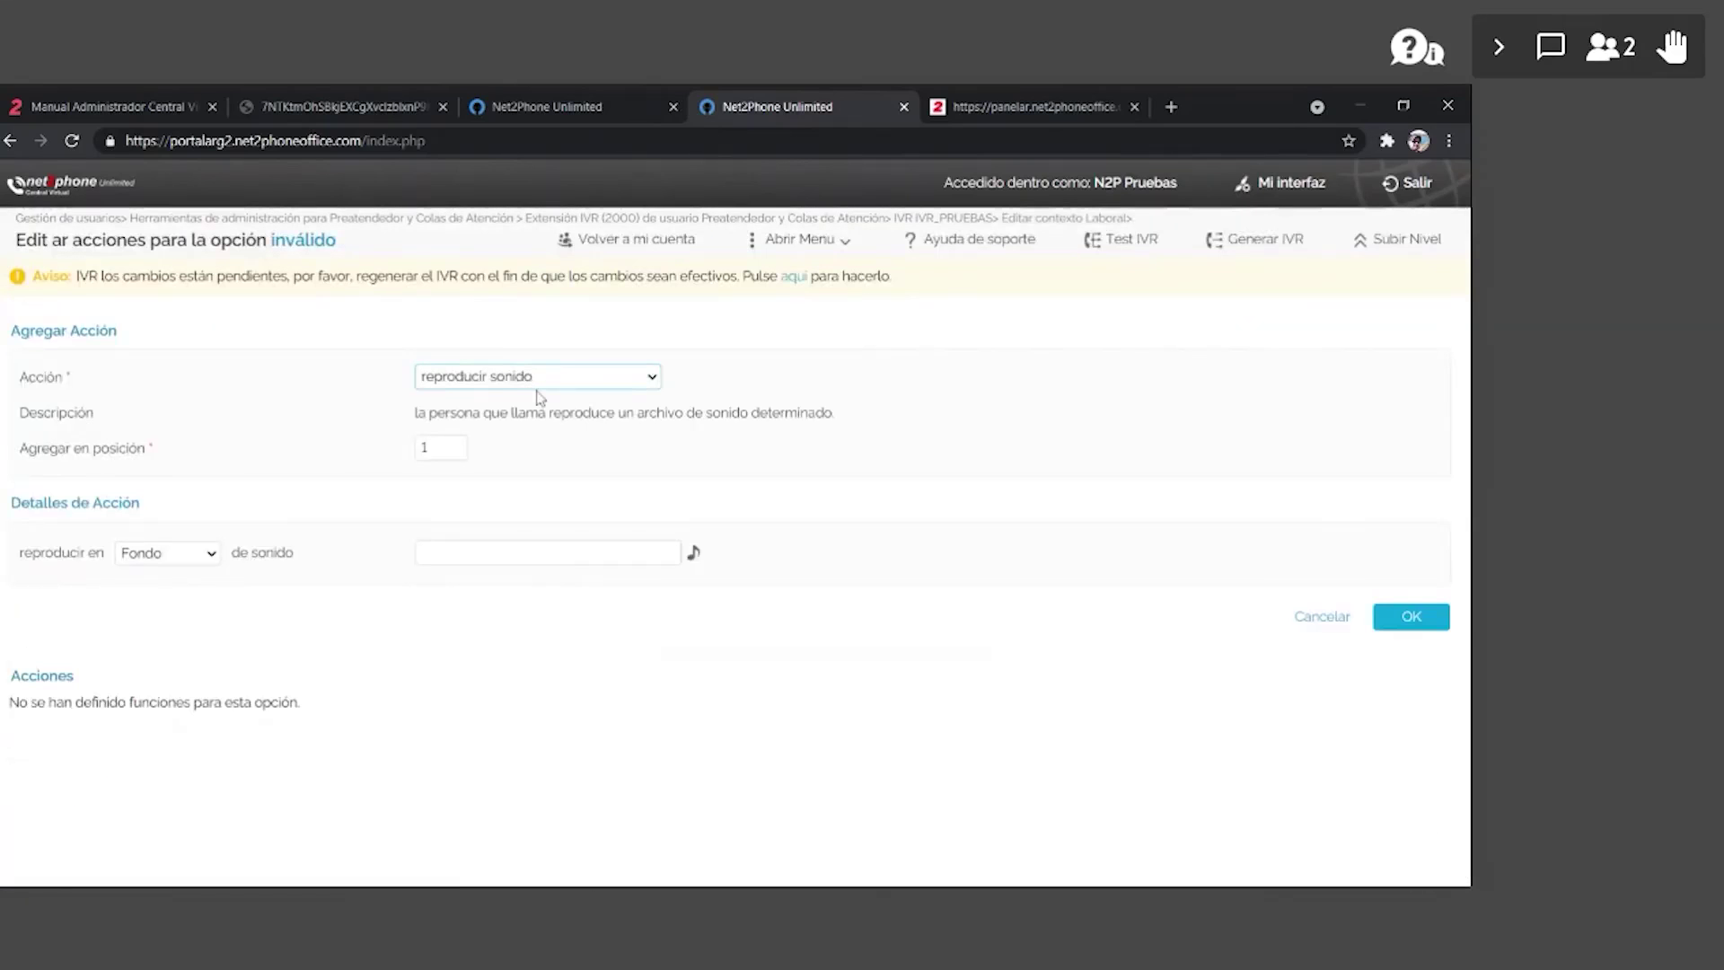
left_click(539, 396)
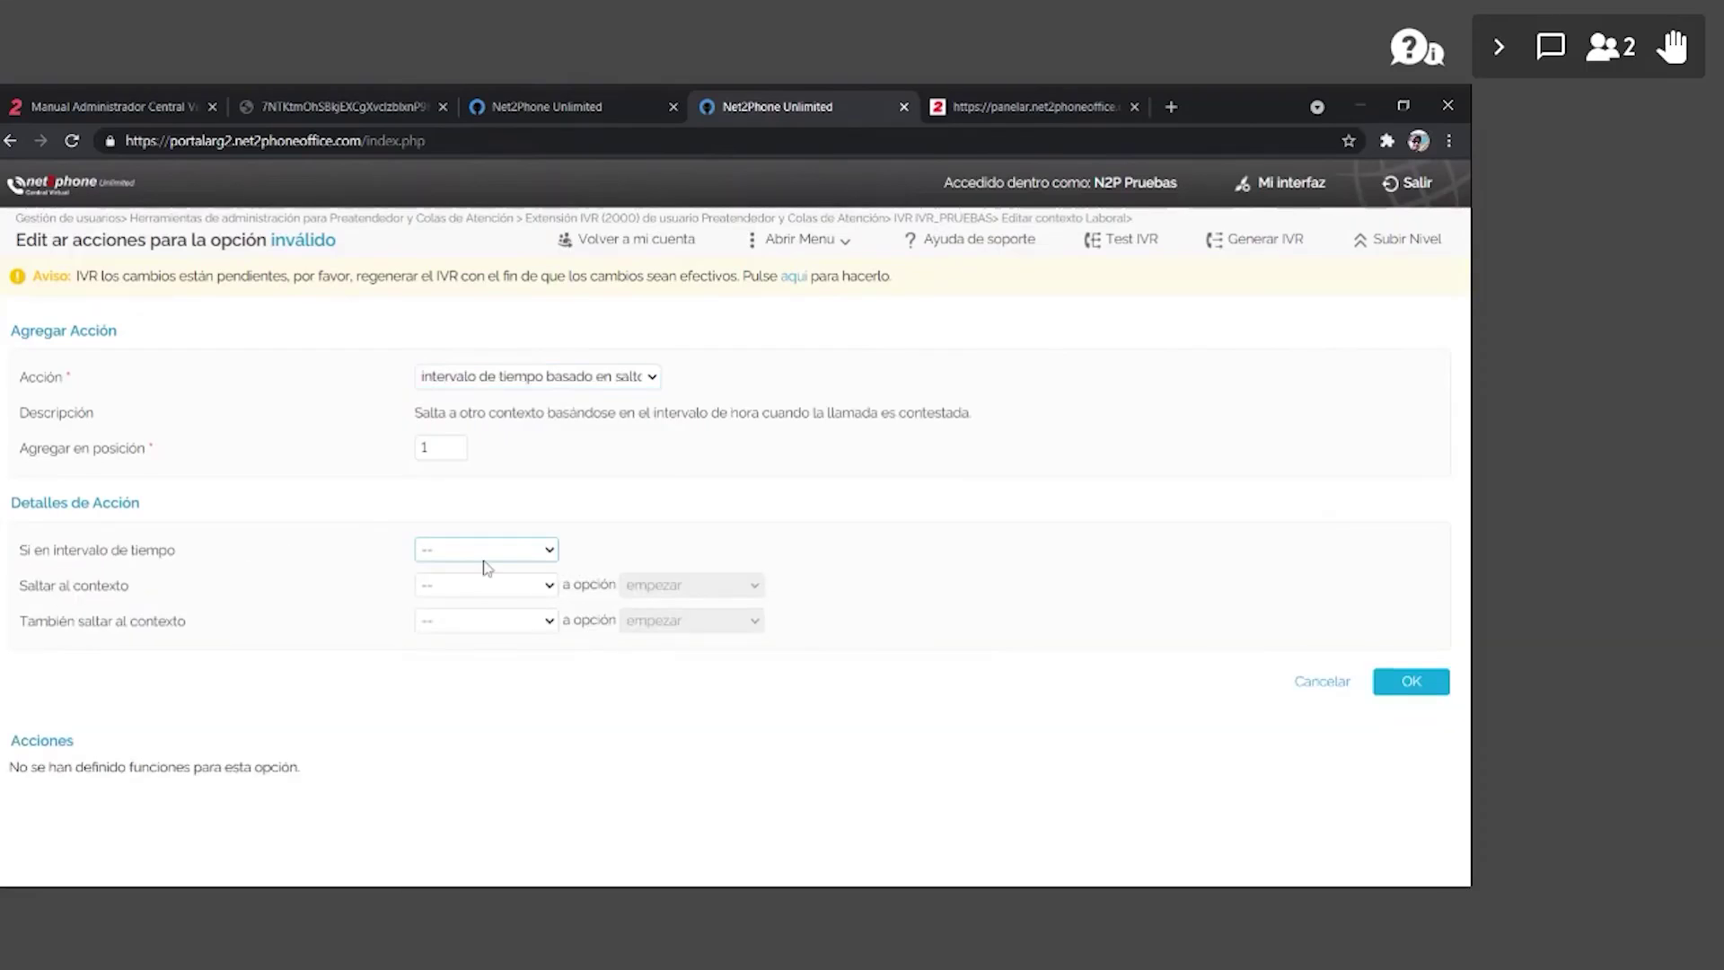
left_click(485, 568)
left_click(490, 586)
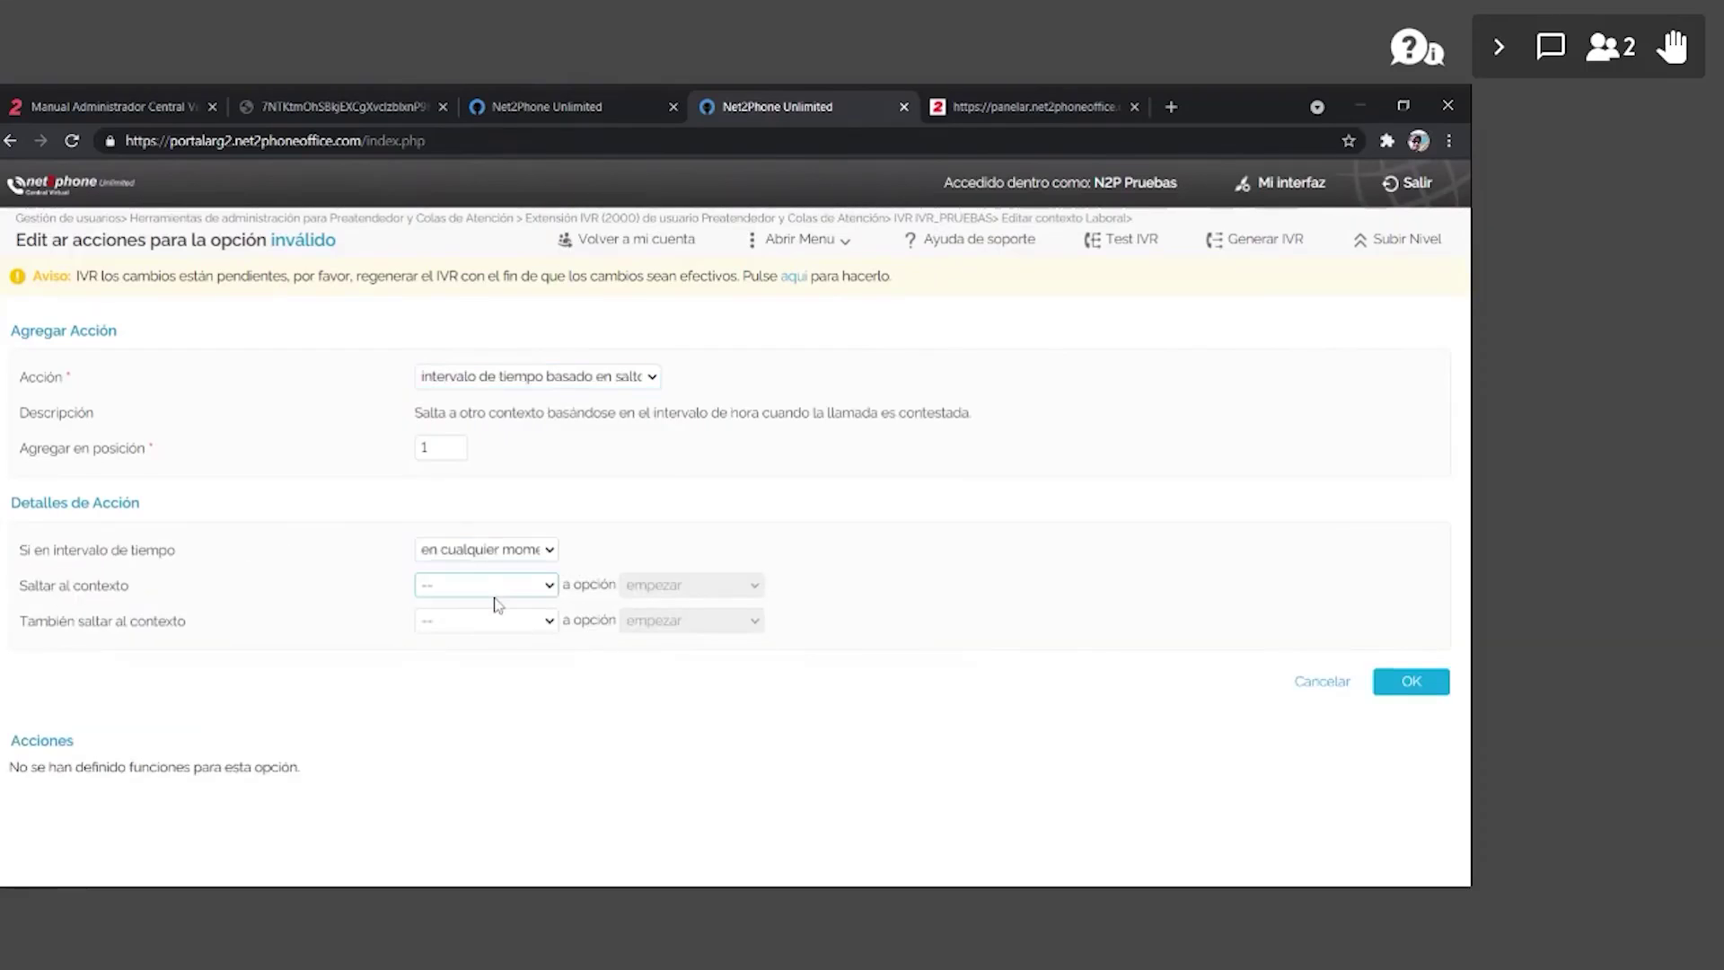
left_click(482, 641)
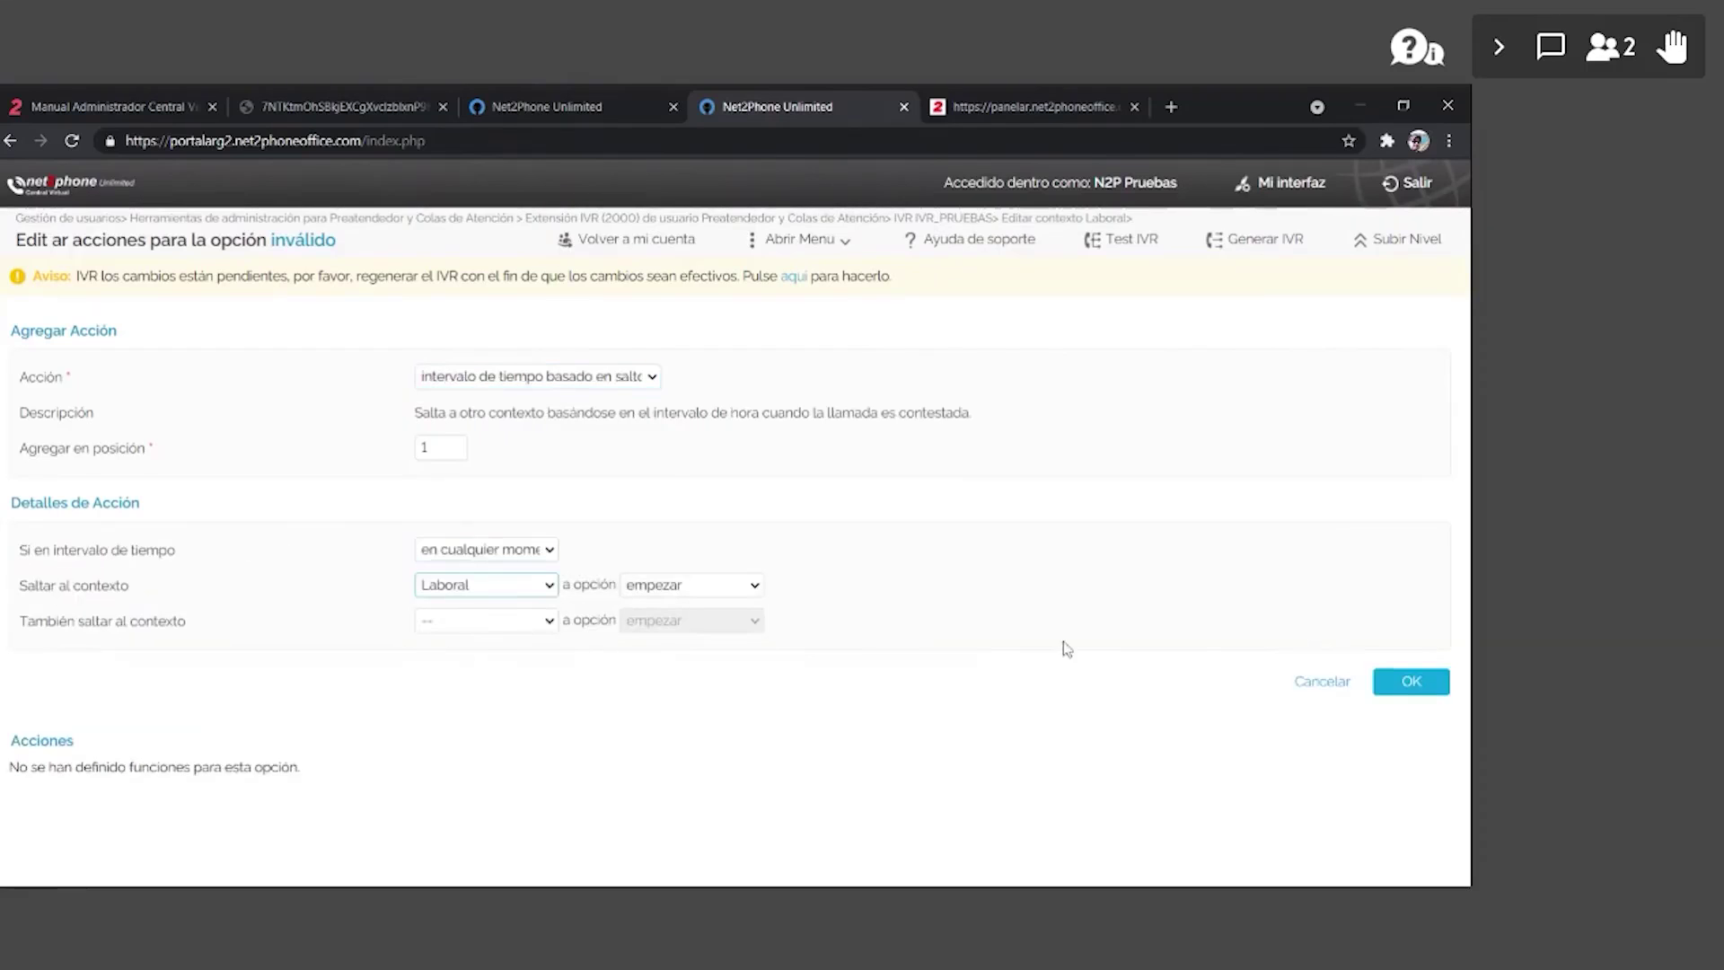
left_click(1414, 684)
left_click(1401, 240)
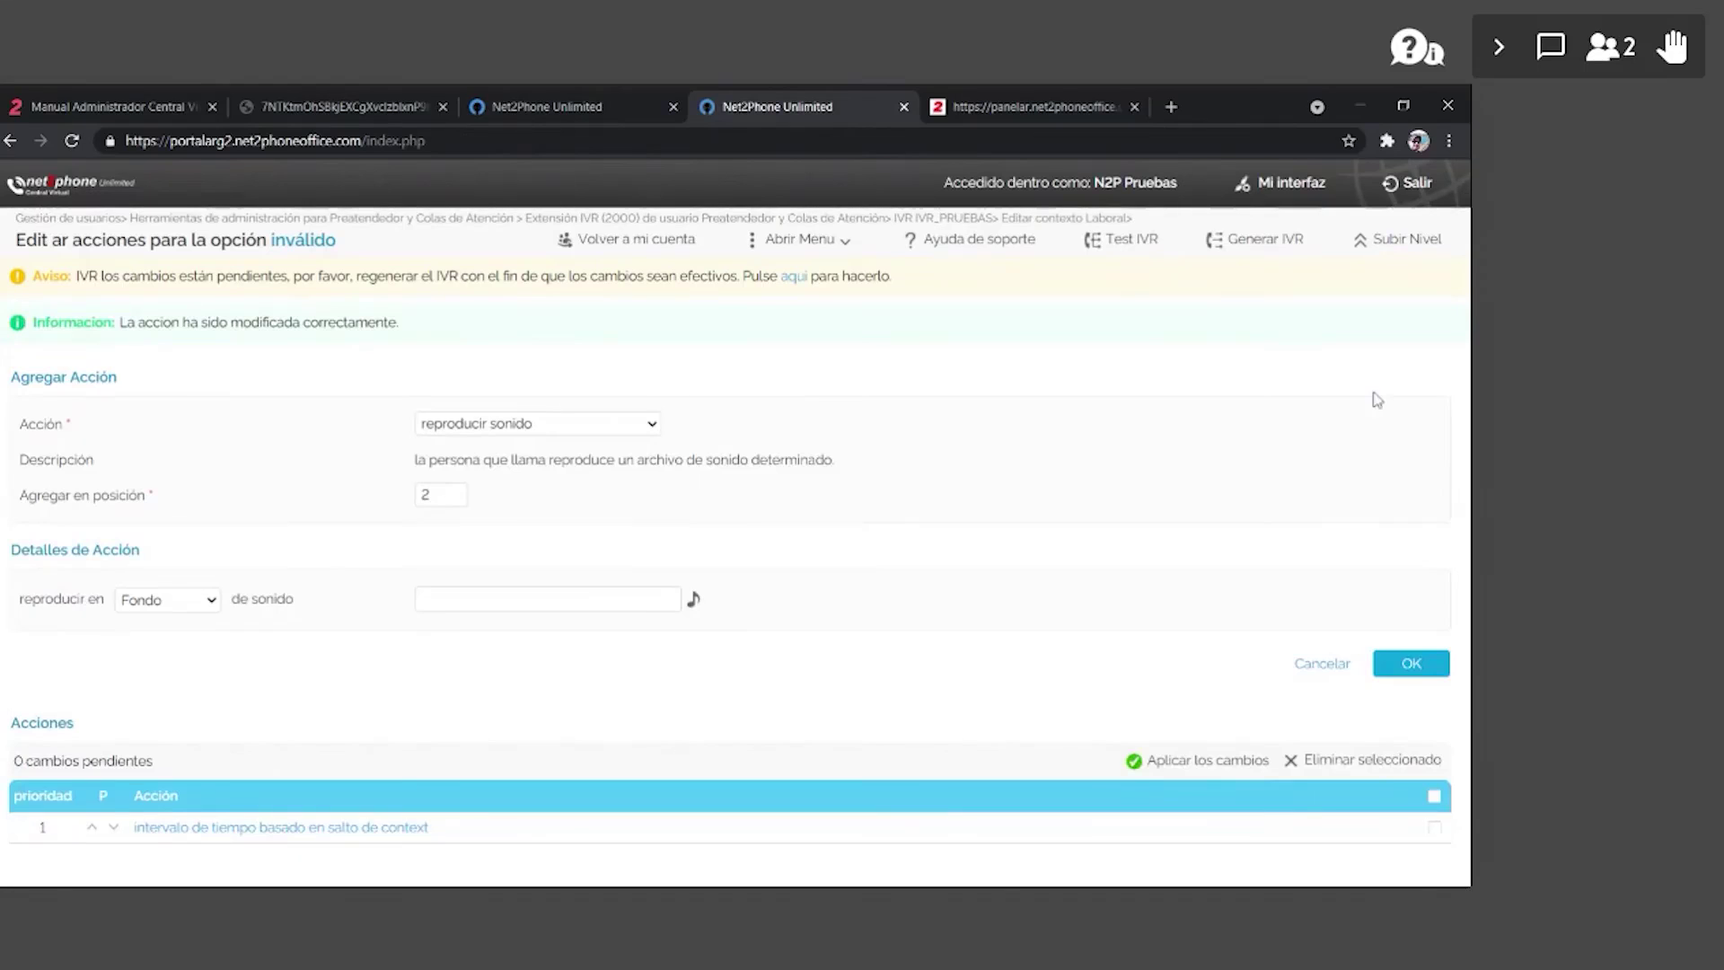
- Add an action to the Laboral context's option 0 that transfers the call to the Cola de Atención extension 2099
scroll(359, 772, "down", 3)
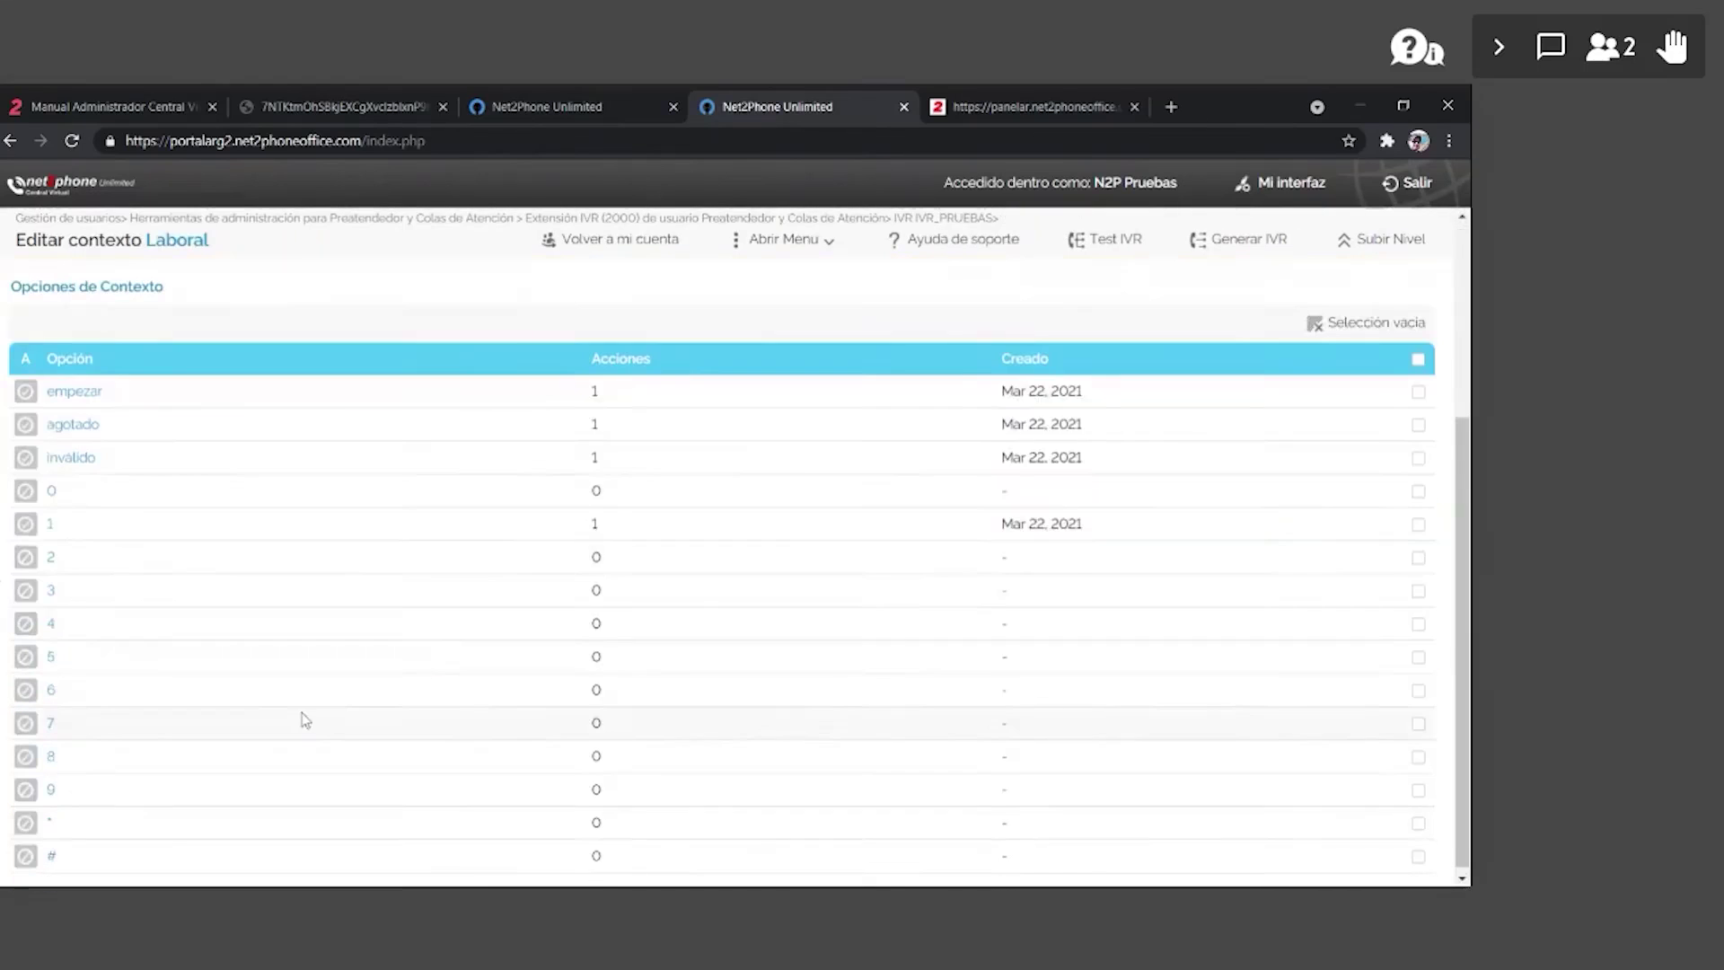
left_click(52, 491)
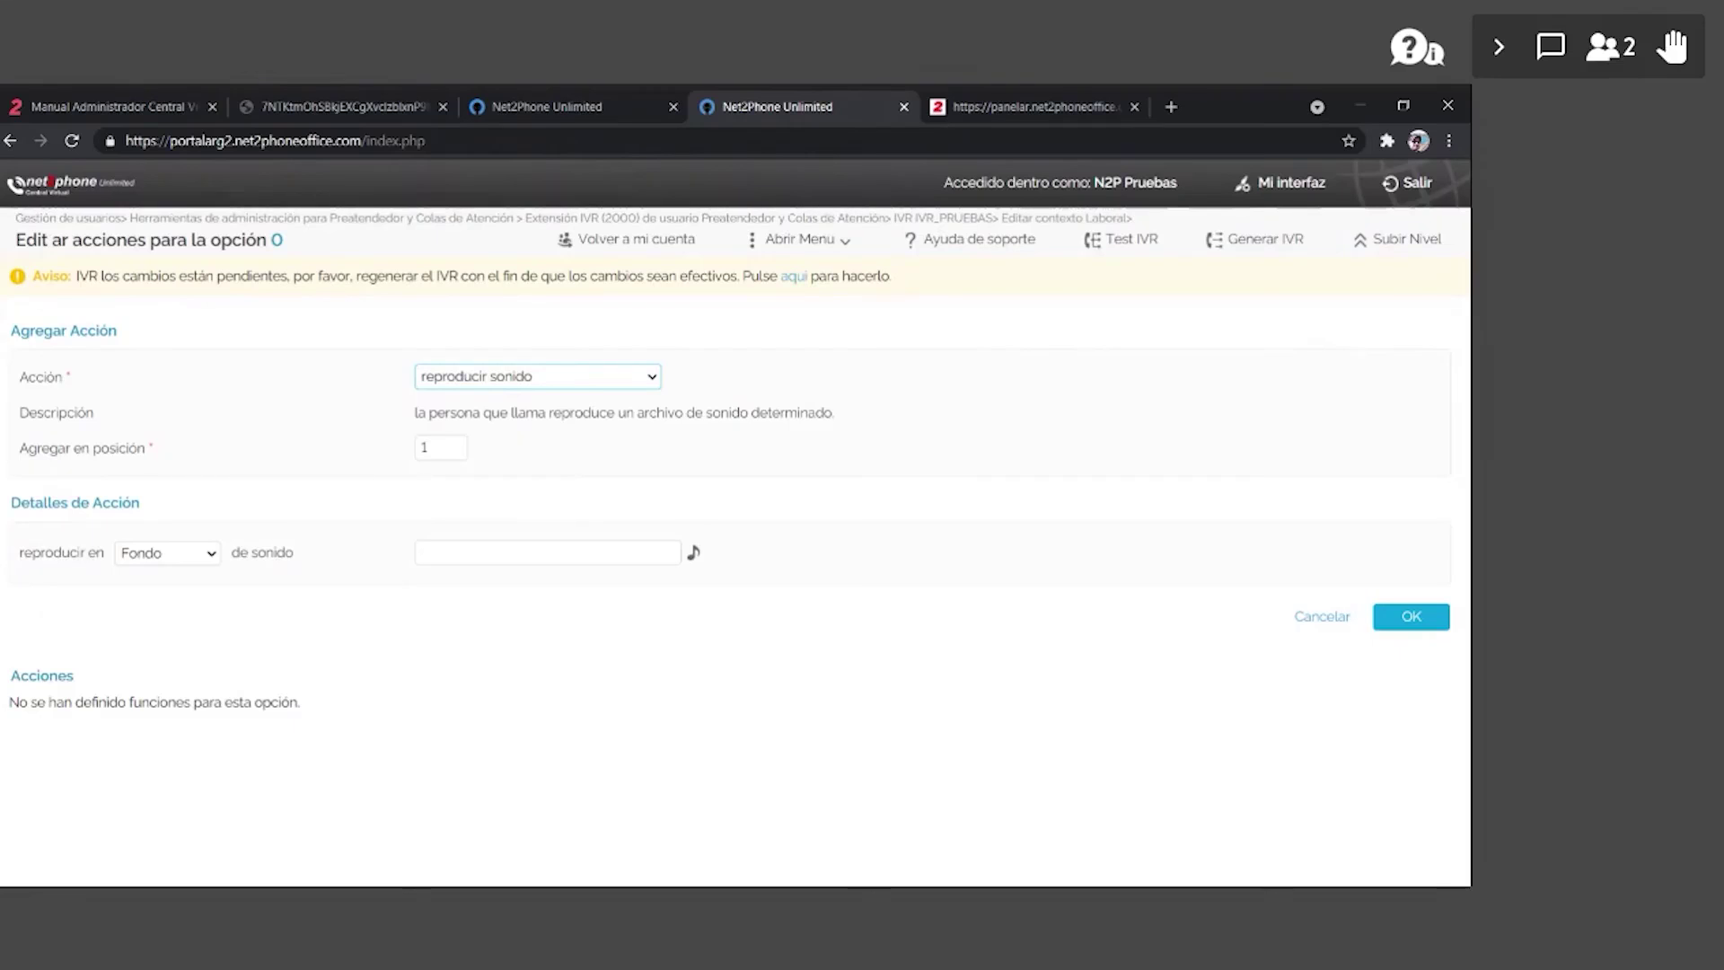
key("Down")
left_click(482, 549)
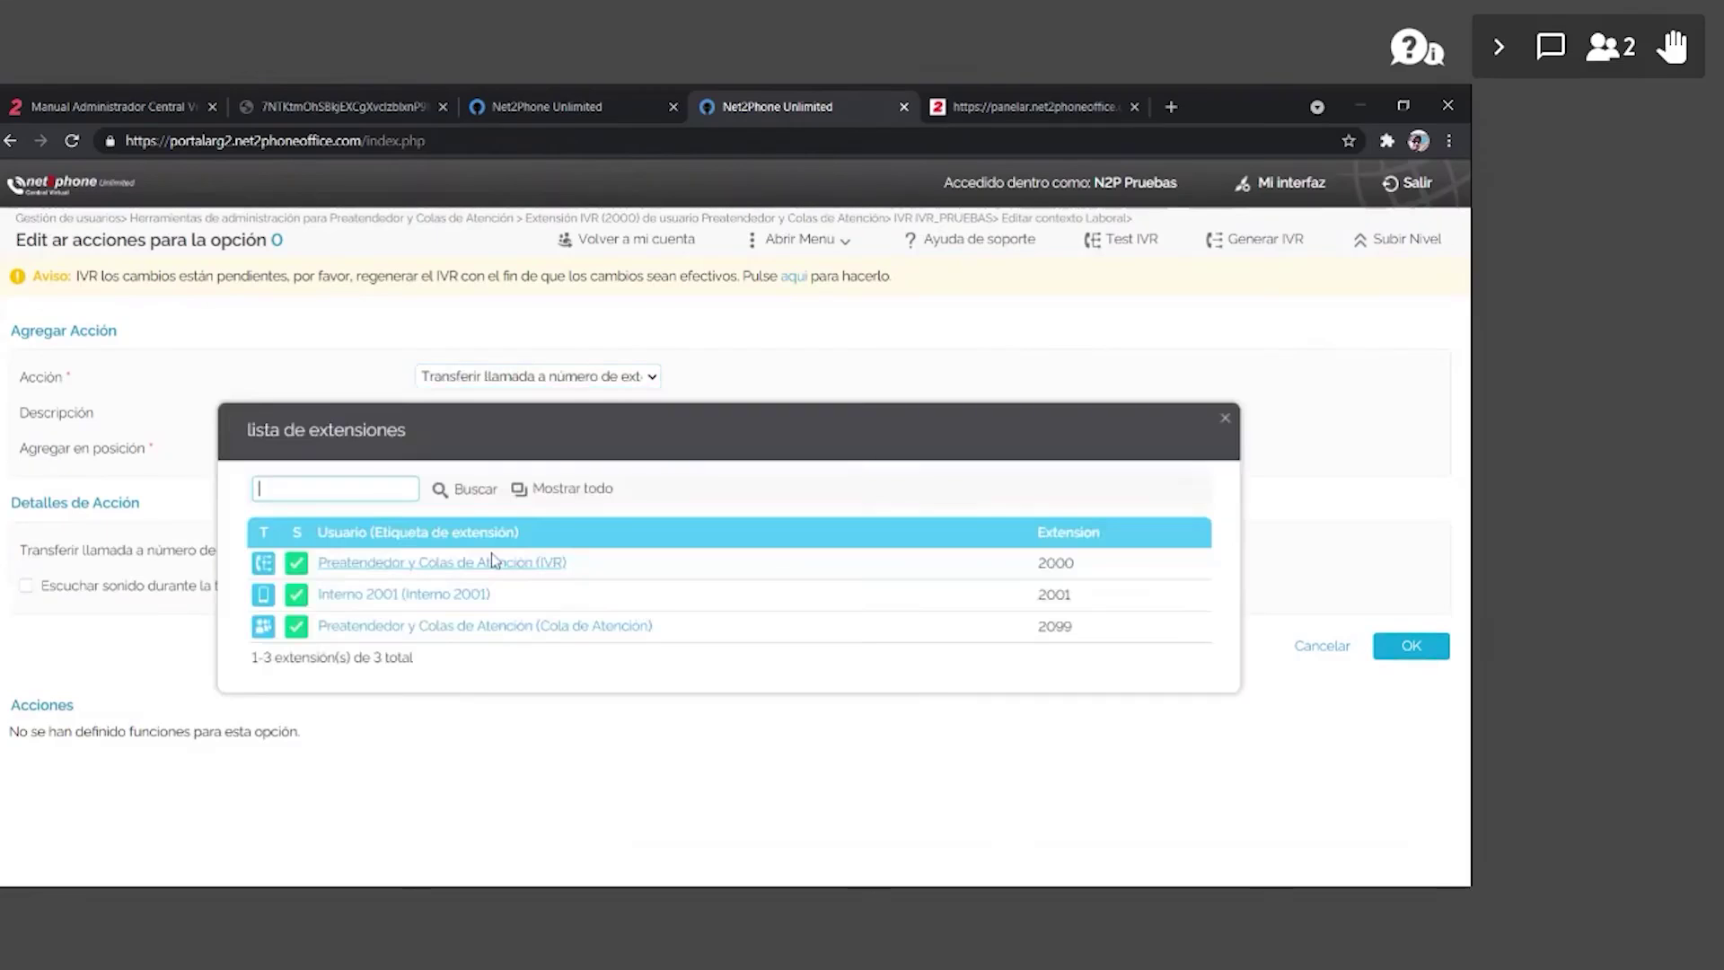
left_click(634, 607)
left_click(1412, 646)
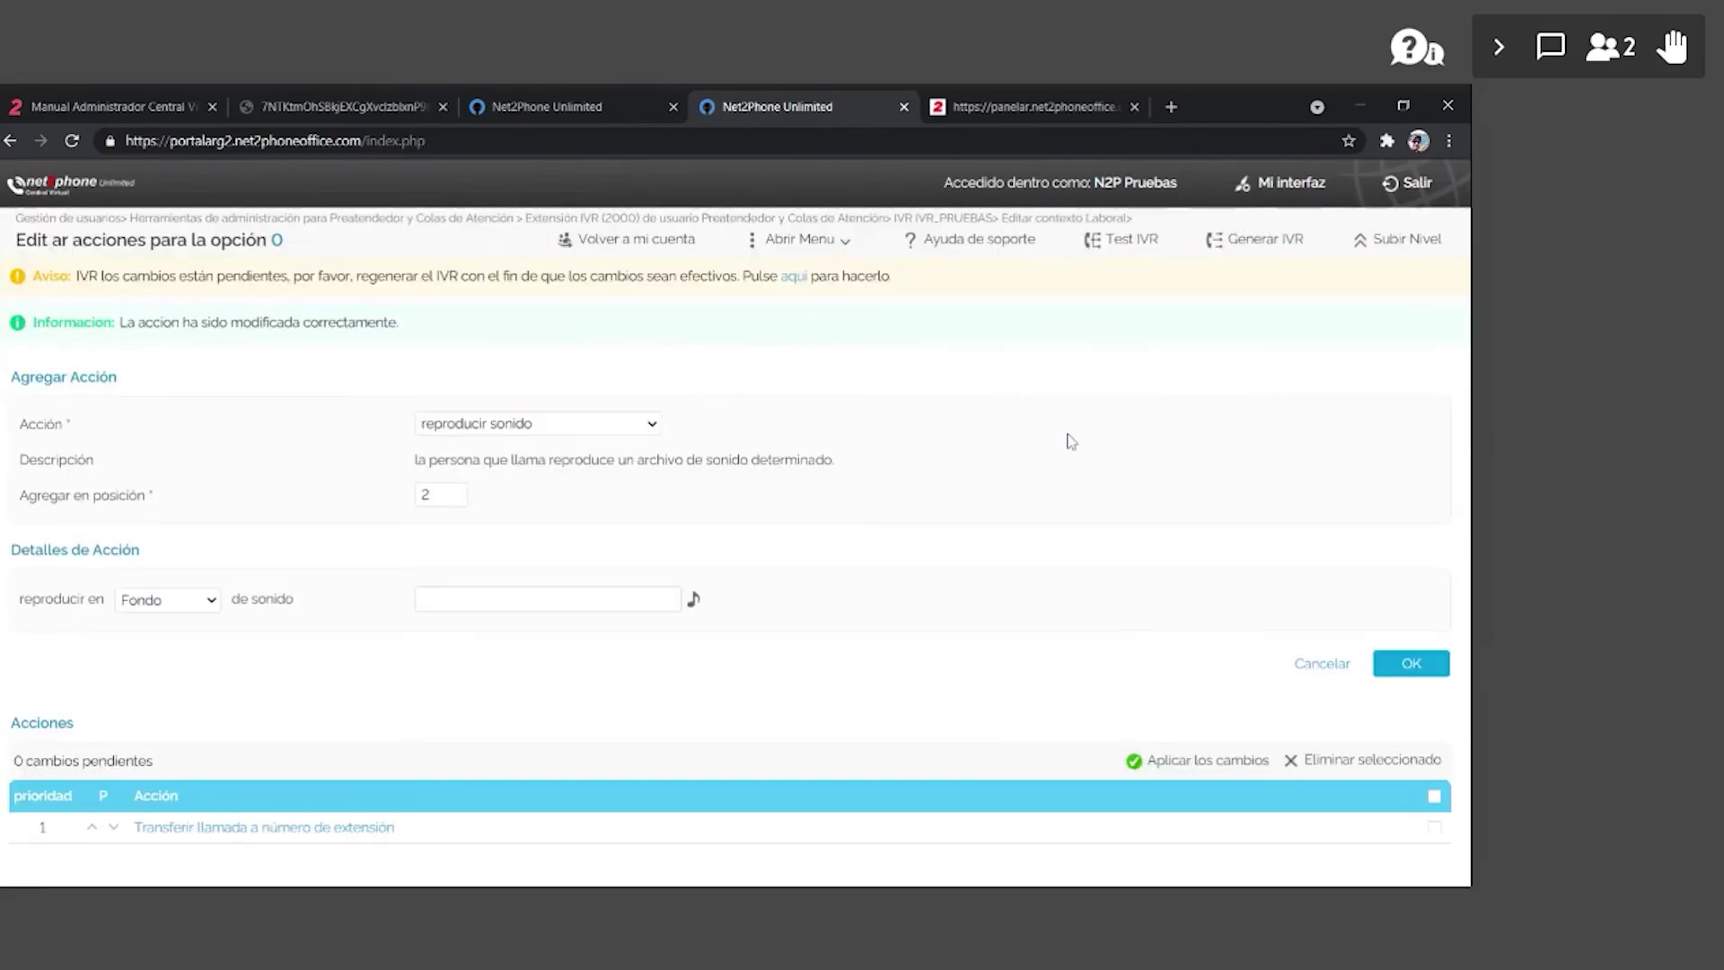
- Regenerate the IVR to apply the pending changes and go back to the IVR_PRUEBAS overview
left_click(792, 279)
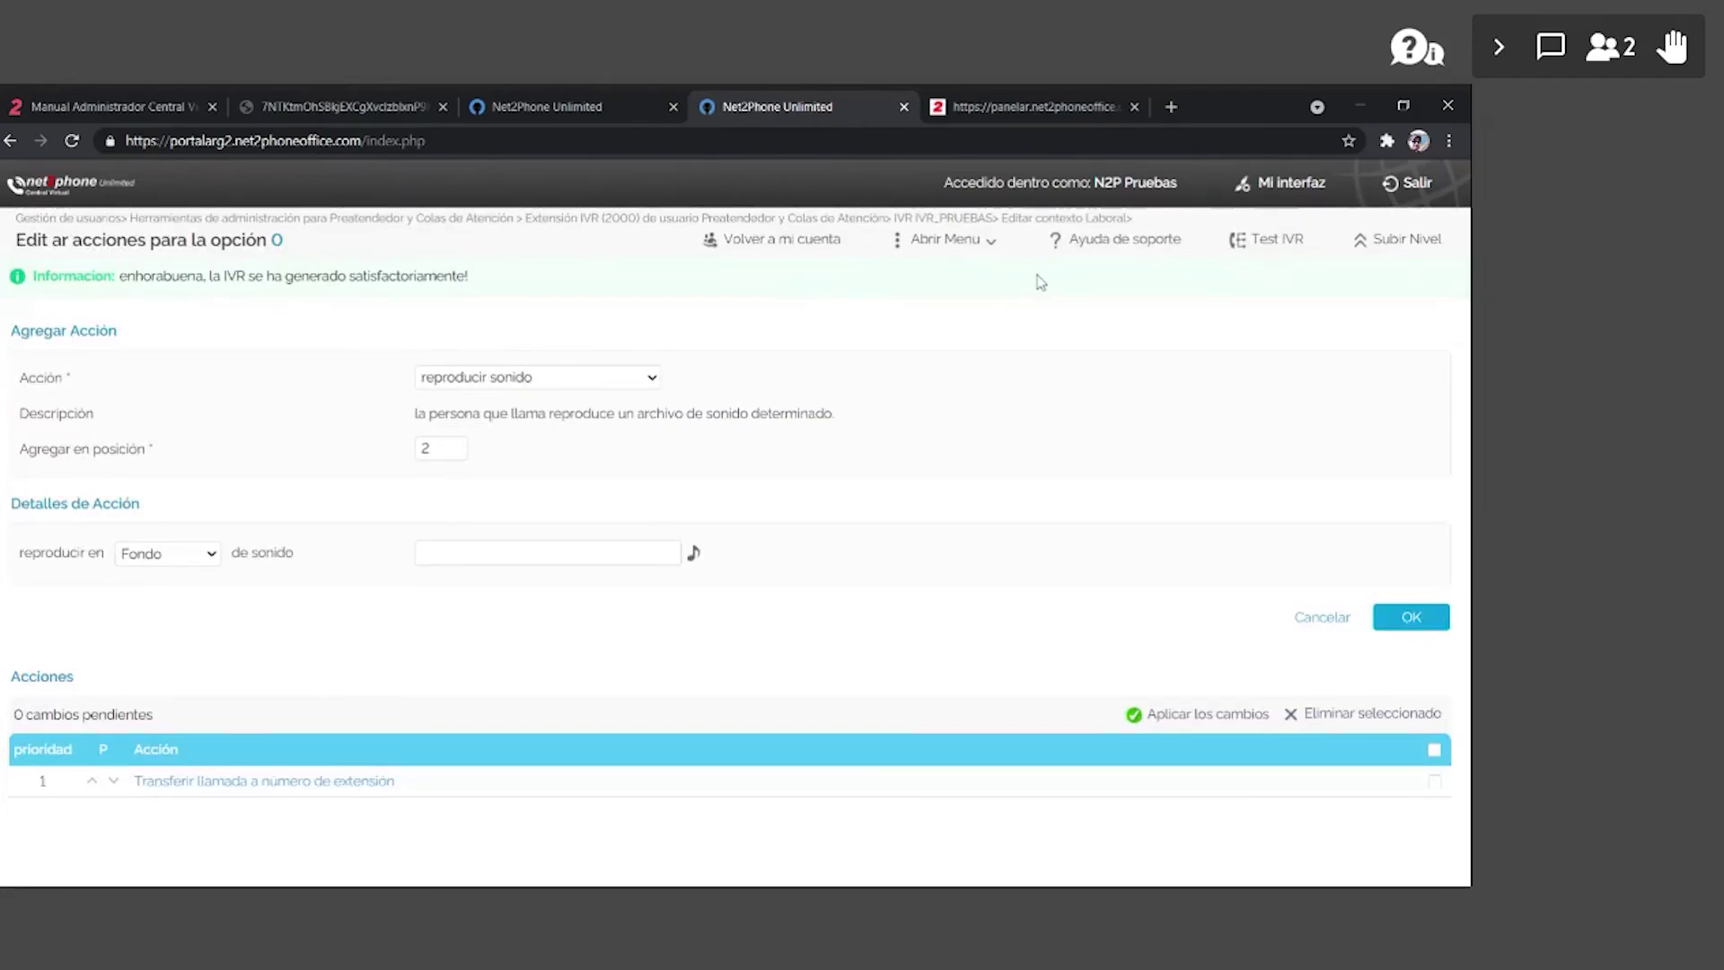
left_click(1403, 239)
left_click(1390, 239)
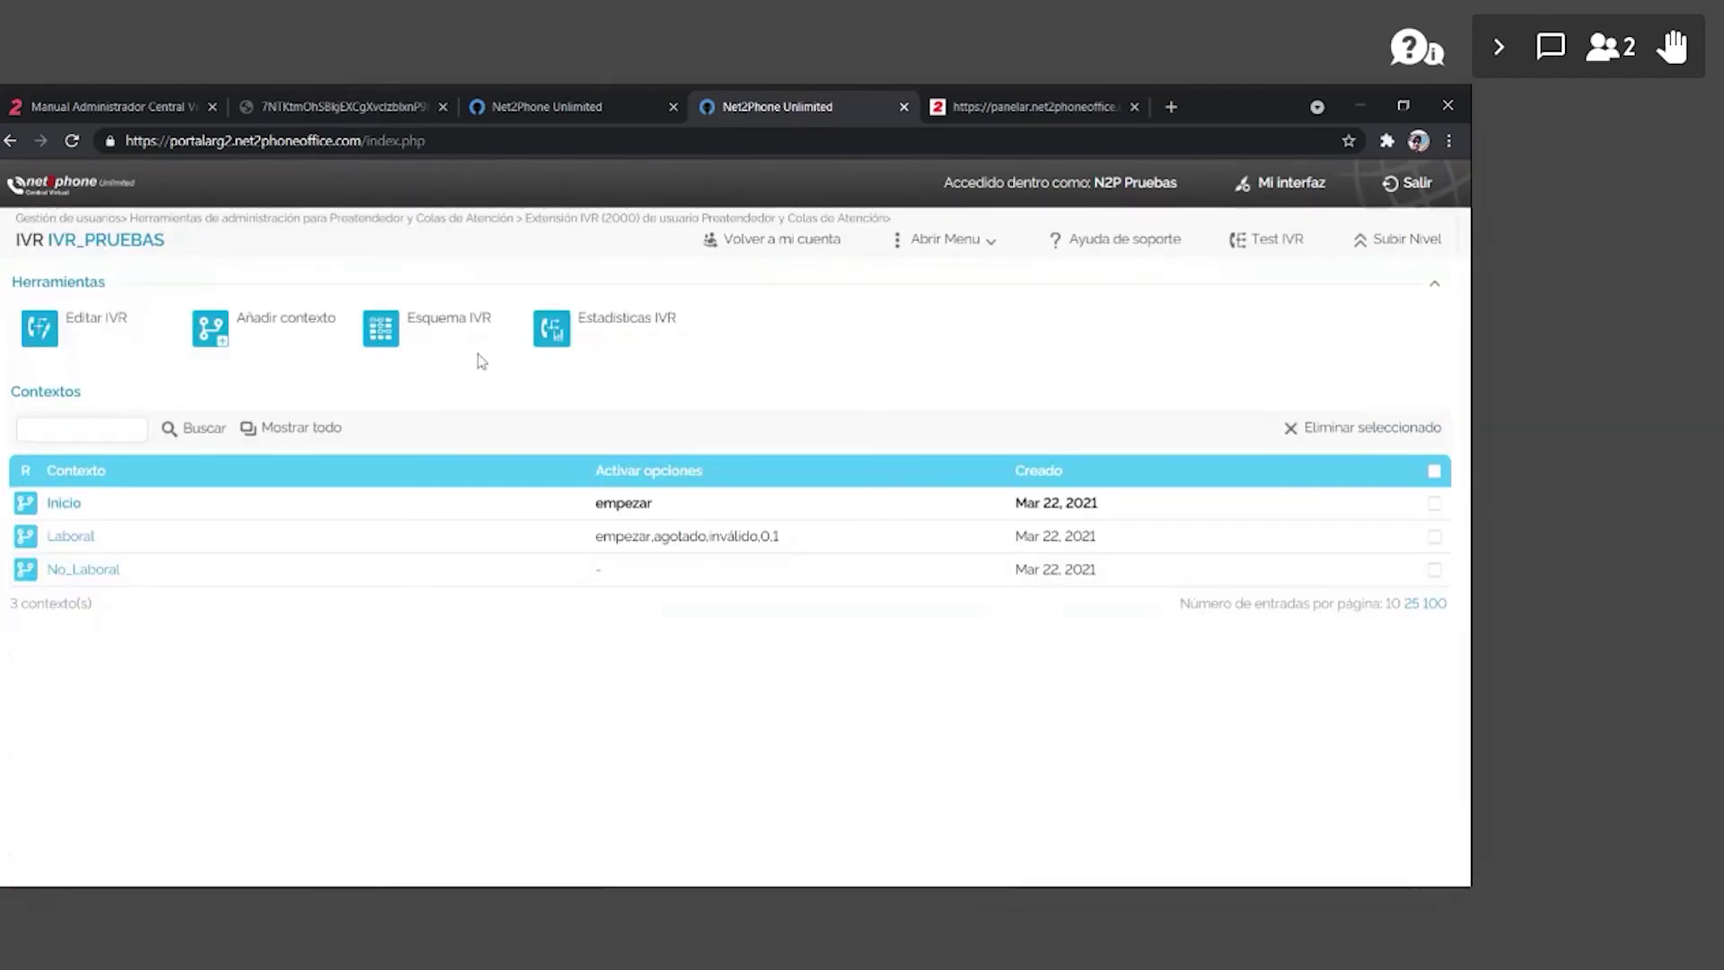
- Inspect the IVR schema, open the actions of Laboral's option 1 from it, and return to the IVR_PRUEBAS overview
left_click(427, 327)
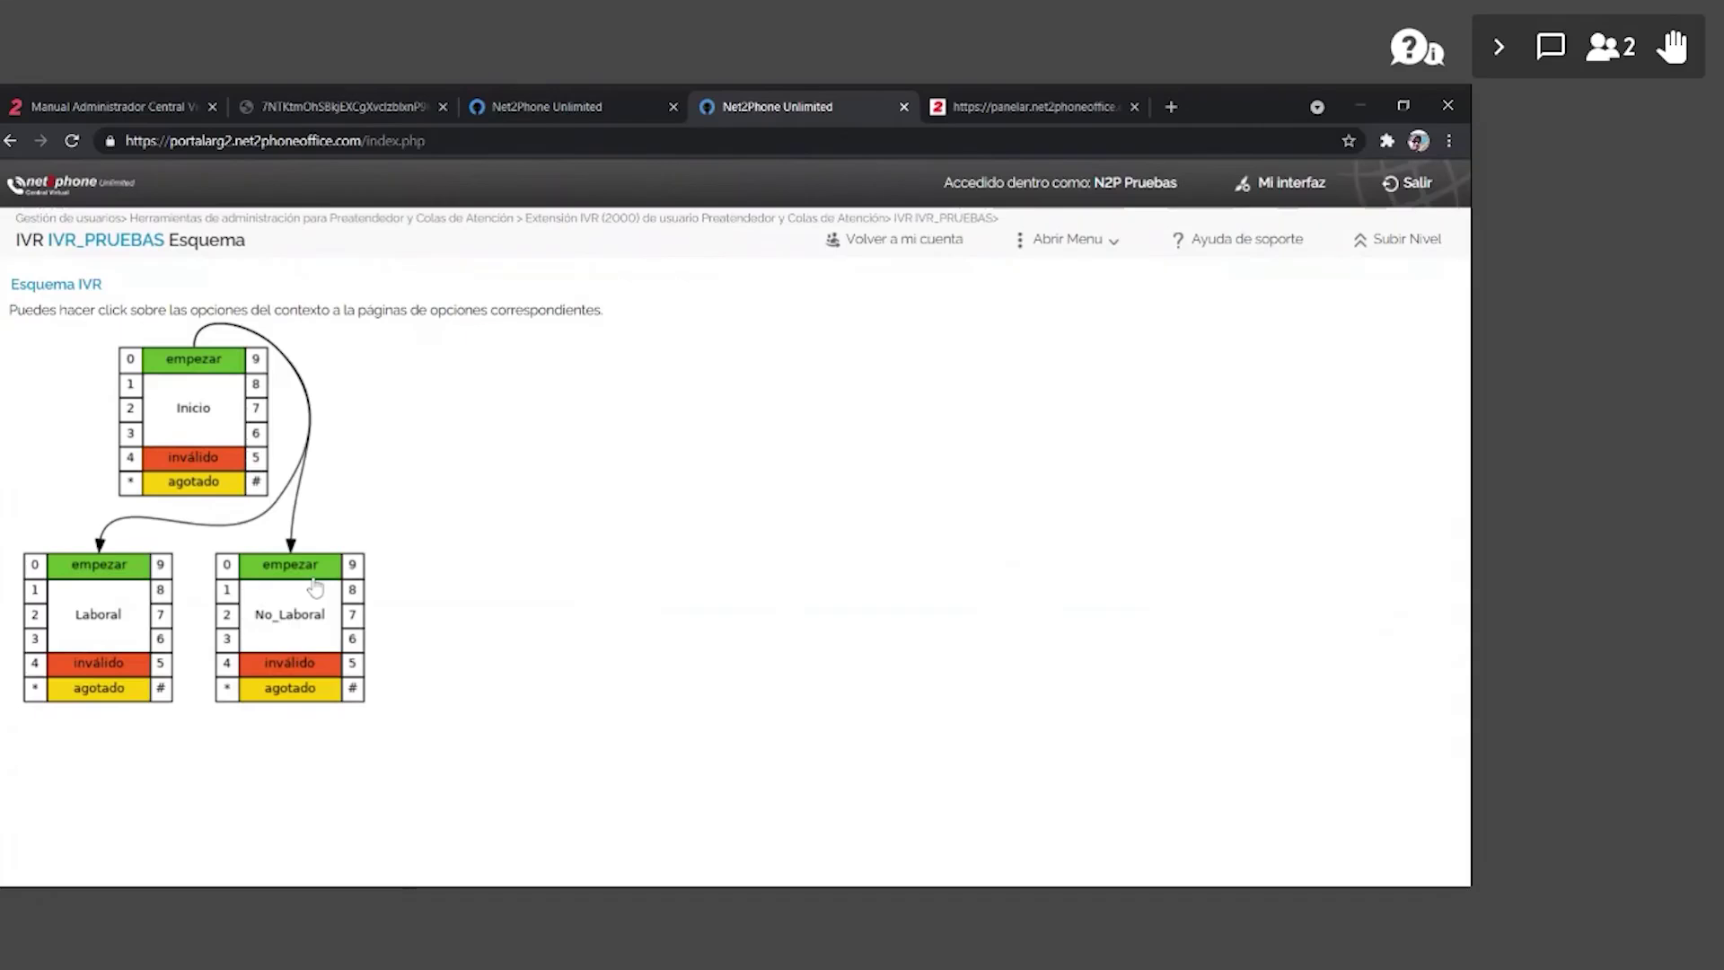
left_click(35, 594)
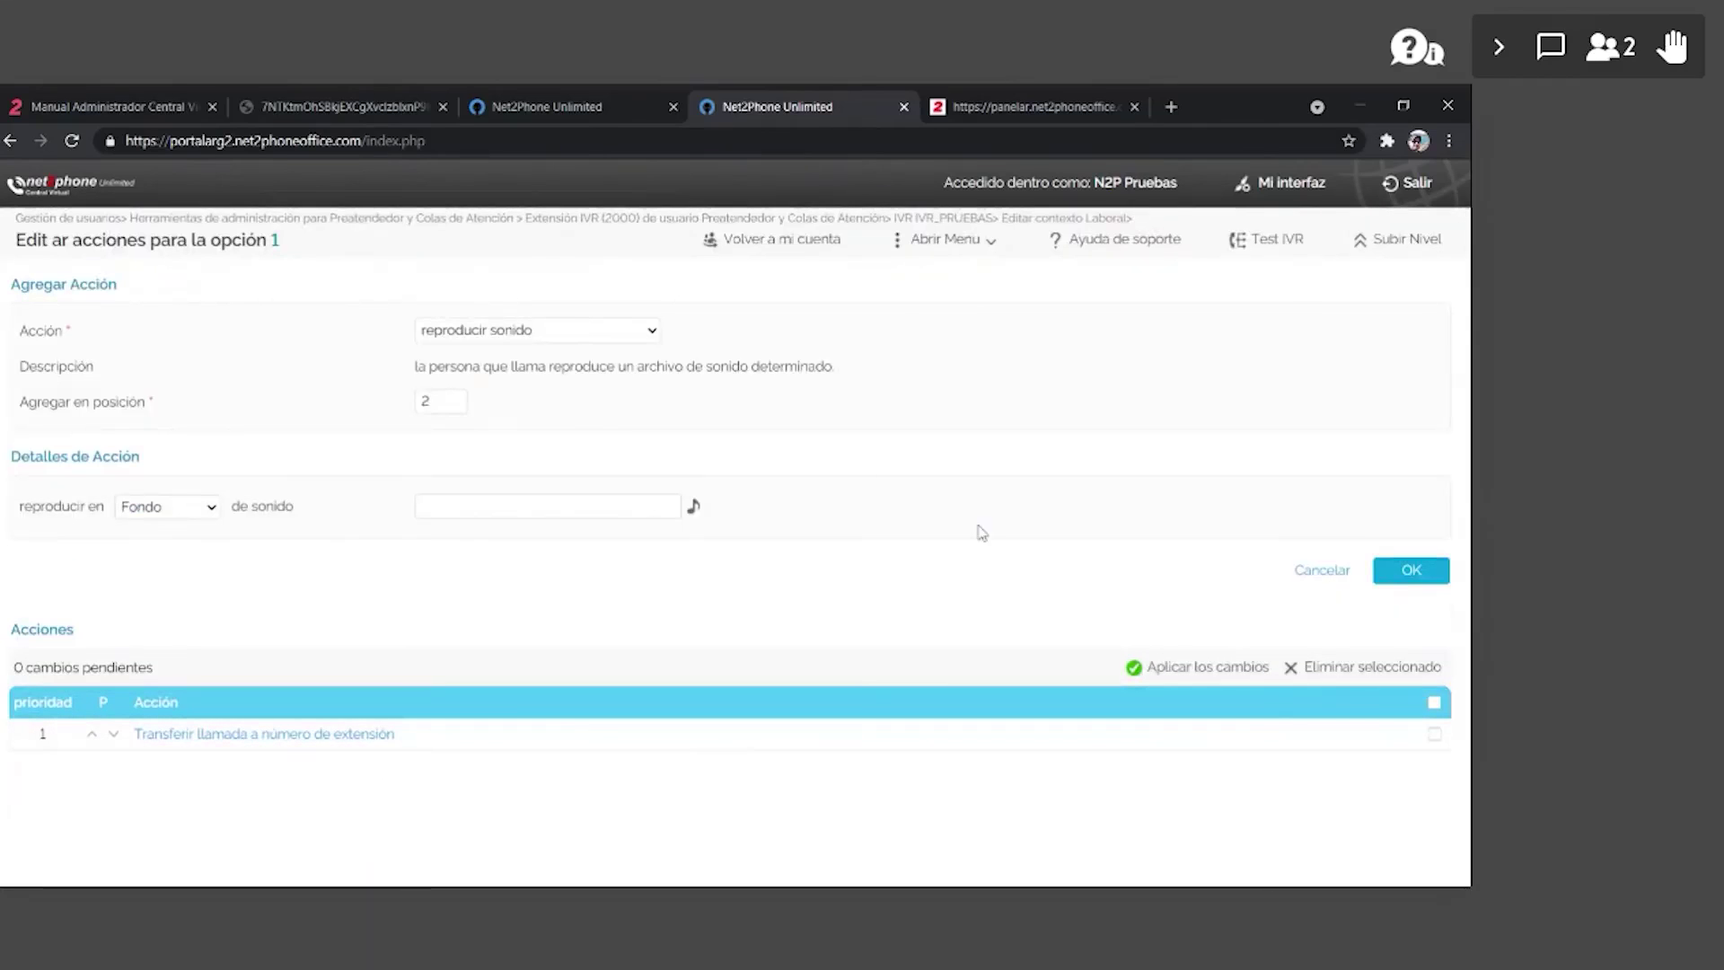
left_click(1406, 249)
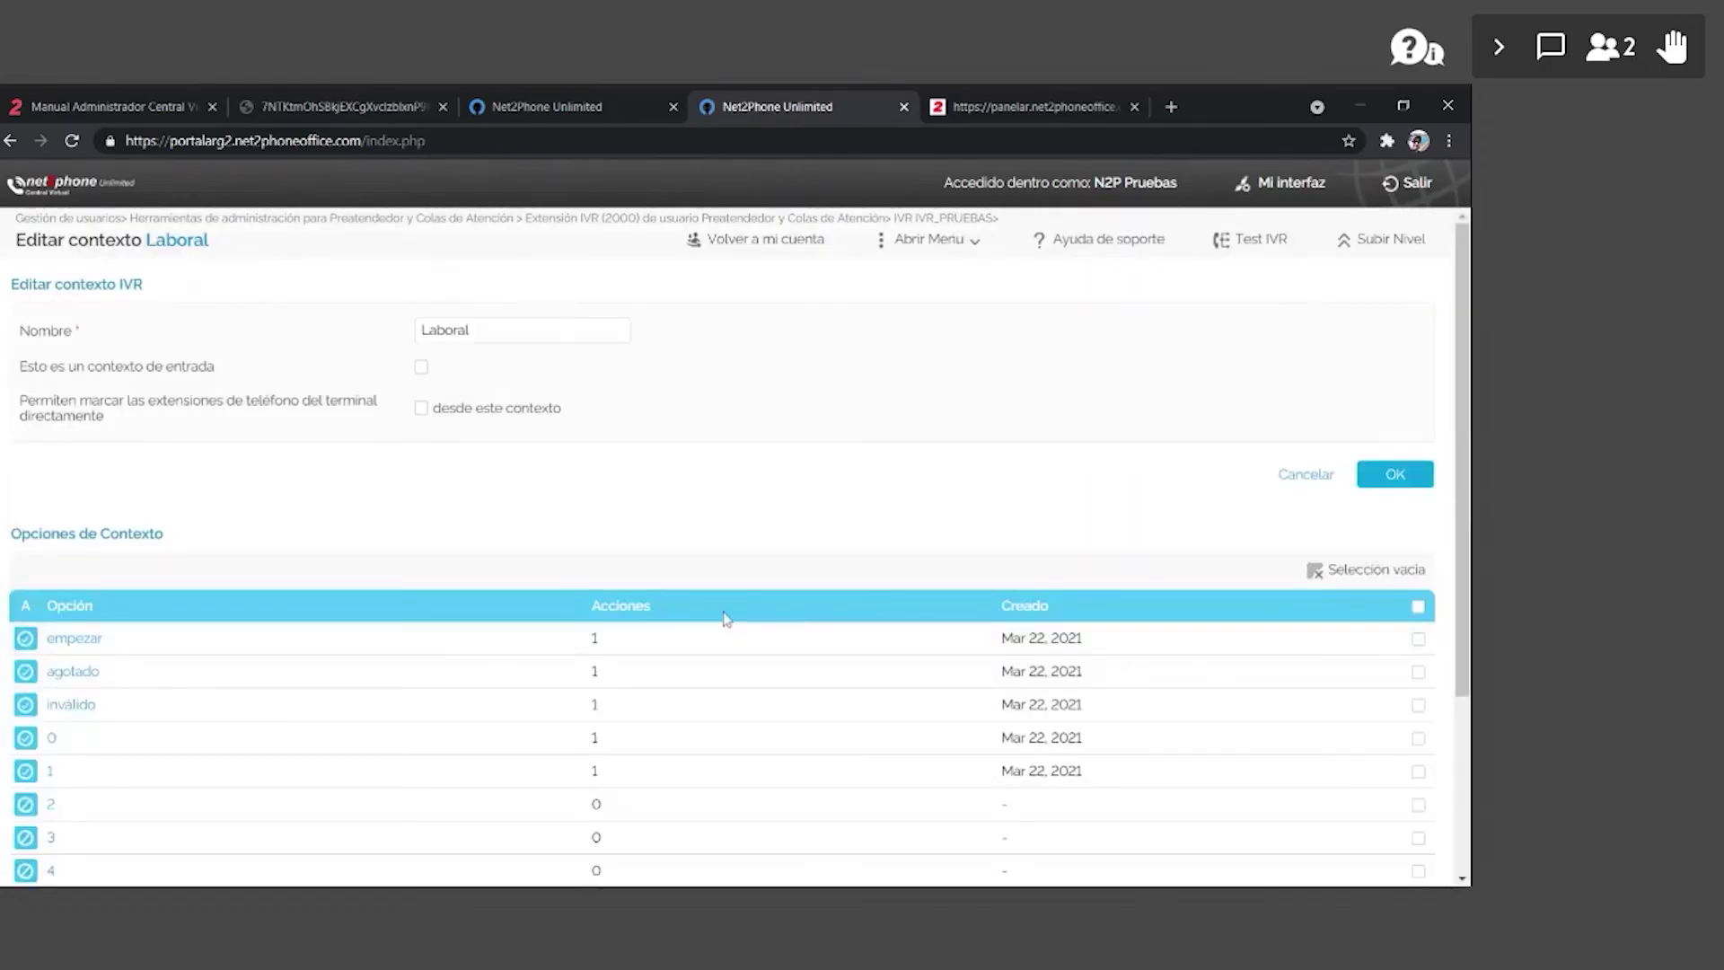
left_click(1378, 241)
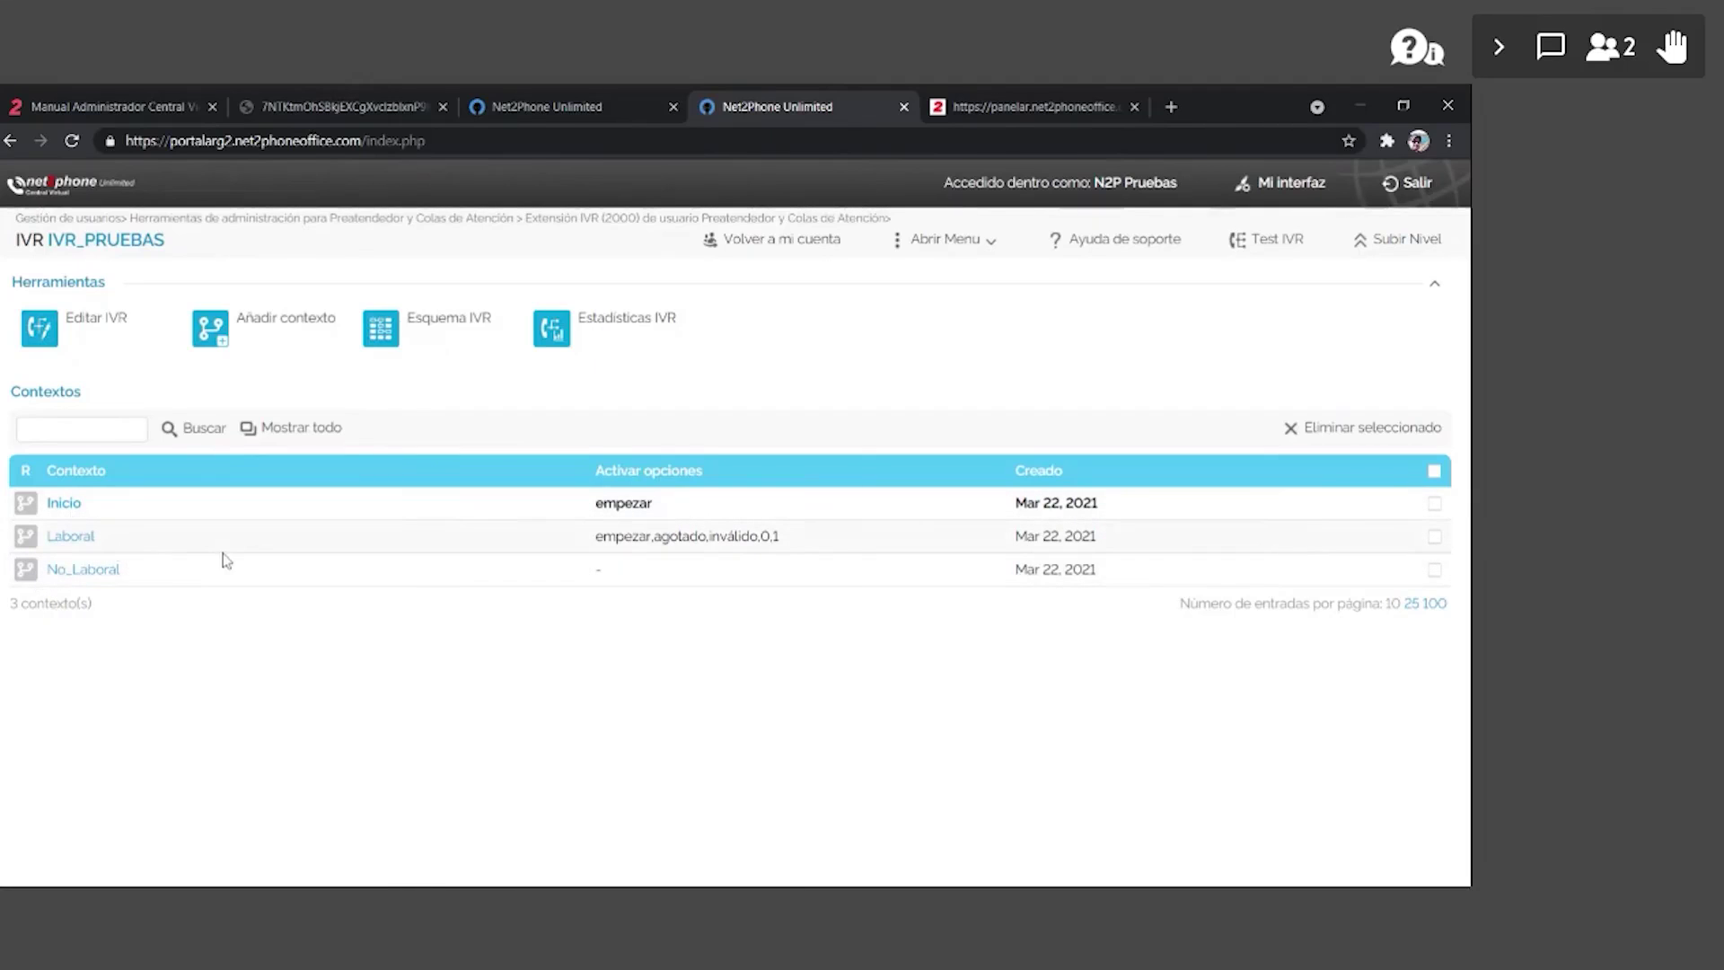
- Switch to the administrator manual PDF, review its contents entries on implementing a basic IVR, and return to the IVR_PRUEBAS overview
left_click(409, 115)
left_click_drag(408, 522, 633, 522)
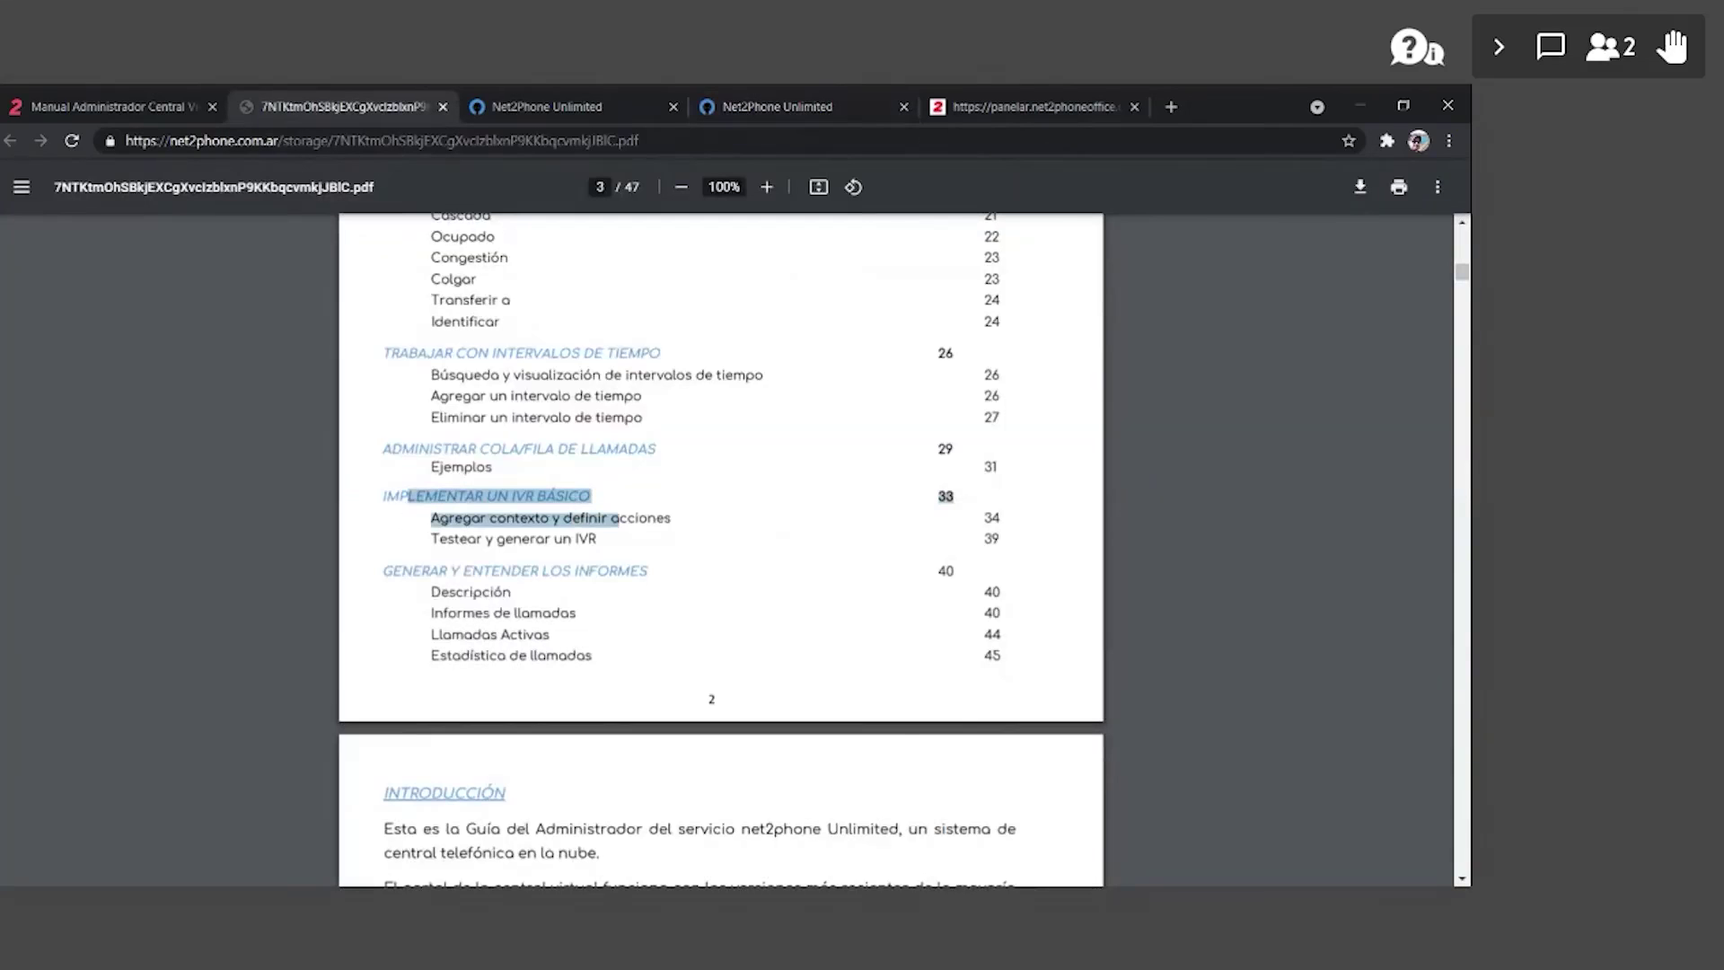
left_click(636, 546)
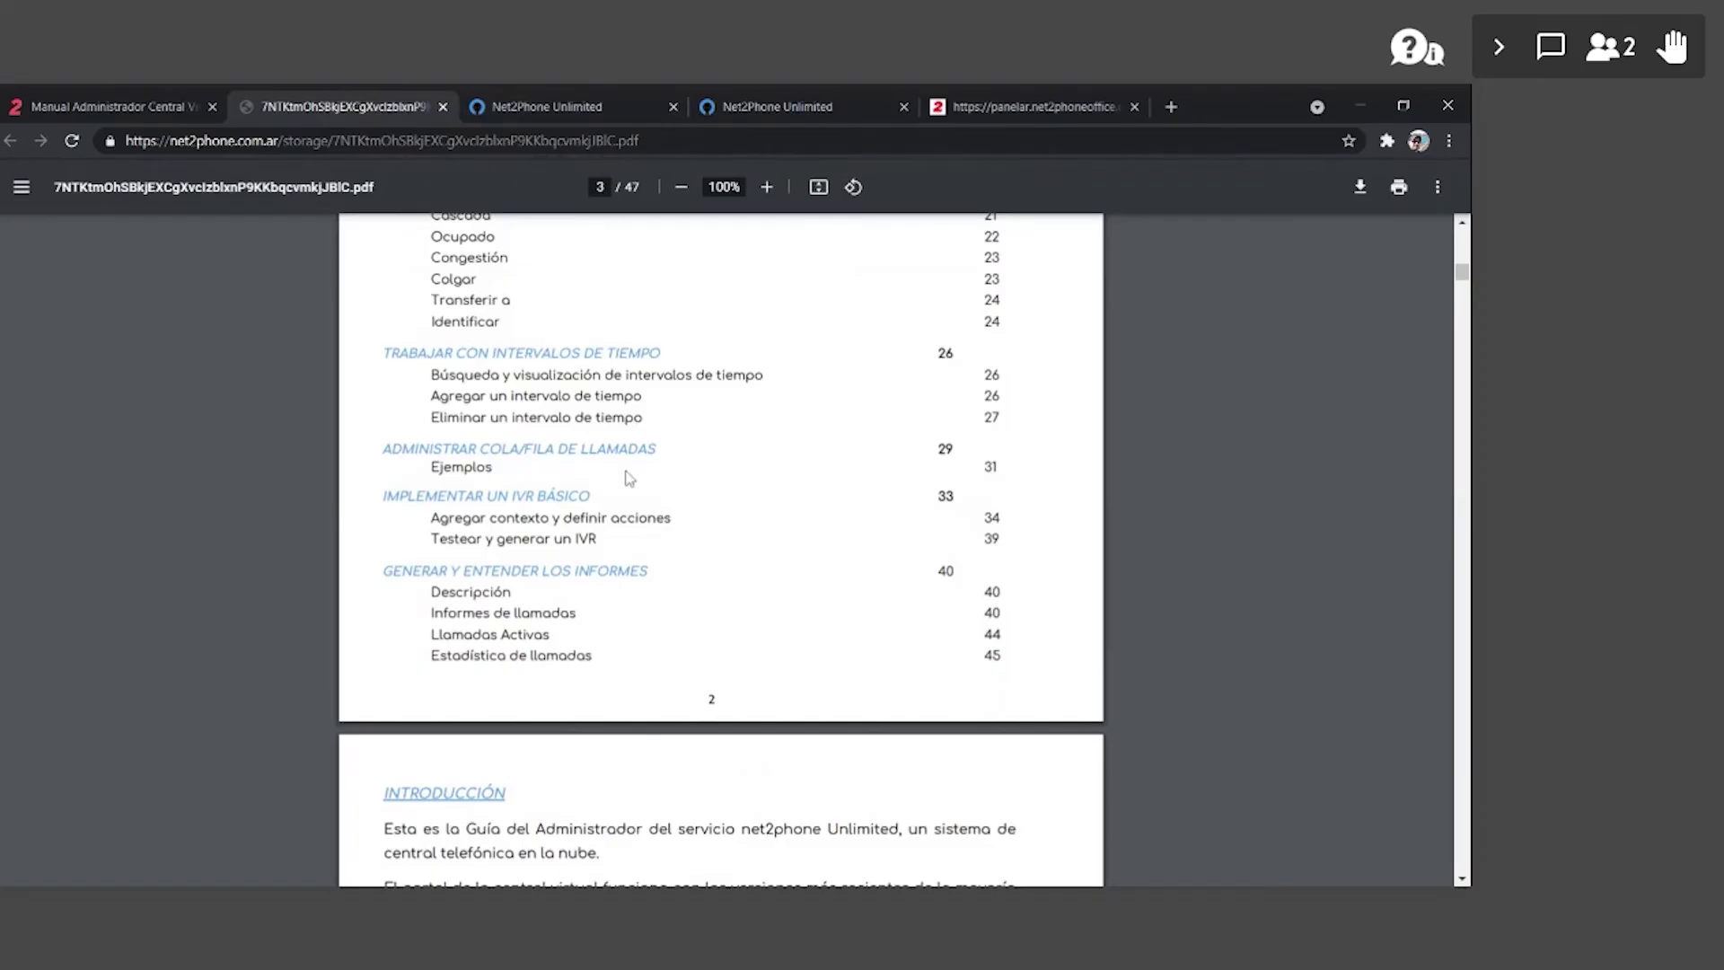
left_click(539, 106)
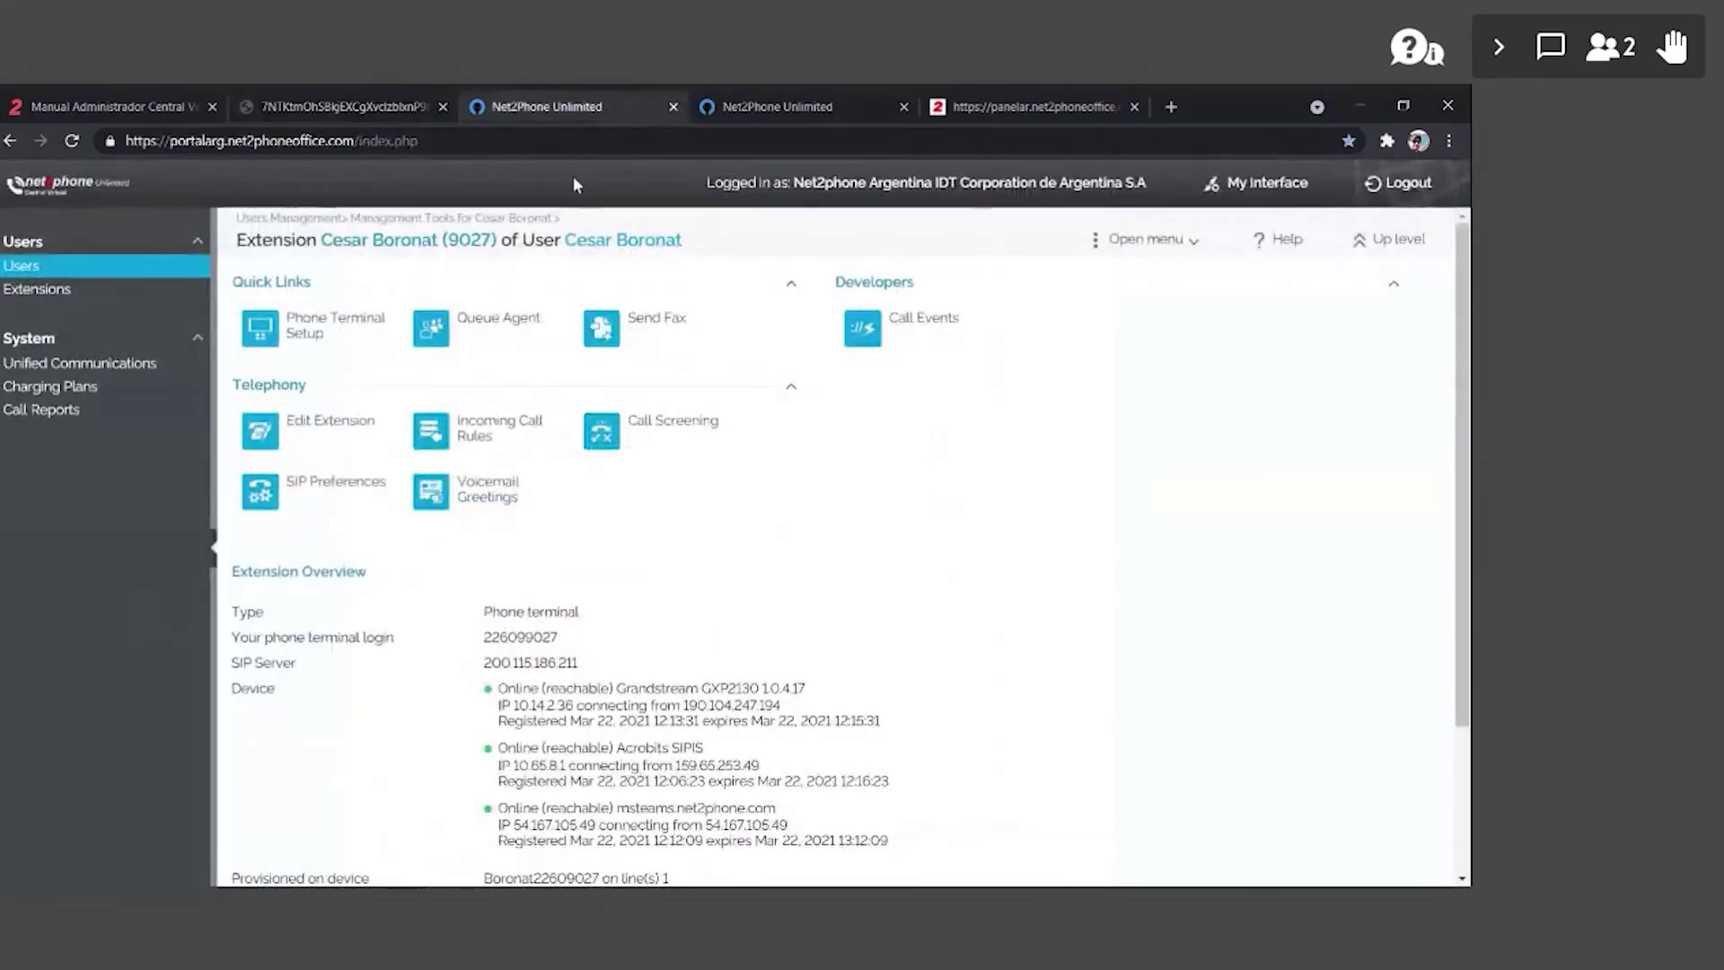
left_click(790, 106)
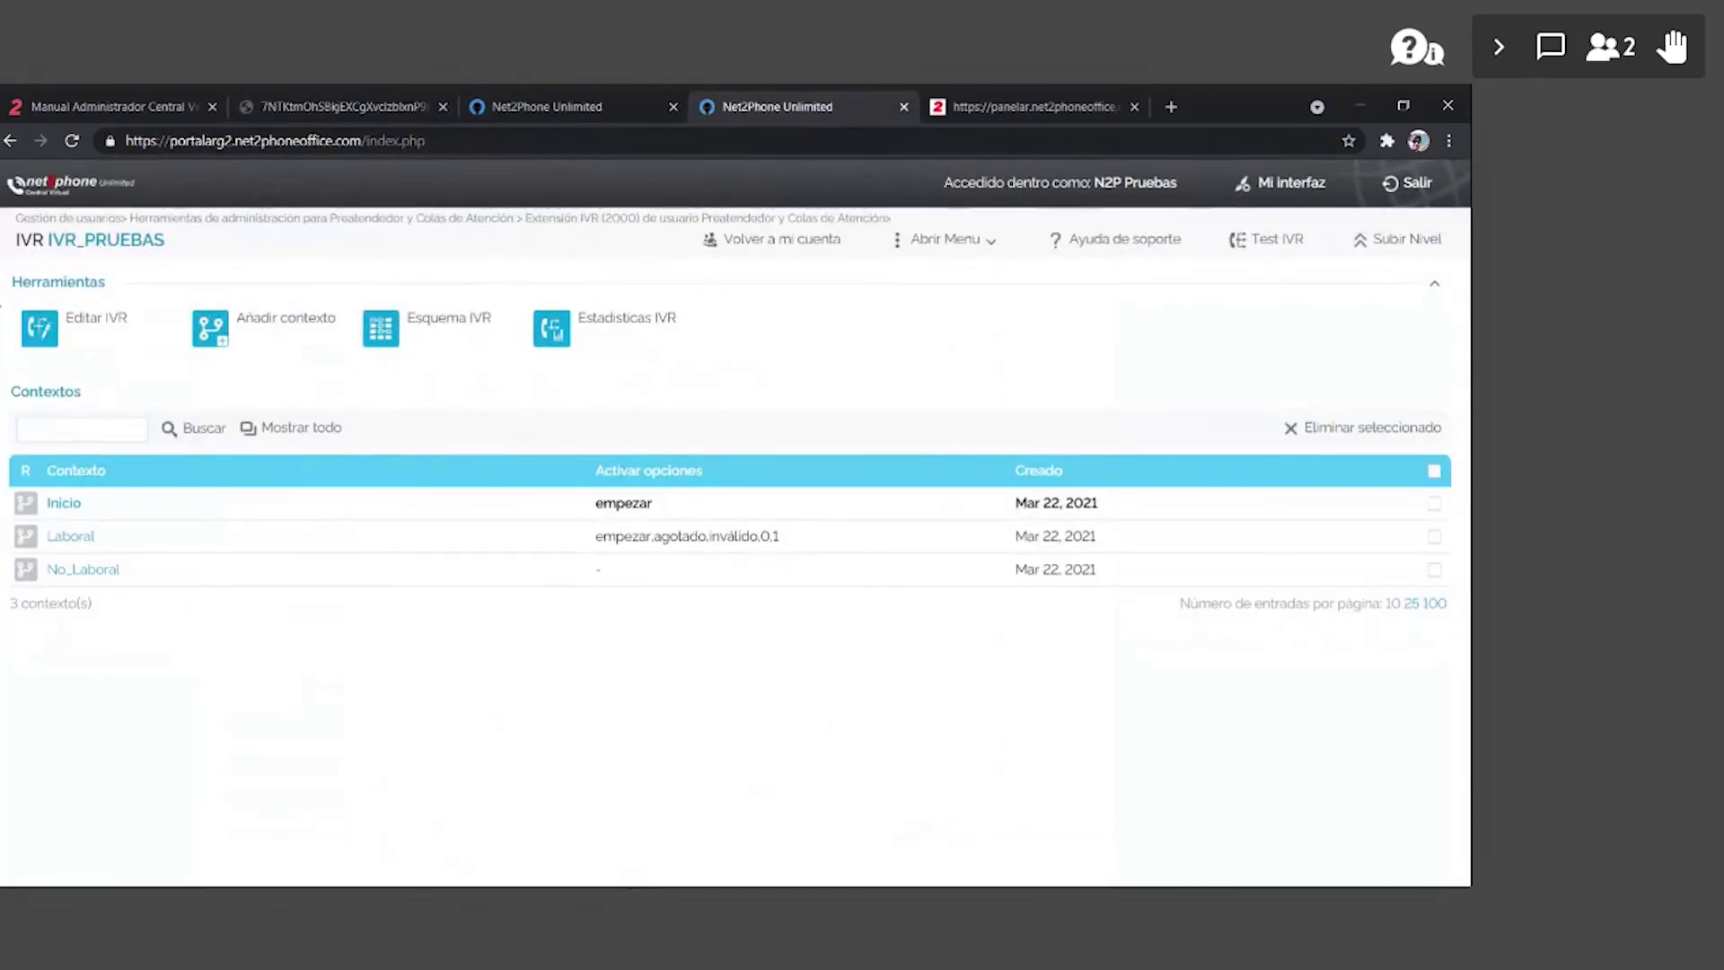
- Open the call statistics in the reports and examine their date range and the average success rate chart
mouse_move(2, 502)
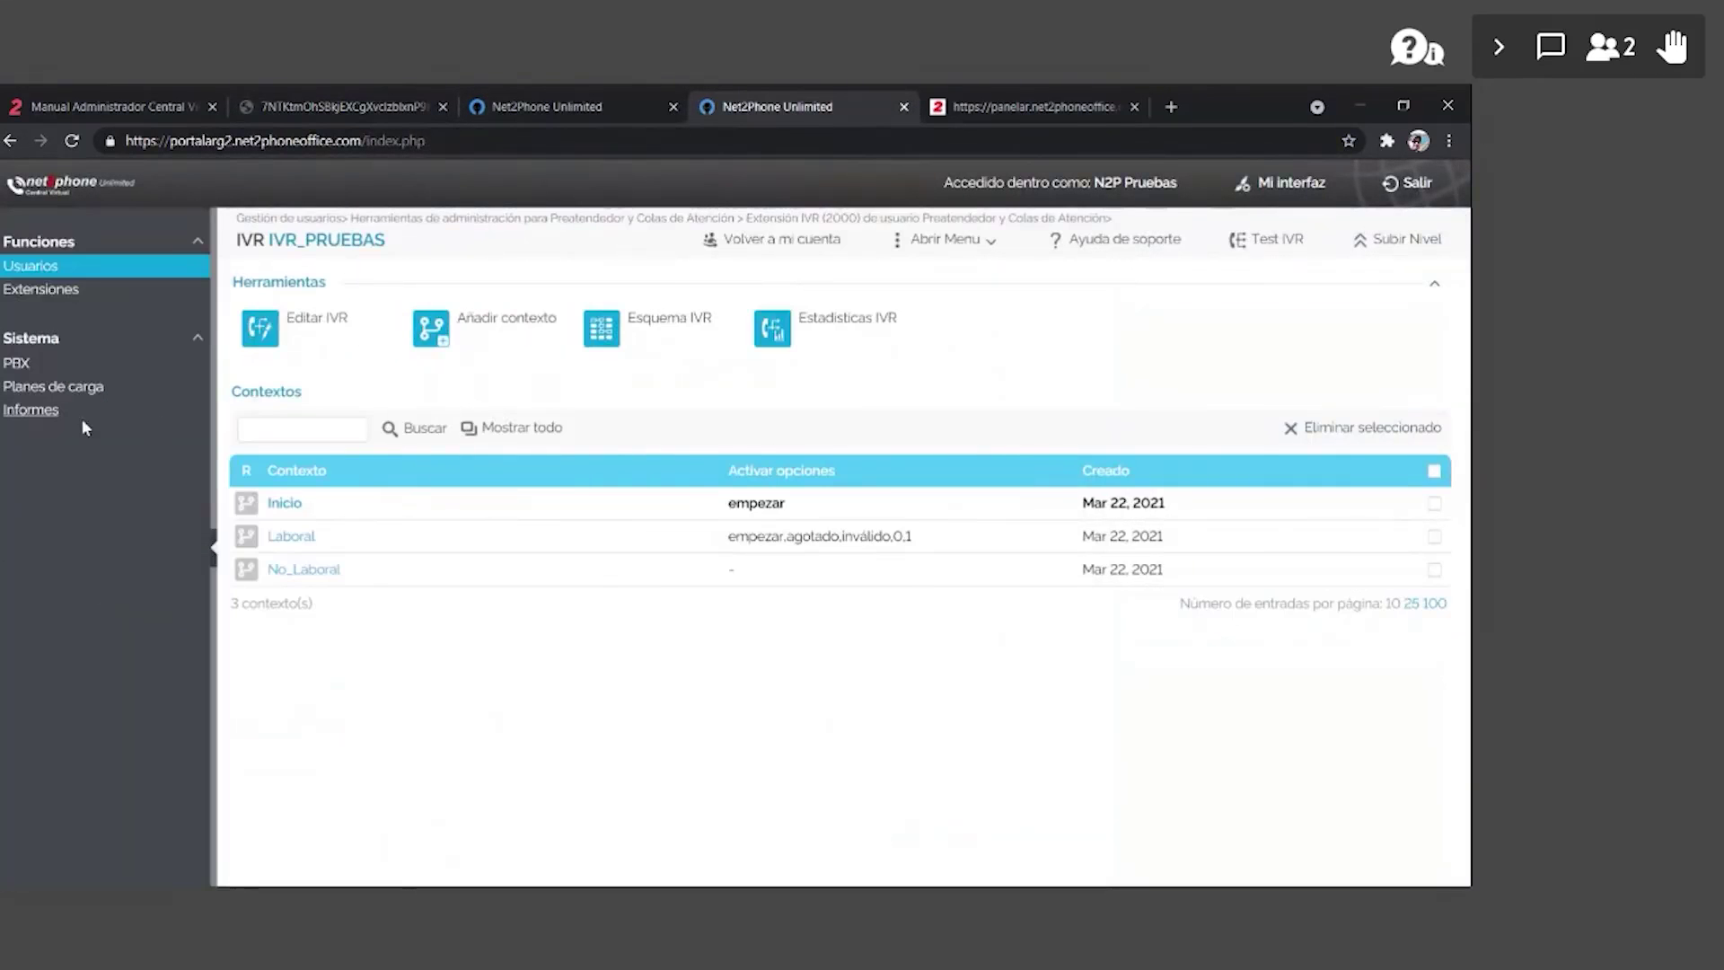
left_click(36, 413)
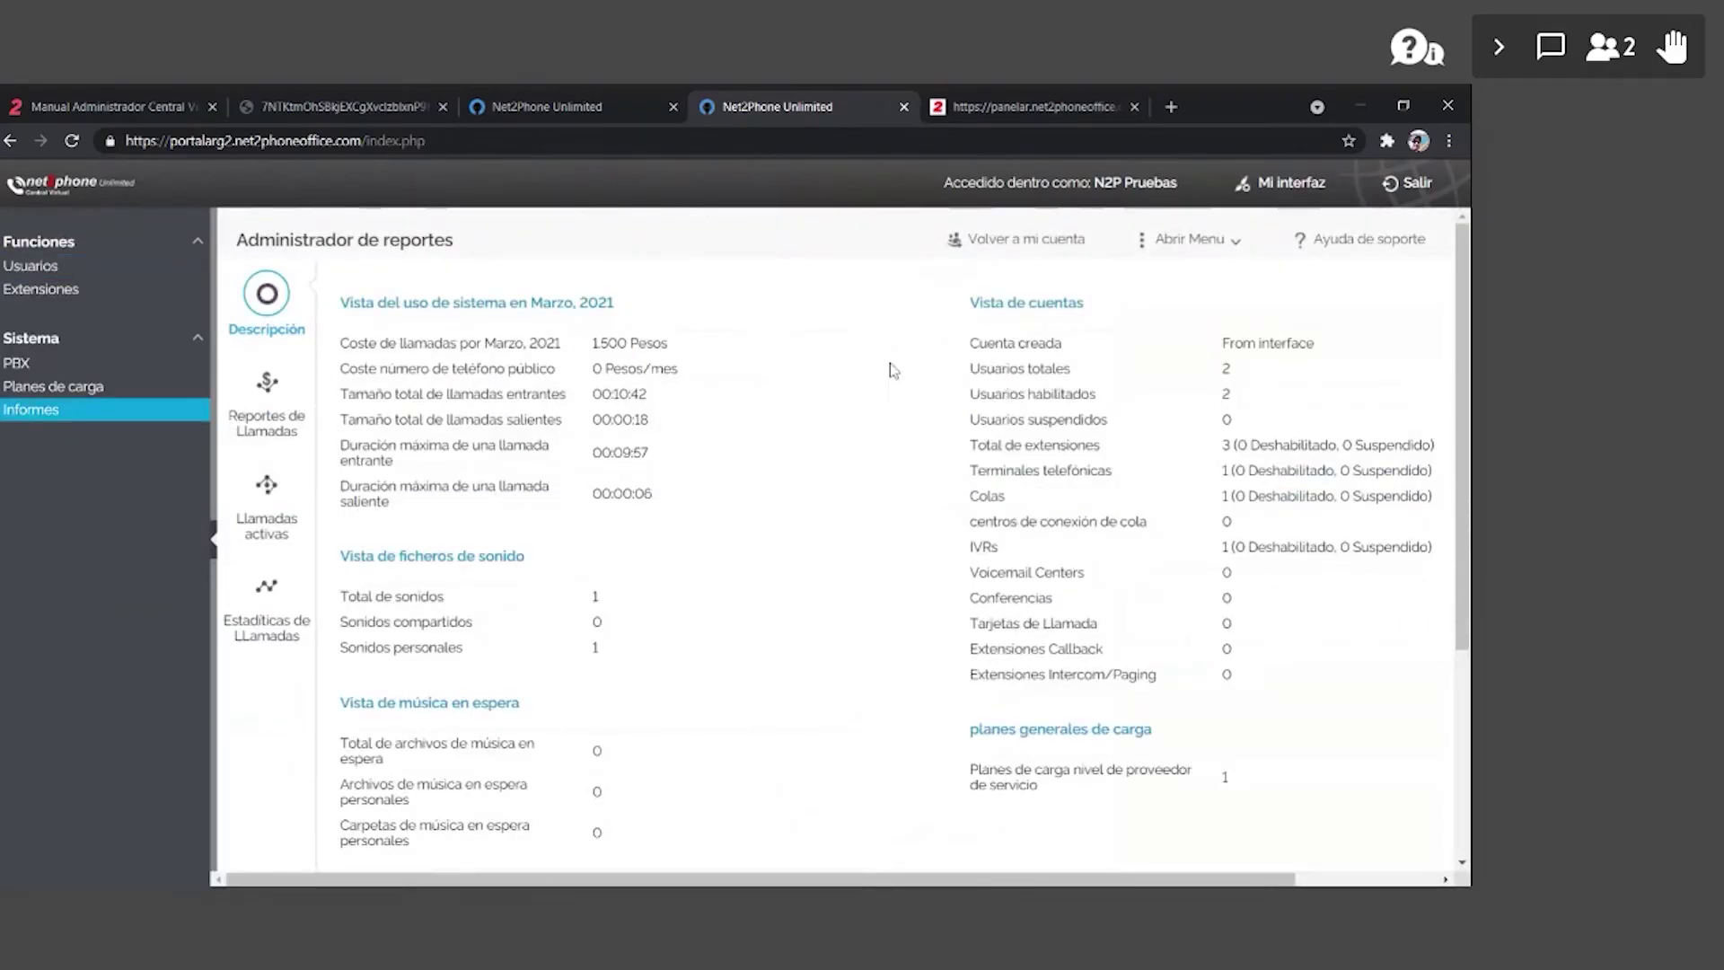
left_click(277, 642)
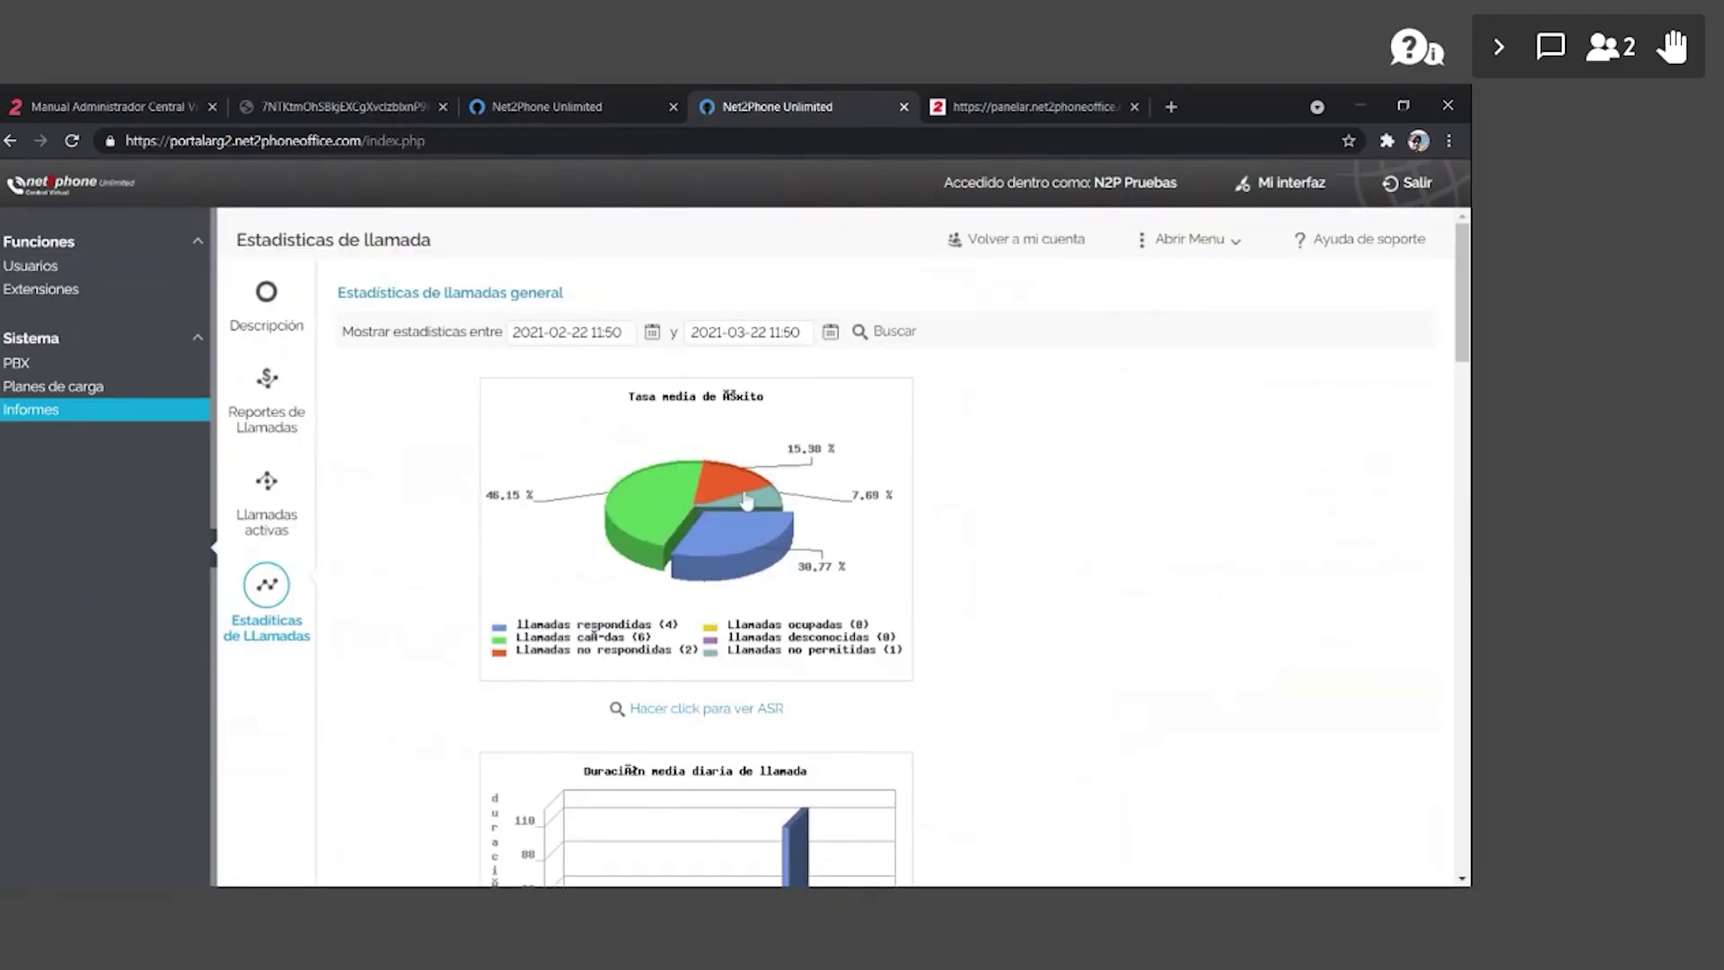
key("Tab")
key("Tab")
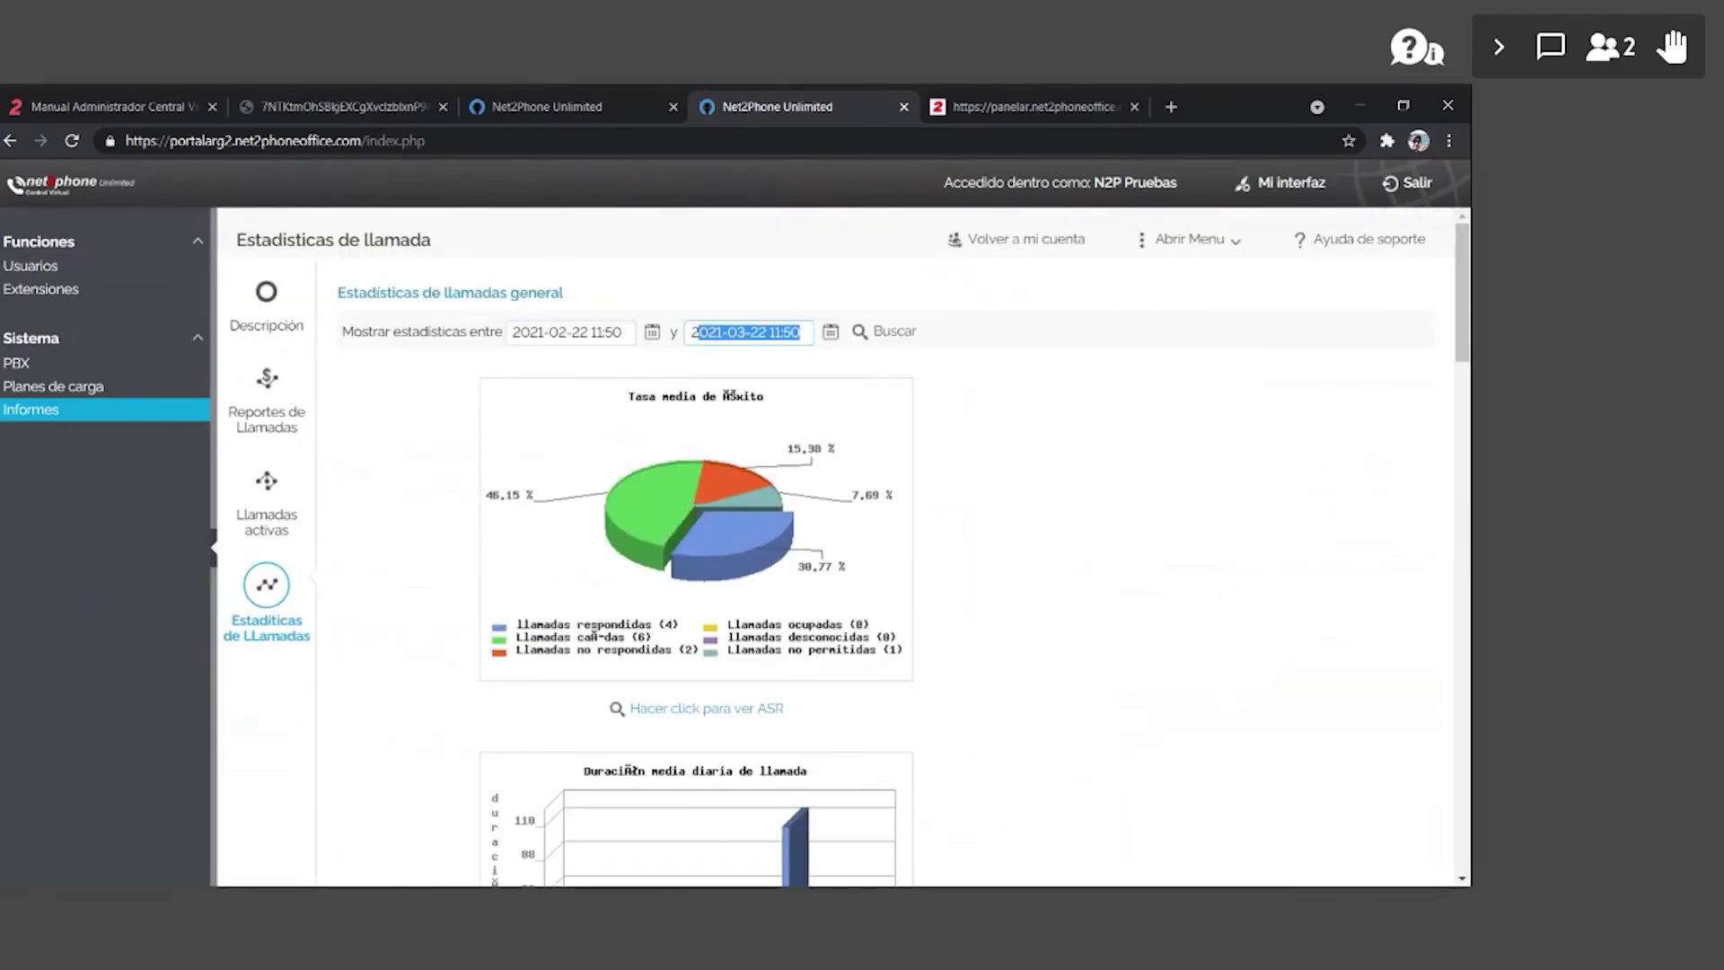
left_click_drag(521, 331, 621, 331)
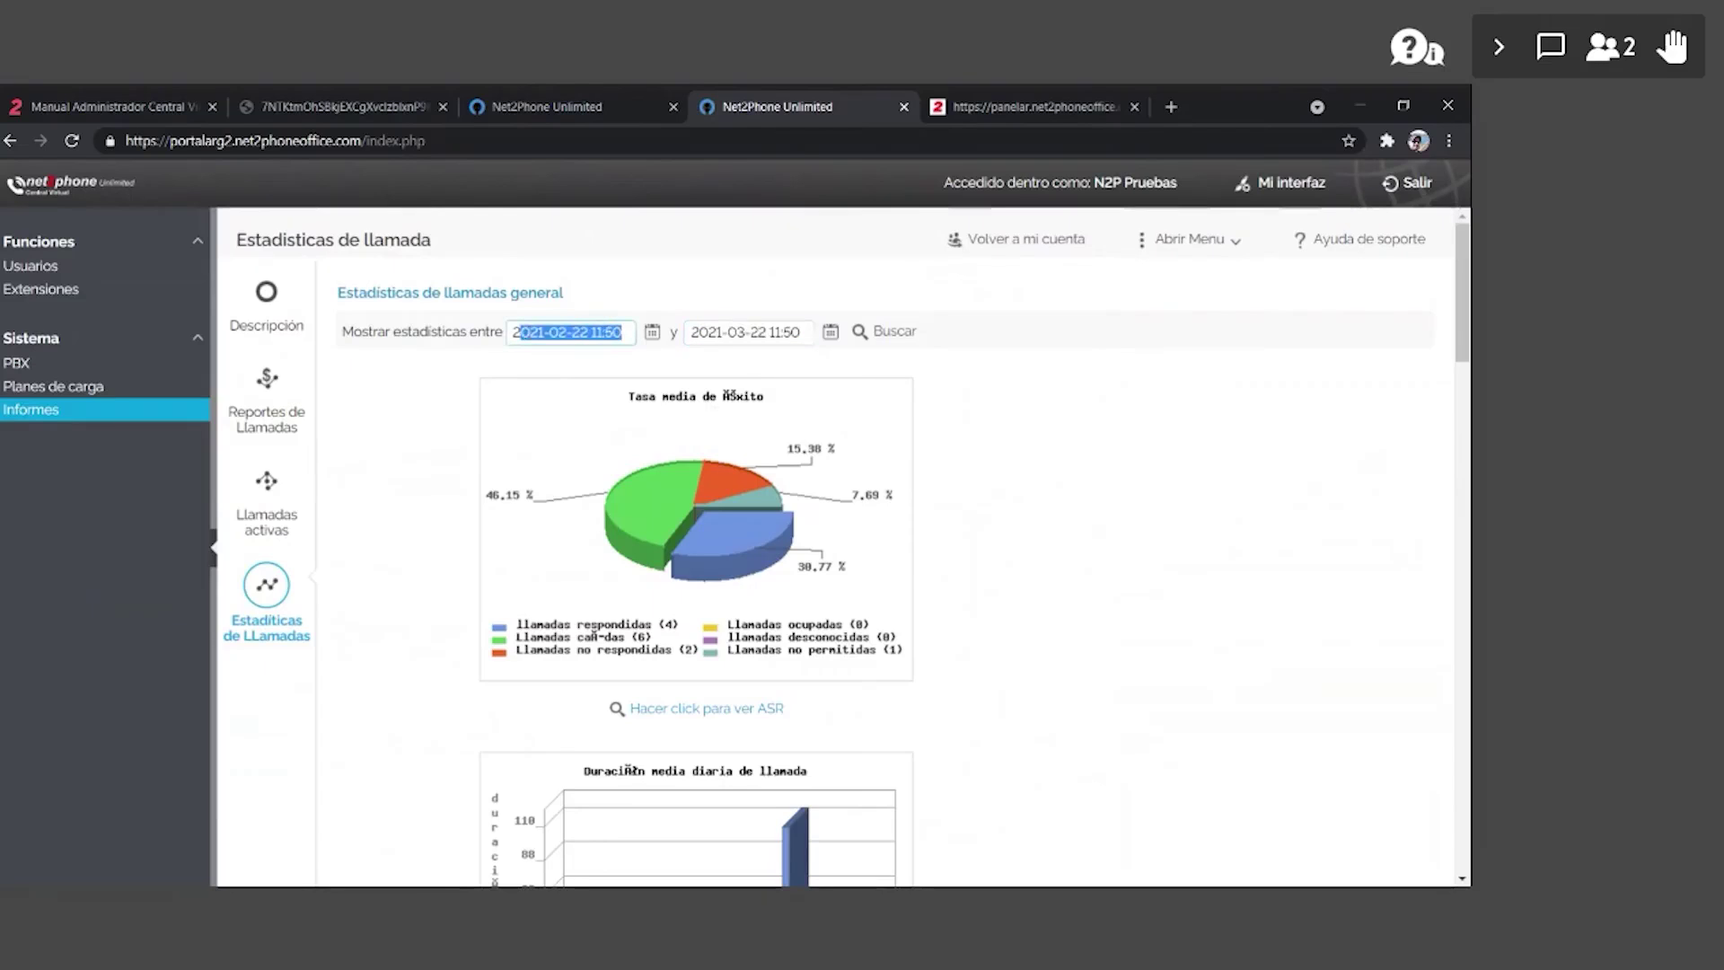
left_click_drag(622, 332, 510, 332)
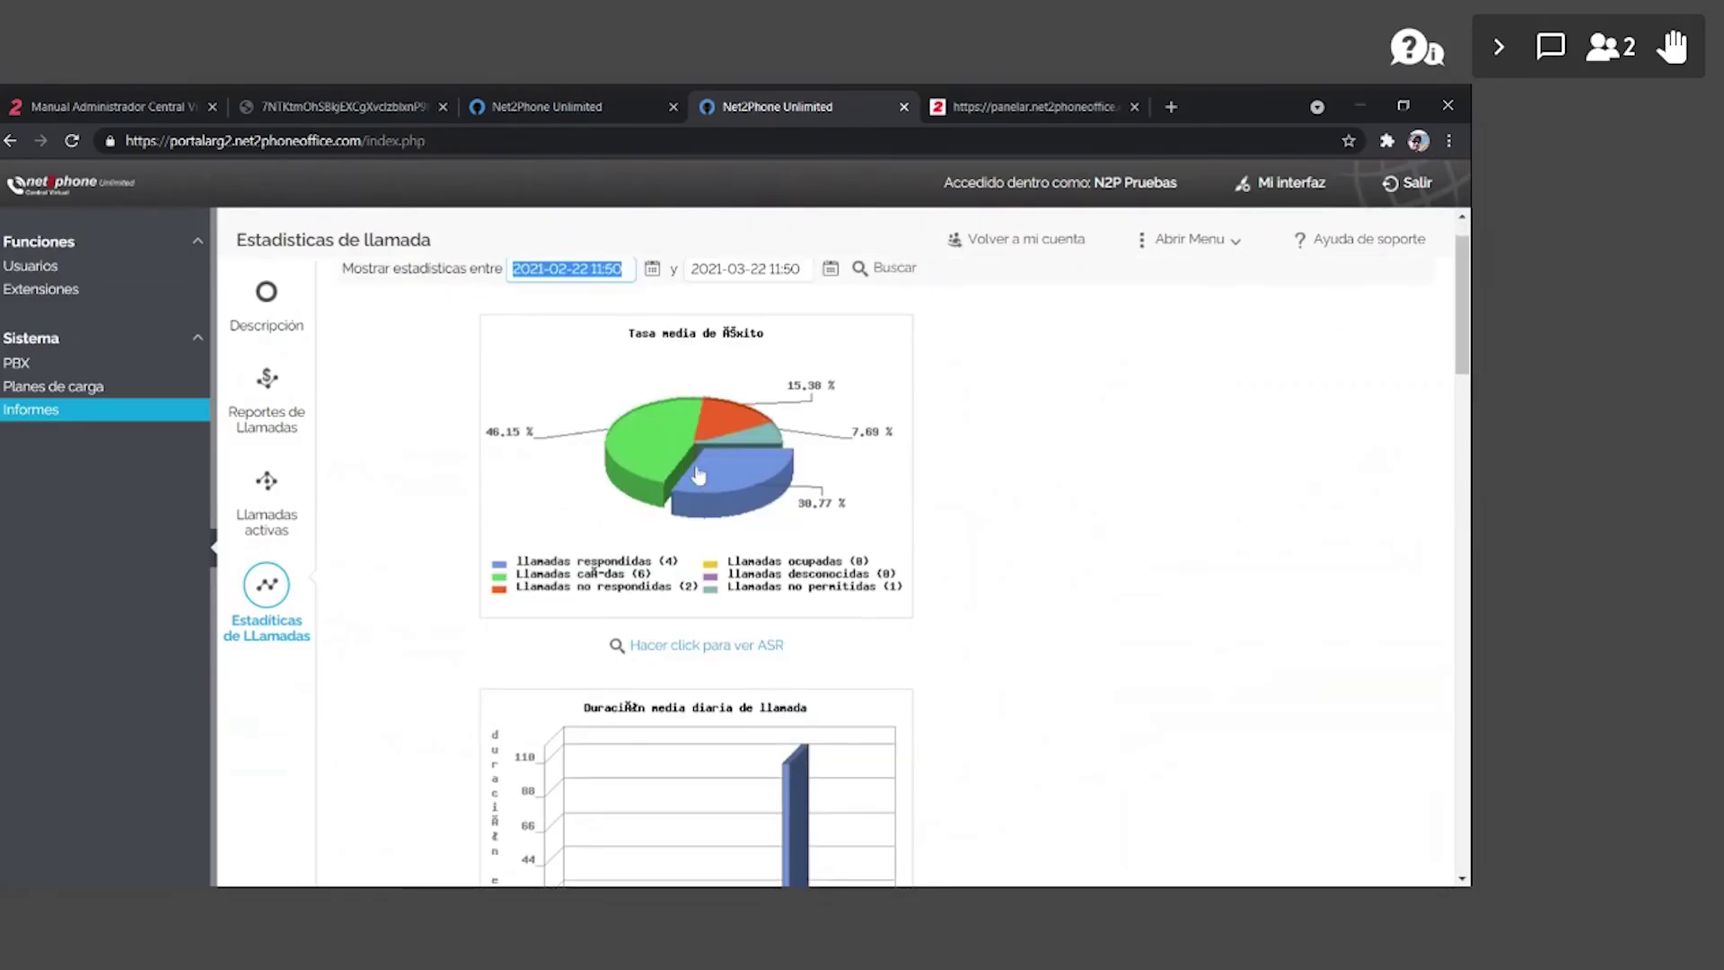
scroll(889, 445, "down", 1)
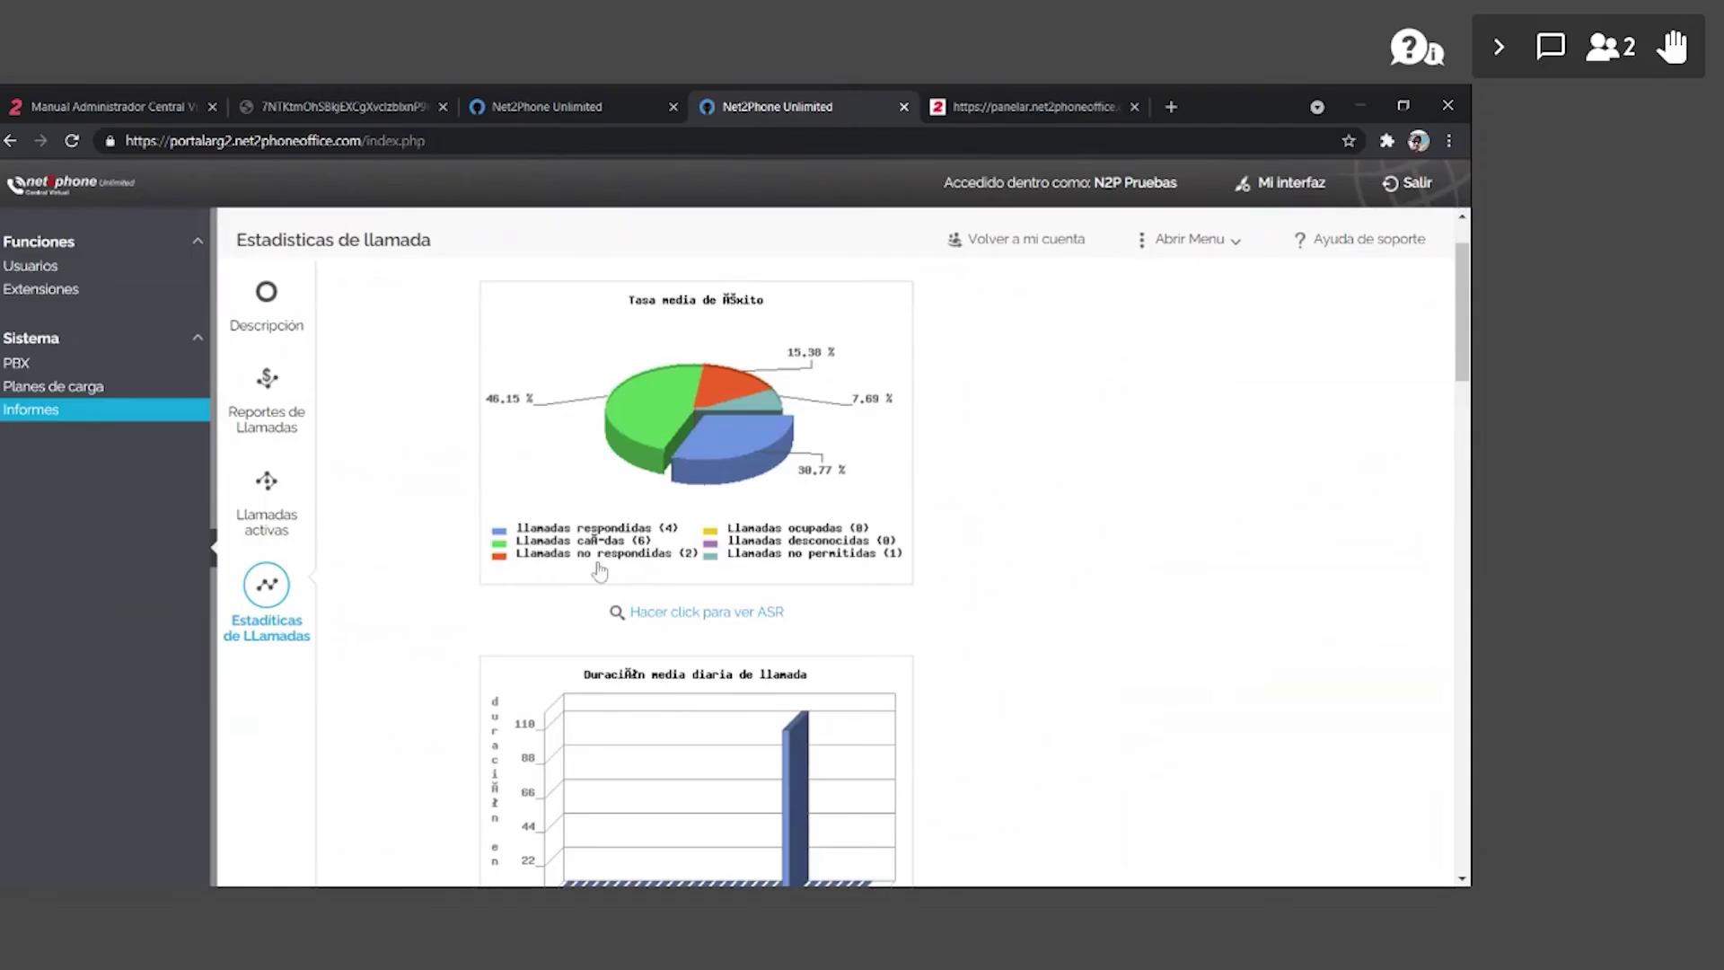
- Examine the average daily call duration chart and the daily call errors chart in the call statistics
scroll(521, 588, "down", 1)
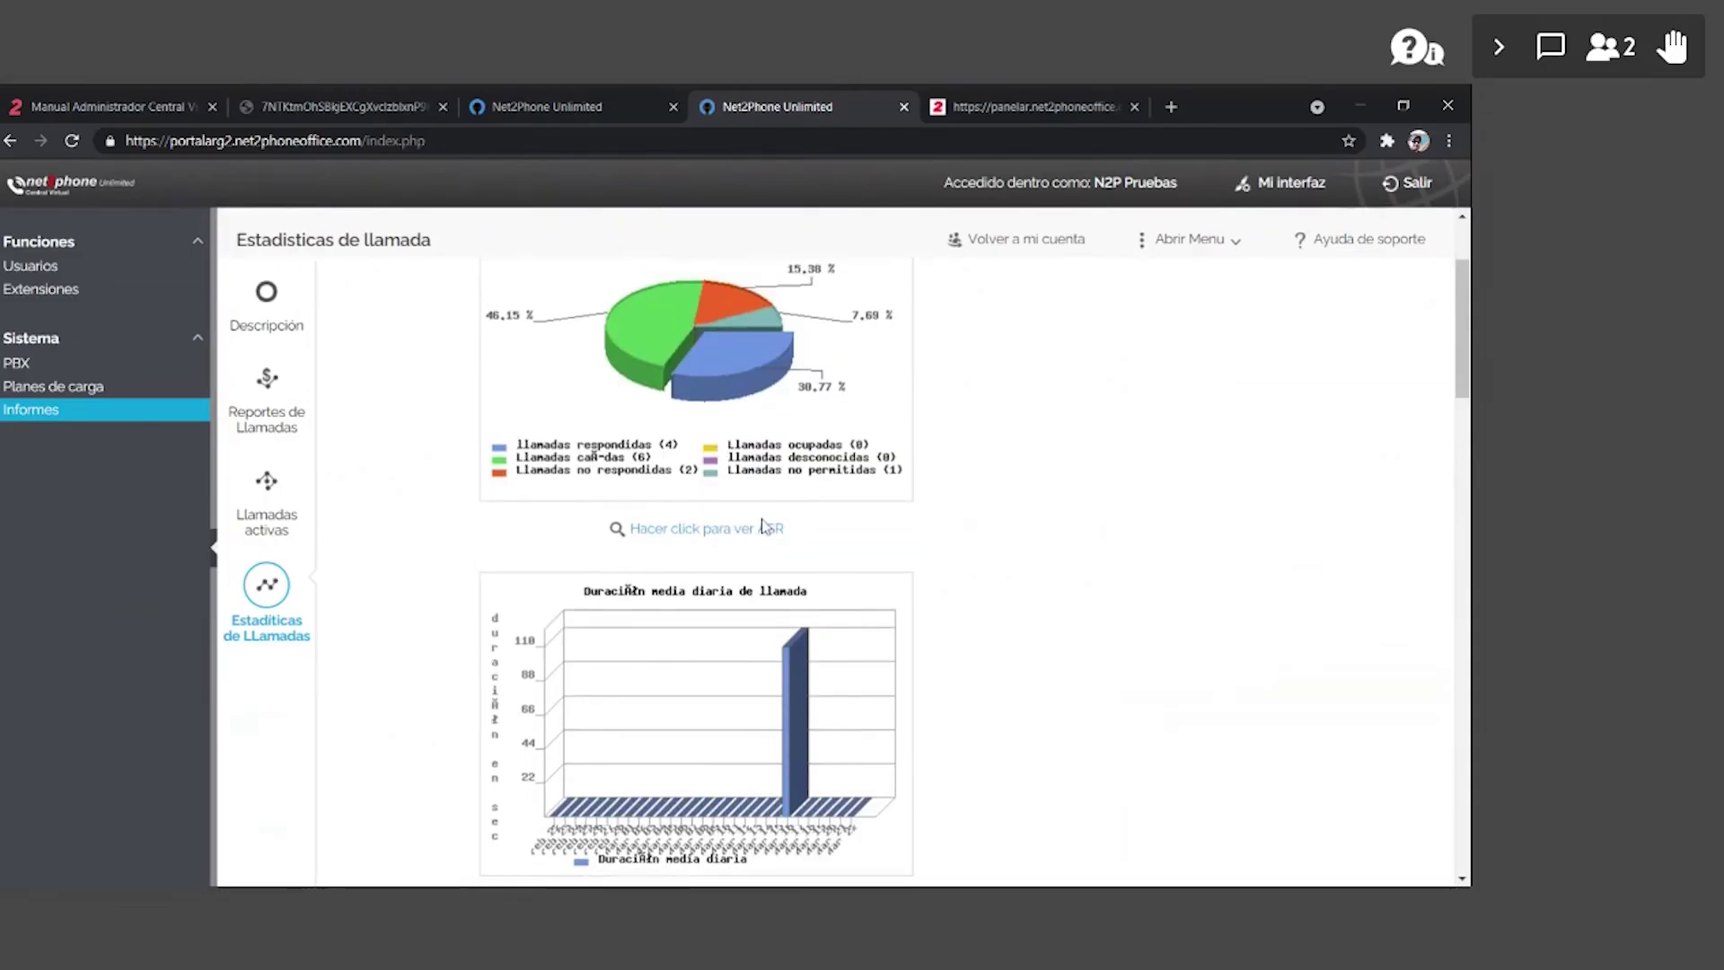
scroll(754, 530, "down", 1)
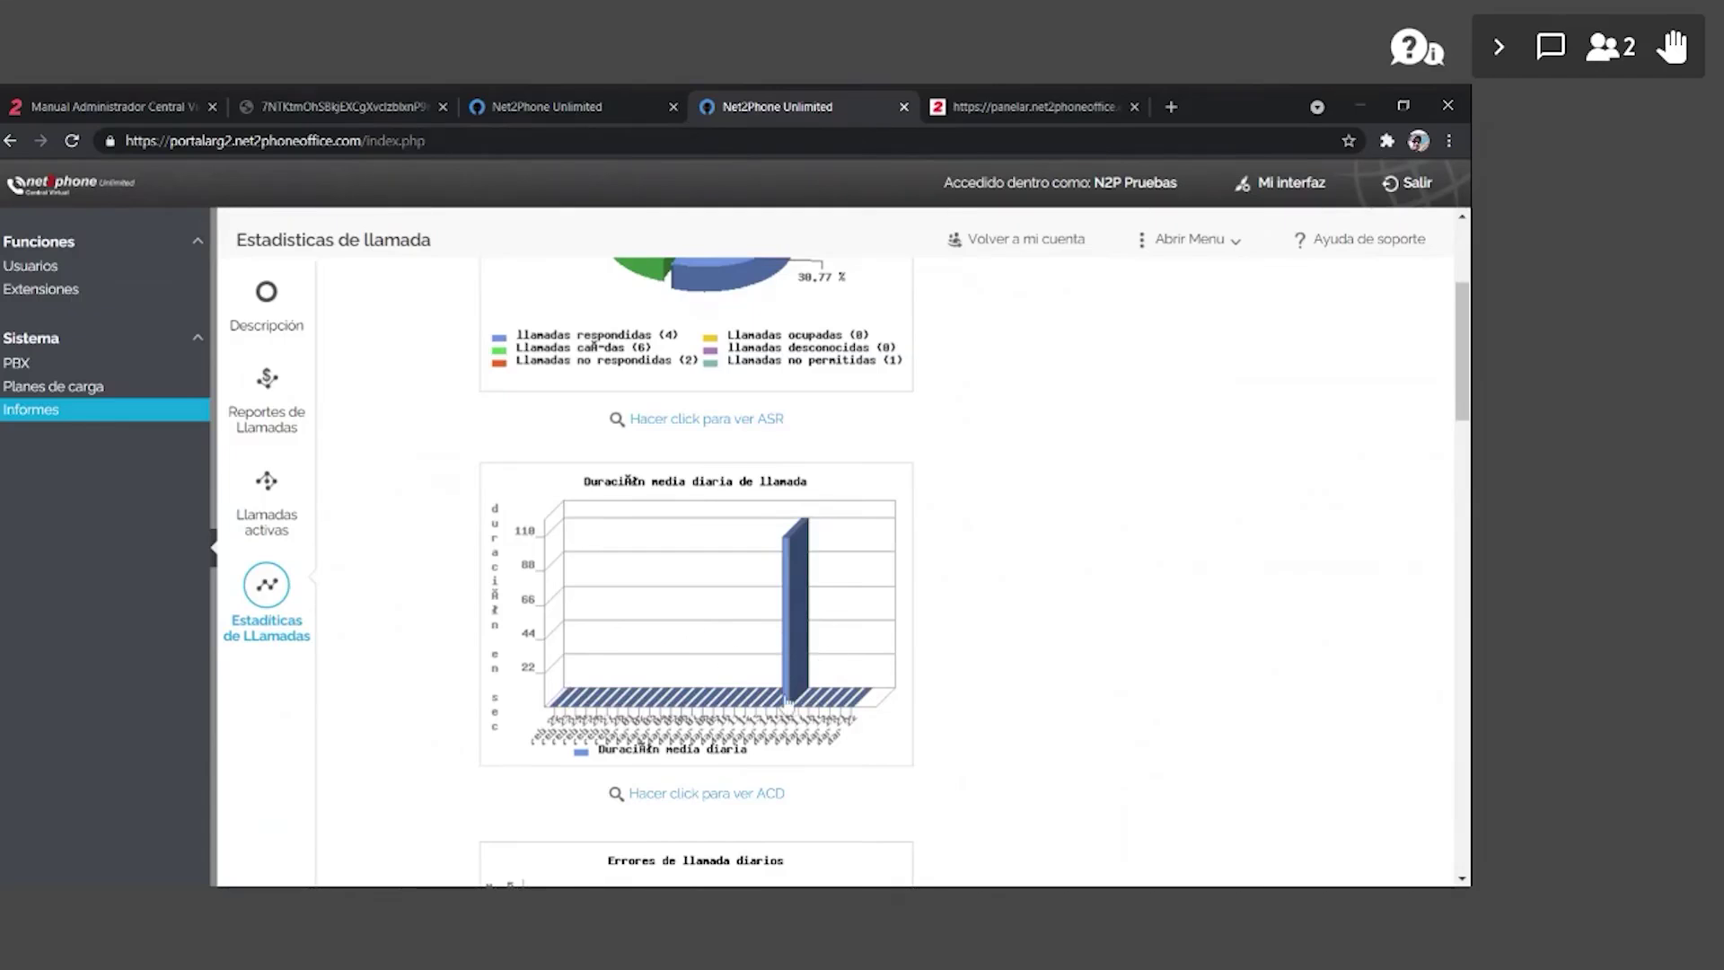
scroll(783, 650, "down", 1)
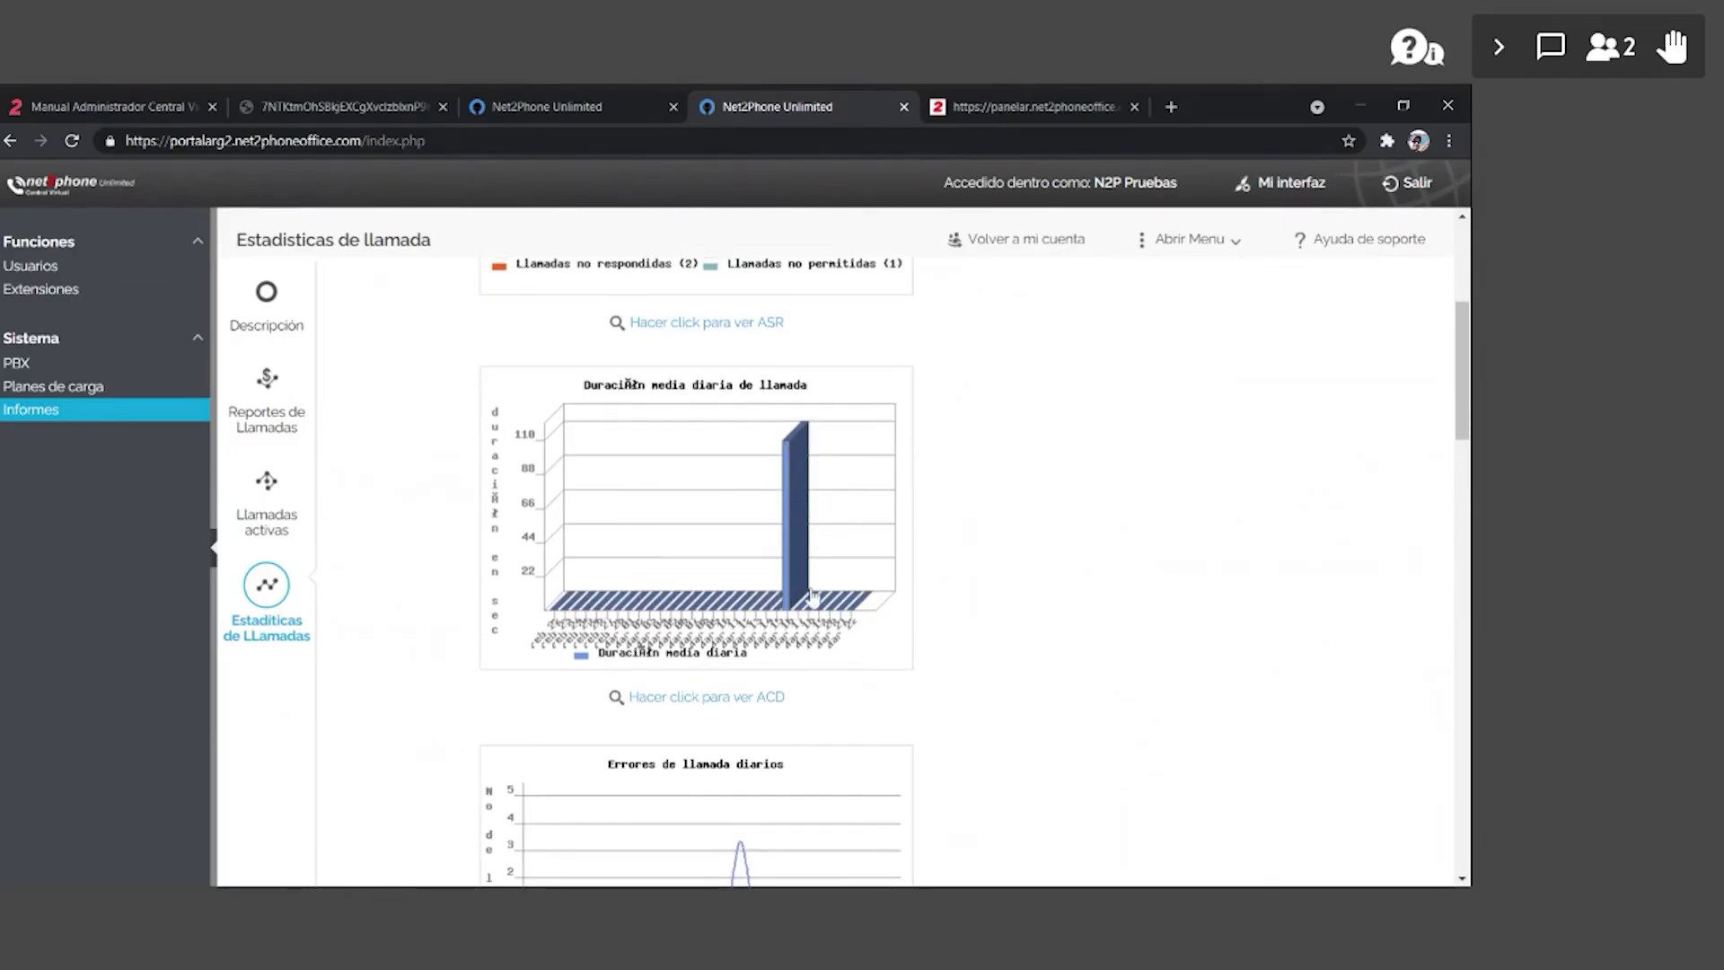
scroll(800, 601, "down", 2)
scroll(800, 601, "down", 1)
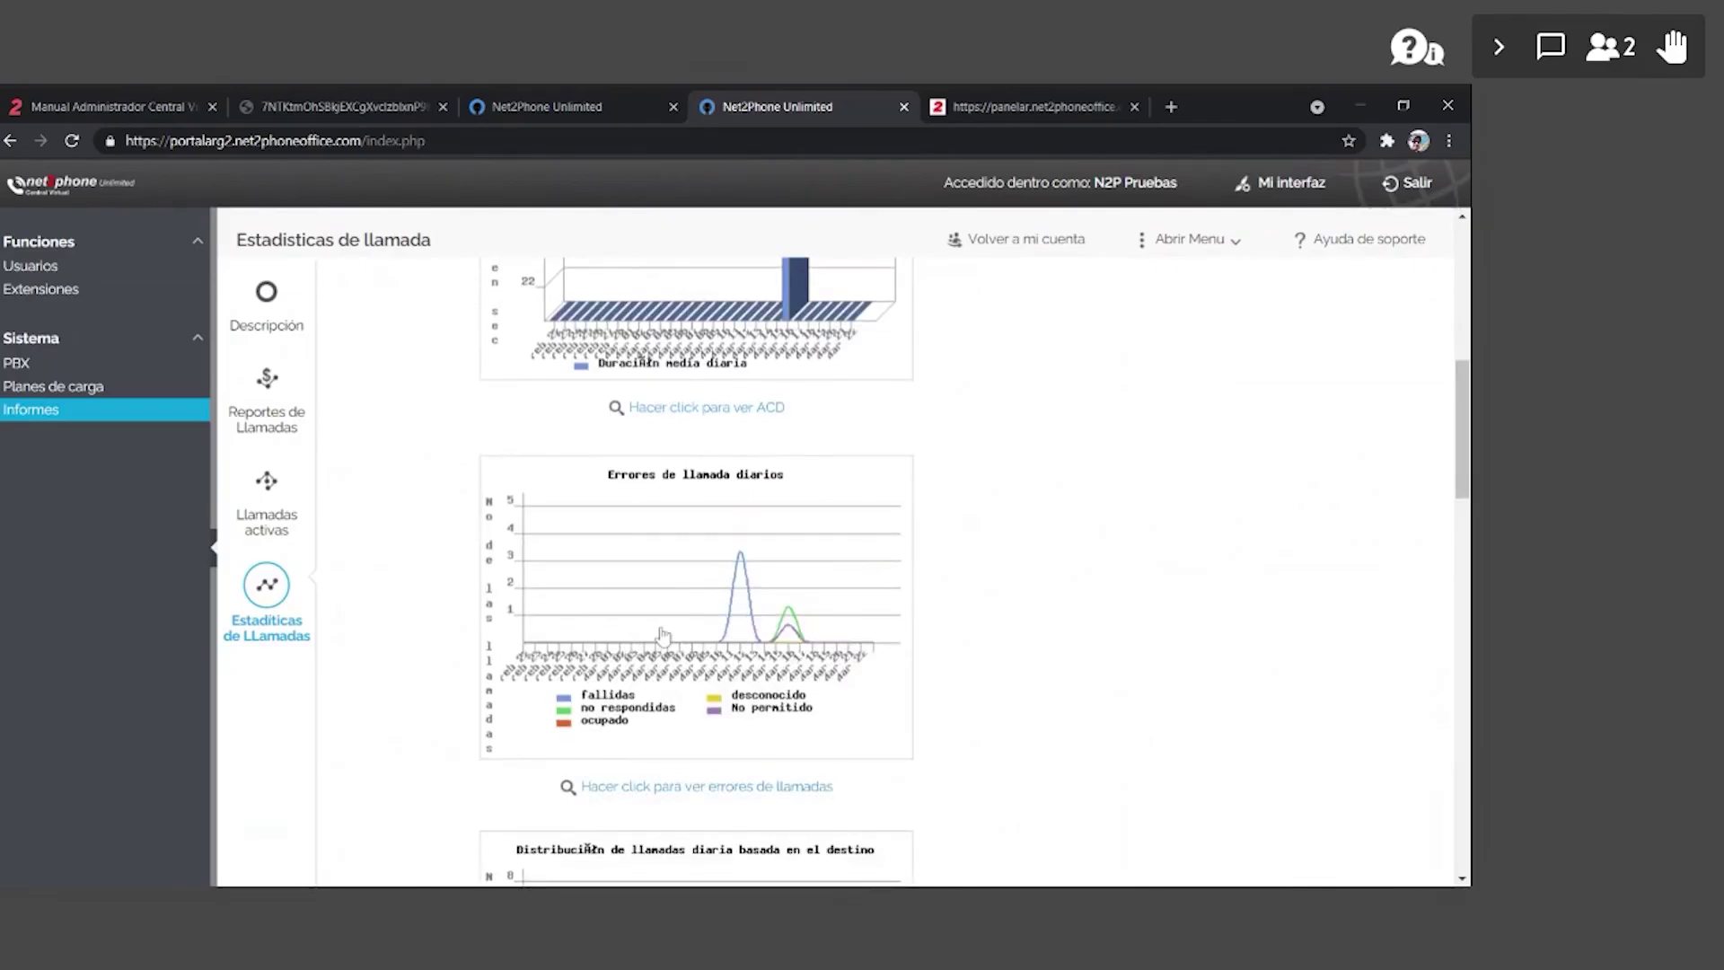
scroll(658, 635, "down", 1)
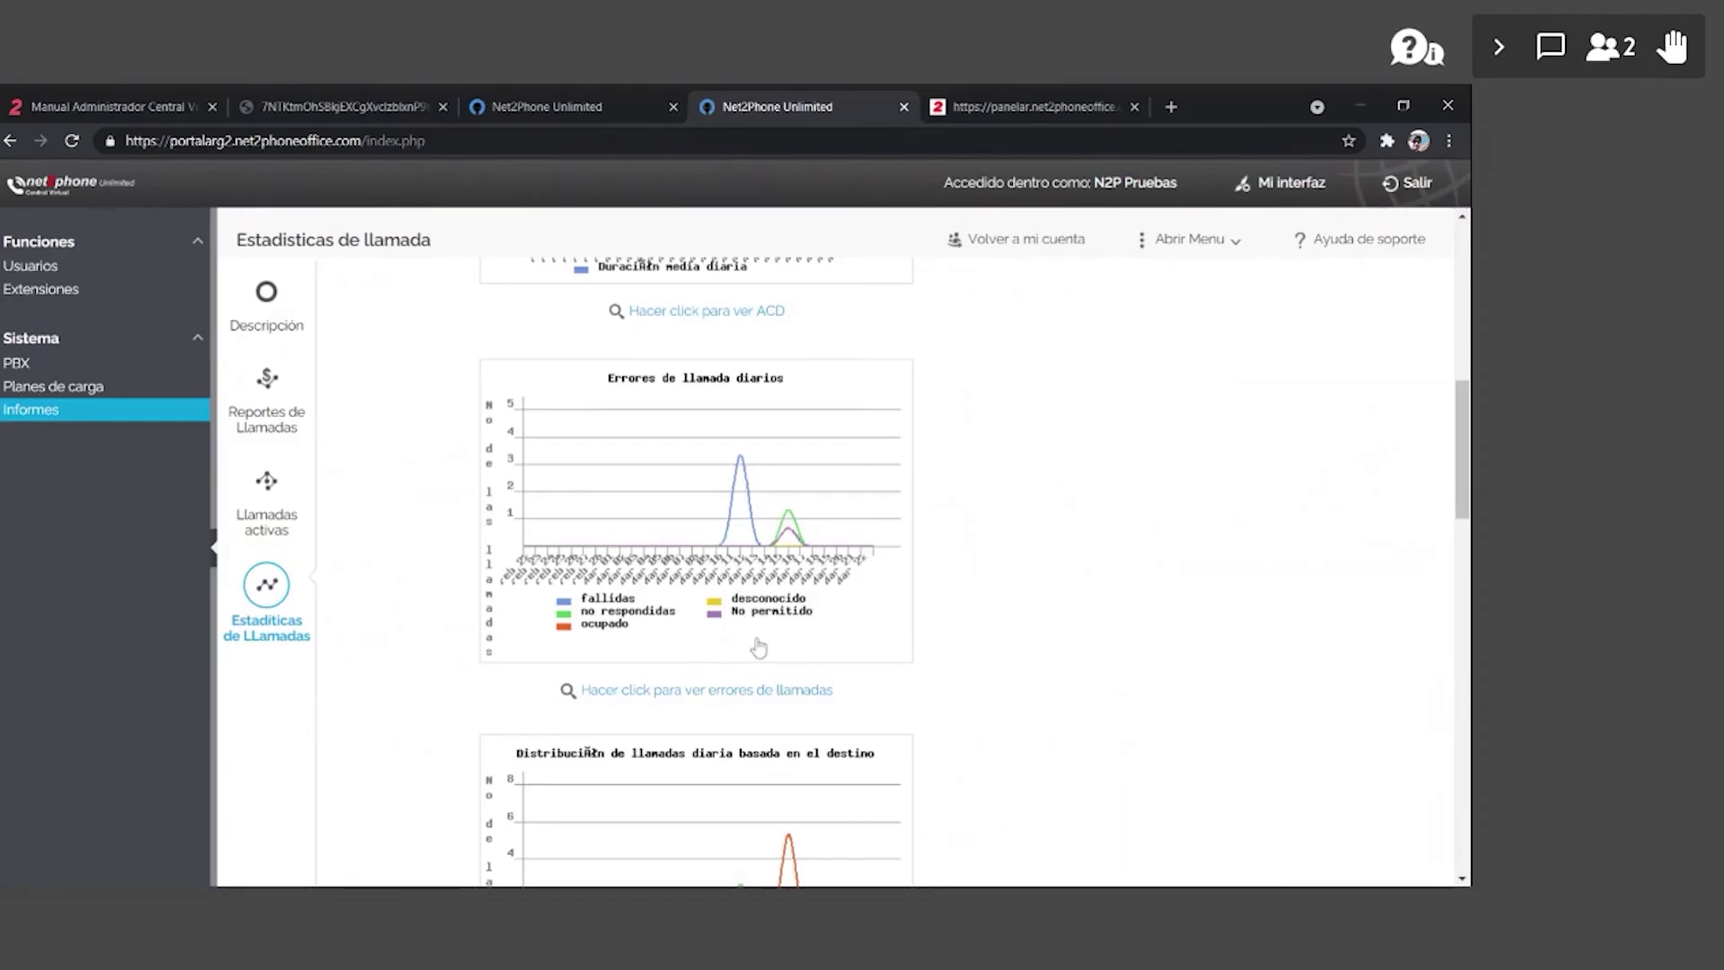
scroll(828, 620, "down", 1)
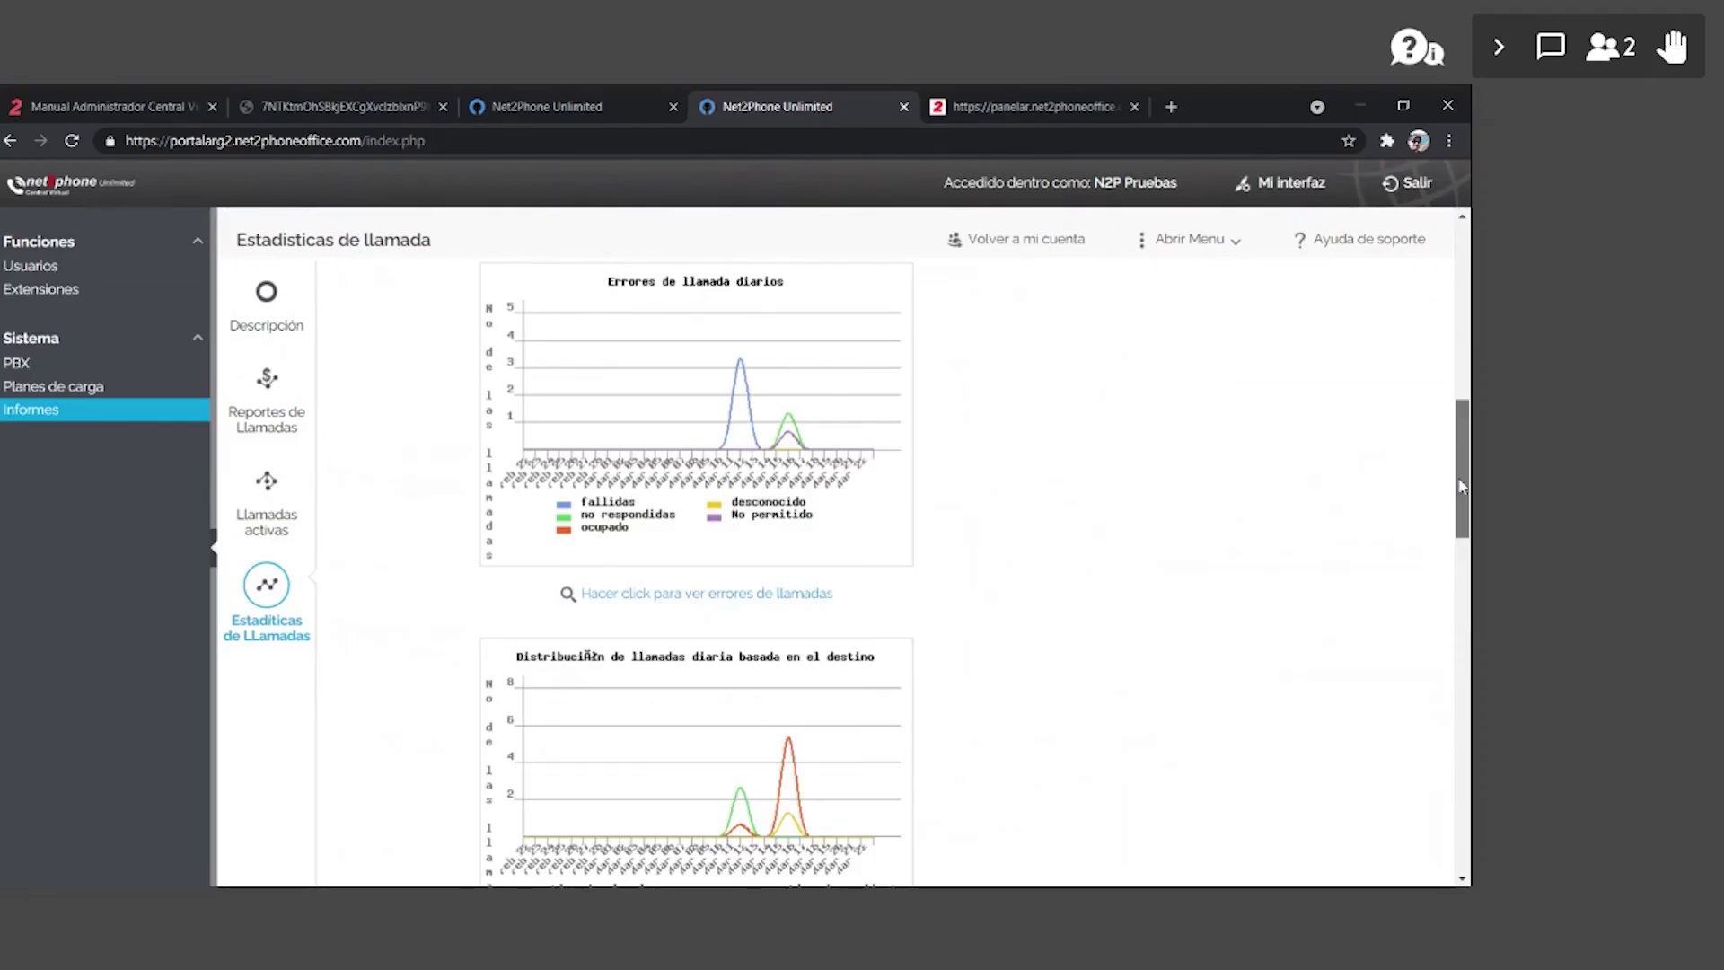
- Examine the chart of daily call distribution by destination and its local, extended local, outgoing and incoming series
scroll(1028, 536, "down", 3)
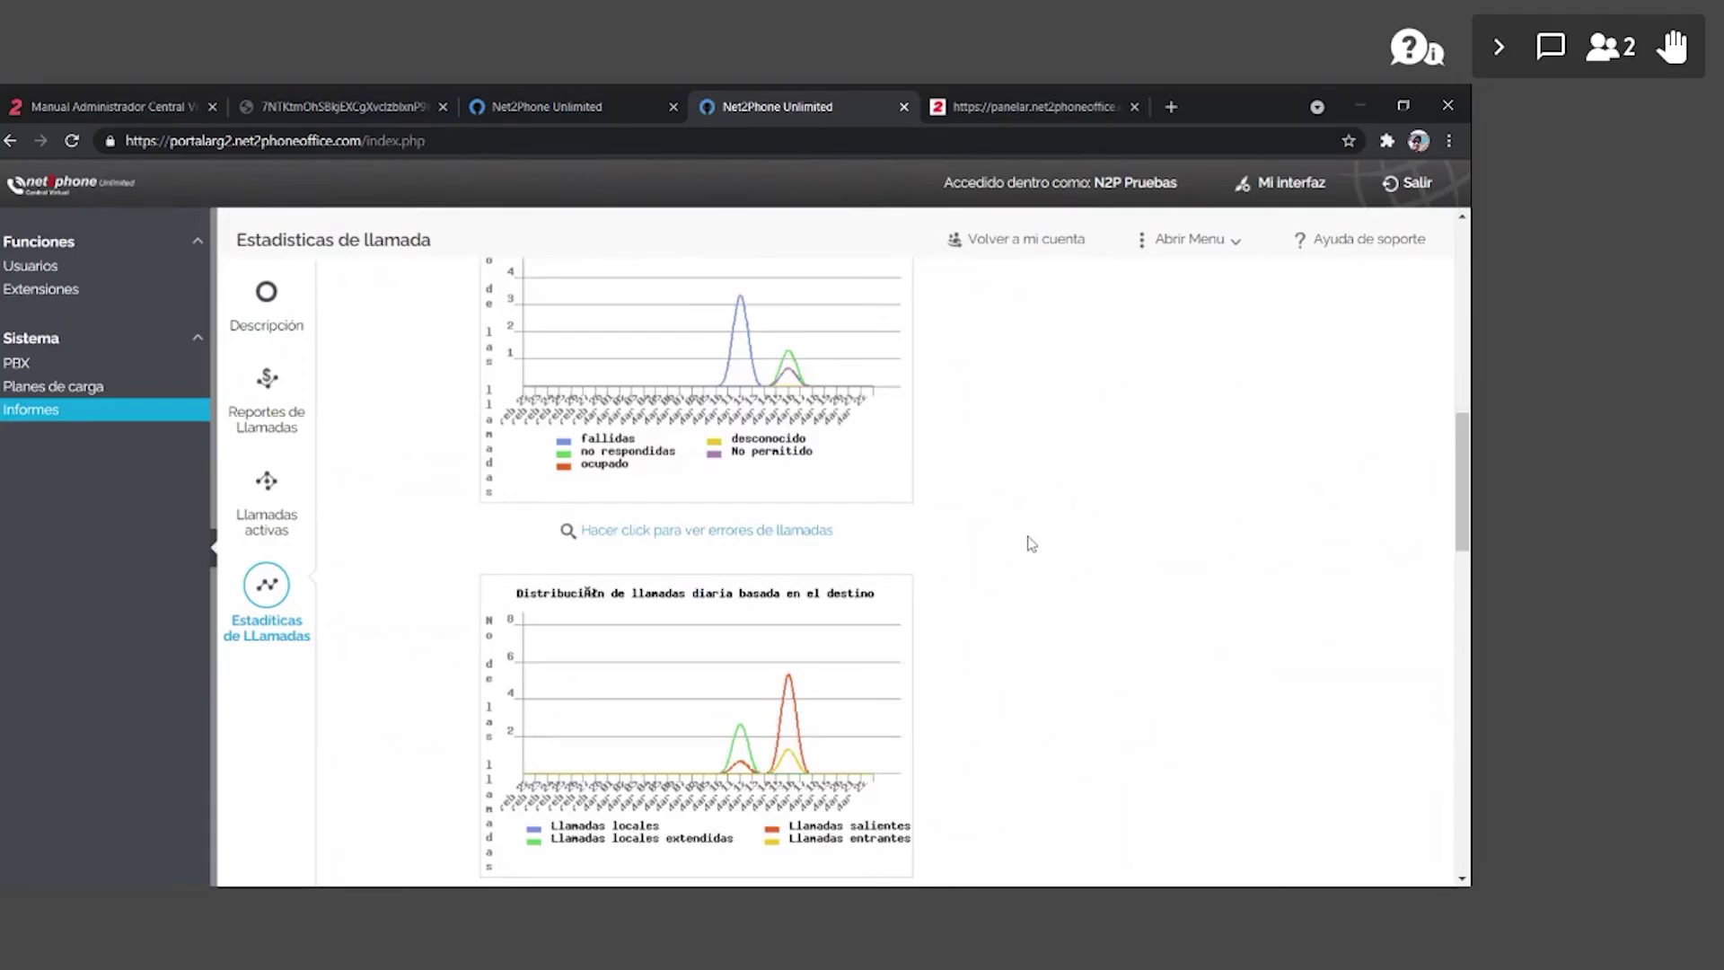
scroll(1023, 539, "down", 3)
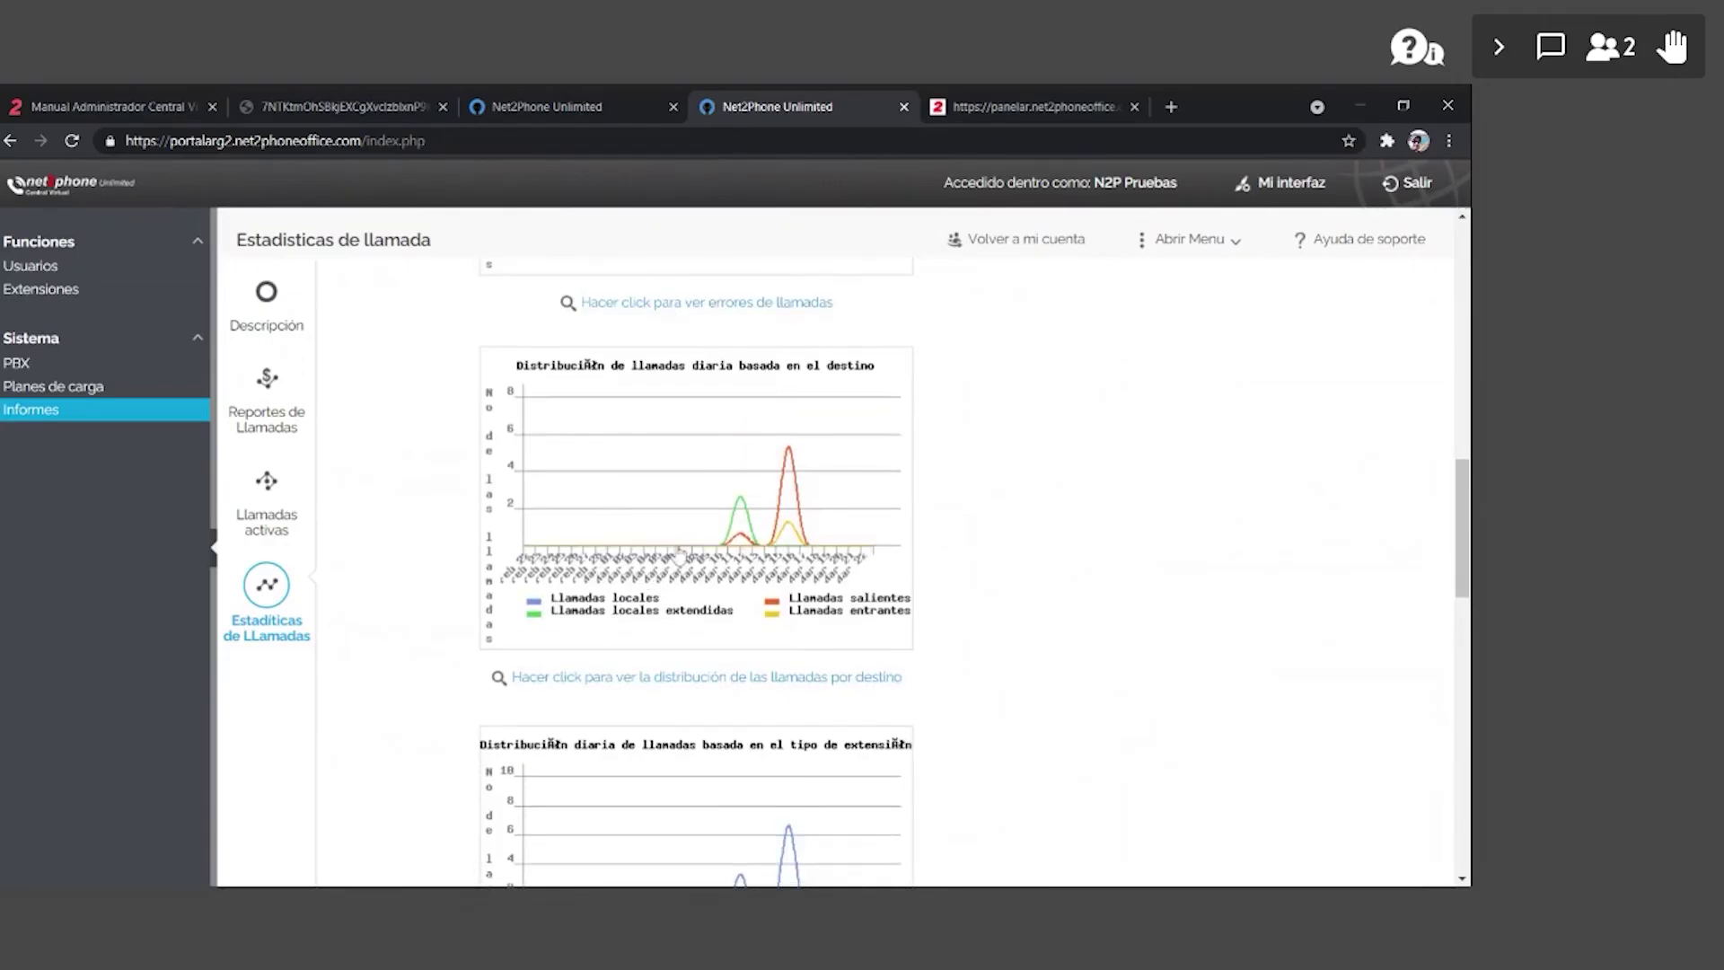
scroll(734, 528, "down", 2)
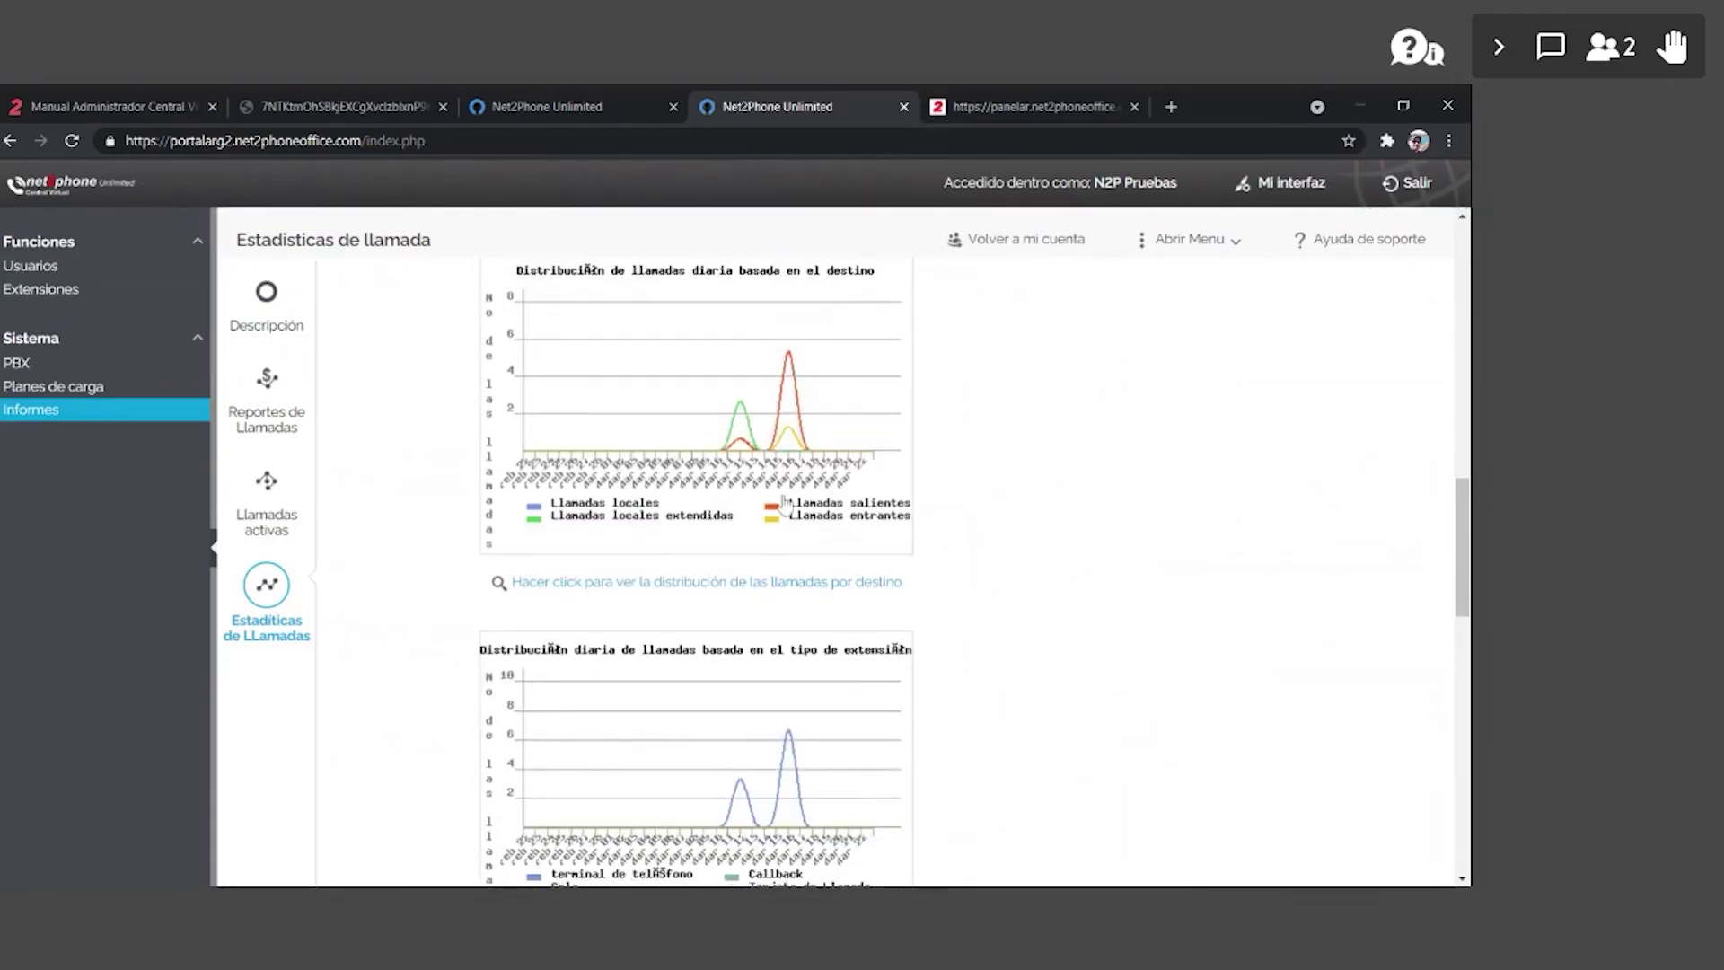
scroll(926, 525, "up", 1)
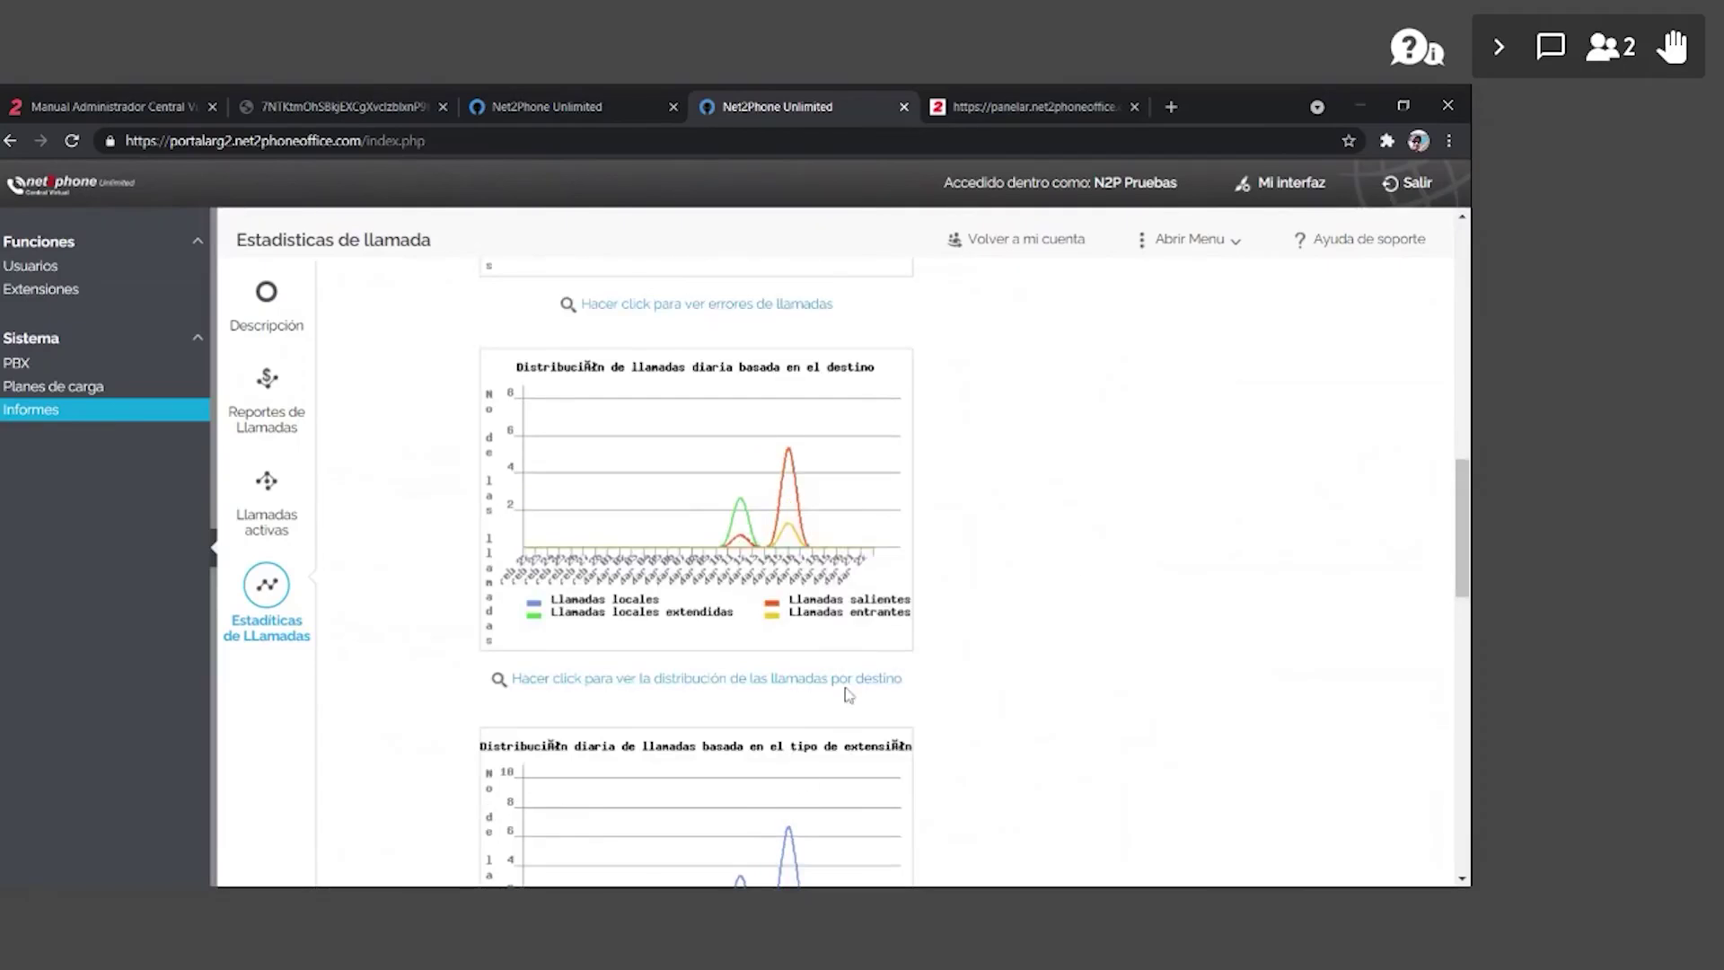
scroll(1033, 664, "up", 1)
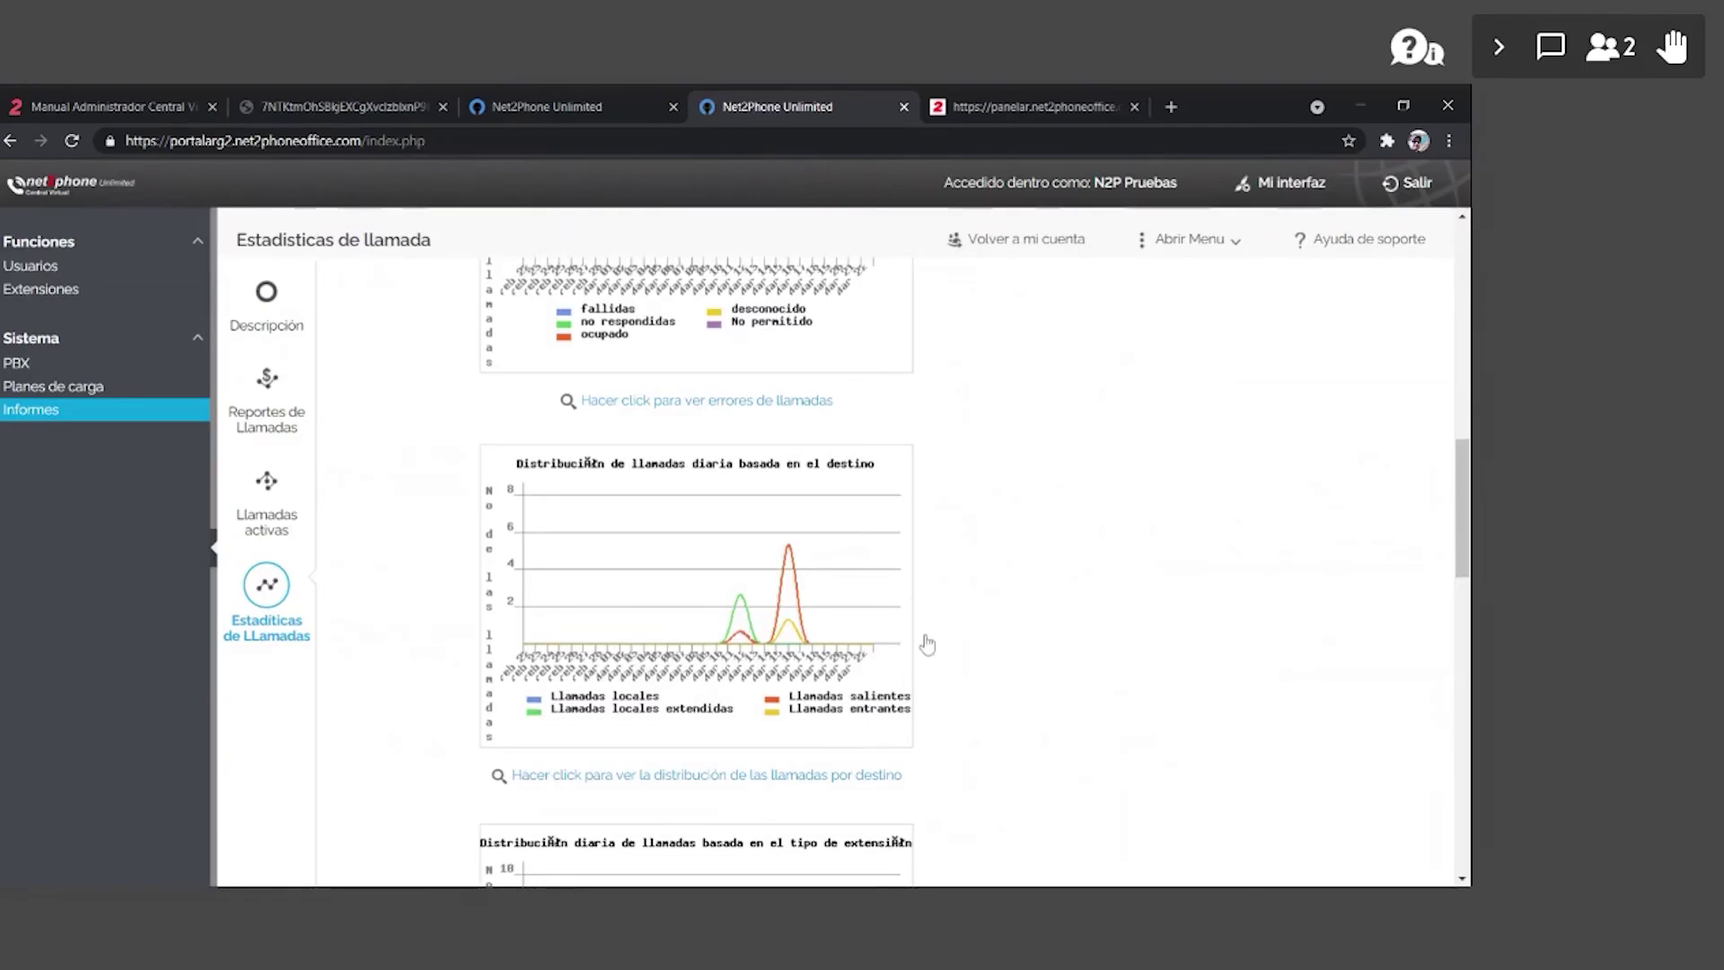
scroll(1164, 548, "down", 4)
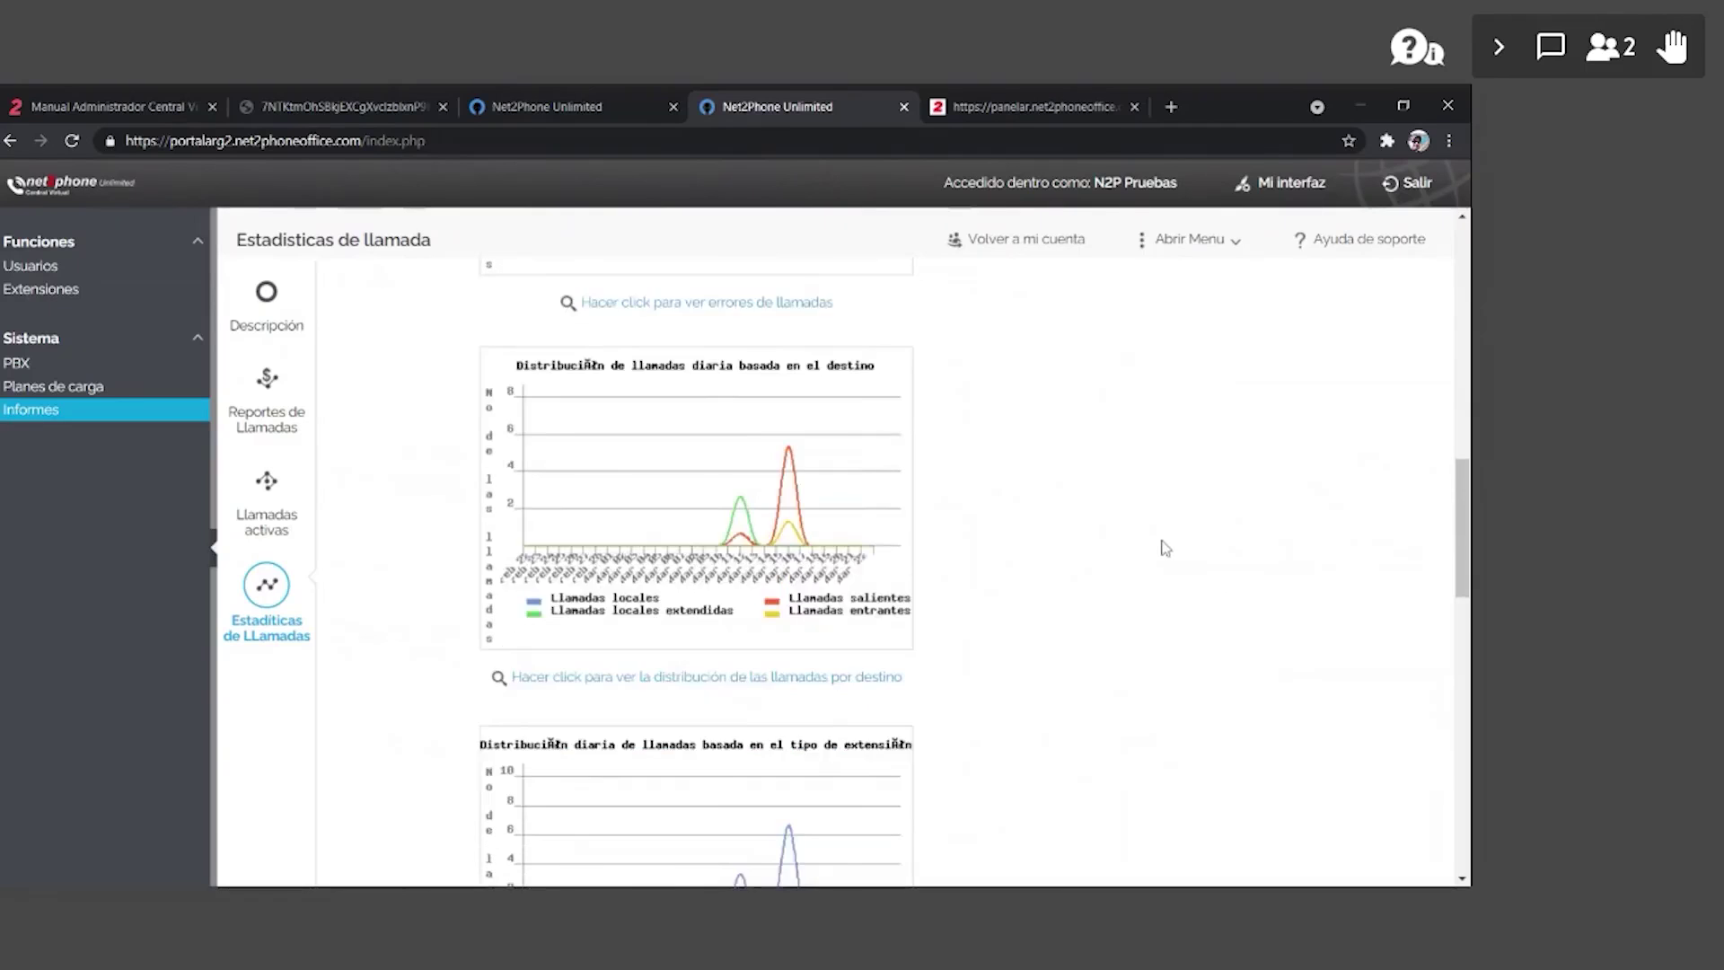
- Review the charts for extension type, main telephony users, hang-up causes and completion time, and return to the statistics date range
scroll(1166, 548, "down", 1)
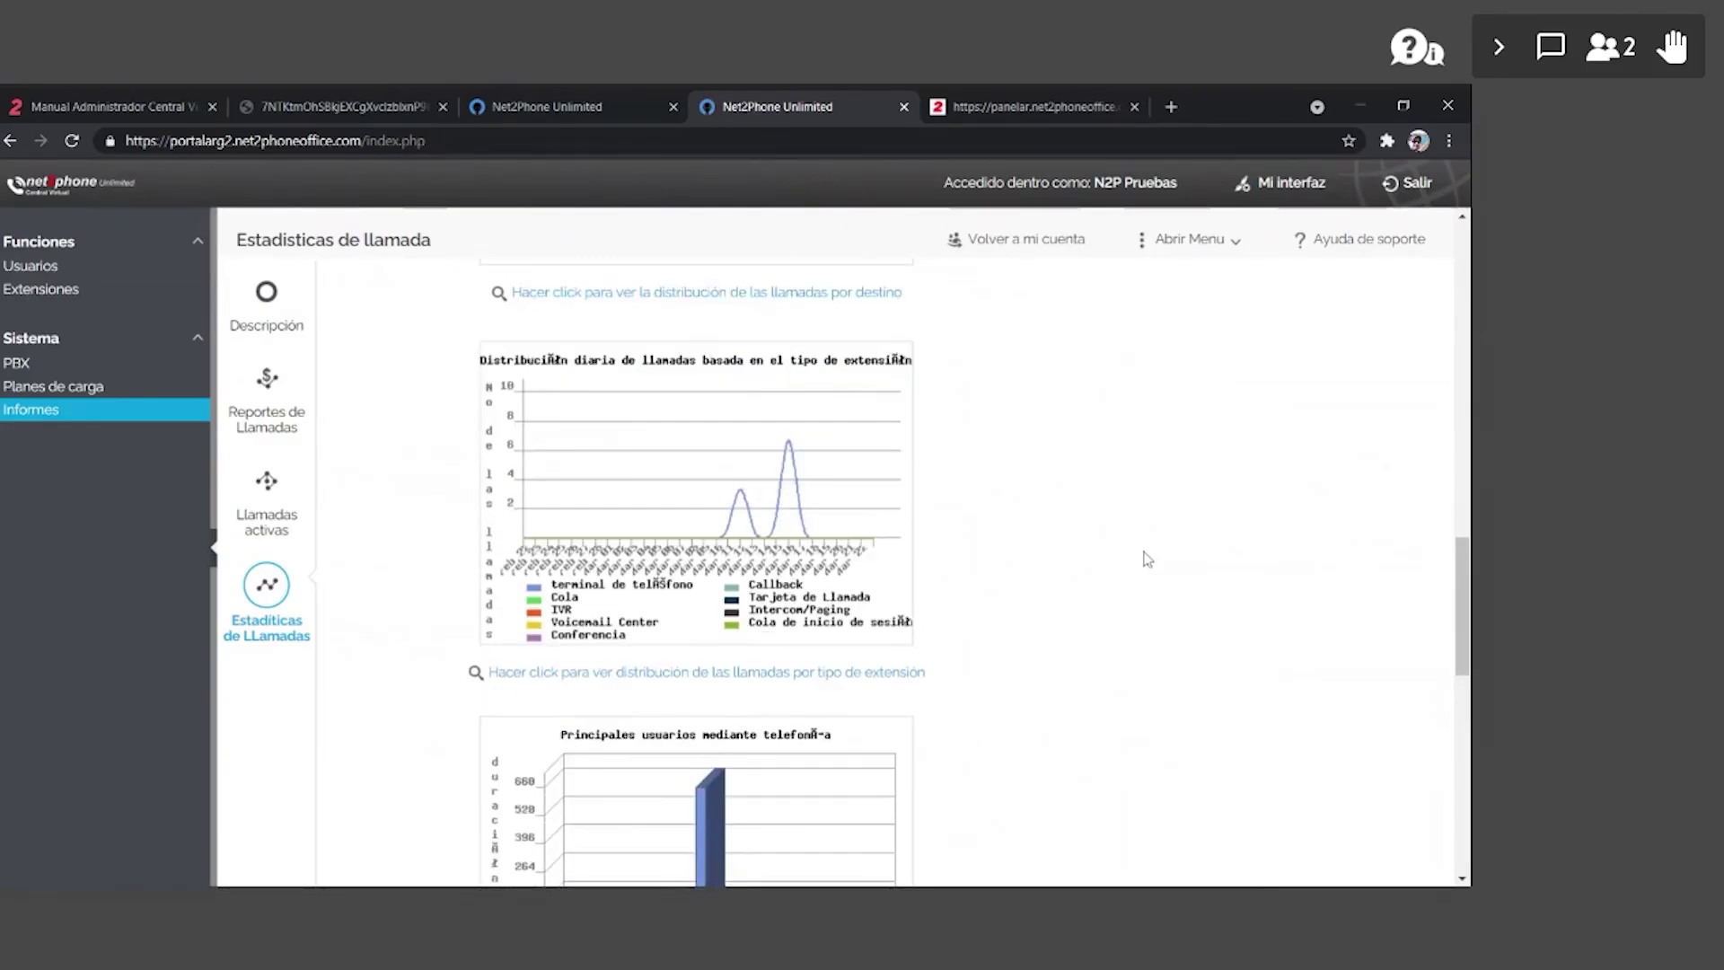
scroll(1170, 556, "down", 1)
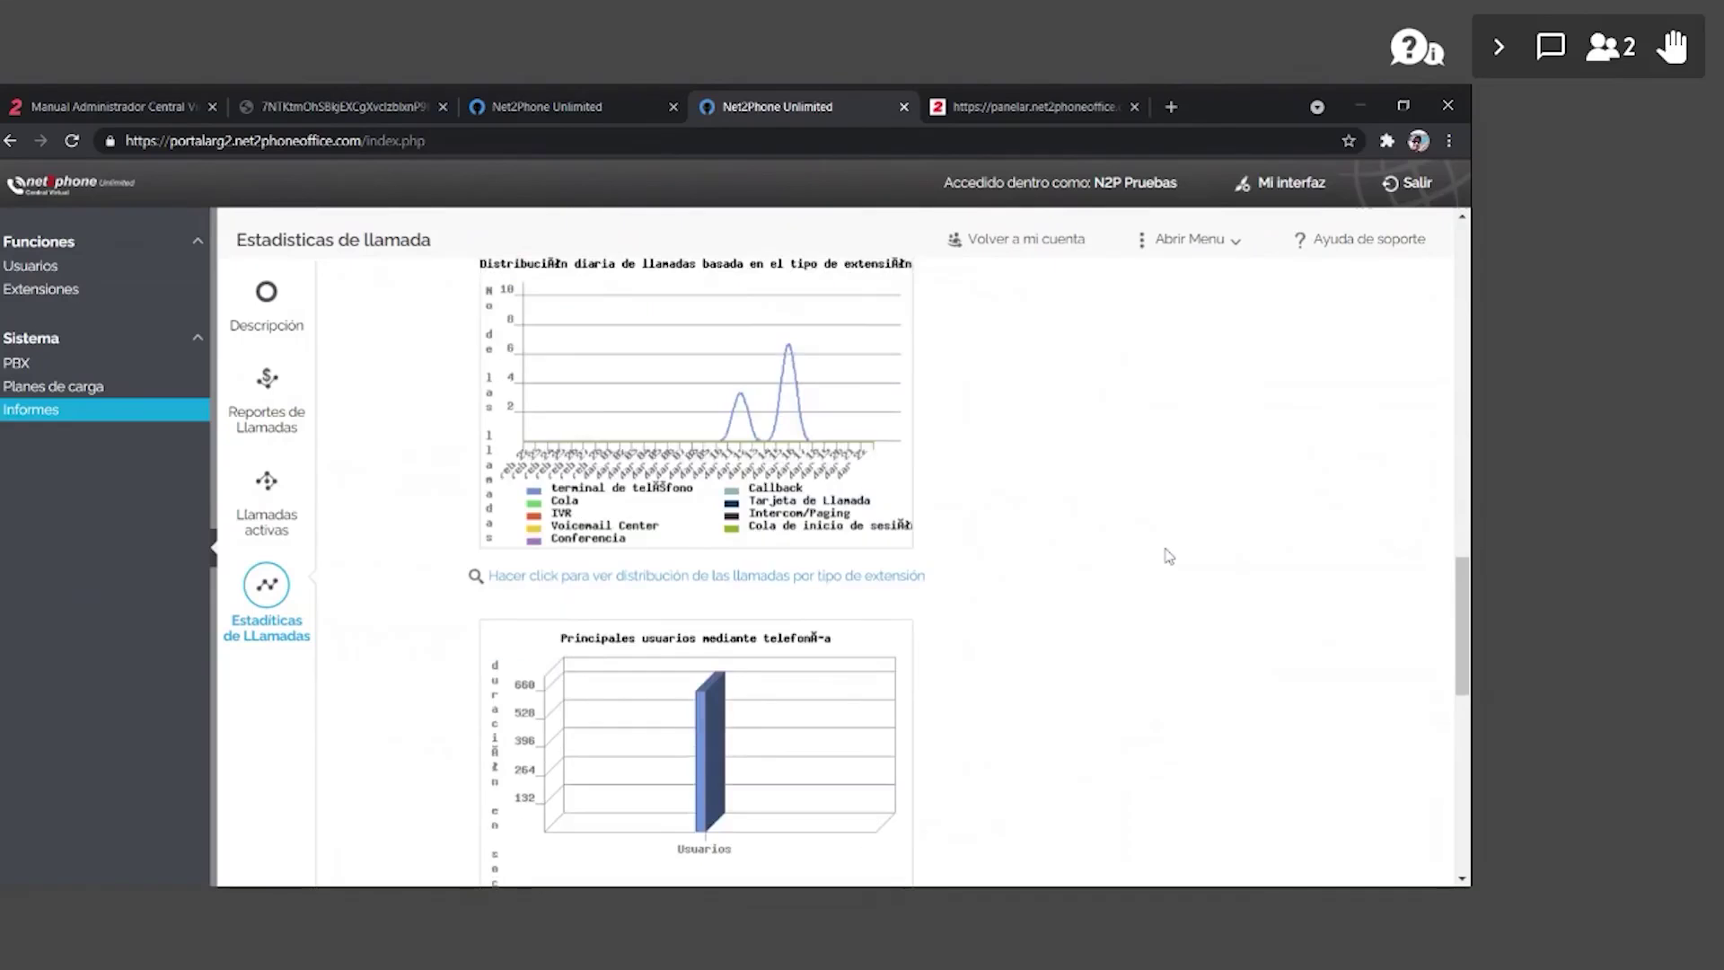
scroll(1168, 556, "down", 7)
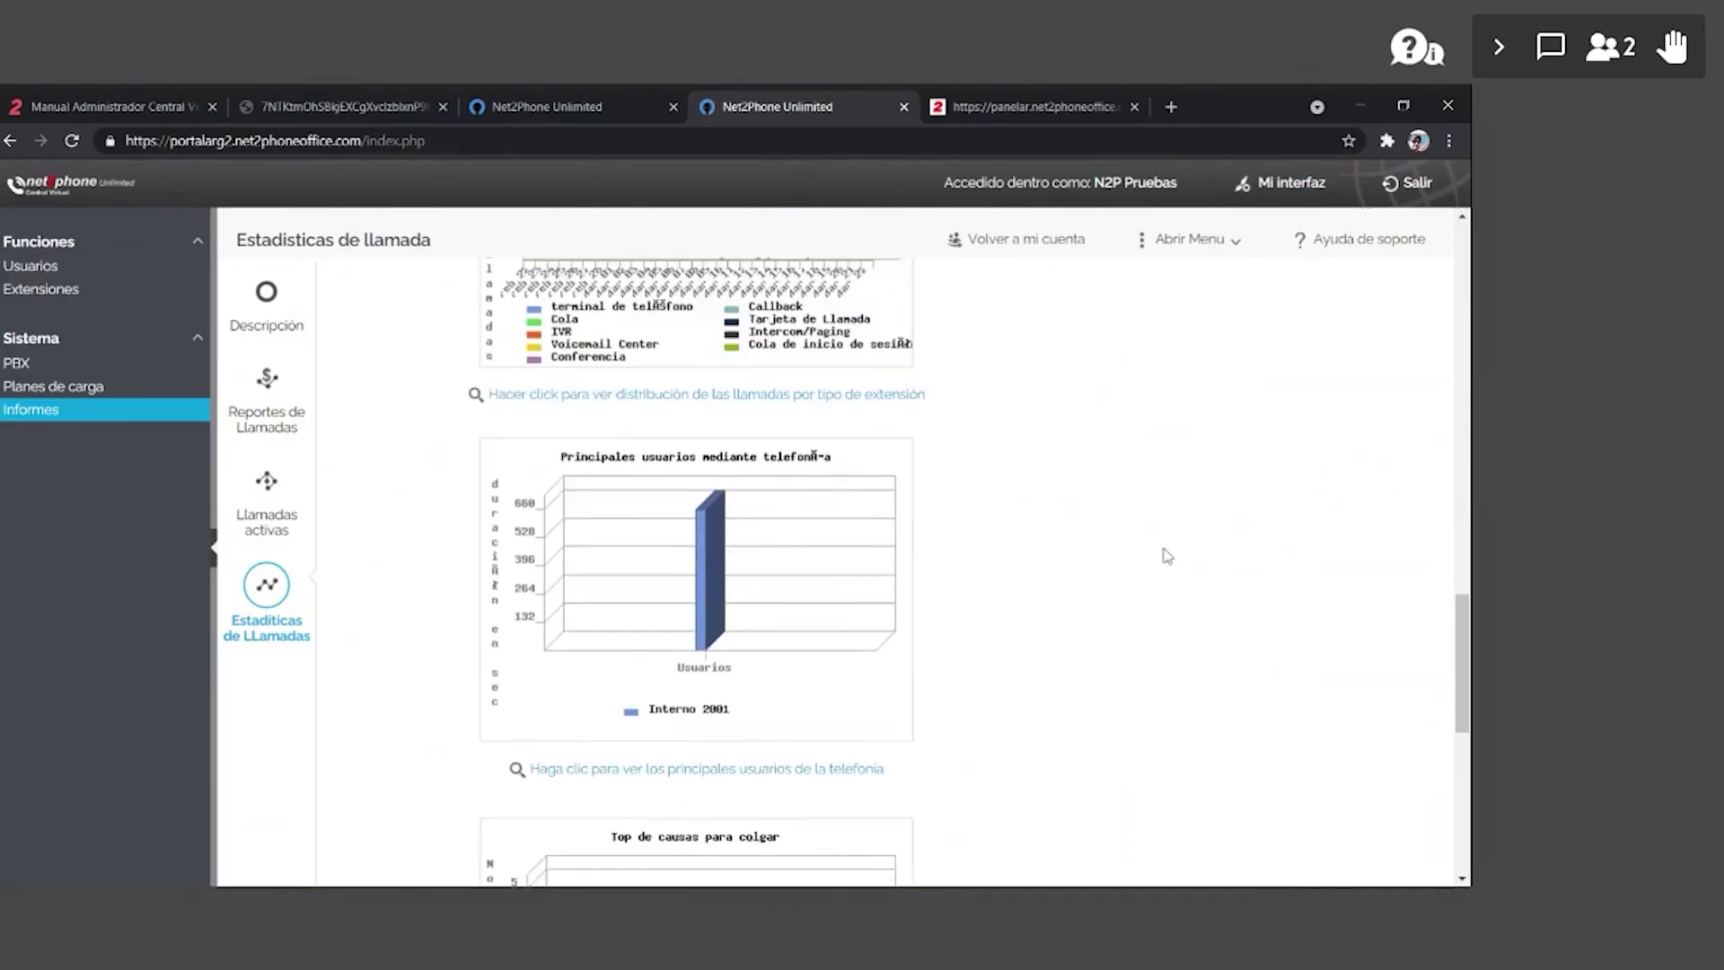
scroll(898, 566, "down", 3)
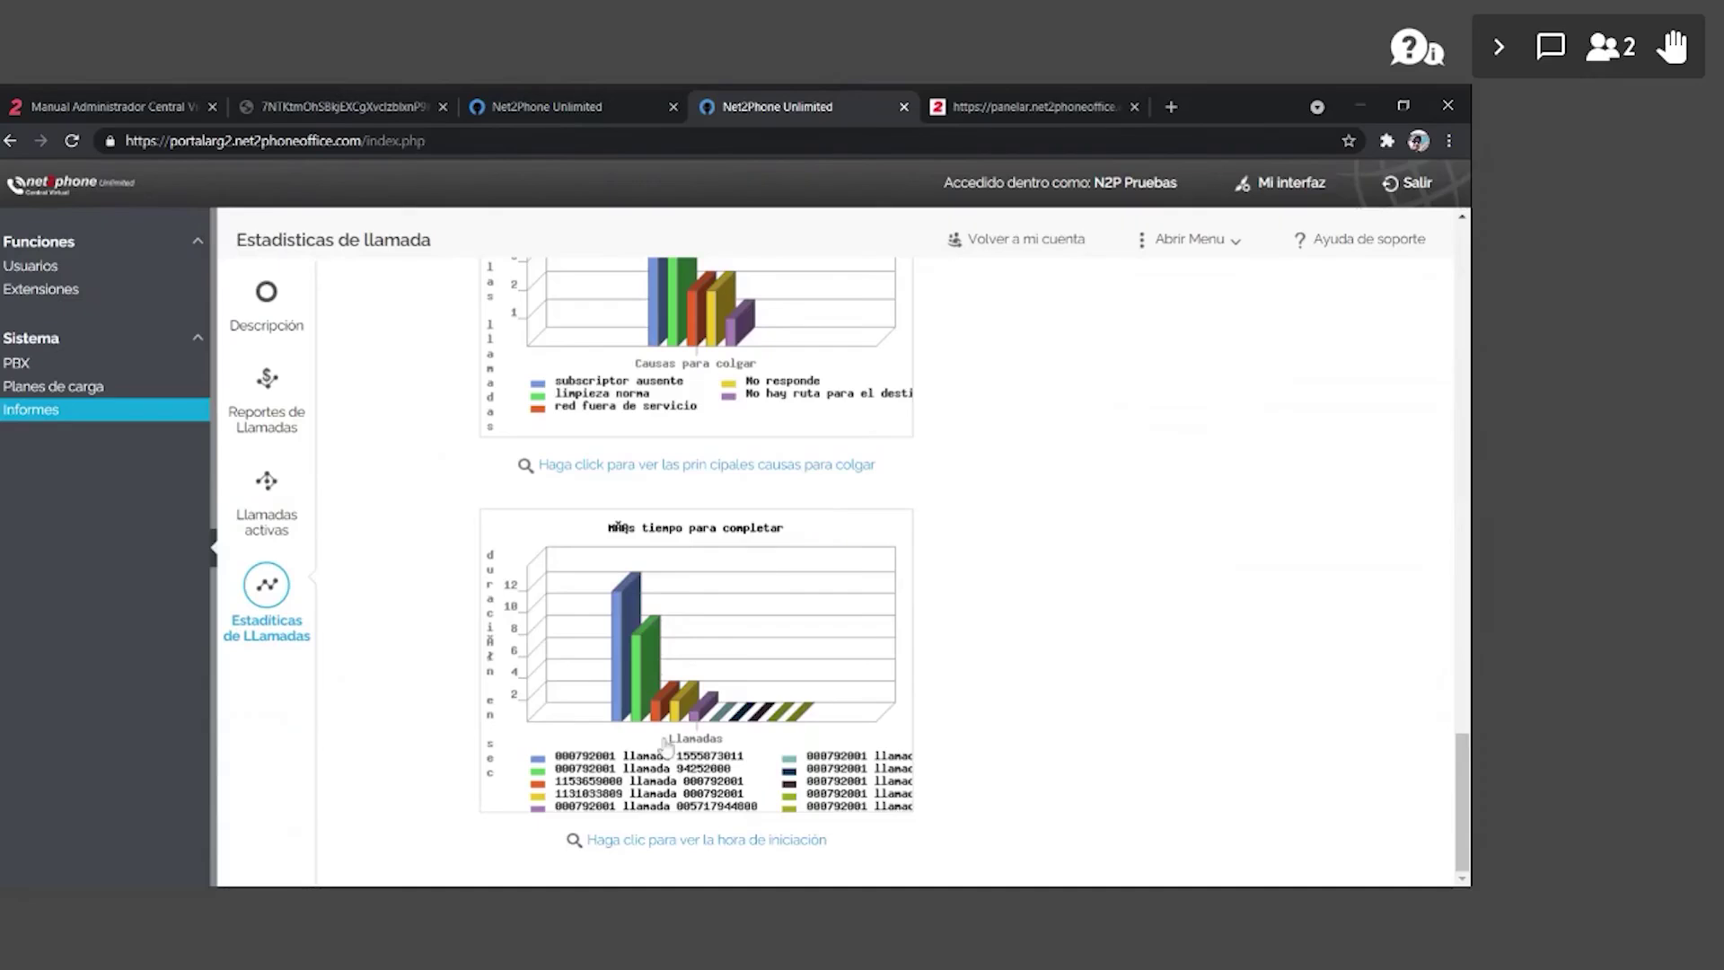
scroll(373, 527, "up", 5)
scroll(589, 607, "up", 15)
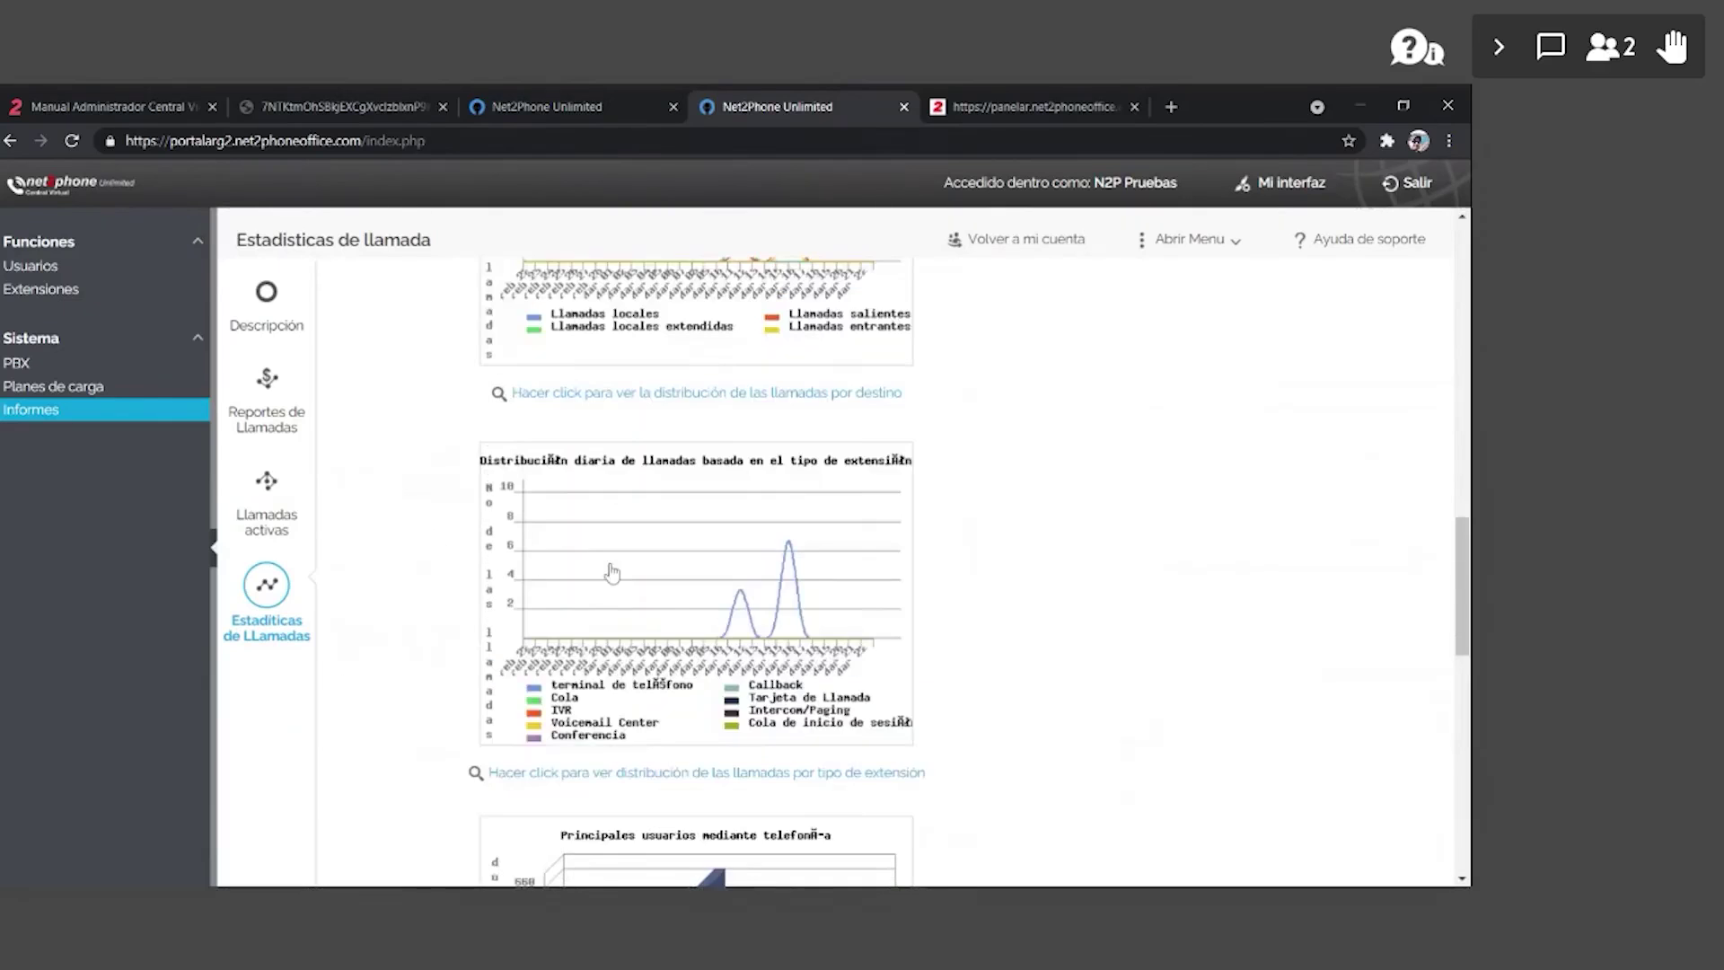
scroll(604, 532, "up", 7)
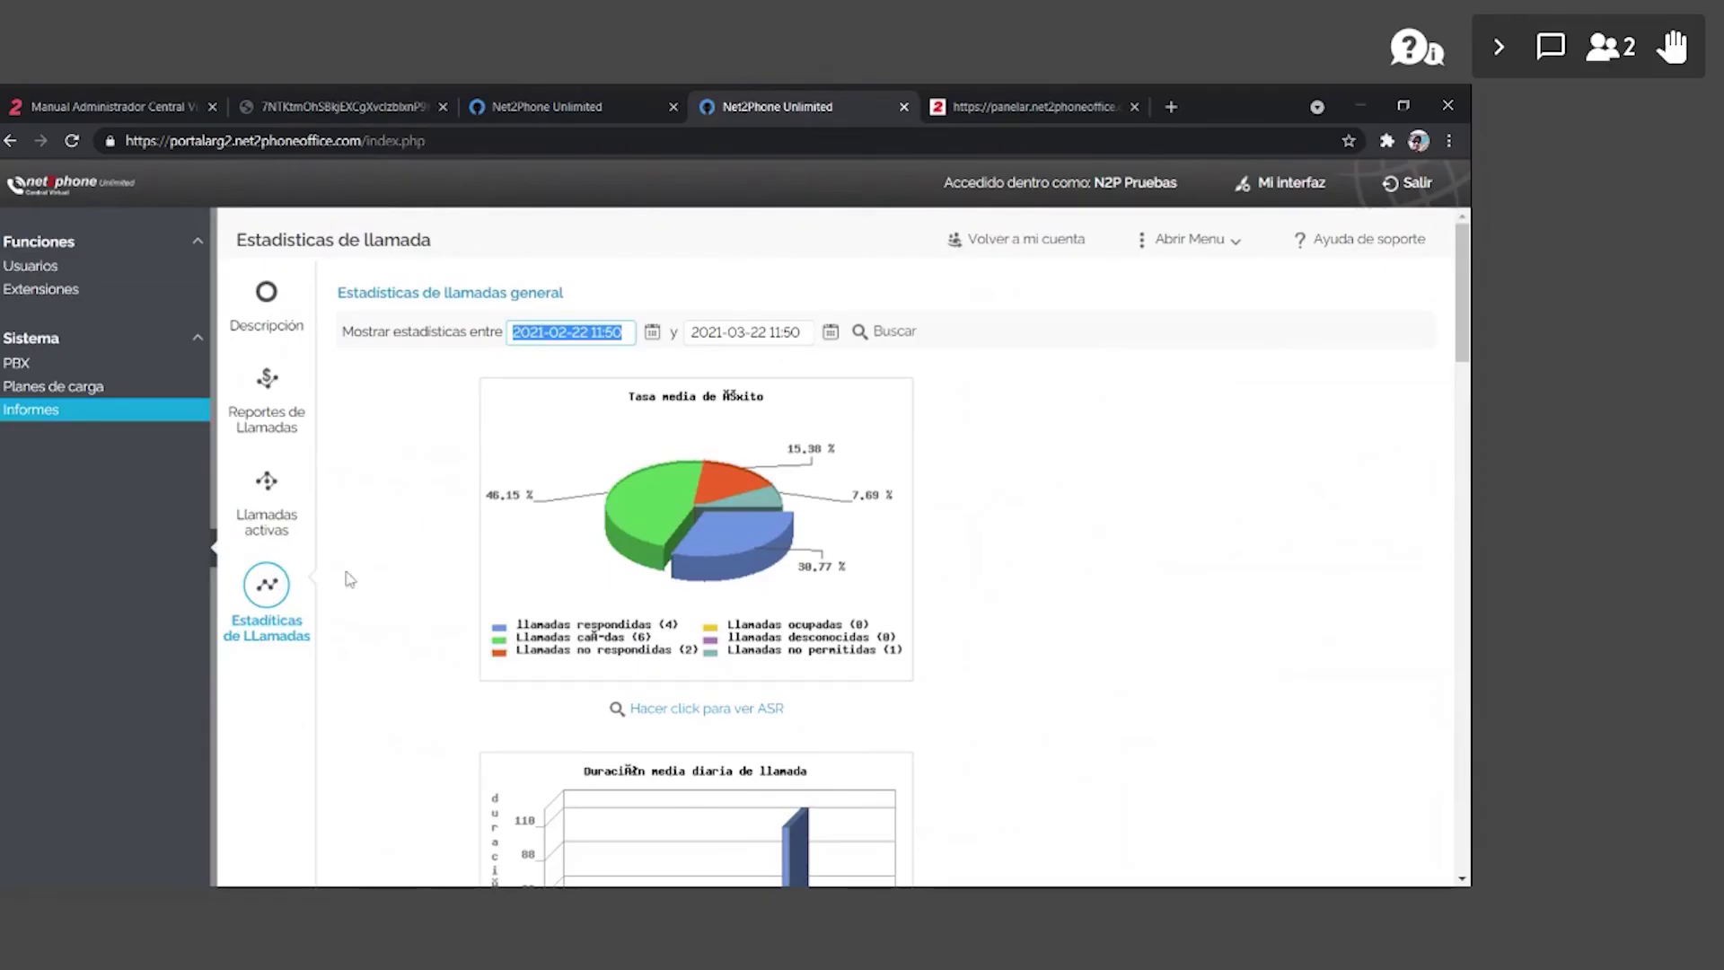
- Check the active calls, open the call reports, and look over the call search and export column options before collapsing both
left_click(268, 530)
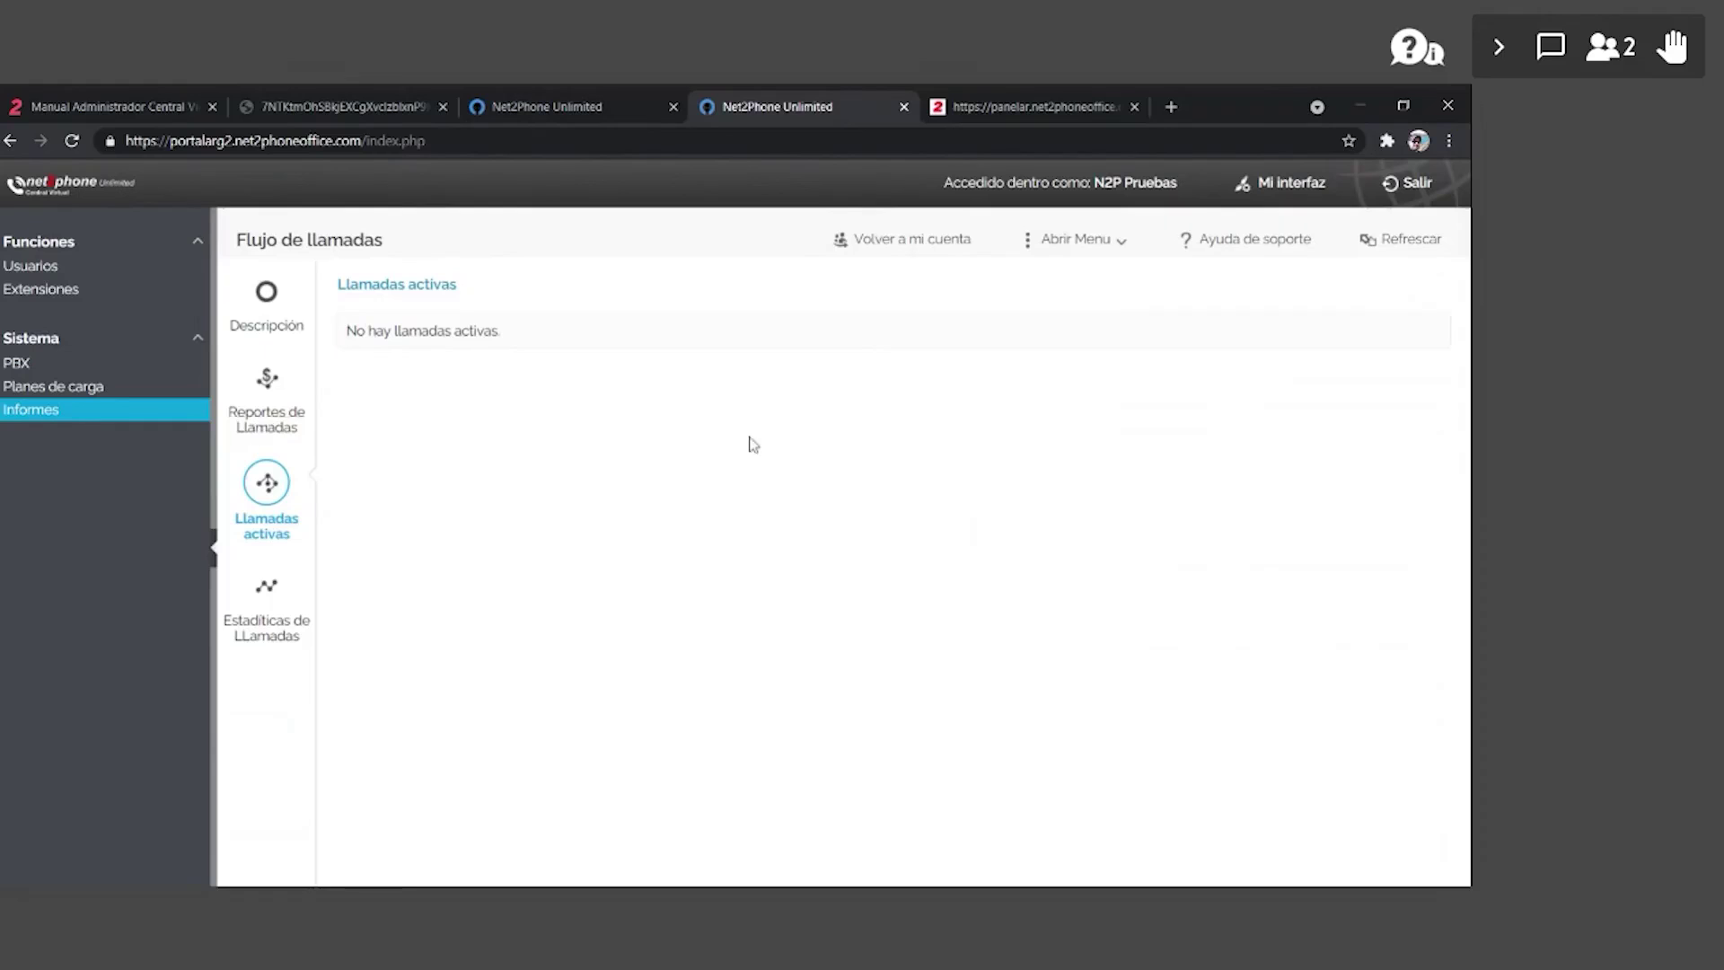
left_click(413, 291)
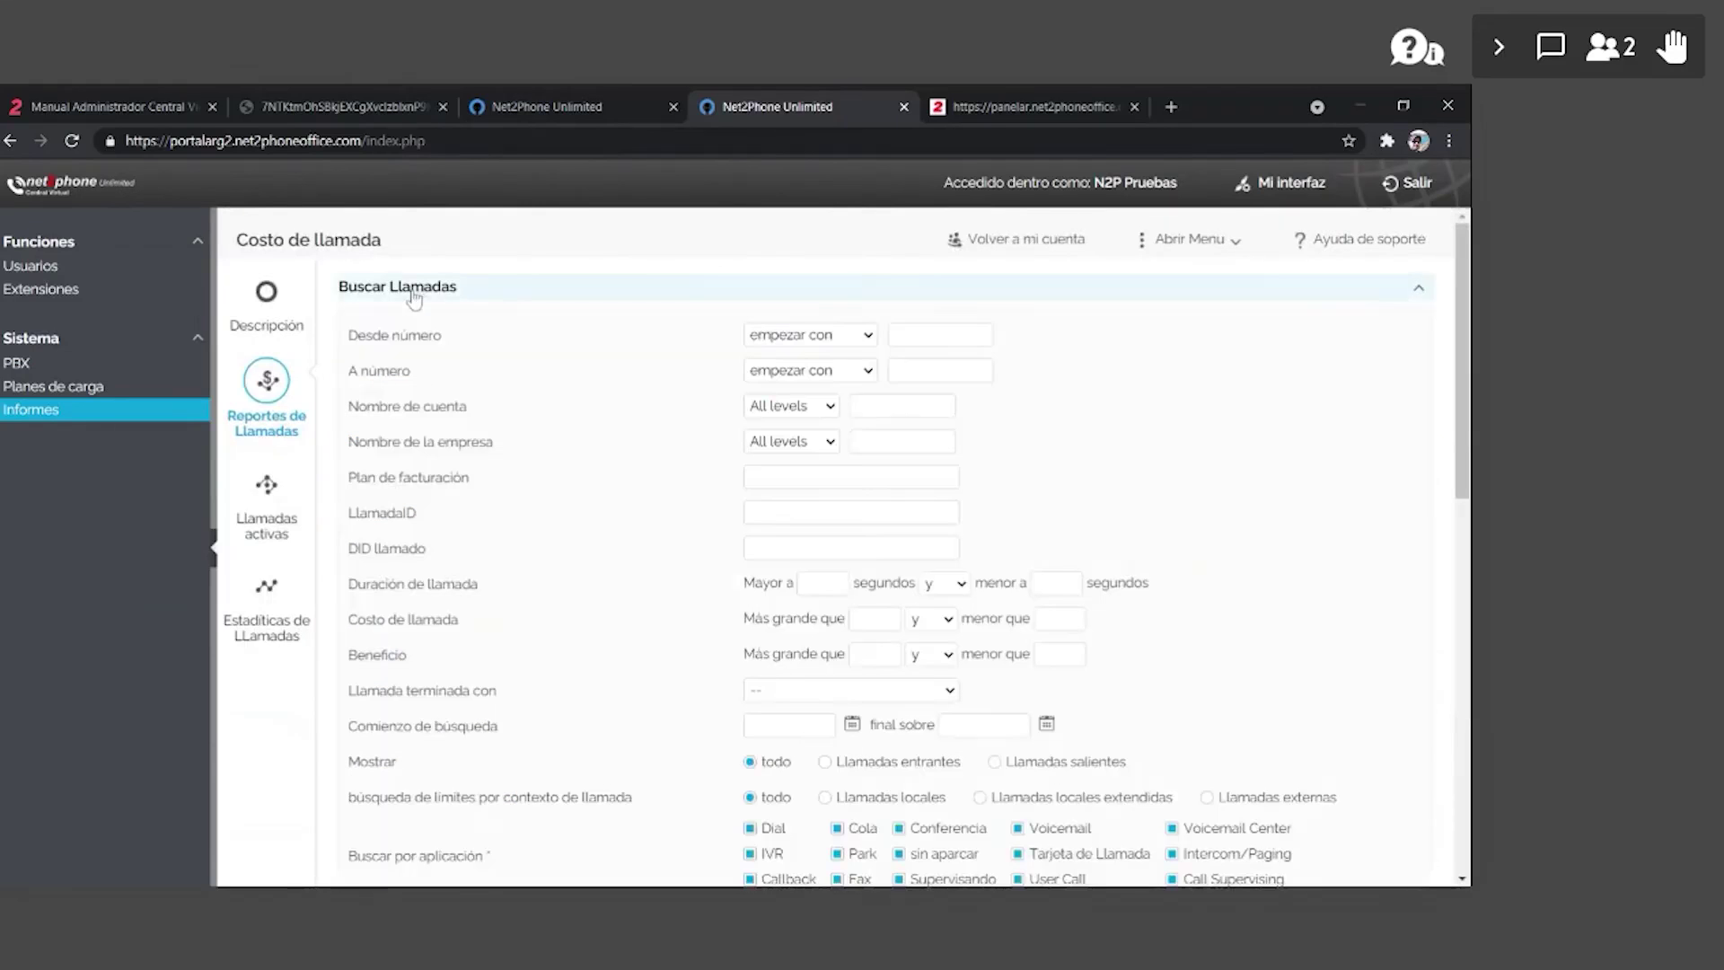
scroll(597, 493, "down", 4)
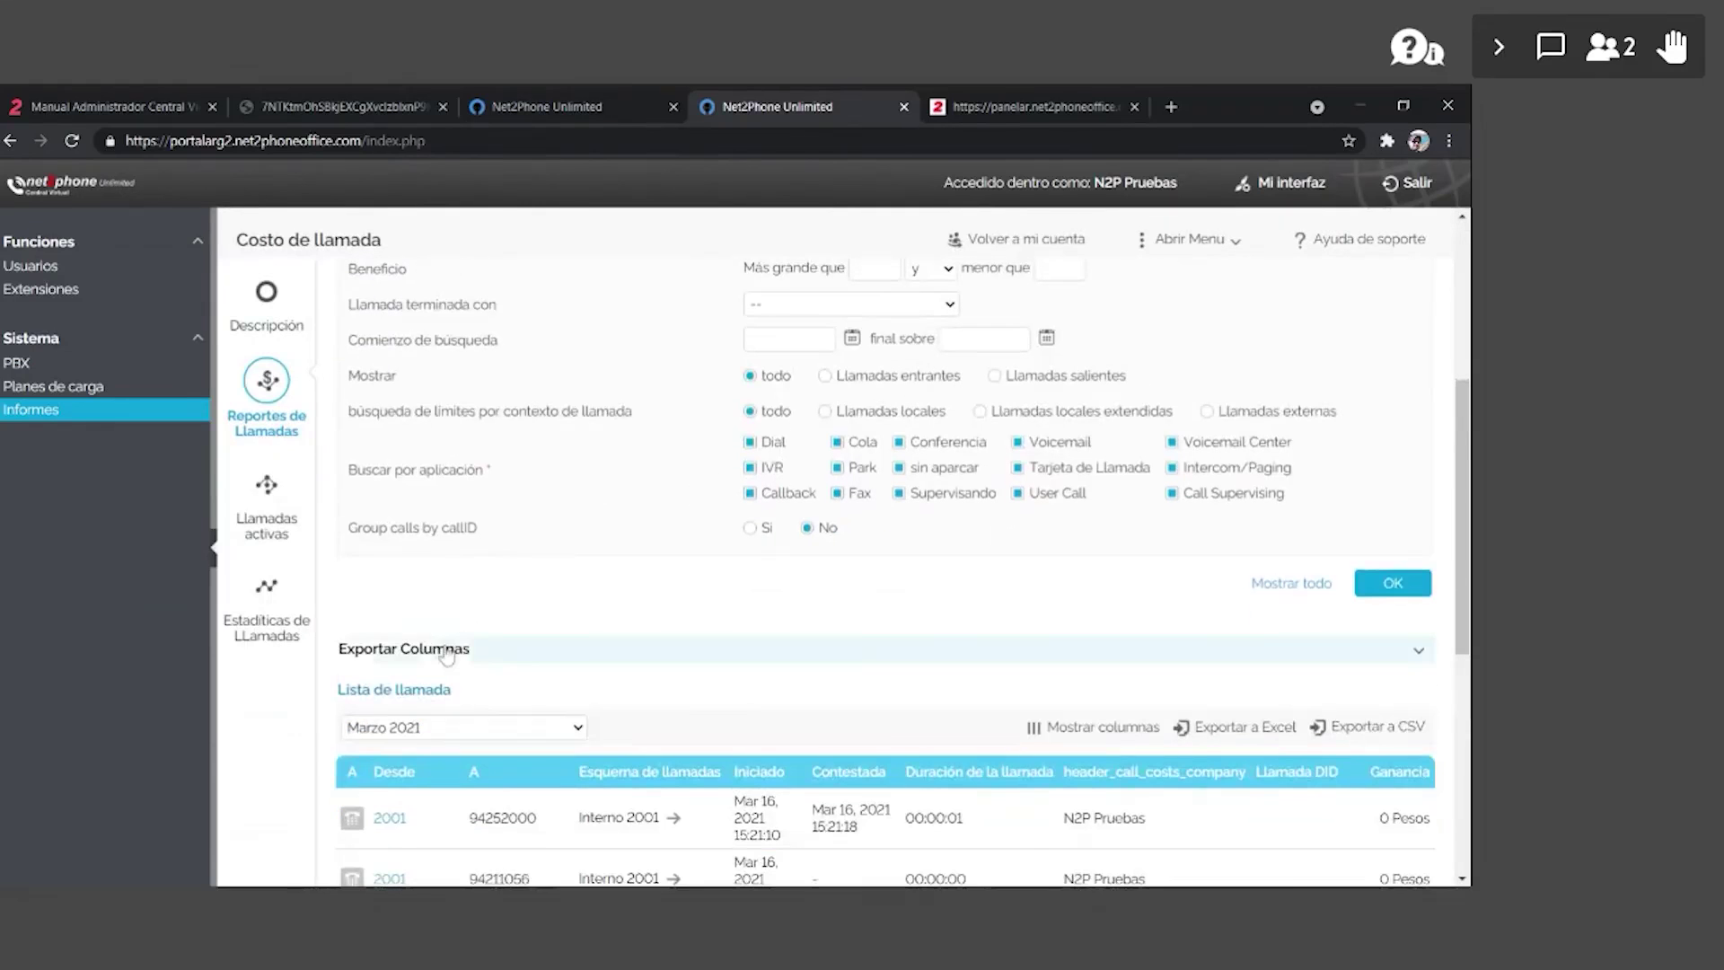
left_click(446, 650)
scroll(662, 596, "up", 6)
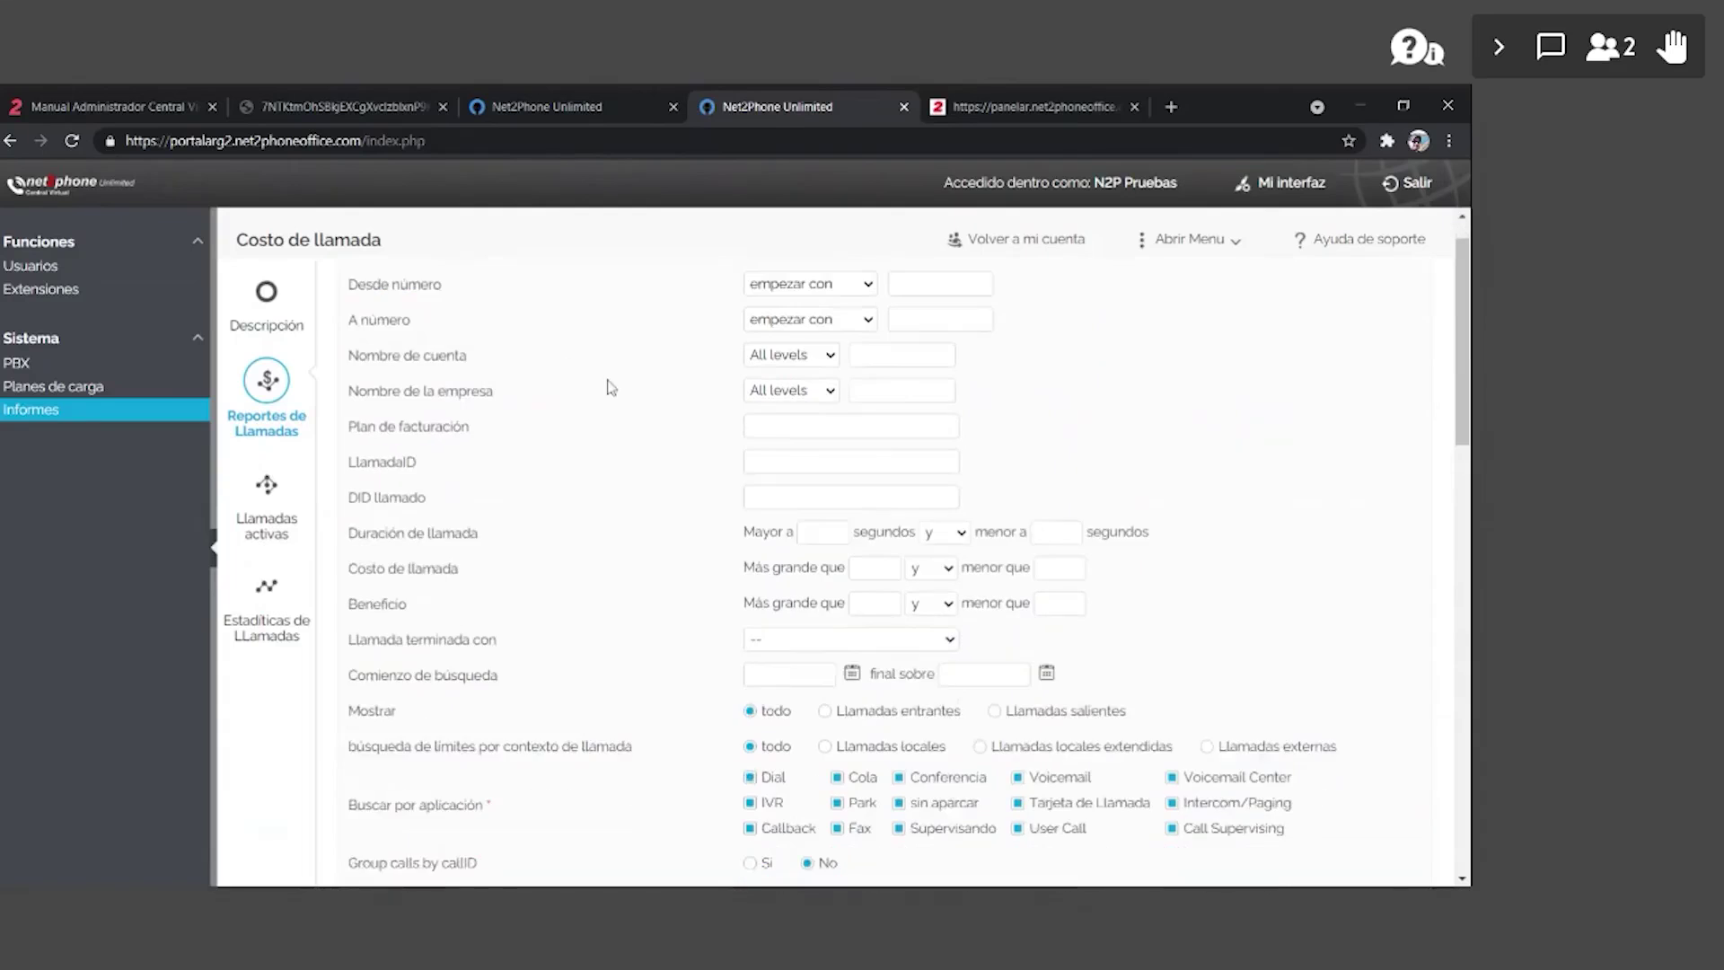
scroll(564, 387, "up", 1)
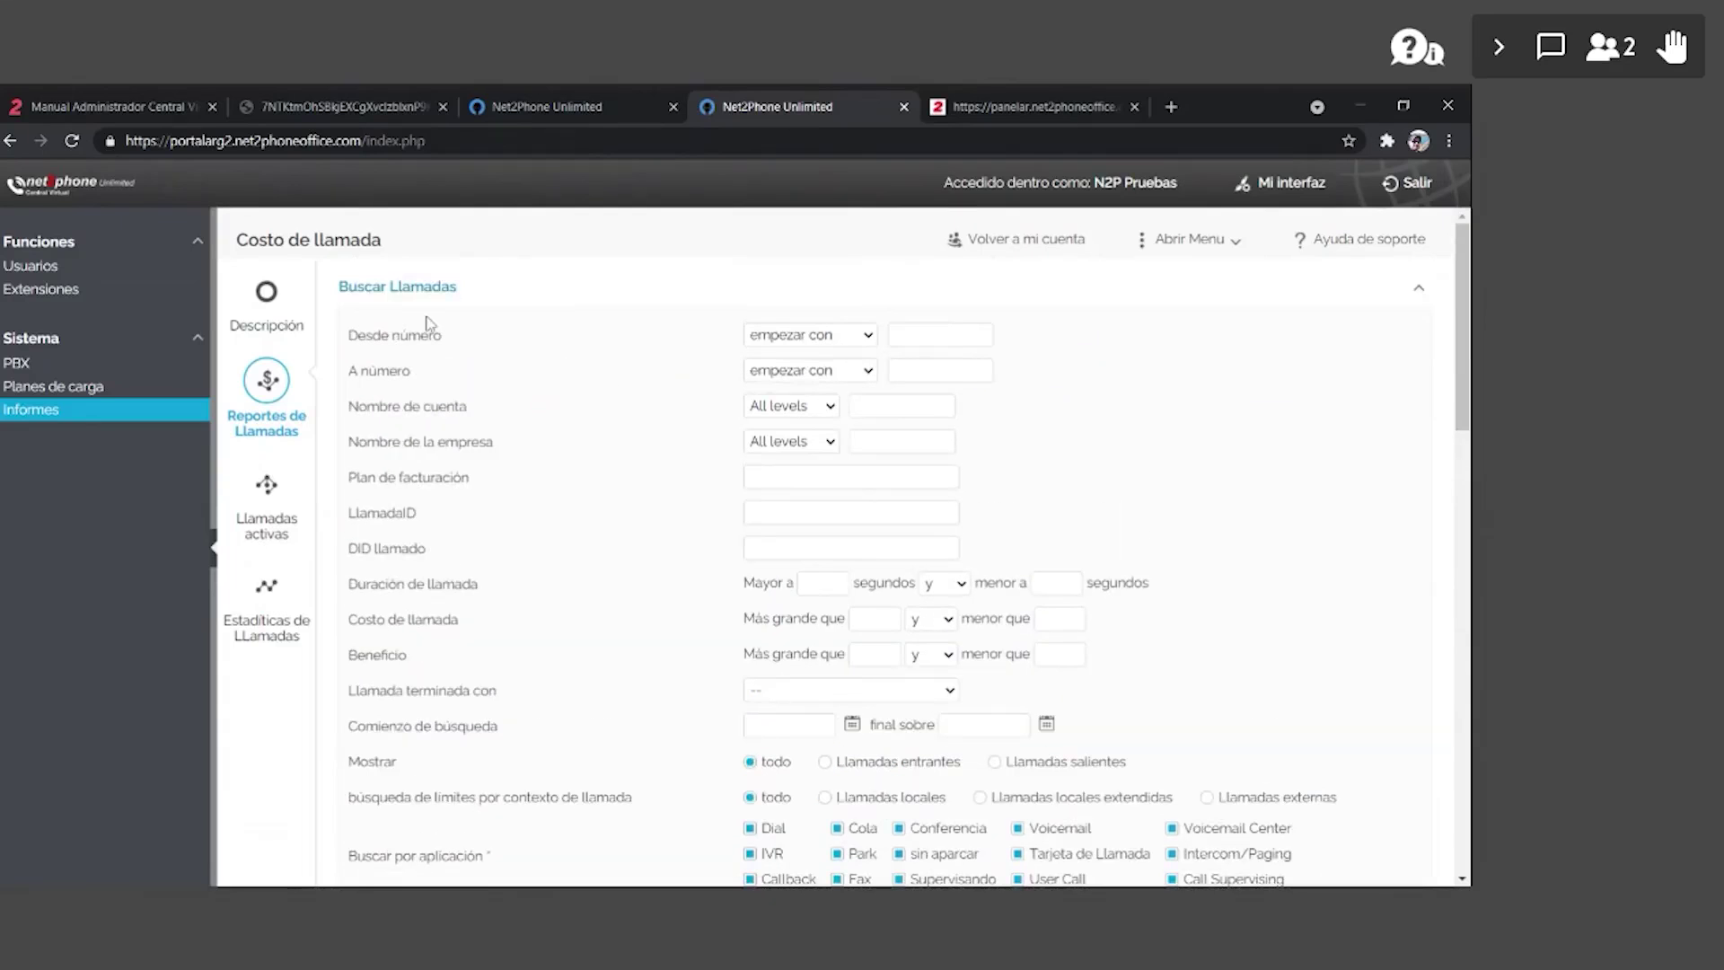
left_click(1387, 289)
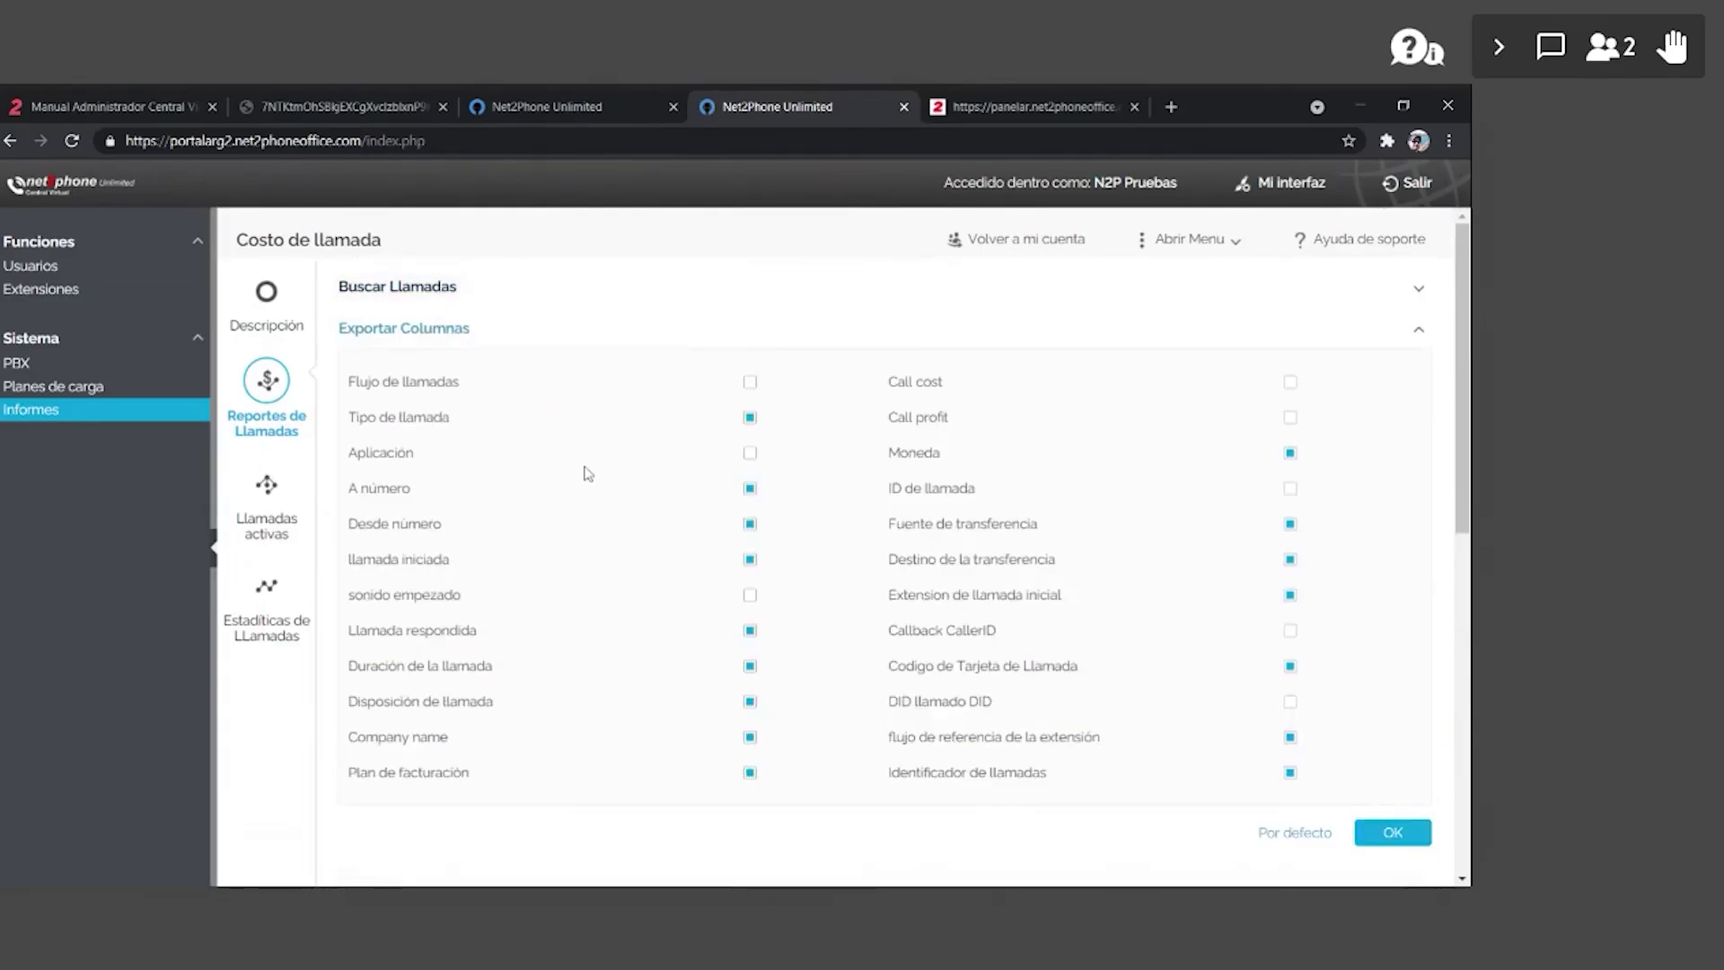
left_click(472, 334)
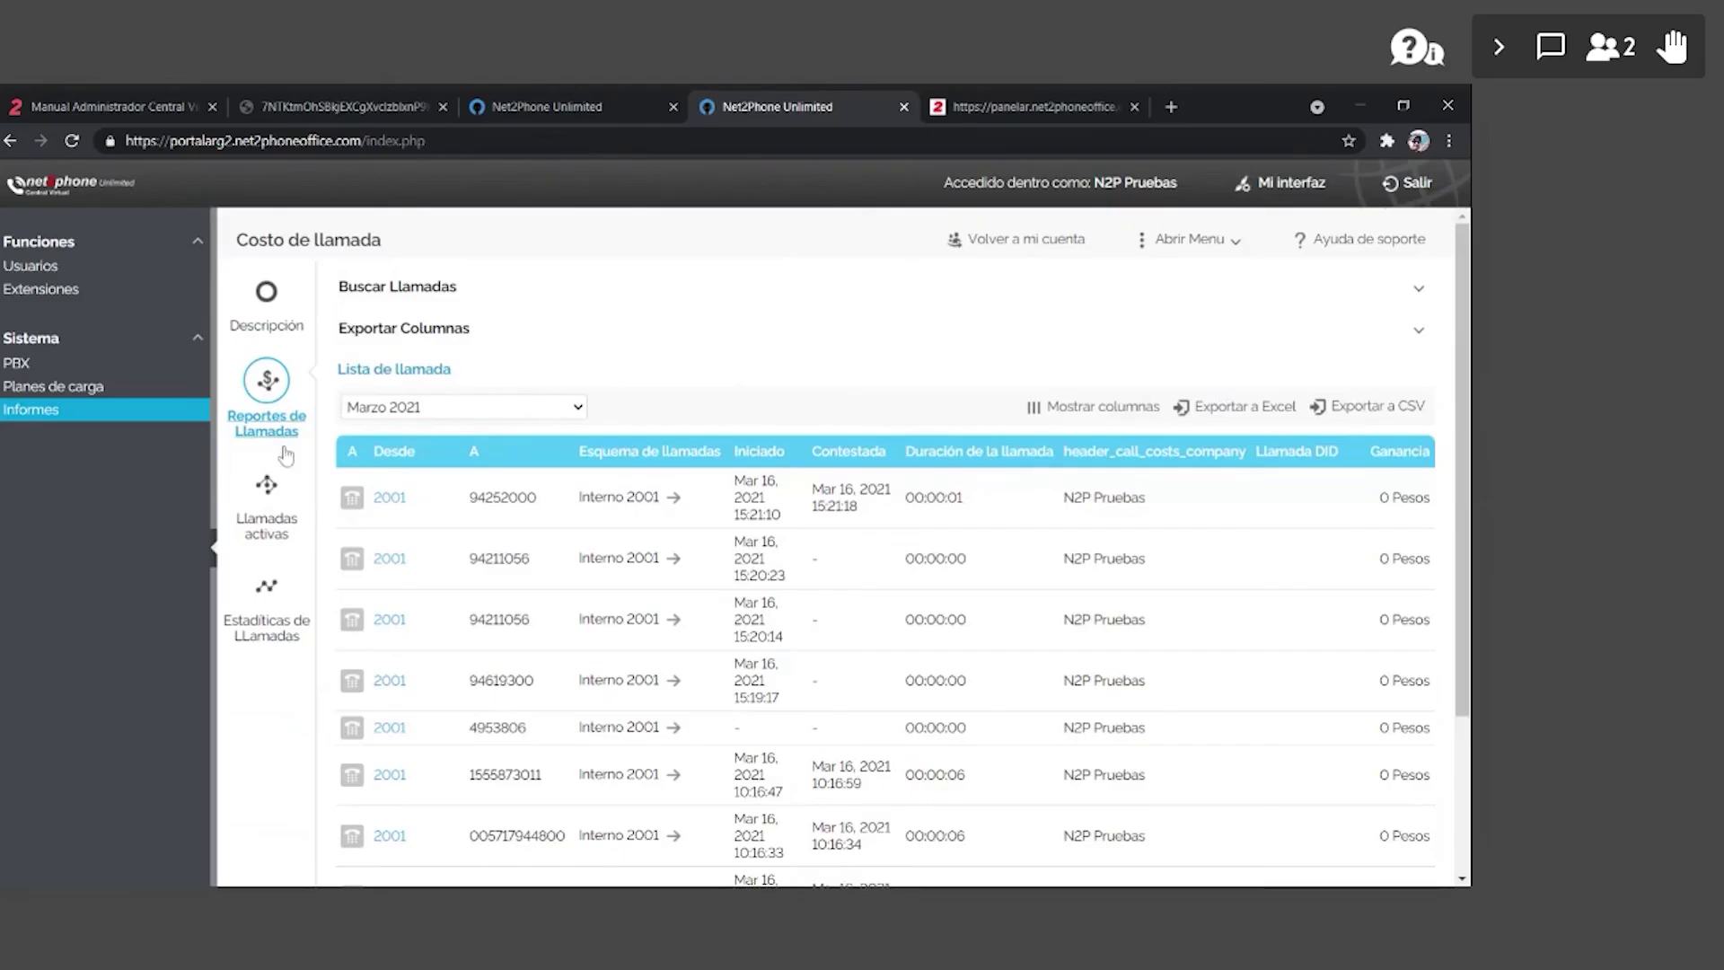
- Expand the call search filters and examine the number, account, DID, duration and cost criteria
left_click(381, 289)
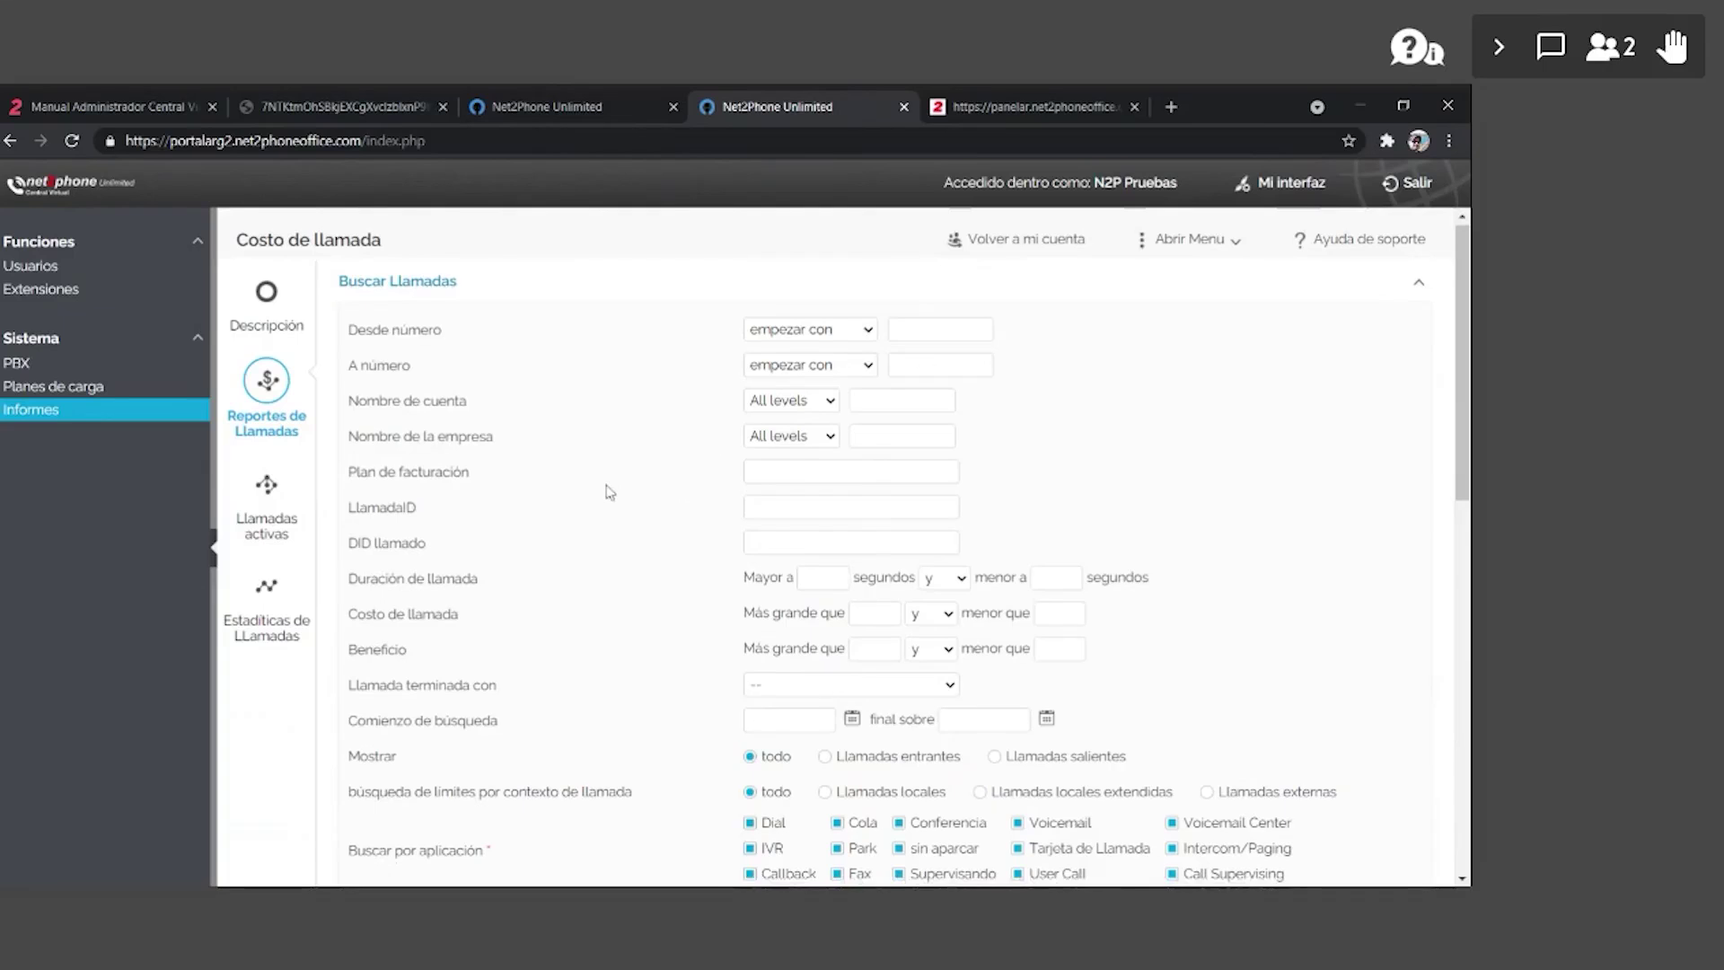
scroll(605, 476, "down", 1)
left_click(754, 454)
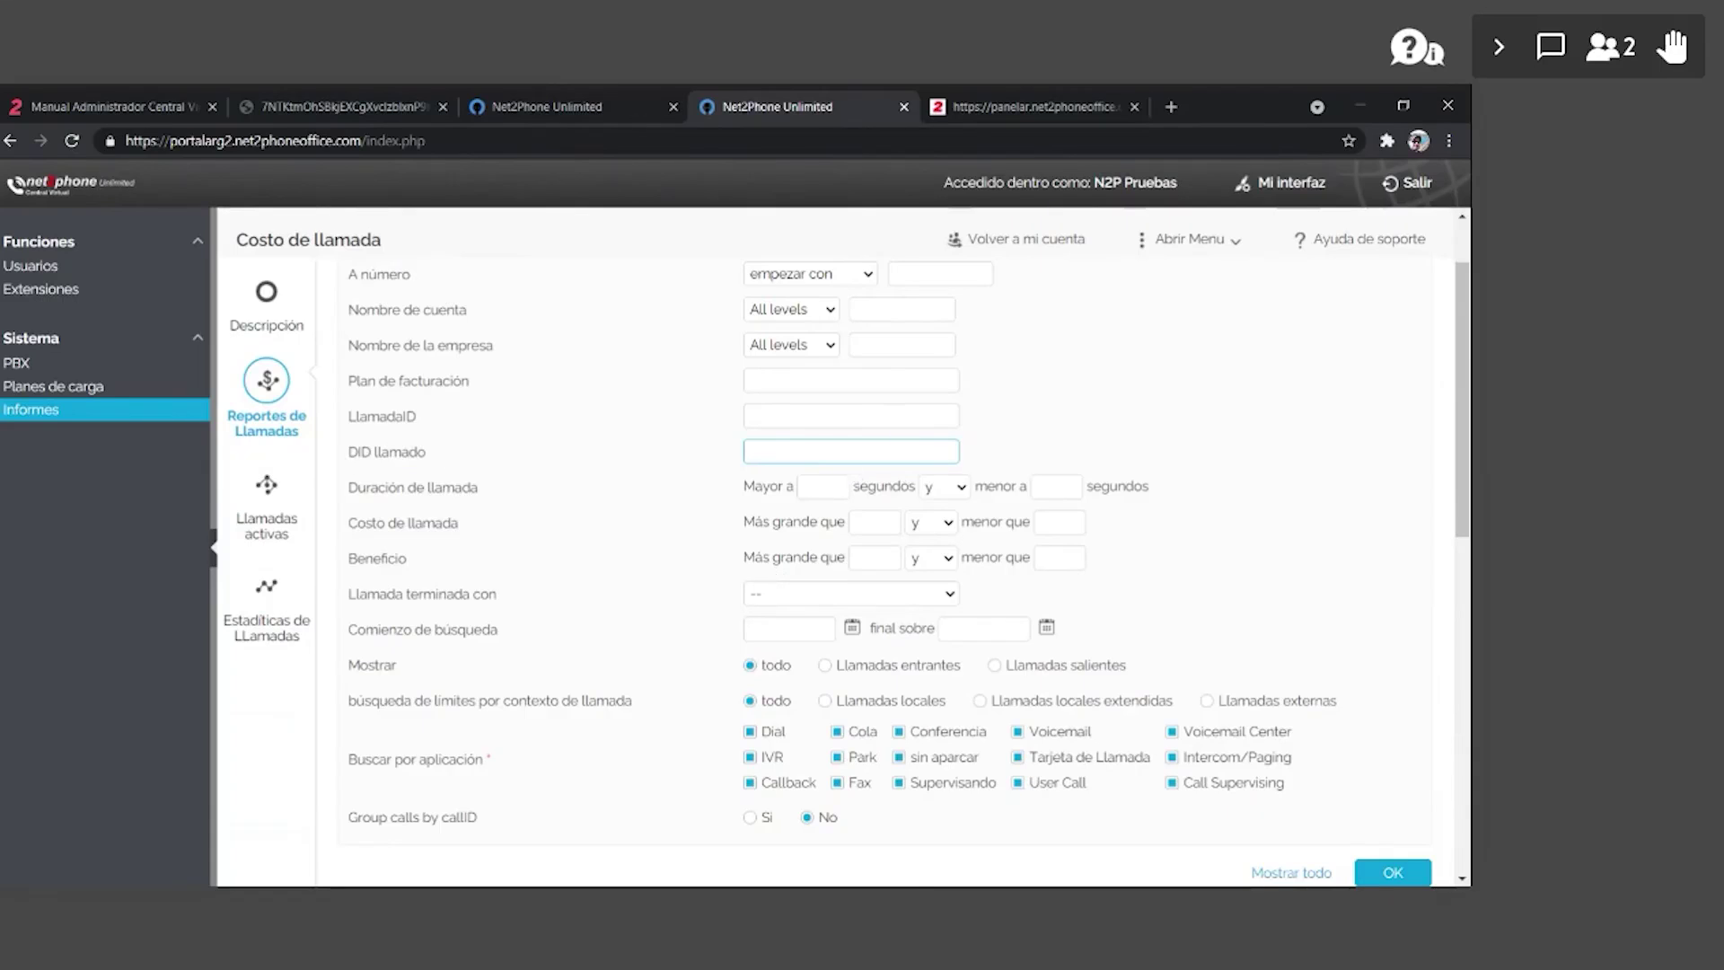
scroll(639, 530, "down", 1)
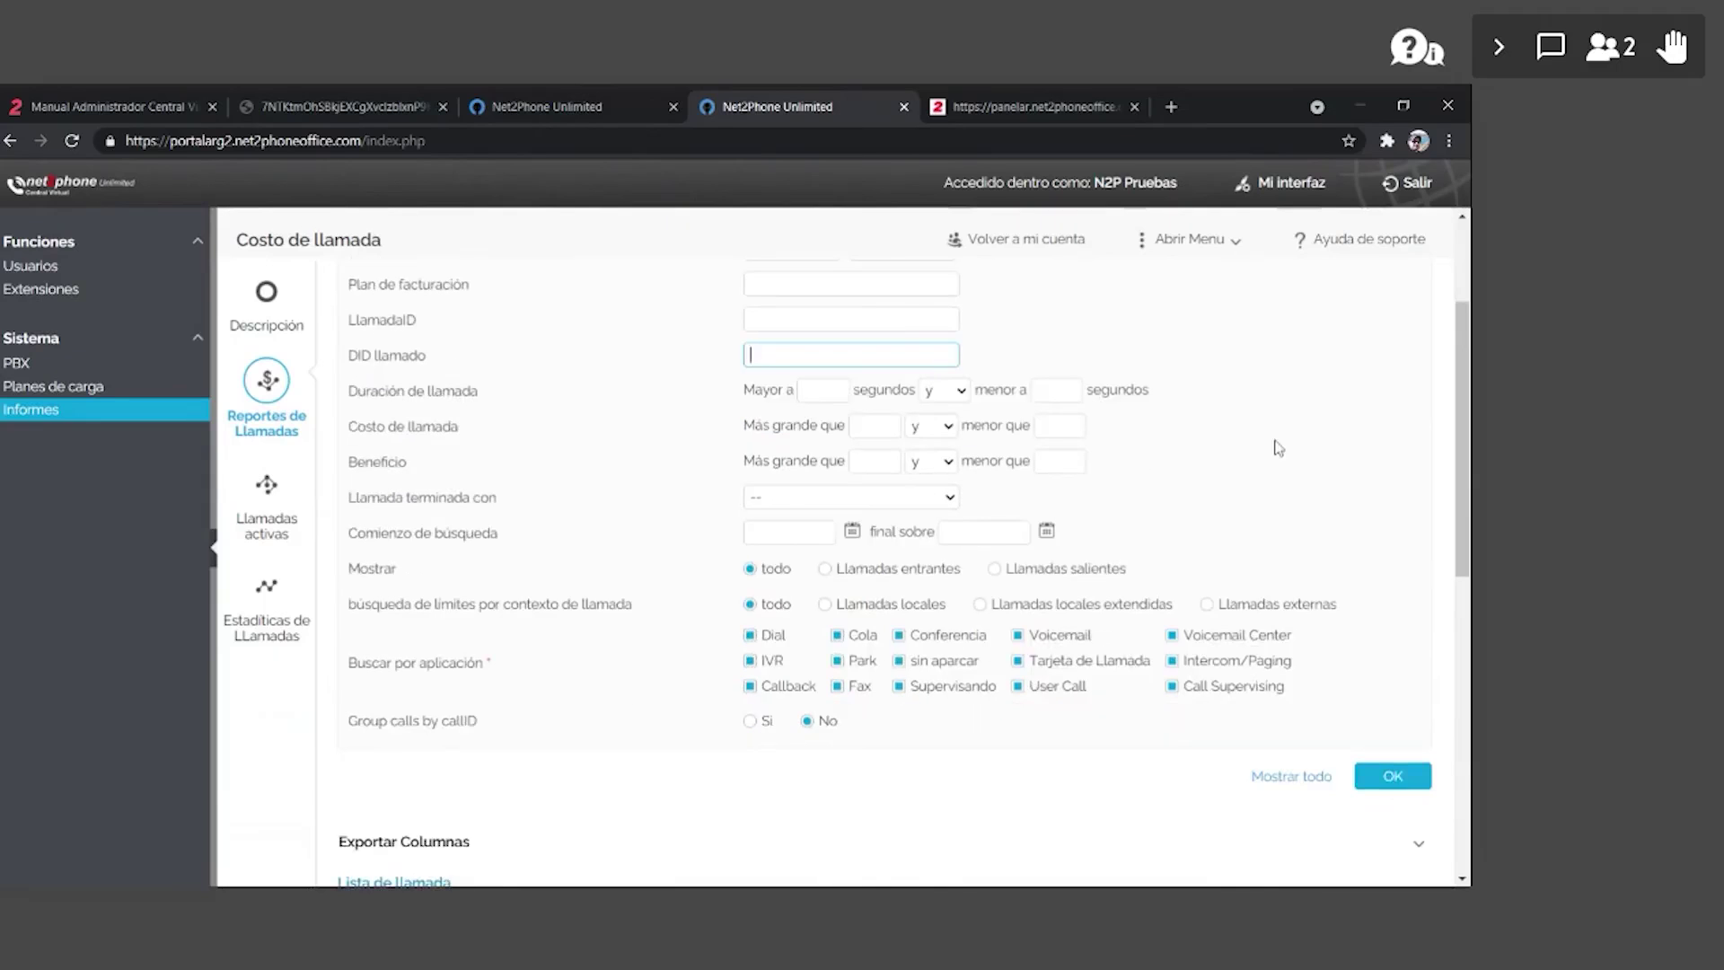
- Try the local, outgoing and incoming call filters, leaving the direction on "todo" and the call context on "Llamadas externas"
left_click(825, 604)
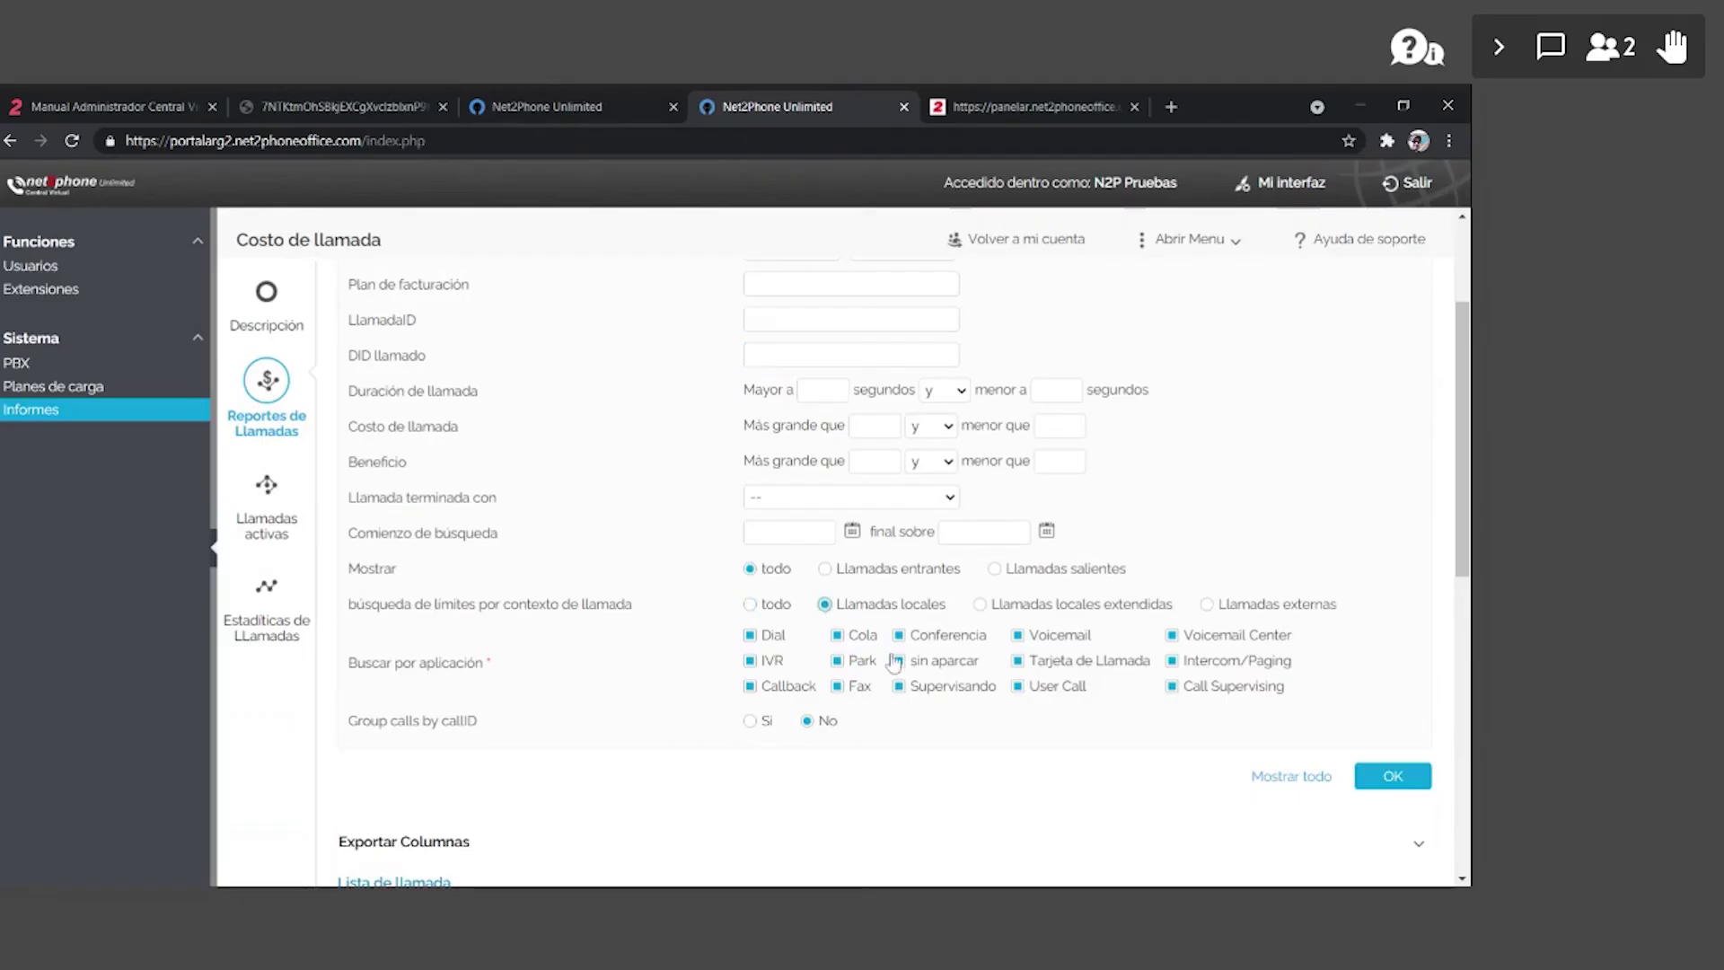
left_click(994, 568)
left_click(825, 569)
left_click(1208, 604)
left_click_drag(1343, 606, 1207, 619)
left_click_drag(961, 571, 788, 569)
scroll(862, 421, "down", 2)
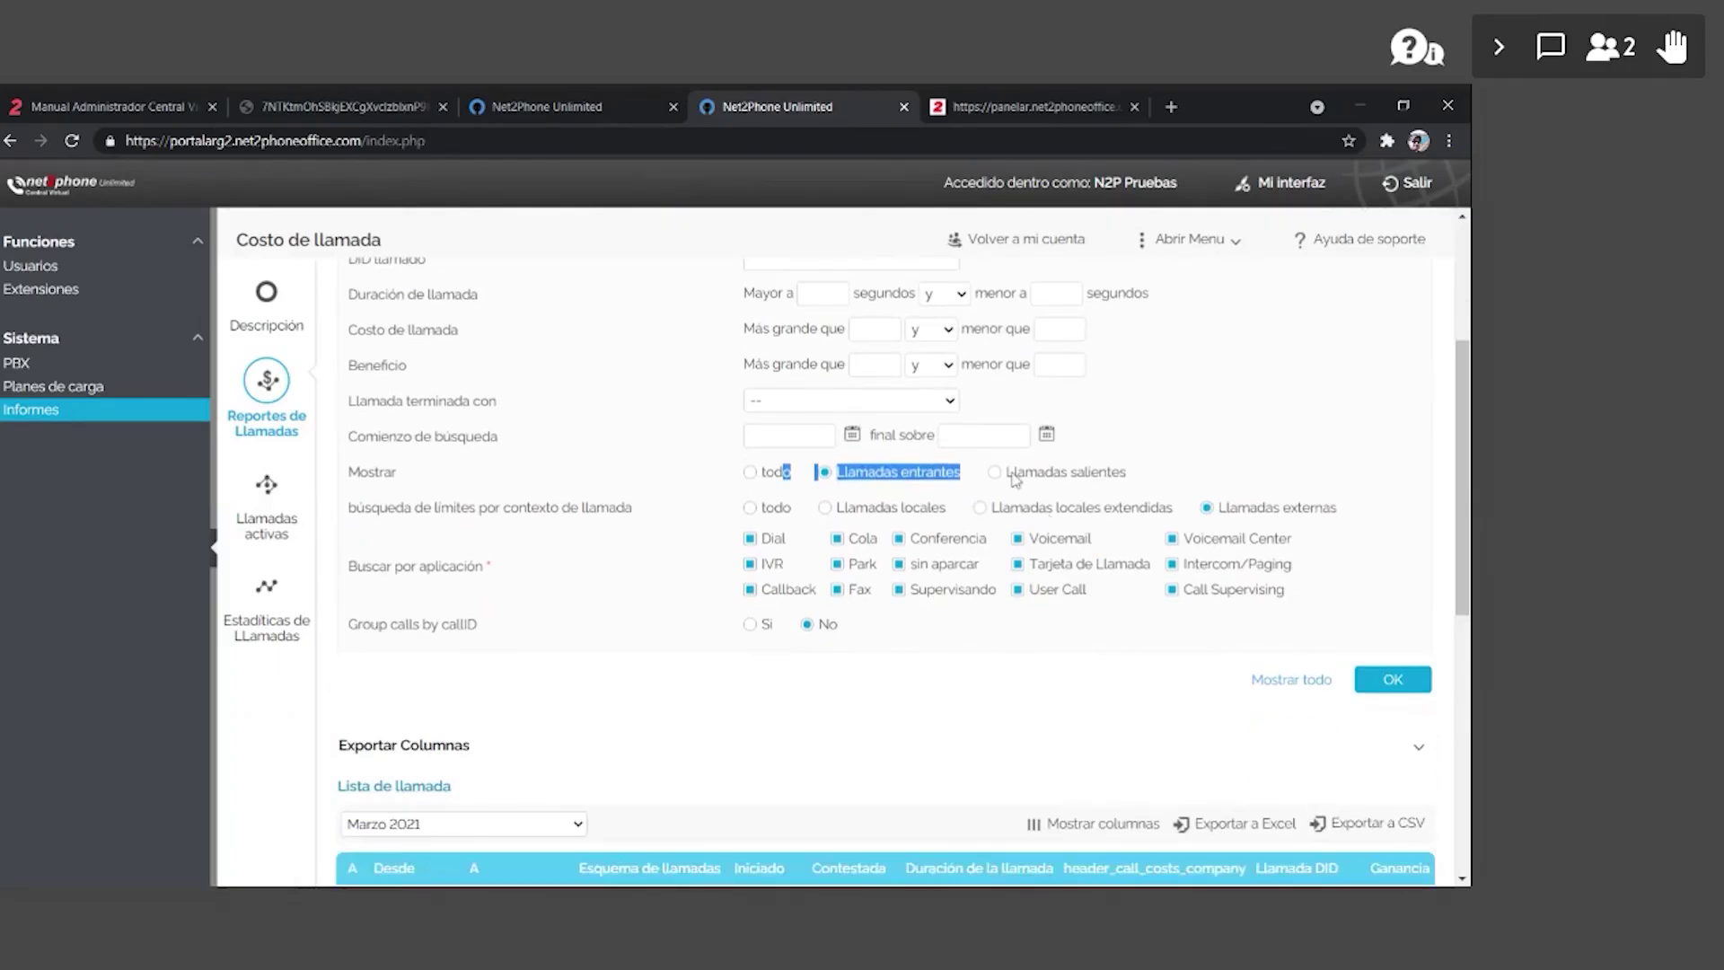
left_click(750, 472)
left_click_drag(1396, 521, 1452, 518)
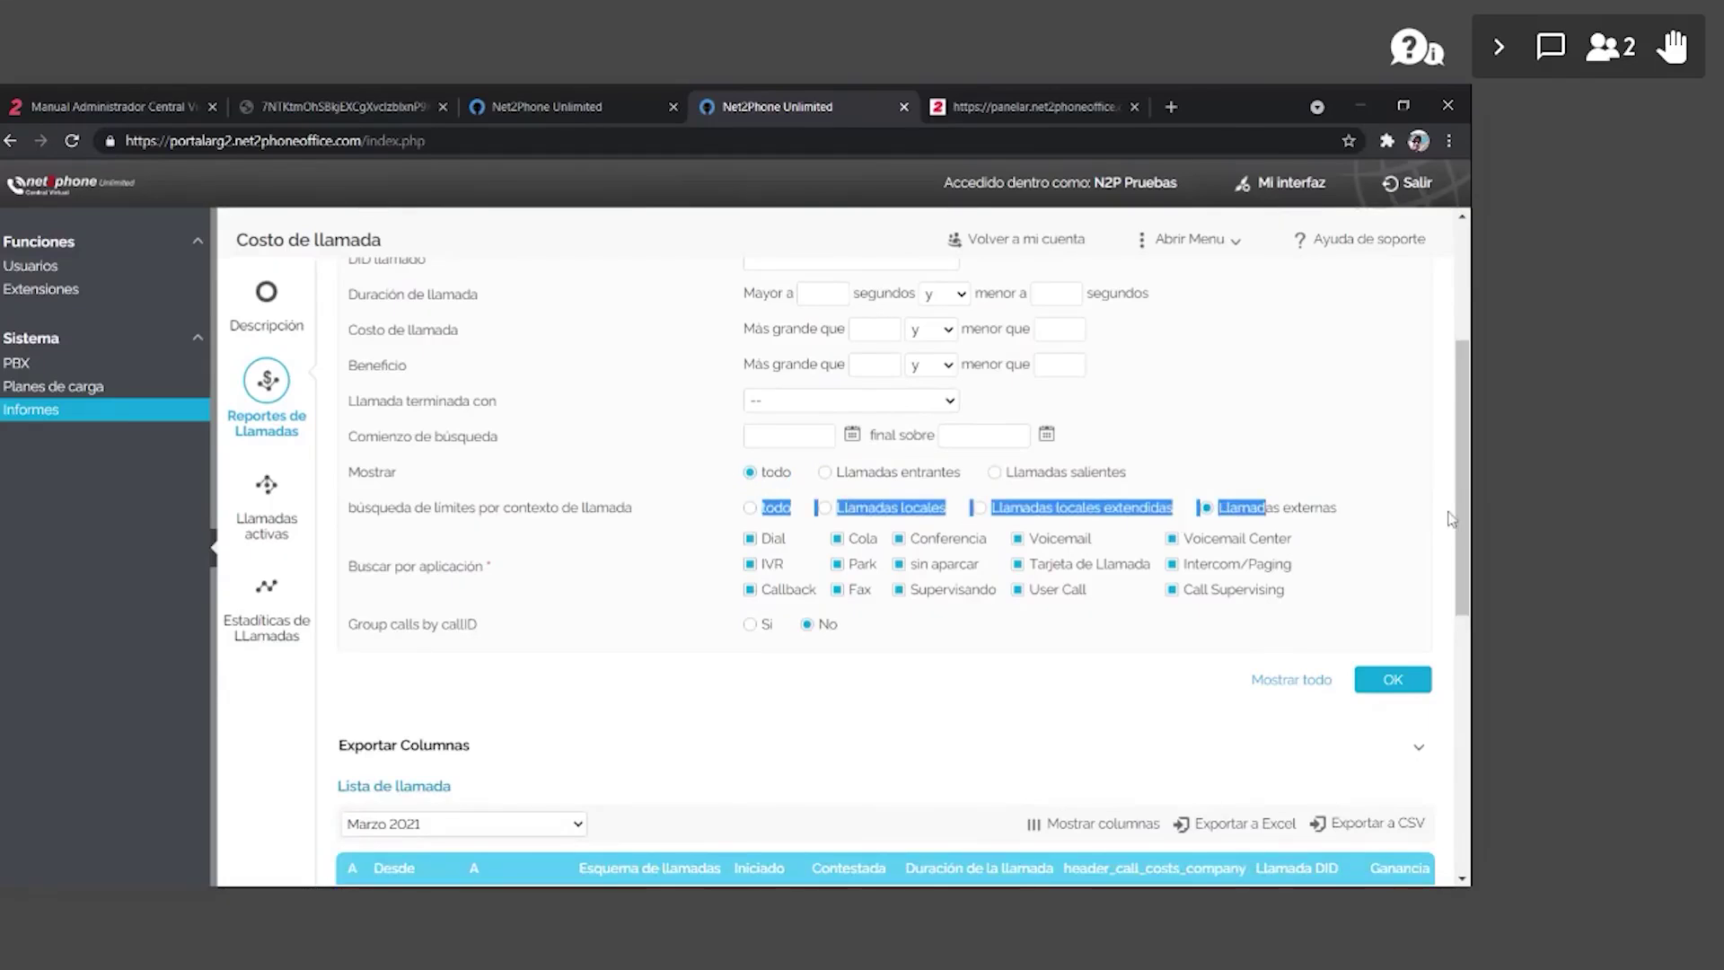
- Review the call search filters once more, collapse them, and examine the March 2021 call list
scroll(574, 580, "up", 3)
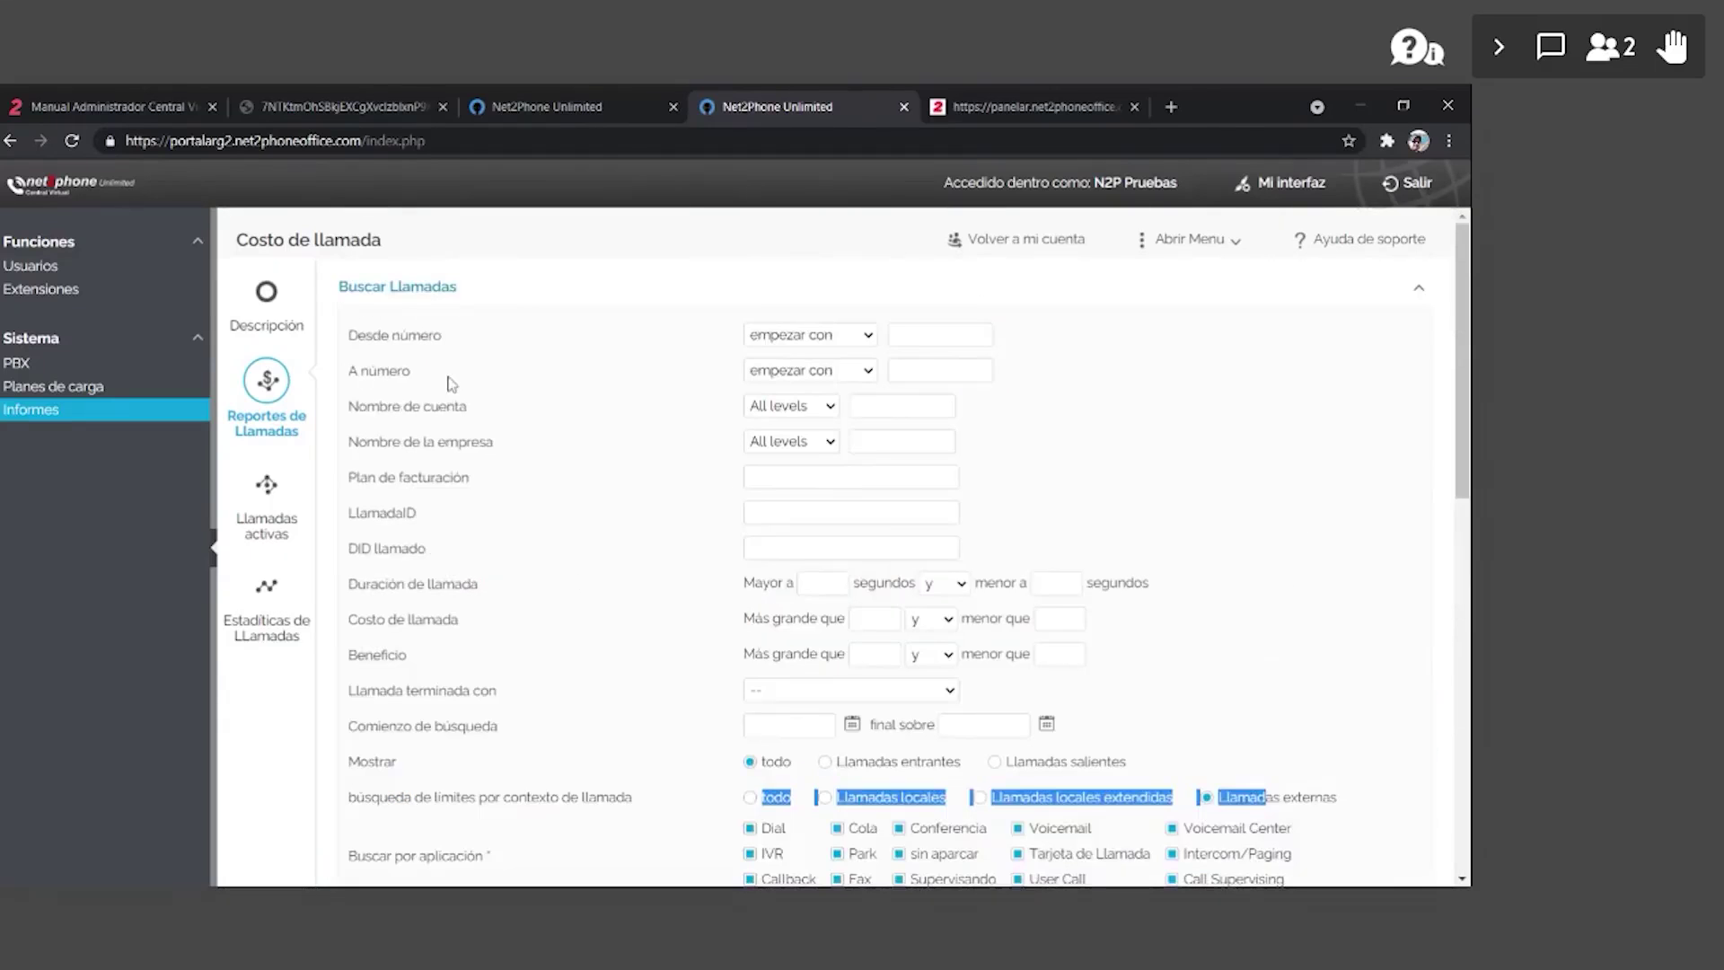
scroll(869, 779, "down", 2)
scroll(1266, 366, "up", 2)
left_click(413, 285)
scroll(417, 536, "down", 2)
scroll(420, 478, "up", 2)
scroll(422, 484, "down", 2)
scroll(503, 503, "up", 2)
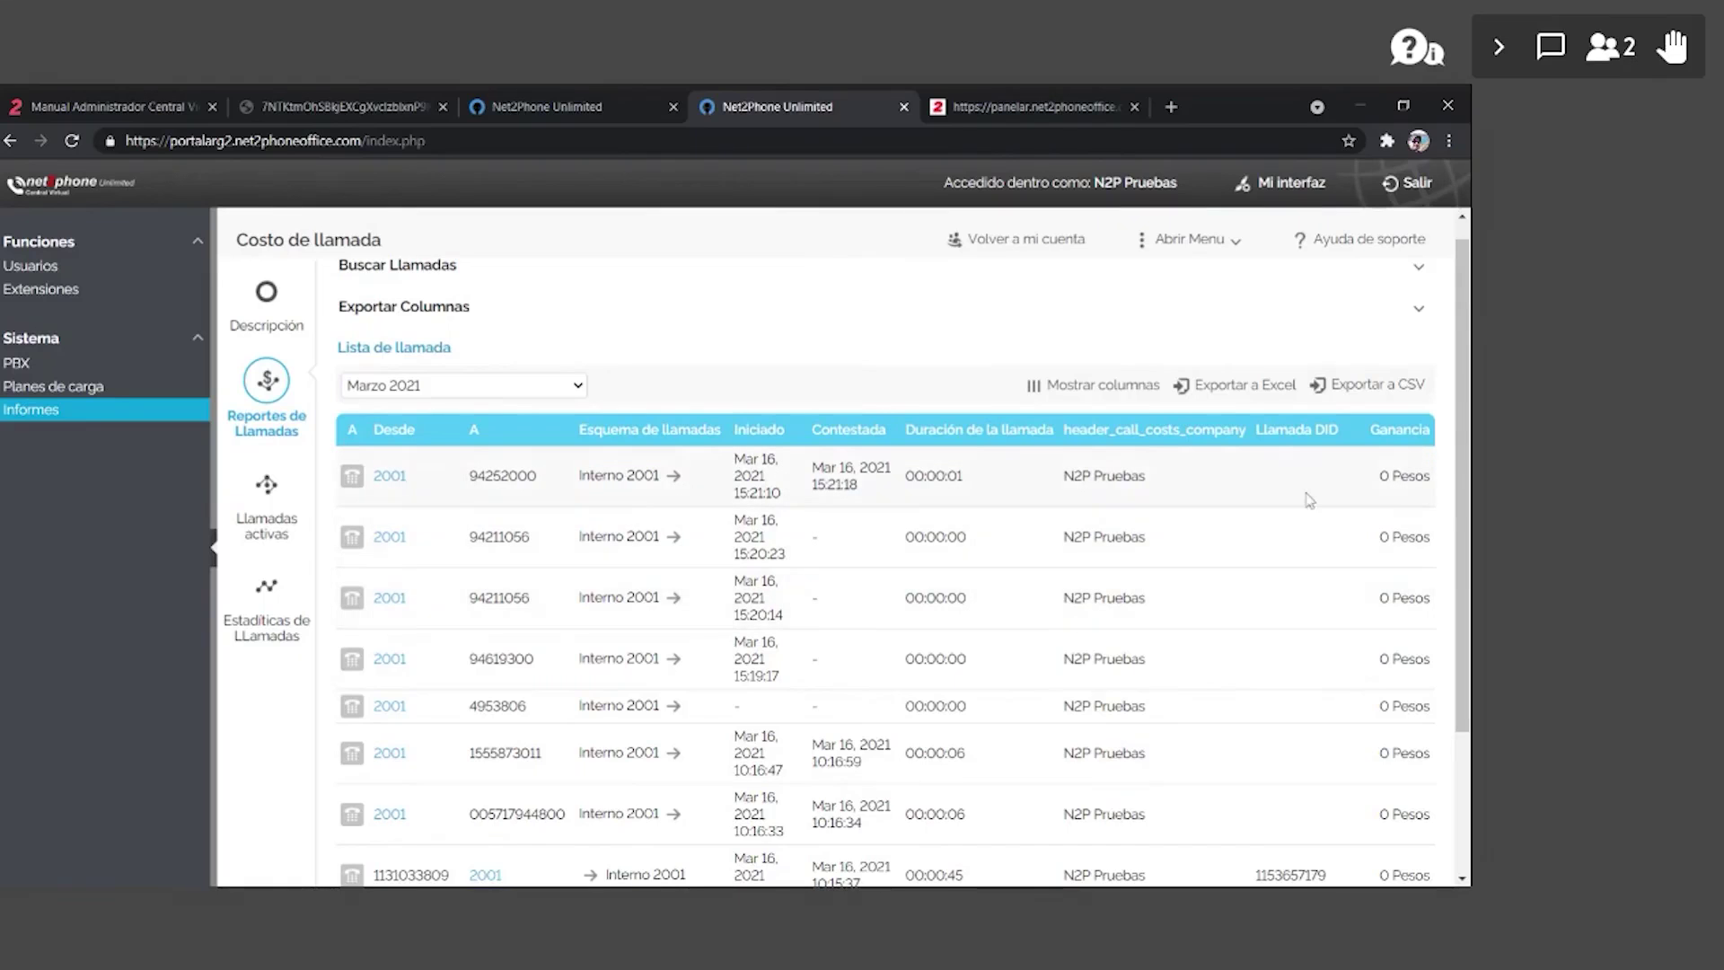
scroll(1275, 656, "up", 1)
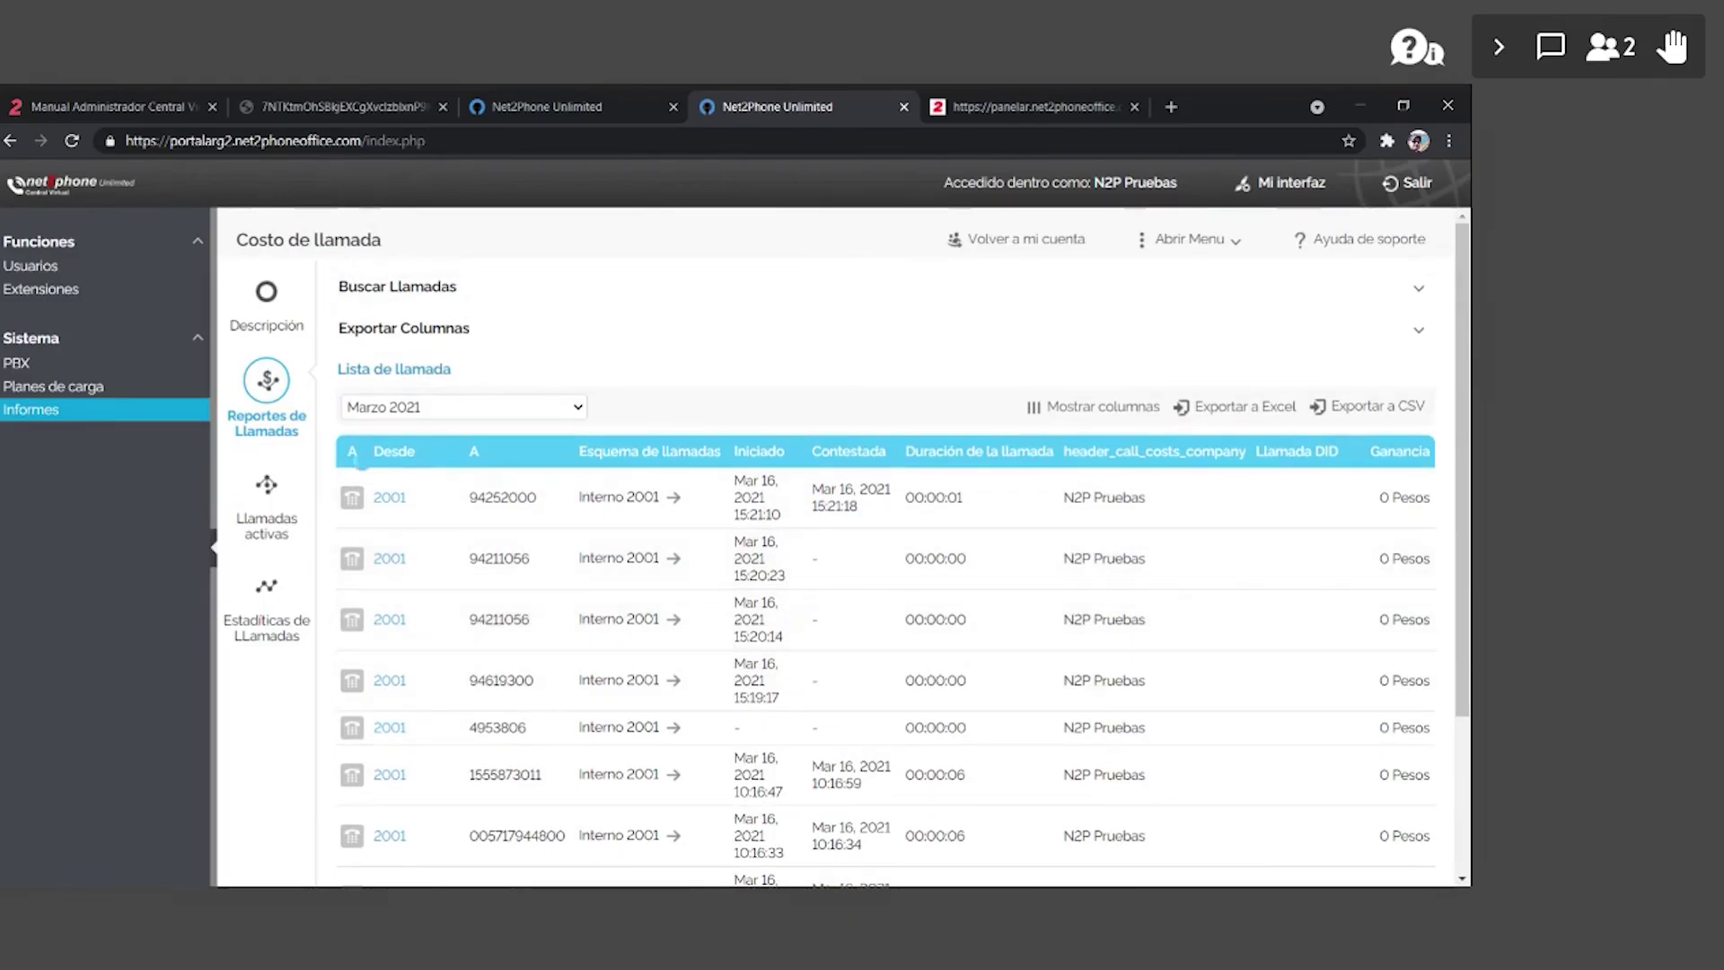
- Expand the export column options and examine the selectable fields and the Excel and CSV export choices for the March 2021 list
left_click(412, 330)
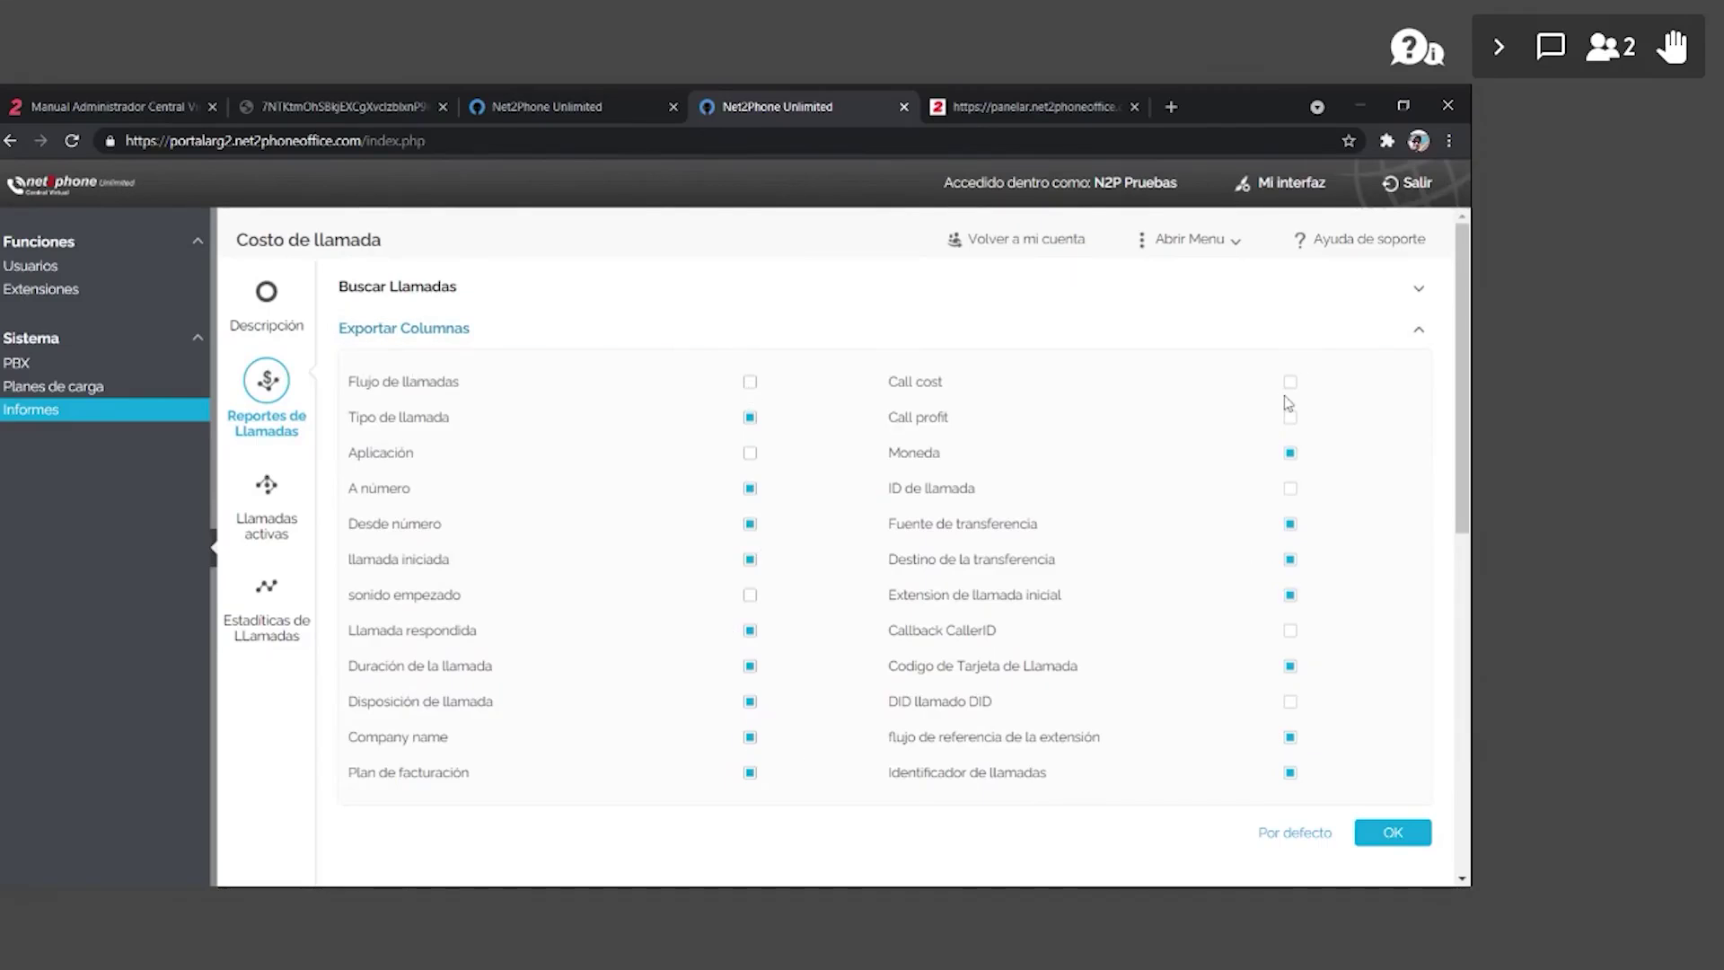
scroll(1273, 555, "down", 1)
scroll(1273, 556, "down", 3)
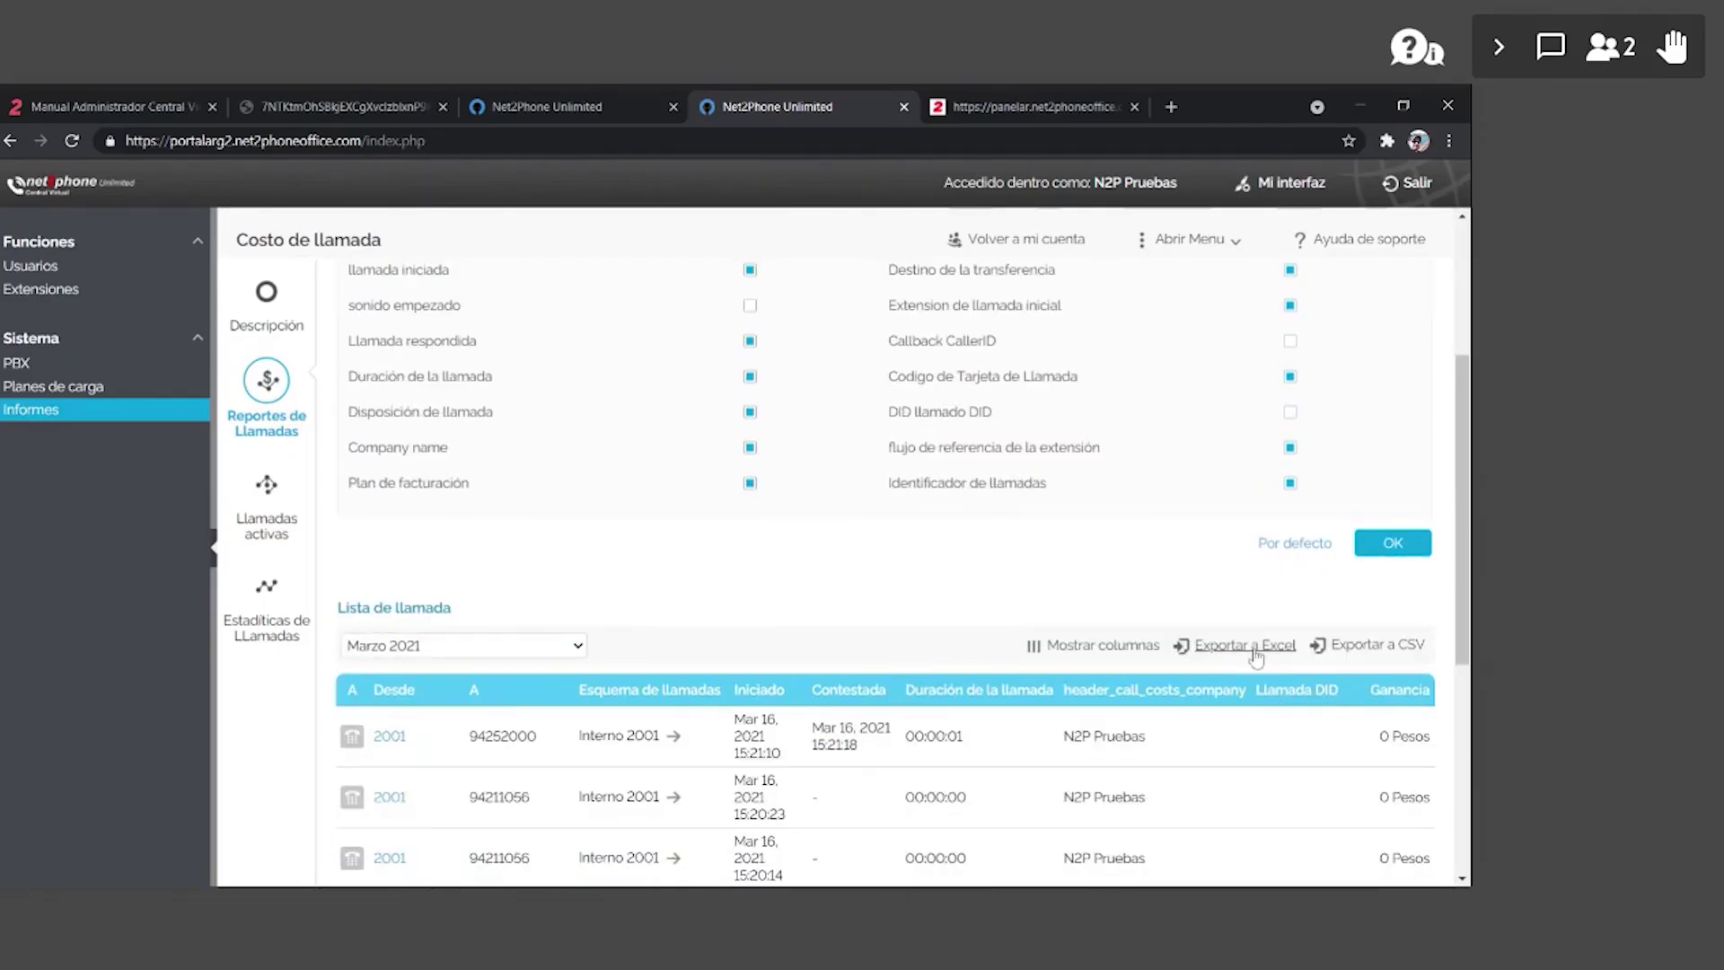
scroll(931, 633, "up", 1)
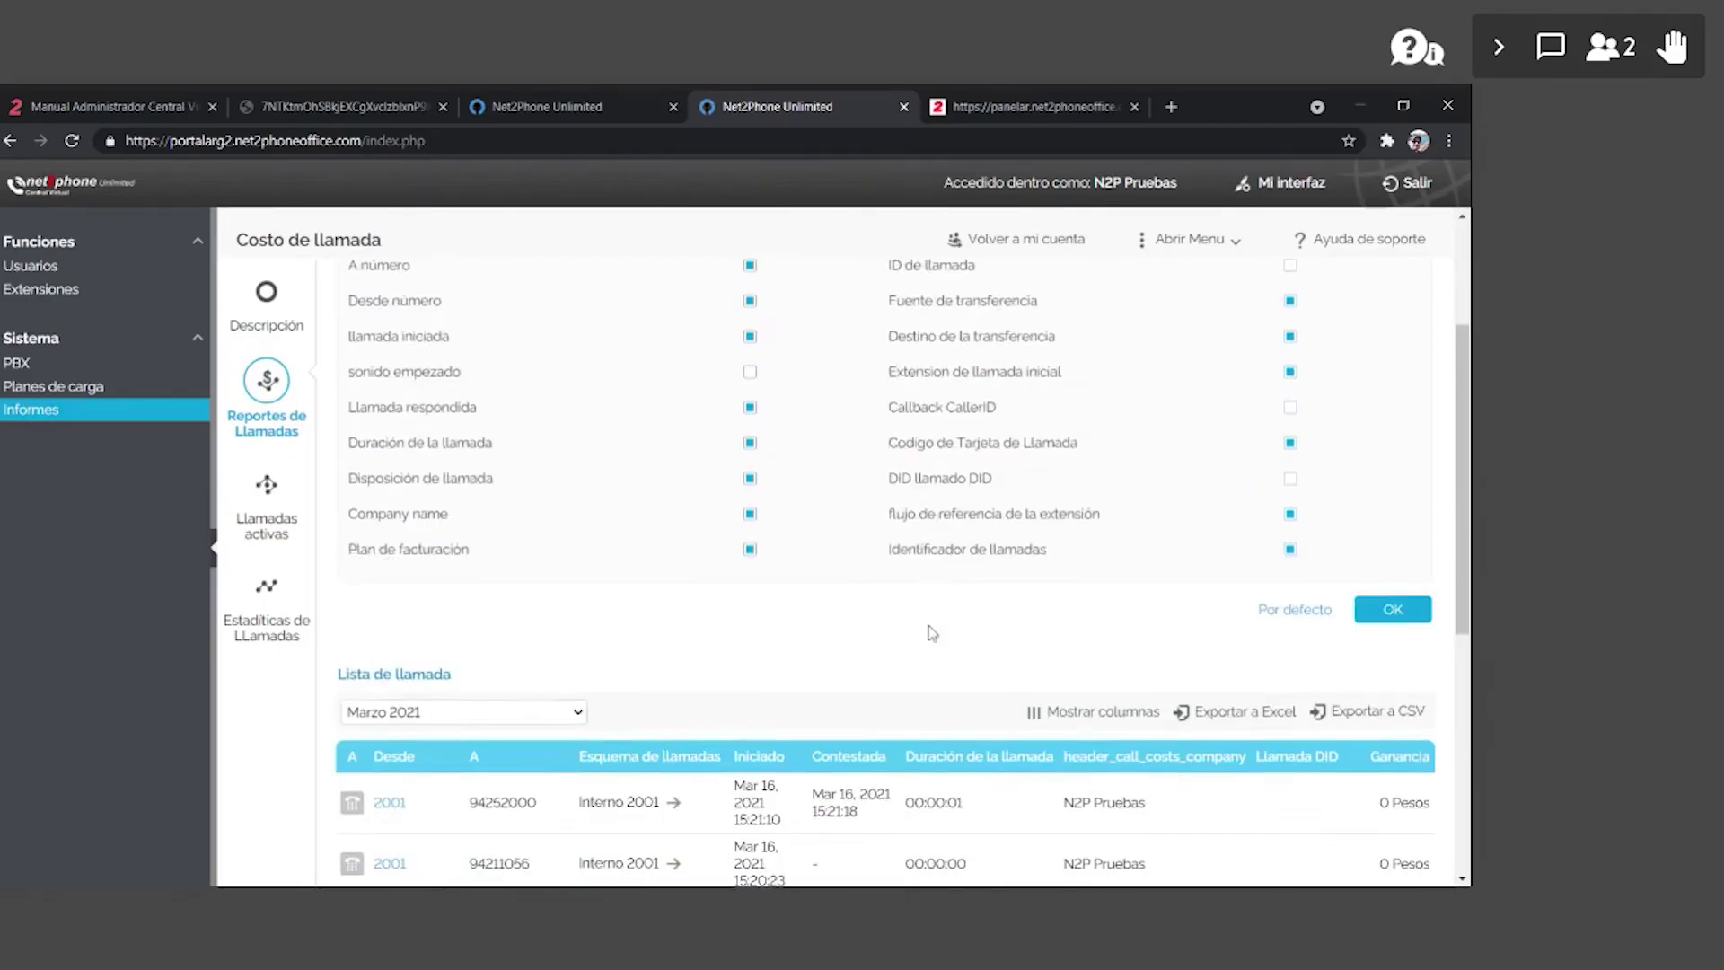
scroll(931, 633, "up", 3)
- Expand the call search filters and review the search criteria, the export columns and the March 2021 call list together
left_click(622, 310)
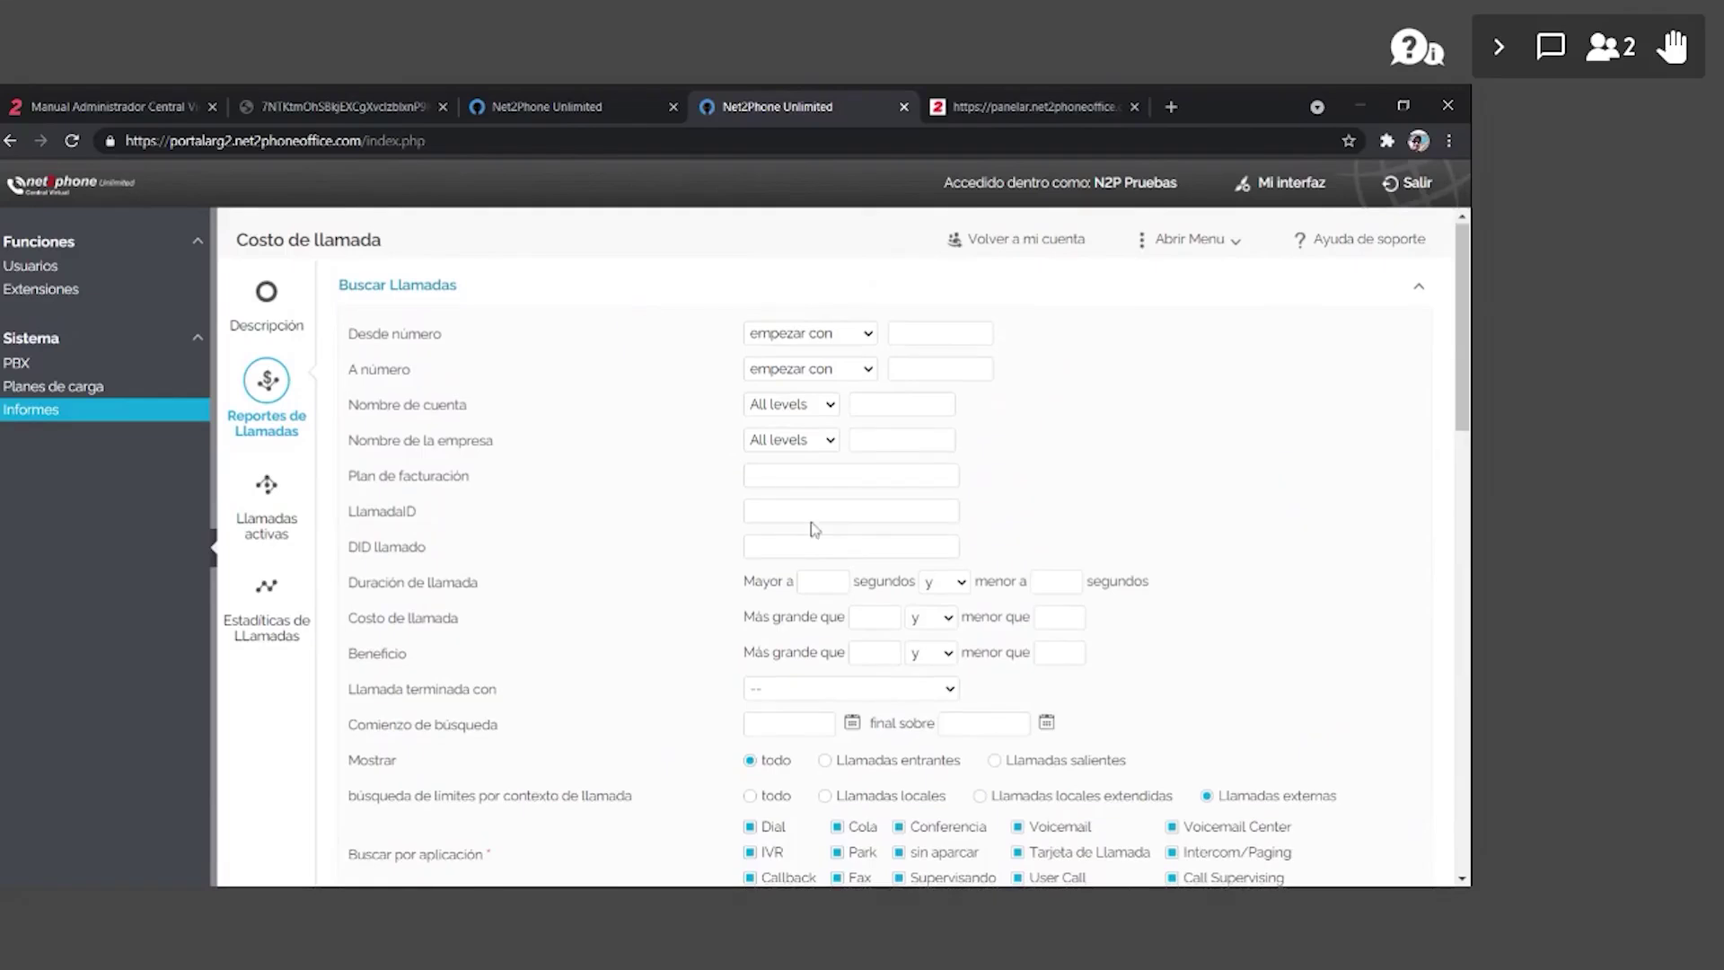
scroll(584, 692, "down", 10)
left_click(1390, 675)
scroll(1302, 683, "down", 3)
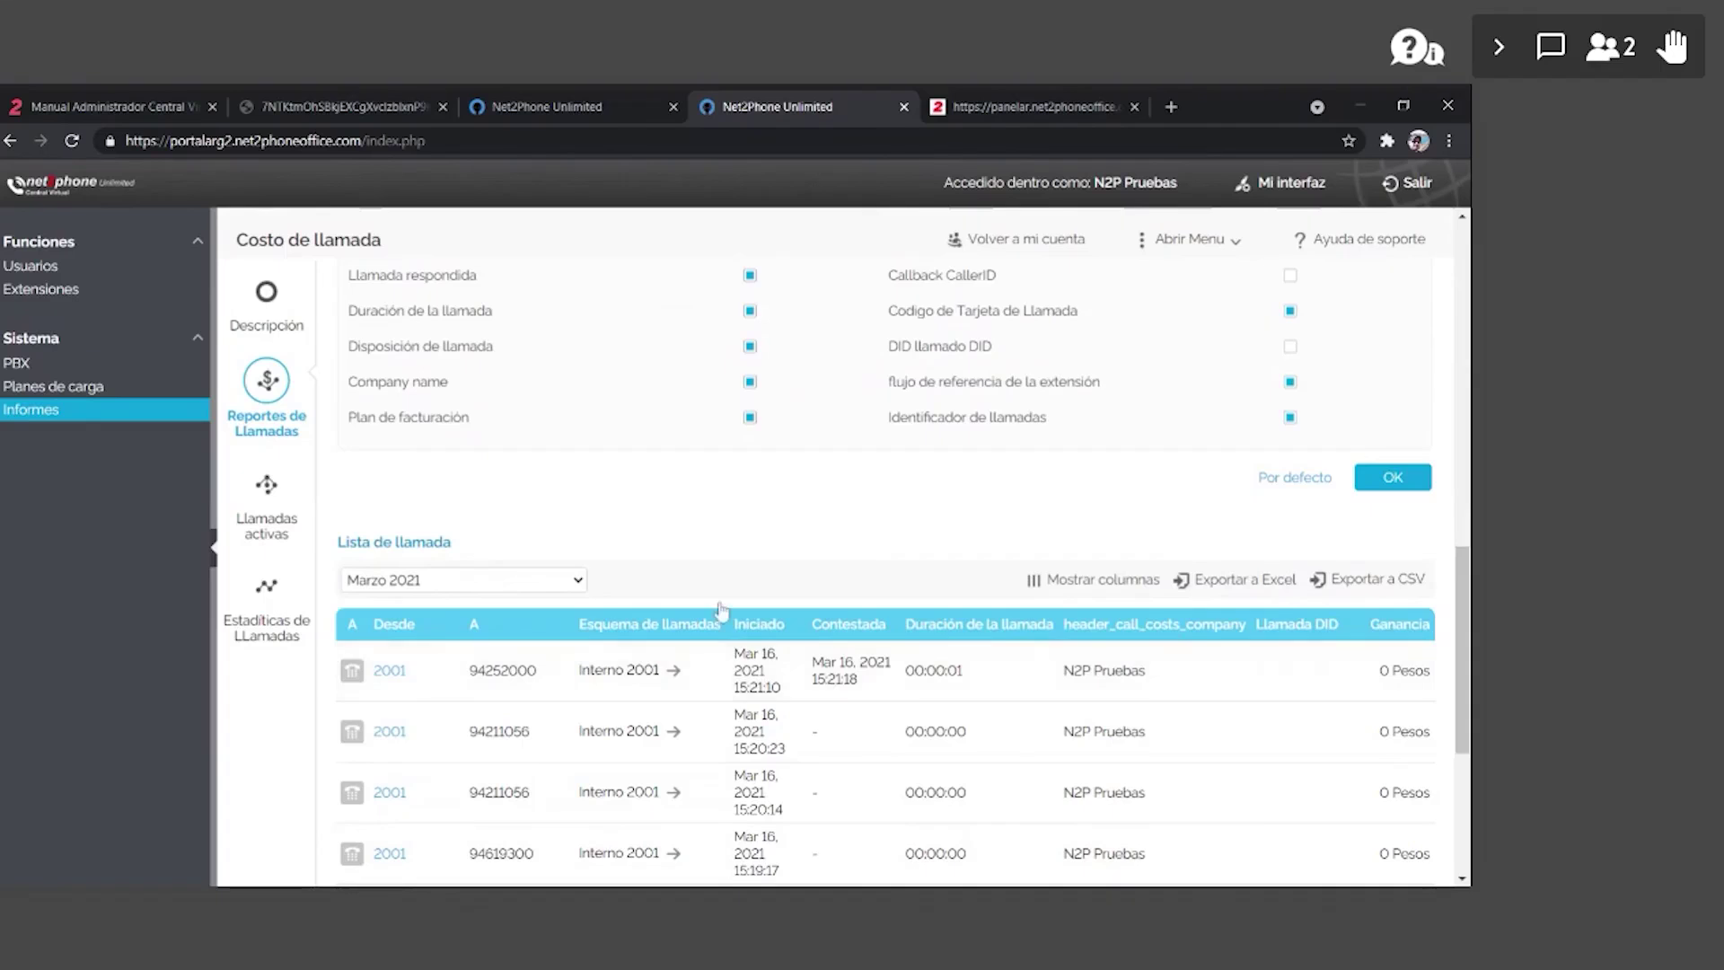
scroll(613, 465, "up", 4)
scroll(613, 465, "up", 10)
left_click_drag(360, 331, 717, 772)
scroll(718, 772, "down", 2)
left_click_drag(420, 500, 1053, 750)
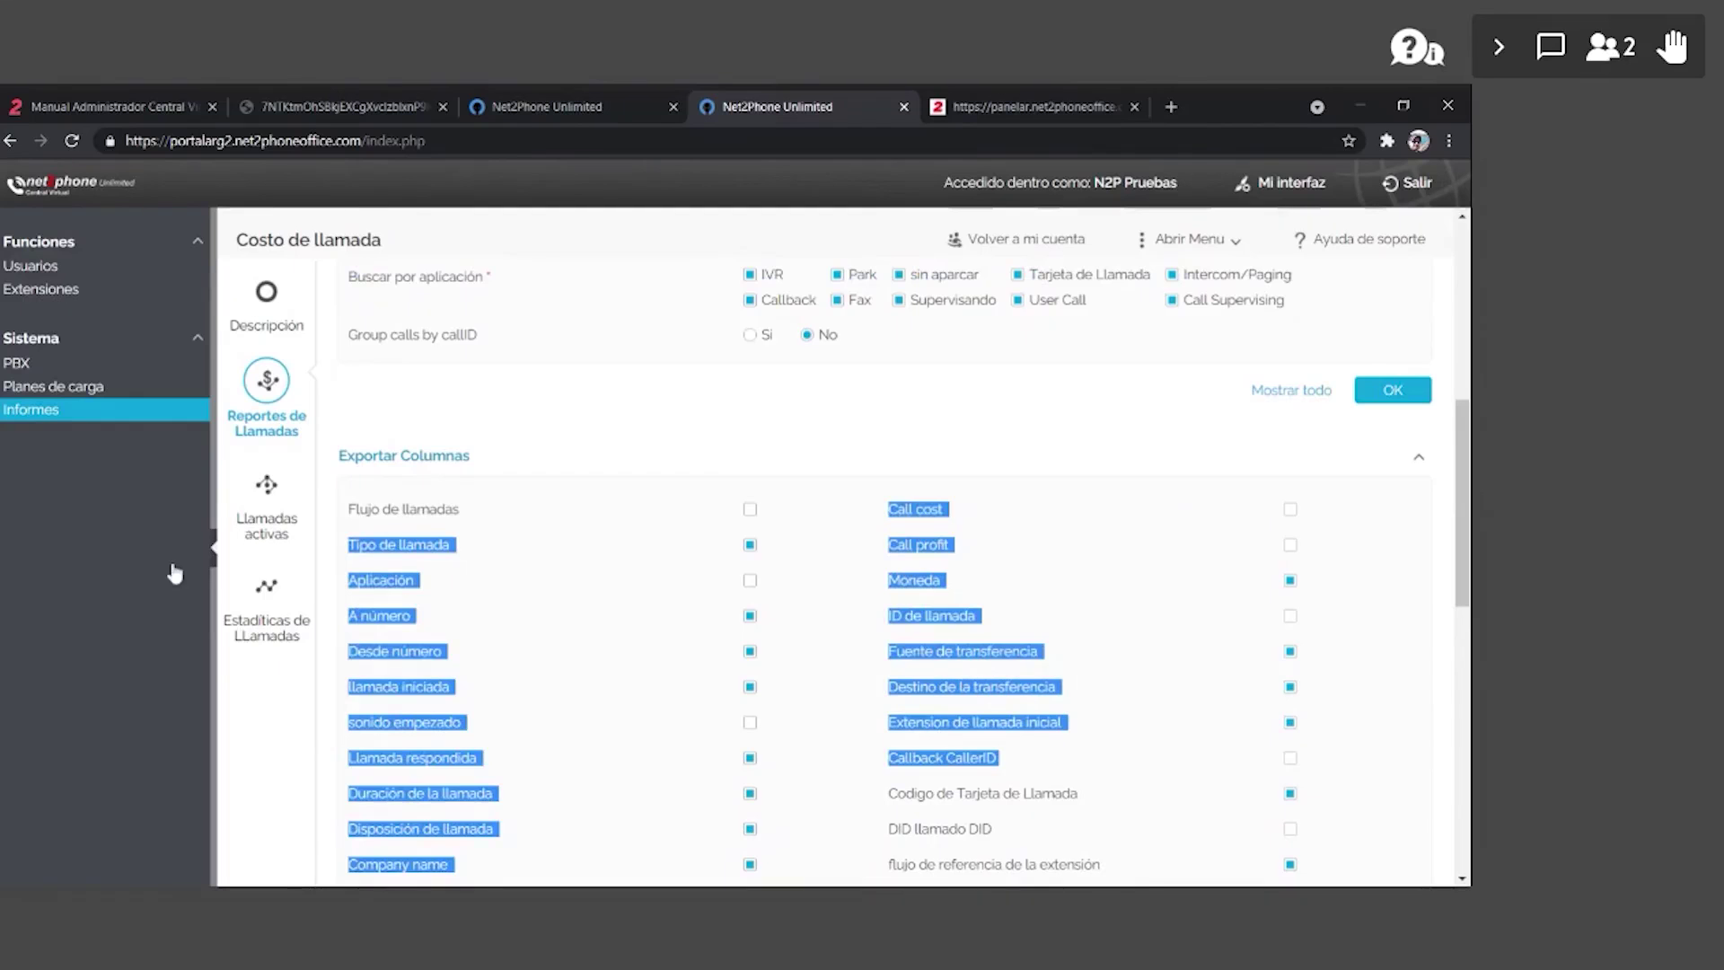
- Open the extensions list in both accounts, filter the Net2phone Argentina list to queues, and open Soporte Net2phone (5005)
left_click(57, 296)
left_click(605, 104)
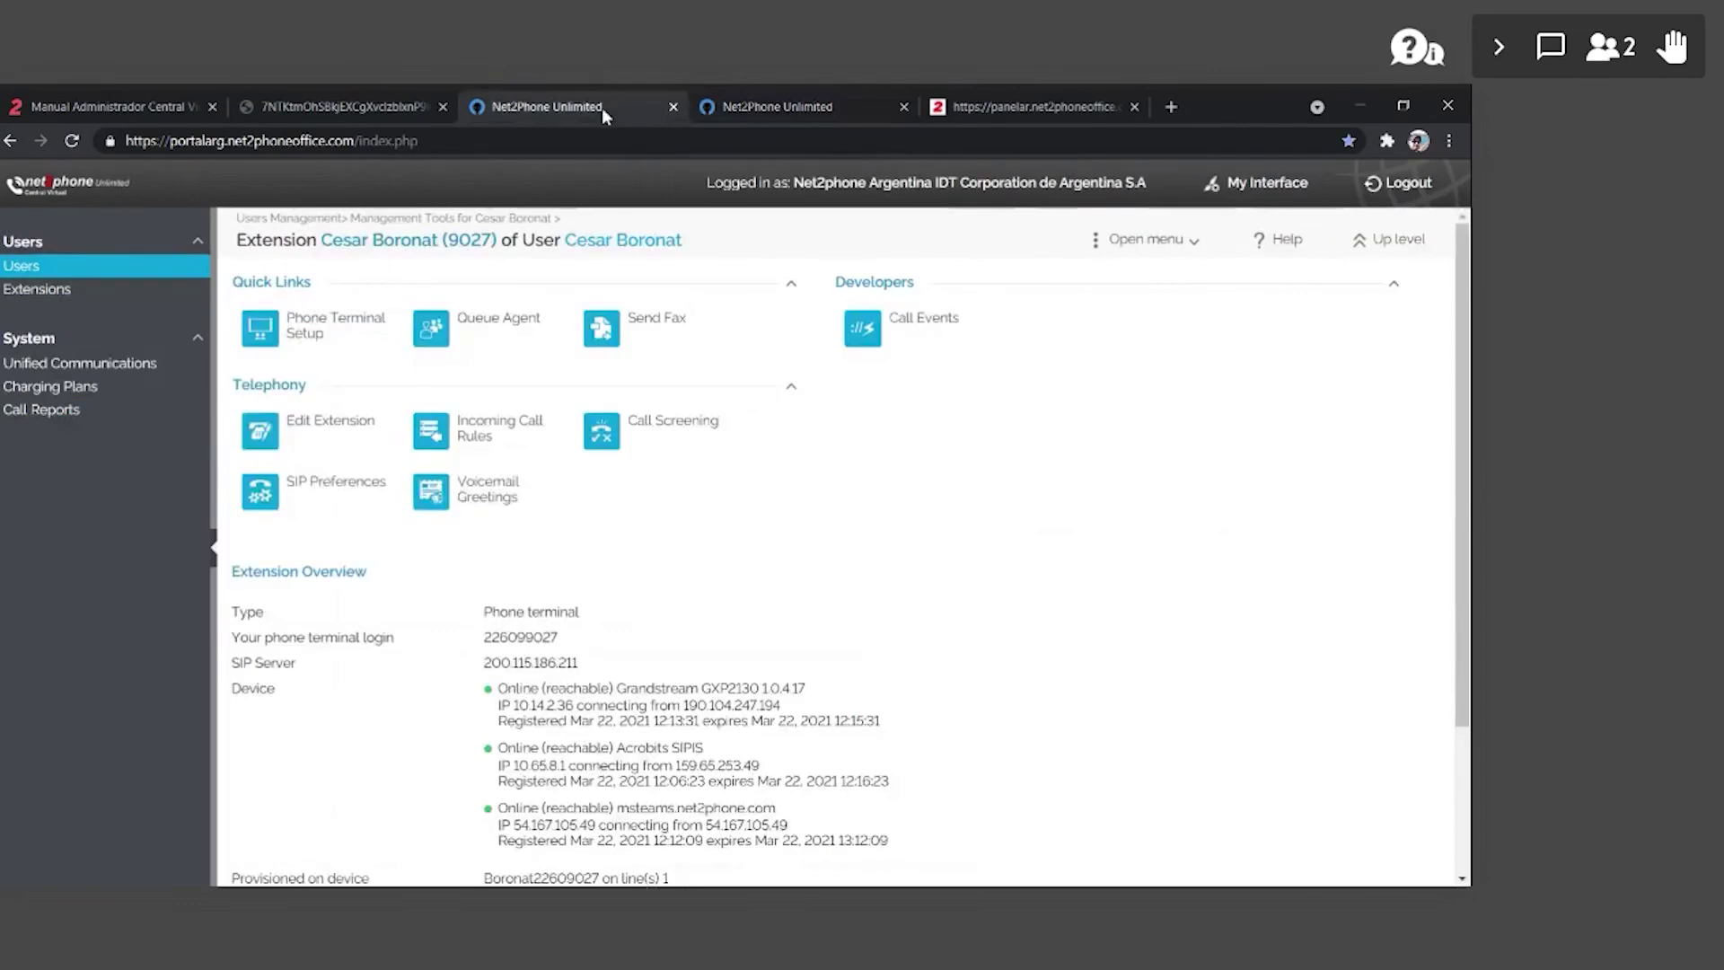
left_click(45, 290)
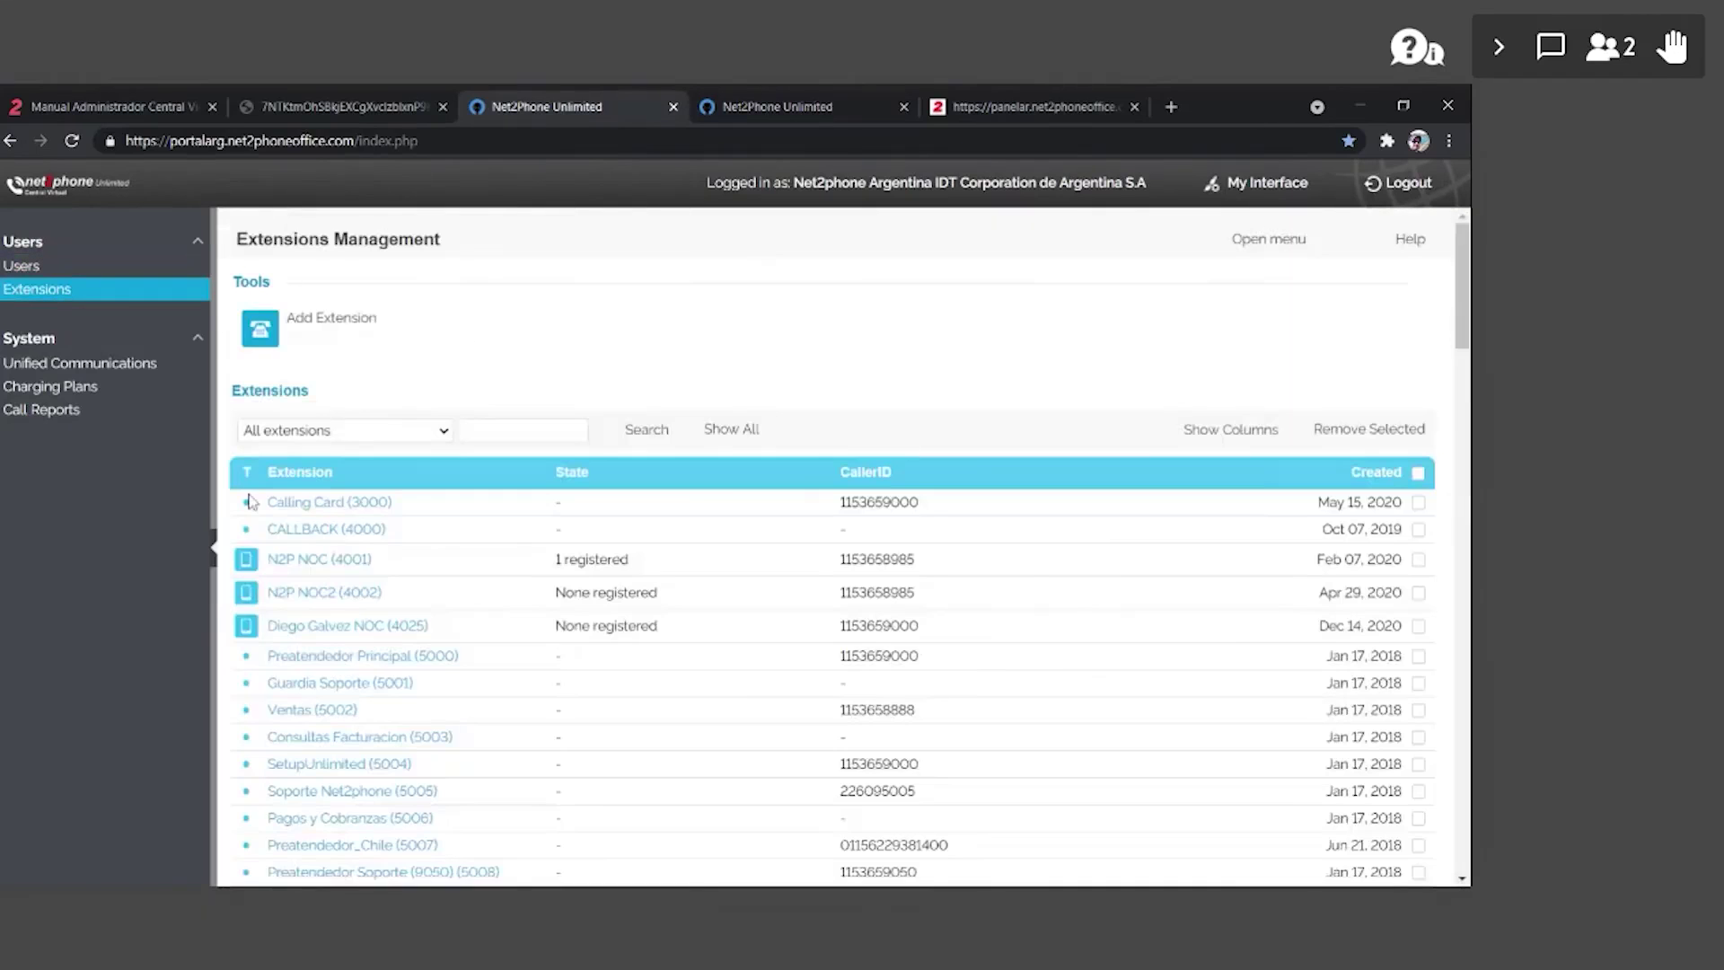
left_click(438, 431)
left_click(431, 468)
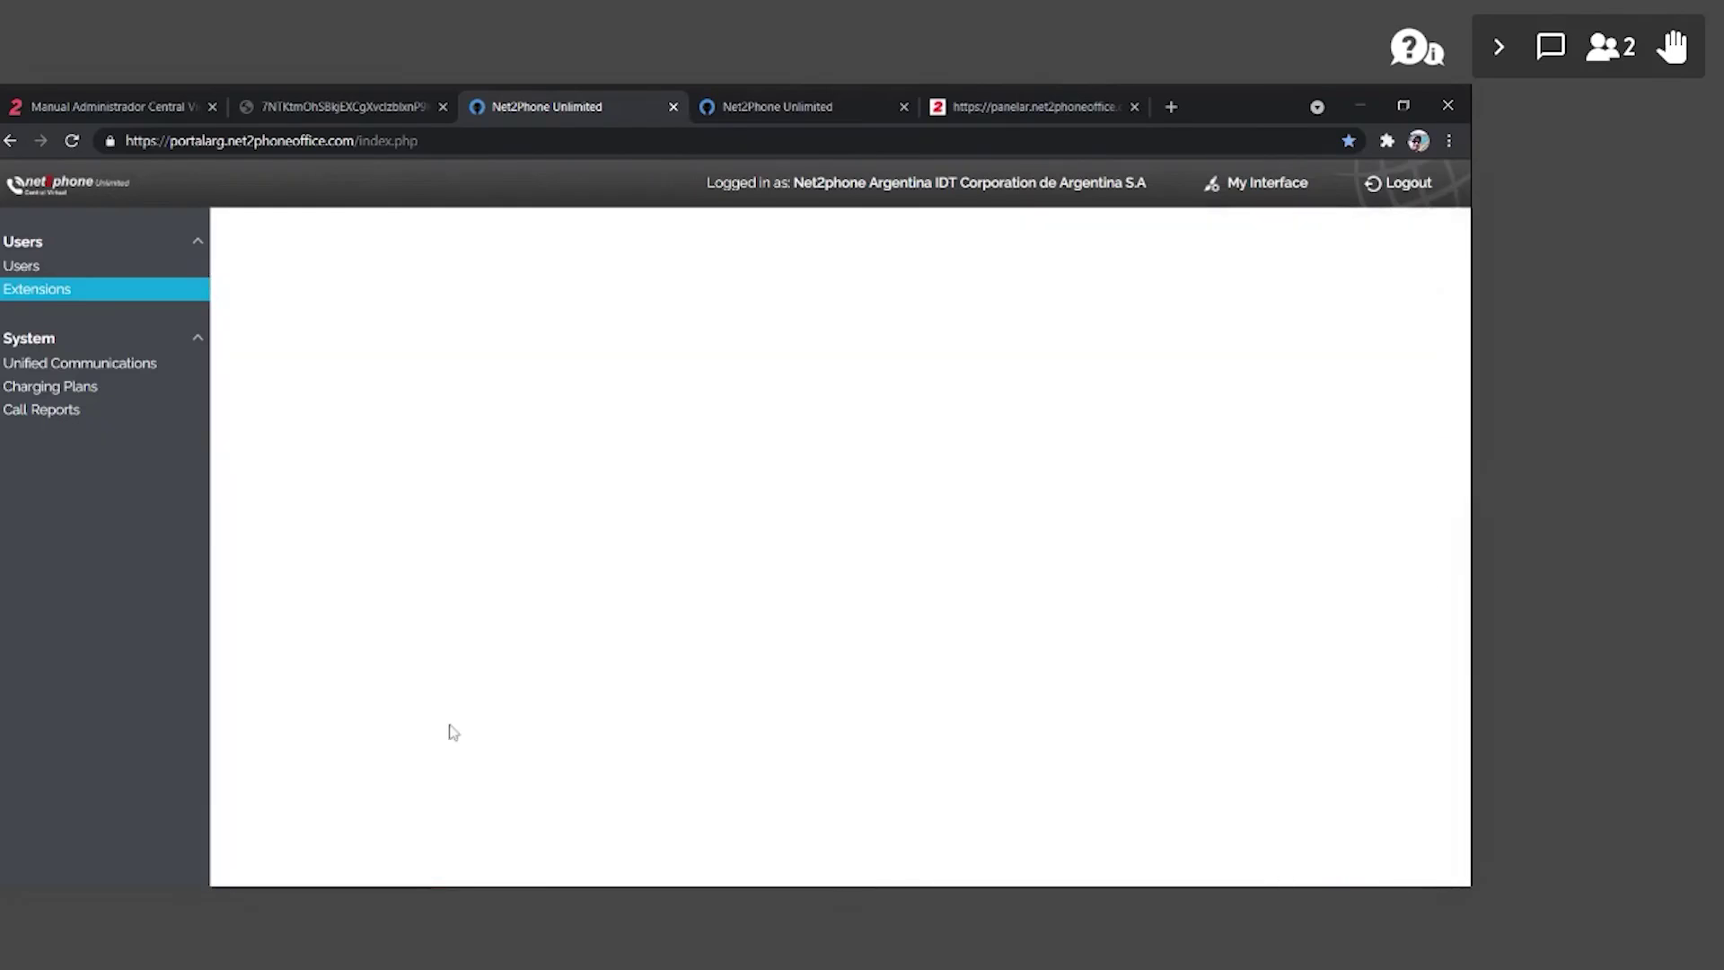
left_click(413, 638)
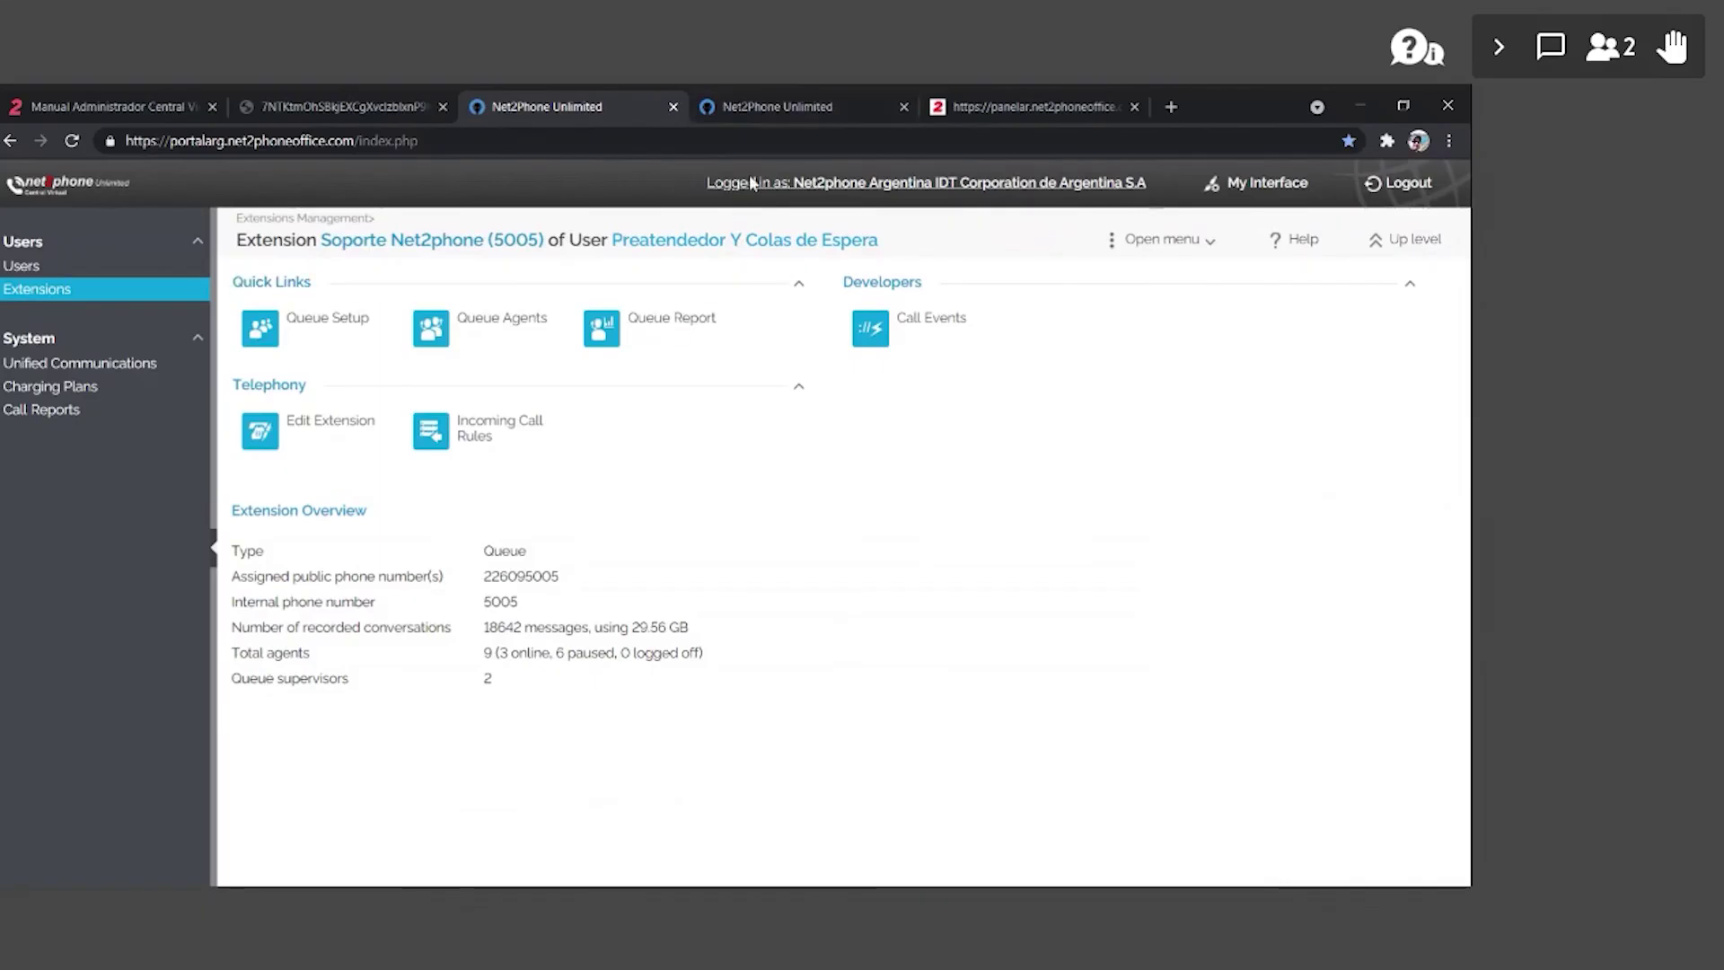
- Return to the N2P Pruebas account, check its users, and filter its extensions list by the type "Cola"
left_click(723, 109)
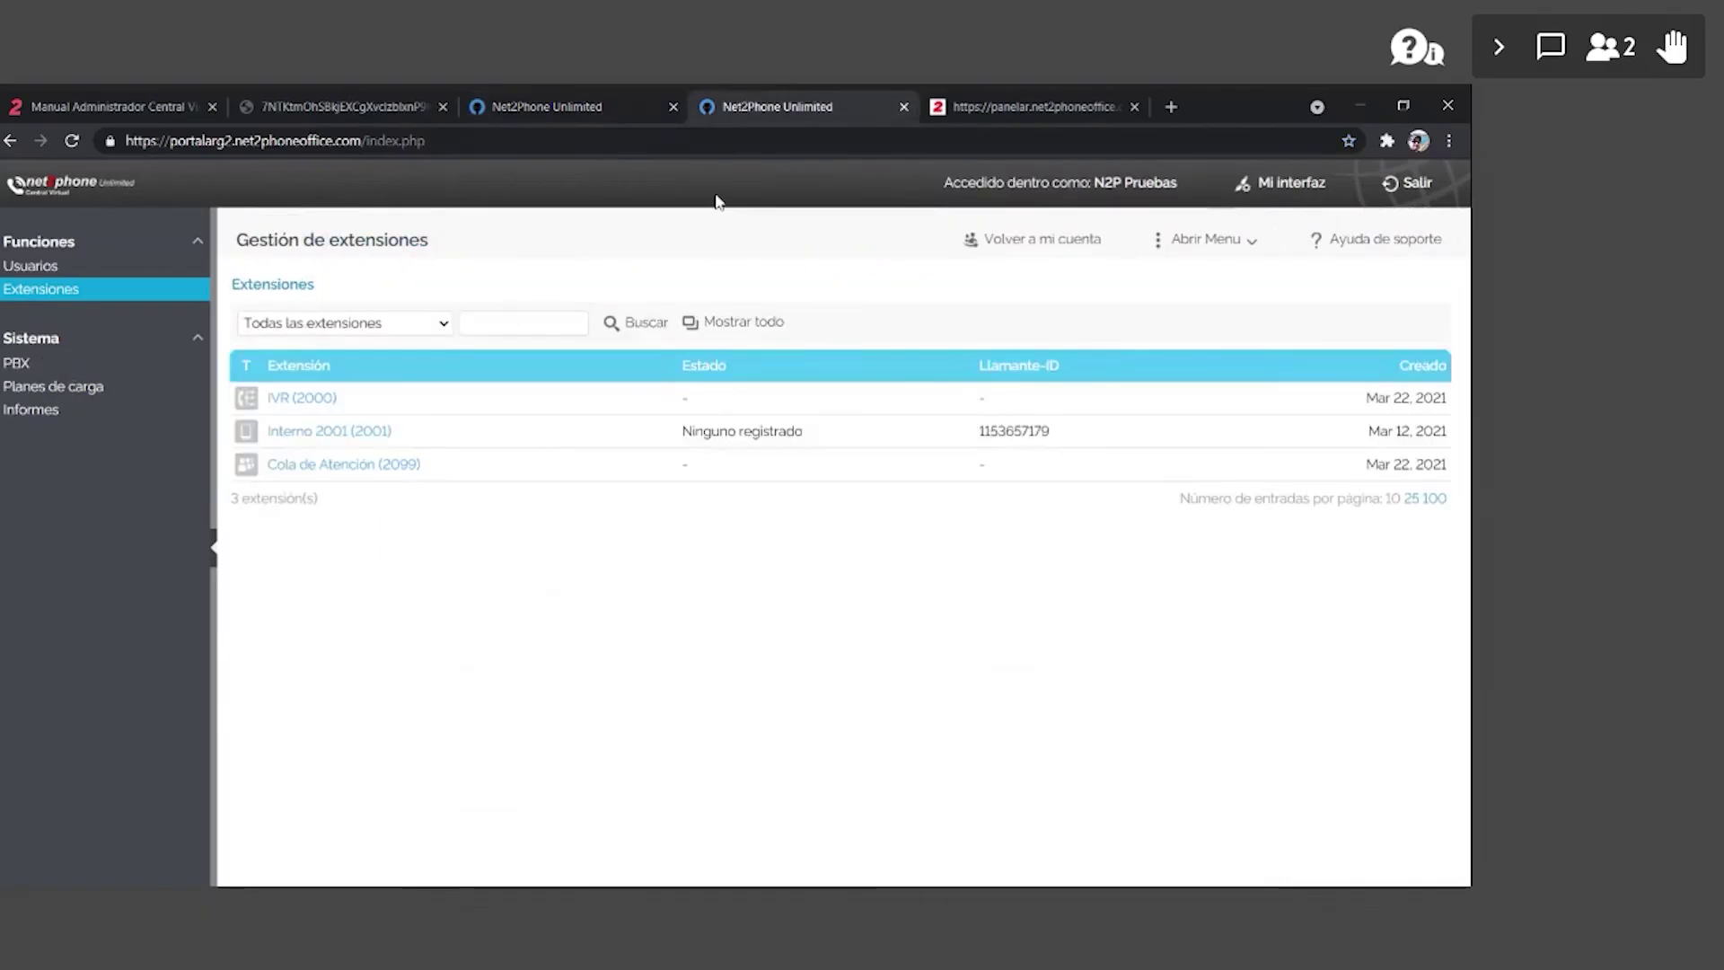
left_click(41, 265)
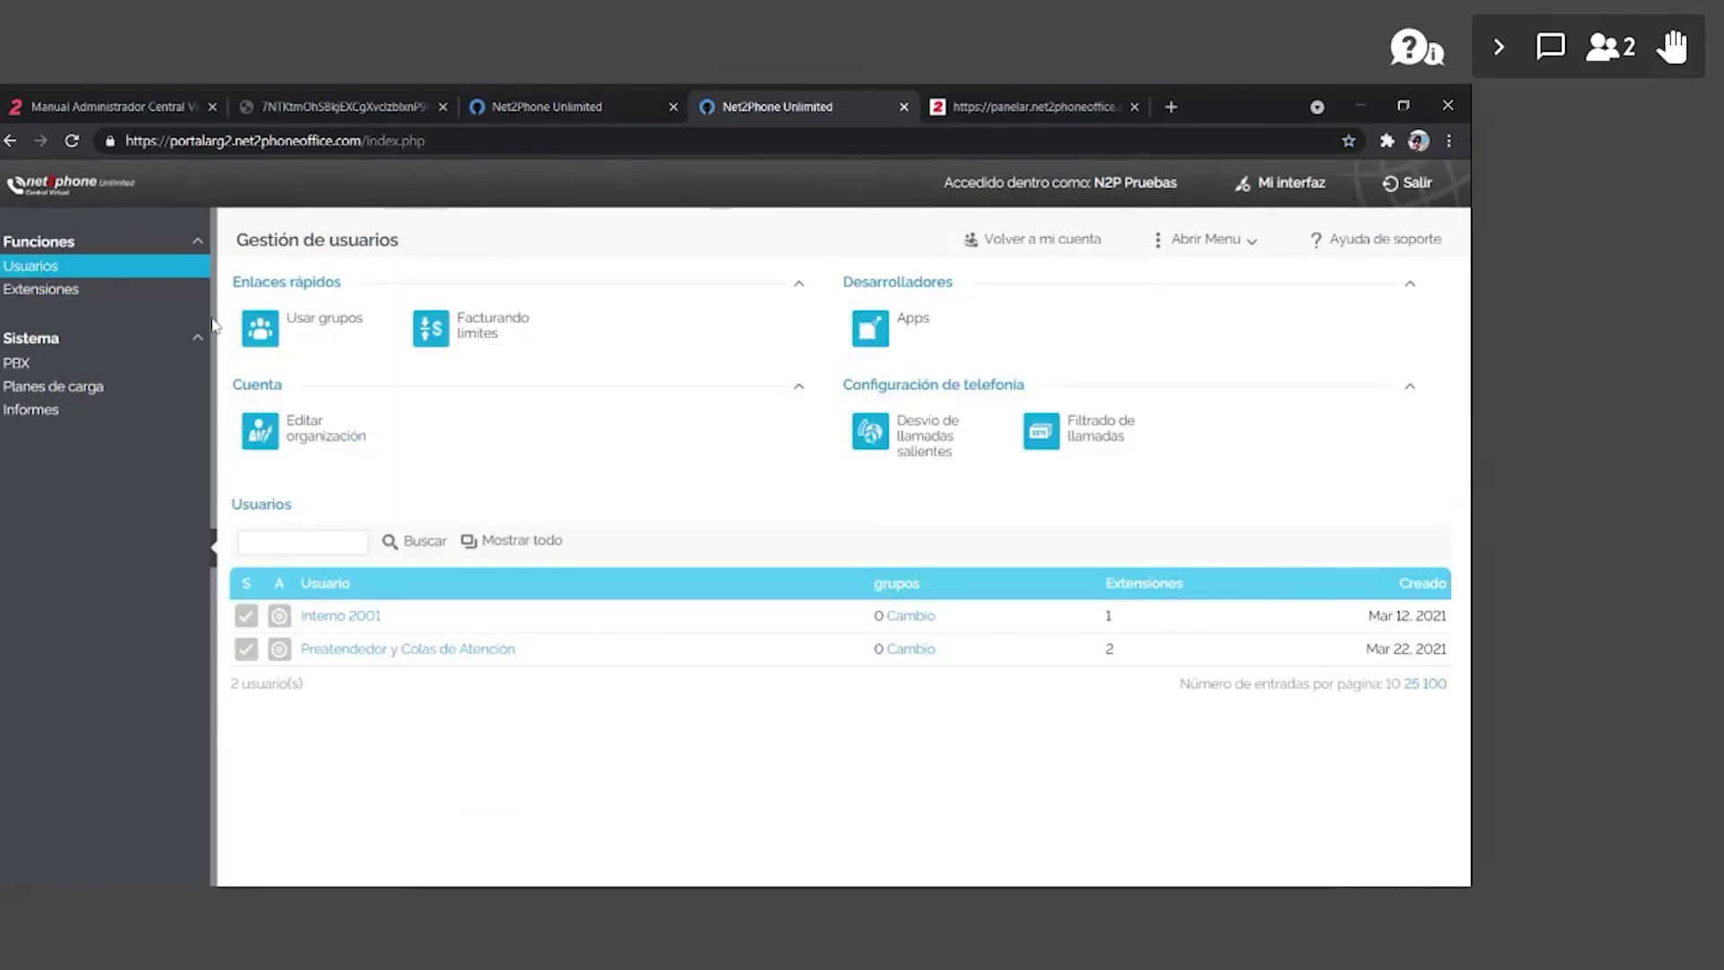
left_click(52, 296)
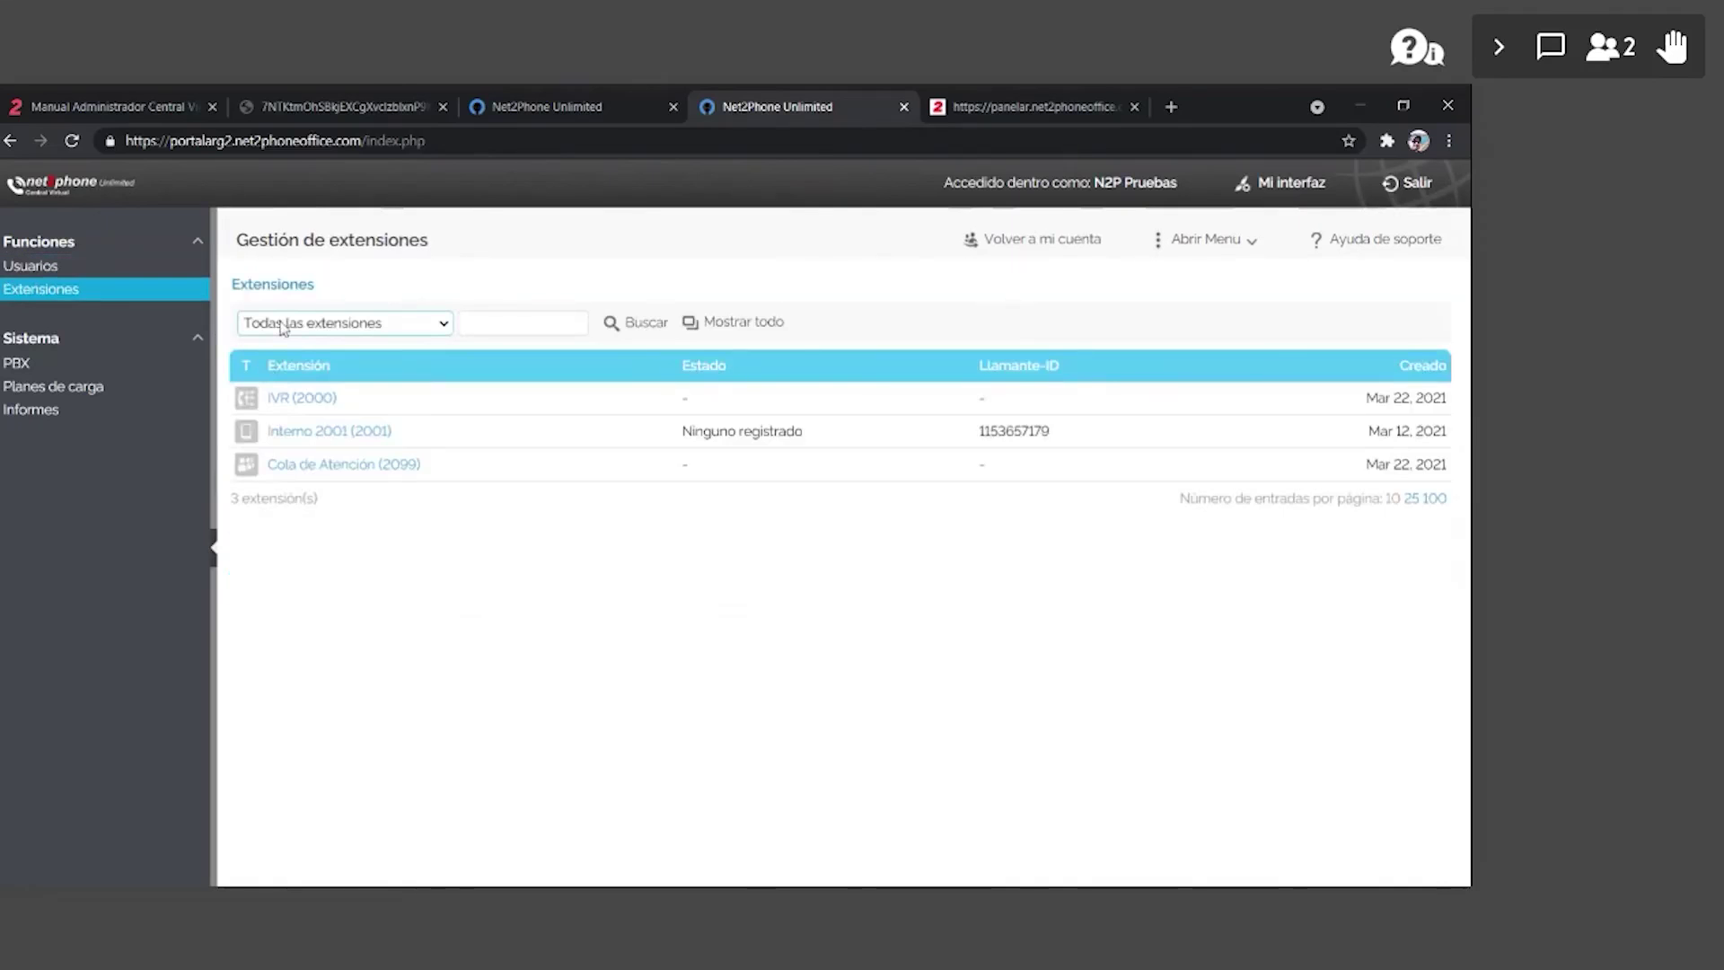
left_click(283, 327)
left_click(269, 386)
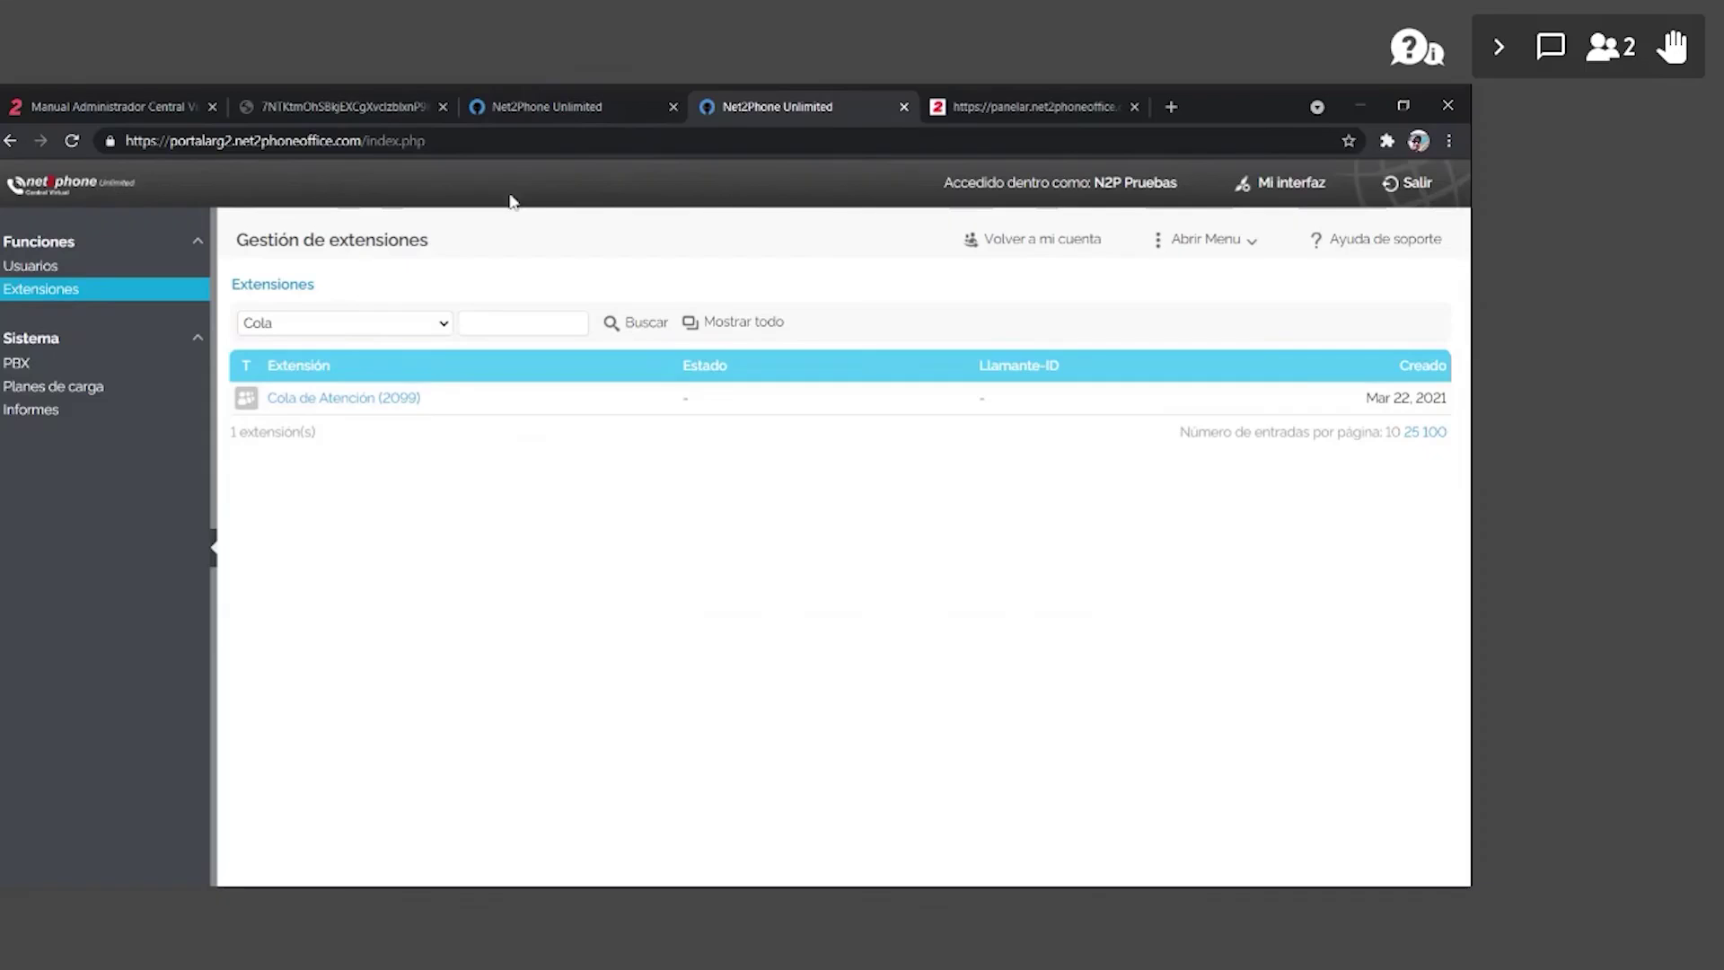
- Check the Soporte Net2phone (5005) queue report, and open the queue report of Cola de Atención (2099) in N2P Pruebas
left_click(563, 106)
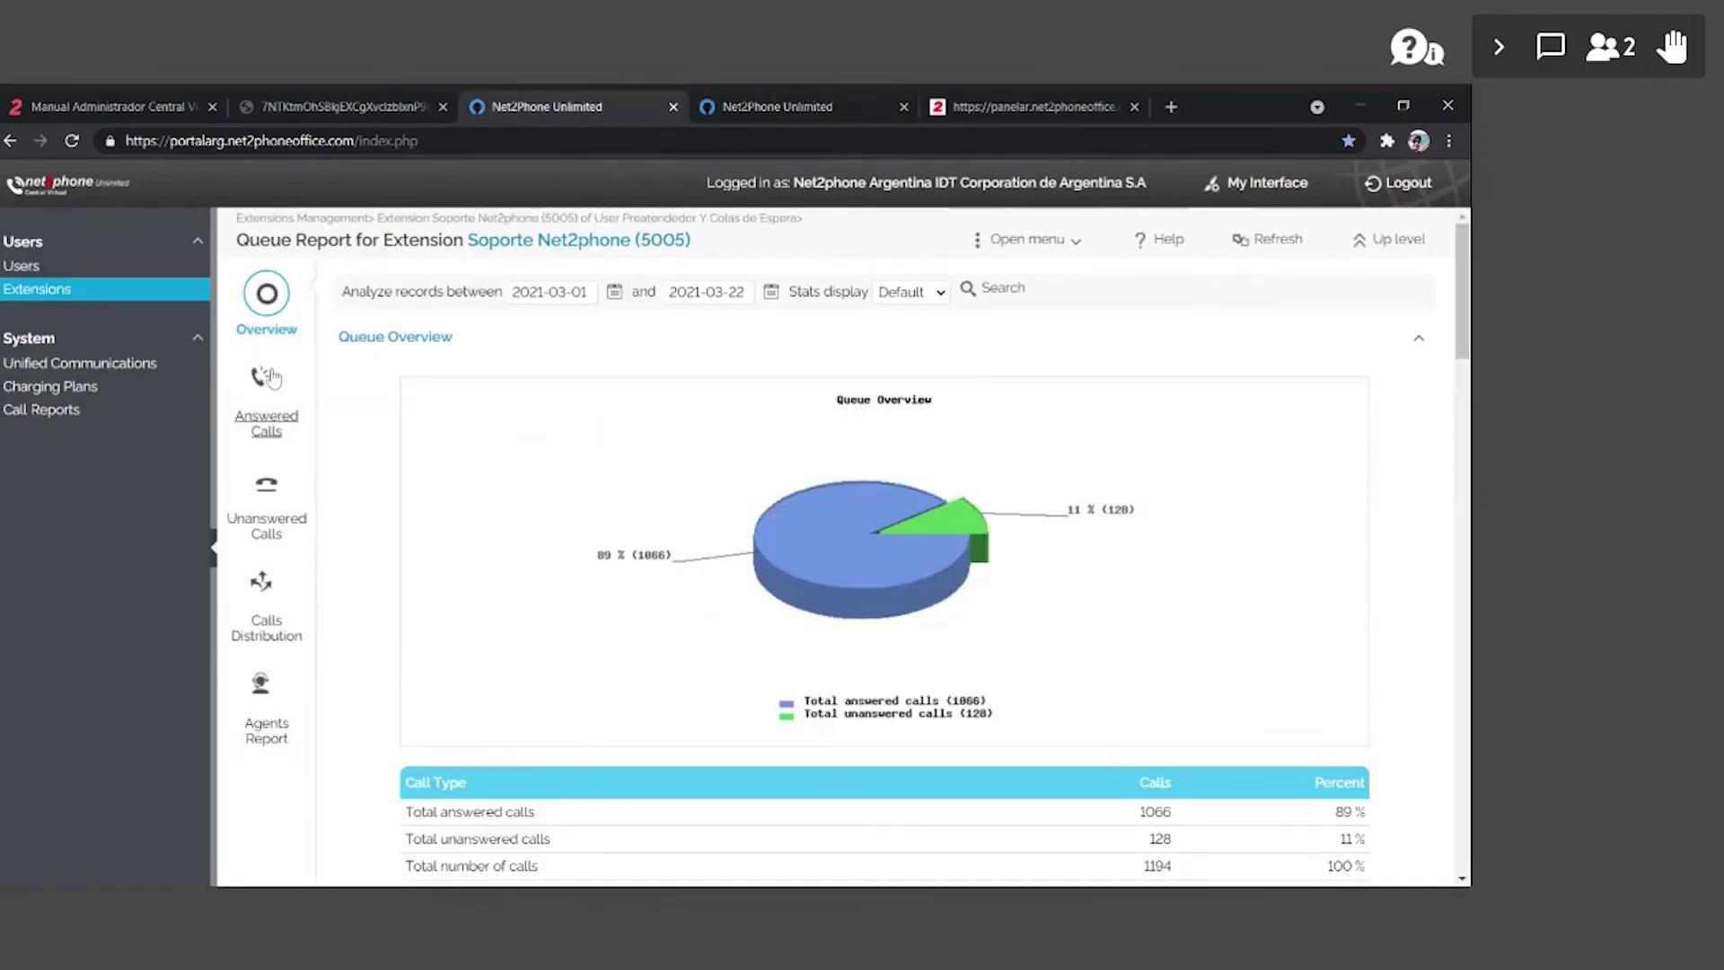
left_click(760, 106)
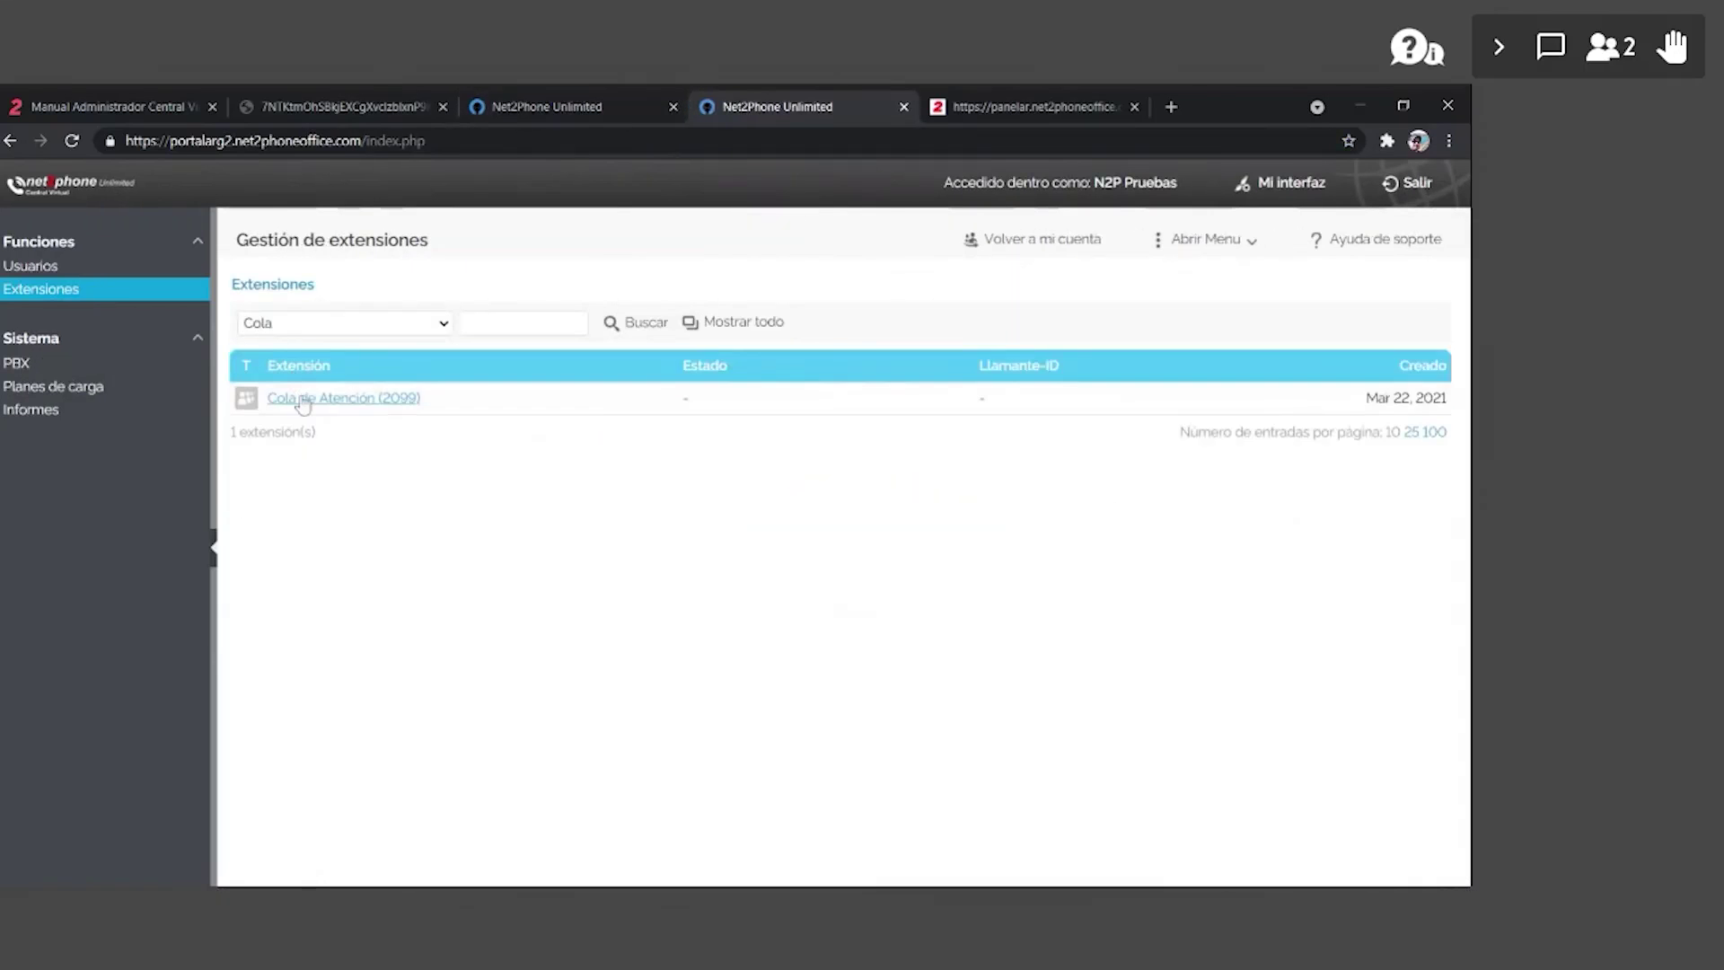
left_click(314, 395)
left_click(682, 341)
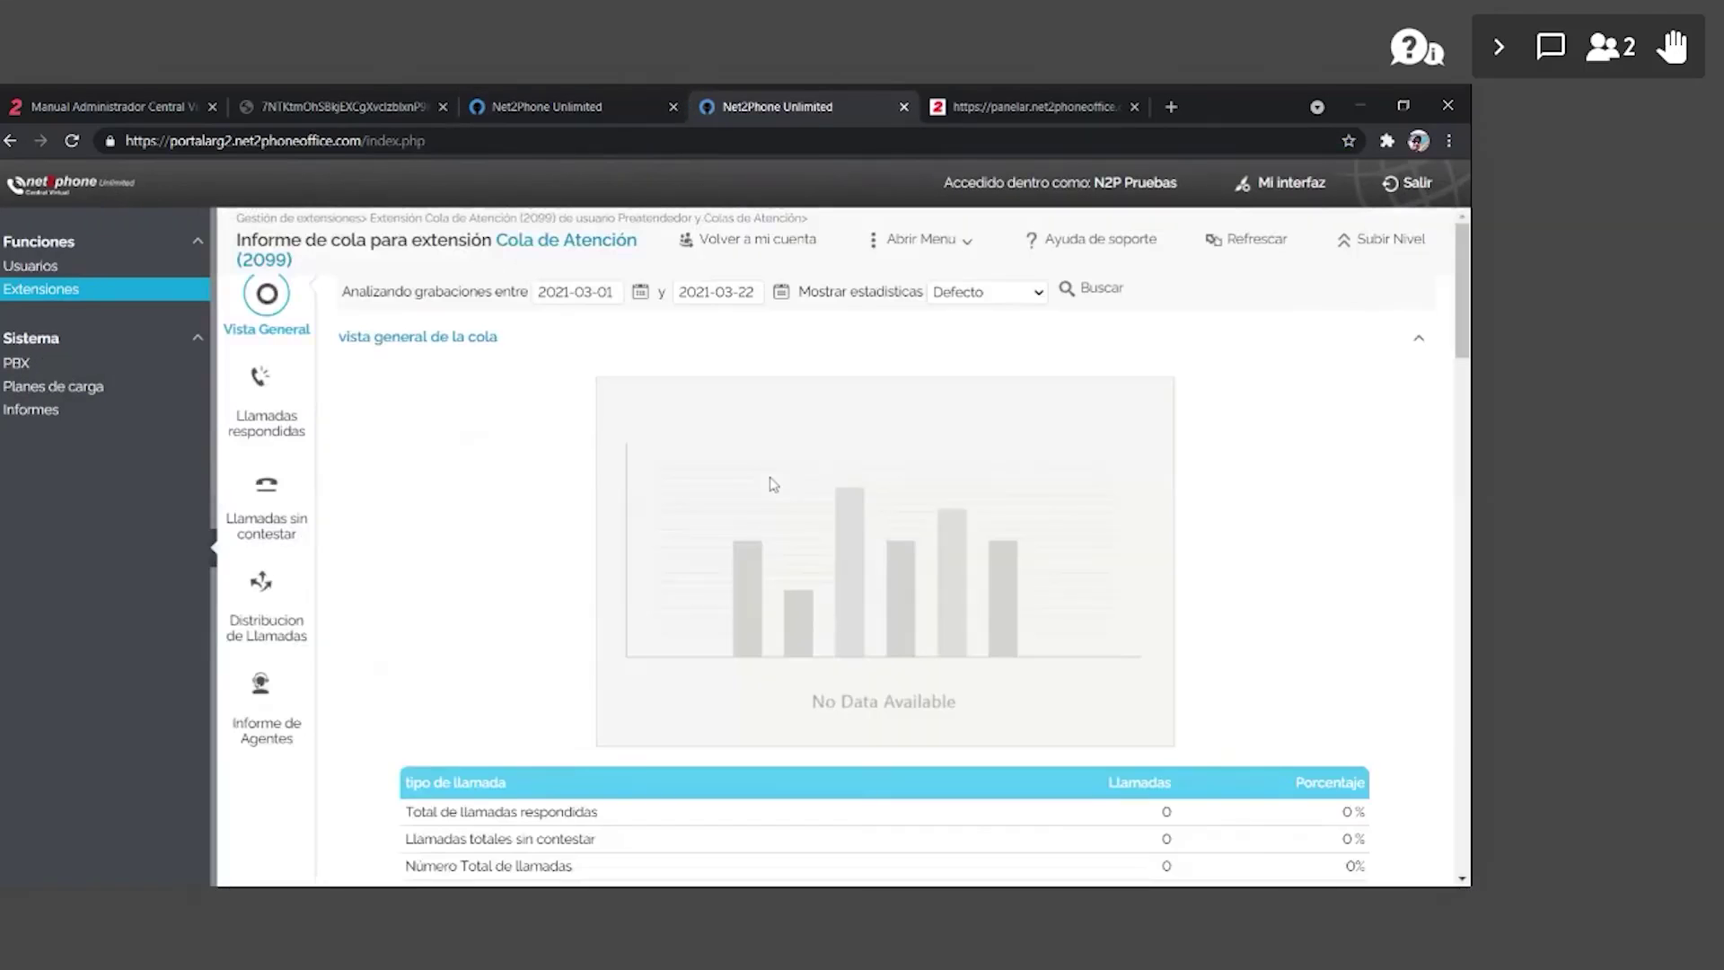
- Return to the Soporte Net2phone (5005) queue report and examine the queue overview and the start date of the analyzed period
left_click(519, 99)
scroll(626, 342, "down", 2)
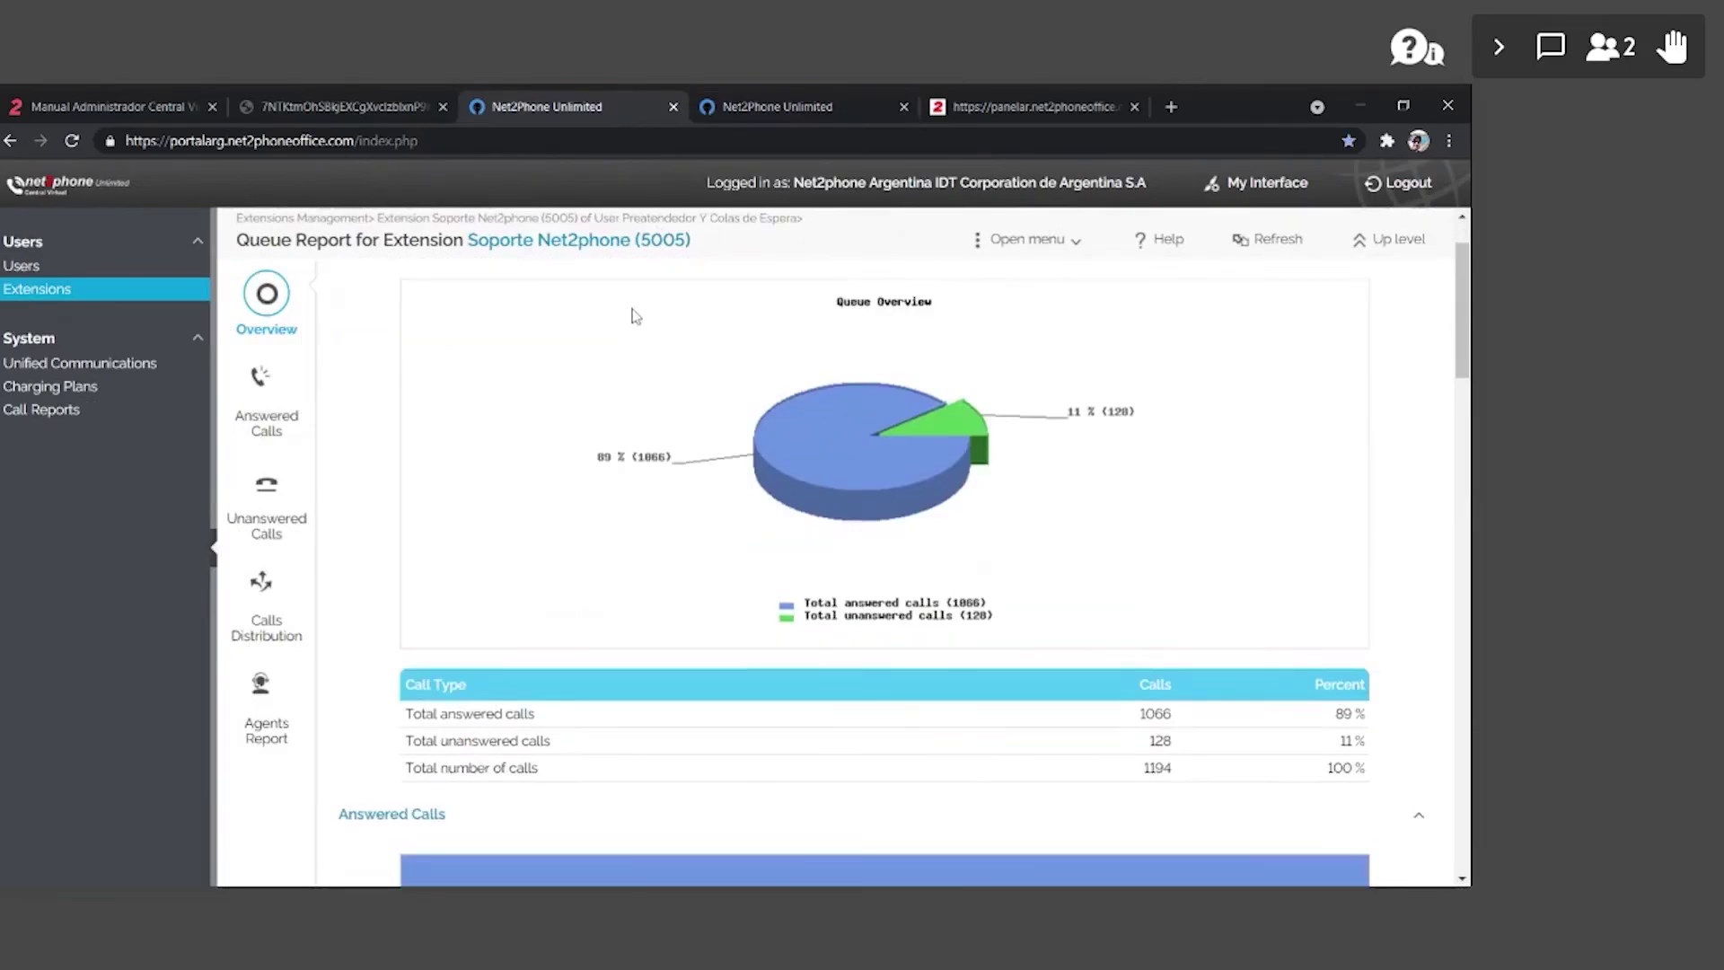
scroll(489, 404, "up", 1)
scroll(490, 413, "down", 1)
scroll(489, 422, "up", 1)
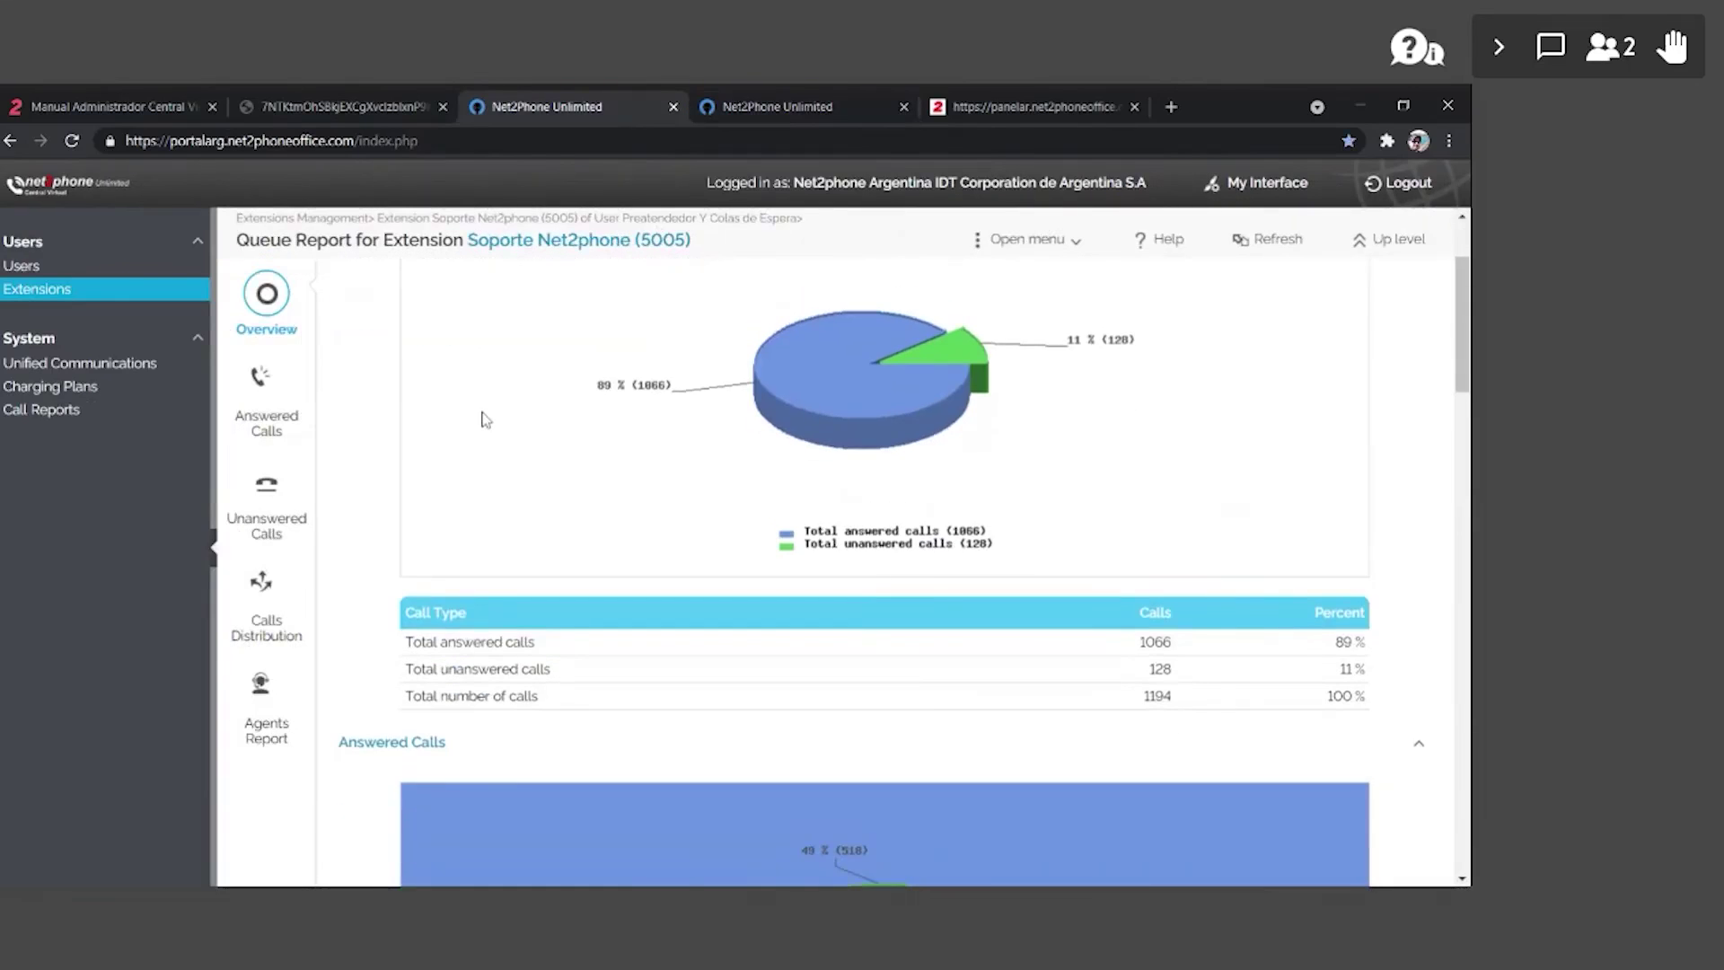
scroll(826, 476, "up", 1)
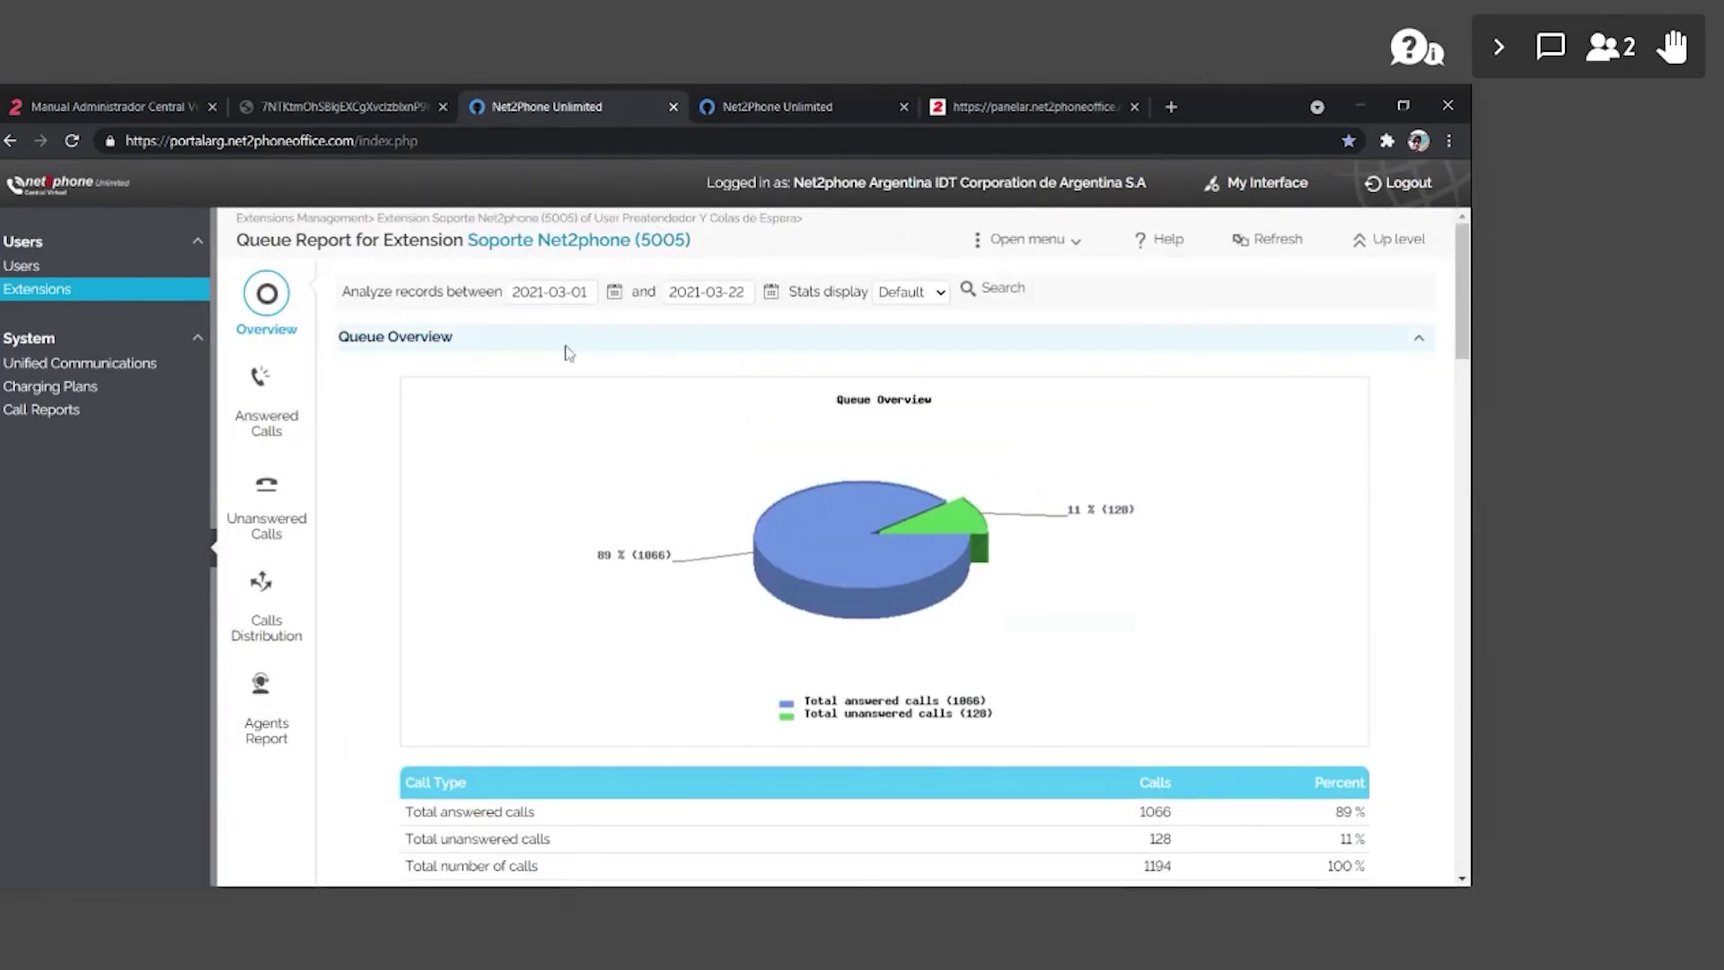
left_click(547, 292)
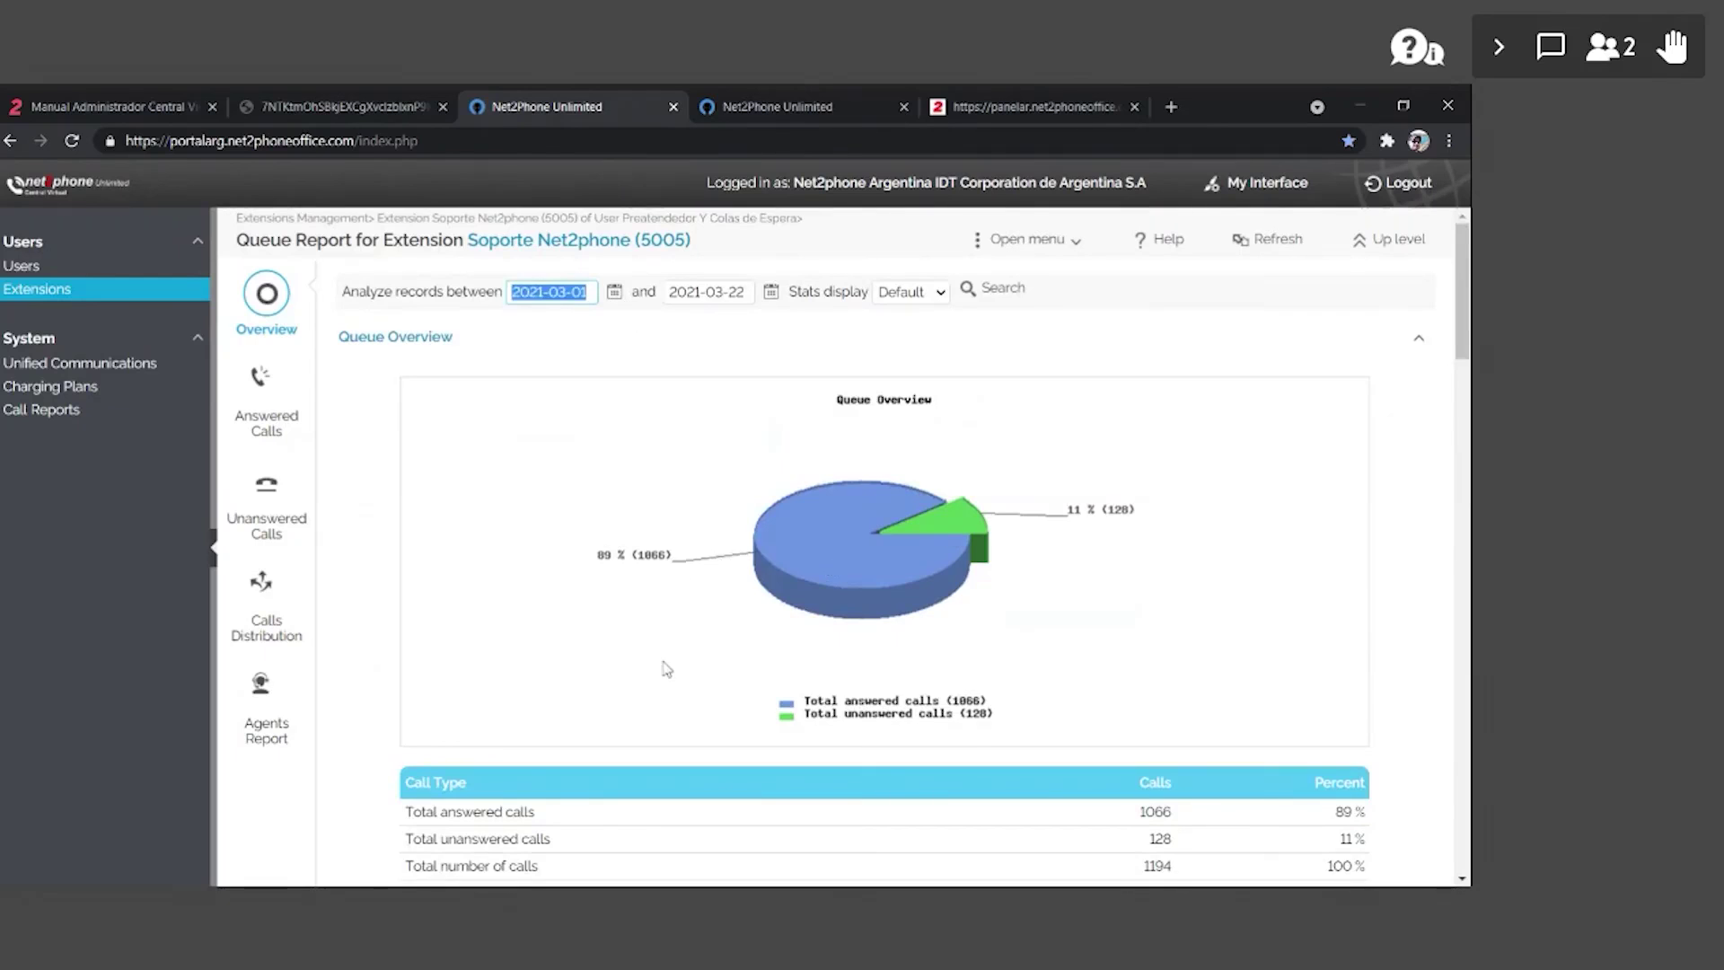
- Examine the answered and unanswered call charts and call type tables in the Soporte Net2phone (5005) overview
scroll(662, 669, "down", 3)
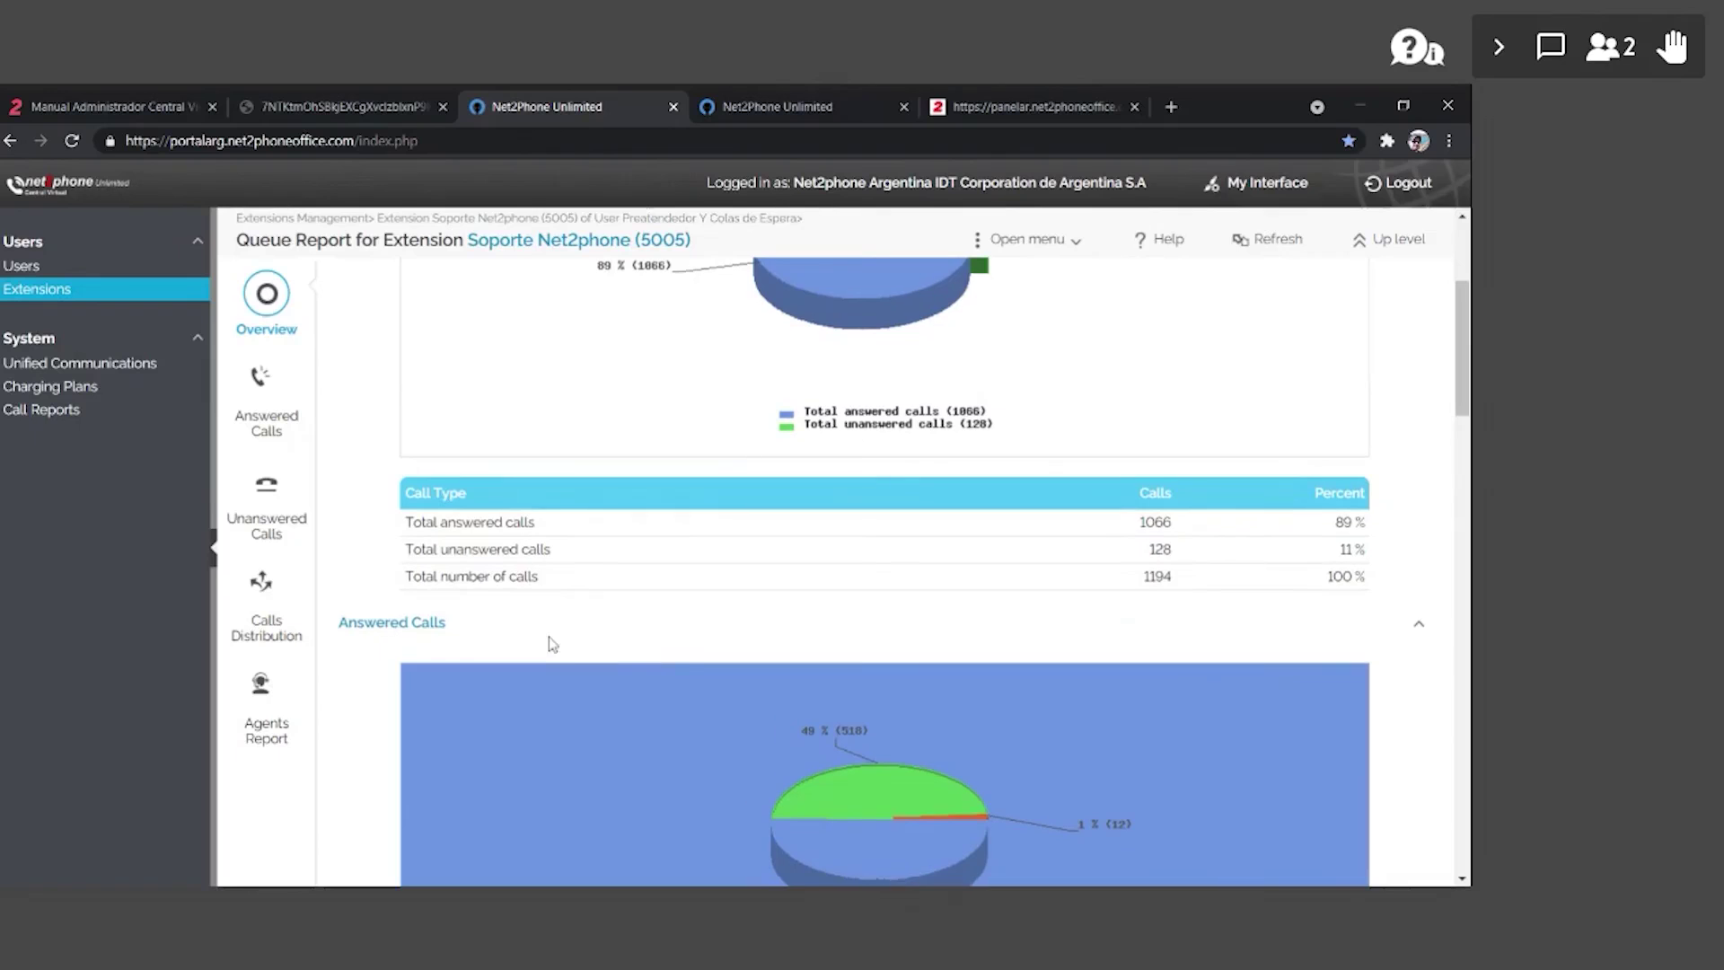
scroll(552, 644, "down", 3)
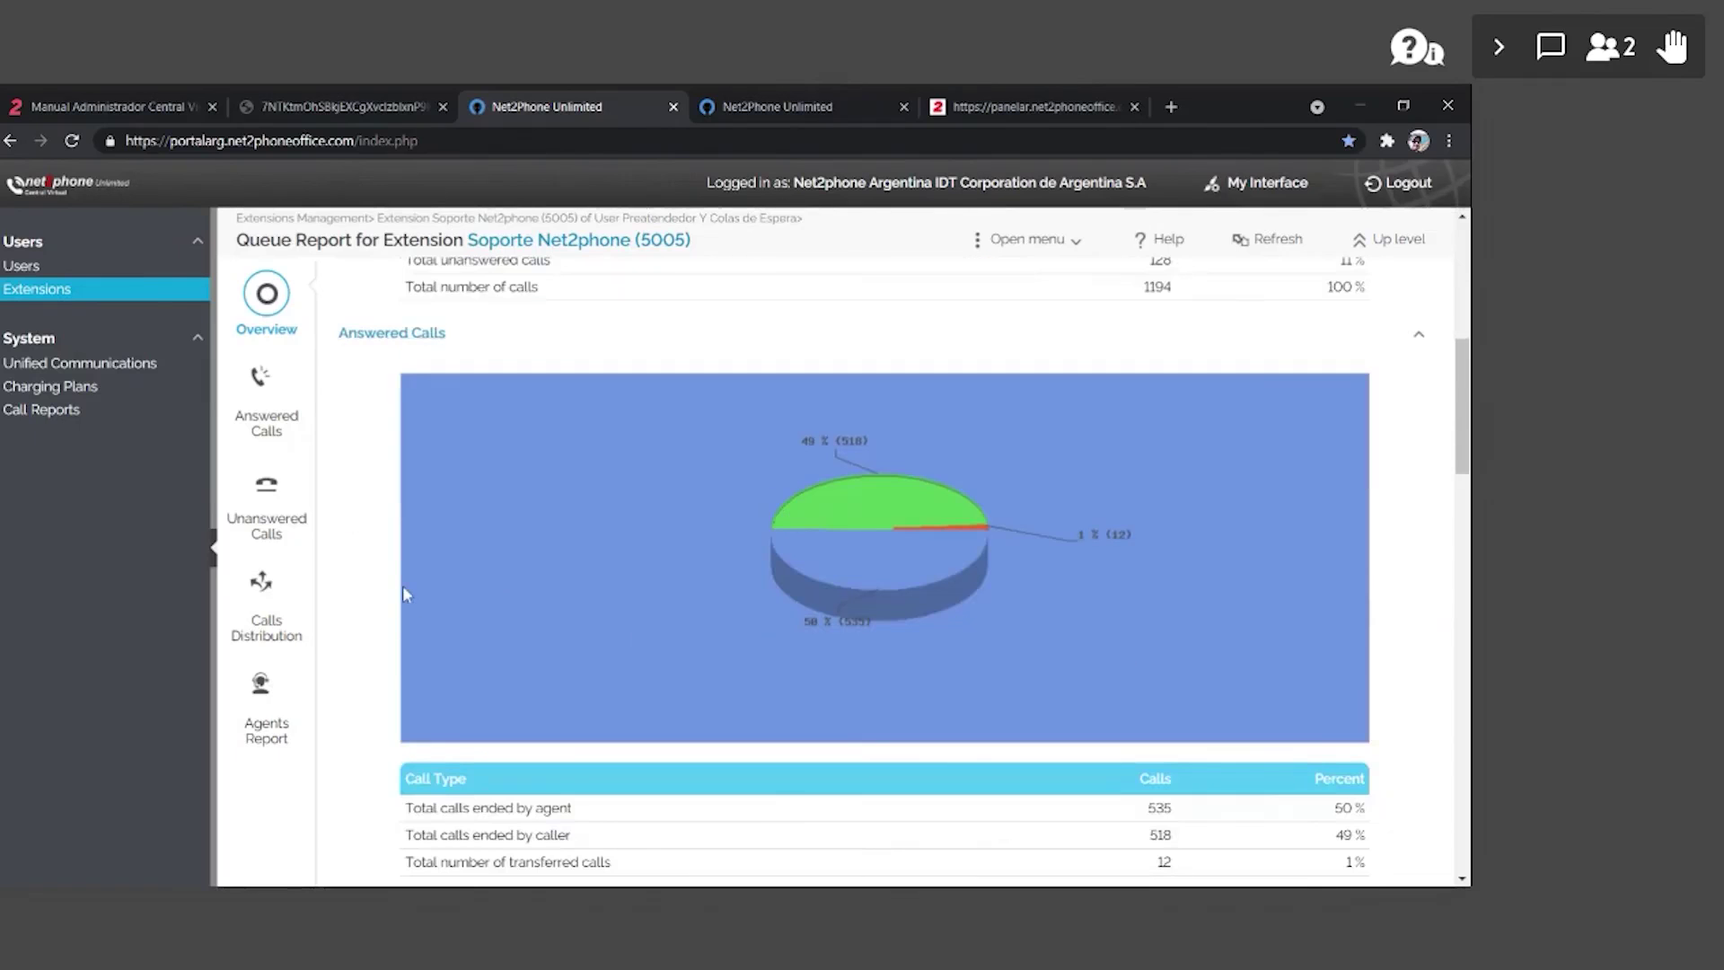
scroll(613, 618, "down", 2)
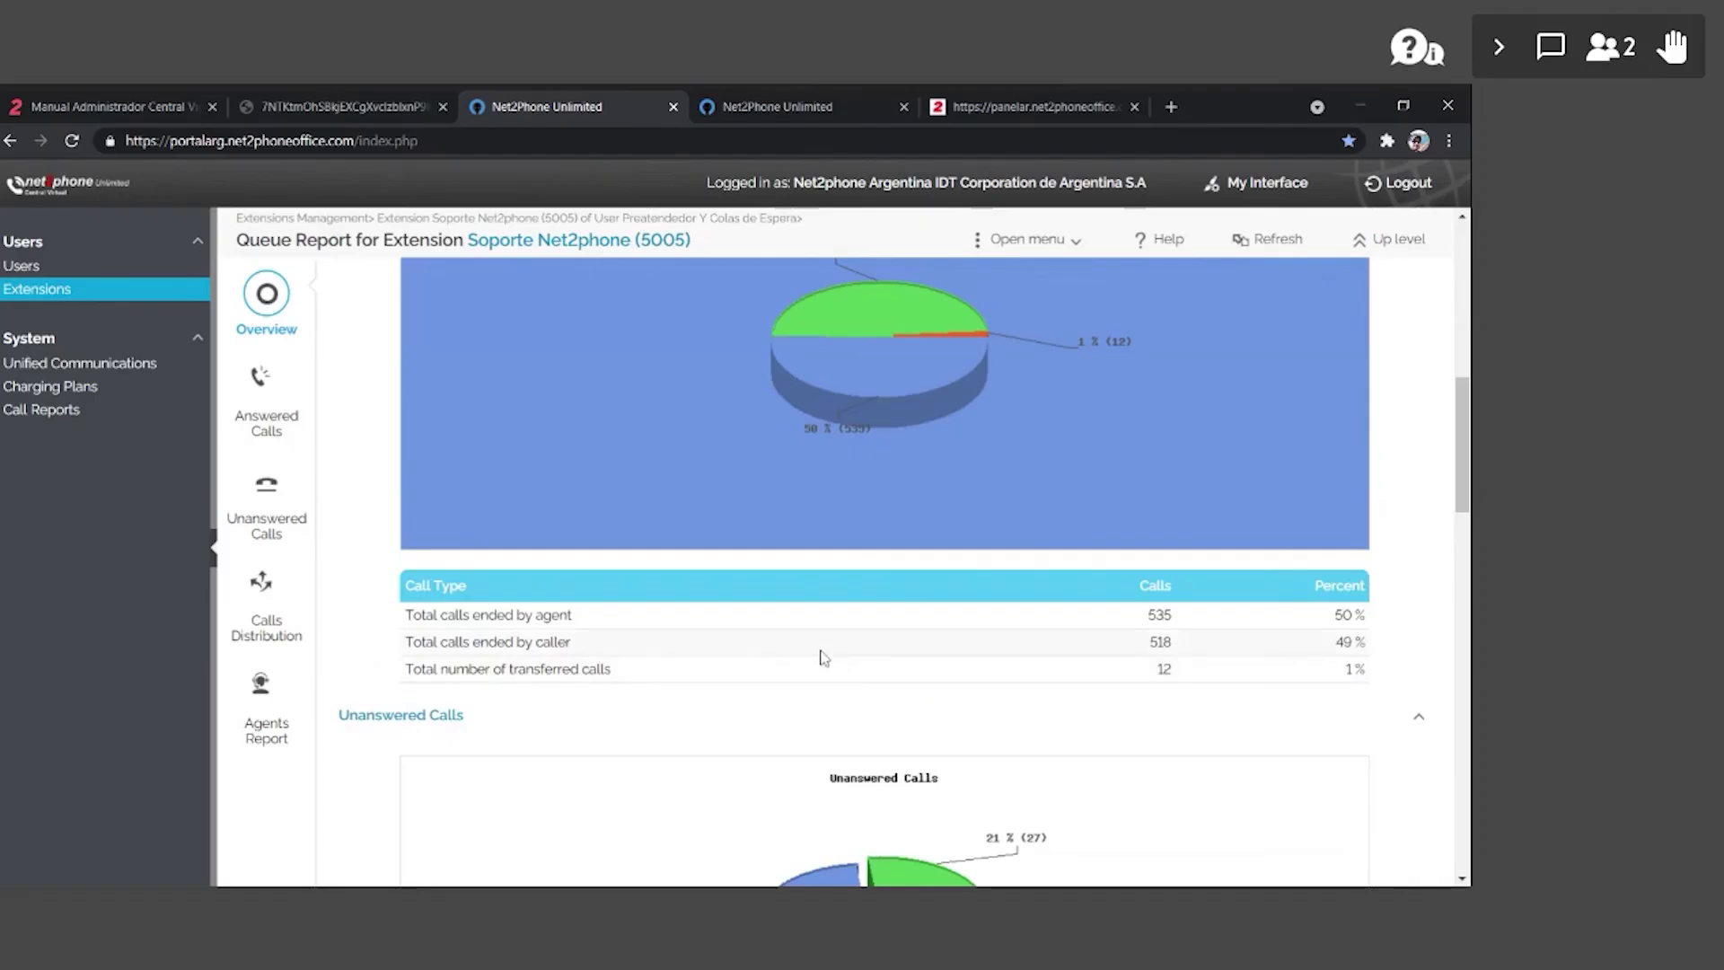
scroll(811, 653, "down", 5)
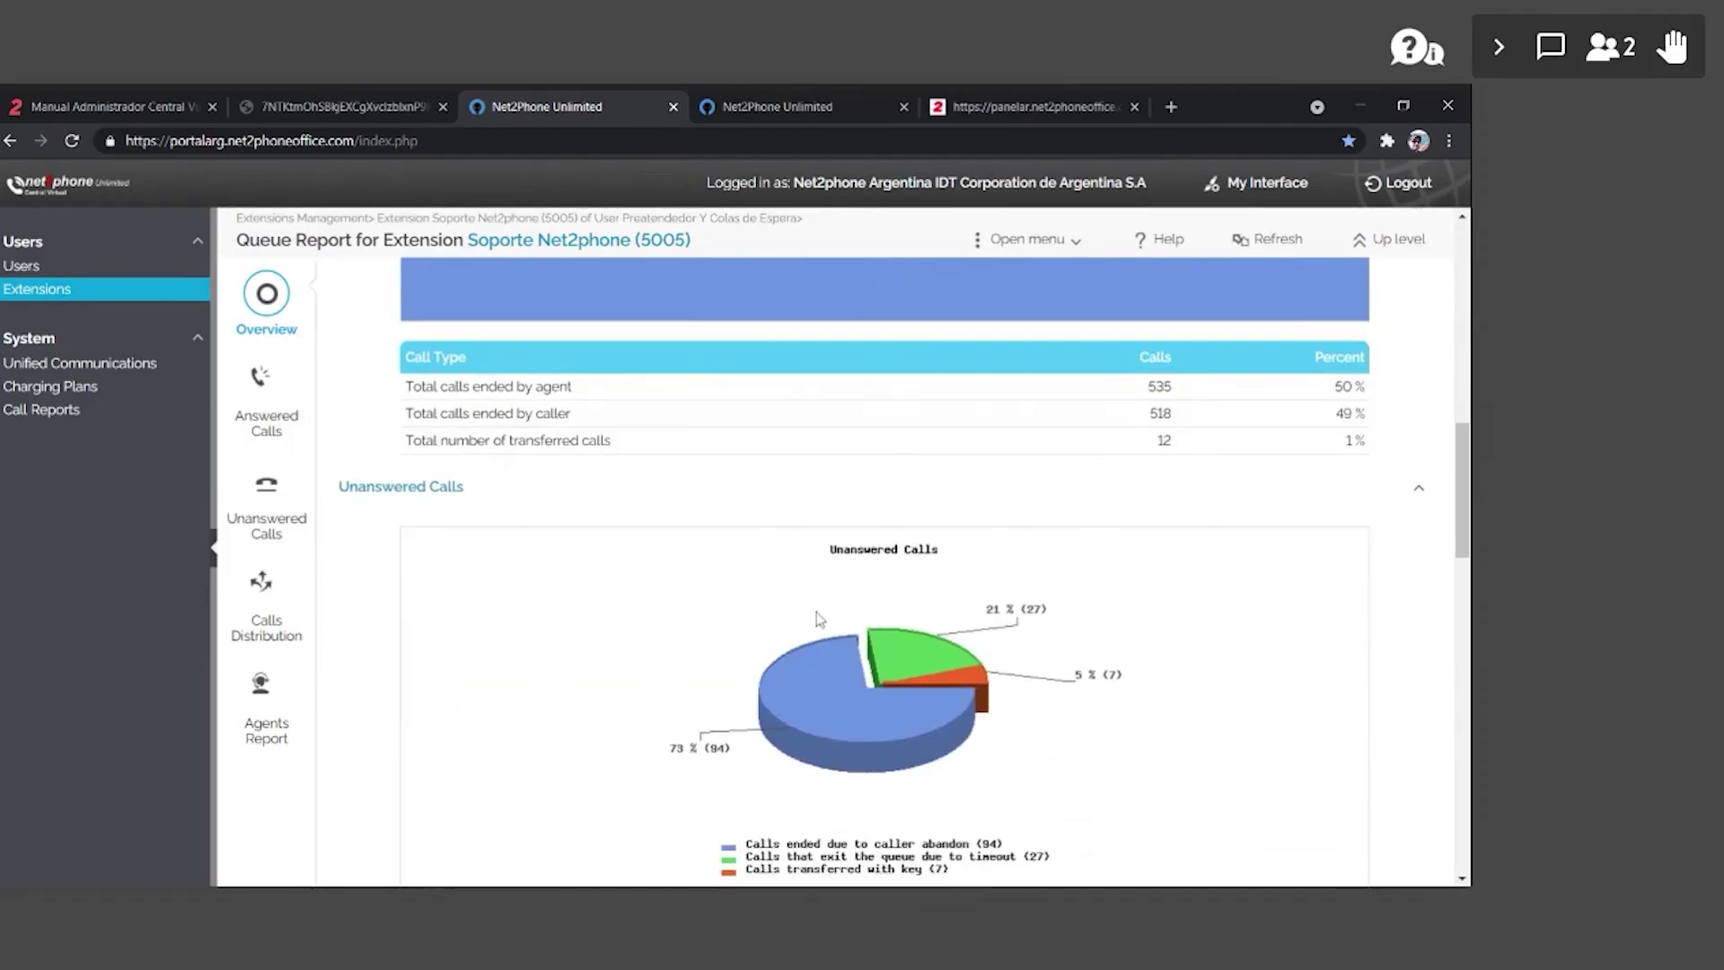
scroll(669, 582, "down", 1)
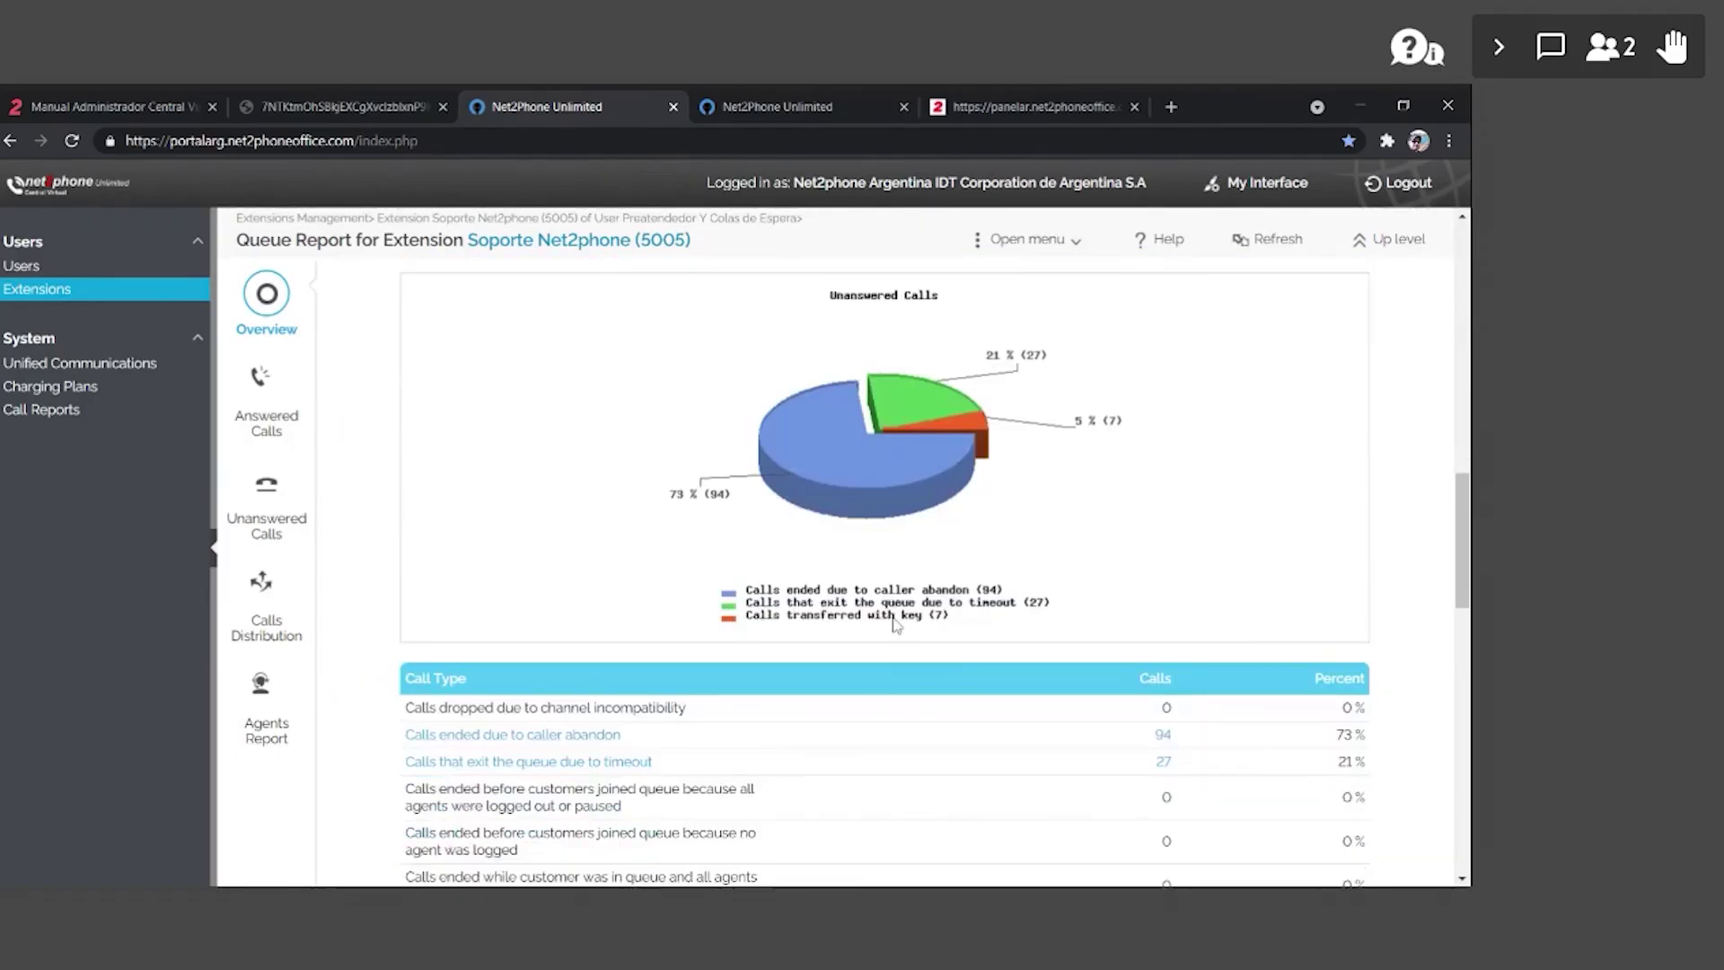
scroll(974, 611, "up", 1)
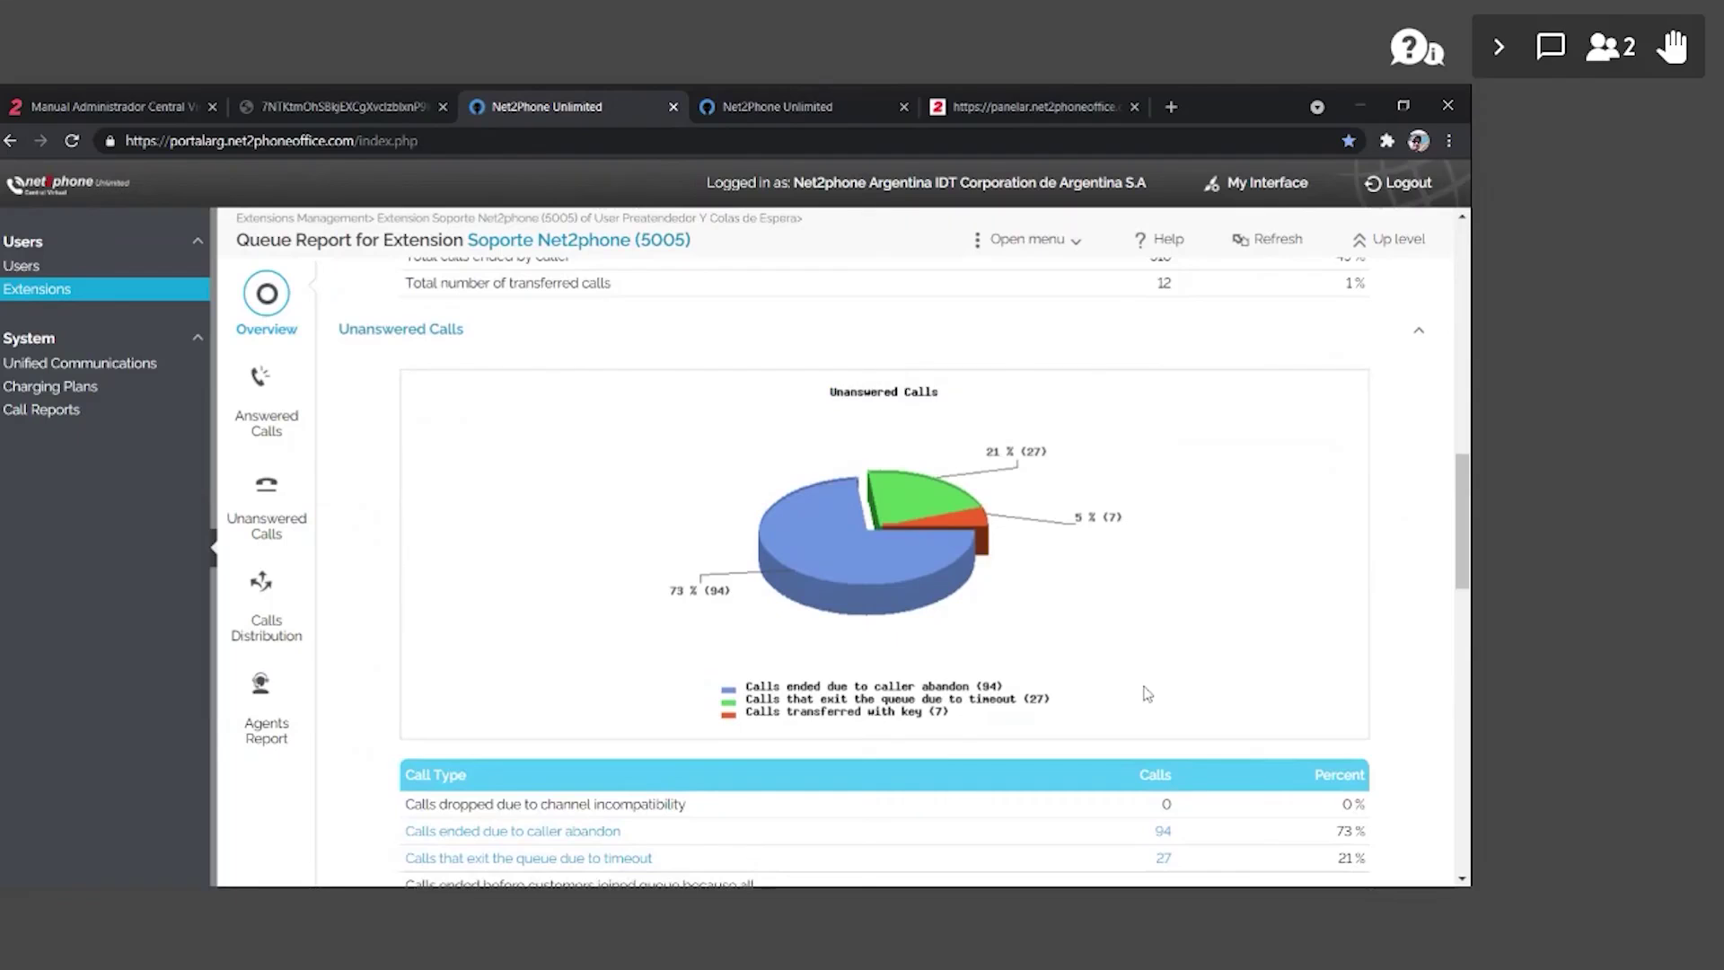
scroll(821, 666, "down", 1)
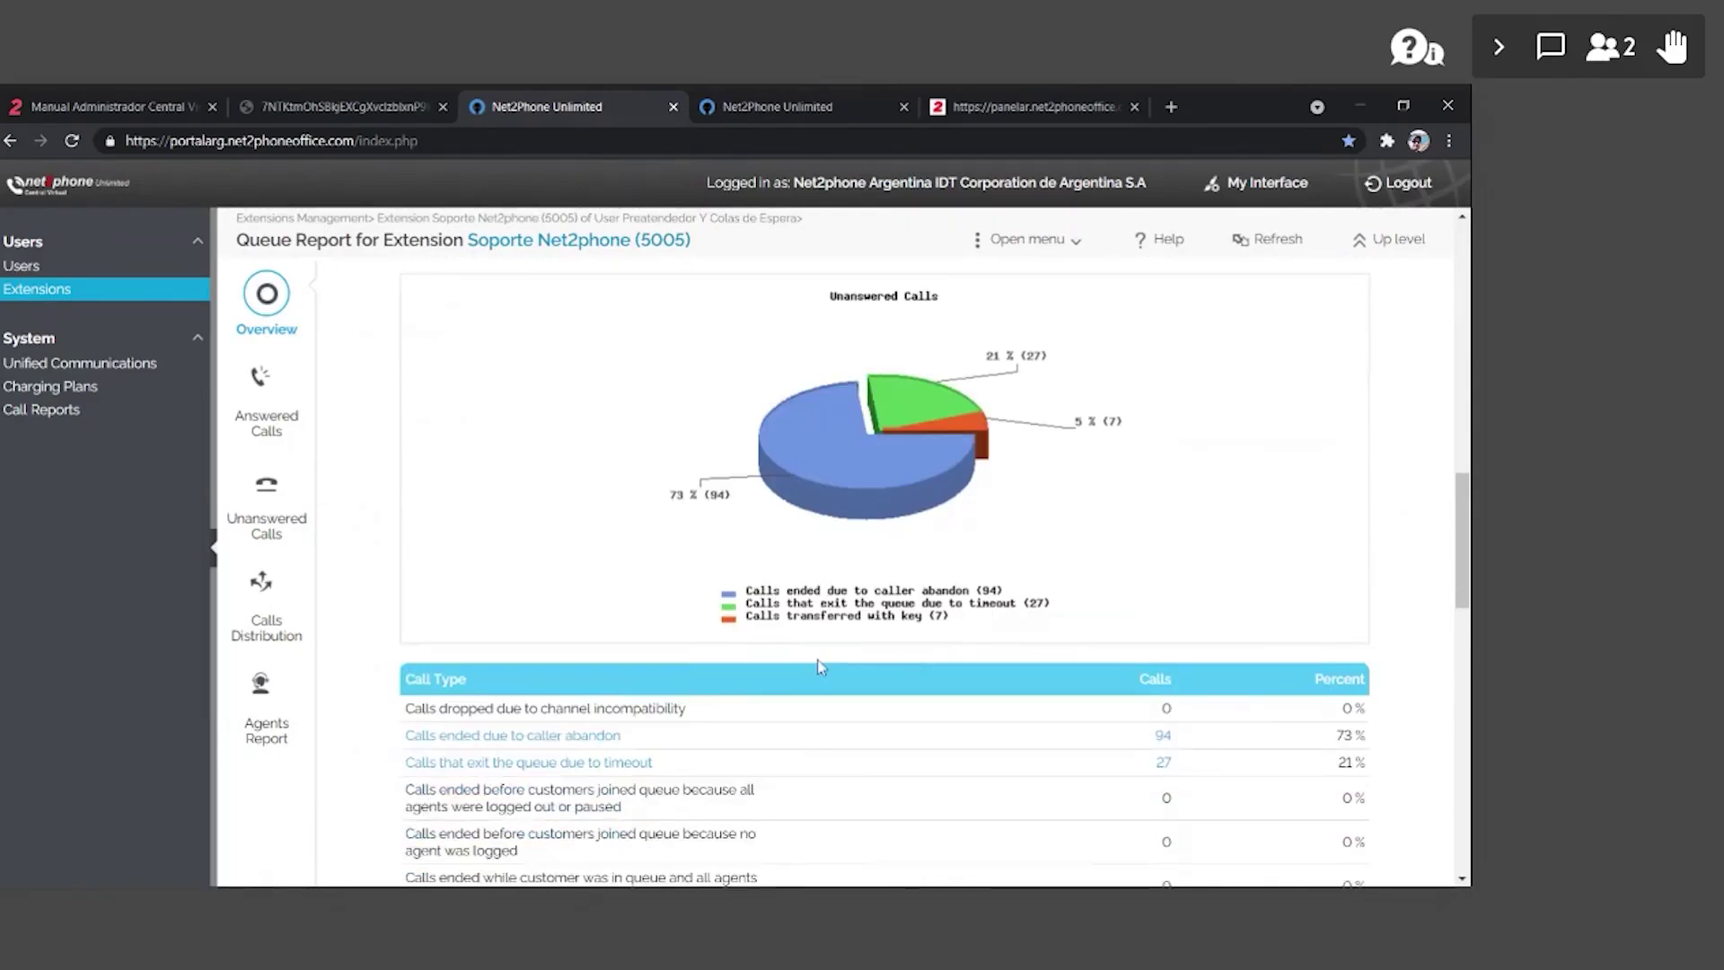
scroll(386, 550, "up", 2)
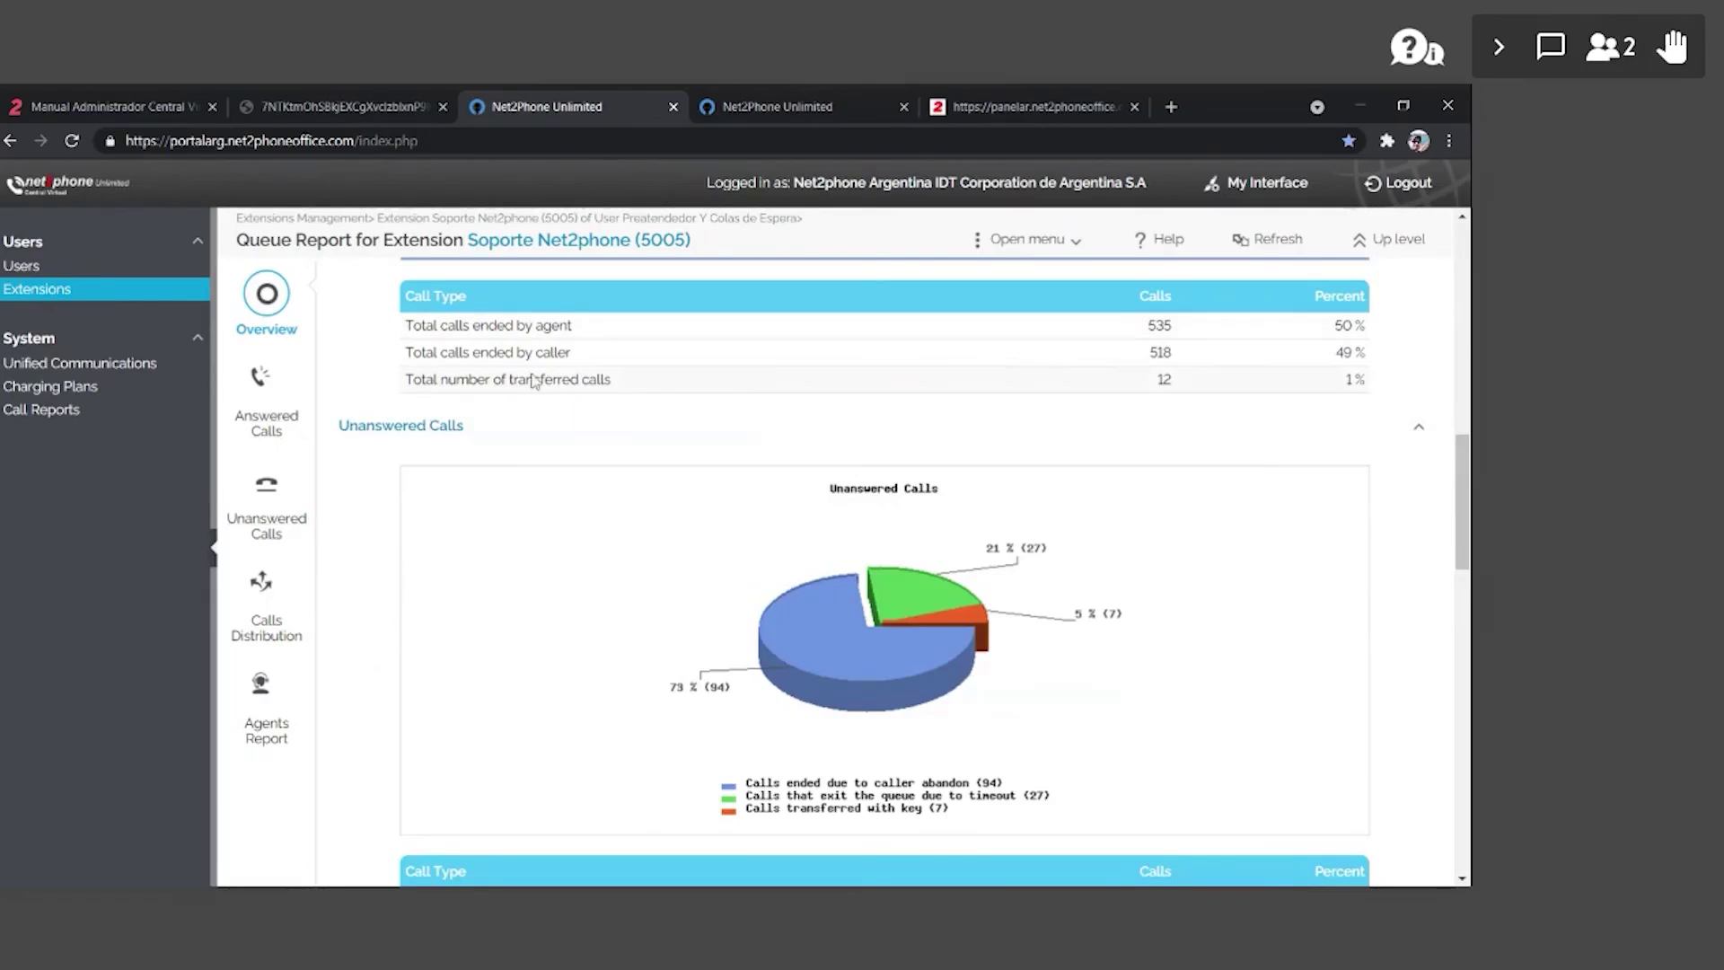
- Open the answered calls report for Soporte Net2phone (5005) and examine its queue summary, agent distribution and service level agreement sections
left_click(266, 417)
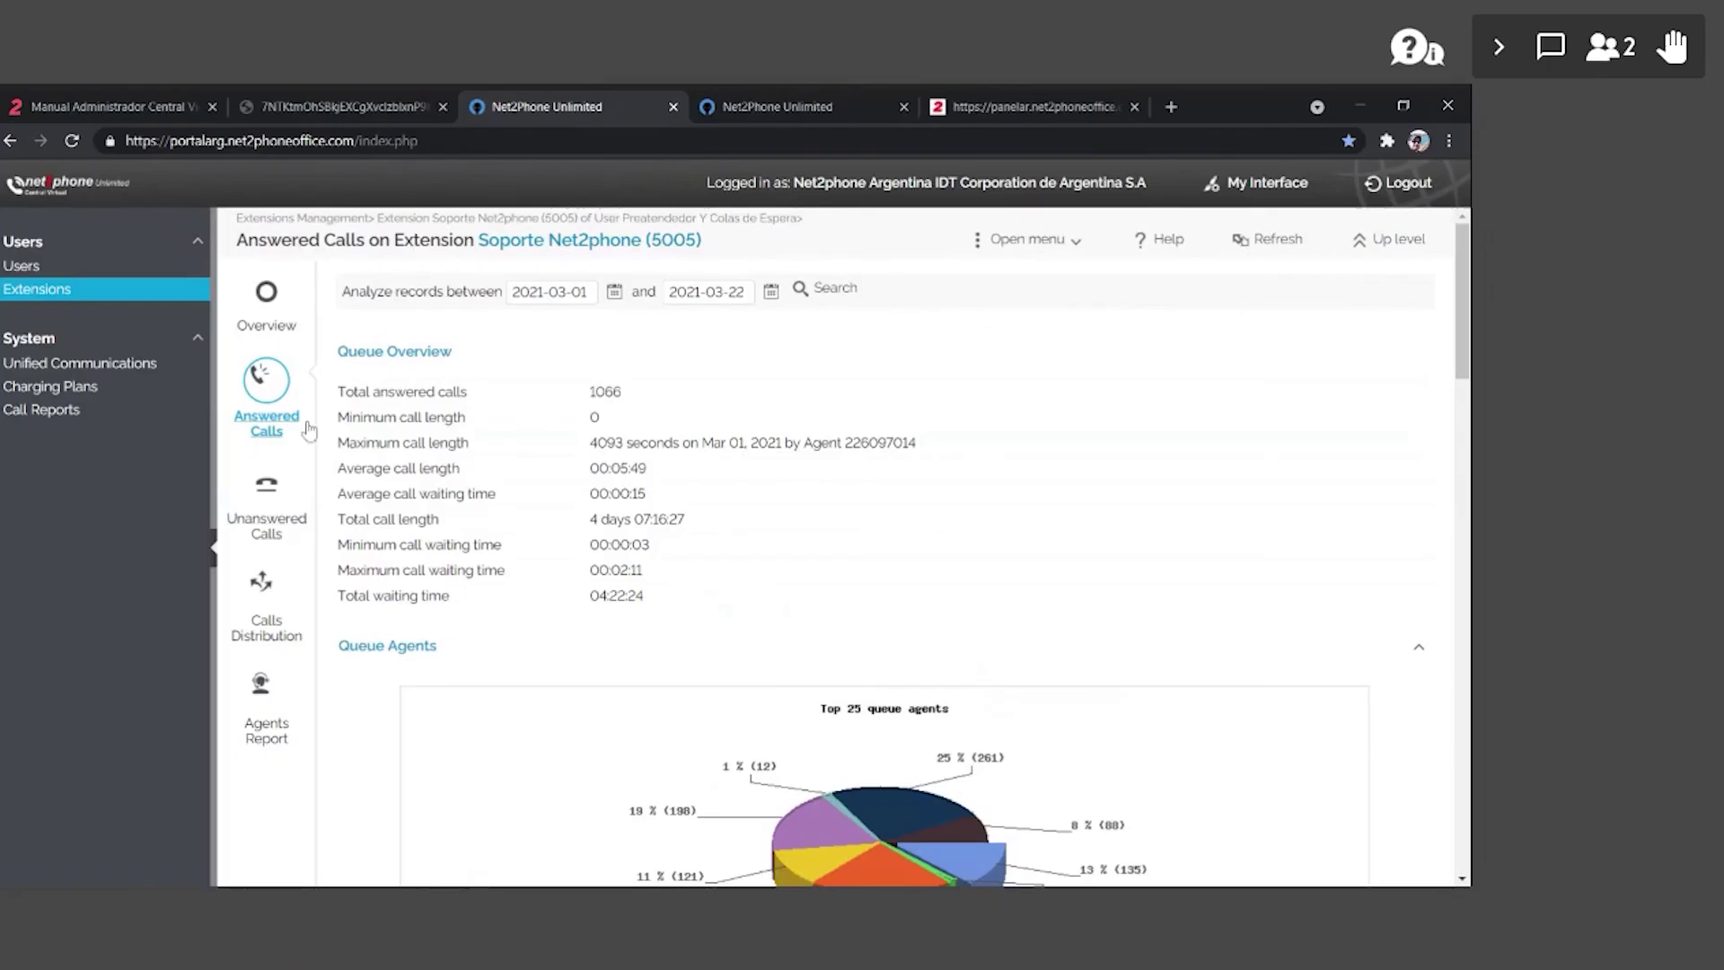
scroll(761, 518, "down", 3)
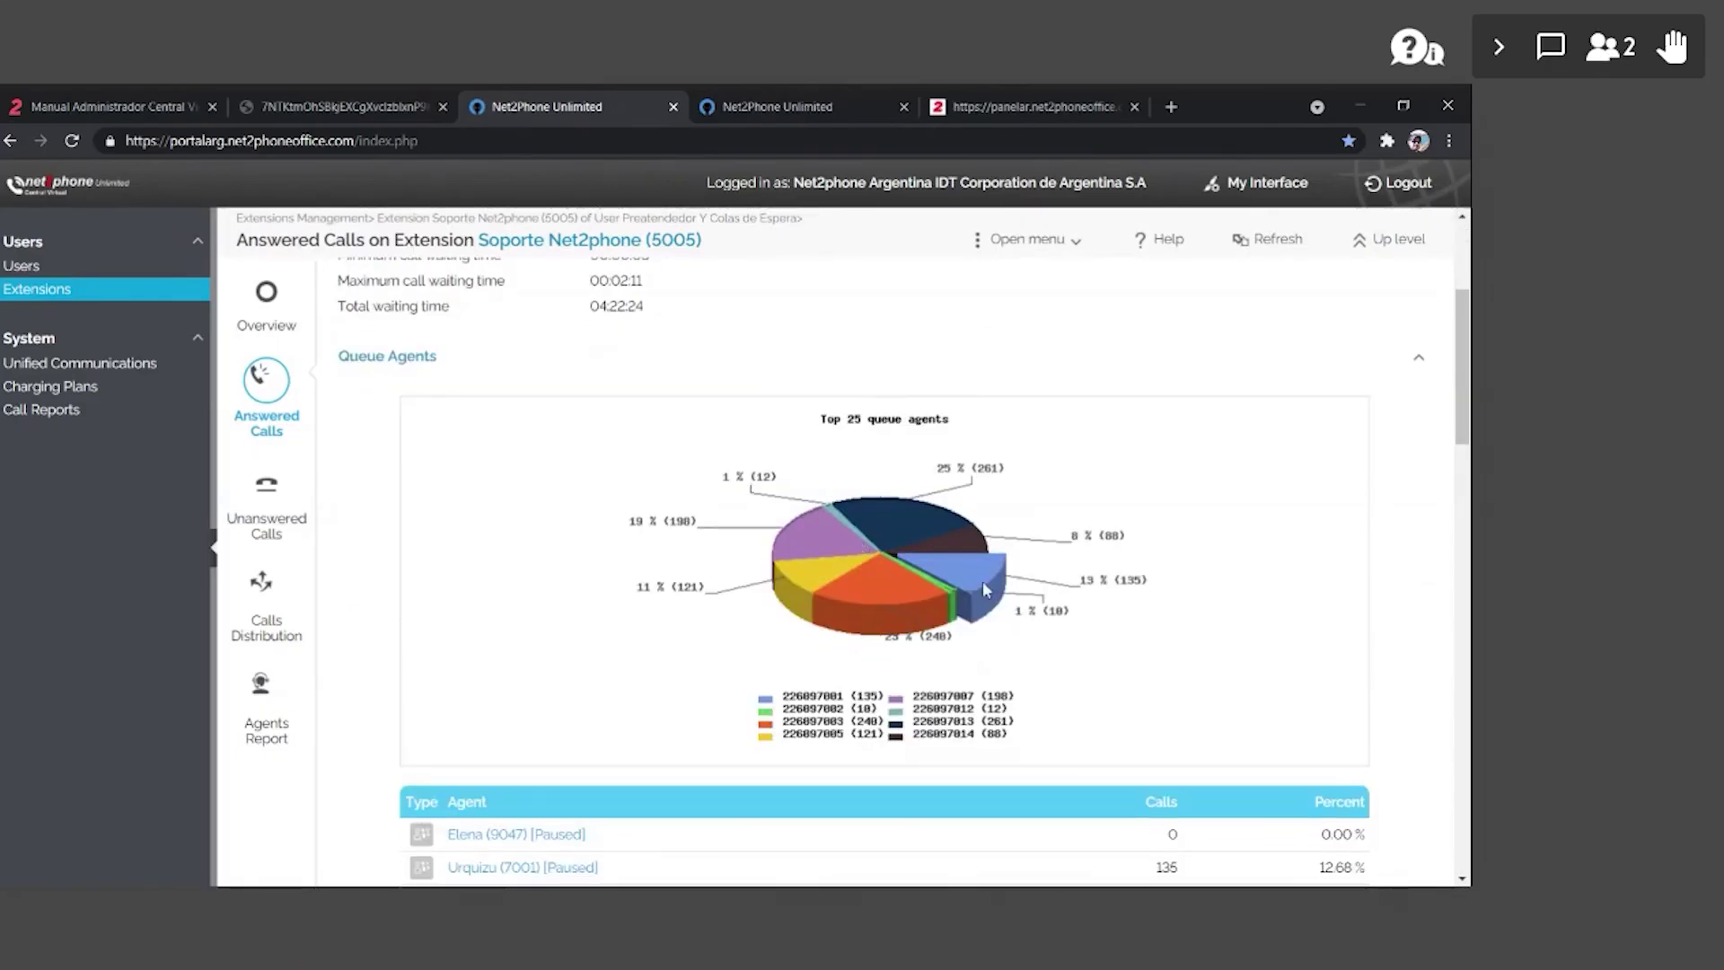
scroll(1056, 675, "down", 3)
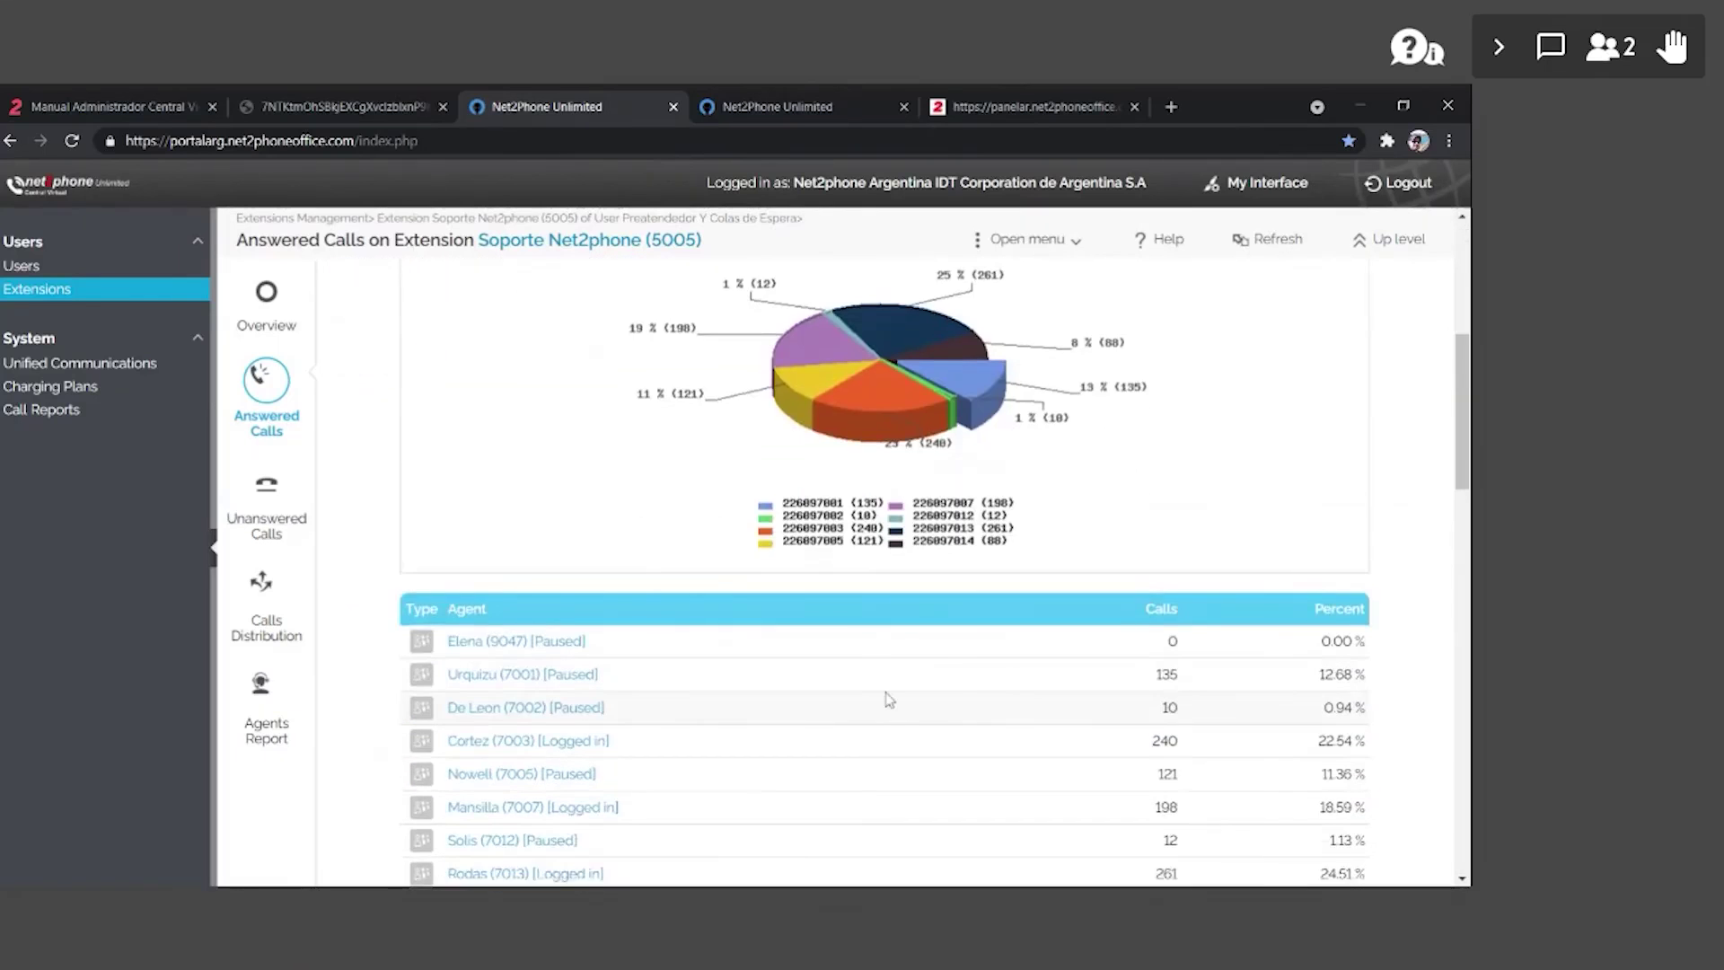
scroll(846, 616, "down", 7)
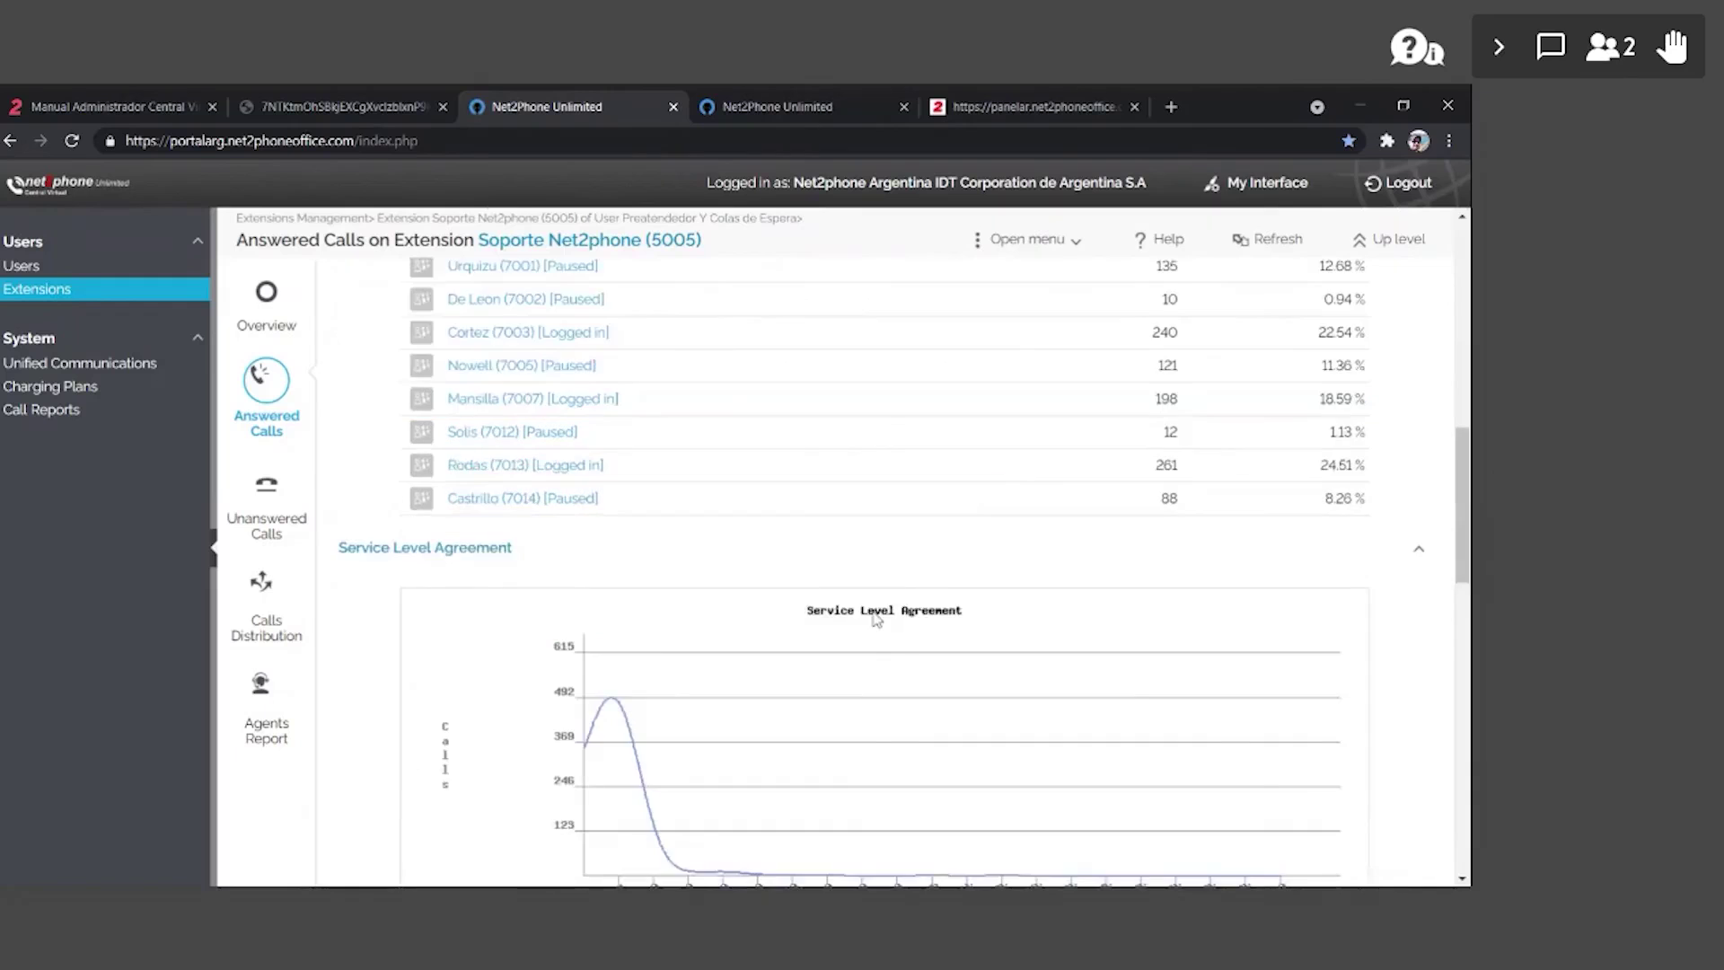
scroll(778, 644, "down", 1)
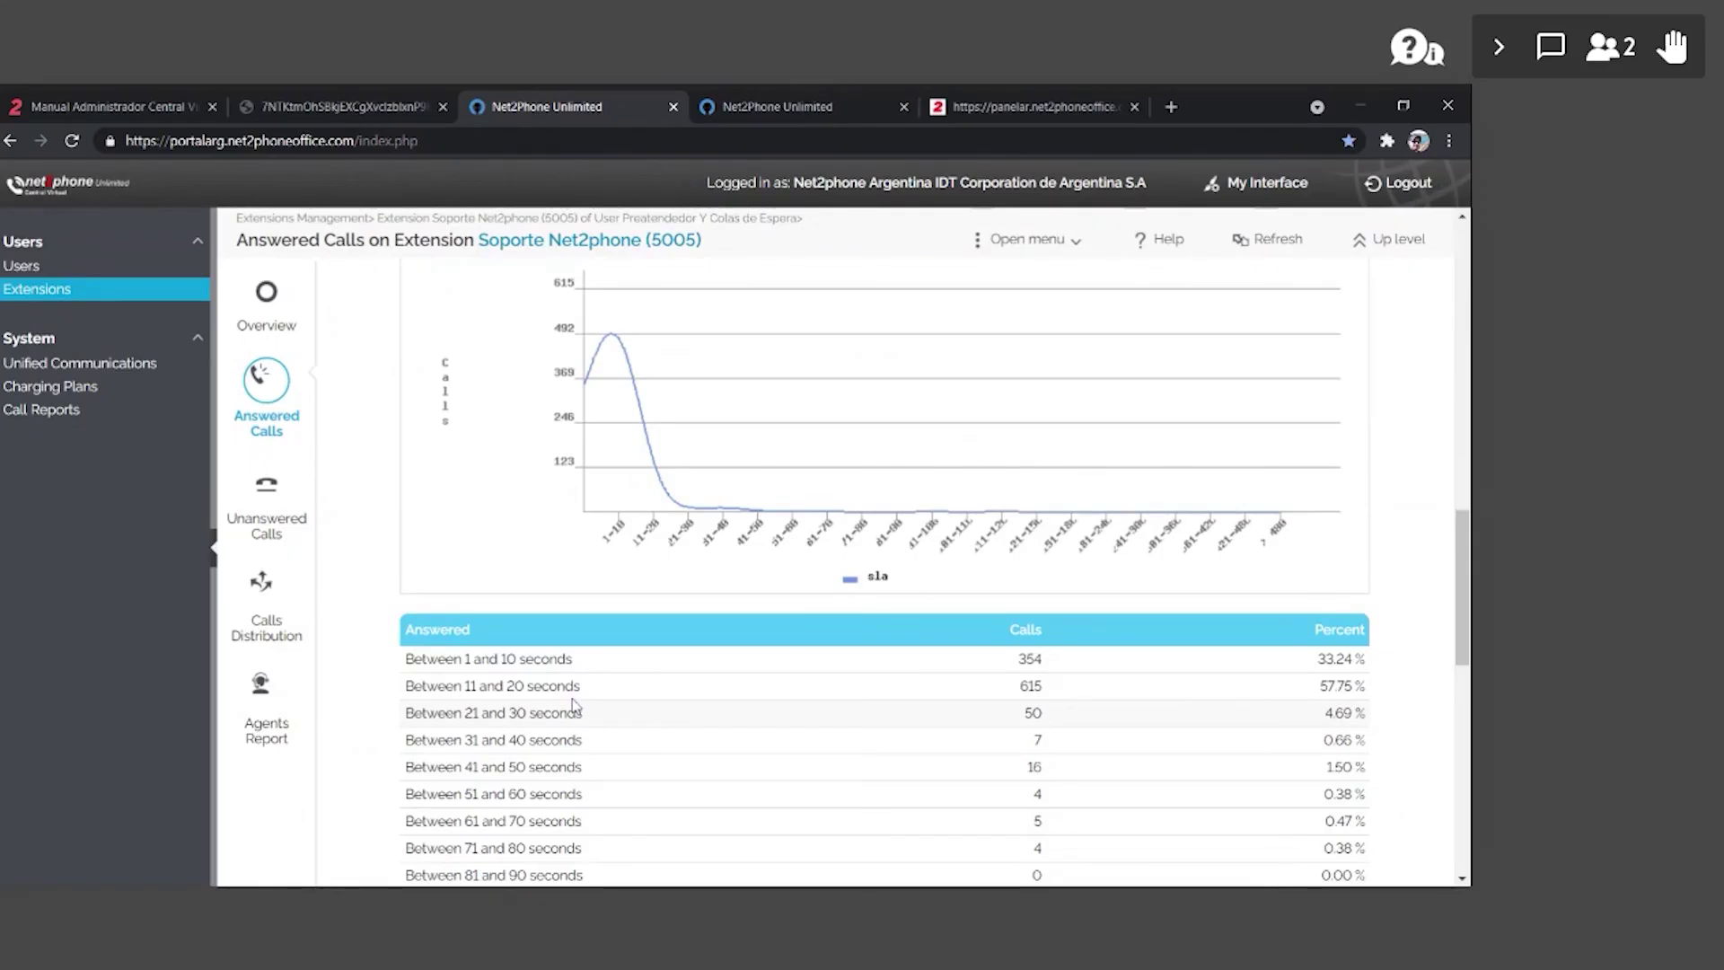
scroll(808, 646, "up", 5)
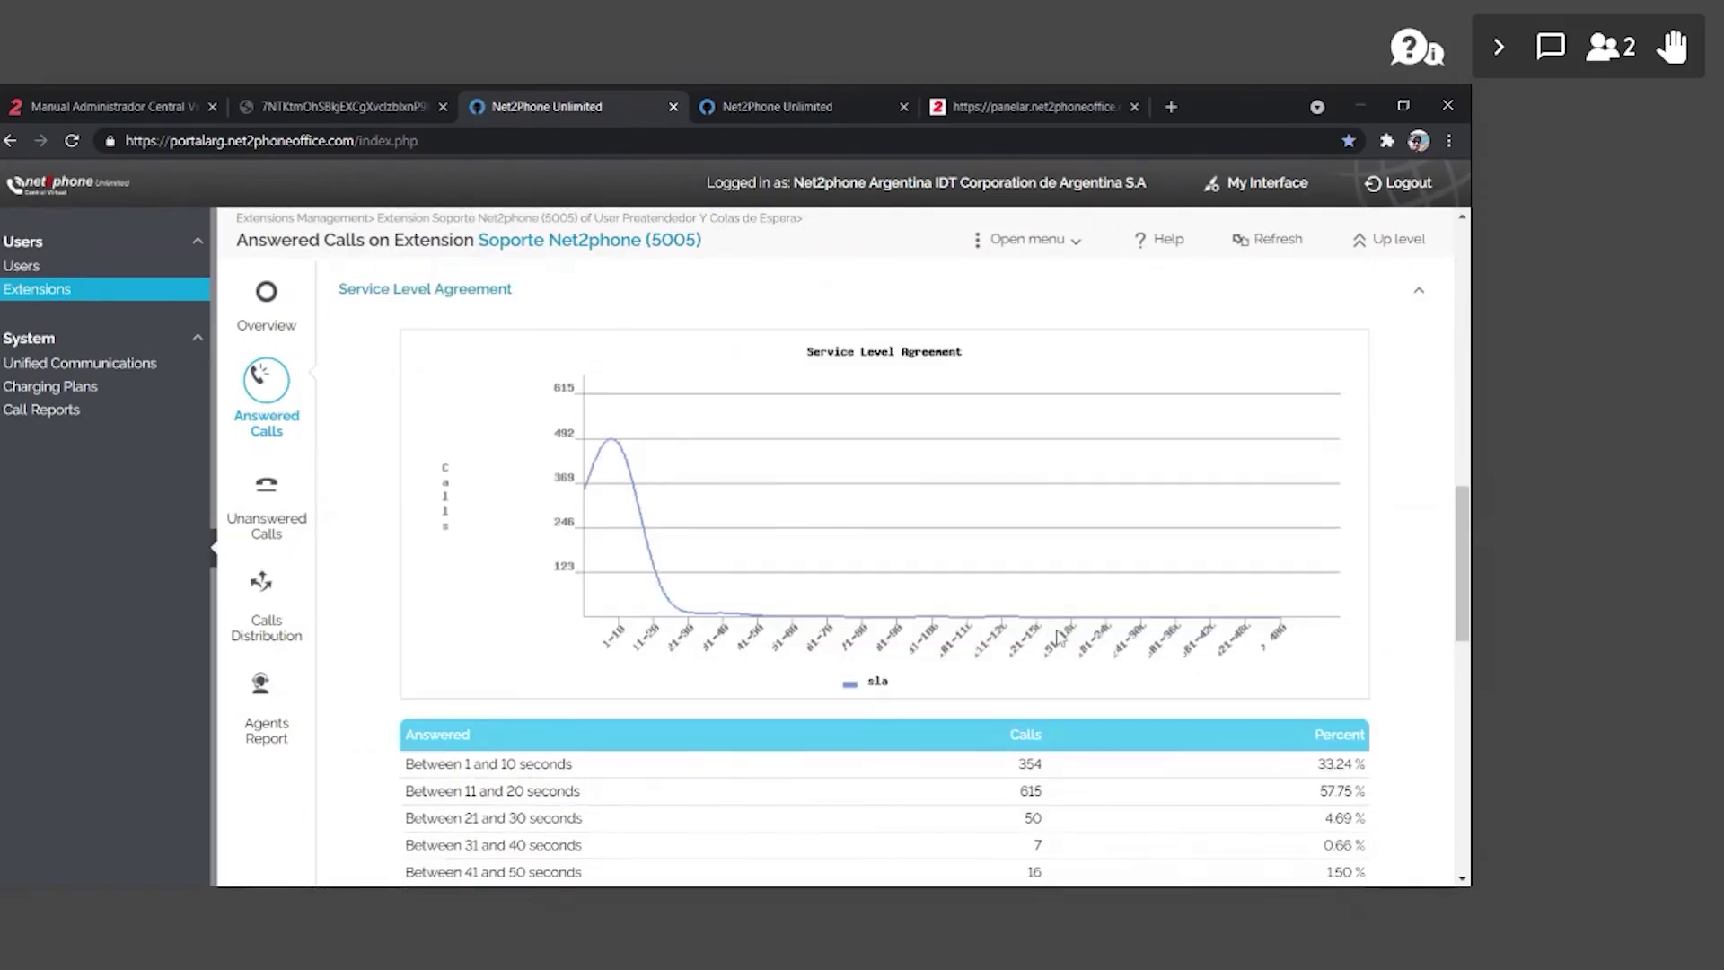
- Open the unanswered calls report for Soporte Net2phone (5005) and examine the chart and table of calls by waiting time
scroll(851, 608, "up", 4)
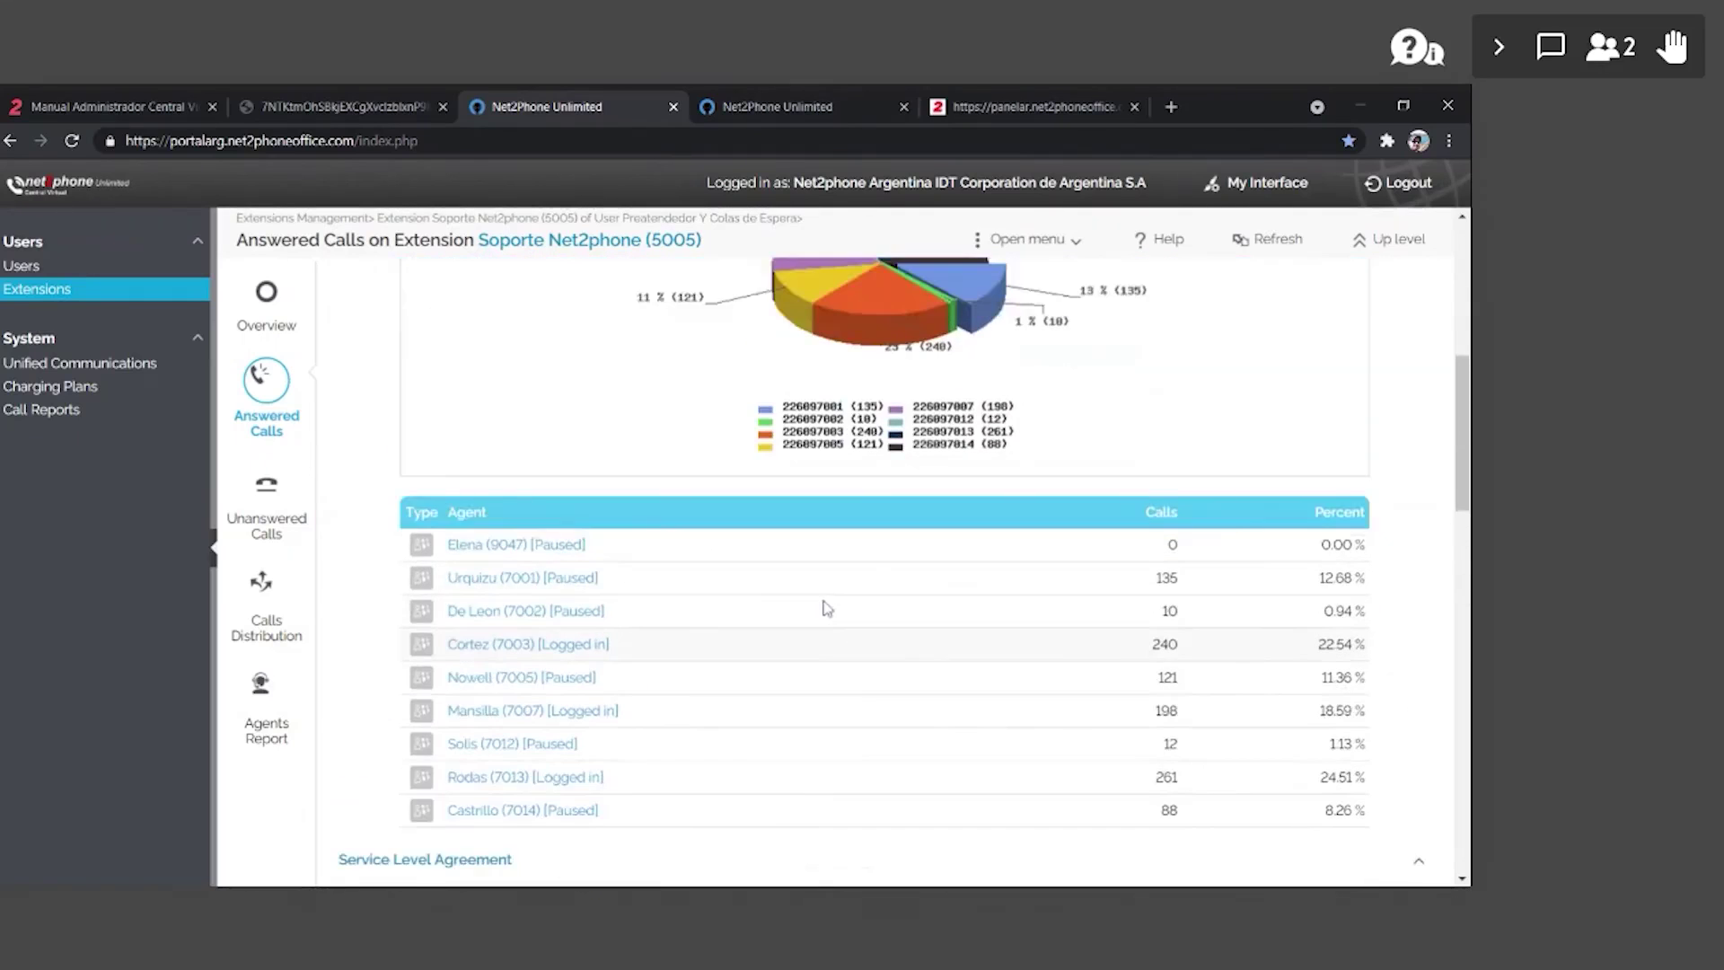
scroll(415, 588, "up", 3)
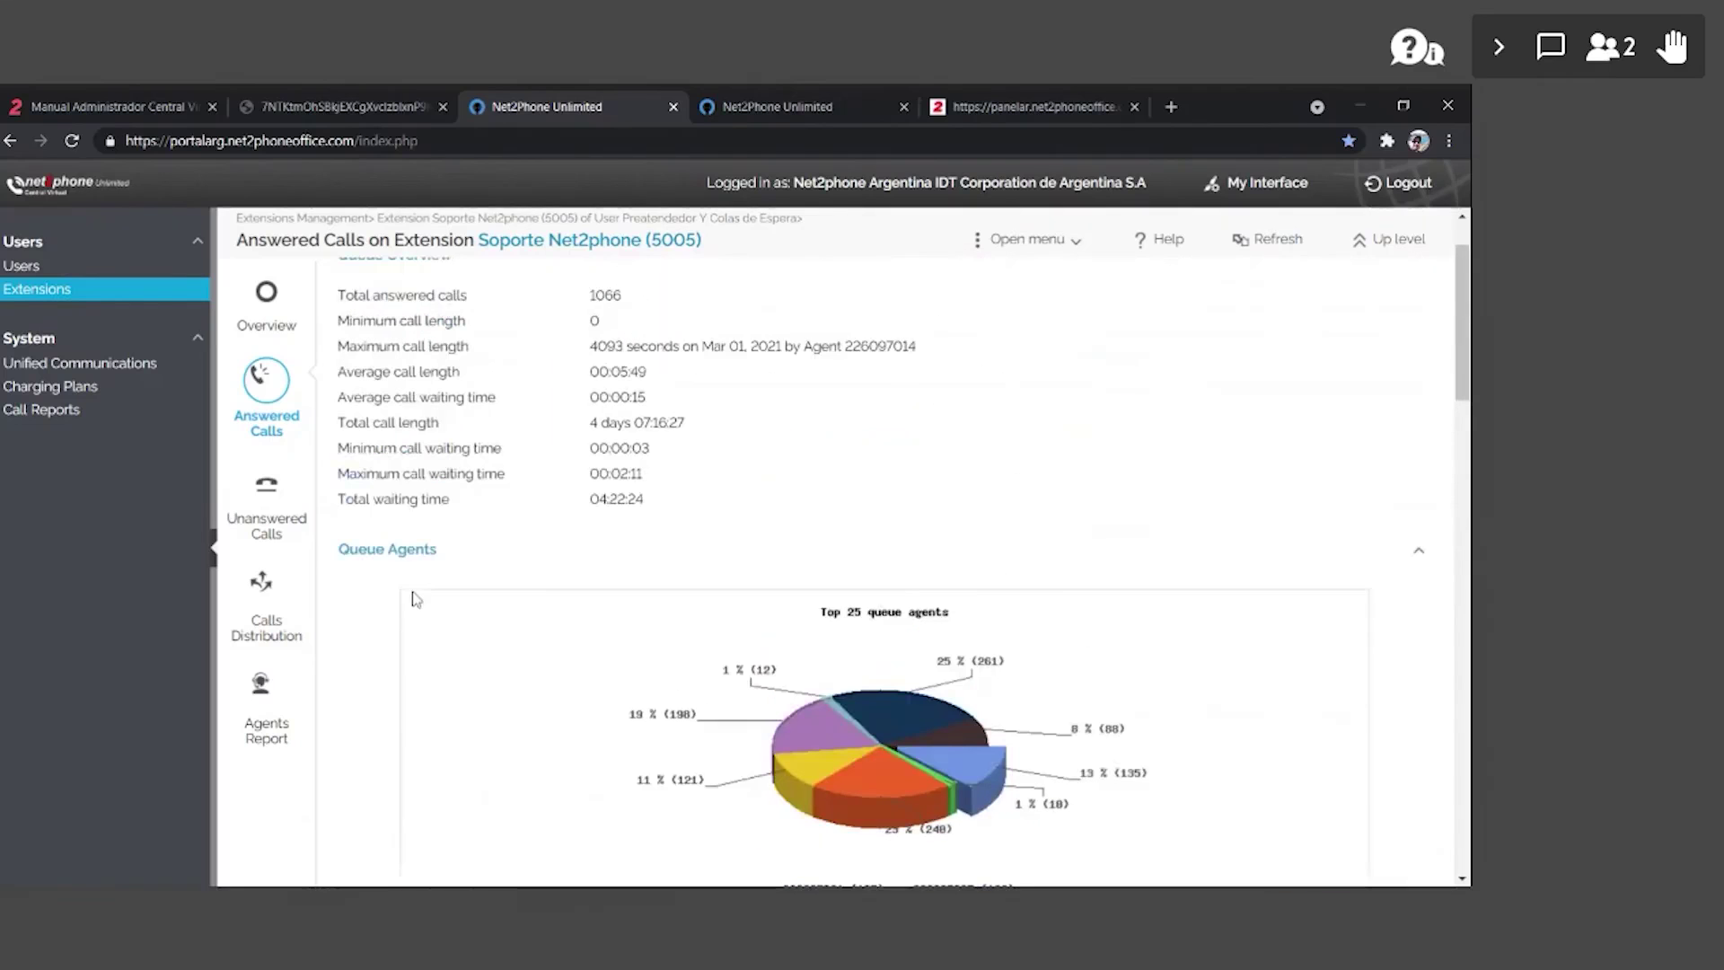
left_click(286, 537)
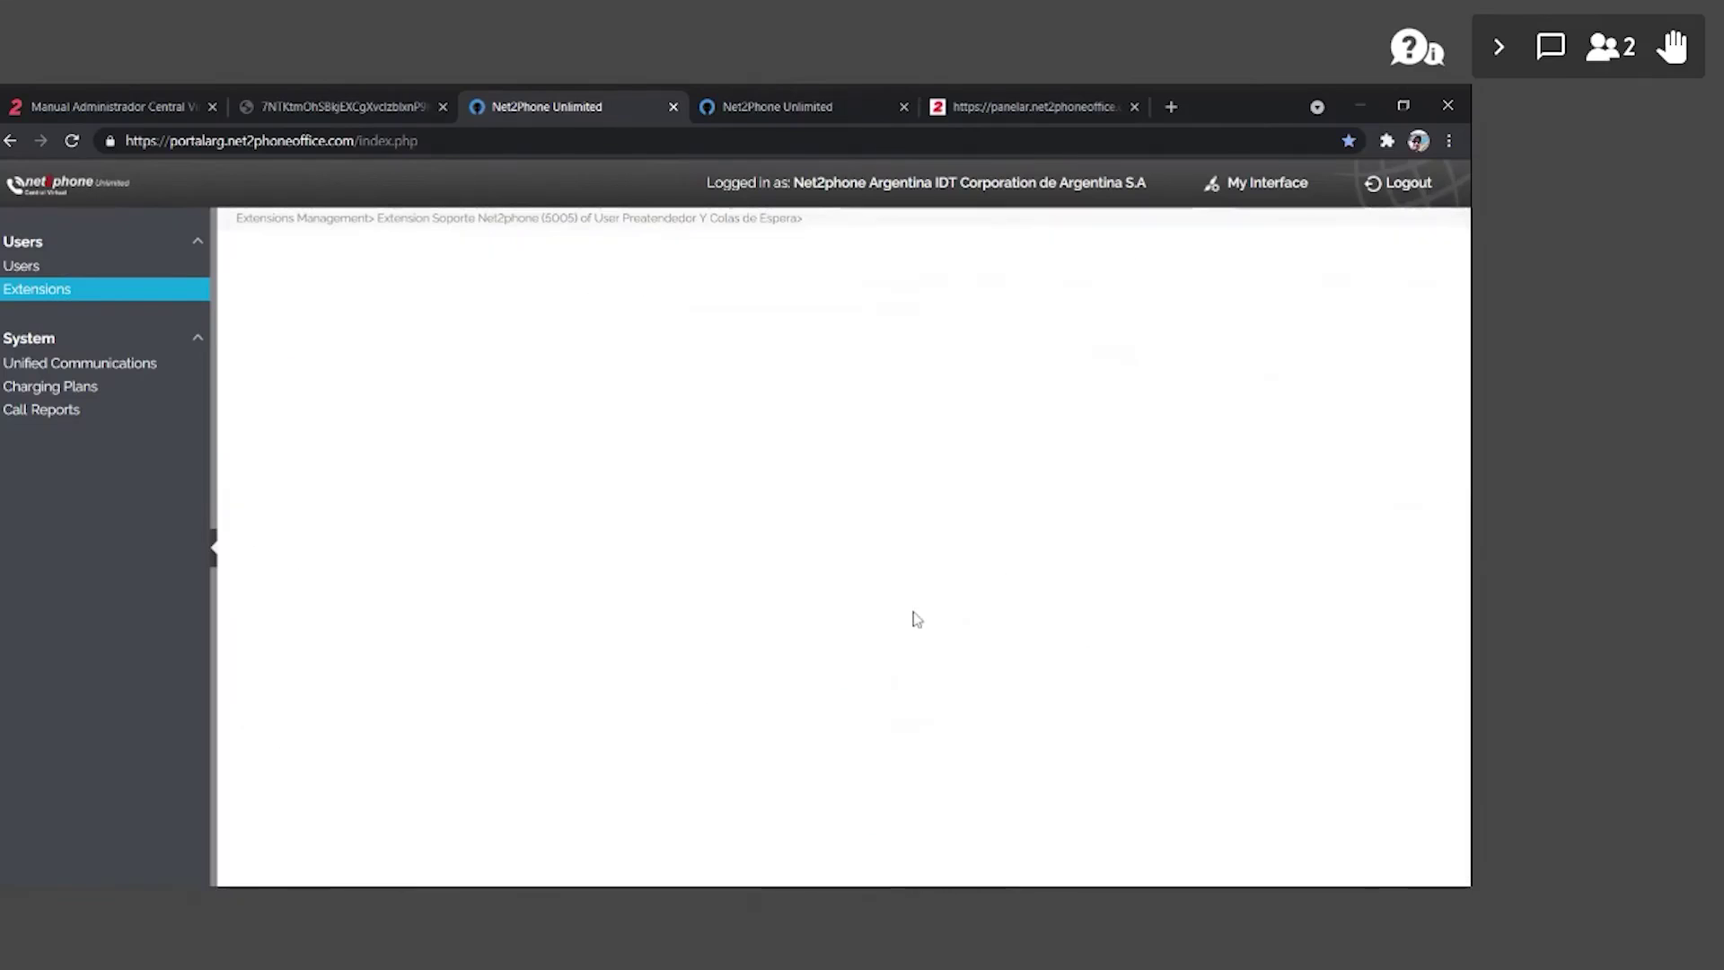
scroll(759, 538, "down", 4)
scroll(743, 614, "down", 3)
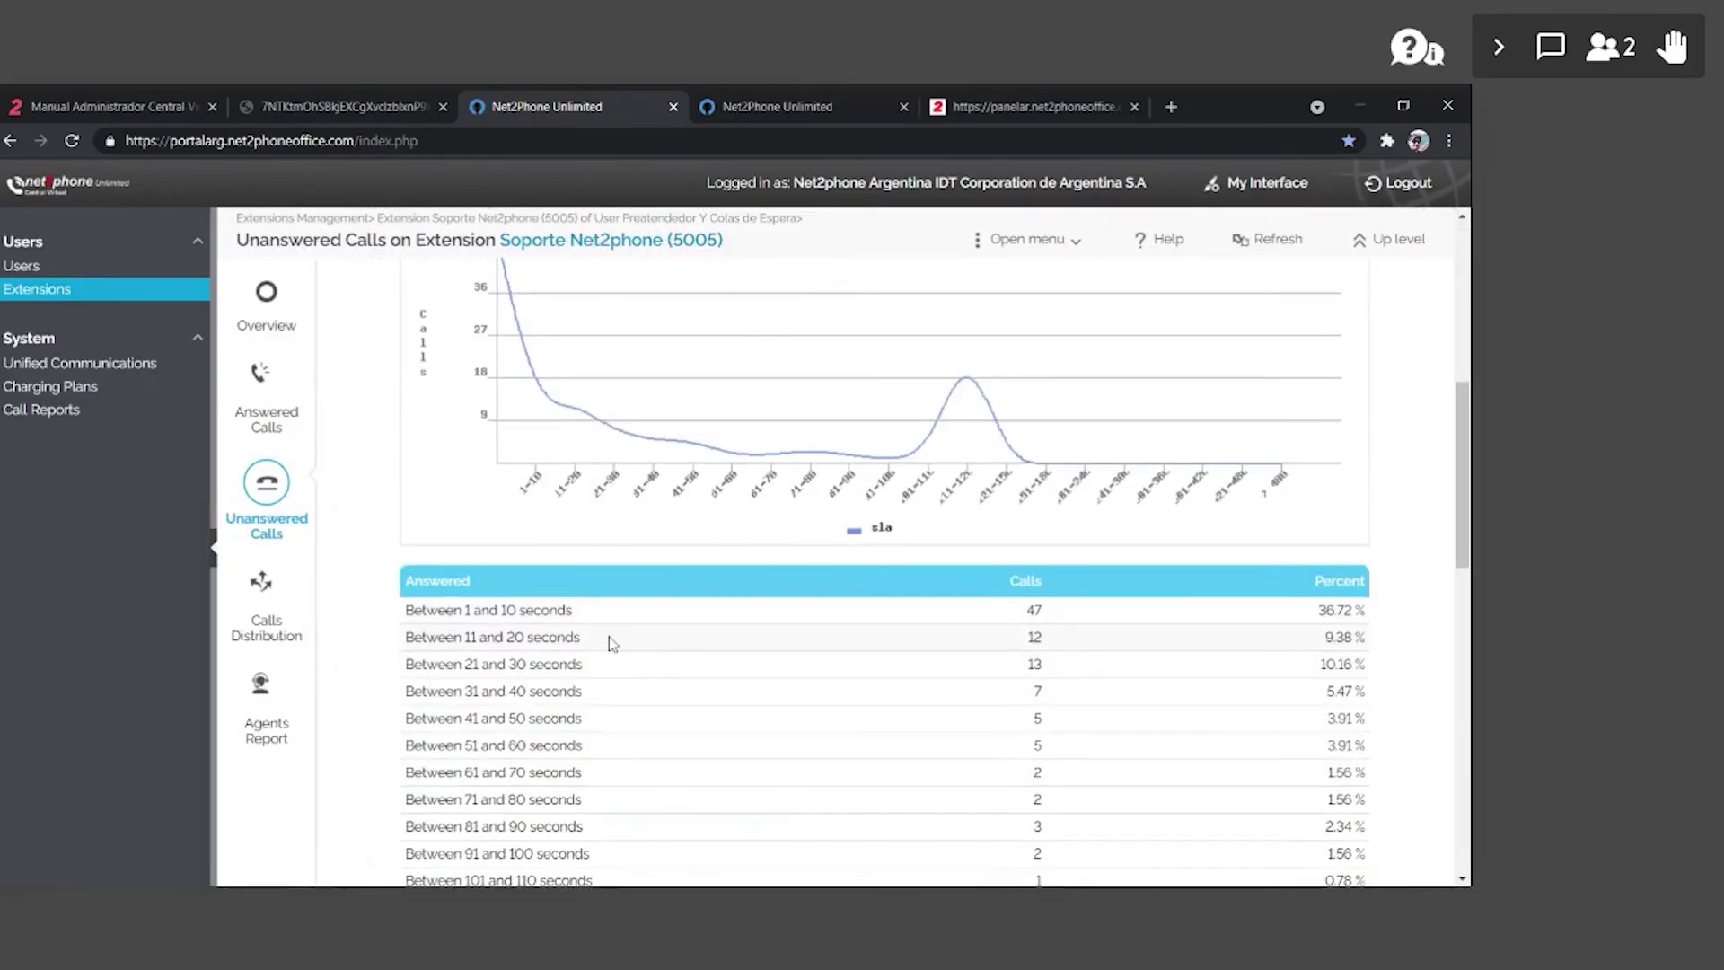
scroll(611, 643, "up", 2)
scroll(808, 651, "down", 2)
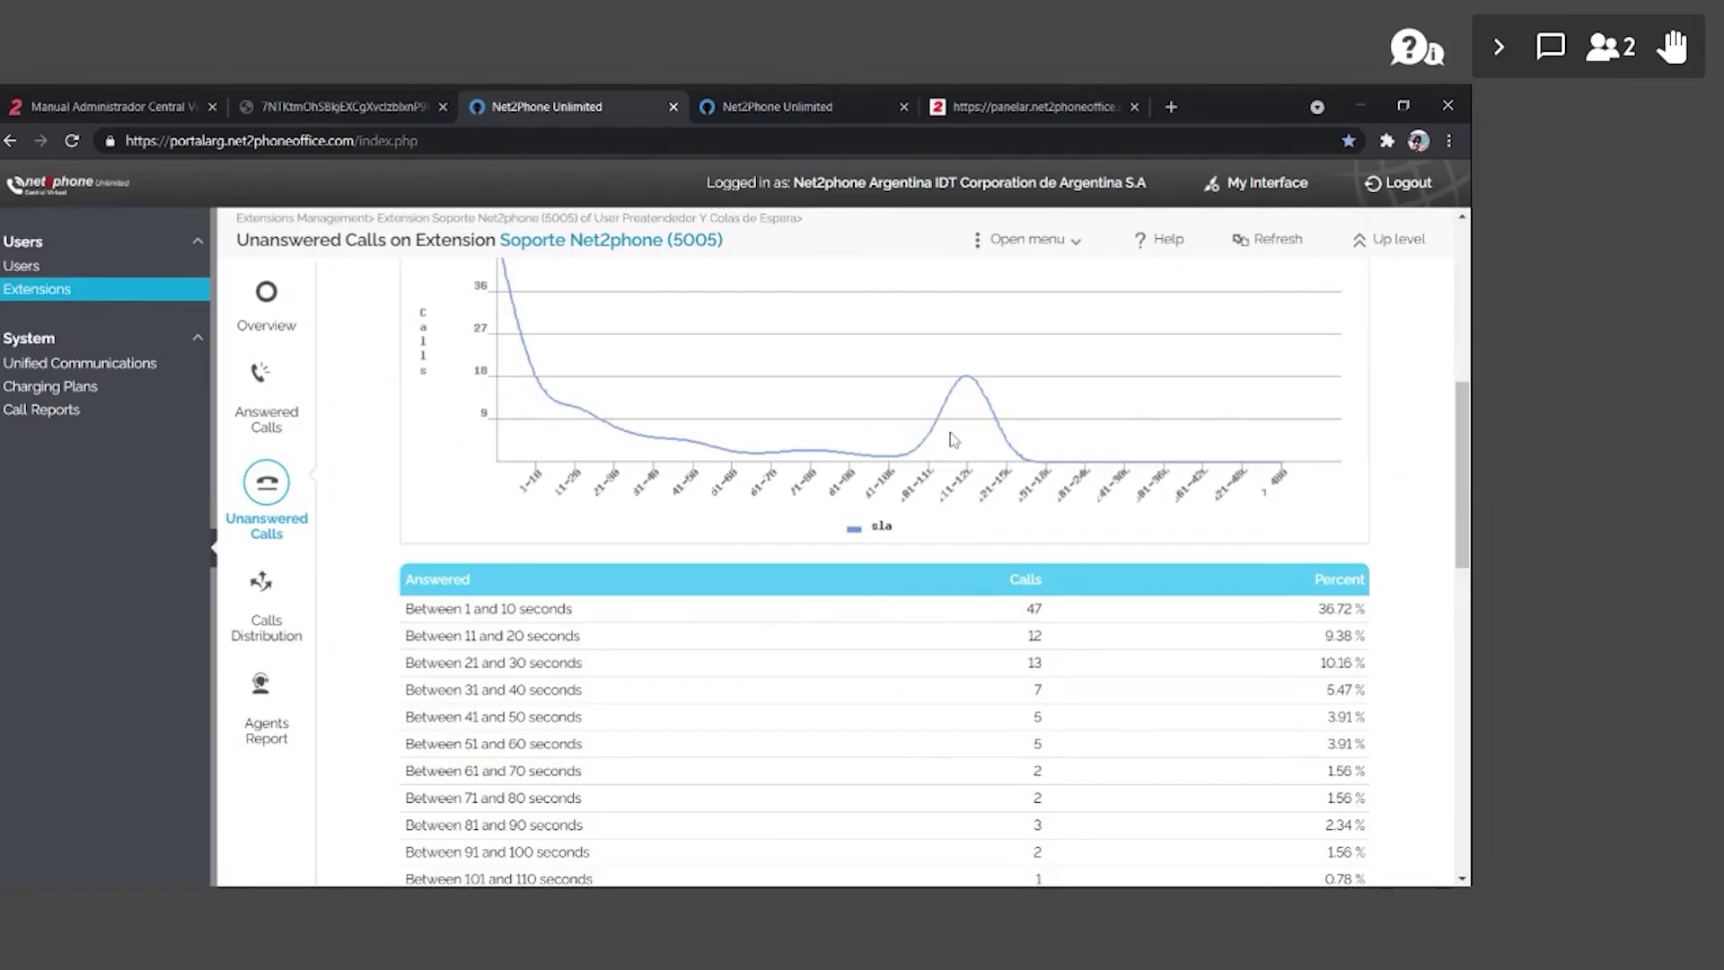
scroll(911, 463, "down", 1)
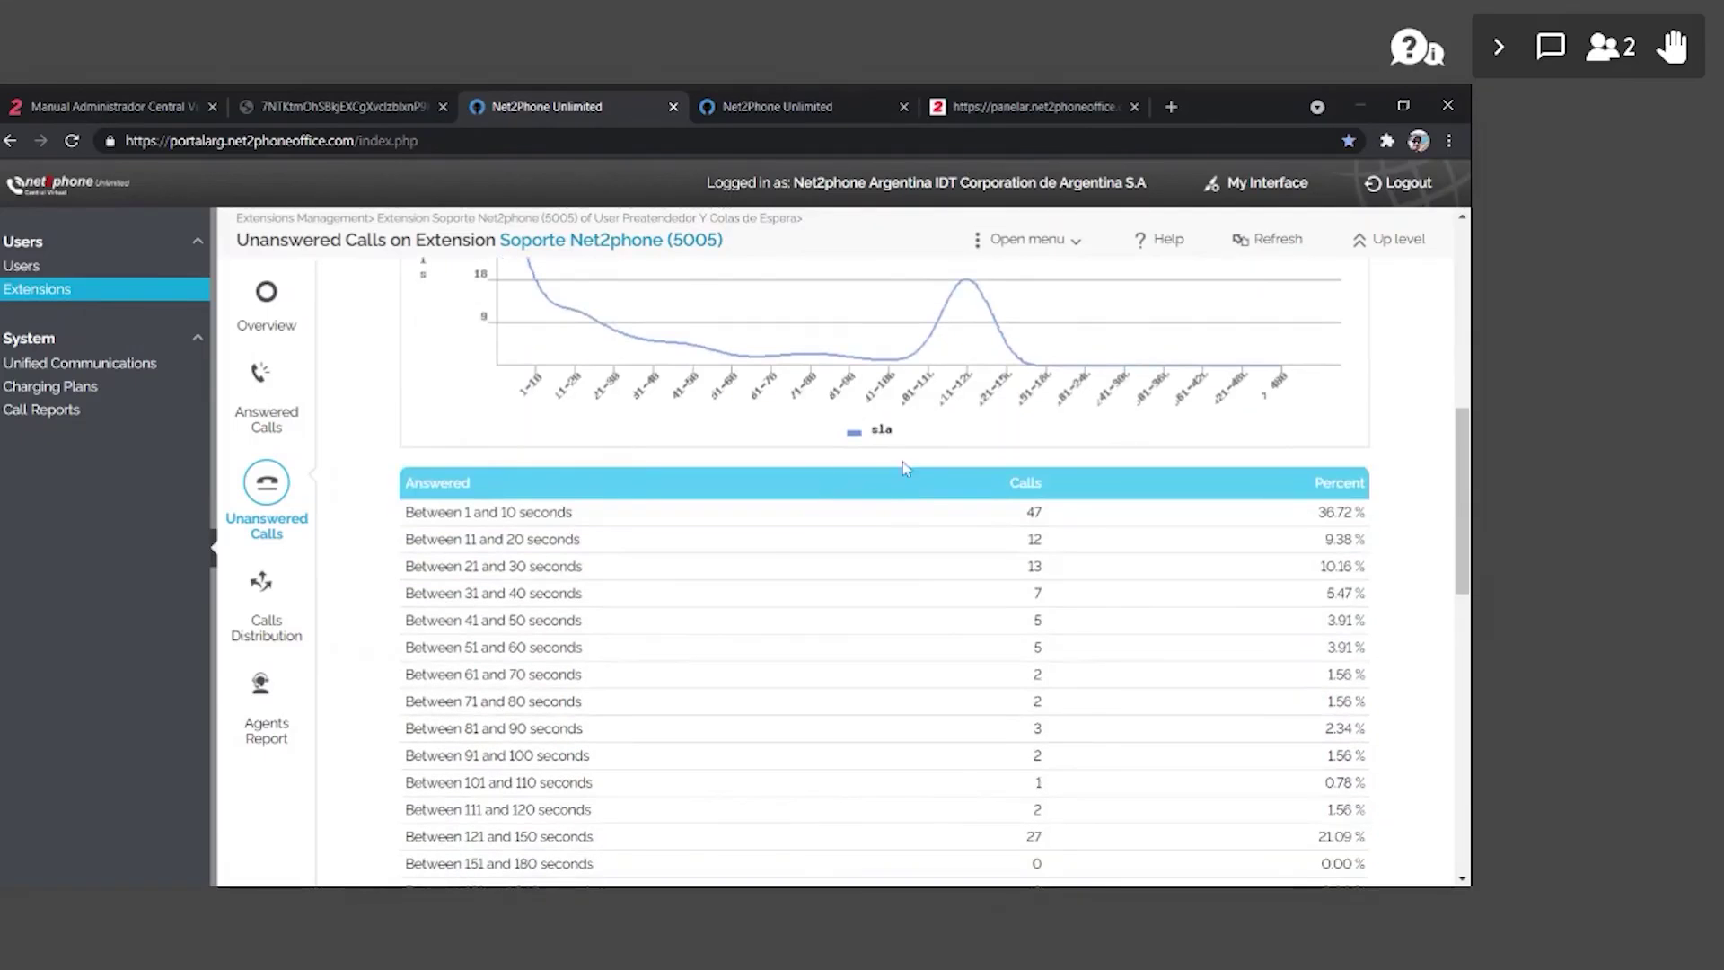
scroll(539, 601, "down", 1)
- Open the calls distribution report for Soporte Net2phone (5005) and filter its records from 2021-03-18 to 2021-03-22
left_click(310, 631)
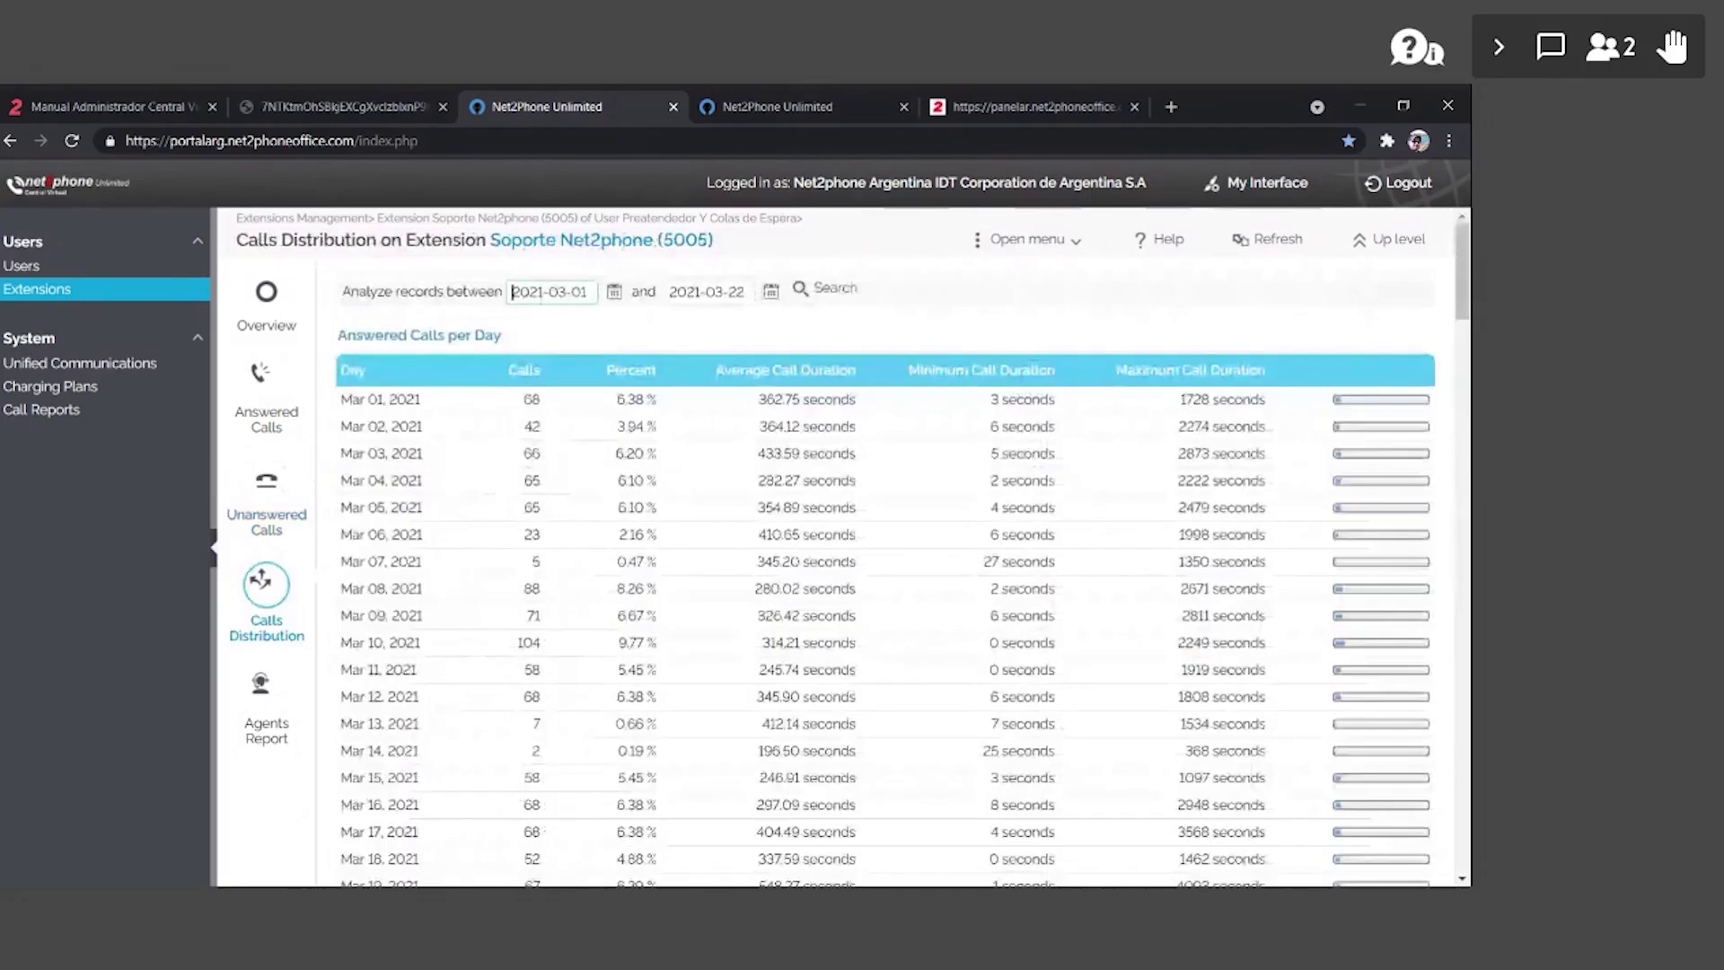
key("Tab")
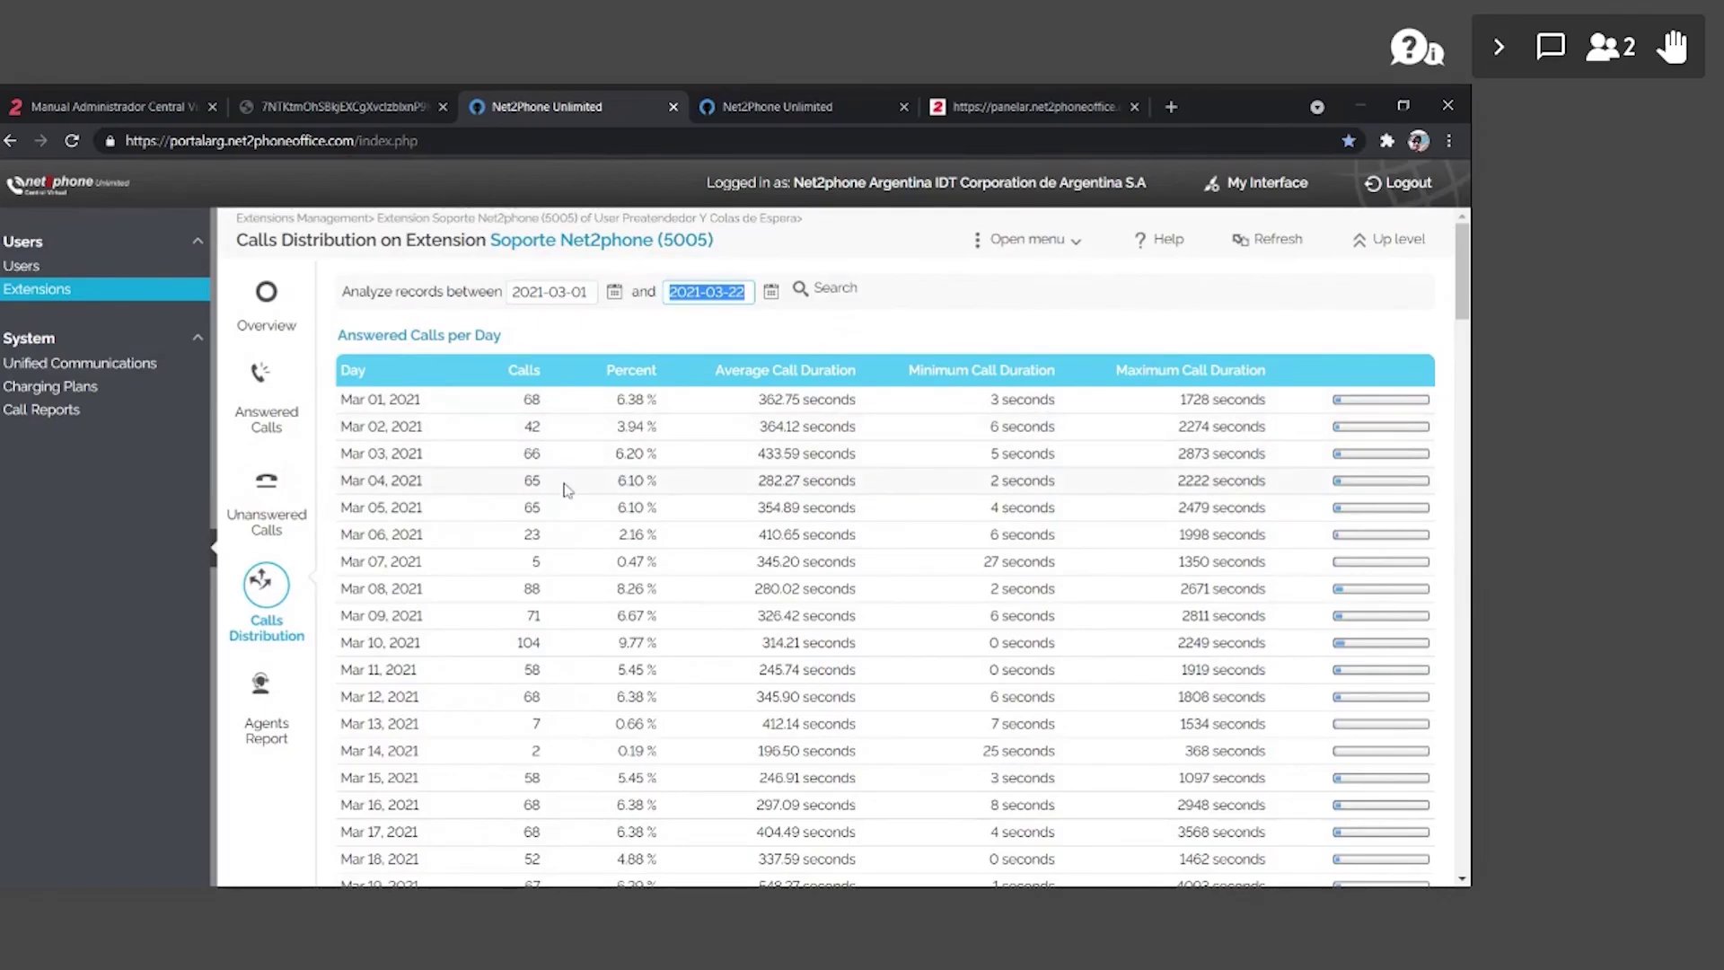
left_click(615, 292)
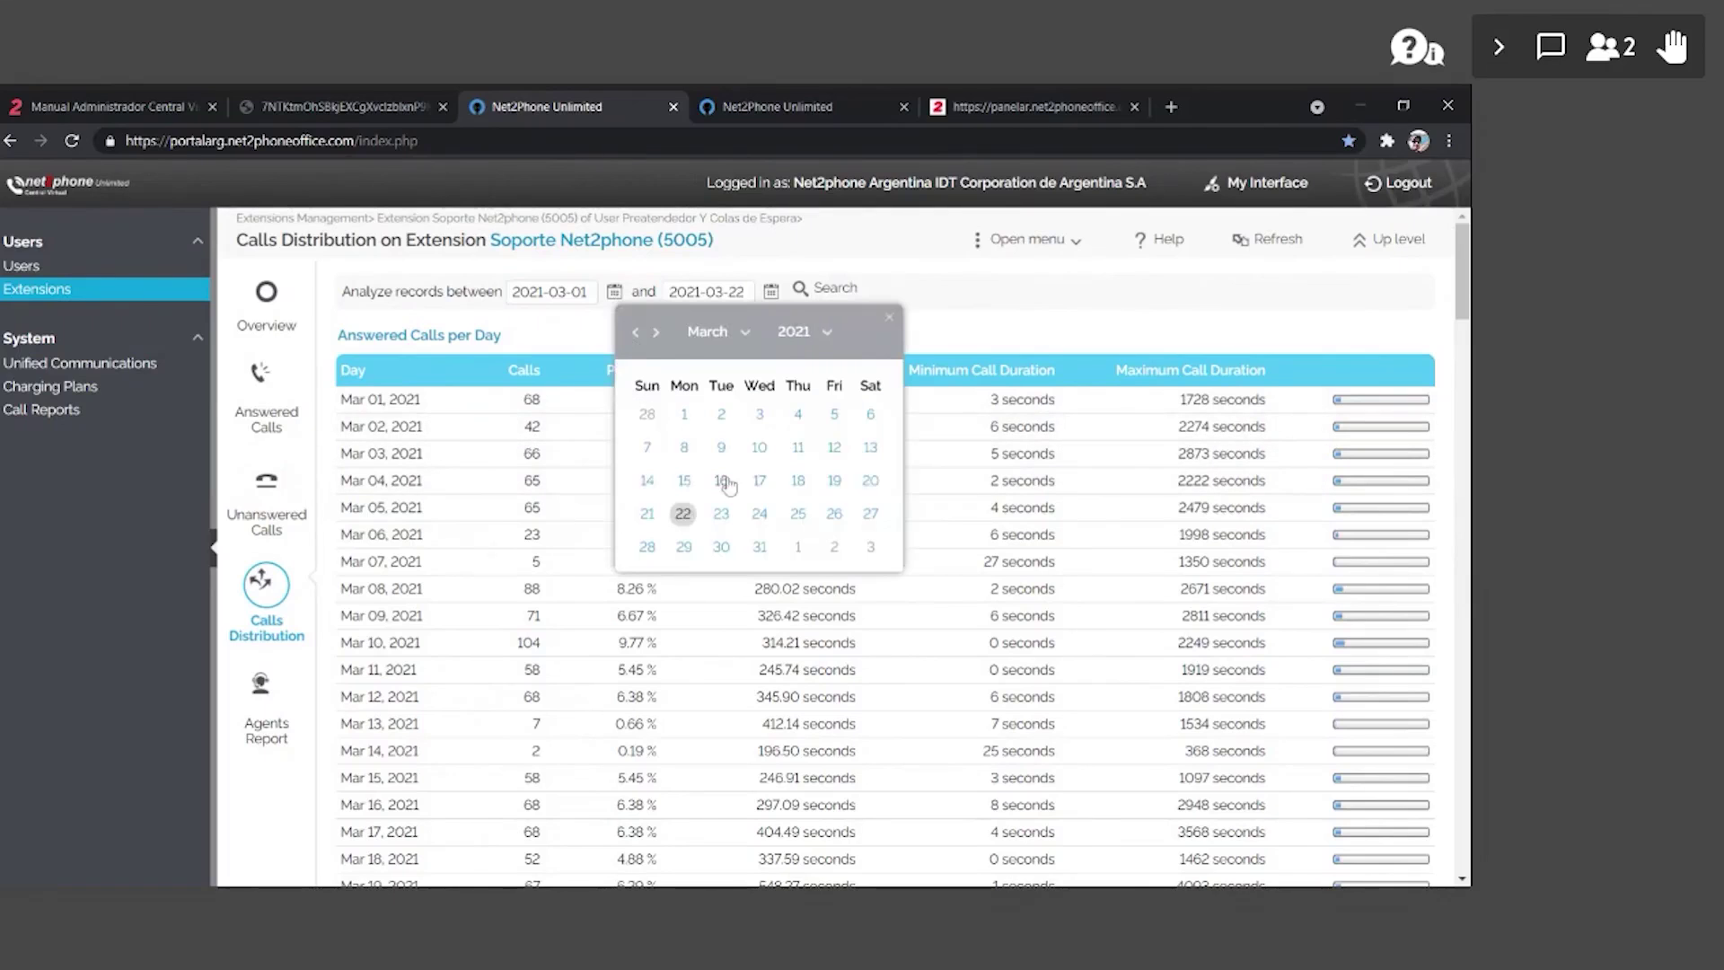
left_click(797, 481)
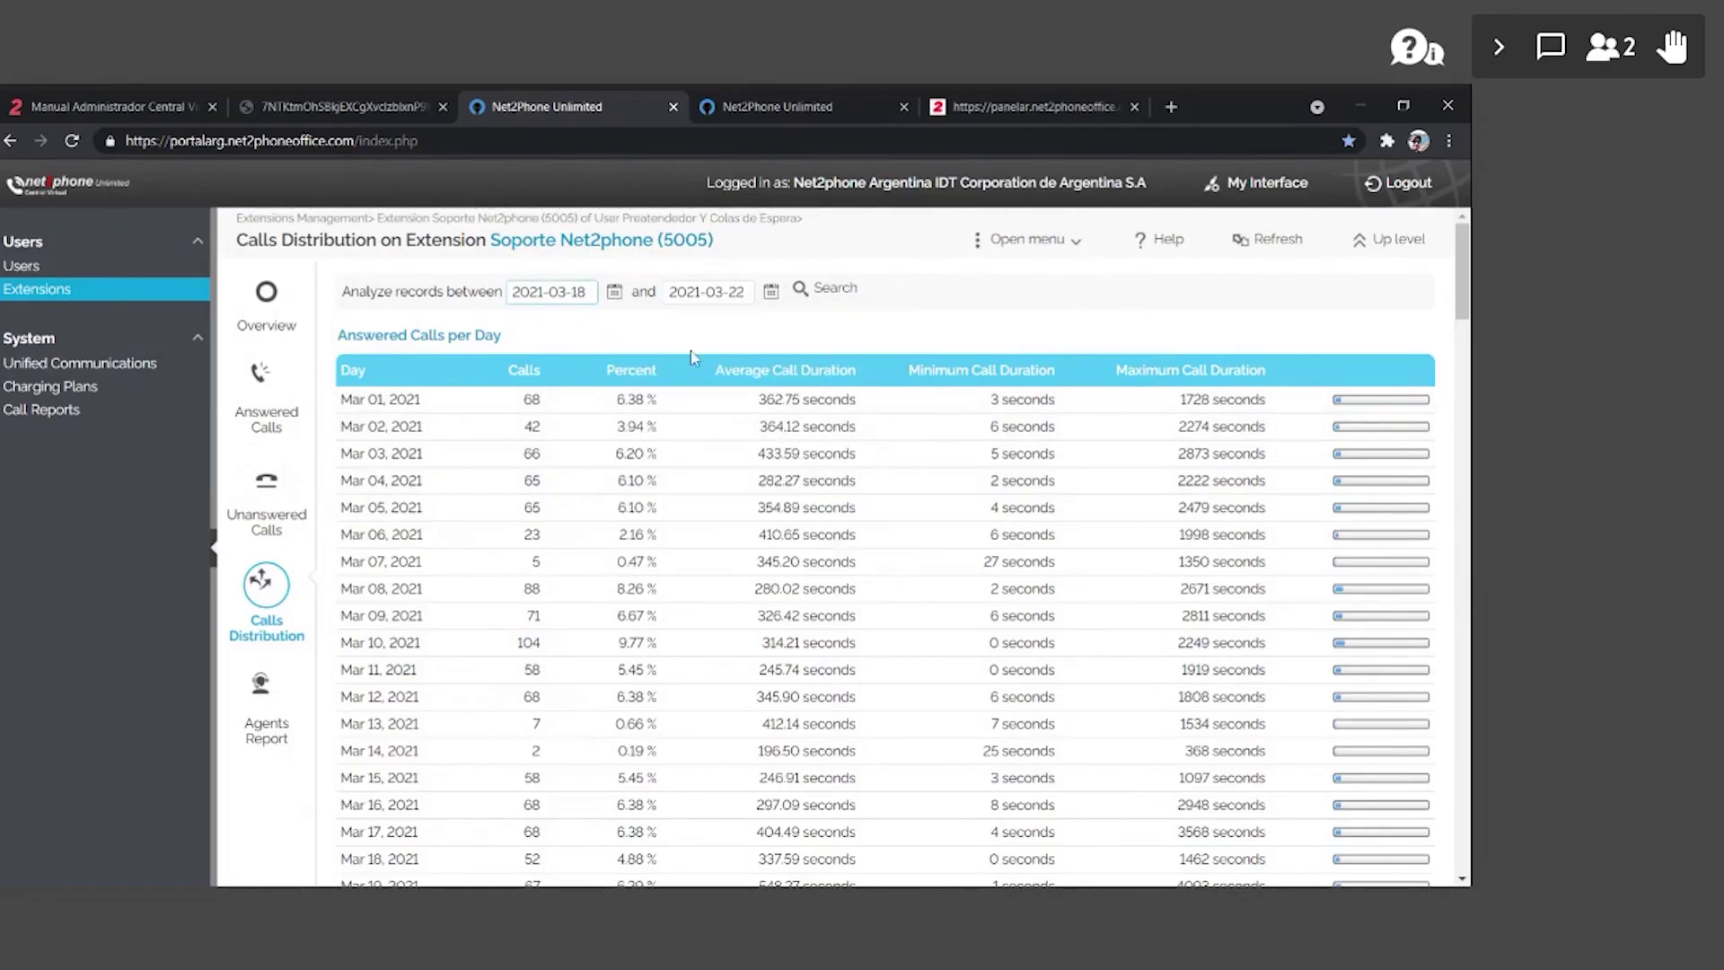
left_click(824, 291)
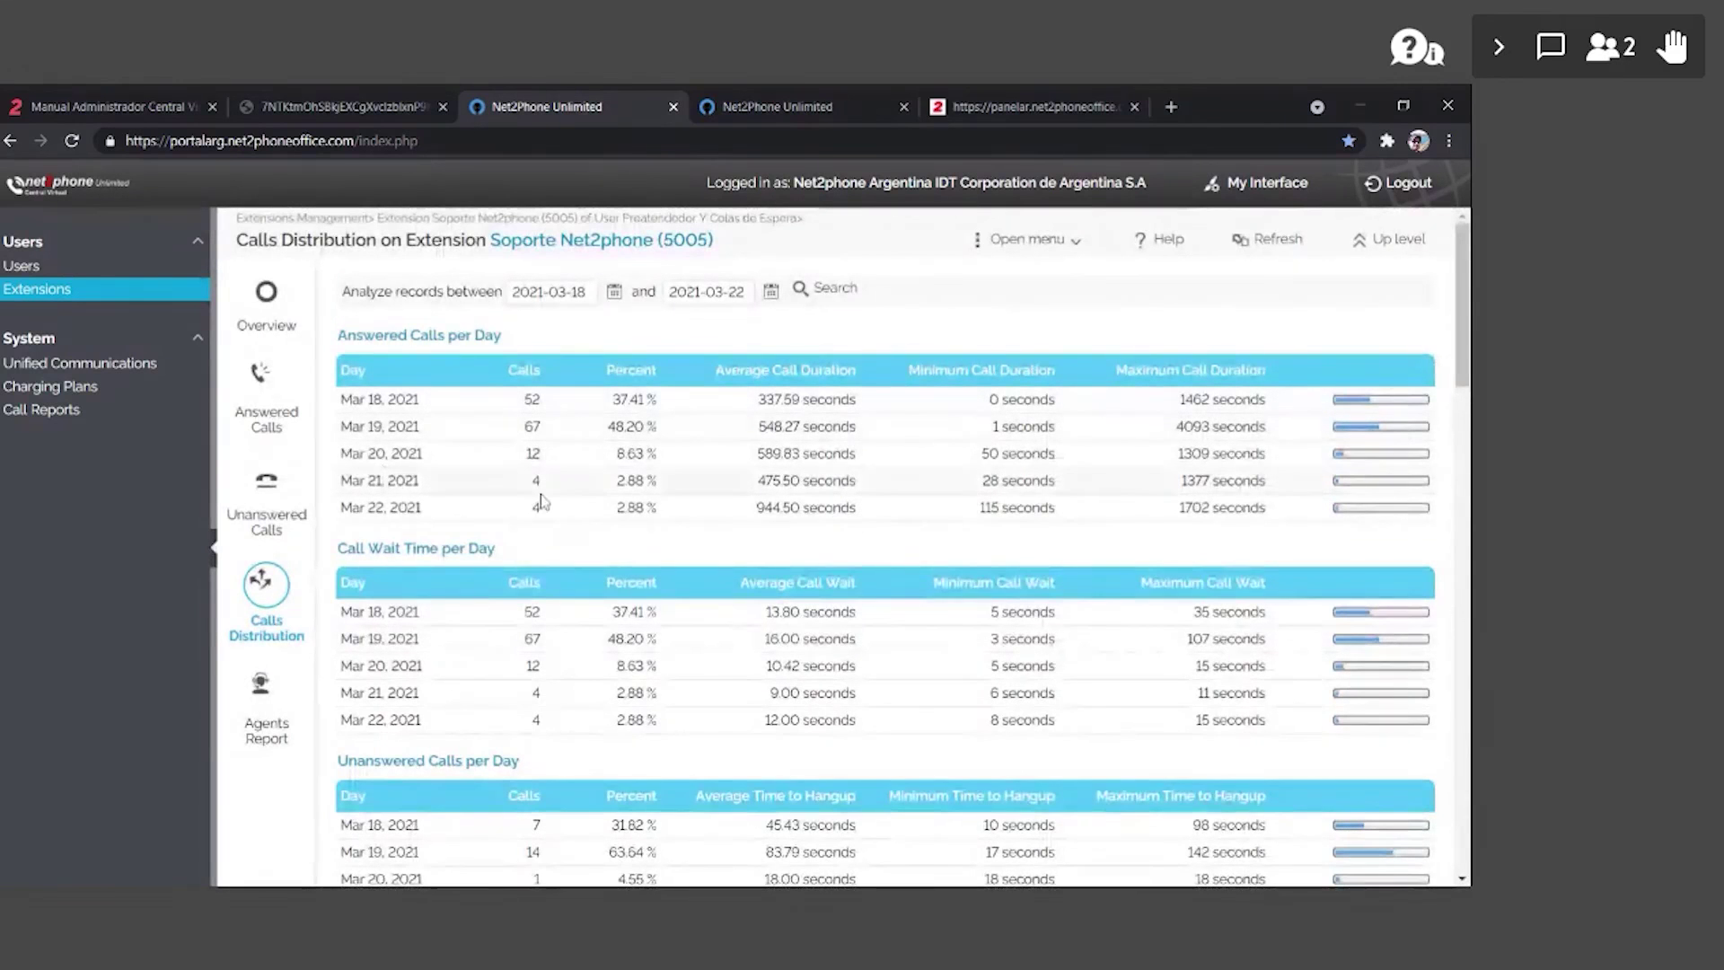
- Check the answered calls for Mar 18, 2021, and glance at the Cola de Atención (2099) queue report in N2P Pruebas
double_click(531, 399)
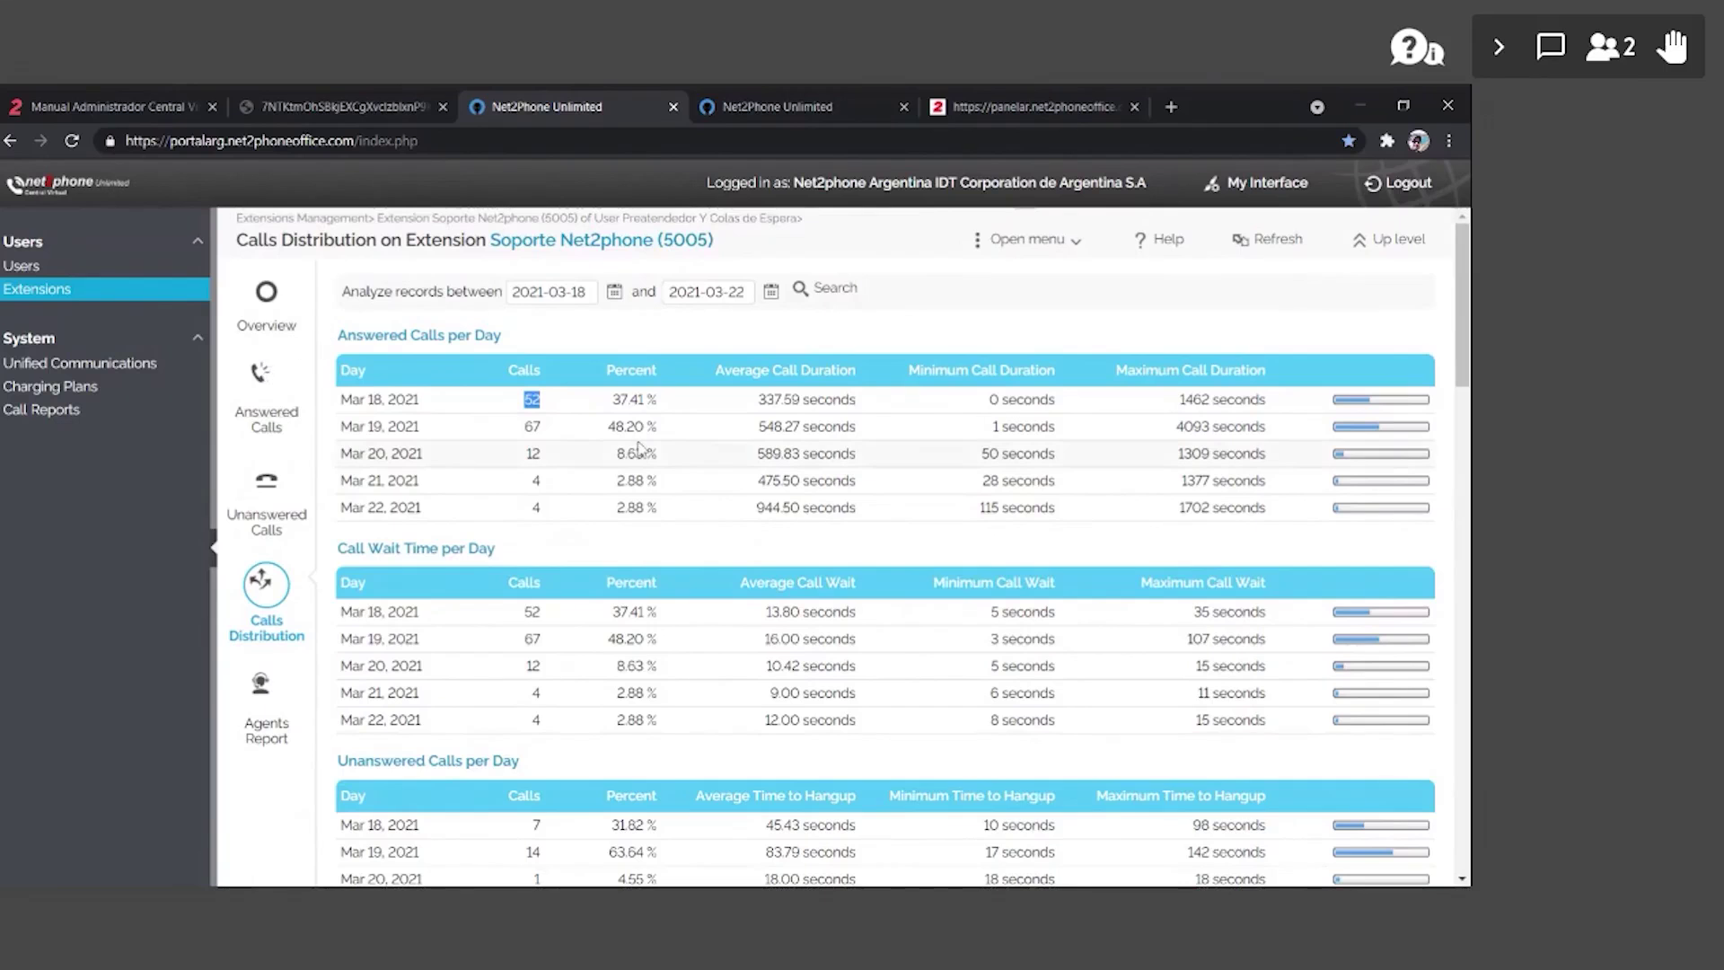
left_click(750, 112)
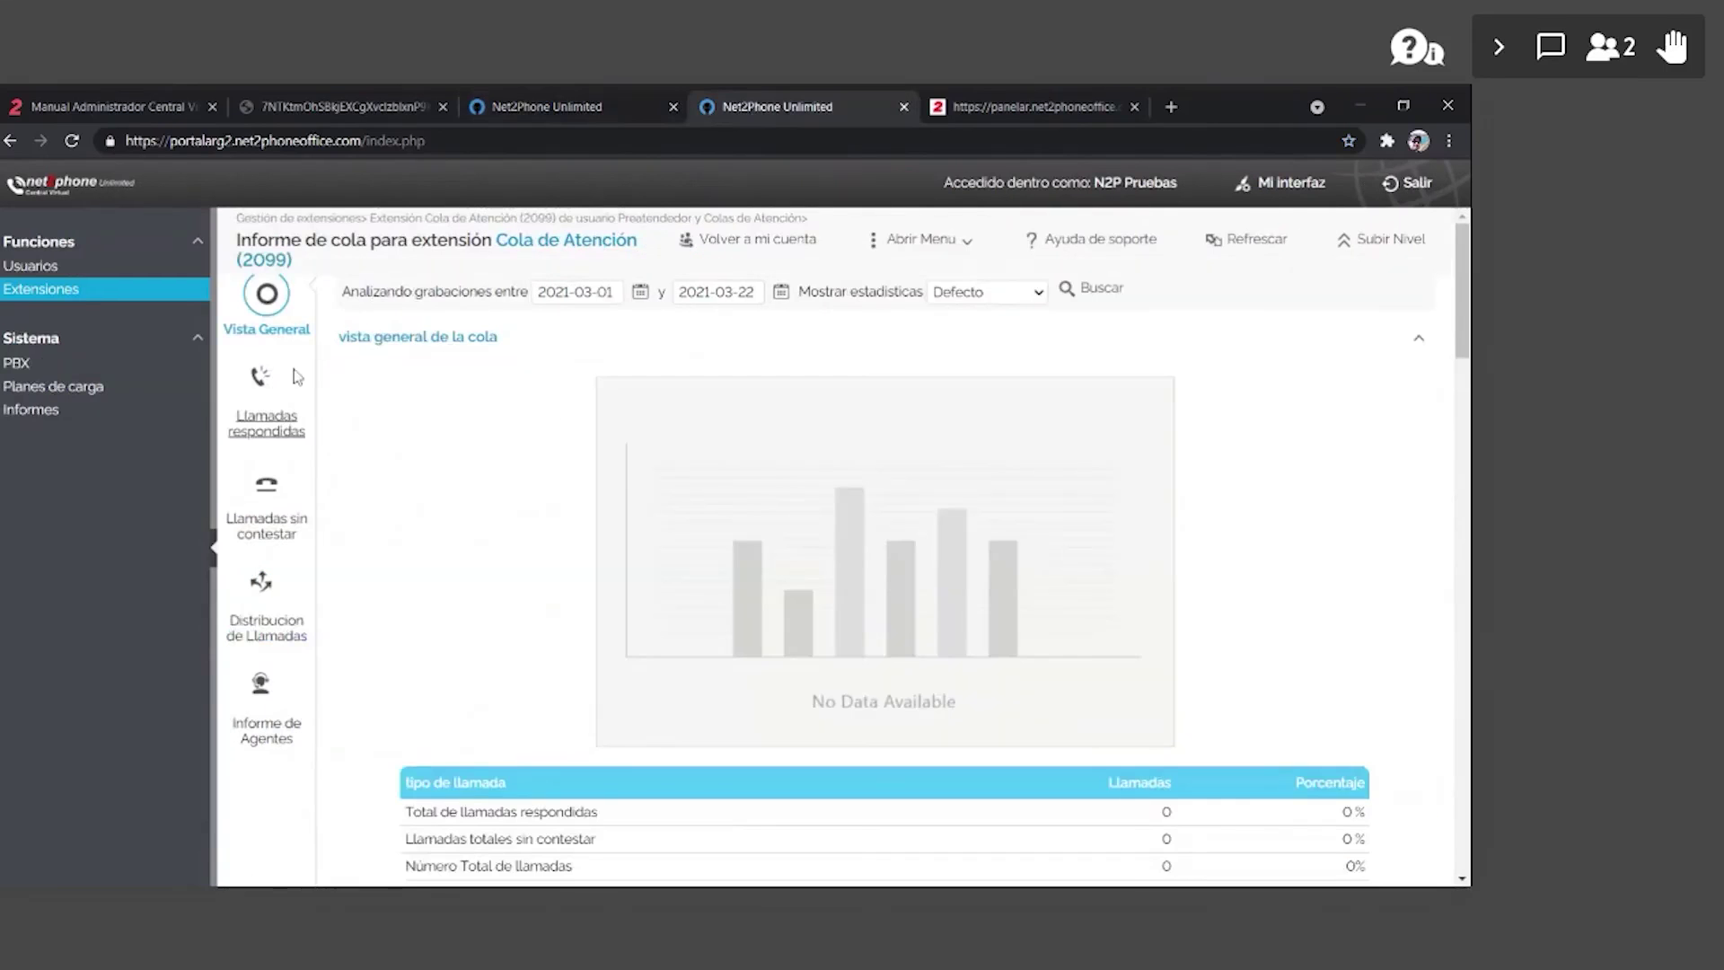
left_click(626, 104)
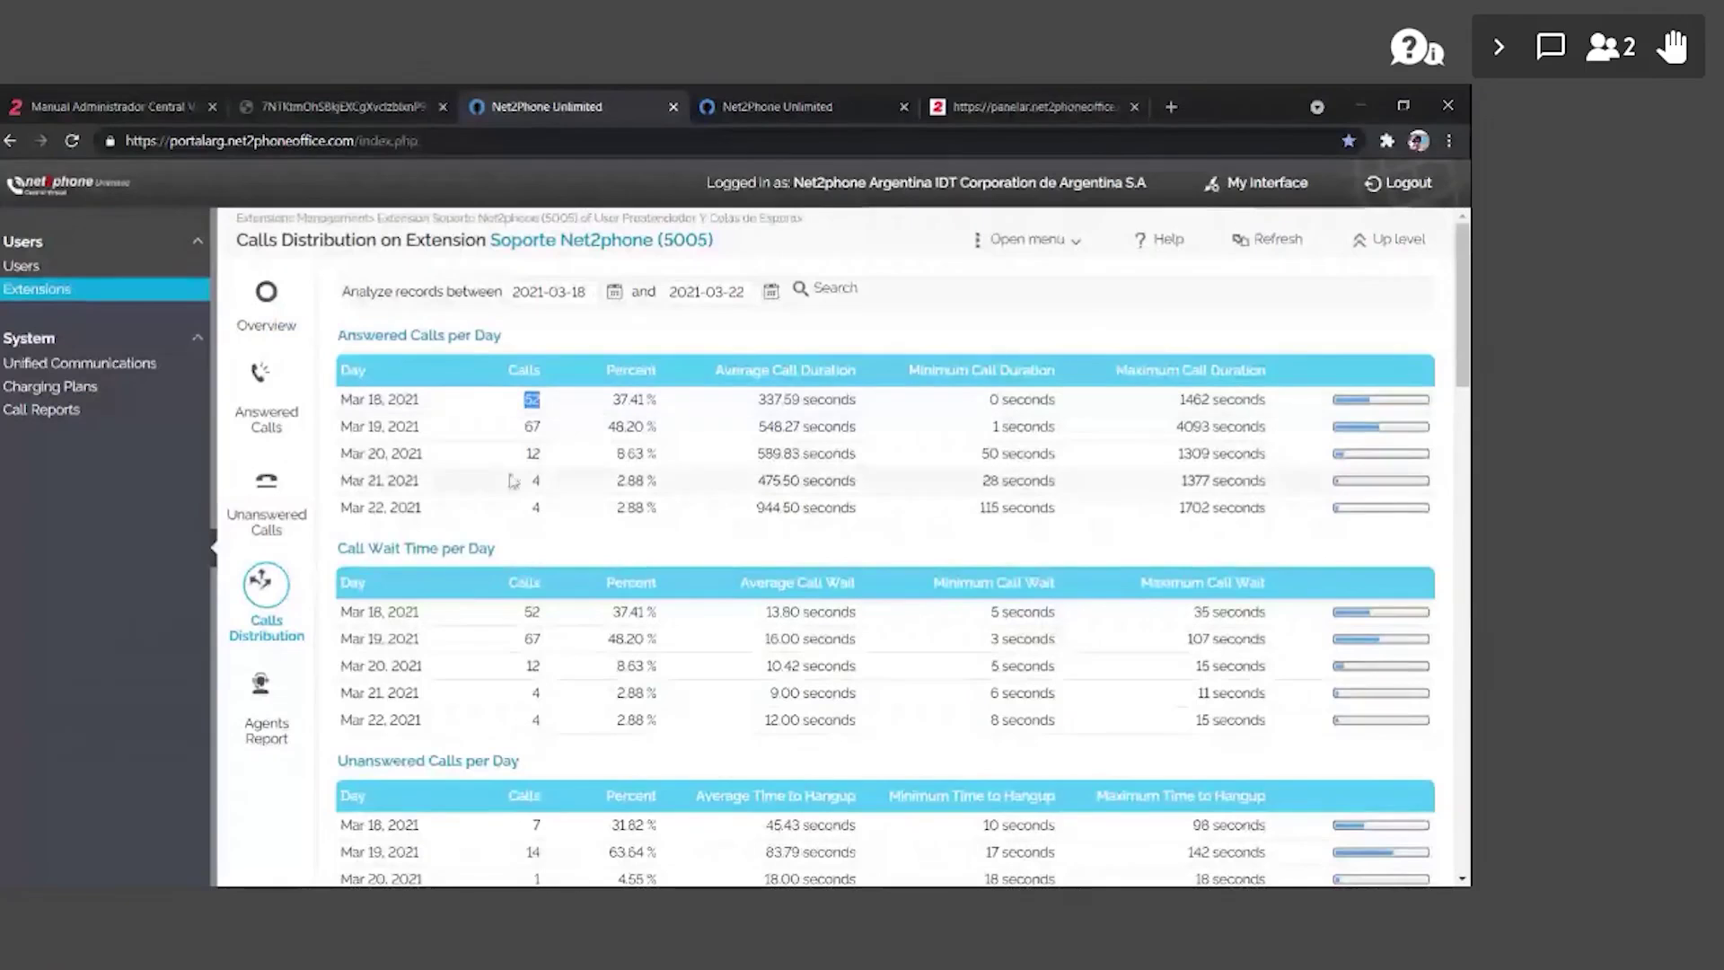
- Examine the answered calls, wait time and unanswered calls tables per day and per weekday in the Soporte Net2phone (5005) distribution report
scroll(585, 563, "down", 1)
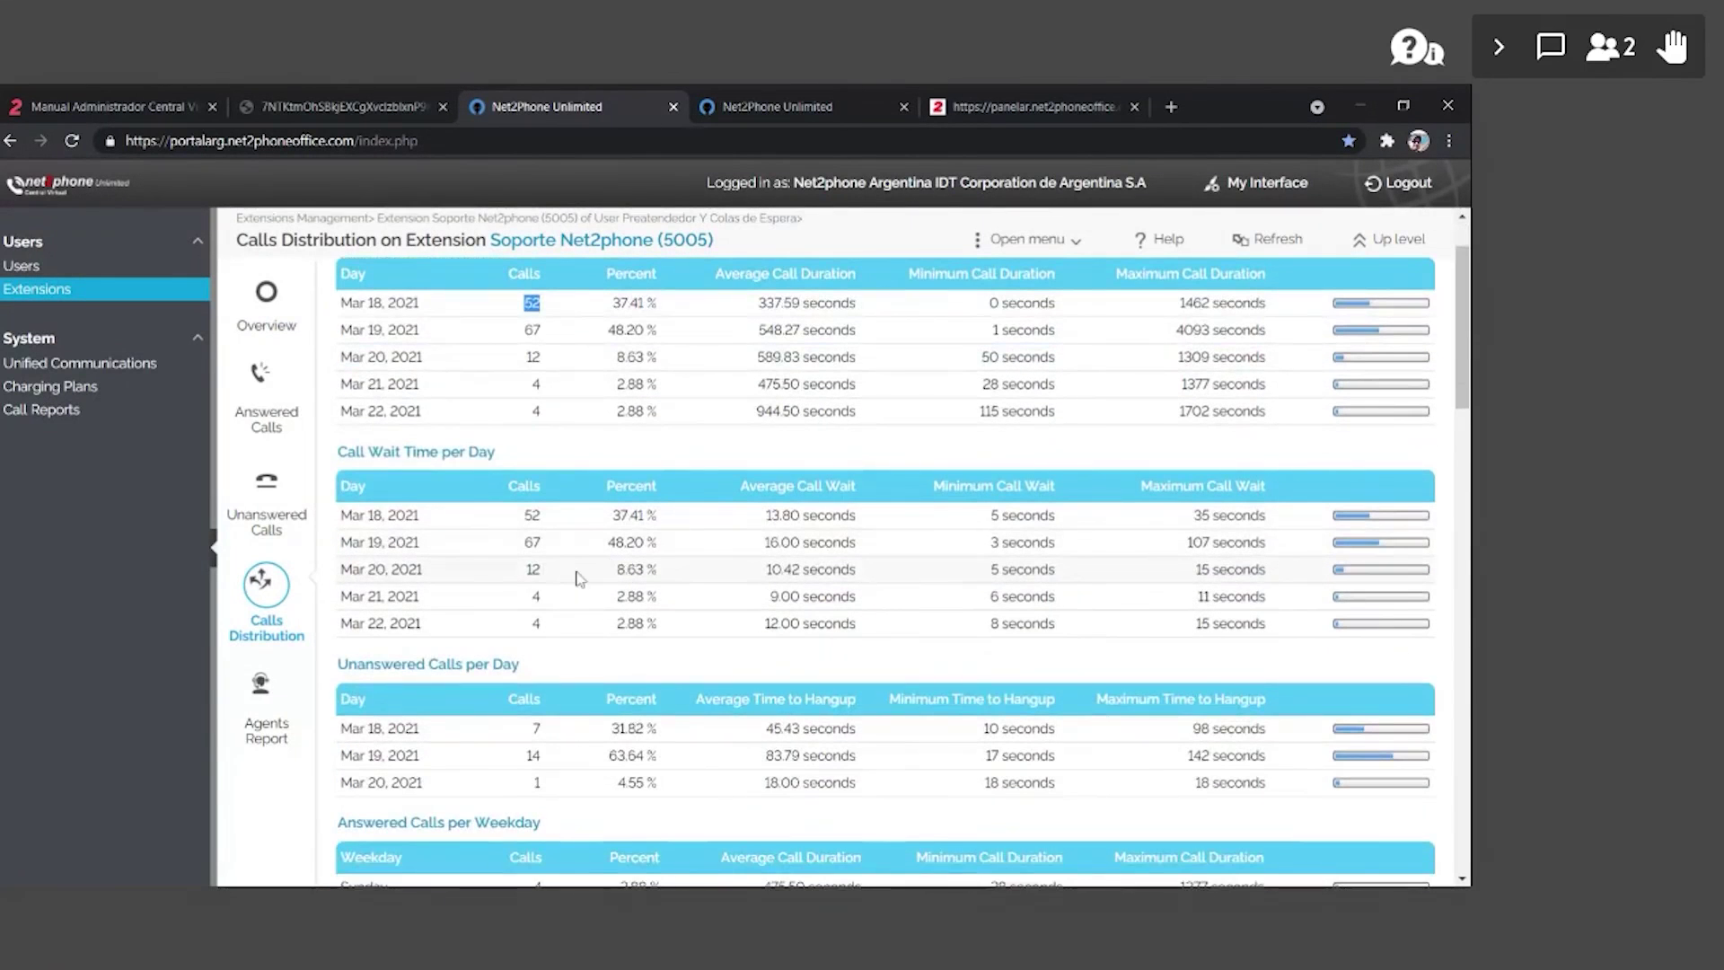
scroll(660, 678, "down", 1)
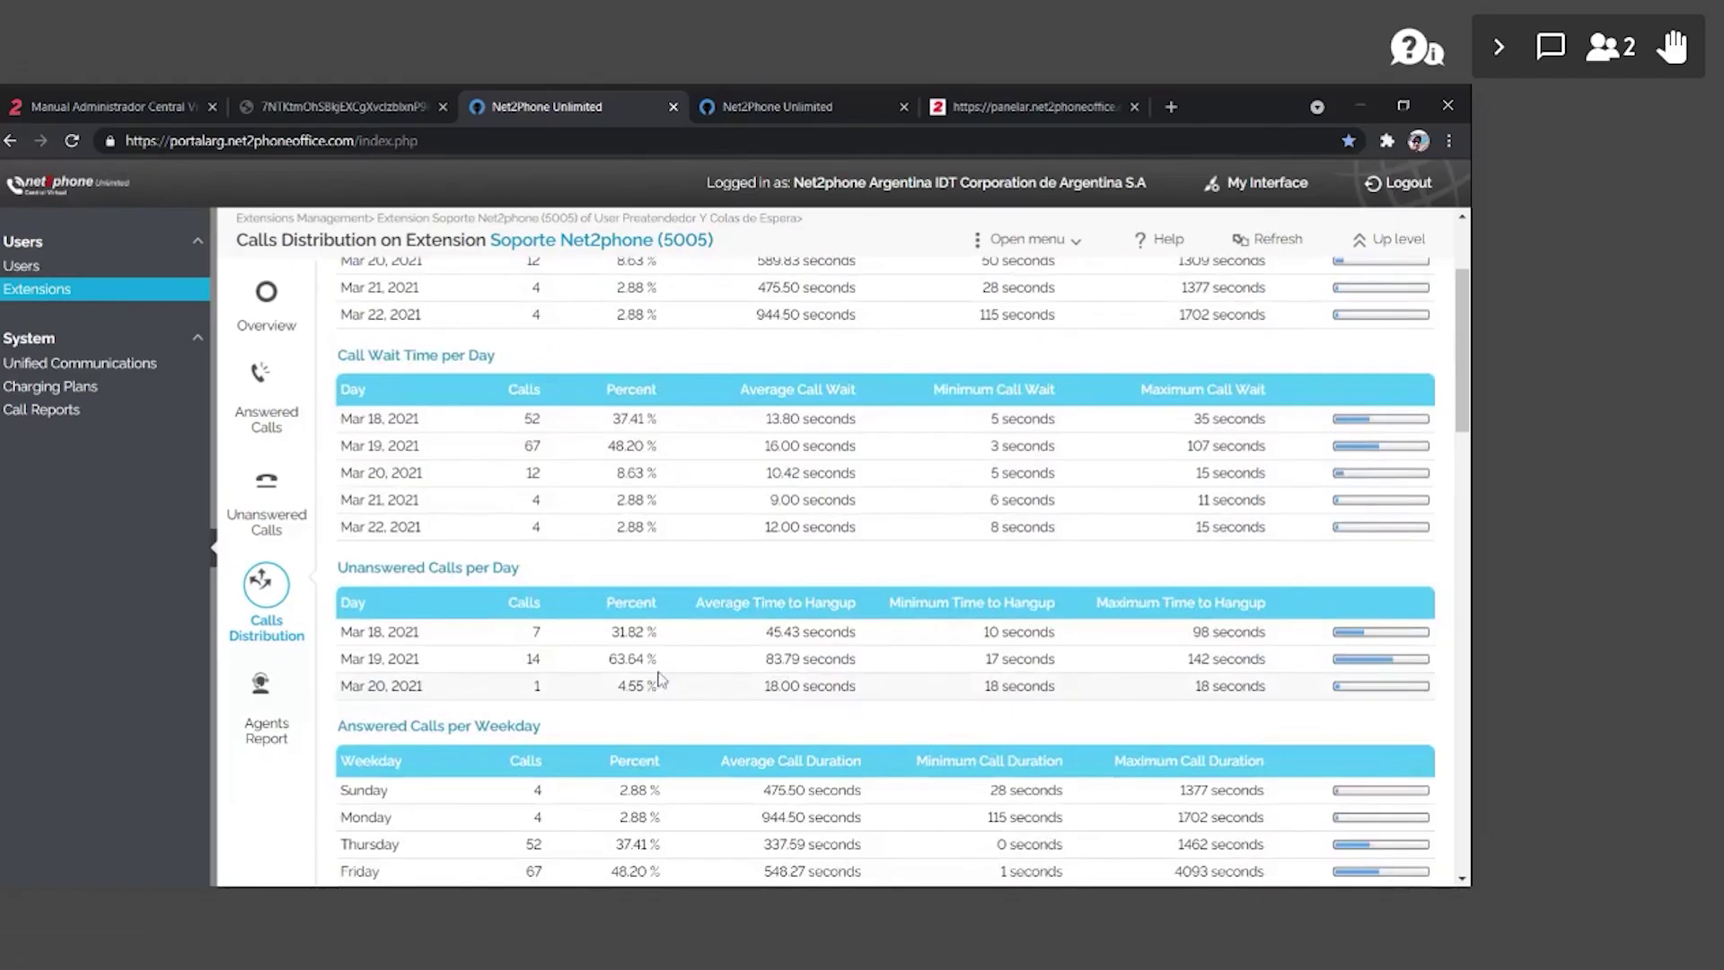
scroll(583, 705, "down", 2)
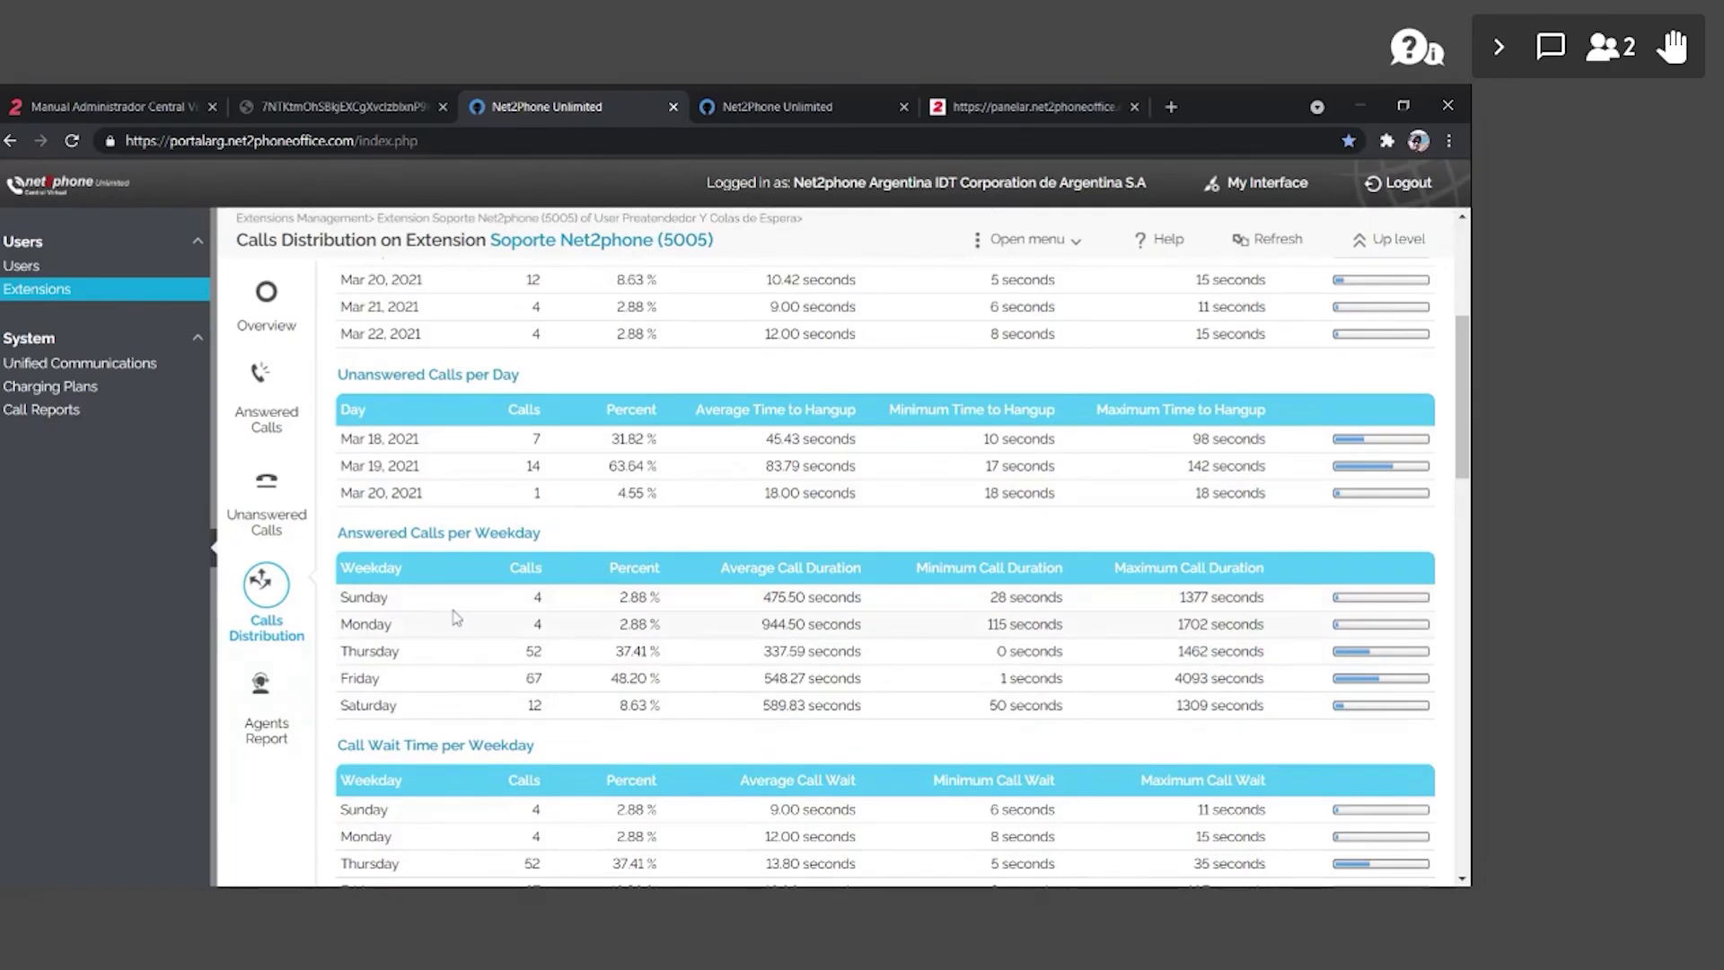
scroll(696, 608, "down", 2)
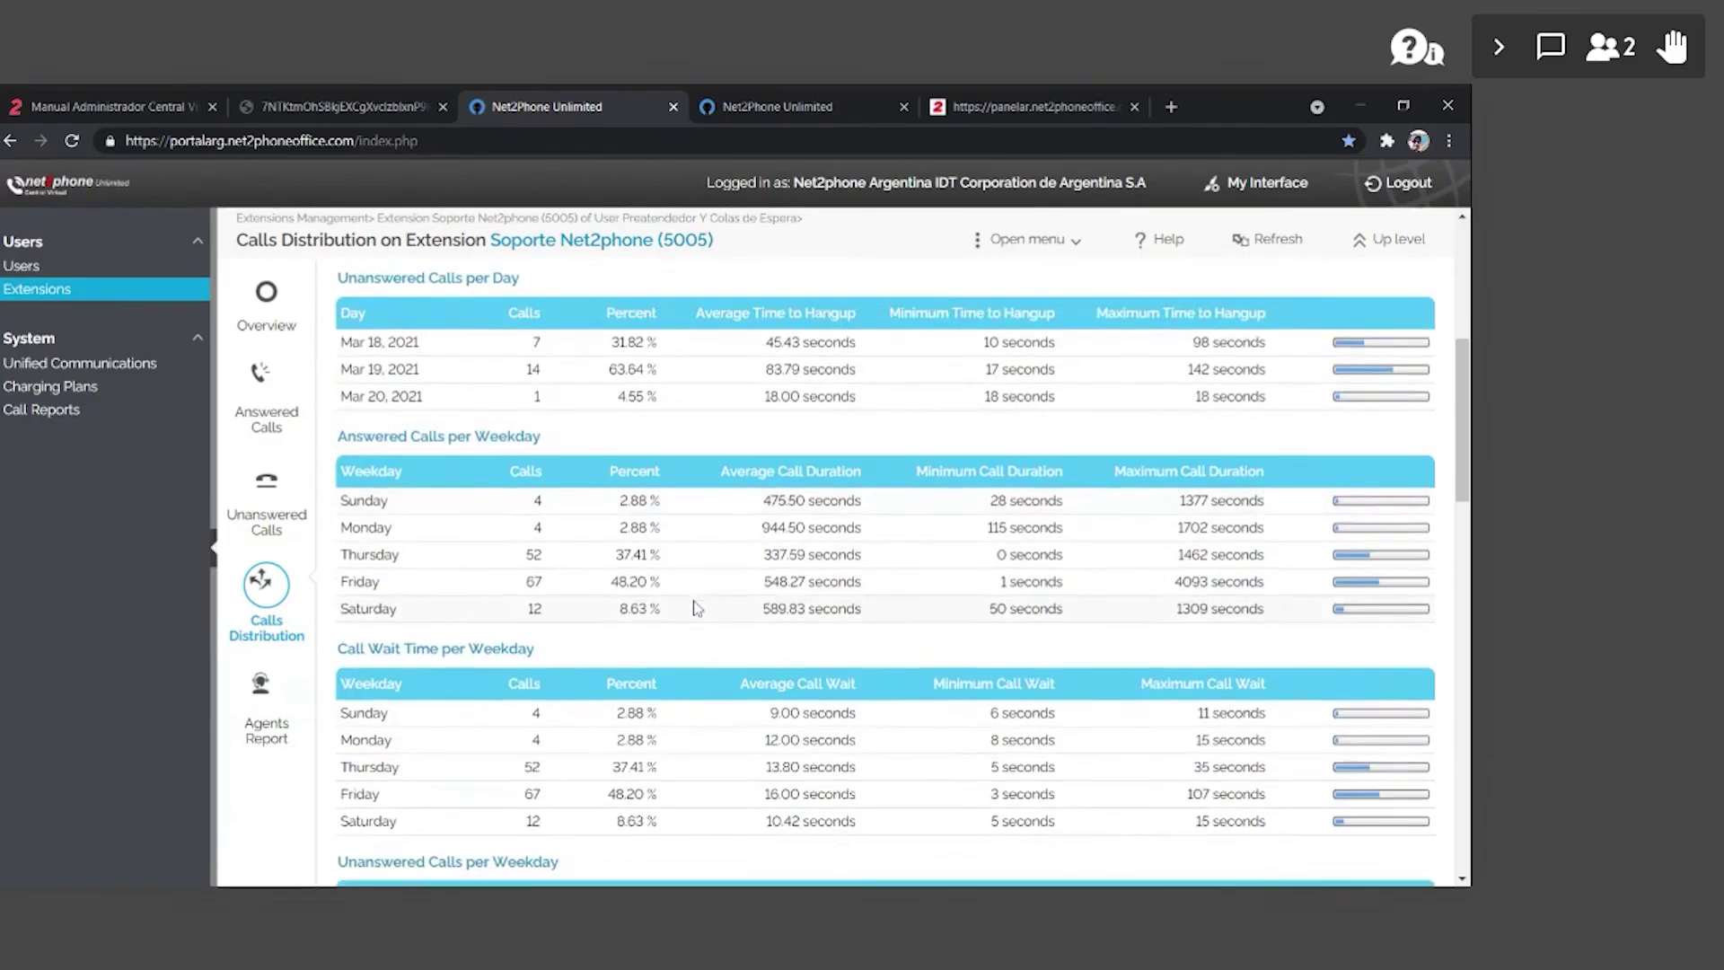
scroll(696, 608, "down", 3)
scroll(584, 616, "down", 1)
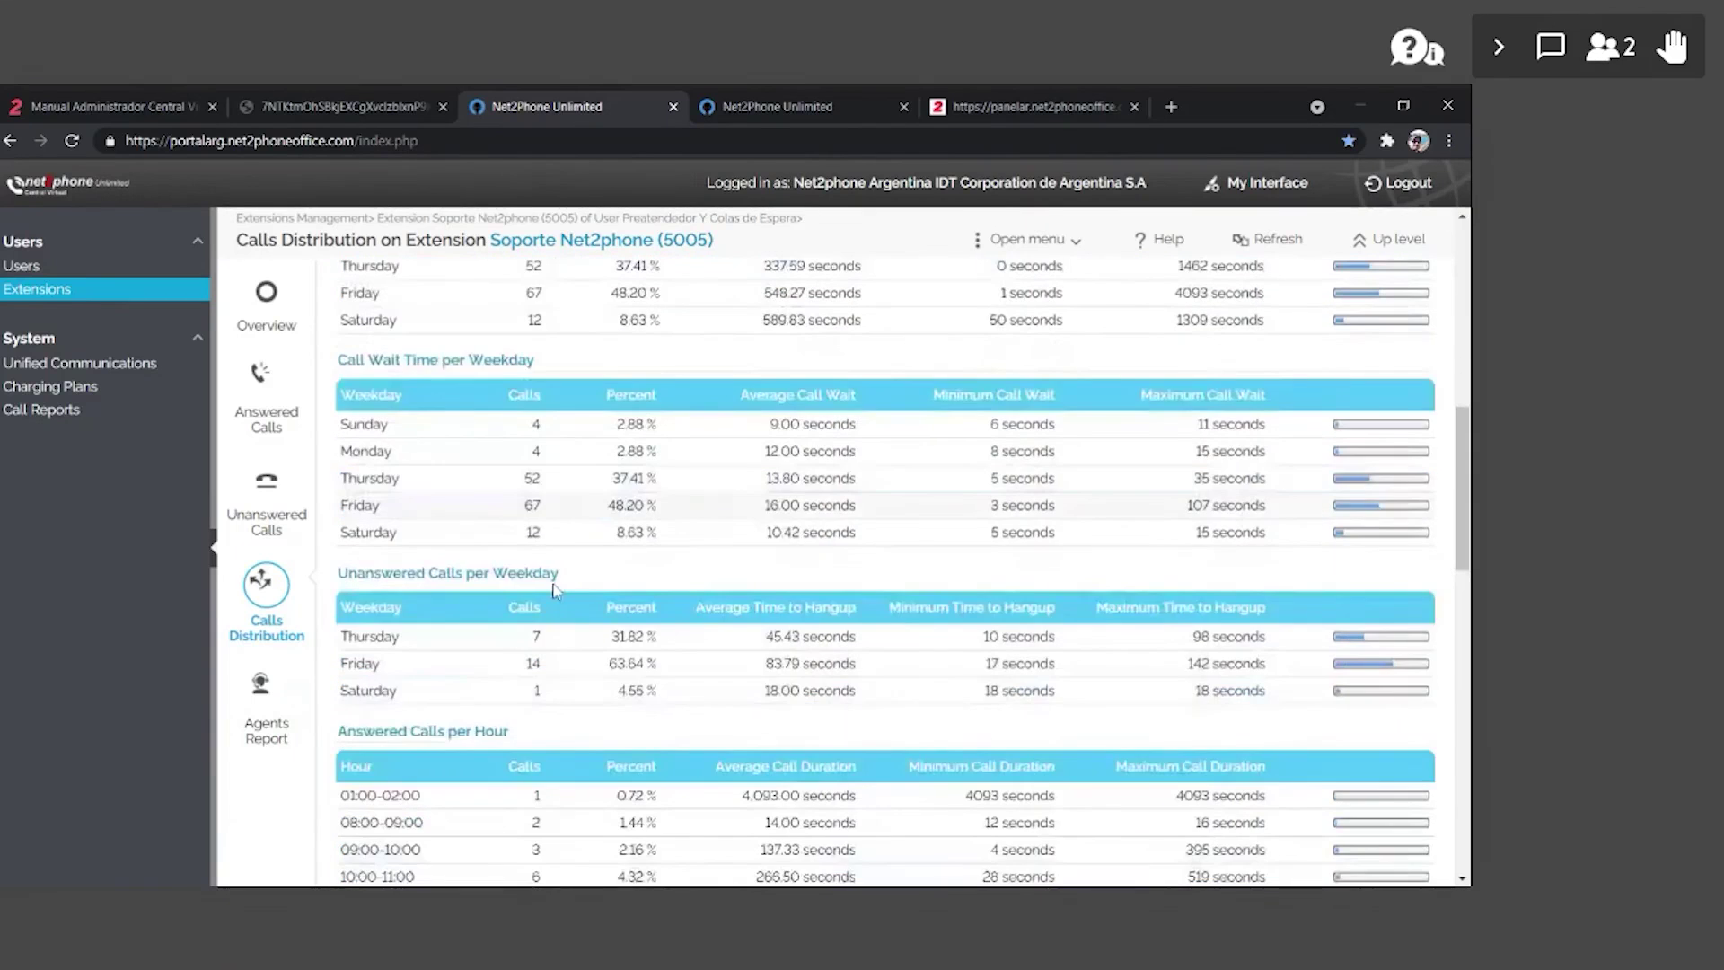
- Examine the hourly tables of answered calls, call wait time and unanswered calls in the Soporte Net2phone (5005) distribution report
scroll(555, 590, "down", 4)
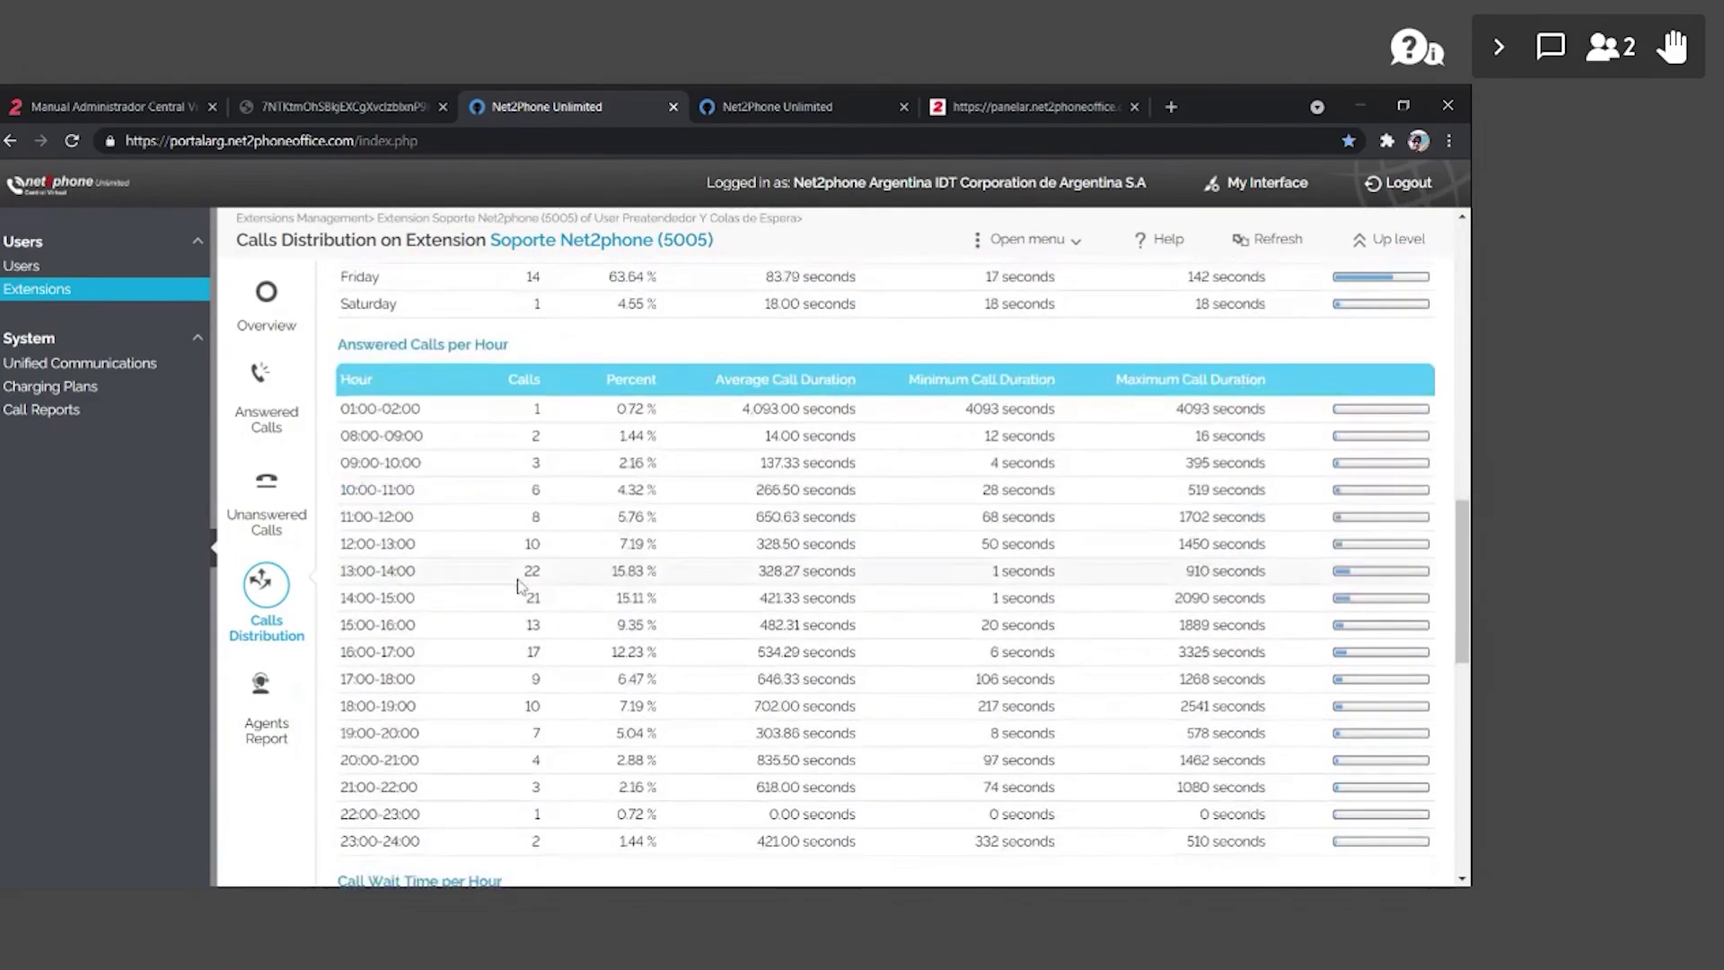
scroll(483, 474, "down", 1)
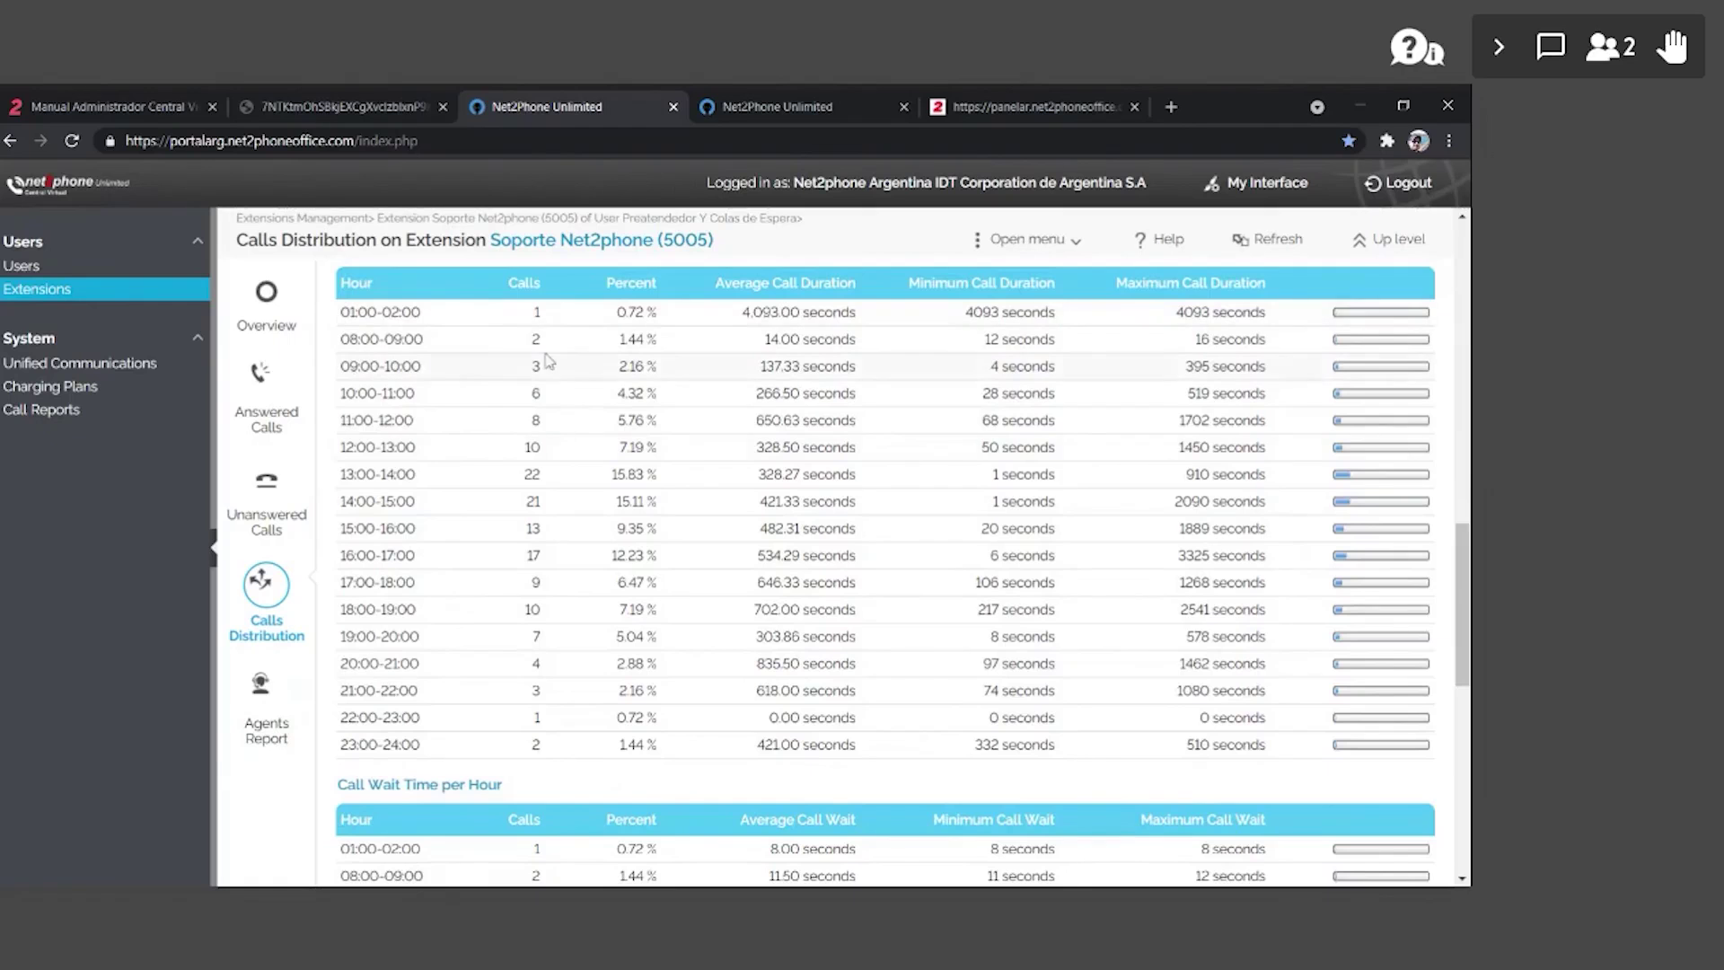
scroll(619, 701, "down", 3)
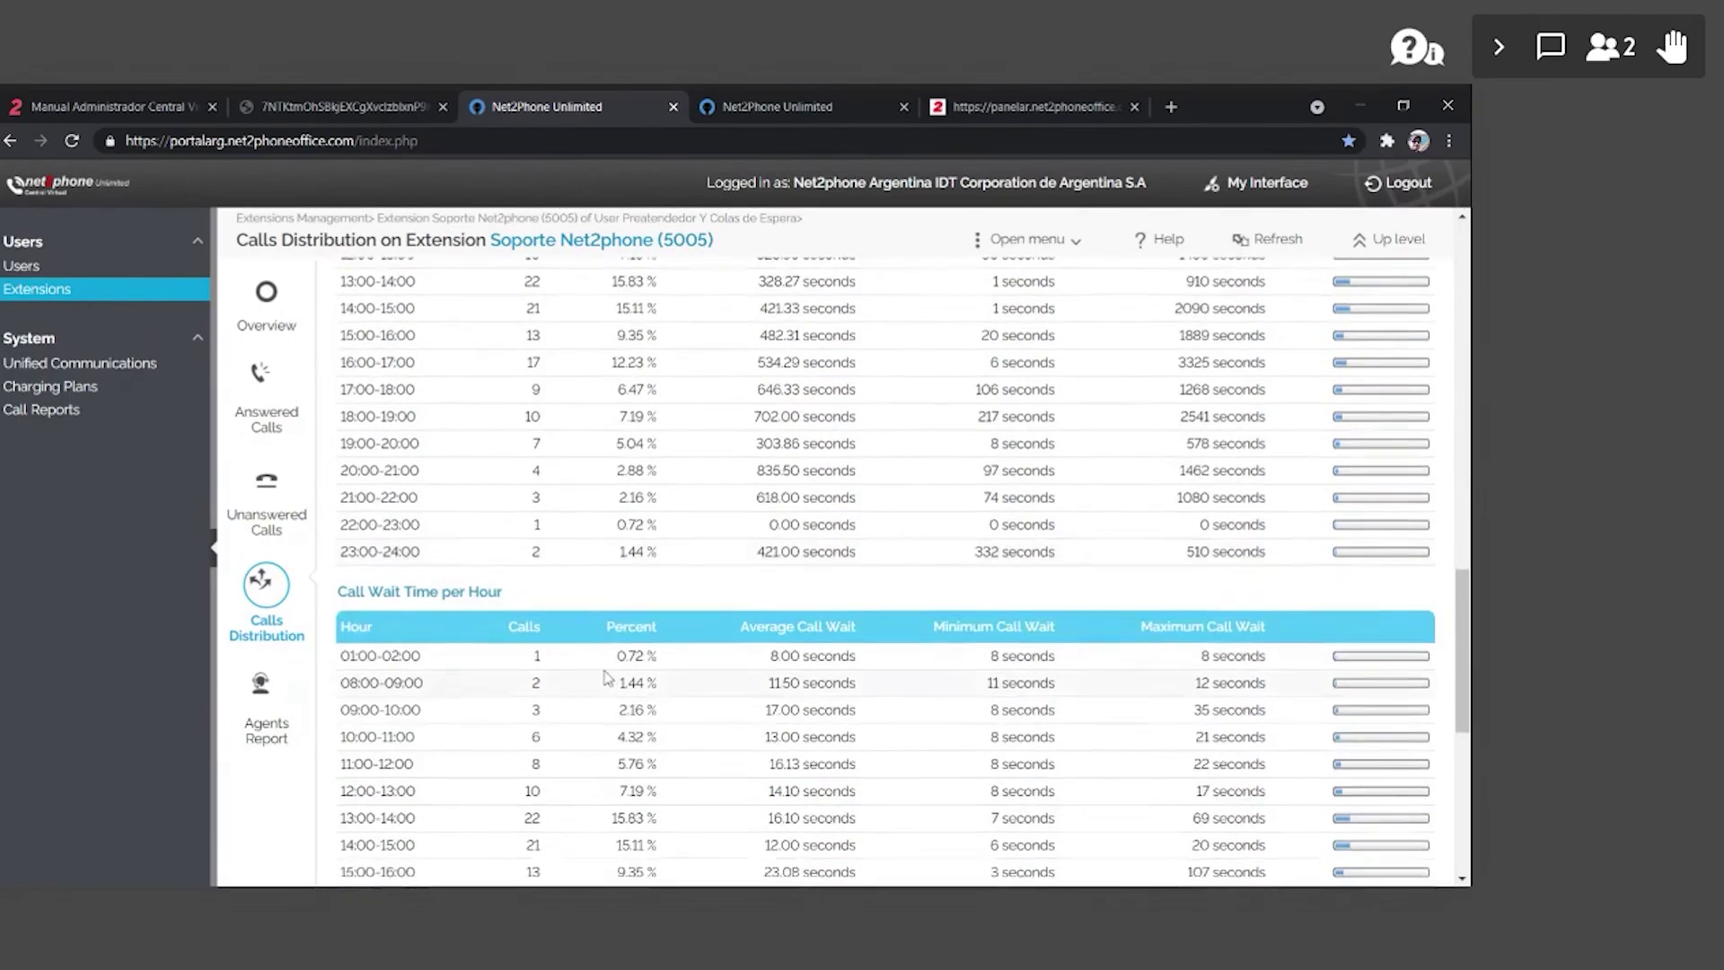
scroll(607, 675, "down", 1)
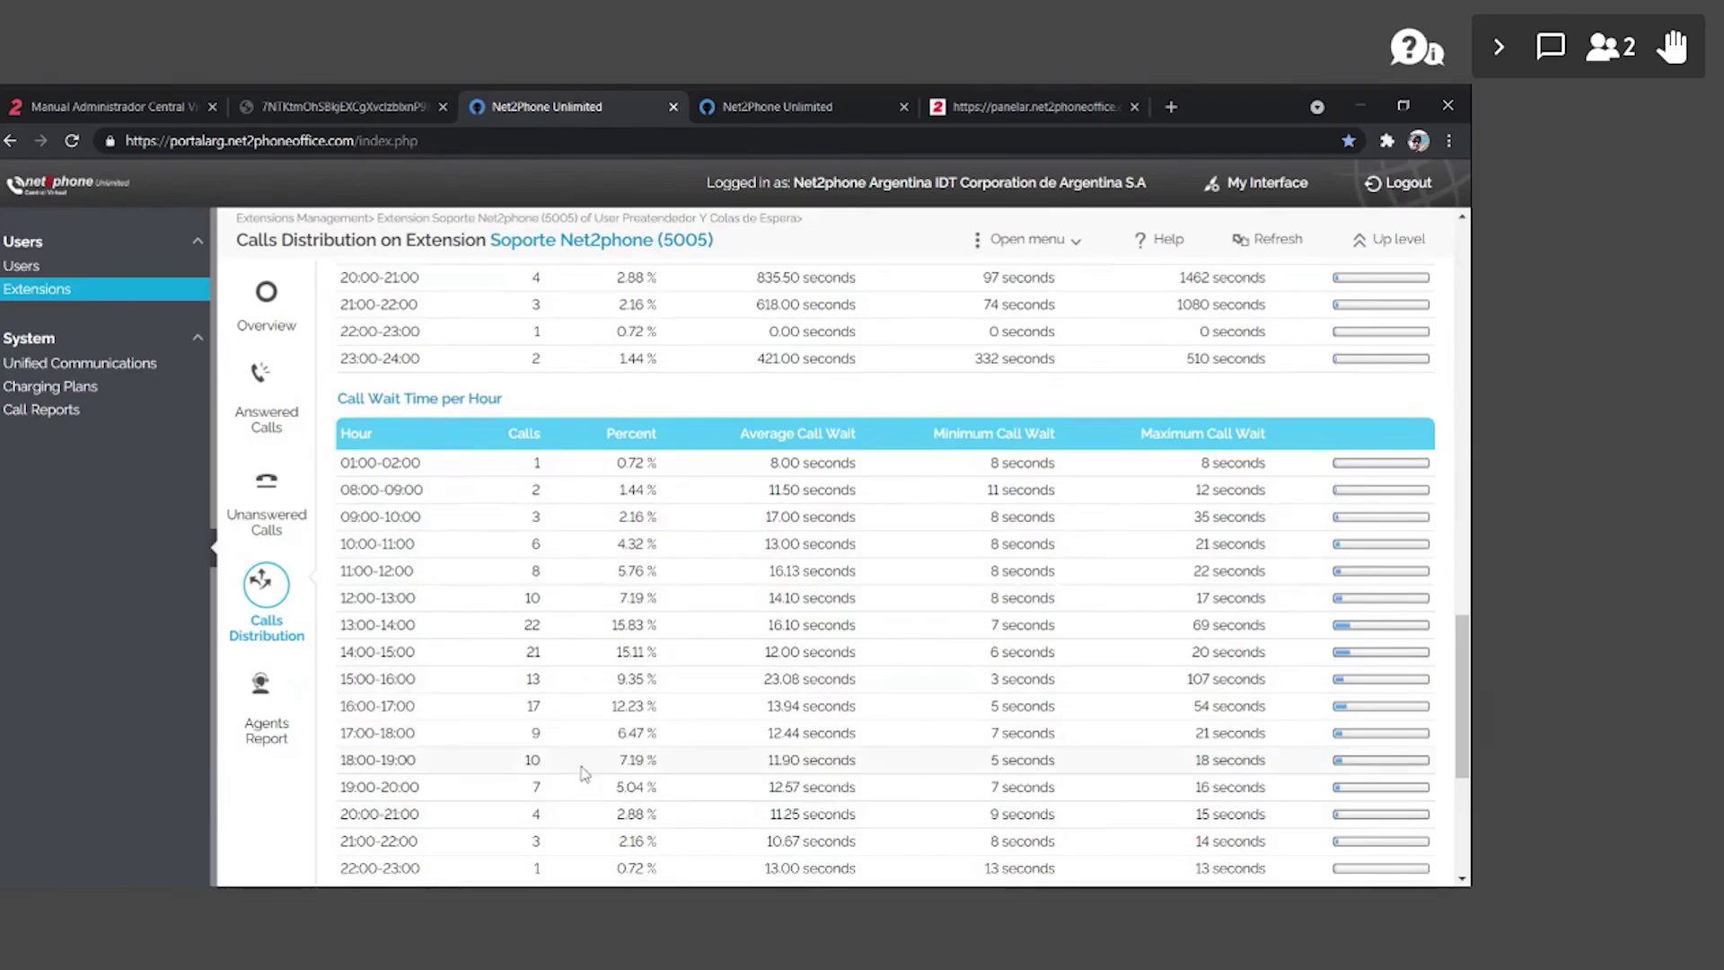
scroll(584, 773, "down", 2)
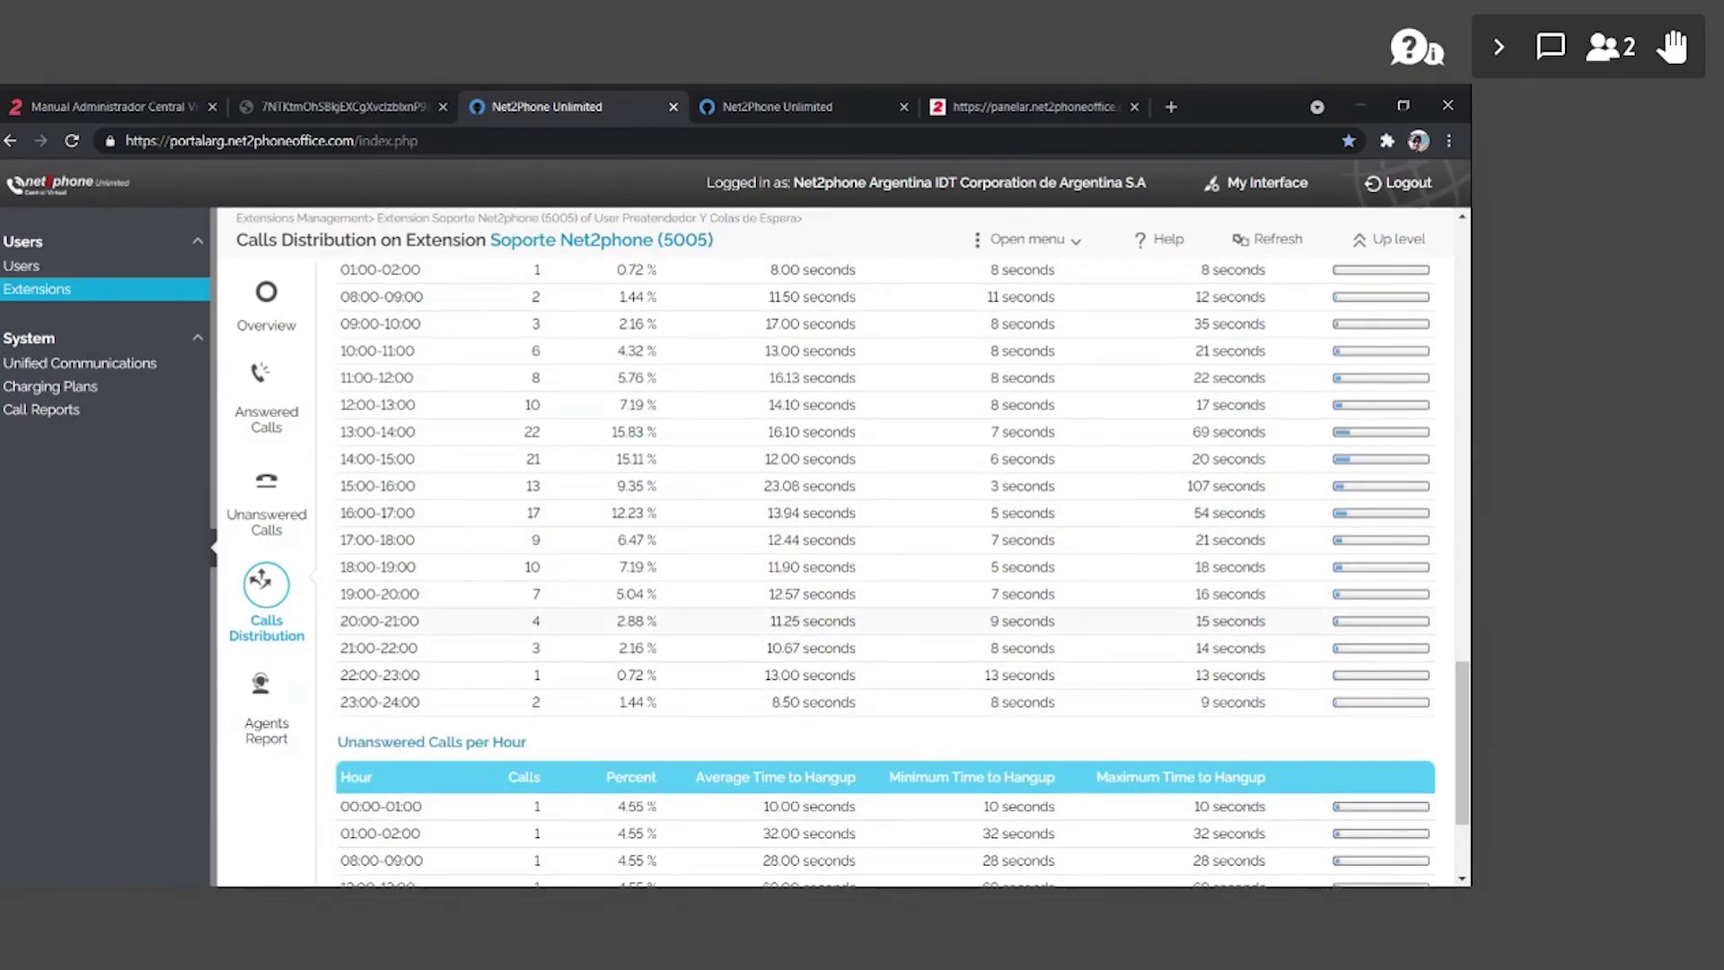
- Open the agents report for Soporte Net2phone (5005) and examine the overview, availability, sessions, answered calls and forwarded calls sections
left_click(262, 691)
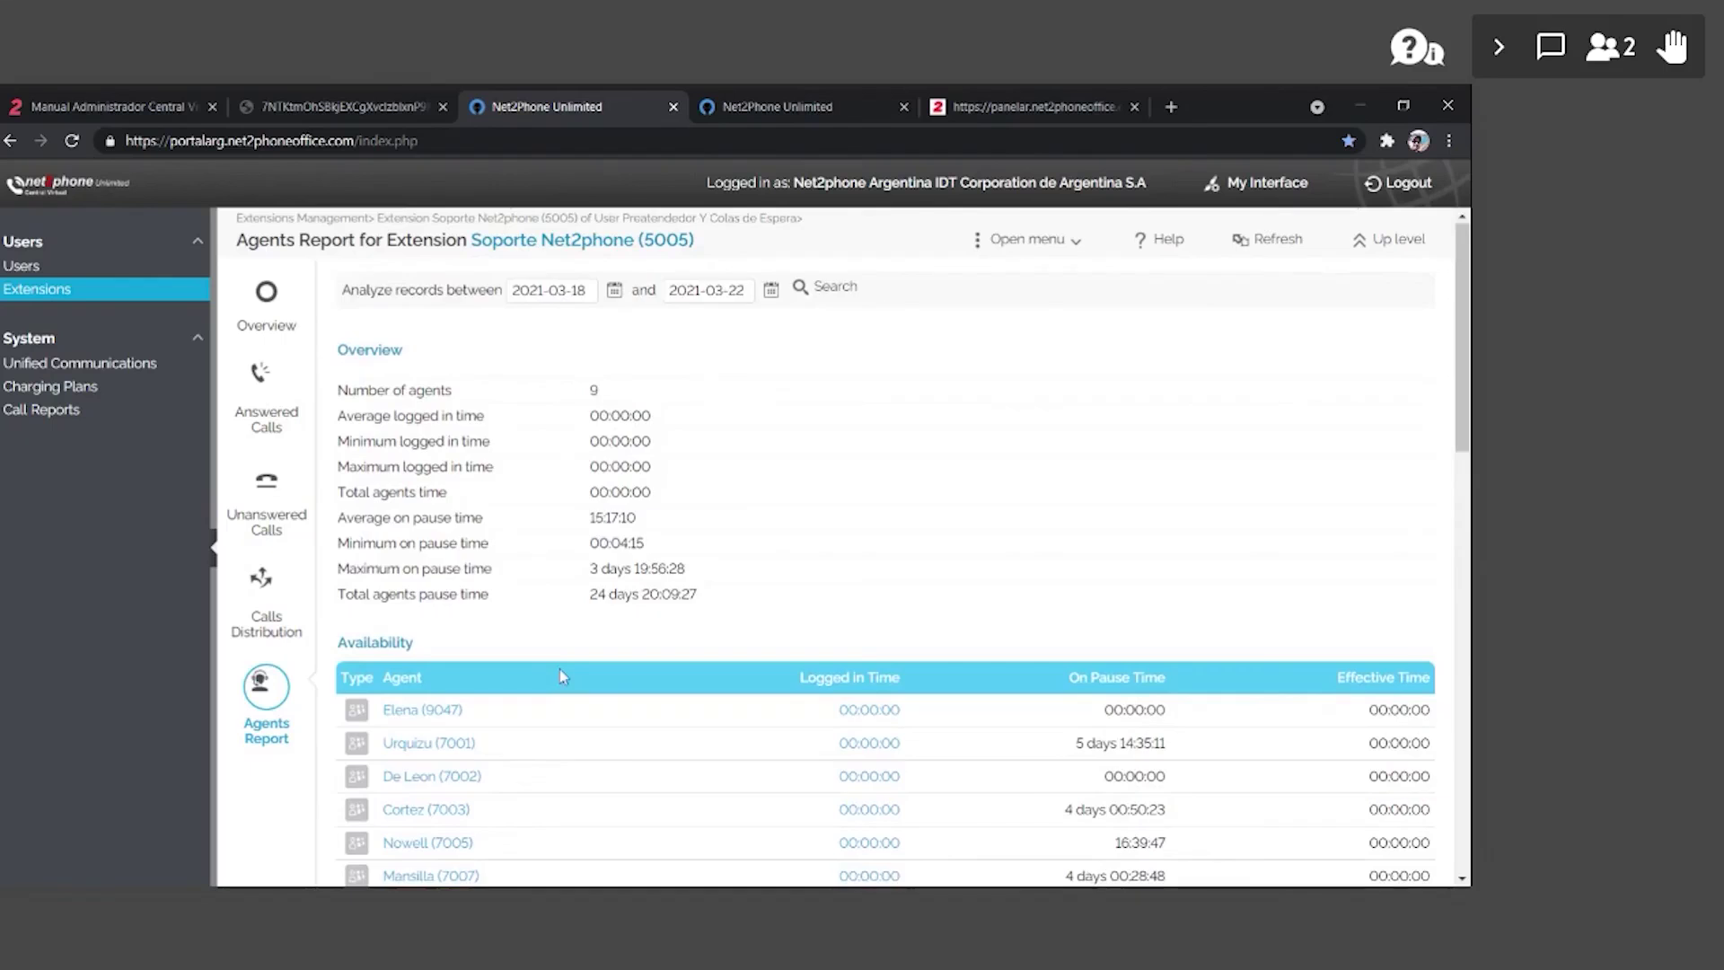
scroll(560, 675, "down", 2)
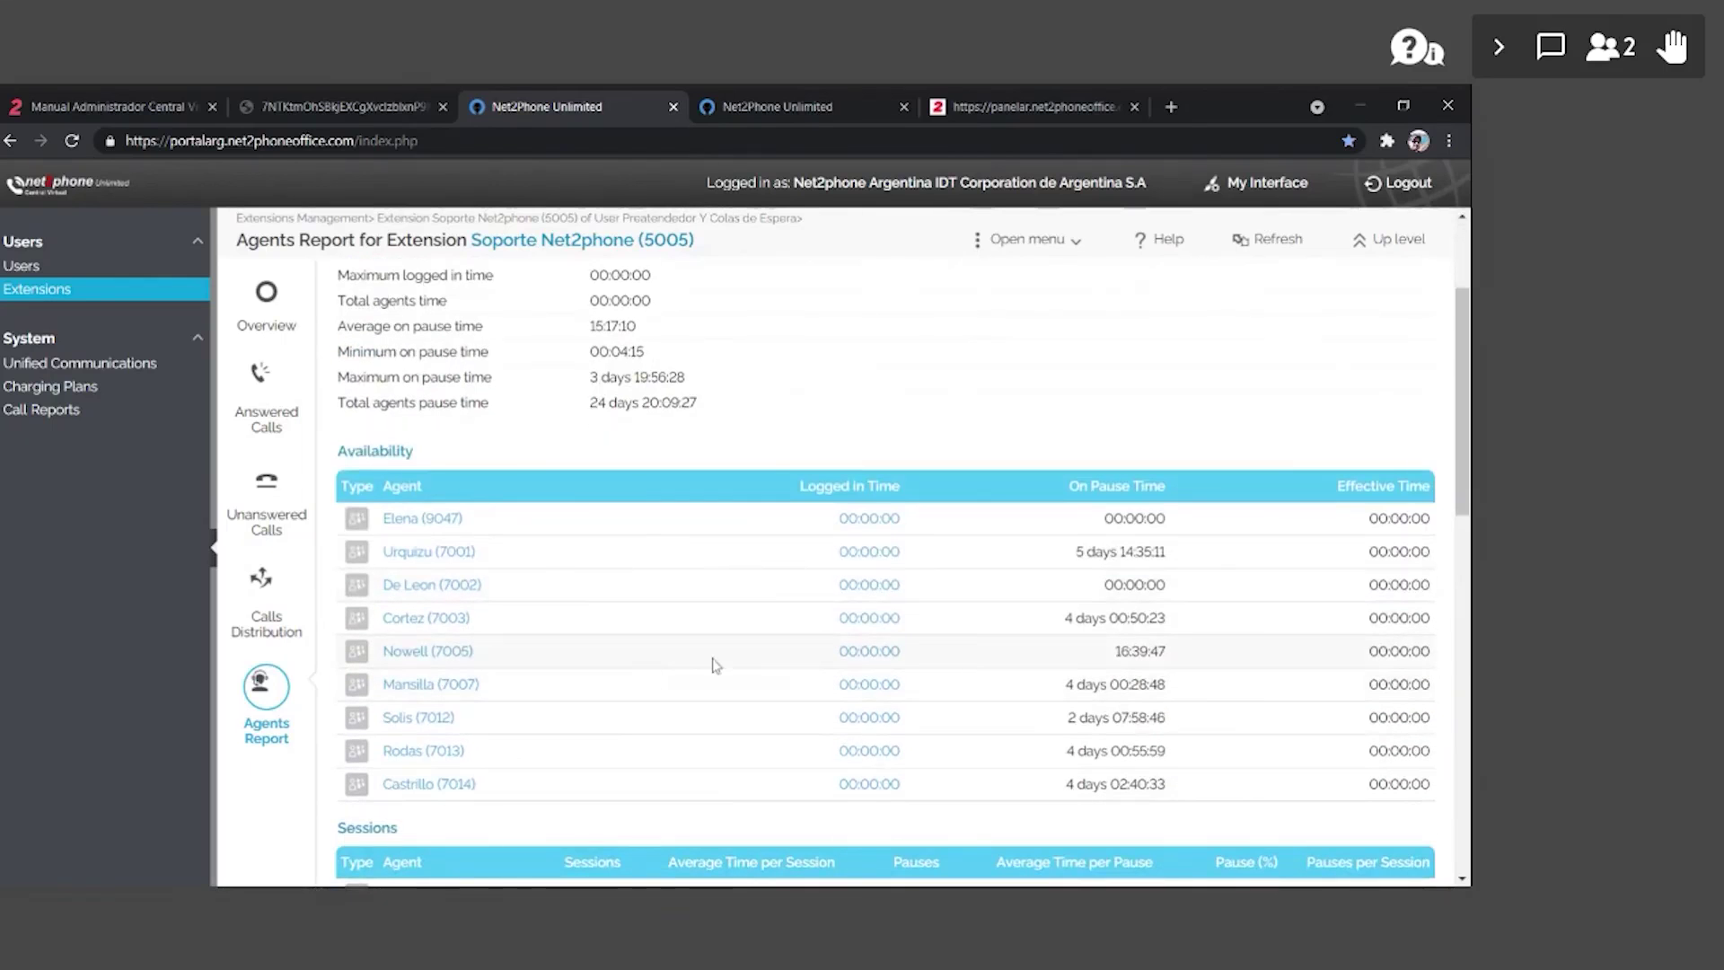
scroll(745, 667, "down", 2)
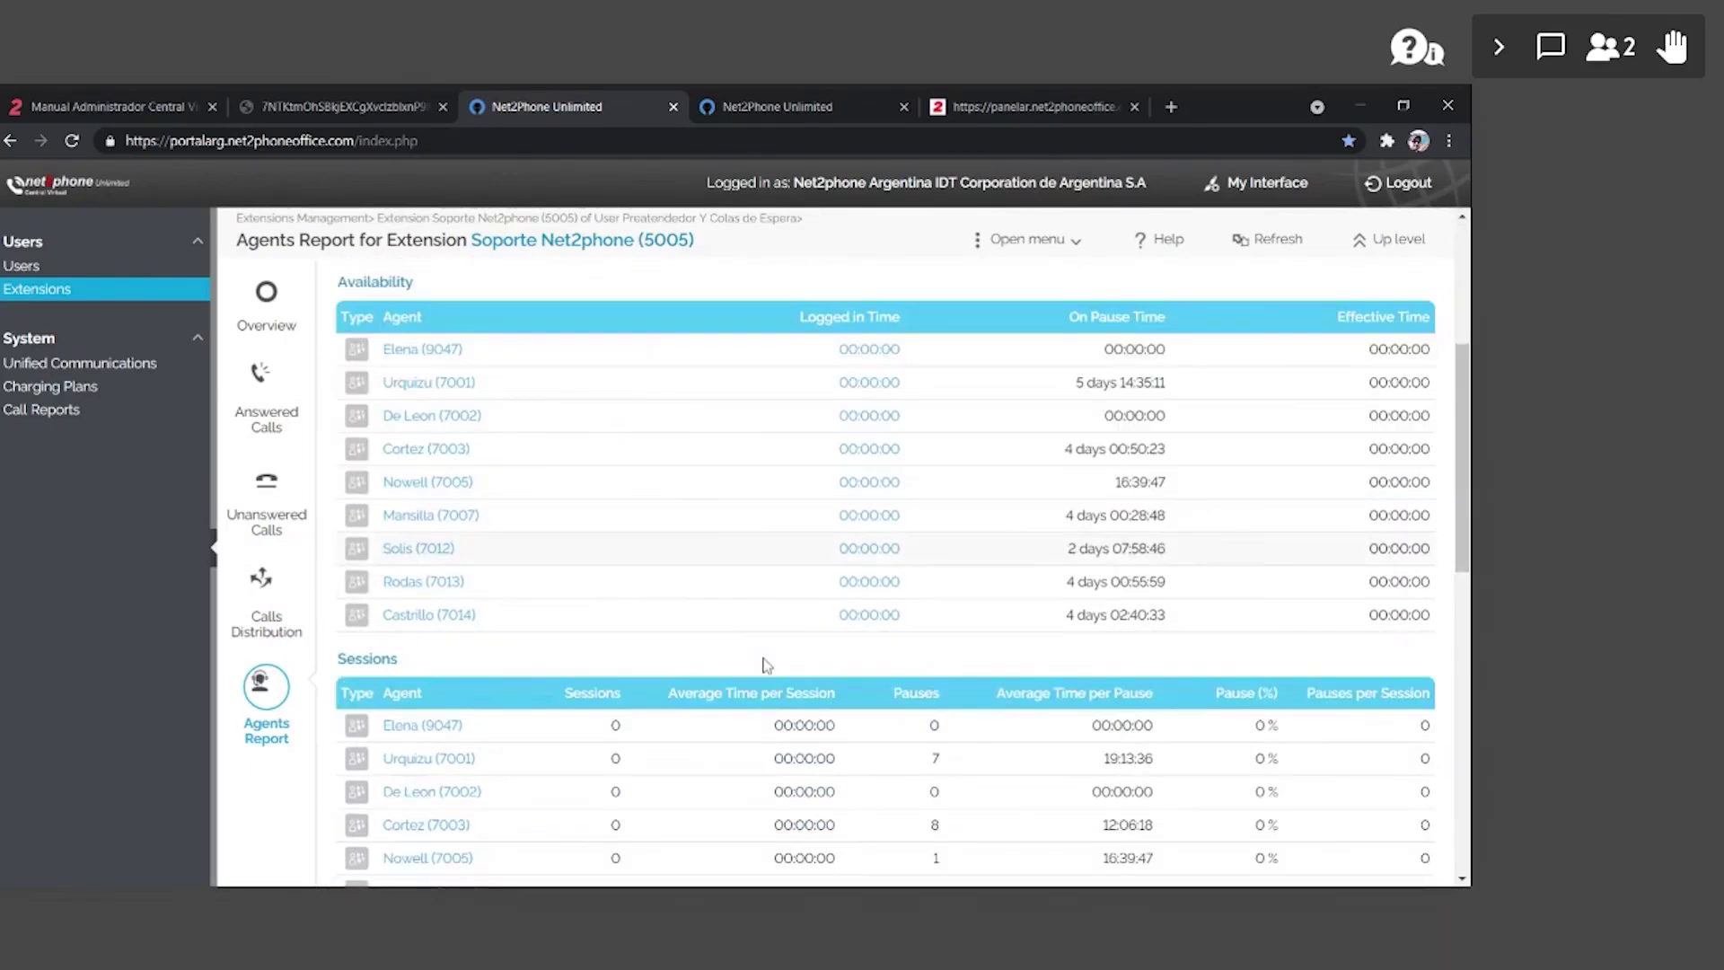
scroll(766, 665, "down", 7)
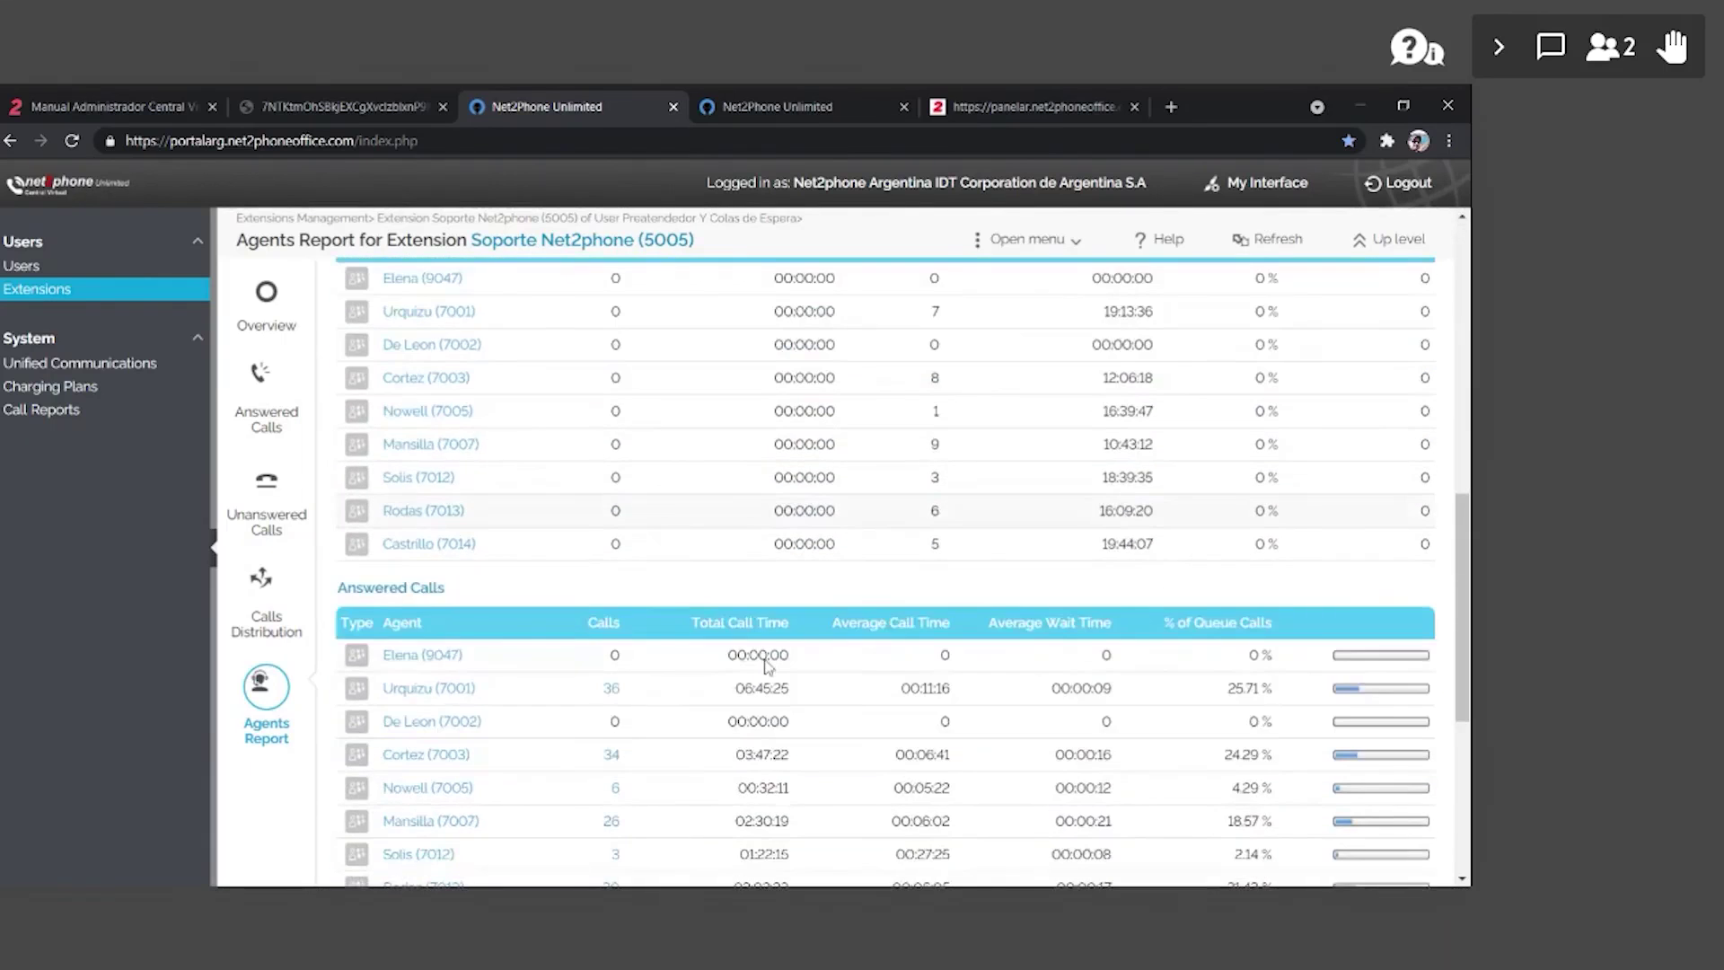
scroll(766, 669, "down", 1)
scroll(766, 673, "down", 1)
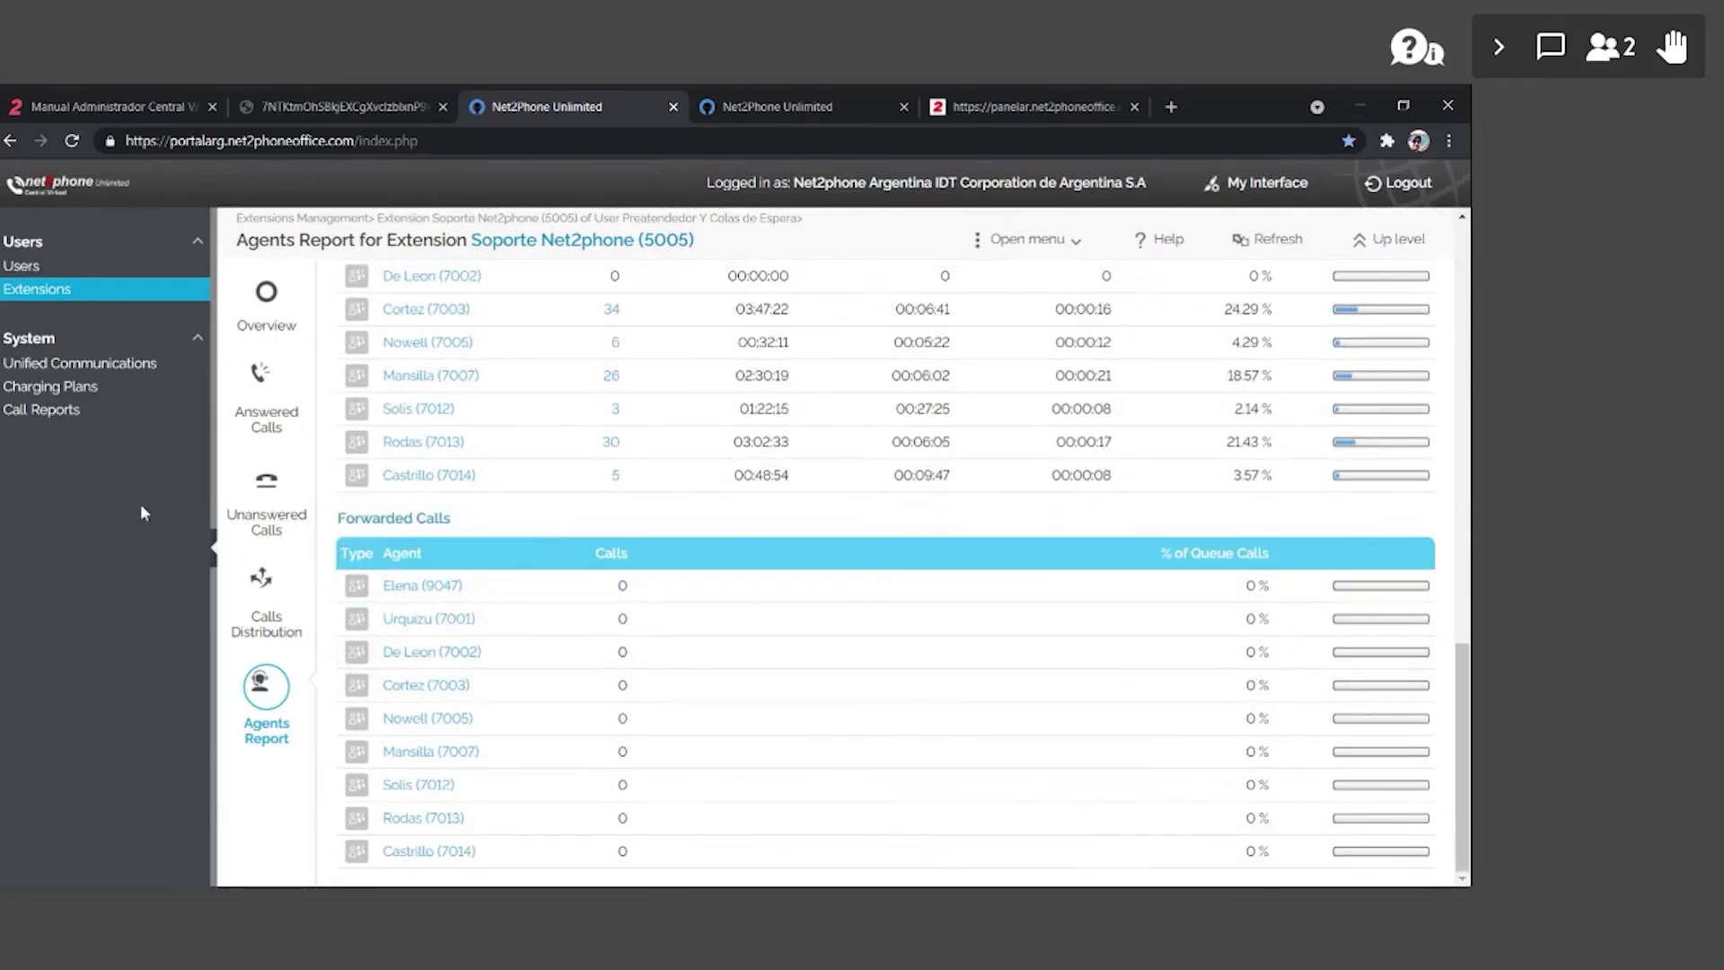
scroll(629, 458, "up", 10)
scroll(483, 417, "up", 1)
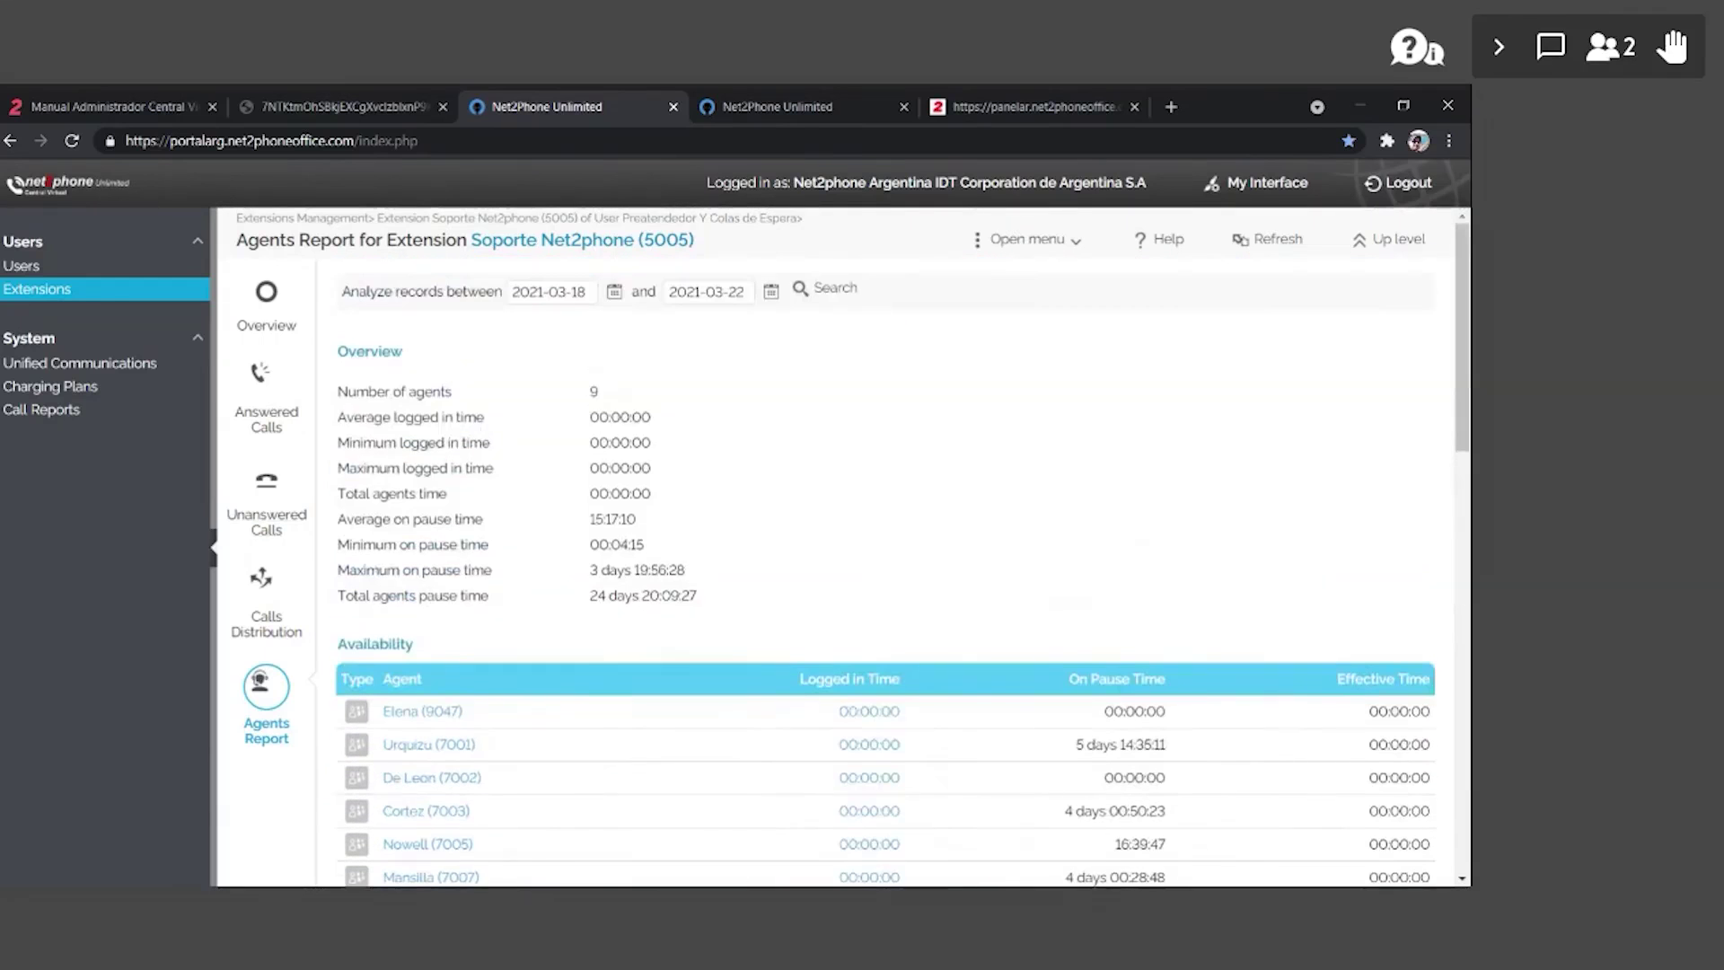
- Switch to the net2phone Unlimited administrator guide PDF and examine its cover page and table of contents
left_click(403, 101)
scroll(705, 708, "up", 6)
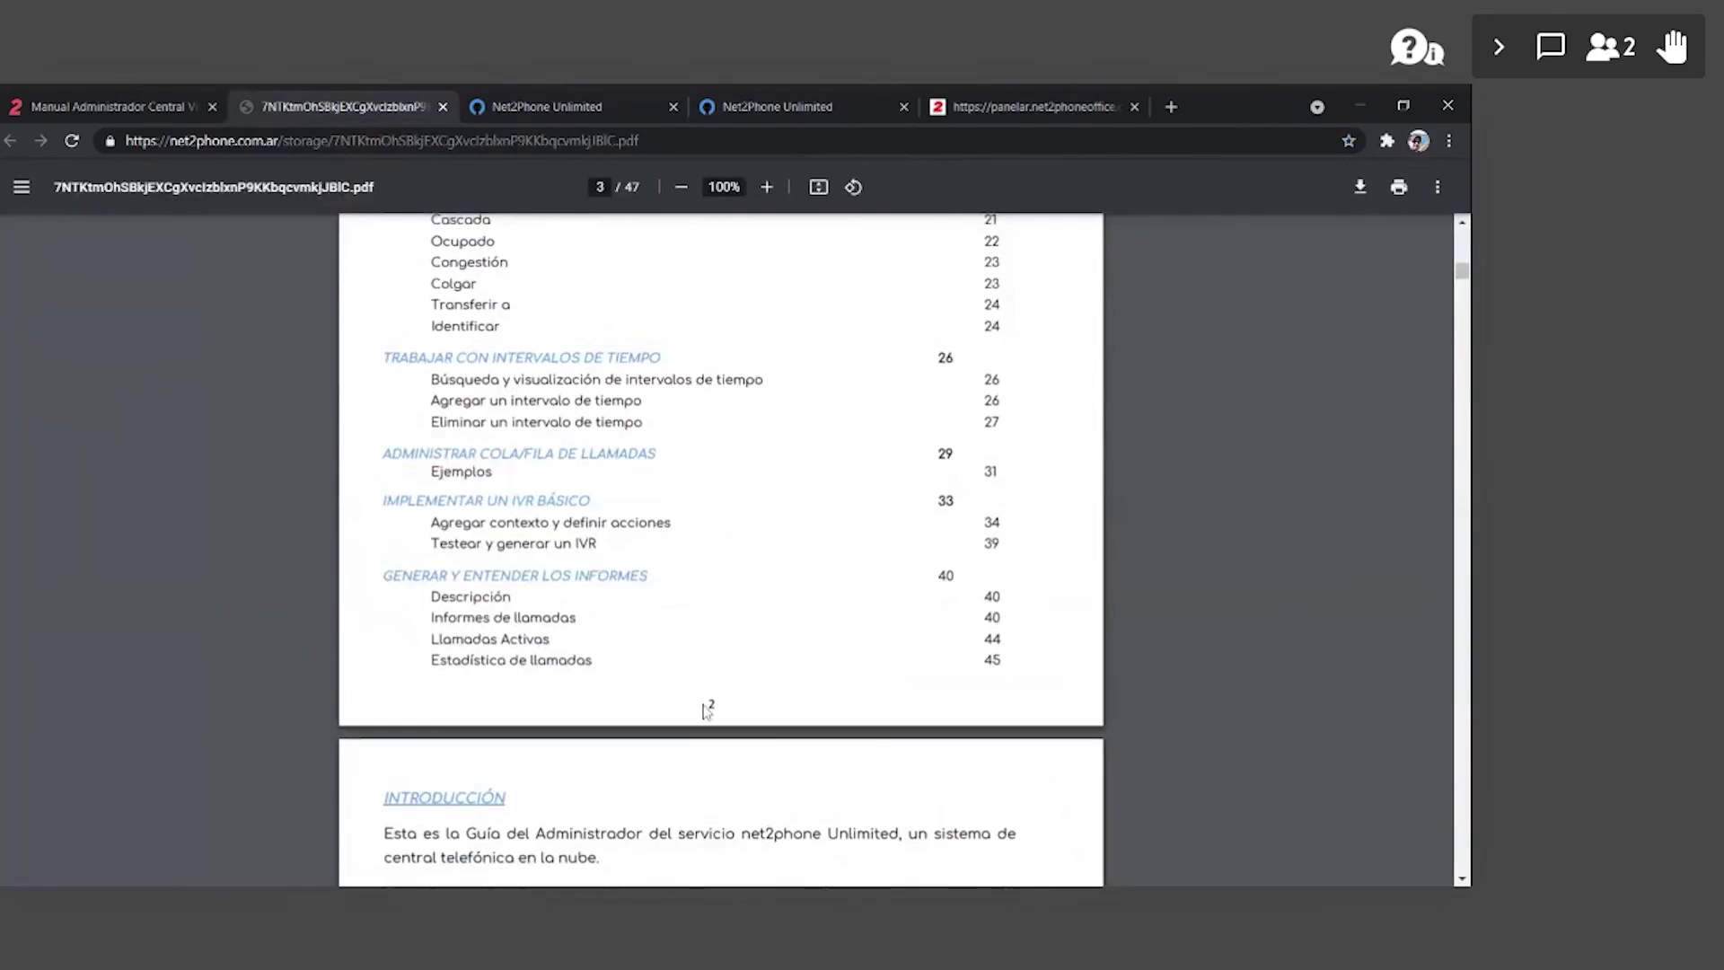
scroll(695, 705, "up", 15)
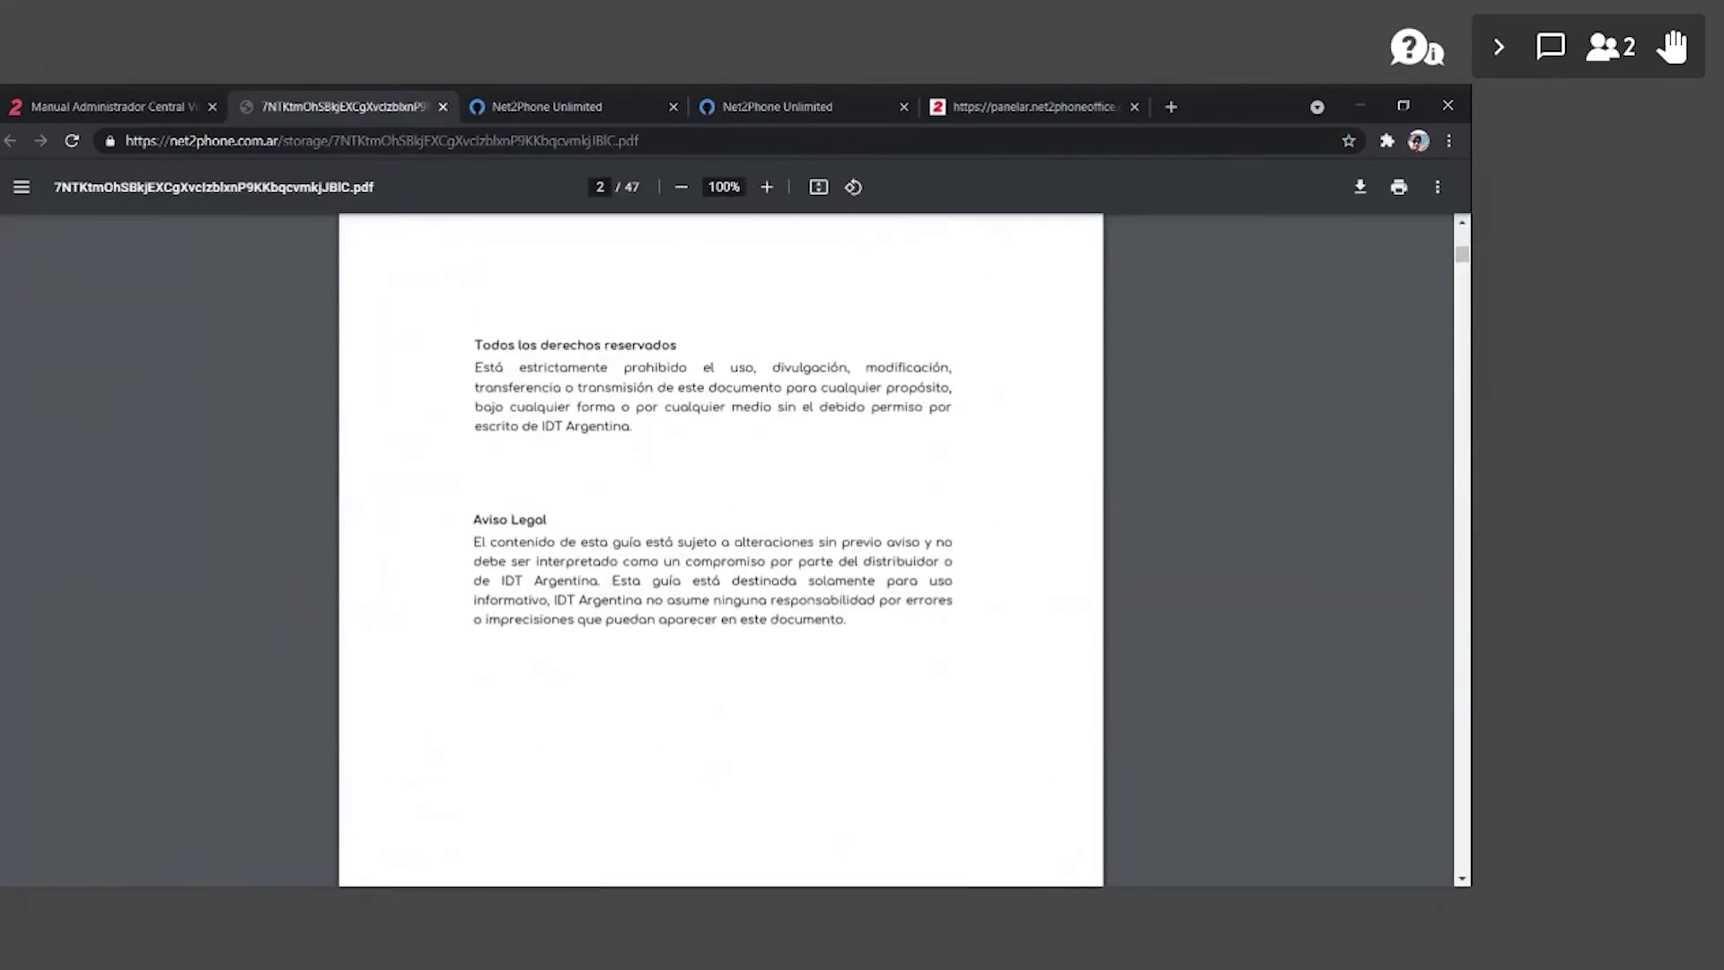
scroll(675, 413, "up", 4)
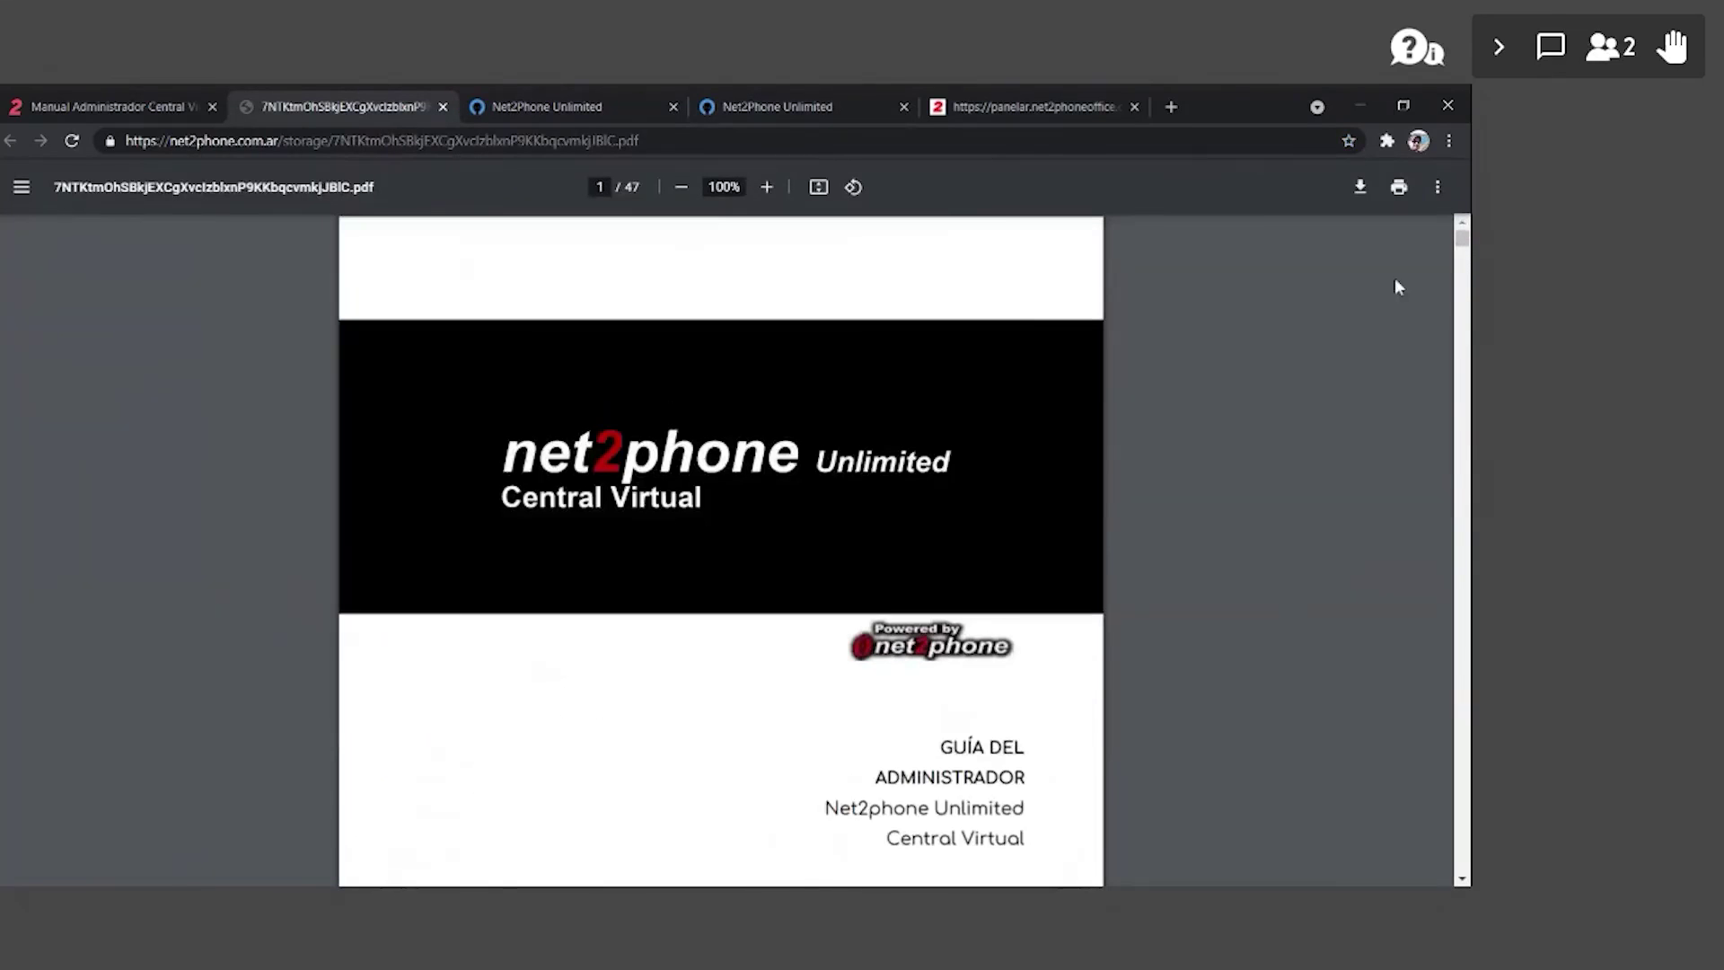
left_click_drag(1462, 244, 1464, 274)
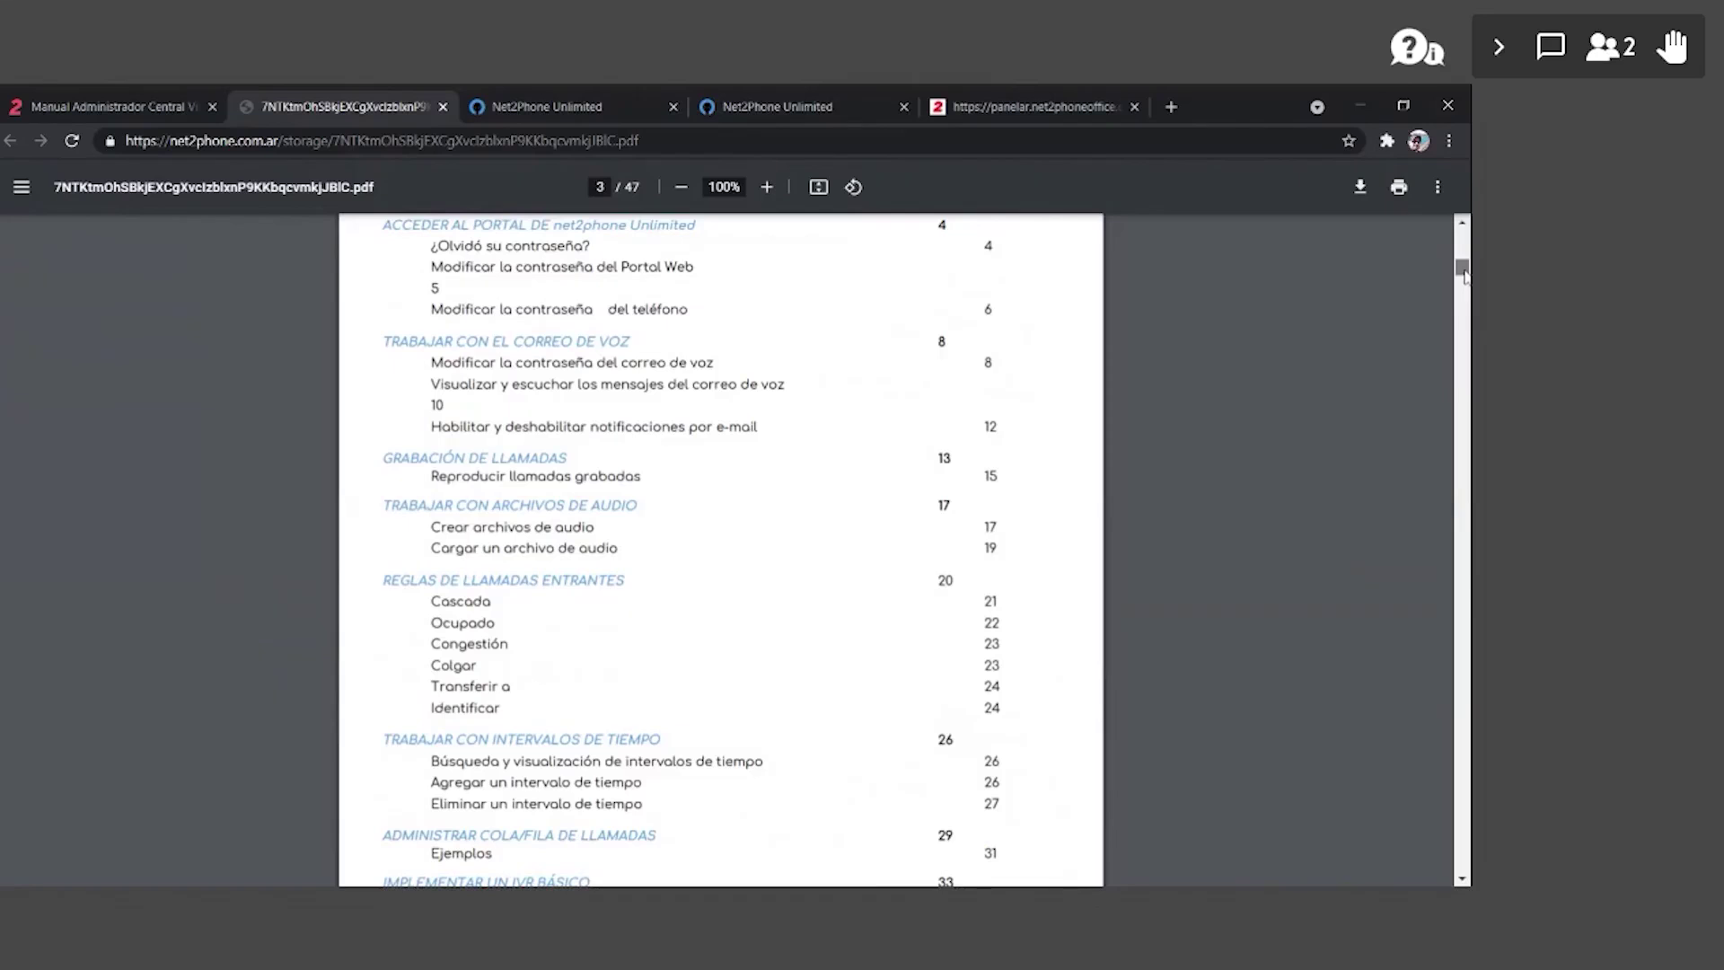
scroll(1463, 274, "down", 1)
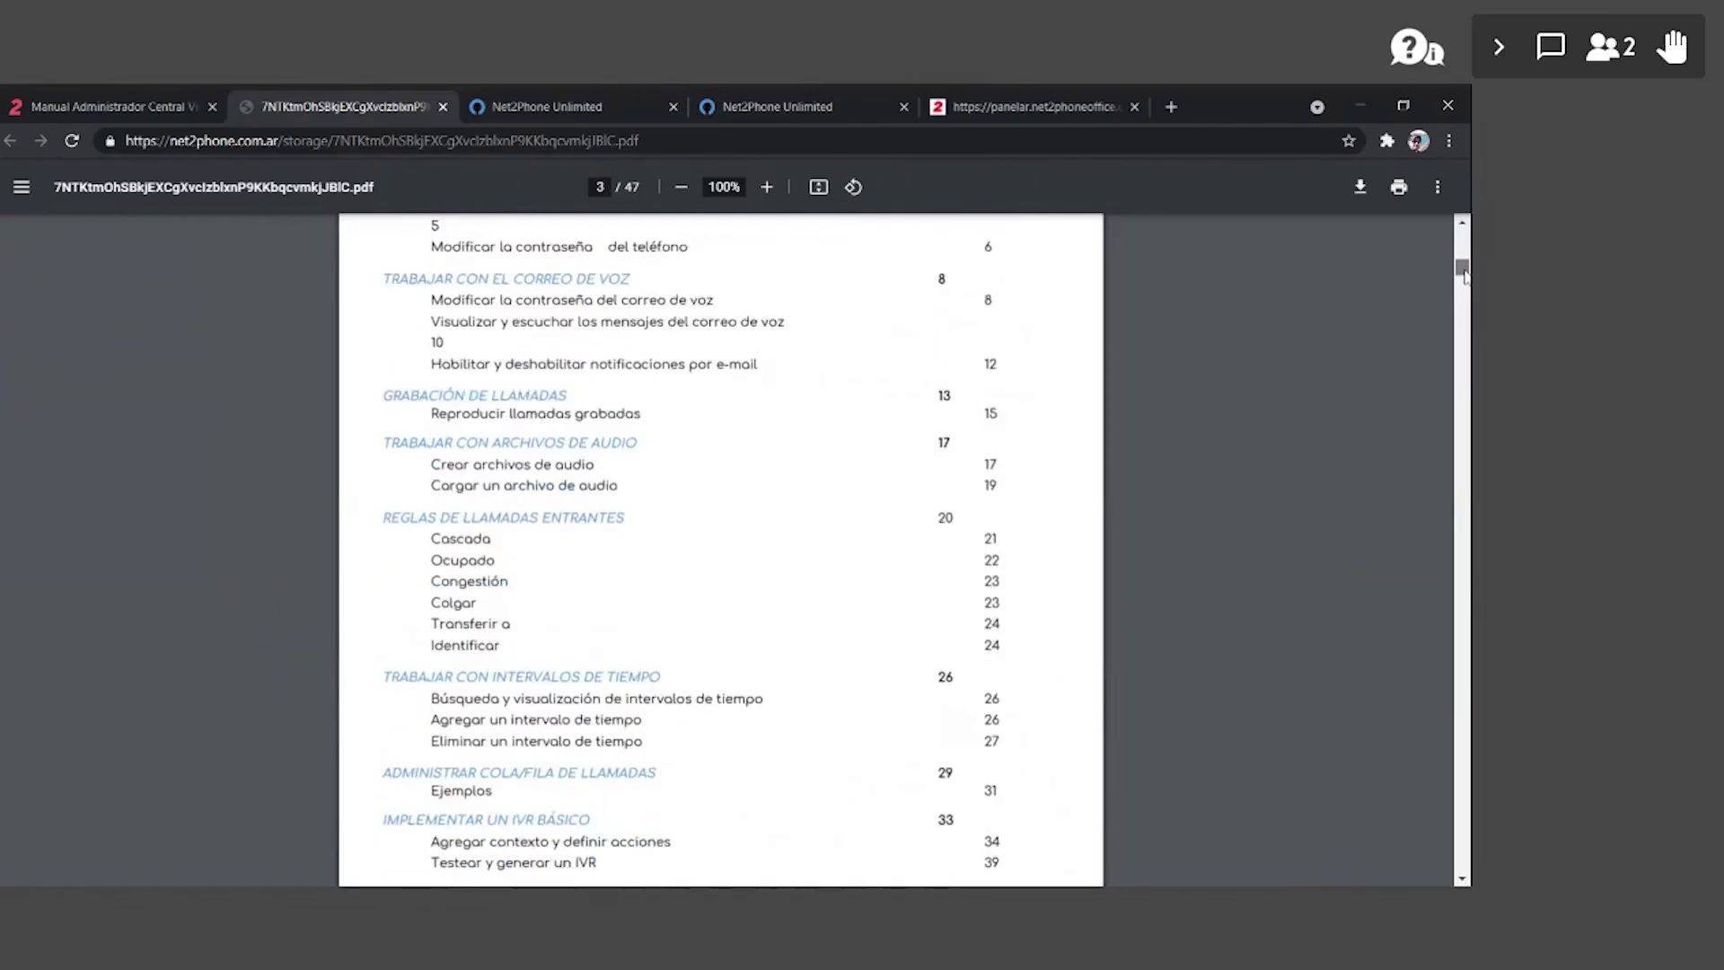
- Examine the rest of the administrator guide's table of contents, through the reports section and the start of the introduction
scroll(1464, 274, "down", 1)
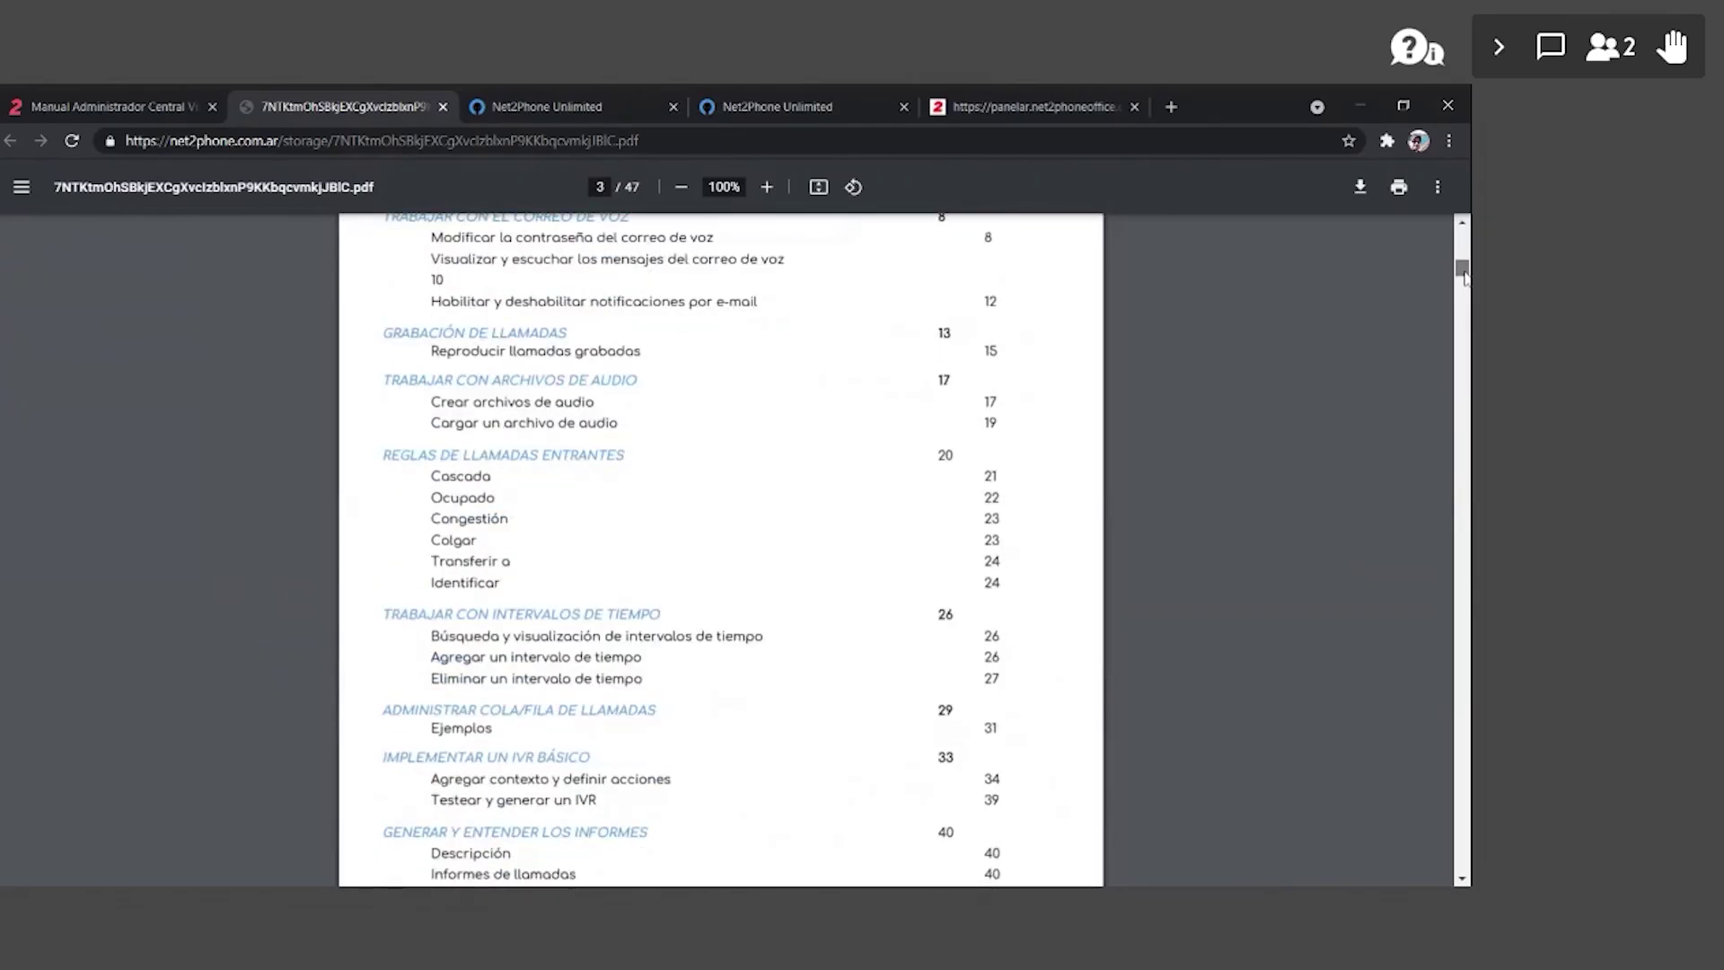
scroll(1464, 274, "down", 1)
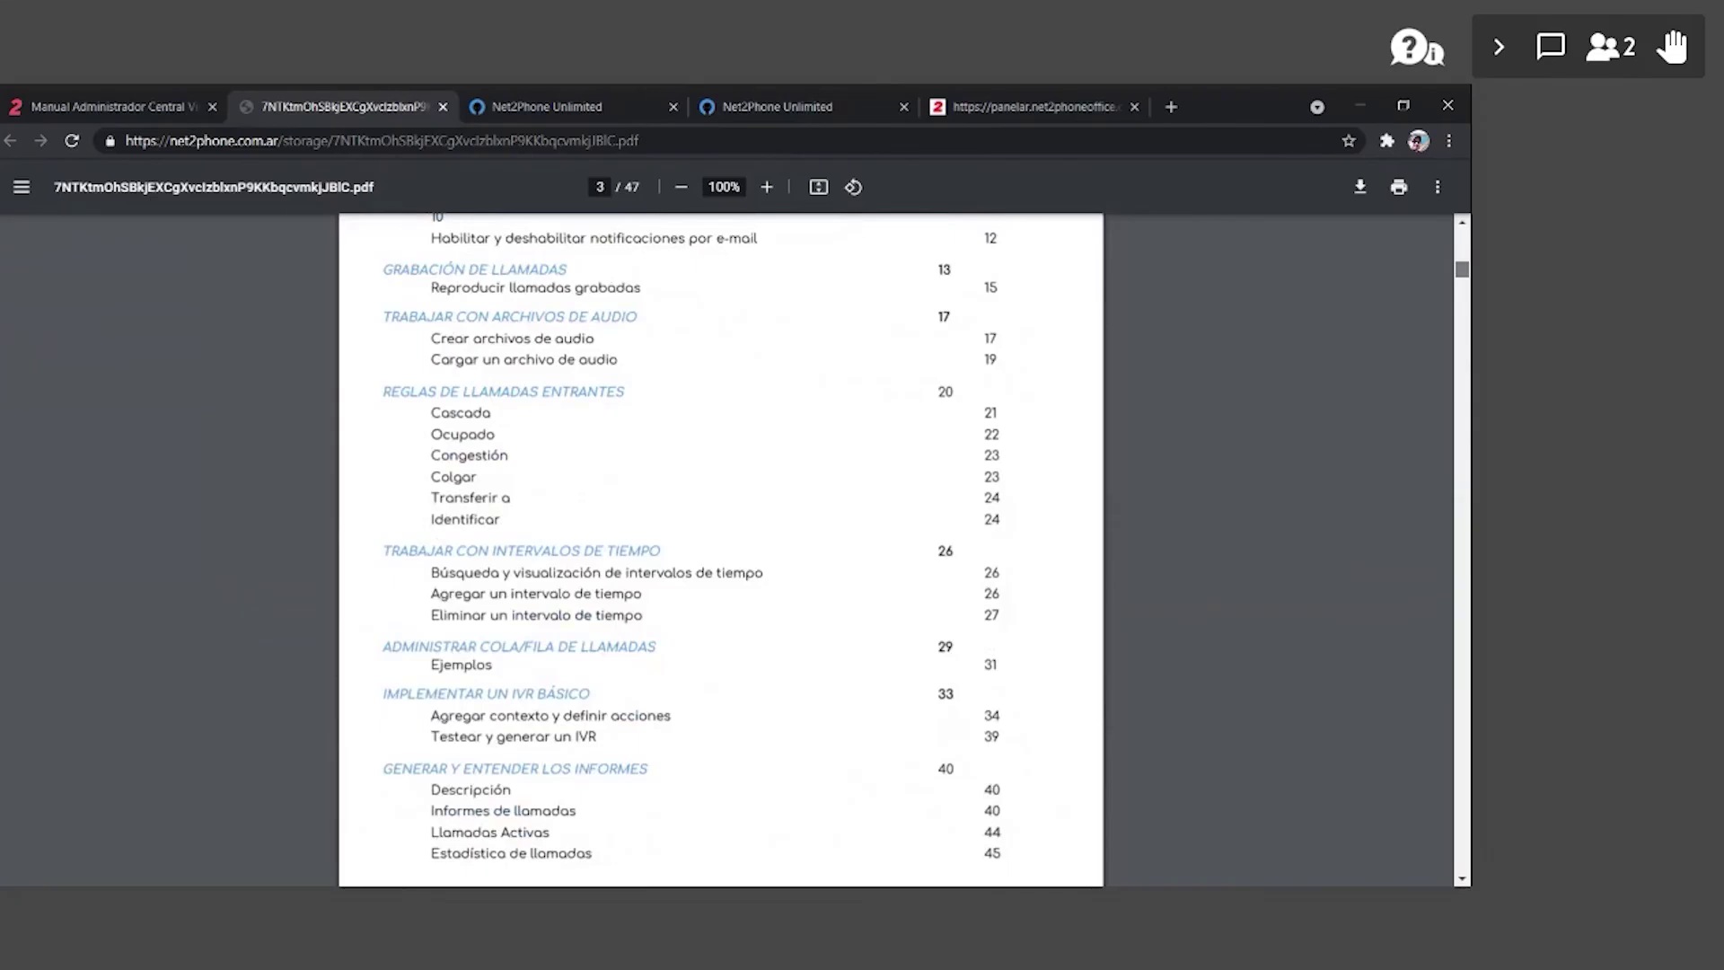
scroll(710, 673, "down", 3)
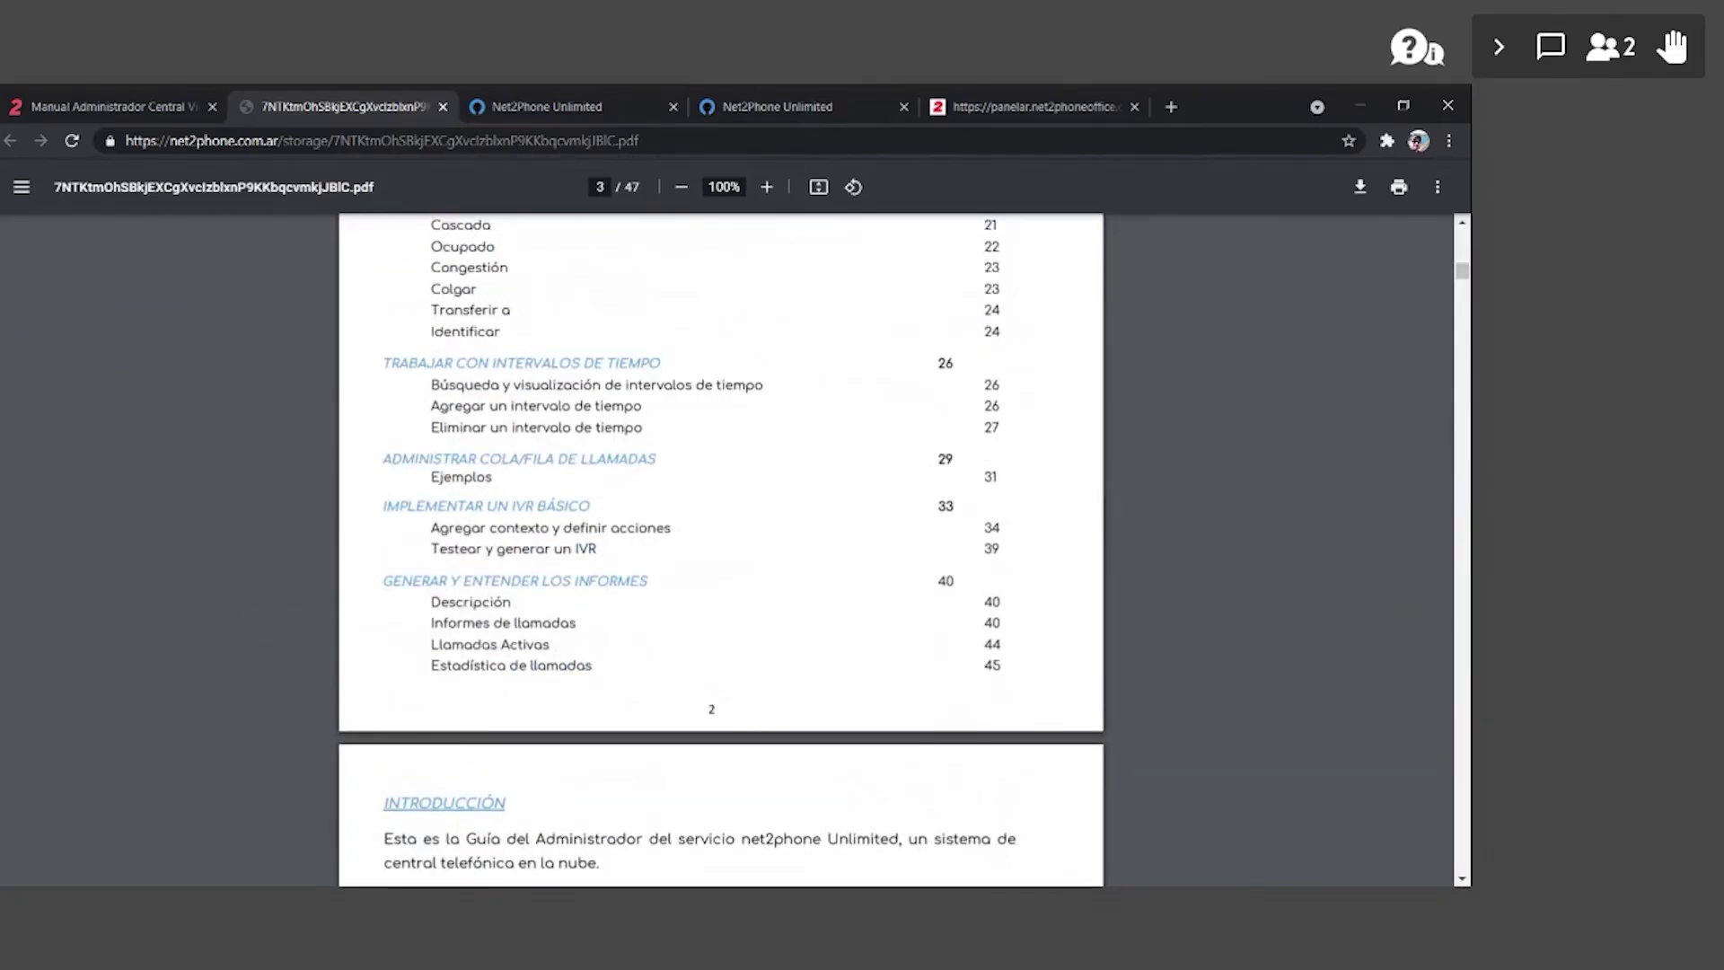
scroll(645, 656, "down", 2)
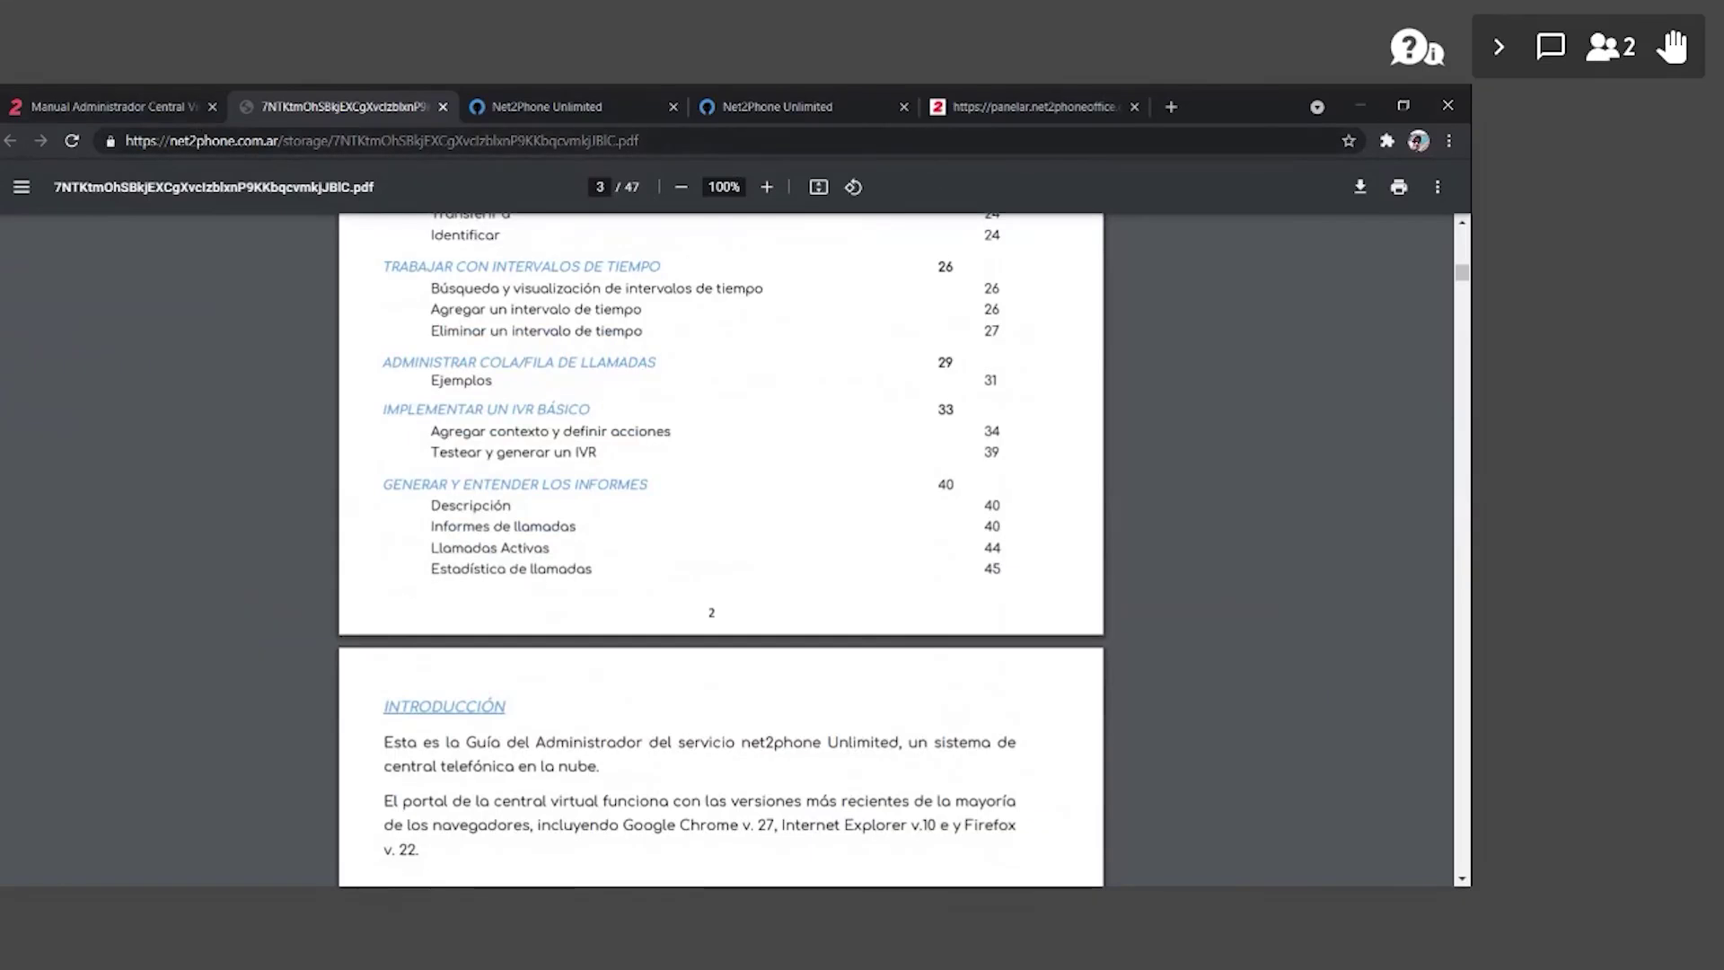
- Open the Modo Supervisor Central Virtual PDF from the support site's Instructivos and examine the supervisor setup, call listening and whisper instructions
left_click(135, 107)
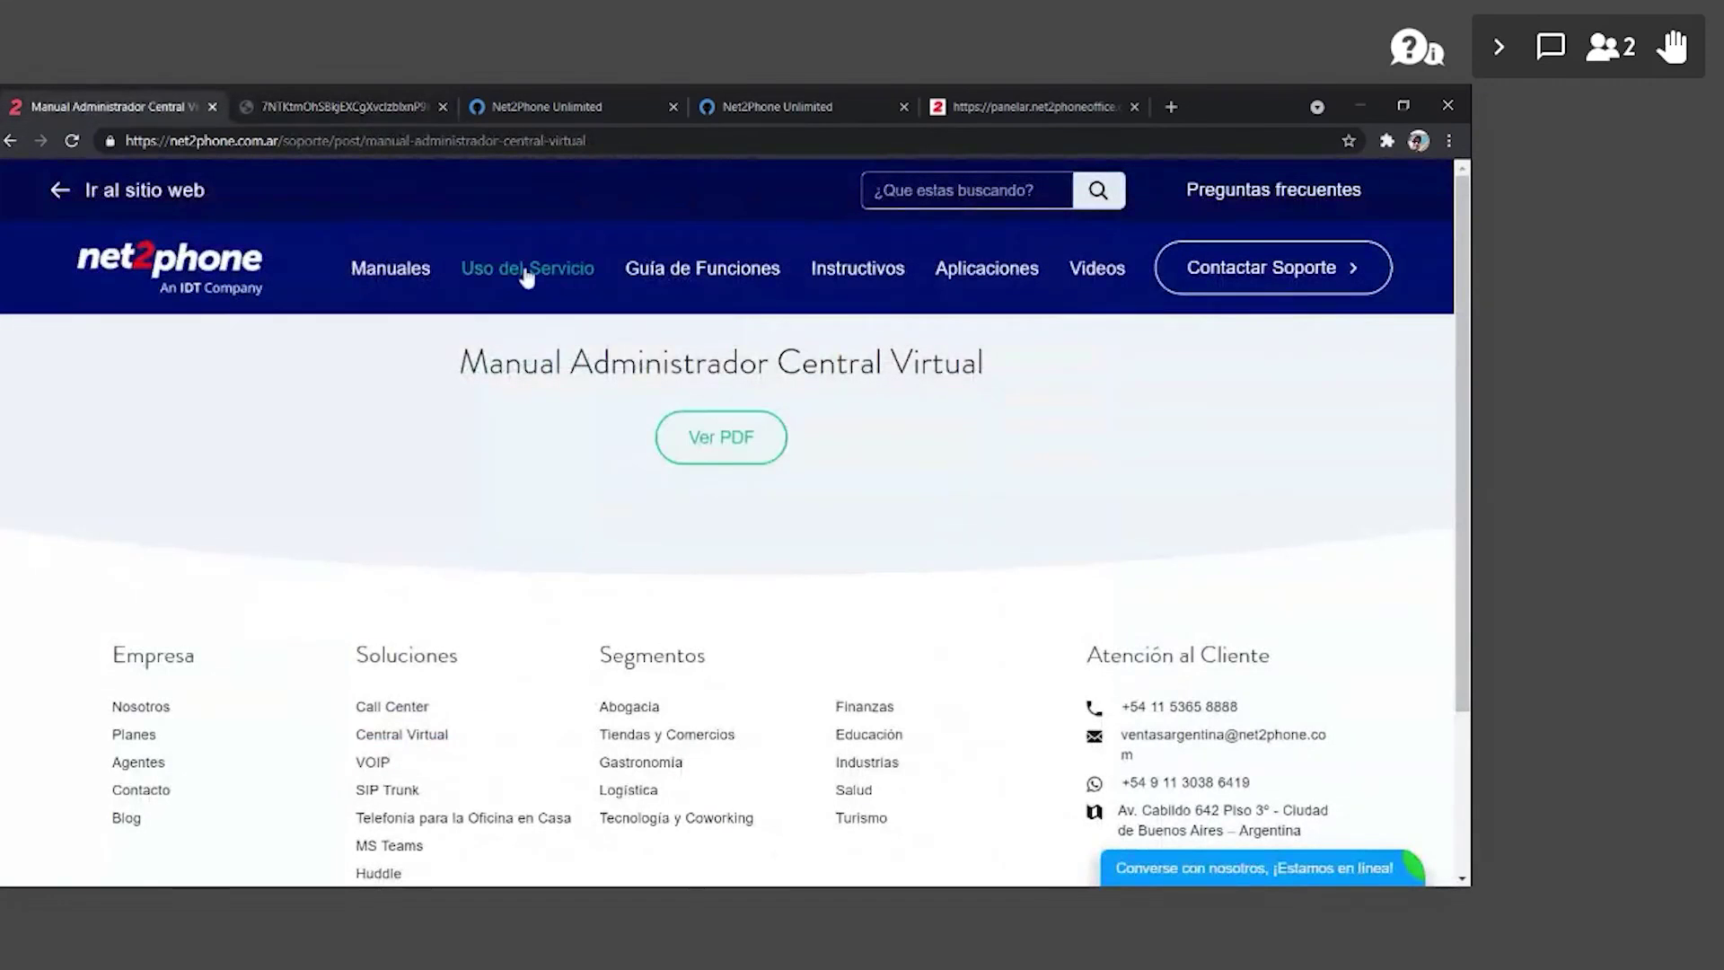
left_click(839, 275)
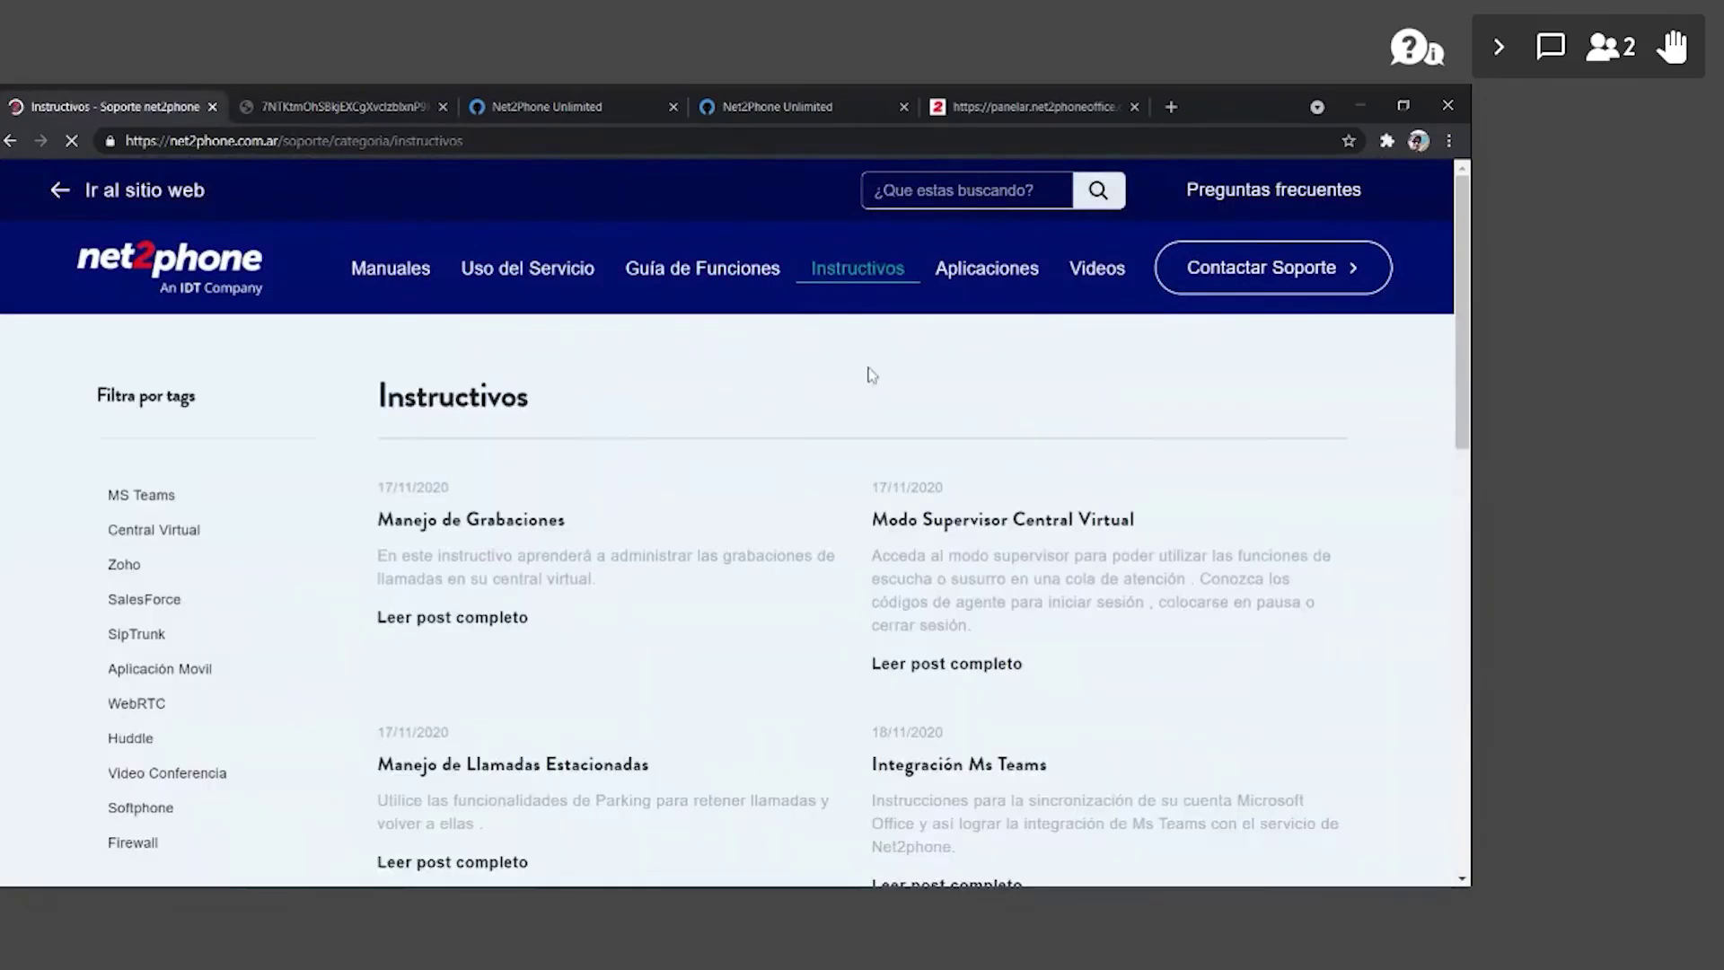
left_click(972, 530)
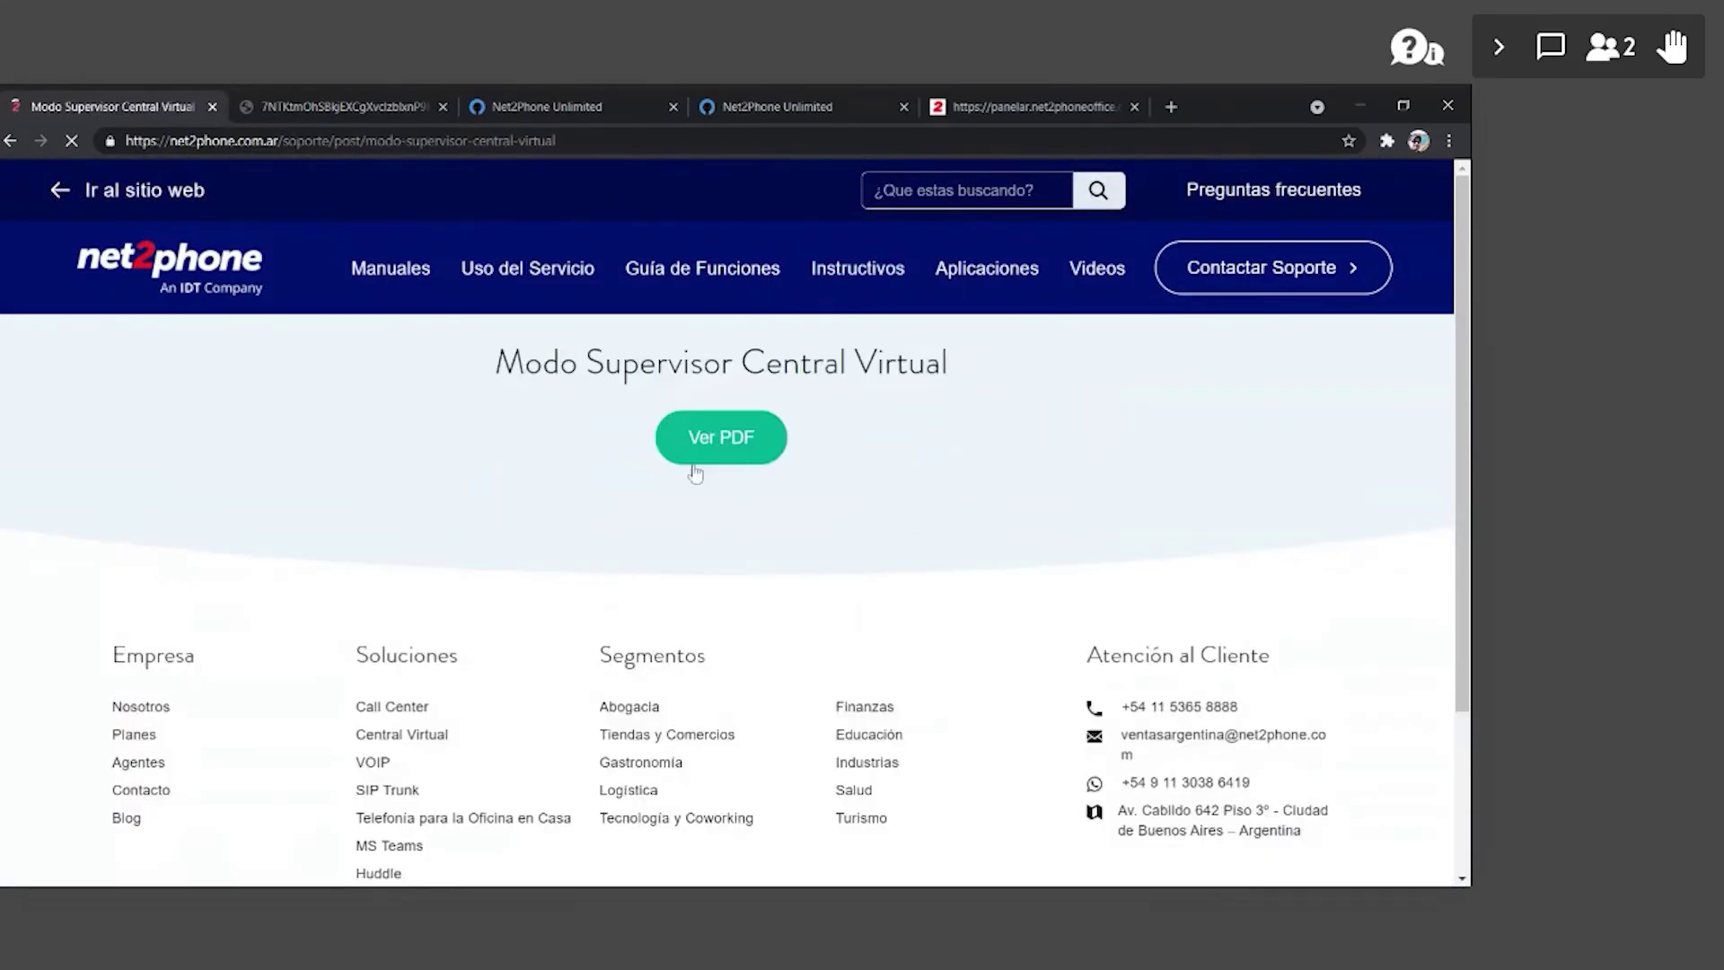
left_click(718, 437)
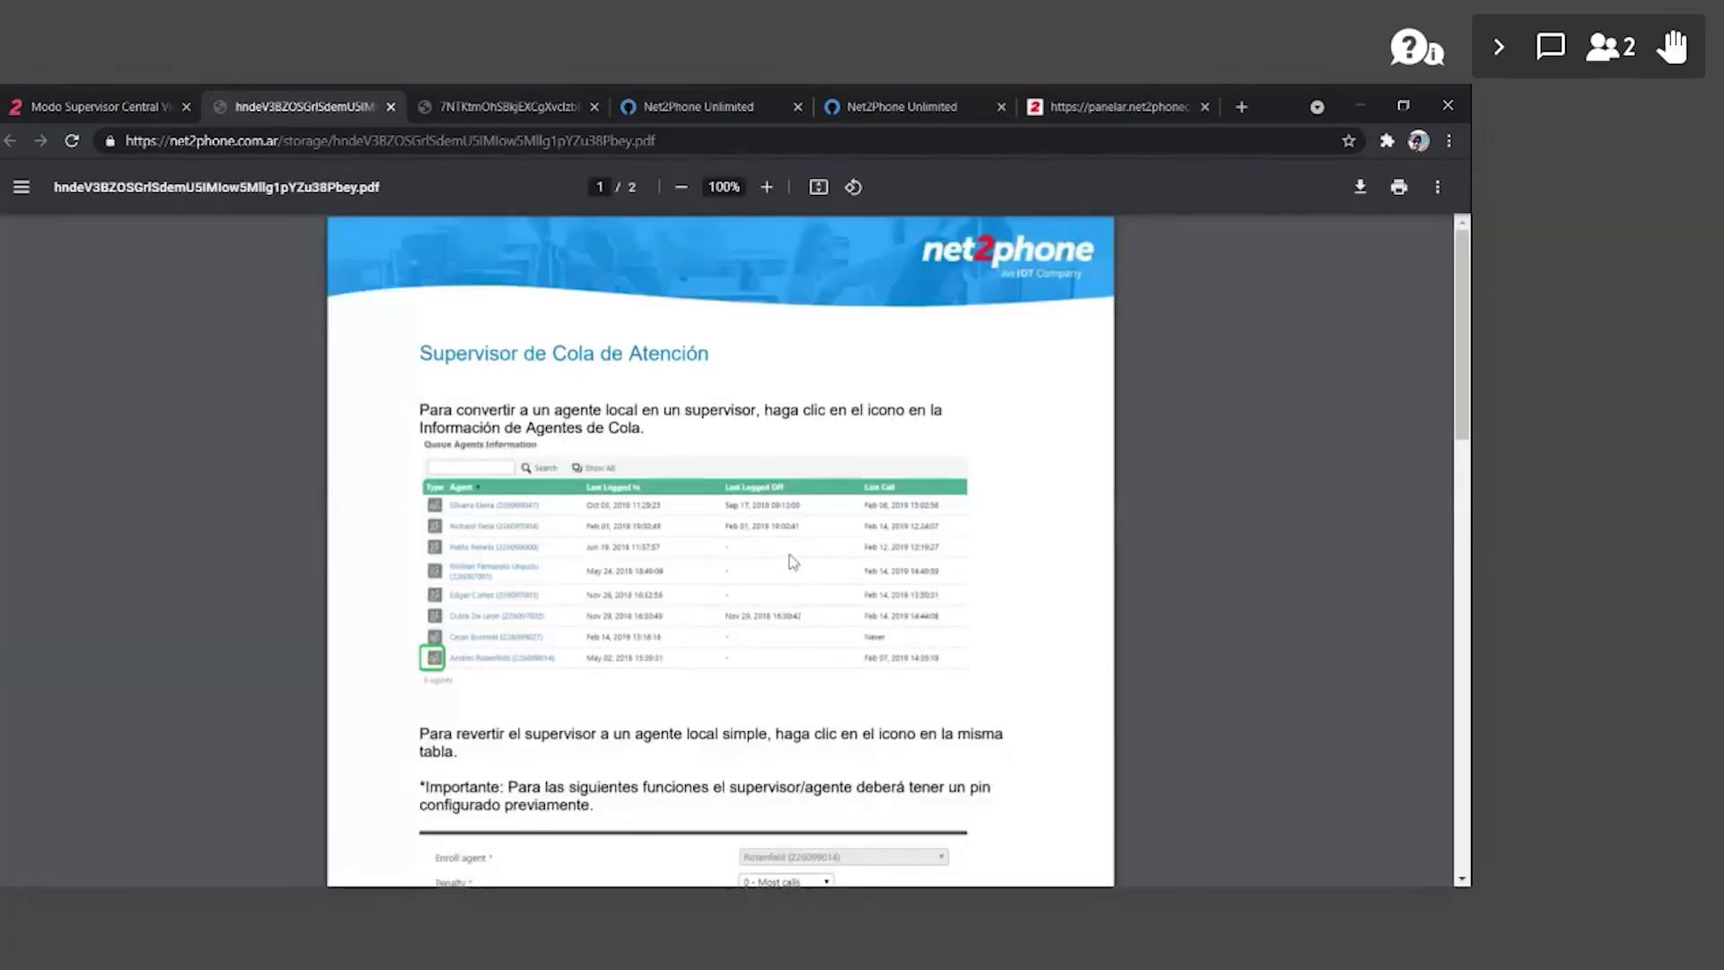
scroll(759, 721, "down", 15)
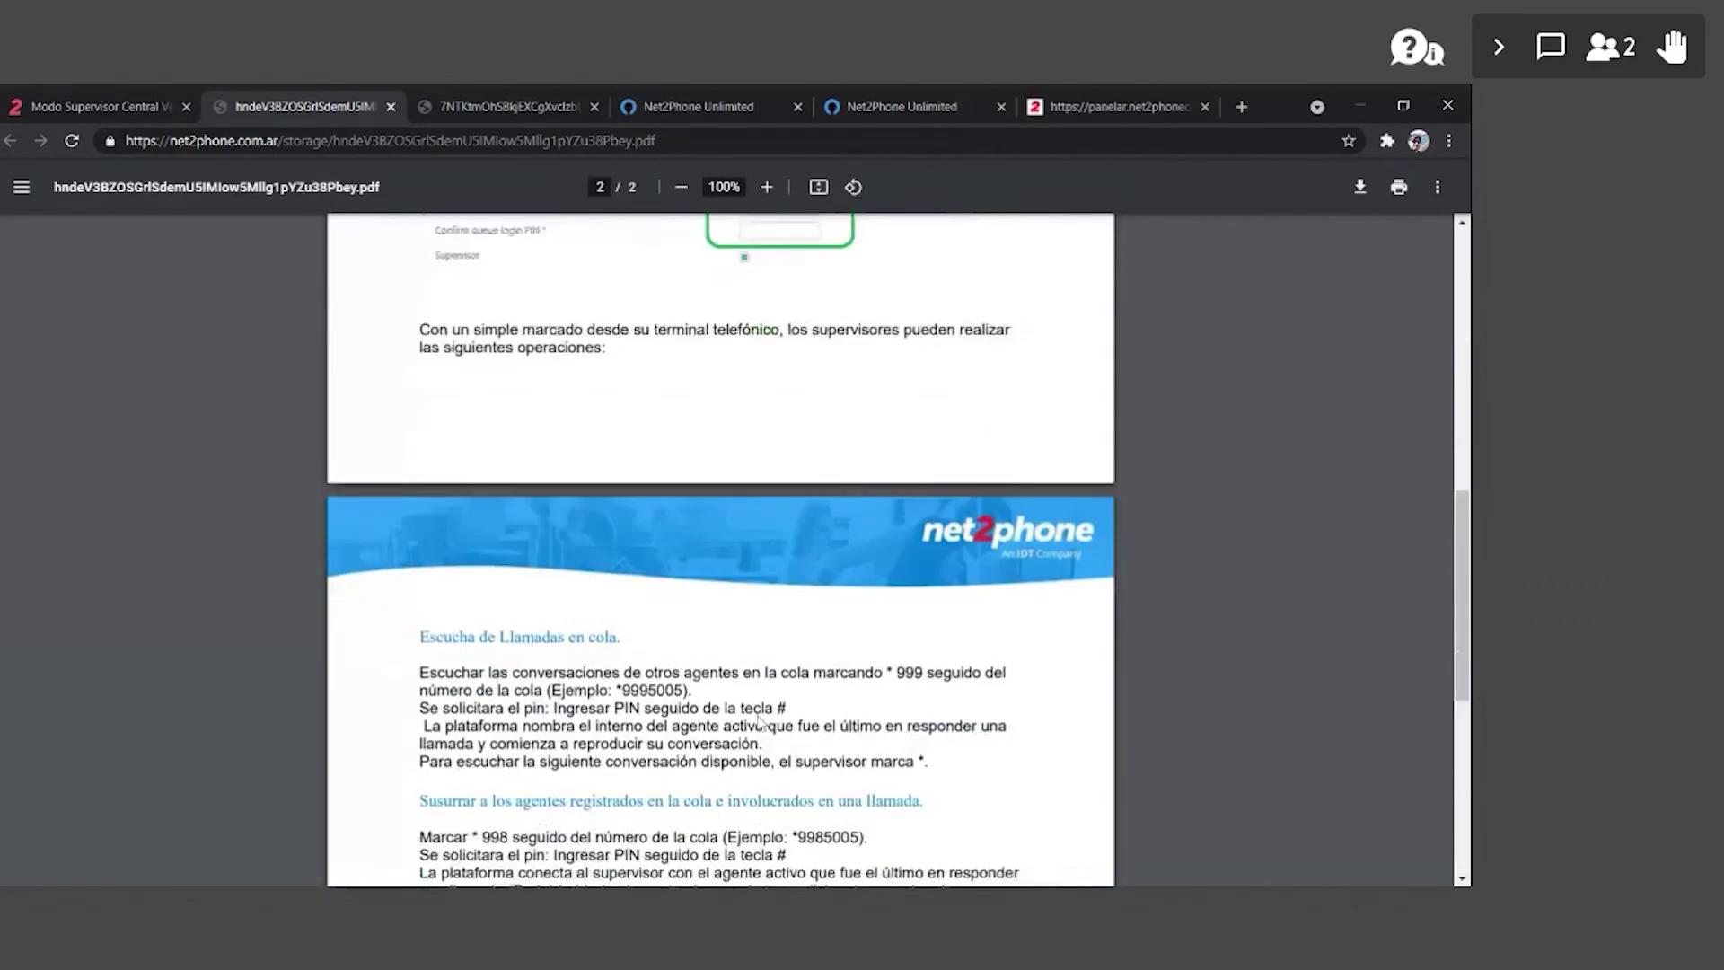
scroll(759, 722, "down", 5)
- Browse the Instructivos posts, open the Manejo de Llamadas Estacionadas PDF and examine how to park and retrieve calls
left_click(94, 106)
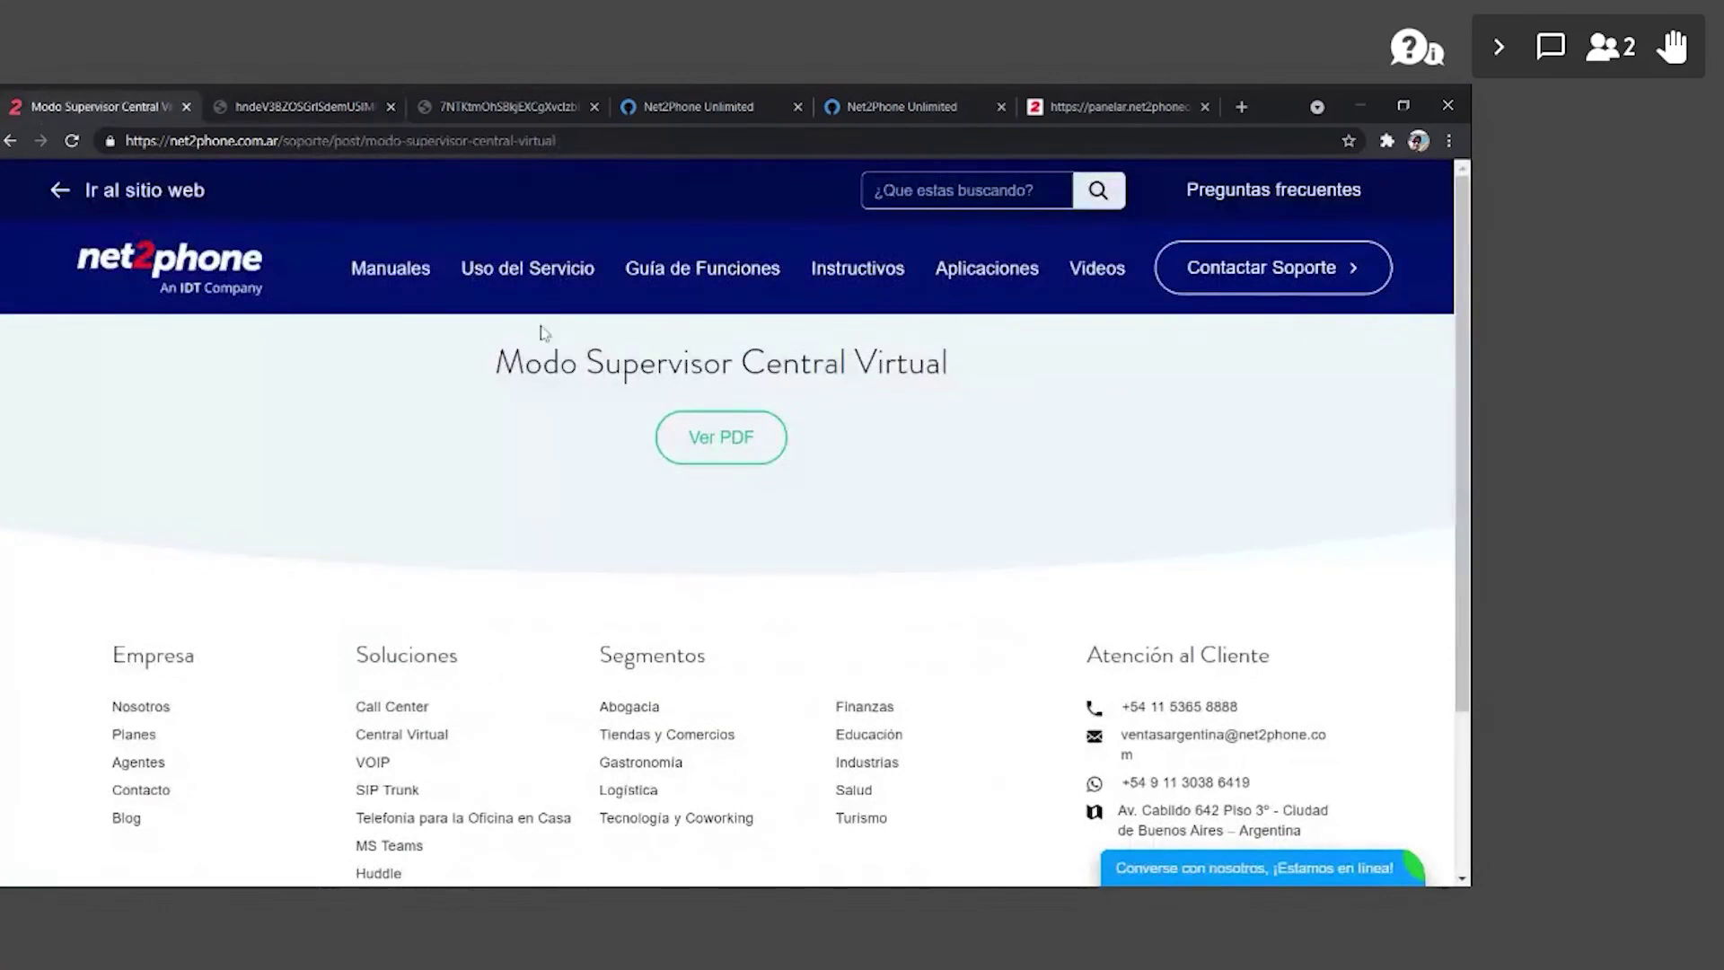
left_click(519, 275)
left_click(855, 286)
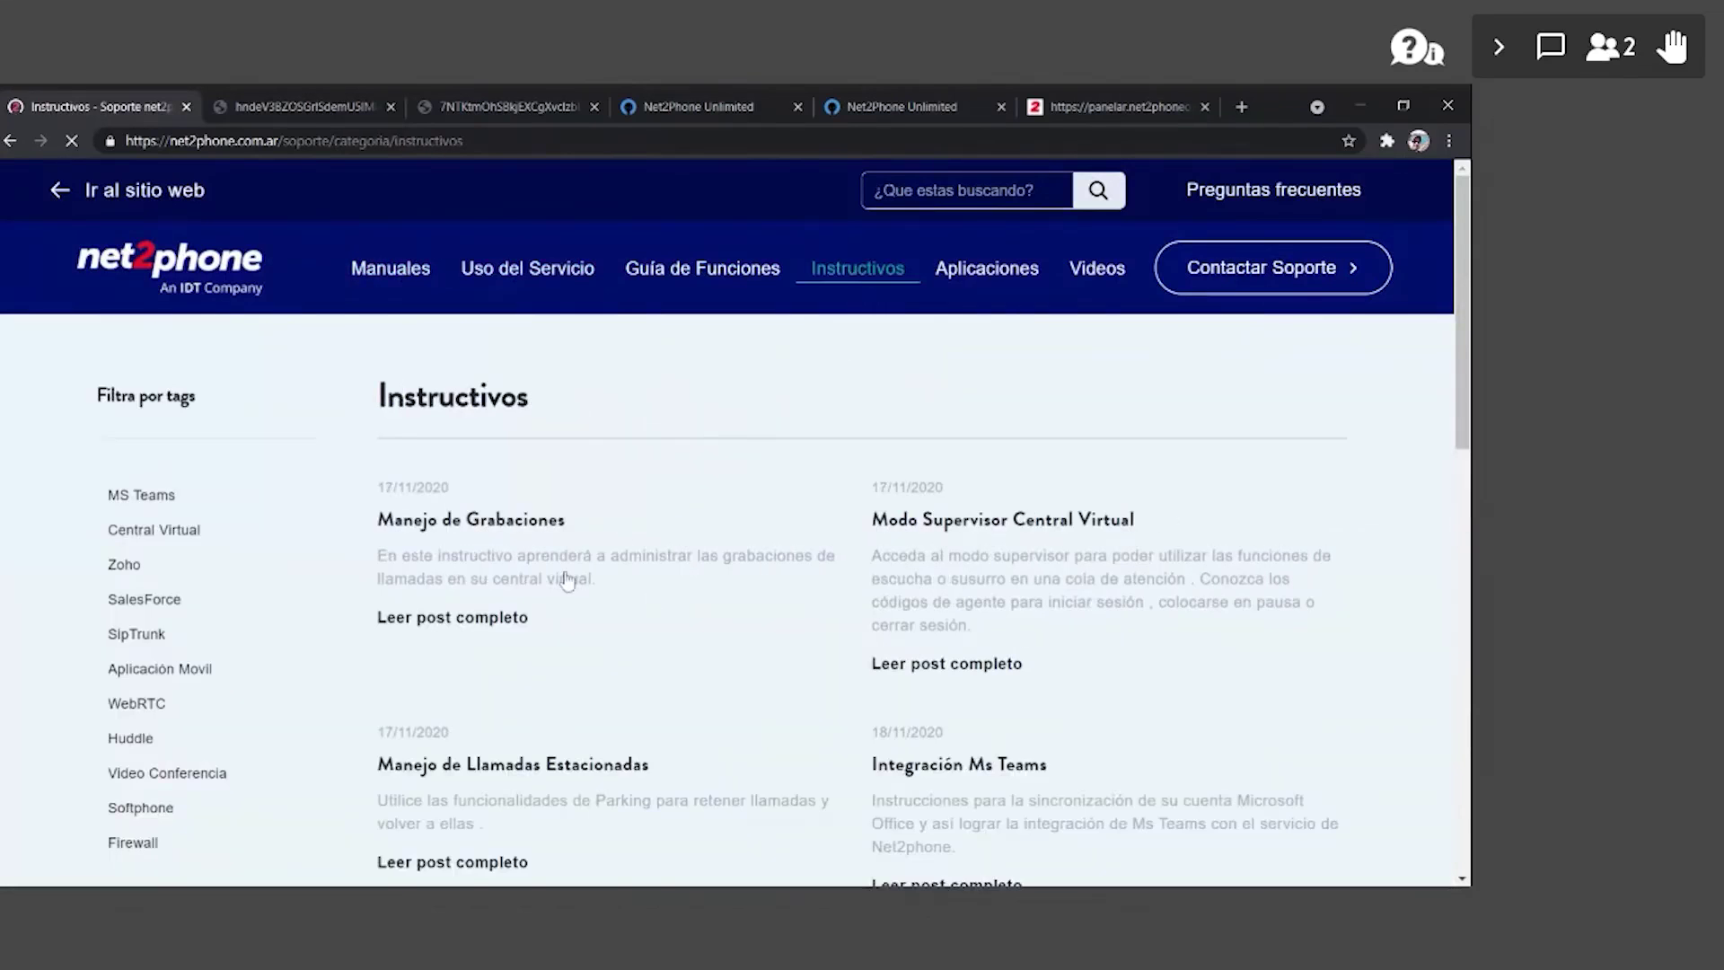
scroll(481, 558, "down", 1)
scroll(481, 558, "down", 1)
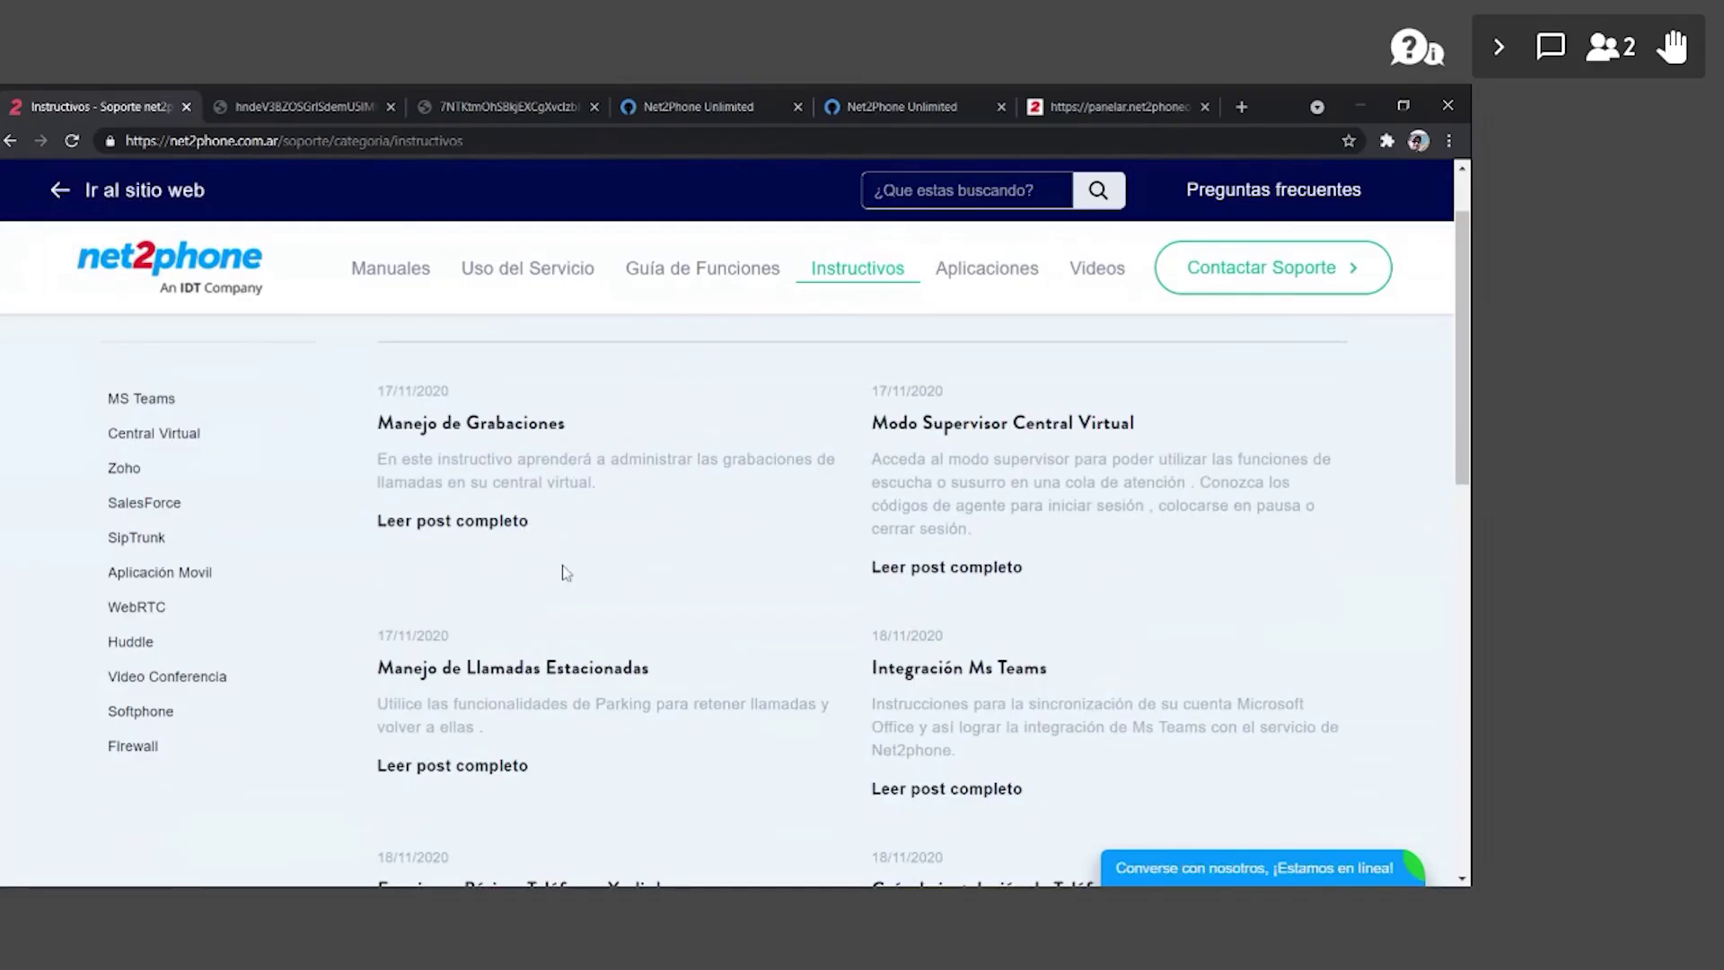
scroll(538, 610, "down", 2)
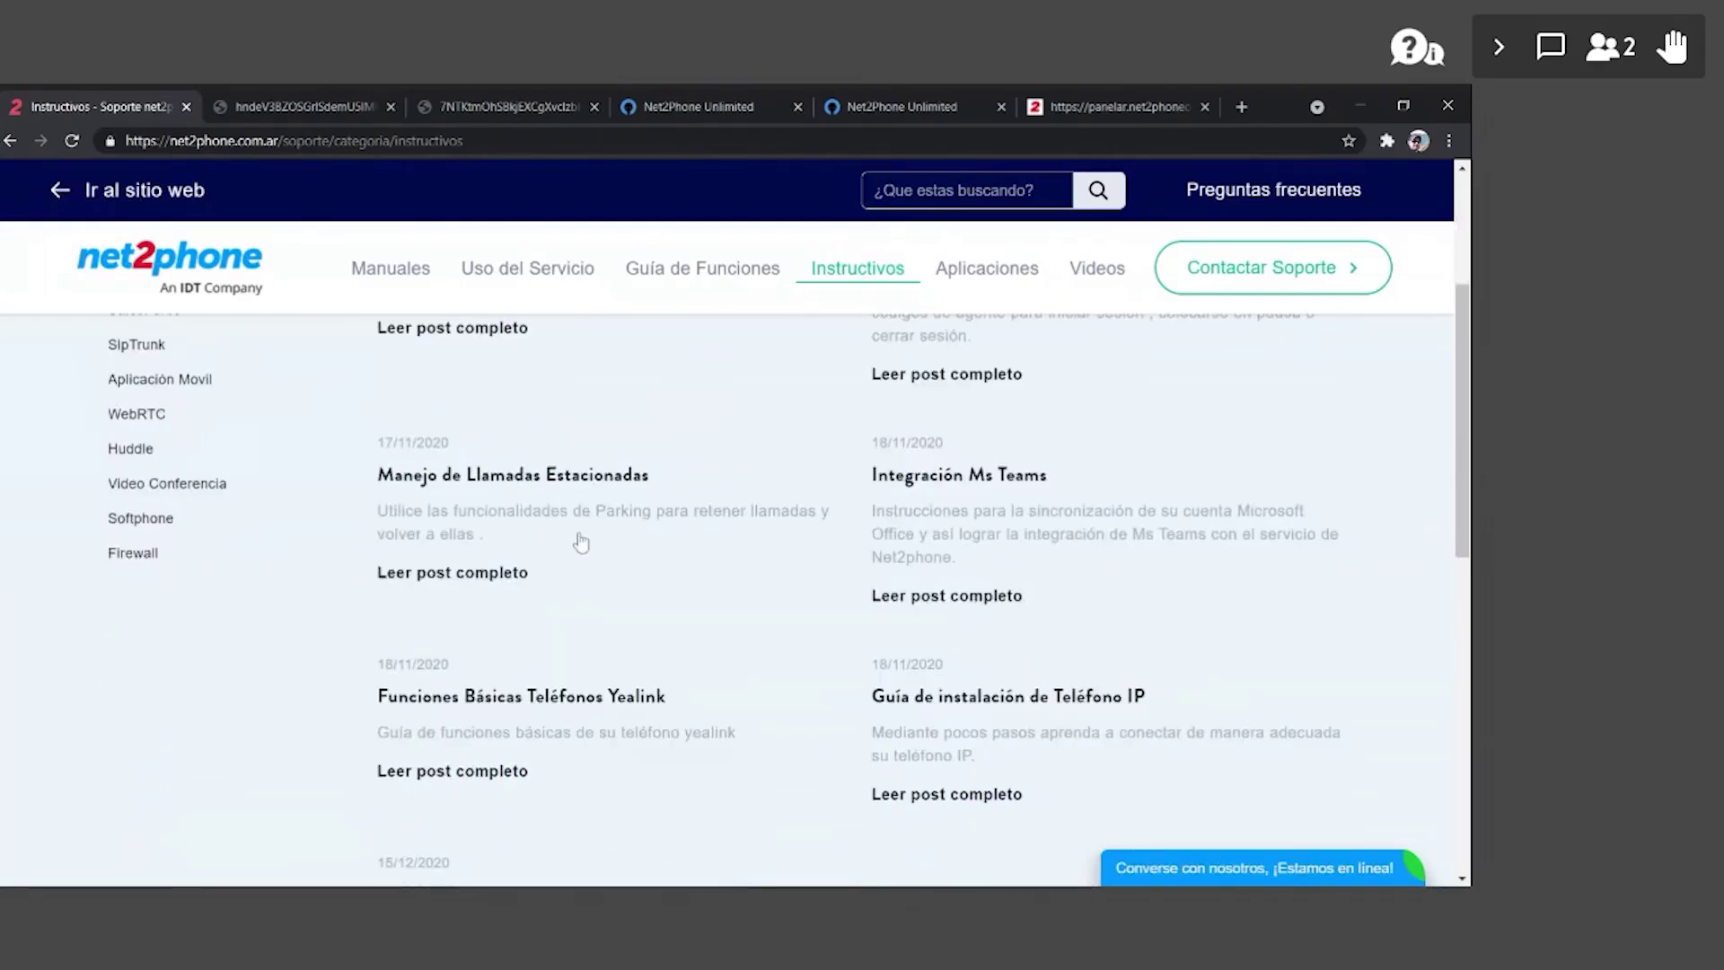
scroll(581, 542, "up", 1)
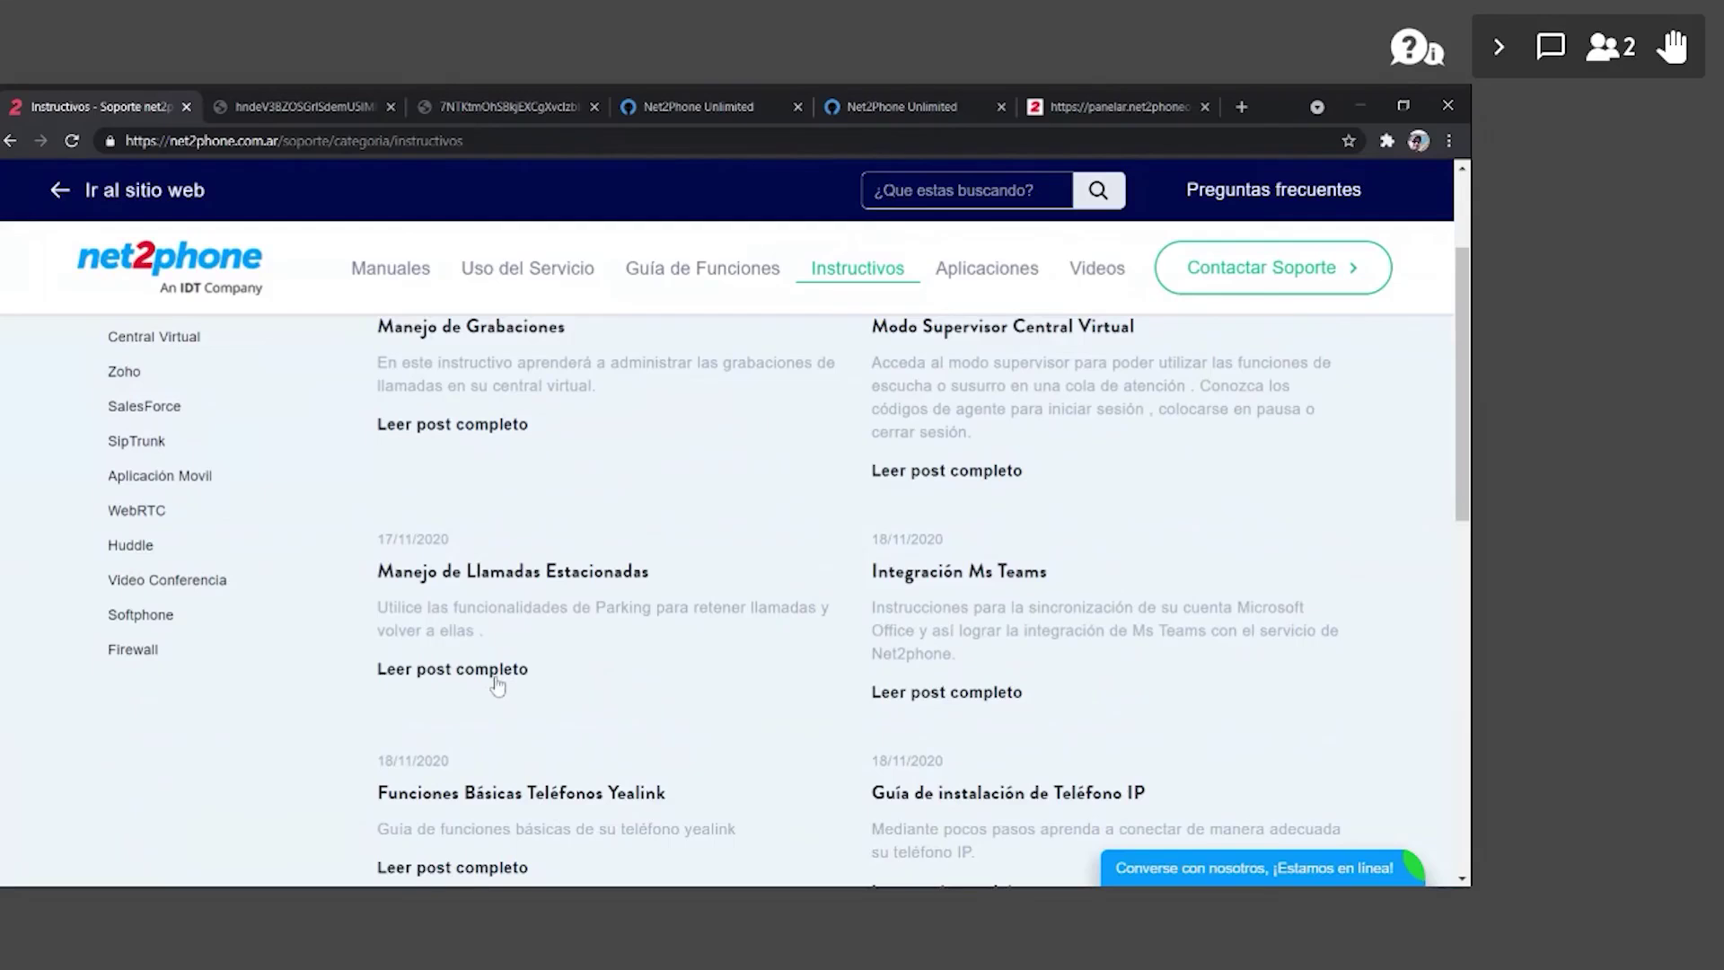
left_click(702, 437)
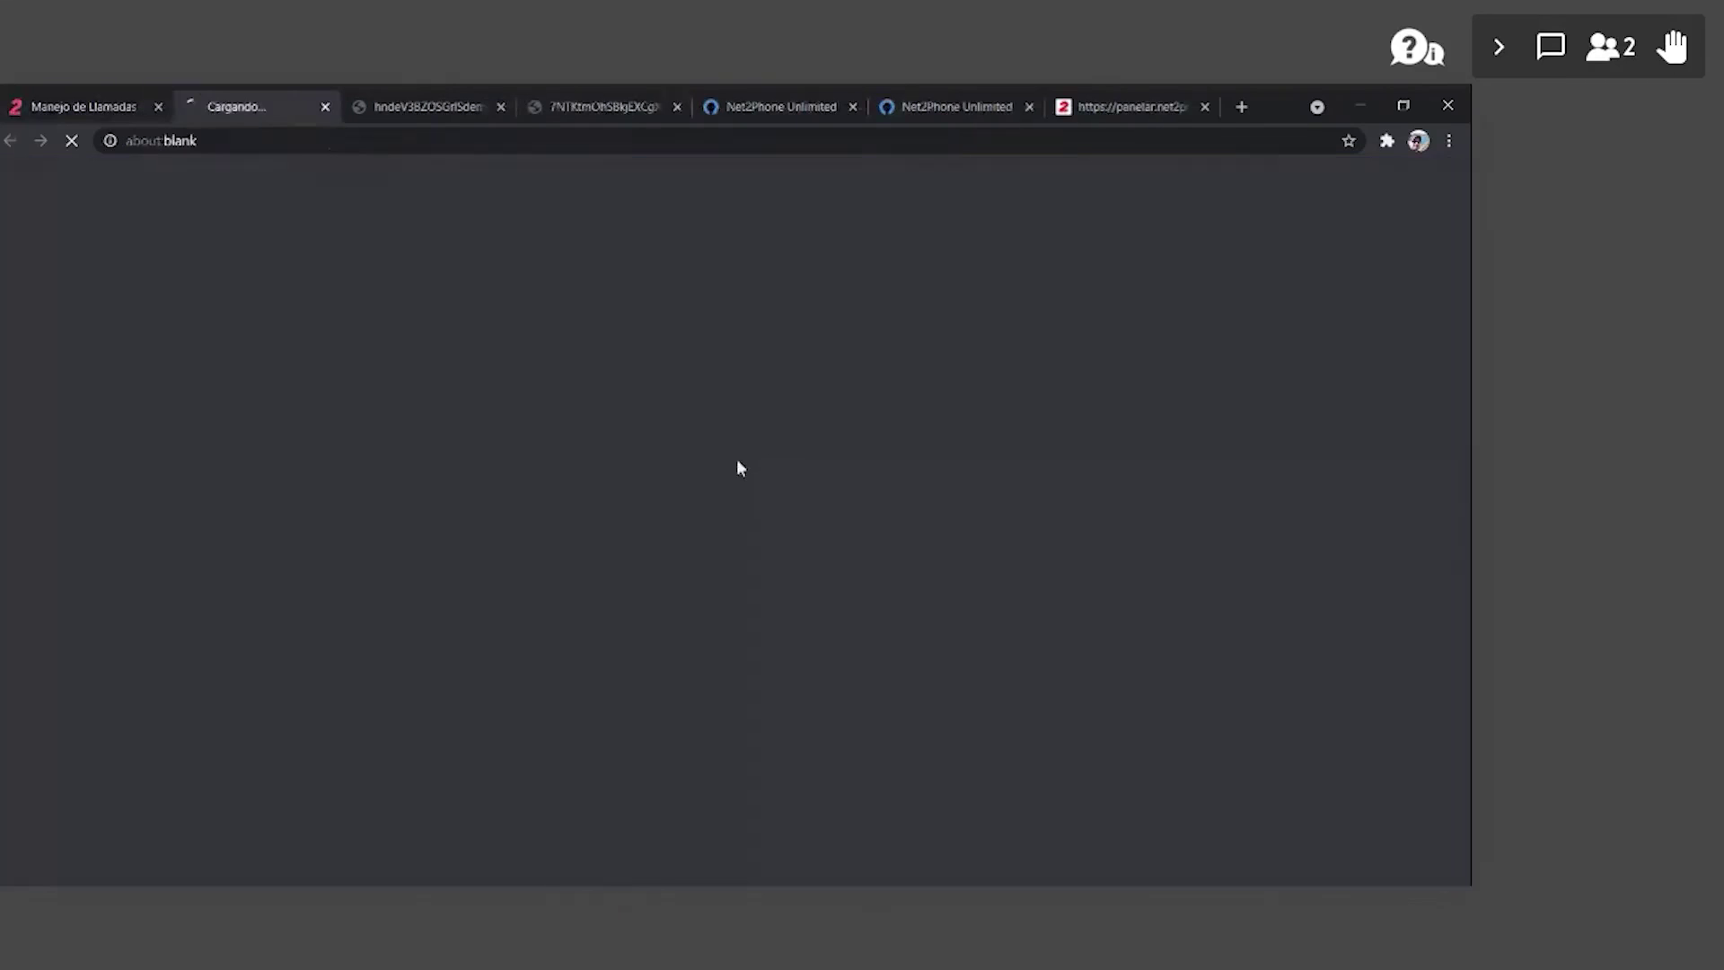
scroll(854, 467, "down", 5)
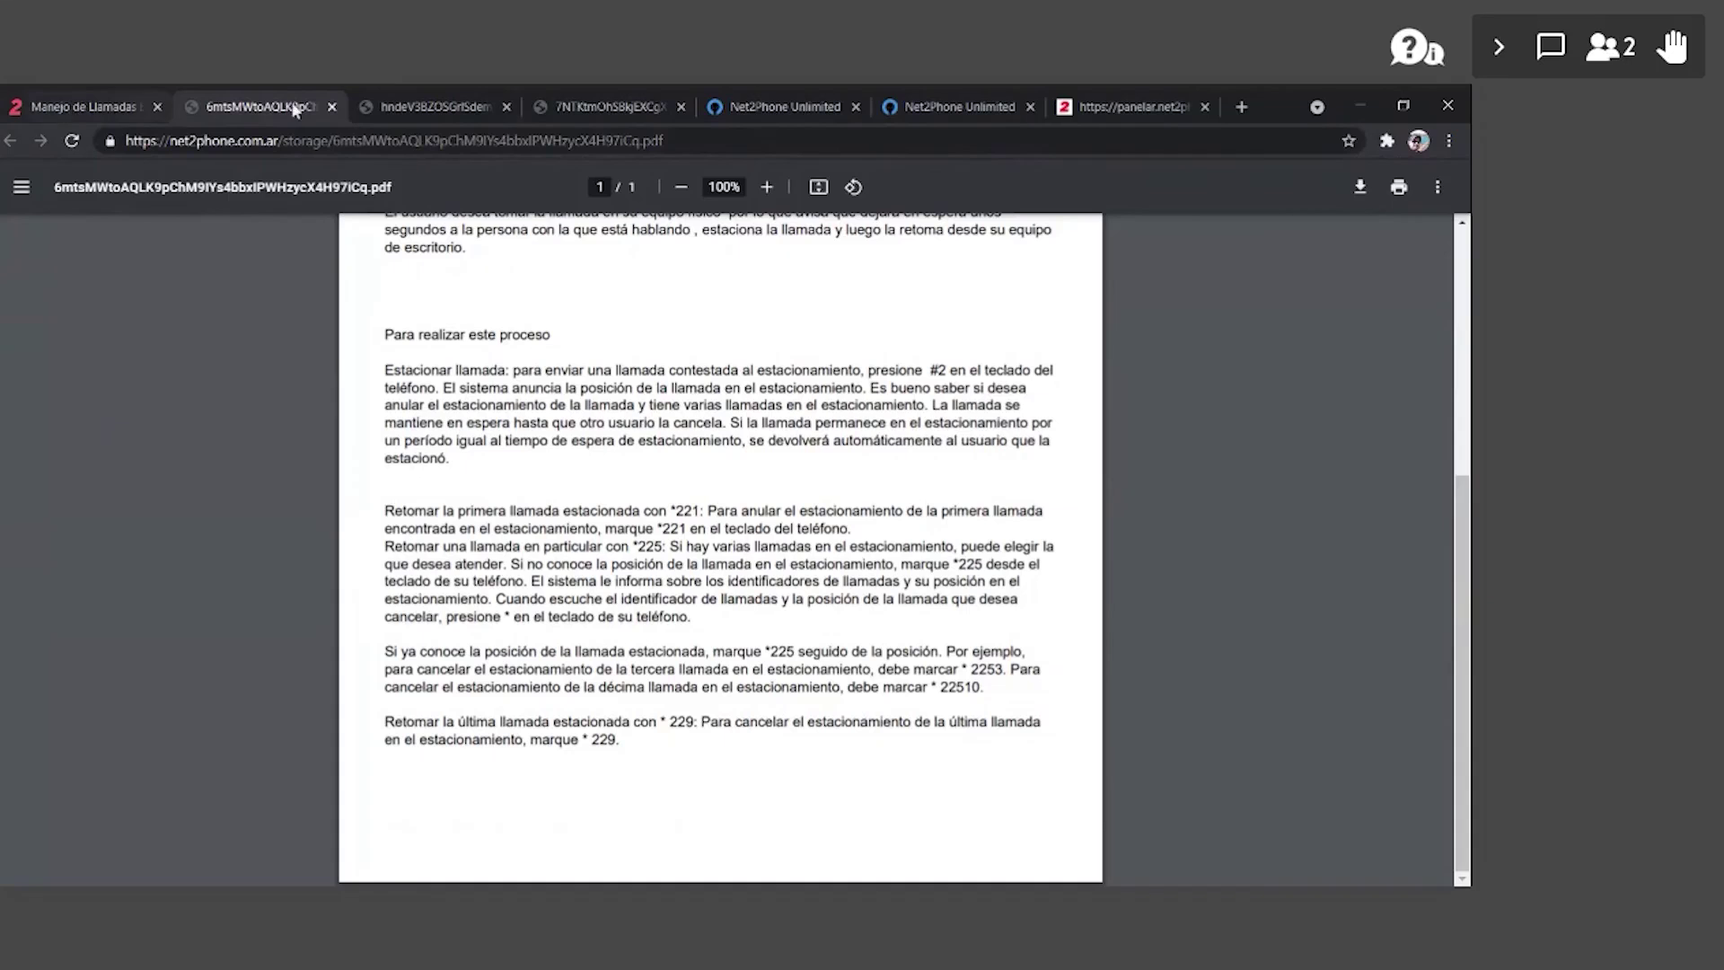
- Open the Webphone Net2phone PDF from the support site's Aplicaciones and examine the steps for accessing the web softphone
left_click(38, 95)
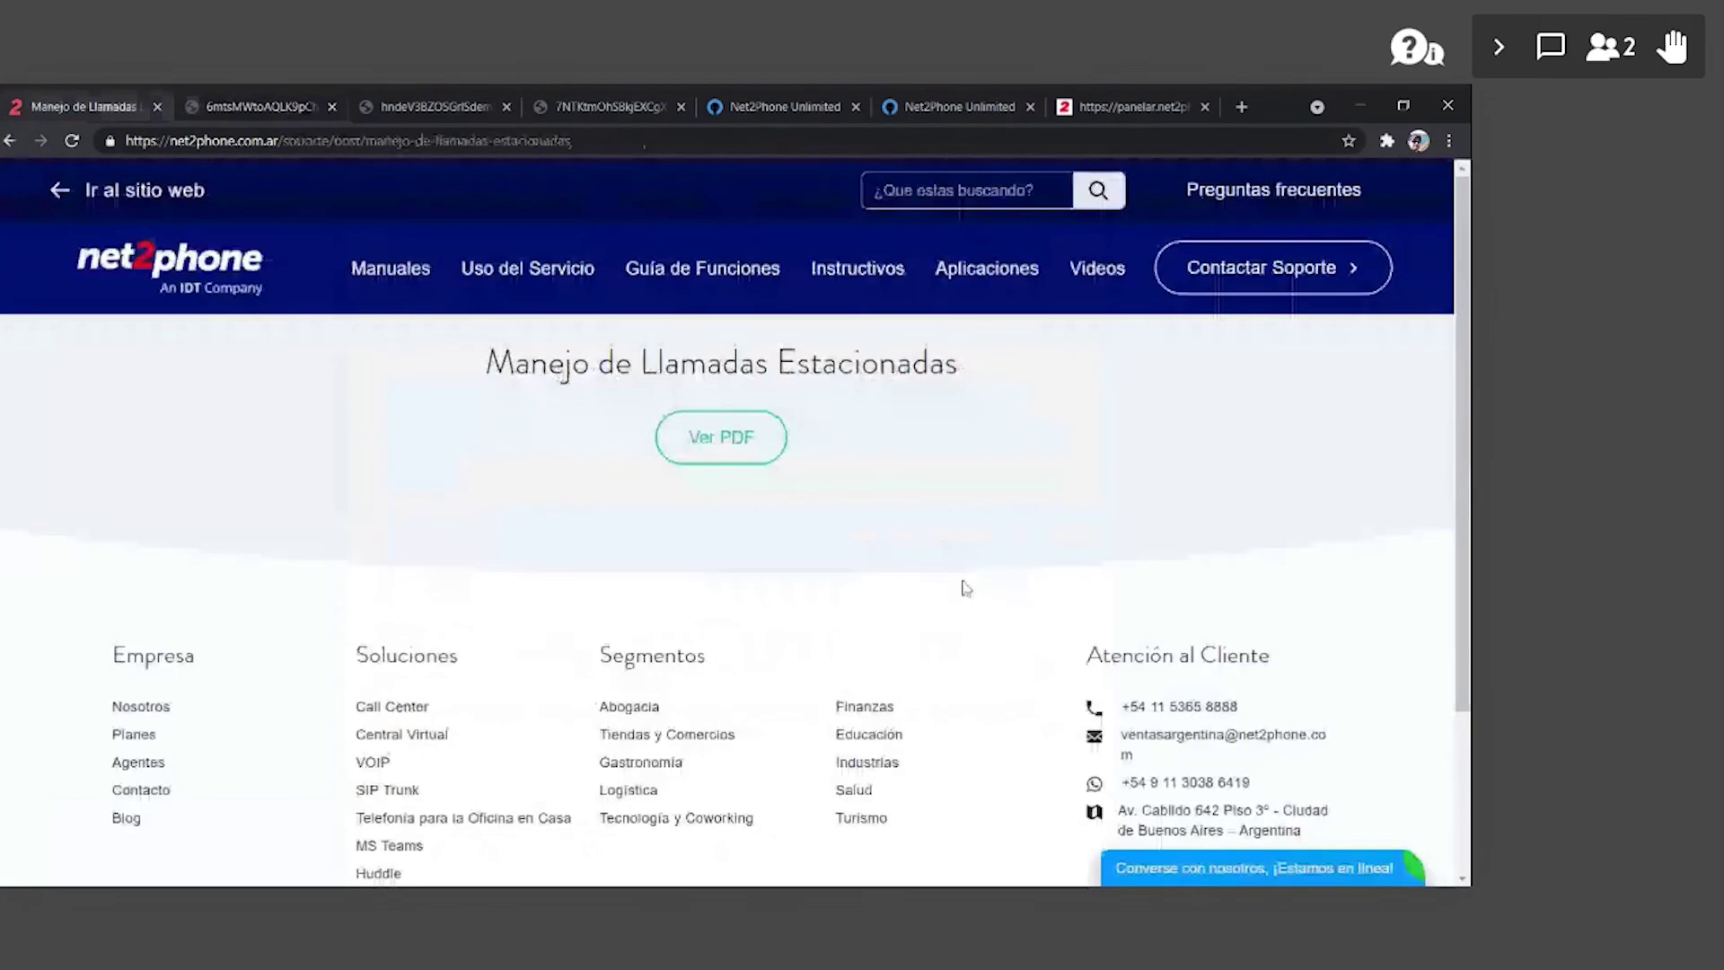
left_click(1019, 266)
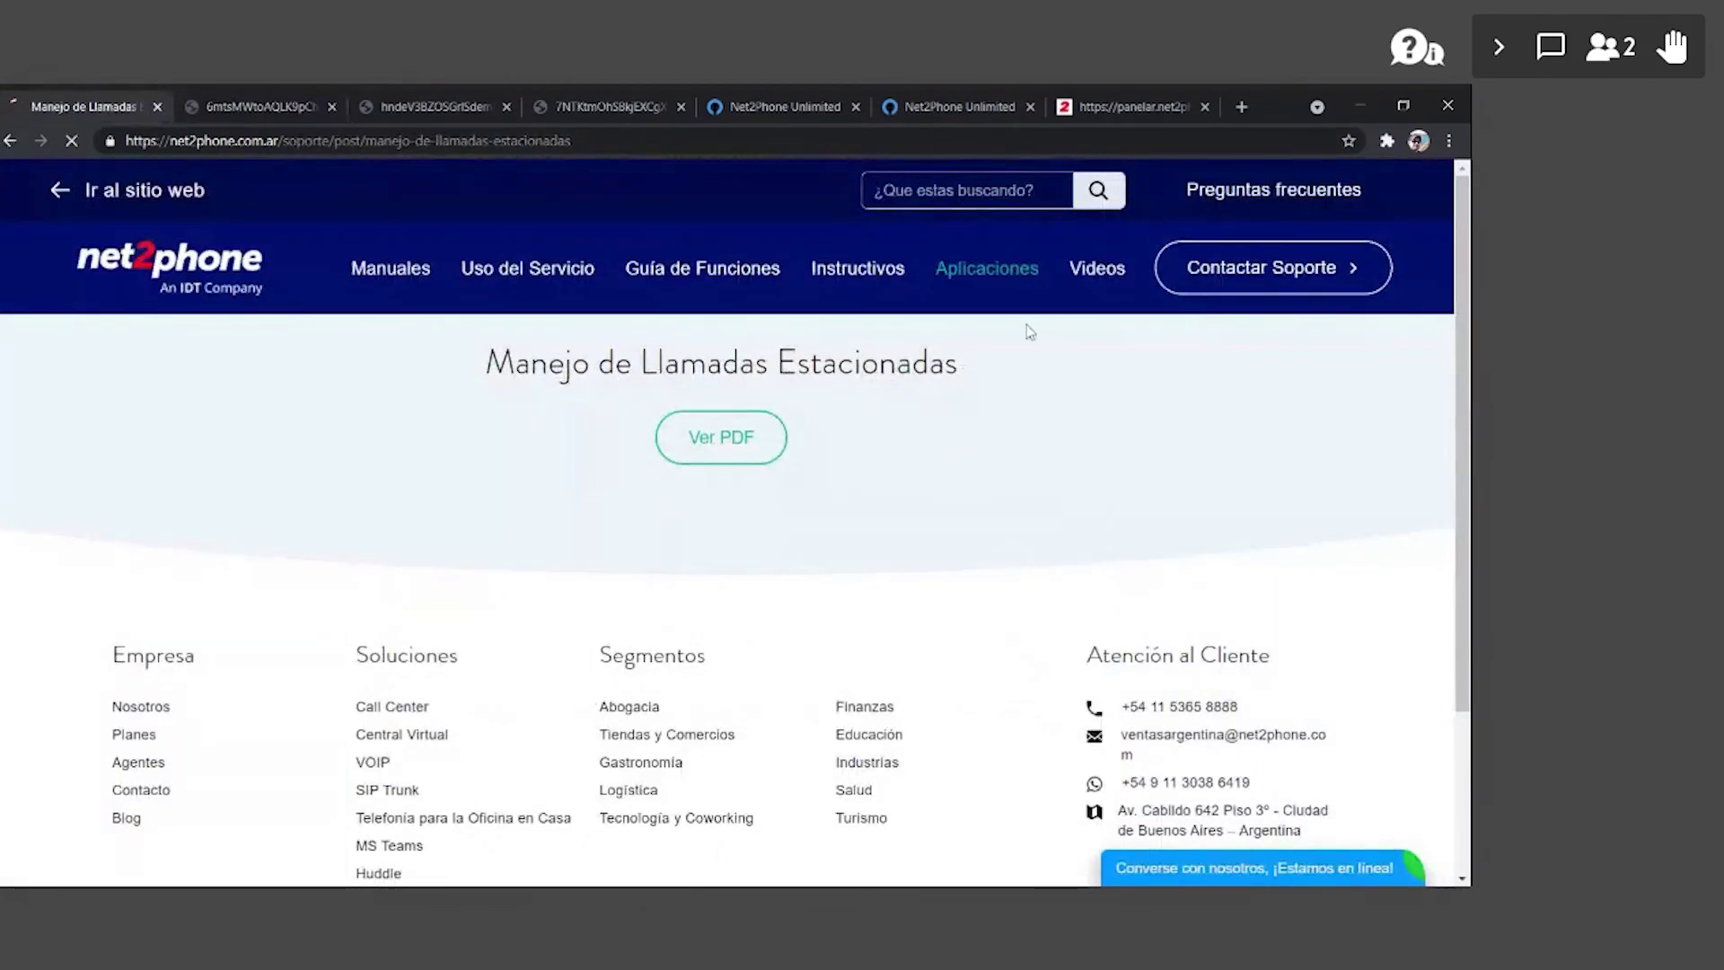
scroll(647, 435, "down", 1)
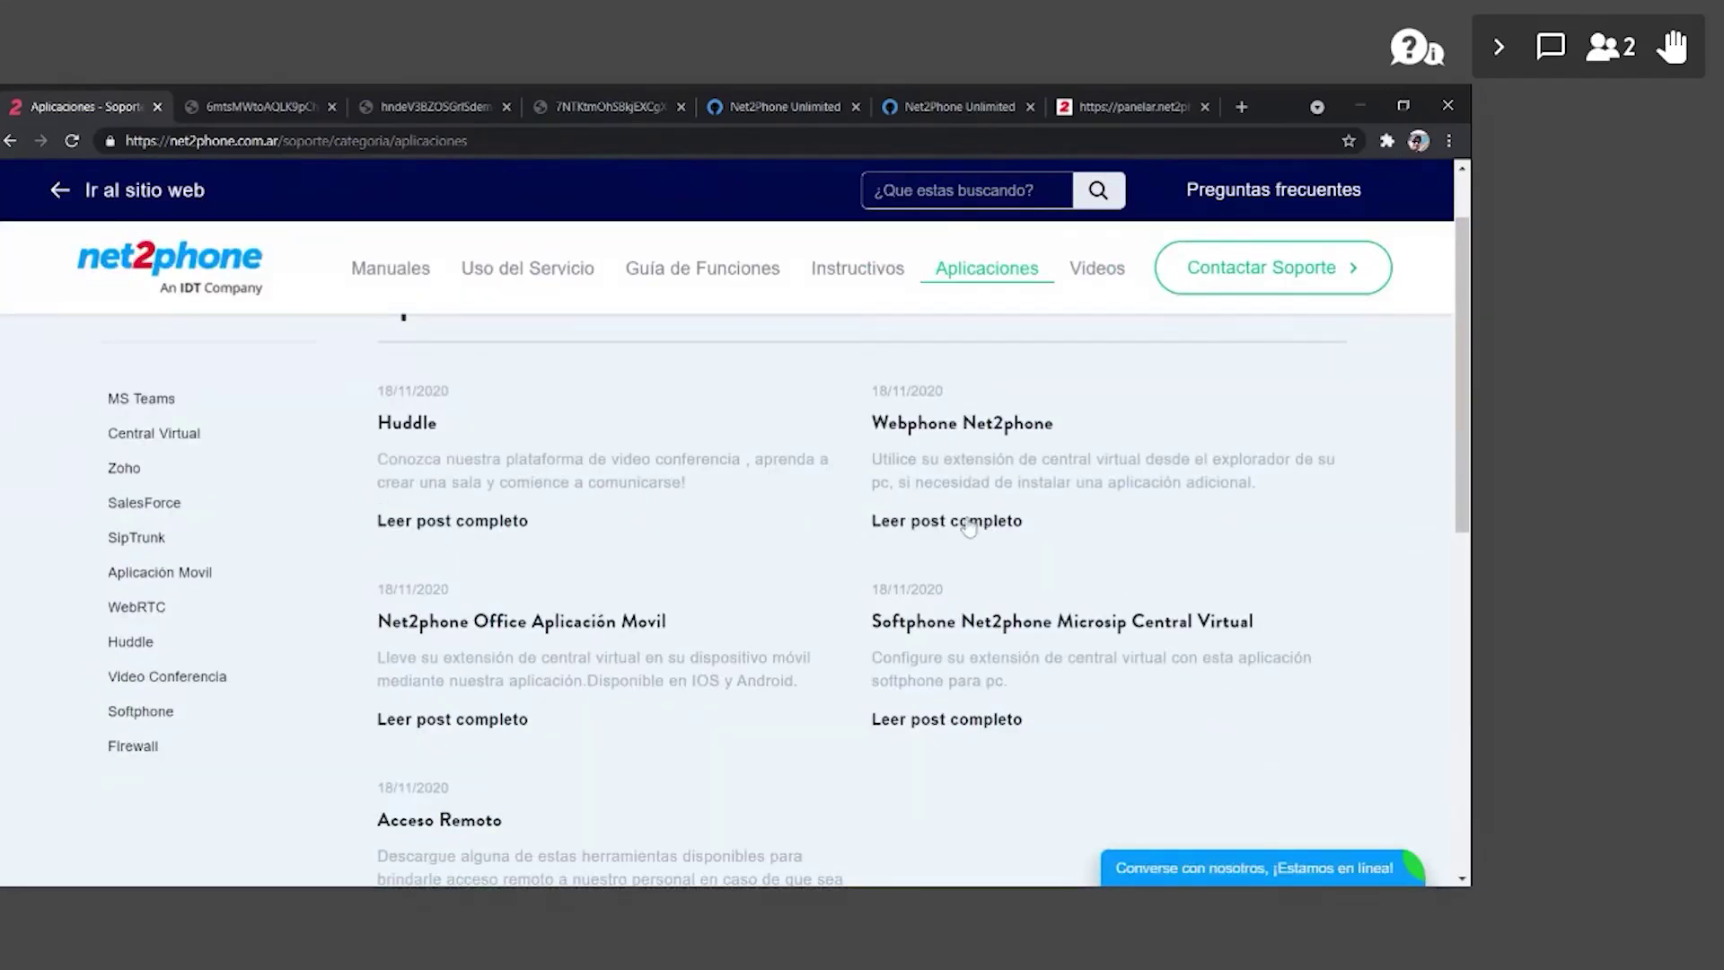
left_click(968, 528)
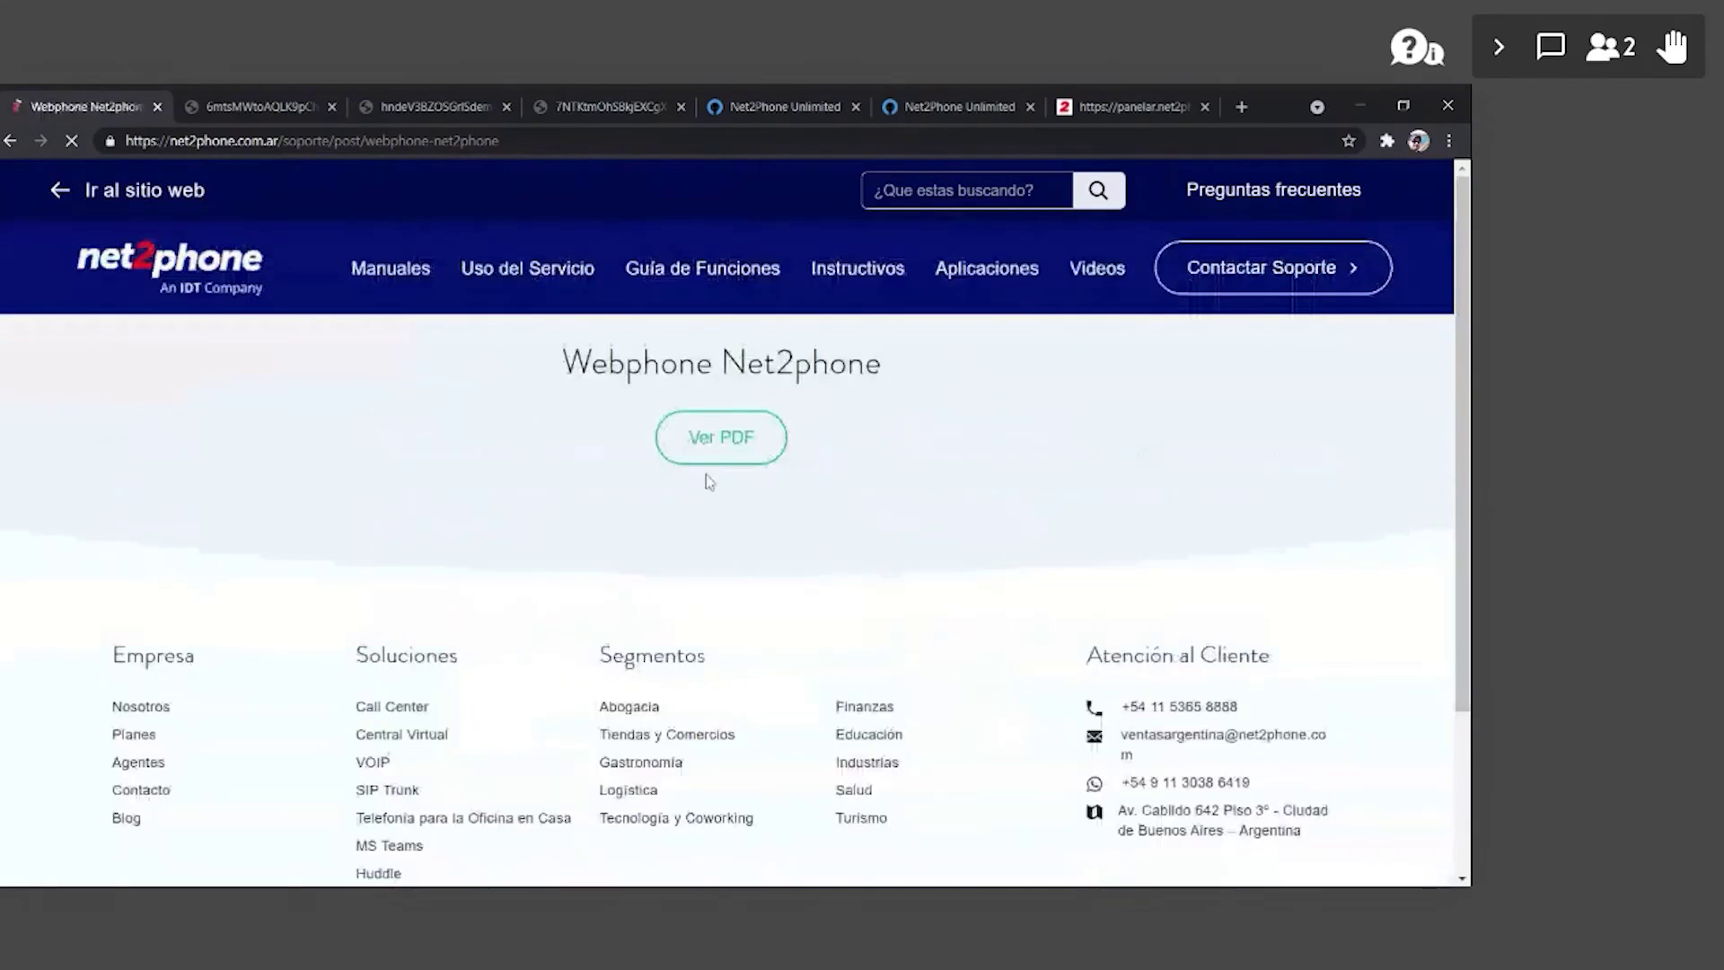
left_click(705, 462)
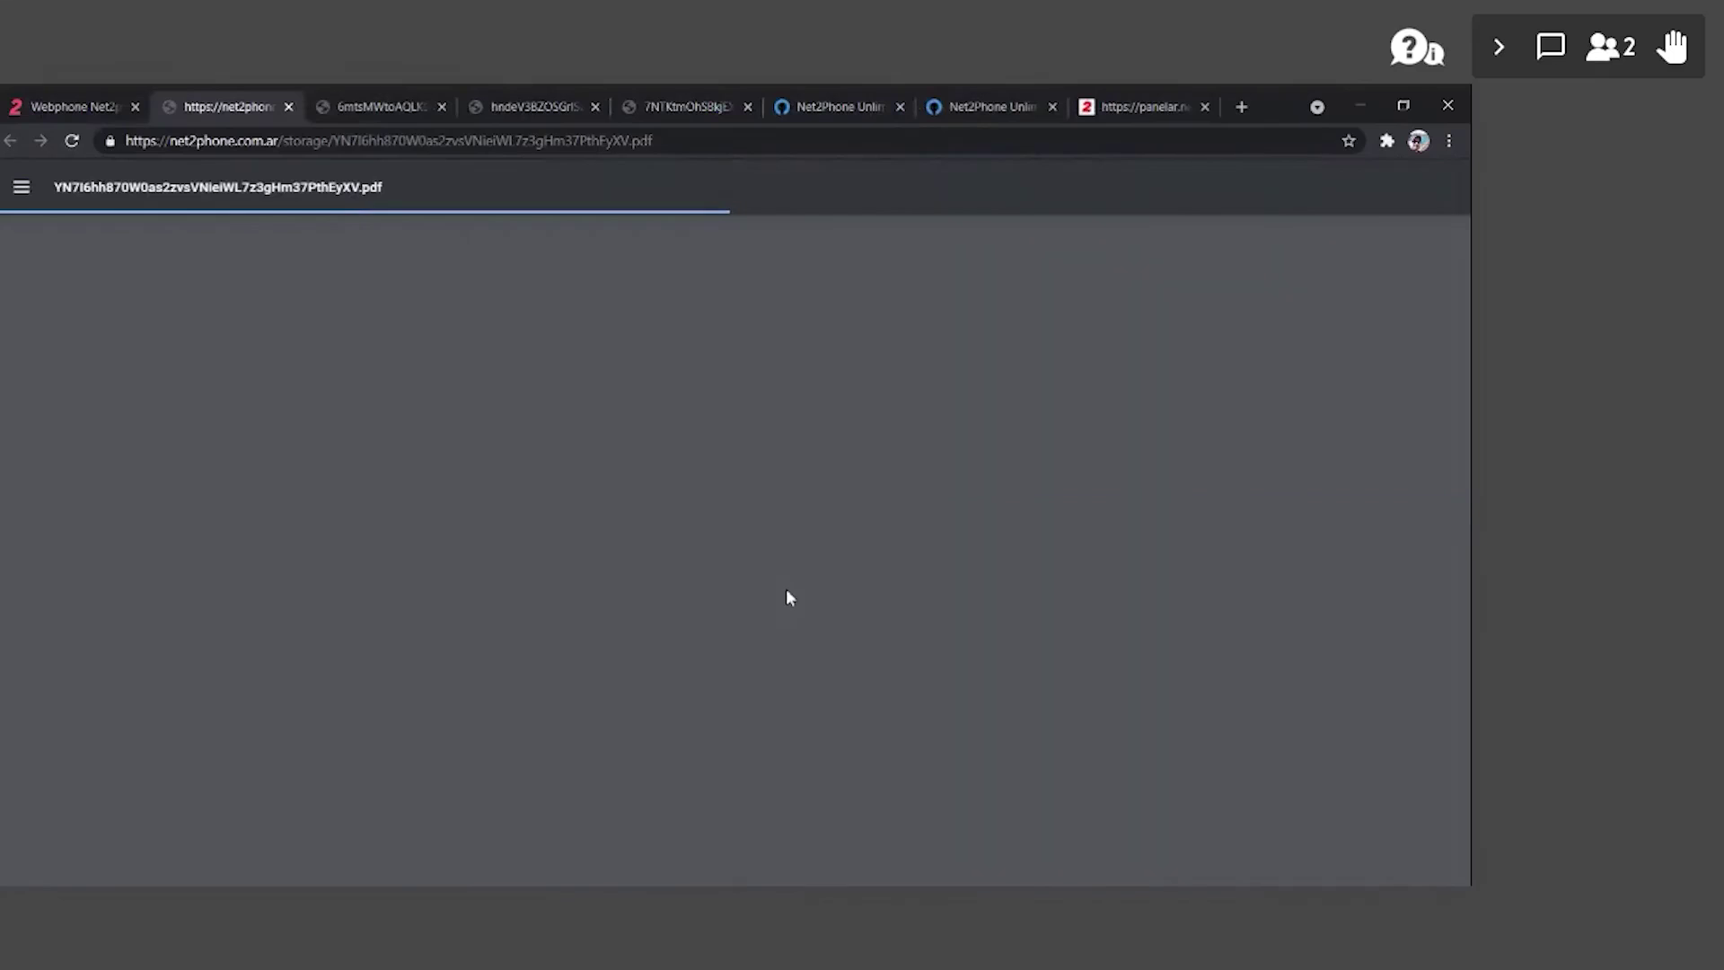
scroll(795, 578, "down", 4)
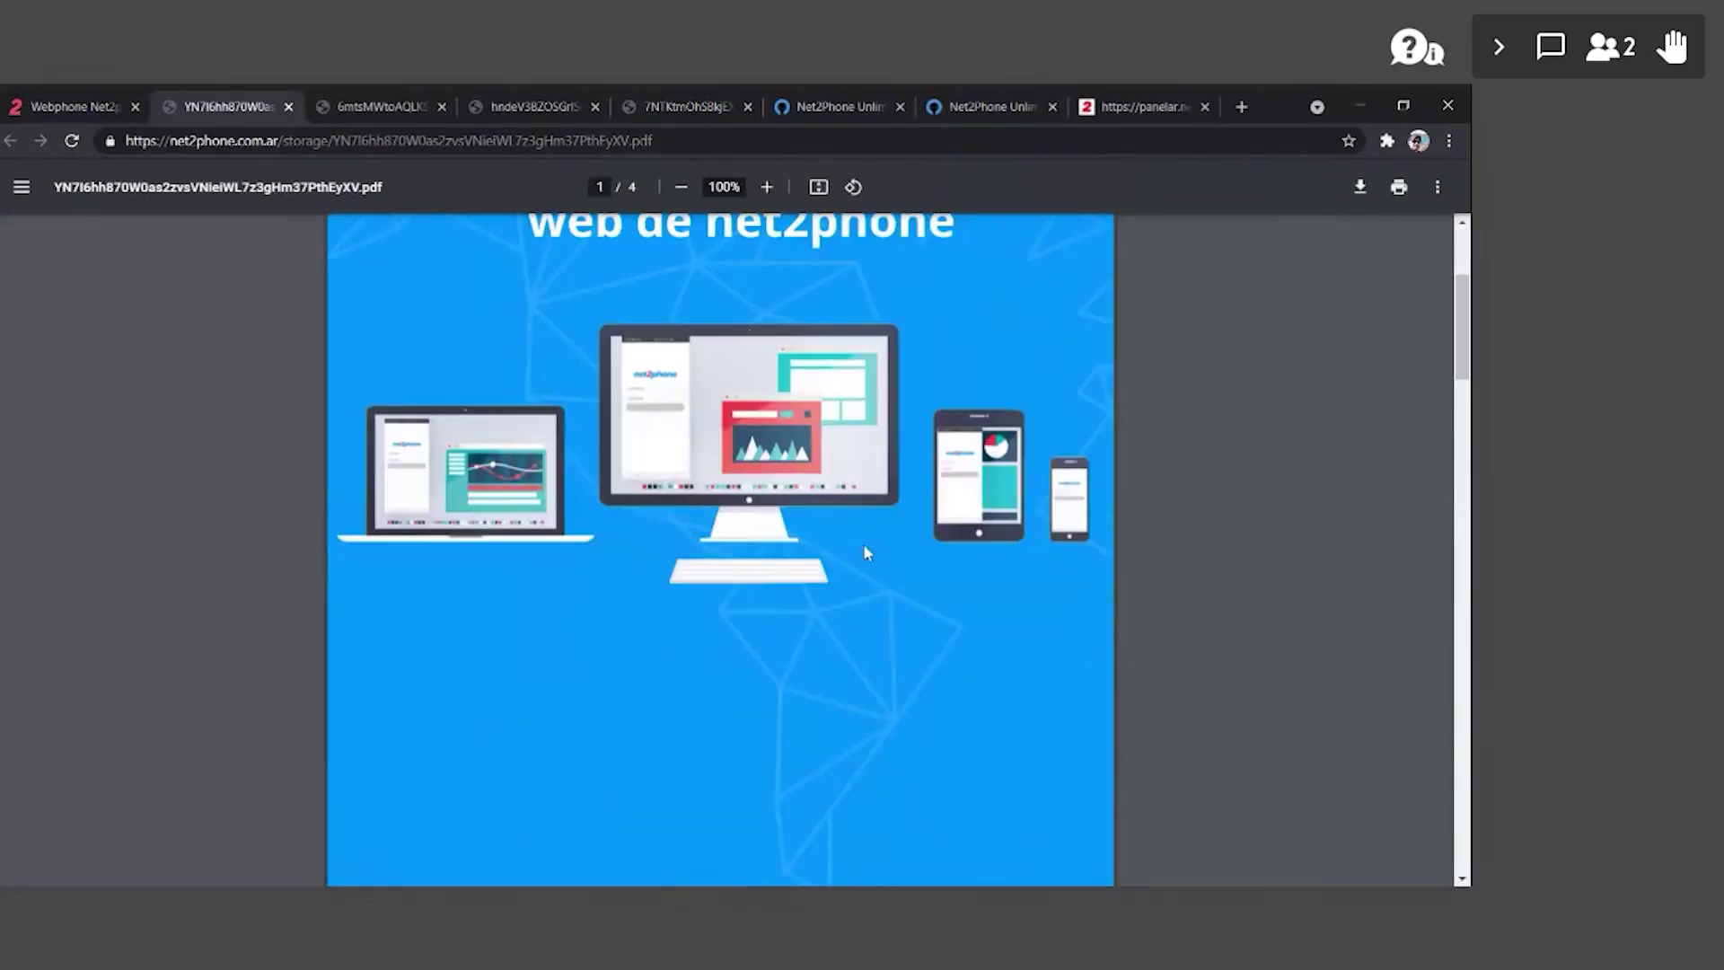
scroll(885, 551, "down", 11)
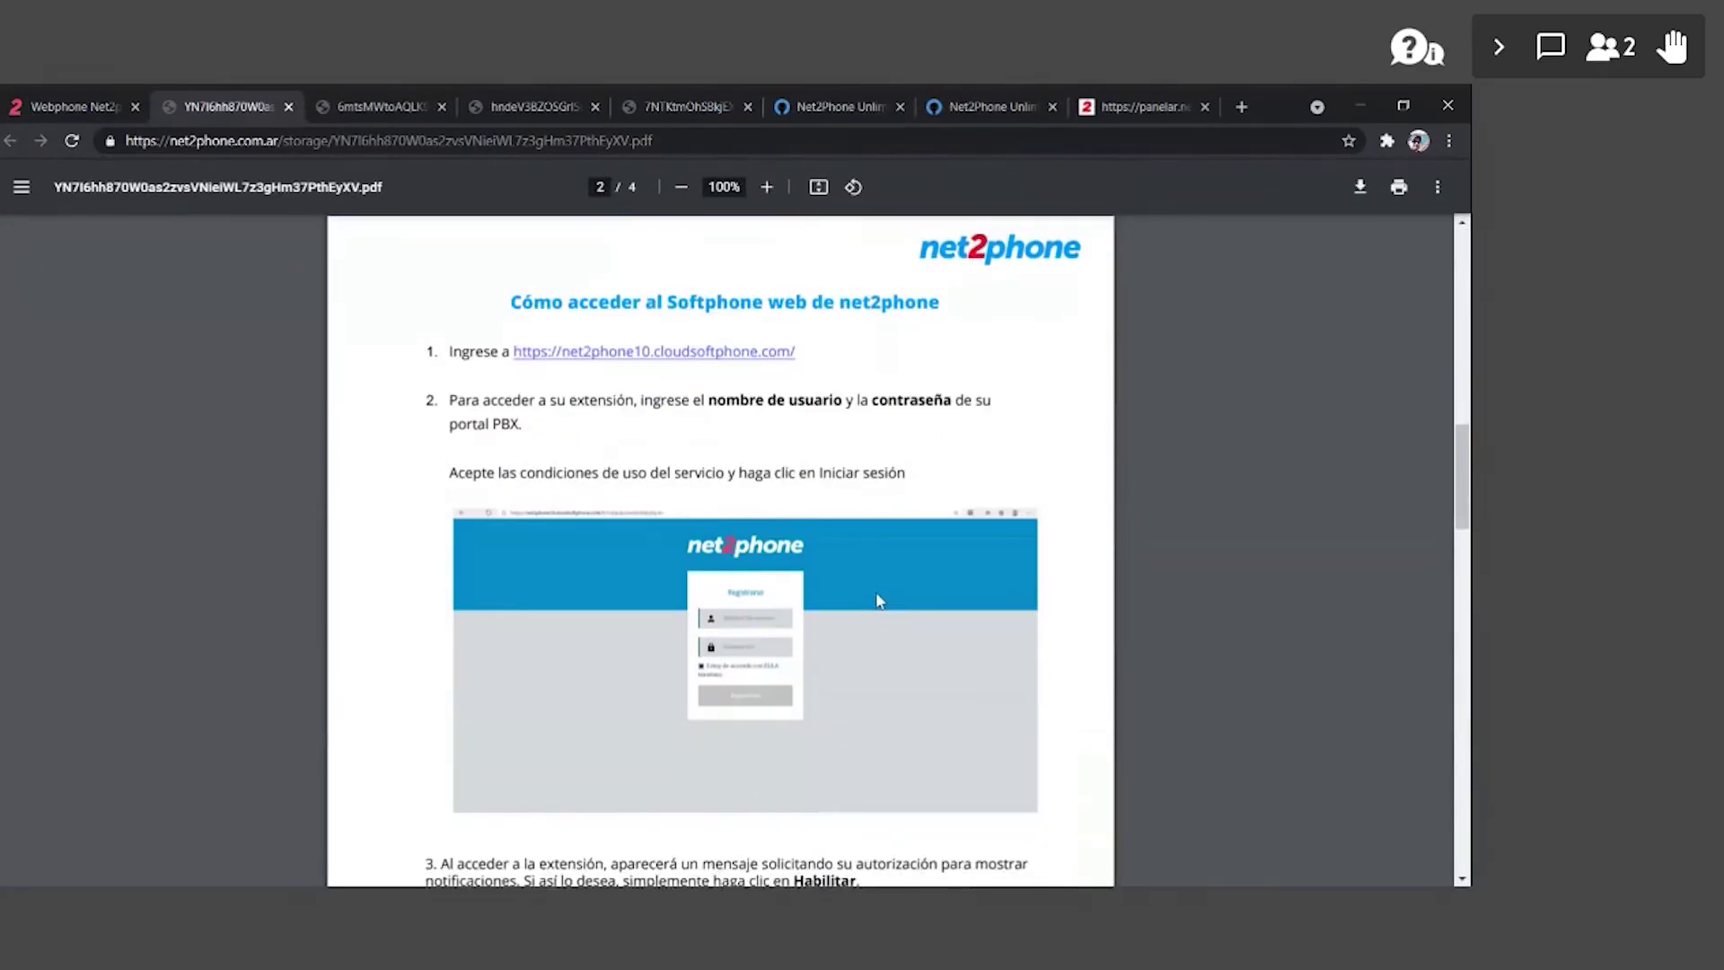
scroll(790, 578, "down", 4)
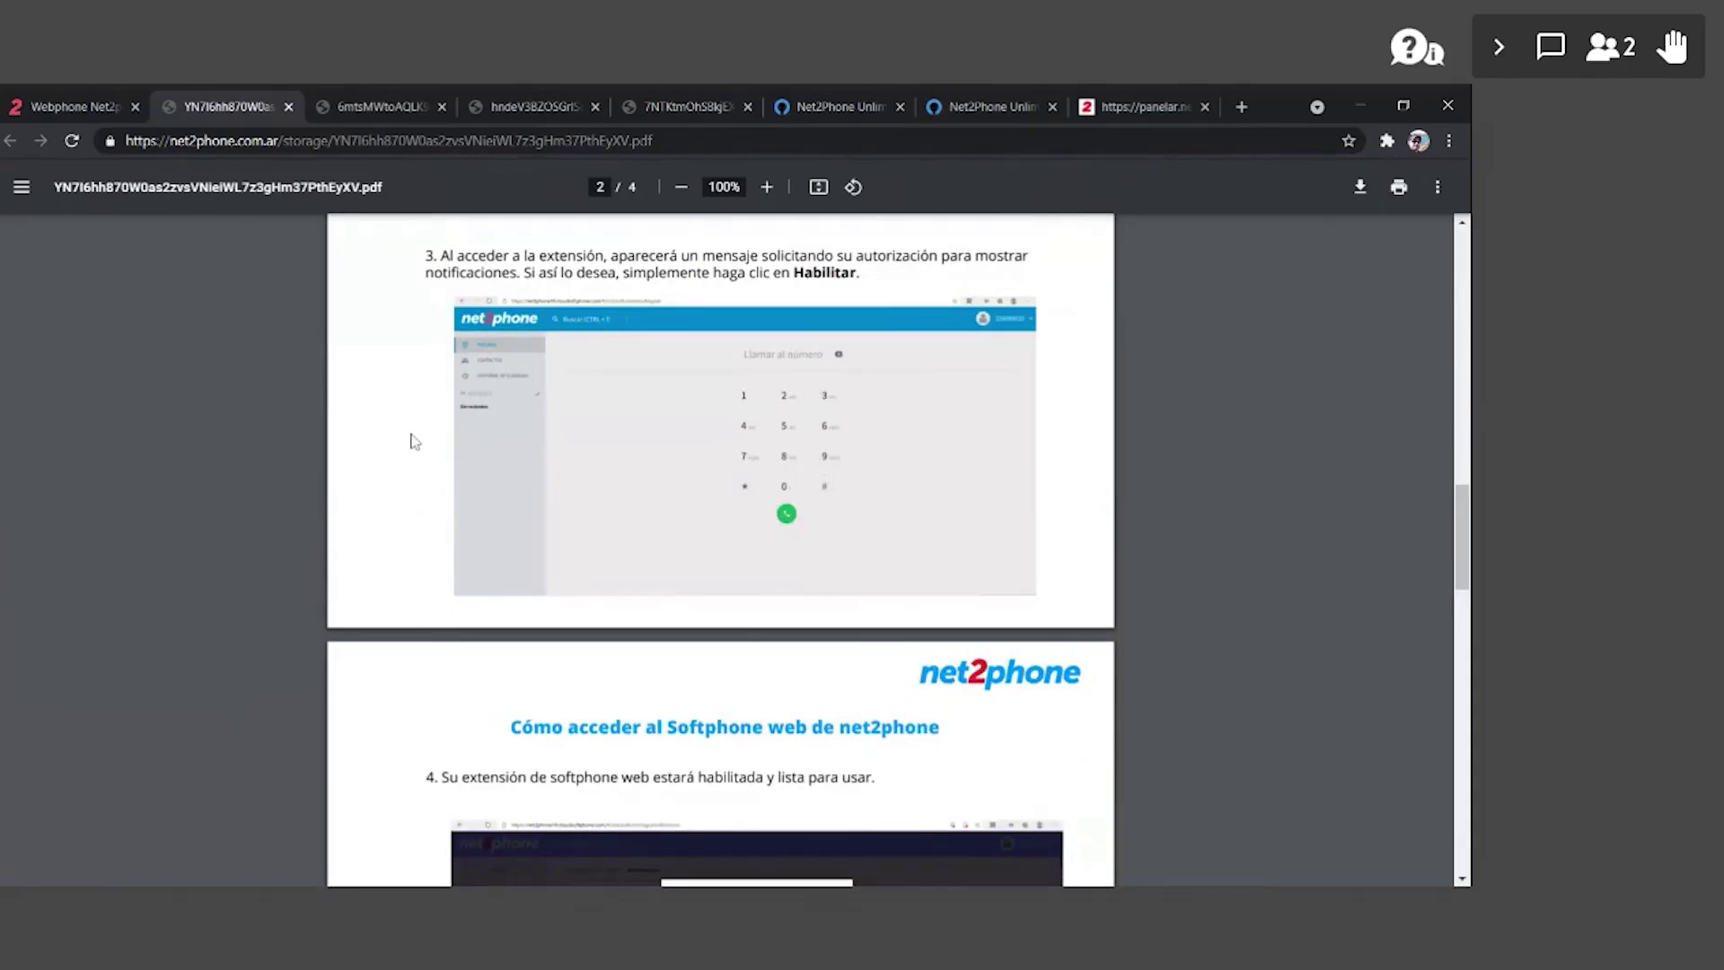
scroll(616, 482, "up", 9)
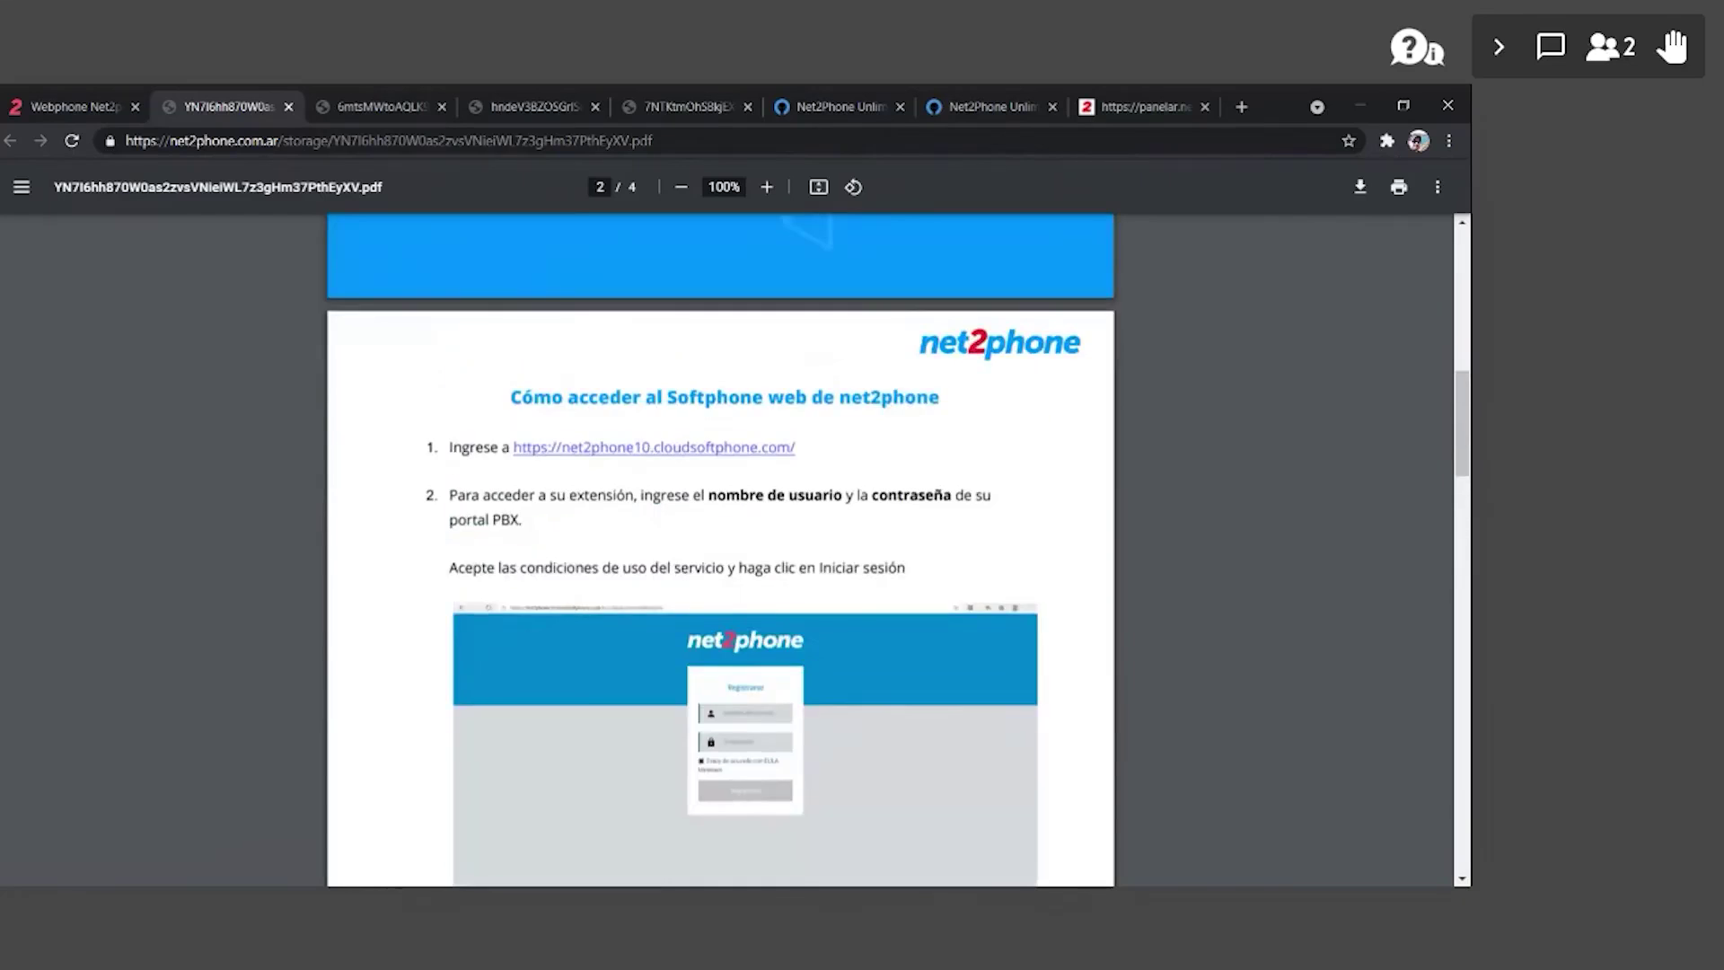
scroll(702, 699, "up", 4)
scroll(729, 634, "up", 2)
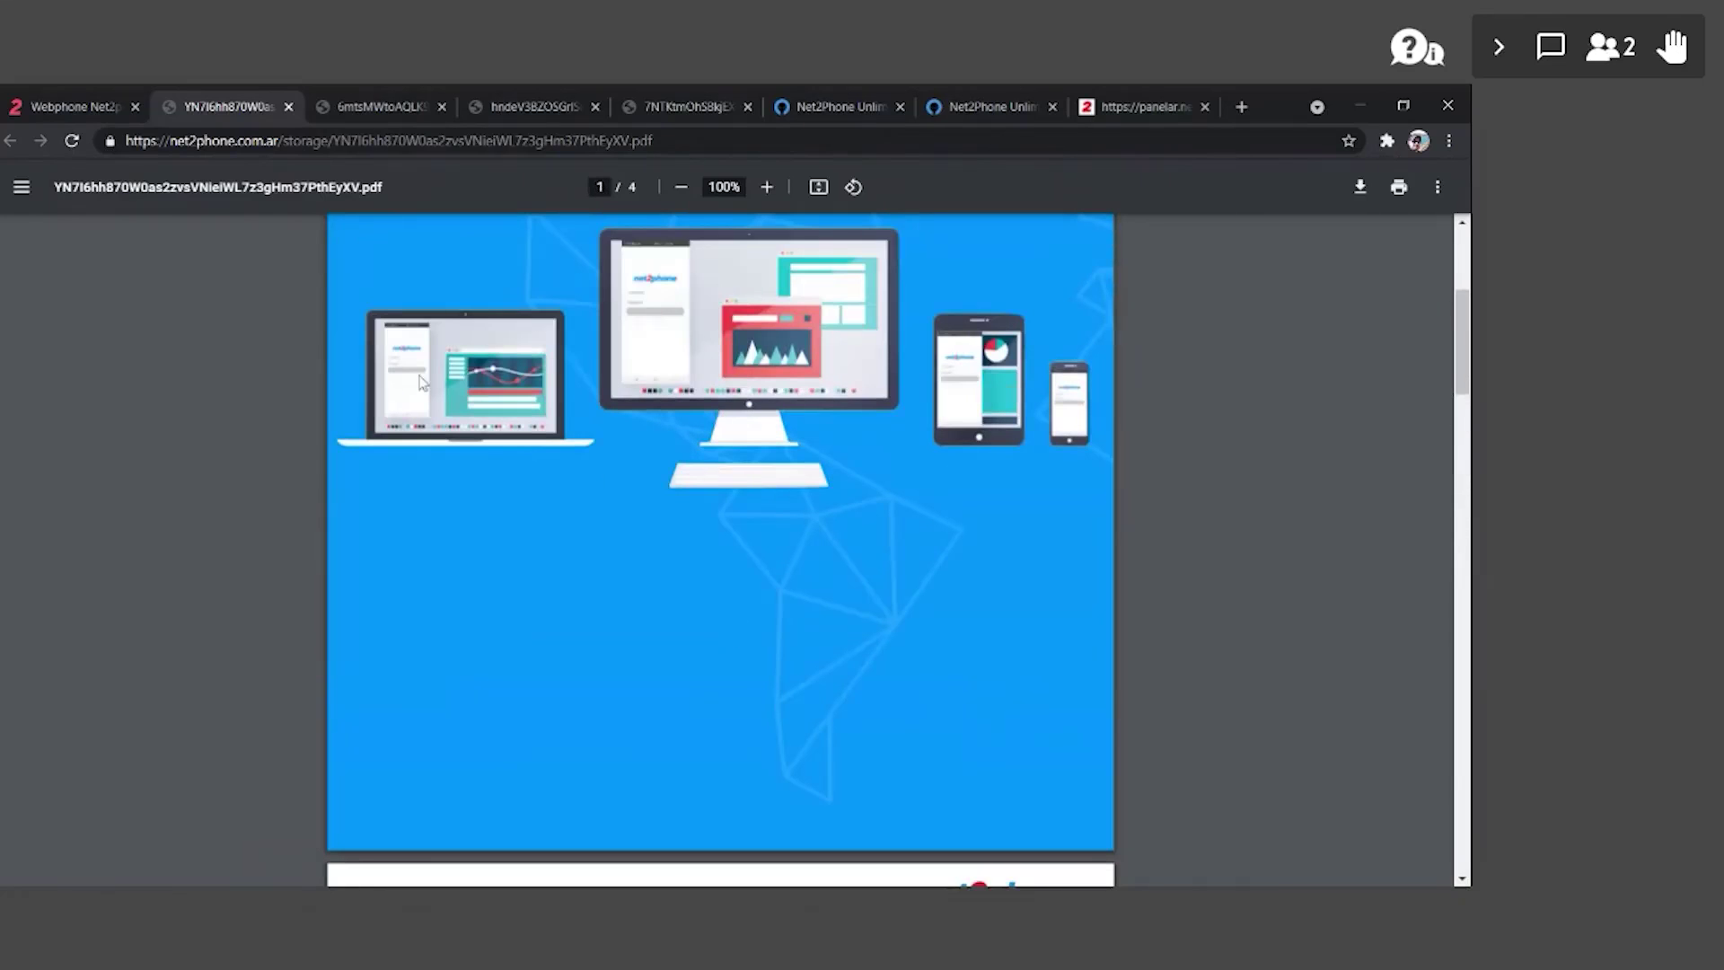
- Return to the Aplicaciones posts, open the Net2phone Office Aplicación Movil PDF and examine its cover page
left_click(74, 109)
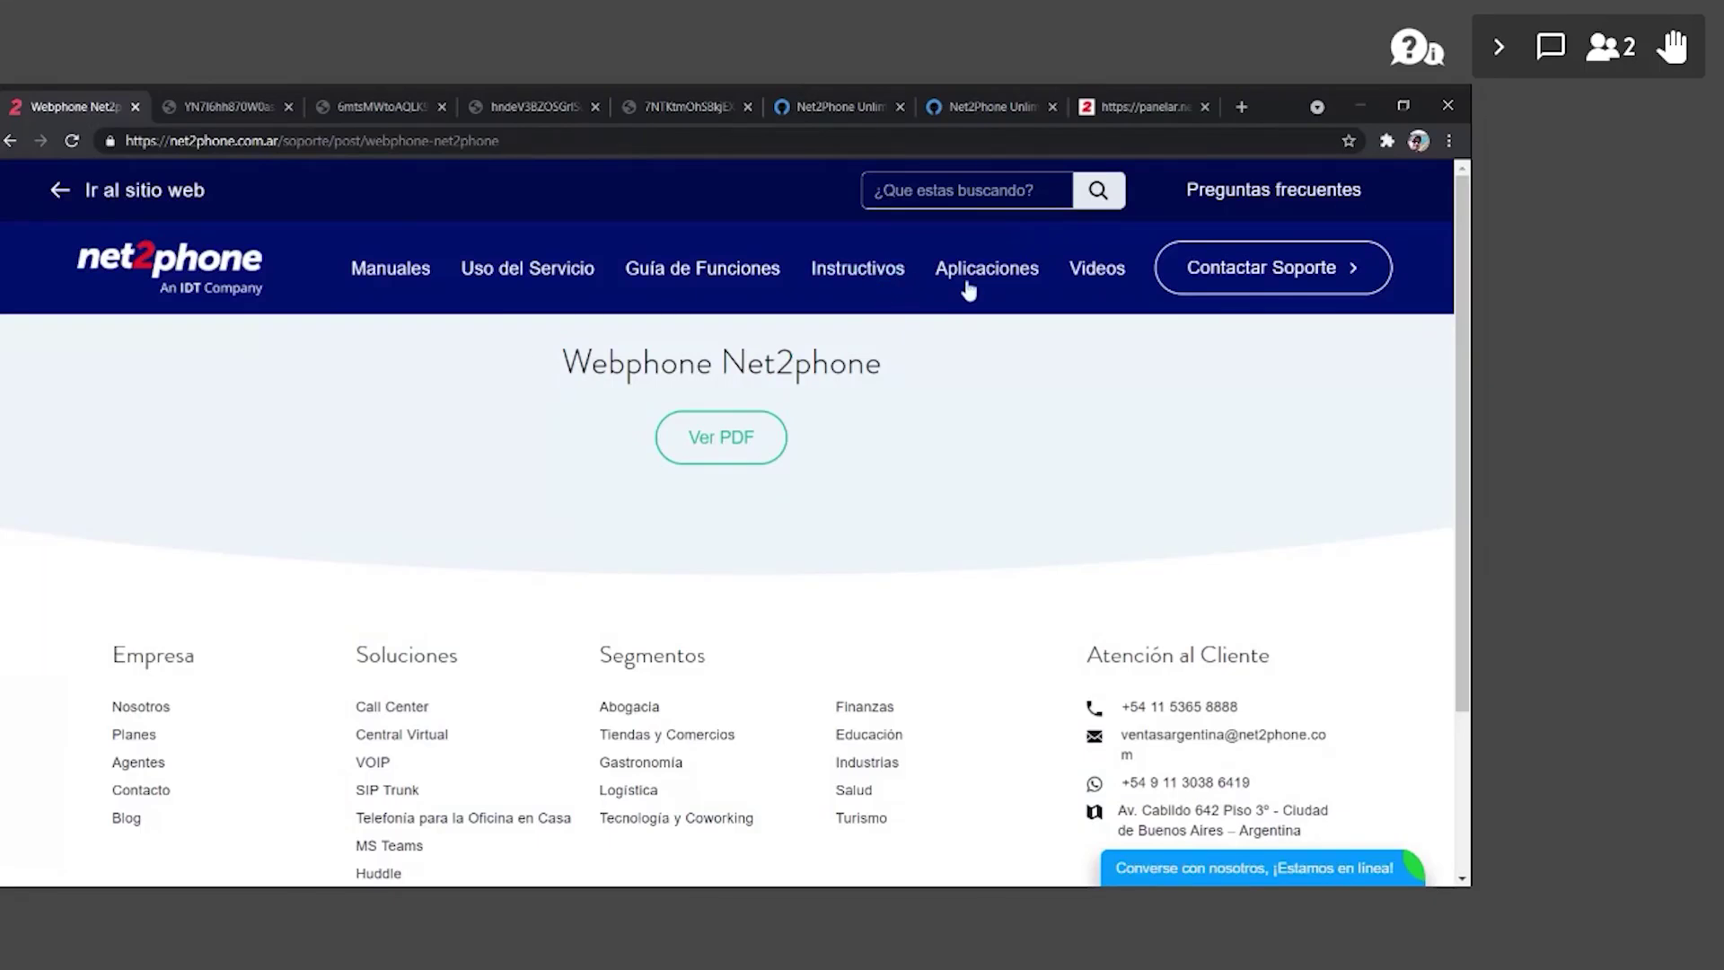
left_click(864, 274)
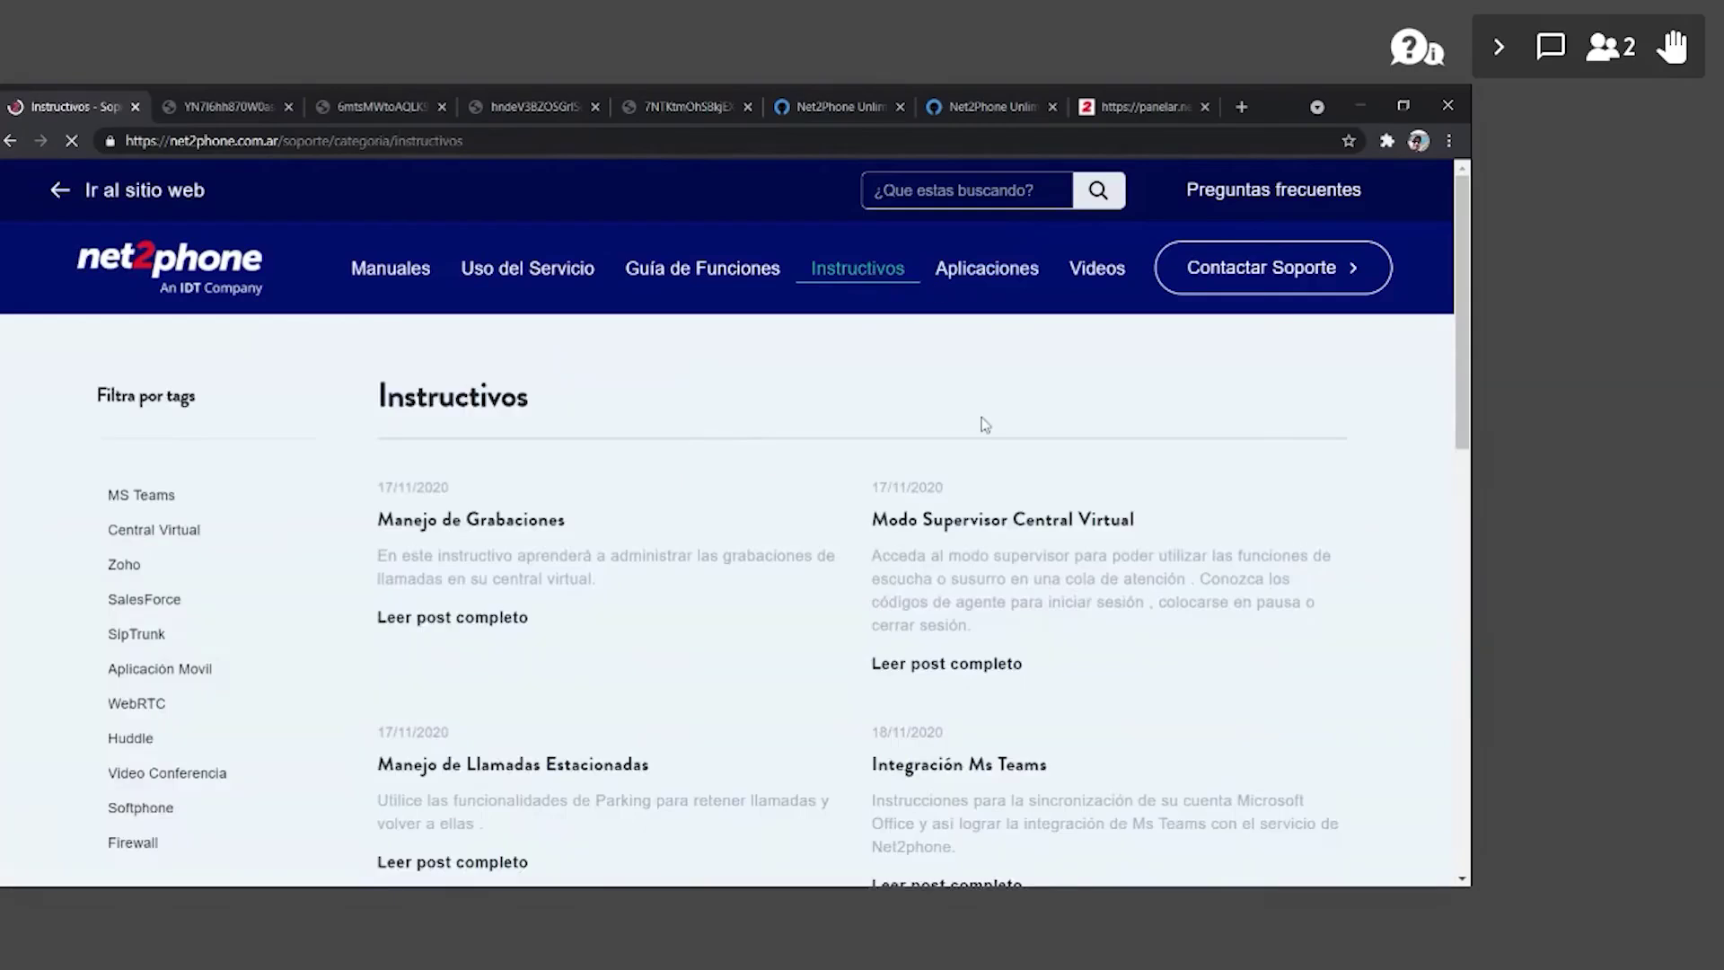
left_click(977, 270)
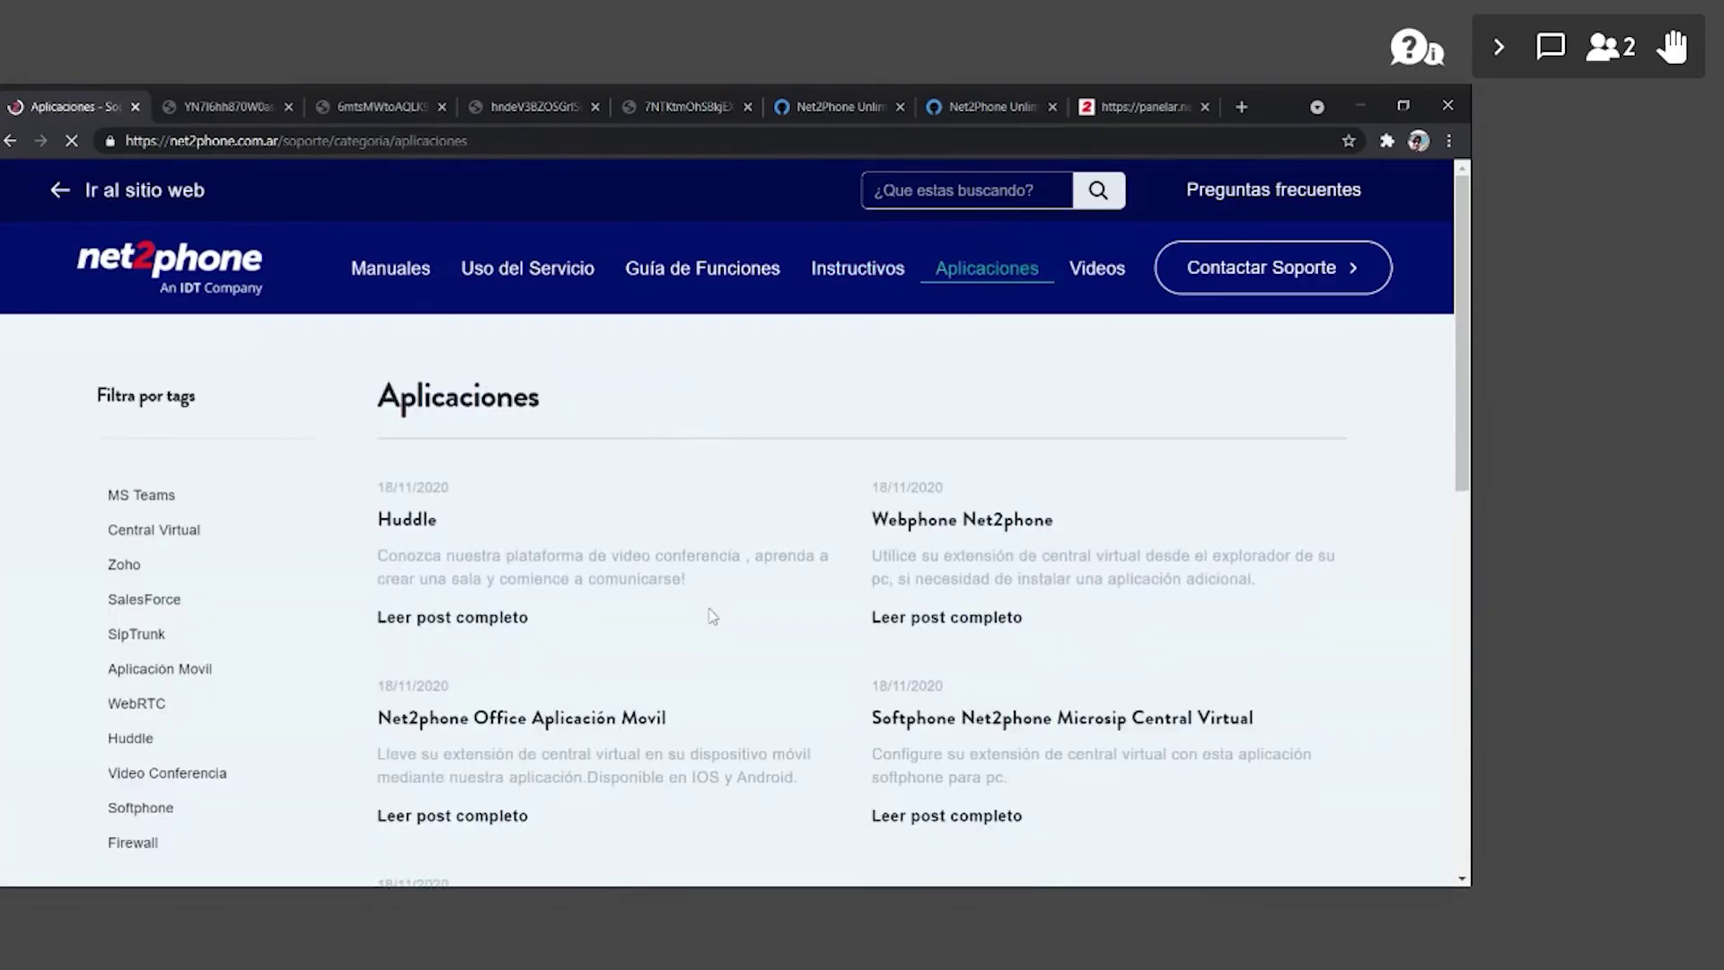
left_click(530, 716)
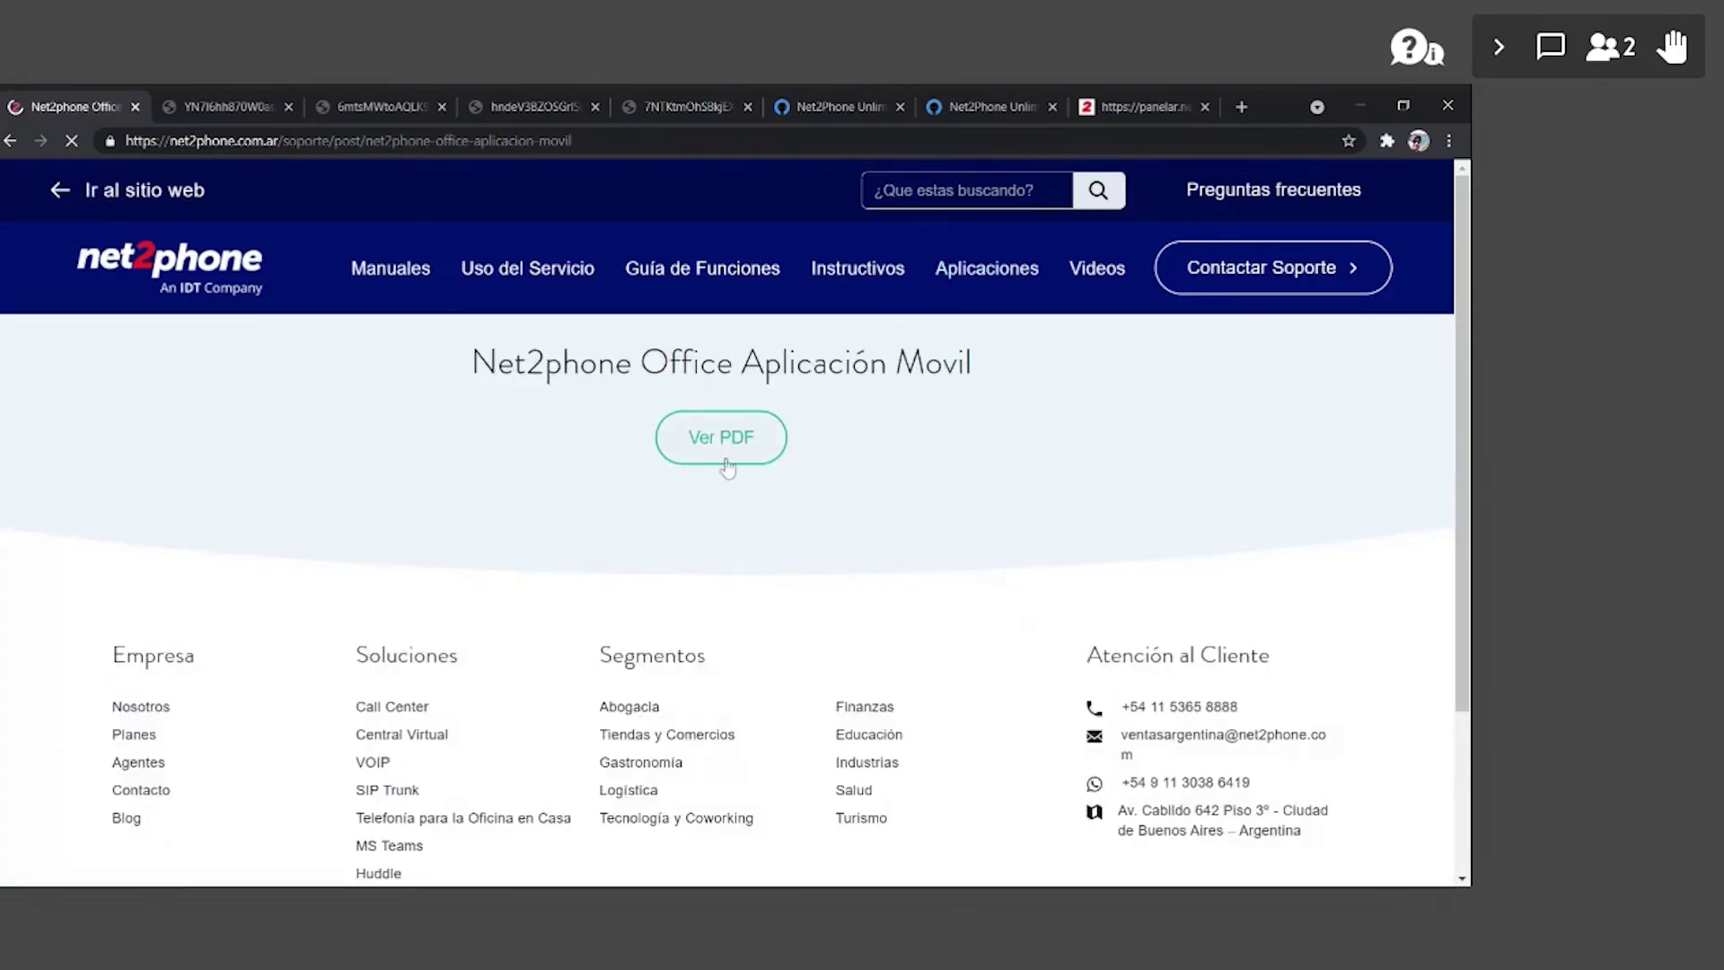
left_click(718, 449)
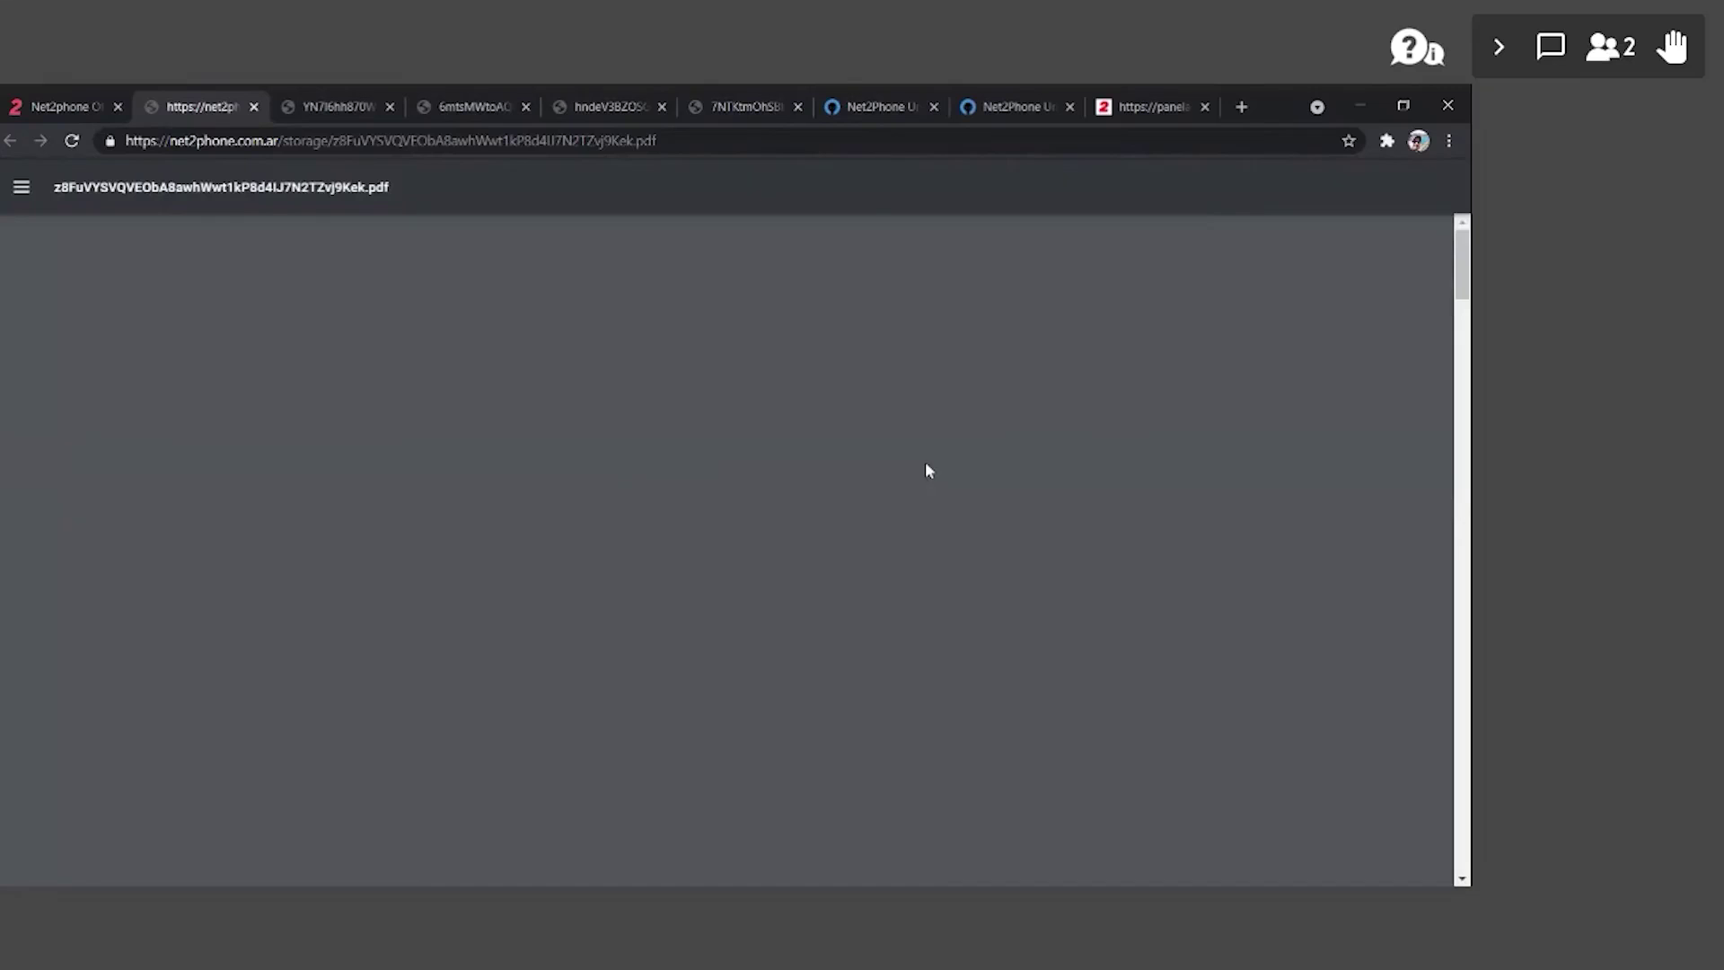
scroll(966, 564, "down", 3)
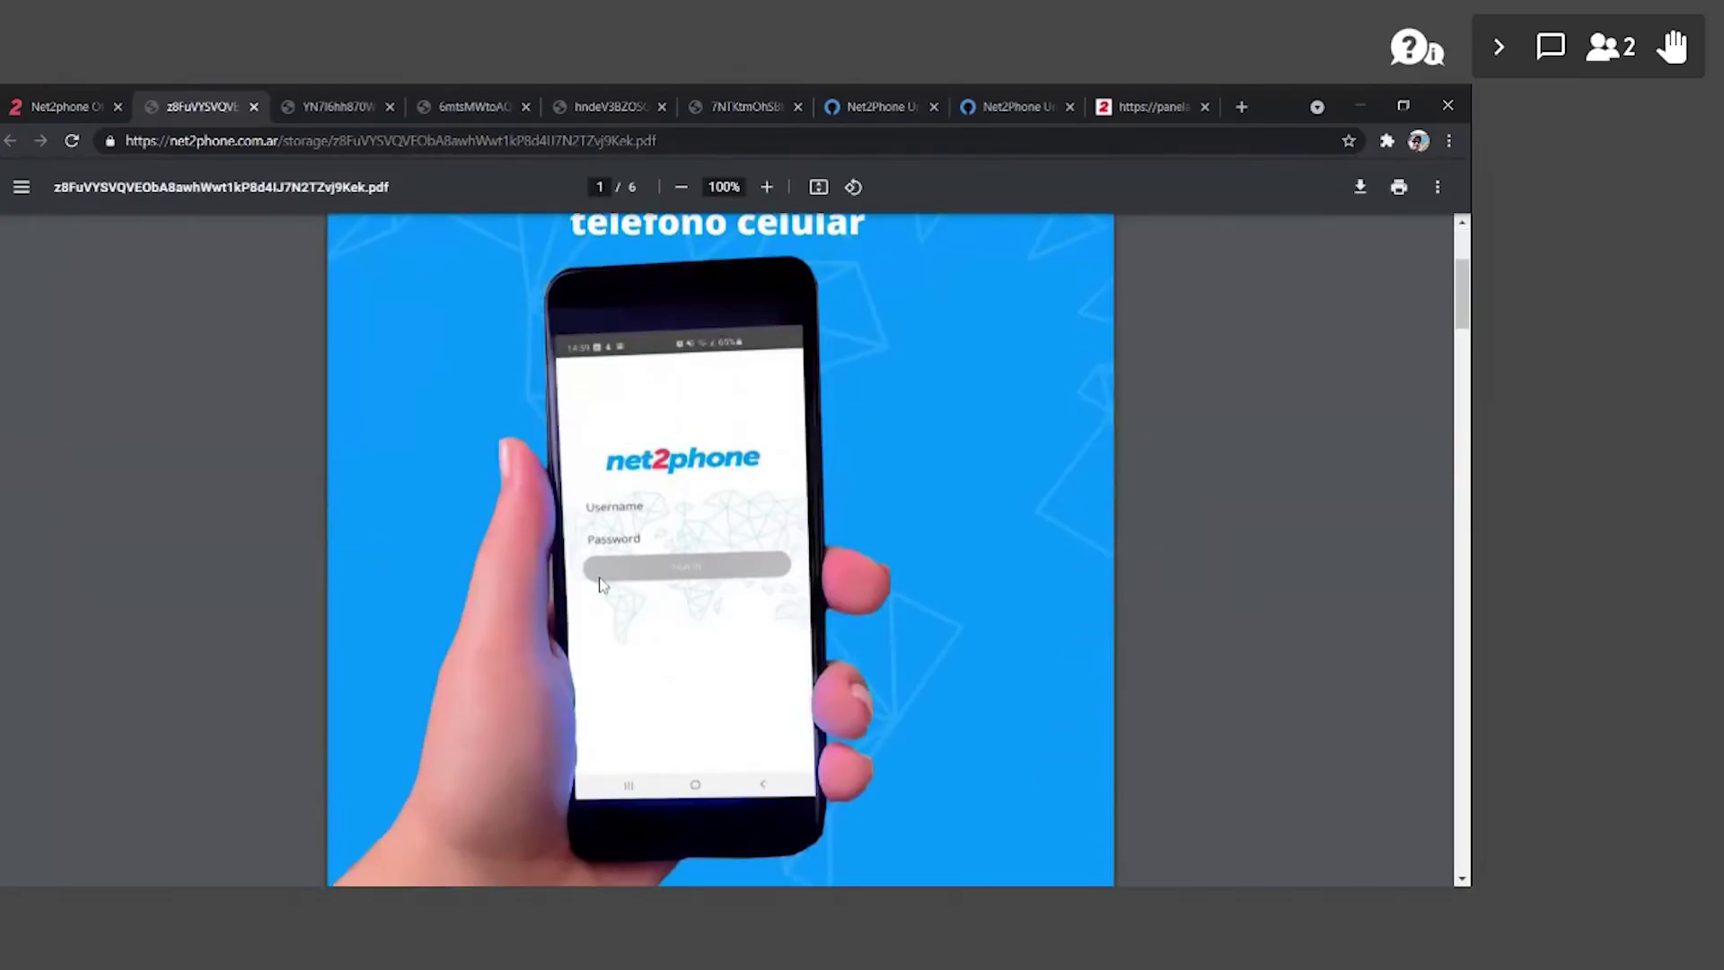
- Close all open PDF guides and switch back to the Net2Phone Unlimited portal showing the Soporte Net2phone (5005) agents report
left_click(254, 107)
left_click(254, 107)
left_click(254, 107)
left_click(254, 107)
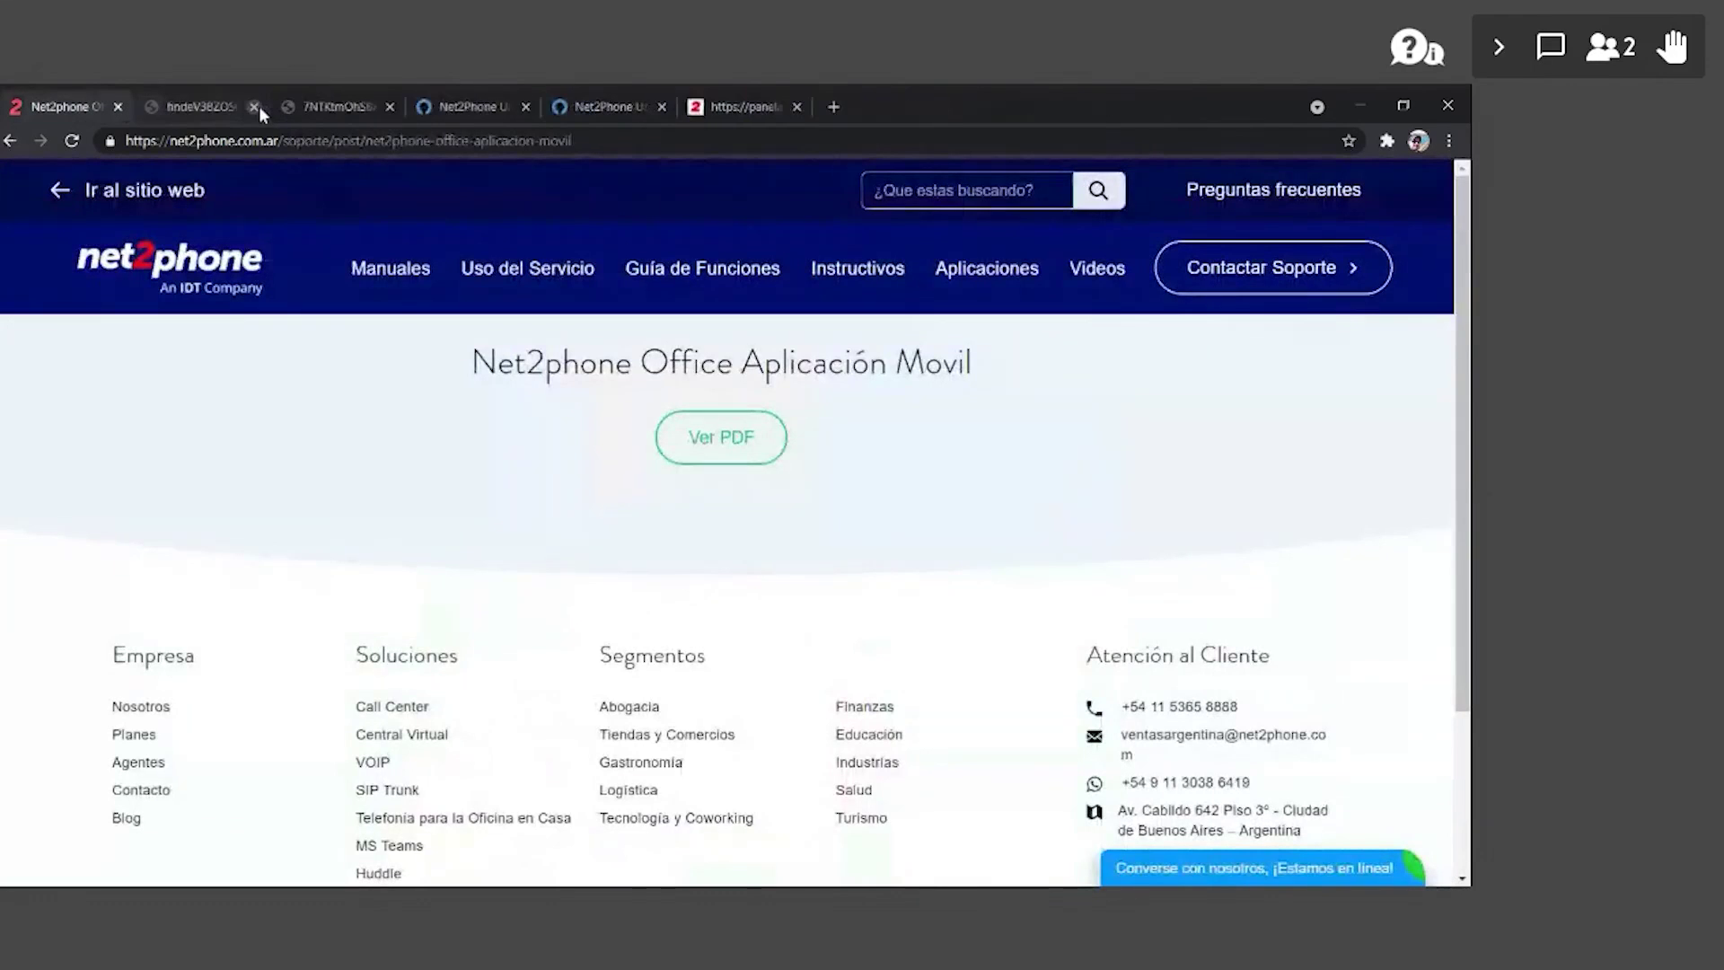
left_click(254, 106)
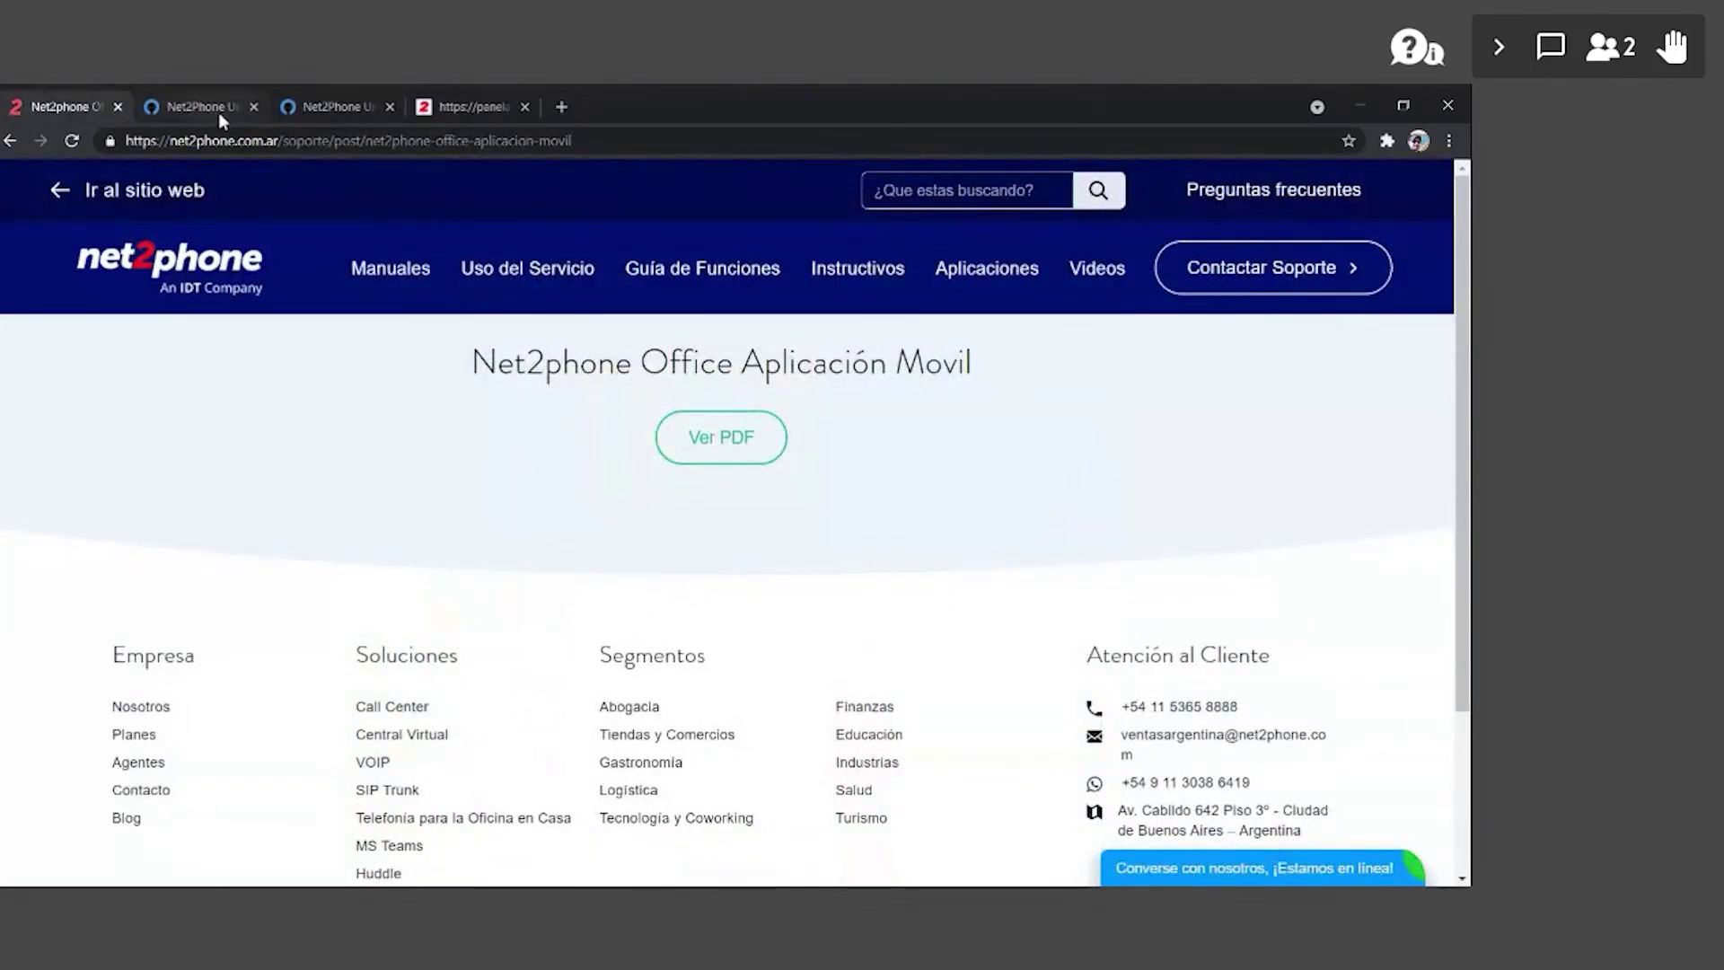
left_click(218, 112)
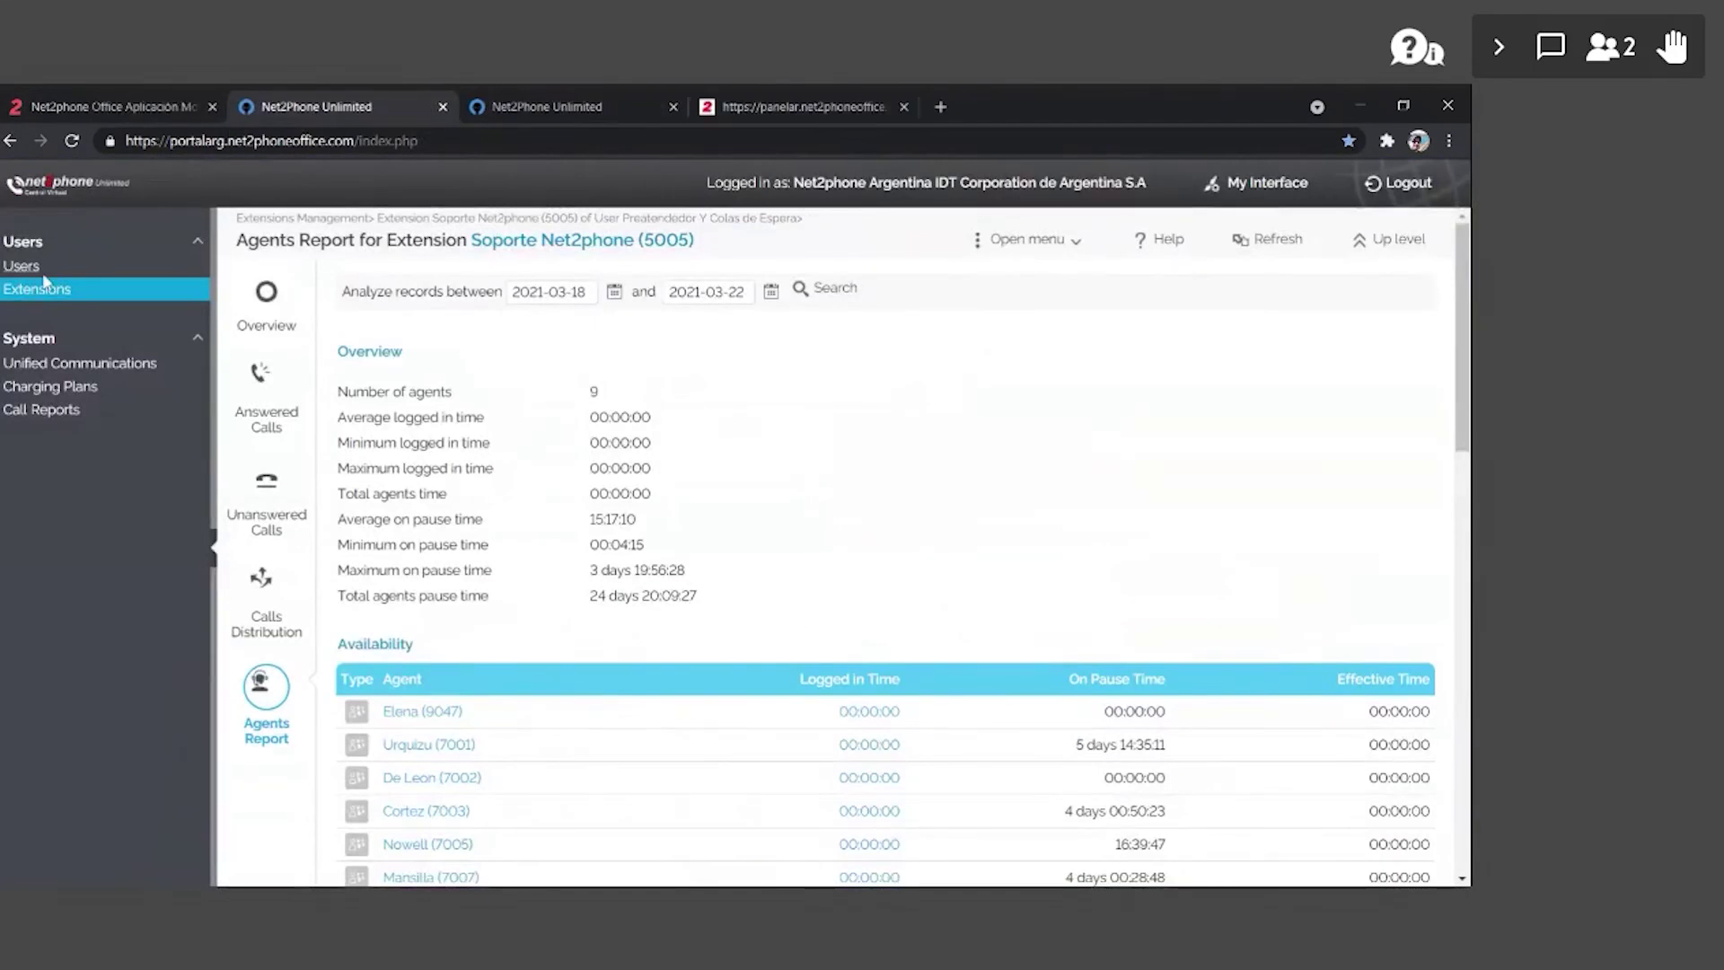
- Switch to the Net2phone support site and examine its Atención al Cliente contact details and the online chat
left_click(566, 106)
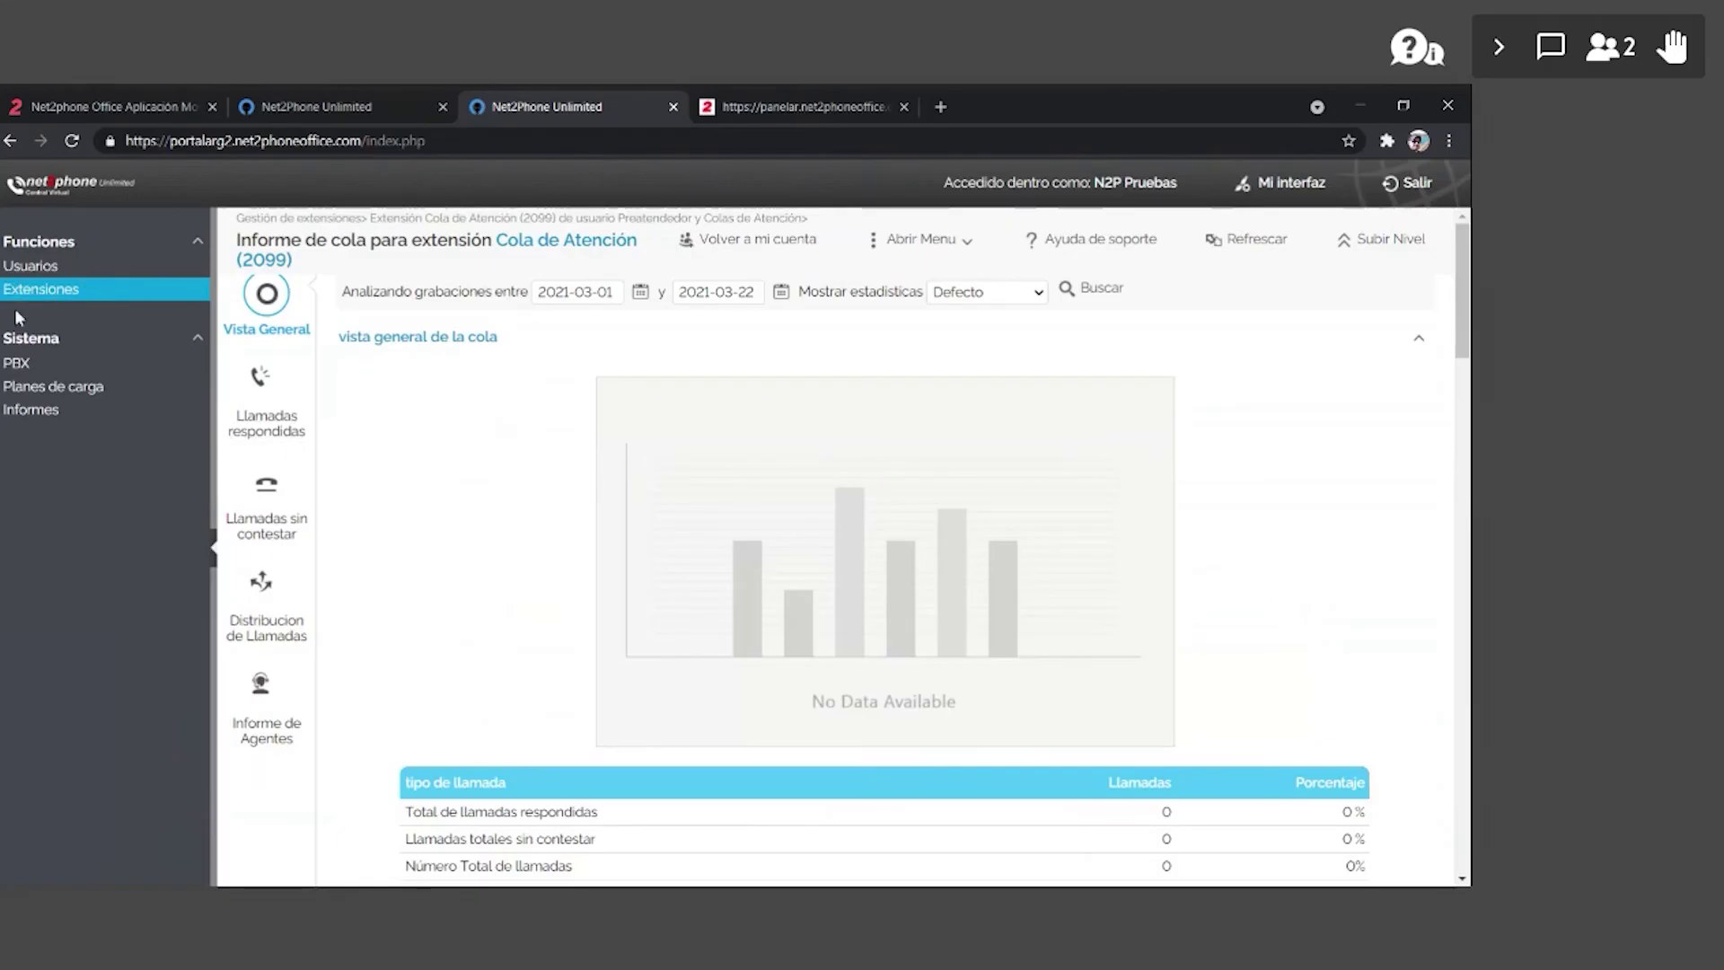
left_click(129, 108)
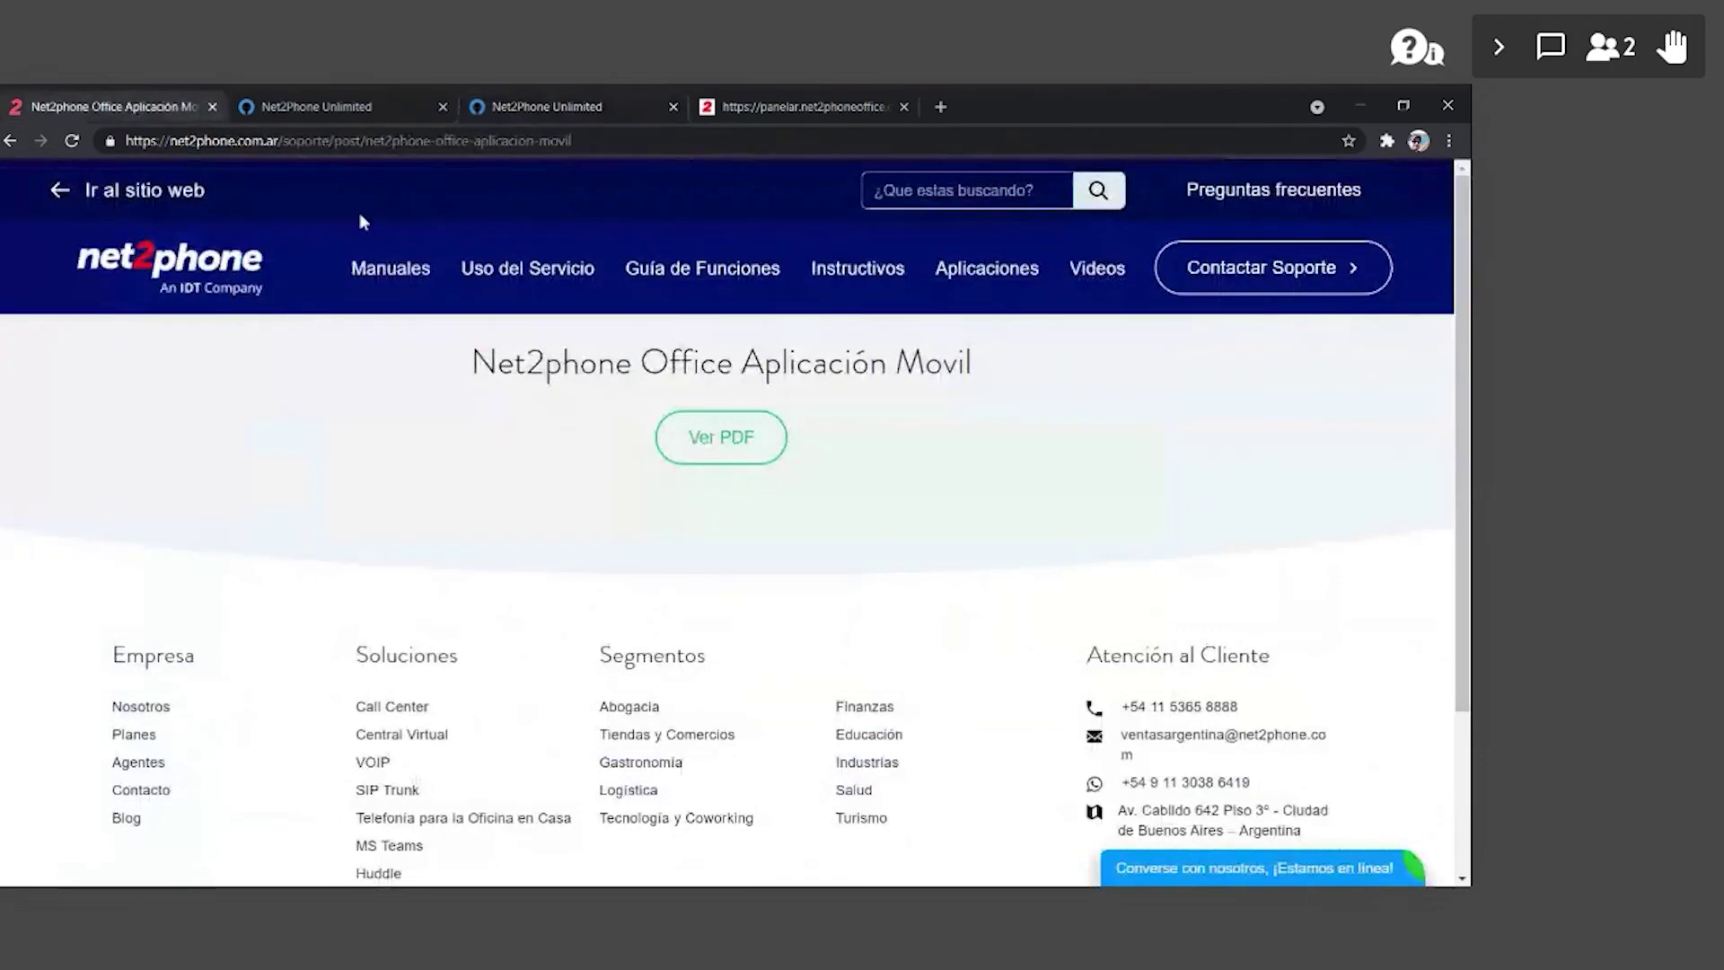
scroll(1070, 550, "down", 2)
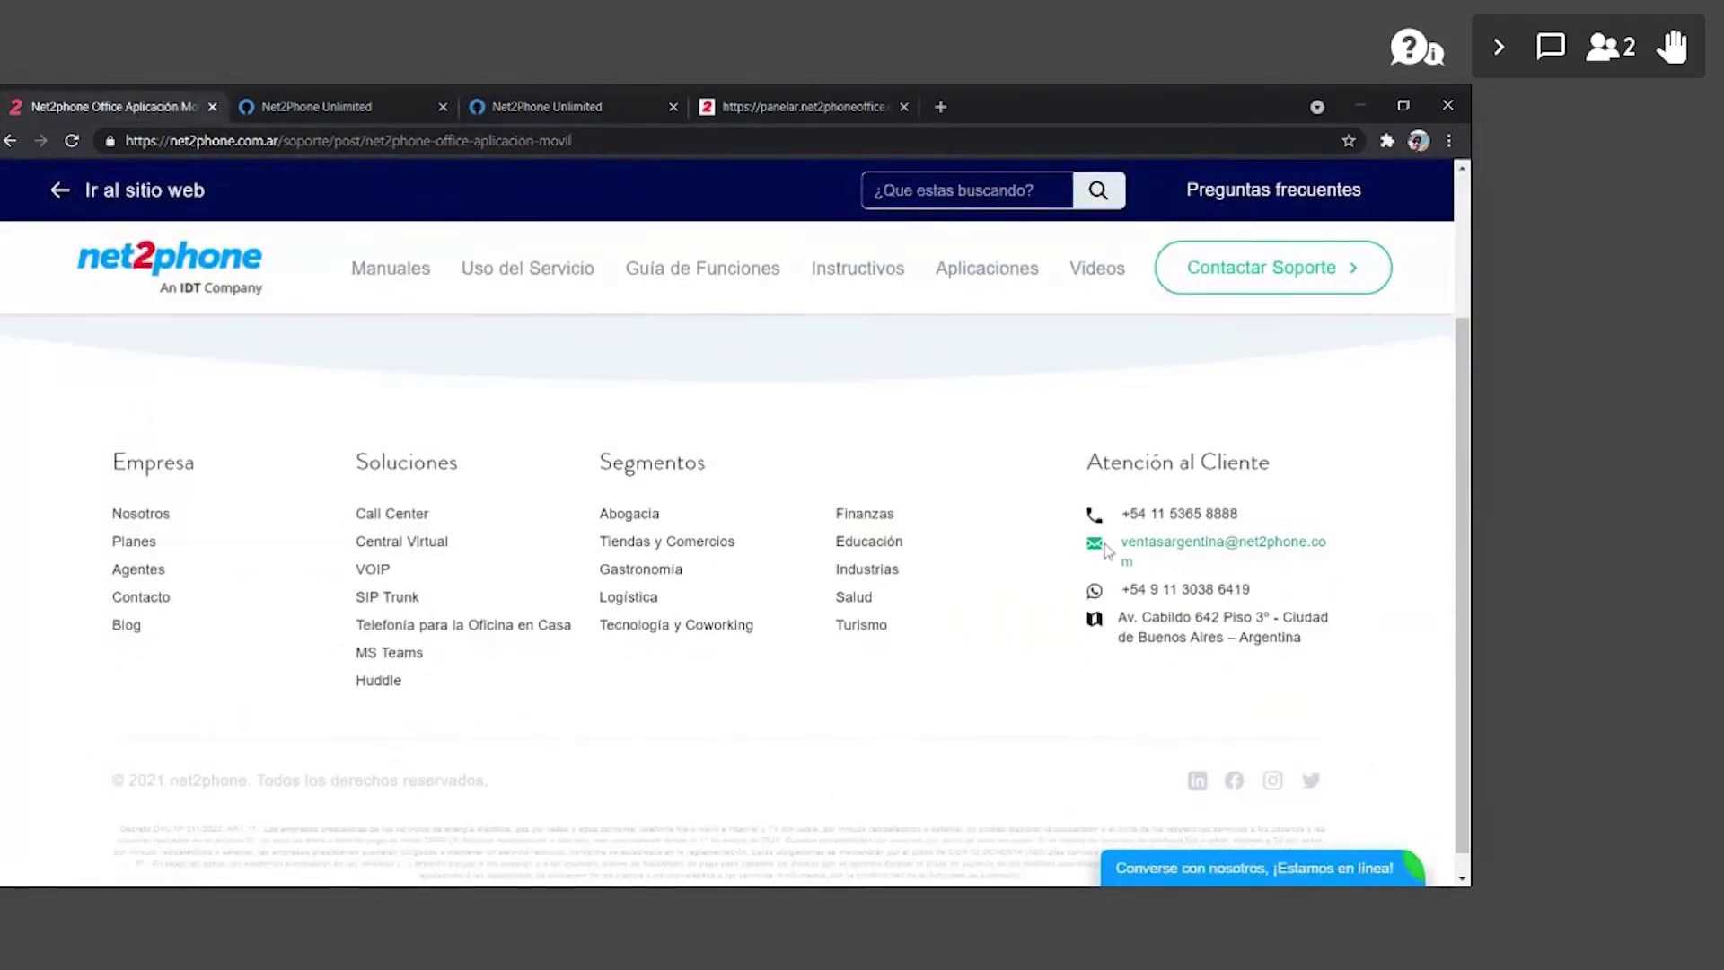
scroll(1440, 764, "up", 2)
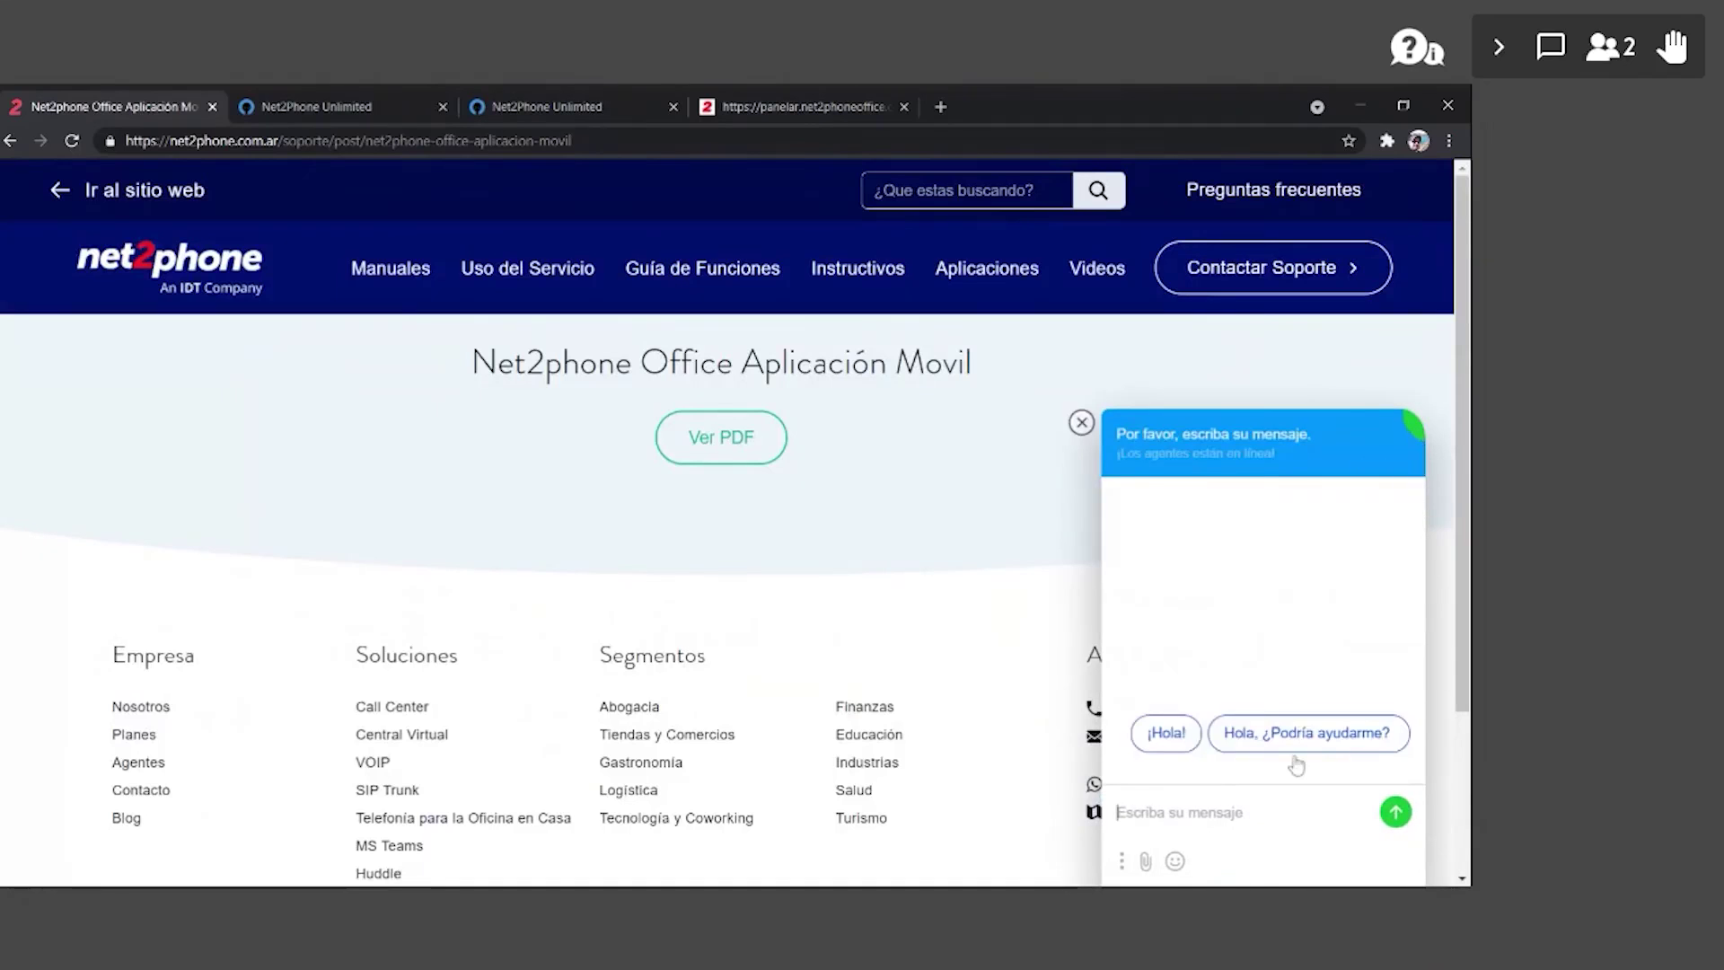
scroll(1005, 557, "down", 1)
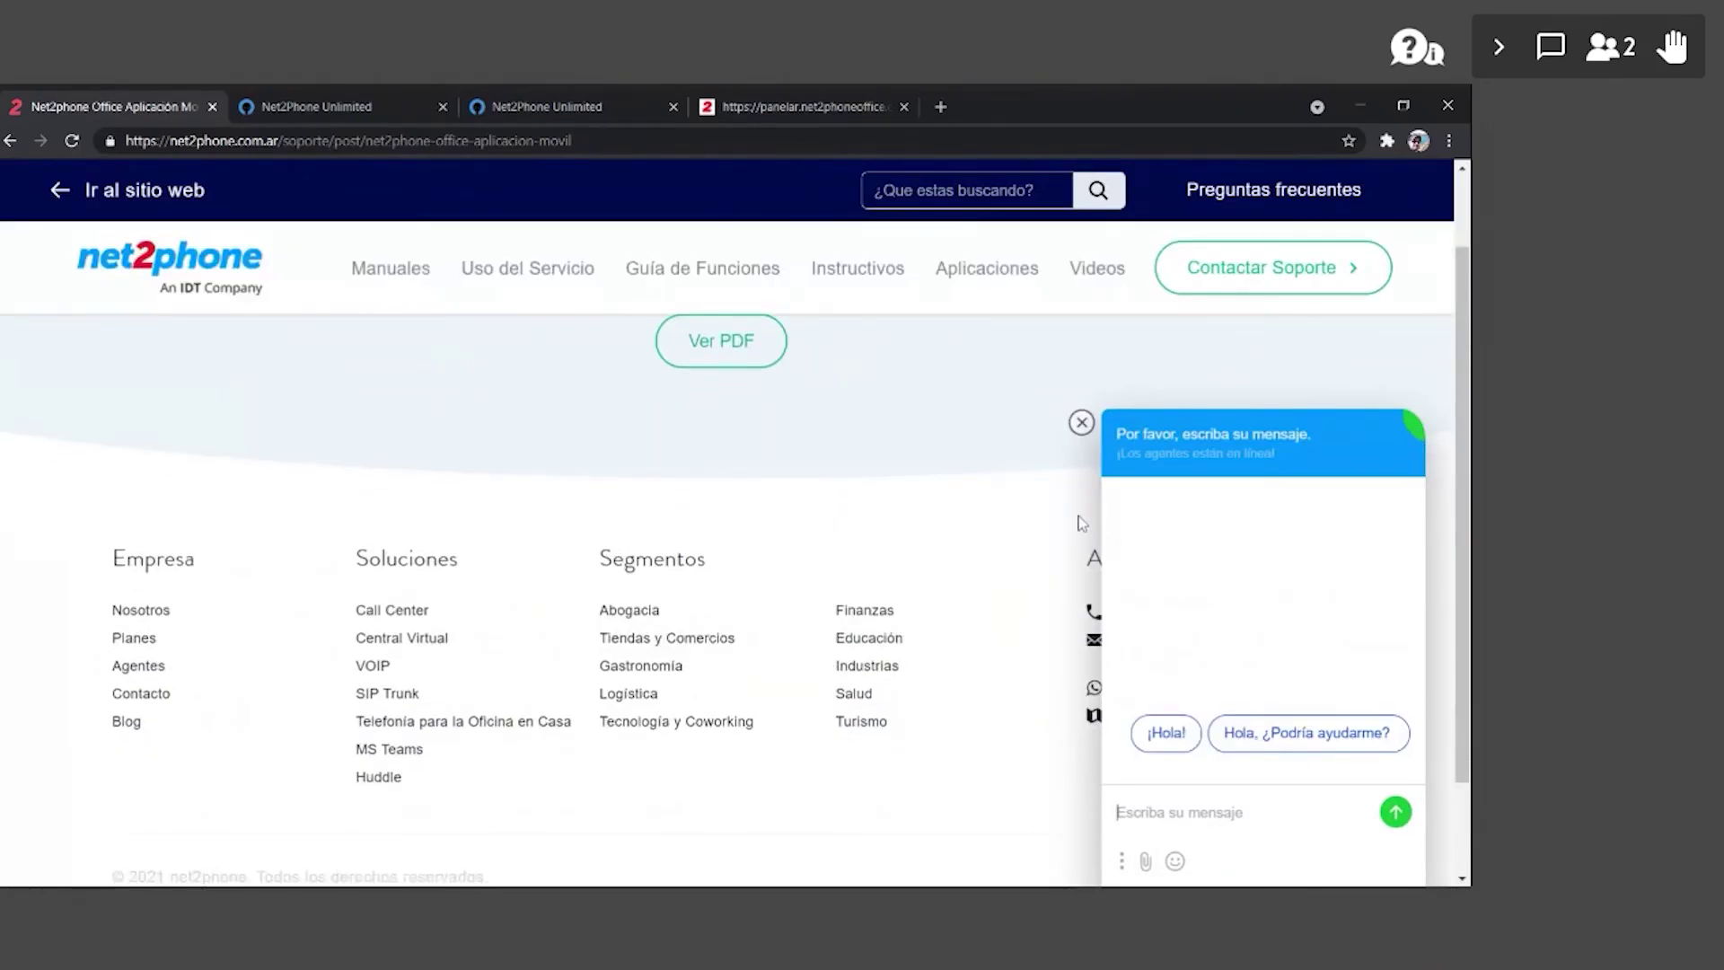
scroll(988, 548, "up", 1)
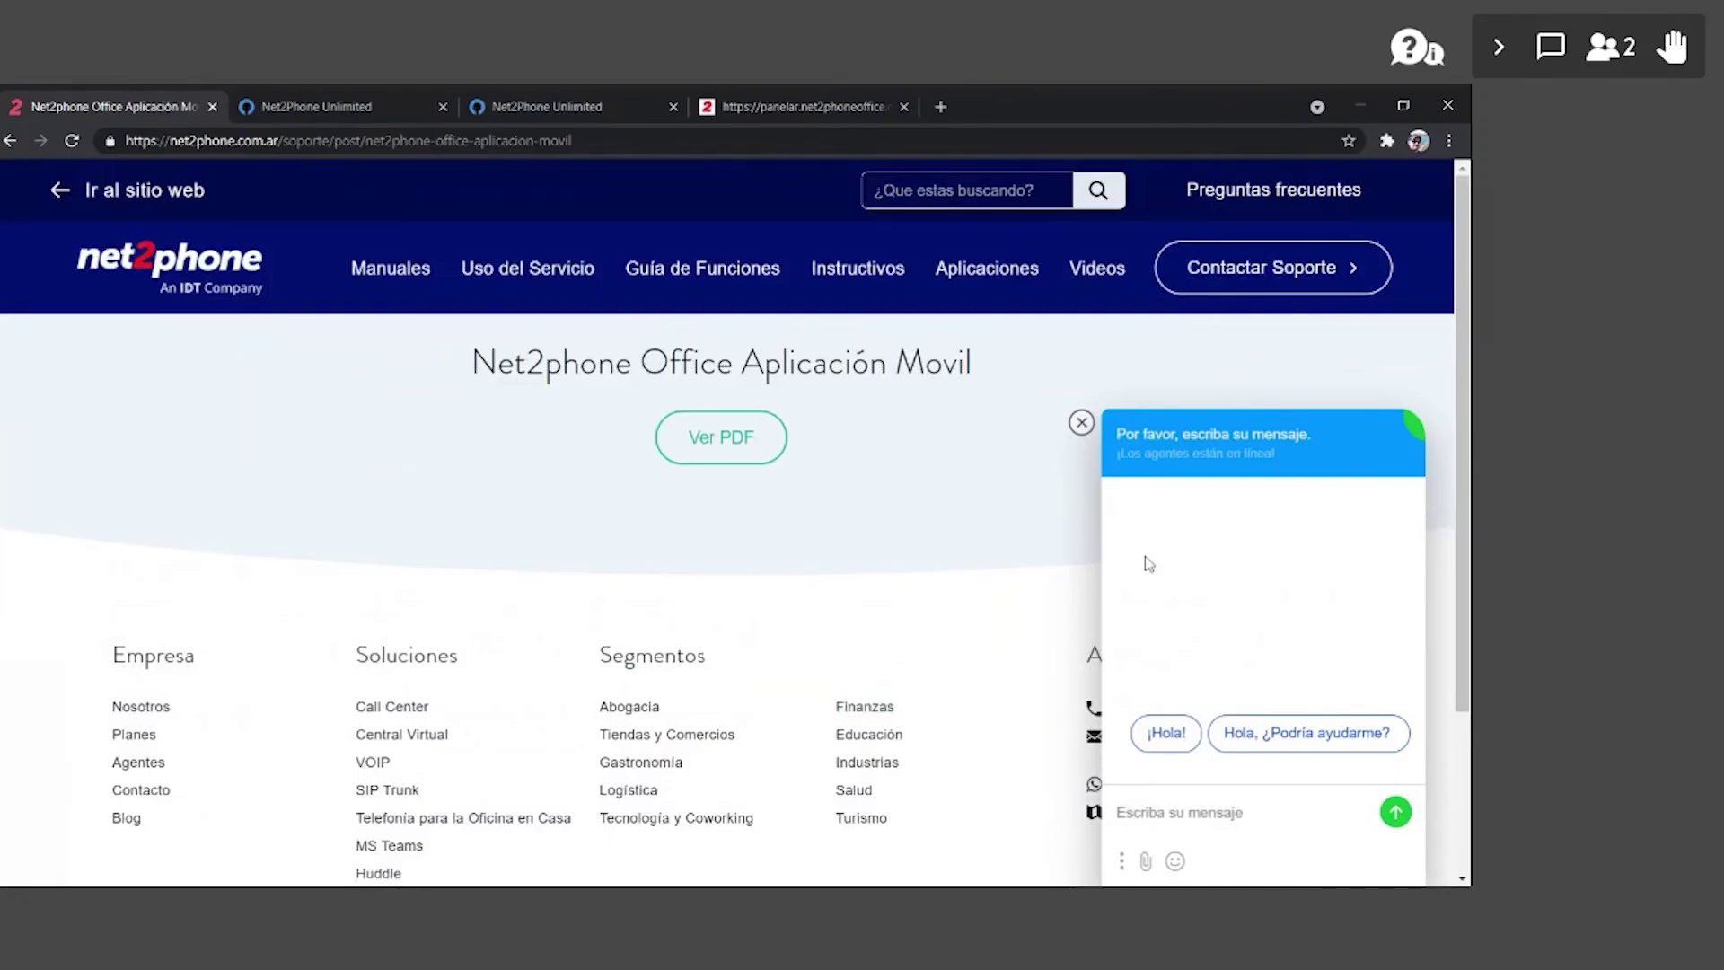
- Open the Contactar Soporte form and examine its personal, company and problem fields
left_click(1274, 296)
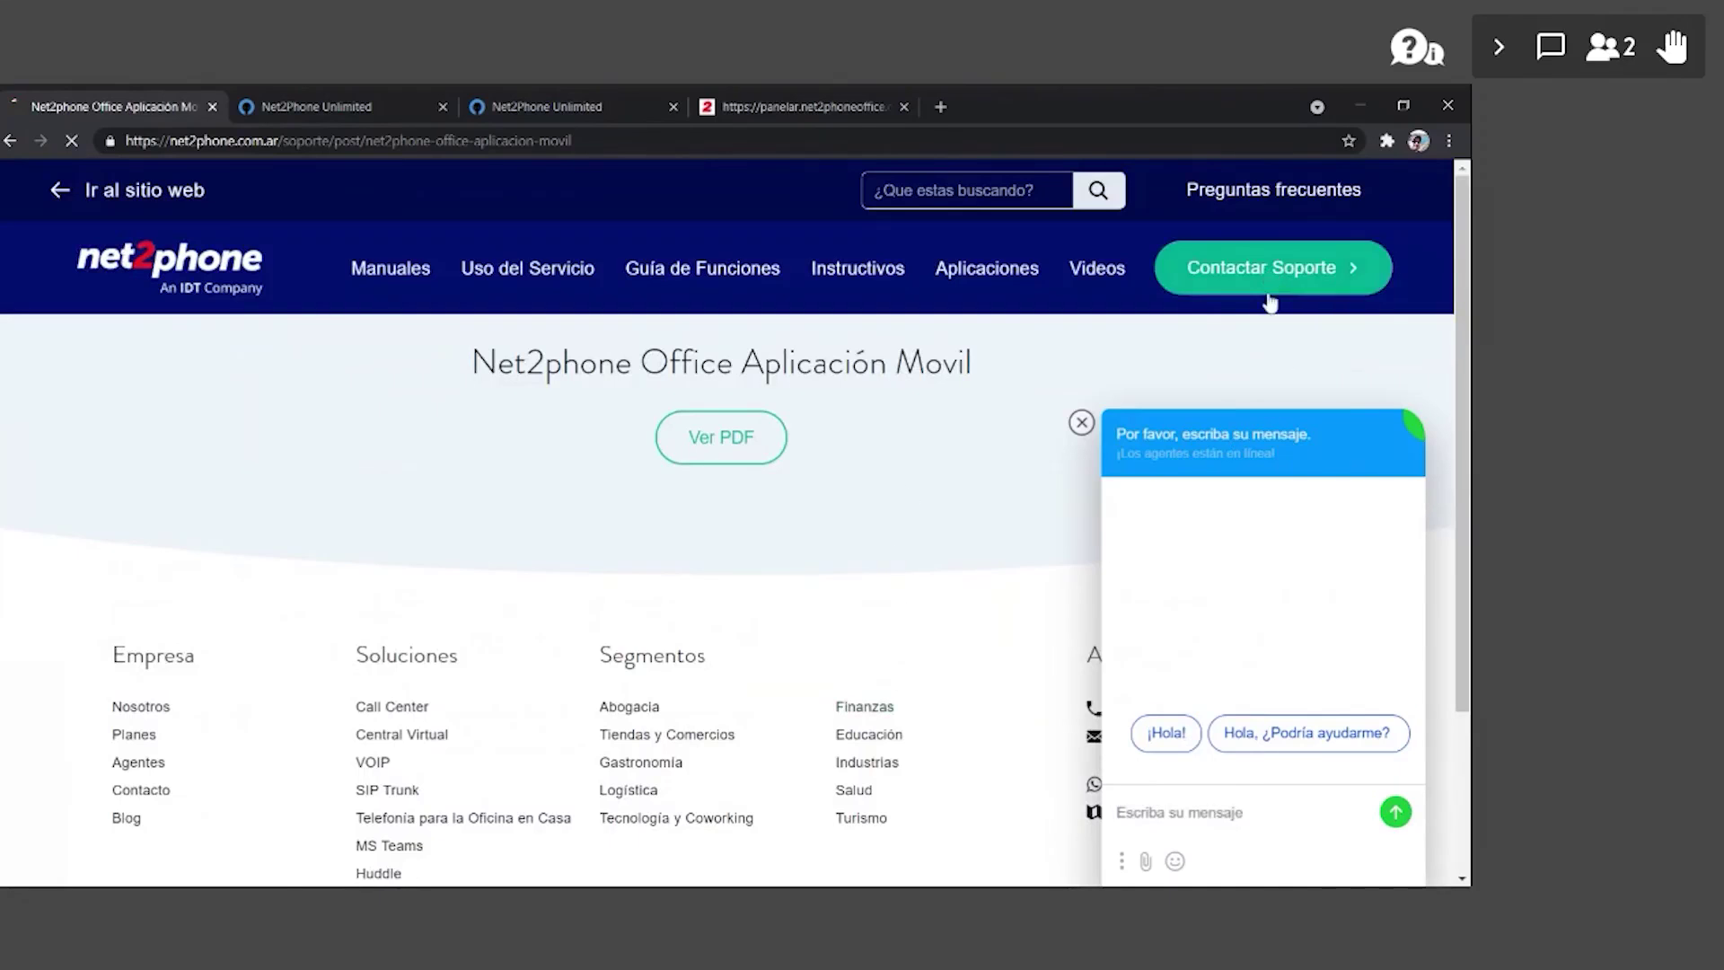
scroll(620, 601, "down", 4)
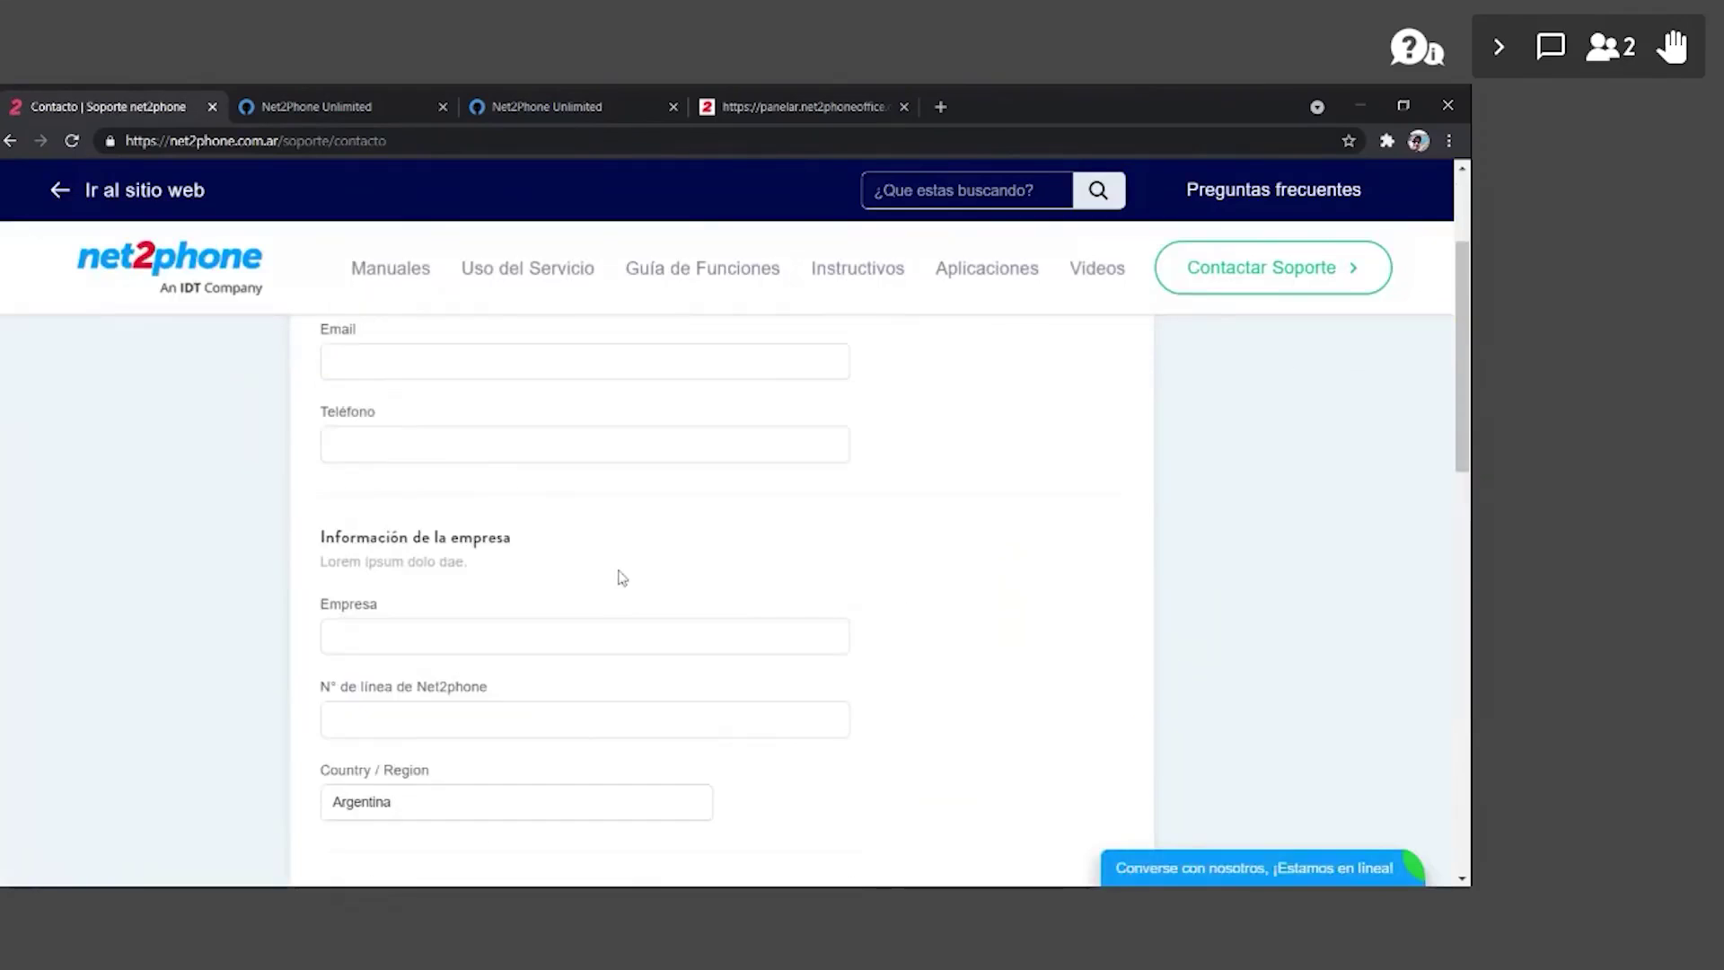
scroll(606, 662, "down", 7)
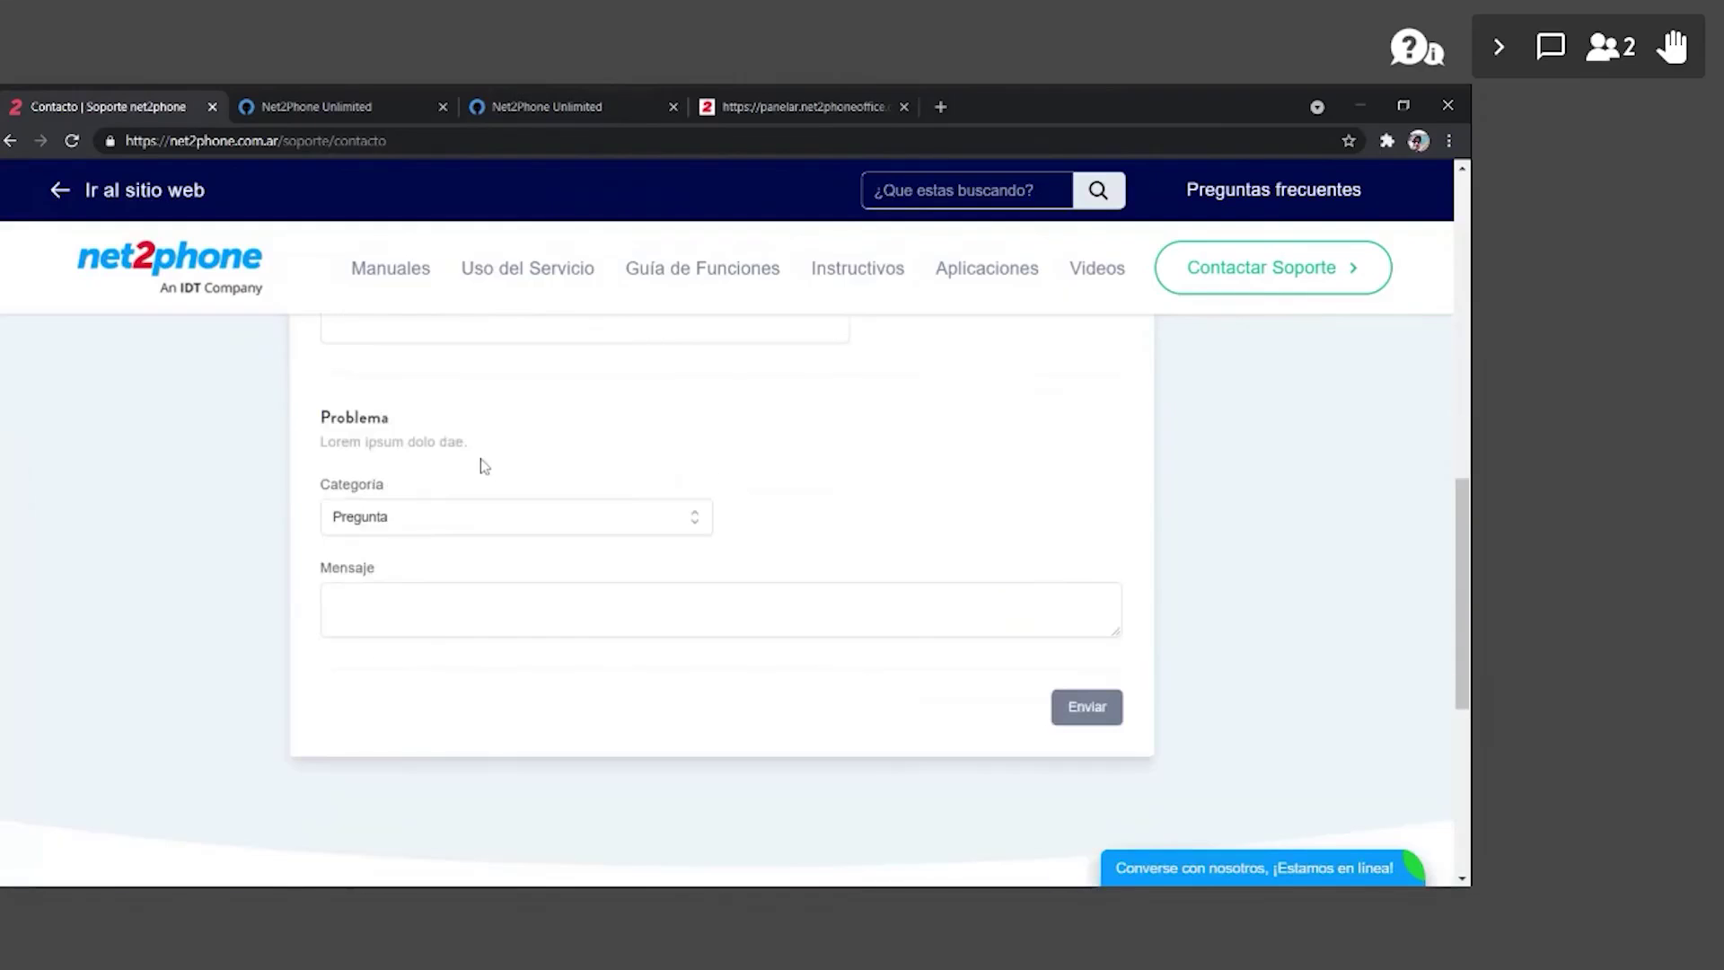
scroll(957, 575, "up", 10)
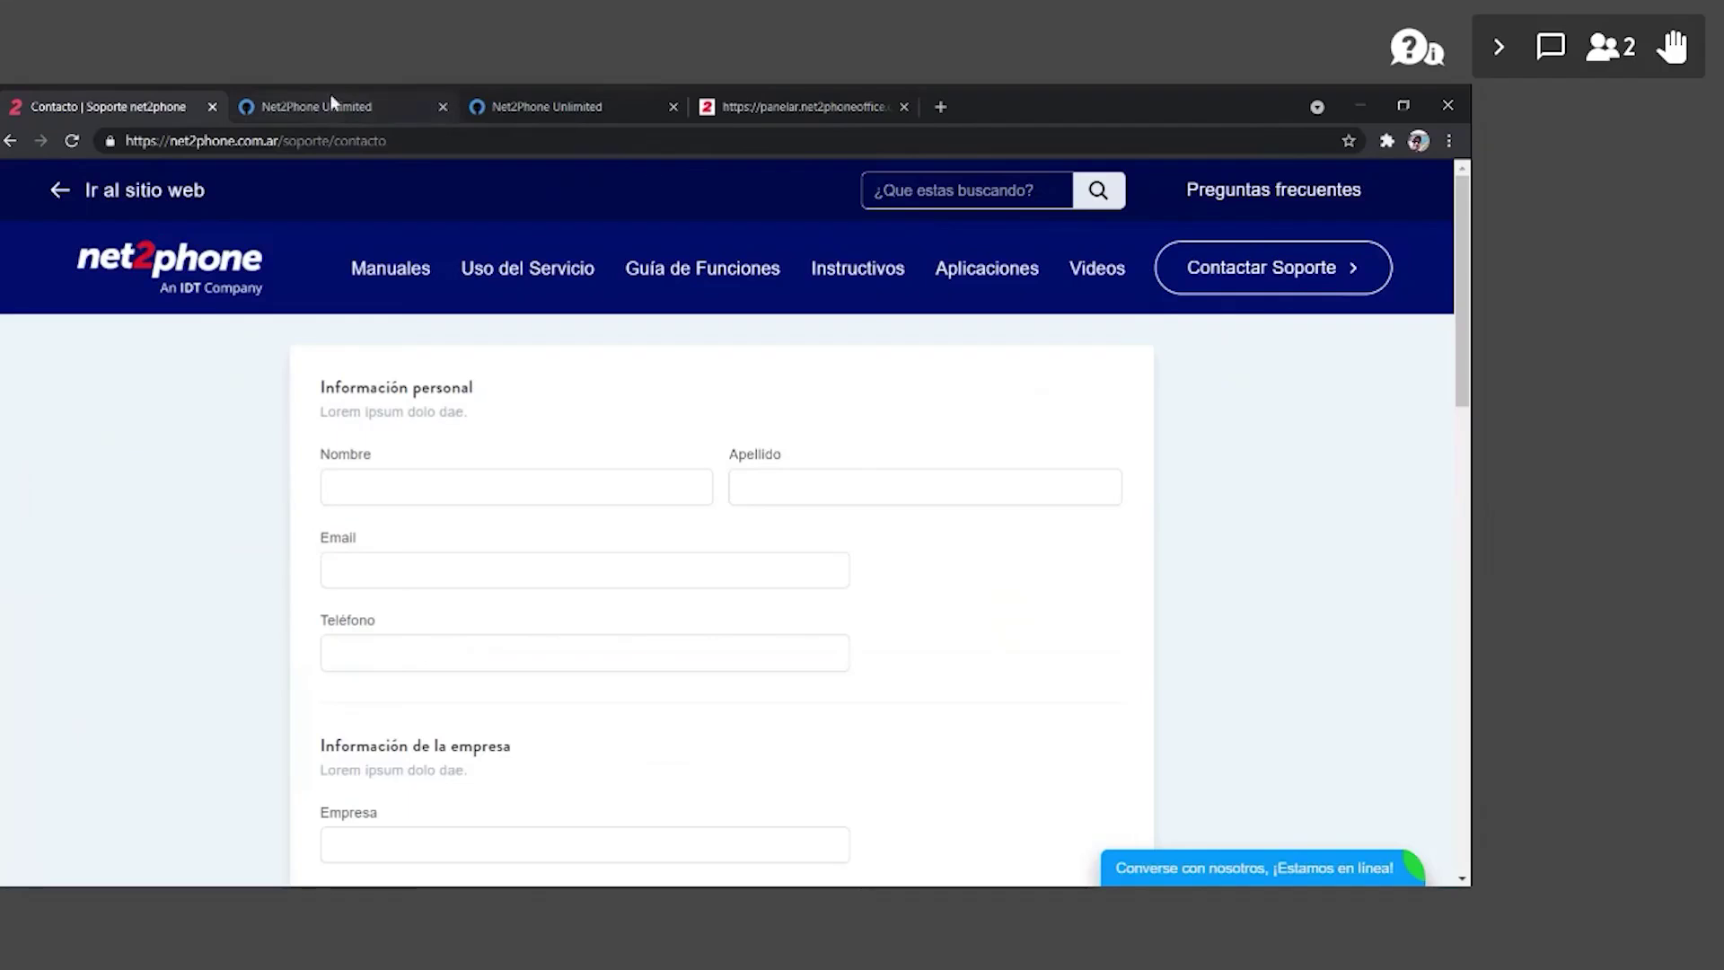
- Switch to the net2phone web panel and examine the user statuses in the Presence Panel
left_click(771, 109)
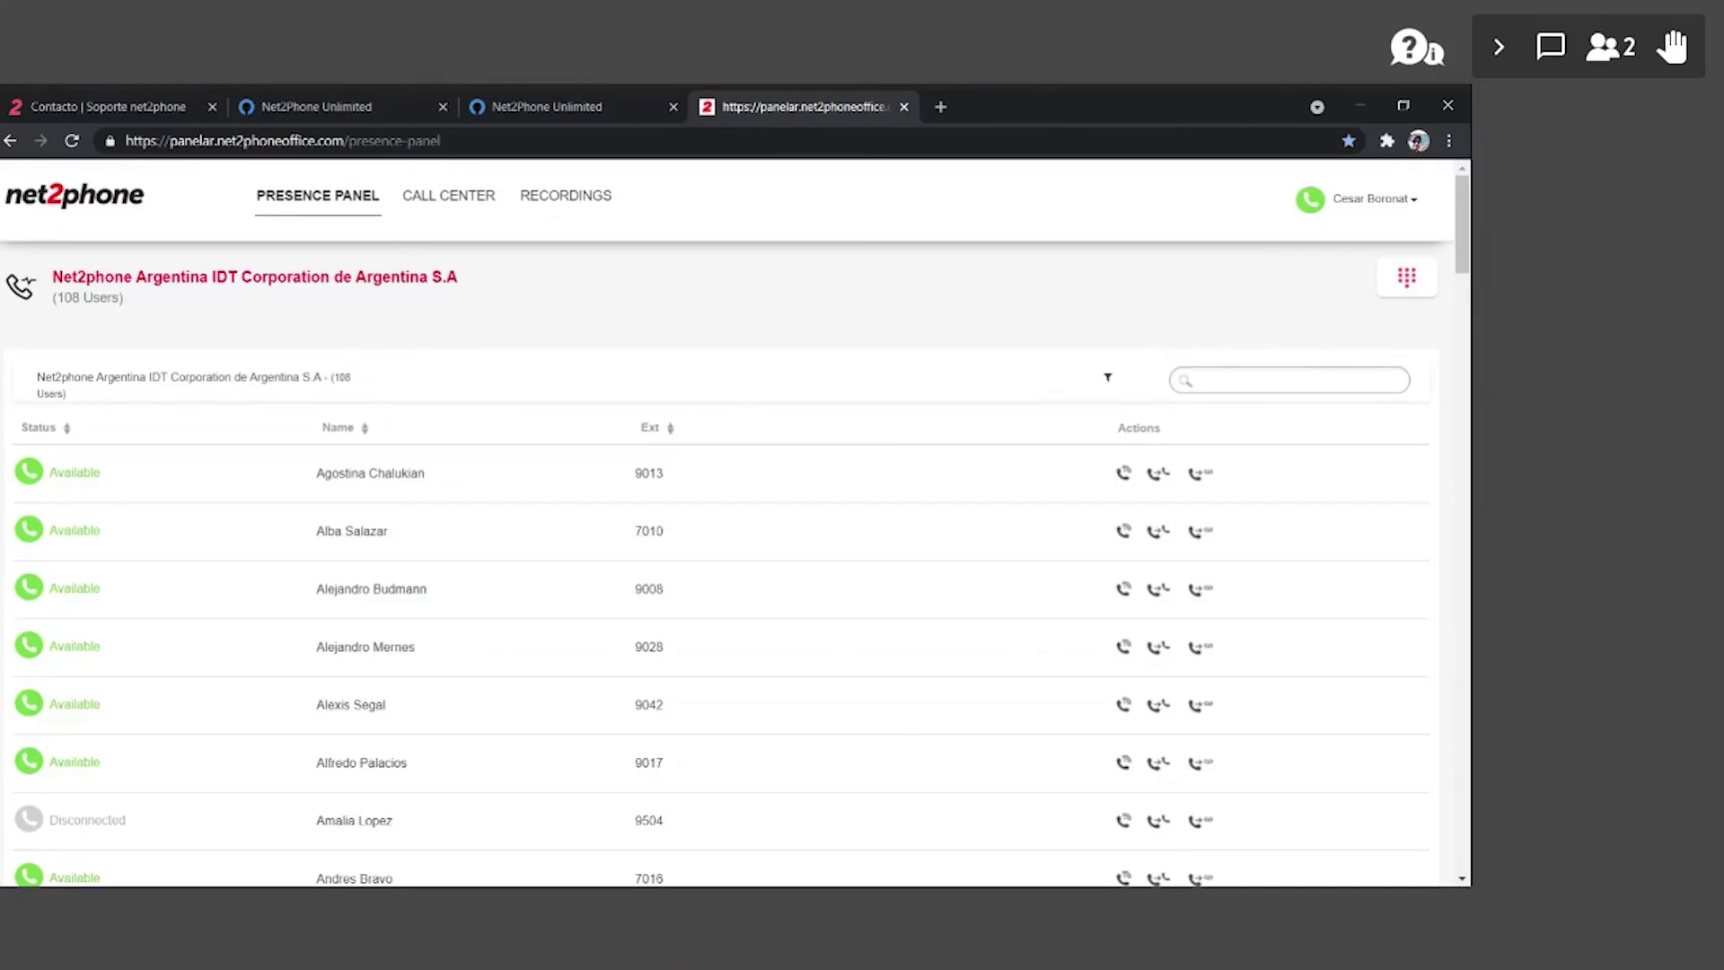
scroll(371, 337, "down", 15)
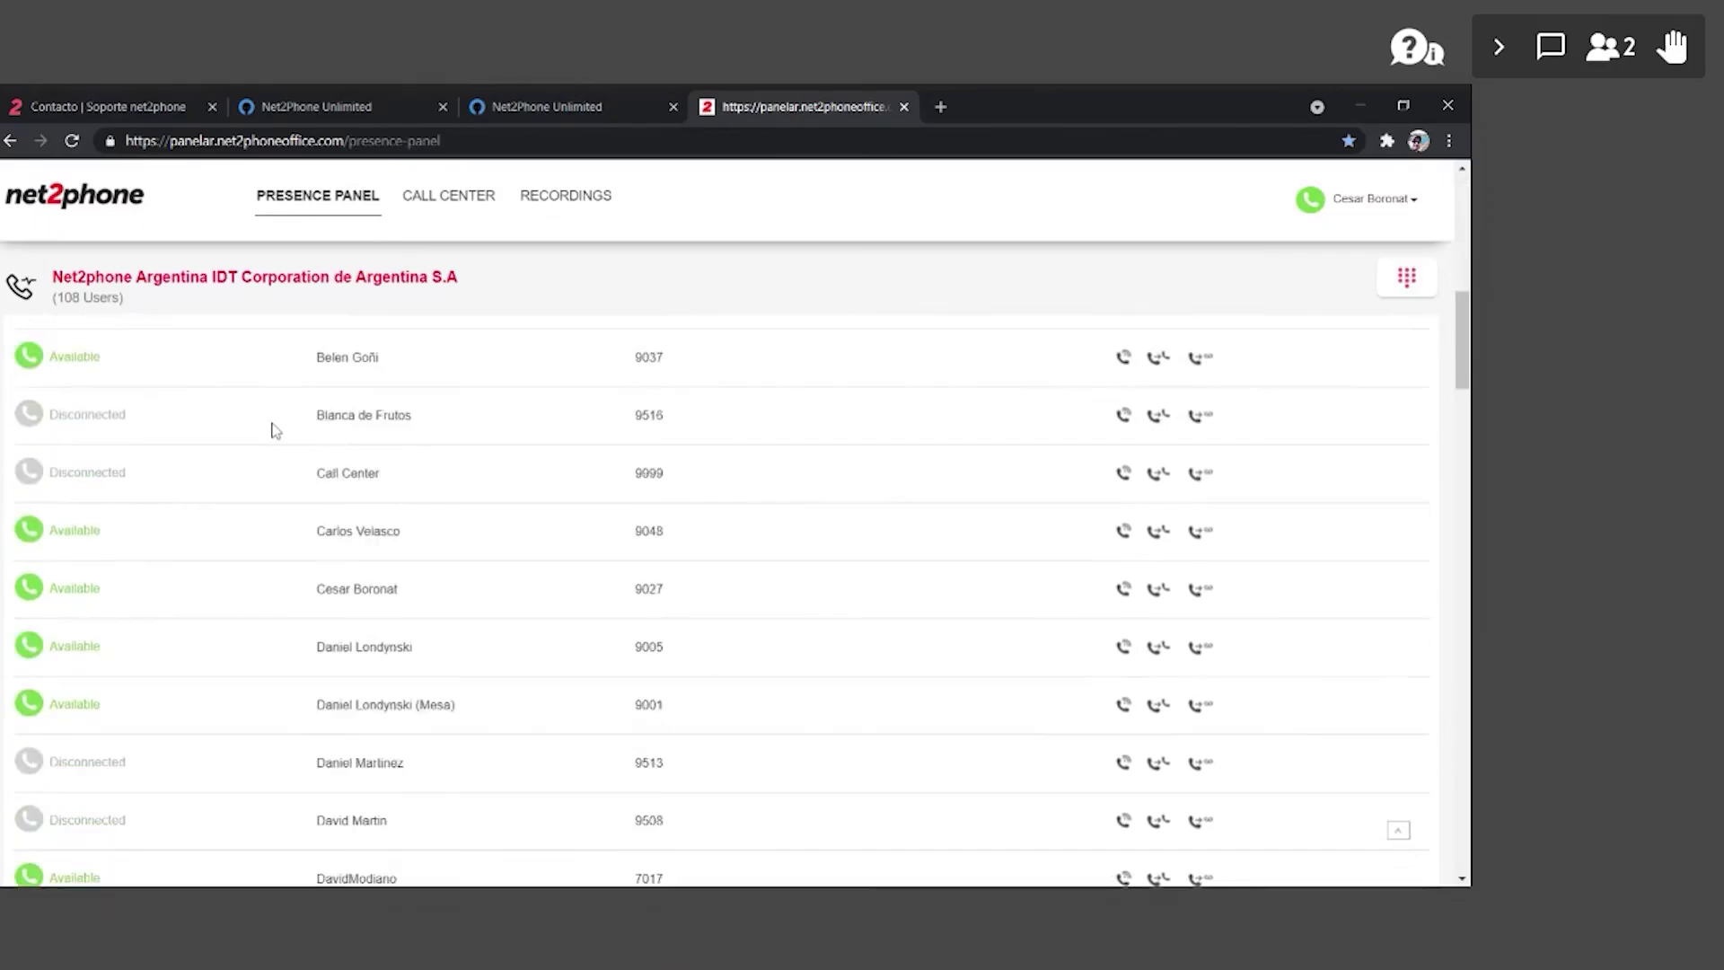
scroll(325, 497, "down", 5)
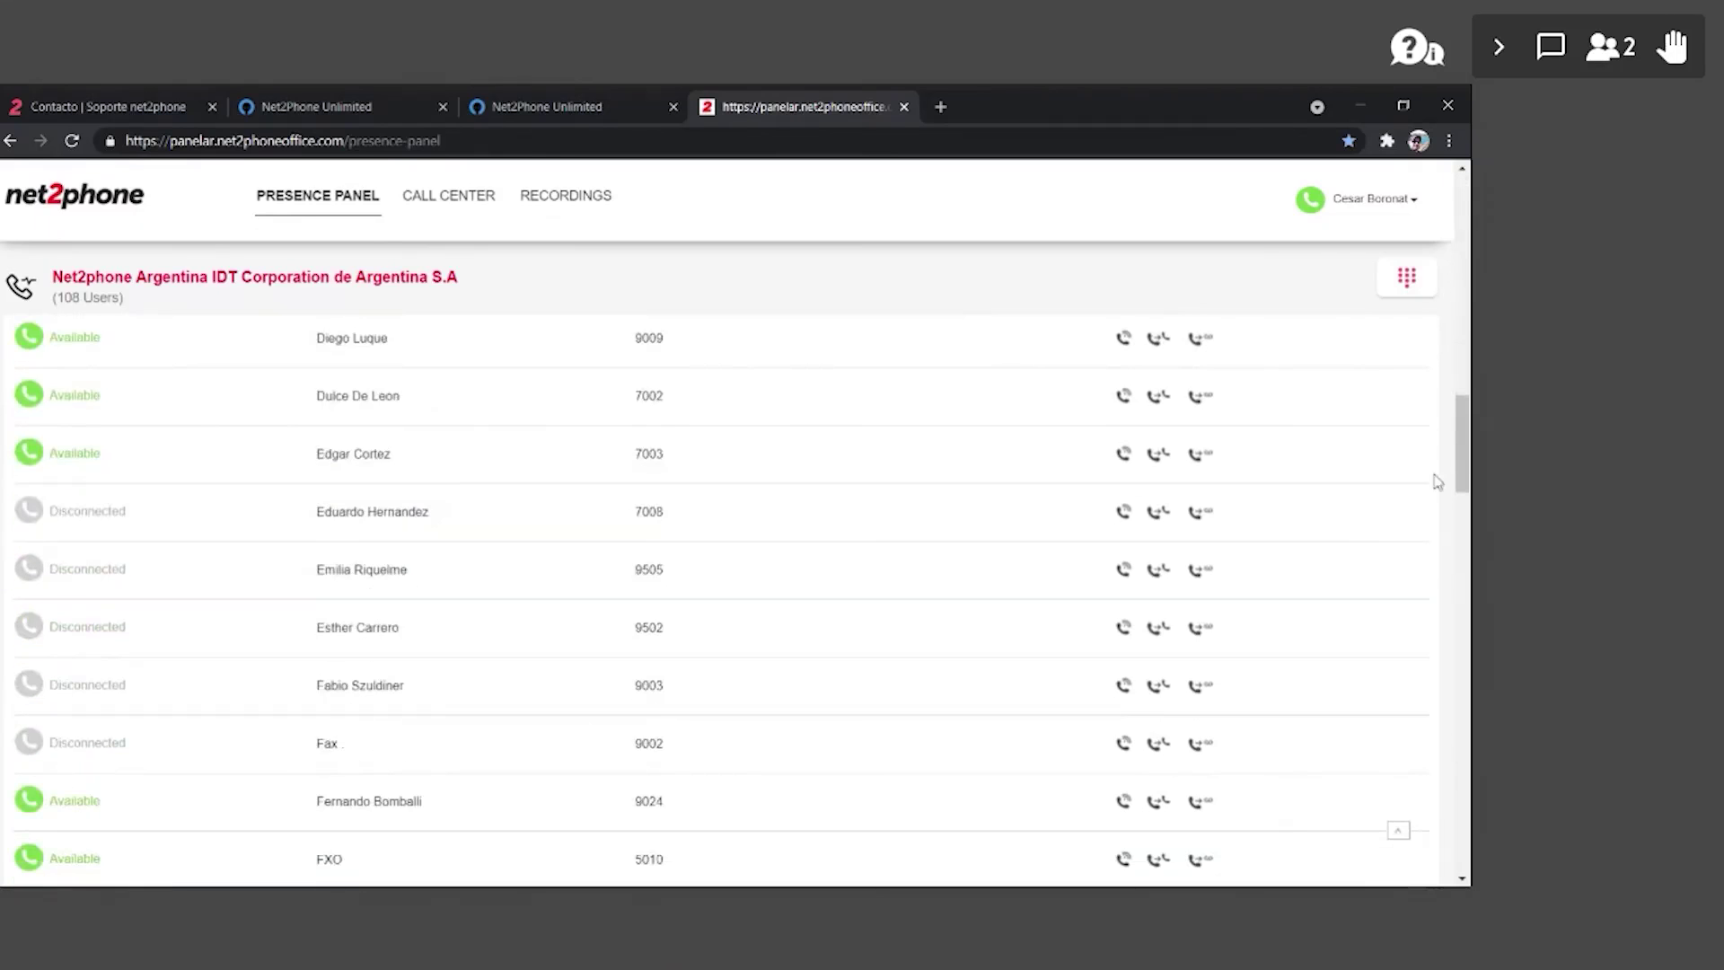
left_click_drag(1466, 466, 1468, 242)
- Open the Call Center queues, expand Soporte Net2phone, and examine its logged-in, paused and logged-out agents and waiting customers
left_click(469, 199)
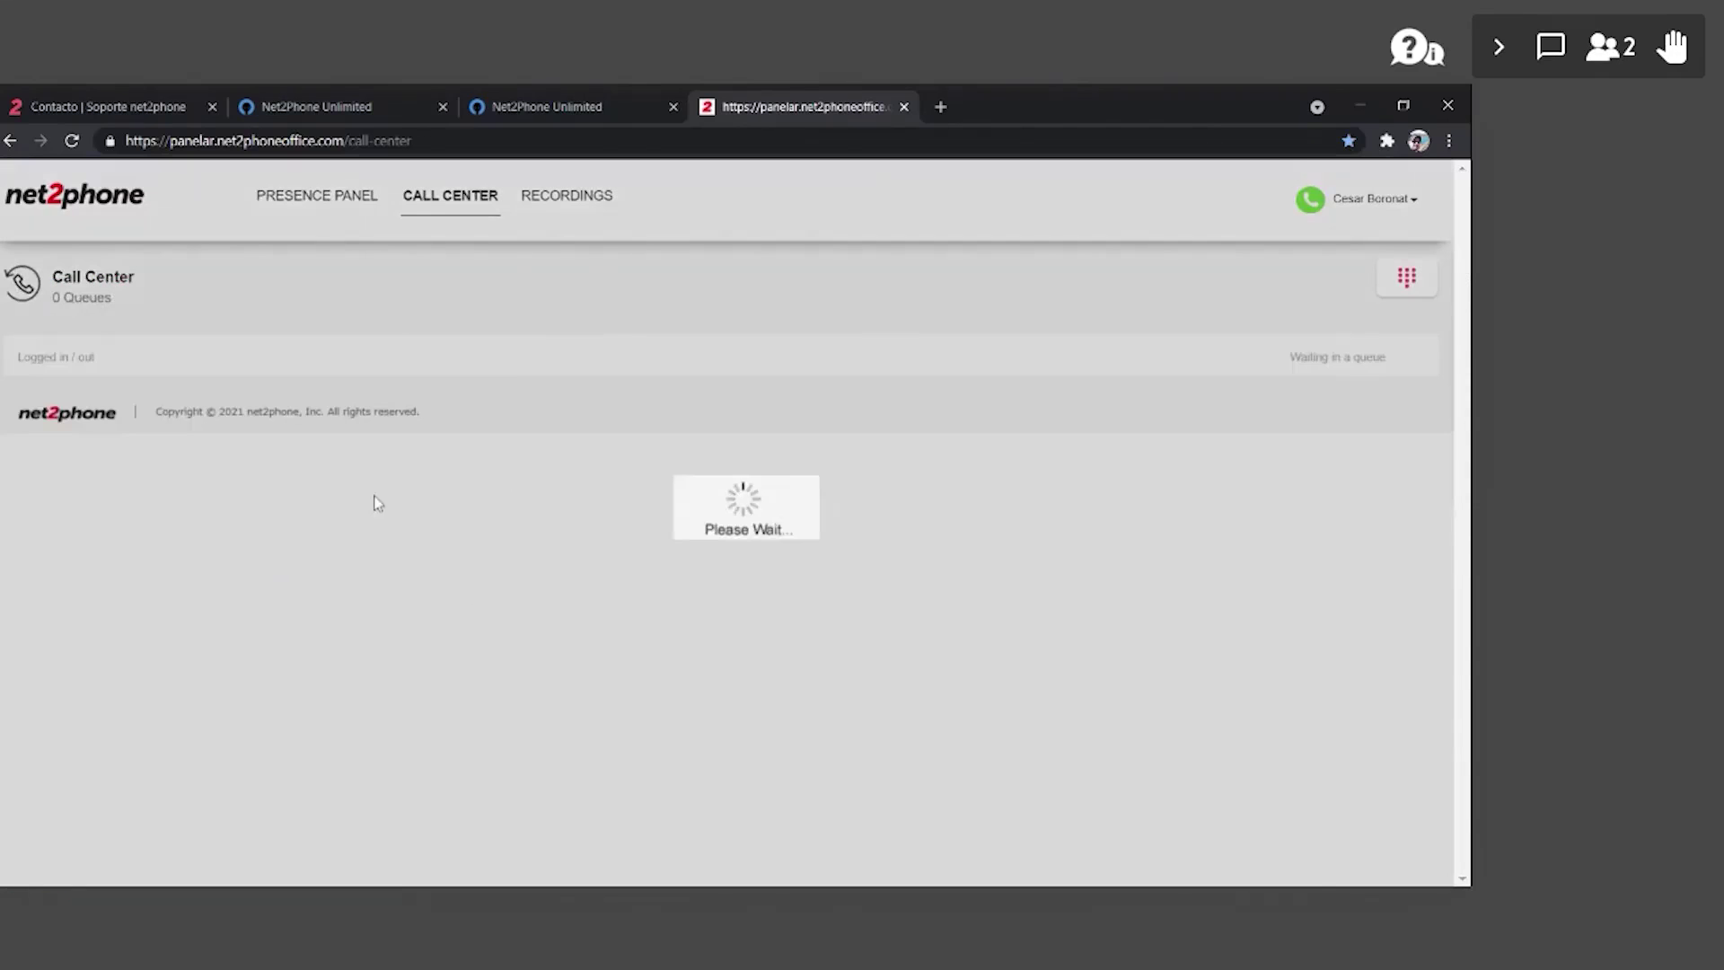
scroll(231, 594, "down", 3)
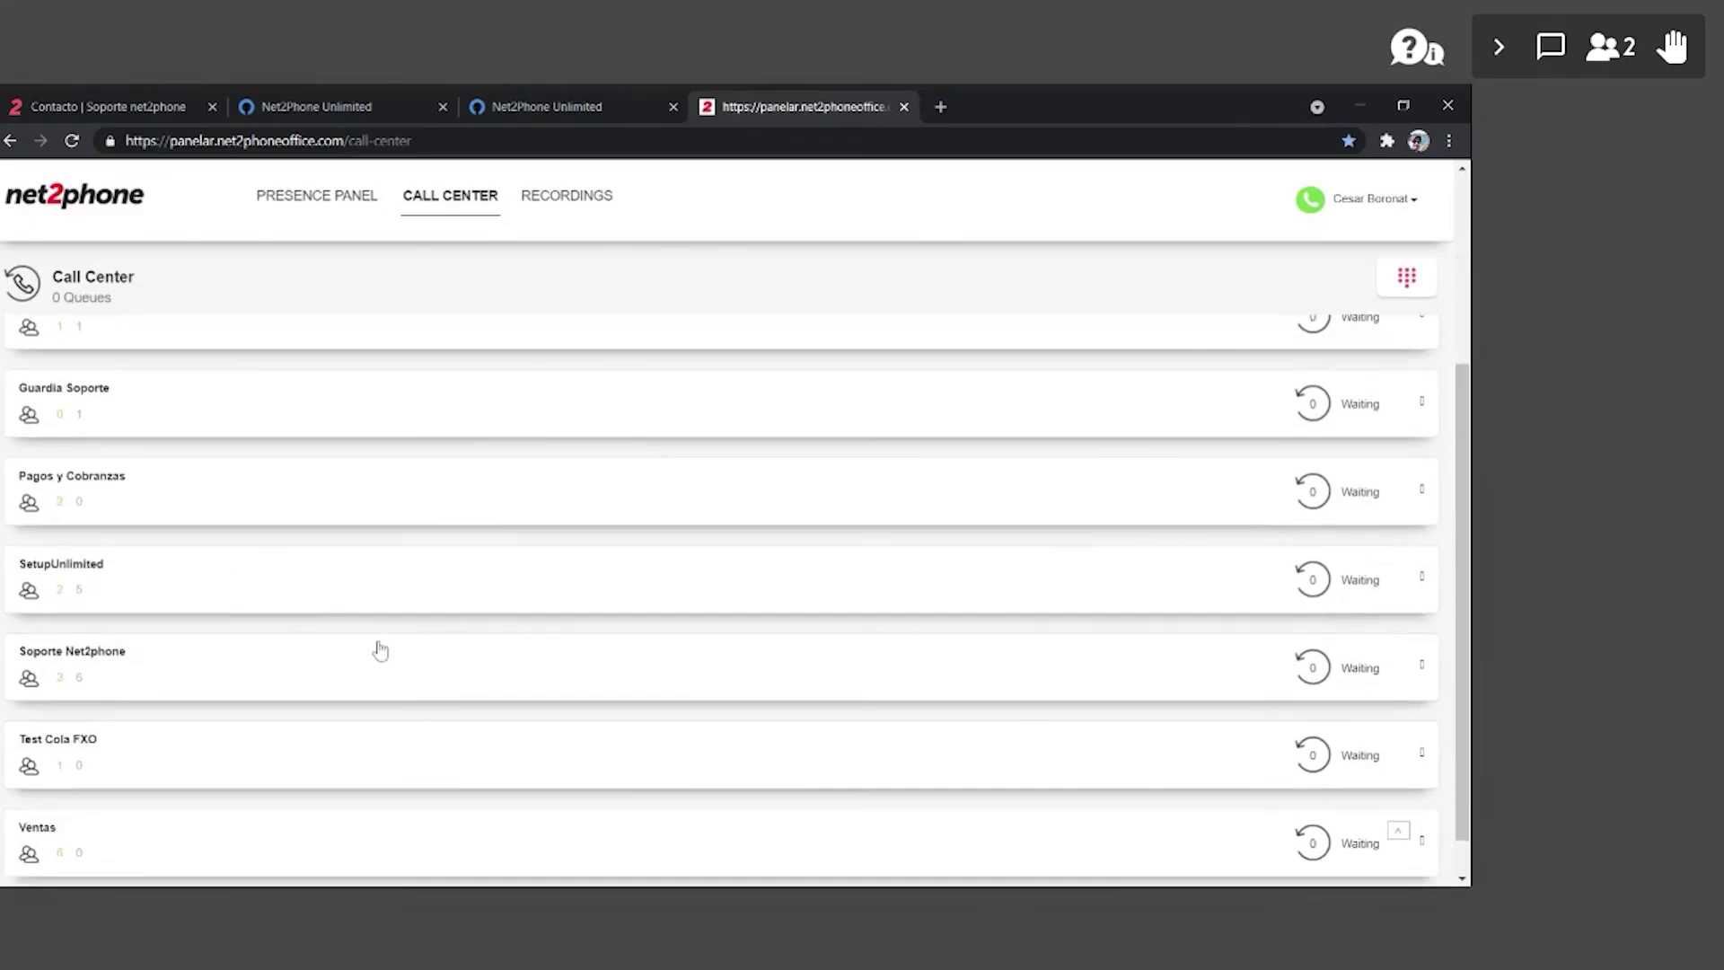
left_click(260, 678)
scroll(1078, 712, "down", 1)
scroll(1077, 712, "down", 5)
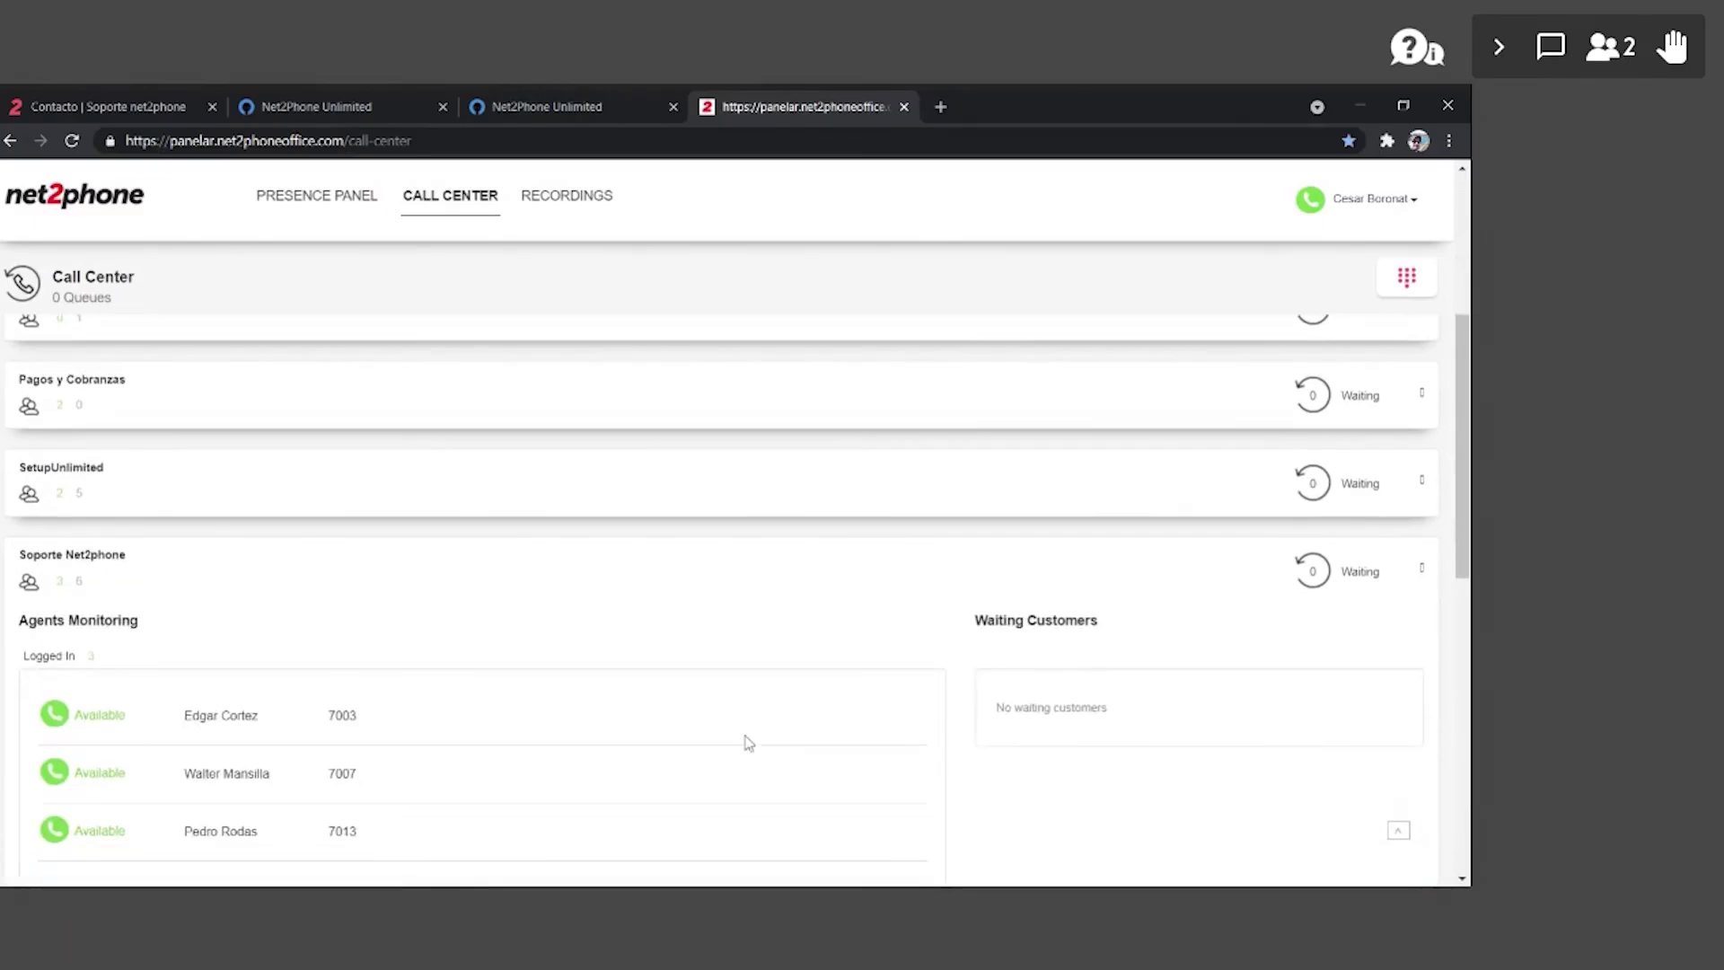
scroll(635, 716, "up", 1)
scroll(539, 719, "down", 3)
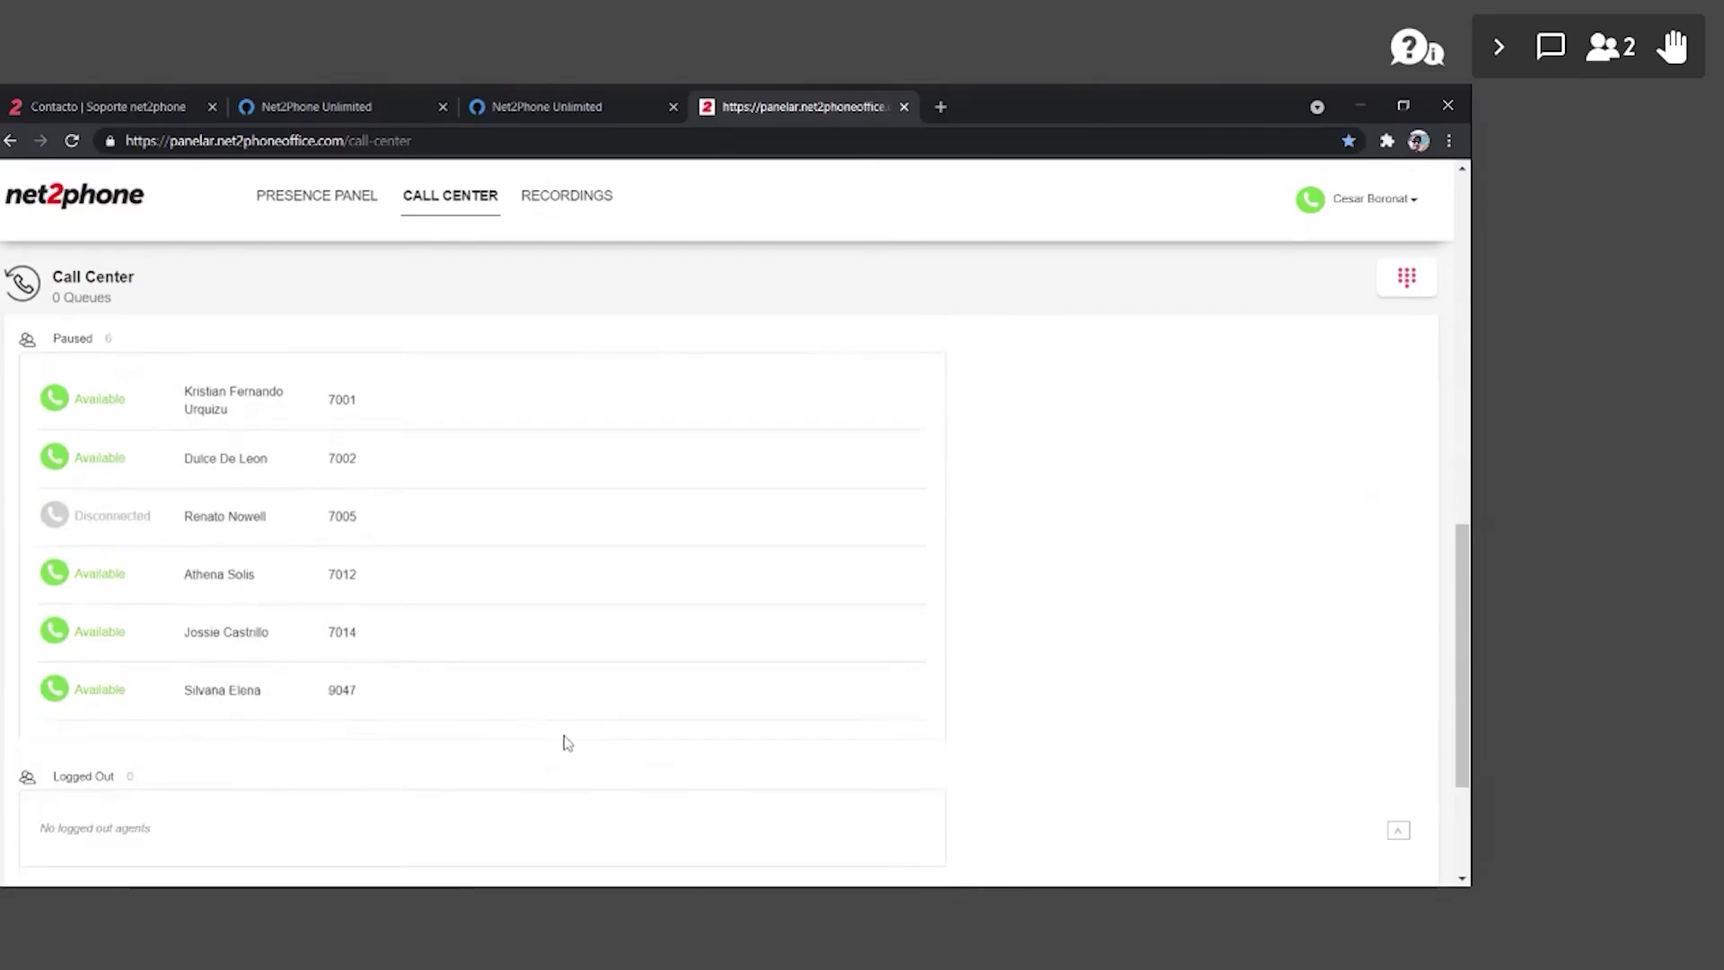
scroll(566, 743, "up", 3)
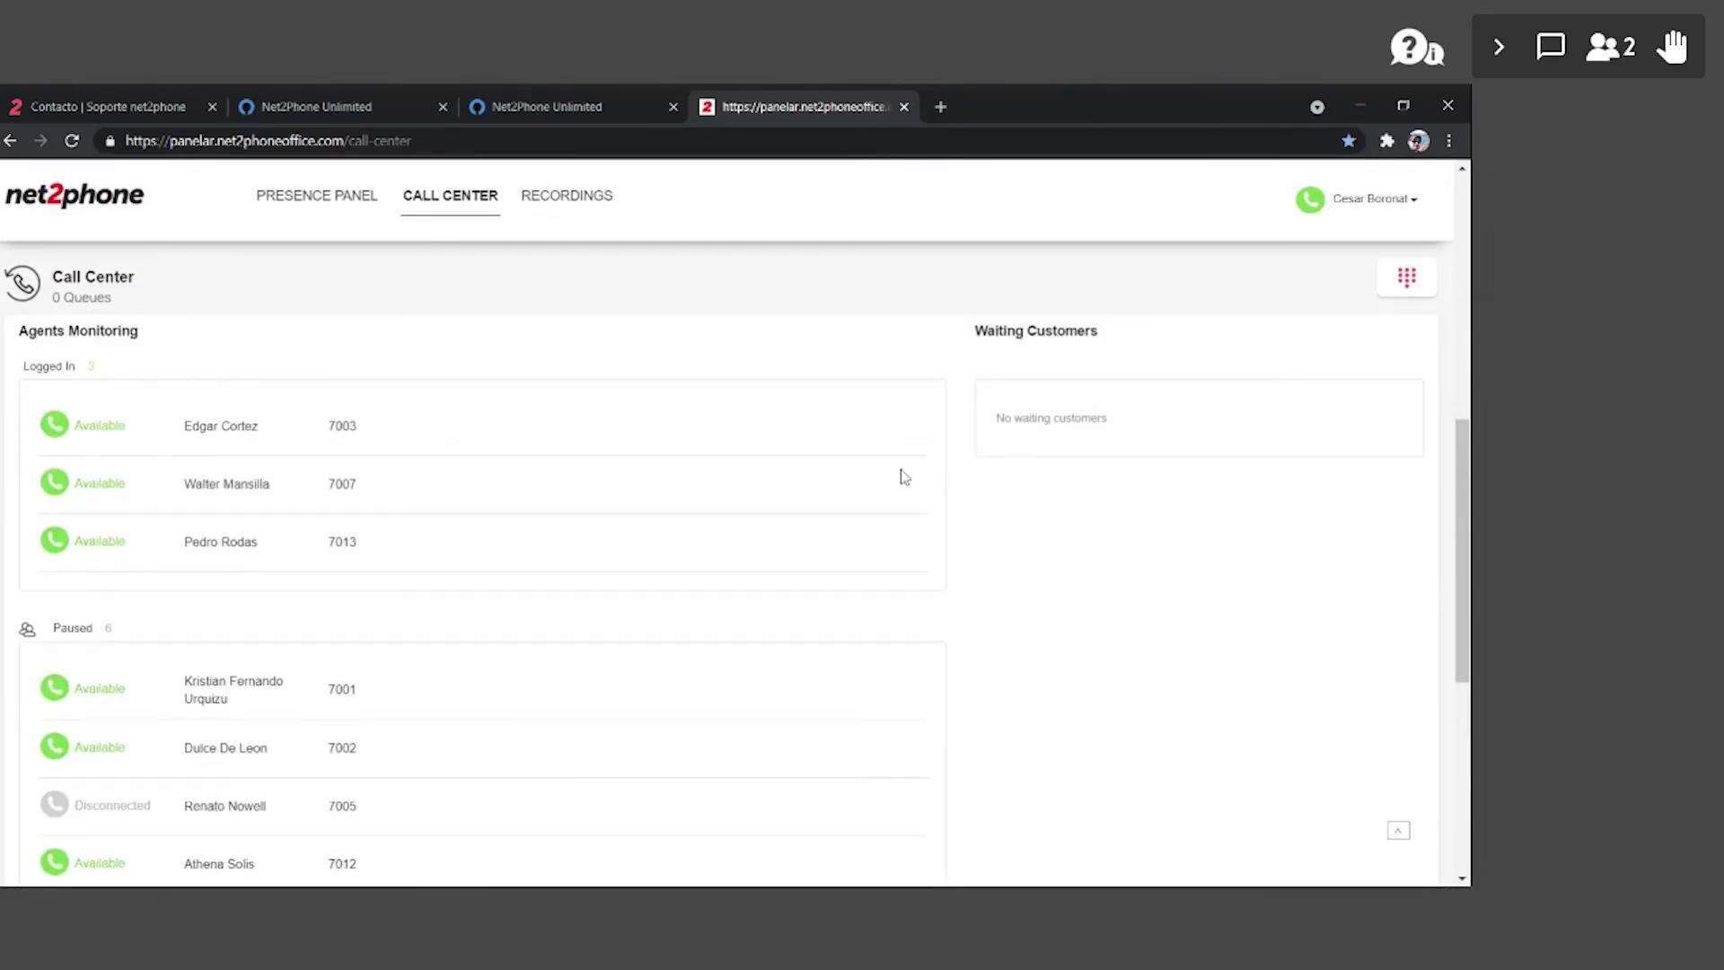
scroll(870, 490, "up", 2)
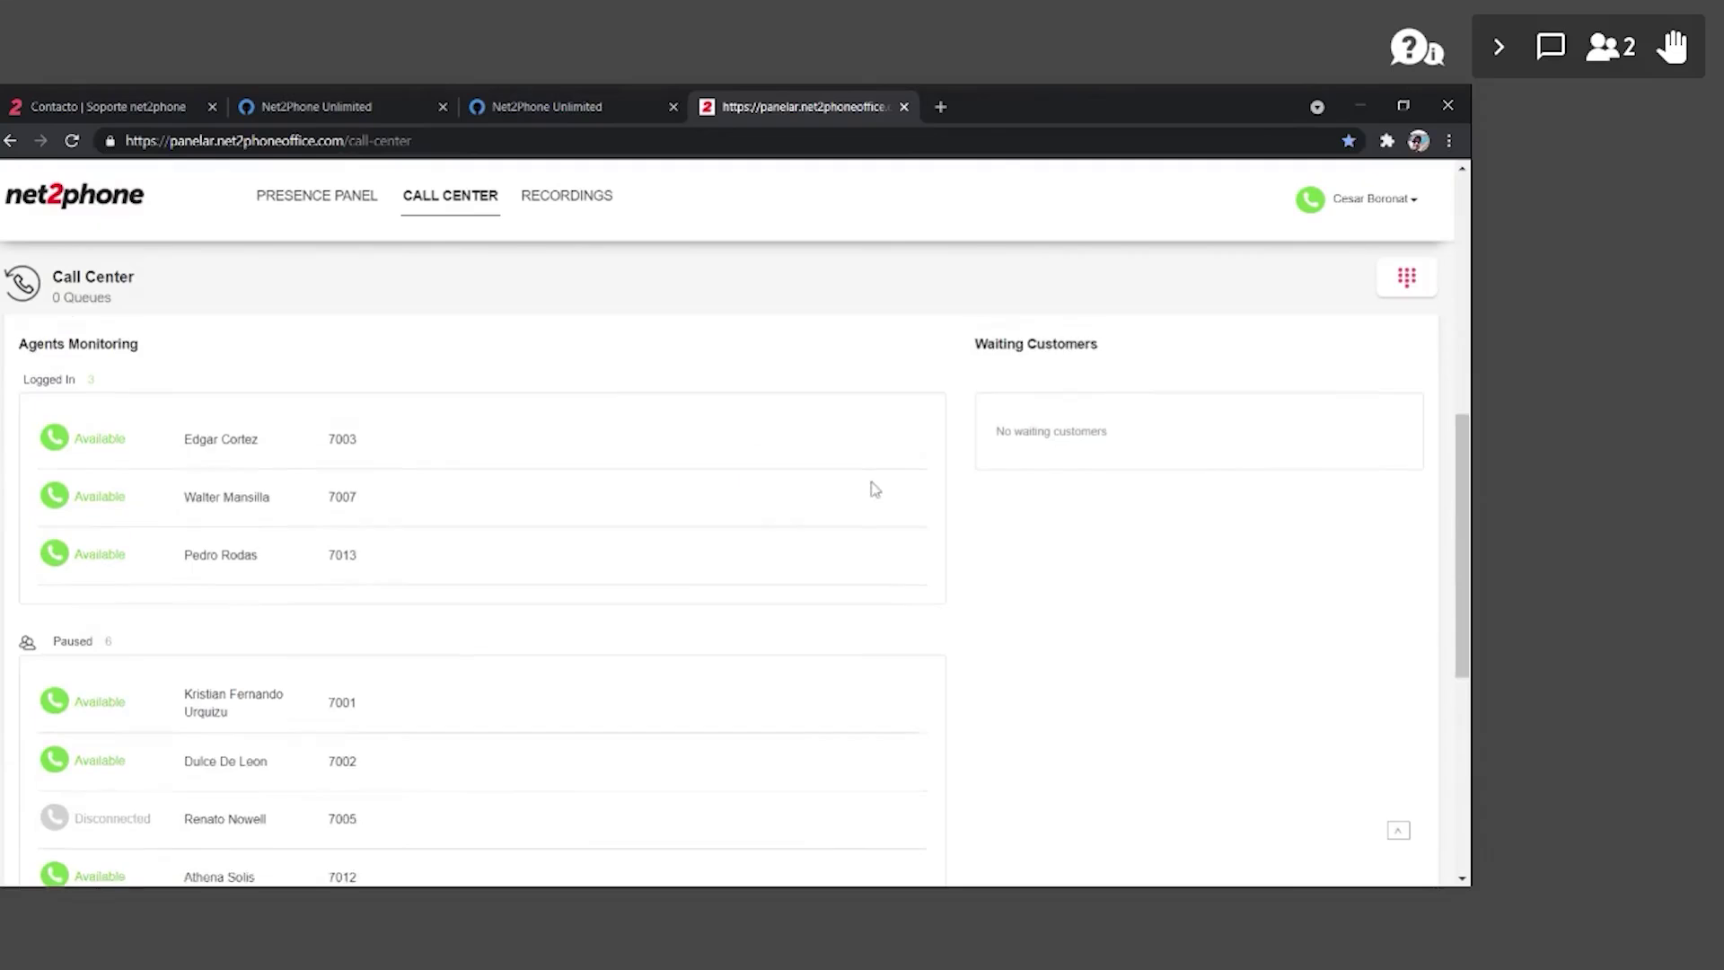
scroll(879, 496, "down", 2)
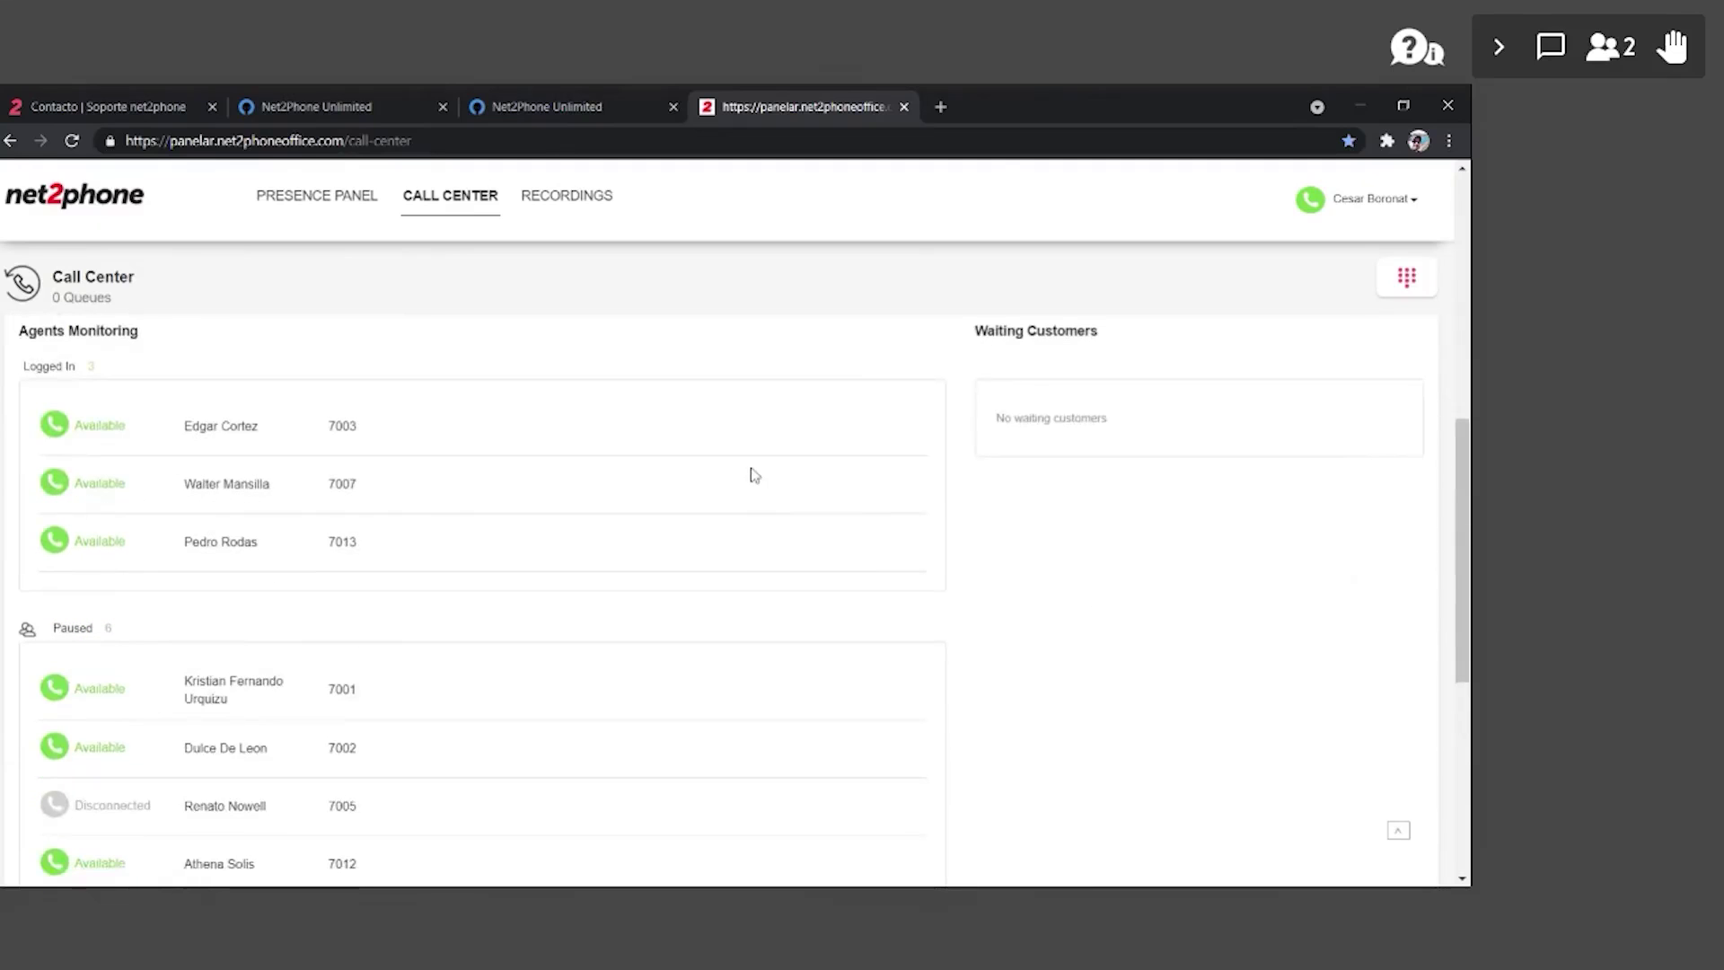
scroll(673, 476, "down", 1)
scroll(735, 450, "up", 2)
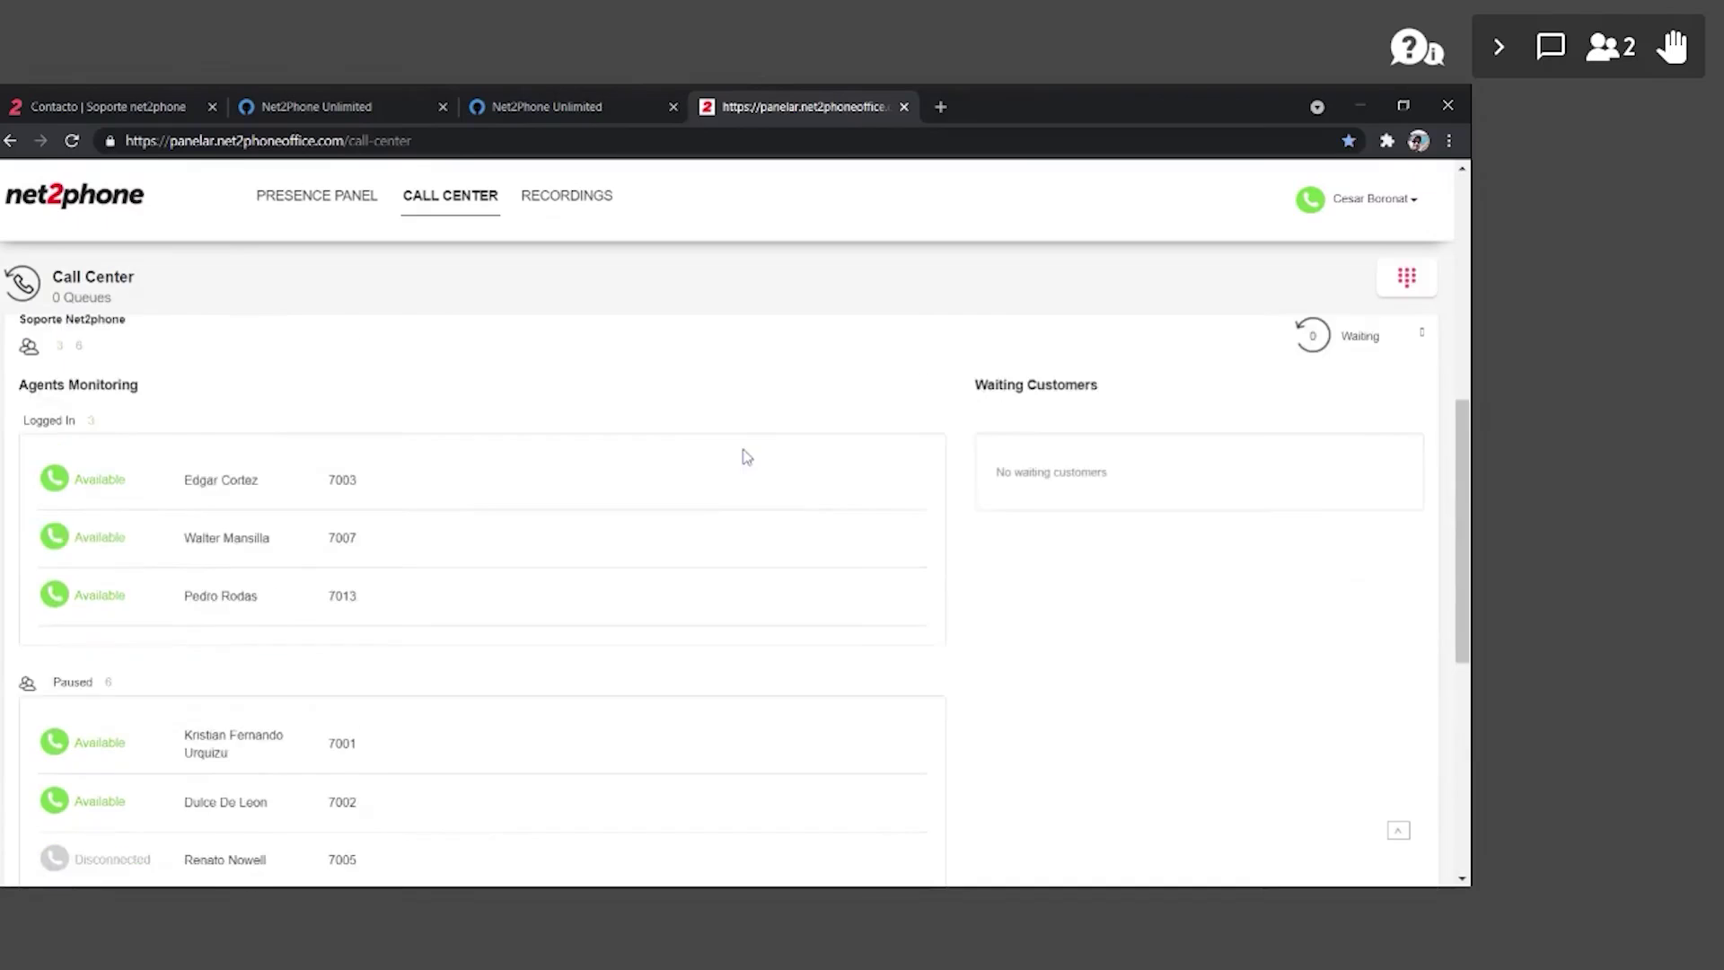
scroll(781, 476, "up", 1)
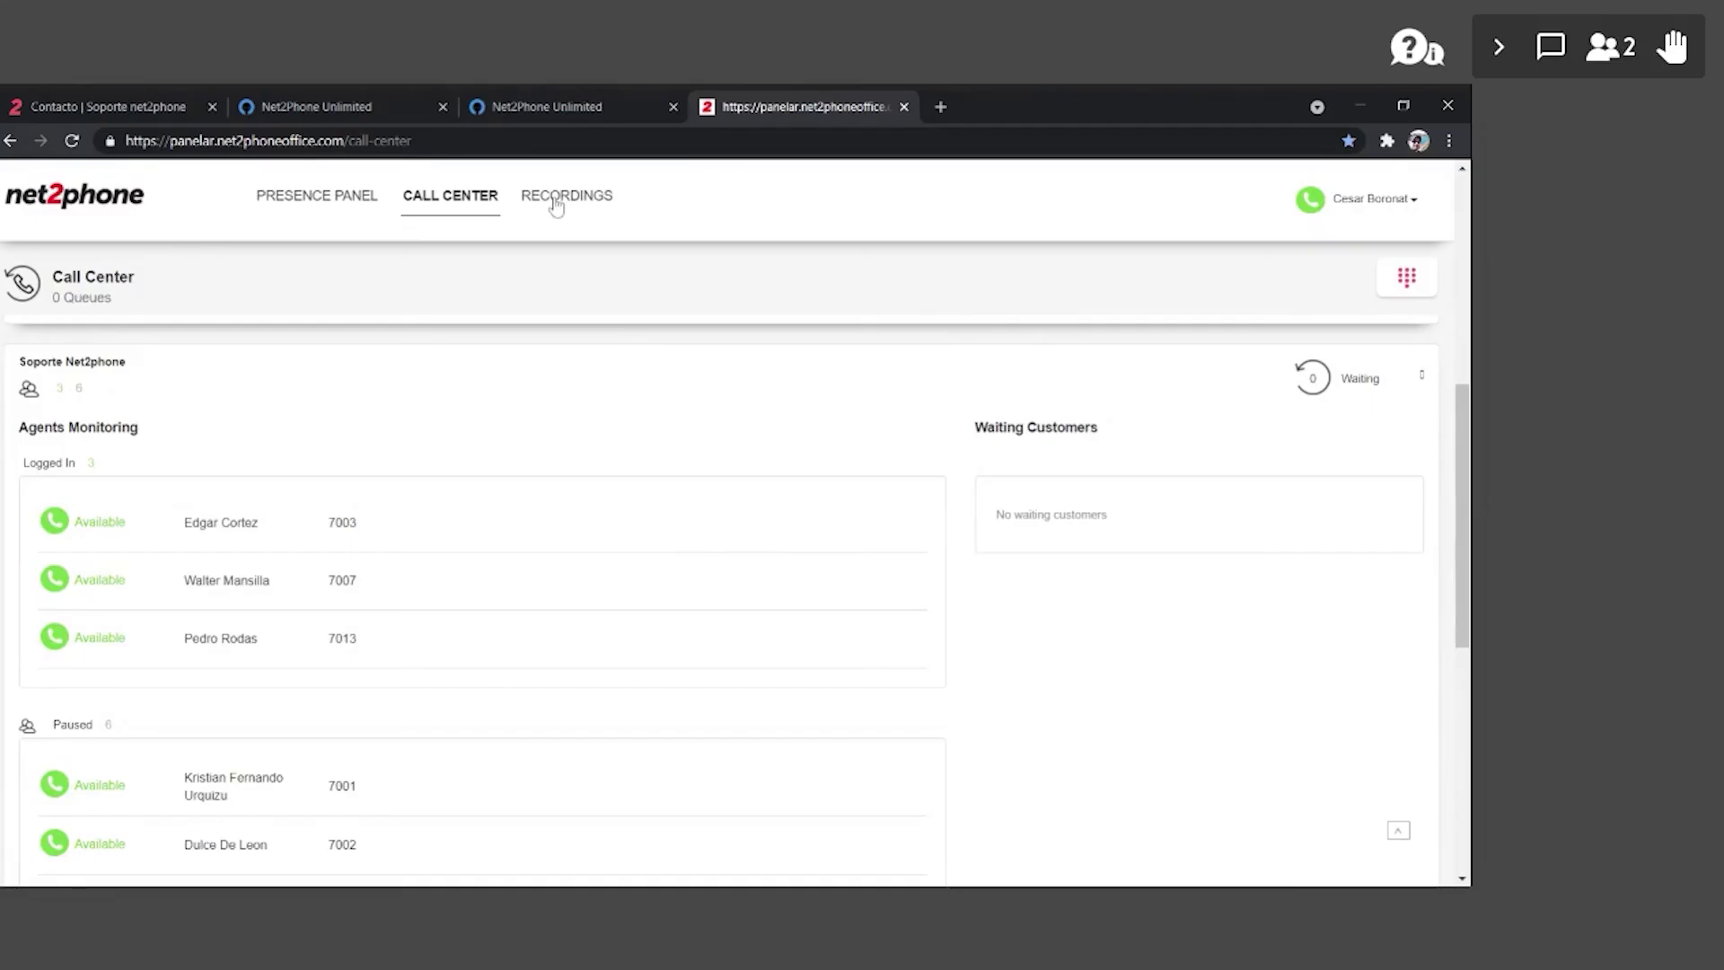
- Revisit the Presence Panel, return to the Call Center and look over the list of queues
left_click(299, 203)
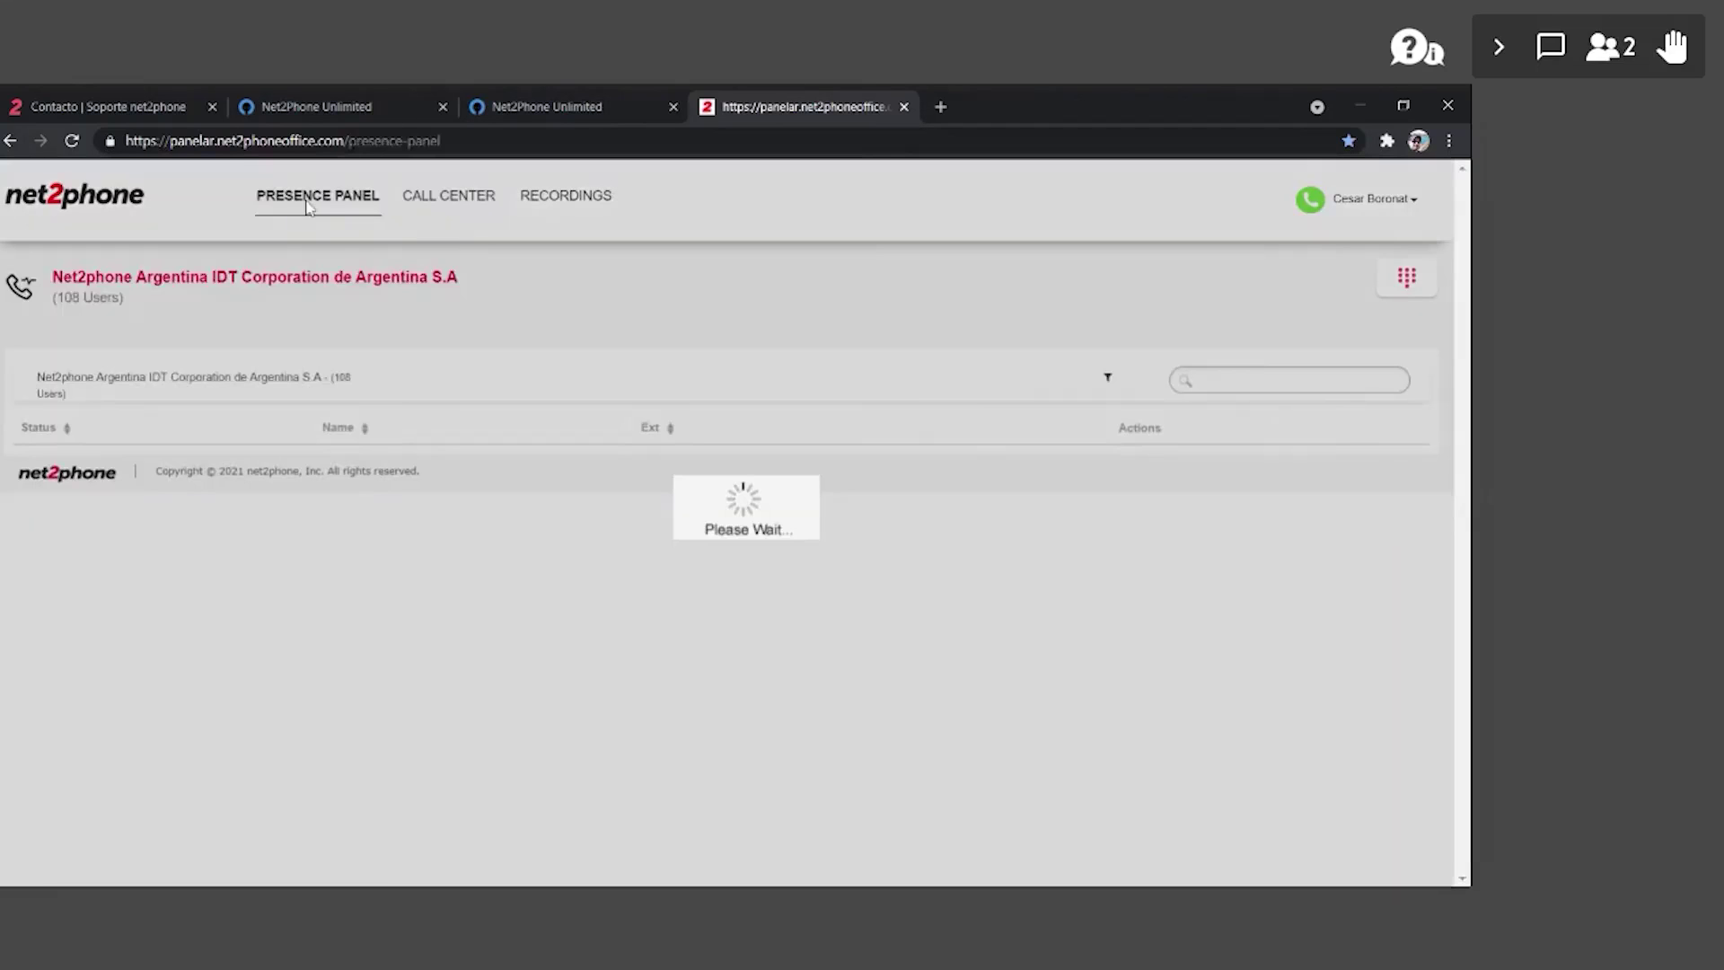
left_click(474, 199)
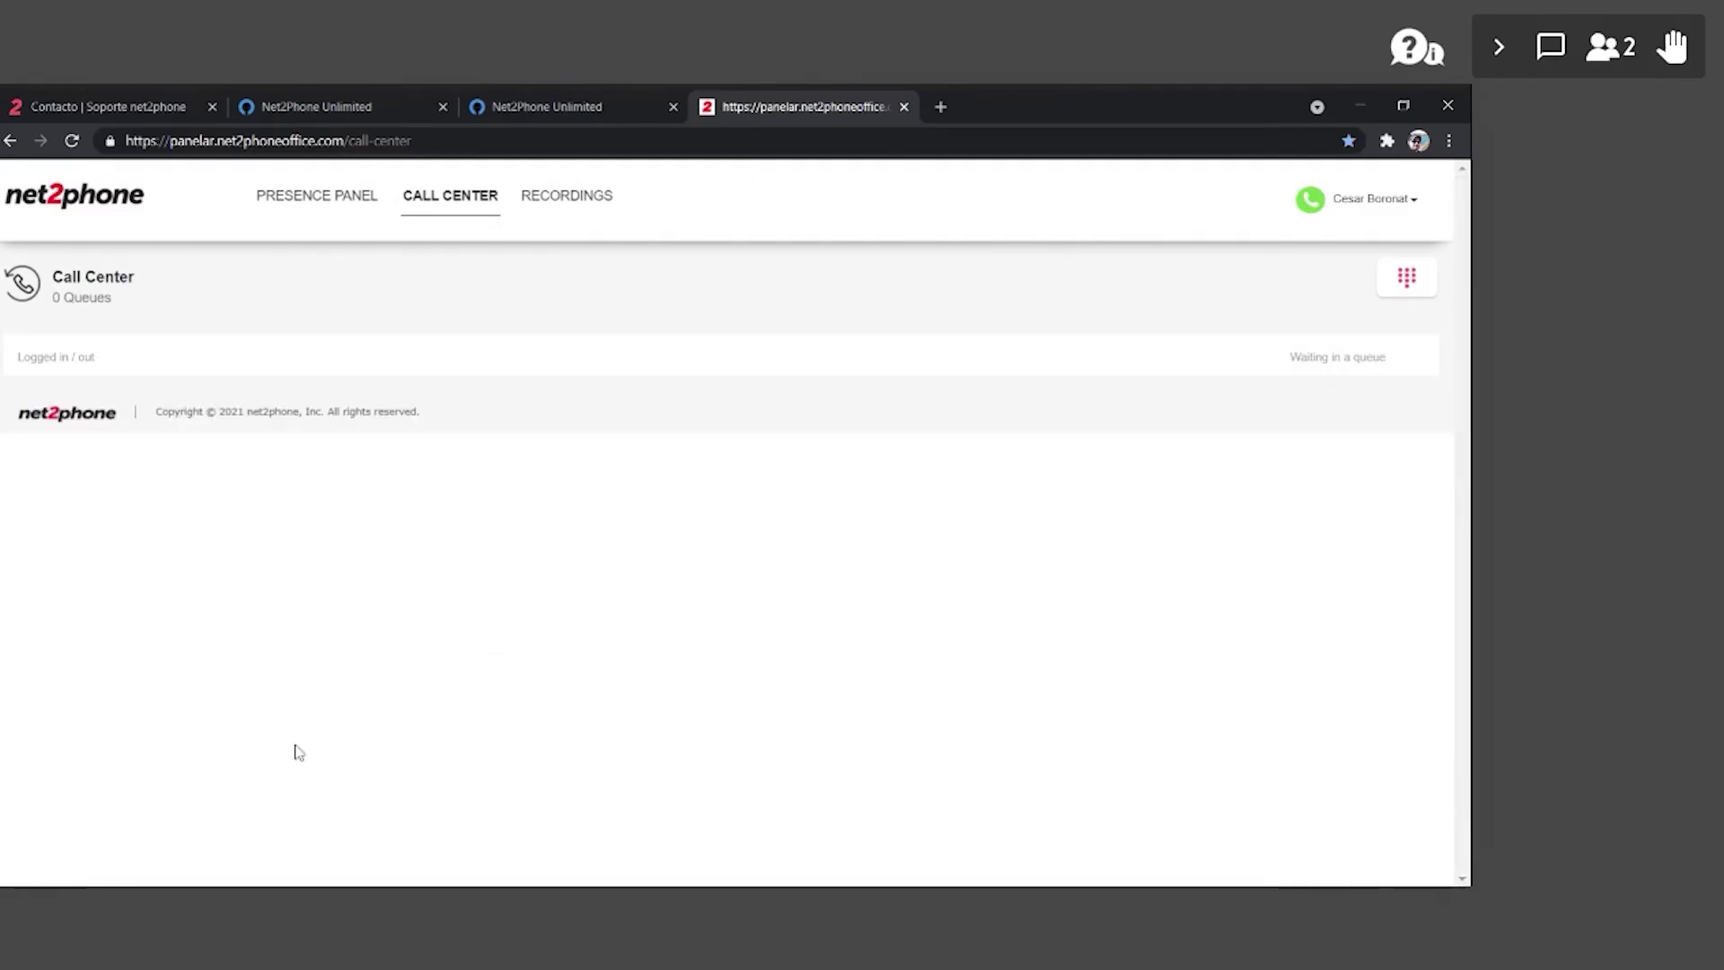
scroll(422, 606, "down", 3)
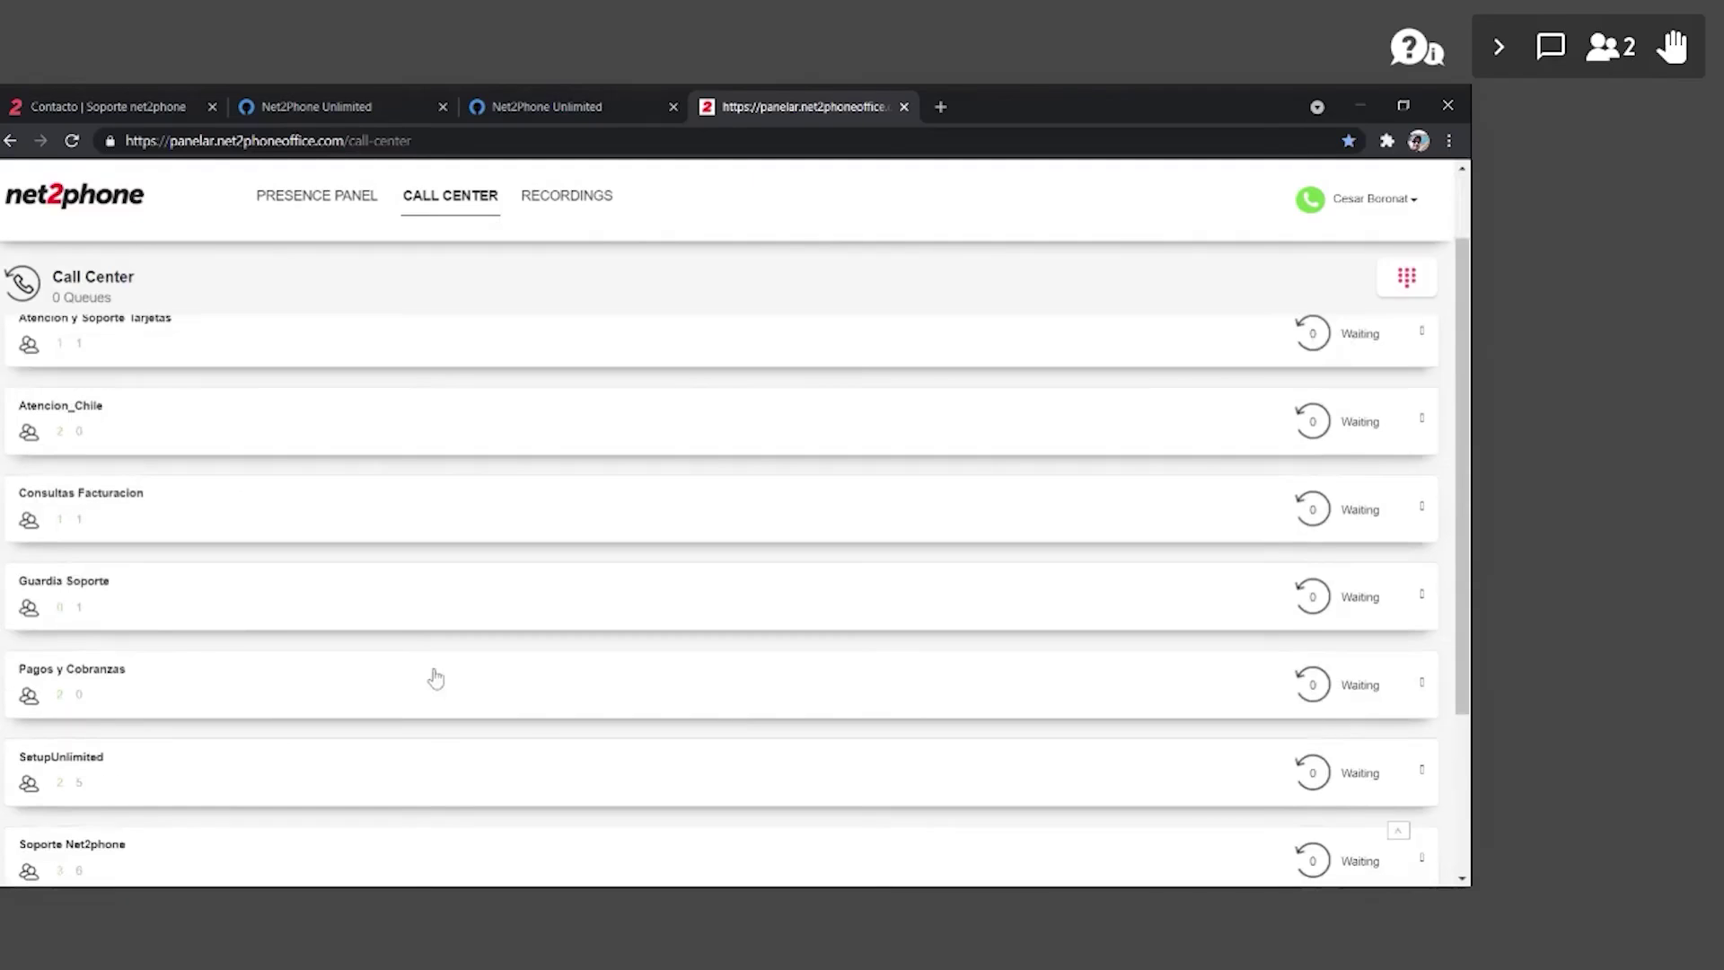
scroll(549, 672, "up", 3)
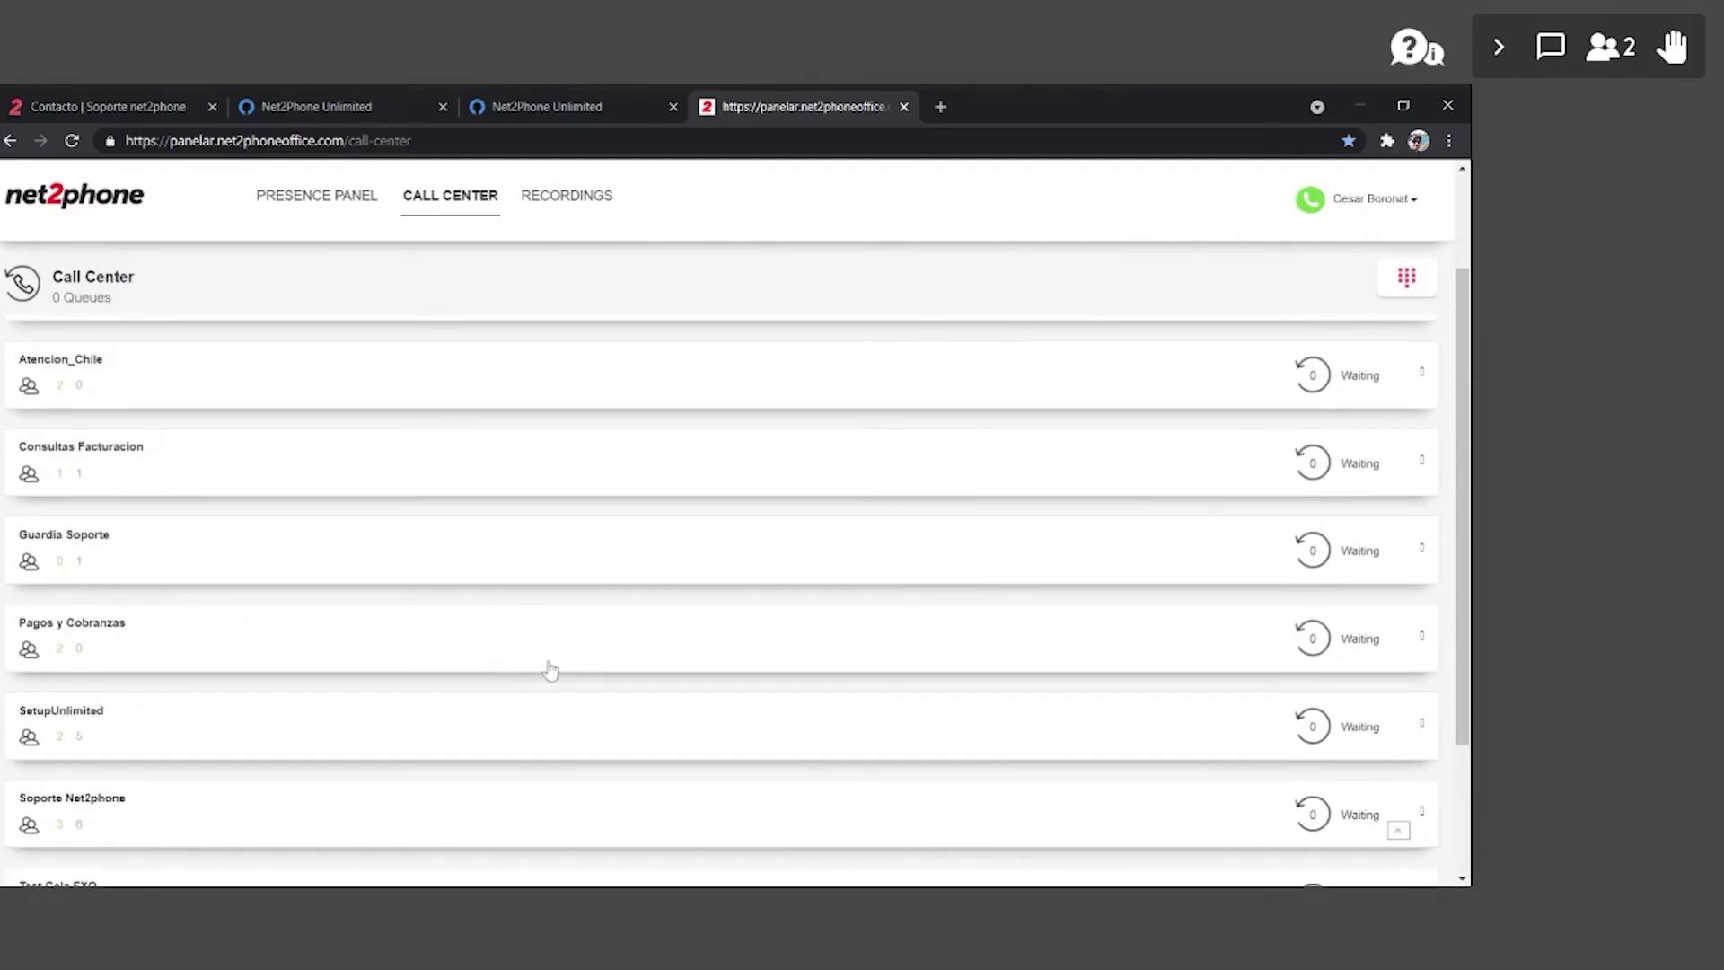
- Open the Recordings page, check the Presence Panel again, and return to the Recorded Calls form to look at the date range option
left_click(564, 199)
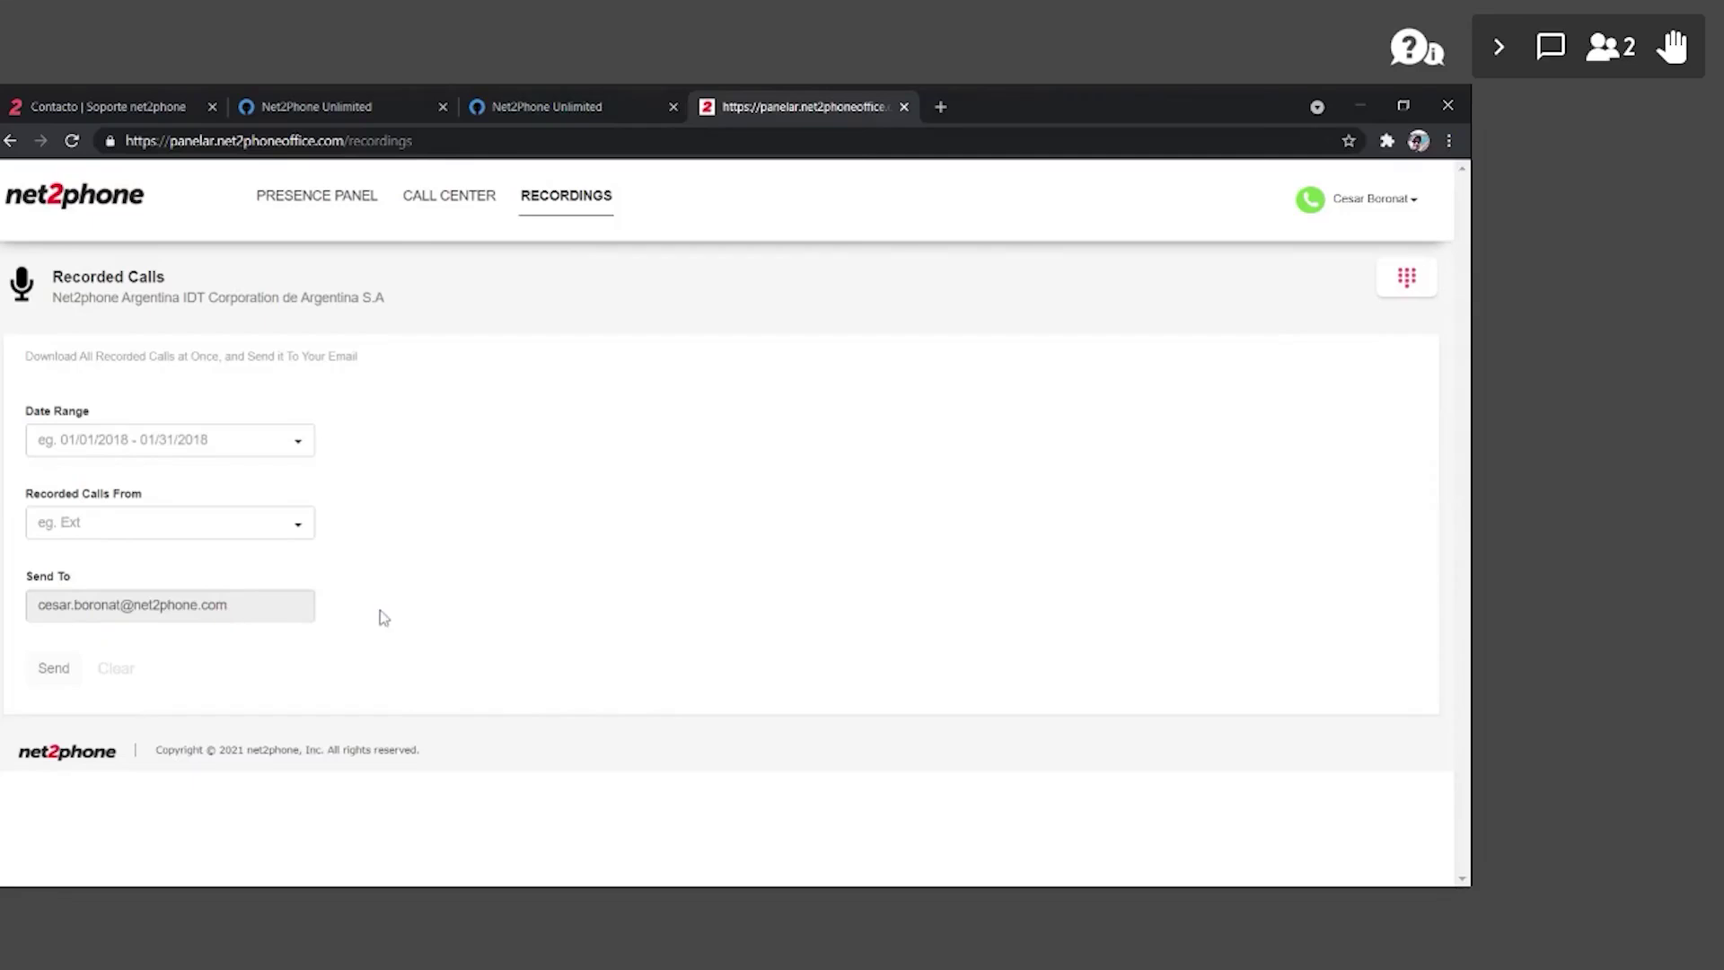
left_click(317, 197)
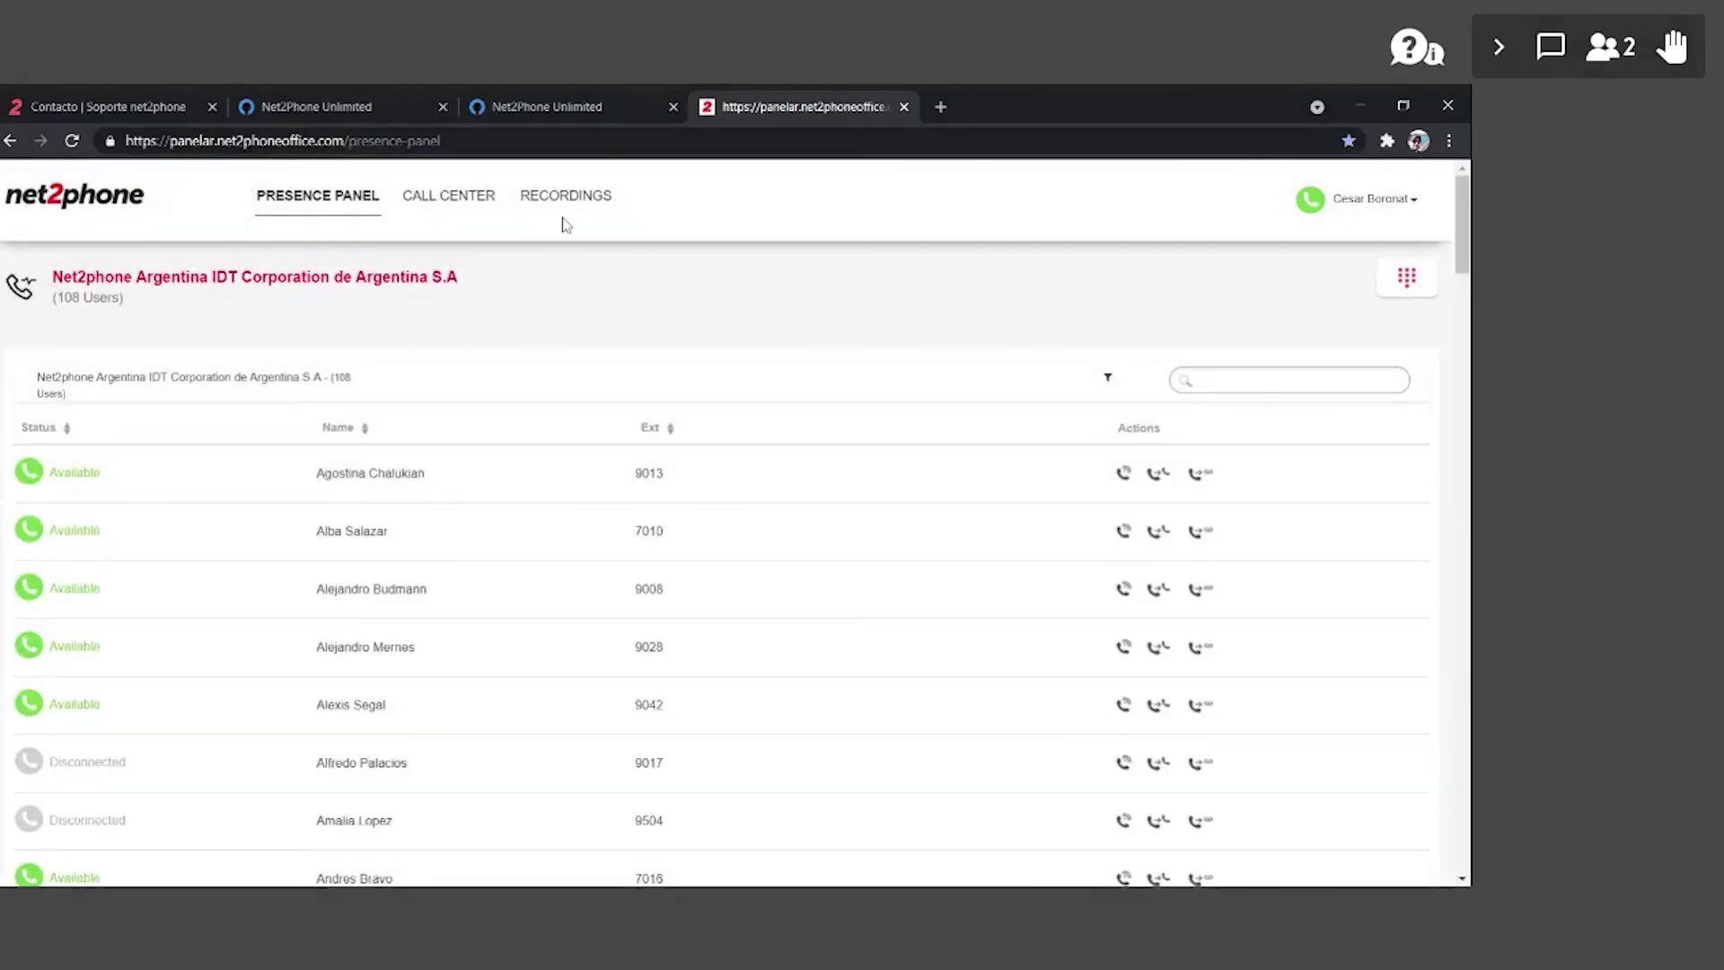
left_click(582, 208)
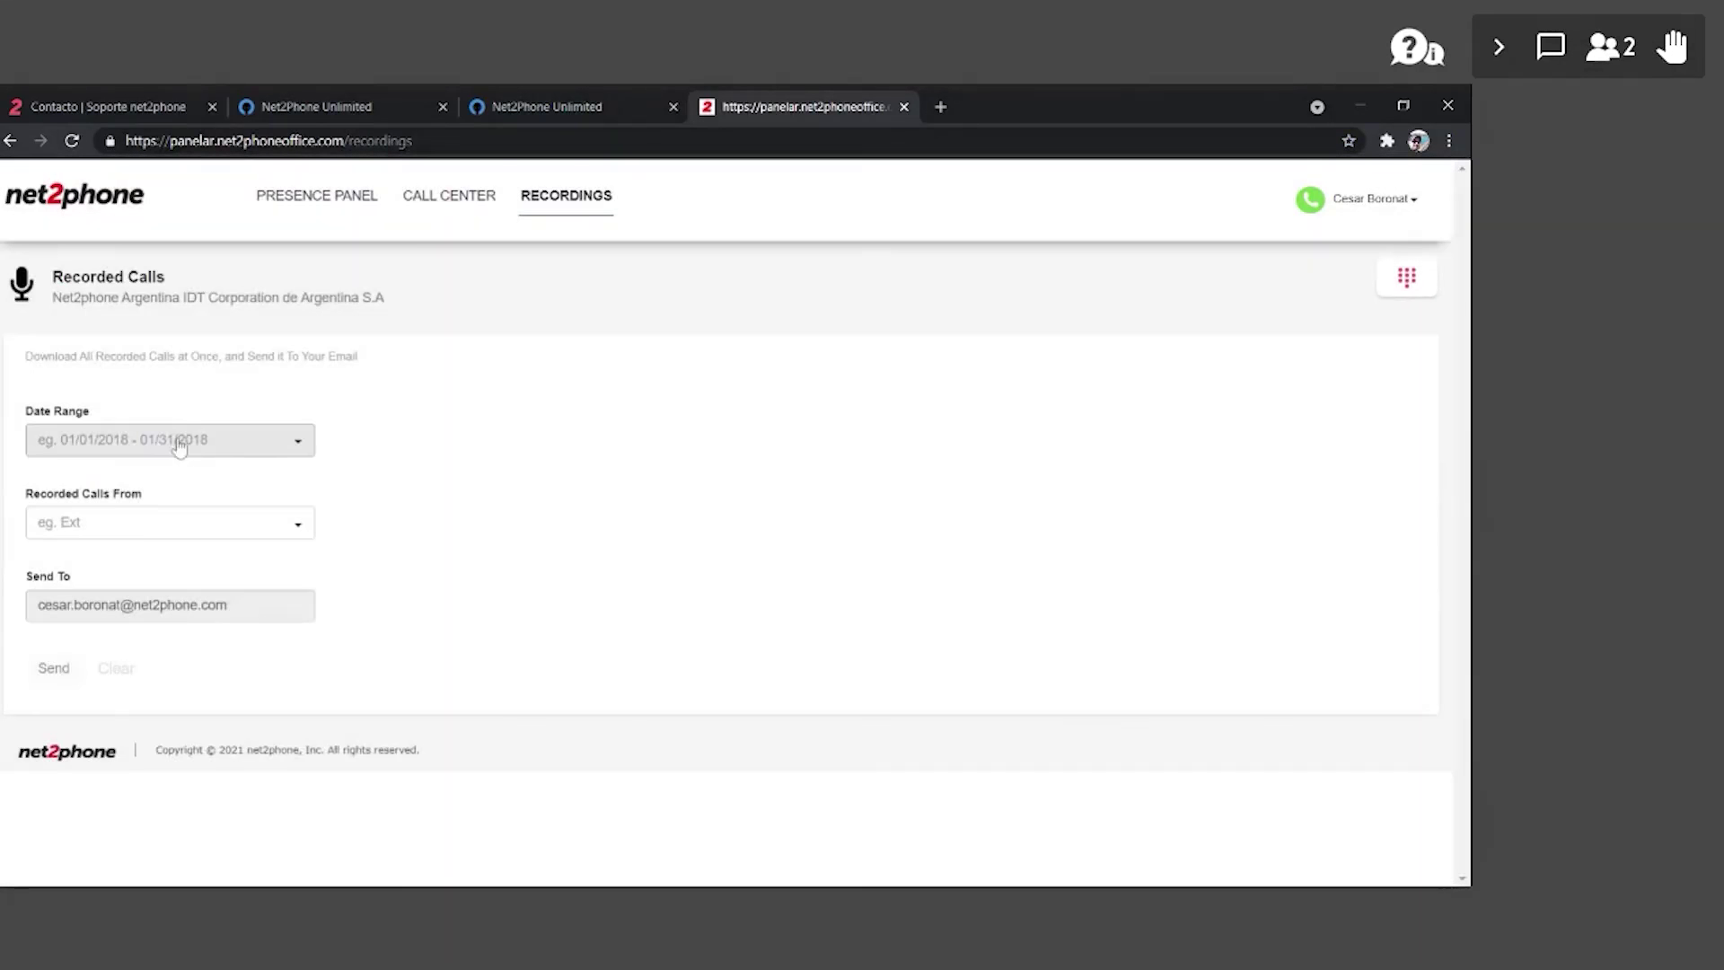
left_click(167, 439)
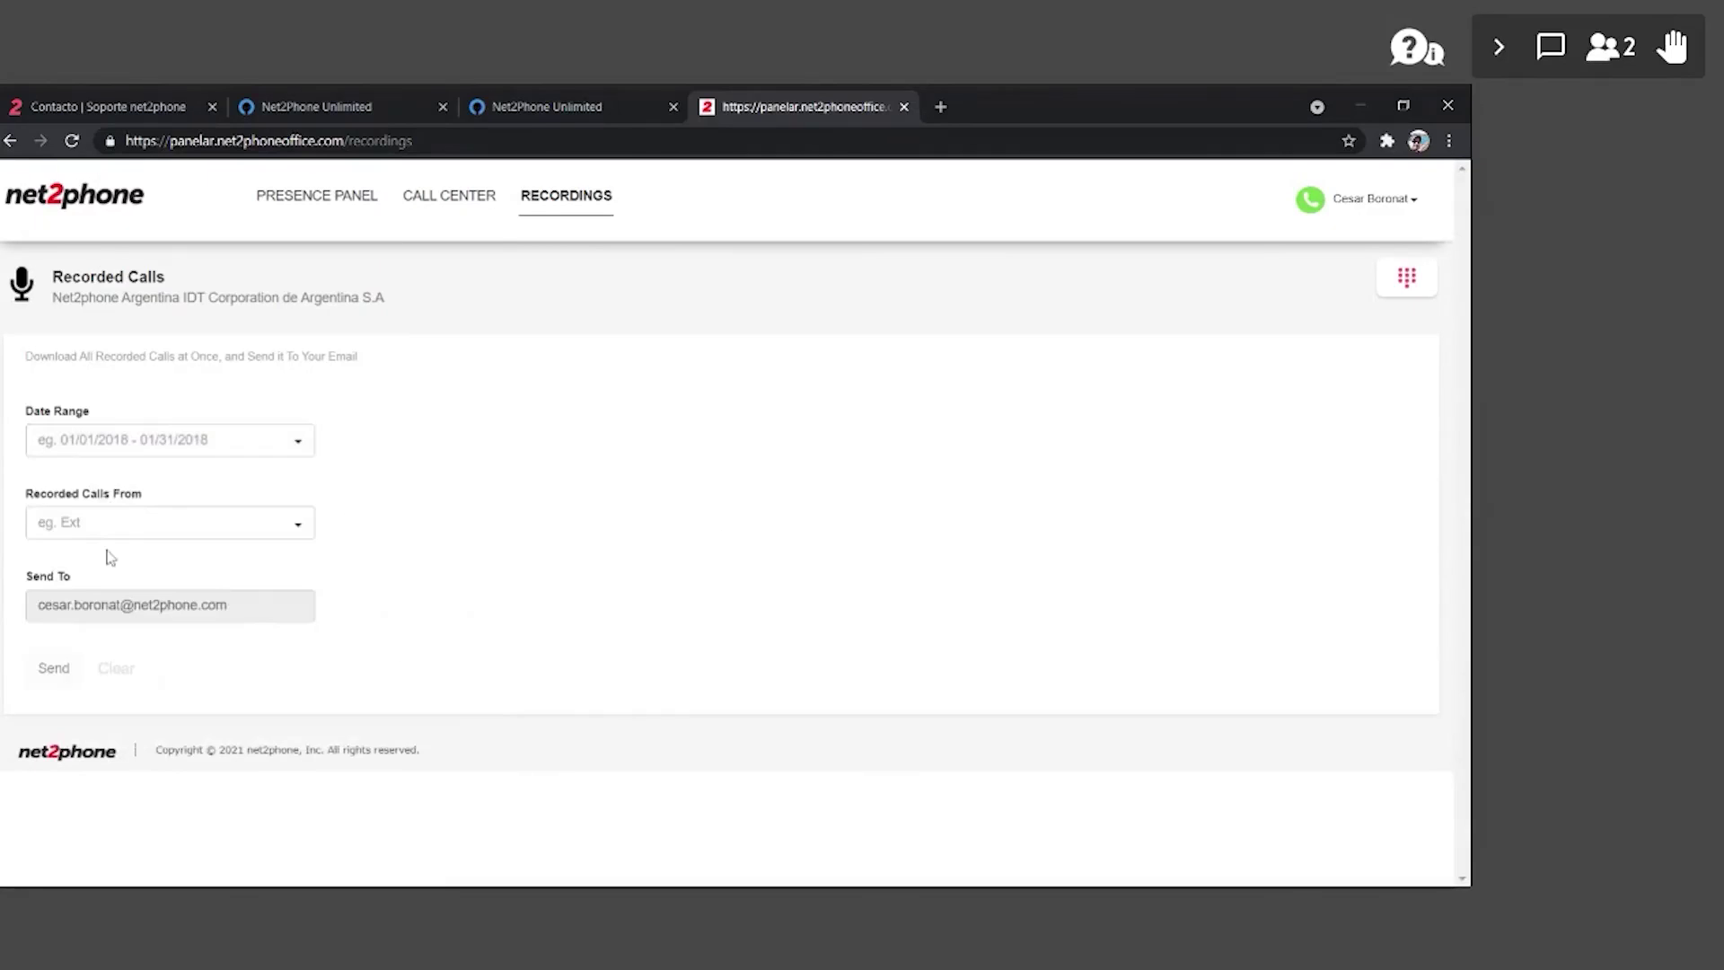
- Select 5007-Preatendedor_Chile, 5008-Preatendedor Soporte (9050) and 5009-Queue Login n2p Arg as the sources of the recorded calls
left_click(123, 537)
scroll(224, 620, "down", 5)
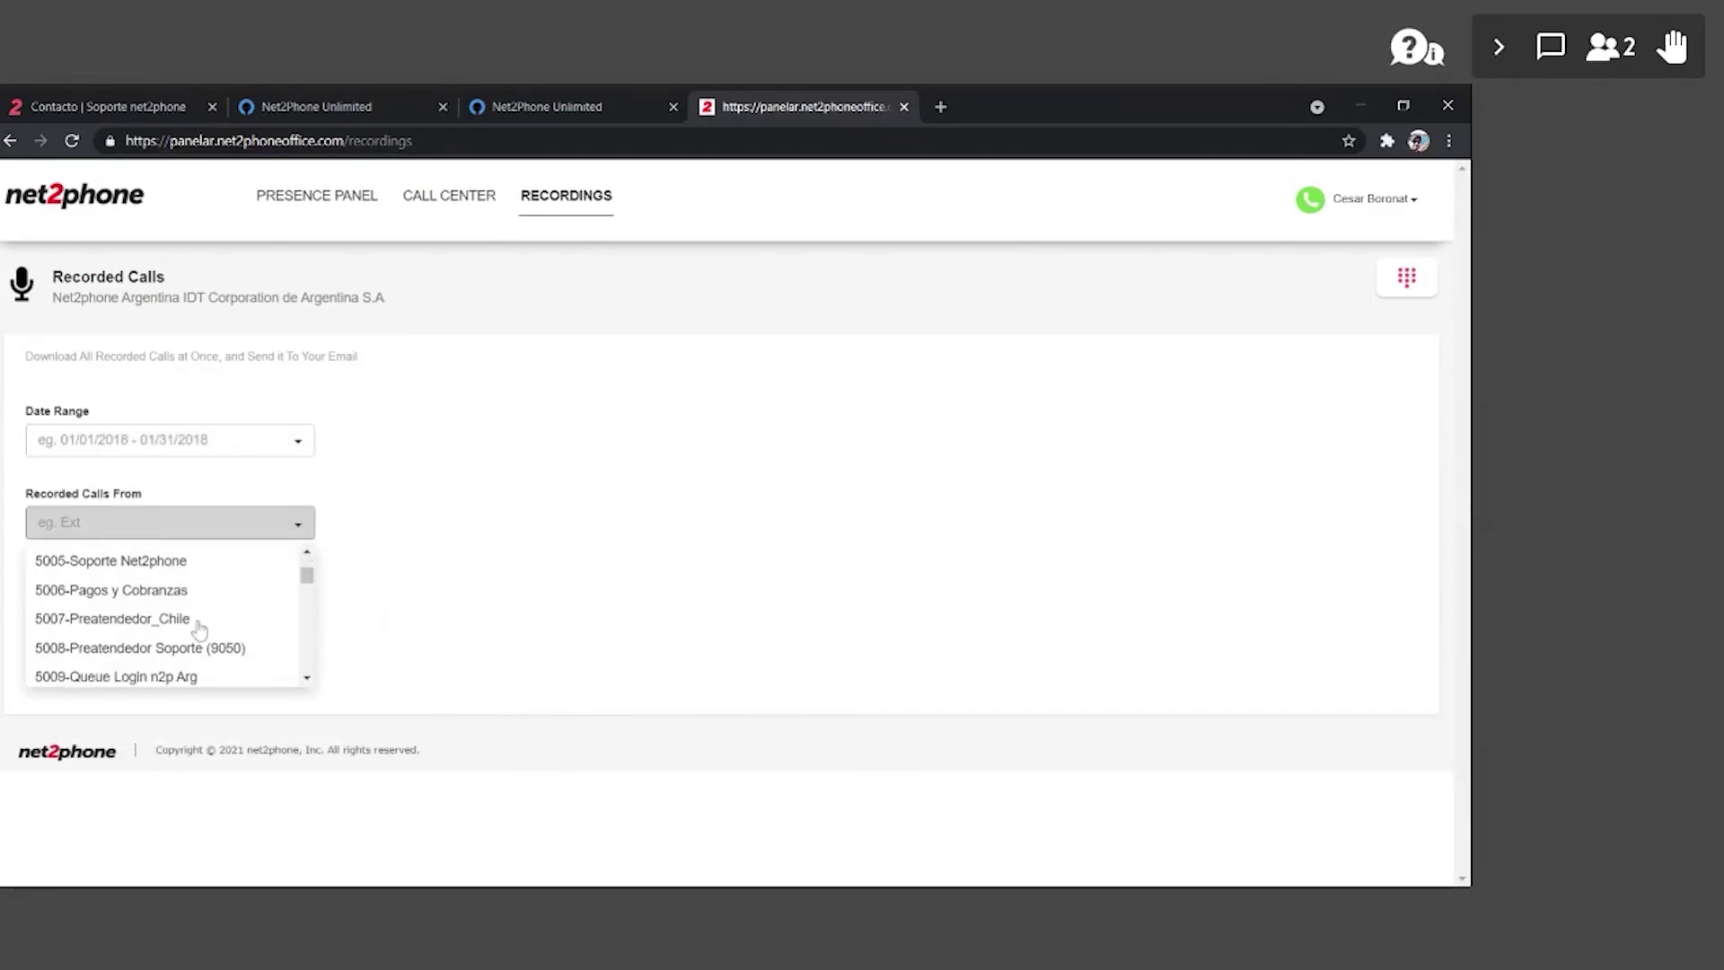
left_click(199, 619)
left_click(199, 648)
left_click(202, 679)
left_click(482, 600)
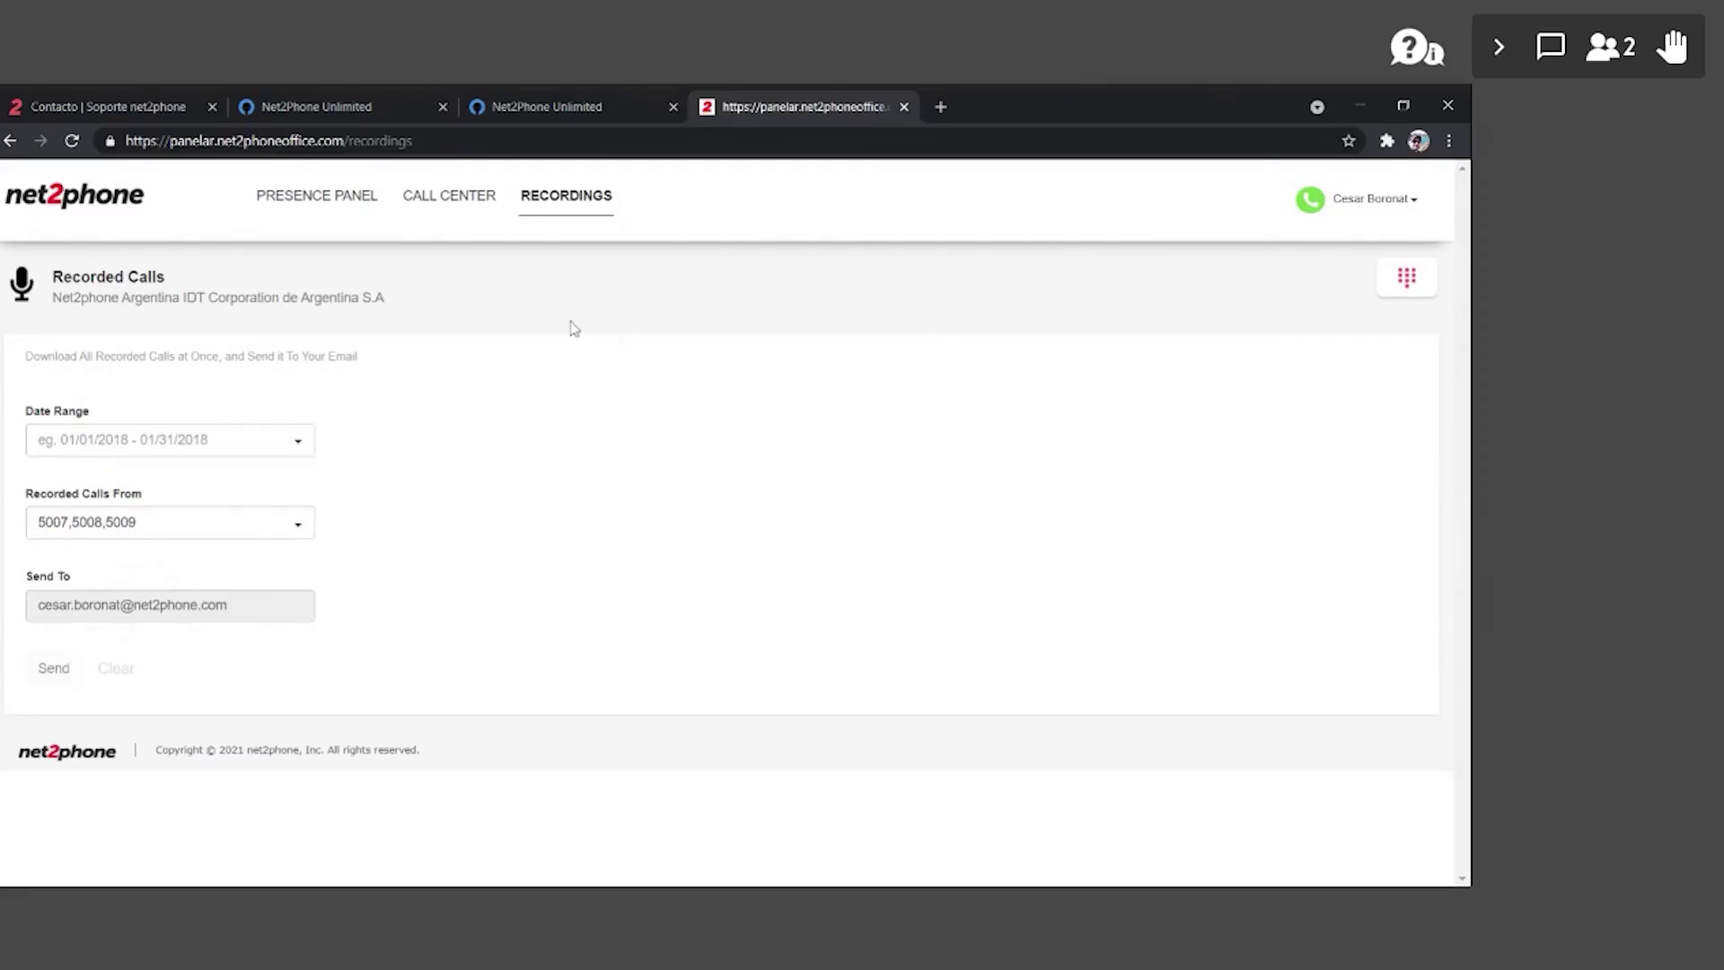
- Close the portal page with the Soporte Net2phone agents report and open the Usuarios management page of the N2P Pruebas account
left_click(604, 97)
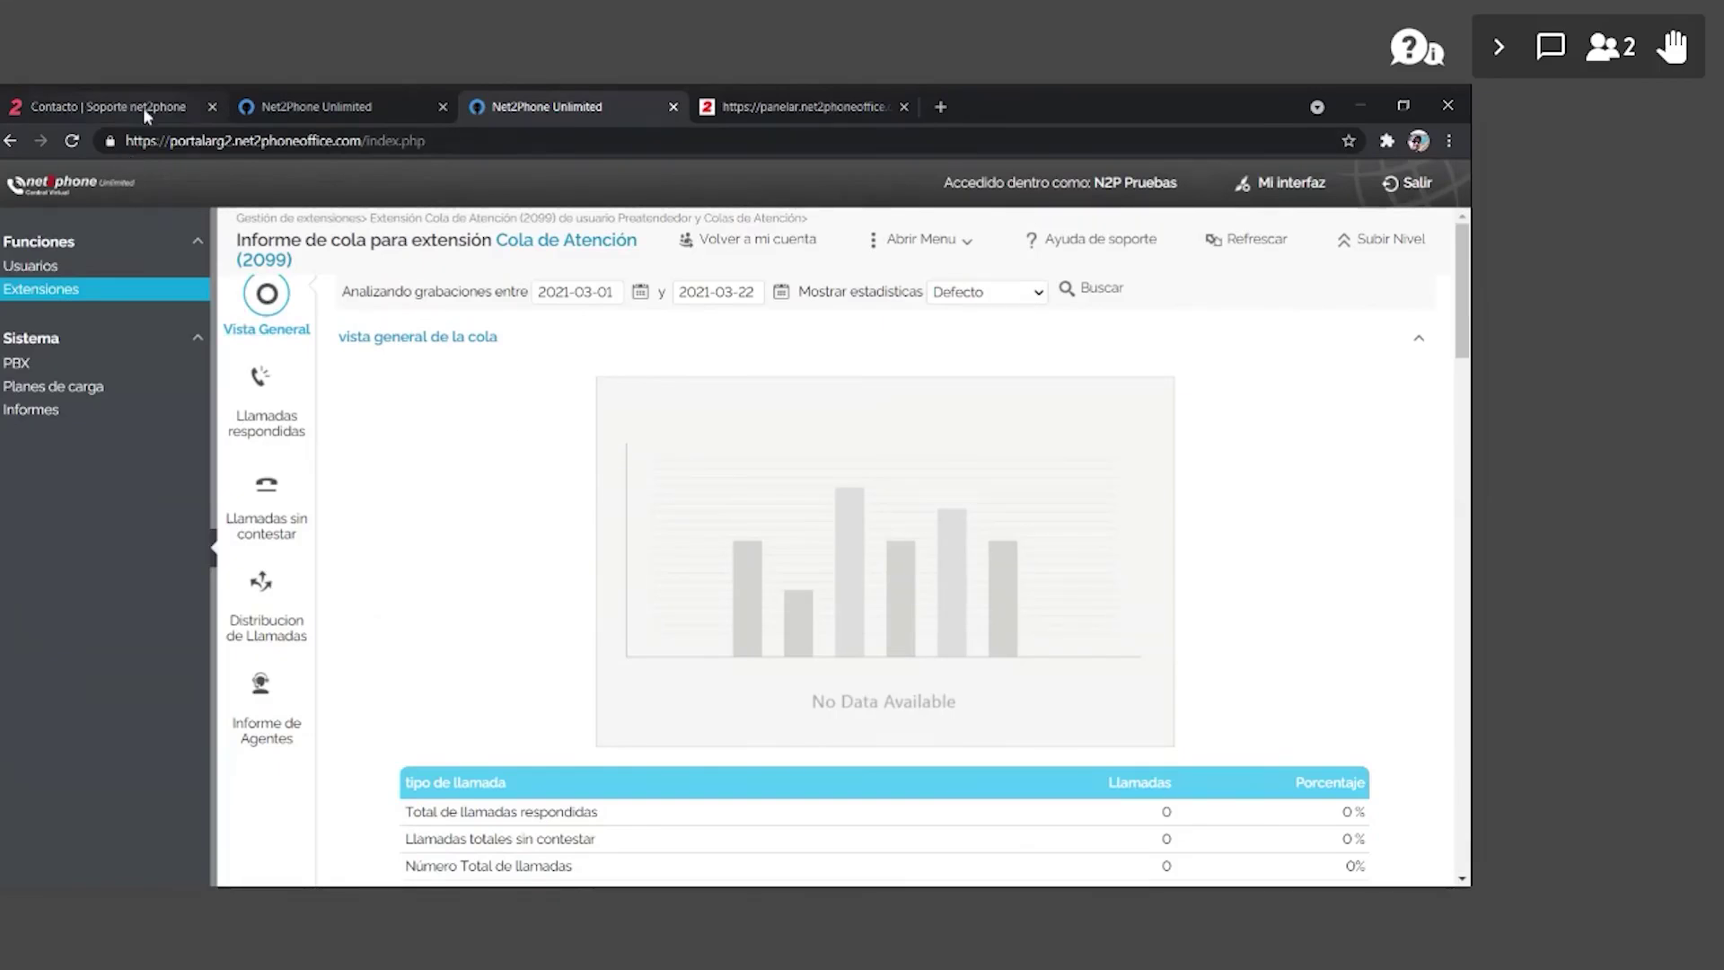
left_click(379, 106)
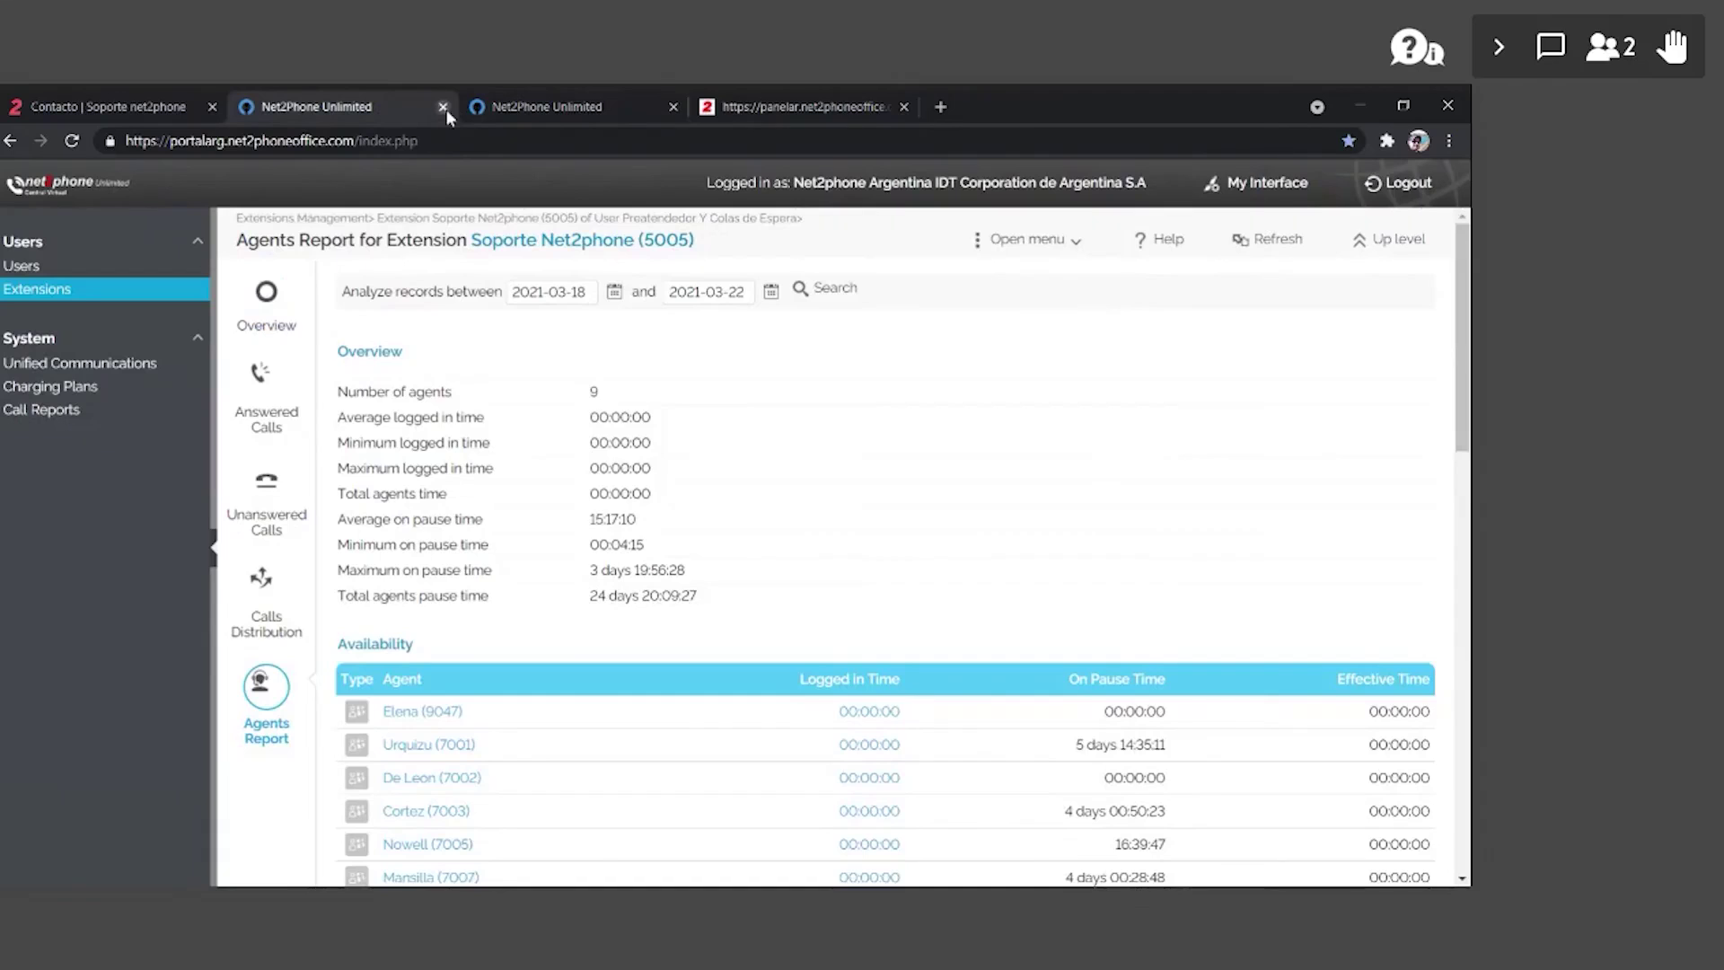
left_click(445, 107)
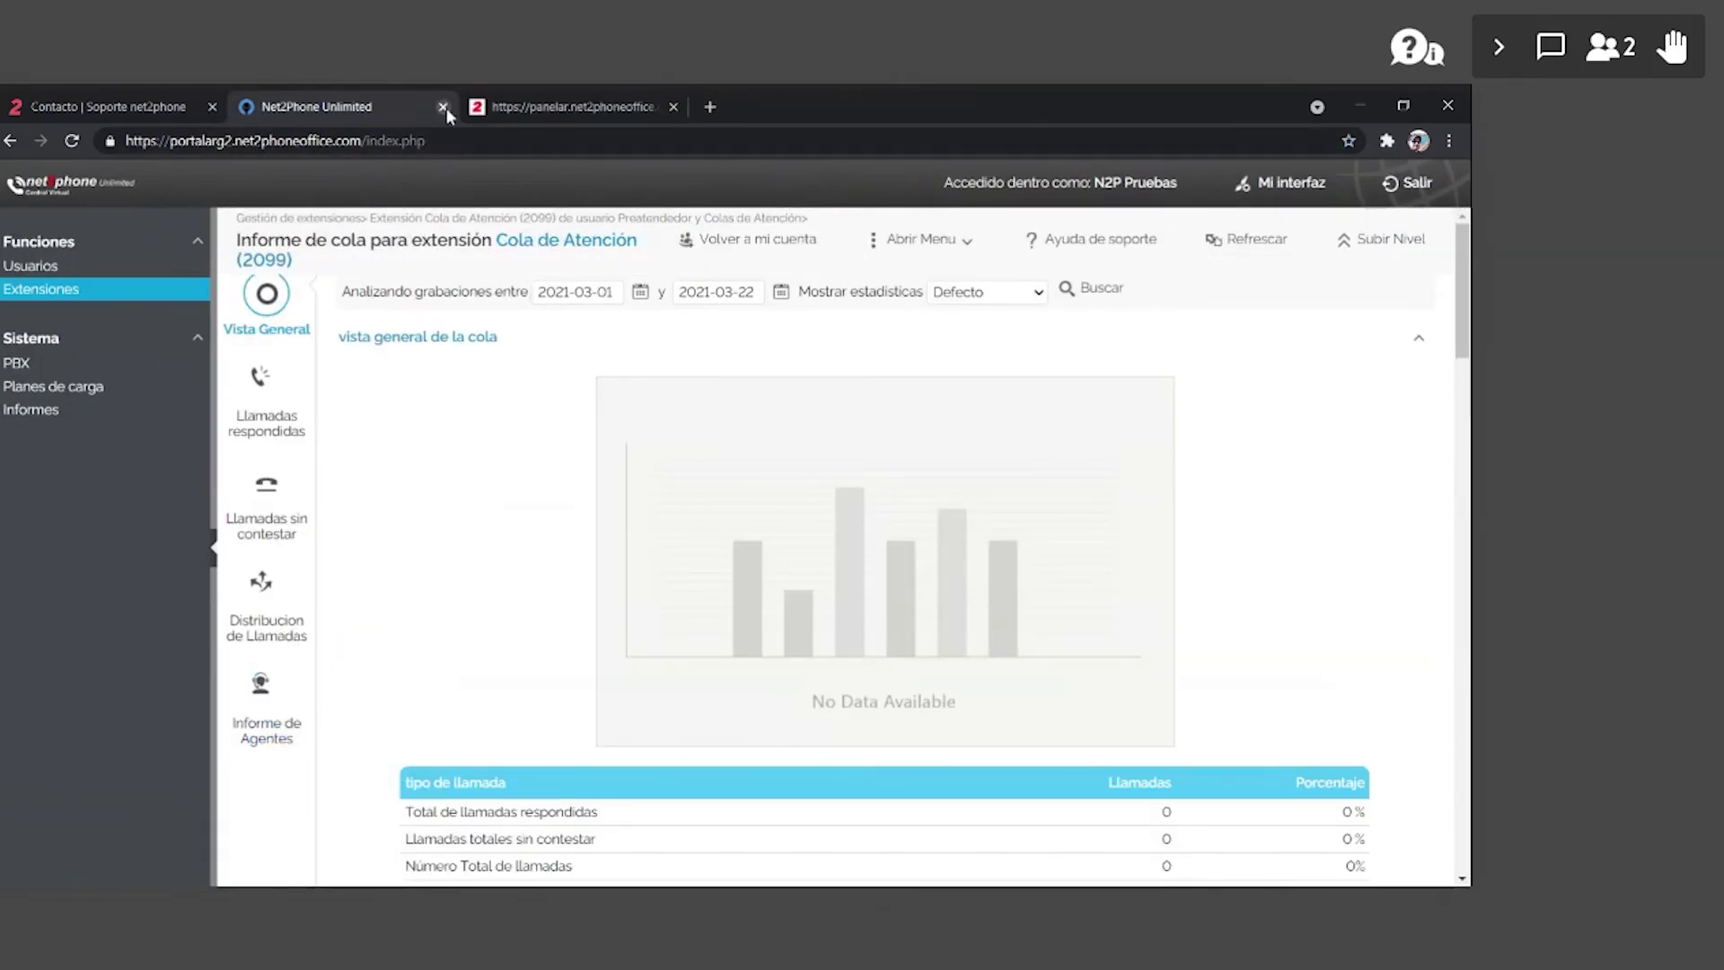
left_click(45, 266)
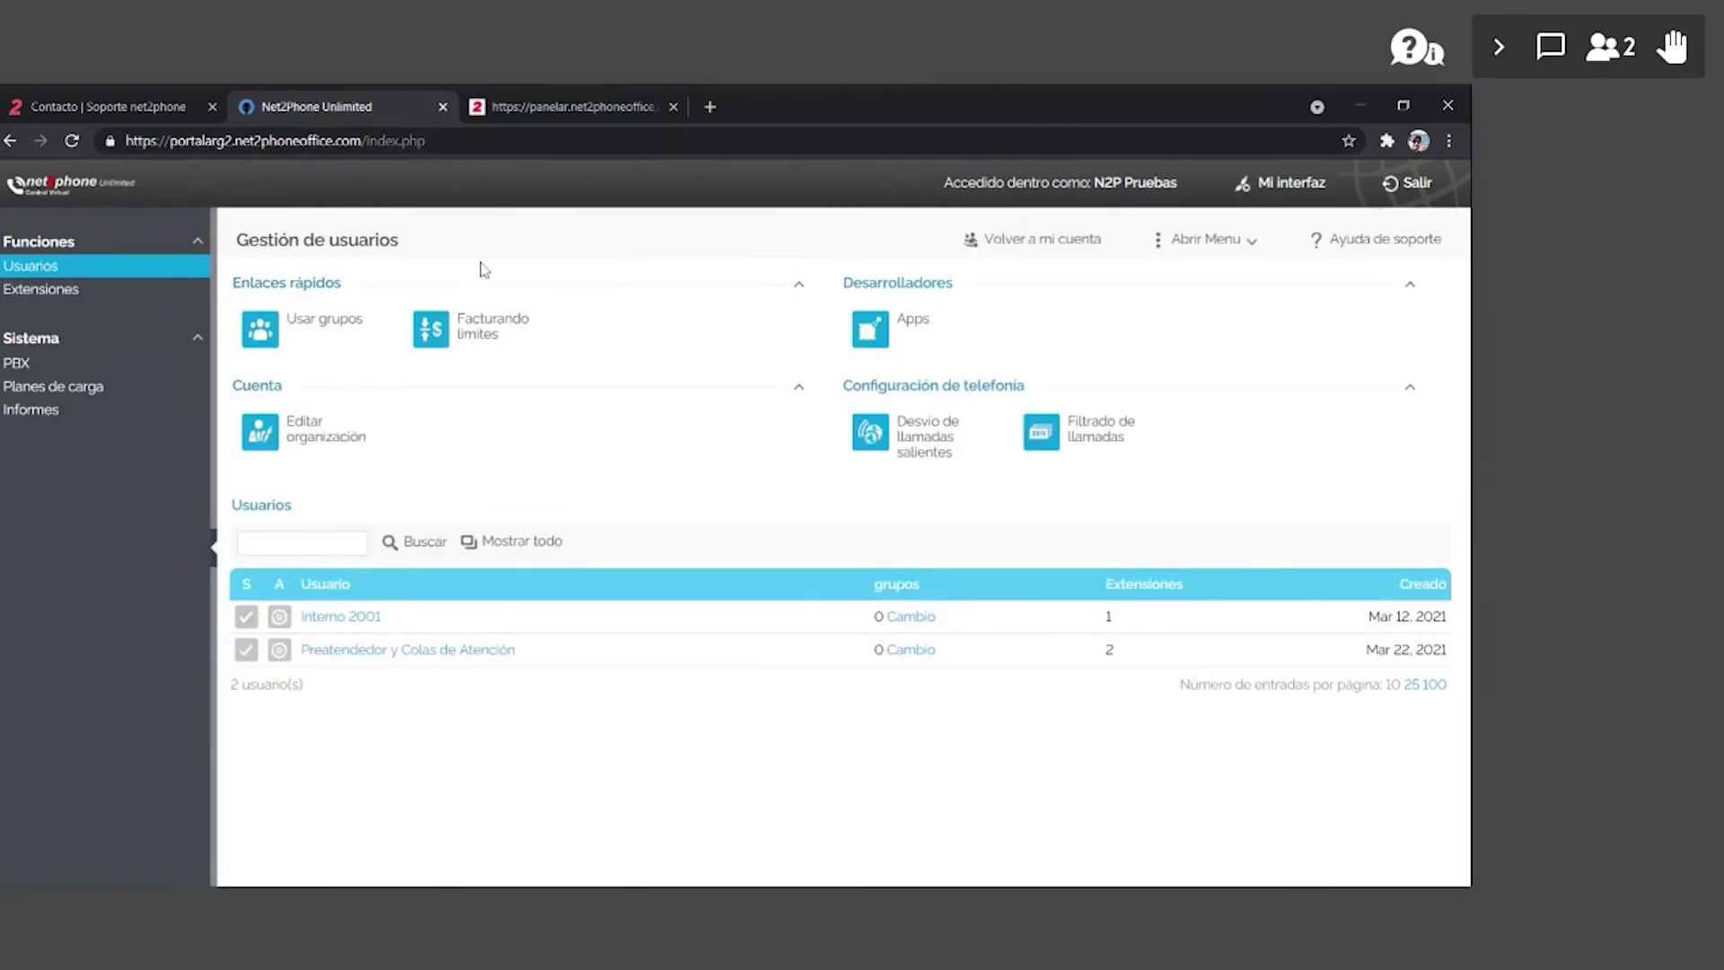
- Return to the support site and open the Manuales posts
left_click(151, 115)
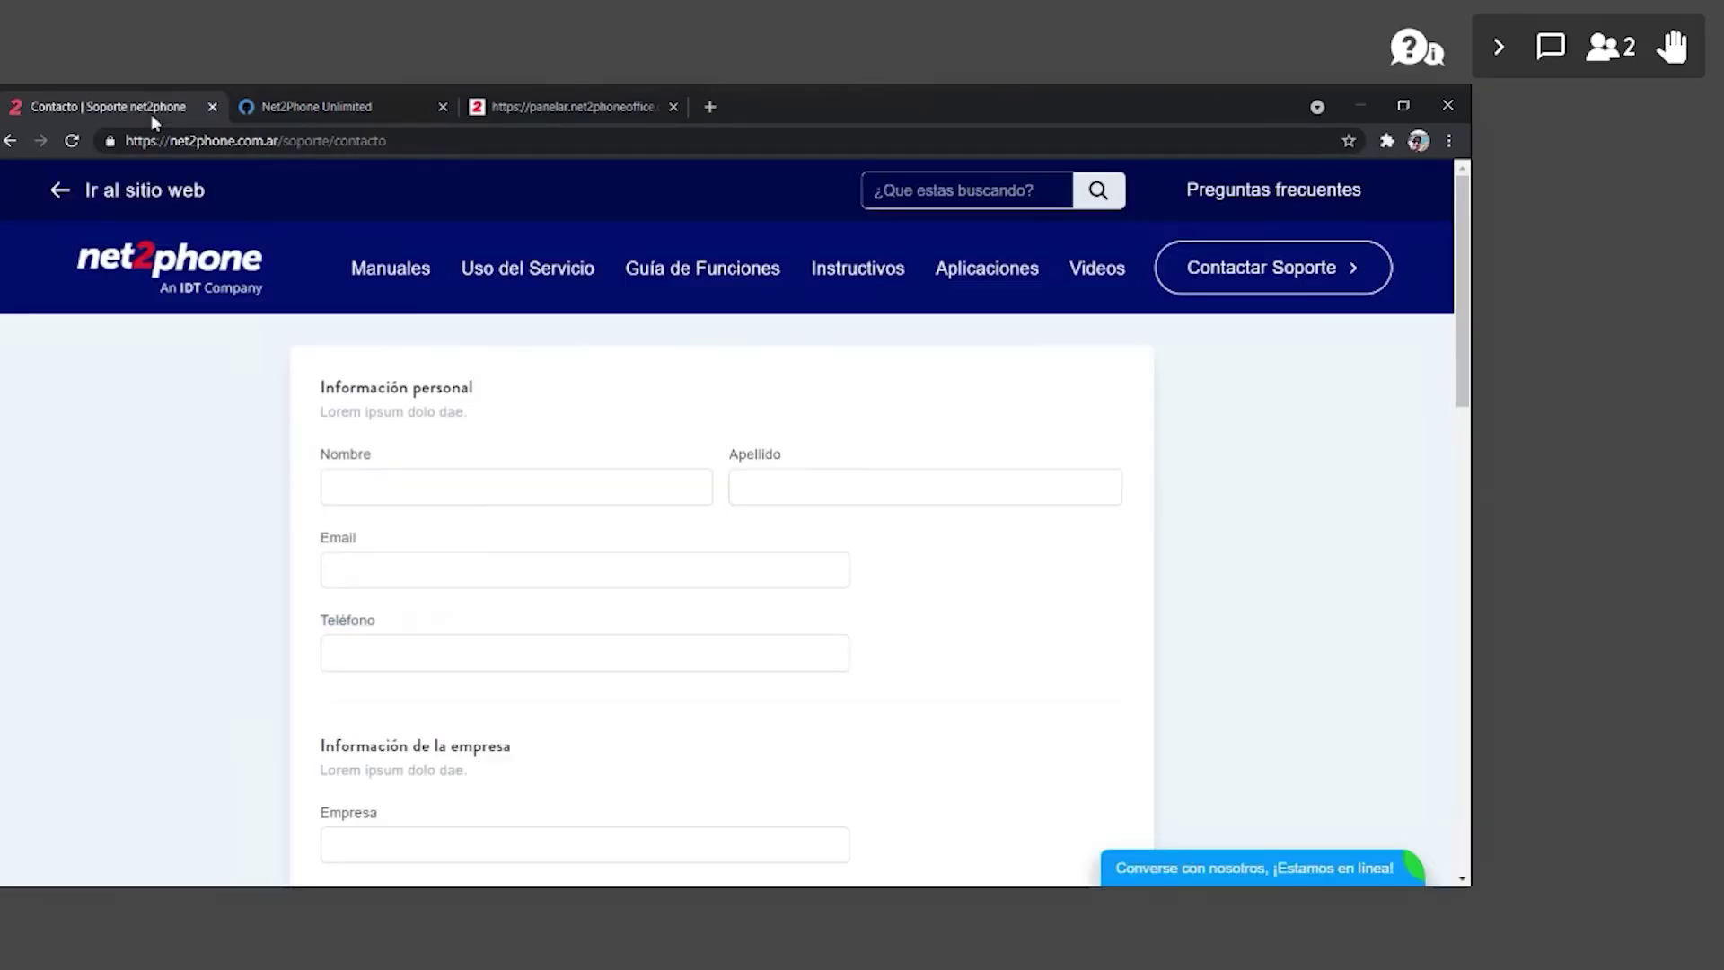
left_click(370, 271)
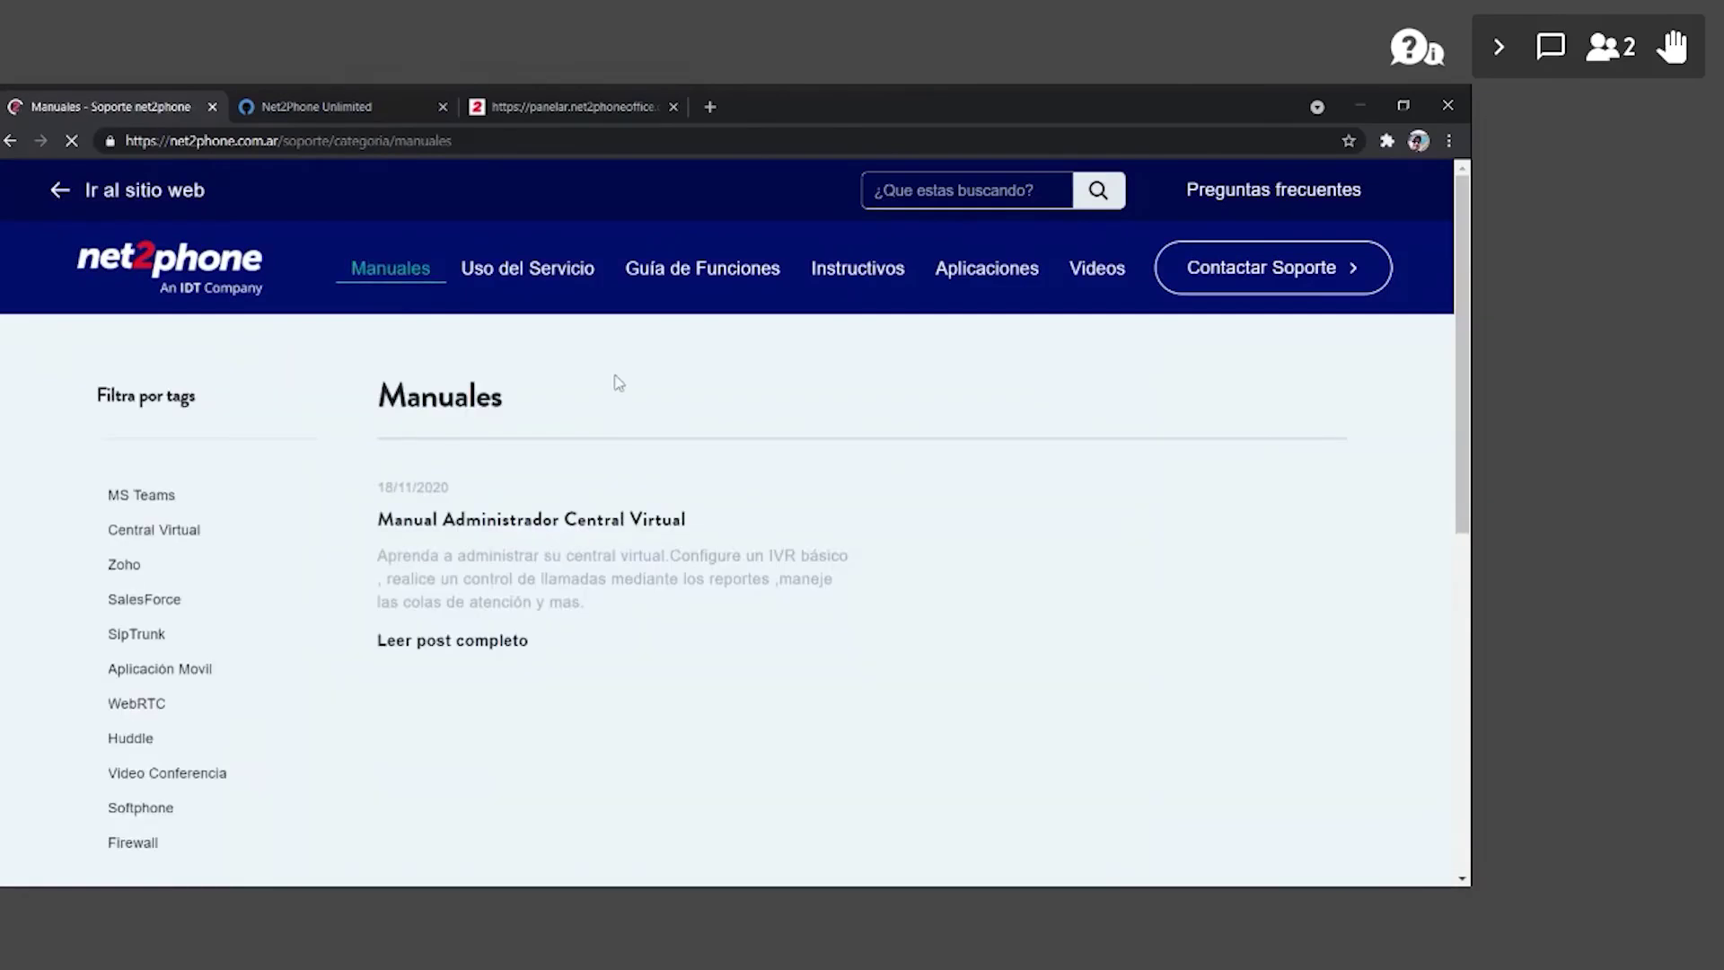